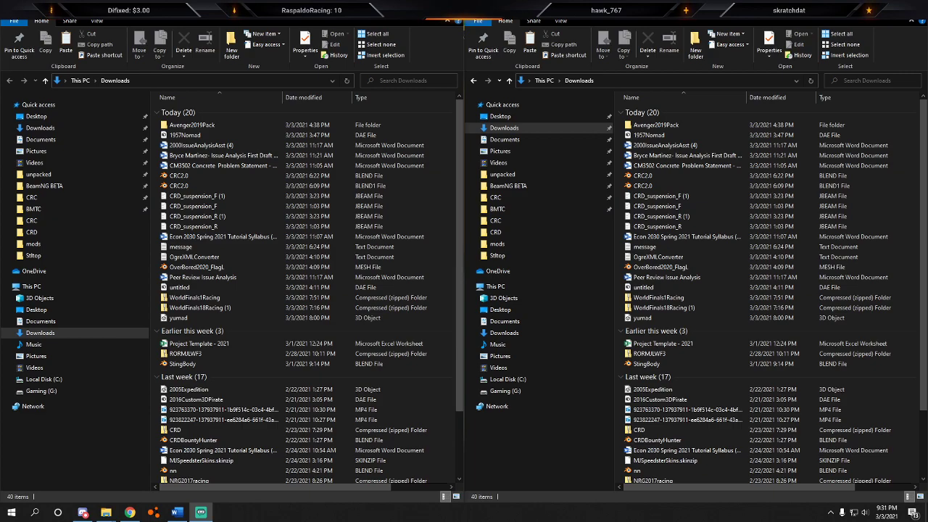
Open the unpacked mods folder in the second window and copy the WorldFinals18Racing (1) zip from Downloads into it.
{"action": "left_click", "coordinate": [511, 174]}
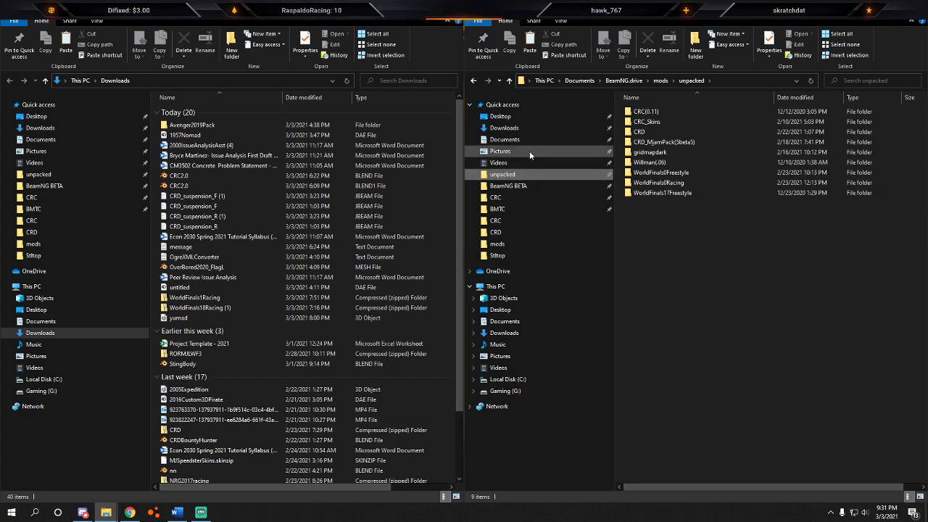
{"action": "left_click", "coordinate": [185, 308]}
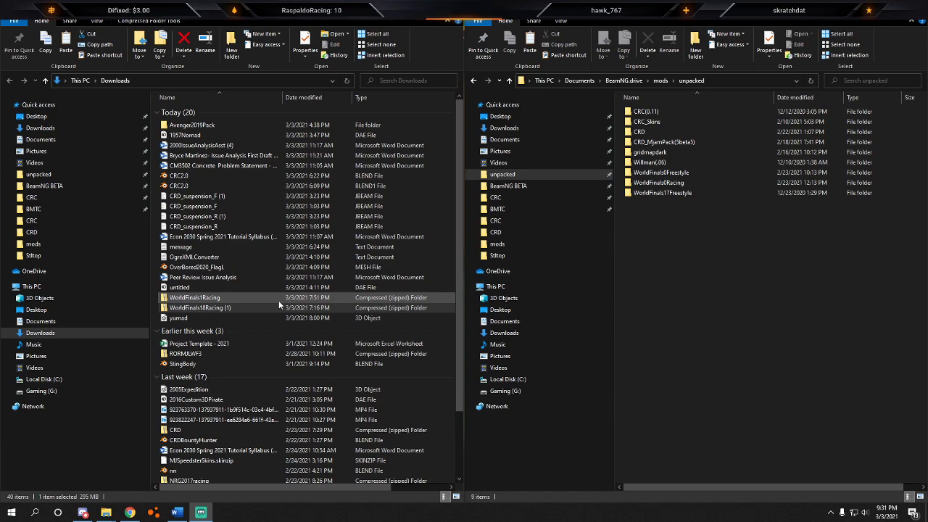
{"action": "left_click", "coordinate": [261, 309]}
{"action": "left_click_drag", "start_coordinate": [261, 308], "coordinate": [699, 235]}
Rename the copied zip in the unpacked folder to WorldFinals1Racing.
{"action": "right_click", "coordinate": [687, 204]}
{"action": "left_click", "coordinate": [718, 400]}
{"action": "key", "text": "End"}
{"action": "key", "text": "BackSpace"}
{"action": "key", "text": "BackSpace"}
{"action": "key", "text": "BackSpace"}
{"action": "key", "text": "BackSpace"}
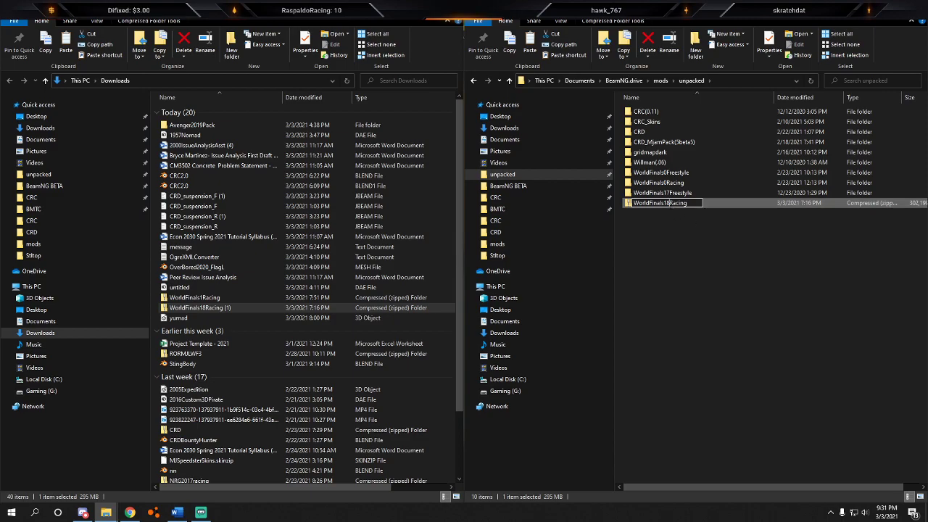
{"action": "left_click", "coordinate": [667, 202]}
{"action": "key", "text": "BackSpace"}
{"action": "key", "text": "Return"}
Extract the WorldFinals1Racing zip into a folder of the same name inside unpacked.
{"action": "right_click", "coordinate": [674, 205]}
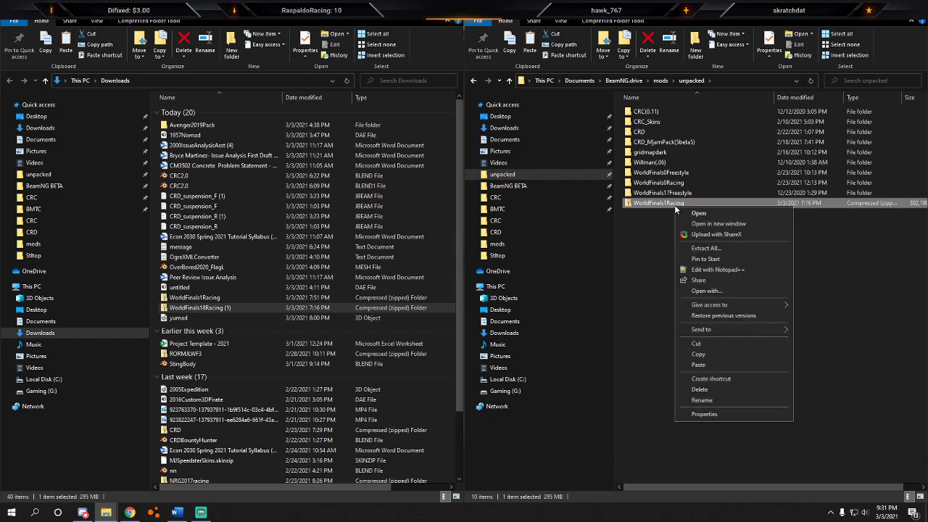
{"action": "left_click", "coordinate": [723, 248]}
{"action": "left_click", "coordinate": [543, 348]}
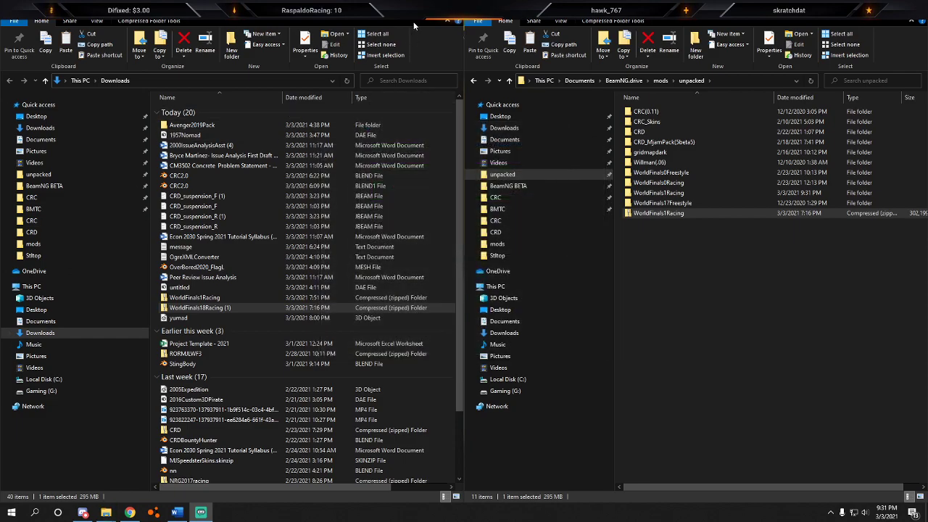
Enlarge the unpacked folder window and delete the WorldFinals1Racing zip, keeping the extracted folder.
{"action": "left_click", "coordinate": [451, 9]}
{"action": "double_click", "coordinate": [517, 9]}
{"action": "left_click", "coordinate": [224, 227]}
{"action": "left_click", "coordinate": [208, 210]}
{"action": "key", "text": "Delete"}
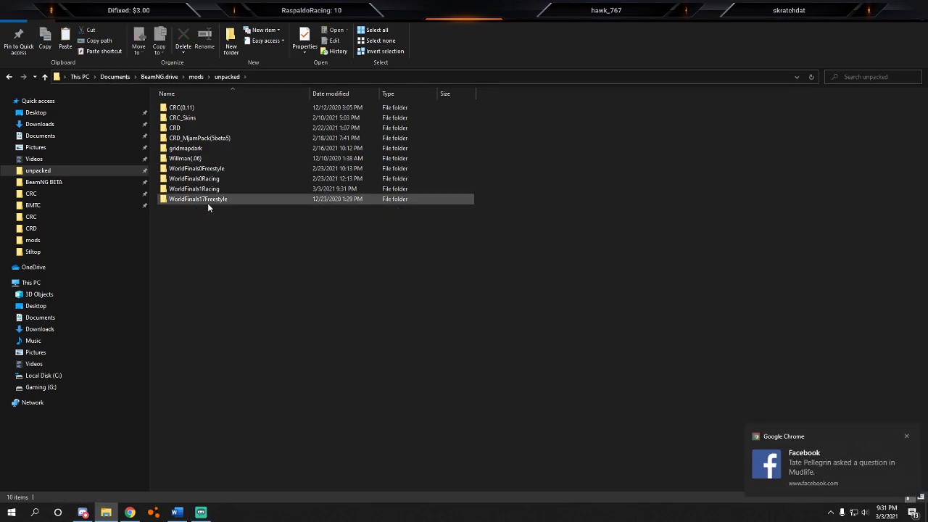
Rename the map folder inside WorldFinals1Racing\levels to worldfinals1racing.
{"action": "mouse_move", "coordinate": [204, 191]}
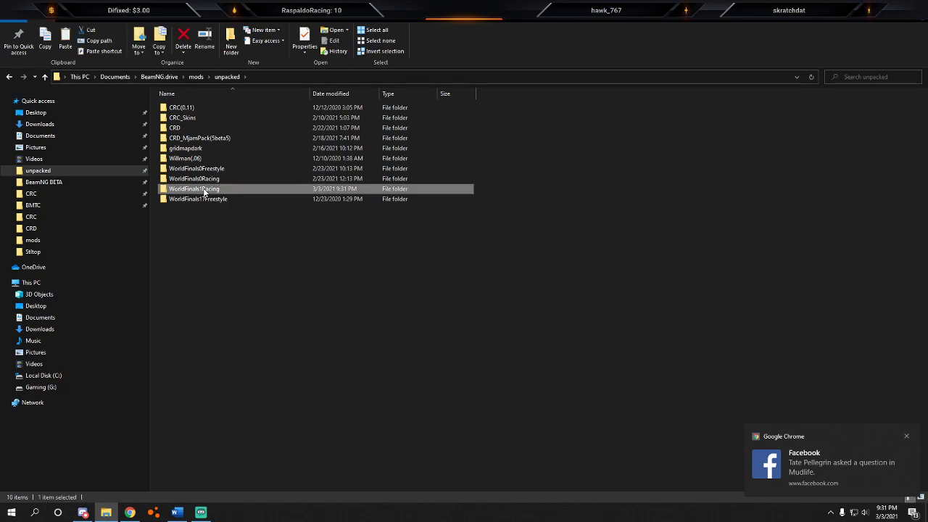
{"action": "double_click", "coordinate": [204, 189]}
{"action": "double_click", "coordinate": [199, 107]}
{"action": "right_click", "coordinate": [200, 106]}
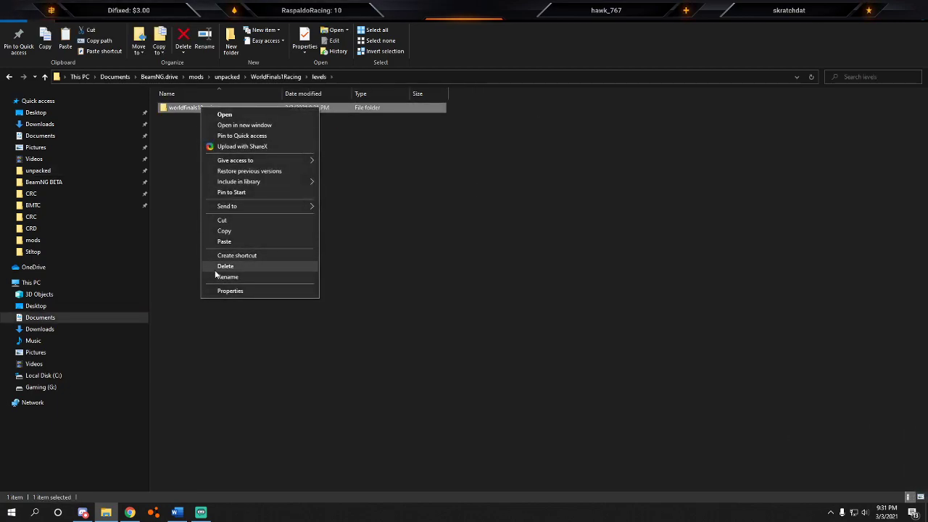
{"action": "left_click", "coordinate": [227, 276]}
{"action": "key", "text": "Return"}
Open the worldfinals1racing folder inside levels.
{"action": "double_click", "coordinate": [222, 111]}
{"action": "left_click_drag", "start_coordinate": [217, 331], "coordinate": [157, 245]}
{"action": "left_click_drag", "start_coordinate": [210, 285], "coordinate": [282, 103]}
{"action": "left_click", "coordinate": [348, 290]}
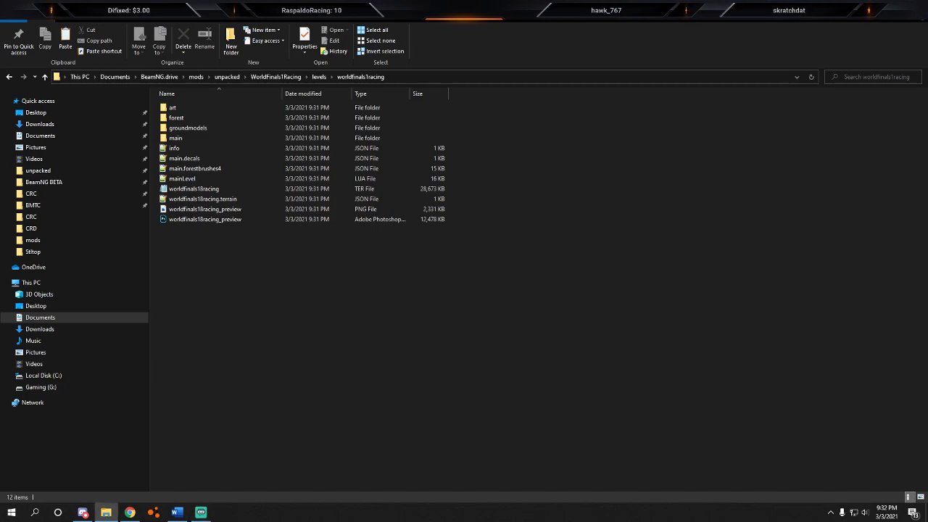
Return to the desktop, move the FindNReplace icon into the empty middle area and launch it.
{"action": "left_click", "coordinate": [872, 7]}
{"action": "left_click_drag", "start_coordinate": [2, 294], "coordinate": [332, 257]}
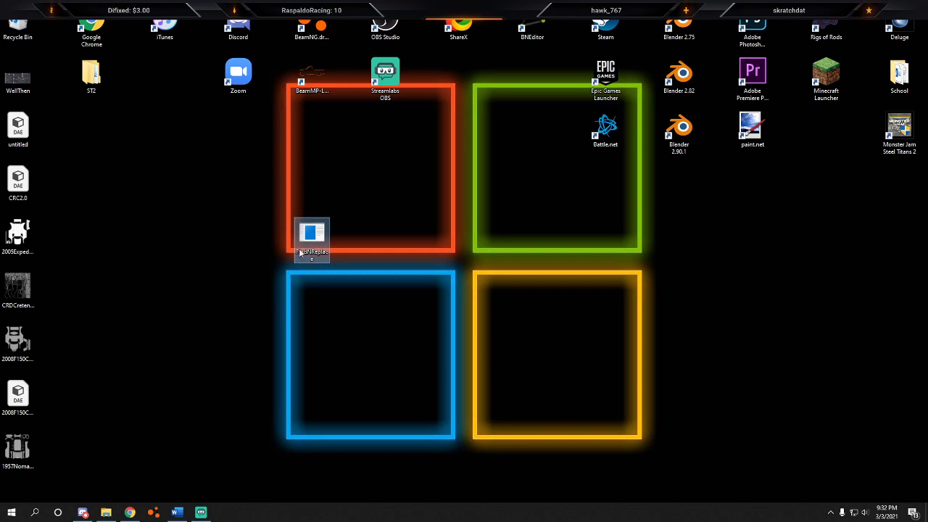
{"action": "left_click", "coordinate": [91, 517]}
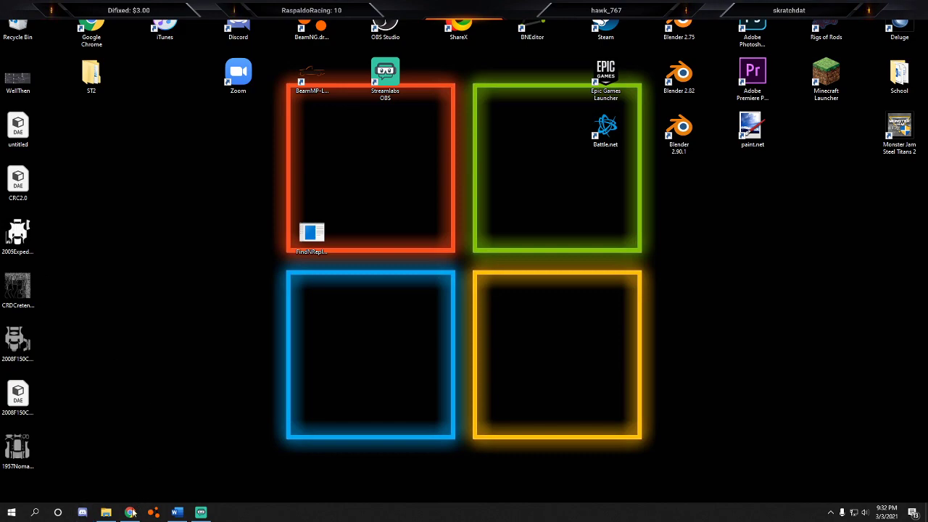
{"action": "double_click", "coordinate": [312, 236]}
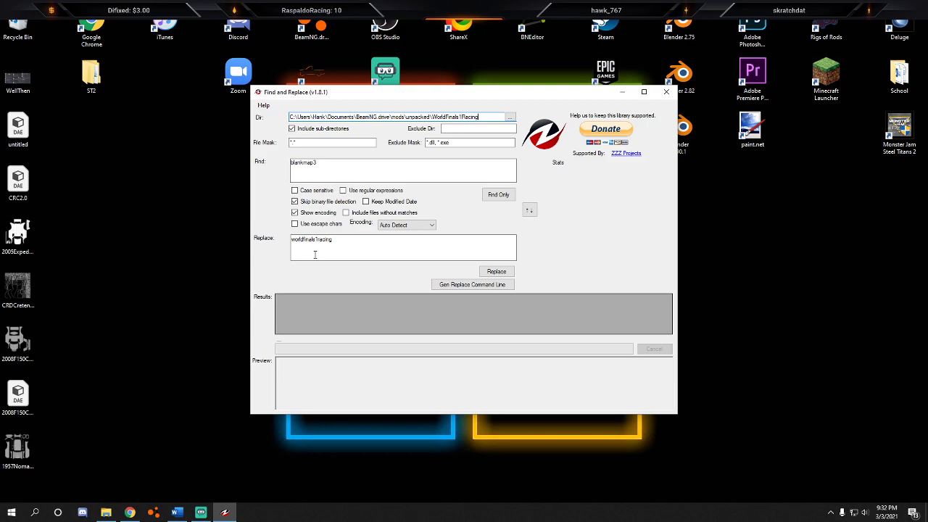
Switch to Chrome and search the web for FindNReplace.
{"action": "left_click", "coordinate": [131, 513]}
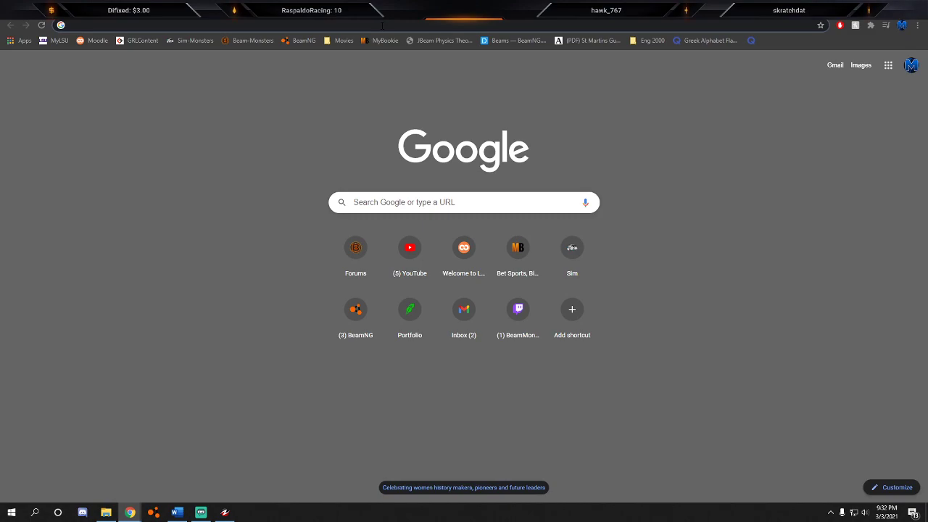
{"action": "left_click", "coordinate": [382, 26]}
{"action": "type", "text": "FindN"}
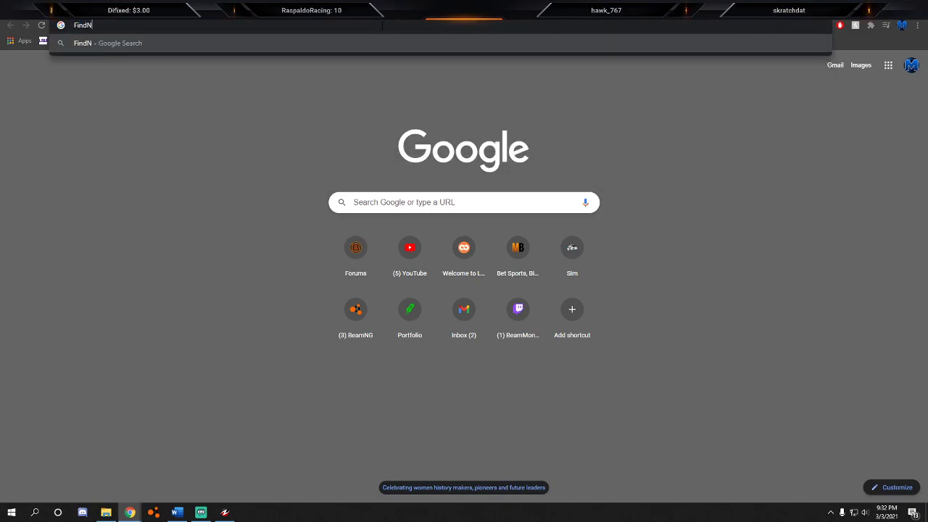
{"action": "type", "text": "Replace"}
{"action": "key", "text": "Return"}
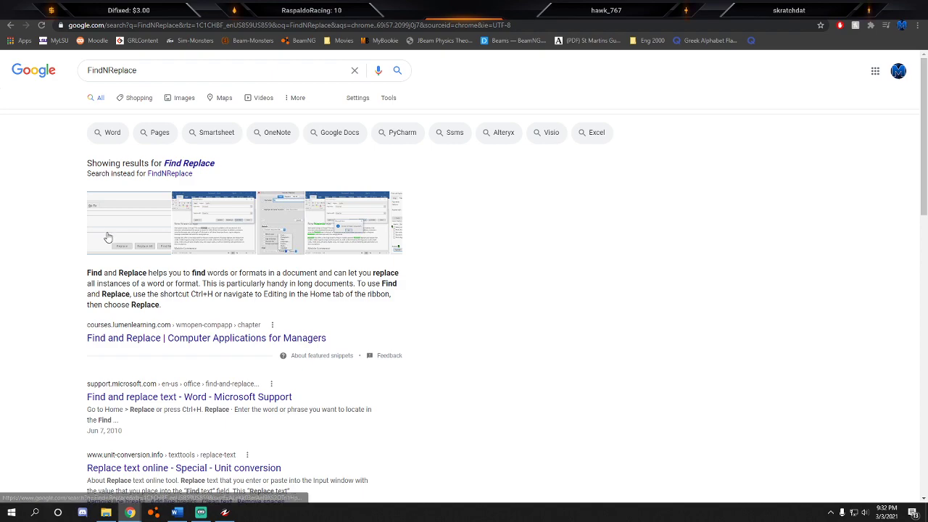
{"action": "scroll", "coordinate": [218, 450], "scroll_direction": "down", "scroll_amount": 3}
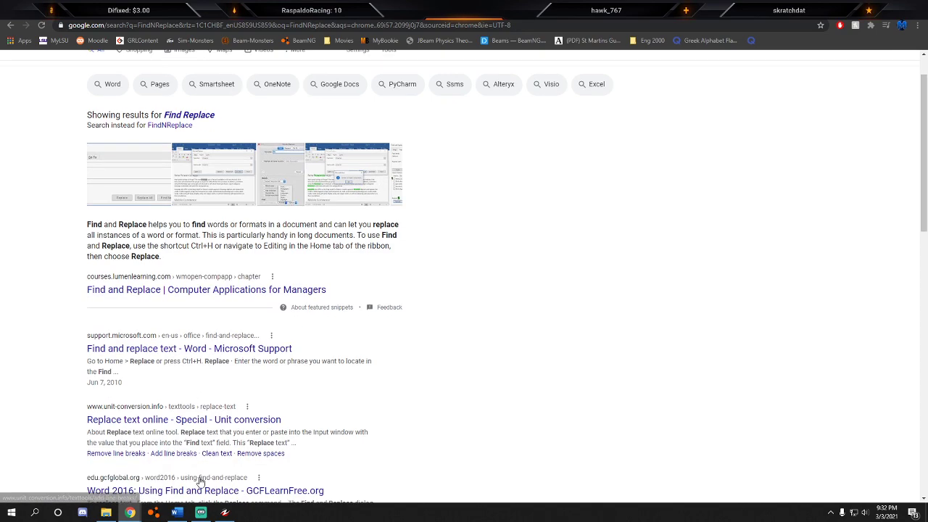
Check the running tool's executable name, search the web for fnr.exe and open the FNR Find and Replace site.
{"action": "mouse_move", "coordinate": [225, 512]}
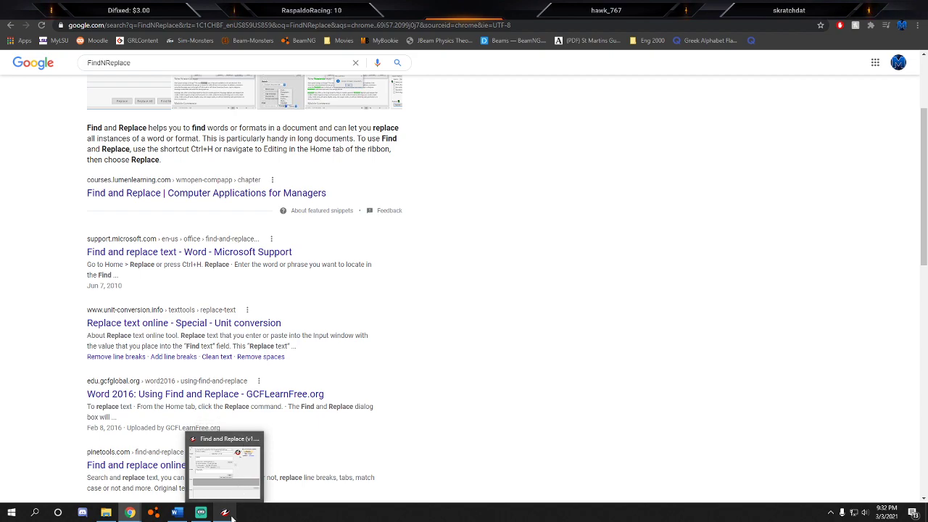
{"action": "right_click", "coordinate": [230, 515]}
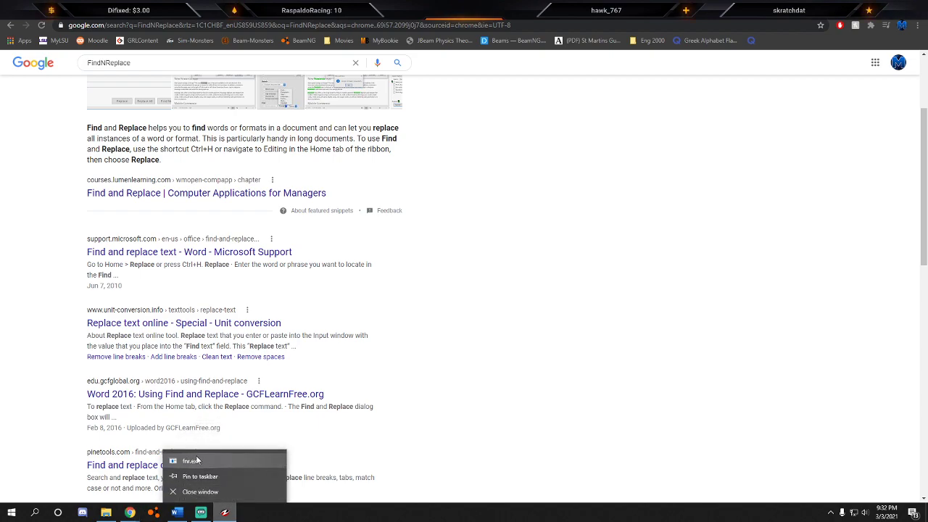
{"action": "scroll", "coordinate": [174, 261], "scroll_direction": "up", "scroll_amount": 2}
{"action": "left_click", "coordinate": [151, 71]}
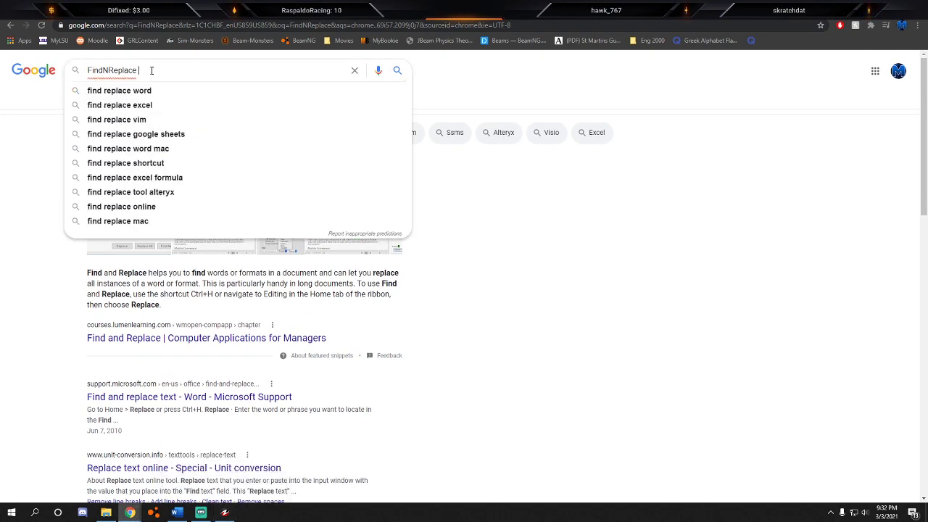
{"action": "key", "text": "BackSpace"}
{"action": "key", "text": "BackSpace"}
{"action": "type", "text": "fnr.exe"}
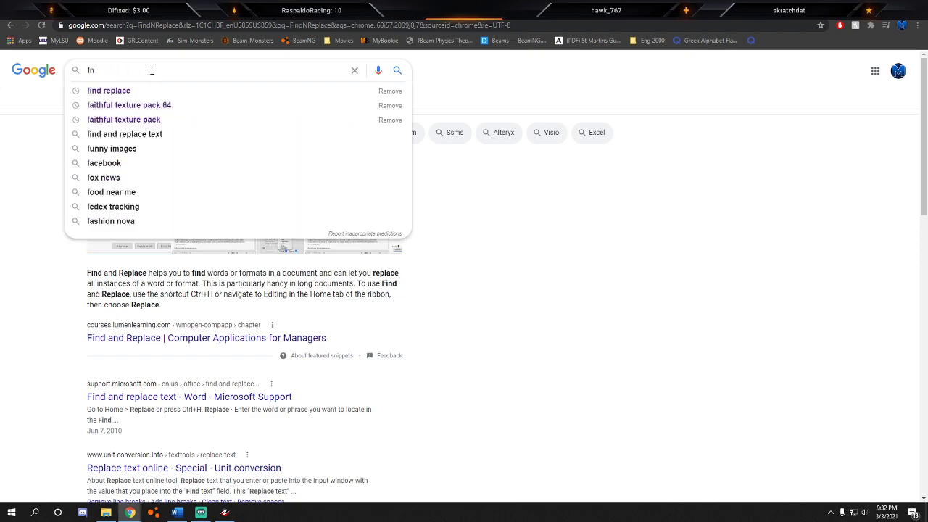
{"action": "key", "text": "Return"}
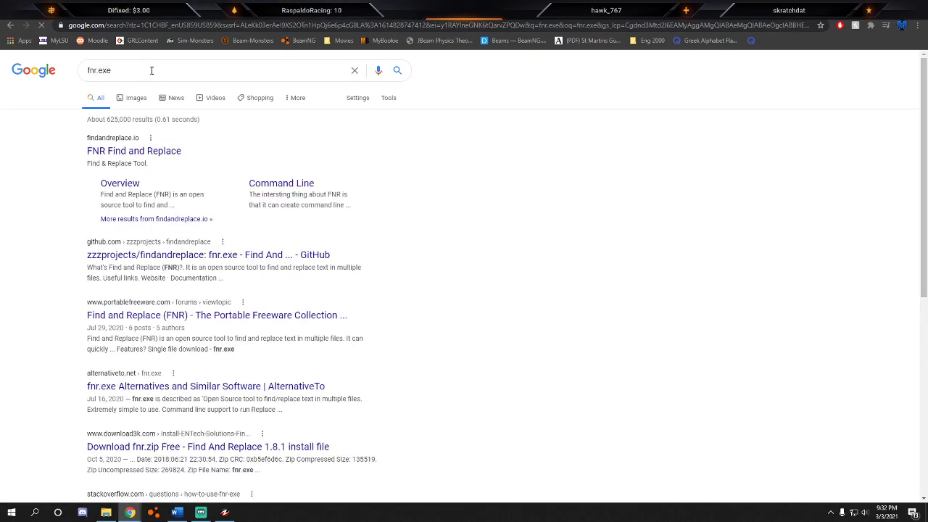
{"action": "left_click", "coordinate": [129, 154]}
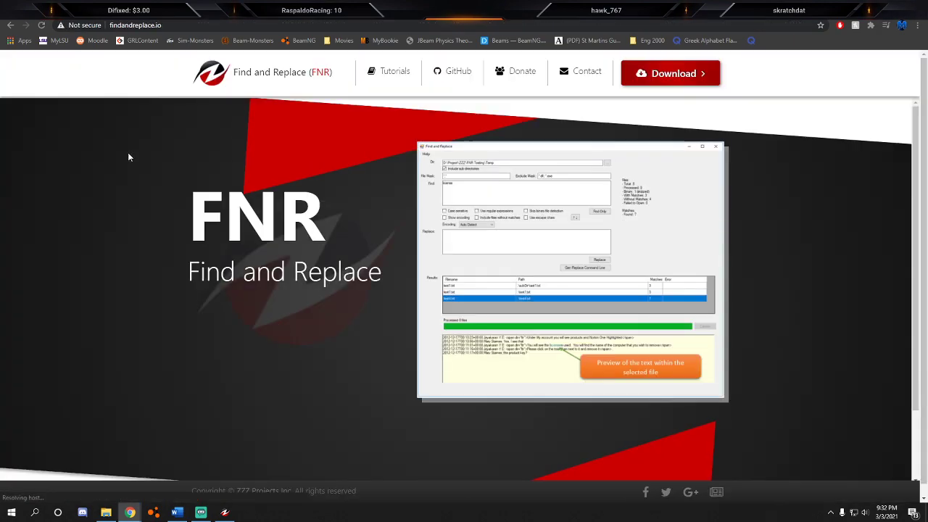
{"action": "left_click", "coordinate": [175, 24]}
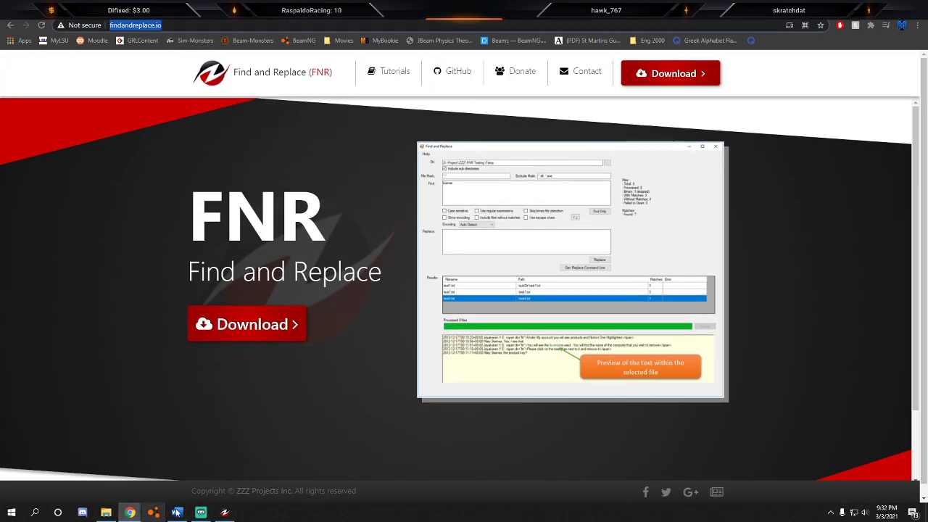
{"action": "left_click", "coordinate": [226, 513]}
{"action": "left_click", "coordinate": [225, 513]}
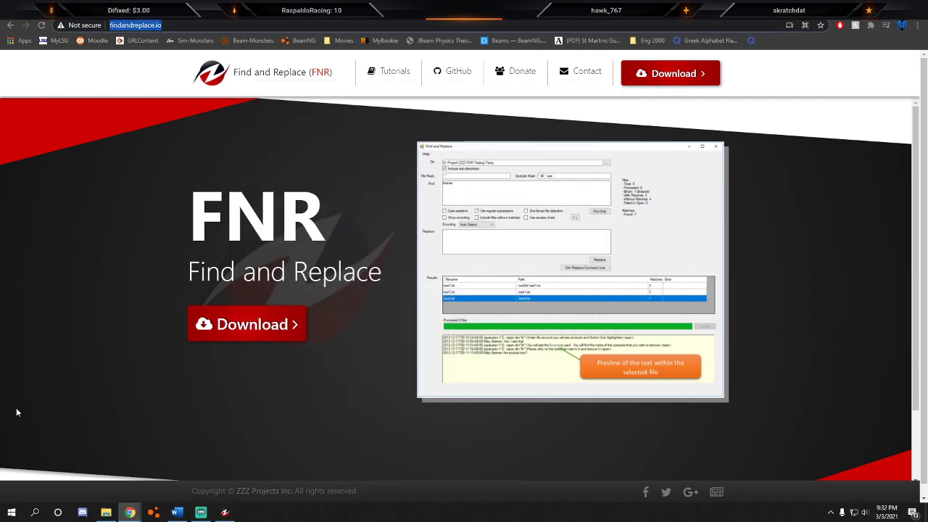
{"action": "left_click", "coordinate": [206, 513]}
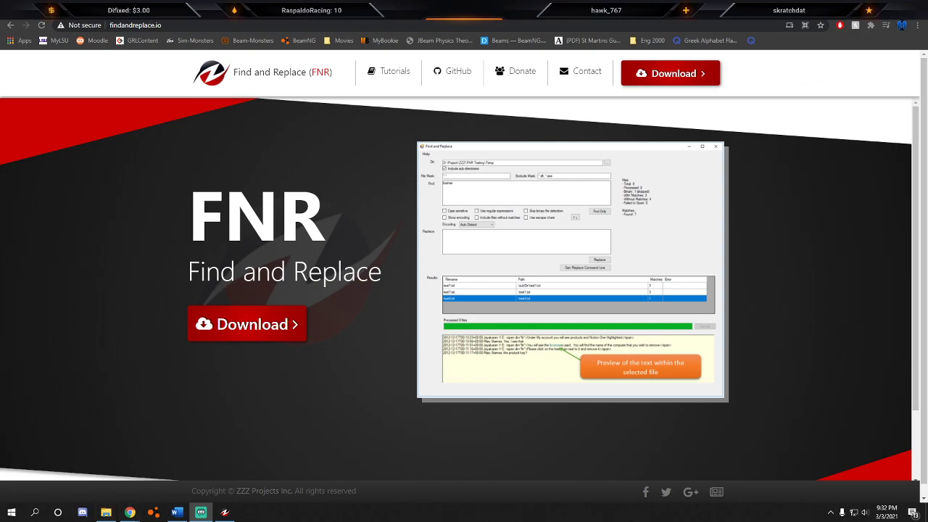
{"action": "left_click", "coordinate": [129, 512]}
{"action": "right_click", "coordinate": [128, 415]}
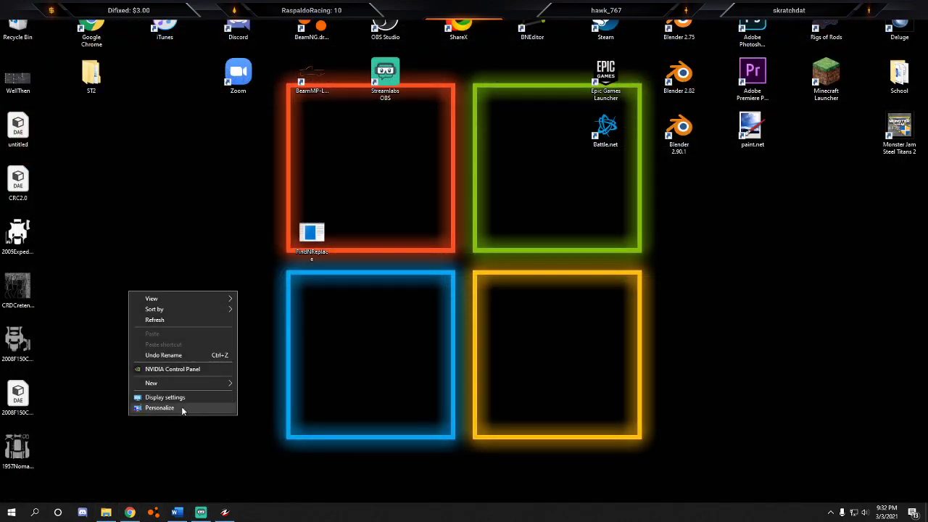
{"action": "left_click", "coordinate": [120, 450]}
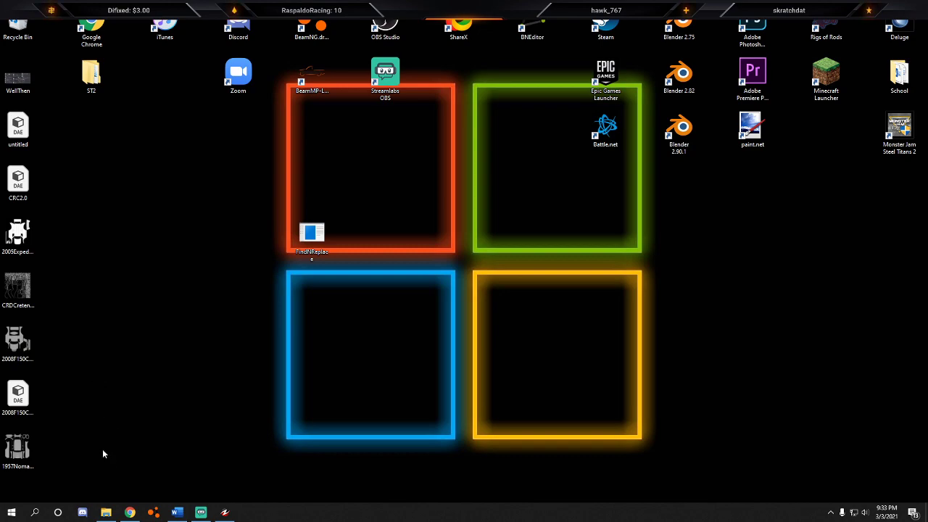
{"action": "left_click", "coordinate": [40, 512]}
{"action": "type", "text": "note"}
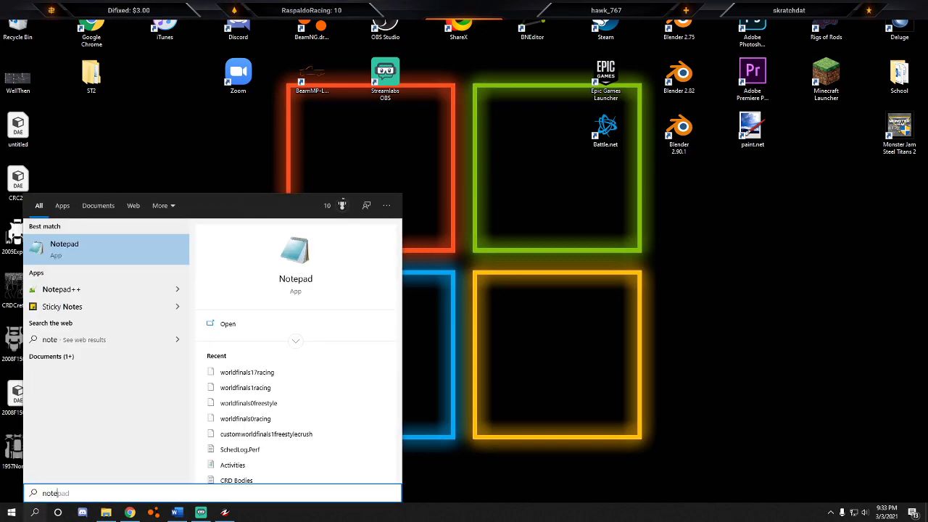
{"action": "left_click", "coordinate": [62, 306]}
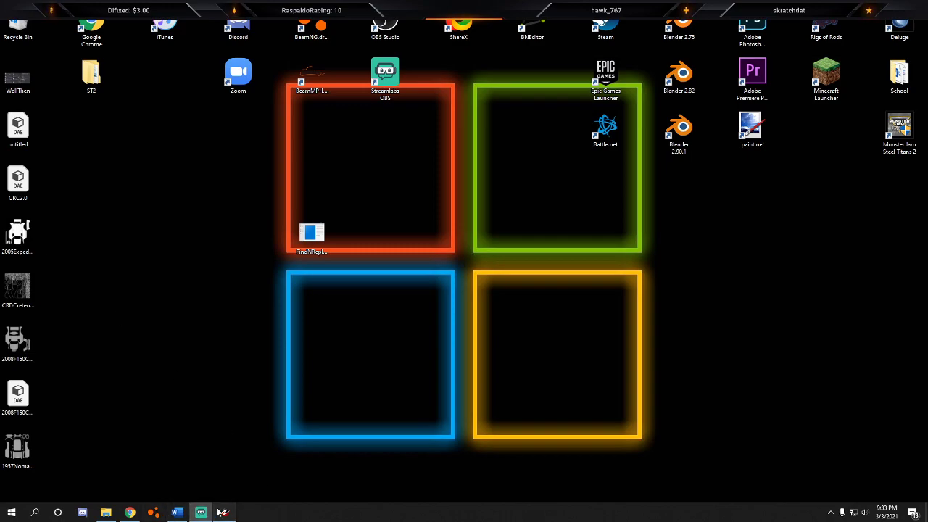
Bring the Find and Replace tool back over the mod's folder and choose the unpacked WorldFinals1Racing folder as its directory.
{"action": "left_click", "coordinate": [106, 513]}
{"action": "left_click", "coordinate": [225, 513]}
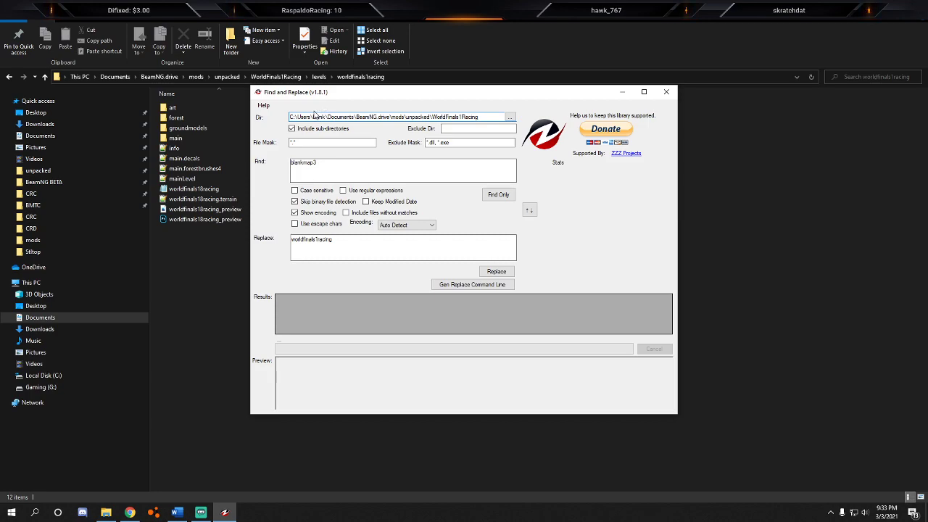
{"action": "left_click", "coordinate": [510, 117]}
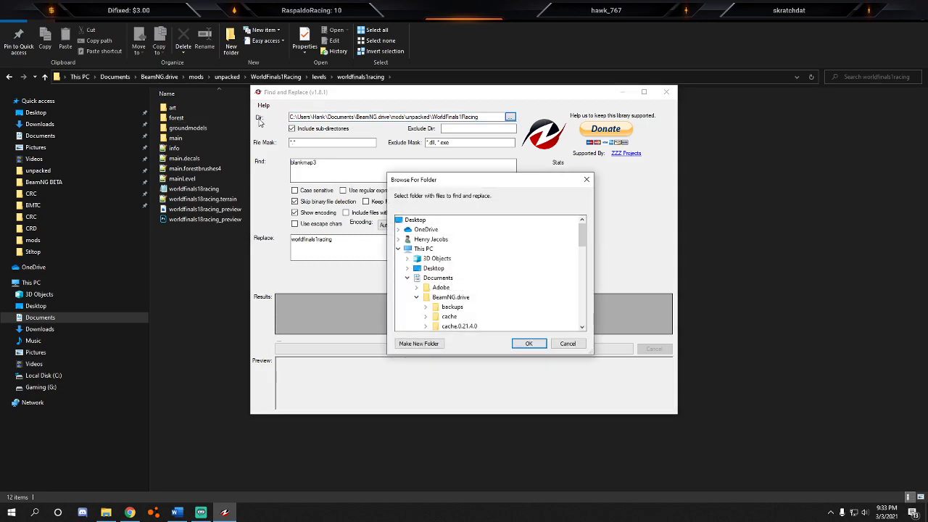
{"action": "scroll", "coordinate": [426, 243], "scroll_direction": "down", "scroll_amount": 1}
{"action": "left_click", "coordinate": [417, 269]}
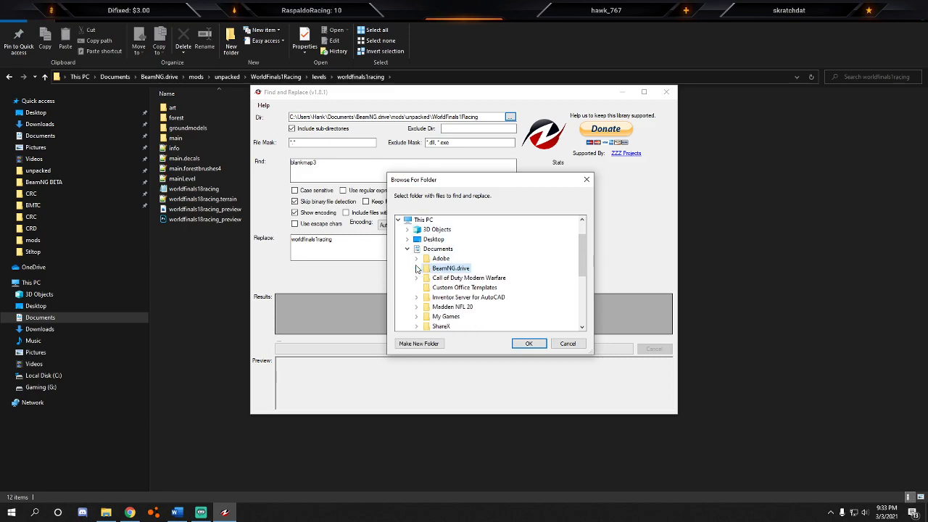
{"action": "double_click", "coordinate": [450, 268]}
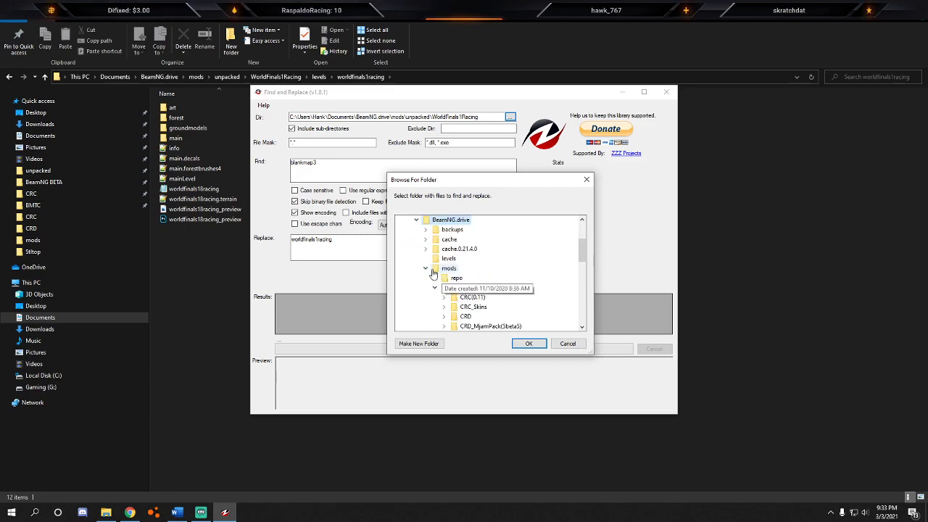
{"action": "scroll", "coordinate": [450, 279], "scroll_direction": "down", "scroll_amount": 2}
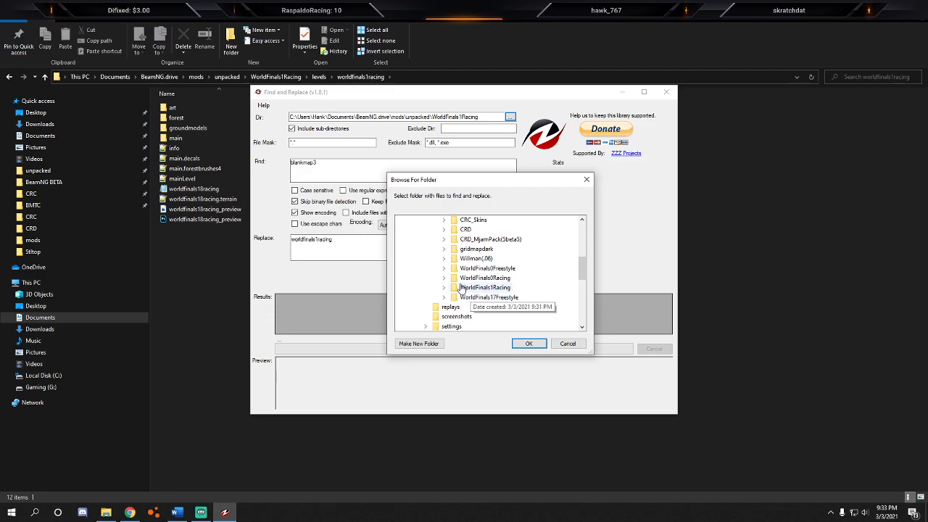
{"action": "left_click", "coordinate": [444, 288]}
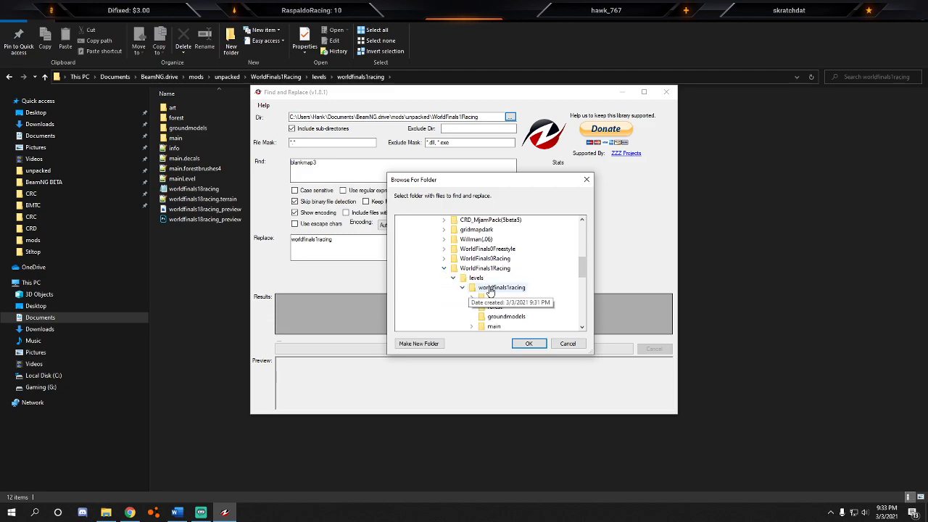
{"action": "left_click", "coordinate": [529, 344]}
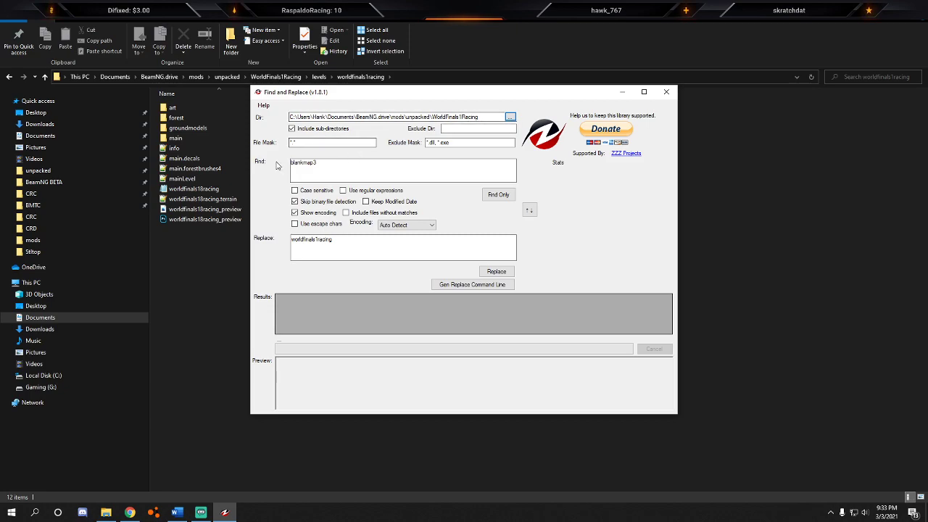
Search the mod's files for blankmap3 and for worldfinals1racing without replacing anything.
{"action": "left_click", "coordinate": [353, 170]}
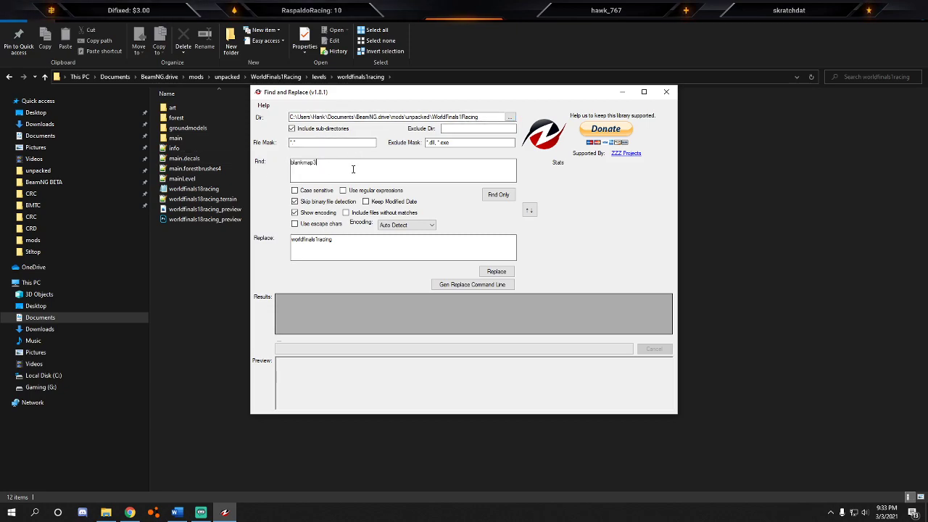
{"action": "left_click_drag", "start_coordinate": [481, 118], "coordinate": [432, 118]}
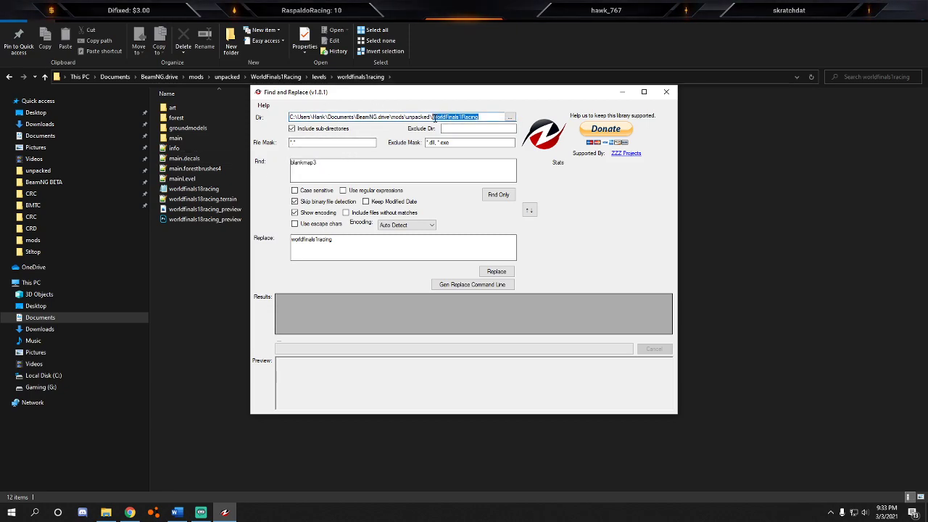
{"action": "left_click", "coordinate": [499, 195]}
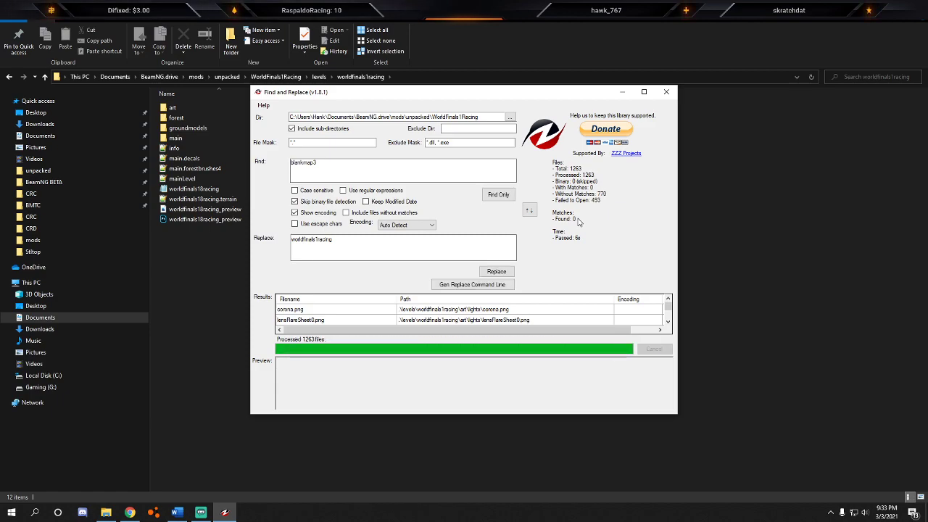
{"action": "double_click", "coordinate": [356, 168]}
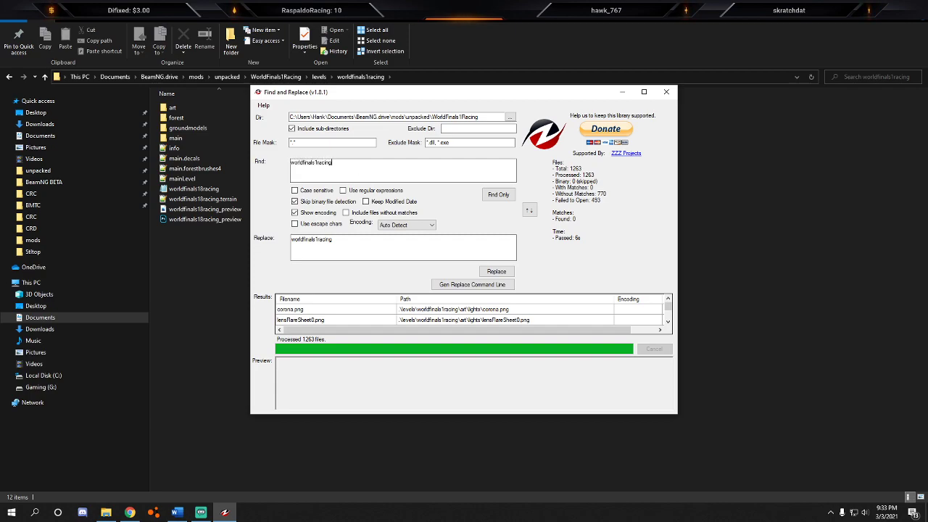
{"action": "left_click", "coordinate": [500, 196]}
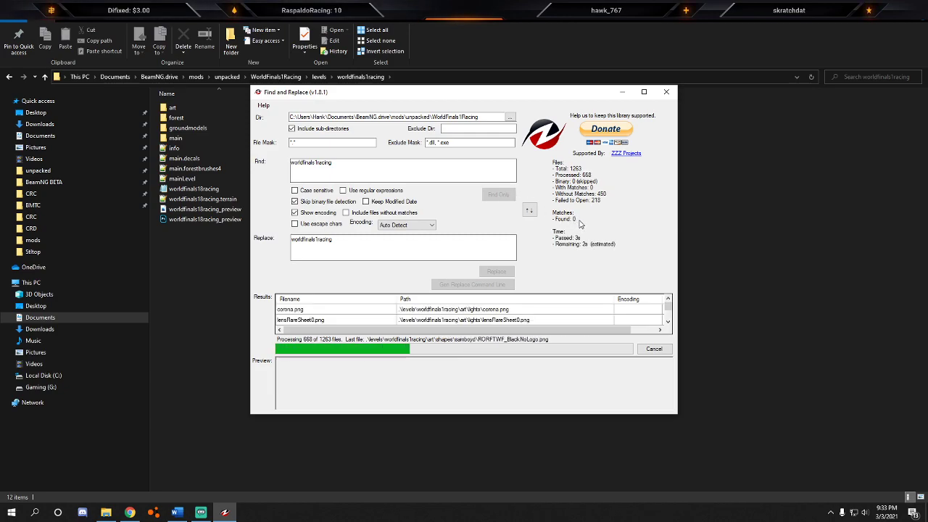
Find worldfinals18racing in the mod's files, replace every occurrence with worldfinals1racing and close the tool.
{"action": "type", "text": "8"}
{"action": "left_click", "coordinate": [495, 198]}
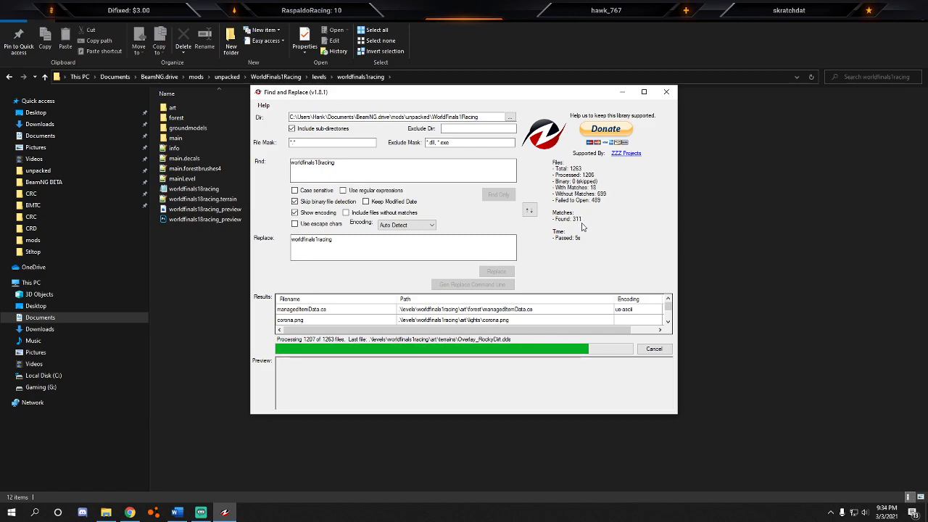
{"action": "double_click", "coordinate": [326, 239]}
{"action": "left_click", "coordinate": [350, 241]}
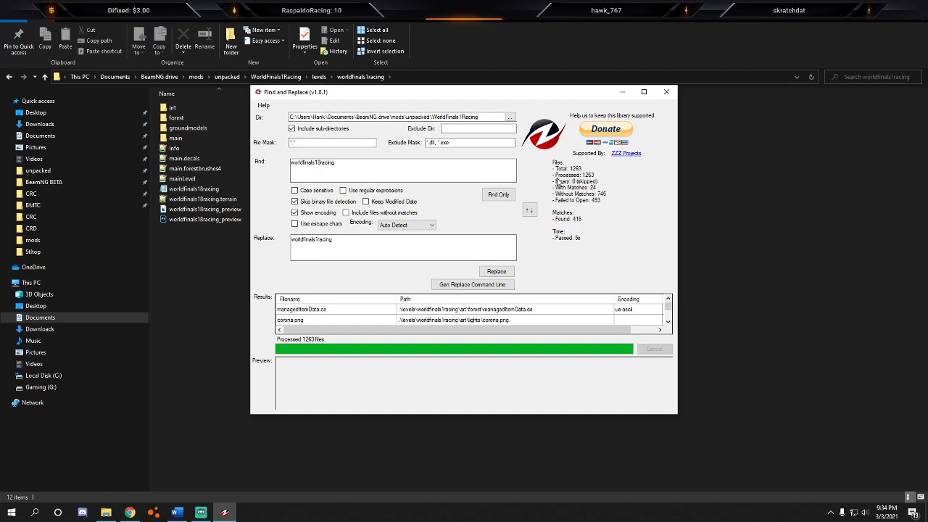
{"action": "left_click", "coordinate": [499, 273]}
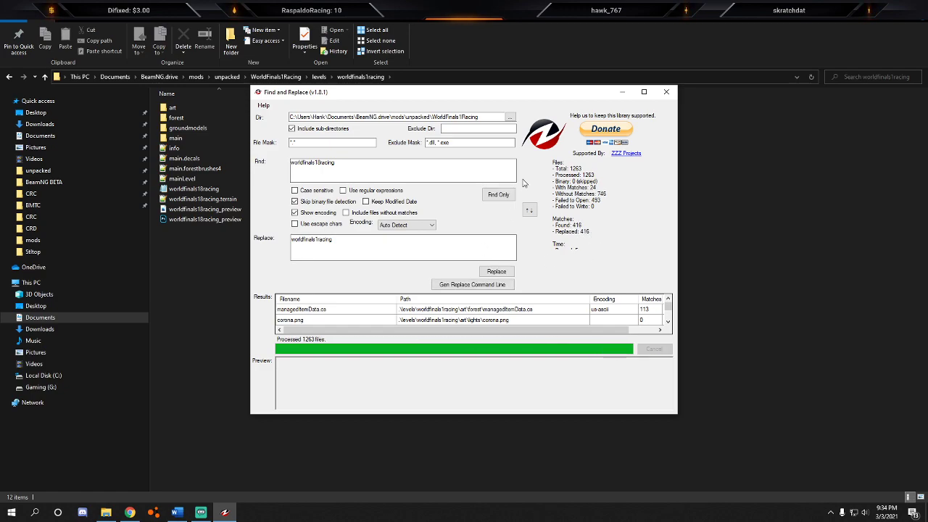
{"action": "left_click", "coordinate": [666, 92]}
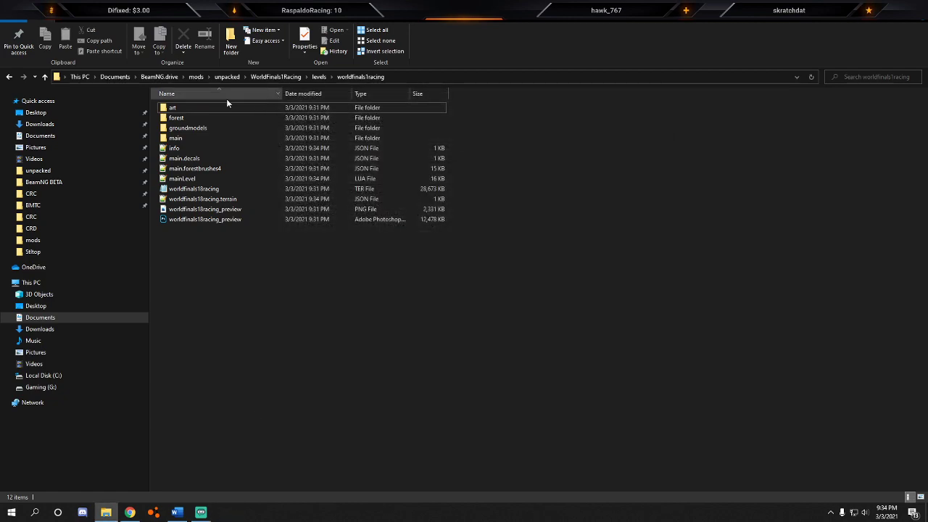
Open the info JSON file and move the last author's handle to the front of the authors list, followed by a comma.
{"action": "left_click_drag", "start_coordinate": [196, 232], "coordinate": [198, 265]}
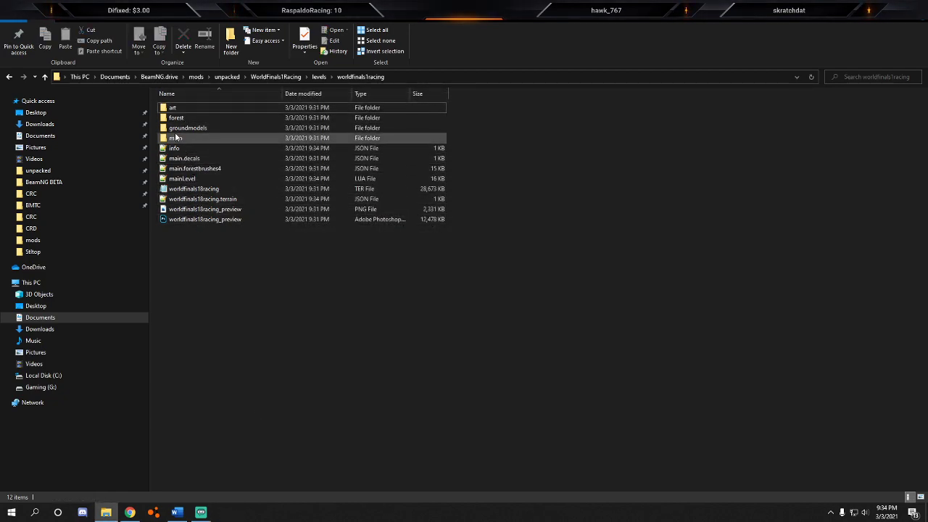
{"action": "double_click", "coordinate": [195, 148]}
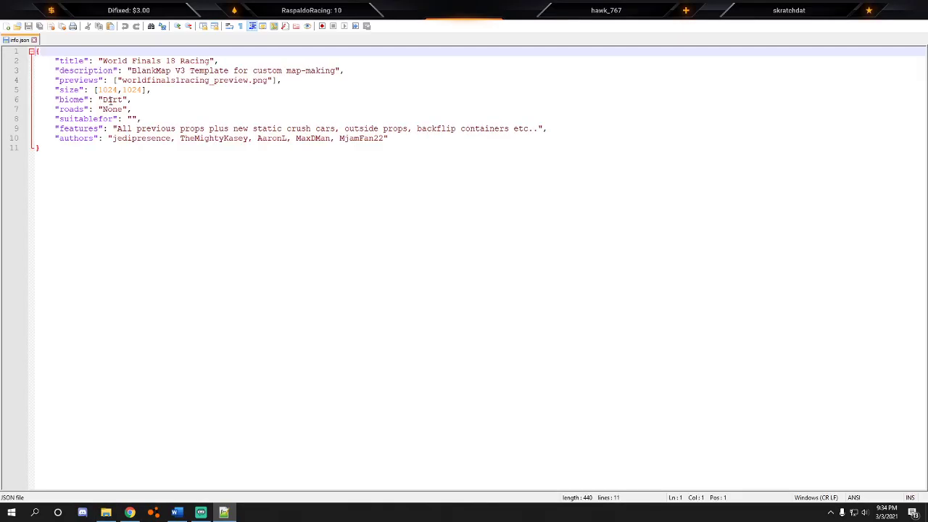
{"action": "left_click_drag", "start_coordinate": [383, 138], "coordinate": [336, 138]}
{"action": "key", "text": "ctrl+c"}
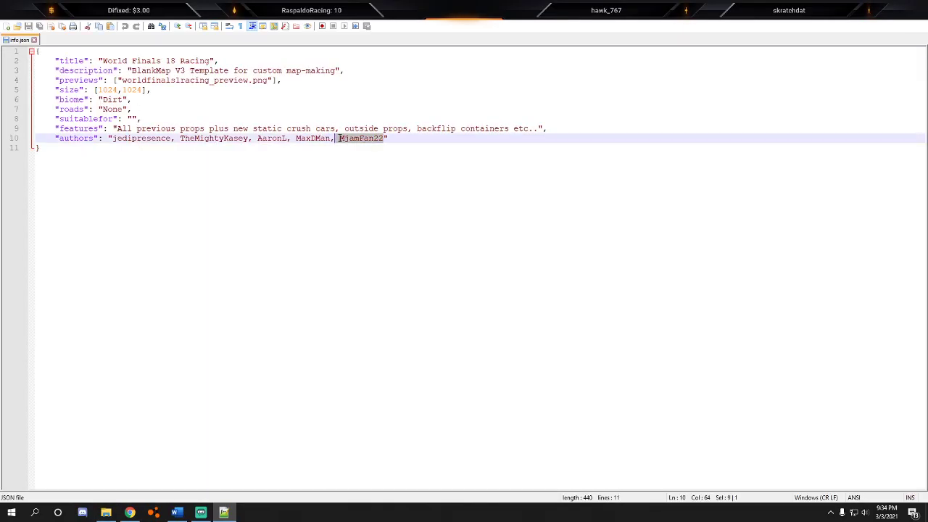
{"action": "key", "text": "Insert"}
{"action": "key", "text": "Delete"}
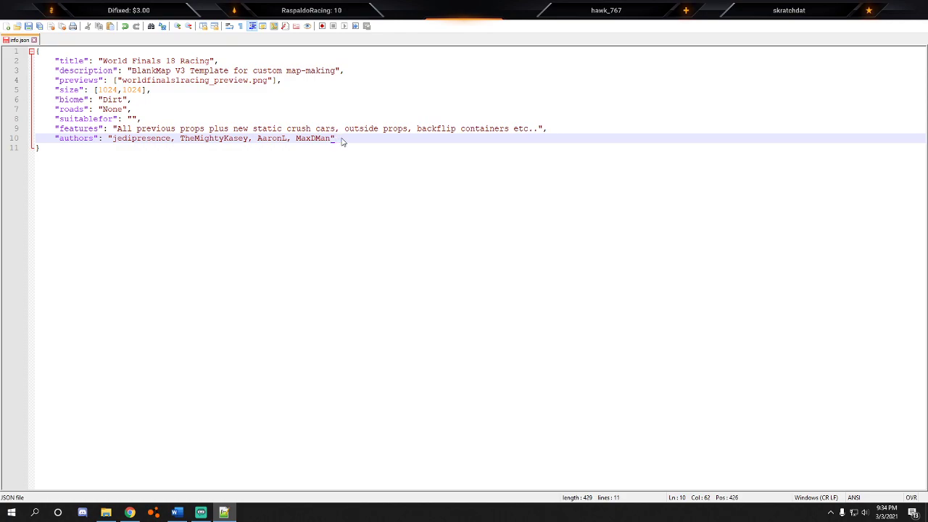
{"action": "key", "text": "Left"}
{"action": "key", "text": "Left"}
{"action": "key", "text": "Left"}
{"action": "key", "text": "Left"}
{"action": "key", "text": "Left"}
{"action": "key", "text": "Left"}
{"action": "key", "text": "Left"}
{"action": "key", "text": "Left"}
{"action": "key", "text": "Left"}
{"action": "key", "text": "Left"}
{"action": "key", "text": "Left"}
{"action": "key", "text": "Left"}
{"action": "key", "text": "Left"}
{"action": "key", "text": "Left"}
{"action": "key", "text": "Left"}
{"action": "key", "text": "Left"}
{"action": "key", "text": "Left"}
{"action": "key", "text": "Left"}
{"action": "key", "text": "Left"}
{"action": "key", "text": "Left"}
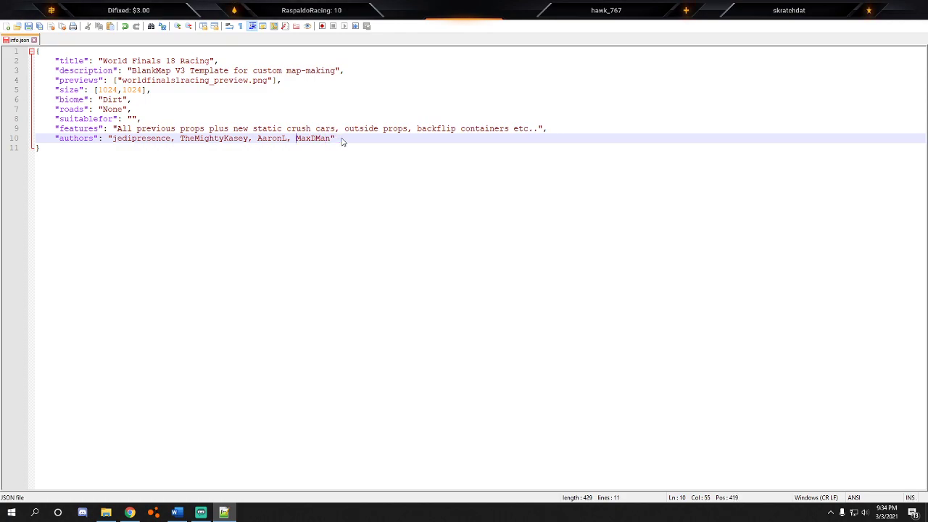
{"action": "key", "text": "ctrl+v"}
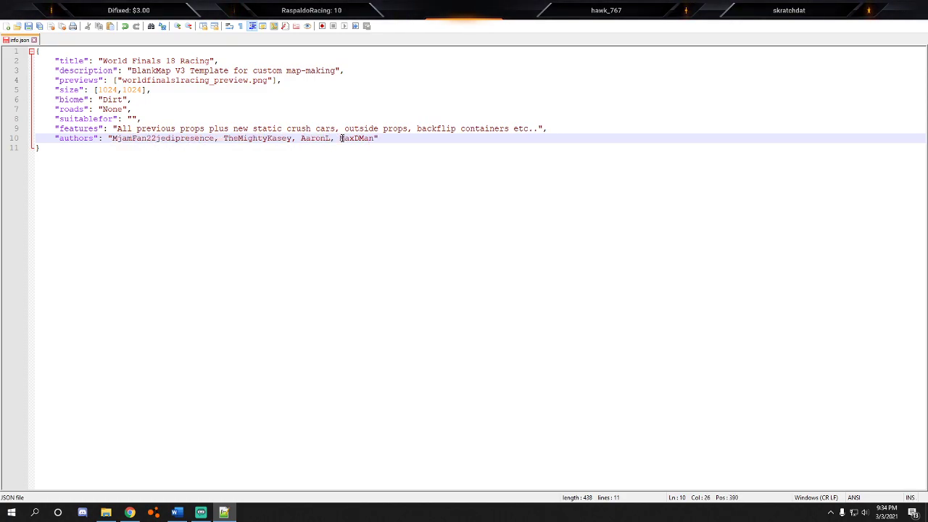
{"action": "type", "text": ","}
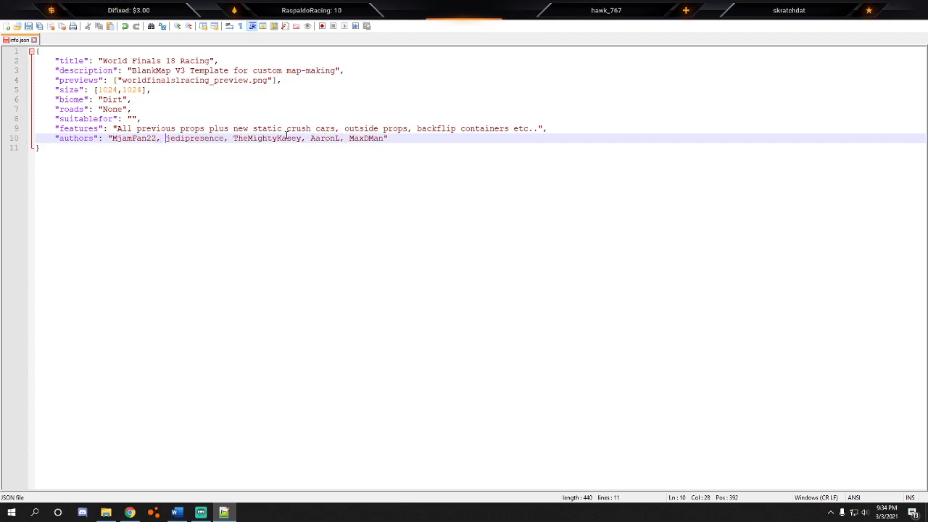
Remove the third author from the authors list and add another contributor's name at its end.
{"action": "key", "text": "shift+Left"}
{"action": "key", "text": "shift+Left"}
{"action": "key", "text": "shift+Left"}
{"action": "key", "text": "shift+Left"}
{"action": "key", "text": "BackSpace"}
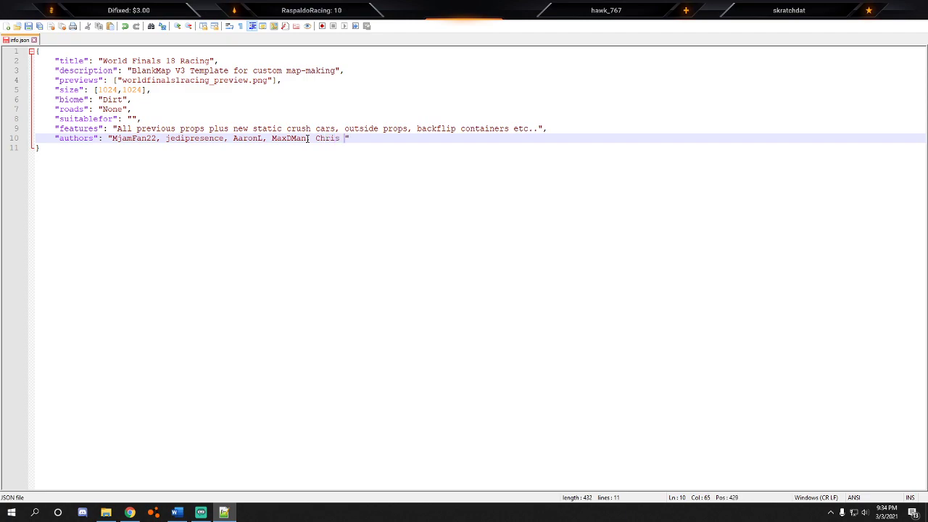
{"action": "type", "text": "B"}
Change the title to "World Finals 1 Racing" and replace the description with the same text.
{"action": "left_click_drag", "start_coordinate": [209, 61], "coordinate": [103, 61]}
{"action": "key", "text": "ctrl+c"}
{"action": "left_click", "coordinate": [175, 61]}
{"action": "left_click", "coordinate": [337, 70]}
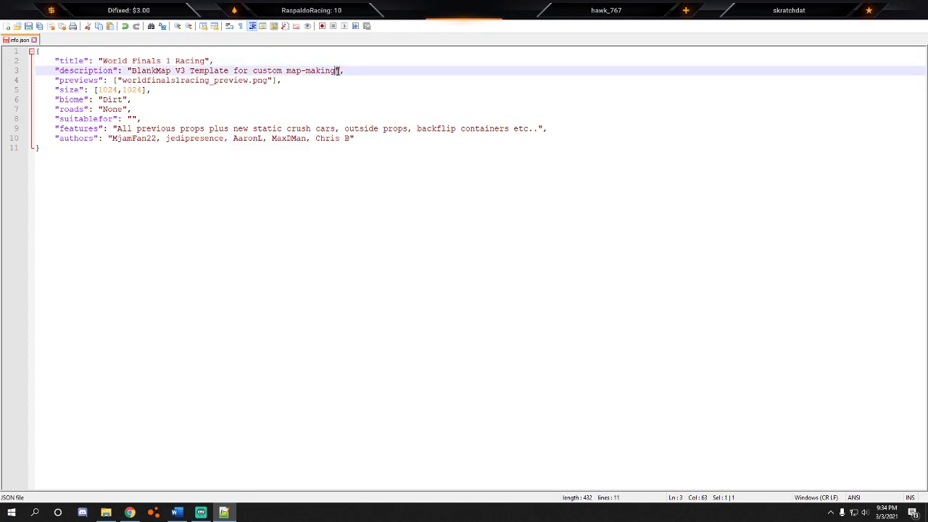
{"action": "left_click_drag", "start_coordinate": [338, 70], "coordinate": [131, 70]}
{"action": "key", "text": "ctrl+v"}
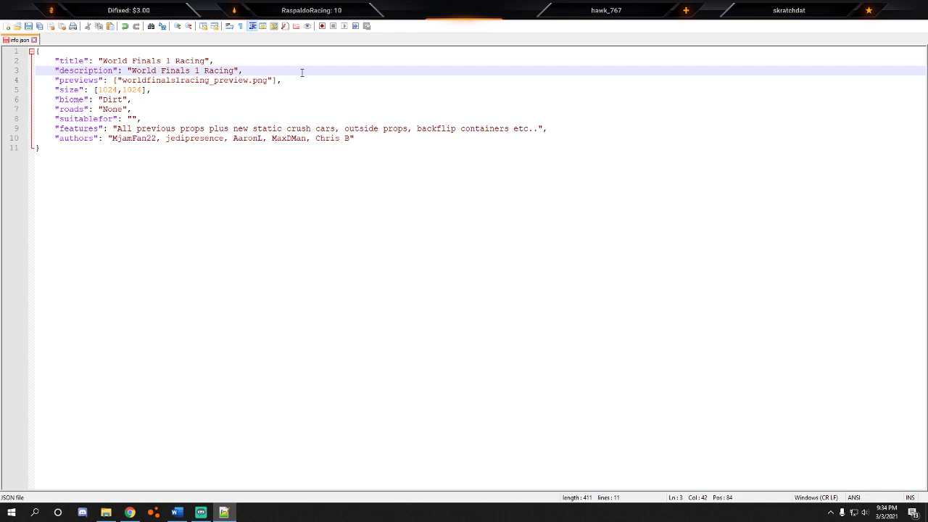
Replace the features text with "World Finals 1 Racing", then save and close the info file.
{"action": "left_click_drag", "start_coordinate": [539, 128], "coordinate": [116, 129]}
{"action": "key", "text": "ctrl+v"}
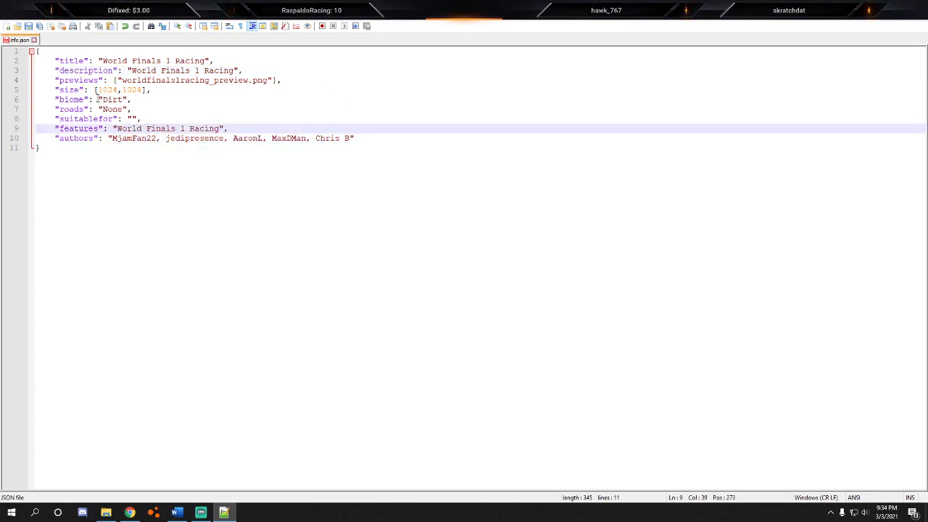
{"action": "left_click", "coordinate": [246, 104]}
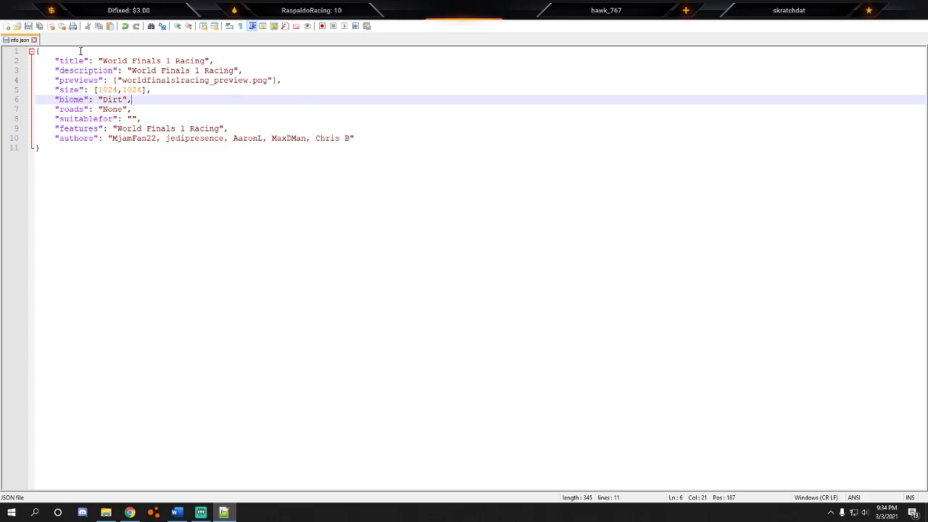
{"action": "left_click", "coordinate": [36, 40]}
{"action": "left_click", "coordinate": [914, 6]}
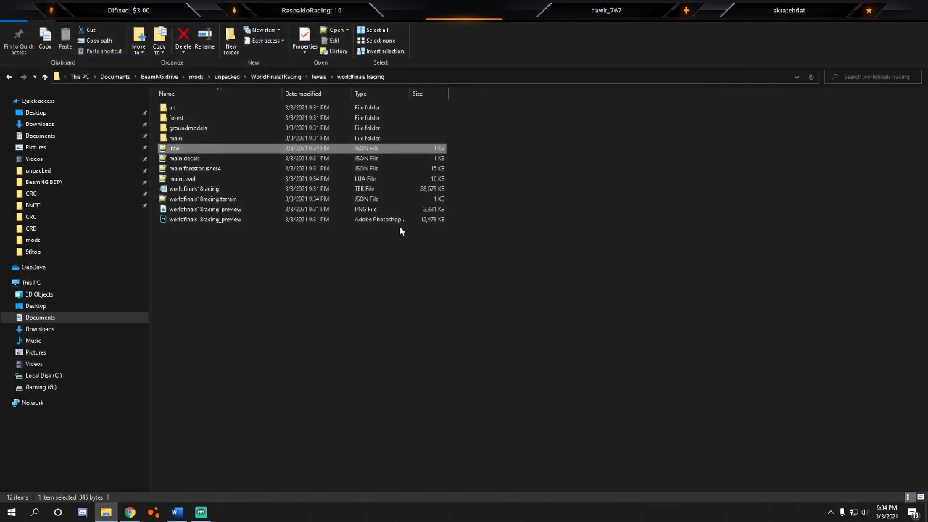
Examine the contents of main.decals, main.forestbrushes4 and mainLevel for anything that needs changing, and close all three files.
{"action": "double_click", "coordinate": [187, 159]}
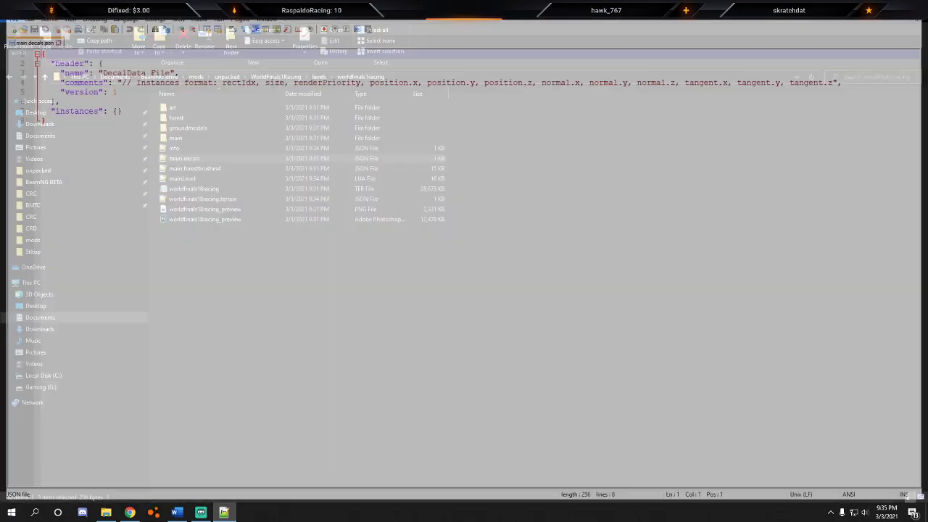
{"action": "left_click", "coordinate": [914, 6]}
{"action": "double_click", "coordinate": [204, 169]}
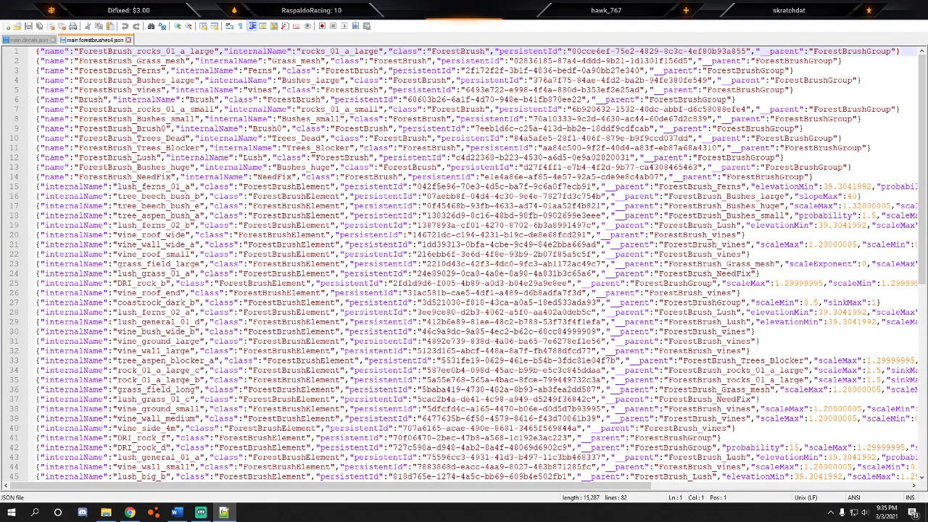
{"action": "left_click", "coordinate": [915, 5]}
{"action": "double_click", "coordinate": [231, 179]}
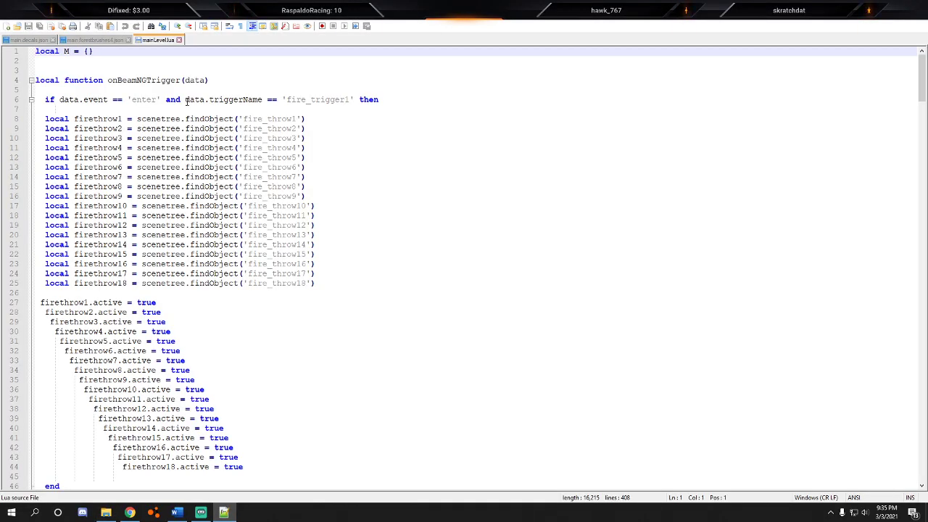
{"action": "scroll", "coordinate": [169, 103], "scroll_direction": "down", "scroll_amount": 12}
{"action": "scroll", "coordinate": [449, 232], "scroll_direction": "up", "scroll_amount": 3}
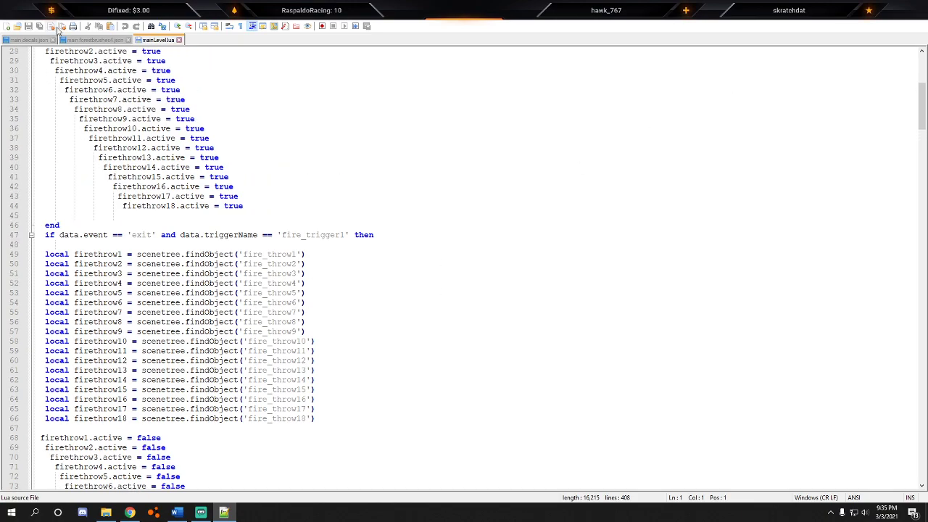
{"action": "left_click", "coordinate": [53, 40]}
{"action": "left_click", "coordinate": [71, 40]}
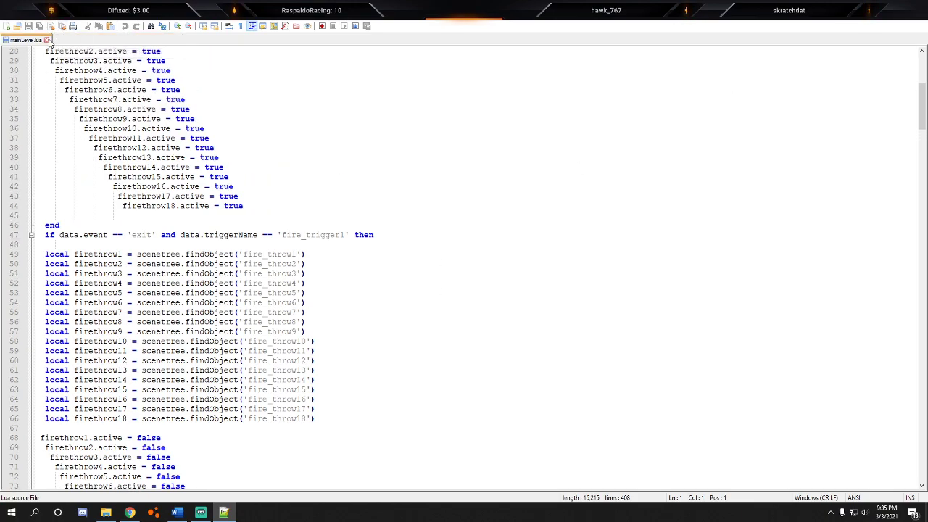
{"action": "left_click", "coordinate": [49, 39]}
{"action": "left_click", "coordinate": [915, 6]}
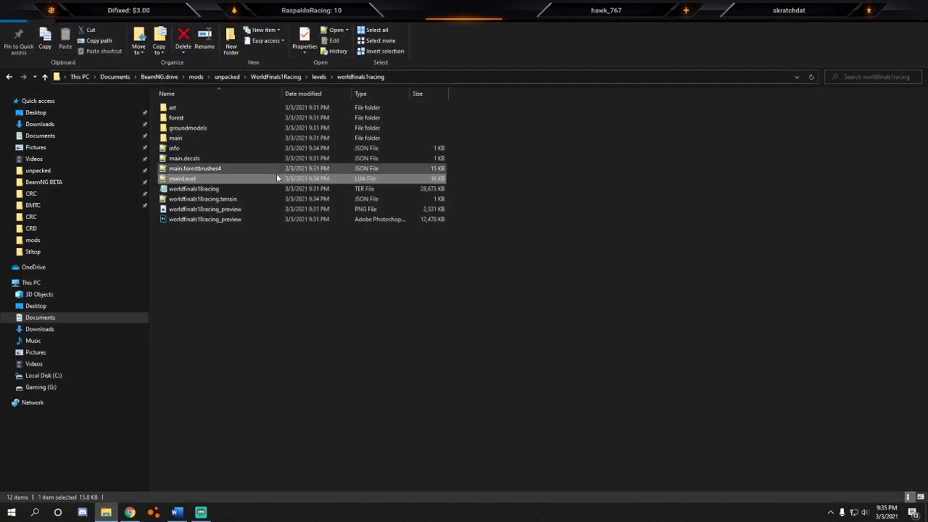
Rename the worldfinals18racing TER file to worldfinals1racing.
{"action": "double_click", "coordinate": [223, 190]}
{"action": "left_click", "coordinate": [570, 45]}
{"action": "right_click", "coordinate": [210, 190]}
{"action": "left_click", "coordinate": [234, 348]}
{"action": "left_click", "coordinate": [203, 190]}
{"action": "key", "text": "BackSpace"}
{"action": "left_click", "coordinate": [228, 248]}
Rename the worldfinals18racing.terrain JSON file to worldfinals1racing.terrain.
{"action": "right_click", "coordinate": [206, 197]}
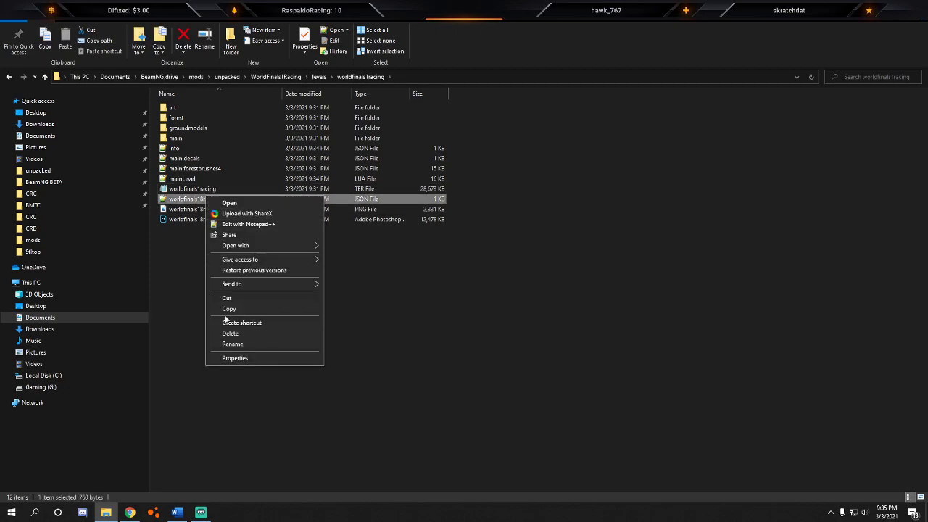
{"action": "left_click", "coordinate": [226, 345]}
{"action": "left_click", "coordinate": [204, 198]}
{"action": "key", "text": "BackSpace"}
{"action": "left_click", "coordinate": [219, 305]}
Examine the file paths and materials list in worldfinals1racing.terrain, and close the file and the text editor.
{"action": "double_click", "coordinate": [234, 200]}
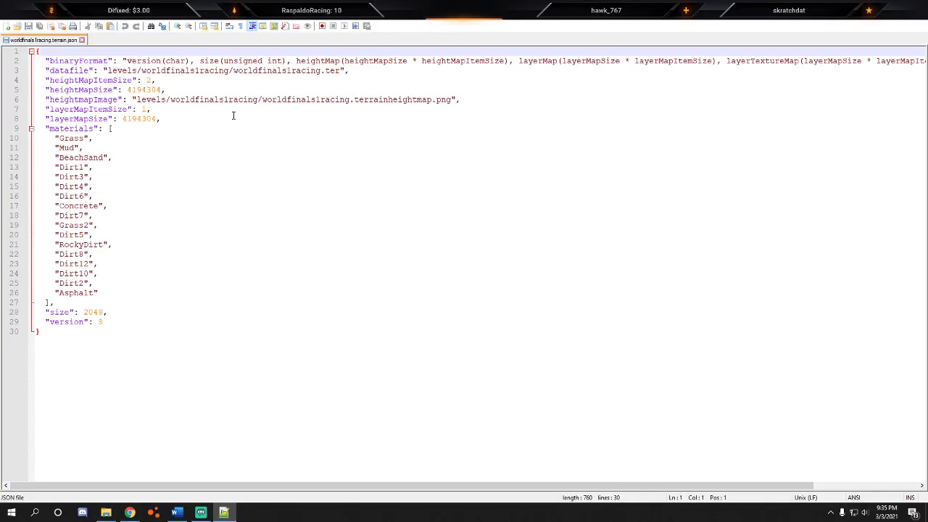
{"action": "left_click_drag", "start_coordinate": [456, 100], "coordinate": [332, 70]}
{"action": "left_click", "coordinate": [312, 158]}
{"action": "left_click_drag", "start_coordinate": [109, 313], "coordinate": [91, 235]}
{"action": "left_click", "coordinate": [112, 285]}
{"action": "left_click_drag", "start_coordinate": [110, 292], "coordinate": [26, 136]}
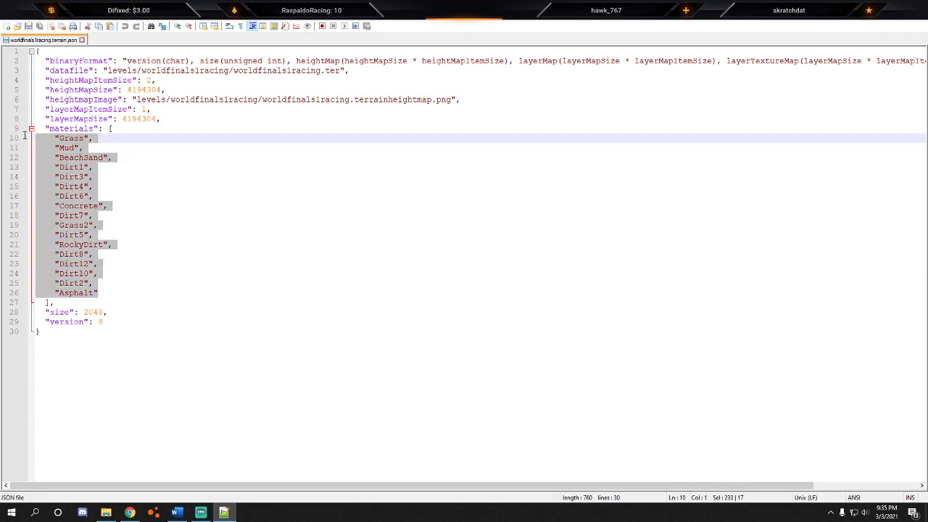
{"action": "left_click", "coordinate": [90, 321]}
{"action": "left_click", "coordinate": [119, 329]}
{"action": "left_click_drag", "start_coordinate": [137, 338], "coordinate": [87, 256]}
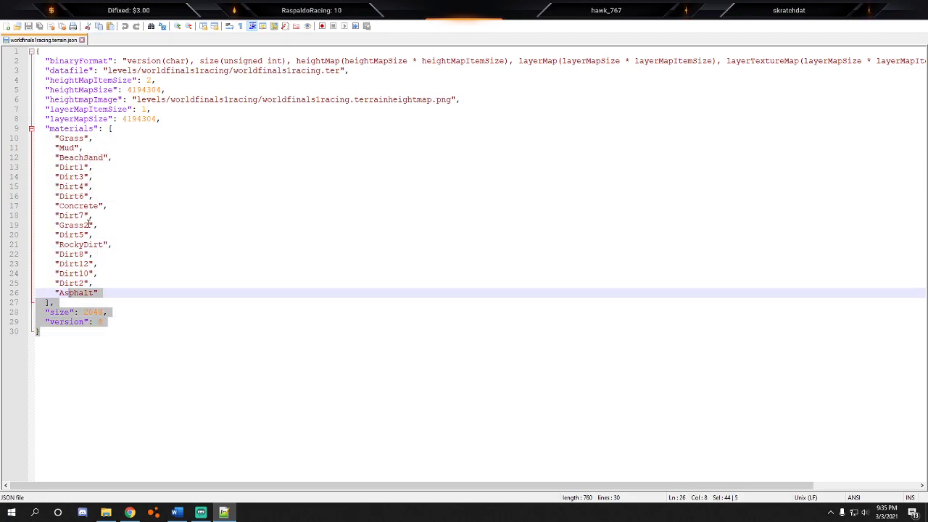
{"action": "left_click", "coordinate": [82, 40]}
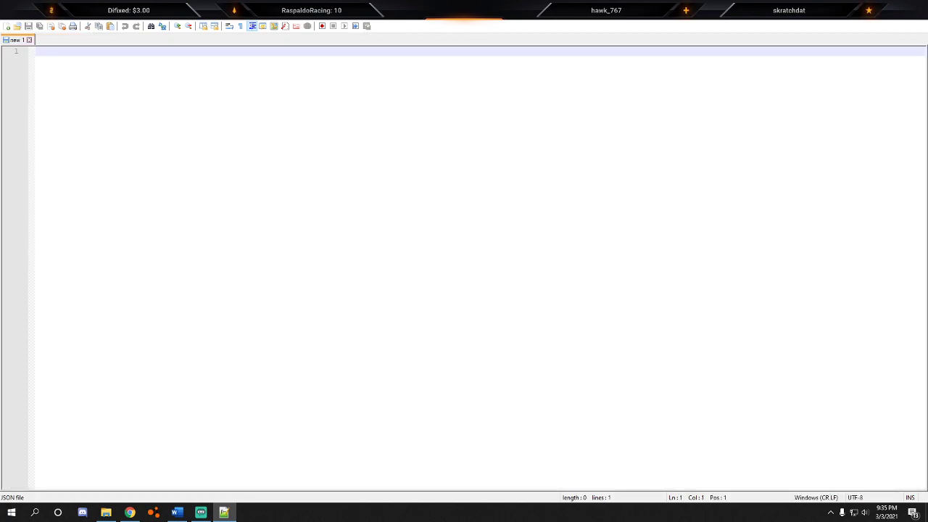
{"action": "key", "text": "alt+F4"}
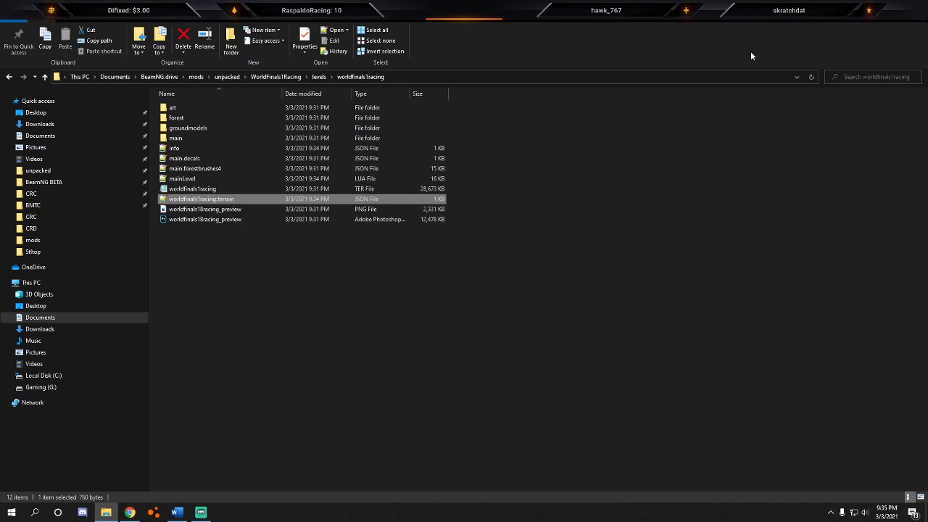
Rename the PNG preview image to worldfinals1racing_preview.
{"action": "right_click", "coordinate": [290, 209]}
{"action": "left_click", "coordinate": [317, 460]}
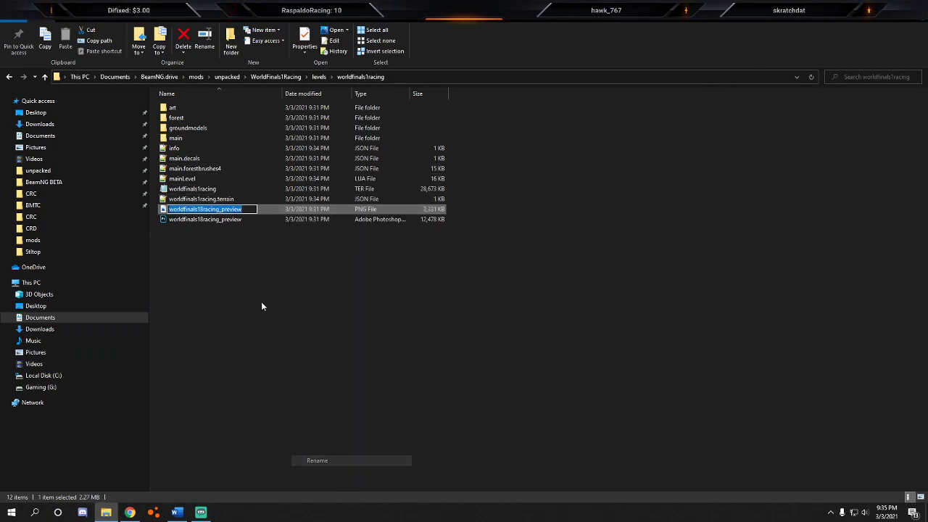
{"action": "left_click", "coordinate": [203, 210]}
{"action": "key", "text": "BackSpace"}
{"action": "left_click", "coordinate": [210, 263]}
Rename the Photoshop preview file to worldfinals1racing_preview.
{"action": "right_click", "coordinate": [209, 221]}
{"action": "left_click", "coordinate": [236, 401]}
{"action": "left_click", "coordinate": [207, 219]}
{"action": "key", "text": "BackSpace"}
{"action": "left_click", "coordinate": [219, 255]}
{"action": "left_click_drag", "start_coordinate": [471, 232], "coordinate": [345, 230]}
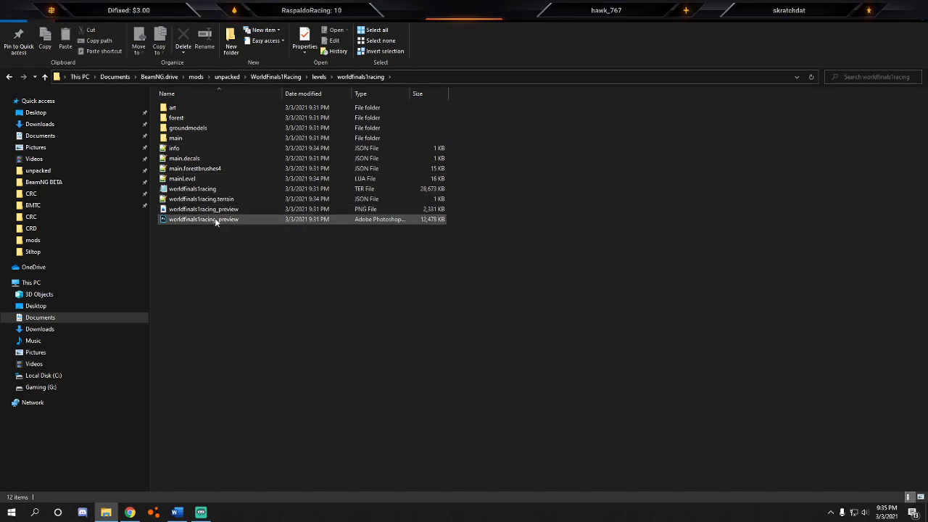
Open the shapes folder inside the level's art folder.
{"action": "double_click", "coordinate": [206, 110]}
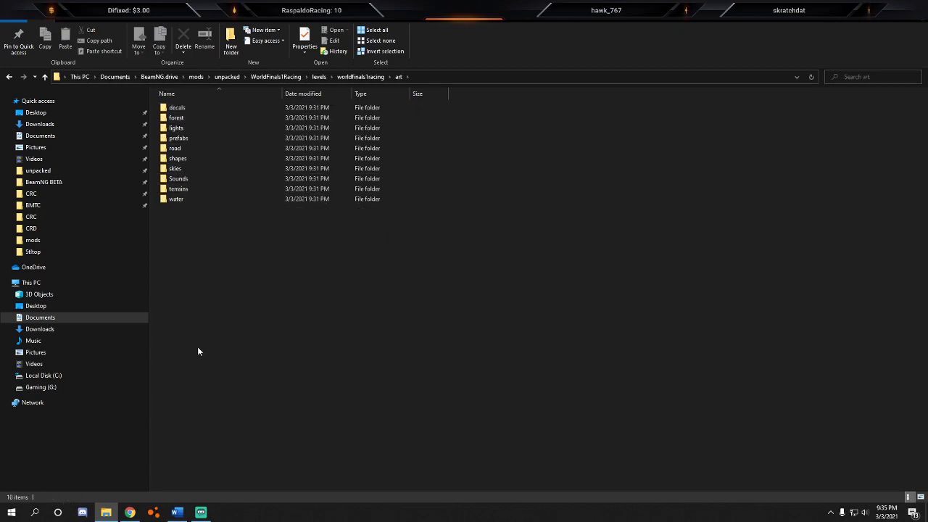
{"action": "left_click", "coordinate": [189, 161]}
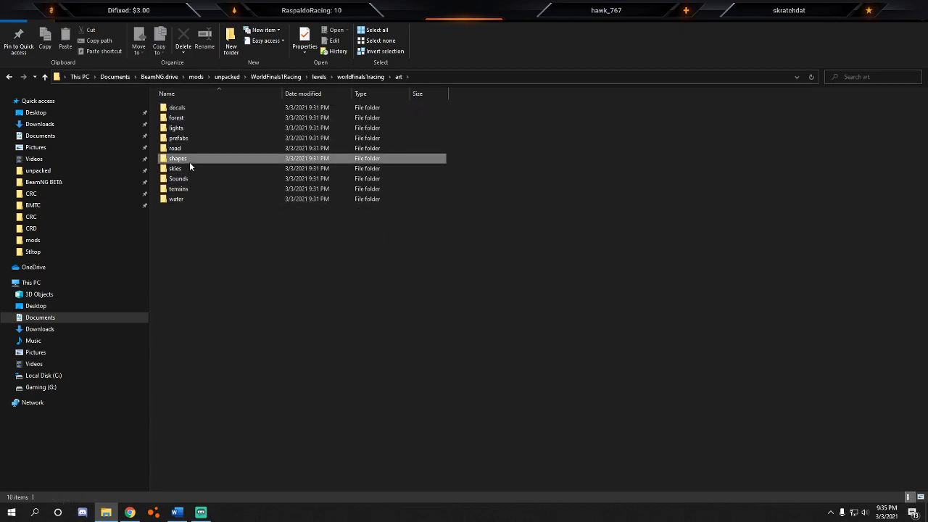
{"action": "double_click", "coordinate": [189, 162]}
Open Downloads in a new window and go to the art/shapes folder inside the WorldFinals1Racing zip.
{"action": "right_click", "coordinate": [42, 124]}
{"action": "left_click", "coordinate": [98, 145]}
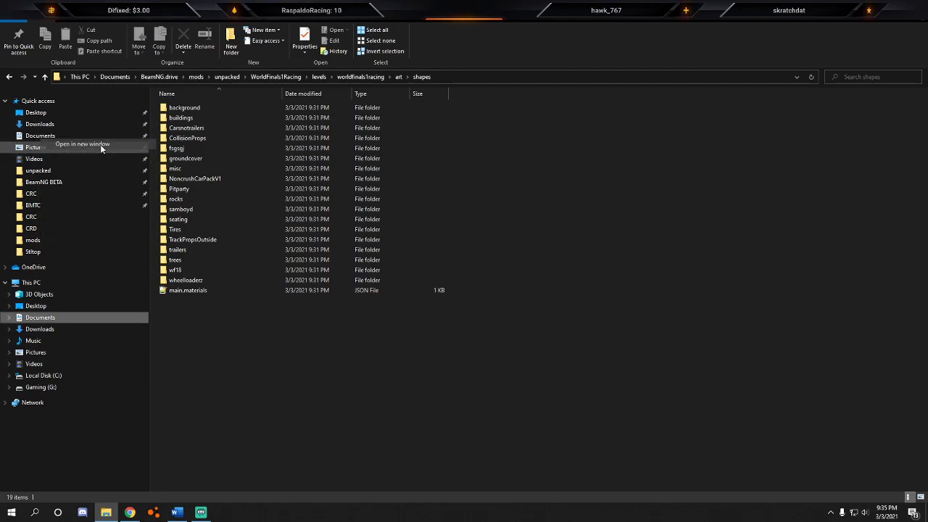
{"action": "double_click", "coordinate": [554, 118]}
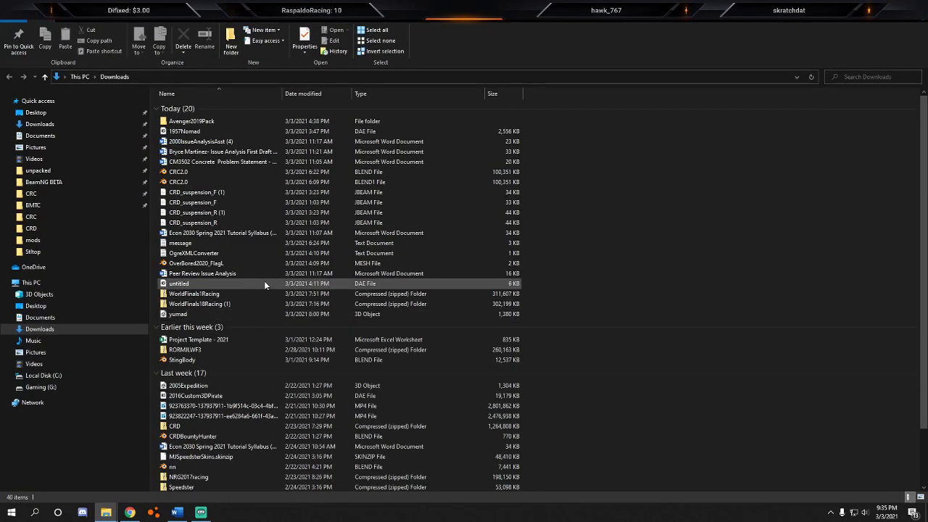
{"action": "double_click", "coordinate": [240, 295]}
{"action": "left_click", "coordinate": [182, 108]}
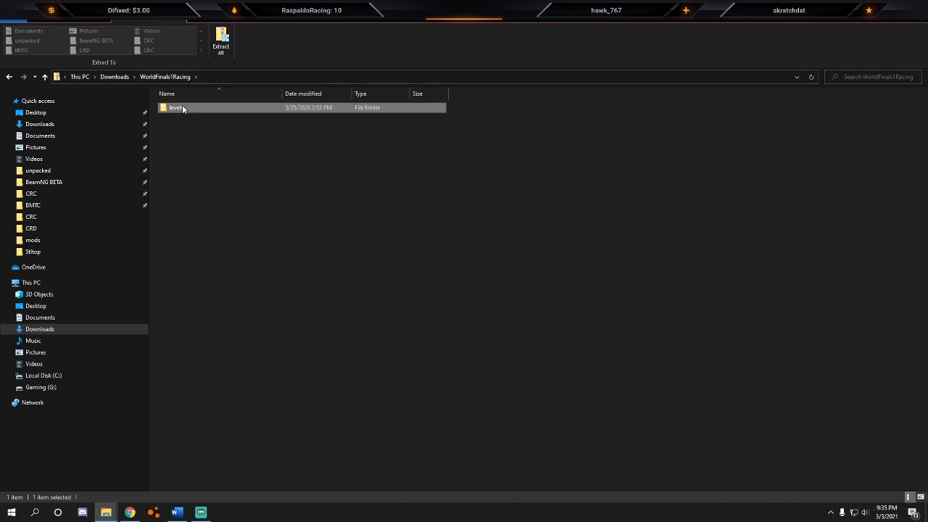
{"action": "double_click", "coordinate": [183, 108]}
{"action": "double_click", "coordinate": [181, 108]}
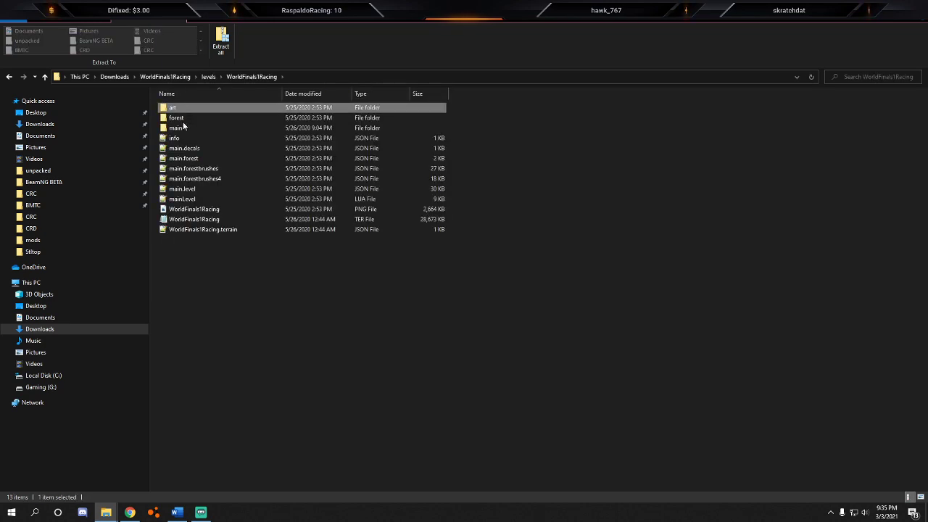
{"action": "double_click", "coordinate": [177, 107]}
{"action": "double_click", "coordinate": [177, 147]}
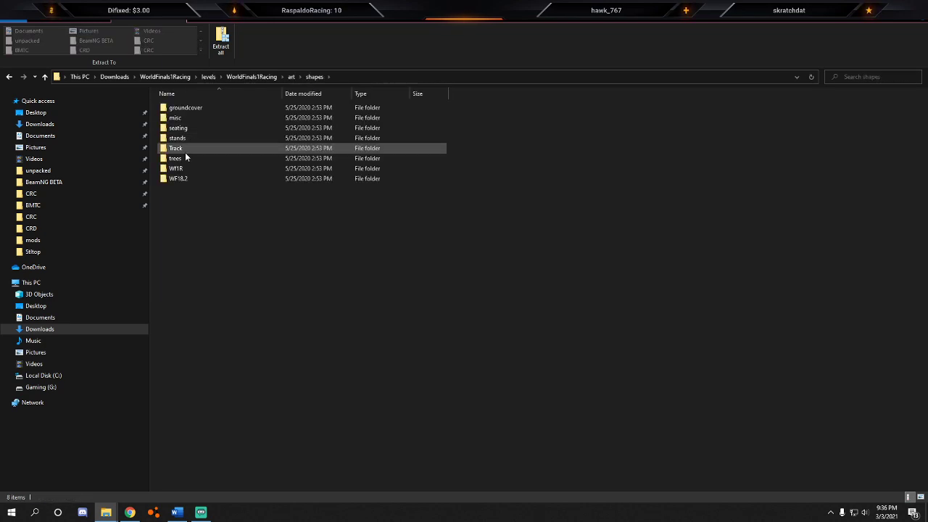
Copy the Wf1R folder from the zip into the mod's art/shapes folder and put the file window away.
{"action": "left_click", "coordinate": [177, 168]}
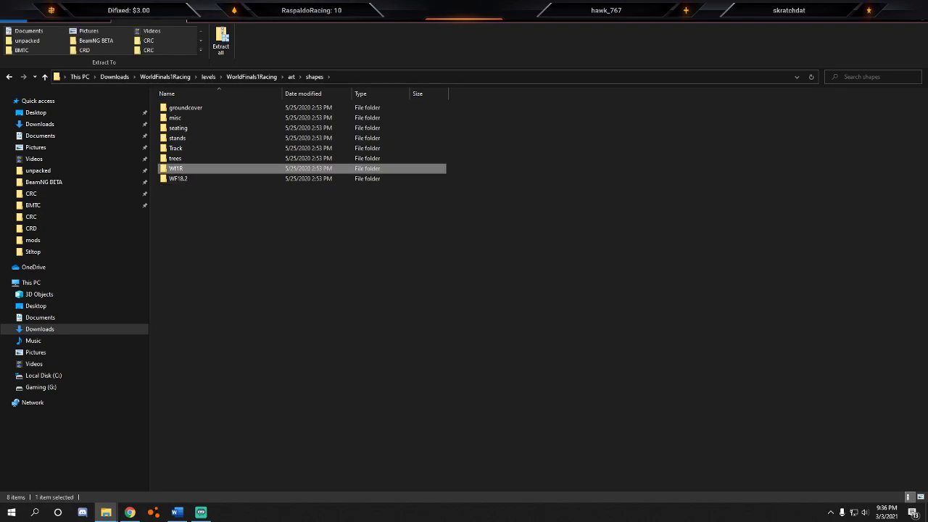
{"action": "key", "text": "alt+Tab"}
{"action": "left_click_drag", "start_coordinate": [176, 168], "coordinate": [296, 368]}
{"action": "left_click_drag", "start_coordinate": [183, 362], "coordinate": [187, 310]}
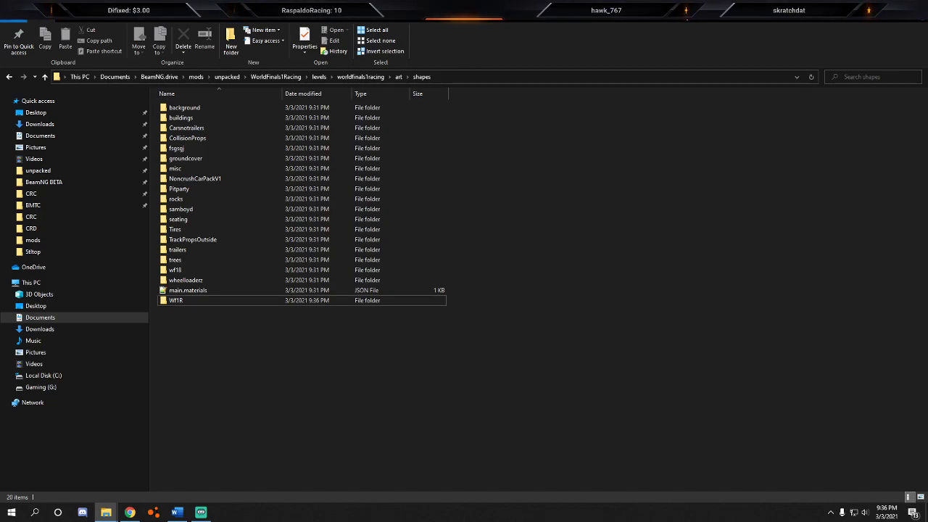
{"action": "left_click", "coordinate": [872, 7]}
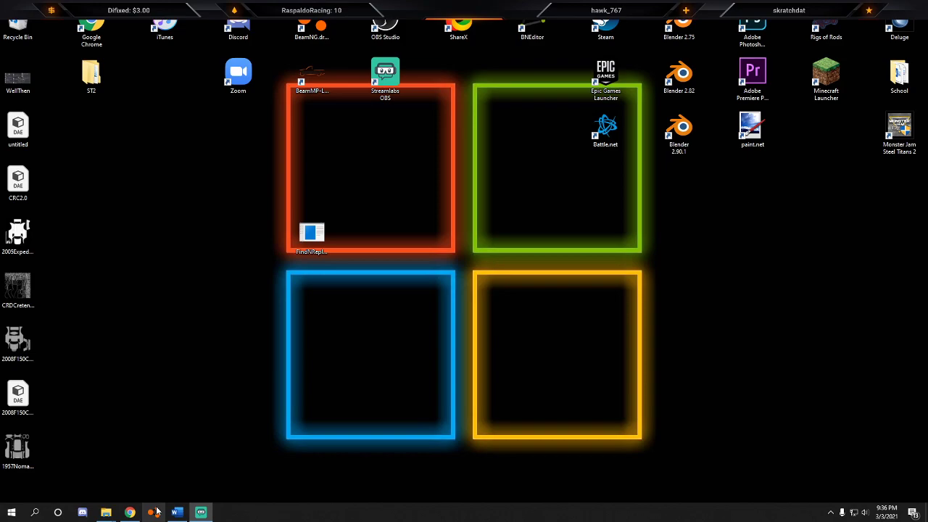
Switch to Word, close its open document and dismiss the BeamNG.drive error report notification.
{"action": "left_click", "coordinate": [182, 514]}
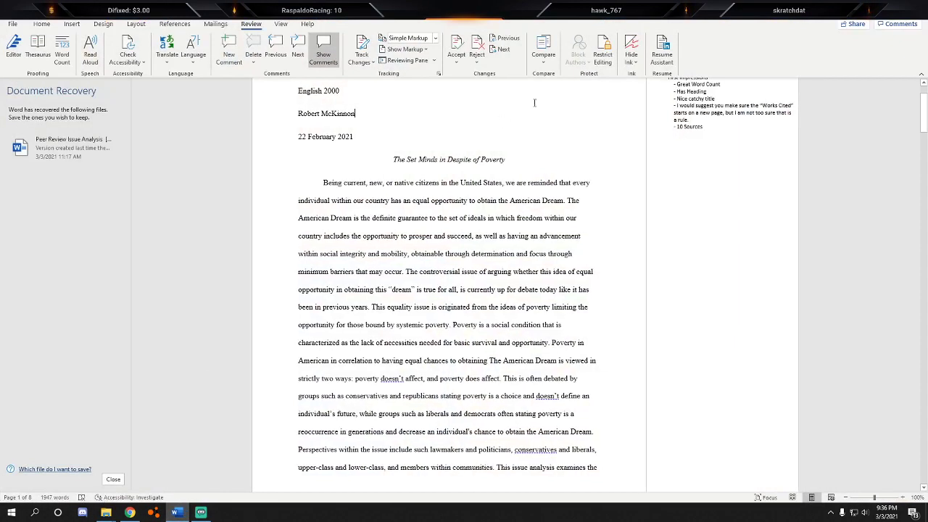
{"action": "left_click_drag", "start_coordinate": [710, 128], "coordinate": [586, 143]}
{"action": "left_click", "coordinate": [499, 145]}
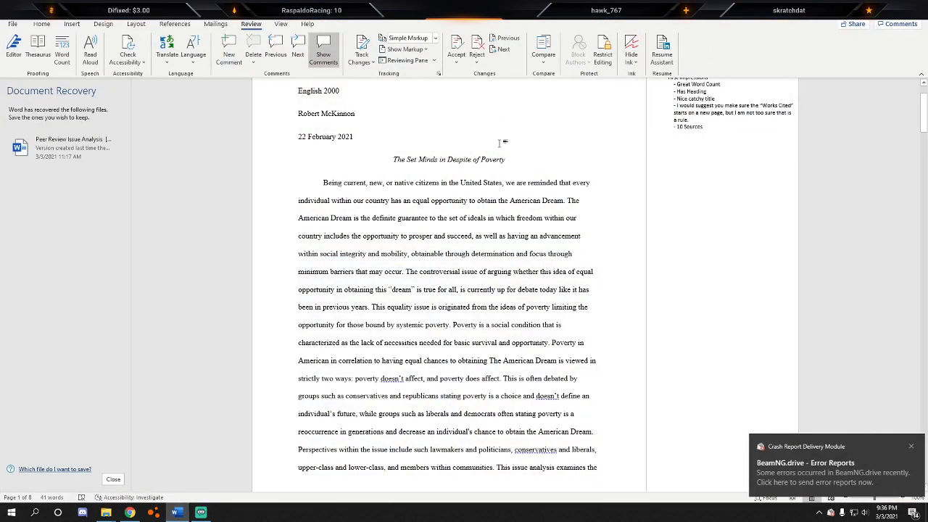
{"action": "left_click", "coordinate": [913, 13]}
{"action": "left_click", "coordinate": [907, 445]}
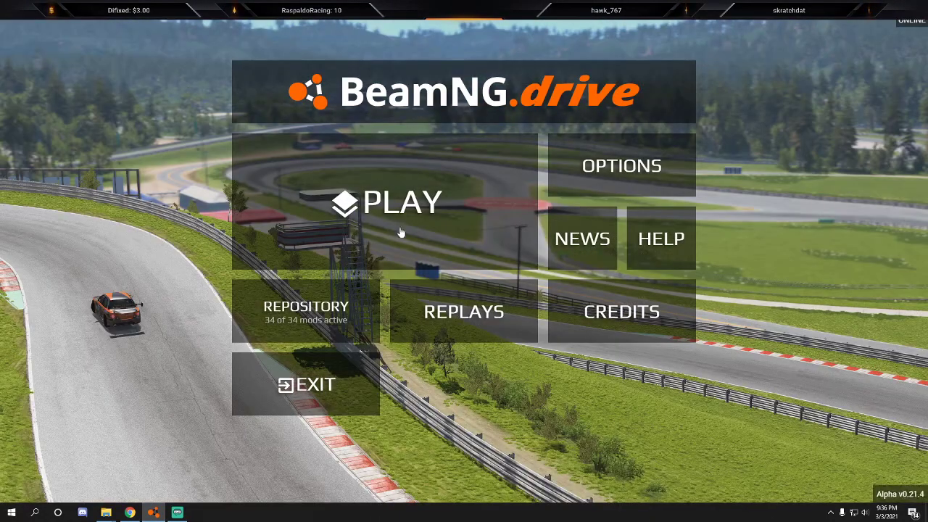
In BeamNG.drive, load the World Finals 1 Racing level in Freeroam.
{"action": "left_click", "coordinate": [400, 231]}
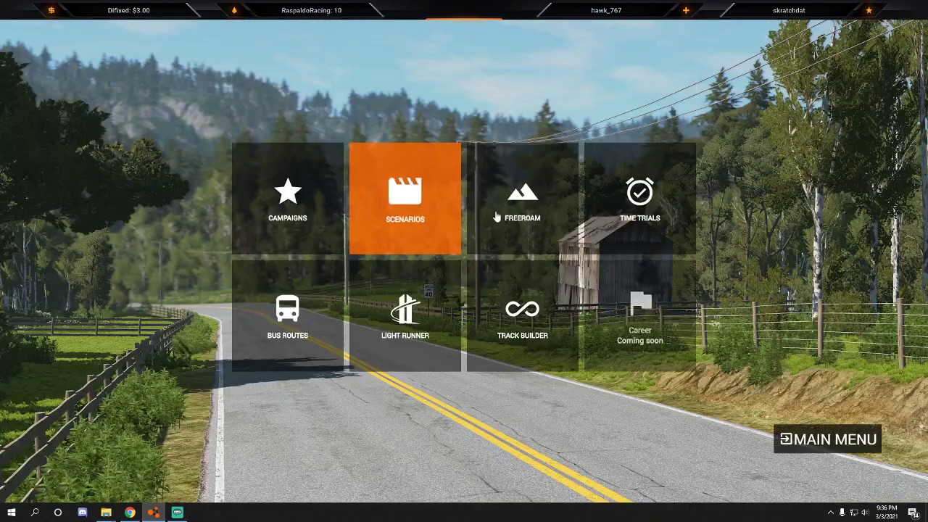
{"action": "left_click", "coordinate": [424, 221]}
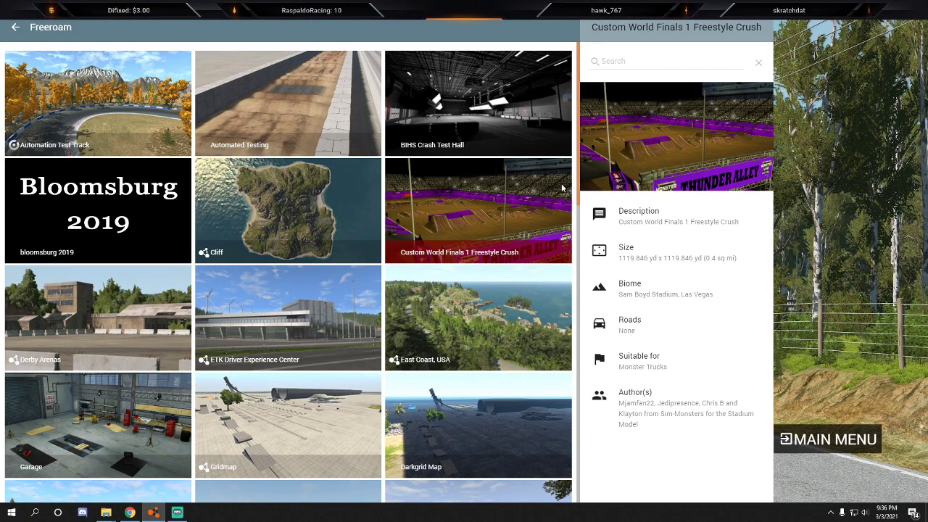
{"action": "scroll", "coordinate": [561, 290], "scroll_direction": "down", "scroll_amount": 5}
{"action": "scroll", "coordinate": [561, 290], "scroll_direction": "down", "scroll_amount": 5}
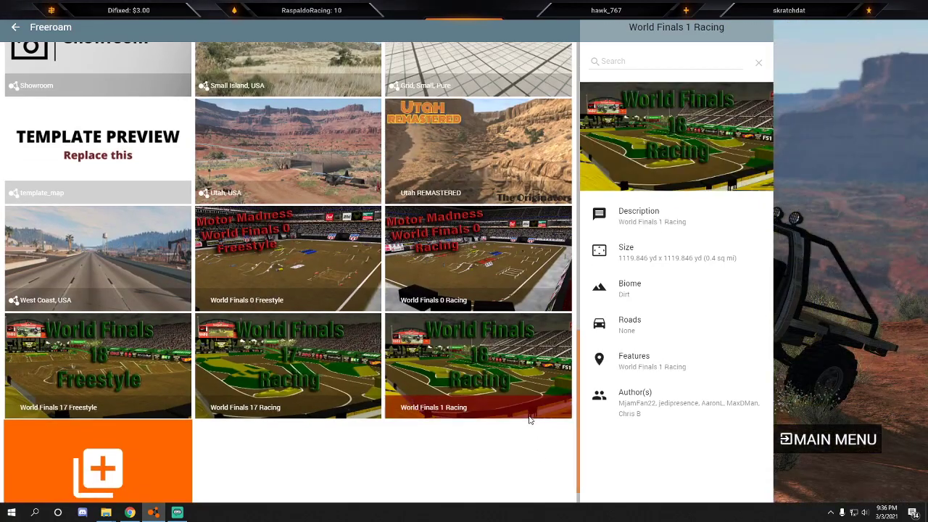
{"action": "left_click", "coordinate": [529, 418]}
{"action": "left_click", "coordinate": [656, 491]}
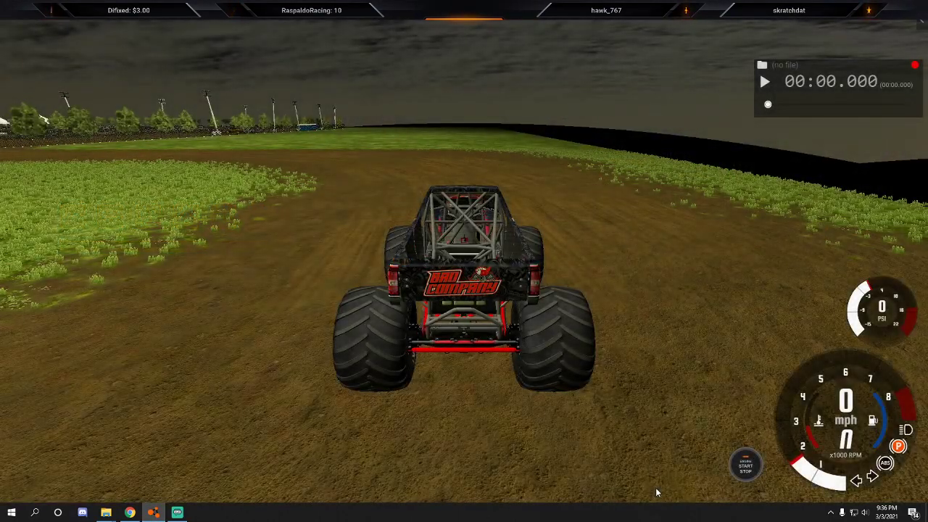
Pause the simulation, fly a free camera to the stadium track and open the world editor.
{"action": "key", "text": "j"}
{"action": "right_click_drag", "start_coordinate": [514, 307], "coordinate": [341, 304]}
{"action": "key", "text": "shift+c"}
{"action": "key", "text": "w"}
{"action": "key", "text": "s"}
{"action": "key", "text": "w"}
{"action": "right_click_drag", "start_coordinate": [464, 261], "coordinate": [607, 233]}
{"action": "key", "text": "d"}
{"action": "key", "text": "s"}
{"action": "key", "text": "w"}
{"action": "key", "text": "w"}
{"action": "key", "text": "F11"}
Delete two of the existing objects placed on the stadium track.
{"action": "key", "text": "w"}
{"action": "key", "text": "s"}
{"action": "left_click", "coordinate": [521, 242]}
{"action": "left_click", "coordinate": [521, 242]}
{"action": "key", "text": "Delete"}
{"action": "right_click_drag", "start_coordinate": [439, 224], "coordinate": [370, 193]}
{"action": "right_click_drag", "start_coordinate": [536, 377], "coordinate": [609, 323]}
{"action": "key", "text": "w"}
{"action": "left_click", "coordinate": [467, 332]}
{"action": "key", "text": "Delete"}
Delete the green and yellow containers from the ramp mound near the stadium wall.
{"action": "right_click_drag", "start_coordinate": [290, 330], "coordinate": [378, 328]}
{"action": "key", "text": "w"}
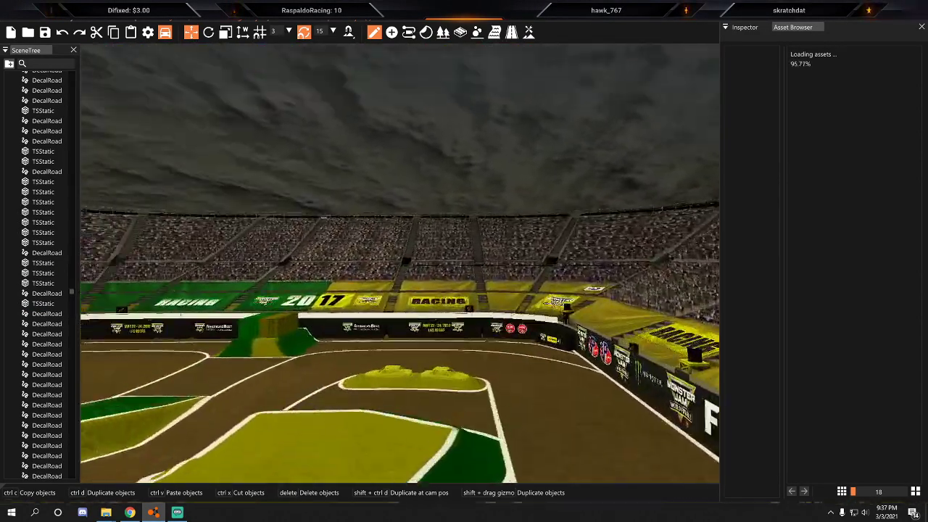
{"action": "right_click_drag", "start_coordinate": [616, 328], "coordinate": [497, 329]}
{"action": "left_click", "coordinate": [538, 294]}
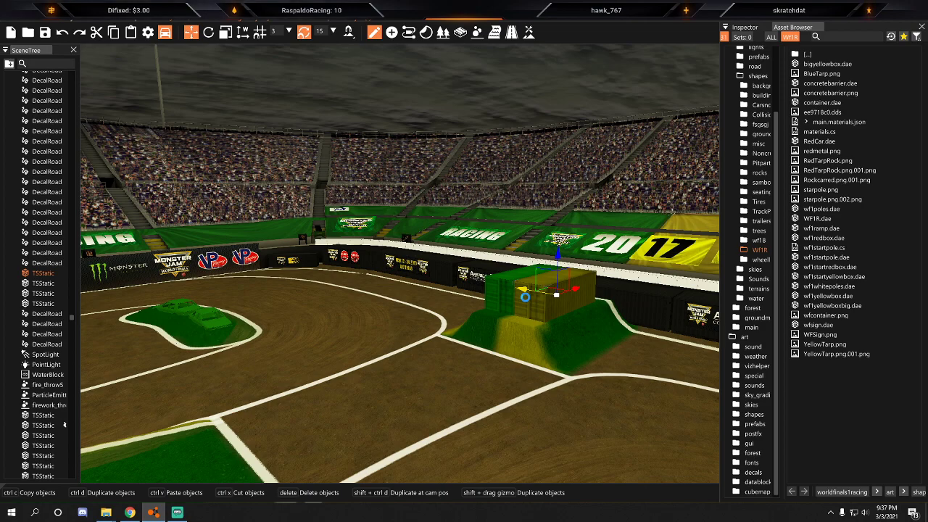
{"action": "key", "text": "Delete"}
{"action": "left_click", "coordinate": [527, 301]}
{"action": "key", "text": "Delete"}
Delete the remaining cars on the green and yellow turning mounds, and save the level.
{"action": "left_click", "coordinate": [207, 318]}
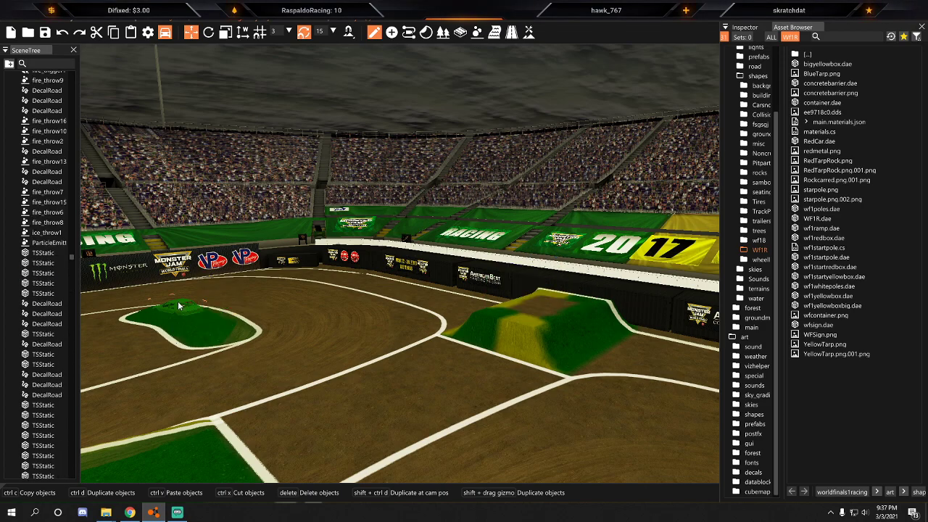
{"action": "key", "text": "f"}
{"action": "left_click", "coordinate": [361, 335]}
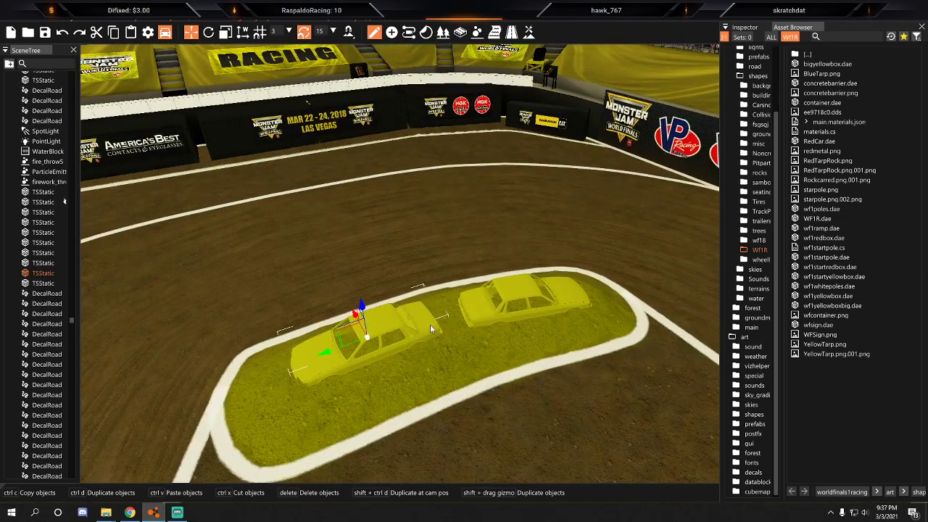
{"action": "key", "text": "Delete"}
{"action": "left_click", "coordinate": [492, 300]}
{"action": "key", "text": "Delete"}
{"action": "left_click", "coordinate": [17, 21]}
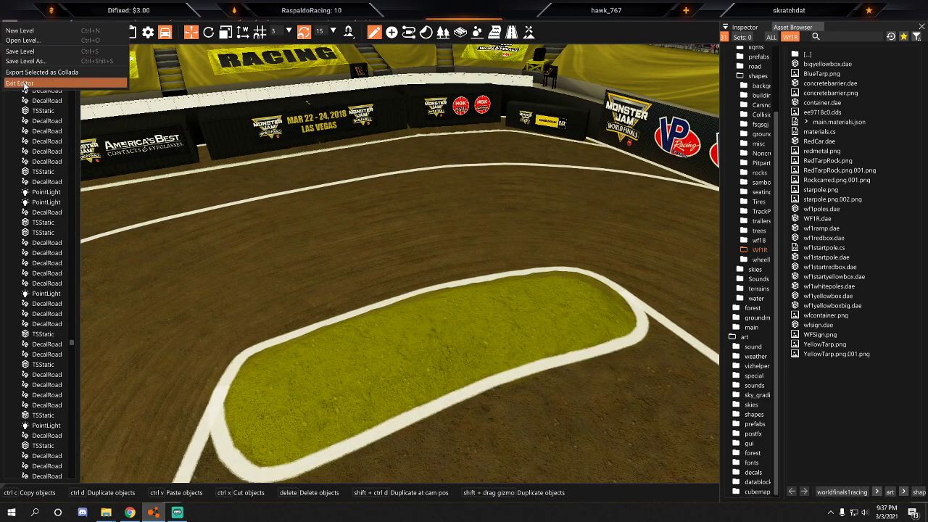
{"action": "left_click", "coordinate": [24, 52]}
Open the terrain painter for the stadium floor and save the level.
{"action": "right_click_drag", "start_coordinate": [364, 151], "coordinate": [290, 149]}
{"action": "key", "text": "s"}
{"action": "right_click_drag", "start_coordinate": [551, 109], "coordinate": [449, 63]}
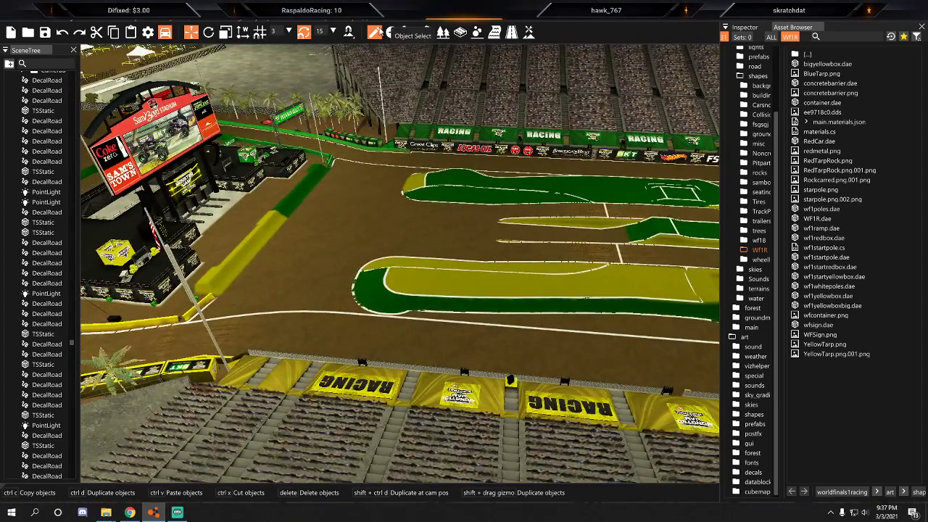
{"action": "left_click", "coordinate": [529, 32]}
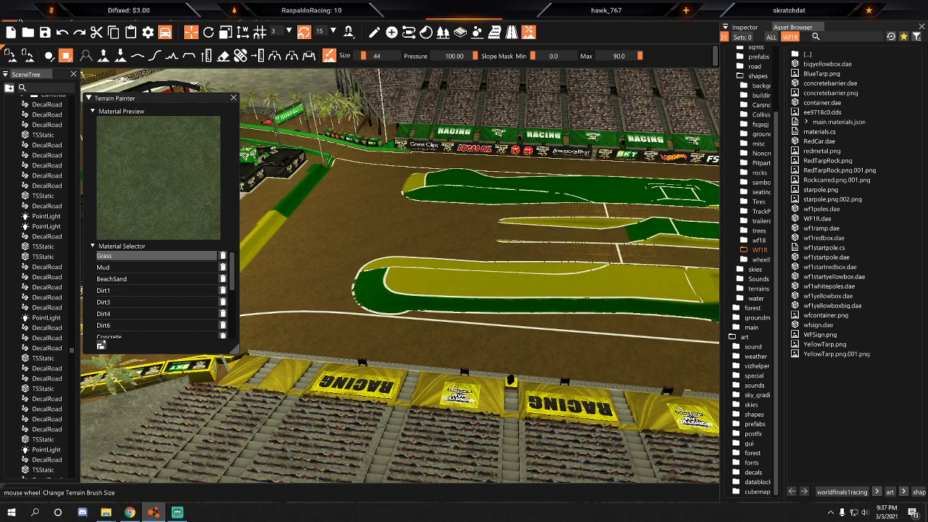
{"action": "left_click", "coordinate": [16, 21]}
{"action": "left_click", "coordinate": [72, 55]}
Choose RockyDirt as the material for painting over the coloured ground.
{"action": "key", "text": "w"}
{"action": "right_click_drag", "start_coordinate": [468, 252], "coordinate": [266, 201]}
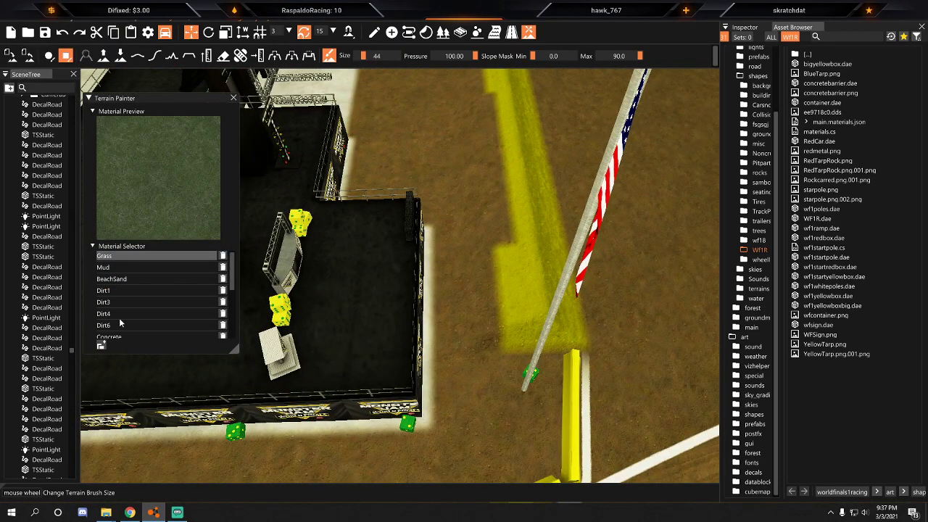
{"action": "scroll", "coordinate": [120, 318], "scroll_direction": "down", "scroll_amount": 3}
{"action": "left_click", "coordinate": [121, 318]}
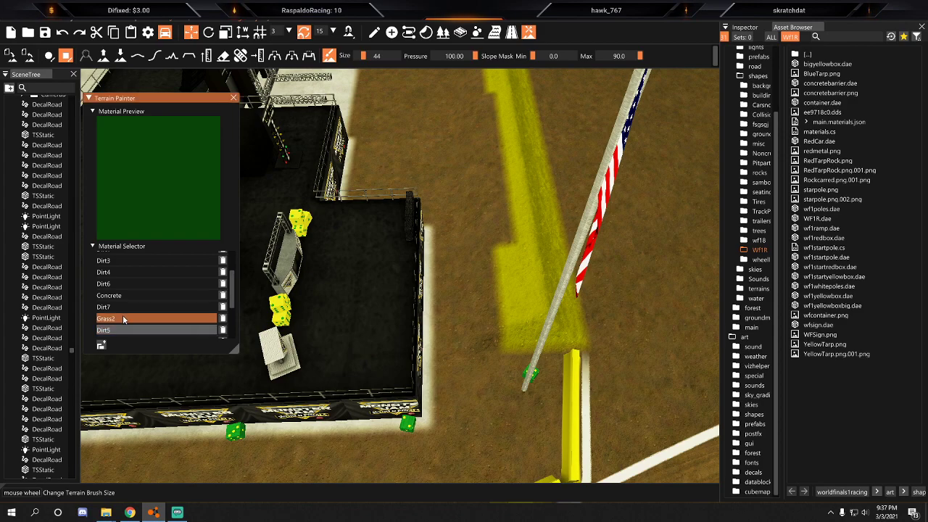
{"action": "scroll", "coordinate": [120, 310], "scroll_direction": "up", "scroll_amount": 3}
{"action": "scroll", "coordinate": [119, 299], "scroll_direction": "down", "scroll_amount": 5}
{"action": "left_click", "coordinate": [129, 276]}
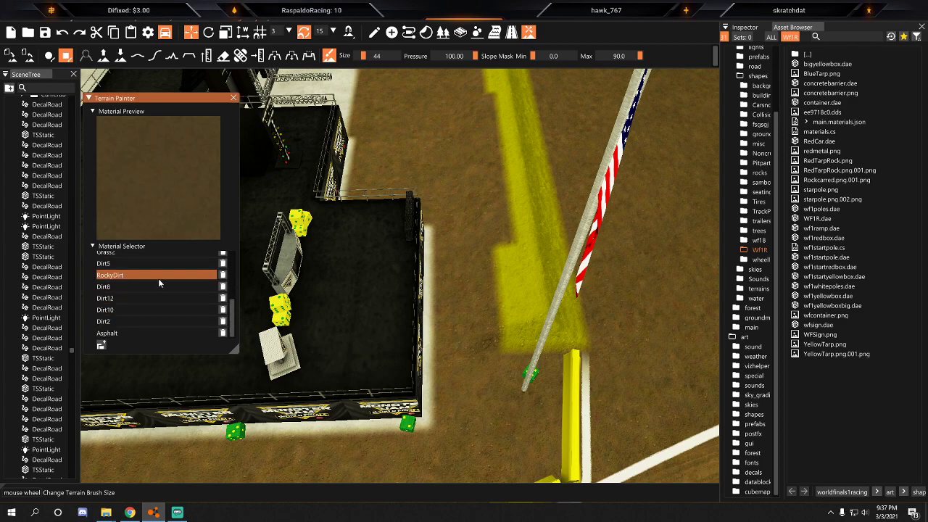
Paint RockyDirt over the yellow and green ground strips beside the stages at the end of the stadium floor.
{"action": "key", "text": "s"}
{"action": "key", "text": "d"}
{"action": "key", "text": "a"}
{"action": "left_click_drag", "start_coordinate": [440, 261], "coordinate": [439, 134]}
{"action": "right_click_drag", "start_coordinate": [471, 240], "coordinate": [428, 227]}
{"action": "key", "text": "d"}
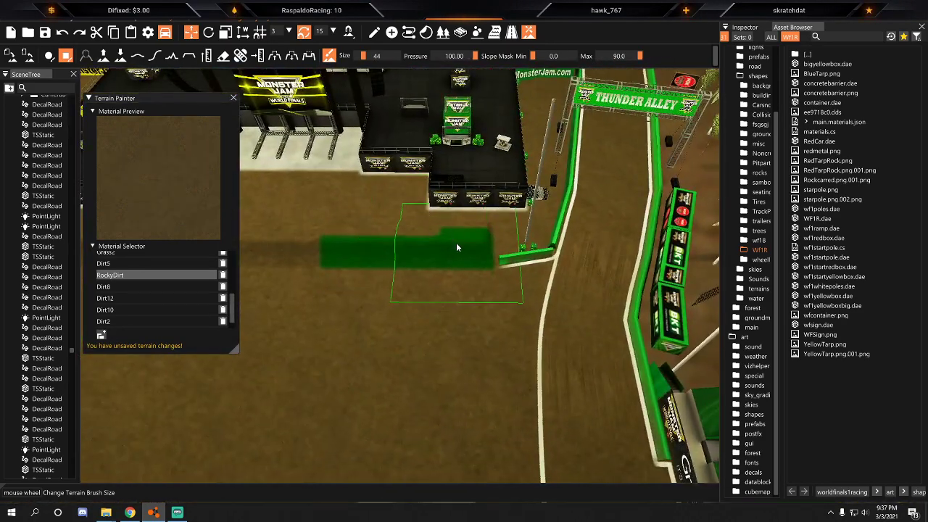
{"action": "left_click_drag", "start_coordinate": [456, 245], "coordinate": [357, 261]}
{"action": "right_click_drag", "start_coordinate": [358, 261], "coordinate": [442, 270]}
{"action": "mouse_move", "coordinate": [442, 270]}
{"action": "left_mouse_down"}
{"action": "mouse_move", "coordinate": [312, 270]}
{"action": "mouse_move", "coordinate": [280, 254]}
{"action": "mouse_move", "coordinate": [662, 258]}
{"action": "mouse_move", "coordinate": [458, 230]}
{"action": "mouse_move", "coordinate": [348, 230]}
{"action": "left_mouse_up"}
Paint RockyDirt over the green and yellow turning mounds and the centre lanes of the track.
{"action": "key", "text": "d"}
{"action": "left_click_drag", "start_coordinate": [530, 242], "coordinate": [513, 216]}
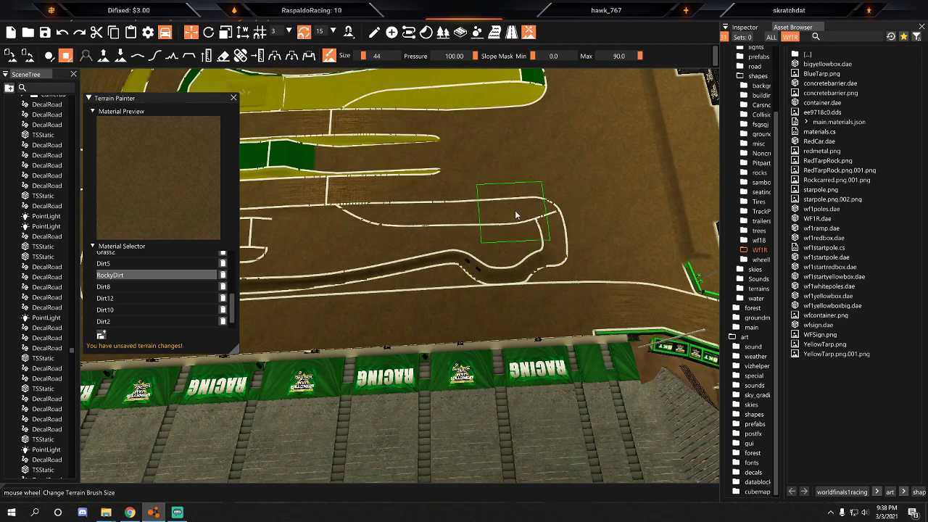
{"action": "key", "text": "a"}
{"action": "mouse_move", "coordinate": [653, 165]}
{"action": "left_mouse_down"}
{"action": "mouse_move", "coordinate": [487, 178]}
{"action": "mouse_move", "coordinate": [501, 148]}
{"action": "left_mouse_up"}
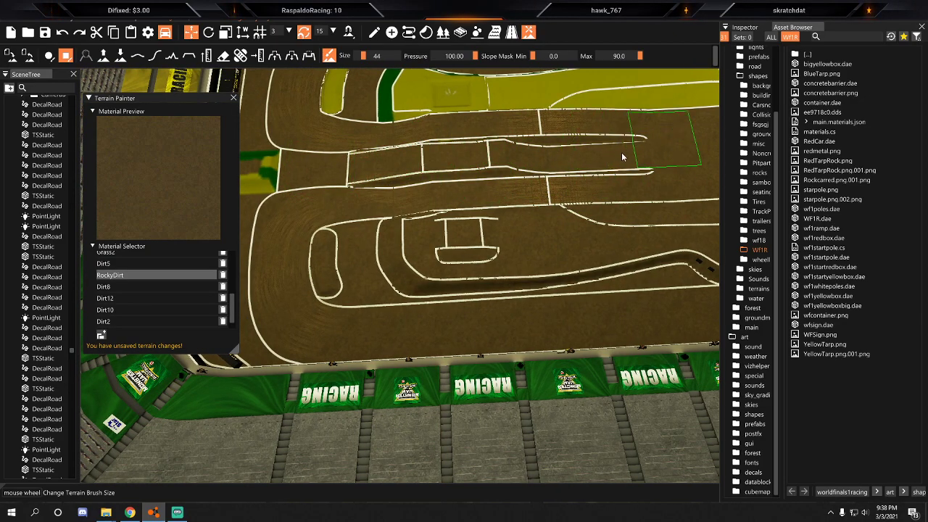
{"action": "key", "text": "a"}
{"action": "left_click_drag", "start_coordinate": [528, 179], "coordinate": [508, 166]}
{"action": "key", "text": "d"}
{"action": "mouse_move", "coordinate": [508, 167]}
{"action": "right_mouse_down"}
{"action": "mouse_move", "coordinate": [493, 168]}
{"action": "mouse_move", "coordinate": [458, 252]}
{"action": "mouse_move", "coordinate": [518, 177]}
{"action": "right_mouse_up"}
{"action": "mouse_move", "coordinate": [623, 207]}
{"action": "left_mouse_down"}
{"action": "mouse_move", "coordinate": [332, 198]}
{"action": "mouse_move", "coordinate": [282, 225]}
{"action": "mouse_move", "coordinate": [589, 234]}
{"action": "left_mouse_up"}
{"action": "key", "text": "a"}
{"action": "key", "text": "w"}
{"action": "right_click_drag", "start_coordinate": [639, 230], "coordinate": [644, 224]}
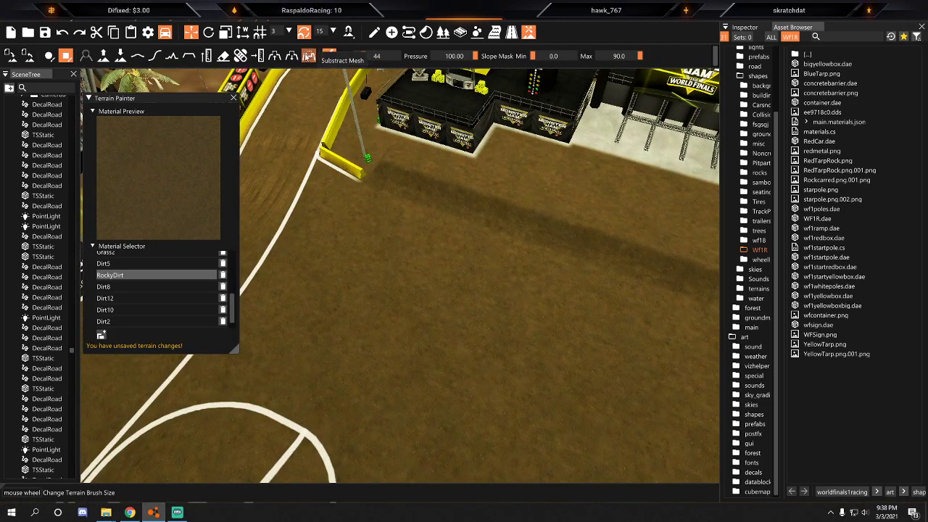
{"action": "left_click", "coordinate": [207, 56]}
{"action": "left_click", "coordinate": [329, 56]}
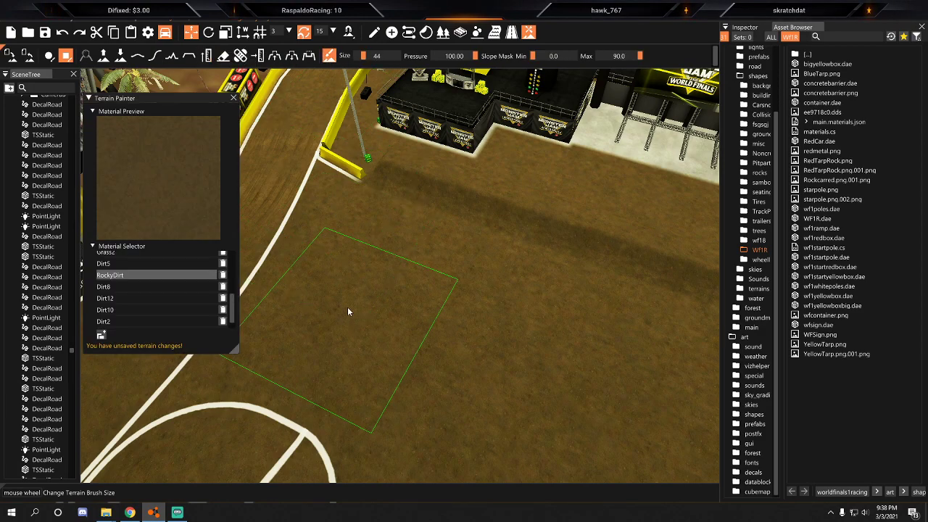
{"action": "left_click", "coordinate": [208, 58]}
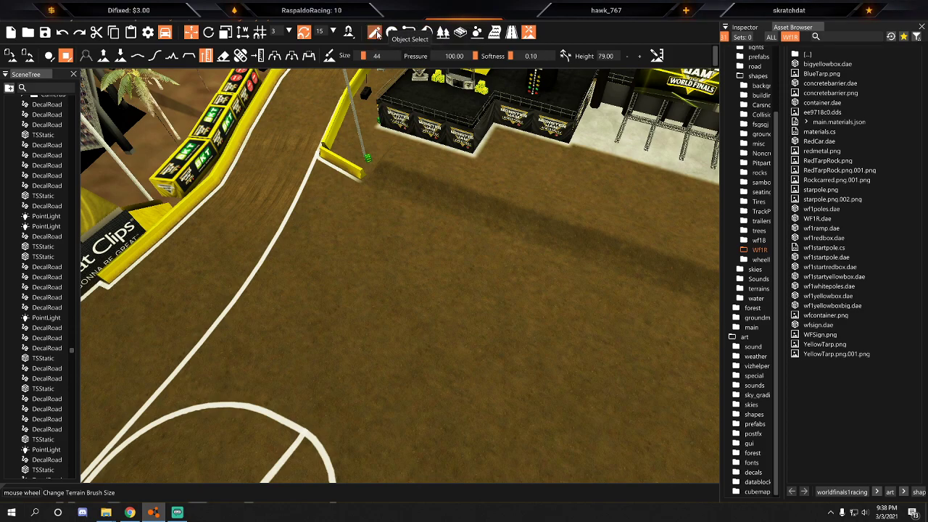
Delete the black tires embedded in the slope of the dirt mound.
{"action": "left_click", "coordinate": [376, 34]}
{"action": "mouse_move", "coordinate": [382, 155]}
{"action": "right_mouse_down"}
{"action": "mouse_move", "coordinate": [290, 149]}
{"action": "mouse_move", "coordinate": [211, 170]}
{"action": "mouse_move", "coordinate": [130, 154]}
{"action": "mouse_move", "coordinate": [269, 95]}
{"action": "mouse_move", "coordinate": [406, 98]}
{"action": "right_mouse_up"}
{"action": "key", "text": "w"}
{"action": "left_click", "coordinate": [443, 247]}
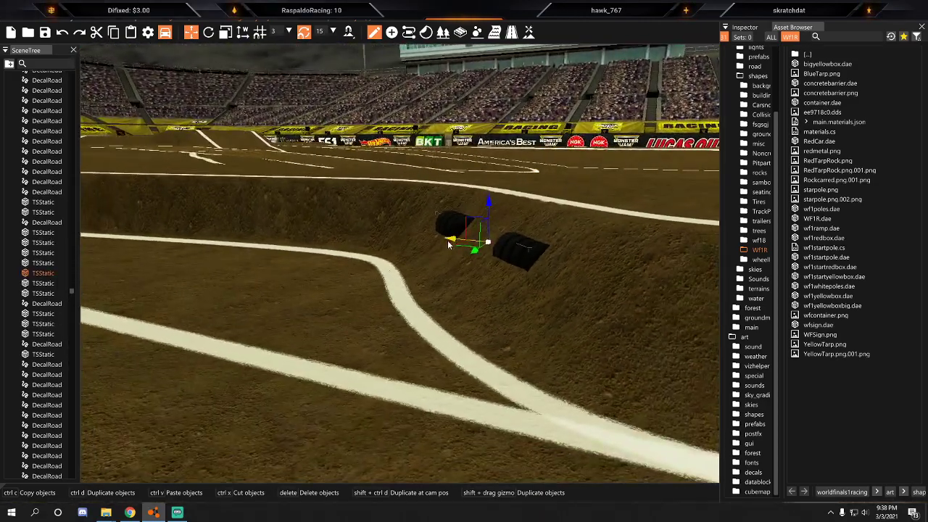
{"action": "right_click_drag", "start_coordinate": [464, 222], "coordinate": [630, 243]}
{"action": "key", "text": "s"}
{"action": "key", "text": "w"}
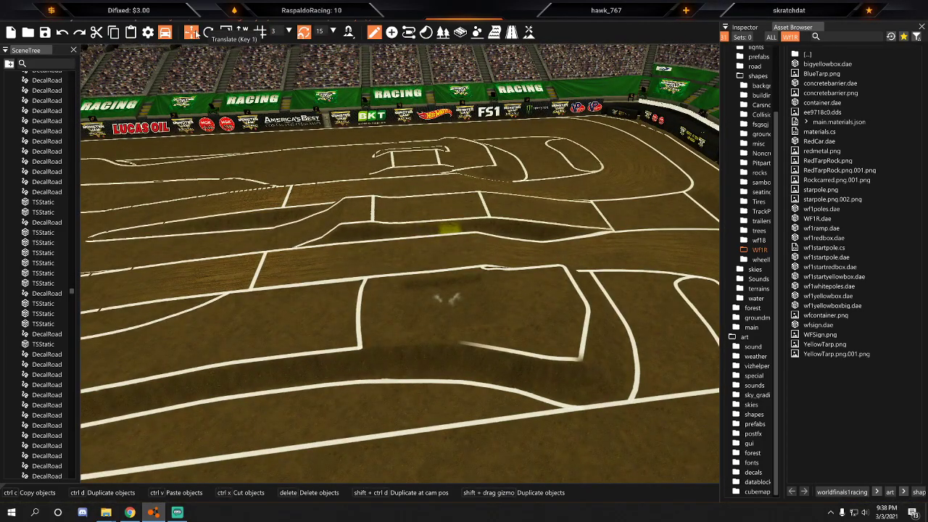
Reopen the terrain painter and cover the leftover yellow patch beside the centre jump with RockyDirt.
{"action": "left_click", "coordinate": [529, 33]}
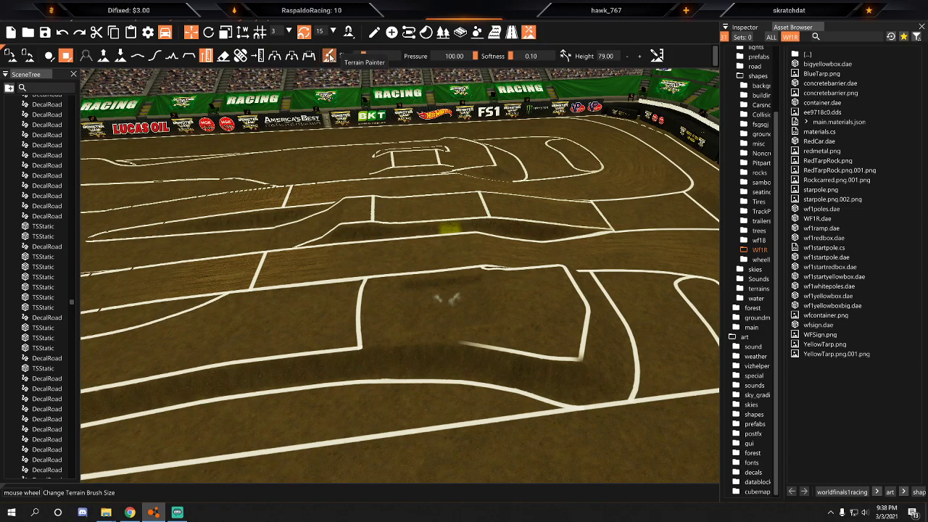
{"action": "left_click", "coordinate": [328, 56]}
{"action": "key", "text": "w"}
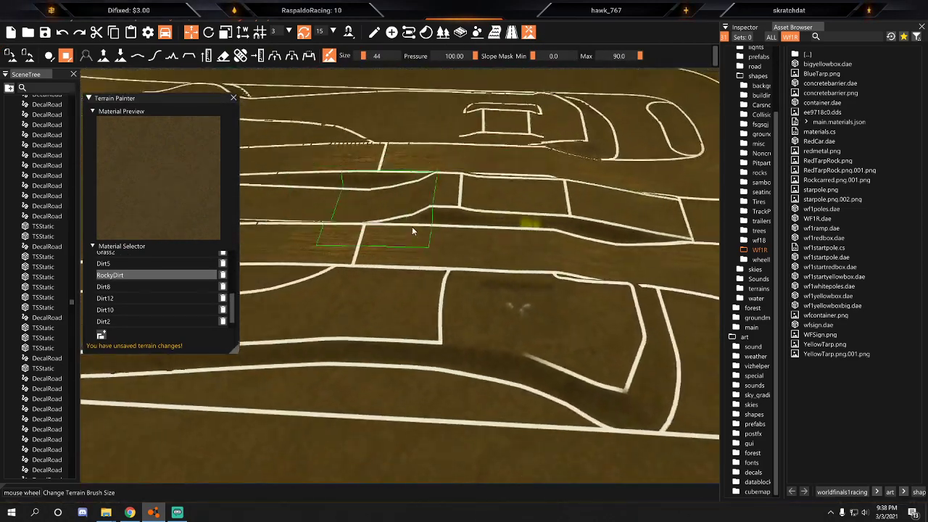
{"action": "right_click_drag", "start_coordinate": [426, 203], "coordinate": [466, 250]}
{"action": "key", "text": "s"}
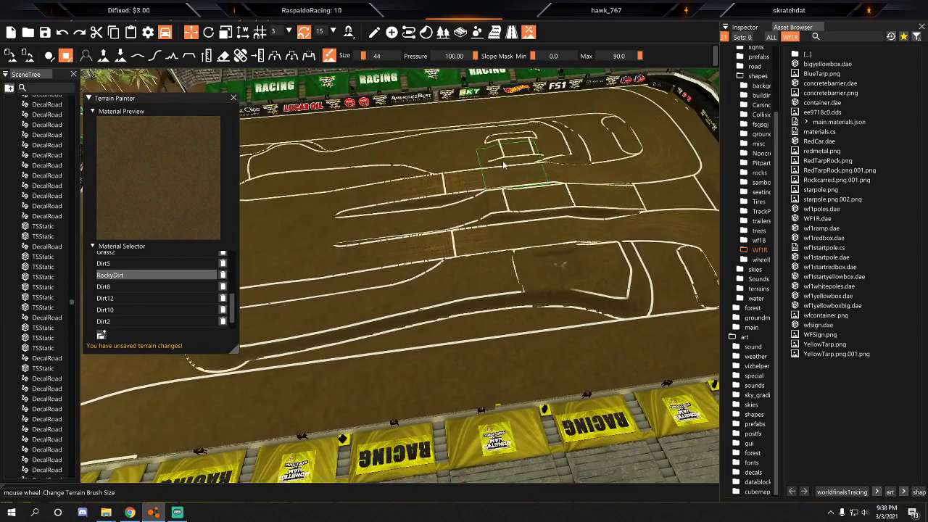
Try the Dirt5 material on the floor around the mounds, and paint the area with RockyDirt again.
{"action": "key", "text": "a"}
{"action": "left_click", "coordinate": [145, 264]}
{"action": "mouse_move", "coordinate": [340, 266]}
{"action": "left_mouse_down"}
{"action": "mouse_move", "coordinate": [536, 217]}
{"action": "mouse_move", "coordinate": [457, 267]}
{"action": "left_mouse_up"}
{"action": "left_click", "coordinate": [145, 275]}
{"action": "mouse_move", "coordinate": [536, 297]}
{"action": "left_mouse_down"}
{"action": "mouse_move", "coordinate": [377, 319]}
{"action": "mouse_move", "coordinate": [406, 239]}
{"action": "mouse_move", "coordinate": [389, 195]}
{"action": "mouse_move", "coordinate": [339, 184]}
{"action": "left_mouse_up"}
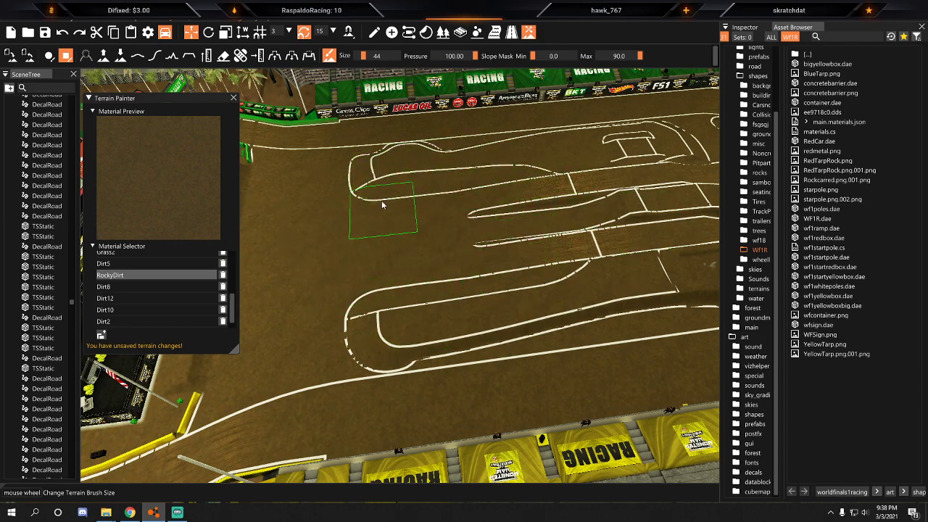
{"action": "key", "text": "d"}
{"action": "key", "text": "w"}
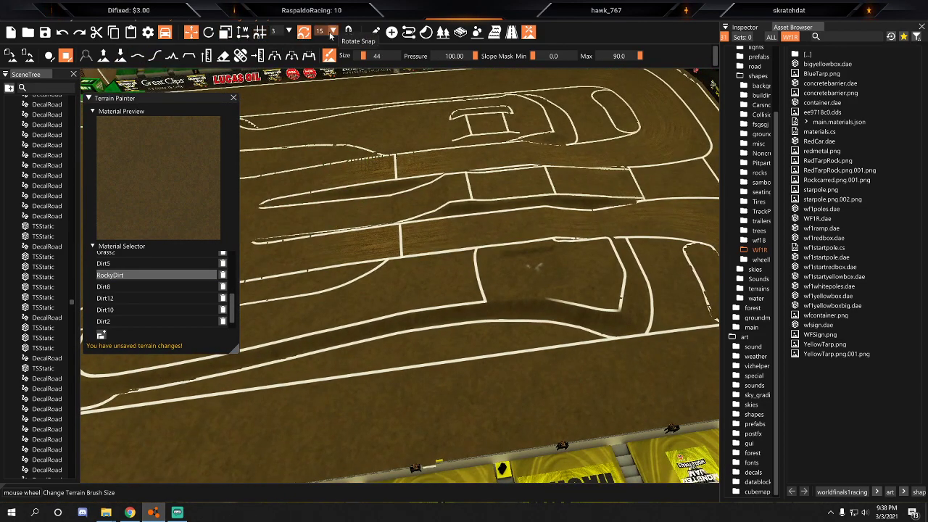
Delete the WaterBlock located at the water splashes on the near mound.
{"action": "left_click", "coordinate": [374, 32]}
{"action": "key", "text": "w"}
{"action": "key", "text": "w"}
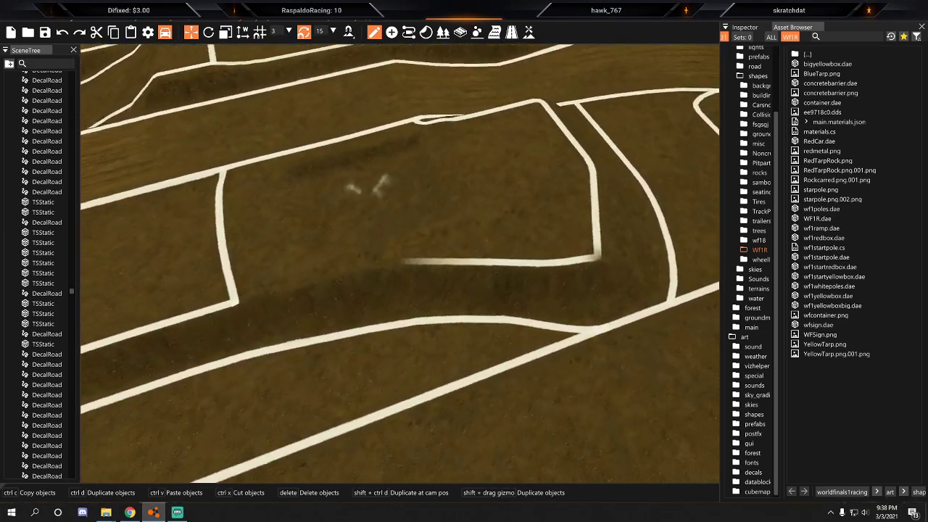
{"action": "left_click", "coordinate": [383, 238]}
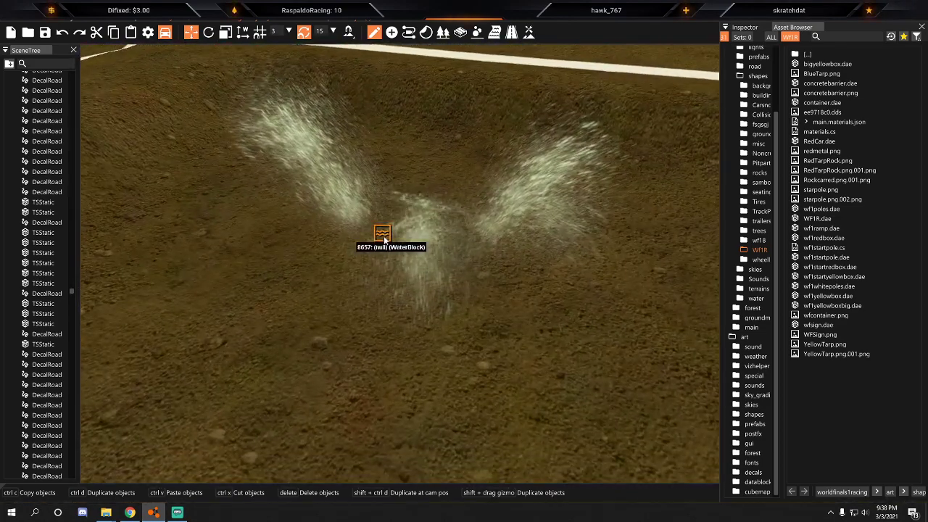
{"action": "key", "text": "Delete"}
Delete the three ParticleEmitterNode objects producing the water splashes on the near mound.
{"action": "key", "text": "w"}
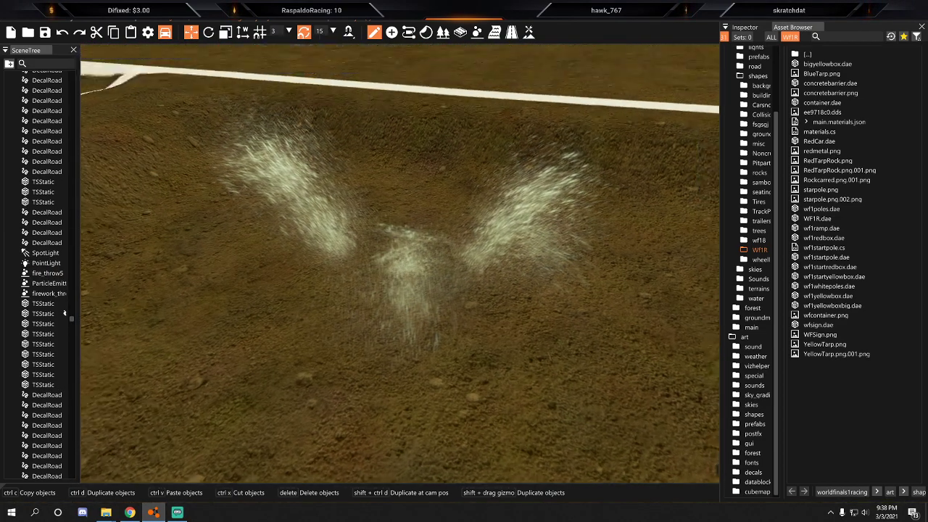
{"action": "key", "text": "w"}
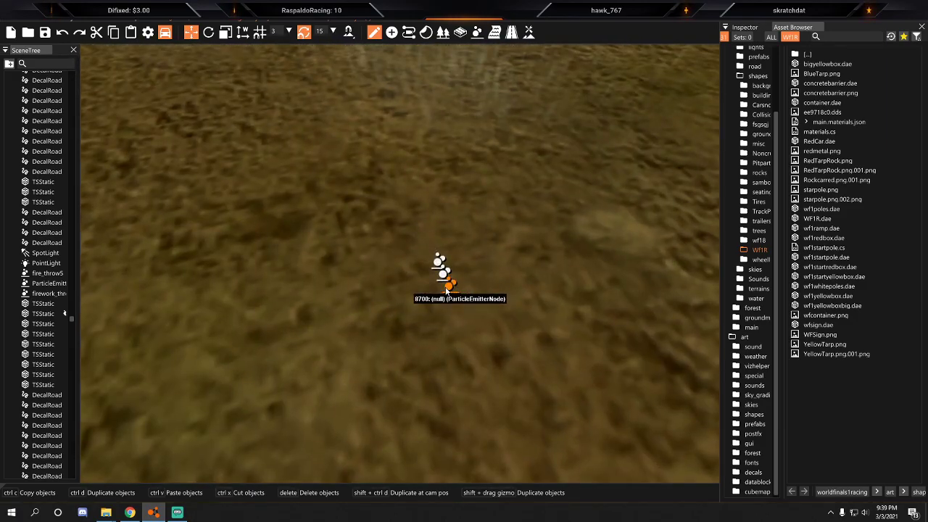
{"action": "left_click", "coordinate": [446, 290]}
{"action": "key", "text": "Delete"}
{"action": "left_click", "coordinate": [439, 266]}
{"action": "key", "text": "Delete"}
{"action": "left_click", "coordinate": [444, 279]}
{"action": "key", "text": "Delete"}
{"action": "right_click_drag", "start_coordinate": [444, 278], "coordinate": [439, 219]}
{"action": "key", "text": "s"}
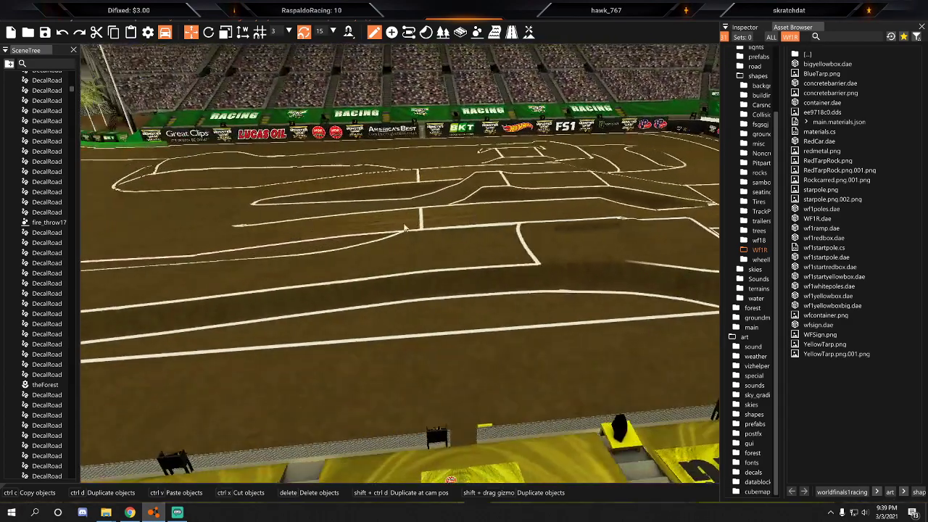
Save the level.
{"action": "left_click", "coordinate": [10, 22]}
{"action": "left_click", "coordinate": [21, 52]}
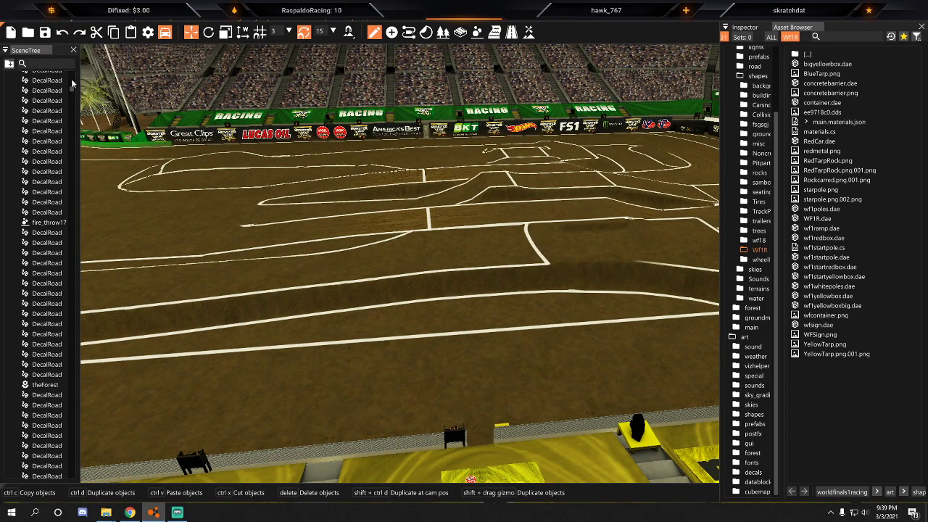
{"action": "left_click", "coordinate": [11, 23]}
{"action": "left_click", "coordinate": [24, 52]}
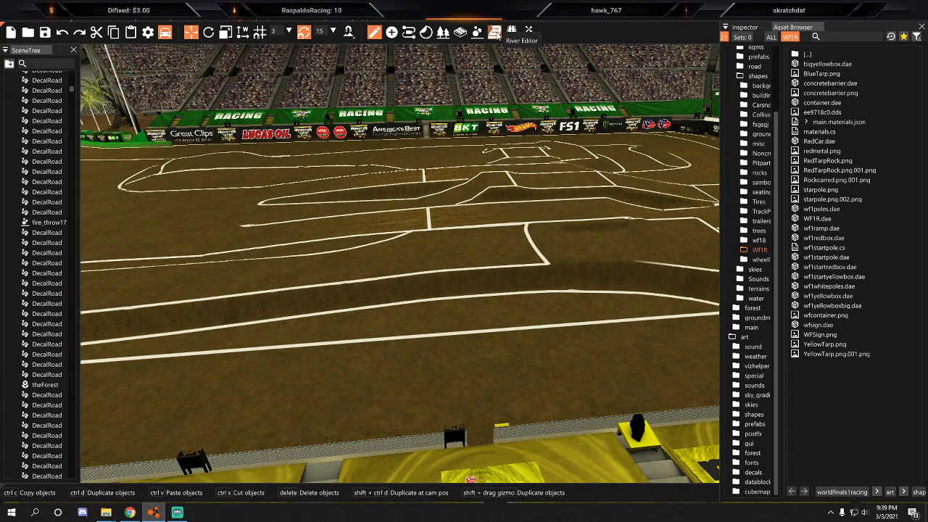
Open the decal road editor and delete the curved white lines around the rounded end of the near mound.
{"action": "left_click", "coordinate": [512, 33]}
{"action": "right_click_drag", "start_coordinate": [532, 151], "coordinate": [533, 155]}
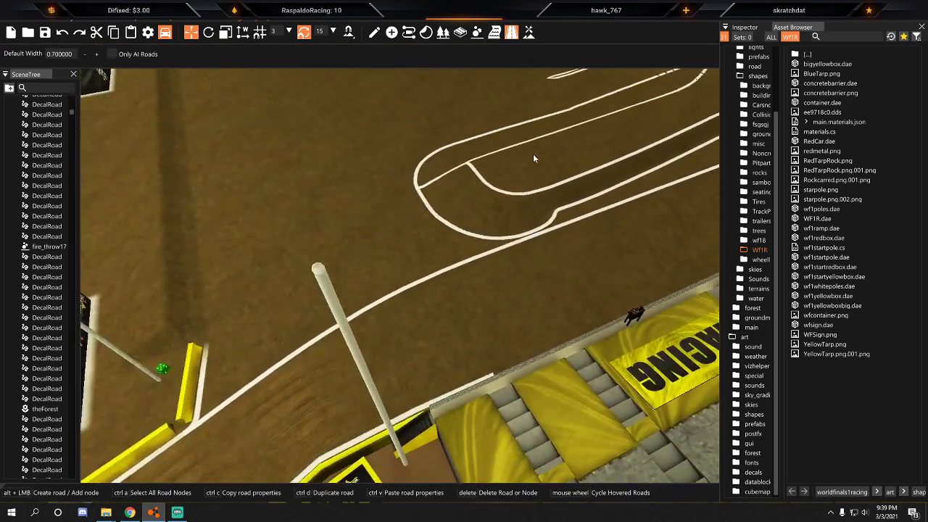
{"action": "left_click", "coordinate": [438, 219]}
{"action": "key", "text": "Delete"}
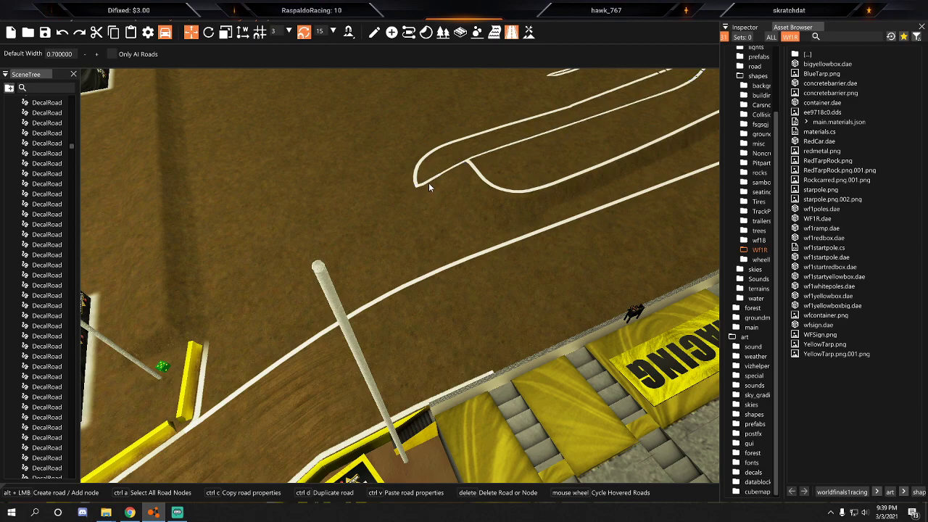
{"action": "key", "text": "Delete"}
Delete the bent white line and the adjoining diagonal line that outline the near jump.
{"action": "right_click_drag", "start_coordinate": [533, 192], "coordinate": [532, 176]}
{"action": "key", "text": "w"}
{"action": "key", "text": "s"}
{"action": "left_click", "coordinate": [451, 355]}
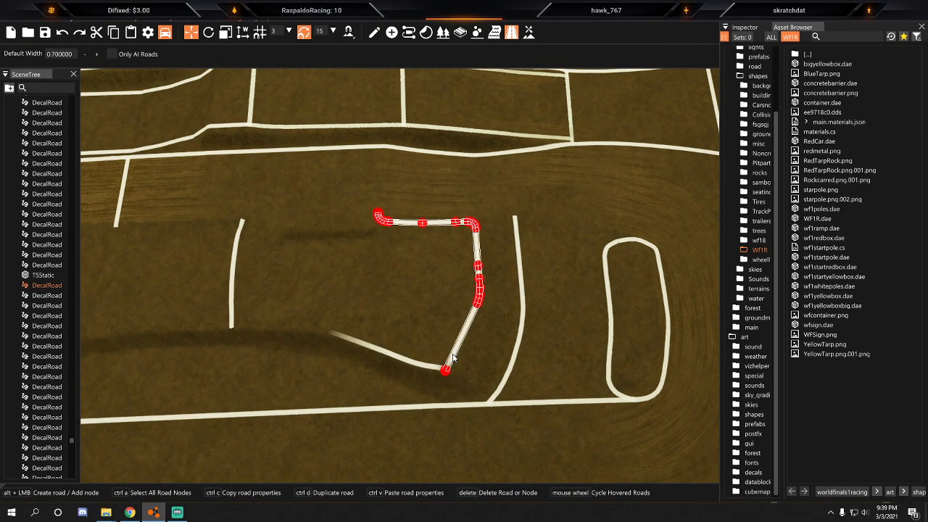
{"action": "key", "text": "Delete"}
{"action": "left_click", "coordinate": [409, 362]}
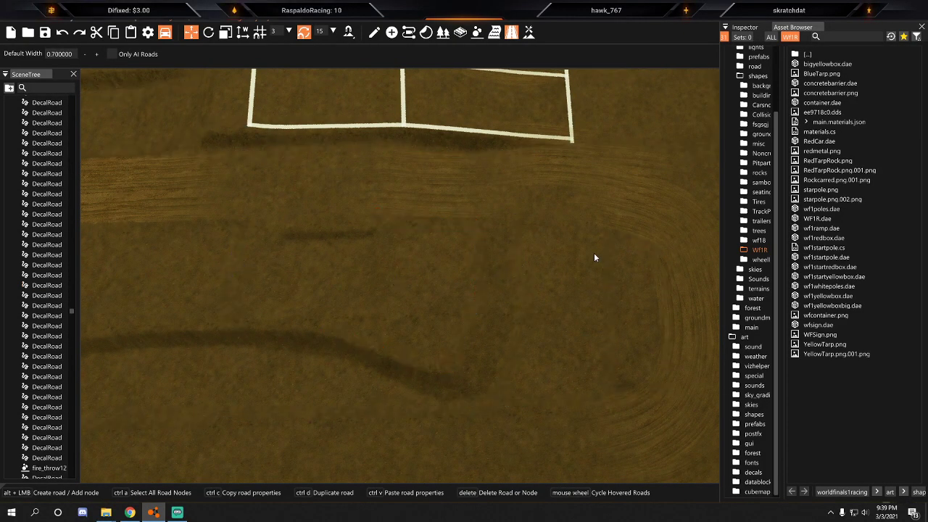
{"action": "right_click_drag", "start_coordinate": [519, 234], "coordinate": [519, 235]}
{"action": "right_click_drag", "start_coordinate": [420, 190], "coordinate": [424, 188]}
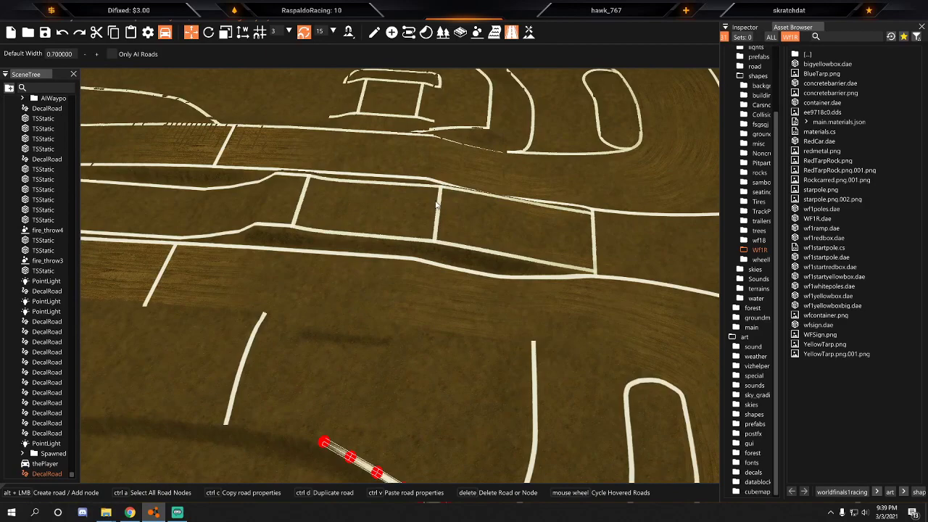
{"action": "right_click_drag", "start_coordinate": [438, 205], "coordinate": [438, 205]}
{"action": "key", "text": "Delete"}
Delete the oval, the upright lines and the outer line segment around the near mound's turn.
{"action": "left_click", "coordinate": [522, 270]}
{"action": "key", "text": "Delete"}
{"action": "left_click", "coordinate": [595, 287]}
{"action": "key", "text": "Delete"}
{"action": "left_click", "coordinate": [551, 357]}
{"action": "key", "text": "Delete"}
{"action": "left_click", "coordinate": [225, 258]}
{"action": "key", "text": "Delete"}
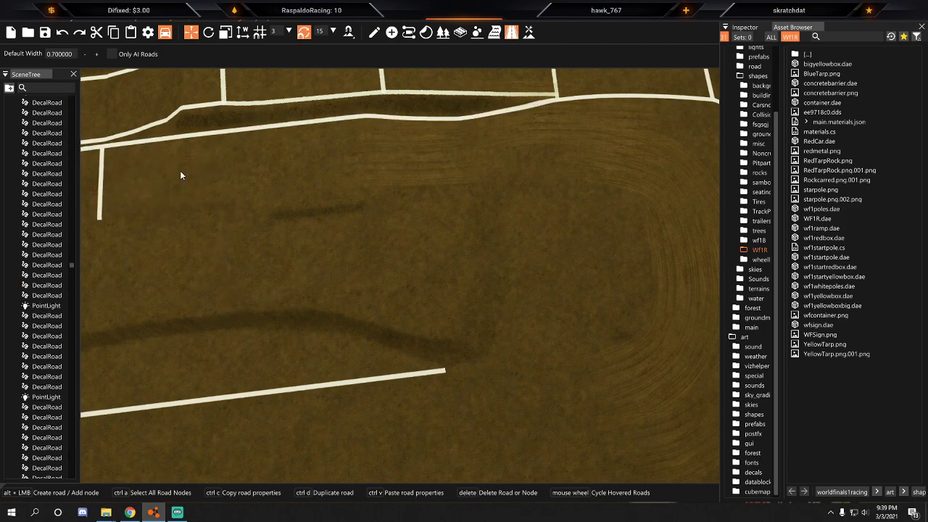
Delete the short crossing line and the long white lines along the near side of the centre lane.
{"action": "left_click", "coordinate": [103, 176]}
{"action": "key", "text": "Delete"}
{"action": "left_click", "coordinate": [220, 133]}
{"action": "key", "text": "Delete"}
{"action": "left_click", "coordinate": [243, 105]}
{"action": "key", "text": "Delete"}
{"action": "left_click", "coordinate": [215, 107]}
{"action": "key", "text": "Delete"}
{"action": "key", "text": "Delete"}
Delete the white lines at the turn end of the centre jump lane.
{"action": "left_click", "coordinate": [584, 96]}
{"action": "key", "text": "Delete"}
{"action": "left_click", "coordinate": [556, 81]}
{"action": "key", "text": "Delete"}
{"action": "right_click_drag", "start_coordinate": [557, 81], "coordinate": [587, 217]}
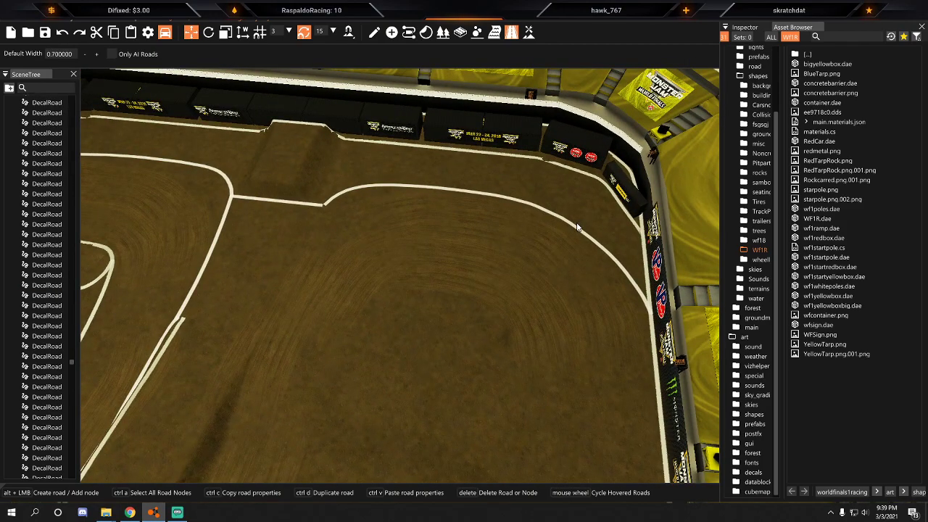
Delete the curved white corner line near the stadium wall and the straight line joining it by the ramp.
{"action": "left_click", "coordinate": [578, 227]}
{"action": "key", "text": "Delete"}
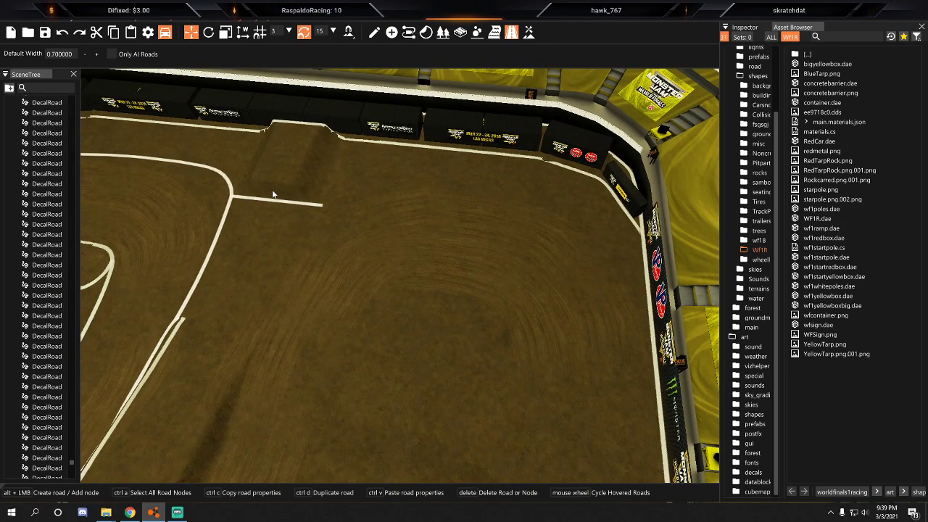
{"action": "left_click", "coordinate": [282, 205]}
{"action": "key", "text": "Delete"}
{"action": "right_click_drag", "start_coordinate": [235, 212], "coordinate": [236, 274]}
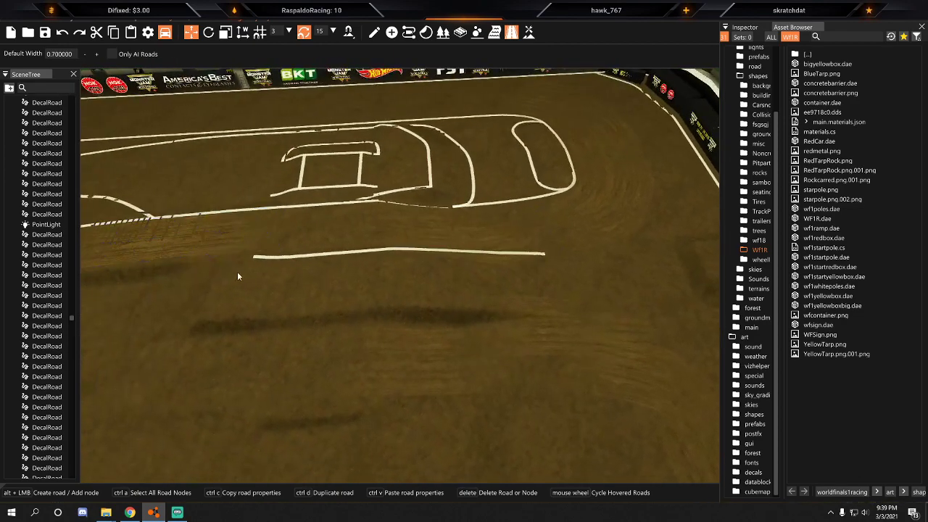
Delete the isolated long line in the centre lane and the short lines along the far mound's near edge.
{"action": "left_click", "coordinate": [320, 255]}
{"action": "key", "text": "Delete"}
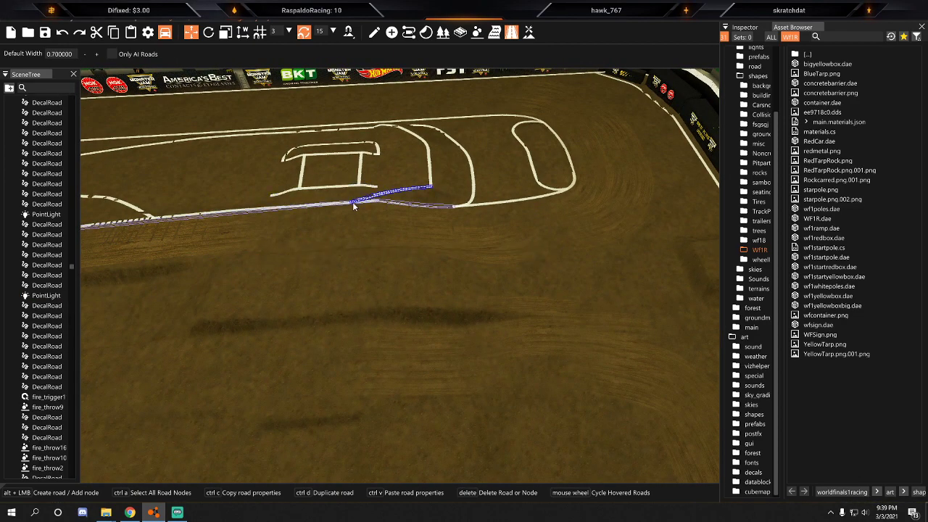
{"action": "left_click", "coordinate": [382, 200]}
{"action": "key", "text": "Delete"}
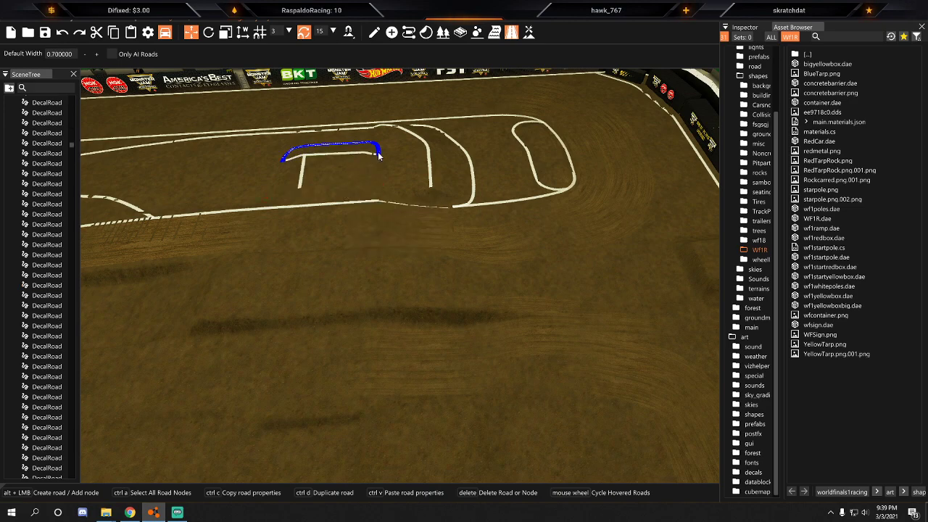
Delete the curved crossing lines and the outer outline at the turn end of the far mound.
{"action": "left_click", "coordinate": [432, 176]}
{"action": "key", "text": "Delete"}
{"action": "left_click", "coordinate": [472, 185]}
{"action": "key", "text": "Delete"}
{"action": "left_click", "coordinate": [514, 202]}
{"action": "key", "text": "Delete"}
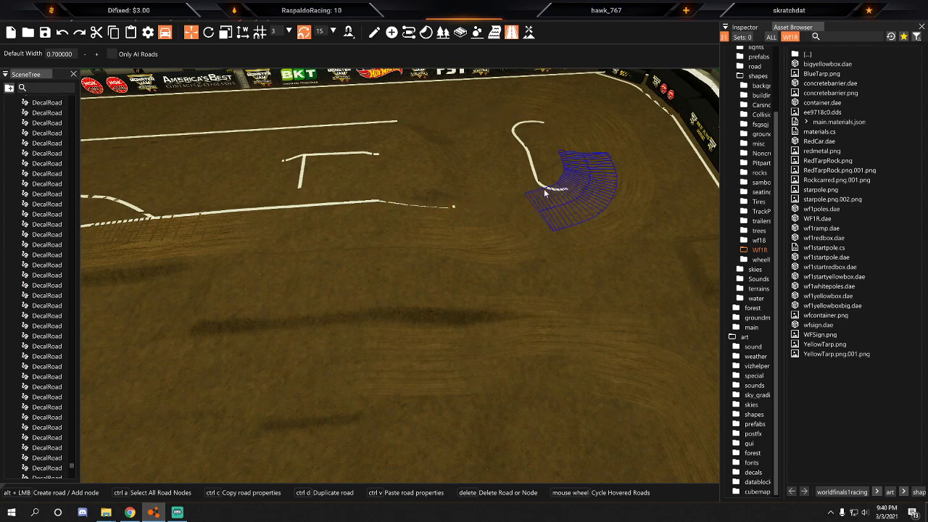
Delete the hooked white line by the turn, the long lane line and the T-shaped lines on the arena floor.
{"action": "left_click", "coordinate": [540, 185]}
{"action": "key", "text": "Delete"}
{"action": "left_click", "coordinate": [352, 203]}
{"action": "key", "text": "Delete"}
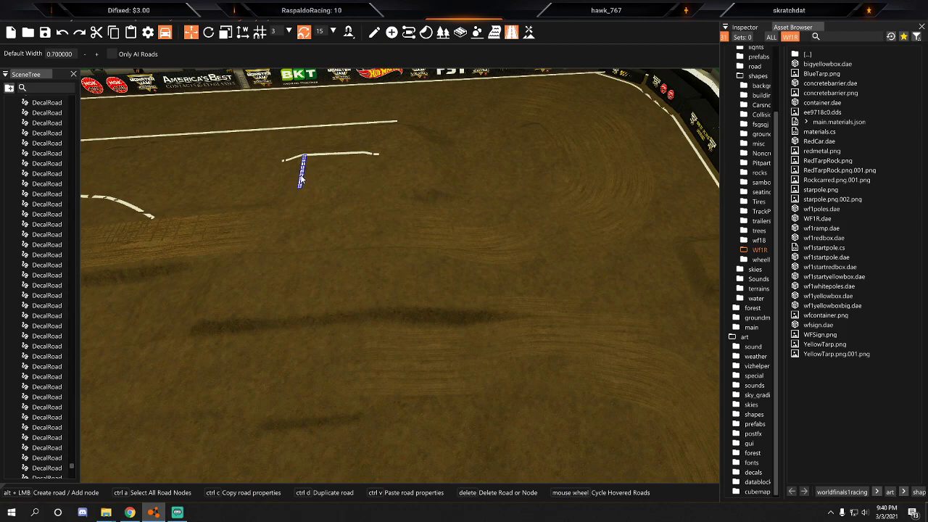
{"action": "left_click", "coordinate": [331, 156]}
{"action": "key", "text": "Delete"}
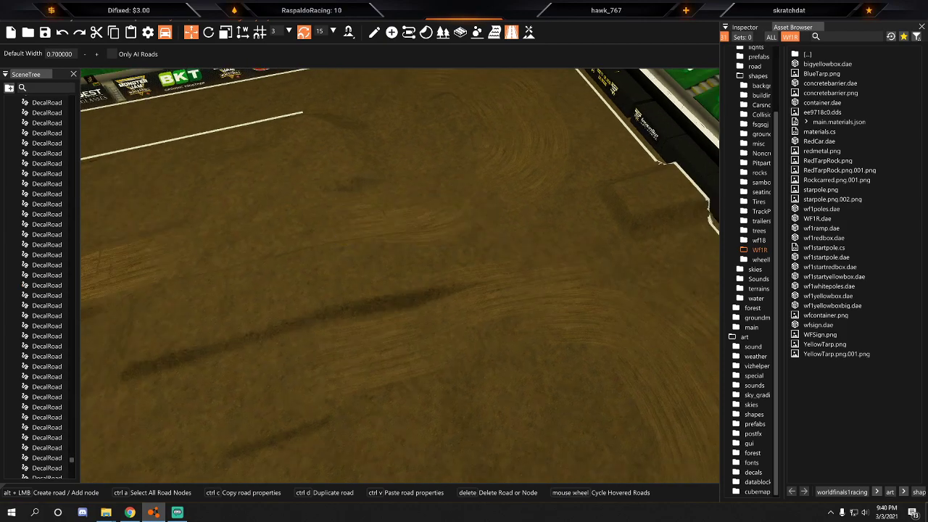
Delete the remaining straight white lines on the yellow-banner side of the arena floor.
{"action": "key", "text": "w"}
{"action": "right_click_drag", "start_coordinate": [500, 209], "coordinate": [497, 208]}
{"action": "left_click", "coordinate": [486, 250]}
{"action": "key", "text": "Delete"}
{"action": "left_click", "coordinate": [432, 205]}
{"action": "key", "text": "Delete"}
{"action": "key", "text": "s"}
{"action": "right_click_drag", "start_coordinate": [432, 205], "coordinate": [434, 205]}
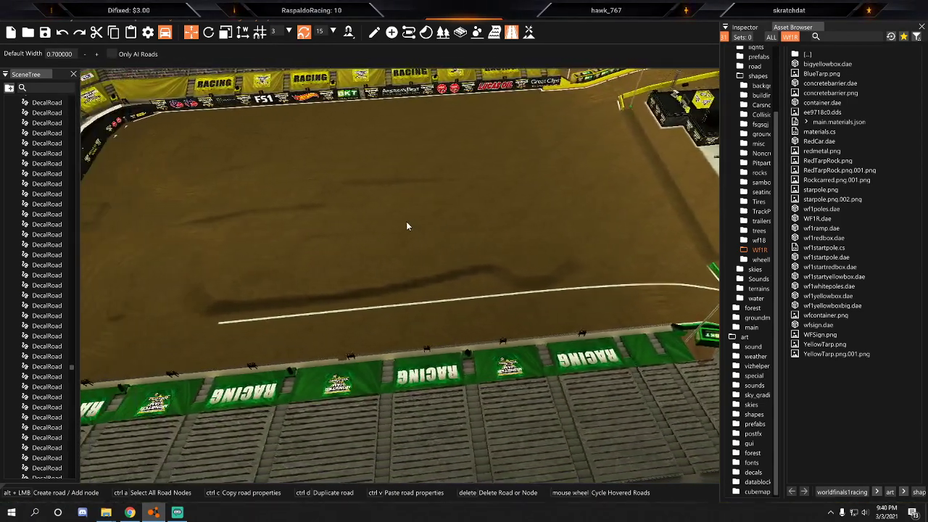
Delete the long white line running in front of the green racing banners.
{"action": "key", "text": "w"}
{"action": "left_click", "coordinate": [377, 329]}
{"action": "right_click_drag", "start_coordinate": [378, 330], "coordinate": [375, 331]}
{"action": "key", "text": "s"}
{"action": "key", "text": "w"}
Set up the terrain Set Height brush with its target height sampled from the flat arena floor.
{"action": "left_click", "coordinate": [529, 33]}
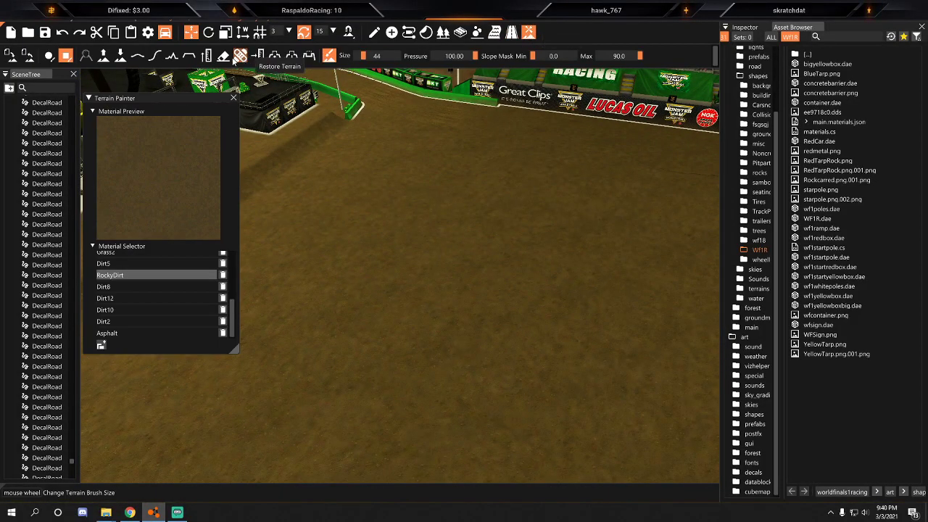
{"action": "left_click", "coordinate": [206, 56]}
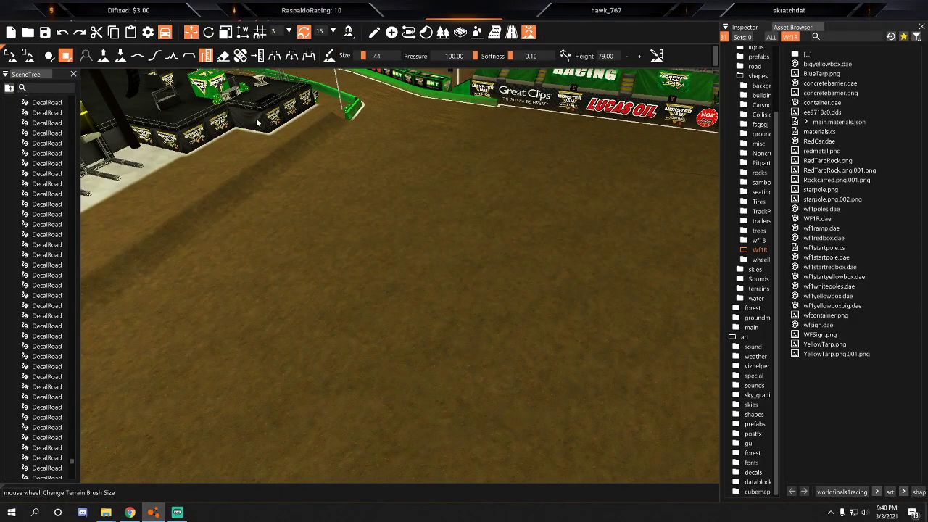
{"action": "left_click", "coordinate": [659, 60]}
{"action": "key", "text": "w"}
{"action": "left_click", "coordinate": [484, 176]}
{"action": "right_click_drag", "start_coordinate": [485, 176], "coordinate": [604, 146]}
{"action": "key", "text": "a"}
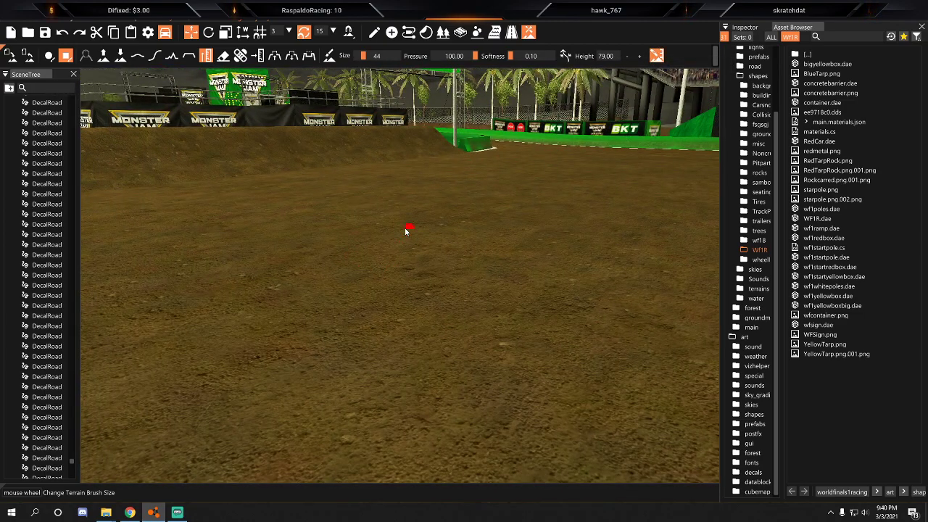
Flatten the raised dirt beside the black stage and across the arena floor with the Set Height brush.
{"action": "mouse_move", "coordinate": [483, 260]}
{"action": "right_mouse_down"}
{"action": "mouse_move", "coordinate": [554, 284]}
{"action": "mouse_move", "coordinate": [593, 310]}
{"action": "mouse_move", "coordinate": [527, 343]}
{"action": "right_mouse_up"}
{"action": "key", "text": "s"}
{"action": "key", "text": "d"}
{"action": "key", "text": "s"}
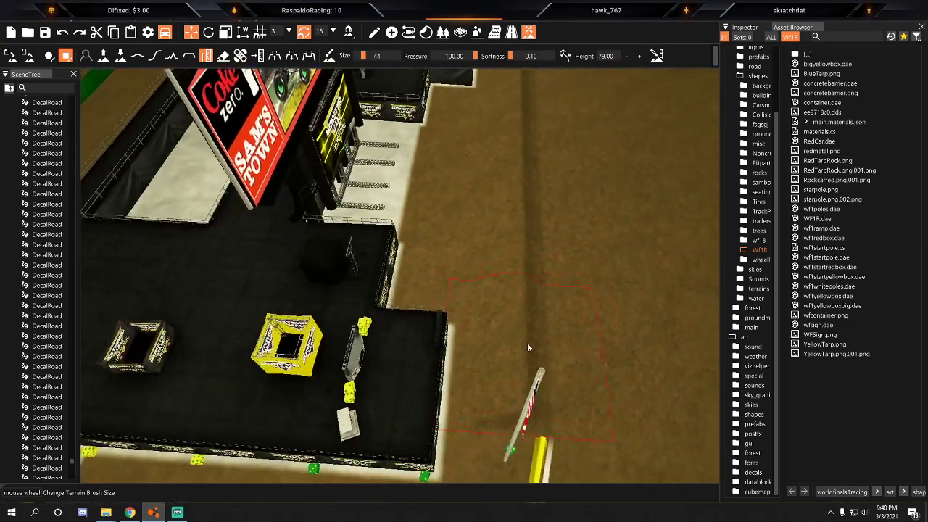
{"action": "key", "text": "d"}
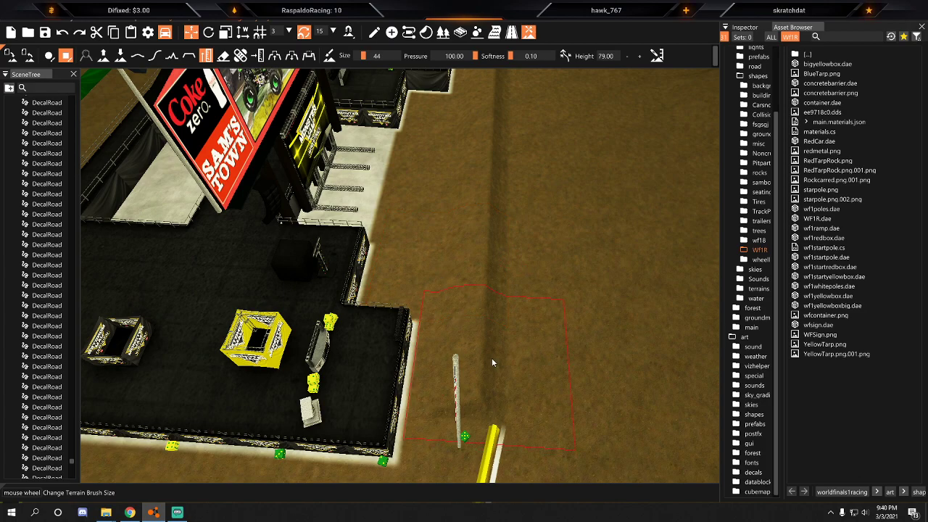
{"action": "right_click_drag", "start_coordinate": [510, 144], "coordinate": [366, 205]}
{"action": "key", "text": "d"}
{"action": "key", "text": "a"}
{"action": "left_click_drag", "start_coordinate": [384, 281], "coordinate": [416, 277]}
{"action": "mouse_move", "coordinate": [472, 312]}
{"action": "right_mouse_down"}
{"action": "mouse_move", "coordinate": [406, 275]}
{"action": "mouse_move", "coordinate": [471, 257]}
{"action": "right_mouse_up"}
{"action": "key", "text": "s"}
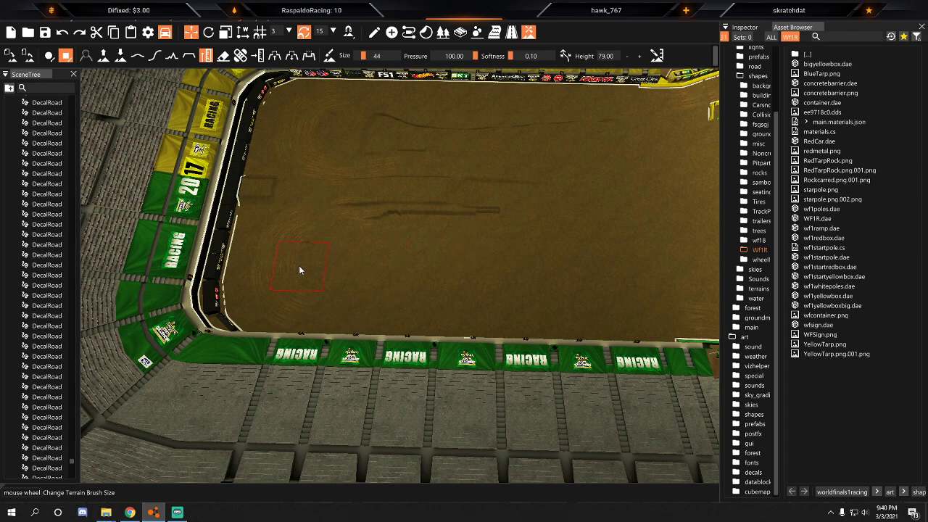
Level the remaining dirt bumps near the yellow-banner wall and across the rest of the arena floor.
{"action": "right_click_drag", "start_coordinate": [352, 191], "coordinate": [370, 148]}
{"action": "key", "text": "w"}
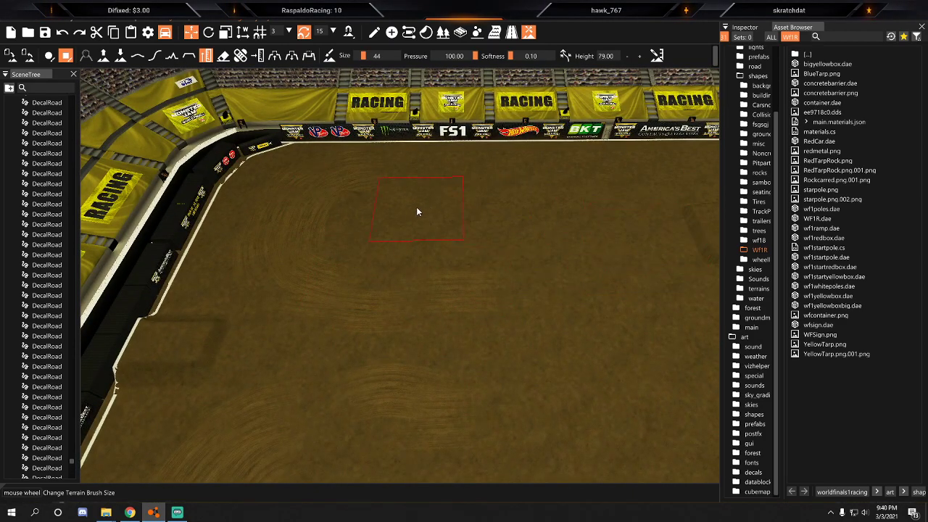
{"action": "key", "text": "d"}
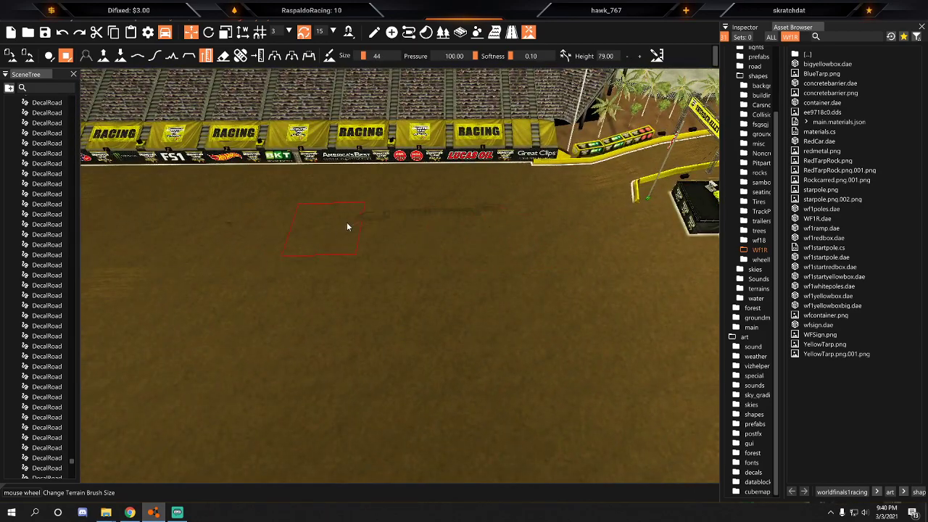
{"action": "right_click_drag", "start_coordinate": [526, 219], "coordinate": [563, 397]}
{"action": "key", "text": "s"}
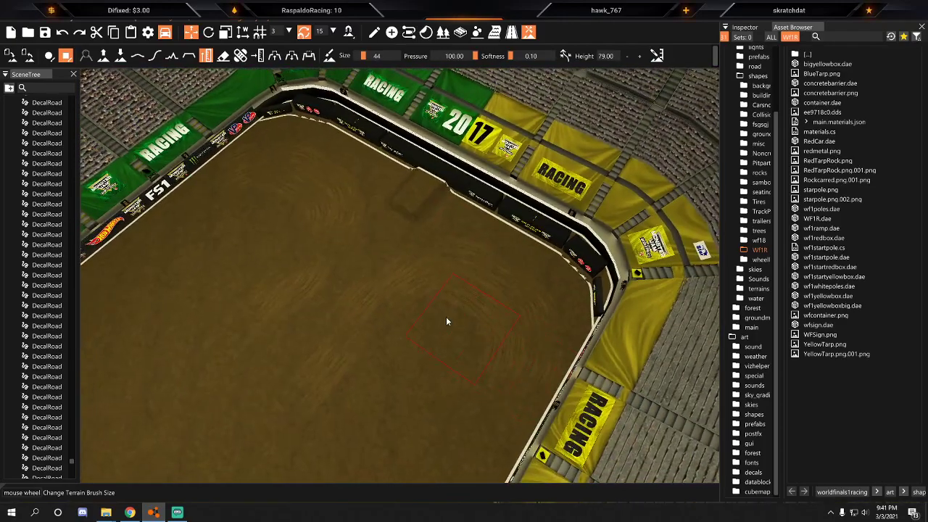
Look over the flattened arena floor and the entrance area behind the stage for remaining track objects.
{"action": "mouse_move", "coordinate": [425, 210]}
{"action": "right_mouse_down"}
{"action": "mouse_move", "coordinate": [438, 186]}
{"action": "mouse_move", "coordinate": [558, 224]}
{"action": "mouse_move", "coordinate": [541, 208]}
{"action": "right_mouse_up"}
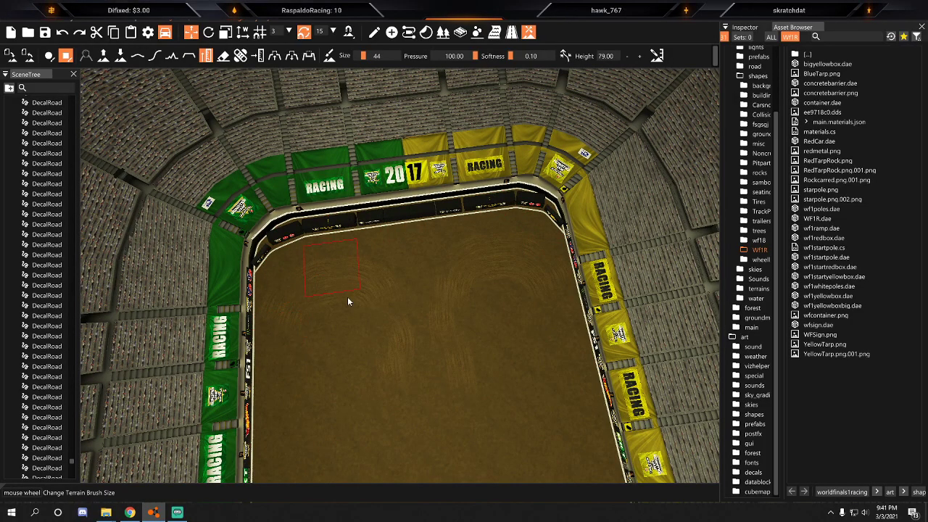
{"action": "right_click_drag", "start_coordinate": [430, 215], "coordinate": [94, 200]}
{"action": "key", "text": "w"}
{"action": "key", "text": "w"}
{"action": "key", "text": "w"}
{"action": "key", "text": "w"}
{"action": "key", "text": "s"}
{"action": "right_click_drag", "start_coordinate": [271, 180], "coordinate": [189, 279]}
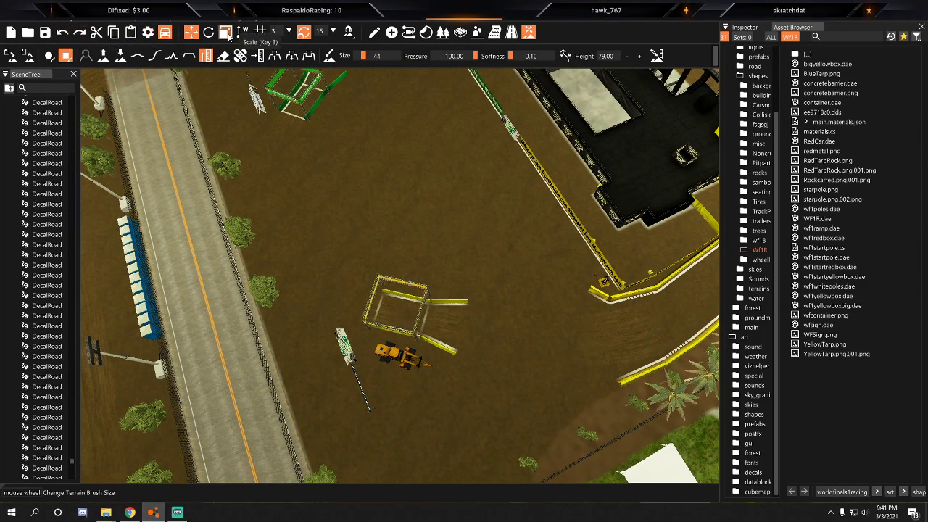
Return to object editing and save the level.
{"action": "left_click", "coordinate": [373, 32]}
{"action": "key", "text": "w"}
{"action": "right_click_drag", "start_coordinate": [405, 181], "coordinate": [515, 58]}
{"action": "key", "text": "s"}
{"action": "left_click", "coordinate": [11, 20]}
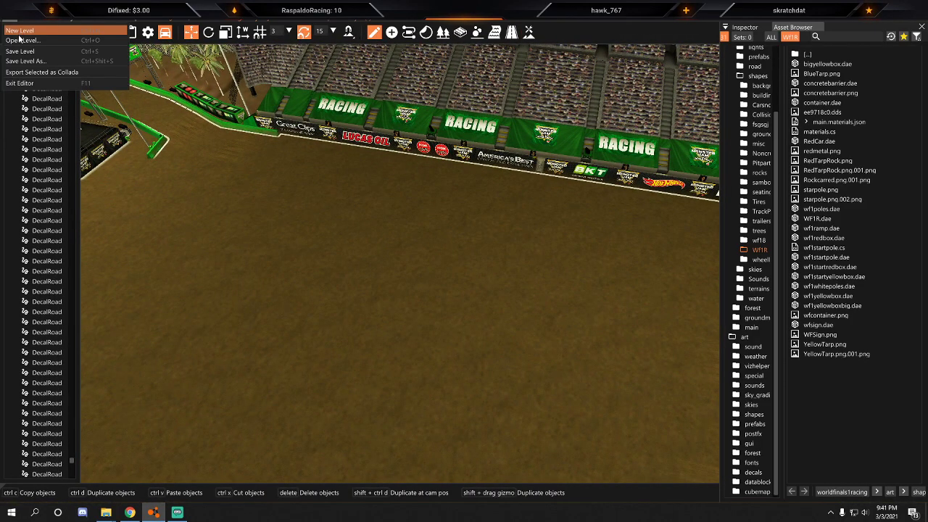
{"action": "left_click", "coordinate": [18, 52]}
{"action": "left_click", "coordinate": [12, 21]}
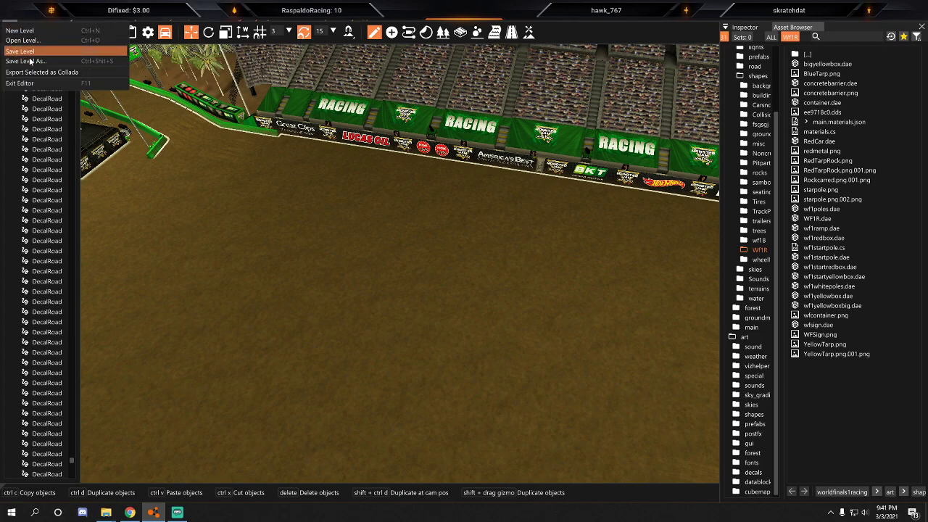
{"action": "left_click", "coordinate": [28, 53]}
Switch to File Explorer and open the samboyd Blender file from G:, BeamNG BETA, Track Stuff, Tracks, Sam Boyd Models.
{"action": "left_click", "coordinate": [107, 517]}
{"action": "left_click", "coordinate": [108, 516]}
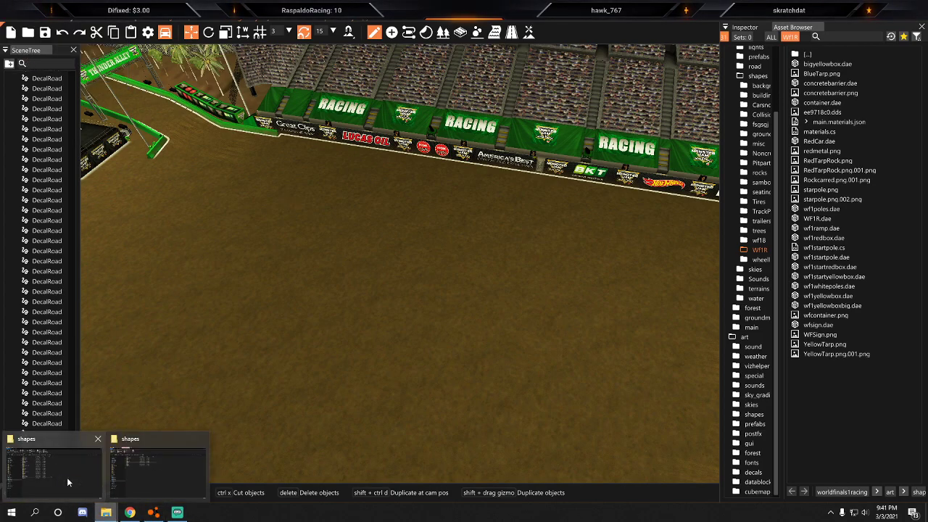
{"action": "left_click", "coordinate": [70, 482]}
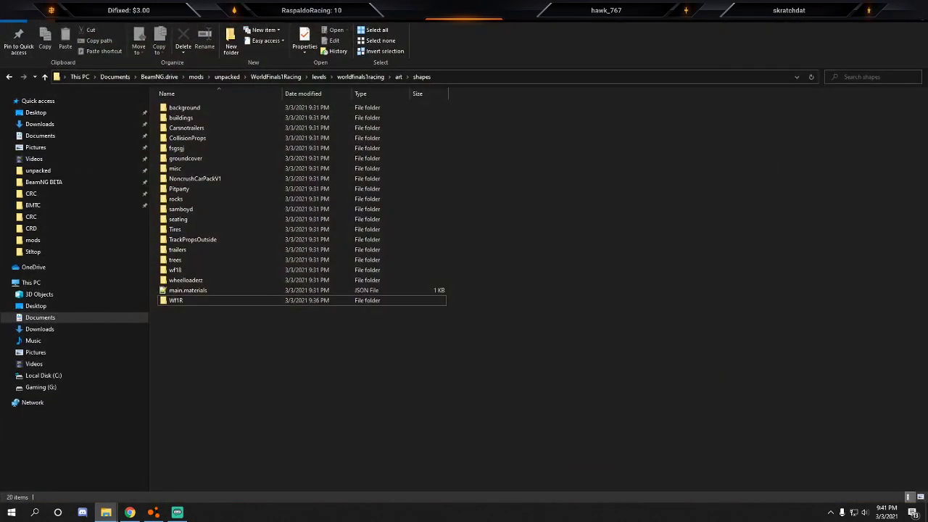
{"action": "left_click", "coordinate": [40, 386]}
{"action": "double_click", "coordinate": [211, 128]}
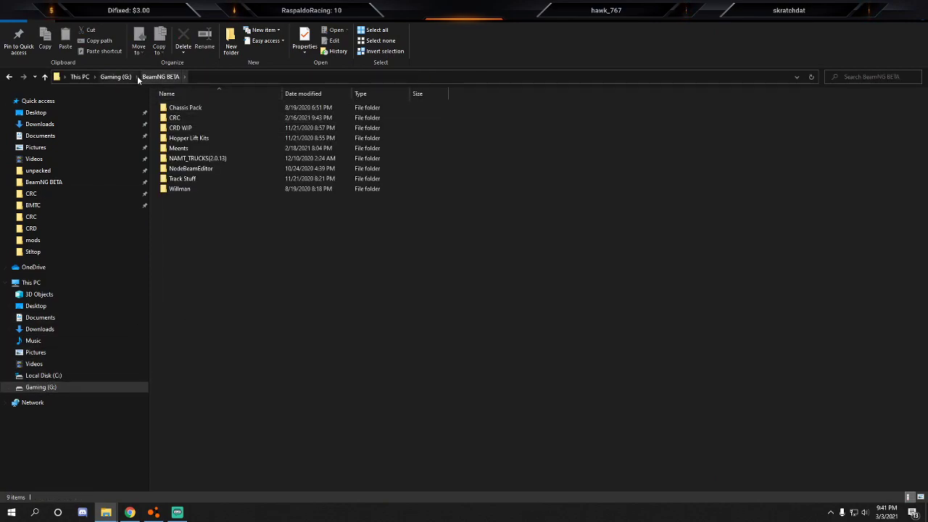
{"action": "double_click", "coordinate": [194, 179]}
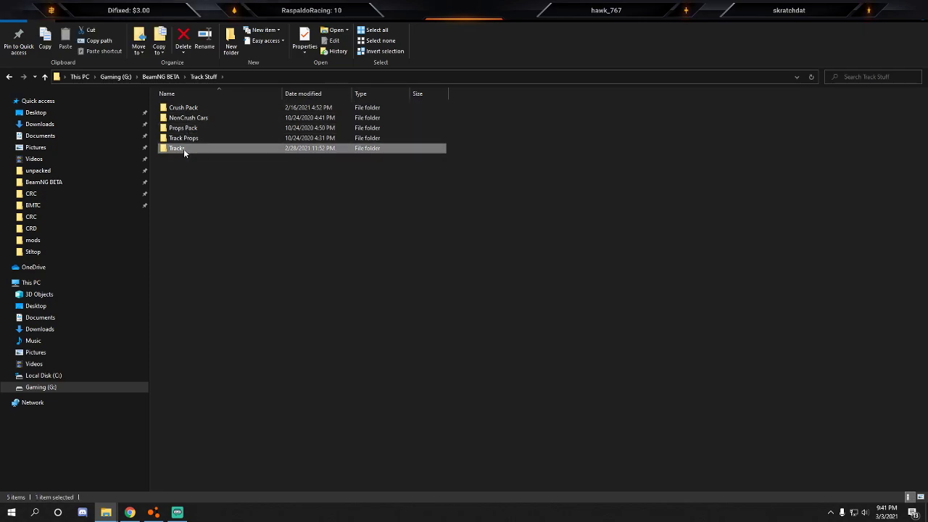
{"action": "double_click", "coordinate": [184, 149]}
{"action": "double_click", "coordinate": [184, 118]}
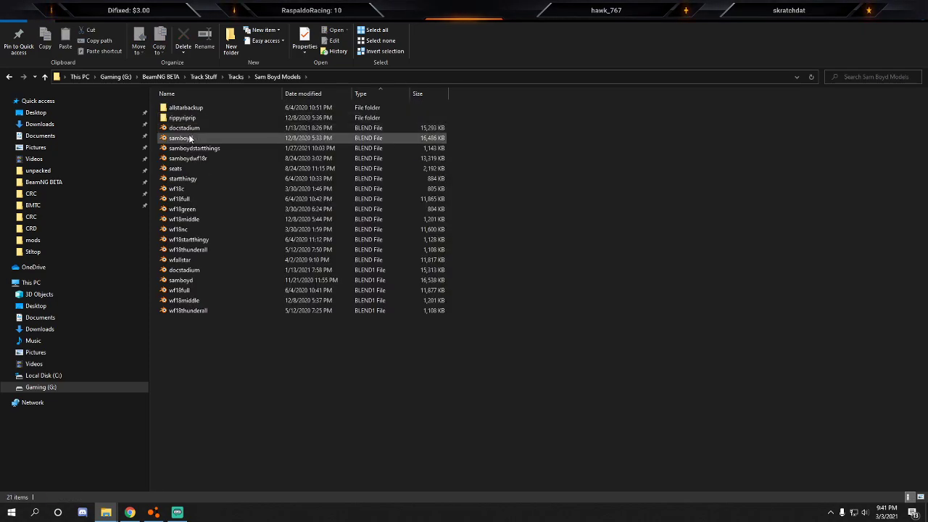
{"action": "double_click", "coordinate": [189, 138]}
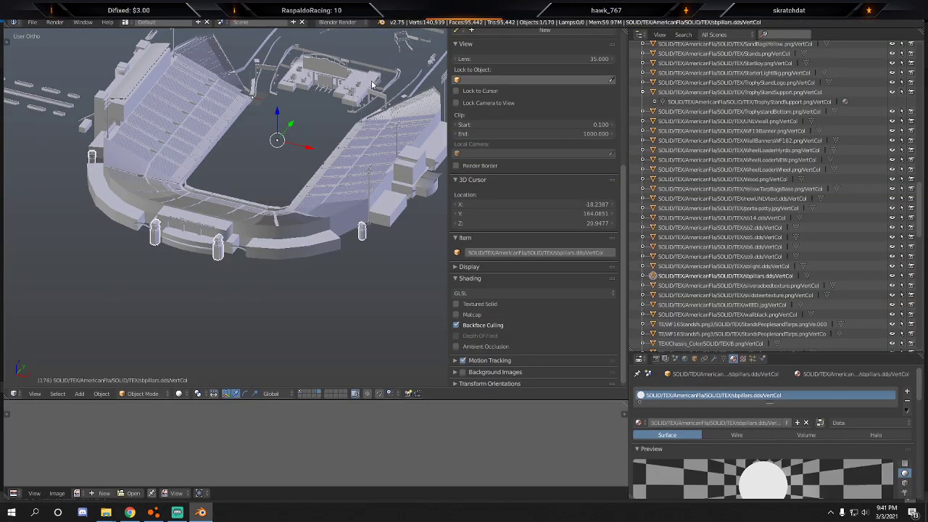
Enlarge the 3D view by narrowing the outliner, hiding the properties region and joining the image editor area.
{"action": "middle_click_drag", "start_coordinate": [372, 84], "coordinate": [357, 154]}
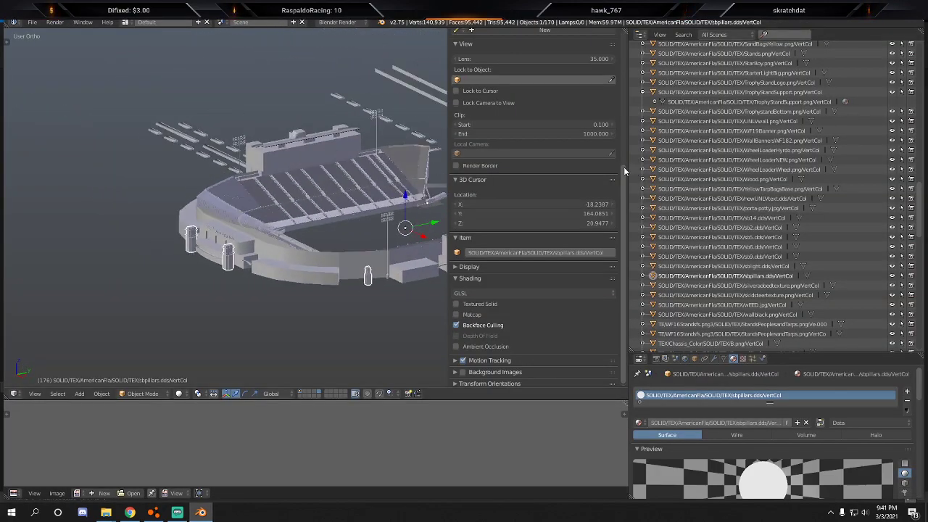
{"action": "left_click_drag", "start_coordinate": [630, 168], "coordinate": [862, 168]}
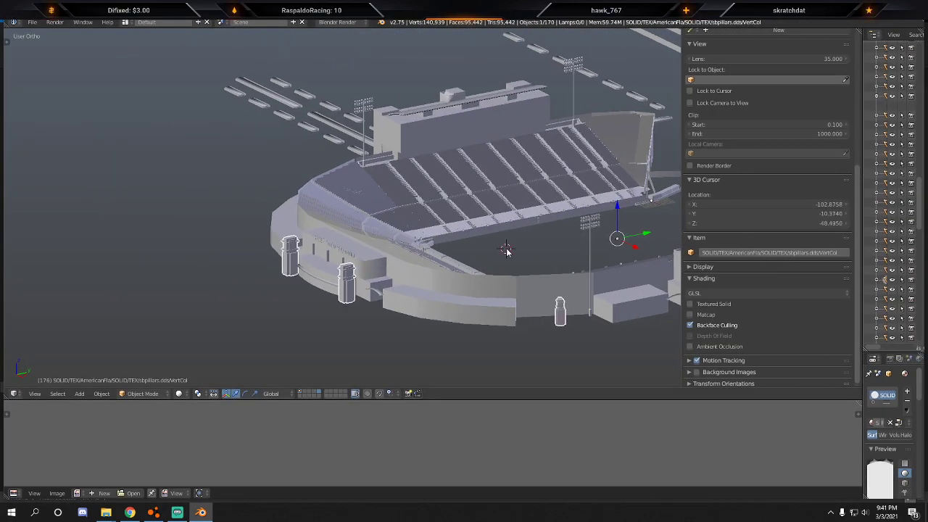
{"action": "key", "text": "n"}
{"action": "right_click", "coordinate": [449, 398]}
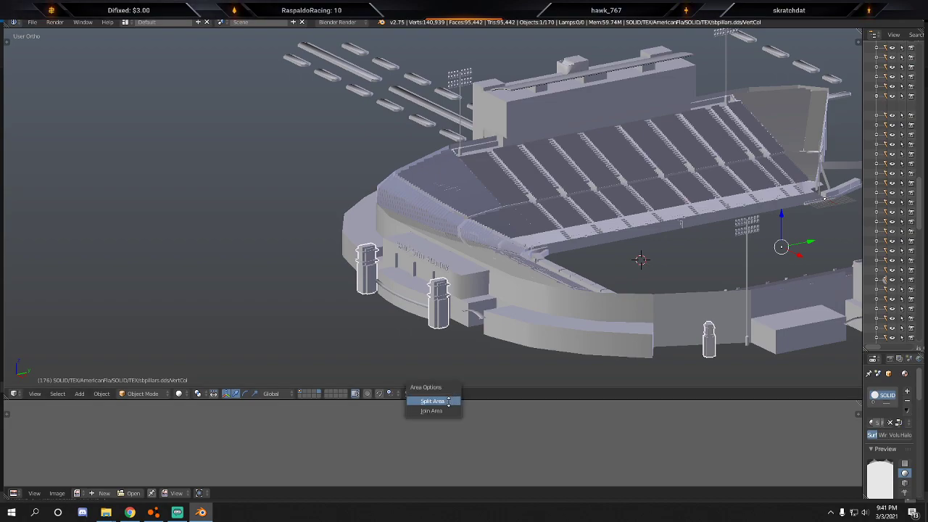
{"action": "left_click", "coordinate": [450, 411]}
{"action": "left_click", "coordinate": [450, 417]}
{"action": "key", "text": "w"}
Delete the row of black barrier blocks along the inside of the stadium wall.
{"action": "right_click", "coordinate": [549, 218]}
{"action": "scroll", "coordinate": [600, 236], "scroll_direction": "down", "scroll_amount": 1}
{"action": "middle_click_drag", "start_coordinate": [611, 244], "coordinate": [595, 280]}
{"action": "middle_click_drag", "start_coordinate": [594, 281], "coordinate": [394, 300], "text": "shift"}
{"action": "middle_click_drag", "start_coordinate": [579, 250], "coordinate": [714, 256]}
{"action": "scroll", "coordinate": [428, 265], "scroll_direction": "up", "scroll_amount": 5}
{"action": "middle_click_drag", "start_coordinate": [384, 190], "coordinate": [526, 388], "text": "shift"}
{"action": "middle_click_drag", "start_coordinate": [479, 345], "coordinate": [543, 342]}
{"action": "middle_click_drag", "start_coordinate": [439, 364], "coordinate": [566, 363], "text": "shift"}
{"action": "middle_click_drag", "start_coordinate": [565, 363], "coordinate": [592, 239], "text": "shift"}
{"action": "scroll", "coordinate": [507, 299], "scroll_direction": "up", "scroll_amount": 4}
{"action": "left_click", "coordinate": [498, 302]}
{"action": "right_click", "coordinate": [497, 301]}
{"action": "key", "text": "x"}
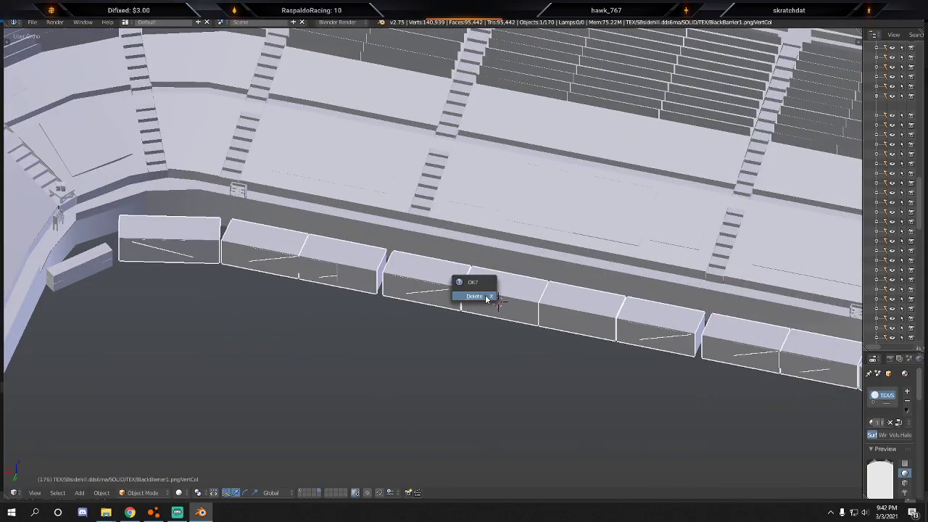
{"action": "left_click", "coordinate": [488, 297]}
Delete the other barrier pieces layered along the same stretch of stadium wall.
{"action": "right_click", "coordinate": [439, 288]}
{"action": "key", "text": "x"}
{"action": "key", "text": "x"}
{"action": "right_click", "coordinate": [378, 282]}
{"action": "left_click", "coordinate": [377, 281]}
{"action": "key", "text": "x"}
{"action": "left_click", "coordinate": [414, 325]}
{"action": "right_click", "coordinate": [381, 276]}
{"action": "key", "text": "x"}
{"action": "left_click", "coordinate": [380, 277]}
{"action": "right_click", "coordinate": [353, 256]}
{"action": "key", "text": "x"}
{"action": "left_click", "coordinate": [352, 259]}
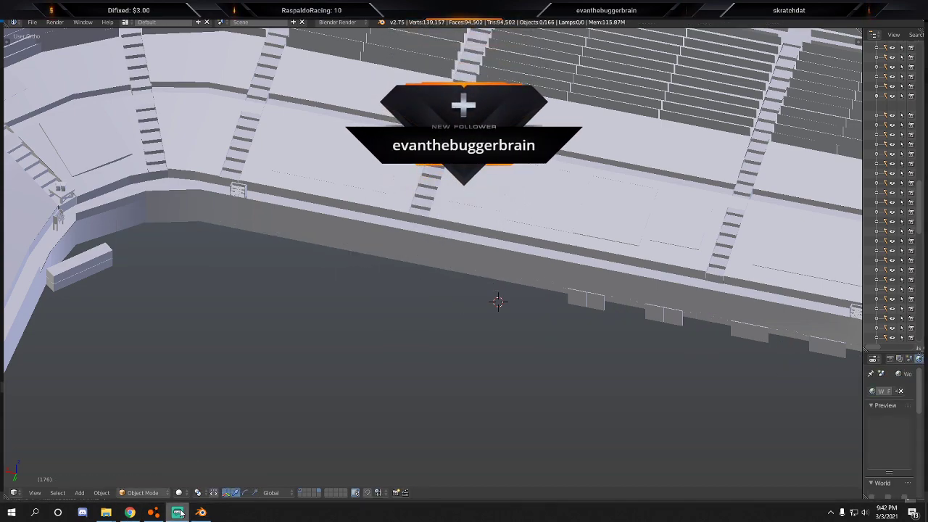
Delete the black brick block at the corner and the small panels along the wall.
{"action": "right_click", "coordinate": [78, 266]}
{"action": "key", "text": "x"}
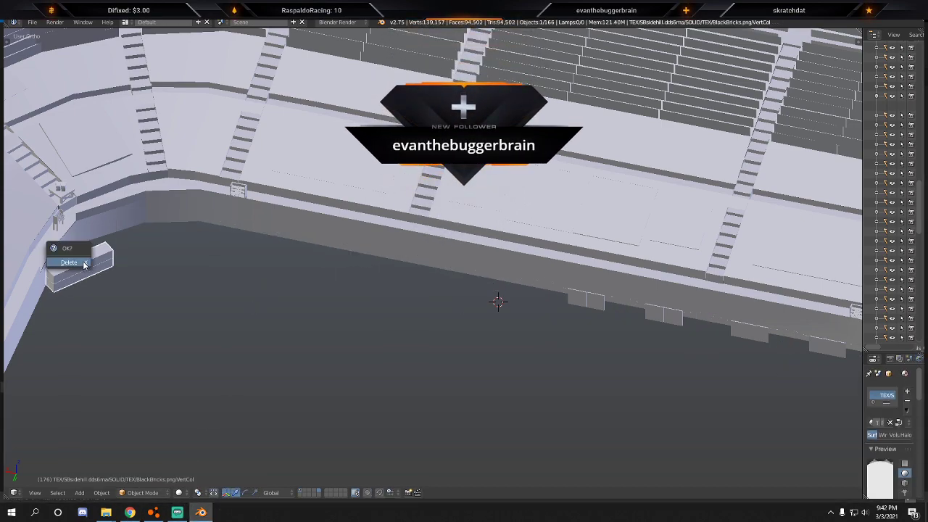
{"action": "left_click", "coordinate": [73, 265]}
{"action": "right_click", "coordinate": [650, 327]}
{"action": "key", "text": "x"}
{"action": "left_click", "coordinate": [577, 297]}
Delete the leftover barrier objects along the wall around the stadium's curved end.
{"action": "scroll", "coordinate": [577, 298], "scroll_direction": "down", "scroll_amount": 2}
{"action": "middle_click_drag", "start_coordinate": [750, 337], "coordinate": [352, 263], "text": "shift"}
{"action": "right_click", "coordinate": [508, 346]}
{"action": "key", "text": "x"}
{"action": "left_click", "coordinate": [520, 343]}
{"action": "right_click", "coordinate": [697, 284]}
{"action": "key", "text": "x"}
{"action": "left_click", "coordinate": [686, 287]}
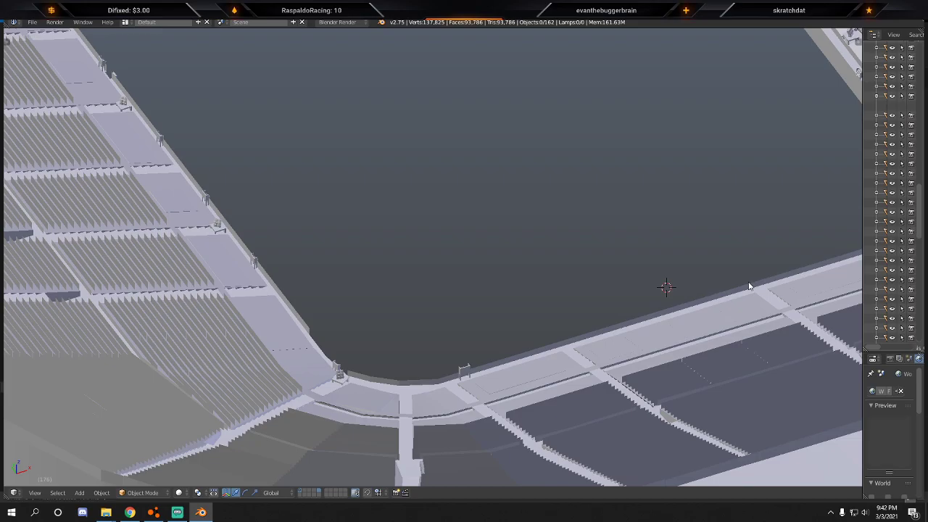
Duplicate the end-profile vertices of the green entrance barrier in Edit Mode.
{"action": "middle_click_drag", "start_coordinate": [622, 278], "coordinate": [819, 190]}
{"action": "right_click", "coordinate": [516, 208]}
{"action": "middle_click_drag", "start_coordinate": [516, 208], "coordinate": [401, 198]}
{"action": "scroll", "coordinate": [305, 179], "scroll_direction": "up", "scroll_amount": 3}
{"action": "scroll", "coordinate": [305, 179], "scroll_direction": "up", "scroll_amount": 4}
{"action": "middle_click_drag", "start_coordinate": [276, 166], "coordinate": [490, 313], "text": "shift"}
{"action": "scroll", "coordinate": [410, 279], "scroll_direction": "up", "scroll_amount": 2}
{"action": "key", "text": "Tab"}
{"action": "right_click", "coordinate": [348, 245]}
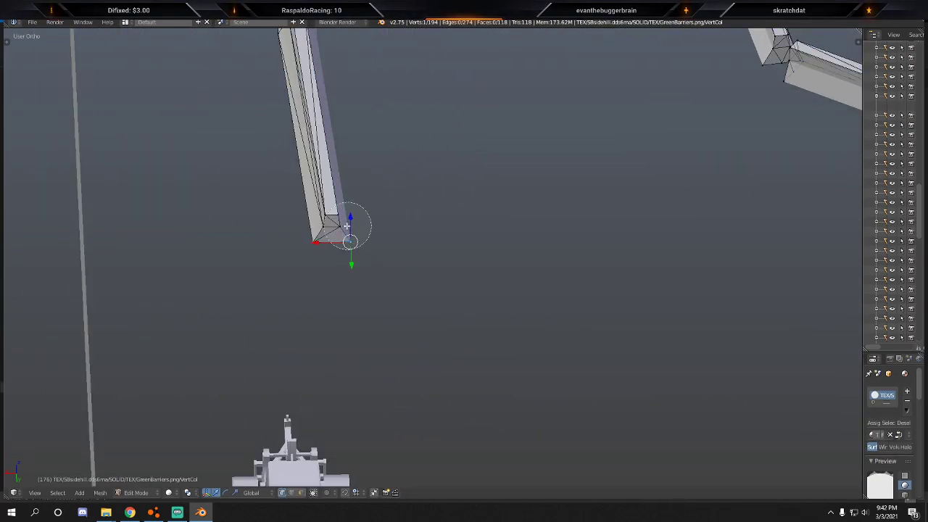
{"action": "key", "text": "shift+d"}
{"action": "left_click", "coordinate": [399, 244]}
Move the duplicated end profile to the green entrance barrier's opposite end beside the stadium stands.
{"action": "scroll", "coordinate": [399, 244], "scroll_direction": "down", "scroll_amount": 6}
{"action": "key", "text": "KP_7"}
{"action": "scroll", "coordinate": [488, 273], "scroll_direction": "down", "scroll_amount": 3}
{"action": "scroll", "coordinate": [489, 272], "scroll_direction": "down", "scroll_amount": 3}
{"action": "middle_click_drag", "start_coordinate": [445, 378], "coordinate": [421, 131], "text": "shift"}
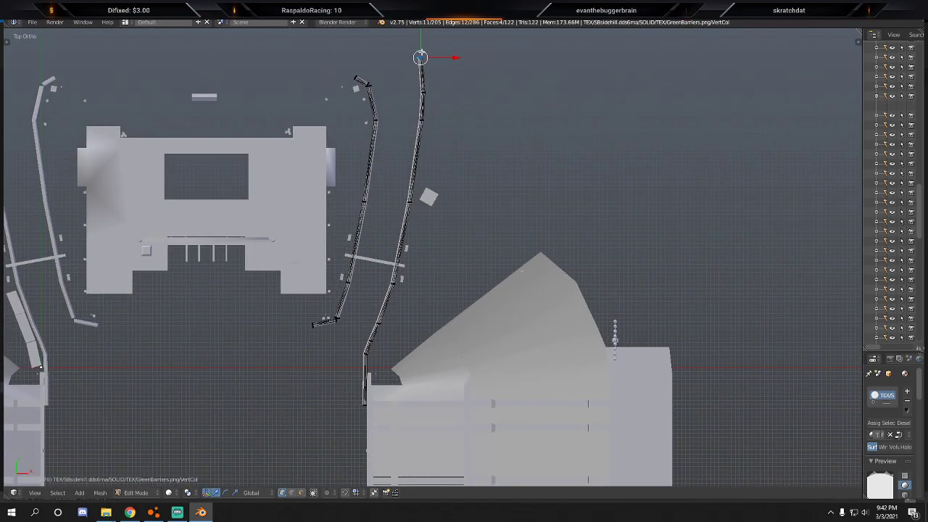
{"action": "middle_click_drag", "start_coordinate": [365, 404], "coordinate": [390, 268], "text": "shift"}
{"action": "scroll", "coordinate": [387, 267], "scroll_direction": "up", "scroll_amount": 11}
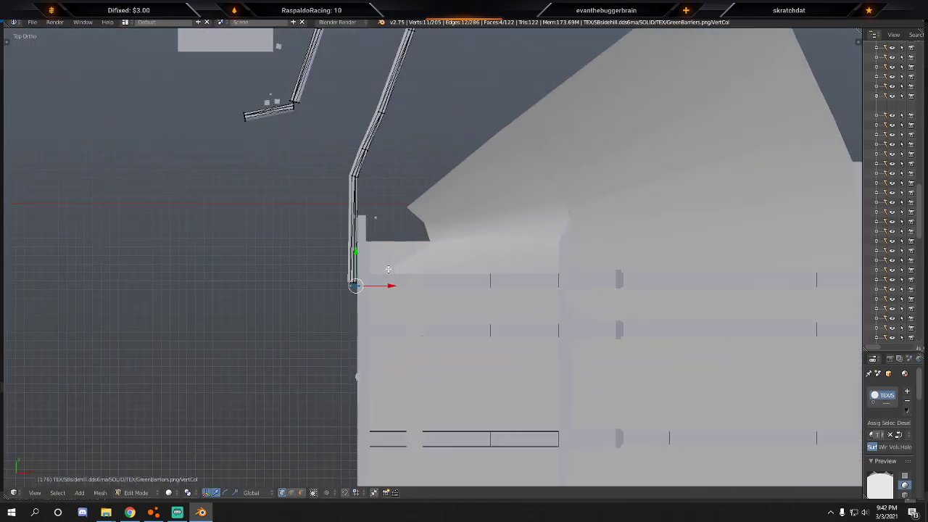
{"action": "middle_click_drag", "start_coordinate": [138, 369], "coordinate": [295, 276], "text": "shift"}
{"action": "key", "text": "KP_Decimal"}
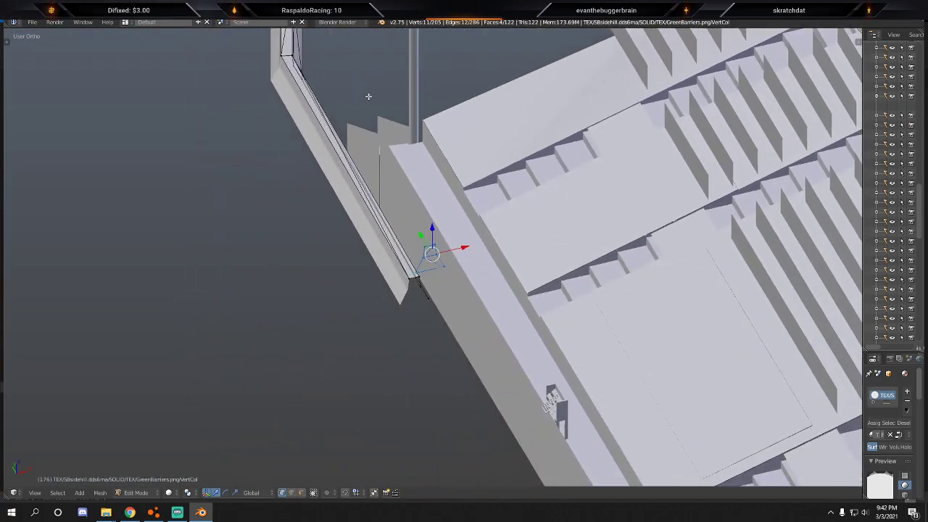
Align the duplicated profile with the barrier's end edge in top view.
{"action": "key", "text": "KP_7"}
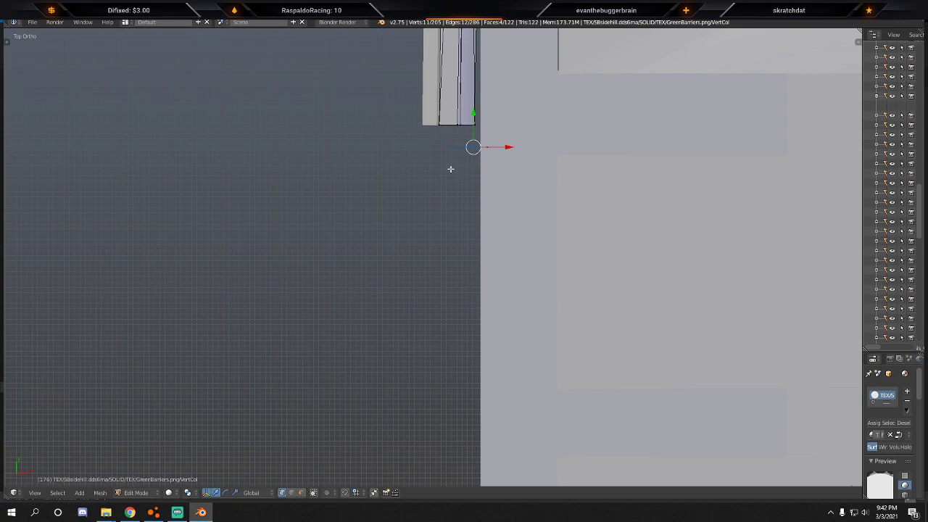
{"action": "left_click", "coordinate": [529, 145]}
{"action": "scroll", "coordinate": [513, 116], "scroll_direction": "up", "scroll_amount": 4}
{"action": "middle_click_drag", "start_coordinate": [501, 93], "coordinate": [430, 311], "text": "shift"}
{"action": "scroll", "coordinate": [430, 311], "scroll_direction": "up", "scroll_amount": 1}
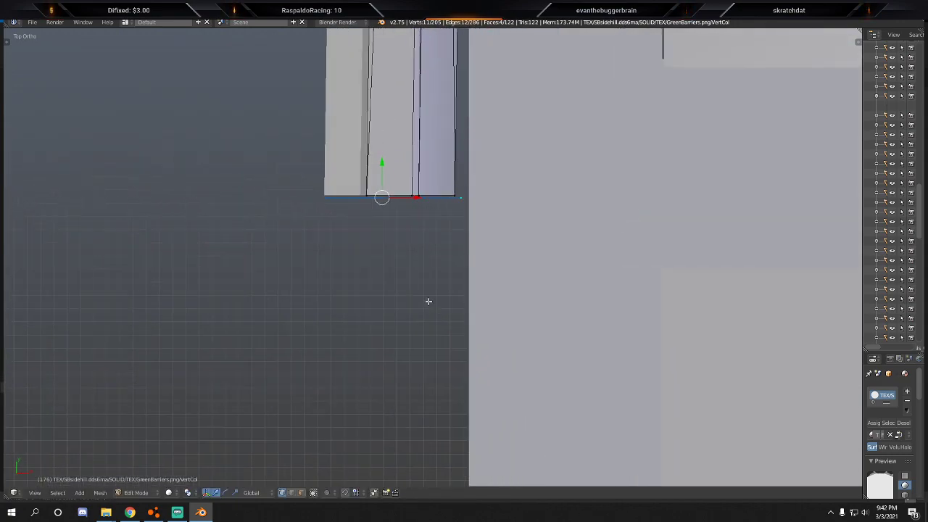
{"action": "scroll", "coordinate": [430, 308], "scroll_direction": "down", "scroll_amount": 2}
{"action": "scroll", "coordinate": [367, 147], "scroll_direction": "up", "scroll_amount": 9}
{"action": "middle_click_drag", "start_coordinate": [367, 147], "coordinate": [481, 375], "text": "shift"}
{"action": "scroll", "coordinate": [475, 369], "scroll_direction": "up", "scroll_amount": 3}
{"action": "middle_click_drag", "start_coordinate": [332, 276], "coordinate": [446, 324], "text": "shift"}
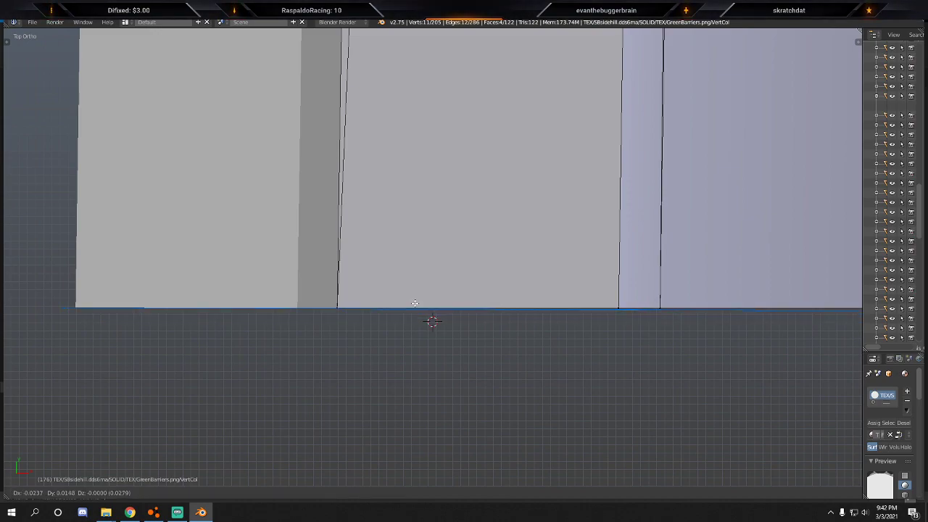
{"action": "left_click", "coordinate": [414, 304]}
Scale the end profile along the X axis to match the width of the barrier's end.
{"action": "scroll", "coordinate": [613, 300], "scroll_direction": "down", "scroll_amount": 1, "text": "shift"}
{"action": "middle_click_drag", "start_coordinate": [595, 300], "coordinate": [488, 313], "text": "shift"}
{"action": "key", "text": "s"}
{"action": "key", "text": "x"}
{"action": "left_click", "coordinate": [797, 306]}
{"action": "middle_click_drag", "start_coordinate": [773, 303], "coordinate": [849, 308], "text": "shift"}
{"action": "key", "text": "s"}
{"action": "key", "text": "Escape"}
{"action": "key", "text": "s"}
{"action": "key", "text": "x"}
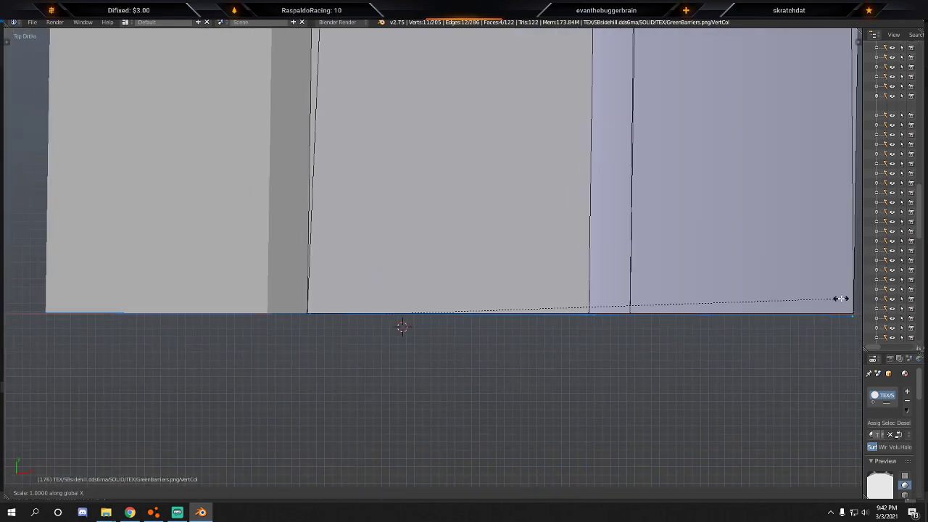
{"action": "left_click", "coordinate": [843, 297]}
Adjust the profile's individual vertices onto the barrier's end edge, shifting the inner one along the Y axis.
{"action": "left_click_drag", "start_coordinate": [417, 314], "coordinate": [415, 315]}
{"action": "left_click_drag", "start_coordinate": [60, 311], "coordinate": [85, 314]}
{"action": "middle_click_drag", "start_coordinate": [786, 319], "coordinate": [608, 313], "text": "shift"}
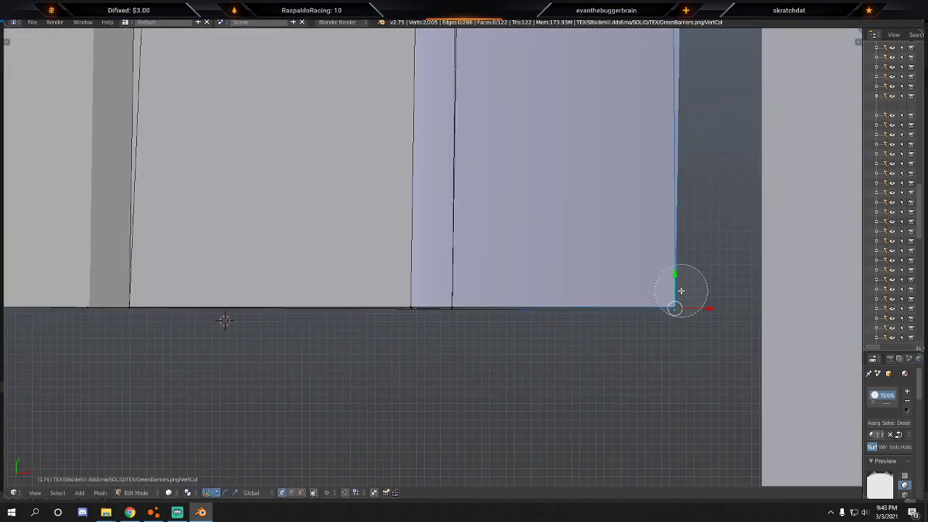
{"action": "left_click_drag", "start_coordinate": [675, 284], "coordinate": [699, 308]}
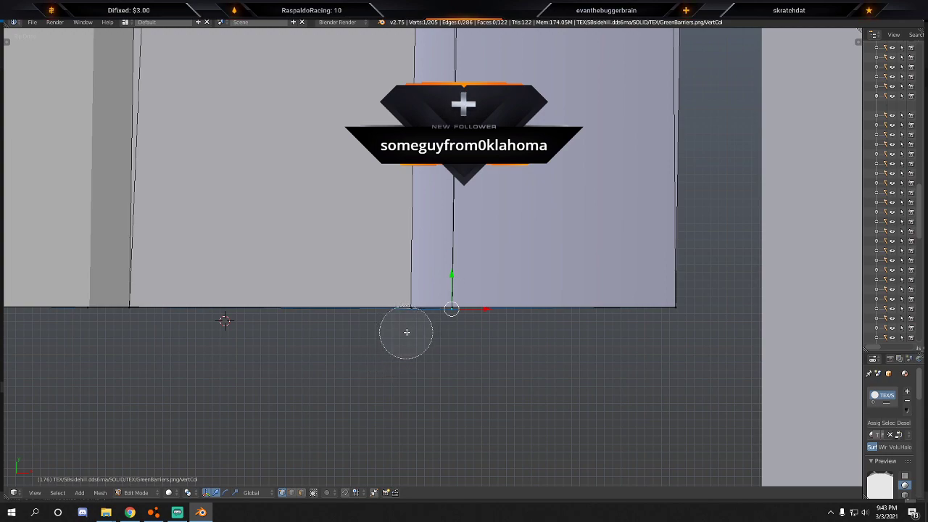
{"action": "left_click", "coordinate": [410, 334]}
{"action": "right_click", "coordinate": [410, 334]}
{"action": "key", "text": "g"}
{"action": "key", "text": "y"}
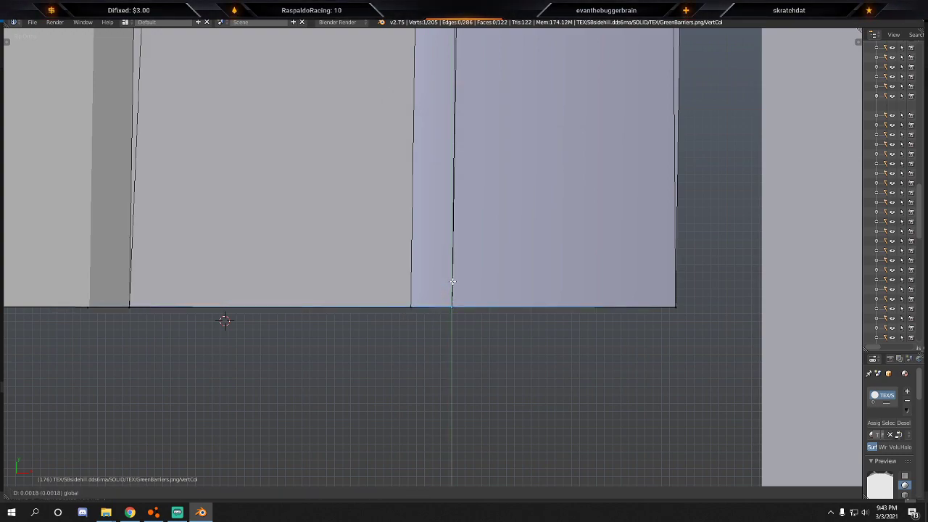
{"action": "left_click", "coordinate": [452, 281]}
Select the whole end profile and lower it along the Z axis until it lines up with the barrier's end.
{"action": "key", "text": "Tab"}
{"action": "scroll", "coordinate": [488, 289], "scroll_direction": "down", "scroll_amount": 20}
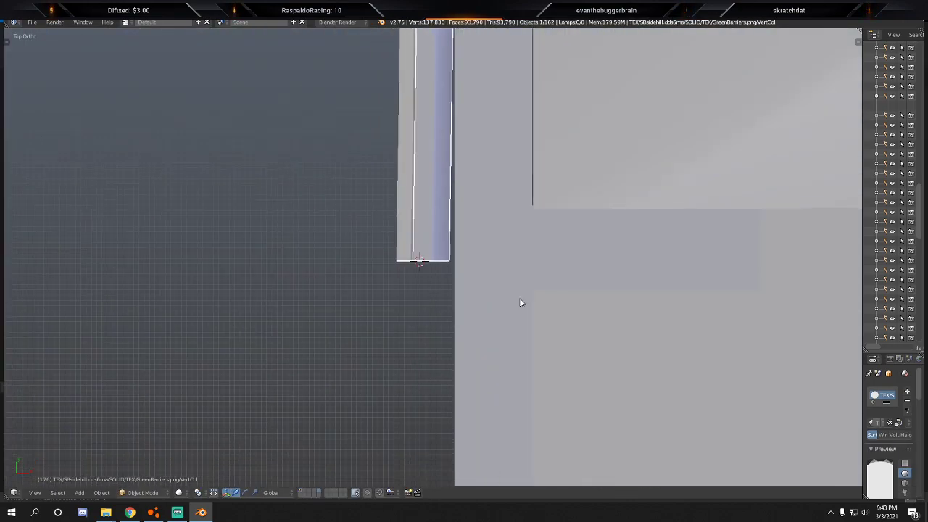
{"action": "middle_click_drag", "start_coordinate": [424, 312], "coordinate": [461, 238]}
{"action": "scroll", "coordinate": [447, 274], "scroll_direction": "up", "scroll_amount": 2}
{"action": "key", "text": "Tab"}
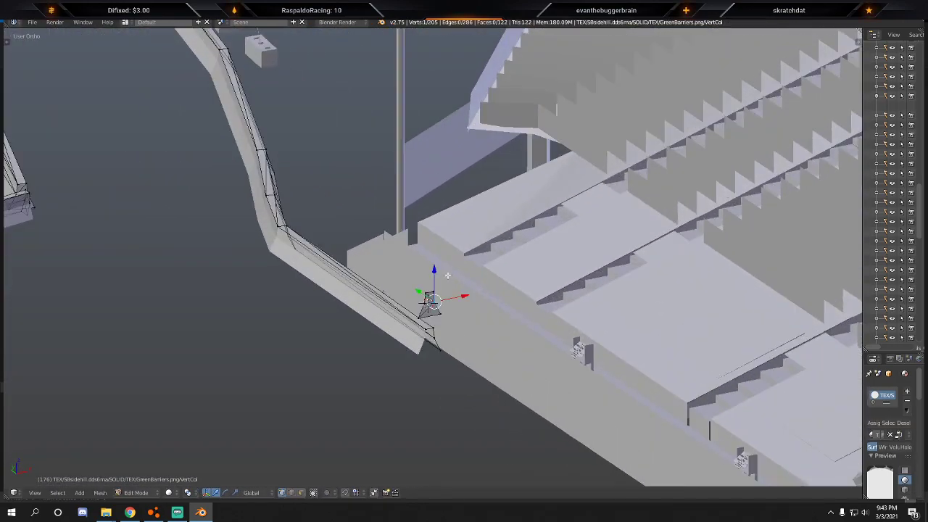
{"action": "key", "text": "x"}
{"action": "key", "text": "Escape"}
{"action": "key", "text": "c"}
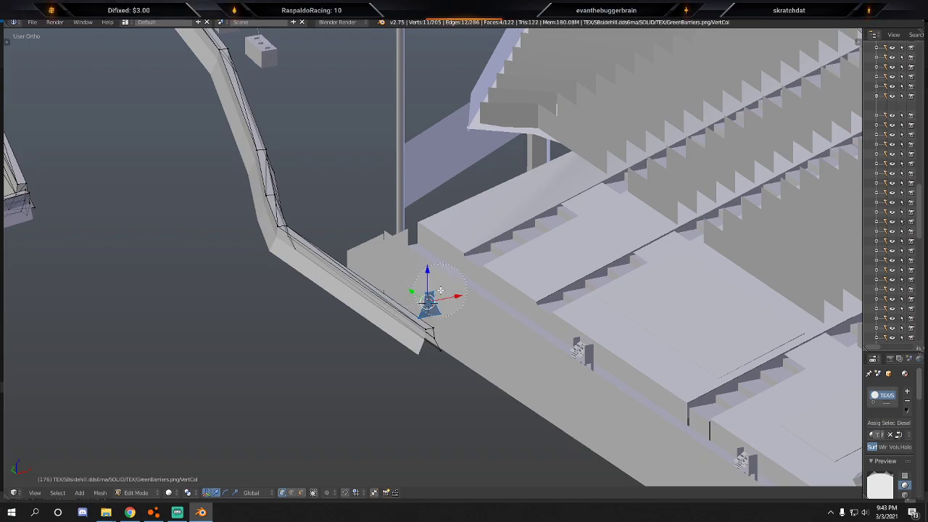
{"action": "right_click", "coordinate": [440, 290]}
{"action": "key", "text": "KP_3"}
{"action": "scroll", "coordinate": [439, 311], "scroll_direction": "up", "scroll_amount": 8}
{"action": "middle_click_drag", "start_coordinate": [435, 356], "coordinate": [444, 22], "text": "shift"}
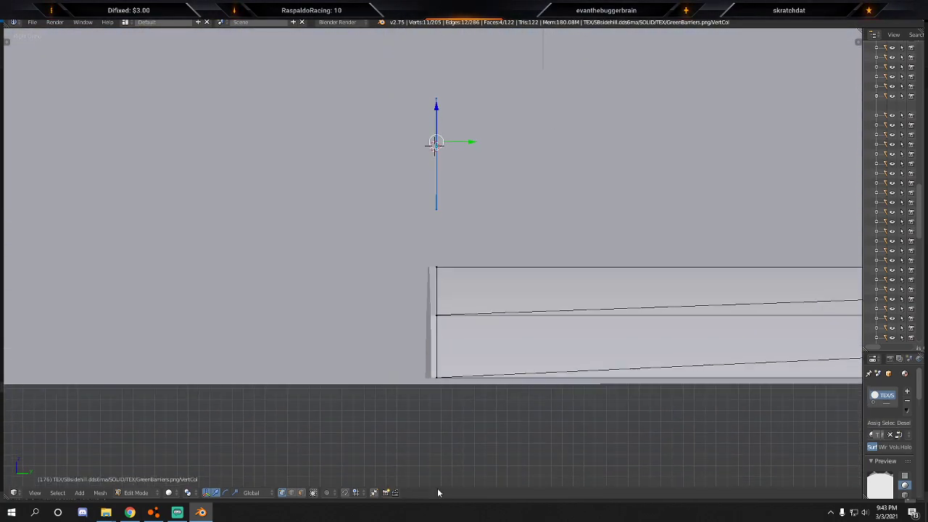
{"action": "middle_click_drag", "start_coordinate": [437, 500], "coordinate": [435, 440], "text": "shift"}
{"action": "scroll", "coordinate": [468, 159], "scroll_direction": "up", "scroll_amount": 2}
{"action": "middle_click_drag", "start_coordinate": [468, 158], "coordinate": [461, 256], "text": "shift"}
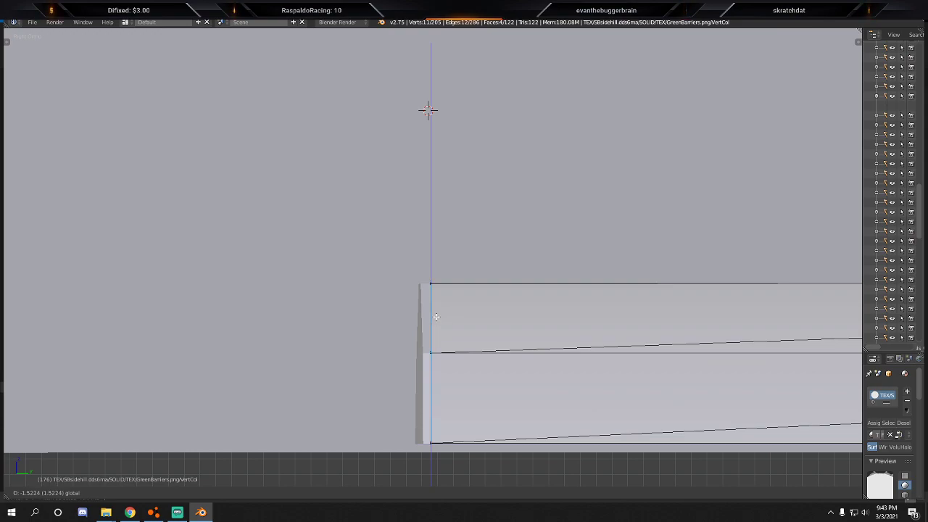
{"action": "middle_click_drag", "start_coordinate": [435, 324], "coordinate": [442, 235], "text": "shift"}
Select the profile's lower vertices at the barrier end and return to Object Mode.
{"action": "scroll", "coordinate": [452, 232], "scroll_direction": "up", "scroll_amount": 4}
{"action": "key", "text": "c"}
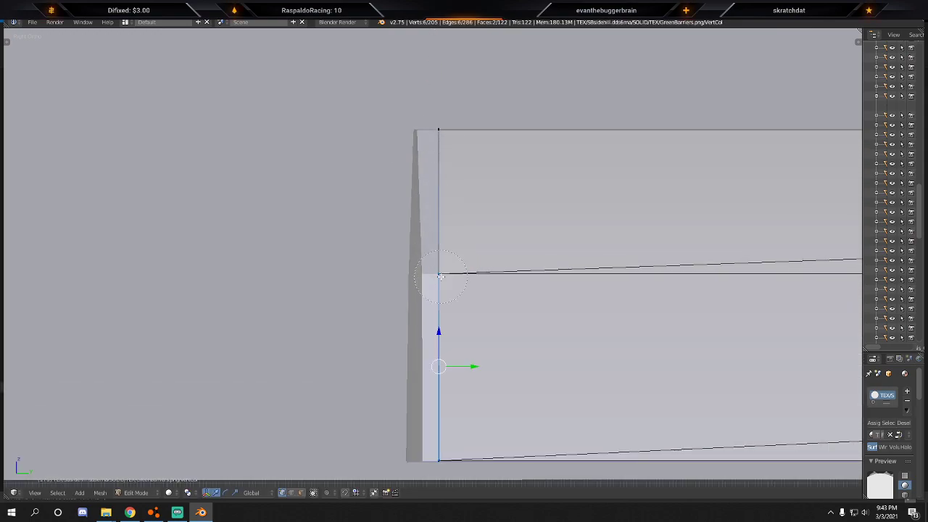
{"action": "right_click", "coordinate": [440, 339]}
{"action": "key", "text": "Tab"}
Delete the metal support frames of both start gates outside the stadium.
{"action": "scroll", "coordinate": [452, 294], "scroll_direction": "down", "scroll_amount": 15}
{"action": "middle_click_drag", "start_coordinate": [399, 232], "coordinate": [534, 279]}
{"action": "scroll", "coordinate": [449, 284], "scroll_direction": "down", "scroll_amount": 6}
{"action": "middle_click_drag", "start_coordinate": [365, 304], "coordinate": [433, 311]}
{"action": "middle_click_drag", "start_coordinate": [302, 317], "coordinate": [664, 319], "text": "shift"}
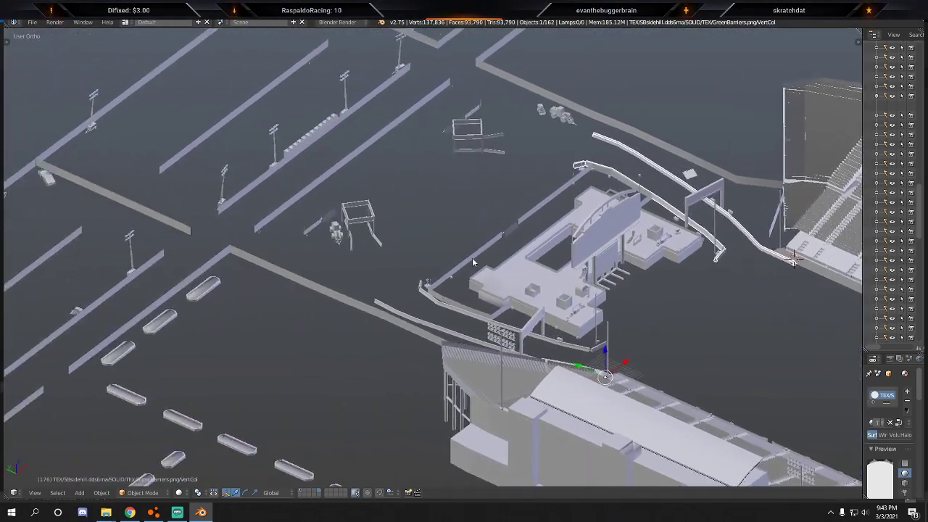
{"action": "scroll", "coordinate": [345, 216], "scroll_direction": "up", "scroll_amount": 2}
{"action": "left_click_drag", "start_coordinate": [355, 212], "coordinate": [377, 255], "text": "shift"}
{"action": "middle_click_drag", "start_coordinate": [376, 256], "coordinate": [413, 300], "text": "shift"}
{"action": "scroll", "coordinate": [382, 278], "scroll_direction": "up", "scroll_amount": 4}
{"action": "right_click", "coordinate": [358, 301]}
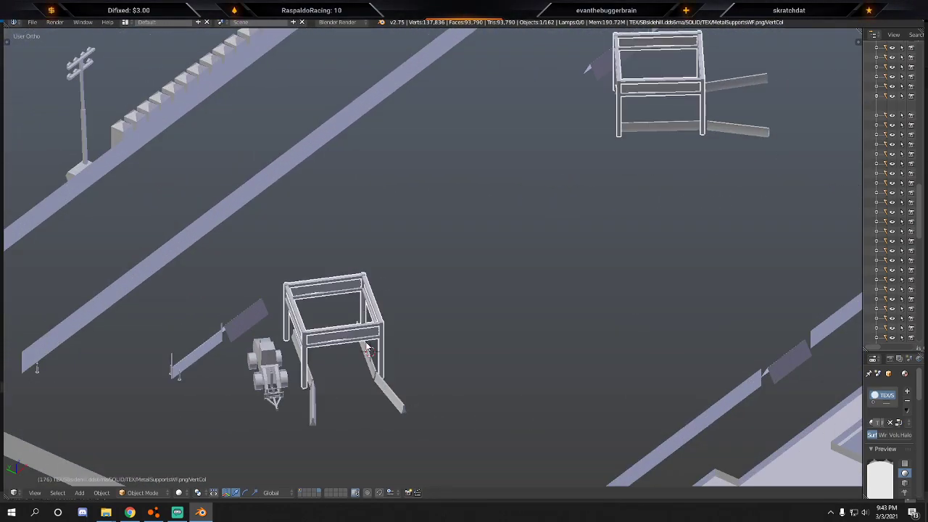
{"action": "left_click", "coordinate": [367, 347]}
Delete the yellow start barriers and the matching barriers at the other start gate.
{"action": "middle_click_drag", "start_coordinate": [367, 347], "coordinate": [433, 309], "text": "shift"}
{"action": "scroll", "coordinate": [433, 299], "scroll_direction": "up", "scroll_amount": 1}
{"action": "left_click", "coordinate": [435, 300]}
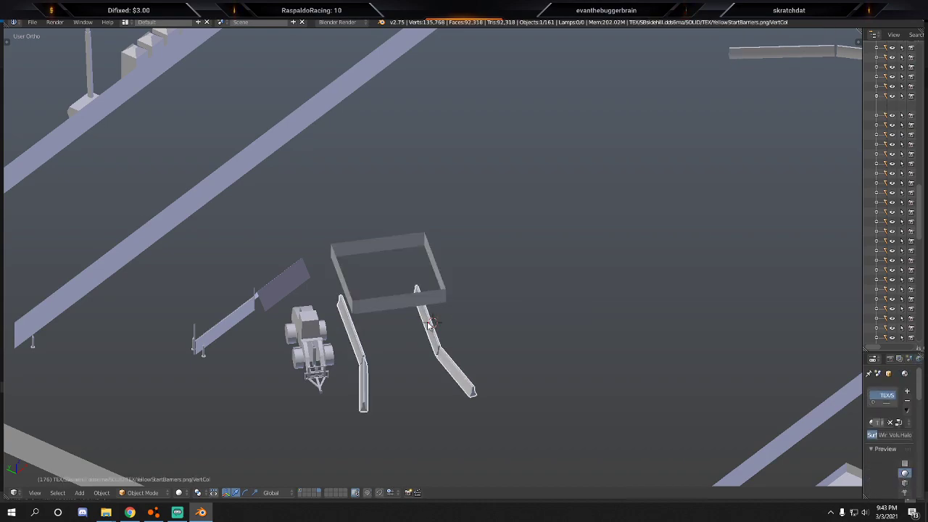
{"action": "scroll", "coordinate": [437, 327], "scroll_direction": "down", "scroll_amount": 4}
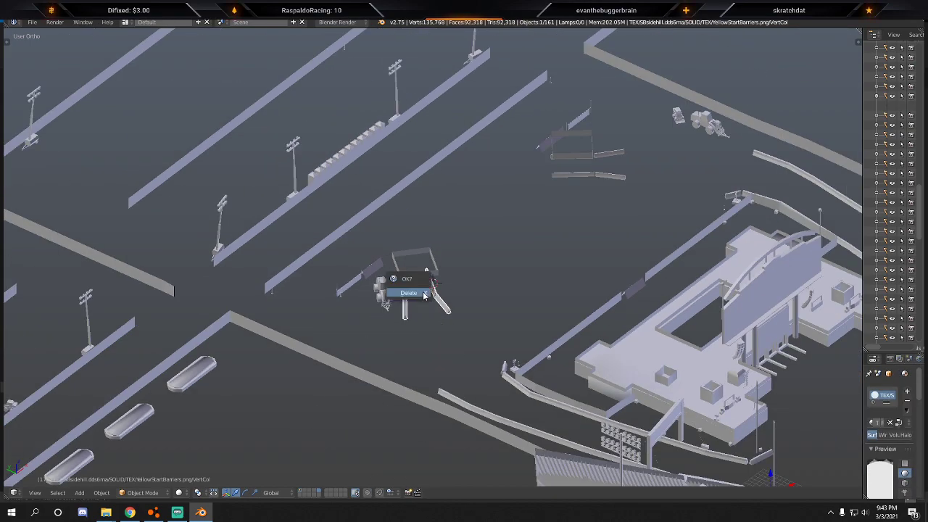
{"action": "left_click", "coordinate": [424, 293]}
{"action": "right_click", "coordinate": [601, 175]}
{"action": "key", "text": "x"}
{"action": "left_click", "coordinate": [601, 177]}
Delete the start line banner frames left at both start gates.
{"action": "right_click", "coordinate": [576, 151]}
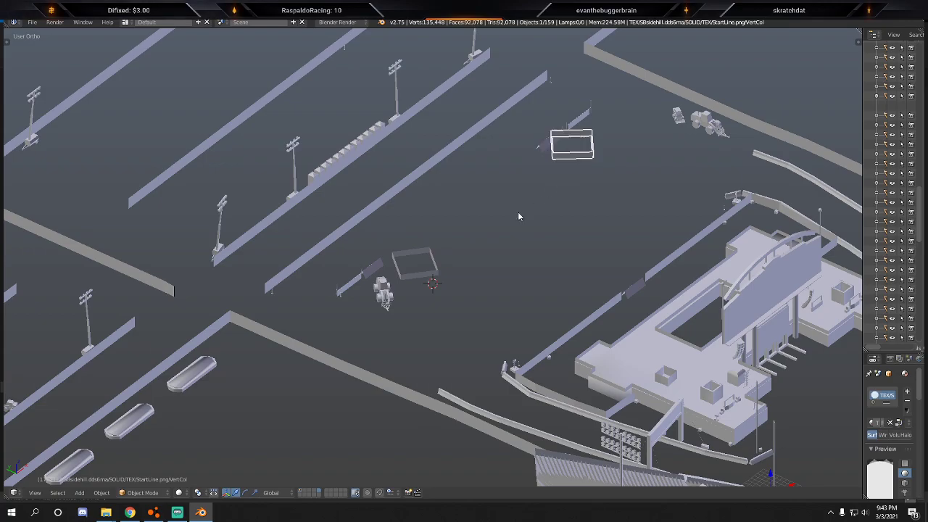
{"action": "left_click", "coordinate": [551, 161]}
{"action": "right_click", "coordinate": [414, 265]}
{"action": "key", "text": "x"}
{"action": "left_click", "coordinate": [414, 267]}
{"action": "scroll", "coordinate": [414, 269], "scroll_direction": "down", "scroll_amount": 5}
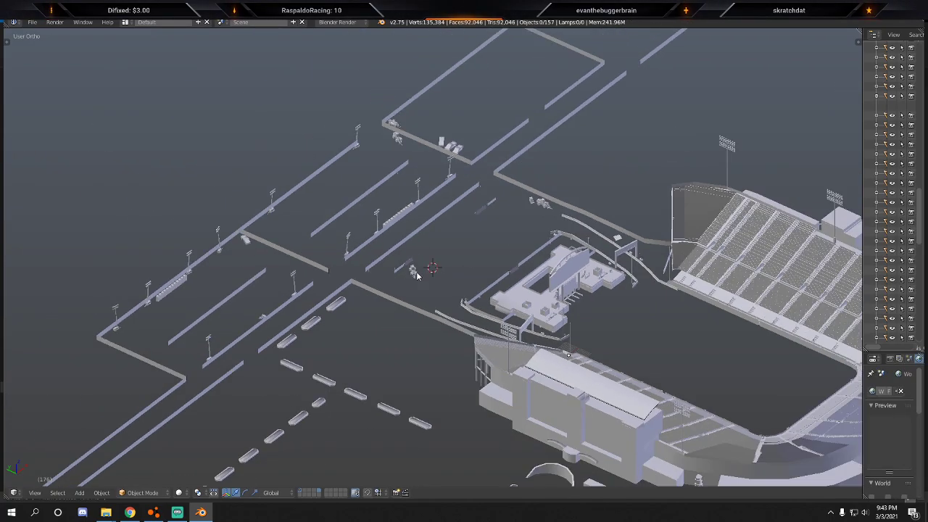
{"action": "middle_click_drag", "start_coordinate": [473, 296], "coordinate": [75, 36]}
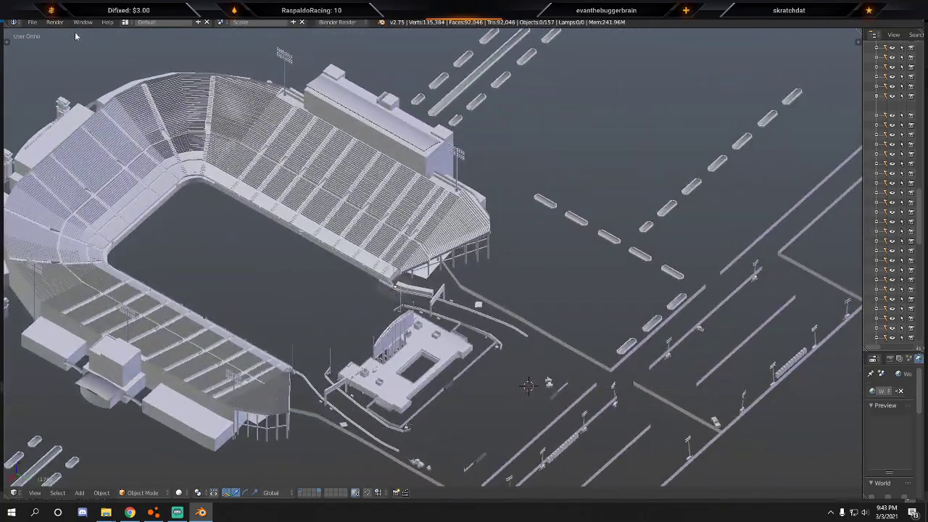
Export the scene as COLLADA over samboyd.dae in the worldfinals1racing level's art/shapes/samboyd folder.
{"action": "left_click", "coordinate": [32, 22]}
{"action": "mouse_move", "coordinate": [73, 206]}
{"action": "left_click", "coordinate": [145, 206]}
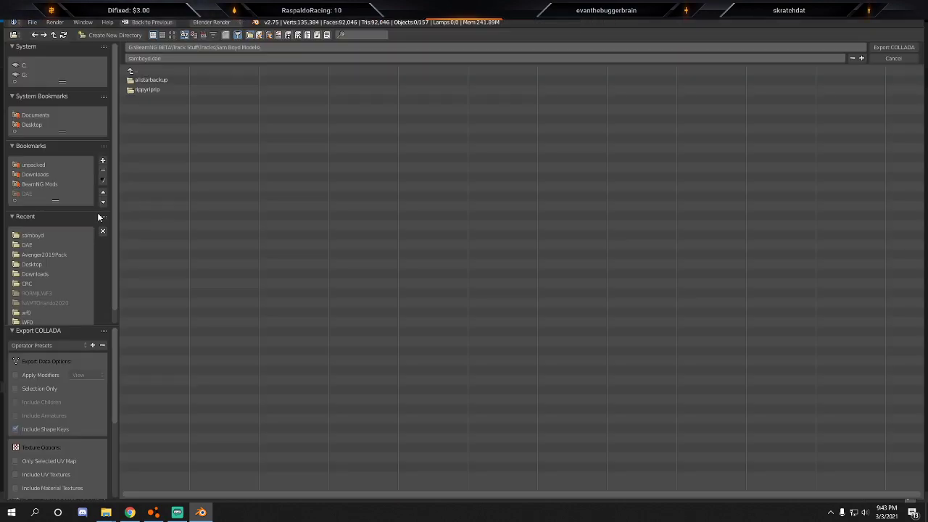
{"action": "left_click", "coordinate": [32, 235]}
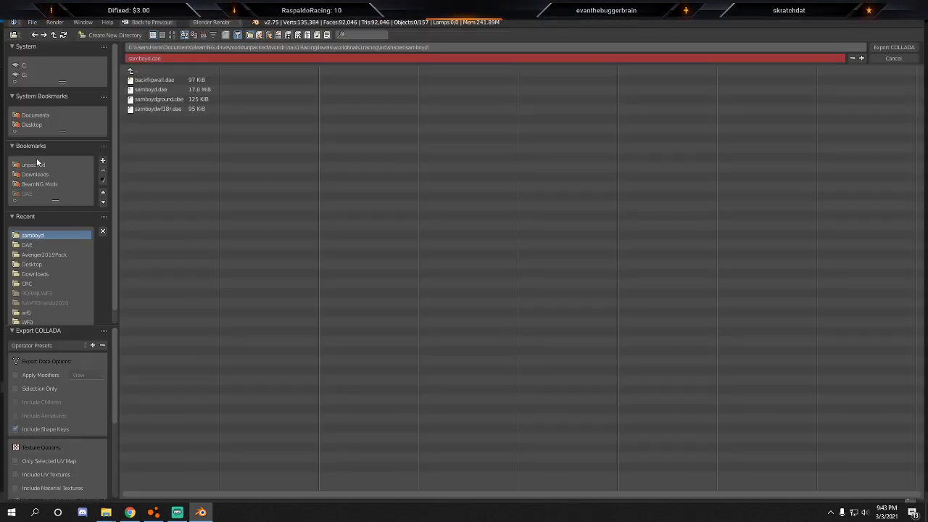
{"action": "left_click", "coordinate": [32, 165]}
{"action": "left_click", "coordinate": [143, 157]}
{"action": "left_click", "coordinate": [144, 80]}
{"action": "left_click", "coordinate": [144, 80]}
{"action": "left_click", "coordinate": [144, 81]}
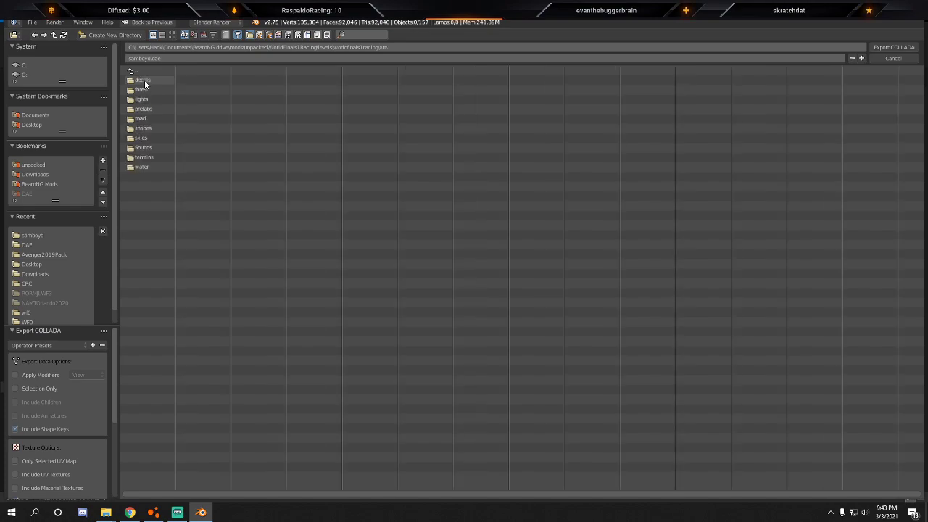
{"action": "left_click", "coordinate": [145, 130]}
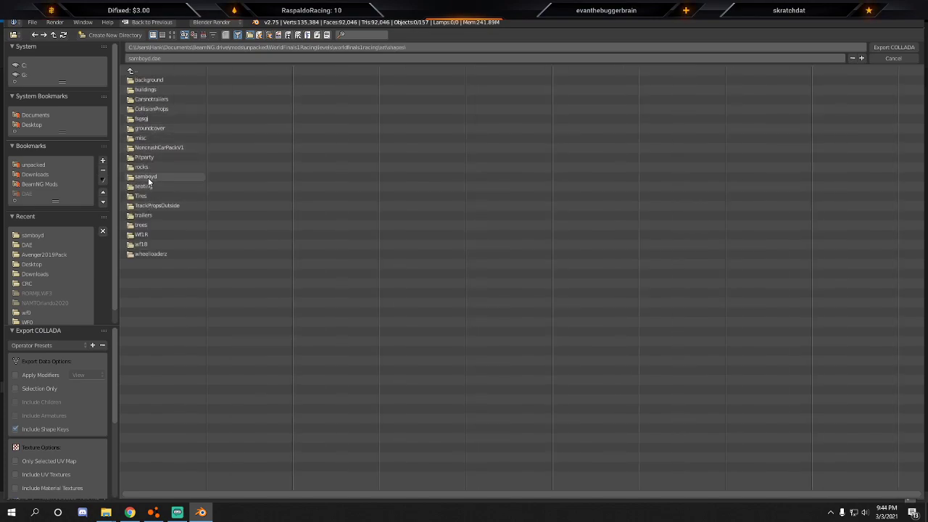
{"action": "left_click", "coordinate": [147, 177]}
{"action": "double_click", "coordinate": [154, 92]}
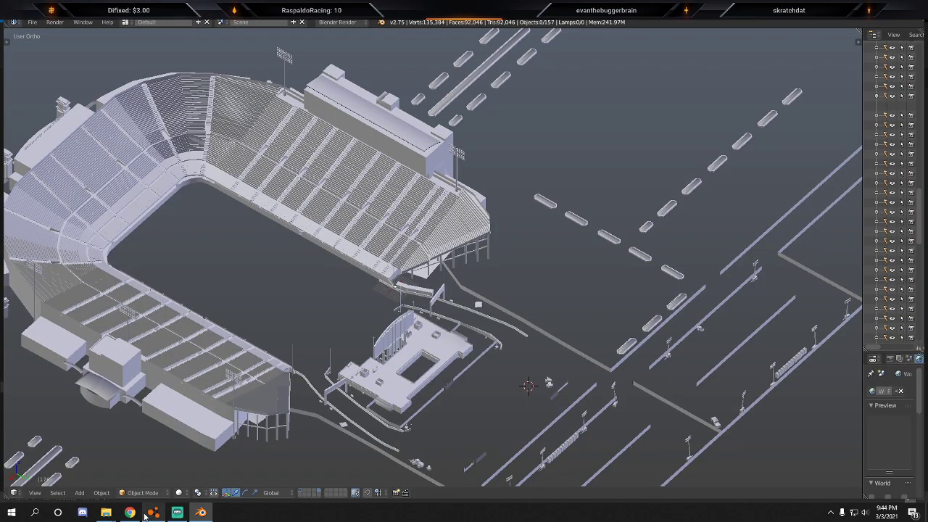
Switch to BeamNG and inspect the stadium floor, Thunder Alley entrance and stage area in the World Editor.
{"action": "left_click", "coordinate": [155, 512]}
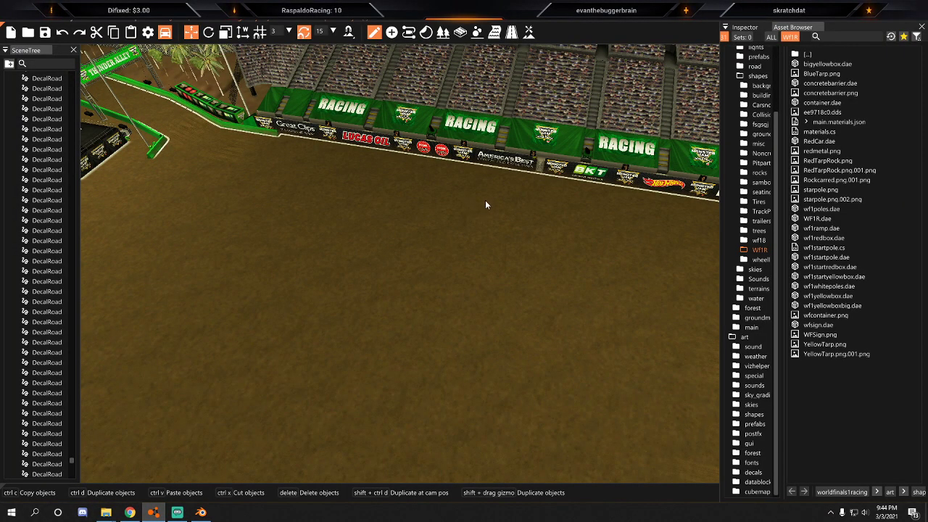
{"action": "right_click_drag", "start_coordinate": [464, 276], "coordinate": [448, 250]}
{"action": "key", "text": "w"}
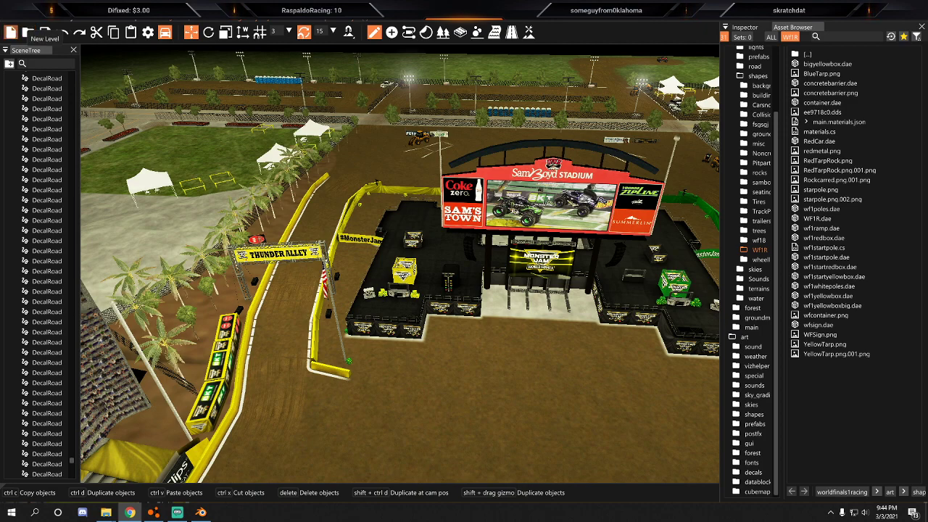
Switch to Chrome, search for "monster jam membership" and check the YouTube Channel Memberships page before returning to the results.
{"action": "key", "text": "alt+Tab"}
{"action": "left_click", "coordinate": [252, 23]}
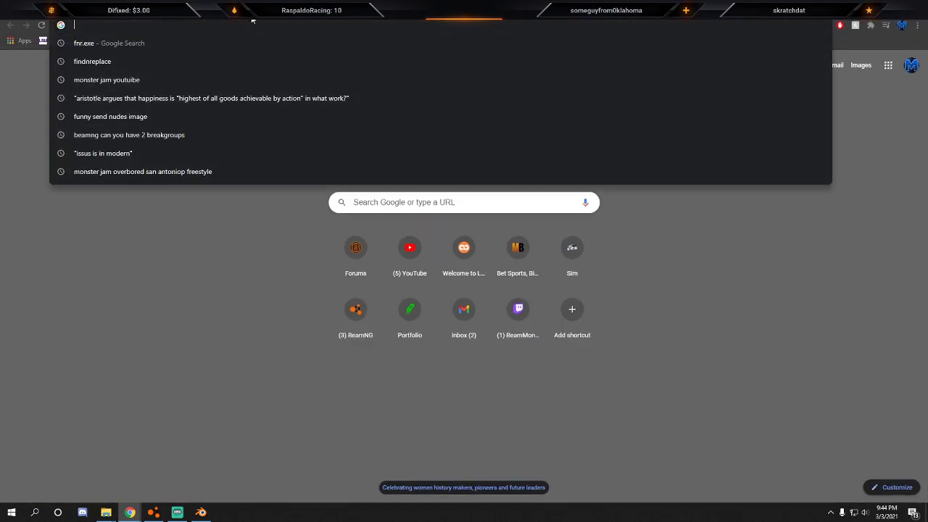
{"action": "type", "text": "monster jam "}
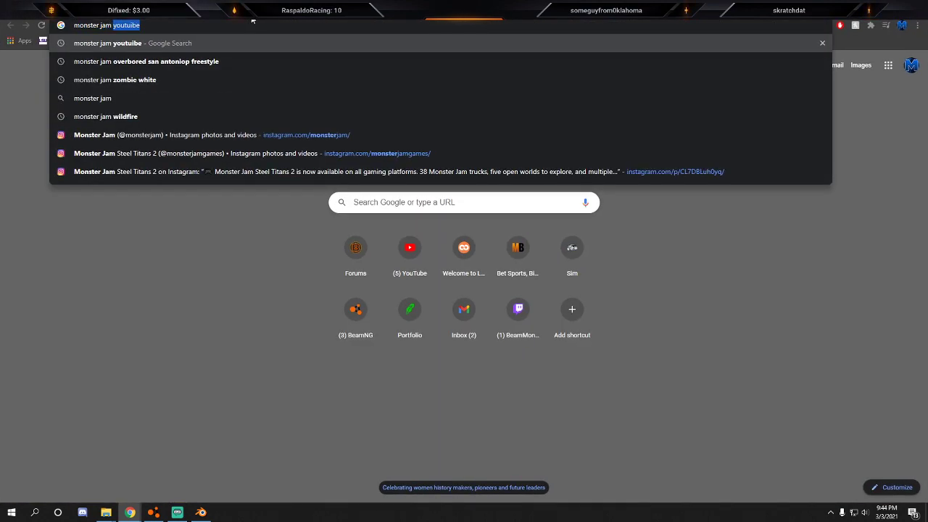
{"action": "type", "text": "membership"}
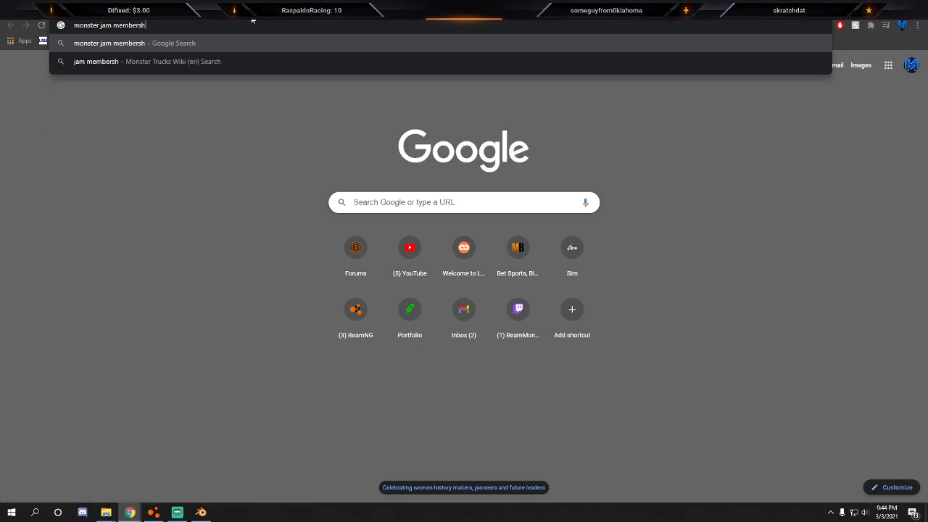
{"action": "key", "text": "Return"}
{"action": "left_click", "coordinate": [203, 150]}
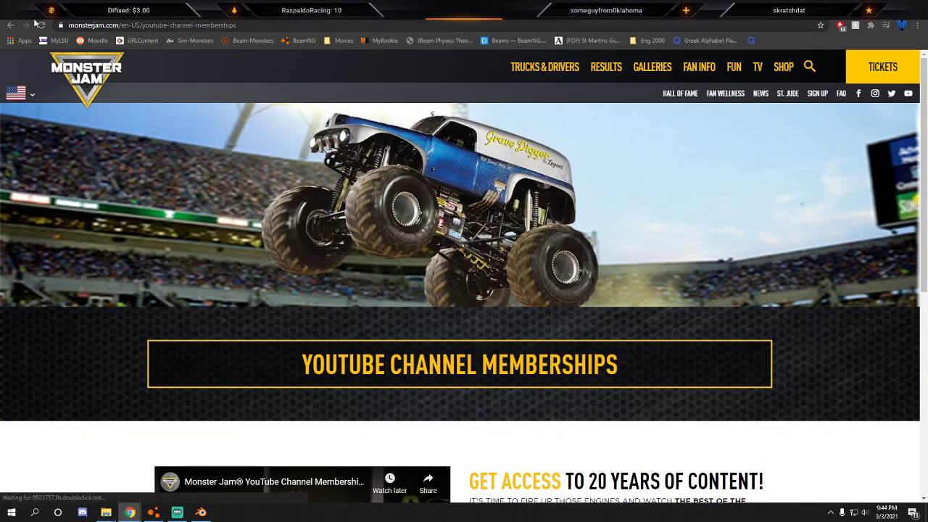
{"action": "left_click", "coordinate": [10, 24]}
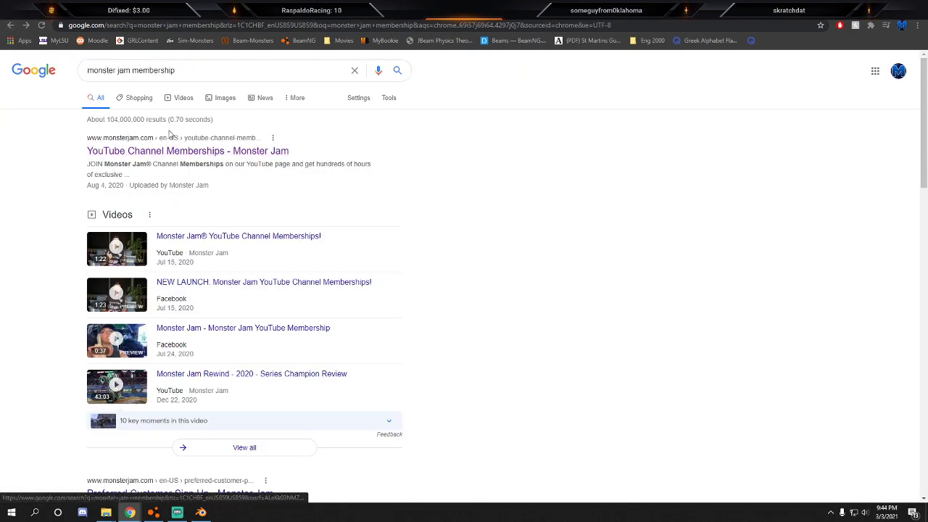
Search Google for "monster jam youtube membership" and open the official Monster Jam YouTube channel.
{"action": "left_click", "coordinate": [129, 70]}
{"action": "type", "text": "yop"}
{"action": "key", "text": "BackSpace"}
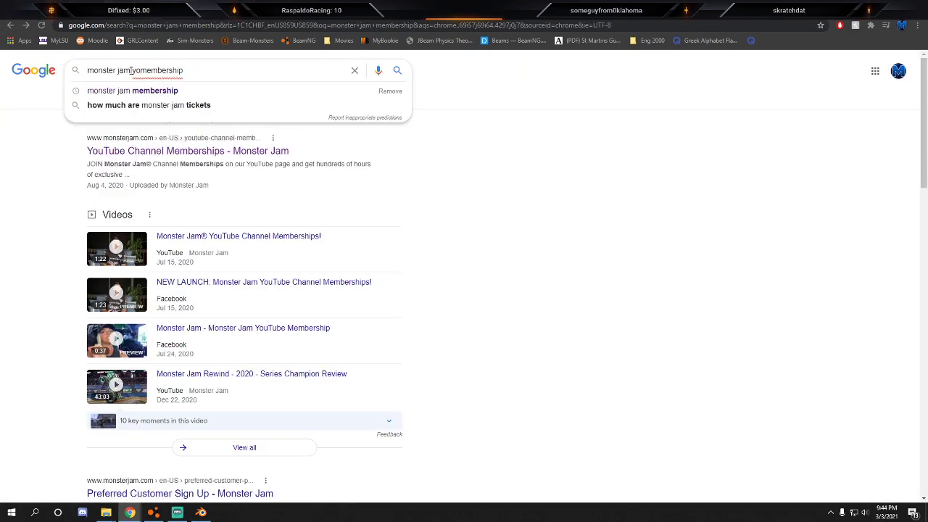
{"action": "type", "text": "utube"}
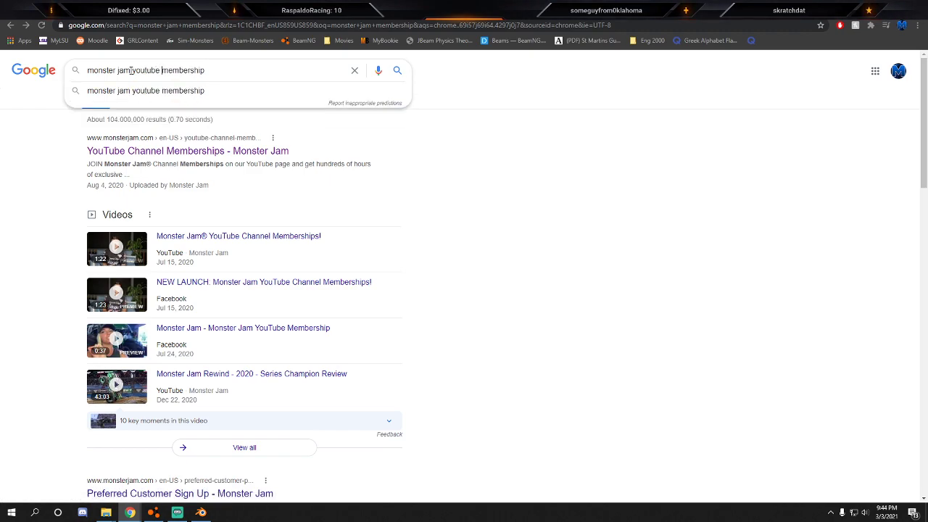
{"action": "key", "text": "Return"}
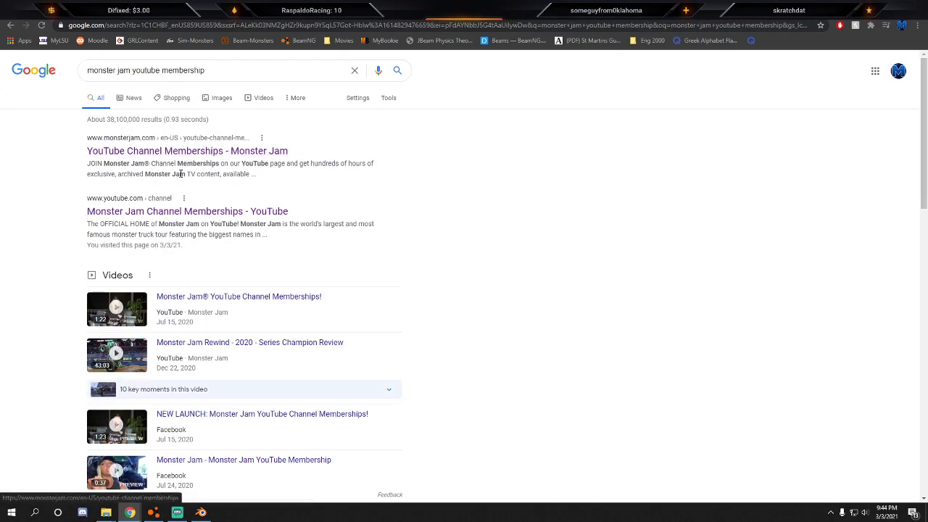
{"action": "left_click", "coordinate": [160, 211]}
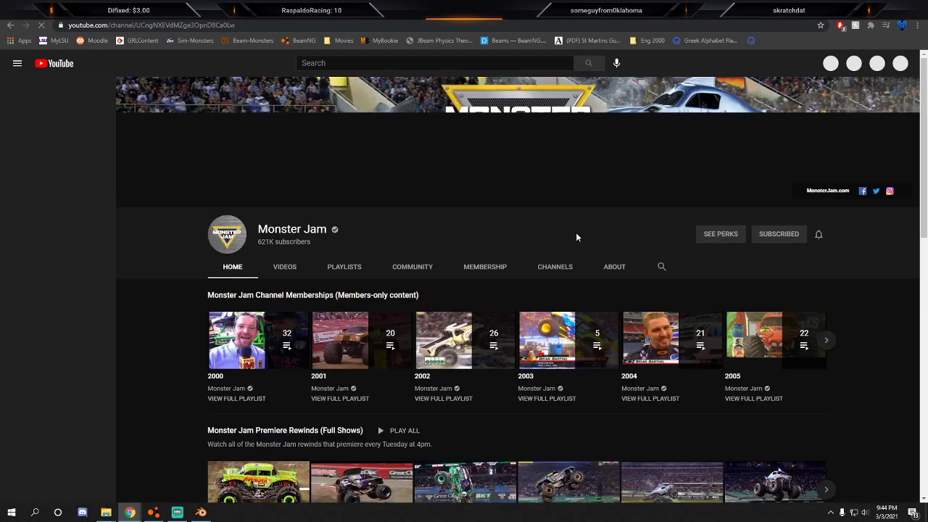
Open the channel's 2000 members playlist and play "Monster Jam World Finals - 2000 - Sam Boyd Stadium - Las Vegas, NV".
{"action": "left_click", "coordinate": [217, 378]}
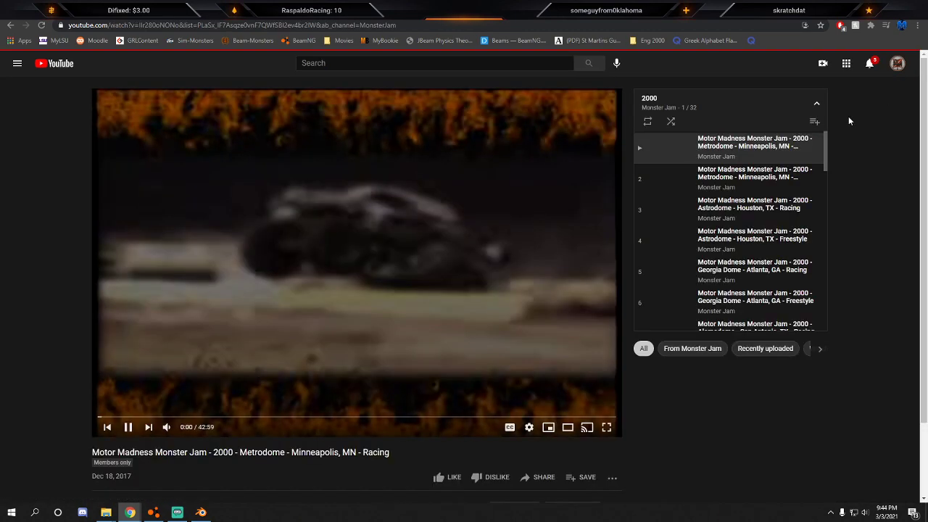
{"action": "scroll", "coordinate": [749, 245], "scroll_direction": "down", "scroll_amount": 3}
{"action": "scroll", "coordinate": [750, 245], "scroll_direction": "down", "scroll_amount": 3}
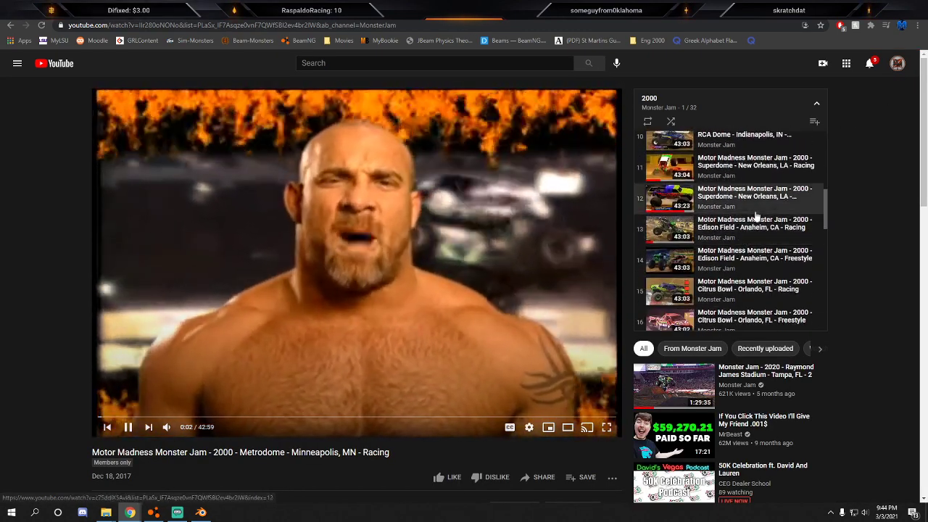
{"action": "scroll", "coordinate": [754, 237], "scroll_direction": "down", "scroll_amount": 4}
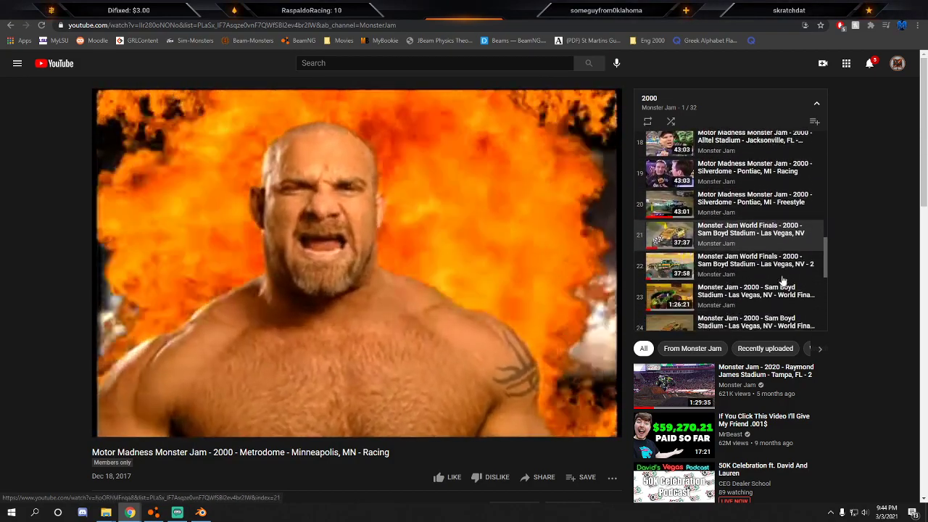
{"action": "left_click", "coordinate": [750, 232]}
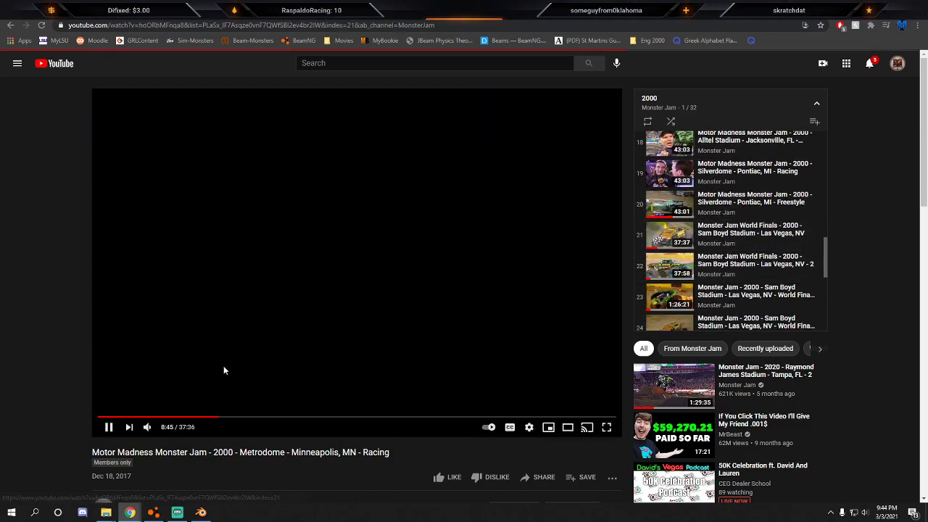
Mute the World Finals 2000 video and pause it at 9:03 on the overhead view of the stadium track.
{"action": "mouse_move", "coordinate": [167, 428]}
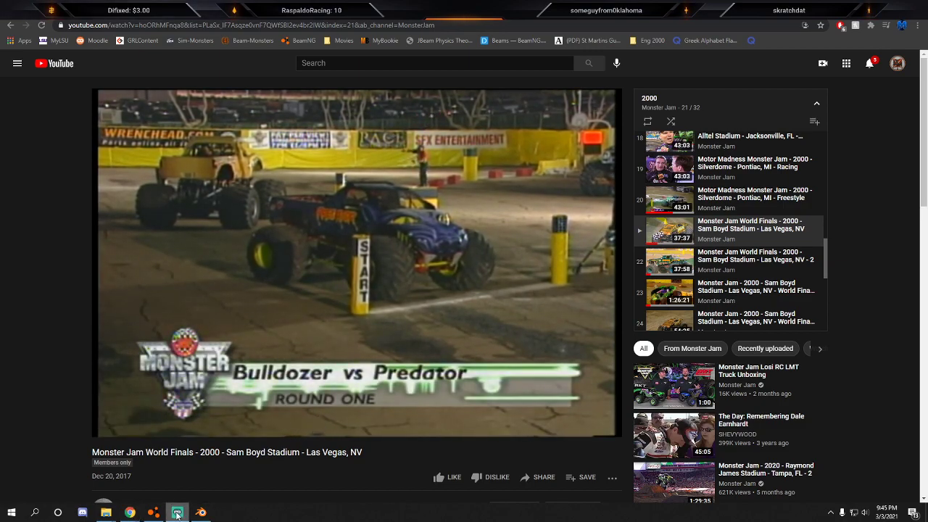
{"action": "left_click", "coordinate": [243, 293]}
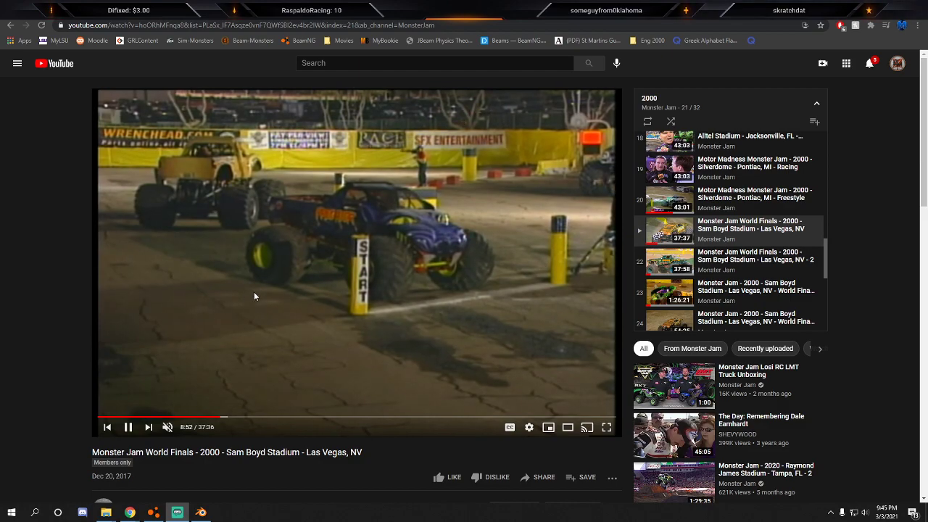
{"action": "left_click", "coordinate": [257, 276]}
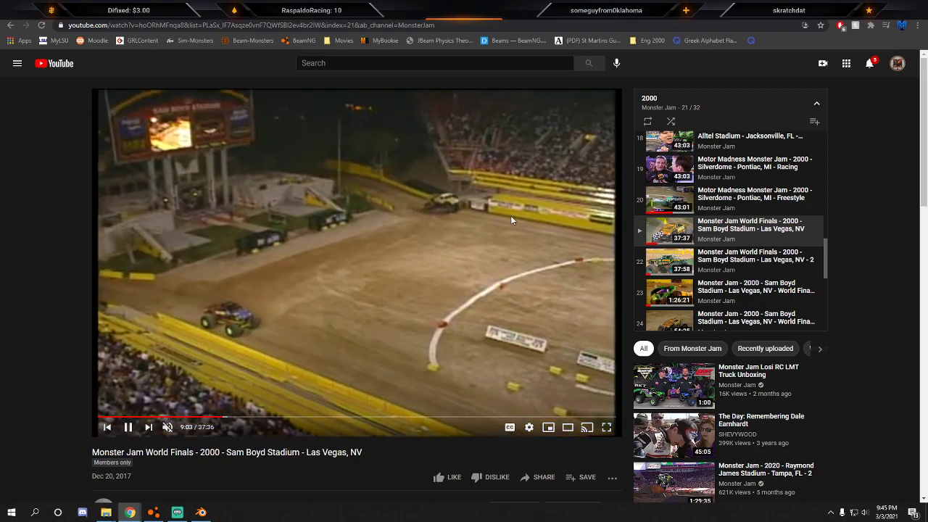
{"action": "left_click", "coordinate": [348, 172]}
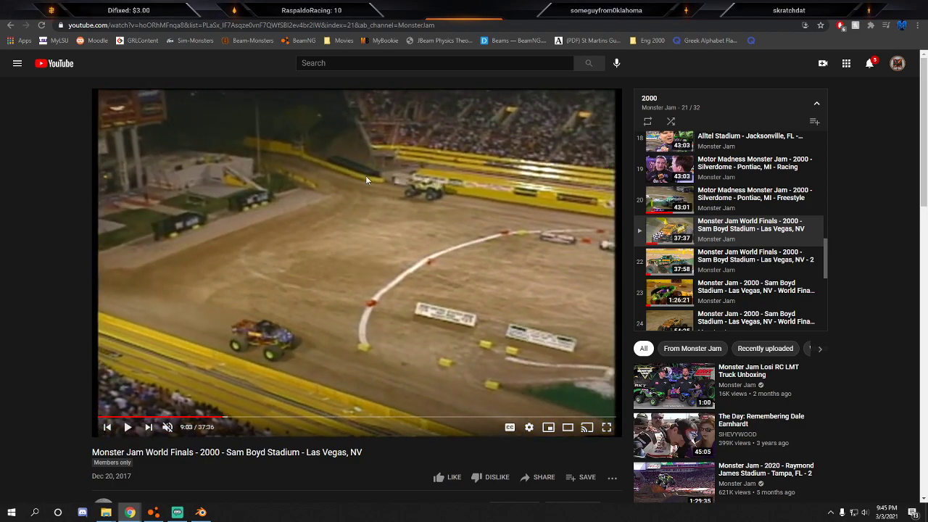
Switch to Blender and delete the row of long boxes beside the entrance lane wall near the grandstand corner.
{"action": "left_click", "coordinate": [202, 513]}
{"action": "scroll", "coordinate": [333, 285], "scroll_direction": "up", "scroll_amount": 5}
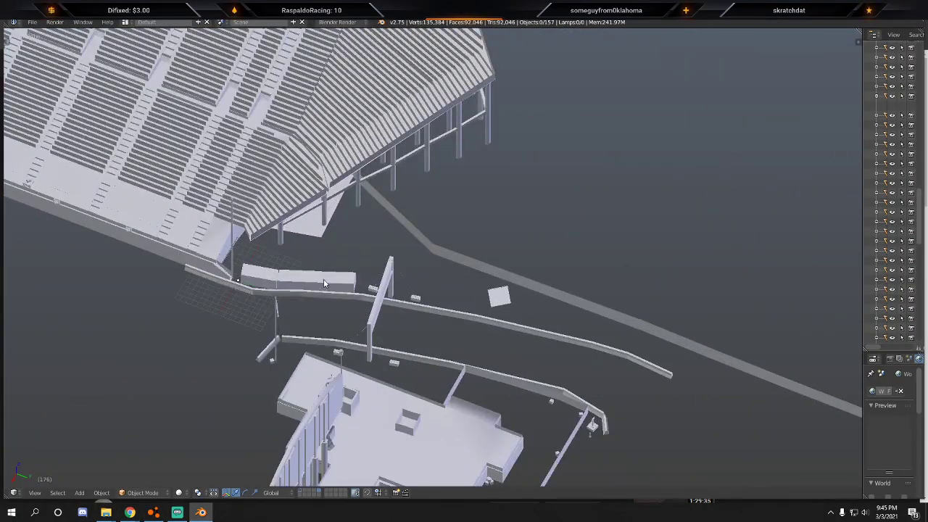
{"action": "scroll", "coordinate": [333, 286], "scroll_direction": "down", "scroll_amount": 2}
{"action": "scroll", "coordinate": [334, 286], "scroll_direction": "down", "scroll_amount": 3}
{"action": "left_click", "coordinate": [355, 271]}
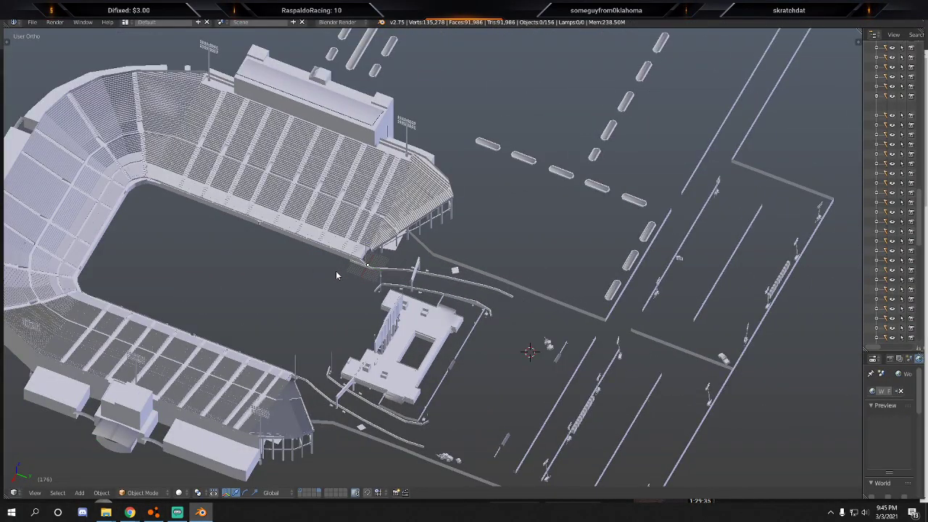
Export the stadium scene as COLLADA over samboyd.dae in the samboyd shapes folder.
{"action": "middle_click_drag", "start_coordinate": [337, 270], "coordinate": [374, 263]}
{"action": "left_click", "coordinate": [32, 22]}
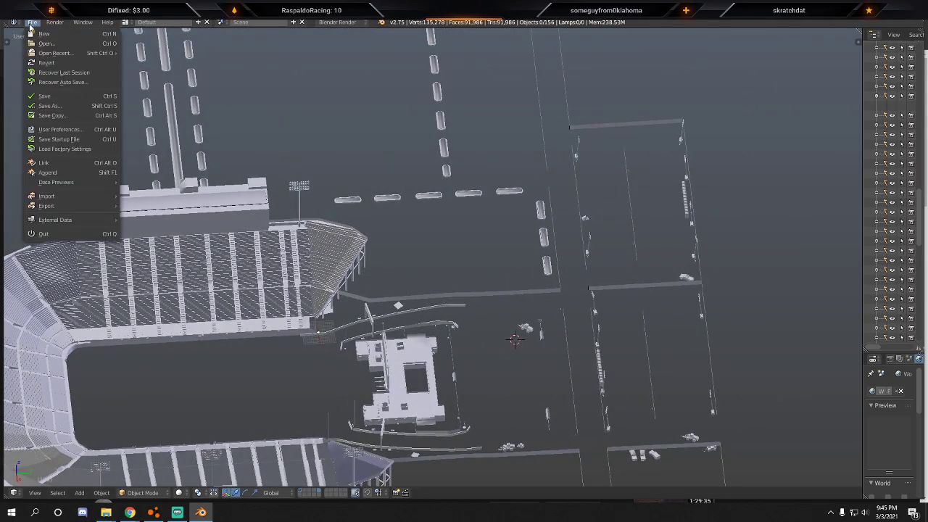
{"action": "mouse_move", "coordinate": [48, 205]}
{"action": "left_click", "coordinate": [153, 208]}
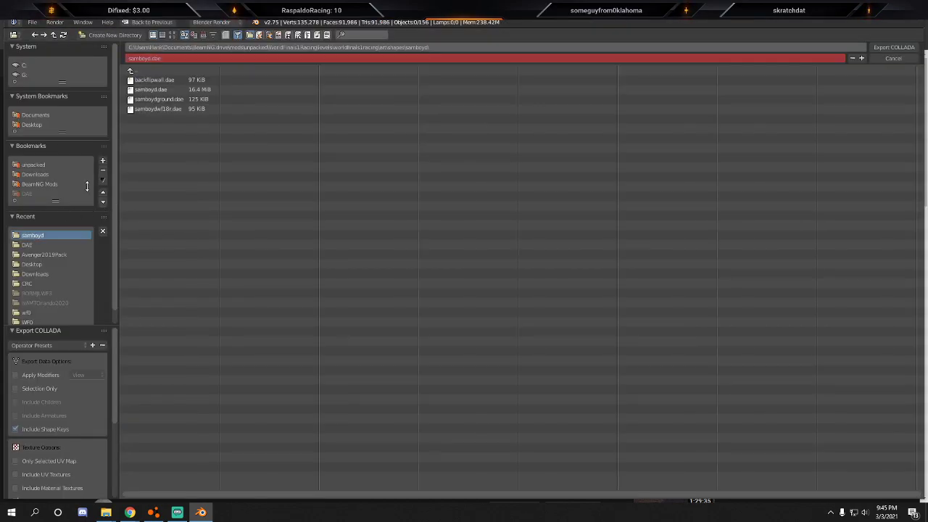
{"action": "double_click", "coordinate": [161, 93]}
Switch to BeamNG and inspect the properties of the trackside static object and the terrain from the stadium floor.
{"action": "left_click", "coordinate": [153, 512]}
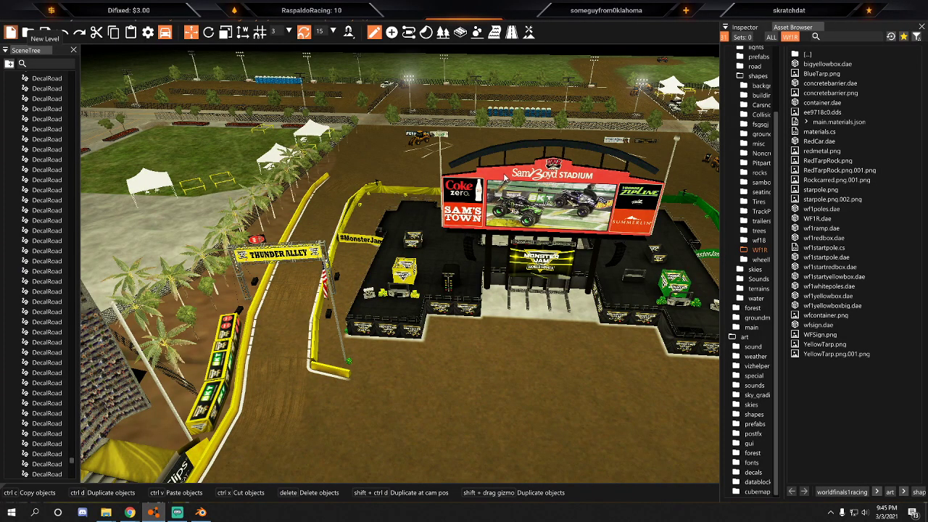
{"action": "right_click_drag", "start_coordinate": [507, 183], "coordinate": [477, 210]}
{"action": "key", "text": "w"}
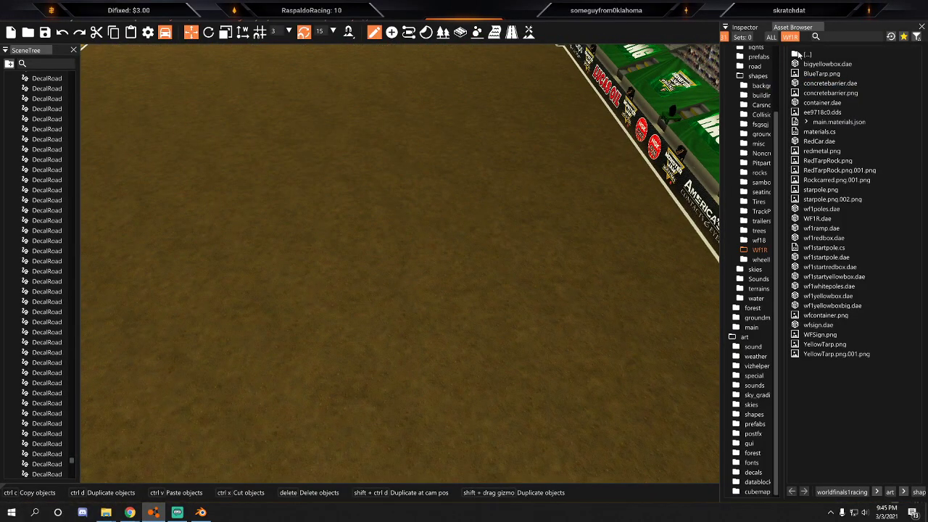
{"action": "double_click", "coordinate": [806, 55]}
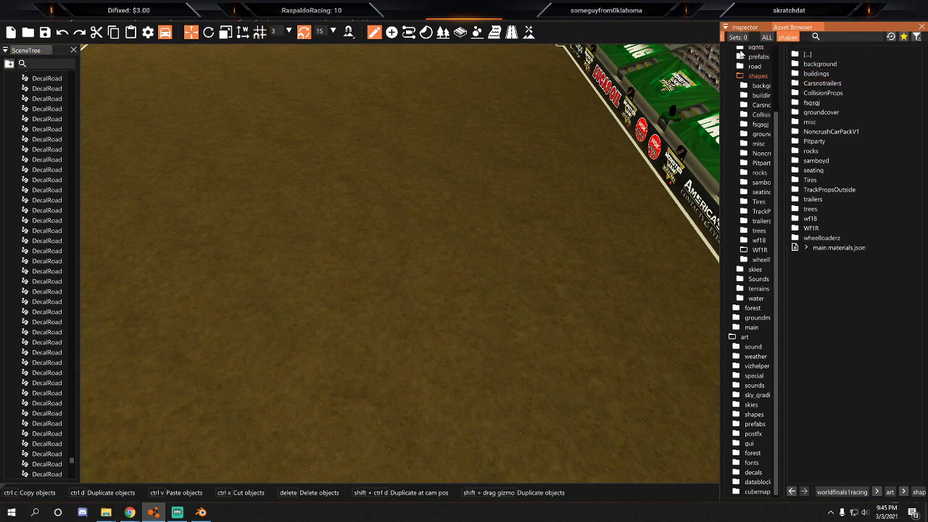
{"action": "left_click", "coordinate": [744, 28]}
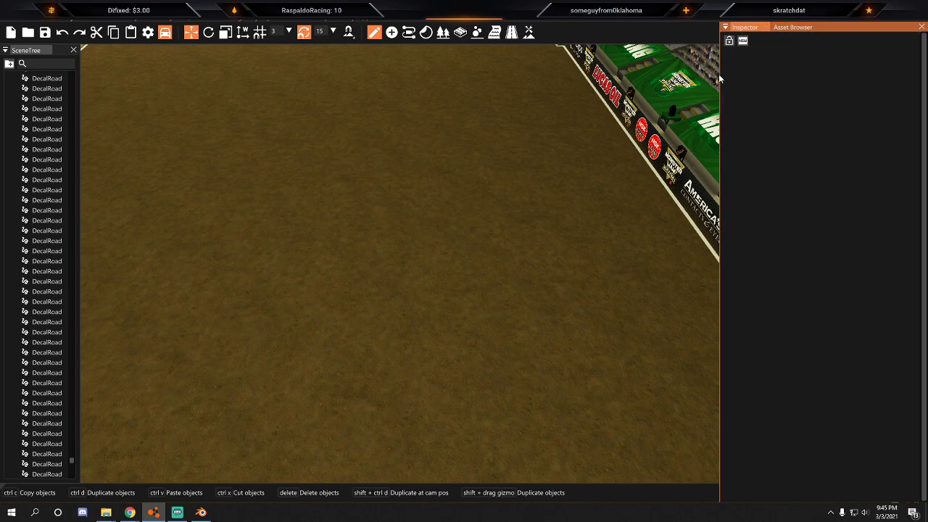
{"action": "left_click_drag", "start_coordinate": [720, 76], "coordinate": [780, 73]}
{"action": "left_click", "coordinate": [689, 114]}
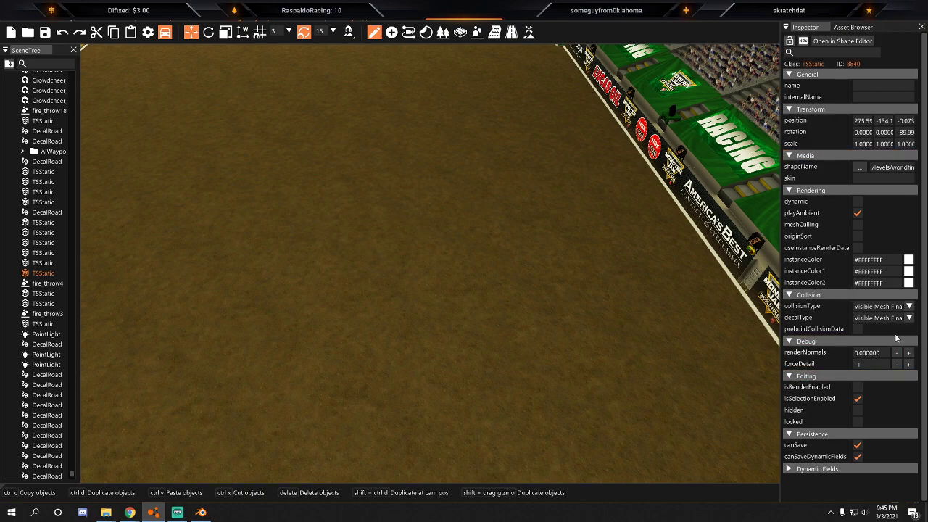
{"action": "left_click", "coordinate": [731, 299]}
Return to the Asset Browser and widen both the browser and its folder tree so the folder names are readable.
{"action": "left_click", "coordinate": [855, 27]}
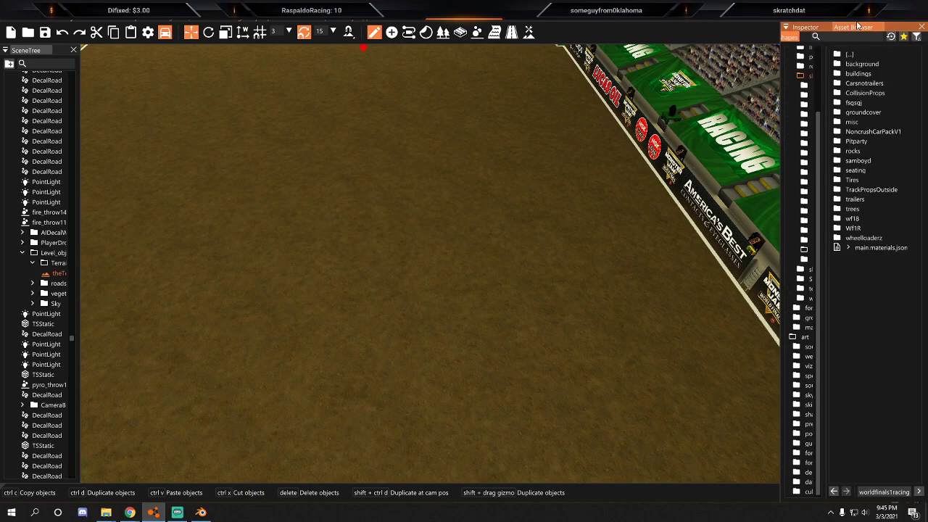
{"action": "left_click_drag", "start_coordinate": [779, 79], "coordinate": [652, 92]}
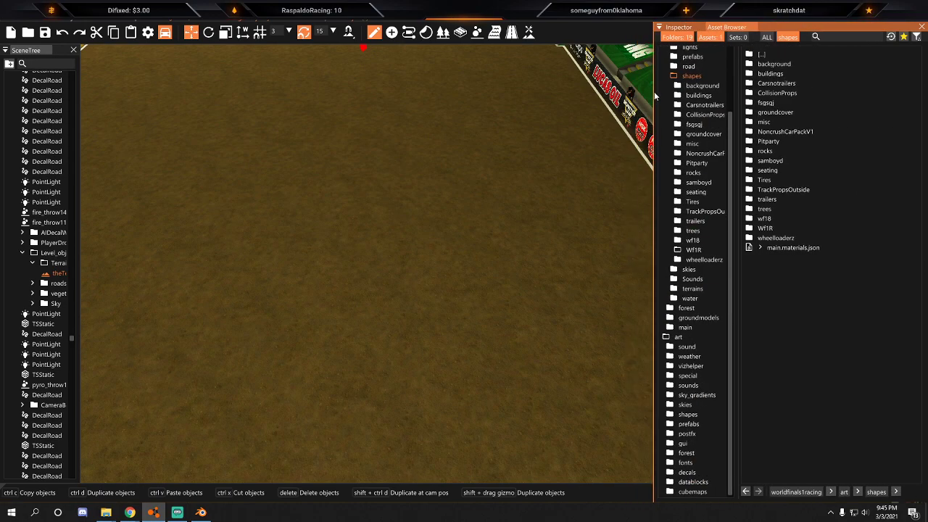
{"action": "left_click_drag", "start_coordinate": [738, 82], "coordinate": [767, 82]}
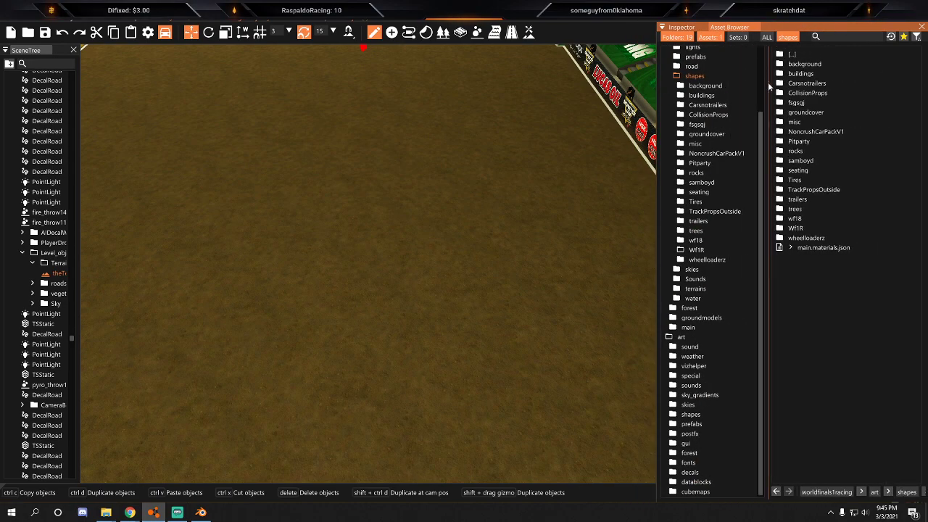
{"action": "left_click", "coordinate": [112, 21]}
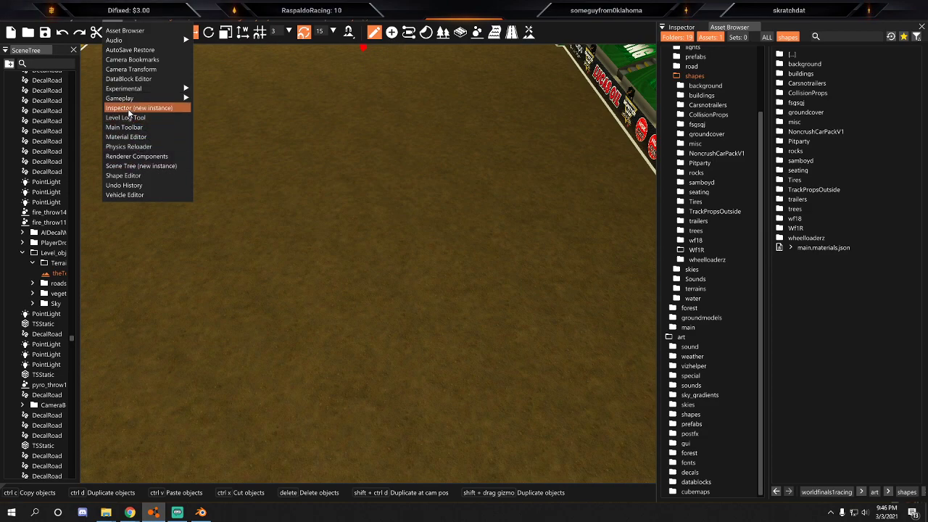
{"action": "mouse_move", "coordinate": [122, 90]}
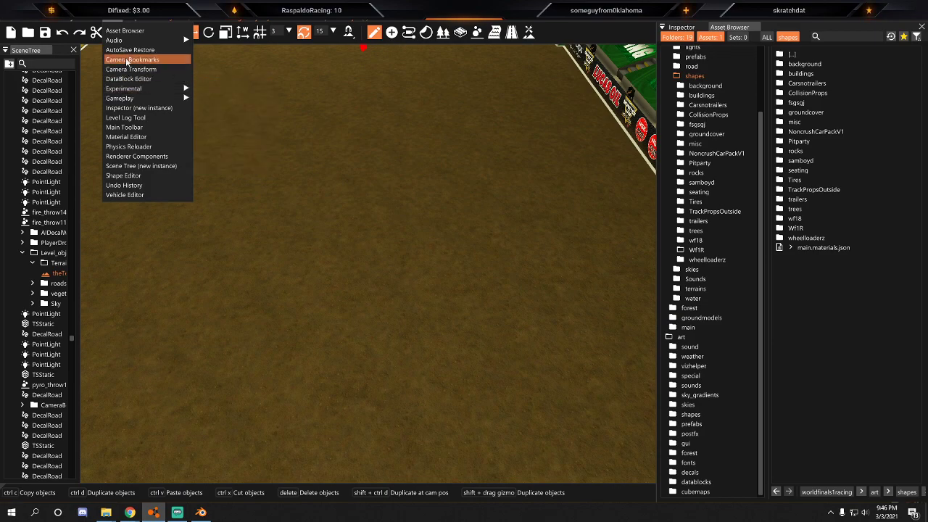
{"action": "mouse_move", "coordinate": [124, 42]}
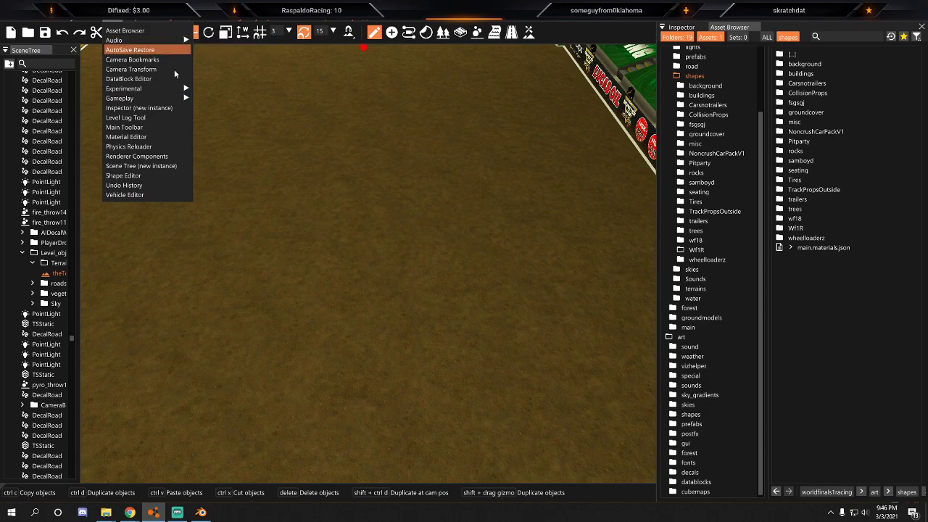
{"action": "left_click", "coordinate": [524, 165]}
Place the WF1R.dae track model from worldfinals1racing's art/shapes/WF1R folder onto the stadium floor.
{"action": "scroll", "coordinate": [699, 147], "scroll_direction": "up", "scroll_amount": 3}
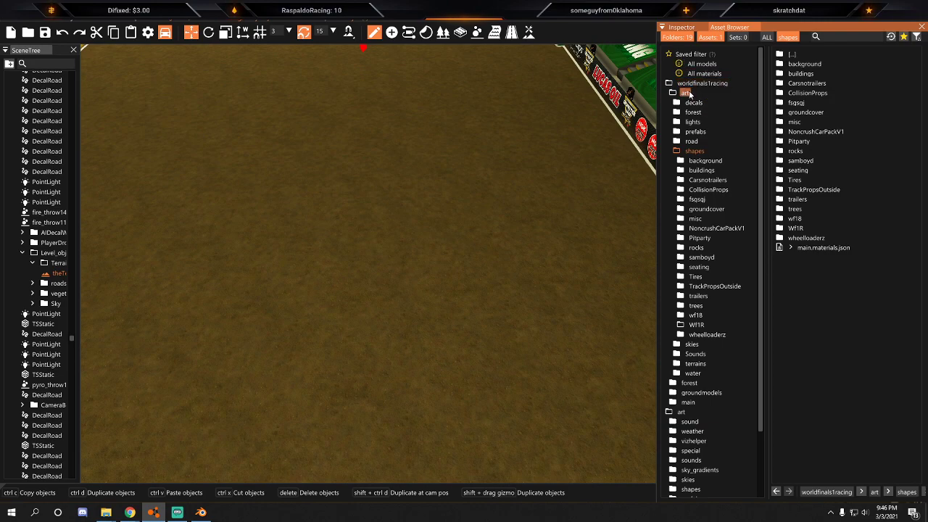
{"action": "left_click", "coordinate": [694, 325]}
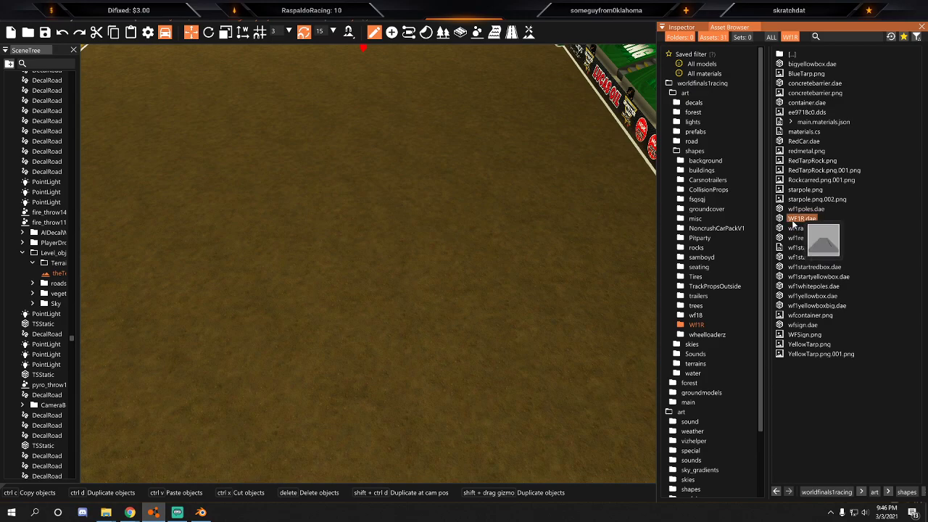
{"action": "right_click_drag", "start_coordinate": [434, 197], "coordinate": [294, 181]}
{"action": "key", "text": "s"}
{"action": "key", "text": "s"}
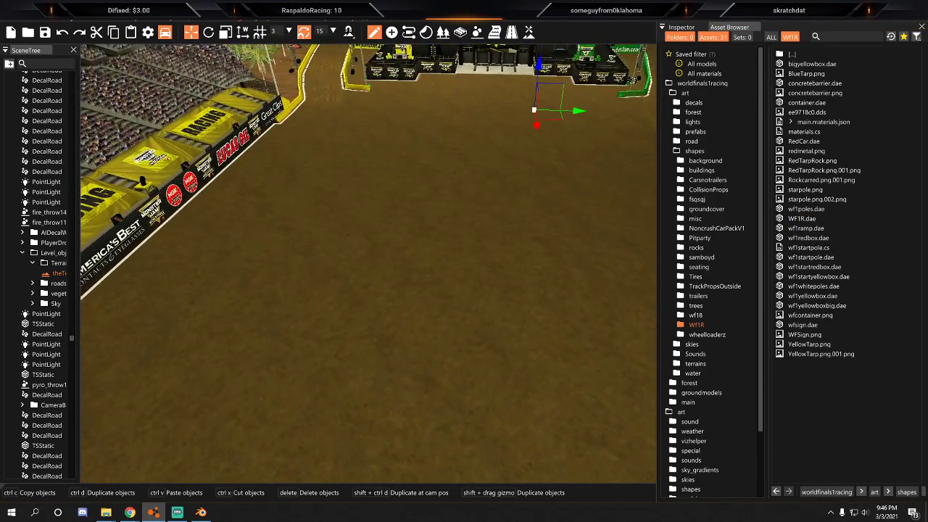
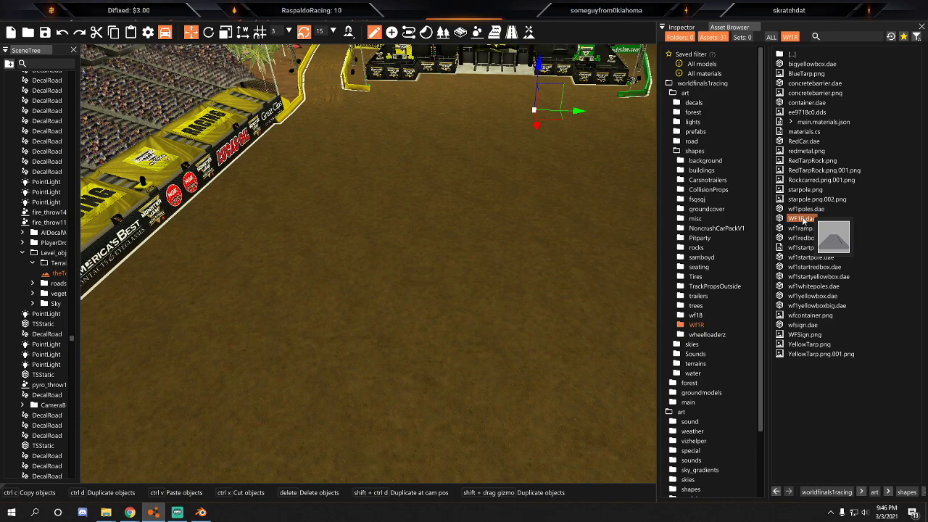
{"action": "left_click_drag", "start_coordinate": [794, 218], "coordinate": [523, 236]}
Rotate the placed WF1R track model about its vertical axis so its length runs along the stadium floor.
{"action": "right_click_drag", "start_coordinate": [522, 235], "coordinate": [558, 251]}
{"action": "key", "text": "w"}
{"action": "key", "text": "s"}
{"action": "key", "text": "d"}
{"action": "key", "text": "w"}
{"action": "key", "text": "w"}
{"action": "key", "text": "s"}
{"action": "key", "text": "w"}
{"action": "key", "text": "w"}
{"action": "key", "text": "s"}
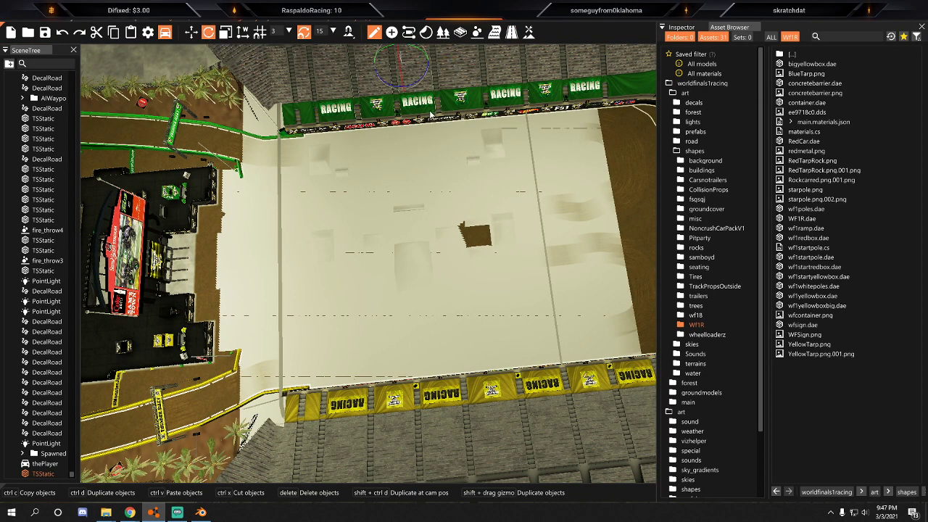
{"action": "left_click_drag", "start_coordinate": [392, 87], "coordinate": [450, 85]}
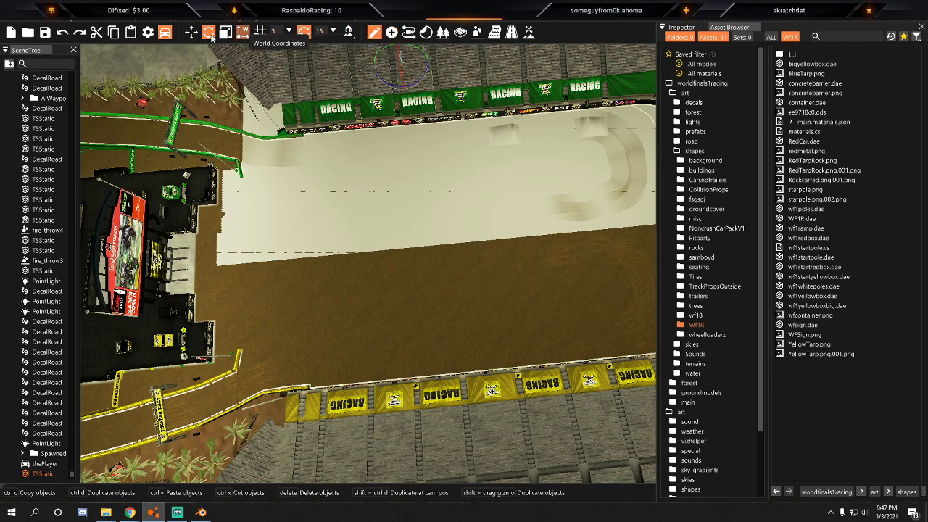
Move the WF1R track model behind the stage and centre its width on the Sam Boyd Stadium video board.
{"action": "key", "text": "s"}
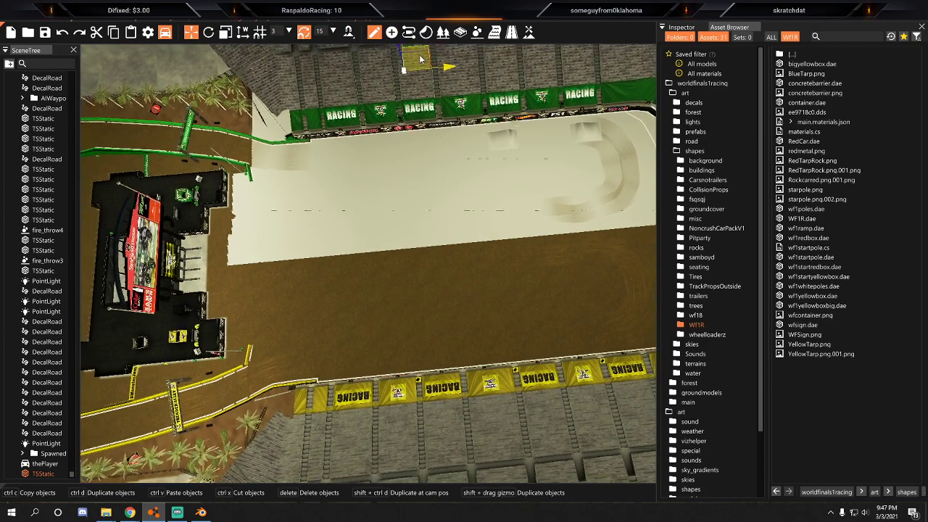
{"action": "left_click_drag", "start_coordinate": [418, 58], "coordinate": [434, 103]}
{"action": "key", "text": "ctrl+z"}
{"action": "right_click_drag", "start_coordinate": [430, 193], "coordinate": [478, 194]}
{"action": "key", "text": "s"}
{"action": "left_click_drag", "start_coordinate": [487, 205], "coordinate": [319, 45]}
{"action": "right_click_drag", "start_coordinate": [318, 45], "coordinate": [325, 86]}
{"action": "key", "text": "w"}
{"action": "key", "text": "s"}
{"action": "left_click_drag", "start_coordinate": [429, 113], "coordinate": [430, 121]}
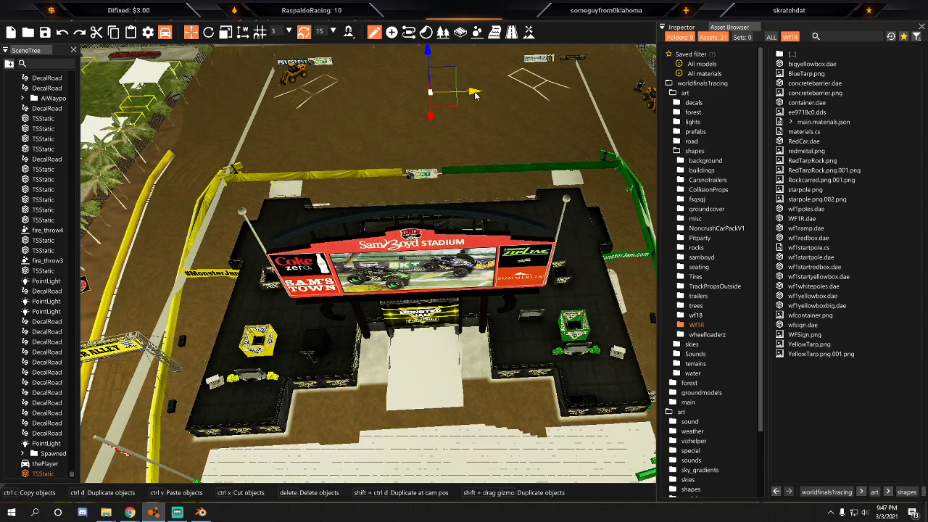
Slide the track model lengthwise away from the stage so its turns sit inside the curved end of the stadium.
{"action": "right_click_drag", "start_coordinate": [477, 122], "coordinate": [589, 245]}
{"action": "key", "text": "s"}
{"action": "left_click_drag", "start_coordinate": [559, 235], "coordinate": [337, 219]}
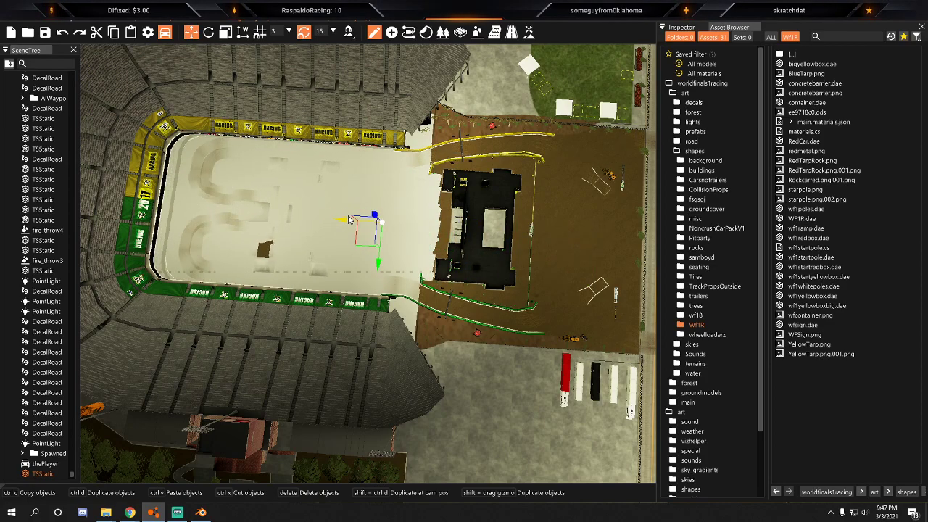
Inspect how the track model's surface meets the terrain across the stadium floor from several angles.
{"action": "right_click_drag", "start_coordinate": [348, 219], "coordinate": [509, 299]}
{"action": "key", "text": "w"}
{"action": "key", "text": "s"}
{"action": "key", "text": "a"}
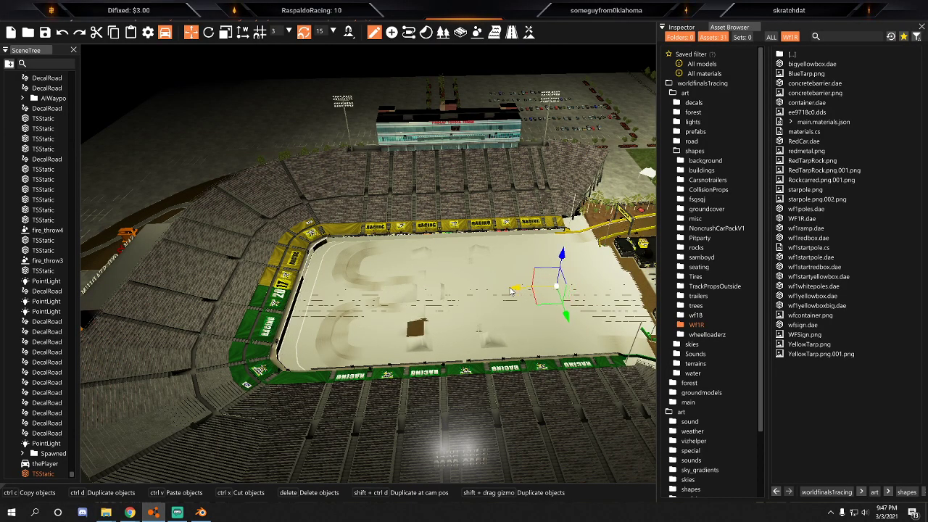
{"action": "key", "text": "w"}
{"action": "right_click_drag", "start_coordinate": [466, 293], "coordinate": [422, 305]}
{"action": "key", "text": "w"}
{"action": "key", "text": "w"}
{"action": "key", "text": "s"}
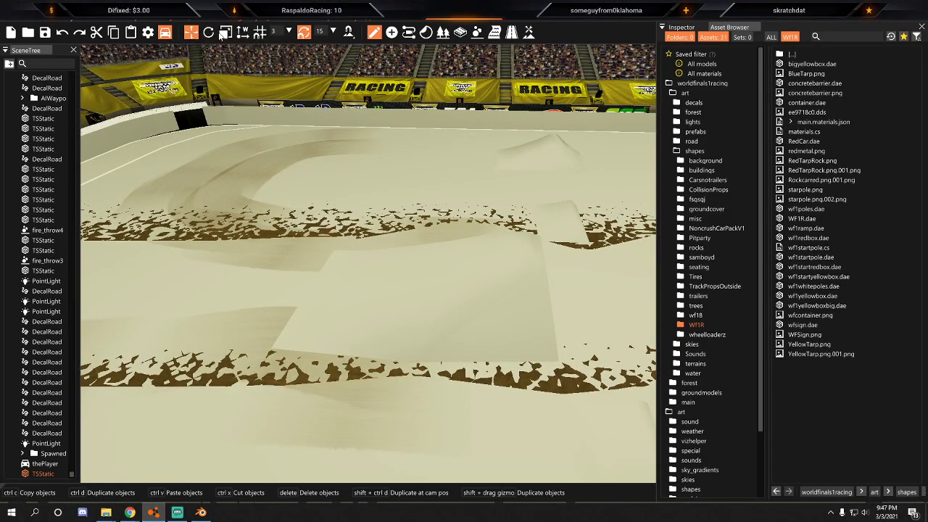
{"action": "key", "text": "s"}
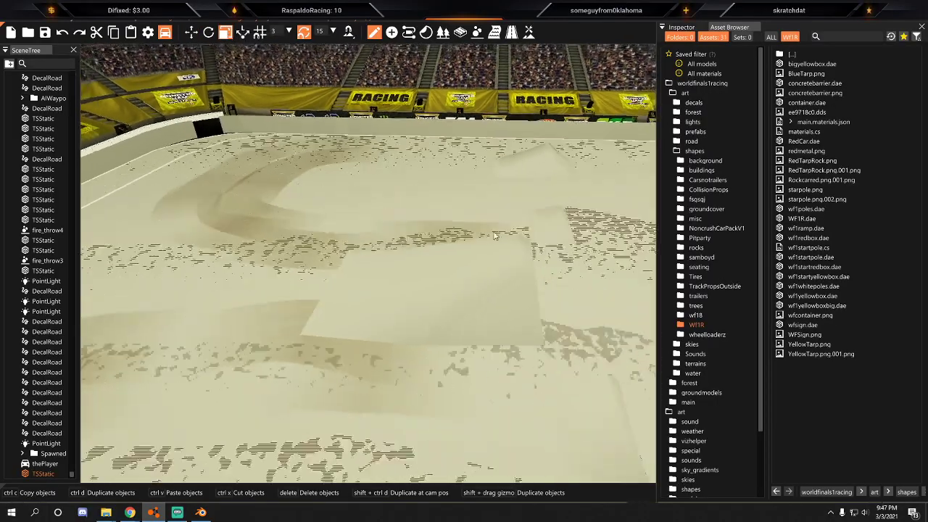
{"action": "right_click_drag", "start_coordinate": [370, 261], "coordinate": [453, 281]}
{"action": "key", "text": "d"}
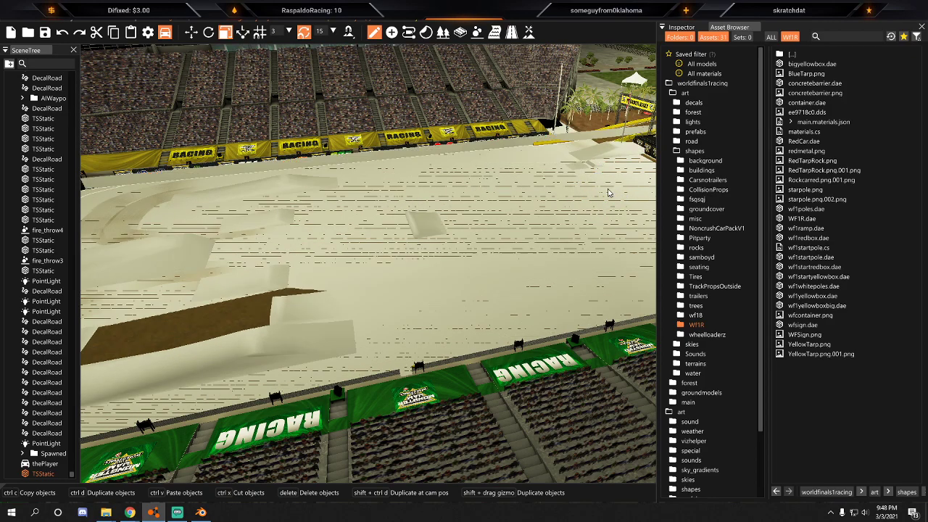
Try to adjust the height scale of the object selected beneath the track, and undo the changes.
{"action": "left_click", "coordinate": [385, 232]}
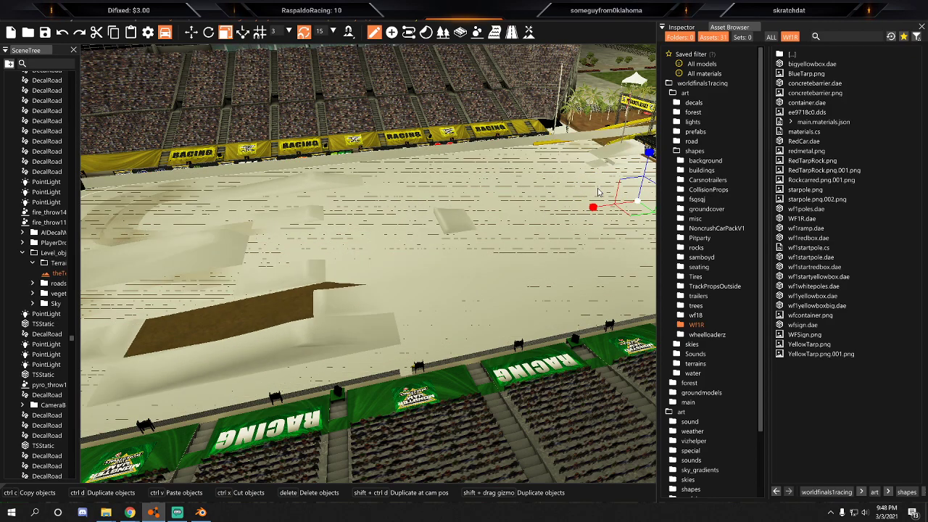
{"action": "left_click_drag", "start_coordinate": [645, 161], "coordinate": [605, 182]}
{"action": "right_click_drag", "start_coordinate": [605, 181], "coordinate": [430, 213]}
{"action": "key", "text": "w"}
{"action": "key", "text": "w"}
{"action": "key", "text": "s"}
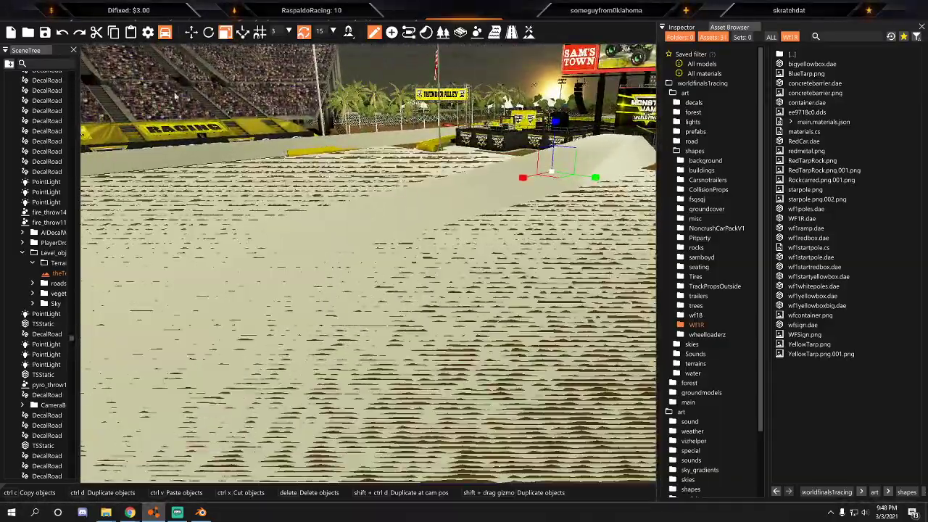
{"action": "key", "text": "s"}
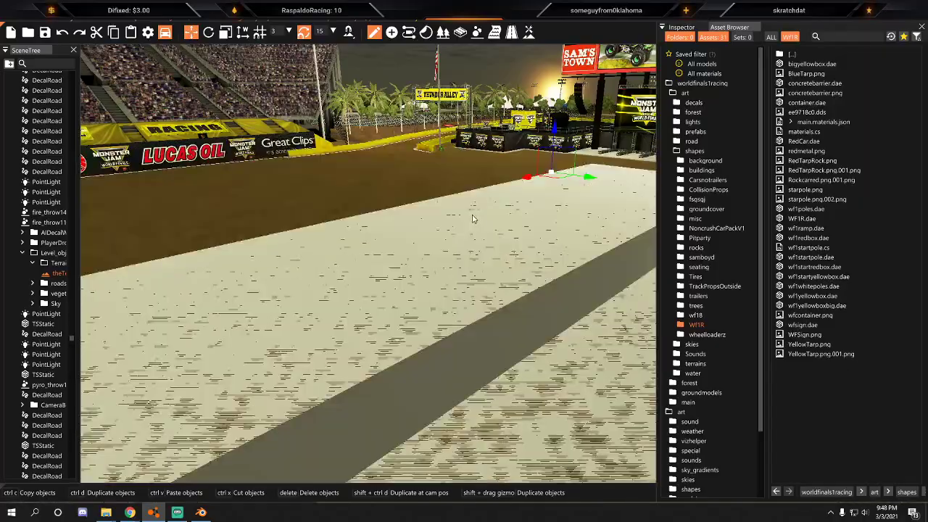
Select the track model through the last TSStatic entry in the scene tree and centre the view on it.
{"action": "right_click_drag", "start_coordinate": [431, 228], "coordinate": [252, 60]}
{"action": "key", "text": "s"}
{"action": "key", "text": "w"}
{"action": "key", "text": "w"}
{"action": "key", "text": "s"}
{"action": "key", "text": "s"}
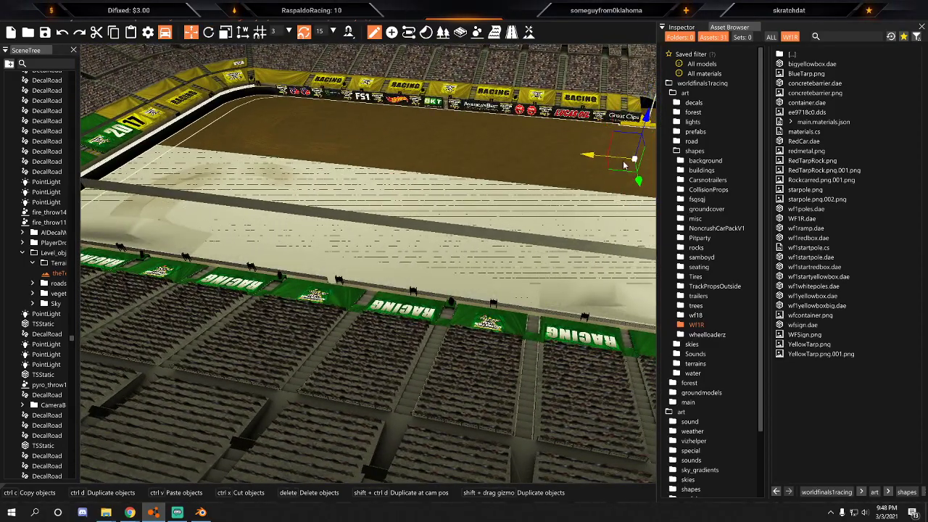
{"action": "right_click_drag", "start_coordinate": [449, 259], "coordinate": [379, 232]}
{"action": "key", "text": "w"}
{"action": "key", "text": "s"}
{"action": "scroll", "coordinate": [46, 422], "scroll_direction": "down", "scroll_amount": 3}
{"action": "scroll", "coordinate": [47, 423], "scroll_direction": "down", "scroll_amount": 10}
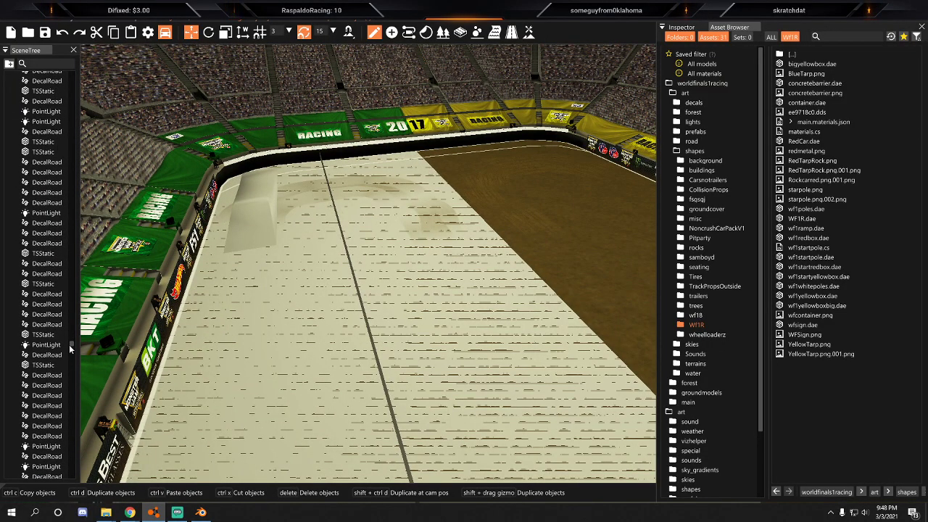
{"action": "left_click_drag", "start_coordinate": [70, 349], "coordinate": [65, 479]}
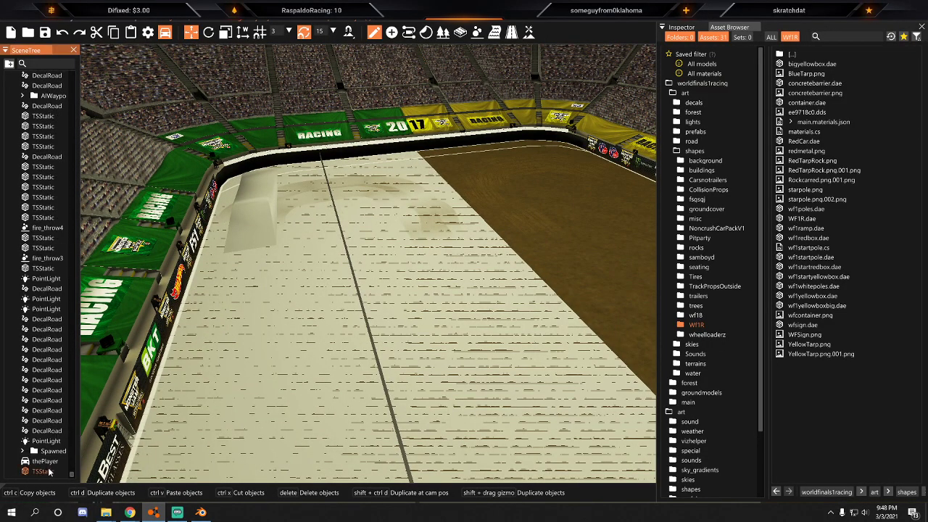
{"action": "double_click", "coordinate": [44, 471]}
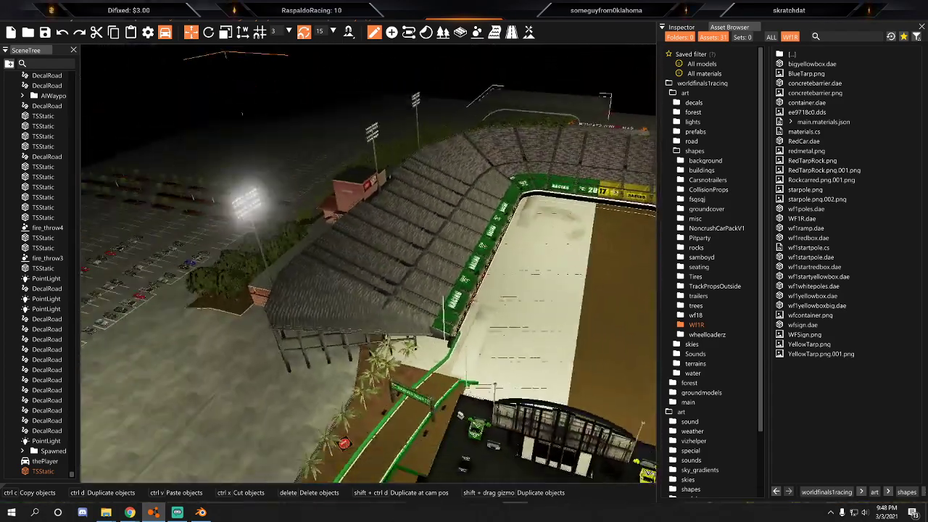
{"action": "right_click_drag", "start_coordinate": [464, 174], "coordinate": [523, 188]}
{"action": "key", "text": "d"}
{"action": "right_click_drag", "start_coordinate": [443, 96], "coordinate": [203, 116]}
{"action": "left_click", "coordinate": [37, 472]}
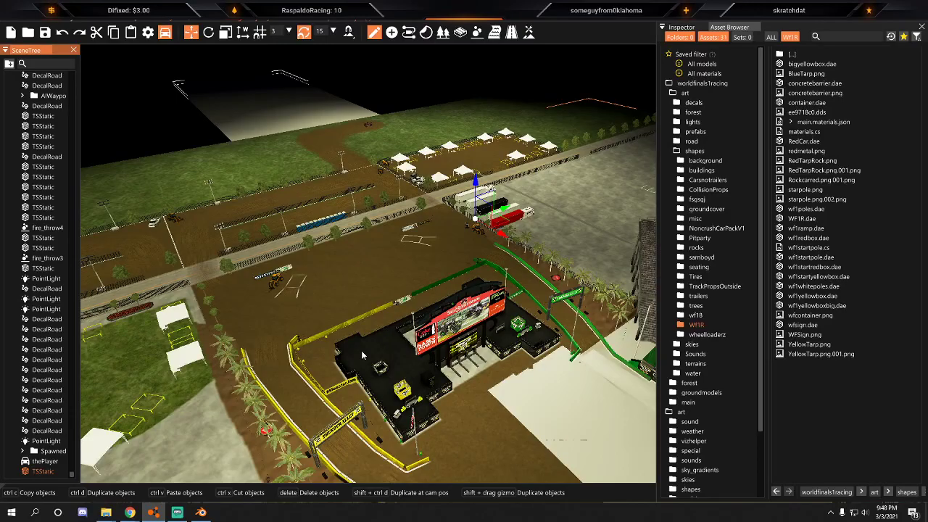
Try to reposition the track model from beyond the stage and adjust its scale.
{"action": "key", "text": "s"}
{"action": "left_click_drag", "start_coordinate": [487, 226], "coordinate": [389, 204], "text": "shift"}
{"action": "key", "text": "s"}
{"action": "right_click_drag", "start_coordinate": [390, 204], "coordinate": [266, 99]}
{"action": "key", "text": "w"}
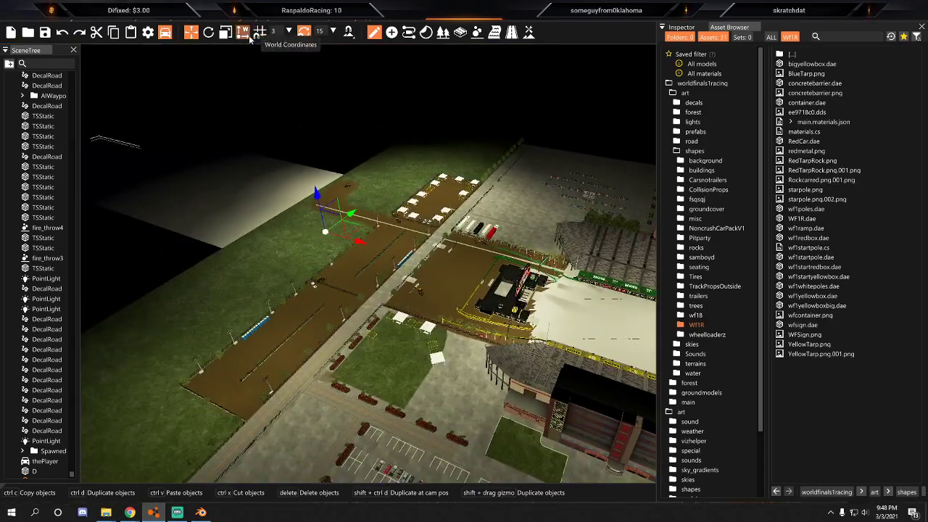
{"action": "left_click", "coordinate": [224, 33]}
{"action": "left_click_drag", "start_coordinate": [290, 224], "coordinate": [367, 248]}
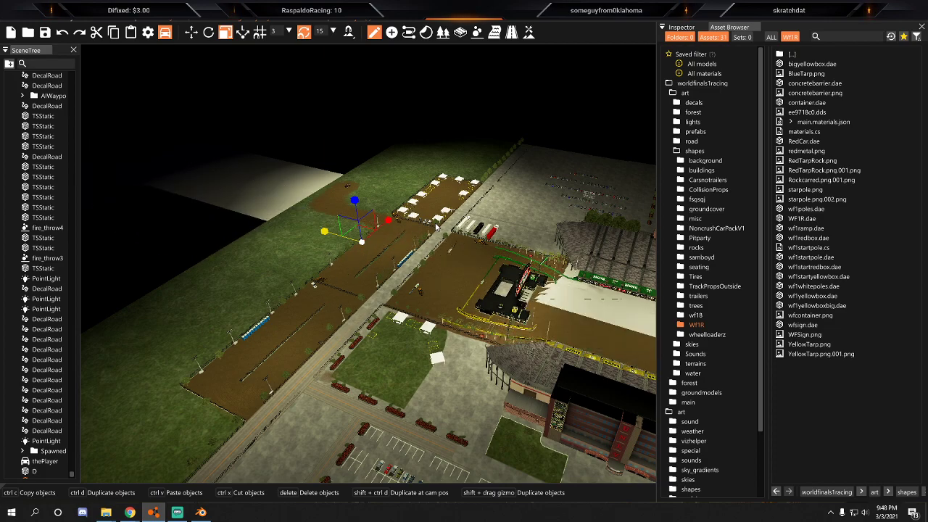
Delete the placed track model and undo the deletion.
{"action": "right_click_drag", "start_coordinate": [406, 214], "coordinate": [470, 197]}
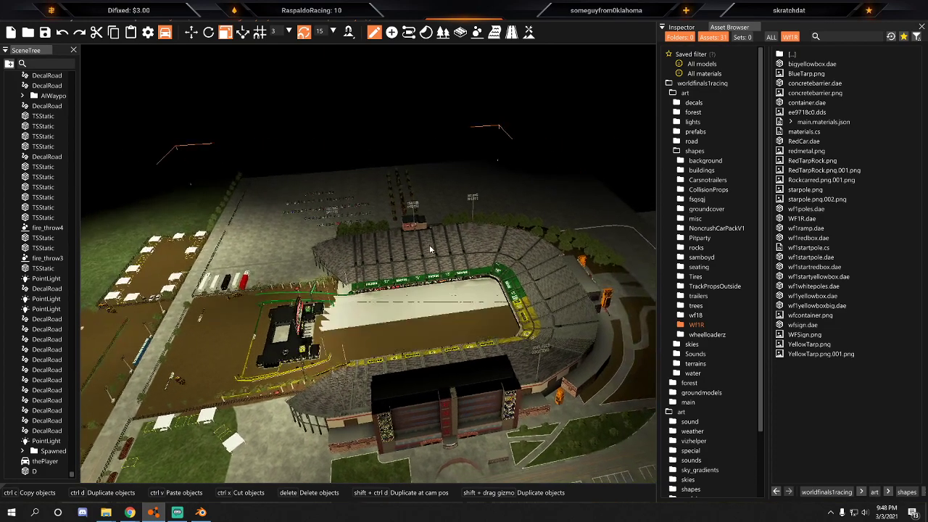
{"action": "key", "text": "w"}
{"action": "right_click_drag", "start_coordinate": [454, 322], "coordinate": [508, 333]}
{"action": "key", "text": "s"}
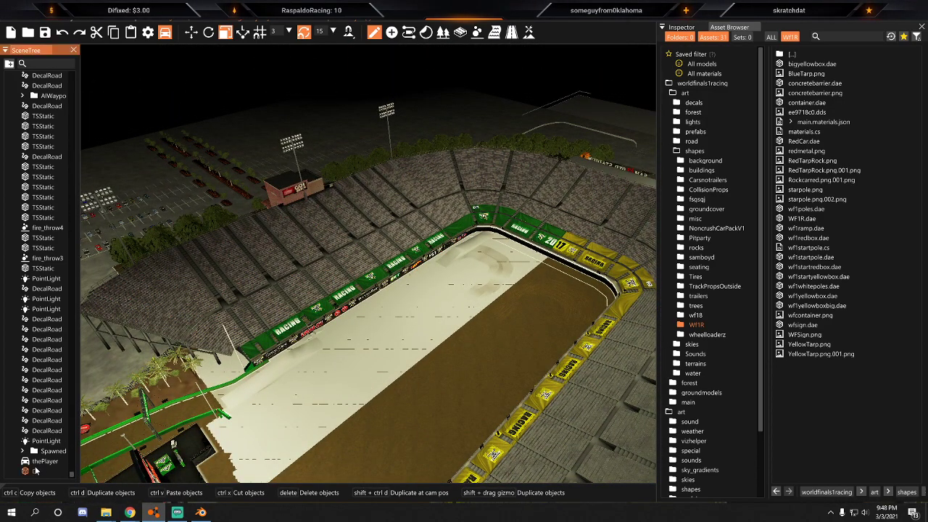
{"action": "key", "text": "Delete"}
{"action": "key", "text": "ctrl+z"}
Try to move the selected track object along the stadium floor, and undo the move.
{"action": "right_click_drag", "start_coordinate": [365, 319], "coordinate": [358, 292]}
{"action": "key", "text": "w"}
{"action": "key", "text": "s"}
{"action": "left_click", "coordinate": [365, 318]}
{"action": "key", "text": "w"}
{"action": "left_click_drag", "start_coordinate": [428, 172], "coordinate": [474, 190]}
{"action": "key", "text": "ctrl+z"}
Select the misaligned WF1R track model and delete it from the stadium floor.
{"action": "left_click", "coordinate": [561, 234]}
{"action": "right_click_drag", "start_coordinate": [560, 230], "coordinate": [540, 316]}
{"action": "key", "text": "s"}
{"action": "key", "text": "w"}
{"action": "key", "text": "s"}
{"action": "left_click", "coordinate": [366, 253]}
{"action": "right_click_drag", "start_coordinate": [366, 253], "coordinate": [443, 242]}
{"action": "key", "text": "w"}
{"action": "left_click", "coordinate": [446, 250]}
{"action": "key", "text": "s"}
{"action": "key", "text": "w"}
{"action": "key", "text": "s"}
{"action": "key", "text": "Delete"}
Place WF1R.dae on the stadium again and try scaling it to cover the terrain.
{"action": "key", "text": "w"}
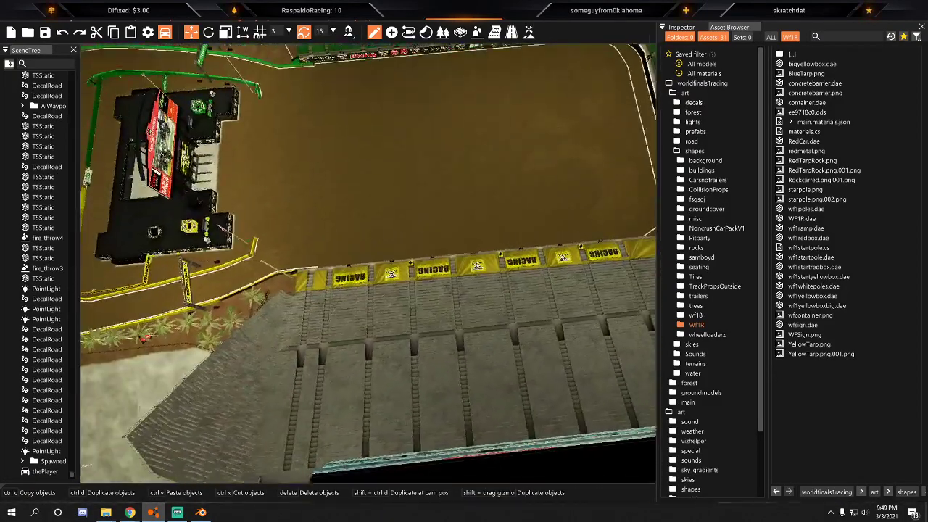
{"action": "right_click_drag", "start_coordinate": [362, 319], "coordinate": [413, 366]}
{"action": "left_click_drag", "start_coordinate": [801, 220], "coordinate": [304, 115]}
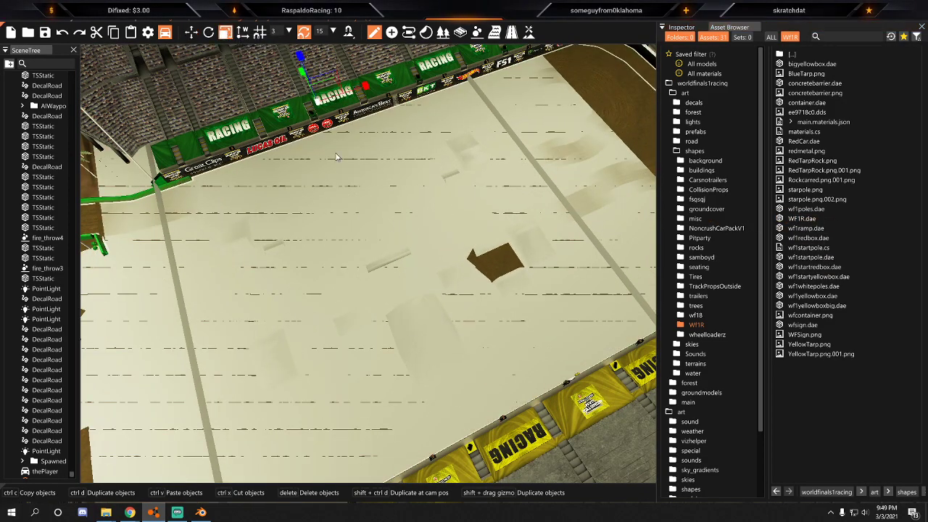
{"action": "key", "text": "s"}
{"action": "left_click_drag", "start_coordinate": [372, 95], "coordinate": [372, 99]}
{"action": "left_click_drag", "start_coordinate": [311, 78], "coordinate": [311, 85]}
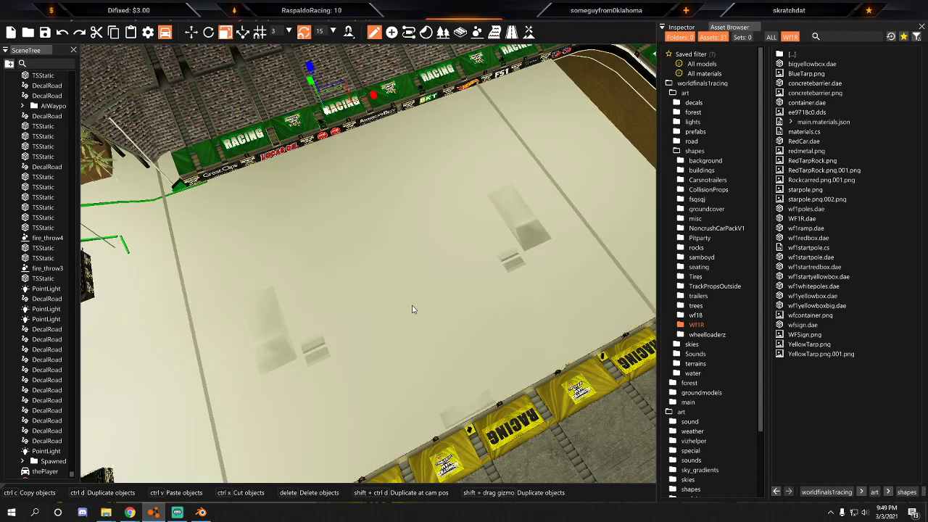
Replace the scaled track model with a fresh copy of WF1R.dae on the stadium floor.
{"action": "key", "text": "Delete"}
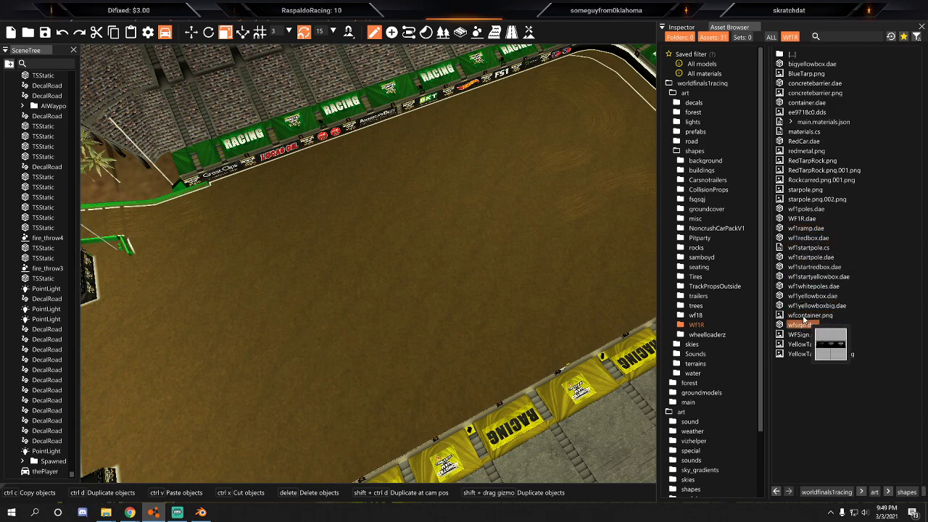
{"action": "left_click_drag", "start_coordinate": [809, 219], "coordinate": [478, 247]}
Rotate the new track model about its vertical axis until its length runs from the stage to the curved end.
{"action": "right_click_drag", "start_coordinate": [478, 247], "coordinate": [406, 231]}
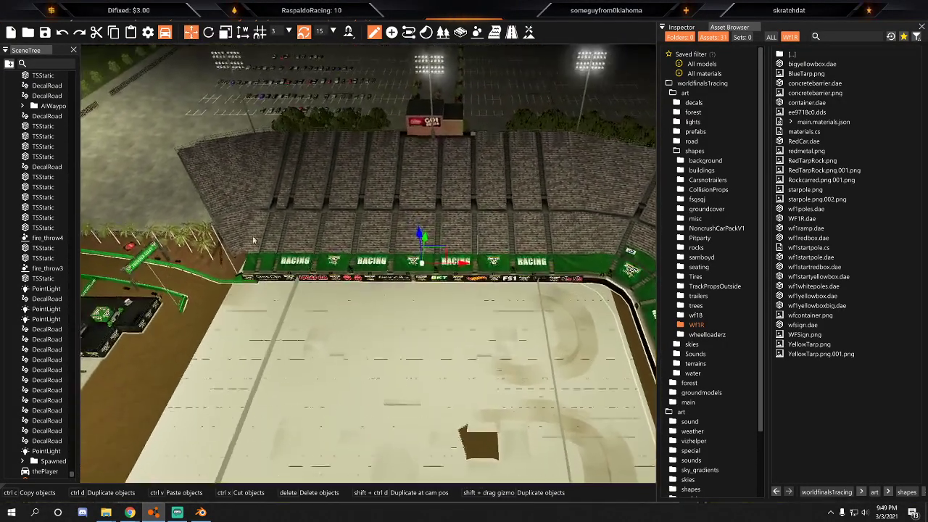
{"action": "left_click", "coordinate": [208, 32]}
{"action": "right_click_drag", "start_coordinate": [508, 290], "coordinate": [363, 315]}
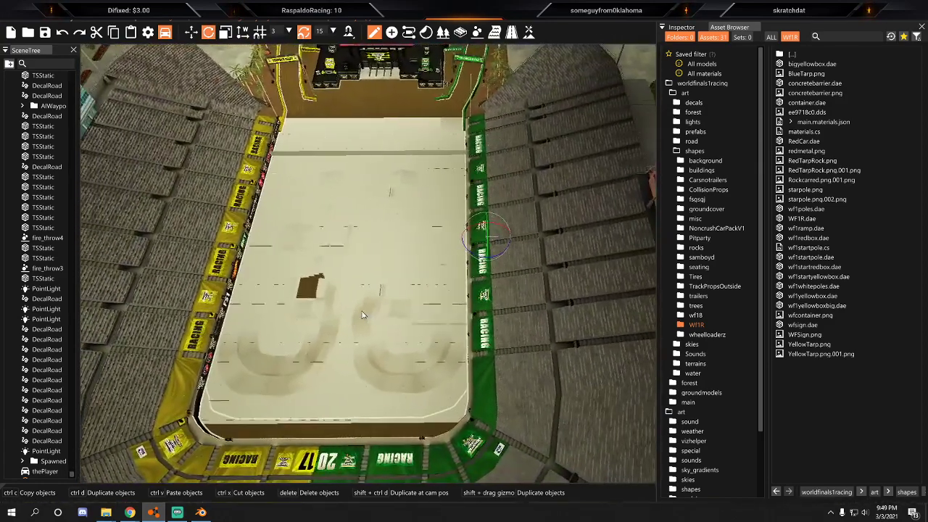
{"action": "left_click_drag", "start_coordinate": [467, 247], "coordinate": [632, 249]}
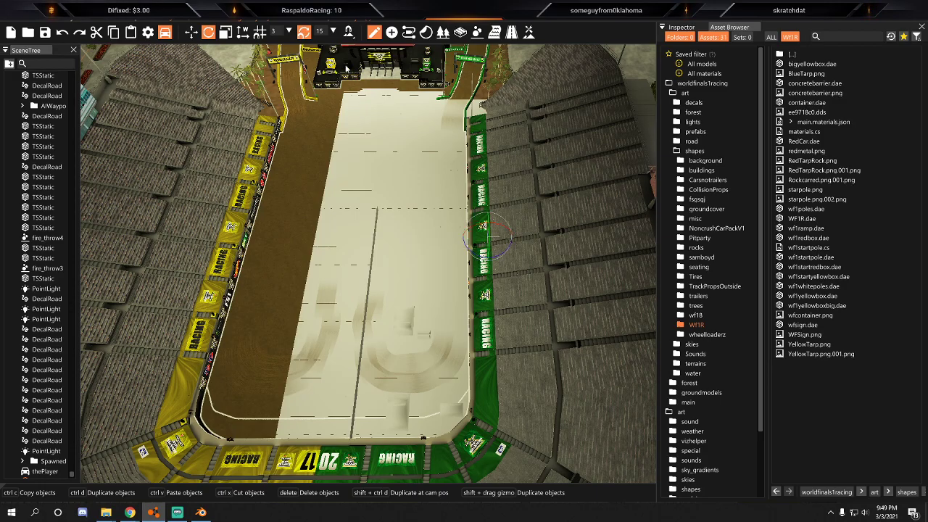
Move the new track model back over the stage and line its width up with the stage's two sides.
{"action": "left_click_drag", "start_coordinate": [493, 244], "coordinate": [435, 77]}
{"action": "right_click_drag", "start_coordinate": [435, 77], "coordinate": [435, 188]}
{"action": "key", "text": "w"}
{"action": "key", "text": "s"}
{"action": "key", "text": "s"}
{"action": "key", "text": "w"}
{"action": "key", "text": "s"}
{"action": "mouse_move", "coordinate": [439, 43]}
{"action": "right_mouse_down"}
{"action": "mouse_move", "coordinate": [439, 69]}
{"action": "mouse_move", "coordinate": [439, 45]}
{"action": "right_mouse_up"}
{"action": "key", "text": "w"}
{"action": "left_click_drag", "start_coordinate": [463, 100], "coordinate": [470, 102]}
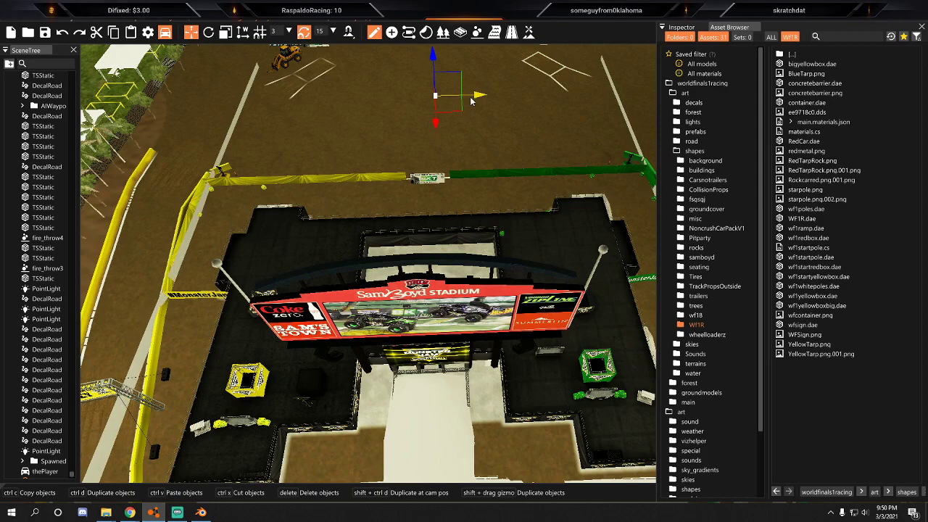
Reselect the track model and nudge it sideways so it sits evenly behind and in front of the stage.
{"action": "left_click", "coordinate": [433, 123]}
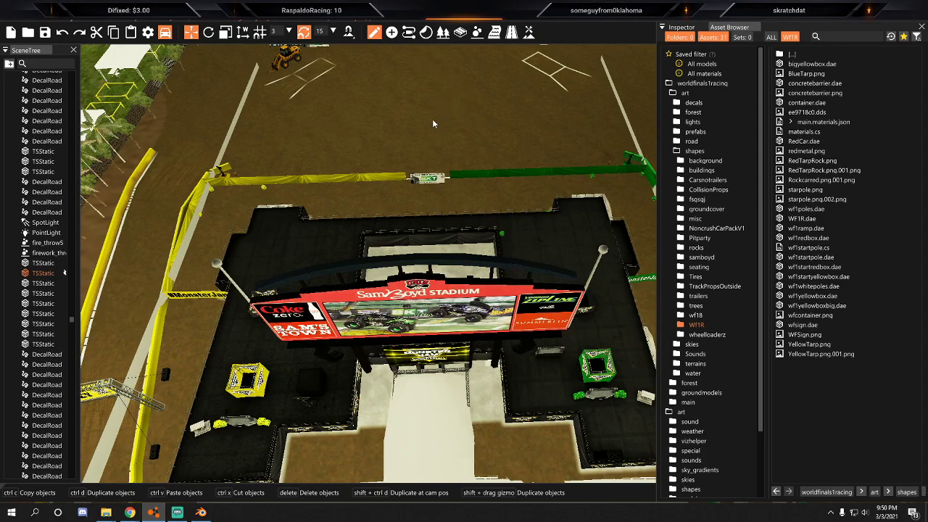
{"action": "left_click", "coordinate": [442, 424]}
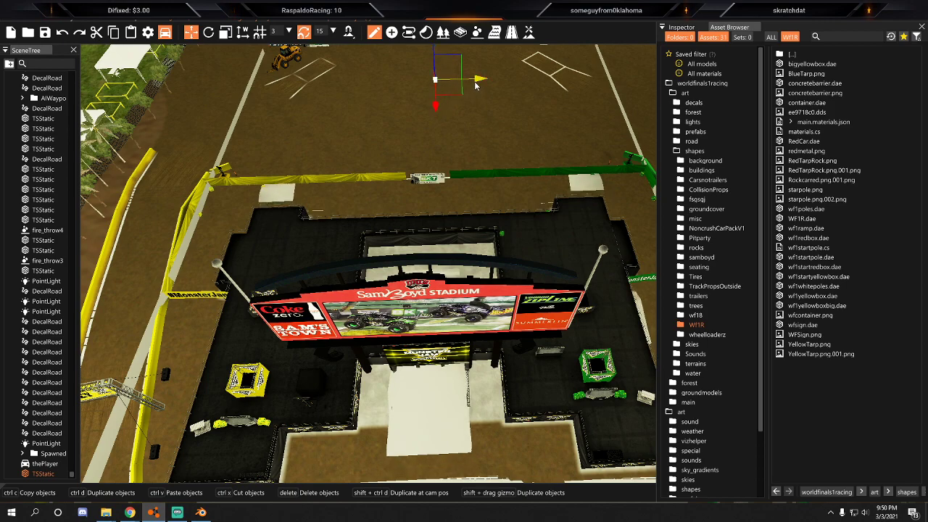
{"action": "left_click_drag", "start_coordinate": [476, 84], "coordinate": [475, 84]}
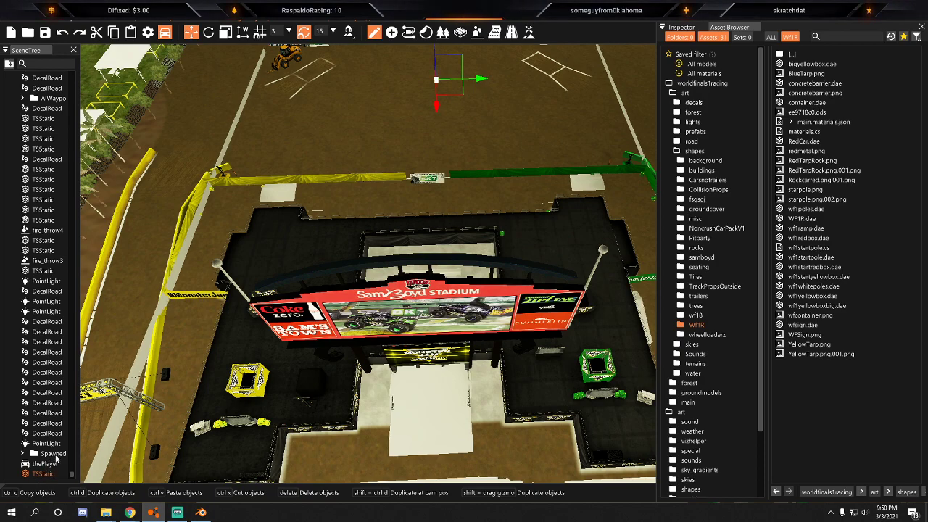
Slide the centred track model lengthwise into the stadium until its turns fit within the curved end wall.
{"action": "right_click_drag", "start_coordinate": [504, 70], "coordinate": [456, 253]}
{"action": "key", "text": "s"}
{"action": "key", "text": "w"}
{"action": "left_click_drag", "start_coordinate": [551, 312], "coordinate": [341, 325]}
Open the Terrain Editor, enlarge its toolbar area, and narrow the Asset Browser while widening its folder tree.
{"action": "mouse_move", "coordinate": [339, 325]}
{"action": "right_mouse_down"}
{"action": "mouse_move", "coordinate": [290, 290]}
{"action": "mouse_move", "coordinate": [399, 217]}
{"action": "mouse_move", "coordinate": [464, 116]}
{"action": "right_mouse_up"}
{"action": "key", "text": "w"}
{"action": "left_click", "coordinate": [528, 32]}
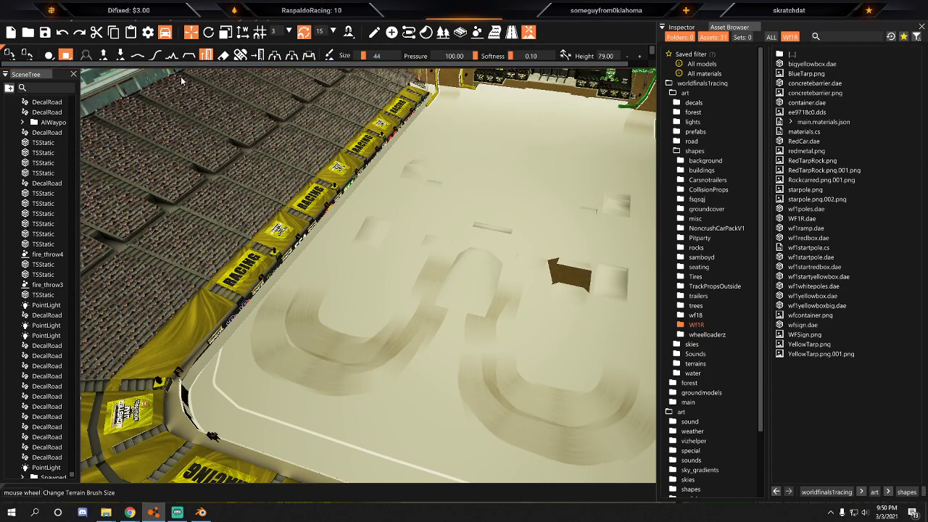
{"action": "left_click_drag", "start_coordinate": [180, 70], "coordinate": [178, 73]}
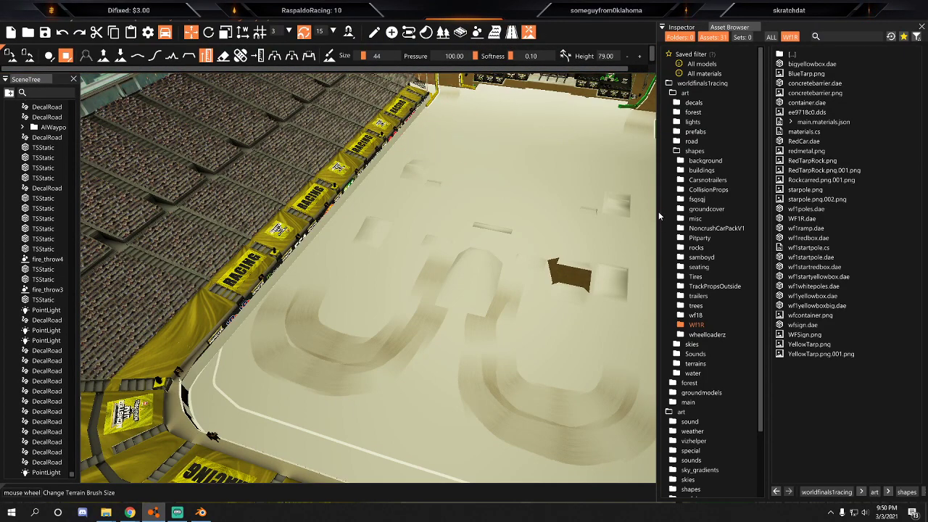
{"action": "left_click_drag", "start_coordinate": [657, 210], "coordinate": [779, 221]}
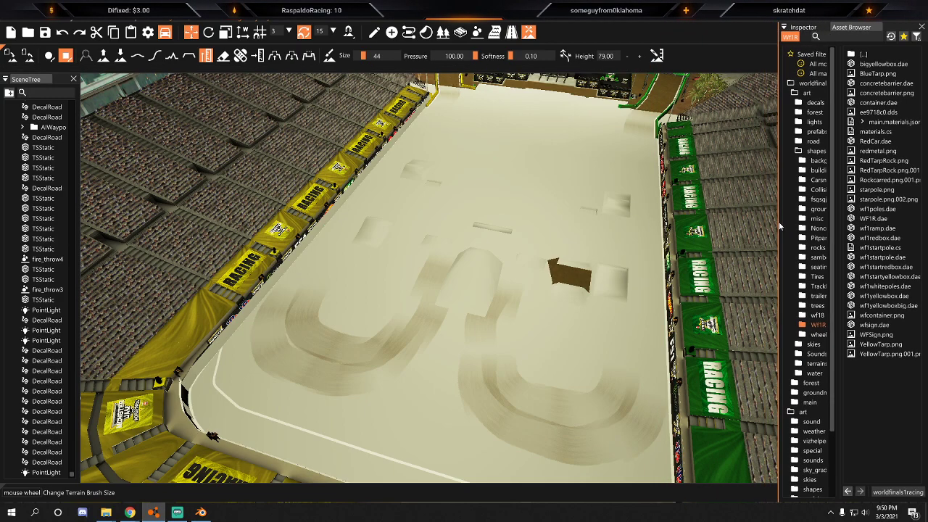
{"action": "left_click_drag", "start_coordinate": [839, 227], "coordinate": [864, 227]}
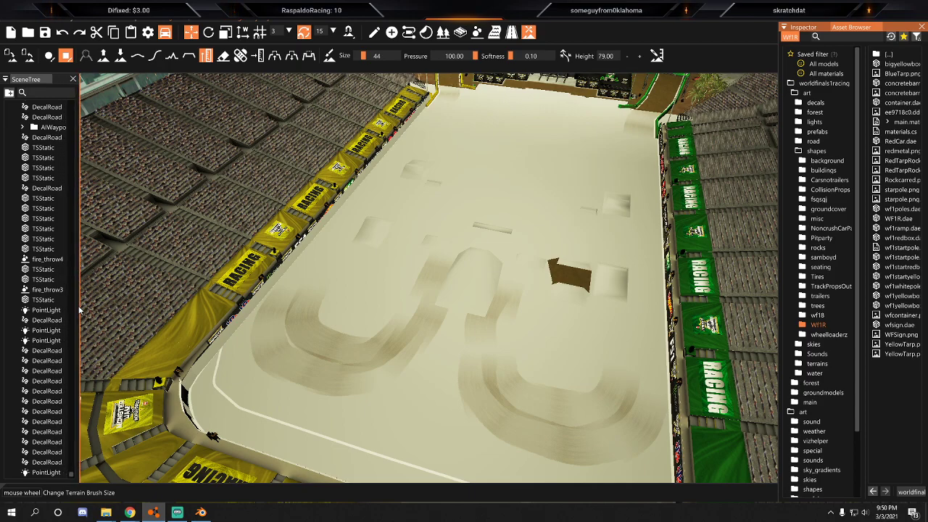
{"action": "right_click_drag", "start_coordinate": [484, 251], "coordinate": [540, 255]}
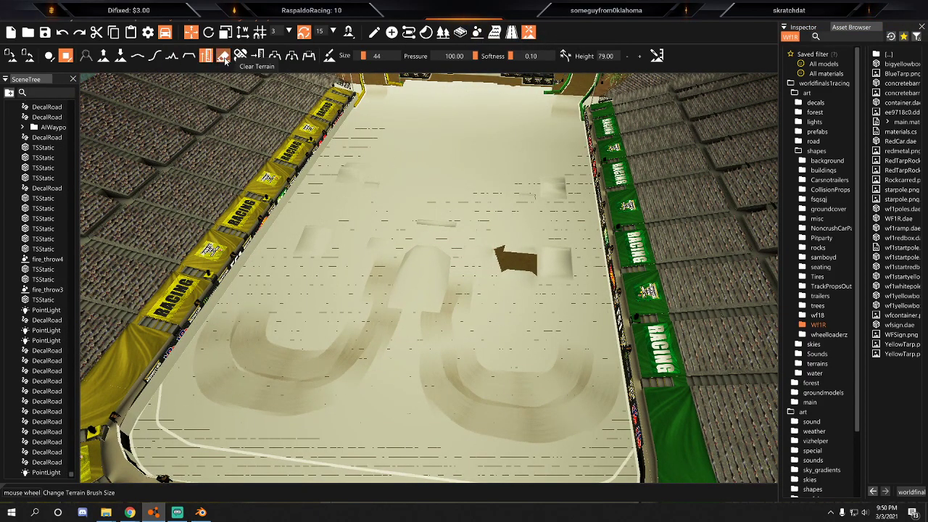
Align the terrain to the track mesh over the first yellow-side ramp, trying brush softness 100 and settling on 0.10 at size 44.
{"action": "left_click", "coordinate": [275, 58]}
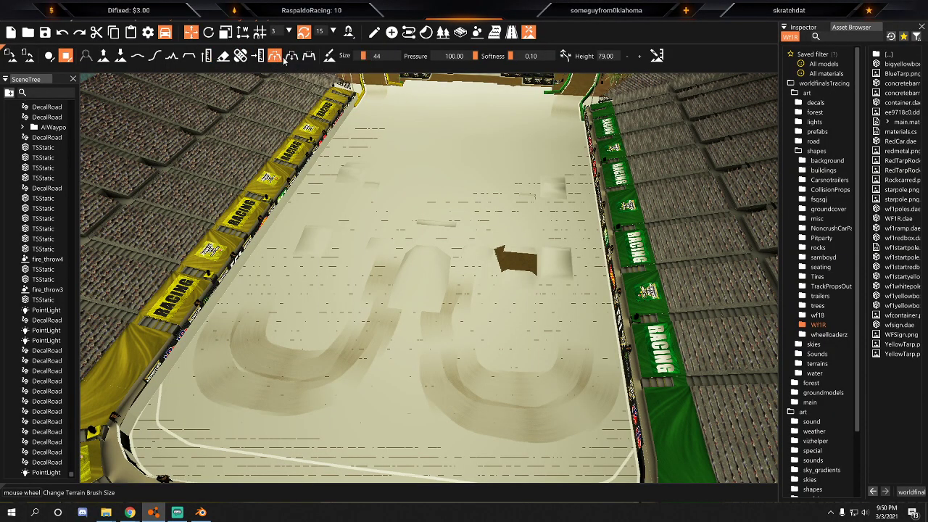
{"action": "key", "text": "w"}
{"action": "right_click_drag", "start_coordinate": [465, 251], "coordinate": [468, 247]}
{"action": "key", "text": "w"}
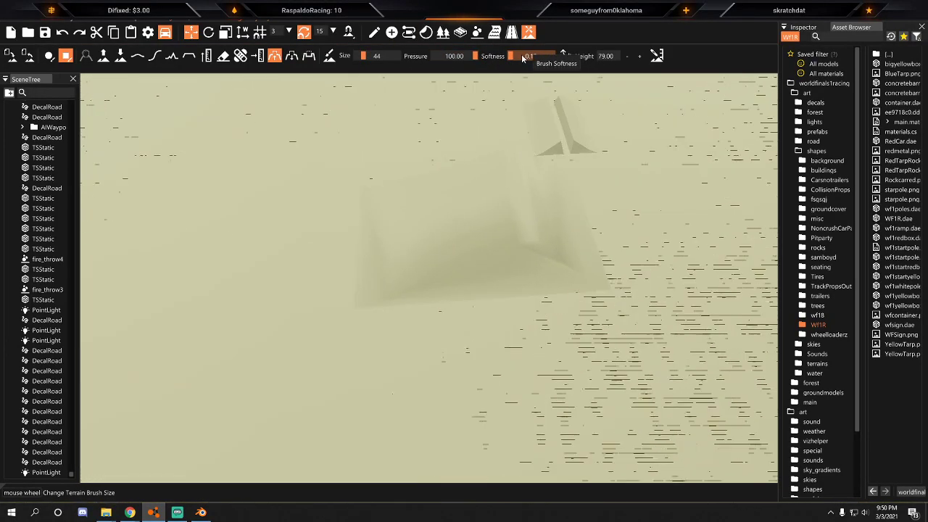
{"action": "left_click_drag", "start_coordinate": [505, 233], "coordinate": [457, 234]}
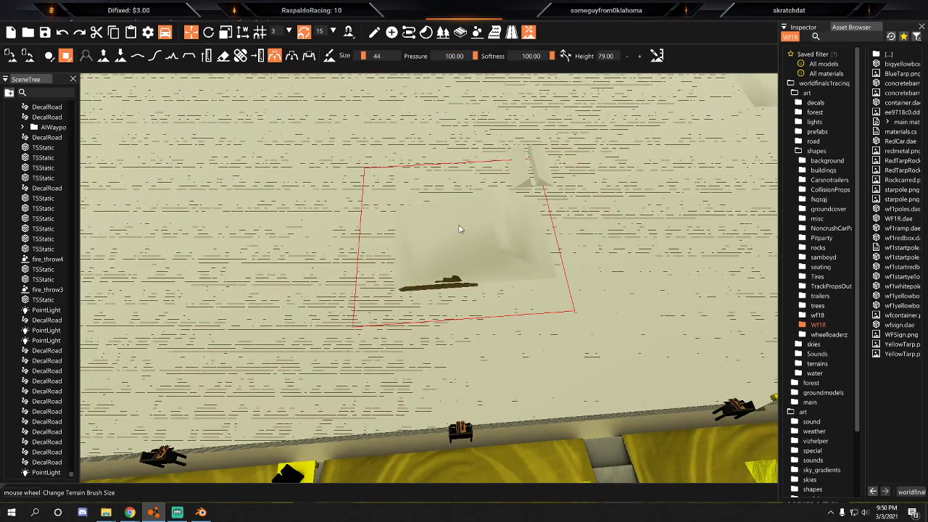
{"action": "mouse_move", "coordinate": [527, 238]}
{"action": "left_mouse_down"}
{"action": "mouse_move", "coordinate": [464, 228]}
{"action": "mouse_move", "coordinate": [486, 231]}
{"action": "left_mouse_up"}
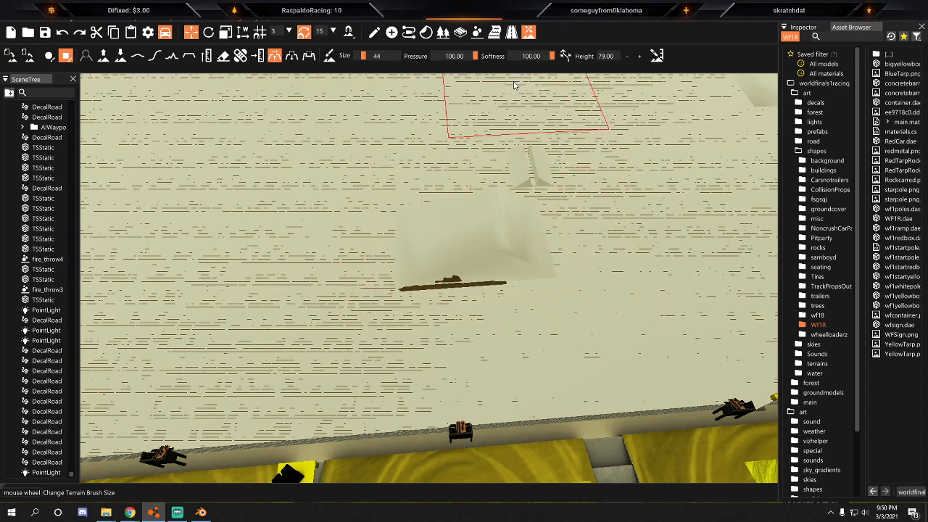
{"action": "left_click_drag", "start_coordinate": [541, 60], "coordinate": [493, 59]}
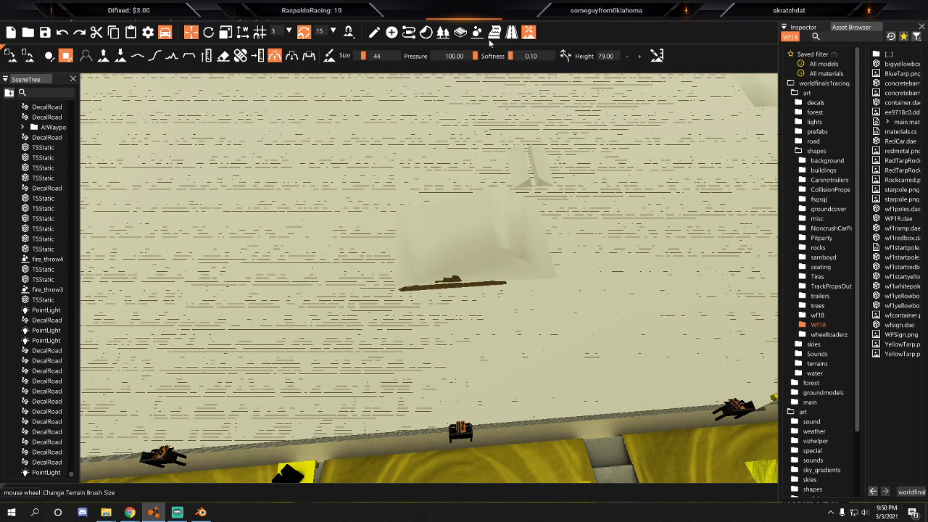
{"action": "mouse_move", "coordinate": [485, 249]}
{"action": "left_mouse_down"}
{"action": "mouse_move", "coordinate": [476, 230]}
{"action": "mouse_move", "coordinate": [502, 212]}
{"action": "mouse_move", "coordinate": [508, 159]}
{"action": "mouse_move", "coordinate": [496, 205]}
{"action": "mouse_move", "coordinate": [479, 221]}
{"action": "mouse_move", "coordinate": [522, 196]}
{"action": "mouse_move", "coordinate": [495, 225]}
{"action": "left_mouse_up"}
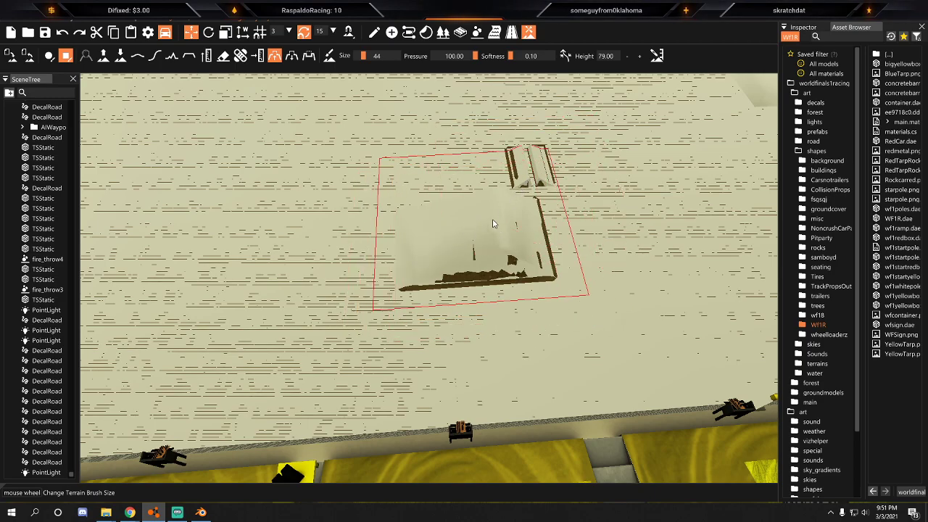
Check the paused Monster Jam World Finals 2000 video in the browser as a layout reference and return to the BeamNG editor.
{"action": "mouse_move", "coordinate": [467, 262]}
{"action": "right_mouse_down"}
{"action": "mouse_move", "coordinate": [474, 274]}
{"action": "mouse_move", "coordinate": [391, 216]}
{"action": "right_mouse_up"}
{"action": "key", "text": "d"}
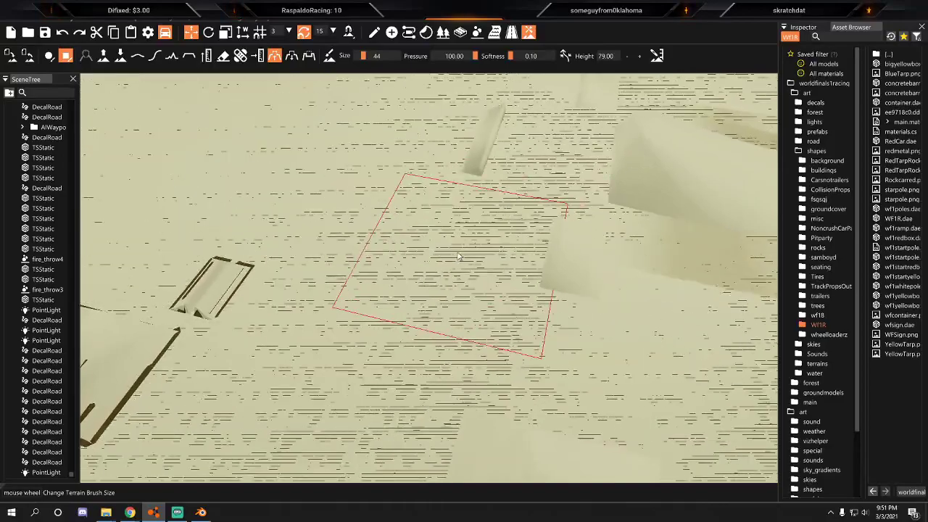
{"action": "mouse_move", "coordinate": [131, 513]}
{"action": "left_click", "coordinate": [180, 444]}
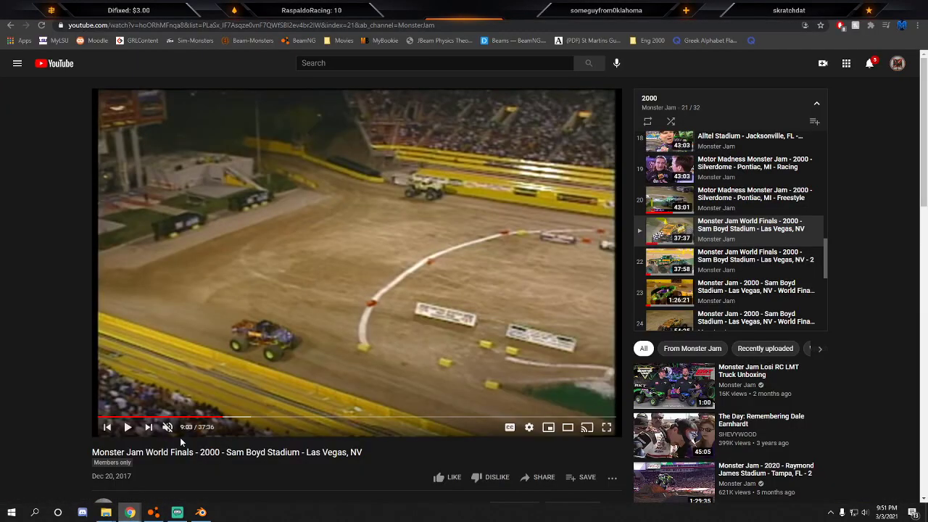
{"action": "left_click", "coordinate": [129, 512]}
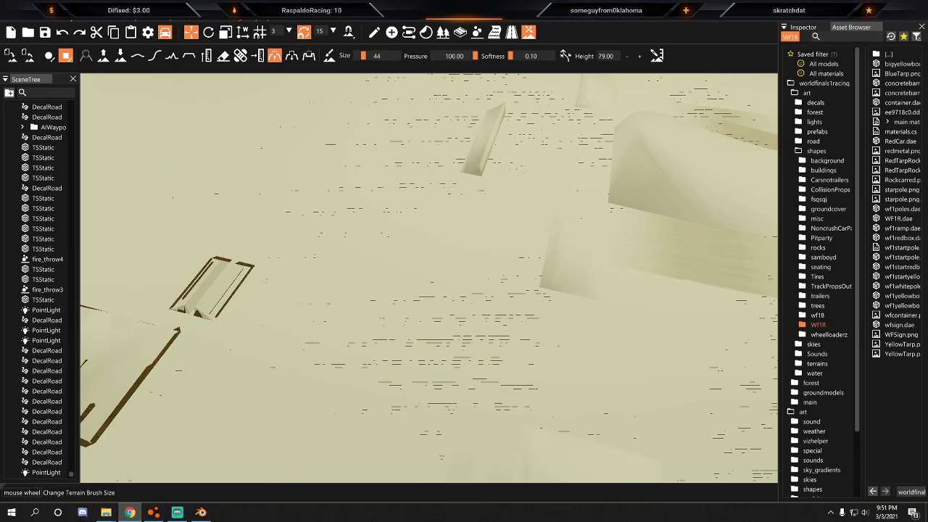
Align the terrain to the second yellow-side ramp and to the near edges of the adjoining small jump and central ramp.
{"action": "mouse_move", "coordinate": [465, 259]}
{"action": "right_mouse_down"}
{"action": "mouse_move", "coordinate": [451, 251]}
{"action": "mouse_move", "coordinate": [478, 253]}
{"action": "mouse_move", "coordinate": [464, 251]}
{"action": "mouse_move", "coordinate": [464, 260]}
{"action": "mouse_move", "coordinate": [522, 227]}
{"action": "mouse_move", "coordinate": [463, 238]}
{"action": "right_mouse_up"}
{"action": "key", "text": "d"}
{"action": "key", "text": "s"}
{"action": "key", "text": "w"}
{"action": "left_click_drag", "start_coordinate": [463, 238], "coordinate": [417, 244]}
{"action": "right_click_drag", "start_coordinate": [417, 245], "coordinate": [229, 204]}
{"action": "key", "text": "a"}
{"action": "key", "text": "w"}
{"action": "left_click", "coordinate": [404, 236]}
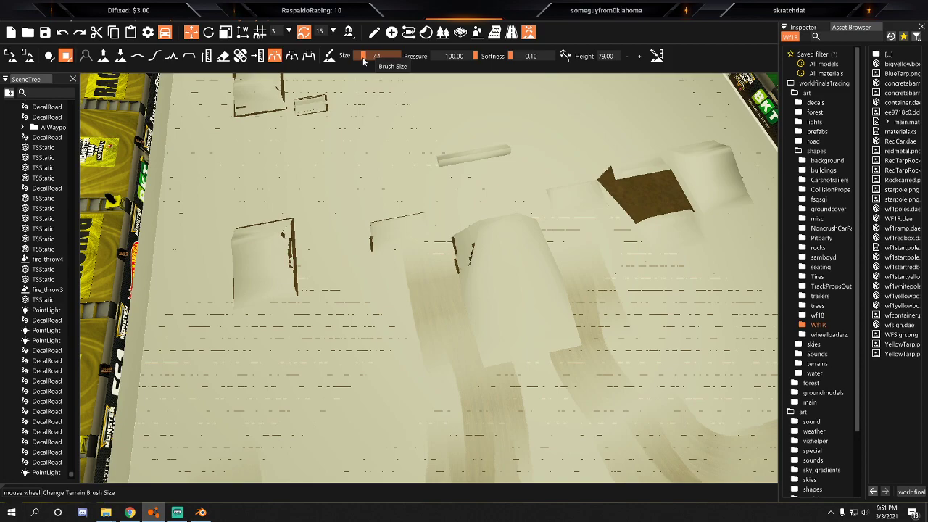
With brush size 36, align the terrain to the central ramp, the nearby small jumps and the green-side ramp beside the gap.
{"action": "left_click_drag", "start_coordinate": [504, 308], "coordinate": [547, 290]}
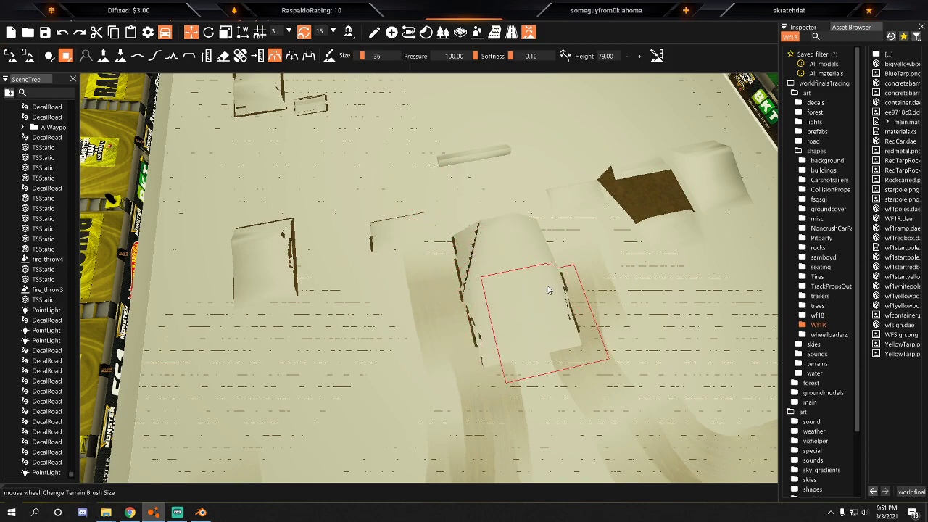
{"action": "mouse_move", "coordinate": [588, 197]}
{"action": "left_mouse_down"}
{"action": "mouse_move", "coordinate": [567, 179]}
{"action": "mouse_move", "coordinate": [478, 158]}
{"action": "mouse_move", "coordinate": [609, 171]}
{"action": "mouse_move", "coordinate": [689, 165]}
{"action": "left_mouse_up"}
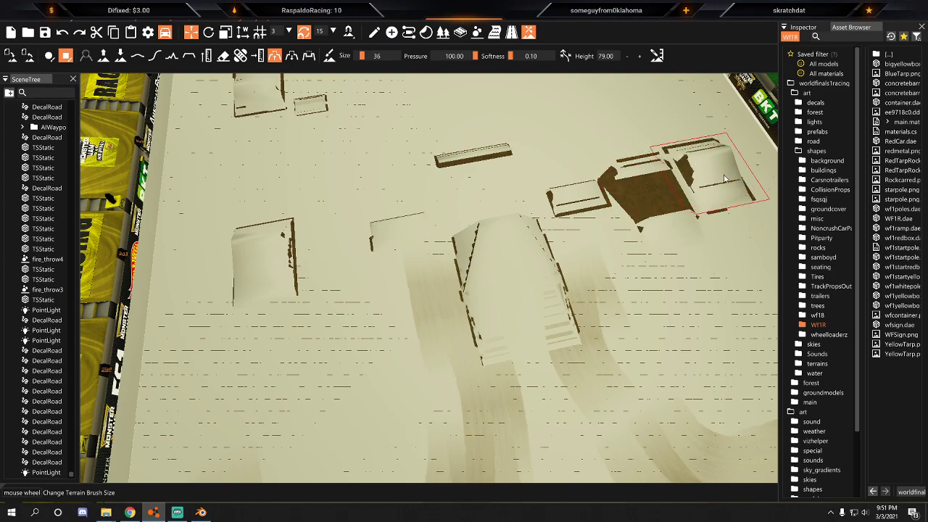
{"action": "left_click_drag", "start_coordinate": [661, 234], "coordinate": [722, 186]}
Align the terrain to the remaining green-side ramp and the small jump next to it.
{"action": "mouse_move", "coordinate": [392, 283]}
{"action": "right_mouse_down"}
{"action": "mouse_move", "coordinate": [424, 277]}
{"action": "mouse_move", "coordinate": [448, 252]}
{"action": "mouse_move", "coordinate": [553, 216]}
{"action": "right_mouse_up"}
{"action": "key", "text": "a"}
{"action": "mouse_move", "coordinate": [543, 235]}
{"action": "left_mouse_down"}
{"action": "mouse_move", "coordinate": [493, 286]}
{"action": "mouse_move", "coordinate": [558, 290]}
{"action": "left_mouse_up"}
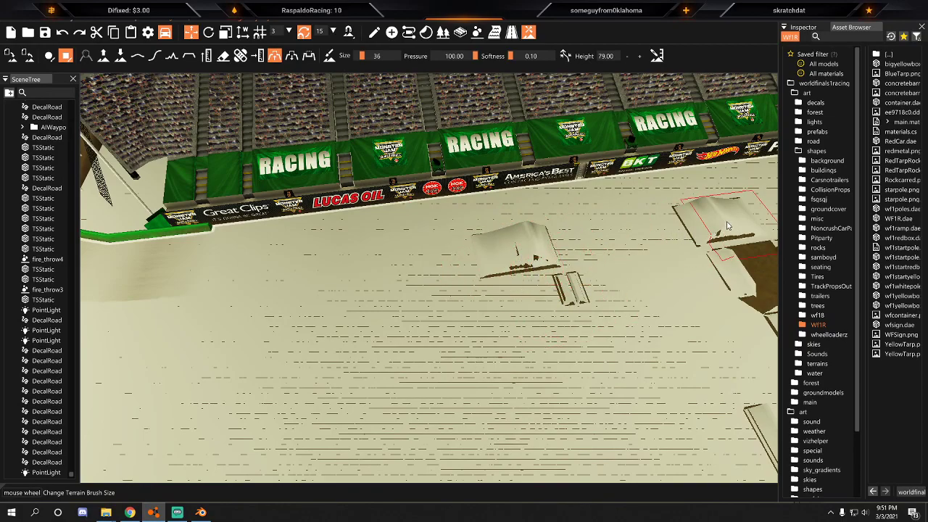
{"action": "key", "text": "s"}
{"action": "right_click_drag", "start_coordinate": [495, 247], "coordinate": [729, 226]}
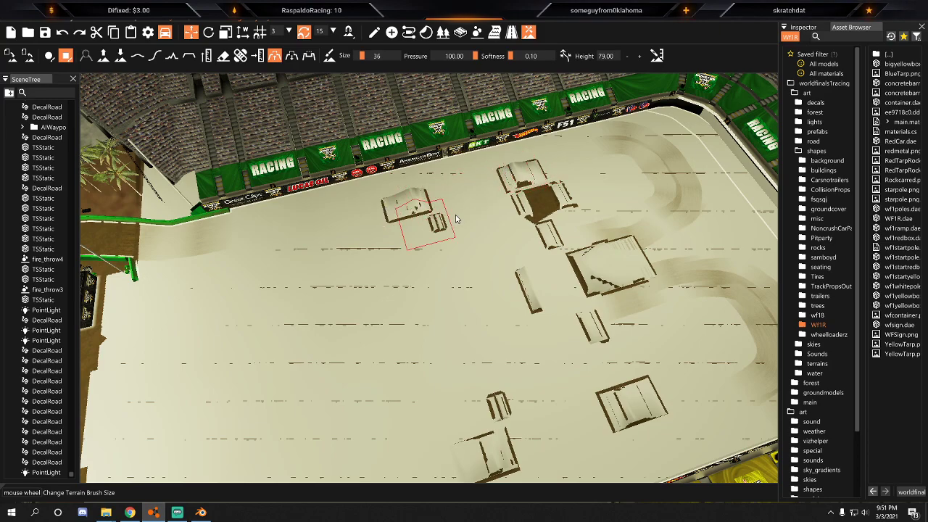
Examine the whole track from above for ramps and jumps whose terrain is not yet aligned.
{"action": "key", "text": "s"}
{"action": "right_click_drag", "start_coordinate": [485, 445], "coordinate": [479, 429]}
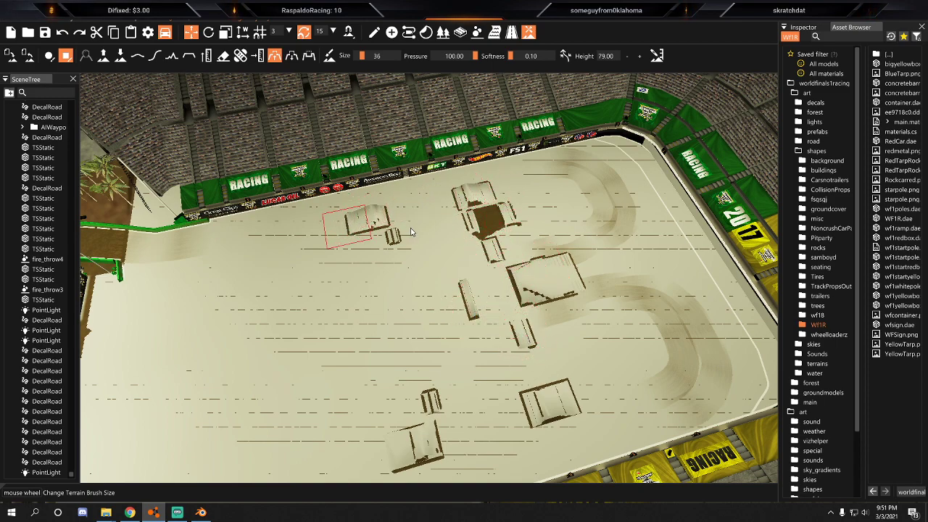
{"action": "right_click_drag", "start_coordinate": [569, 255], "coordinate": [573, 256]}
{"action": "key", "text": "w"}
{"action": "key", "text": "d"}
{"action": "mouse_move", "coordinate": [462, 254]}
{"action": "right_mouse_down"}
{"action": "mouse_move", "coordinate": [458, 245]}
{"action": "mouse_move", "coordinate": [373, 257]}
{"action": "mouse_move", "coordinate": [437, 206]}
{"action": "mouse_move", "coordinate": [437, 197]}
{"action": "mouse_move", "coordinate": [410, 198]}
{"action": "mouse_move", "coordinate": [451, 249]}
{"action": "mouse_move", "coordinate": [473, 254]}
{"action": "right_mouse_up"}
{"action": "key", "text": "d"}
{"action": "key", "text": "s"}
{"action": "key", "text": "w"}
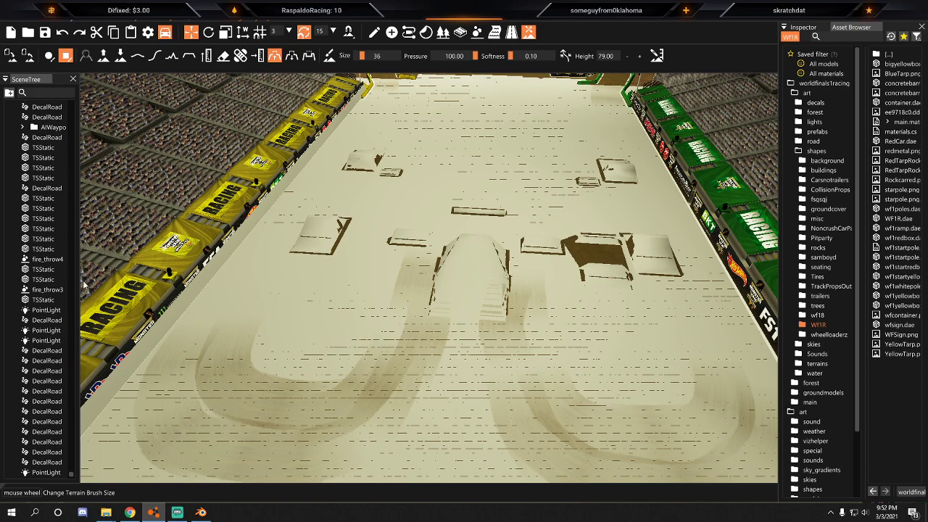
Switch to object selection with the Inspector shown, and temporarily hide theTerrain to view the track model alone.
{"action": "scroll", "coordinate": [50, 449], "scroll_direction": "down", "scroll_amount": 1}
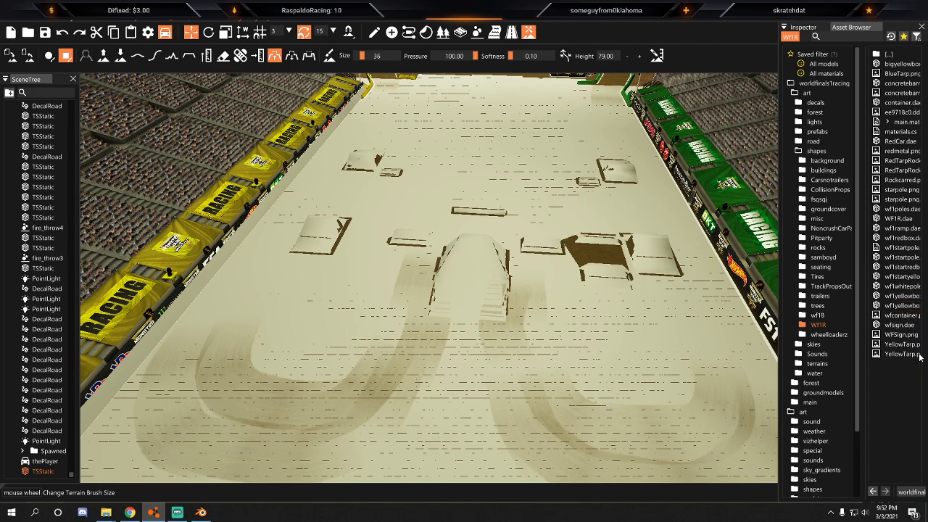
{"action": "scroll", "coordinate": [829, 417], "scroll_direction": "down", "scroll_amount": 3}
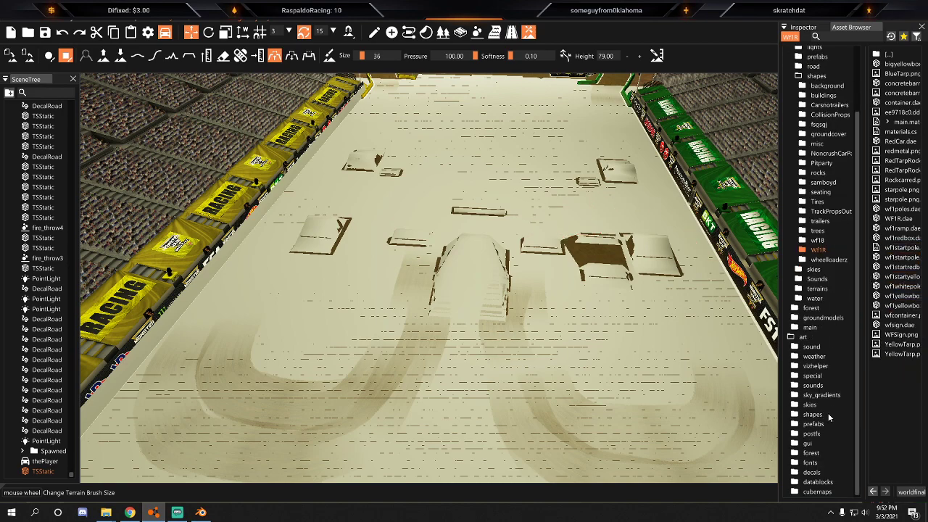
{"action": "left_click", "coordinate": [803, 27]}
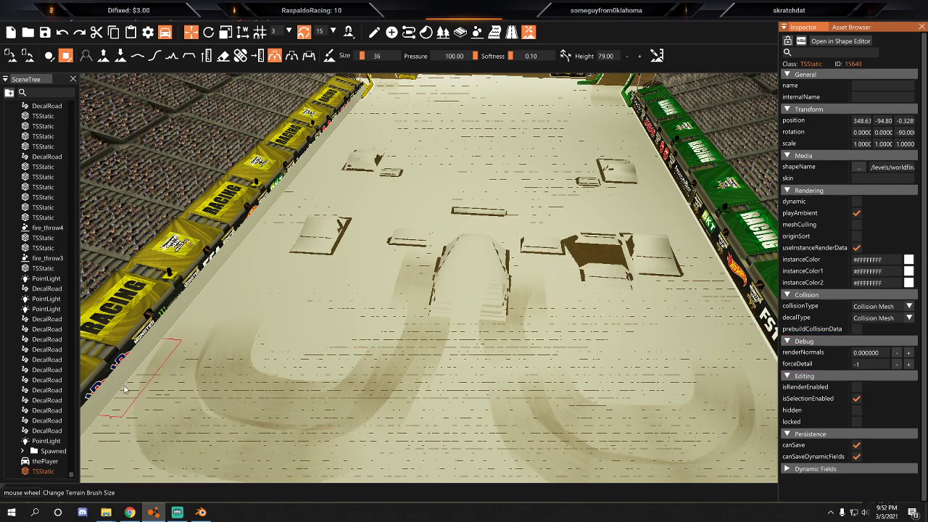
{"action": "key", "text": "F1"}
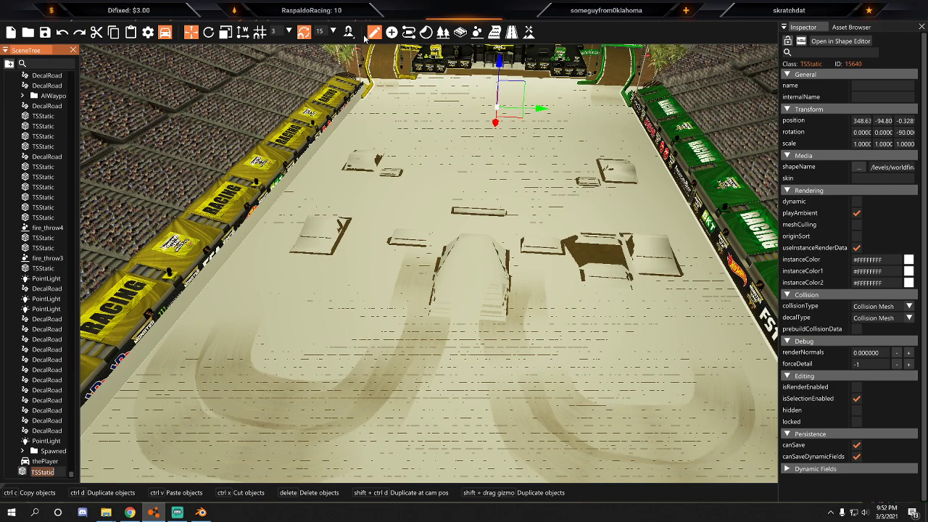
{"action": "left_click", "coordinate": [856, 411]}
{"action": "left_click", "coordinate": [548, 329]}
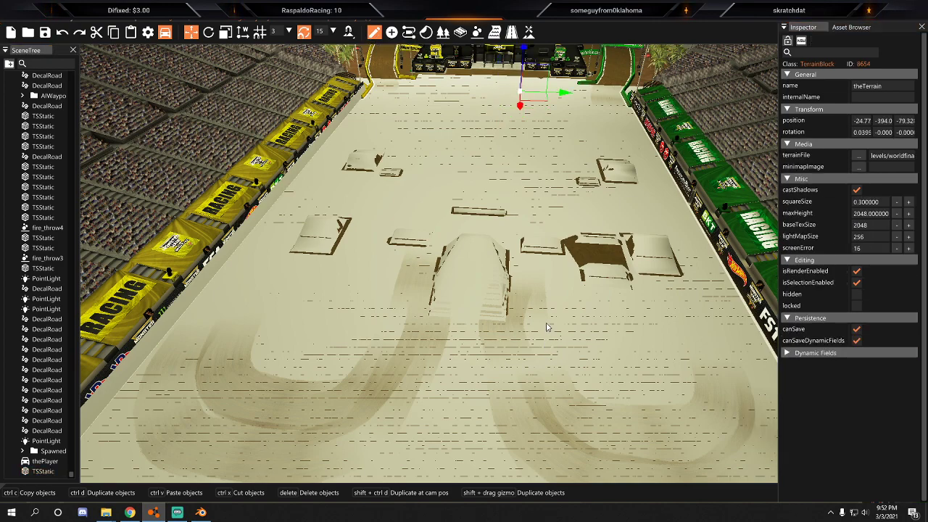
{"action": "left_click", "coordinate": [856, 294]}
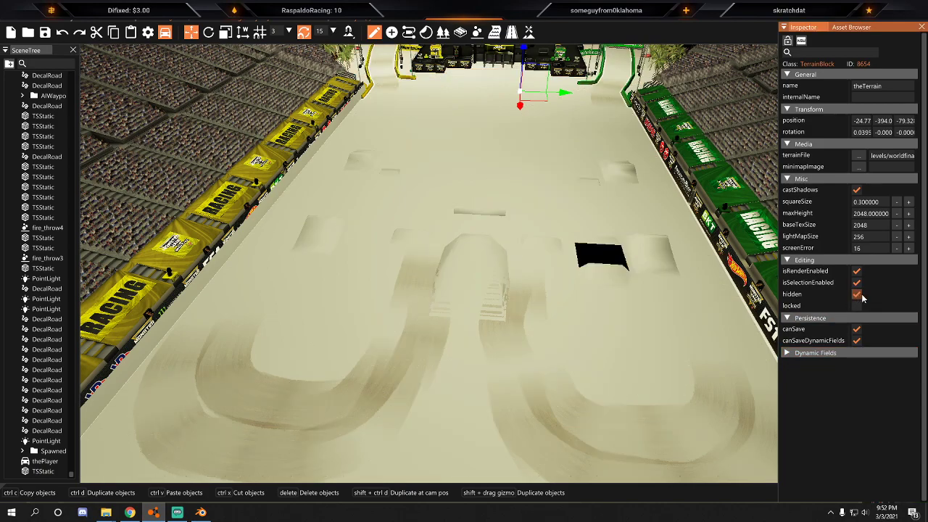
{"action": "left_click", "coordinate": [861, 295]}
Select the track model, hide it, and inspect the reshaped dirt terrain underneath.
{"action": "left_click", "coordinate": [479, 116]}
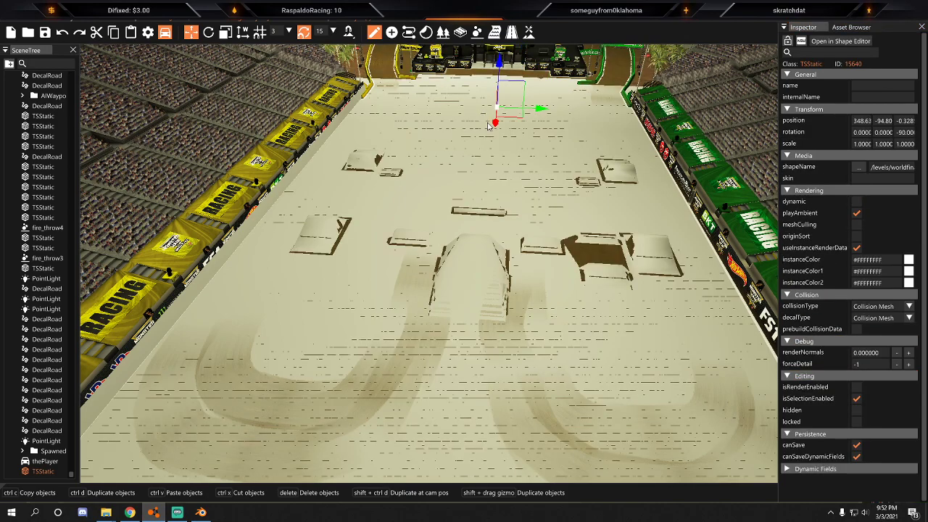
{"action": "left_click", "coordinate": [856, 410]}
{"action": "right_click_drag", "start_coordinate": [682, 313], "coordinate": [515, 323]}
{"action": "key", "text": "s"}
{"action": "key", "text": "w"}
{"action": "key", "text": "w"}
{"action": "key", "text": "s"}
{"action": "key", "text": "a"}
{"action": "right_click_drag", "start_coordinate": [460, 248], "coordinate": [573, 270]}
{"action": "key", "text": "s"}
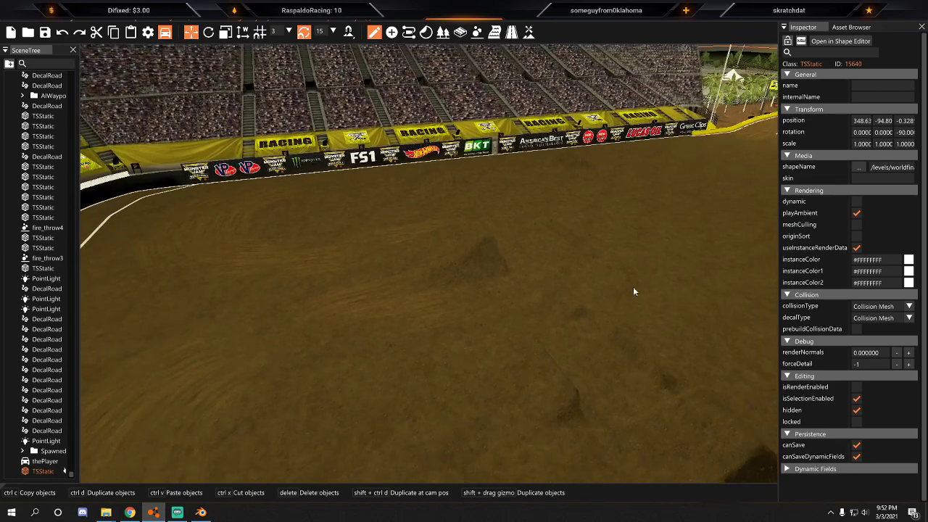
Show the track model briefly to compare it with the terrain and hide it again.
{"action": "left_click", "coordinate": [857, 411]}
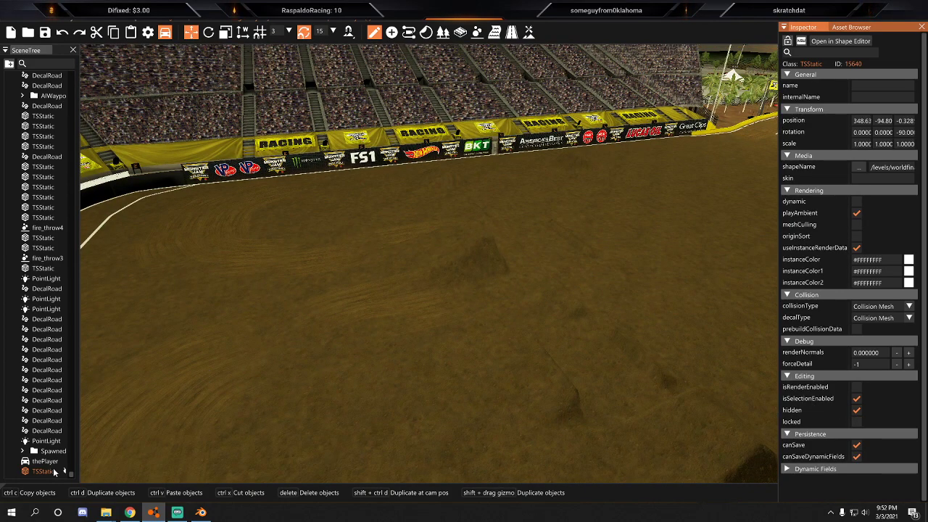
{"action": "left_click", "coordinate": [53, 471]}
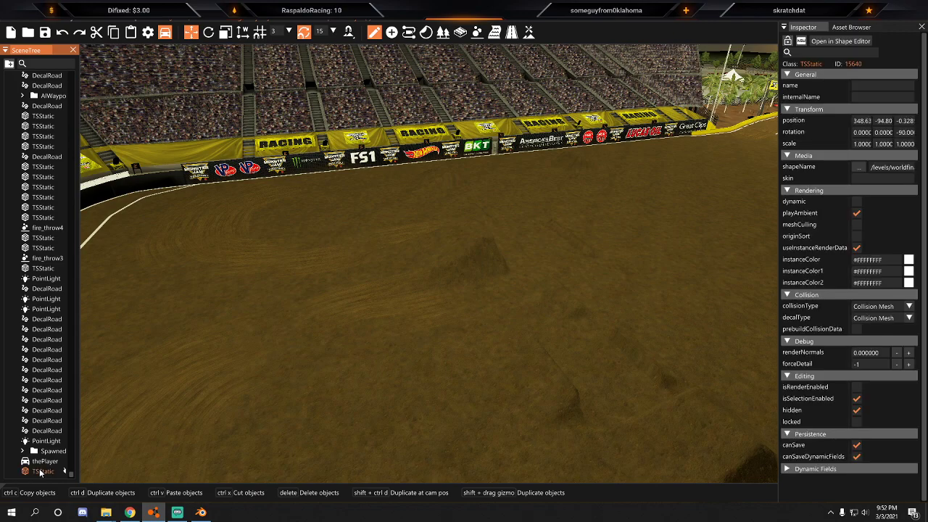
{"action": "left_click", "coordinate": [857, 411]}
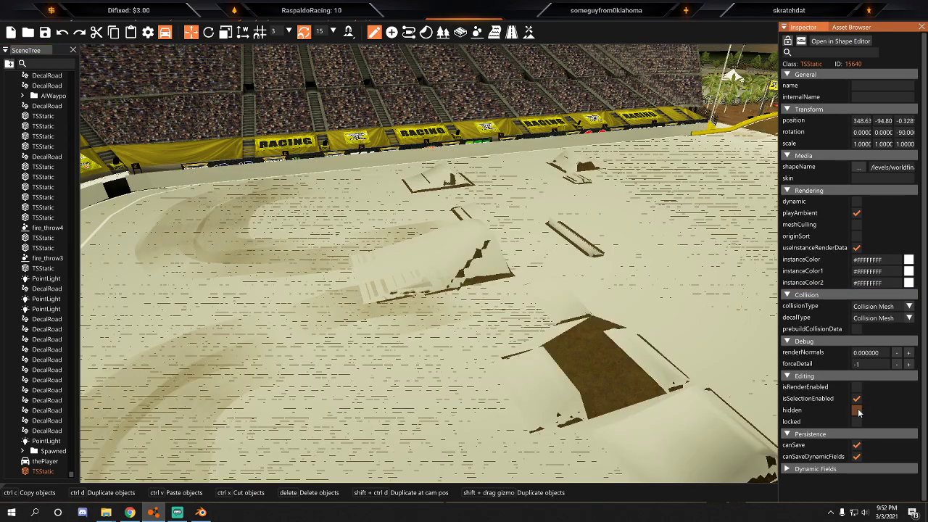
{"action": "left_click", "coordinate": [856, 411]}
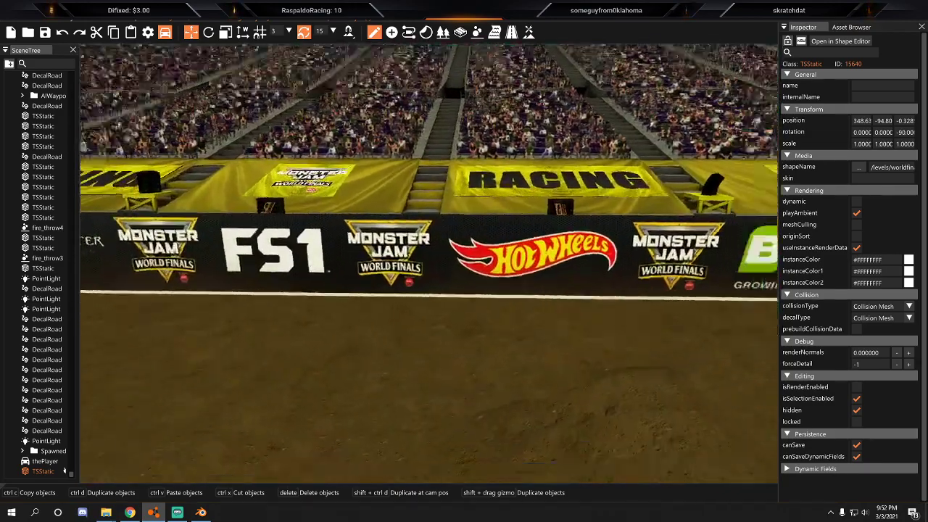
Delete the white boundary-line decal road that runs inside the stadium's curved end wall.
{"action": "right_click_drag", "start_coordinate": [429, 262], "coordinate": [573, 290]}
{"action": "key", "text": "s"}
{"action": "key", "text": "w"}
{"action": "key", "text": "s"}
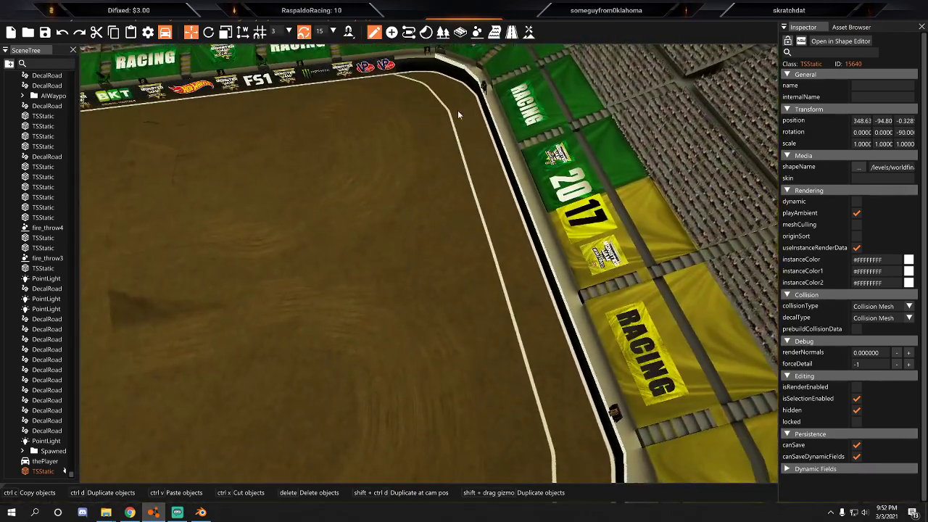
{"action": "left_click", "coordinate": [511, 33]}
{"action": "left_click", "coordinate": [467, 173]}
{"action": "key", "text": "Delete"}
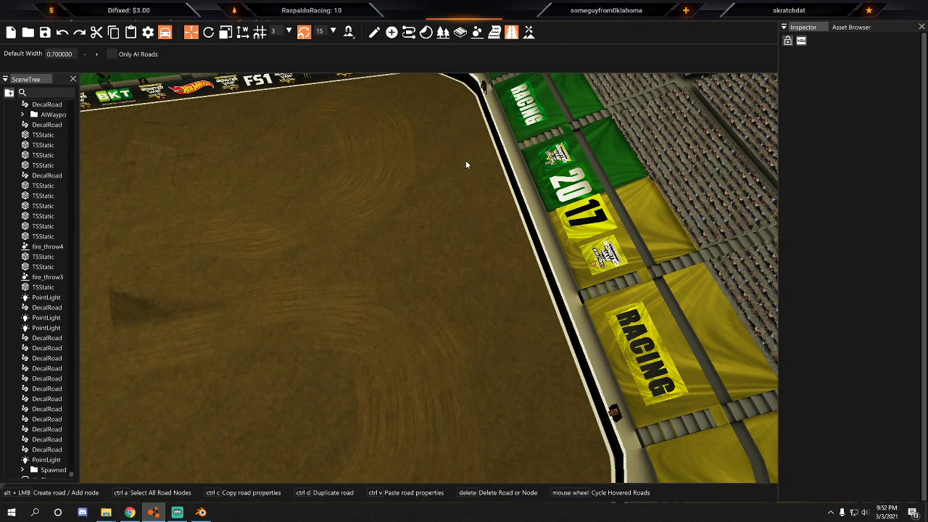
{"action": "left_click", "coordinate": [8, 20]}
{"action": "left_click", "coordinate": [30, 51]}
Delete the leftover decal road running along the yellow side of the floor towards the stage.
{"action": "mouse_move", "coordinate": [304, 232]}
{"action": "right_mouse_down"}
{"action": "mouse_move", "coordinate": [174, 181]}
{"action": "mouse_move", "coordinate": [171, 232]}
{"action": "mouse_move", "coordinate": [334, 196]}
{"action": "mouse_move", "coordinate": [348, 210]}
{"action": "mouse_move", "coordinate": [442, 218]}
{"action": "mouse_move", "coordinate": [456, 269]}
{"action": "mouse_move", "coordinate": [493, 275]}
{"action": "mouse_move", "coordinate": [292, 224]}
{"action": "mouse_move", "coordinate": [319, 228]}
{"action": "right_mouse_up"}
{"action": "key", "text": "w"}
{"action": "key", "text": "w"}
{"action": "key", "text": "s"}
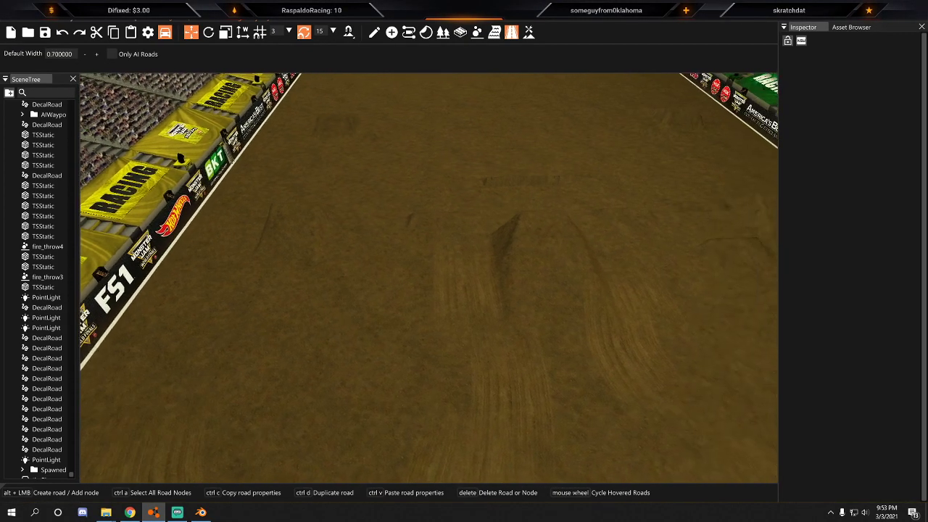
{"action": "key", "text": "d"}
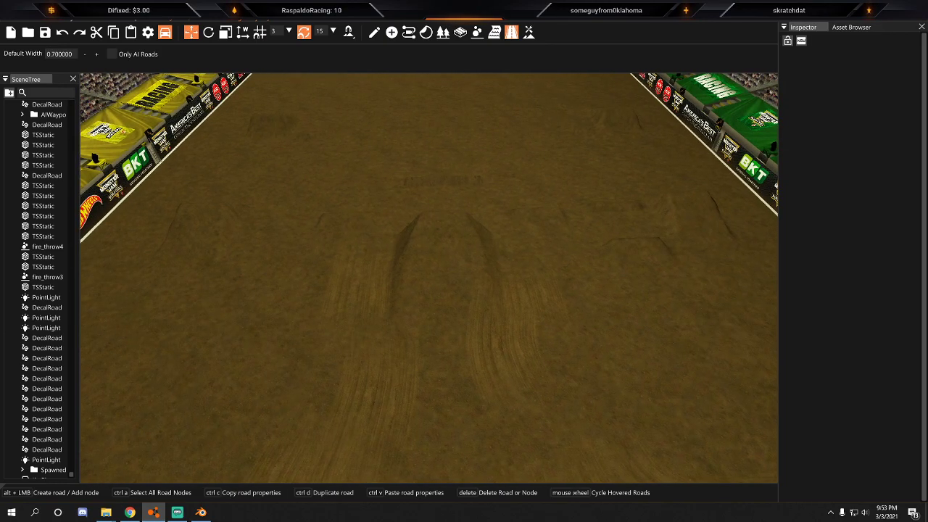
{"action": "right_click_drag", "start_coordinate": [298, 220], "coordinate": [283, 217]}
{"action": "mouse_move", "coordinate": [413, 264]}
{"action": "right_mouse_down"}
{"action": "mouse_move", "coordinate": [420, 211]}
{"action": "mouse_move", "coordinate": [412, 264]}
{"action": "right_mouse_up"}
{"action": "key", "text": "a"}
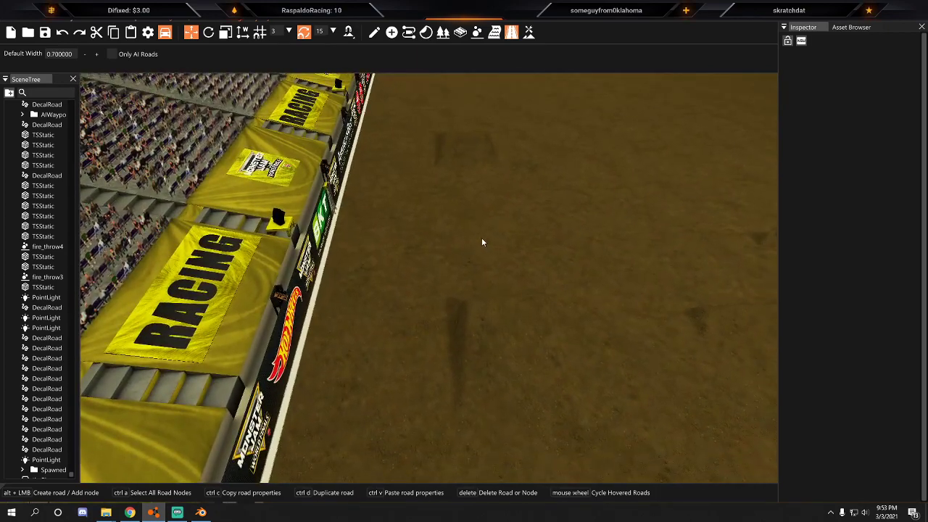
{"action": "left_click", "coordinate": [479, 245]}
{"action": "right_click_drag", "start_coordinate": [492, 245], "coordinate": [482, 296]}
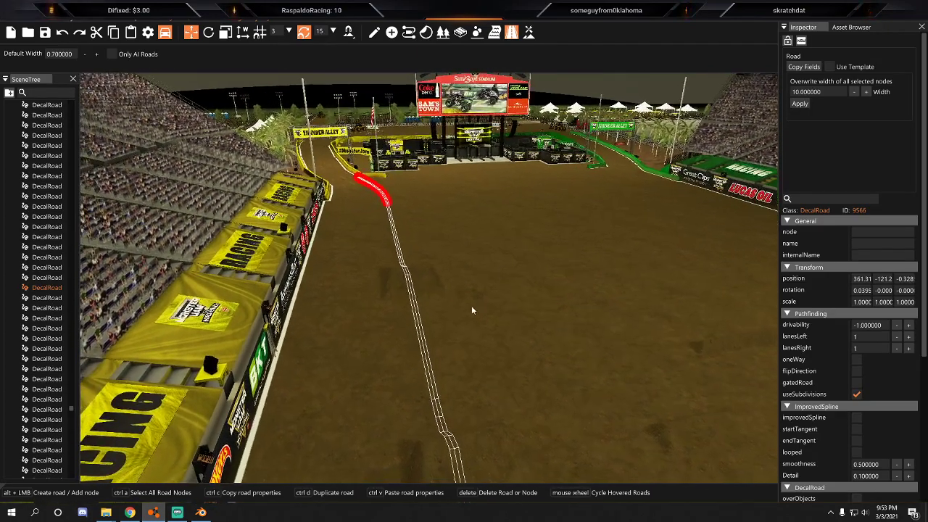
{"action": "key", "text": "Delete"}
{"action": "right_click_drag", "start_coordinate": [491, 386], "coordinate": [317, 308]}
{"action": "key", "text": "s"}
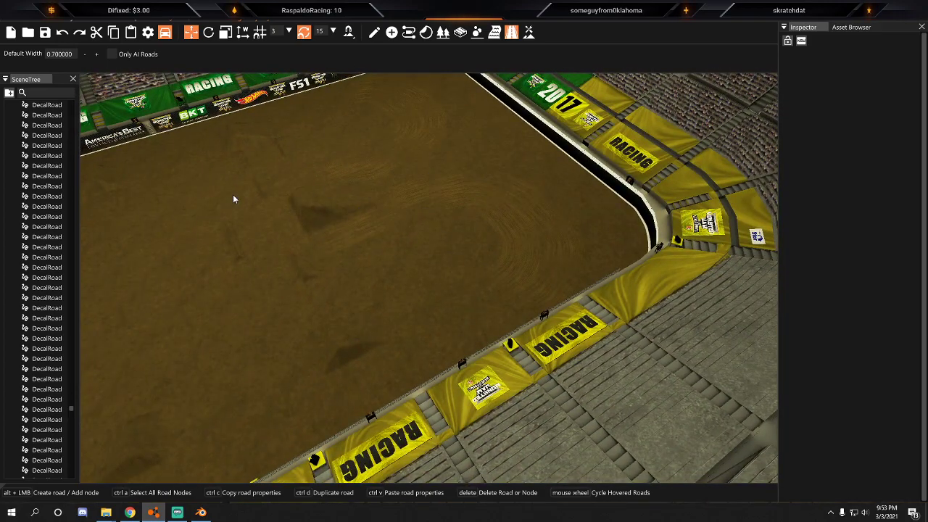
Set the default width for new decal roads to 0.5.
{"action": "key", "text": "w"}
{"action": "right_click_drag", "start_coordinate": [185, 268], "coordinate": [406, 181]}
{"action": "key", "text": "s"}
{"action": "key", "text": "w"}
{"action": "left_click", "coordinate": [67, 56]}
{"action": "type", "text": "0.54"}
{"action": "key", "text": "Return"}
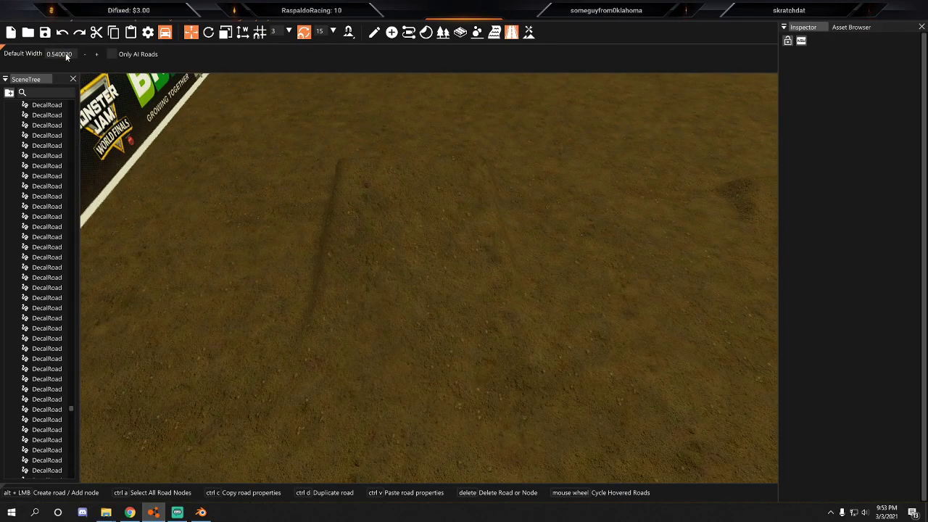
{"action": "left_click", "coordinate": [65, 53]}
{"action": "type", "text": "0.5"}
{"action": "key", "text": "Return"}
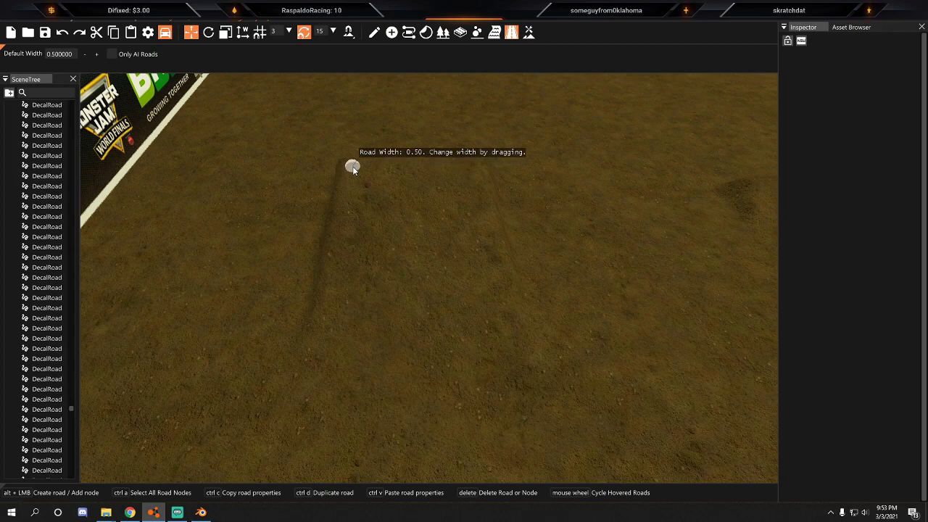
Draw a four-node decal road along the edge of the dirt ramp that faces the barrier wall.
{"action": "left_click", "coordinate": [353, 168], "text": "alt"}
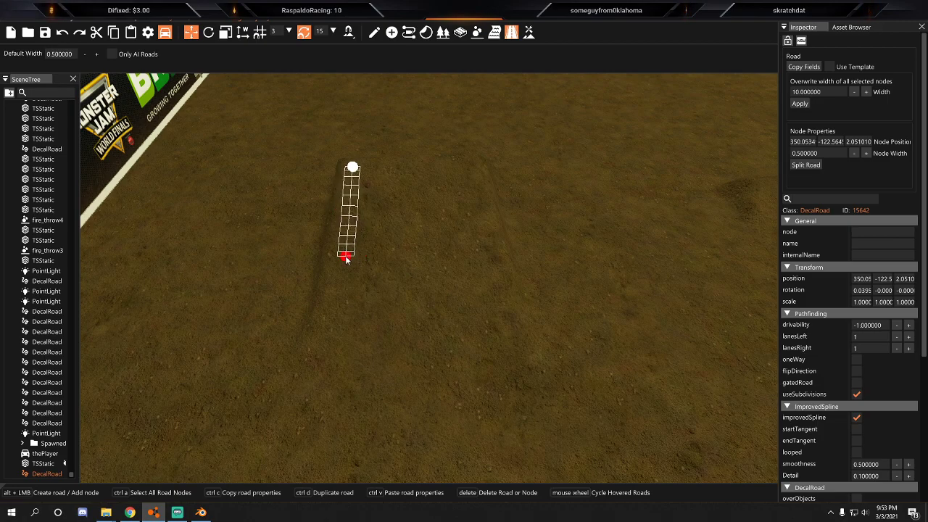
{"action": "left_click", "coordinate": [345, 255], "text": "alt"}
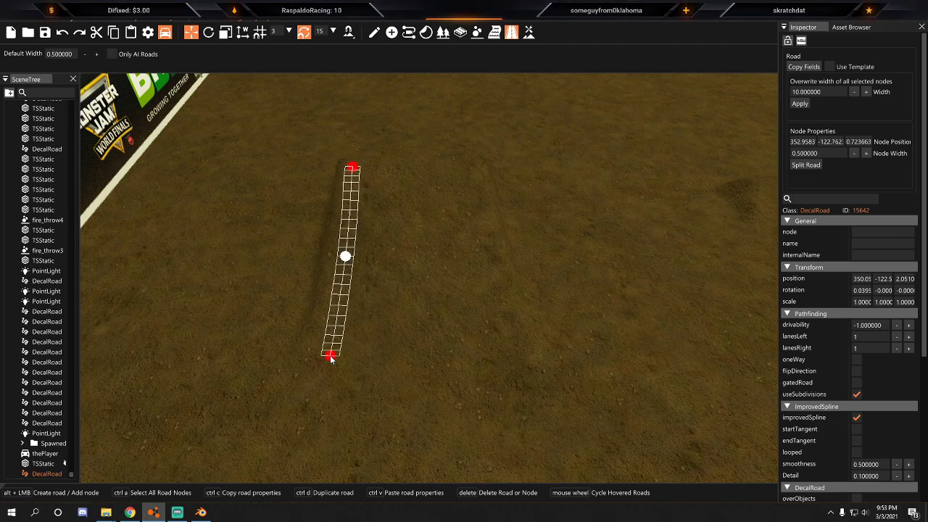
{"action": "left_click", "coordinate": [331, 358], "text": "alt"}
{"action": "left_click", "coordinate": [315, 415], "text": "alt"}
{"action": "key", "text": "f"}
{"action": "right_click_drag", "start_coordinate": [386, 335], "coordinate": [696, 296]}
{"action": "key", "text": "w"}
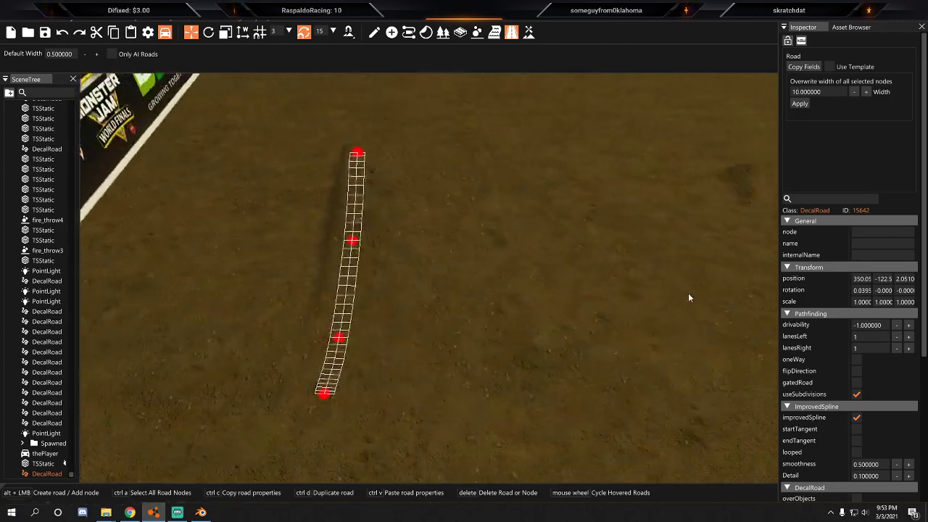
{"action": "left_click", "coordinate": [850, 188]}
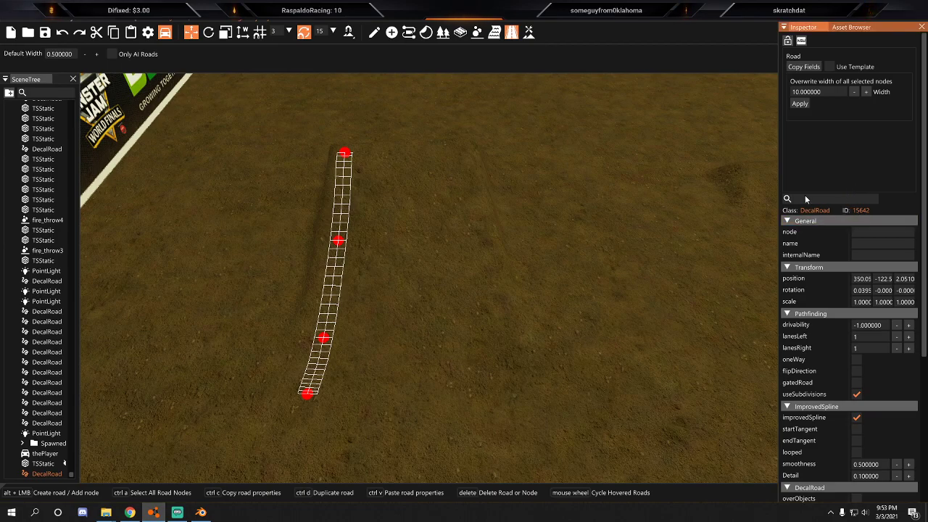
{"action": "scroll", "coordinate": [831, 300], "scroll_direction": "down", "scroll_amount": 3}
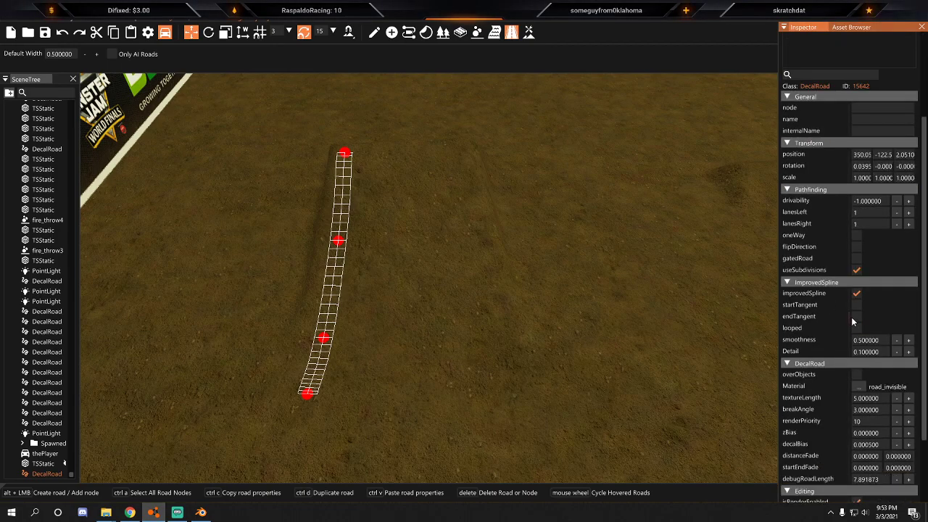
{"action": "scroll", "coordinate": [852, 319], "scroll_direction": "down", "scroll_amount": 1}
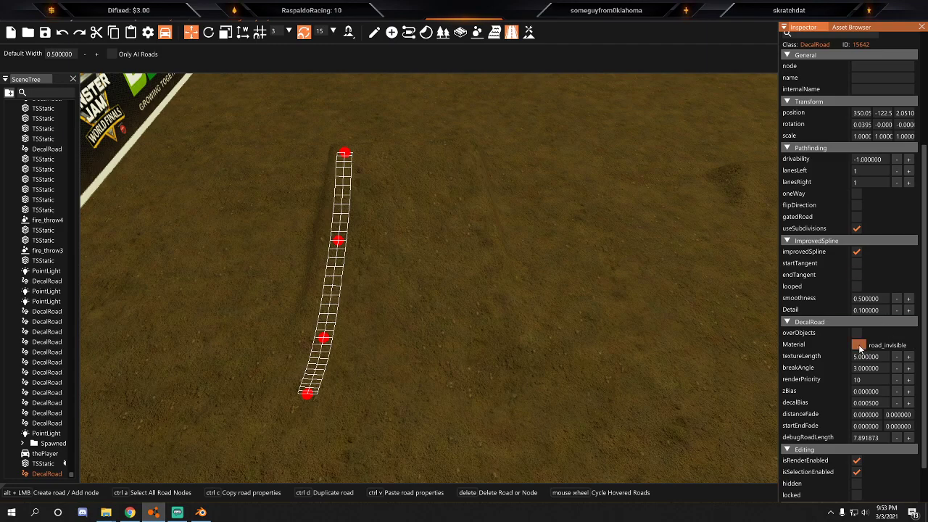
{"action": "left_click", "coordinate": [859, 346]}
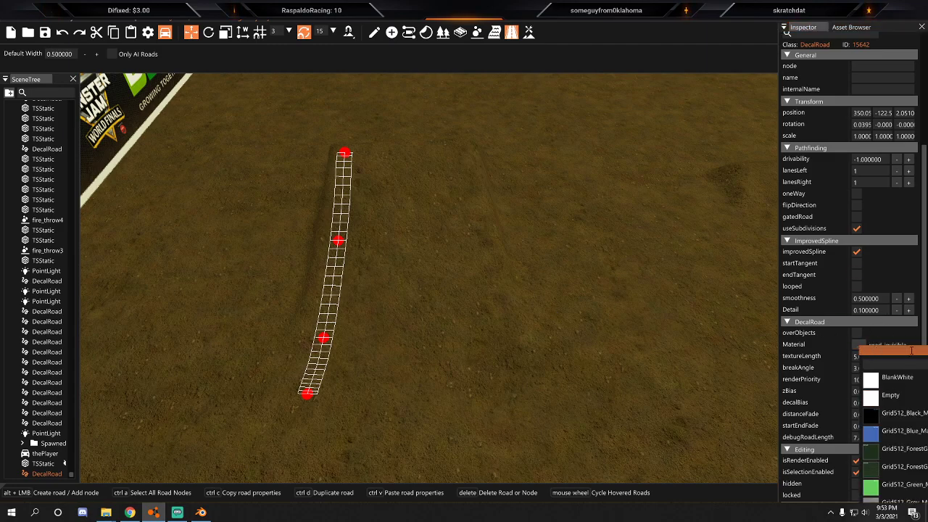
{"action": "left_click_drag", "start_coordinate": [921, 356], "coordinate": [753, 342]}
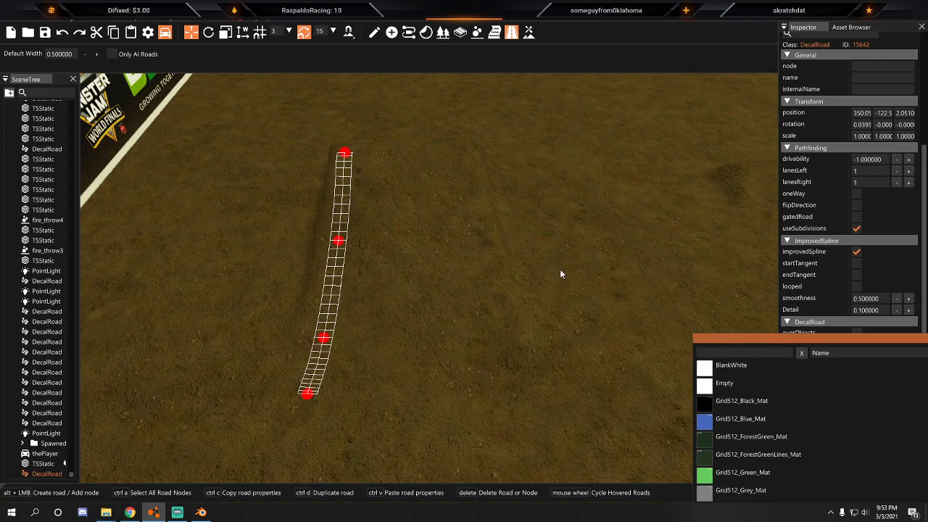
{"action": "left_click_drag", "start_coordinate": [890, 339], "coordinate": [634, 131]}
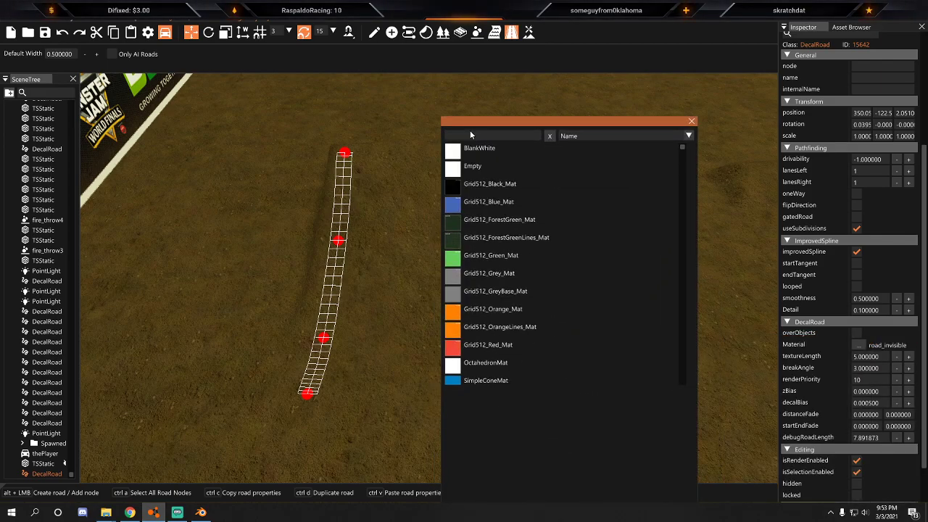
{"action": "key", "text": "c"}
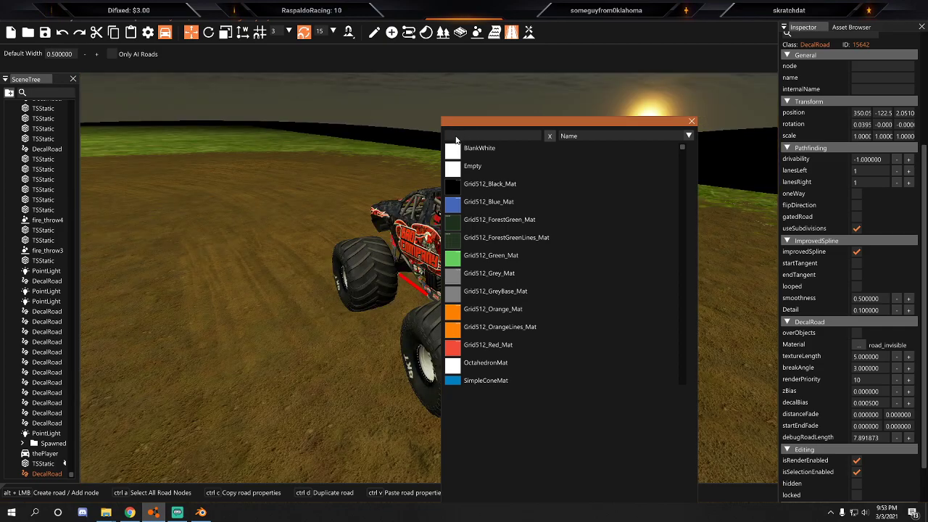
{"action": "key", "text": "c"}
{"action": "key", "text": "c"}
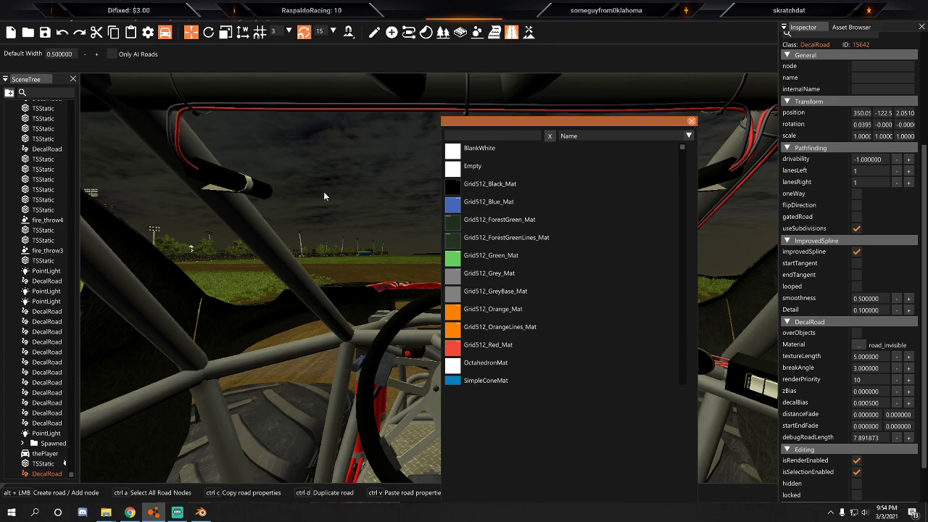
{"action": "left_click", "coordinate": [355, 310]}
{"action": "right_click_drag", "start_coordinate": [488, 336], "coordinate": [450, 241]}
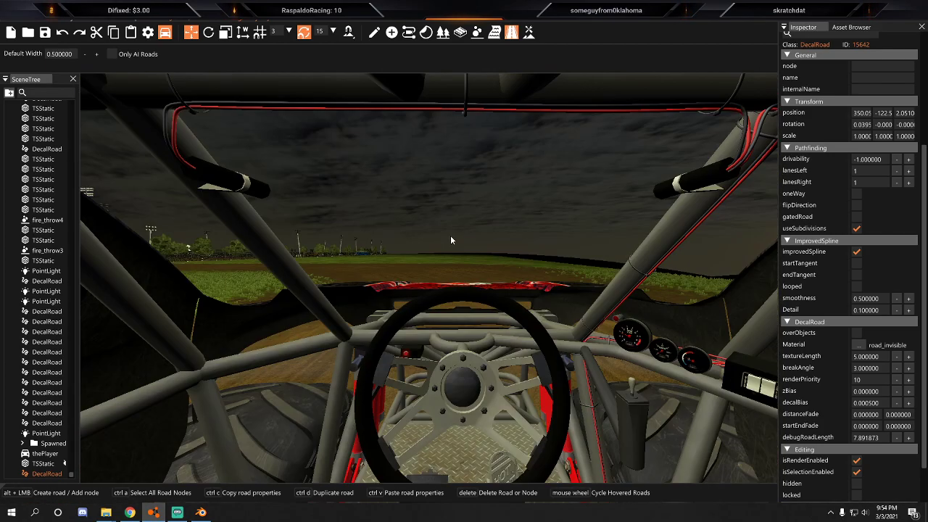
{"action": "key", "text": "c"}
{"action": "key", "text": "c"}
{"action": "key", "text": "c"}
{"action": "key", "text": "c"}
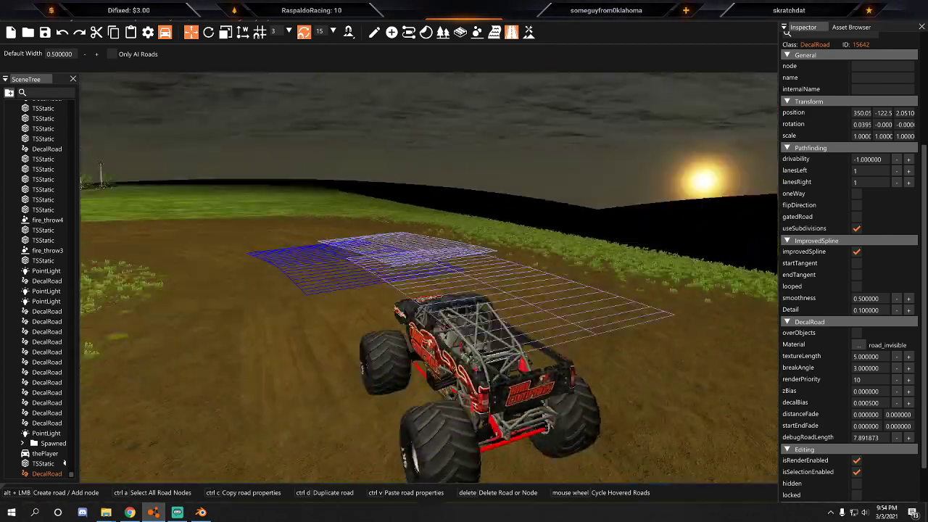
{"action": "key", "text": "c"}
{"action": "key", "text": "c"}
{"action": "key", "text": "c"}
{"action": "key", "text": "c"}
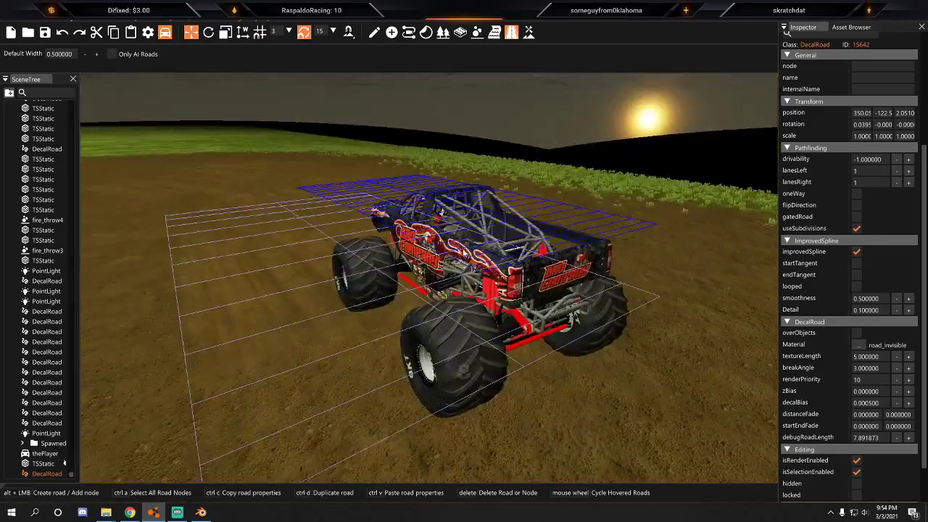
{"action": "key", "text": "f"}
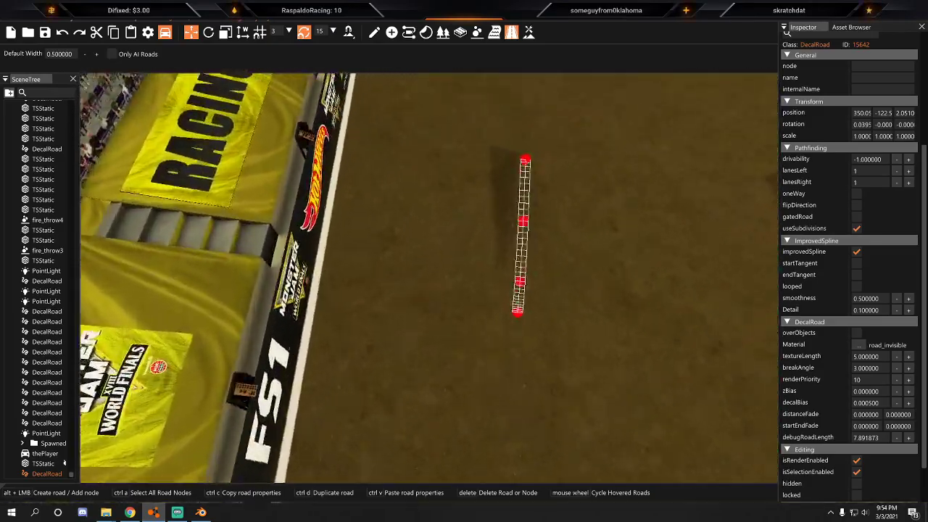
Find the chaulk materials and assign chaulk2 to the selected decal road.
{"action": "left_click", "coordinate": [861, 343]}
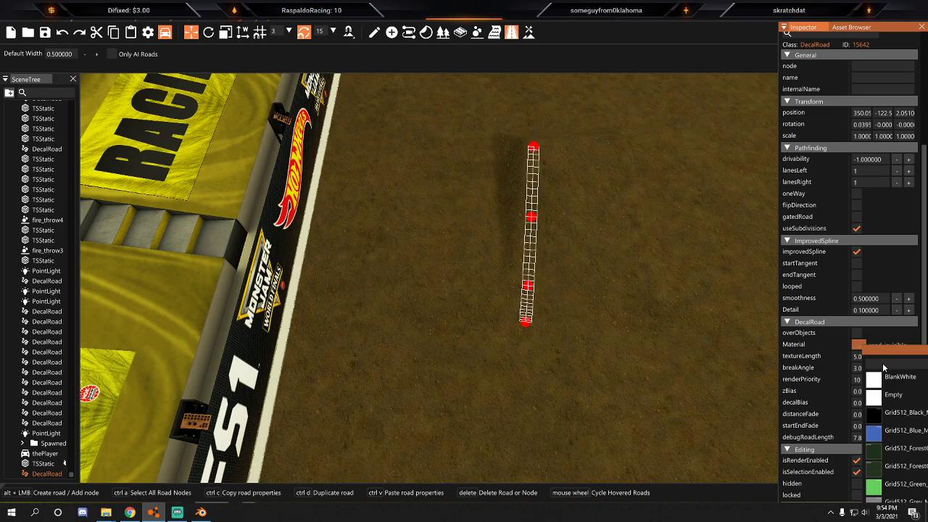
{"action": "left_click", "coordinate": [885, 368]}
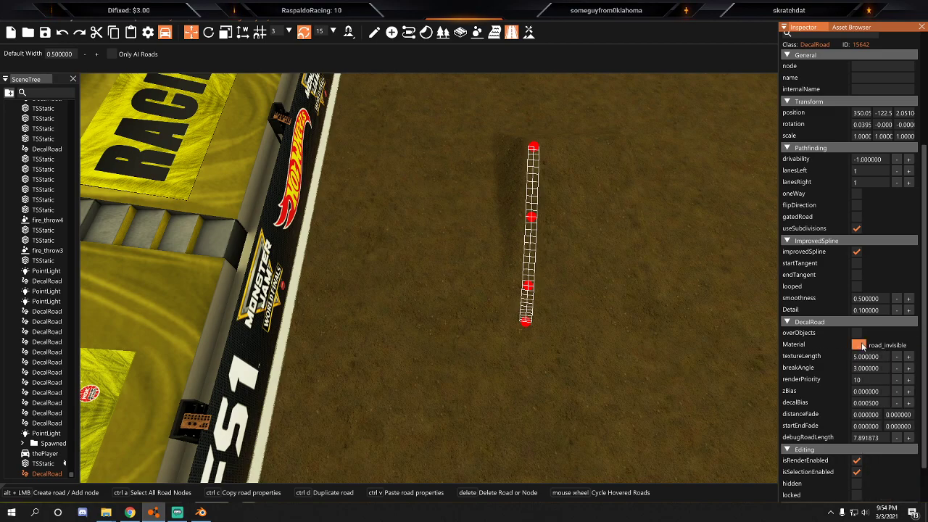
{"action": "left_click", "coordinate": [858, 345]}
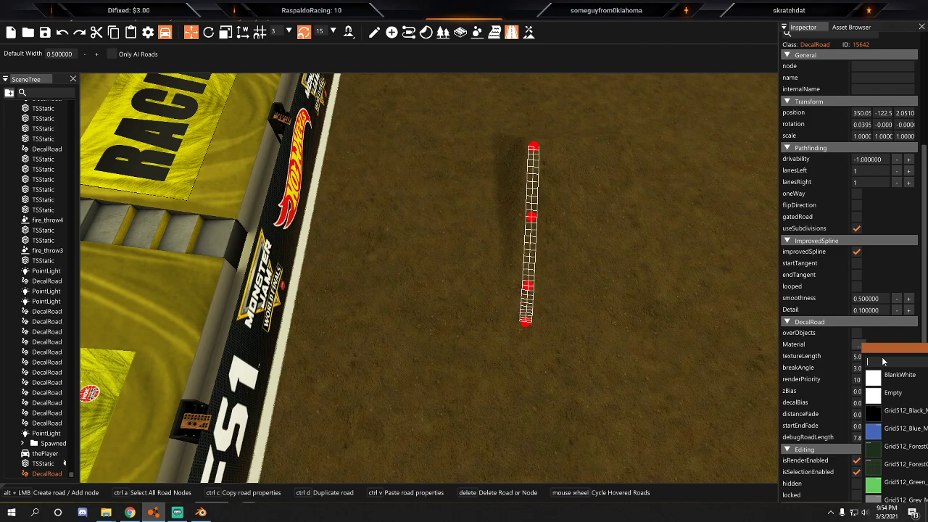
{"action": "type", "text": "chaulk"}
{"action": "left_click_drag", "start_coordinate": [899, 349], "coordinate": [565, 264]}
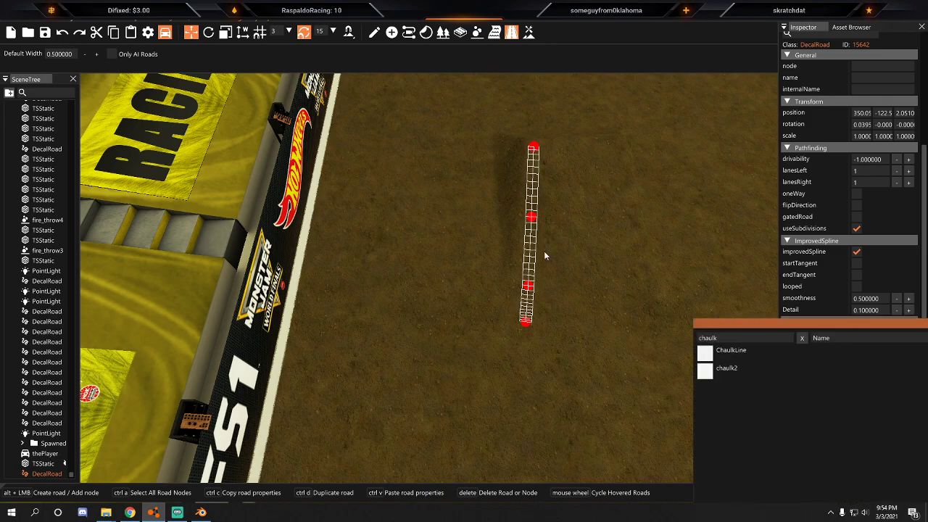
{"action": "double_click", "coordinate": [725, 370]}
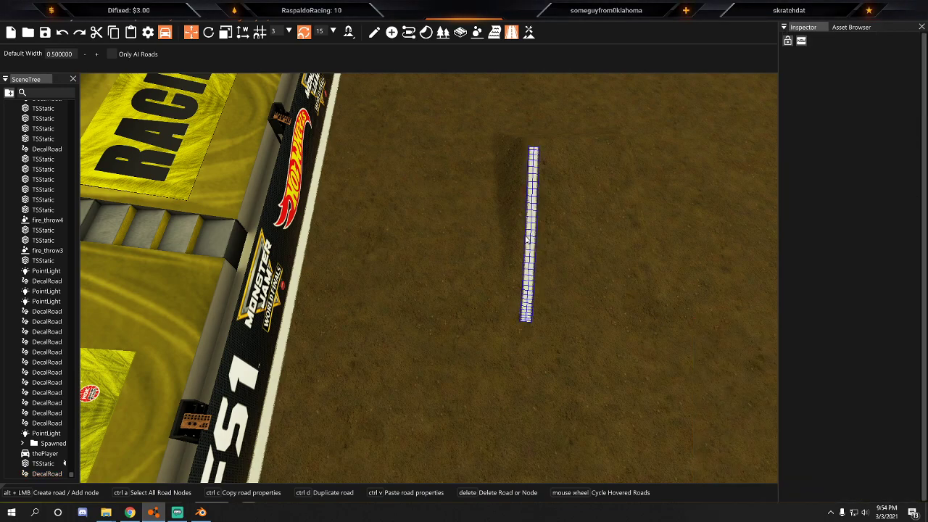
Select the new chalk line and examine its texture up close along the ramp edge.
{"action": "left_click", "coordinate": [532, 236]}
{"action": "key", "text": "d"}
{"action": "key", "text": "a"}
{"action": "key", "text": "d"}
{"action": "key", "text": "a"}
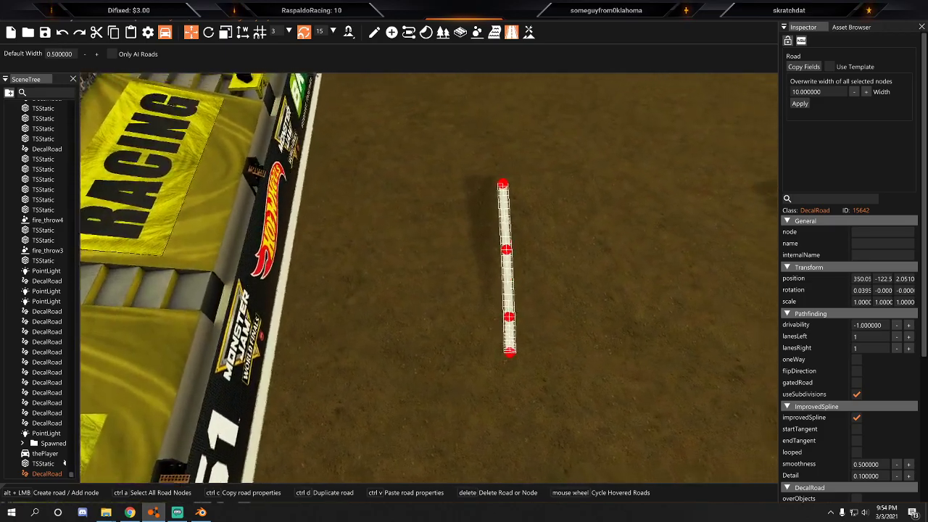
{"action": "key", "text": "d"}
{"action": "scroll", "coordinate": [862, 440], "scroll_direction": "down", "scroll_amount": 5}
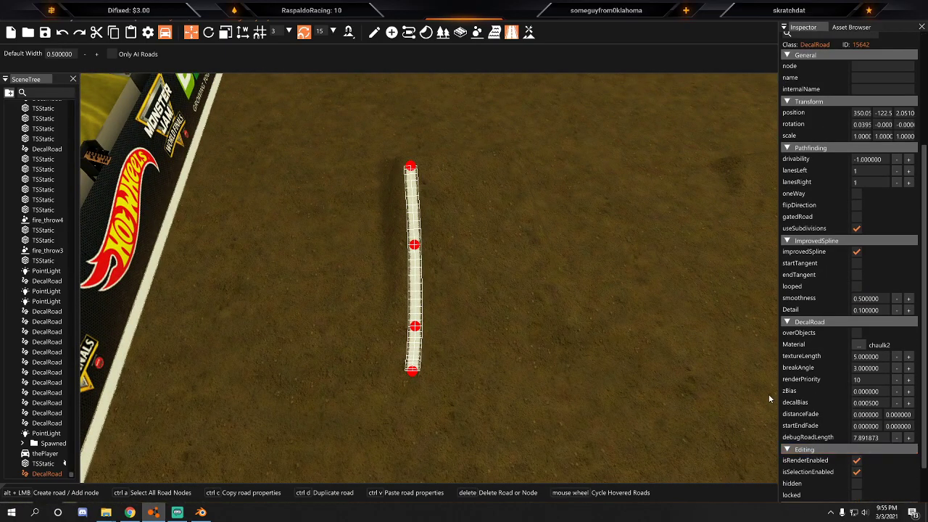
{"action": "key", "text": "w"}
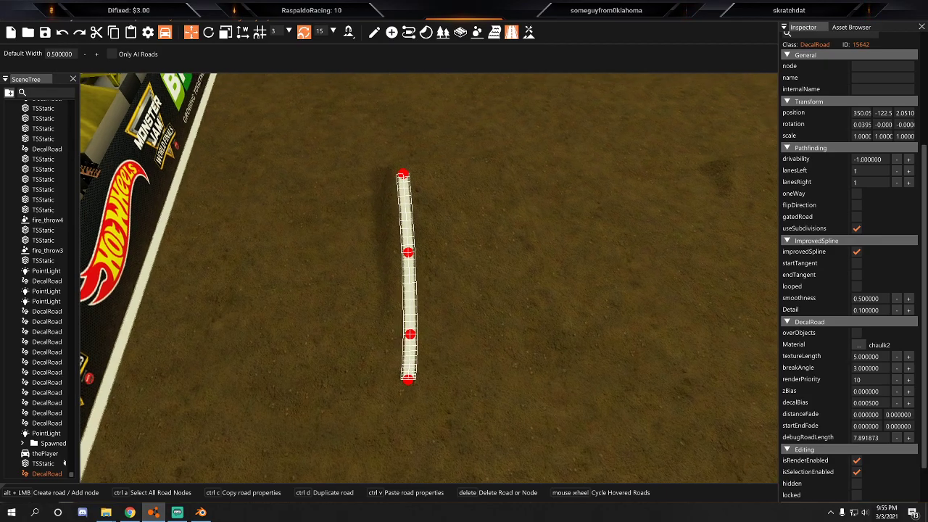
{"action": "left_click", "coordinate": [400, 204]}
{"action": "right_click_drag", "start_coordinate": [528, 196], "coordinate": [592, 361]}
{"action": "key", "text": "w"}
{"action": "left_click", "coordinate": [592, 361]}
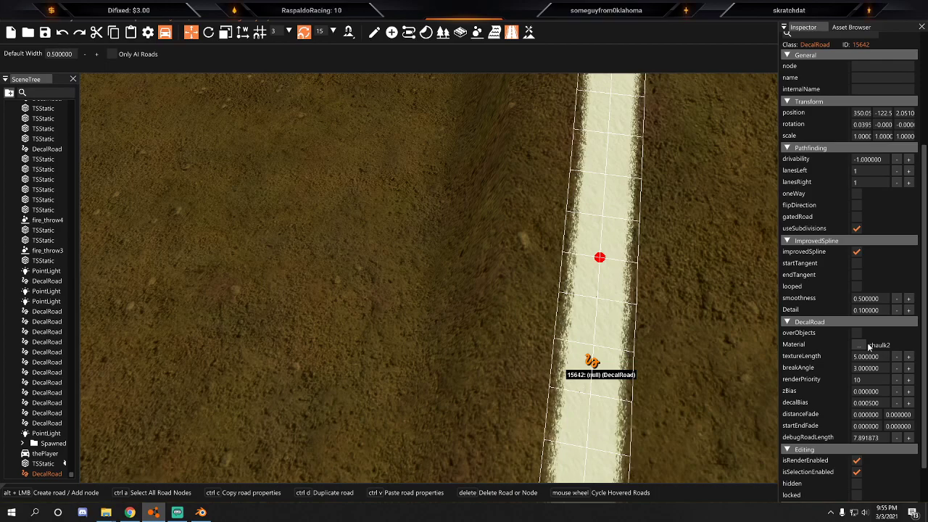
Try texture lengths of 15, 2 and 5 on the chalk line and settle on 4.
{"action": "left_click", "coordinate": [867, 357]}
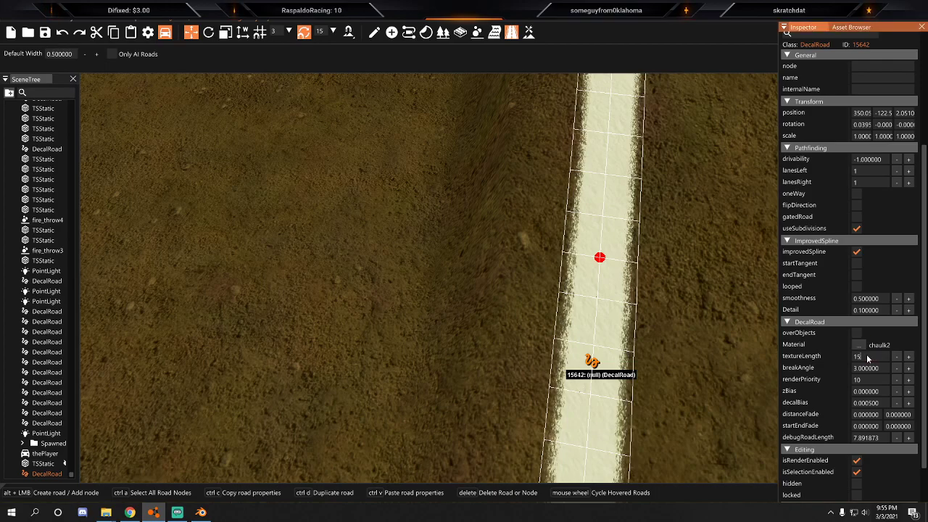
{"action": "key", "text": "Return"}
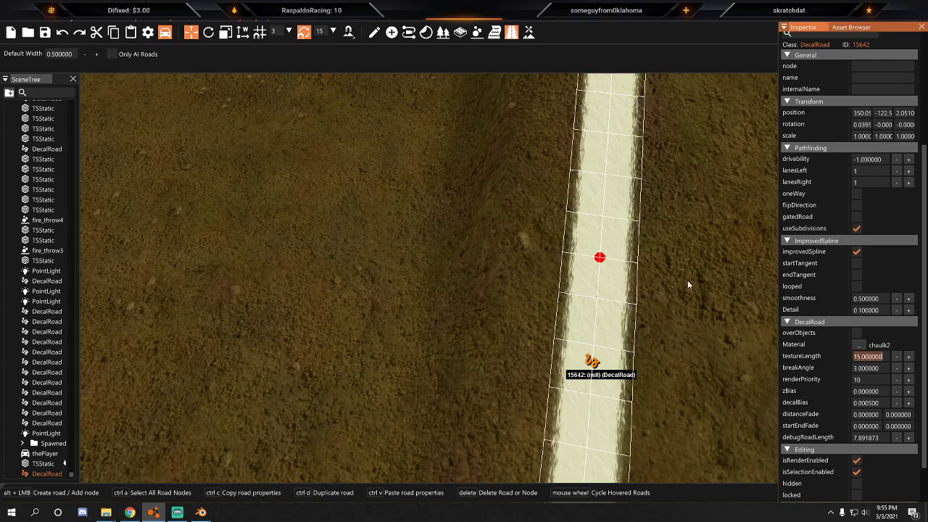
{"action": "right_click_drag", "start_coordinate": [690, 271], "coordinate": [674, 213]}
{"action": "left_click", "coordinate": [868, 356]}
{"action": "type", "text": "2"}
{"action": "key", "text": "Return"}
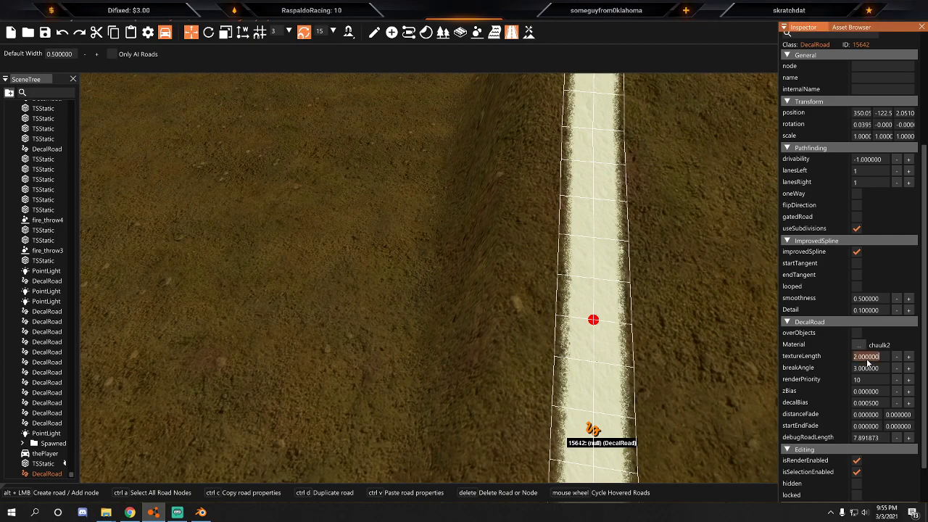
{"action": "key", "text": "Return"}
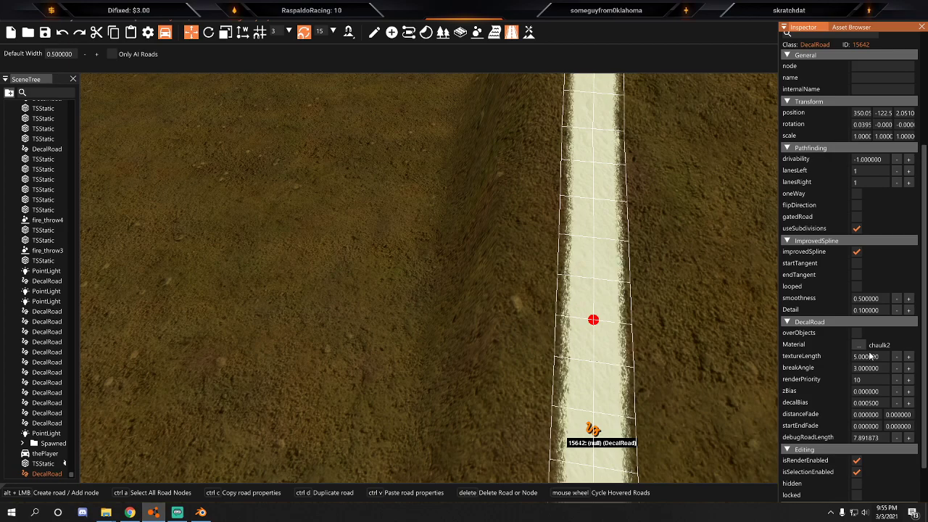
{"action": "key", "text": "Return"}
Set the chalk line's start fade to 2 and edit its end fade as well.
{"action": "right_click_drag", "start_coordinate": [634, 319], "coordinate": [658, 335]}
{"action": "key", "text": "s"}
{"action": "key", "text": "w"}
{"action": "key", "text": "s"}
{"action": "left_click", "coordinate": [862, 425]}
{"action": "key", "text": "w"}
{"action": "key", "text": "s"}
{"action": "left_click", "coordinate": [869, 426]}
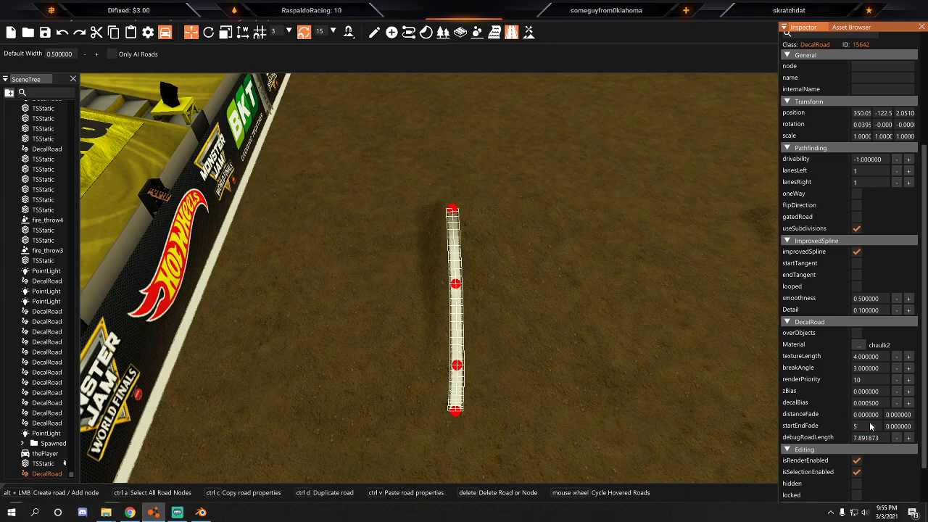
{"action": "type", "text": "5"}
{"action": "key", "text": "Return"}
{"action": "type", "text": "2"}
{"action": "key", "text": "Return"}
{"action": "left_click", "coordinate": [894, 427]}
{"action": "left_click", "coordinate": [520, 368]}
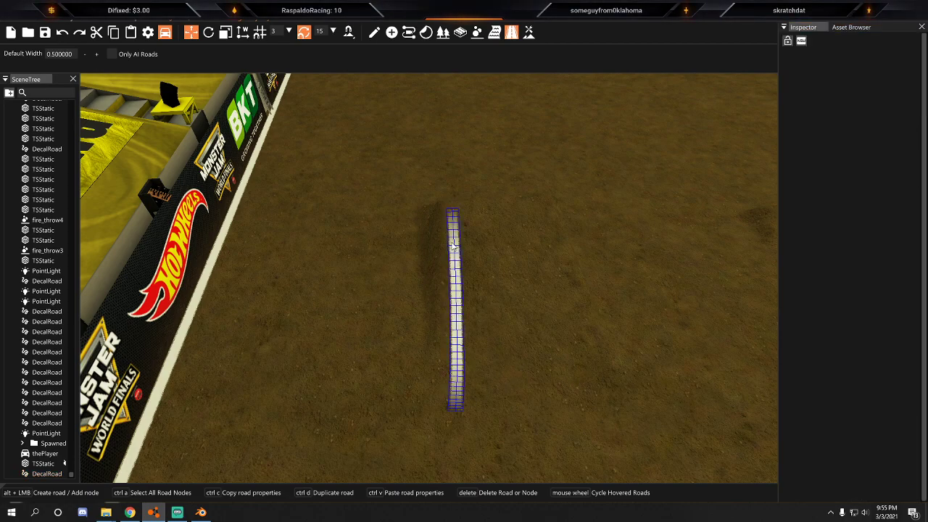
Examine the finished chalk line along the ramp edge and its decal road properties.
{"action": "key", "text": "d"}
{"action": "right_click_drag", "start_coordinate": [502, 247], "coordinate": [580, 315]}
{"action": "key", "text": "w"}
{"action": "key", "text": "s"}
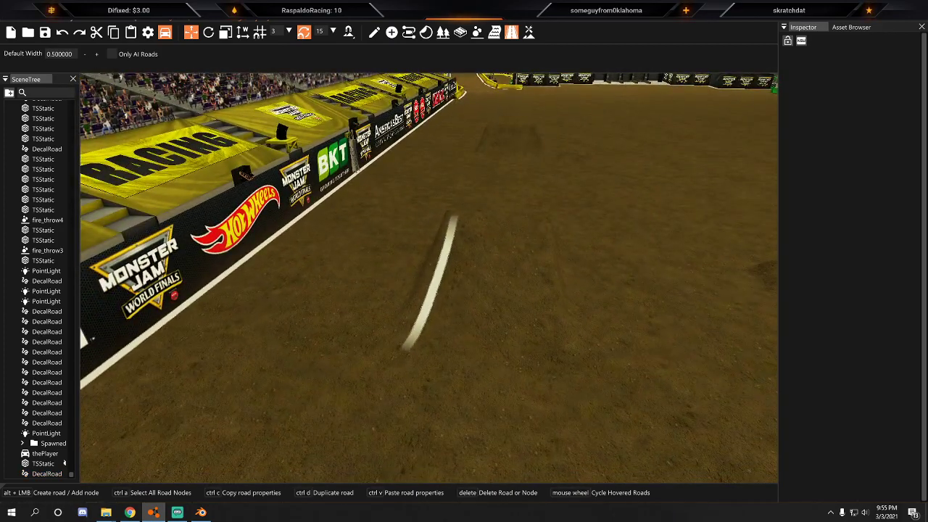
{"action": "left_click", "coordinate": [446, 246]}
{"action": "key", "text": "w"}
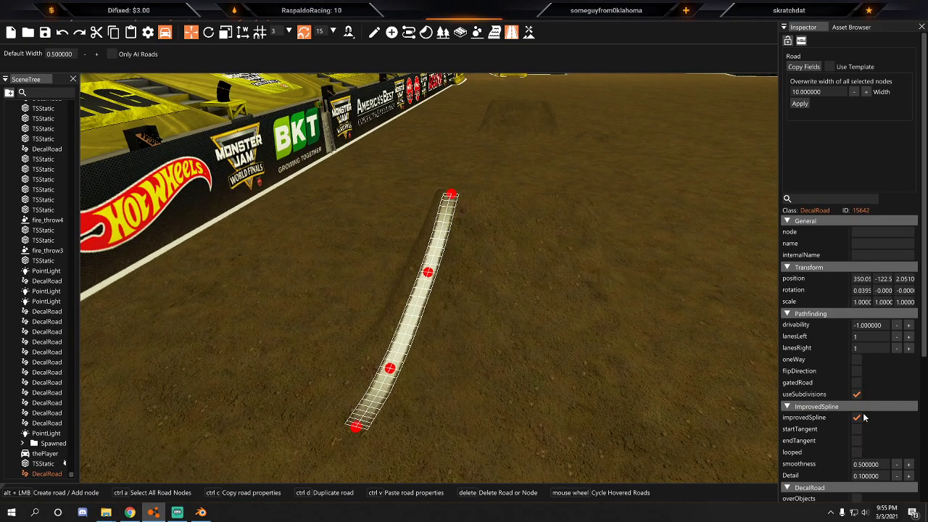
{"action": "scroll", "coordinate": [873, 350], "scroll_direction": "down", "scroll_amount": 3}
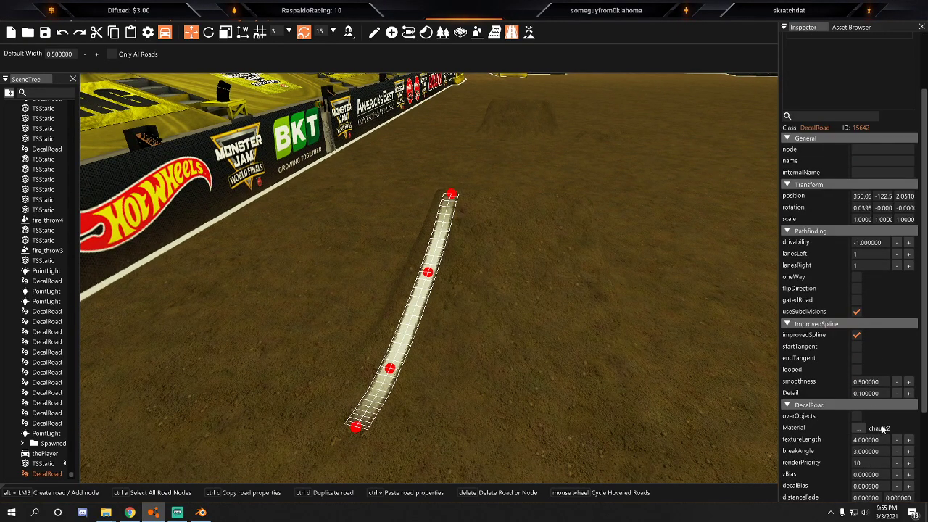
{"action": "left_click", "coordinate": [406, 305]}
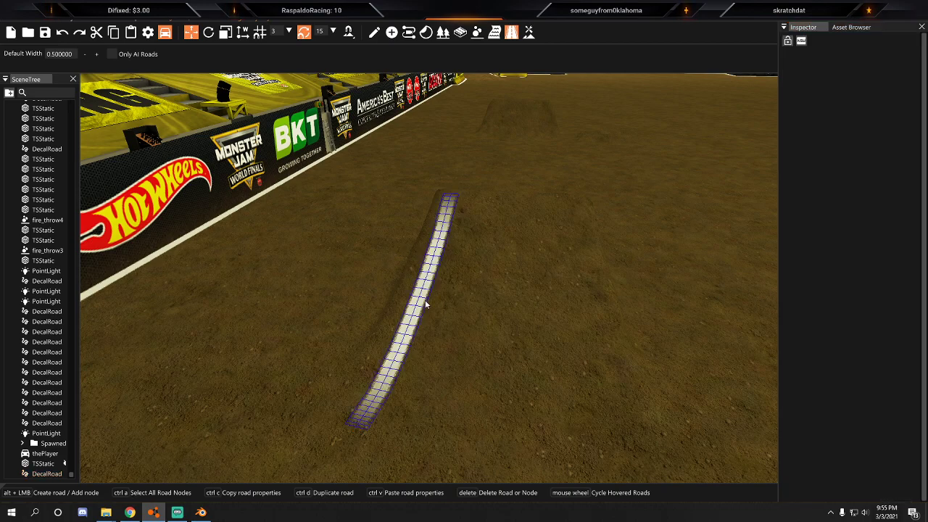
Copy the chalk line's properties and draw a matching four-node chalk line down the ramp's opposite edge.
{"action": "left_click", "coordinate": [424, 304]}
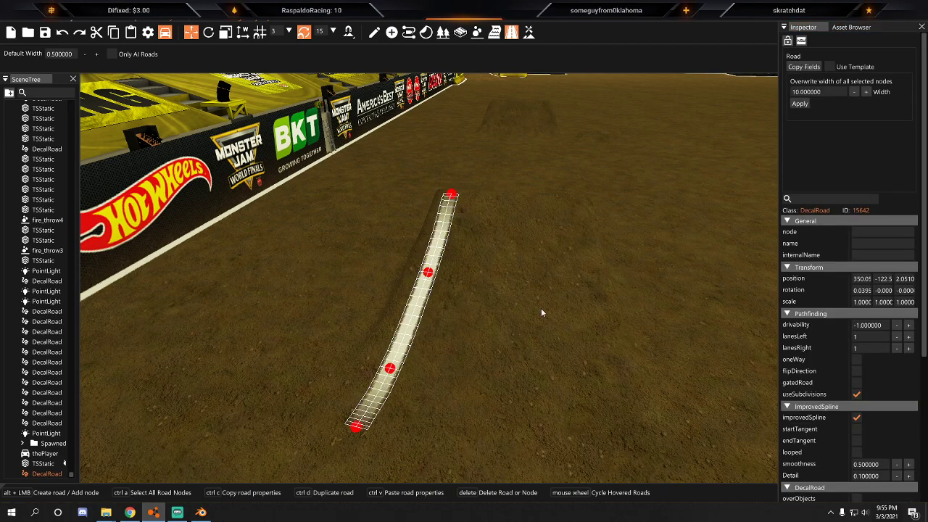
{"action": "key", "text": "ctrl+c"}
{"action": "right_click_drag", "start_coordinate": [339, 186], "coordinate": [351, 190]}
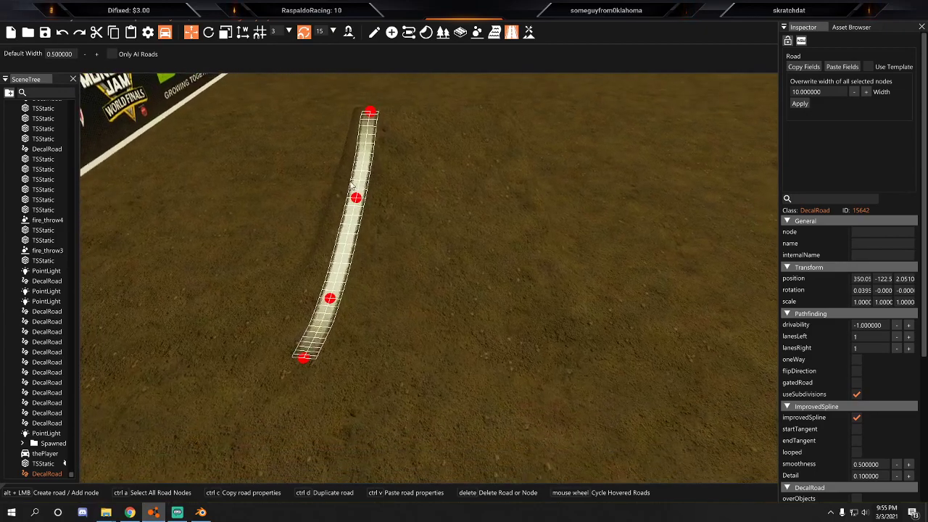
{"action": "left_click", "coordinate": [499, 113], "text": "alt"}
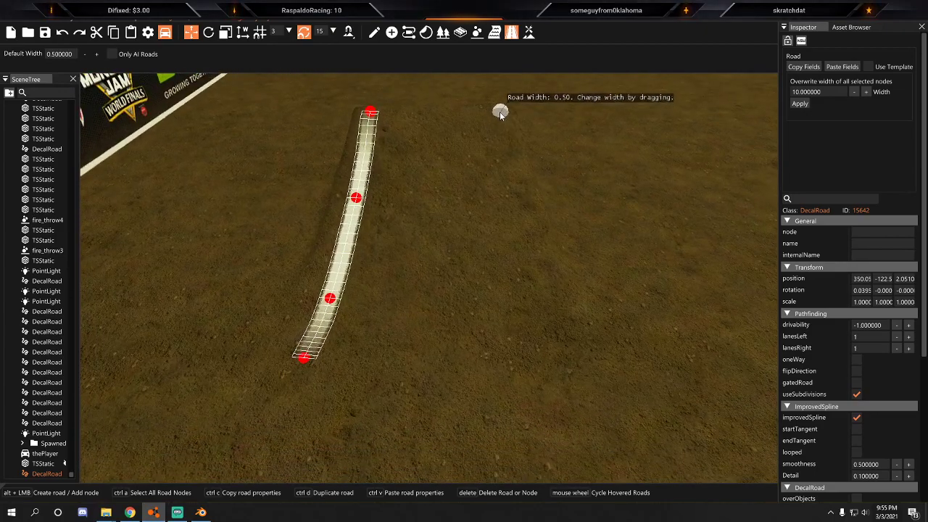
{"action": "left_click", "coordinate": [512, 199], "text": "alt"}
{"action": "left_click", "coordinate": [527, 277], "text": "alt"}
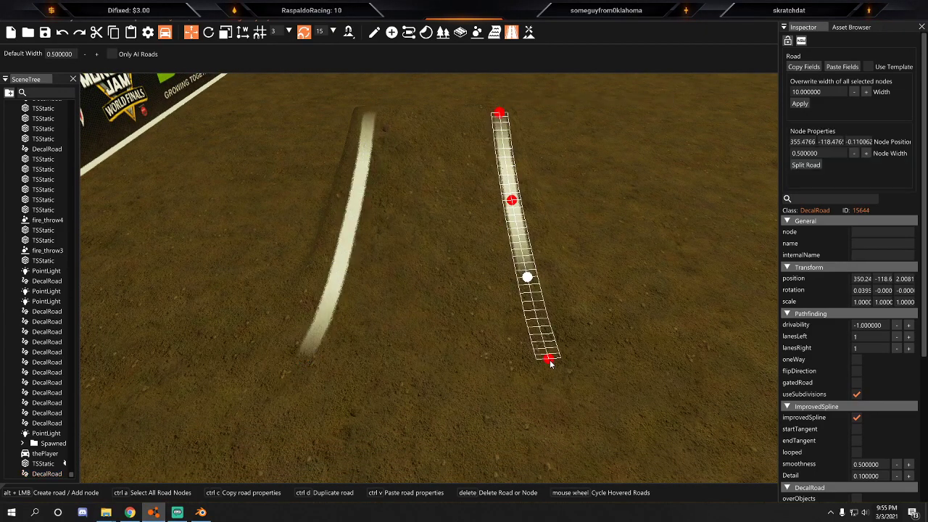
{"action": "left_click", "coordinate": [559, 370], "text": "alt"}
{"action": "key", "text": "Escape"}
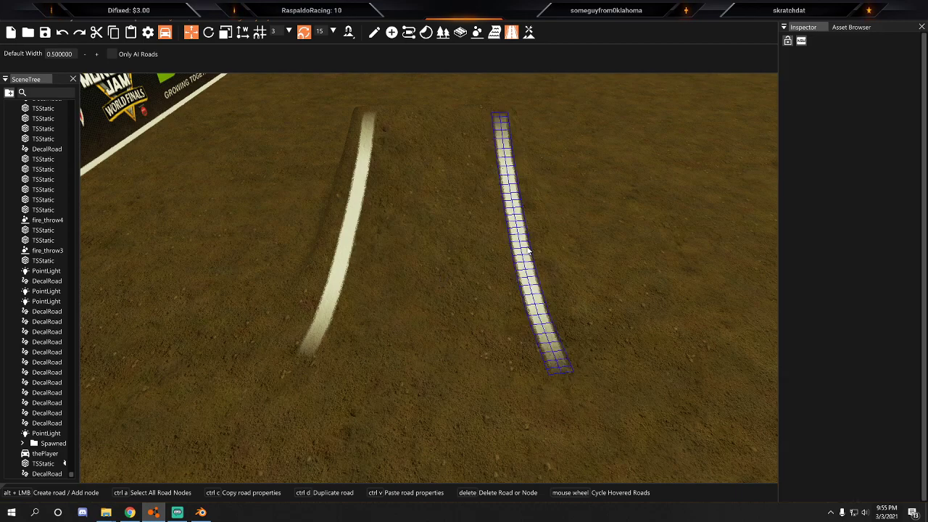
Draw a three-node chalk line across the top of the ramp, joining the upper ends of both side lines.
{"action": "key", "text": "w"}
{"action": "right_click_drag", "start_coordinate": [442, 210], "coordinate": [428, 301]}
{"action": "key", "text": "s"}
{"action": "key", "text": "w"}
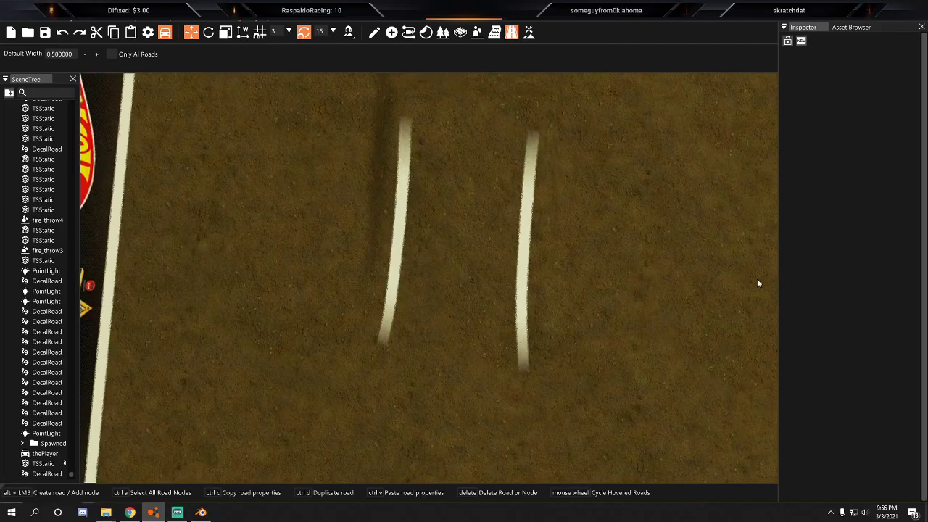
{"action": "mouse_move", "coordinate": [615, 226]}
{"action": "right_mouse_down"}
{"action": "mouse_move", "coordinate": [606, 226]}
{"action": "mouse_move", "coordinate": [616, 223]}
{"action": "right_mouse_up"}
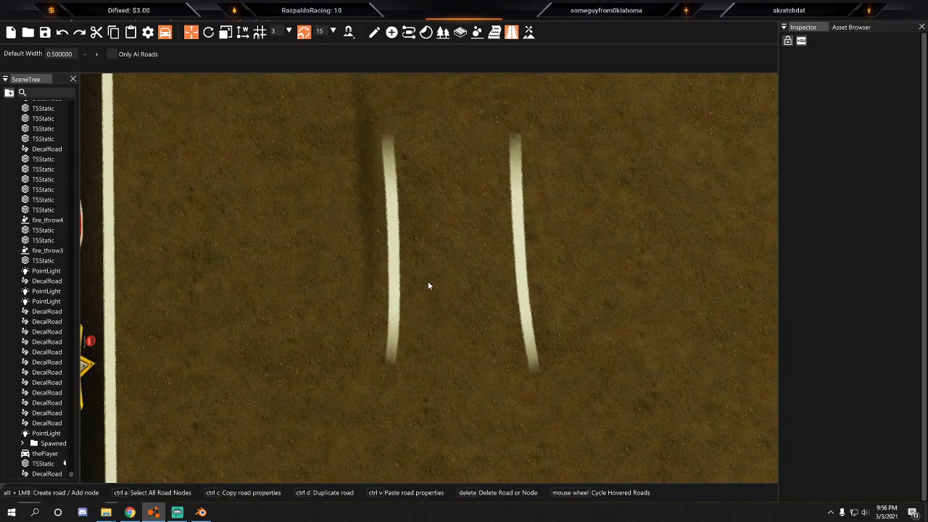
{"action": "right_click_drag", "start_coordinate": [427, 282], "coordinate": [471, 303]}
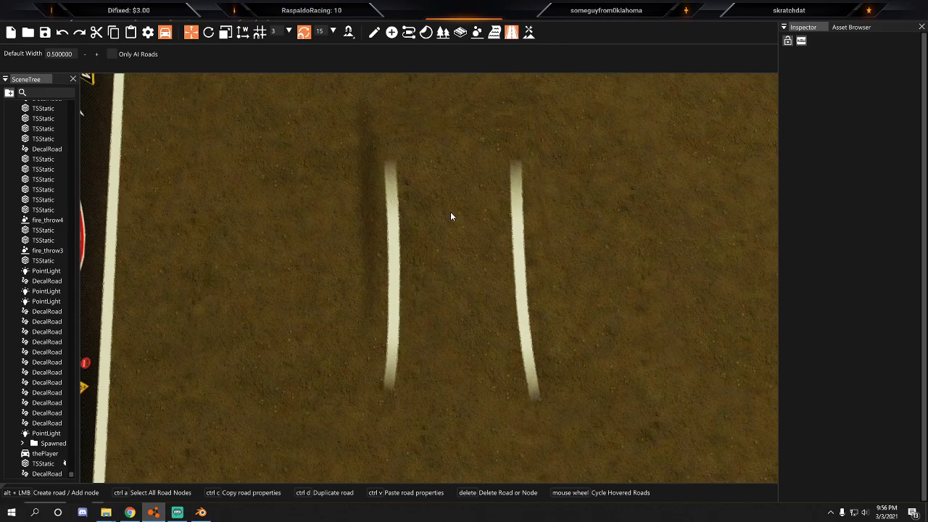
{"action": "left_click", "coordinate": [390, 167], "text": "alt"}
{"action": "left_click", "coordinate": [460, 168], "text": "alt"}
{"action": "left_click", "coordinate": [519, 165], "text": "alt"}
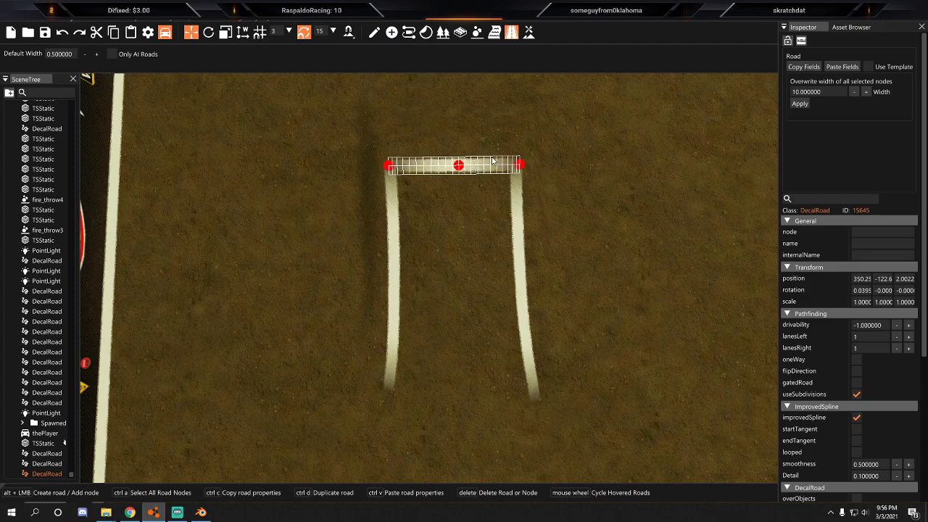
{"action": "left_click", "coordinate": [588, 182]}
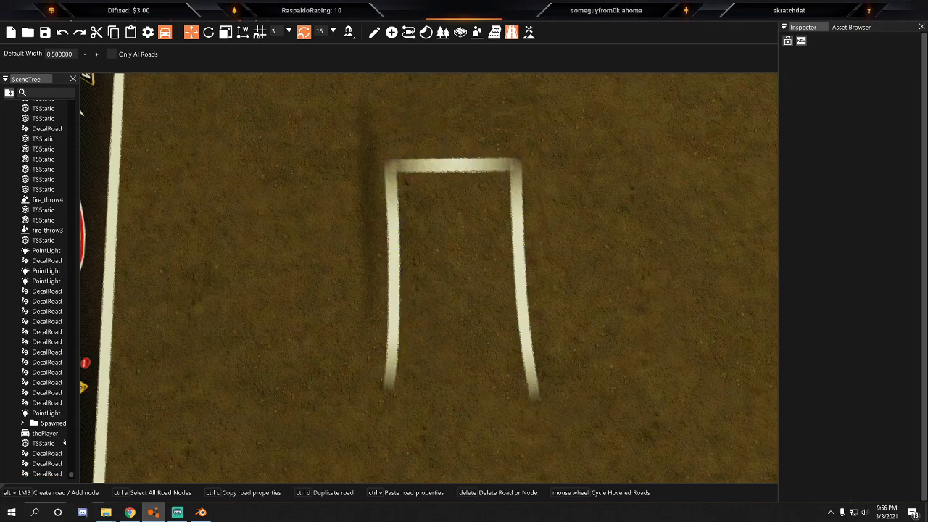
Switch to terrain material painting and choose the Dirt5 material.
{"action": "left_click", "coordinate": [528, 32]}
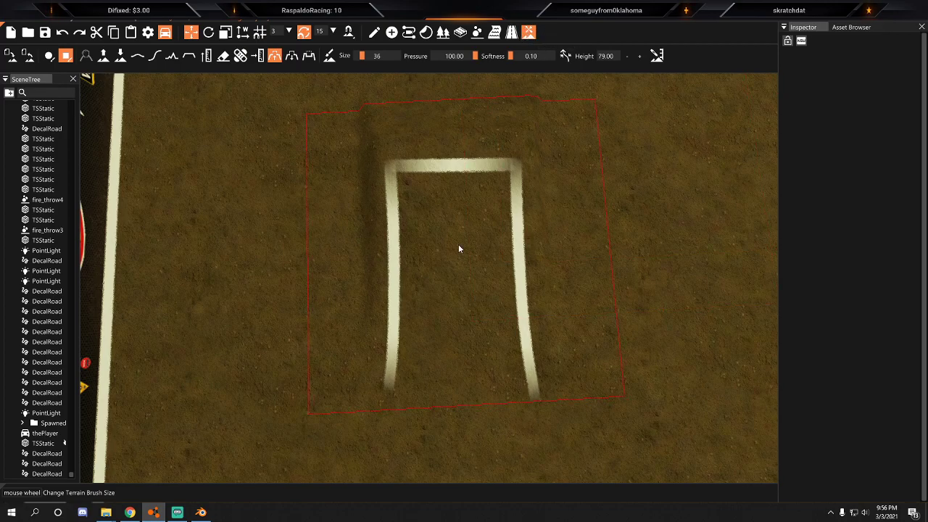
{"action": "right_click_drag", "start_coordinate": [462, 284], "coordinate": [475, 283]}
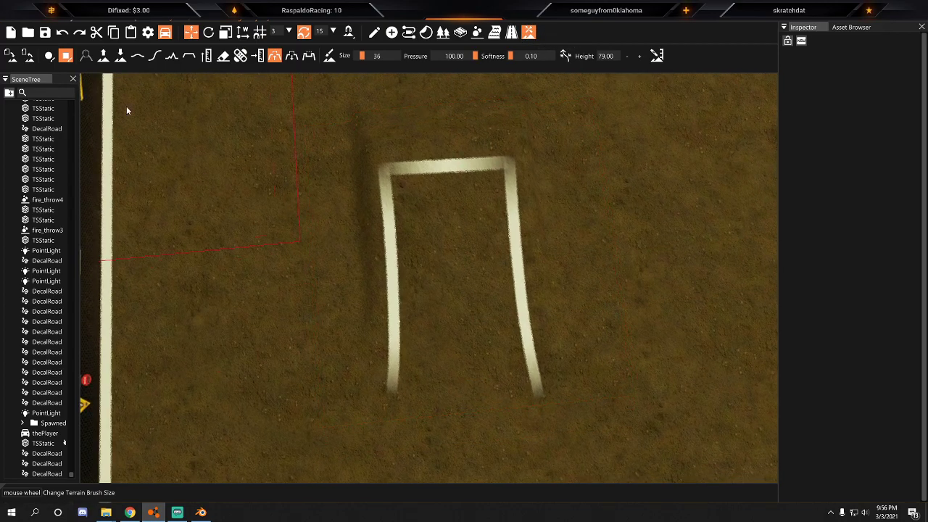
{"action": "left_click", "coordinate": [330, 56]}
{"action": "left_click", "coordinate": [112, 308]}
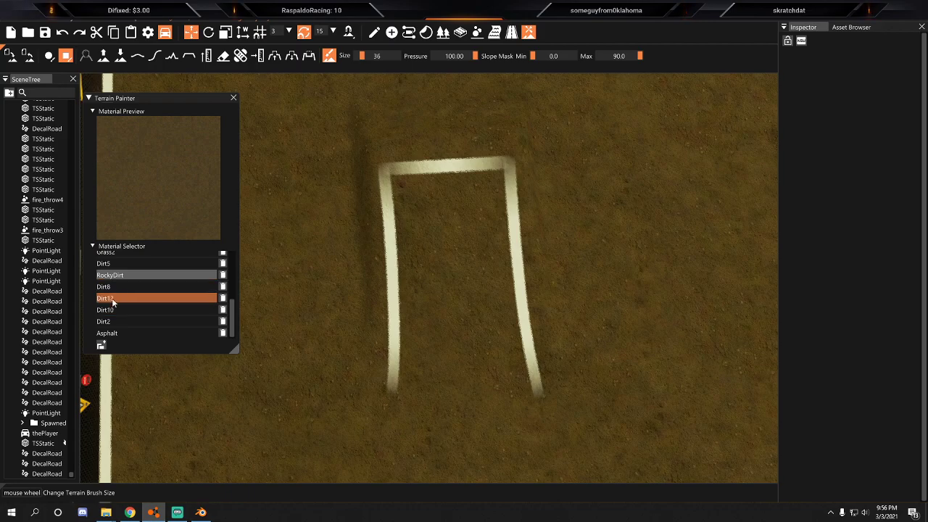
{"action": "scroll", "coordinate": [122, 305], "scroll_direction": "up", "scroll_amount": 2}
{"action": "scroll", "coordinate": [121, 276], "scroll_direction": "up", "scroll_amount": 1}
{"action": "scroll", "coordinate": [123, 287], "scroll_direction": "down", "scroll_amount": 2}
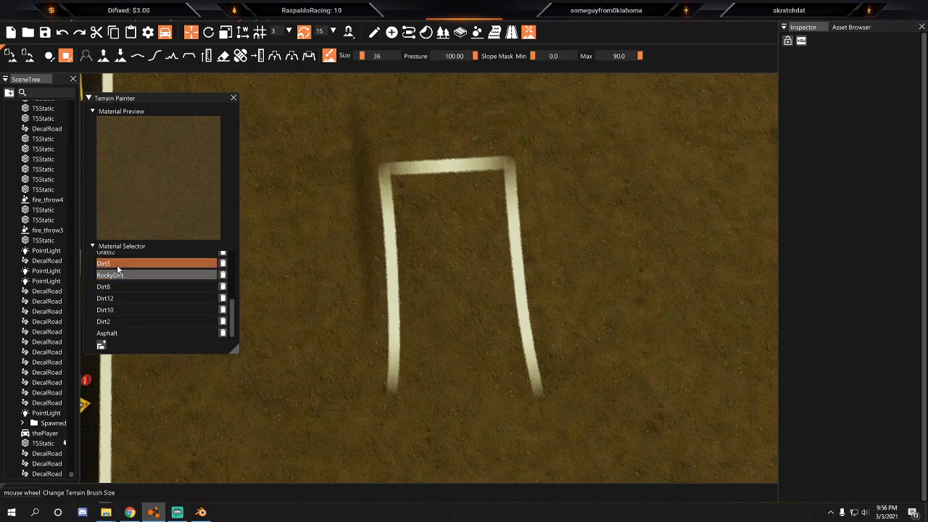
{"action": "left_click", "coordinate": [117, 265]}
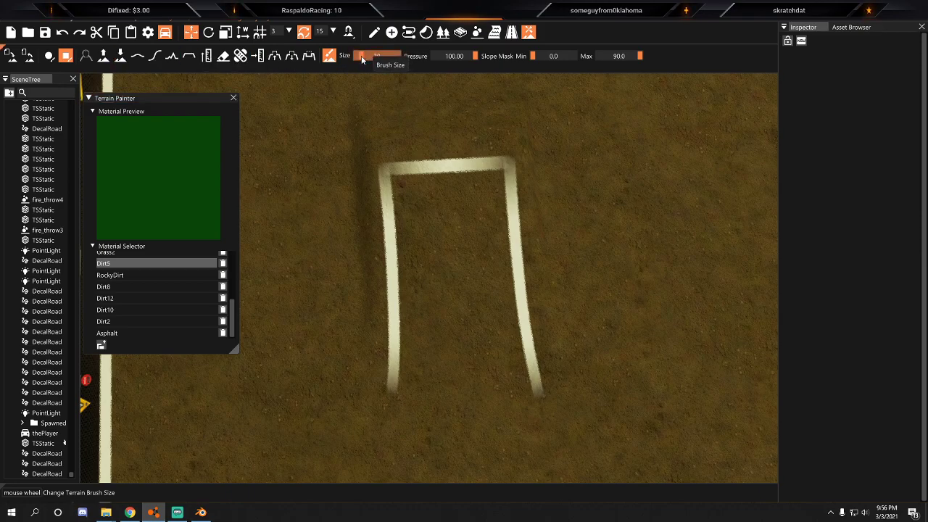
Set the brush size to 12 and paint Dirt5 over the ramp surface between the chalk lines.
{"action": "left_click", "coordinate": [358, 60]}
{"action": "mouse_move", "coordinate": [448, 229]}
{"action": "left_mouse_down"}
{"action": "mouse_move", "coordinate": [453, 354]}
{"action": "mouse_move", "coordinate": [472, 376]}
{"action": "mouse_move", "coordinate": [461, 239]}
{"action": "mouse_move", "coordinate": [541, 212]}
{"action": "left_mouse_up"}
{"action": "right_click_drag", "start_coordinate": [540, 214], "coordinate": [587, 137]}
{"action": "key", "text": "s"}
{"action": "key", "text": "w"}
{"action": "mouse_move", "coordinate": [463, 252]}
{"action": "right_mouse_down"}
{"action": "mouse_move", "coordinate": [467, 290]}
{"action": "mouse_move", "coordinate": [453, 392]}
{"action": "mouse_move", "coordinate": [507, 395]}
{"action": "mouse_move", "coordinate": [421, 243]}
{"action": "right_mouse_up"}
{"action": "key", "text": "w"}
{"action": "key", "text": "s"}
{"action": "key", "text": "w"}
{"action": "key", "text": "s"}
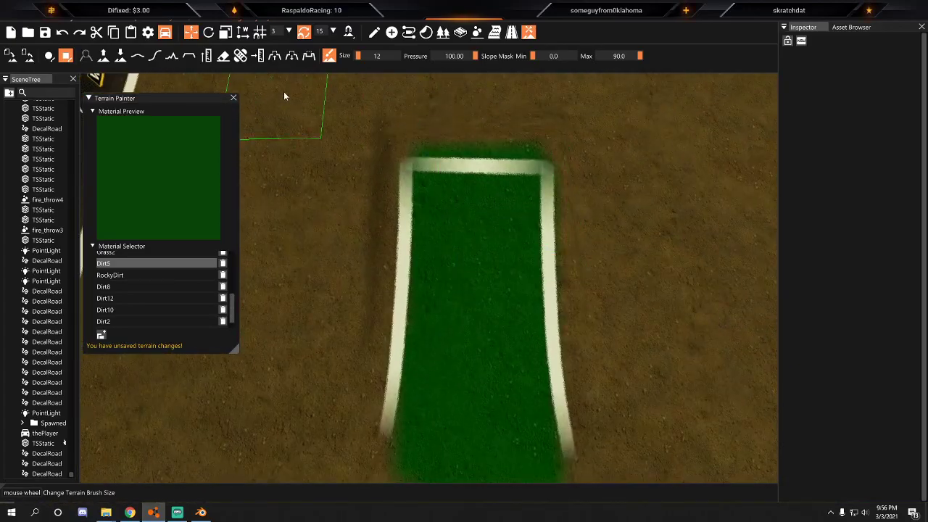
Return to decal road editing and inspect the existing dirt decal road on the neighbouring ramp.
{"action": "left_click", "coordinate": [511, 32]}
{"action": "key", "text": "s"}
{"action": "double_click", "coordinate": [67, 56]}
{"action": "right_click_drag", "start_coordinate": [683, 153], "coordinate": [725, 79]}
{"action": "left_click", "coordinate": [579, 216]}
{"action": "right_click_drag", "start_coordinate": [582, 262], "coordinate": [552, 259]}
{"action": "key", "text": "s"}
{"action": "left_click", "coordinate": [552, 259]}
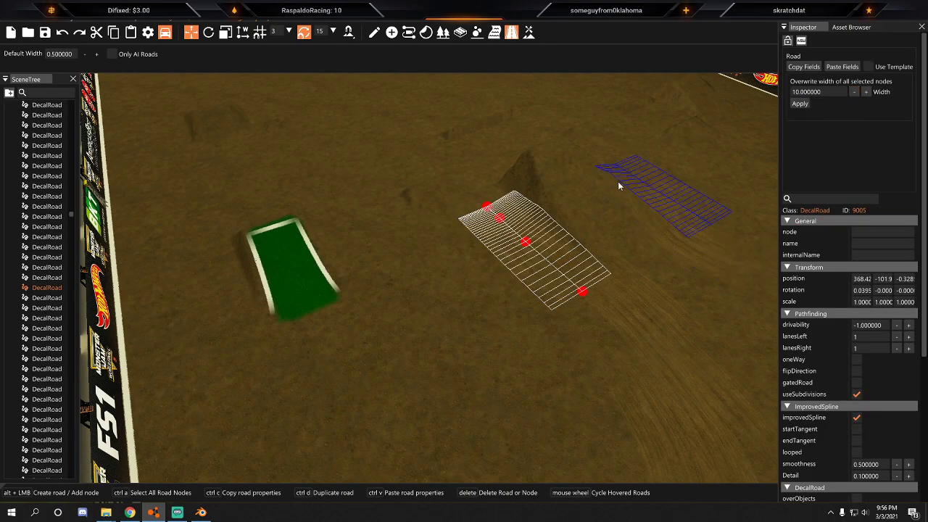
{"action": "left_click", "coordinate": [376, 312]}
Try default road widths of 10 and 6 over the green ramp and settle on 4.5.
{"action": "key", "text": "w"}
{"action": "right_click_drag", "start_coordinate": [377, 312], "coordinate": [304, 311]}
{"action": "left_click", "coordinate": [60, 54]}
{"action": "type", "text": "10"}
{"action": "key", "text": "Return"}
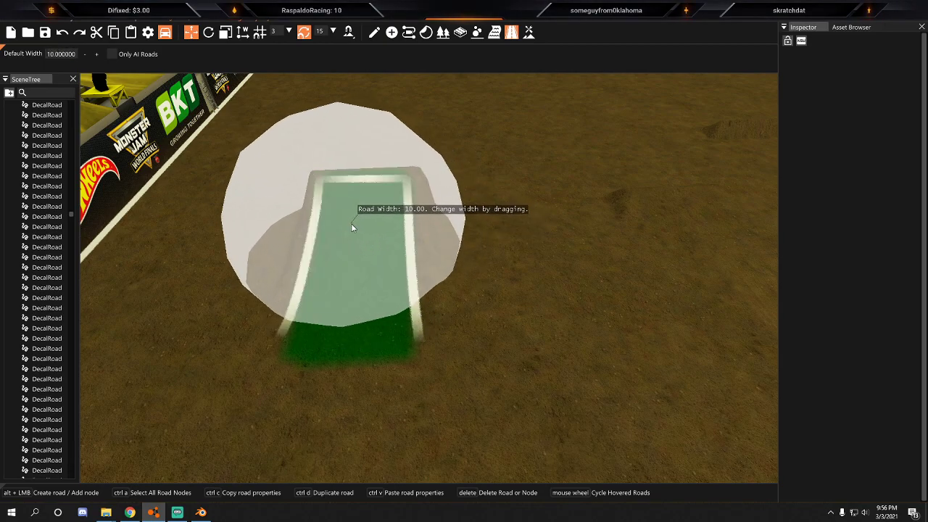
{"action": "key", "text": "Return"}
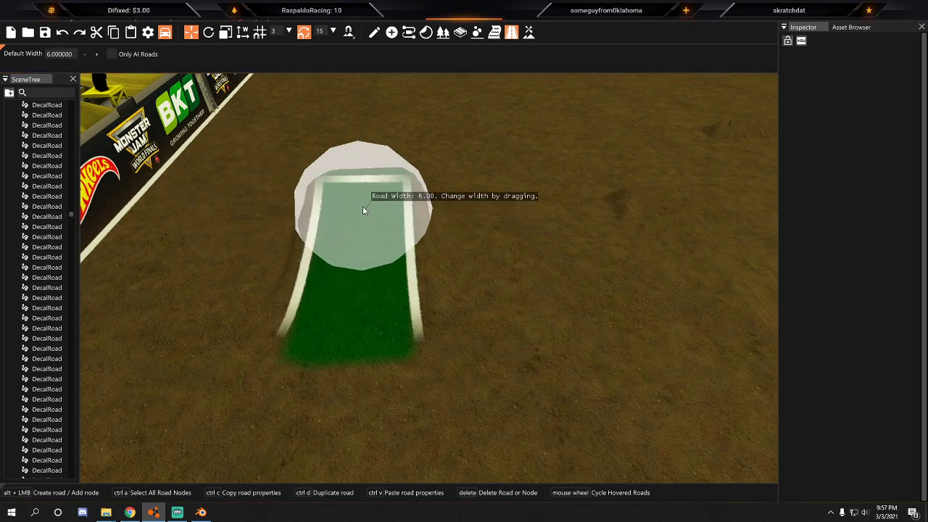
{"action": "left_click", "coordinate": [56, 55]}
{"action": "type", "text": "4.5"}
{"action": "key", "text": "Return"}
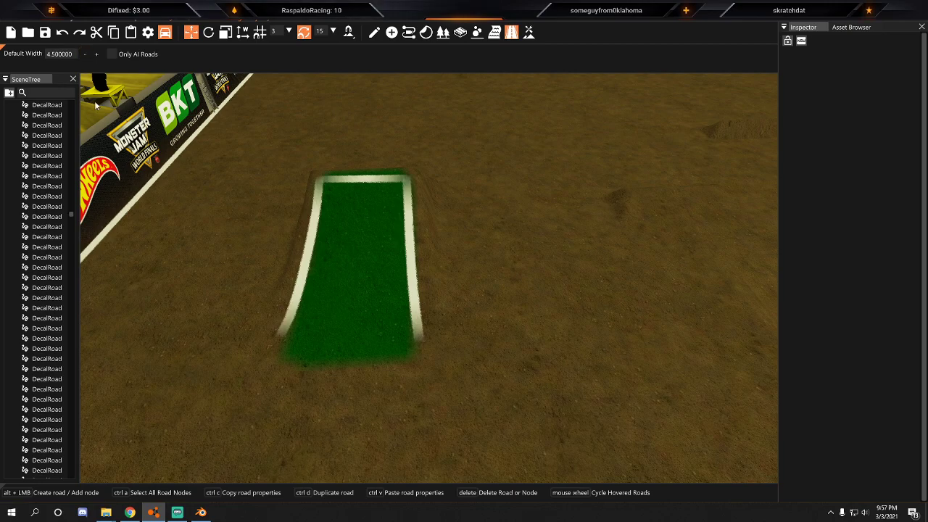
Draw a four-node decal road down the middle of the green ramp, from its top edge to just past its base.
{"action": "left_click", "coordinate": [364, 182], "text": "alt"}
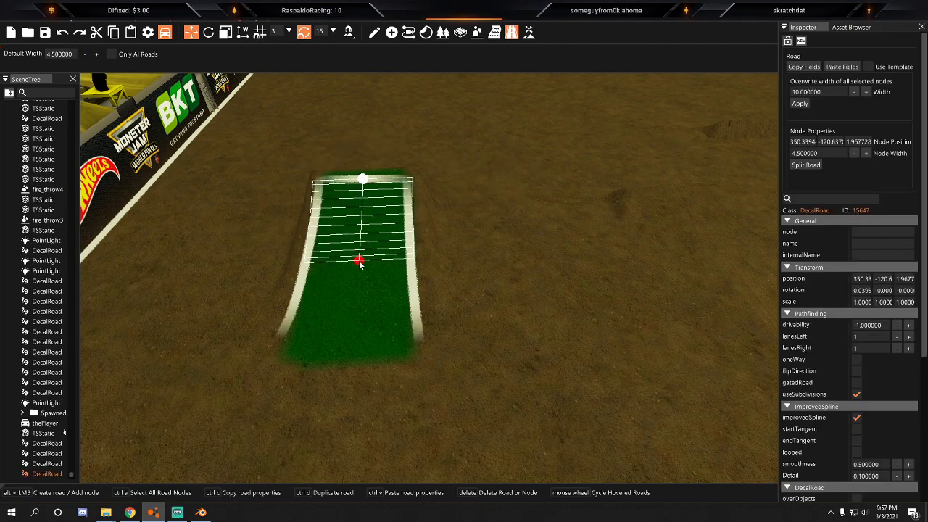
{"action": "left_click", "coordinate": [355, 303], "text": "alt"}
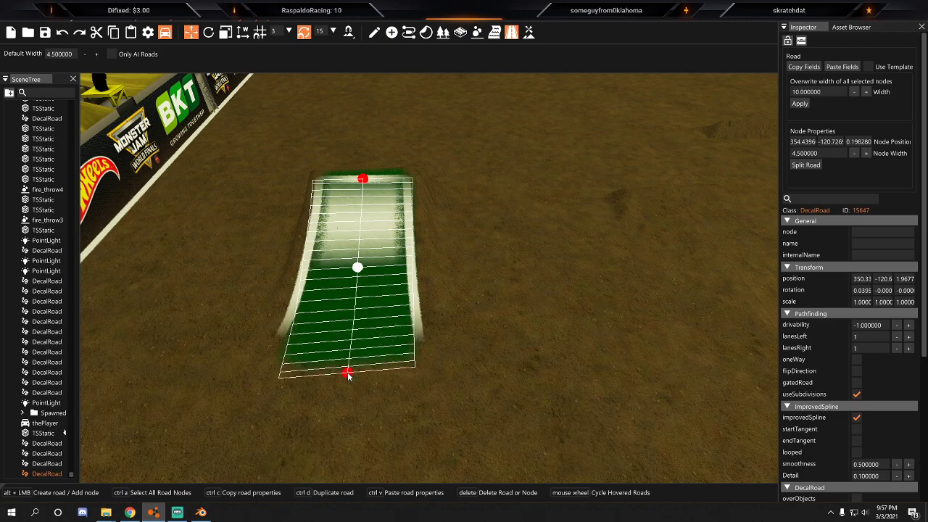
{"action": "left_click", "coordinate": [348, 369], "text": "alt"}
{"action": "left_click", "coordinate": [339, 429], "text": "alt"}
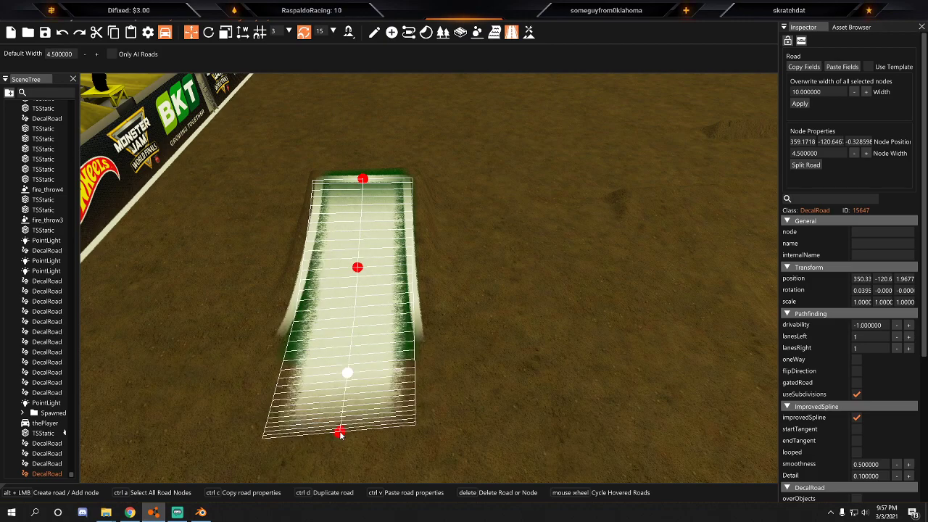
Open the material choice for the new decal road and search the materials for "road" and "ur".
{"action": "scroll", "coordinate": [903, 366], "scroll_direction": "down", "scroll_amount": 2}
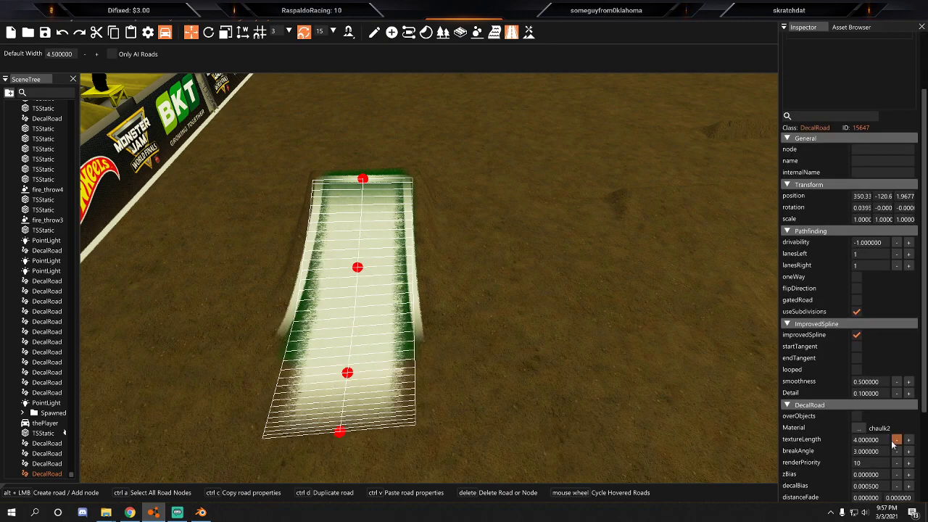
{"action": "left_click", "coordinate": [866, 428]}
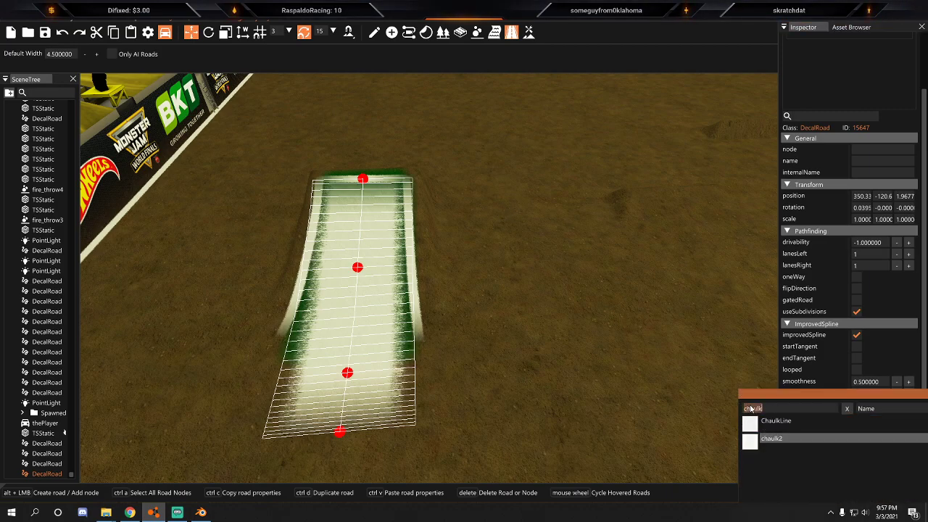
{"action": "type", "text": "ro"}
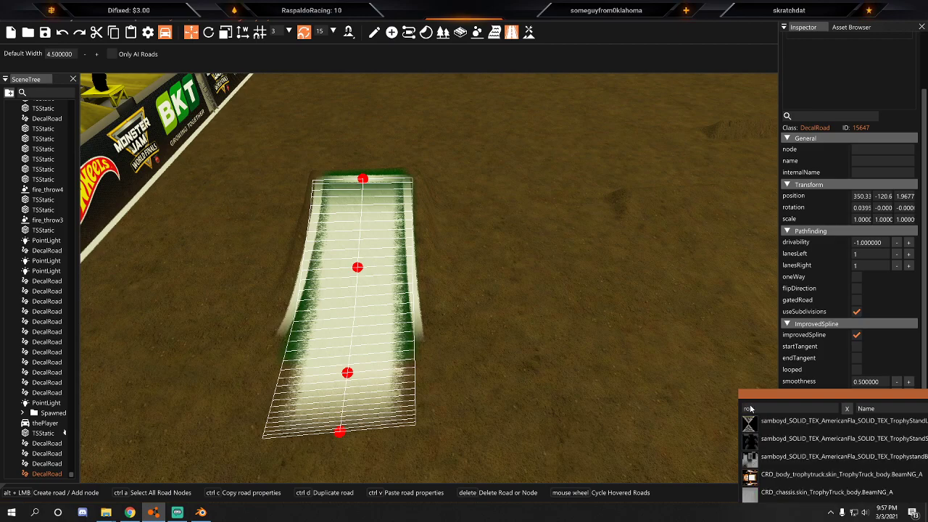
{"action": "type", "text": "ad"}
{"action": "left_click_drag", "start_coordinate": [866, 396], "coordinate": [592, 112]}
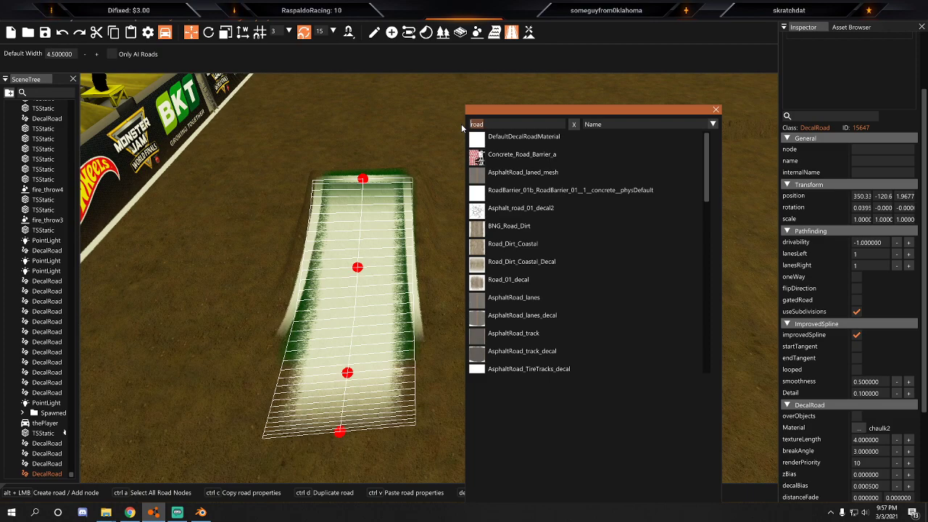
{"action": "type", "text": "ura"}
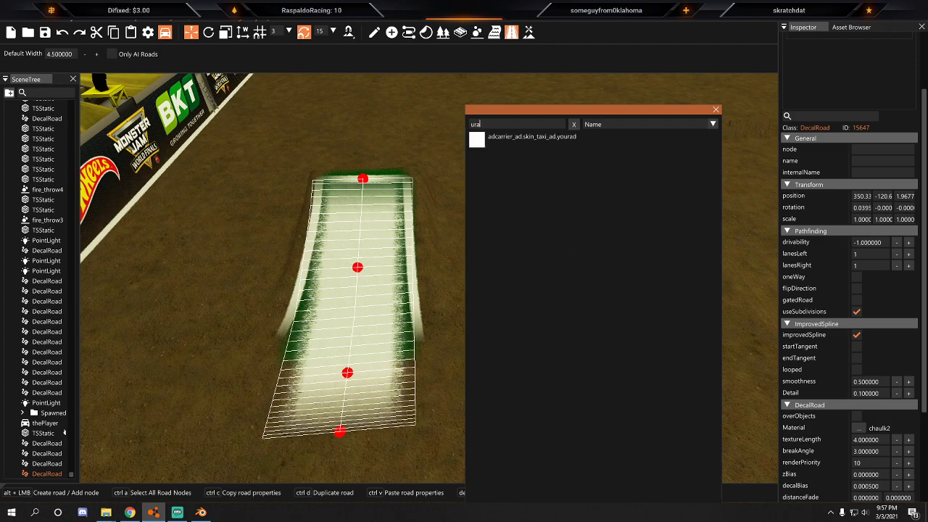
{"action": "key", "text": "BackSpace"}
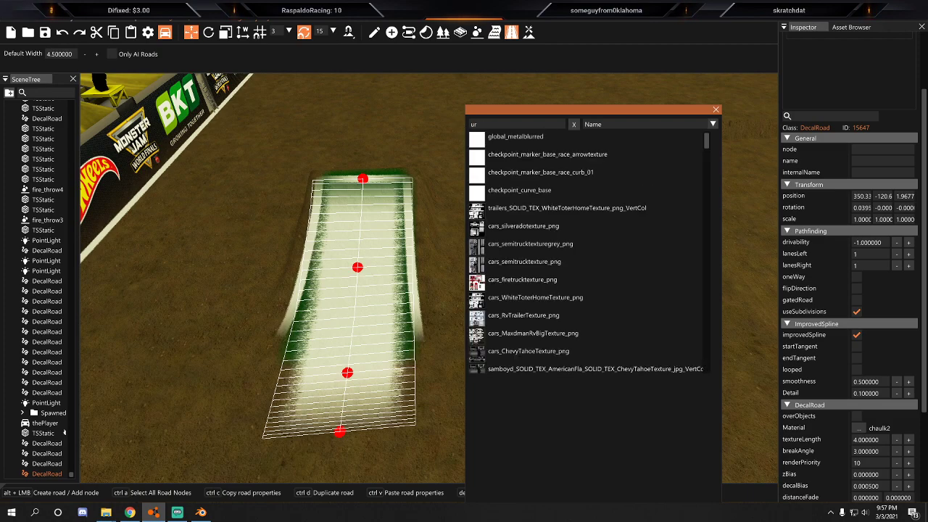
Search the materials for "utah" and assign Utah_dirt_road to the selected decal road on the ramp.
{"action": "type", "text": "tah"}
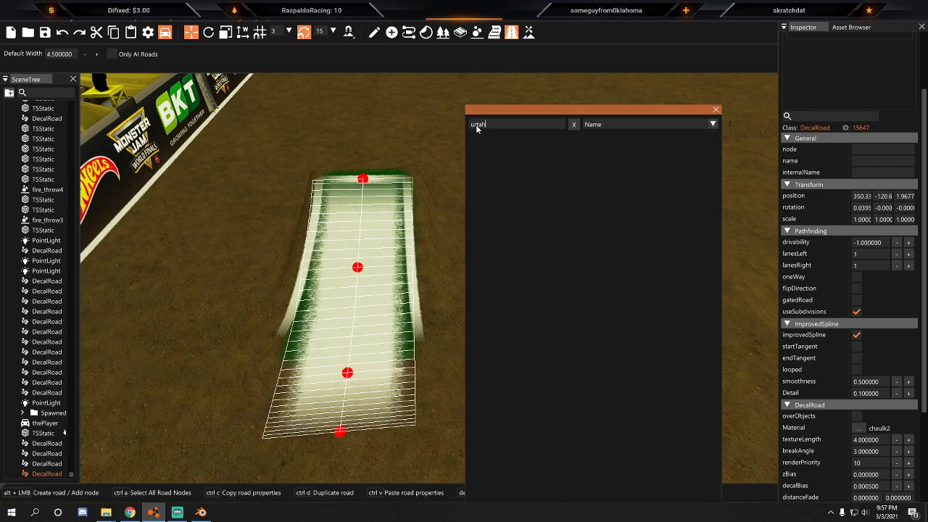
{"action": "key", "text": "Delete"}
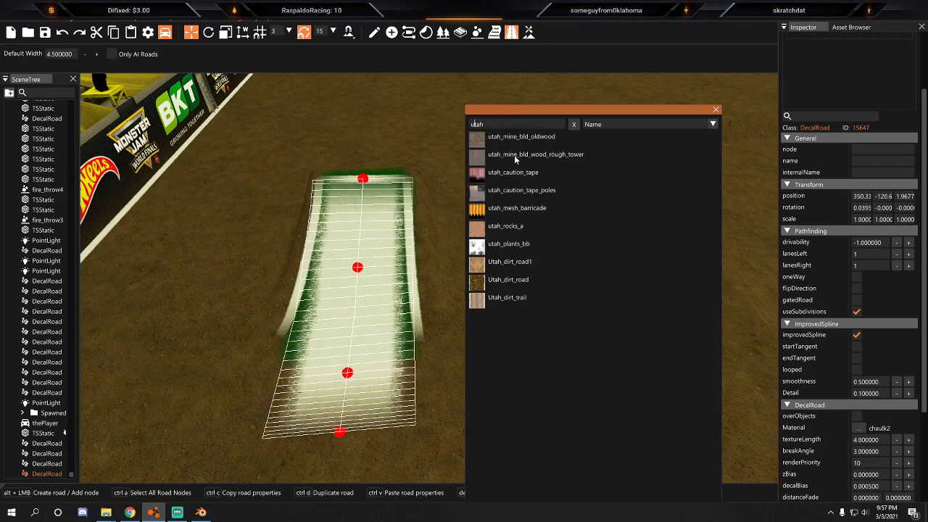
{"action": "left_click", "coordinate": [497, 281]}
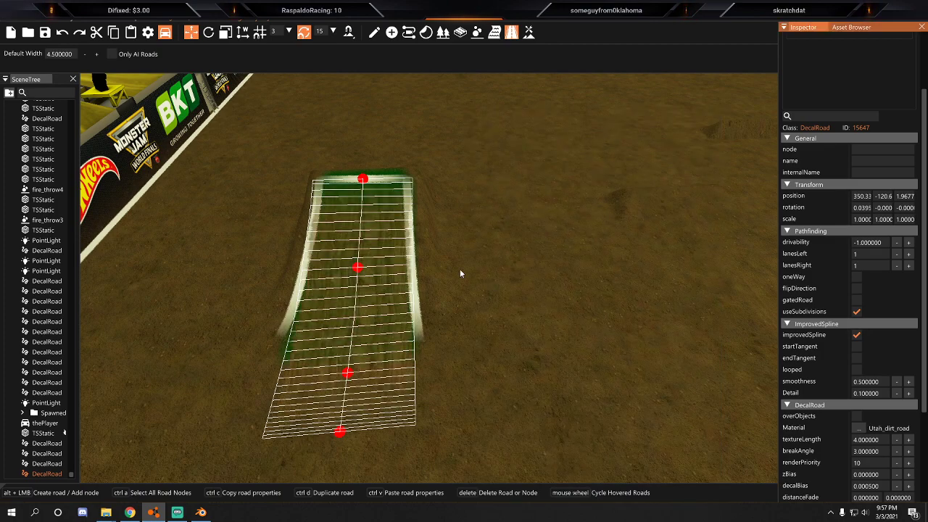
Reposition the dirt decal road's nodes so it starts just beyond the ramp's crest and runs out past its foot.
{"action": "key", "text": "a"}
{"action": "right_click_drag", "start_coordinate": [370, 259], "coordinate": [551, 260]}
{"action": "key", "text": "a"}
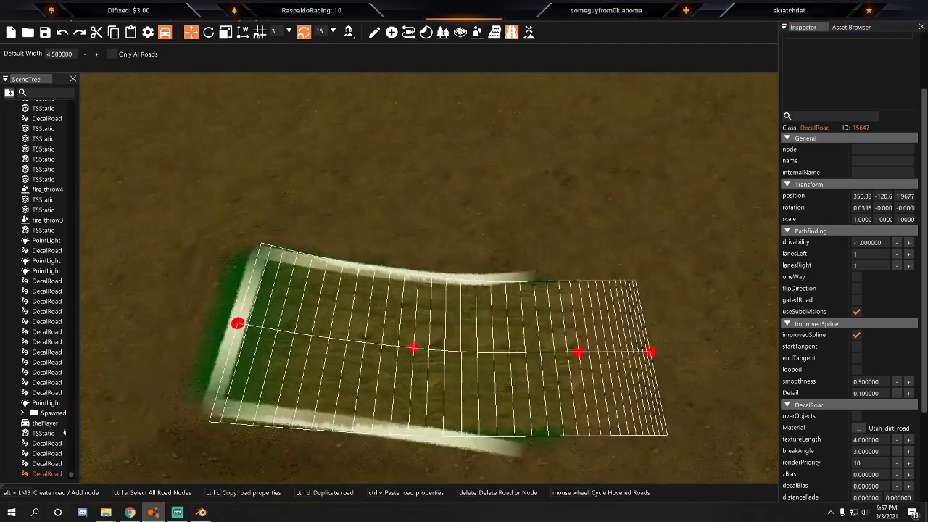
{"action": "key", "text": "s"}
{"action": "left_click_drag", "start_coordinate": [353, 288], "coordinate": [314, 289]}
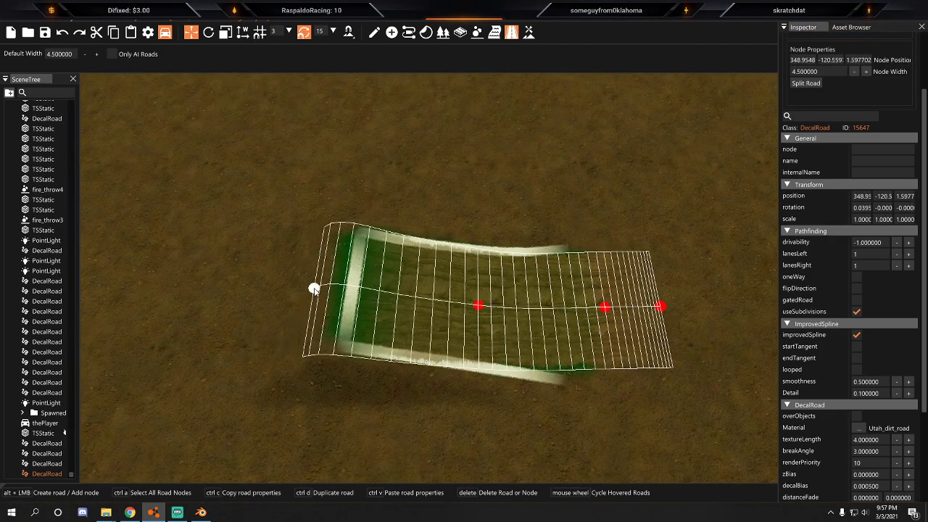
{"action": "left_click_drag", "start_coordinate": [656, 308], "coordinate": [664, 310]}
{"action": "left_click_drag", "start_coordinate": [605, 307], "coordinate": [578, 313]}
{"action": "left_click", "coordinate": [575, 228]}
{"action": "right_click_drag", "start_coordinate": [574, 228], "coordinate": [547, 235]}
{"action": "key", "text": "d"}
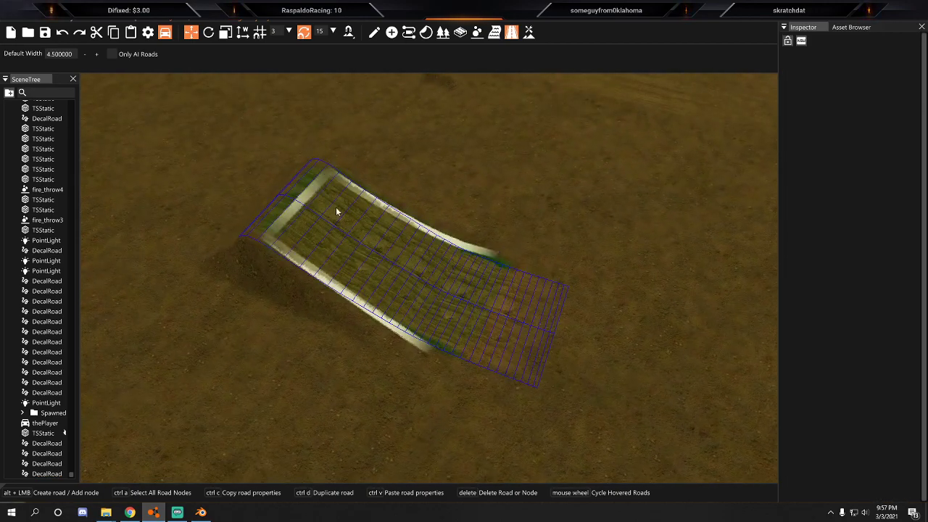
Set the texture length of the ramp's dirt decal road to 60.
{"action": "left_click", "coordinate": [387, 276]}
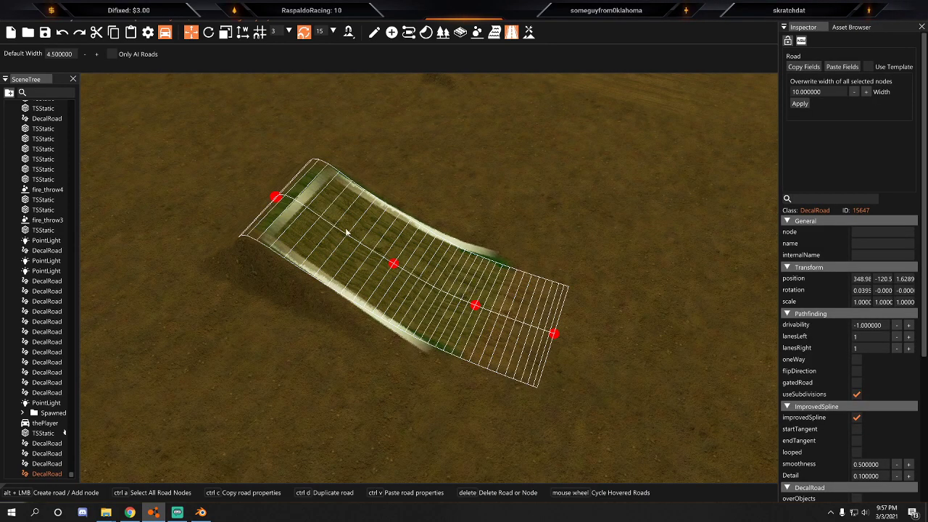
{"action": "key", "text": "w"}
{"action": "key", "text": "d"}
{"action": "right_click_drag", "start_coordinate": [607, 300], "coordinate": [927, 368]}
{"action": "key", "text": "s"}
{"action": "key", "text": "a"}
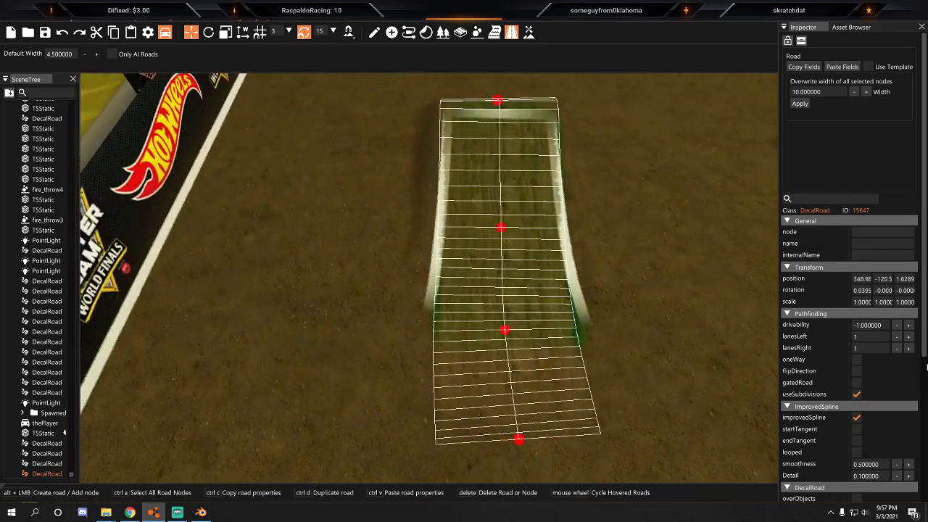
{"action": "scroll", "coordinate": [872, 384], "scroll_direction": "down", "scroll_amount": 3}
{"action": "left_click", "coordinate": [866, 398]}
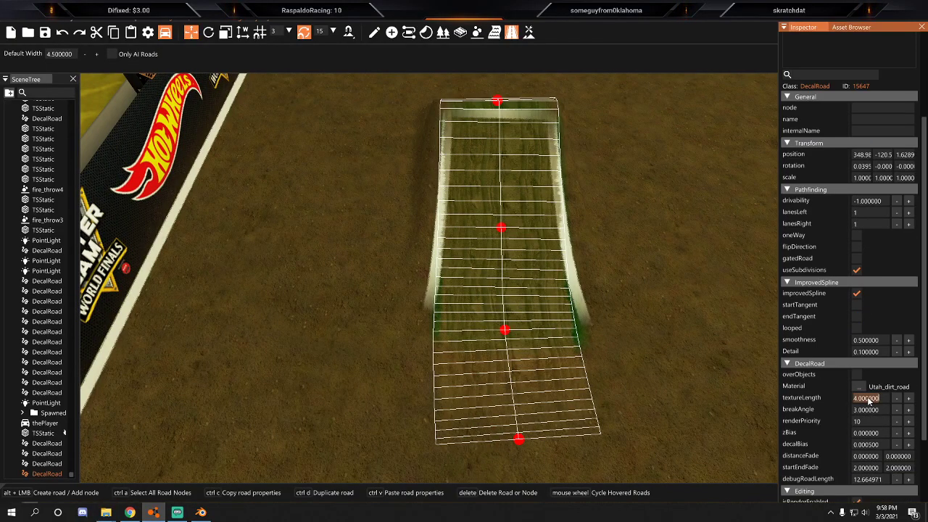
{"action": "type", "text": "15"}
{"action": "key", "text": "Return"}
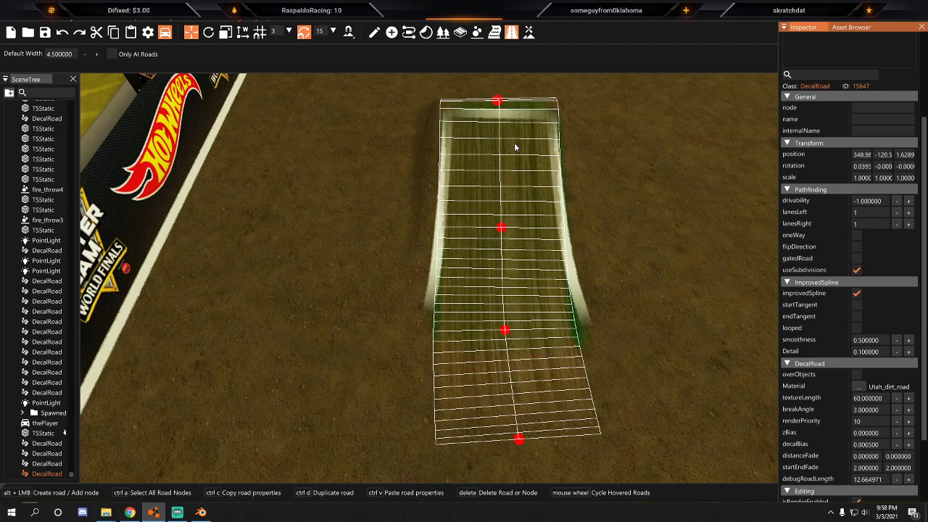
Try texture lengths of 5 and 2 on the ramp's dirt decal road.
{"action": "left_click", "coordinate": [309, 334]}
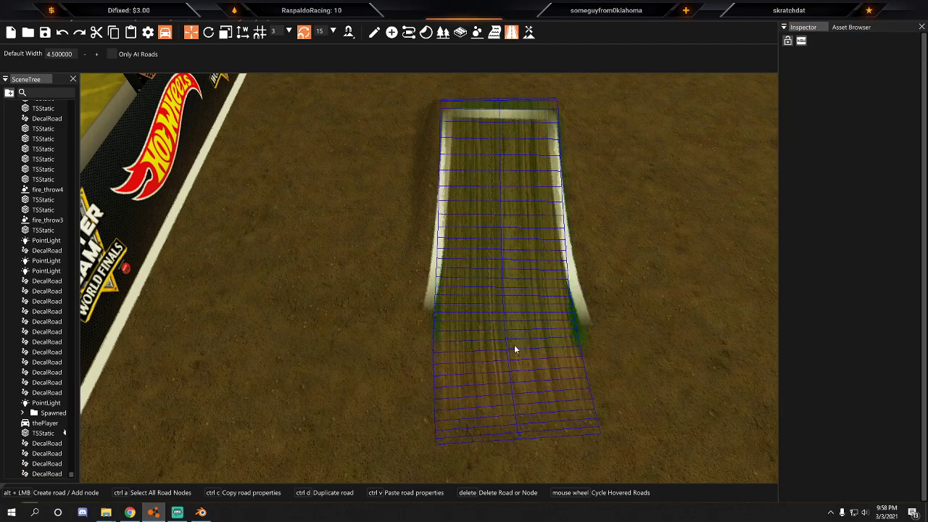
{"action": "left_click", "coordinate": [501, 162]}
{"action": "left_click", "coordinate": [869, 314]}
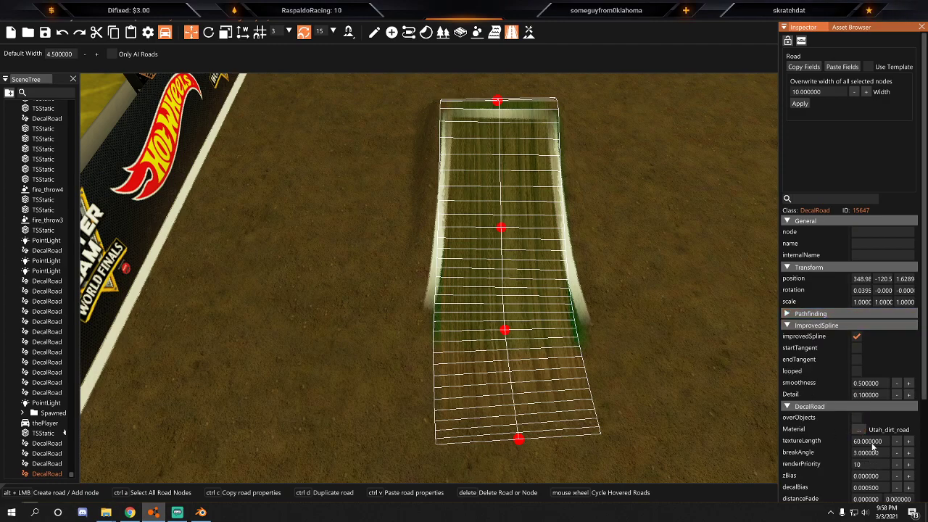
{"action": "left_click", "coordinate": [543, 260]}
{"action": "left_click", "coordinate": [528, 341]}
{"action": "left_click", "coordinate": [873, 441]}
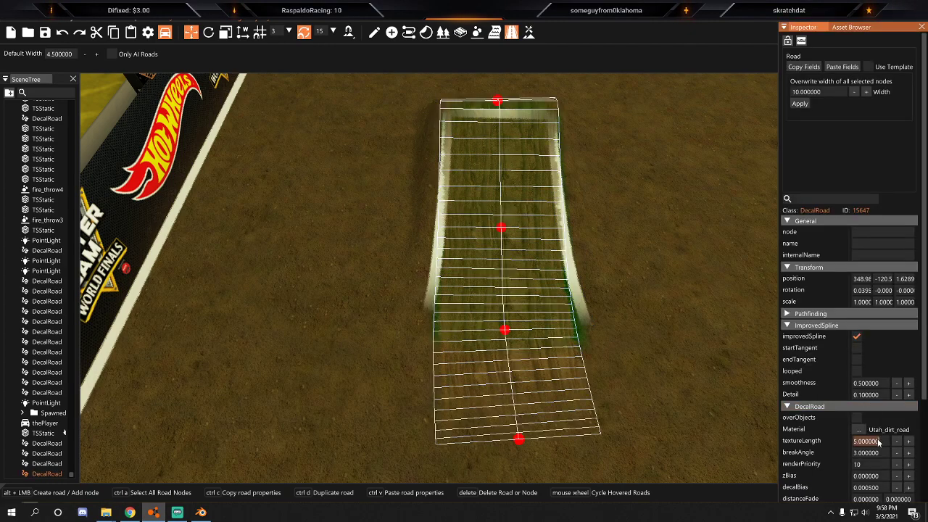
{"action": "left_click", "coordinate": [672, 368]}
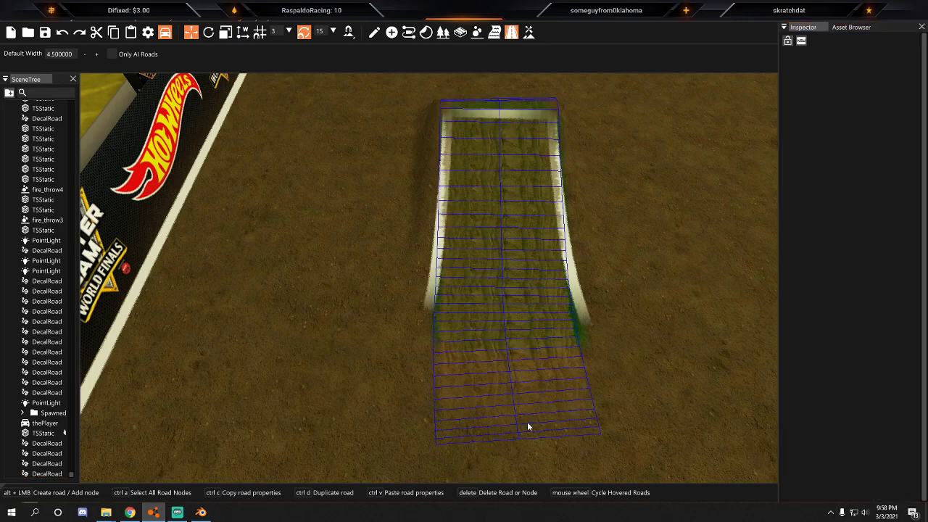
Set the dirt decal road's texture length to 15 and nudge its lower end node slightly.
{"action": "left_click", "coordinate": [435, 413]}
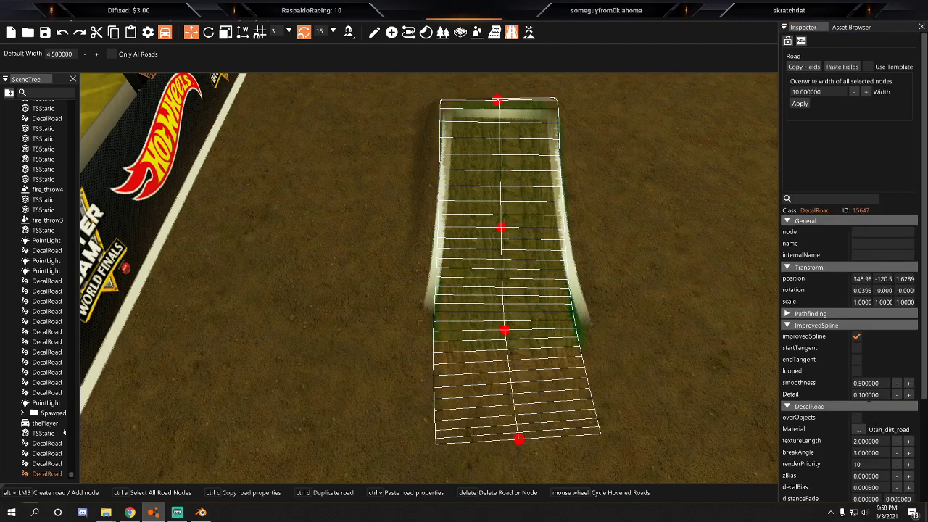
{"action": "left_click", "coordinate": [868, 444]}
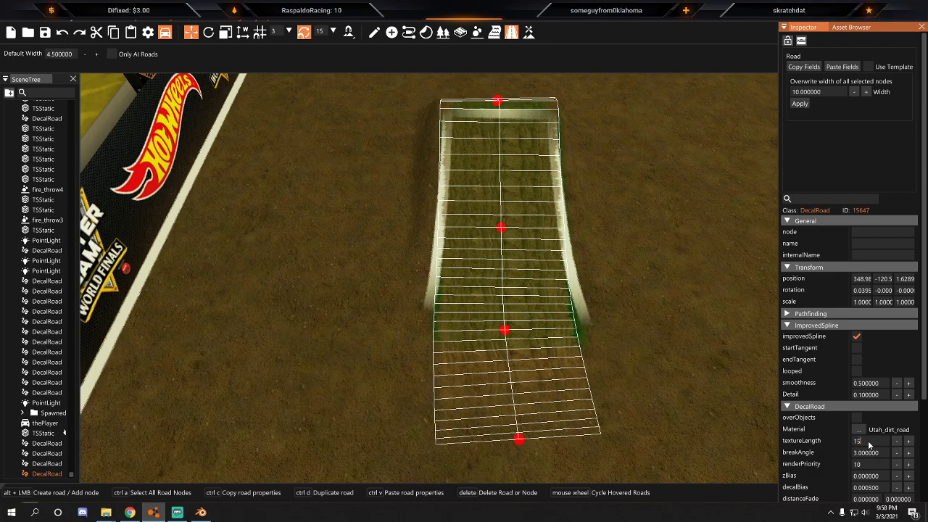
{"action": "left_click", "coordinate": [639, 259]}
{"action": "right_click_drag", "start_coordinate": [546, 261], "coordinate": [484, 336]}
{"action": "left_click", "coordinate": [484, 336]}
{"action": "left_click_drag", "start_coordinate": [494, 417], "coordinate": [488, 421]}
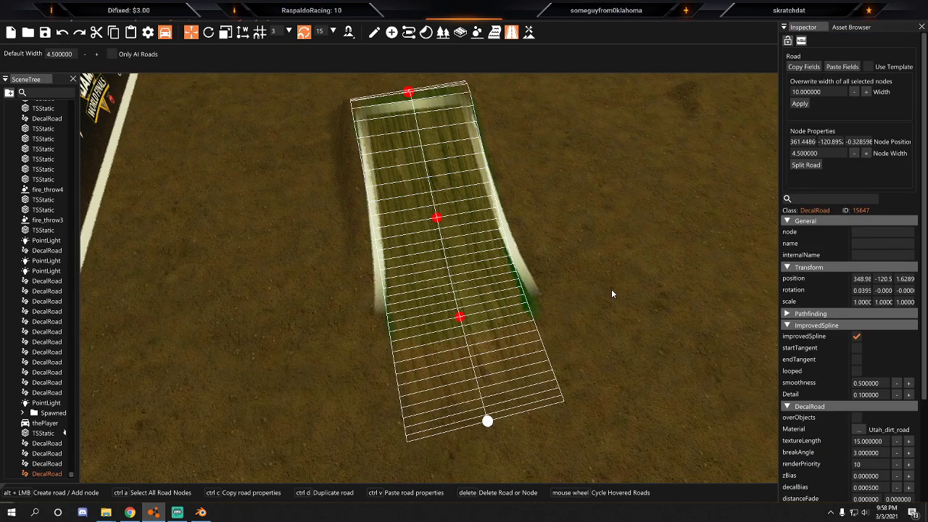
{"action": "left_click", "coordinate": [611, 290]}
Examine how the dirt decal road's texture looks on the ramp, both near and from farther away.
{"action": "key", "text": "d"}
{"action": "key", "text": "s"}
{"action": "key", "text": "a"}
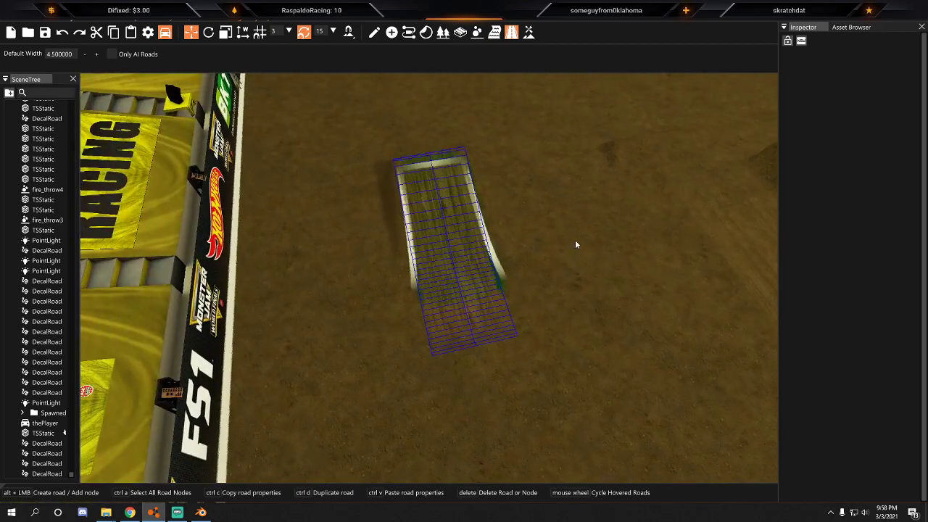
{"action": "left_click", "coordinate": [474, 263]}
{"action": "right_click_drag", "start_coordinate": [403, 212], "coordinate": [384, 203]}
{"action": "key", "text": "w"}
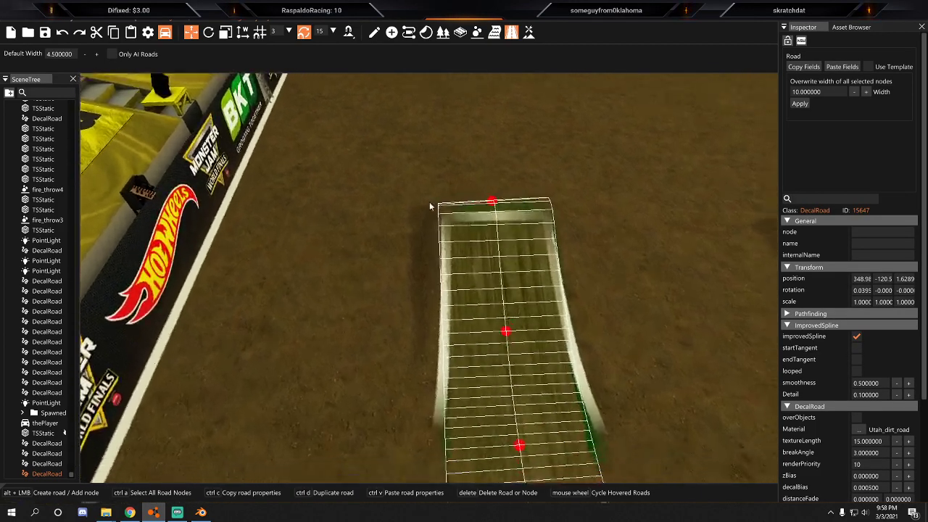
{"action": "key", "text": "s"}
{"action": "left_click", "coordinate": [568, 255]}
Inspect the properties of one of the existing curved dirt decal roads near the arena corner.
{"action": "key", "text": "w"}
{"action": "right_click_drag", "start_coordinate": [510, 274], "coordinate": [569, 271]}
{"action": "key", "text": "s"}
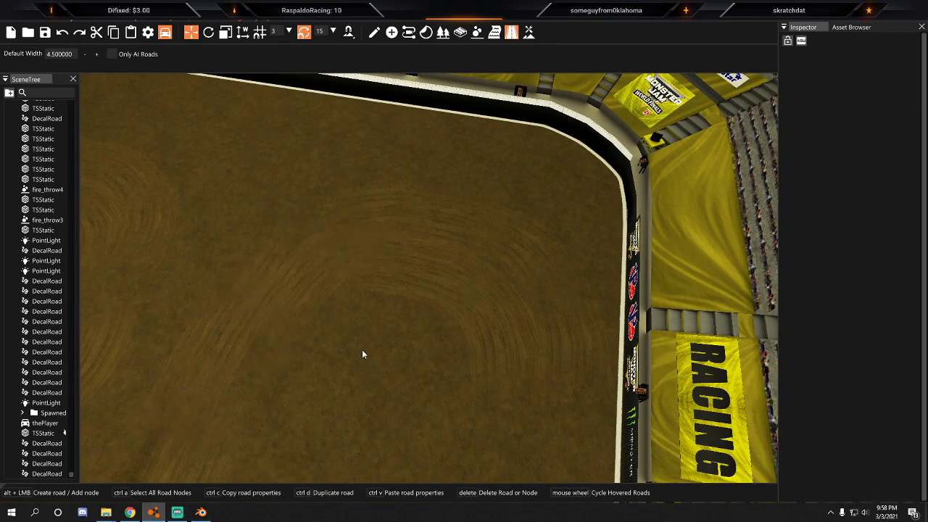
{"action": "right_click_drag", "start_coordinate": [569, 316], "coordinate": [481, 259]}
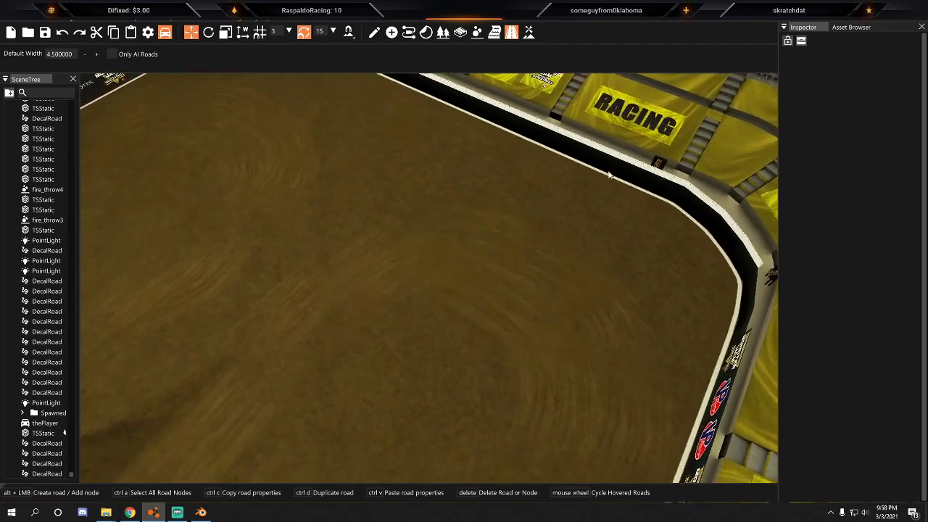
{"action": "left_click", "coordinate": [607, 175]}
{"action": "left_click", "coordinate": [419, 262]}
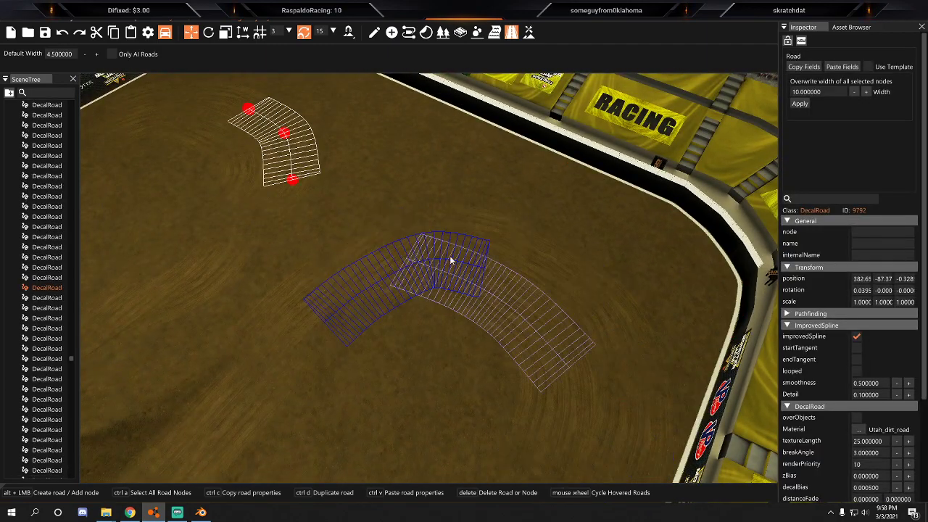
Set the start fade of the ramp's dirt decal road to 5.
{"action": "right_click_drag", "start_coordinate": [364, 242], "coordinate": [109, 293]}
{"action": "key", "text": "w"}
{"action": "right_click_drag", "start_coordinate": [274, 160], "coordinate": [272, 149]}
{"action": "key", "text": "w"}
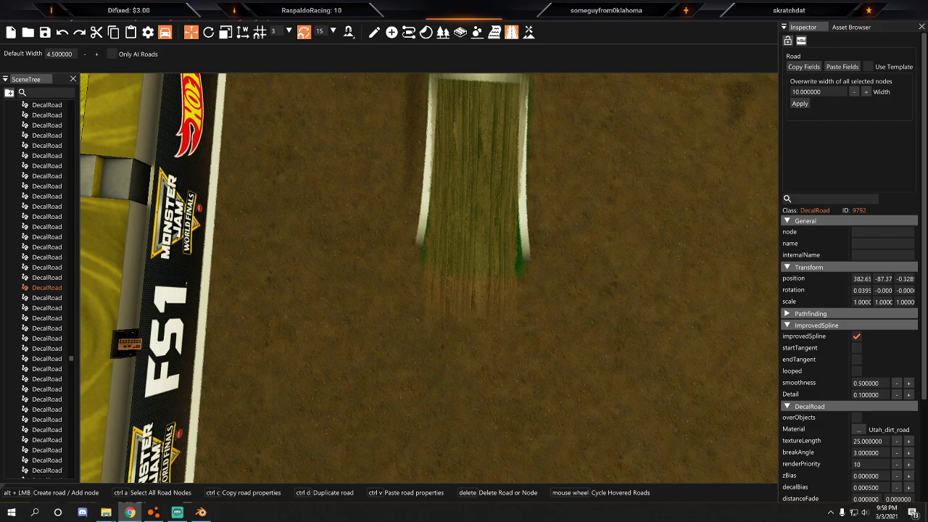
{"action": "right_click_drag", "start_coordinate": [473, 237], "coordinate": [470, 214]}
{"action": "left_click", "coordinate": [469, 213]}
{"action": "right_click_drag", "start_coordinate": [653, 200], "coordinate": [654, 187]}
{"action": "scroll", "coordinate": [852, 458], "scroll_direction": "down", "scroll_amount": 1}
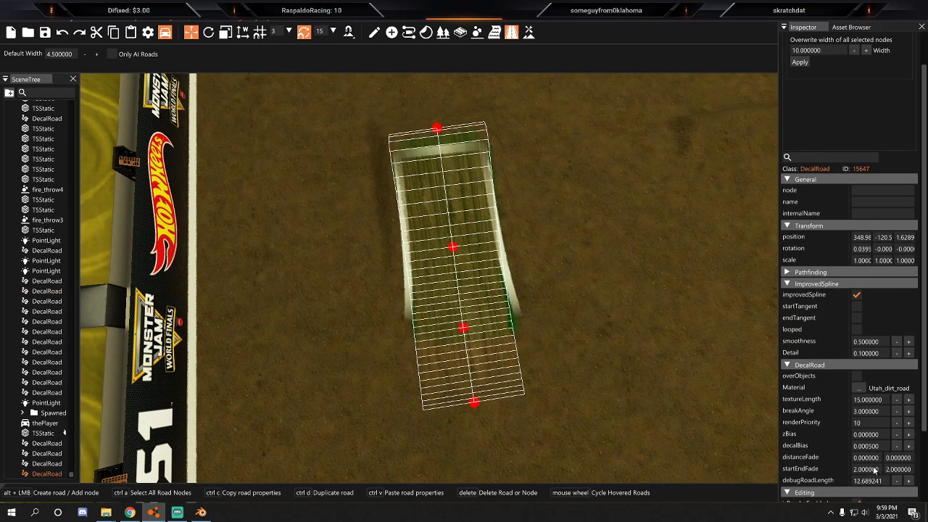
{"action": "double_click", "coordinate": [874, 469]}
{"action": "type", "text": "5"}
{"action": "key", "text": "Return"}
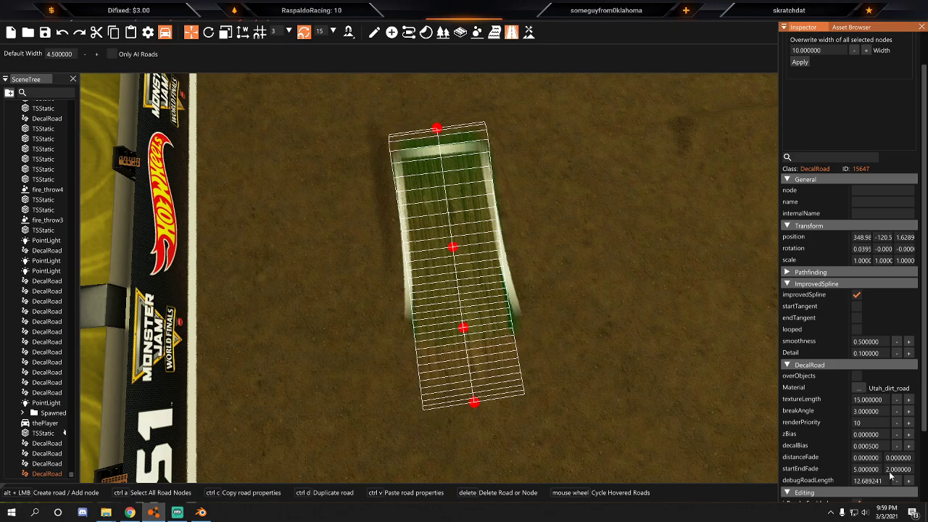
{"action": "left_click", "coordinate": [574, 324]}
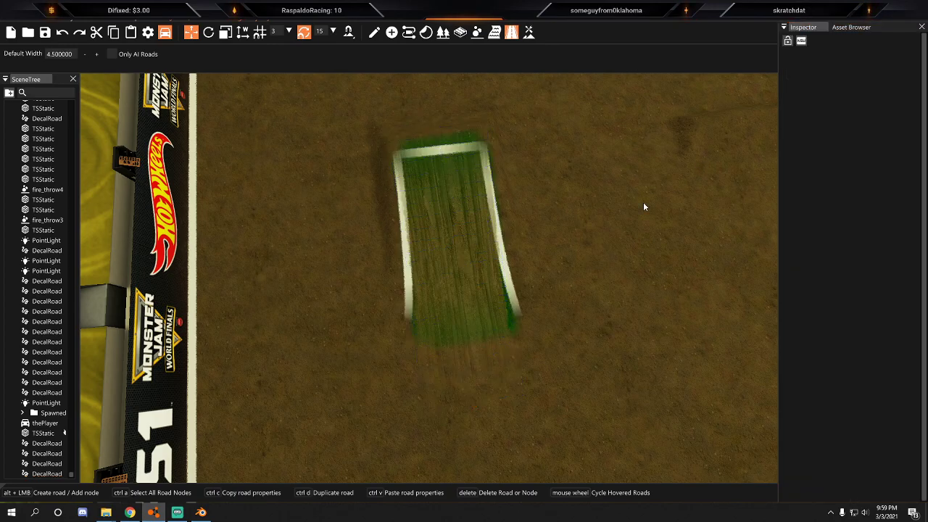
Shorten the ramp's dirt decal road by deleting its two lowest nodes and moving the remaining lower node toward the ramp's foot.
{"action": "left_click", "coordinate": [439, 208]}
{"action": "left_click", "coordinate": [572, 233]}
{"action": "right_click_drag", "start_coordinate": [573, 233], "coordinate": [688, 210]}
{"action": "right_click_drag", "start_coordinate": [515, 250], "coordinate": [516, 275]}
{"action": "left_click", "coordinate": [515, 275]}
{"action": "left_click", "coordinate": [527, 251]}
{"action": "key", "text": "Delete"}
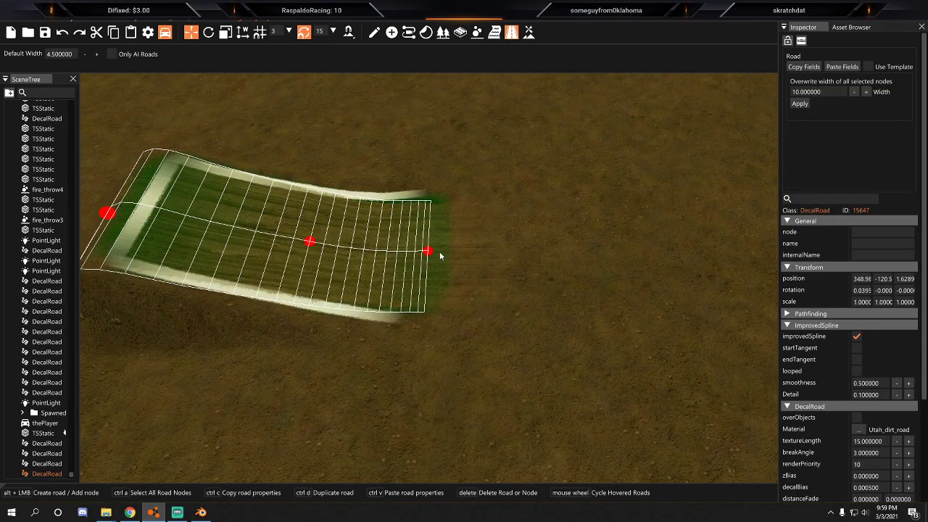
{"action": "left_click", "coordinate": [427, 250]}
{"action": "key", "text": "Delete"}
{"action": "left_click_drag", "start_coordinate": [310, 241], "coordinate": [383, 249]}
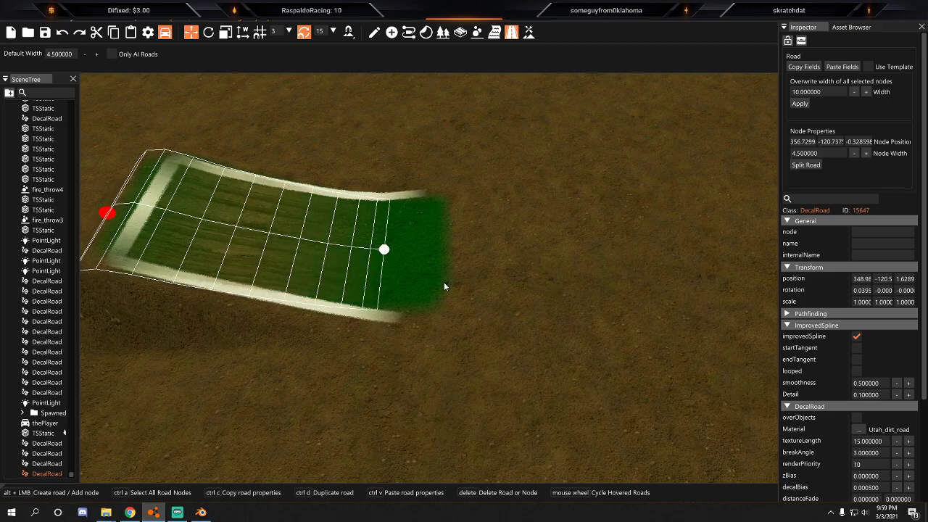
Set the start fade of the shortened dirt decal road back to 2.
{"action": "scroll", "coordinate": [875, 438], "scroll_direction": "down", "scroll_amount": 3}
{"action": "left_click", "coordinate": [872, 433]}
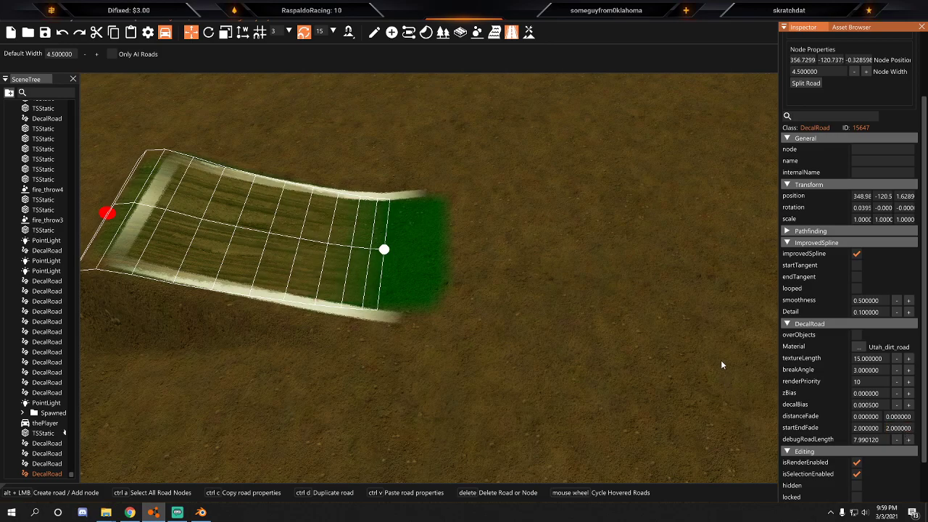
{"action": "left_click", "coordinate": [552, 279]}
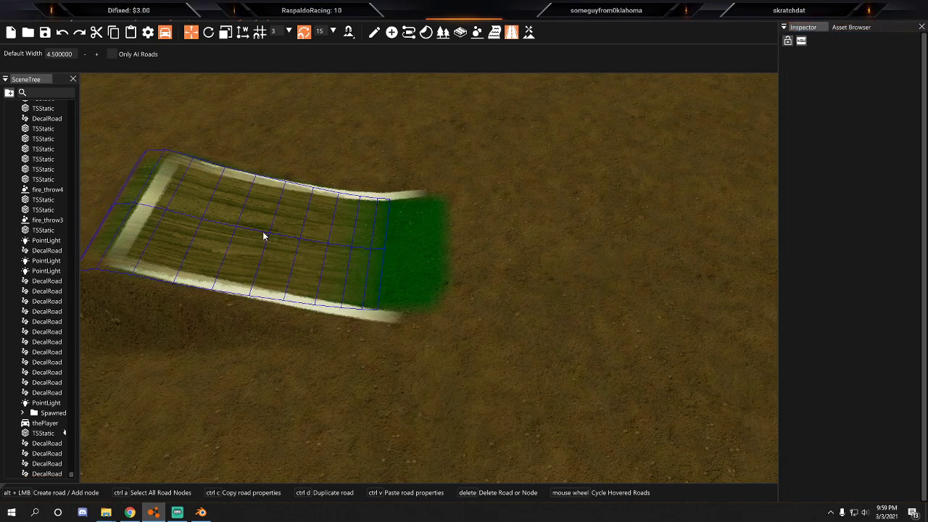
Create a second dirt decal road from the ramp's foot onto the flat ground, and shift its start node slightly up the ramp.
{"action": "left_click", "coordinate": [263, 232]}
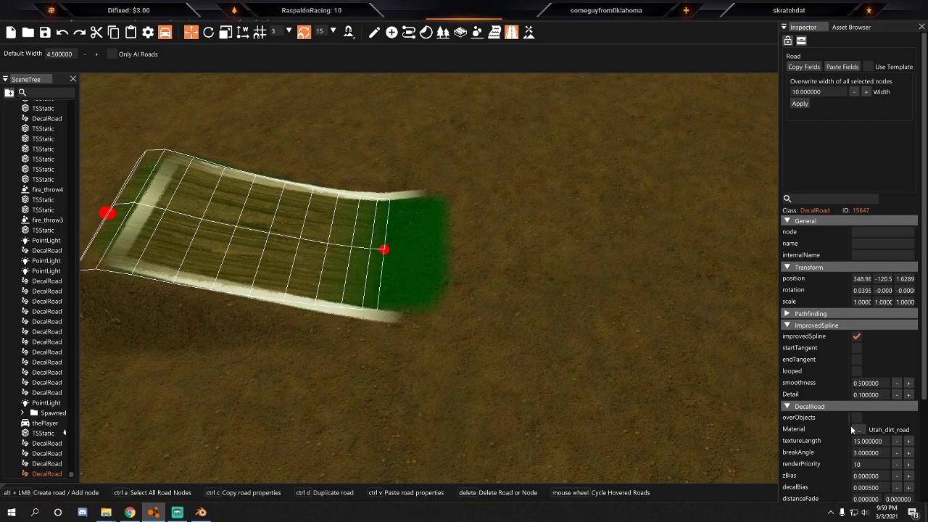
{"action": "left_click", "coordinate": [347, 244], "text": "alt"}
{"action": "left_click", "coordinate": [559, 257], "text": "alt"}
{"action": "left_click", "coordinate": [578, 170]}
{"action": "left_click", "coordinate": [326, 252]}
{"action": "mouse_move", "coordinate": [348, 244]}
{"action": "left_mouse_down"}
{"action": "mouse_move", "coordinate": [304, 237]}
{"action": "mouse_move", "coordinate": [336, 243]}
{"action": "left_mouse_up"}
{"action": "left_click", "coordinate": [370, 166]}
{"action": "left_click", "coordinate": [378, 232]}
{"action": "left_click", "coordinate": [607, 199]}
Extend the lower end node of the ramp's dirt decal road slightly farther over the second decal road.
{"action": "right_click_drag", "start_coordinate": [607, 200], "coordinate": [587, 260]}
{"action": "key", "text": "d"}
{"action": "key", "text": "w"}
{"action": "key", "text": "d"}
{"action": "left_click", "coordinate": [582, 297]}
{"action": "key", "text": "d"}
{"action": "right_click_drag", "start_coordinate": [544, 308], "coordinate": [460, 325]}
{"action": "key", "text": "w"}
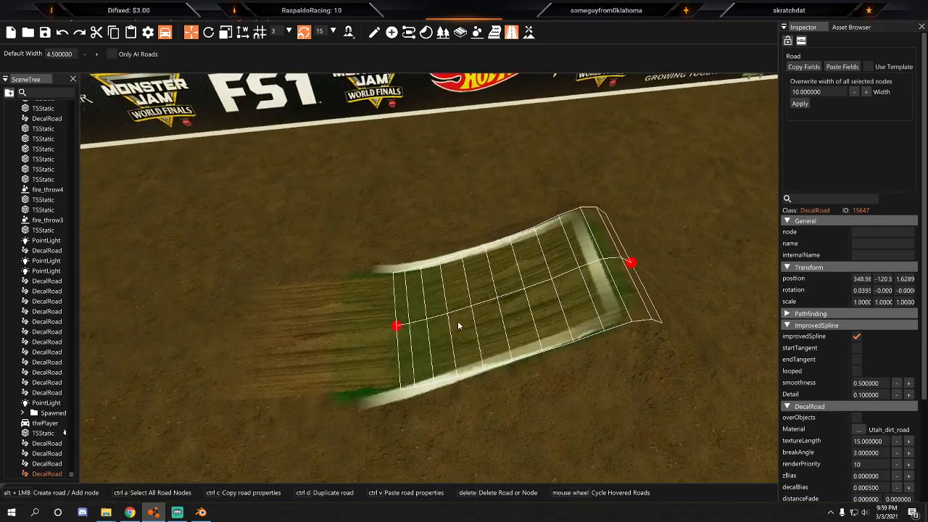
{"action": "left_click_drag", "start_coordinate": [397, 327], "coordinate": [385, 324]}
{"action": "left_click", "coordinate": [440, 224]}
Paint RockyDirt over the green terrain on the ramp and its foot with a circular brush, size 3 and pressure 25.24.
{"action": "key", "text": "a"}
{"action": "right_click_drag", "start_coordinate": [440, 224], "coordinate": [512, 212]}
{"action": "key", "text": "w"}
{"action": "key", "text": "s"}
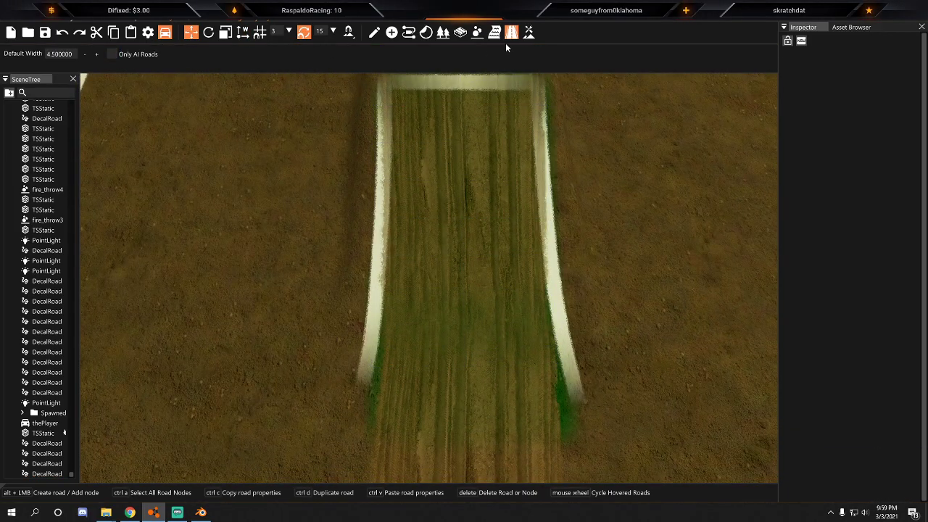
{"action": "left_click", "coordinate": [528, 31]}
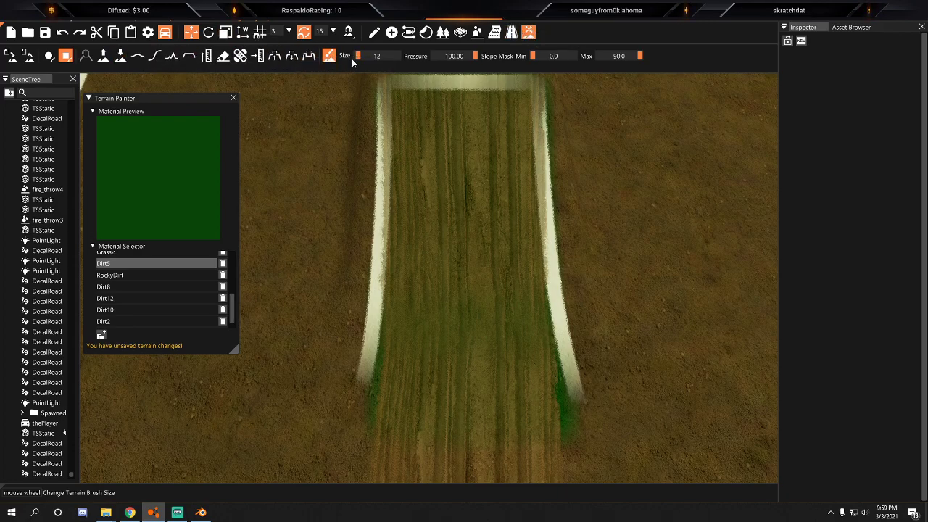
{"action": "left_click", "coordinate": [110, 275]}
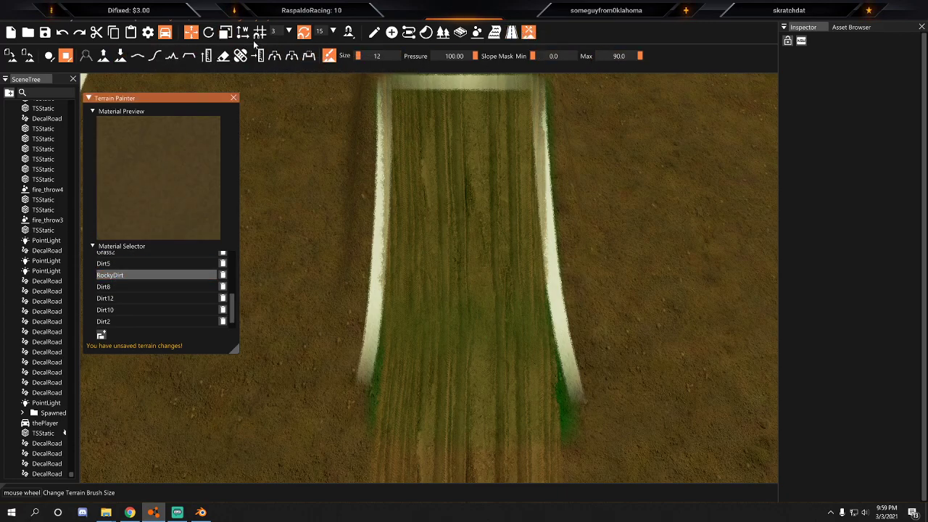
{"action": "left_click", "coordinate": [49, 56]}
{"action": "left_click_drag", "start_coordinate": [356, 56], "coordinate": [357, 55]}
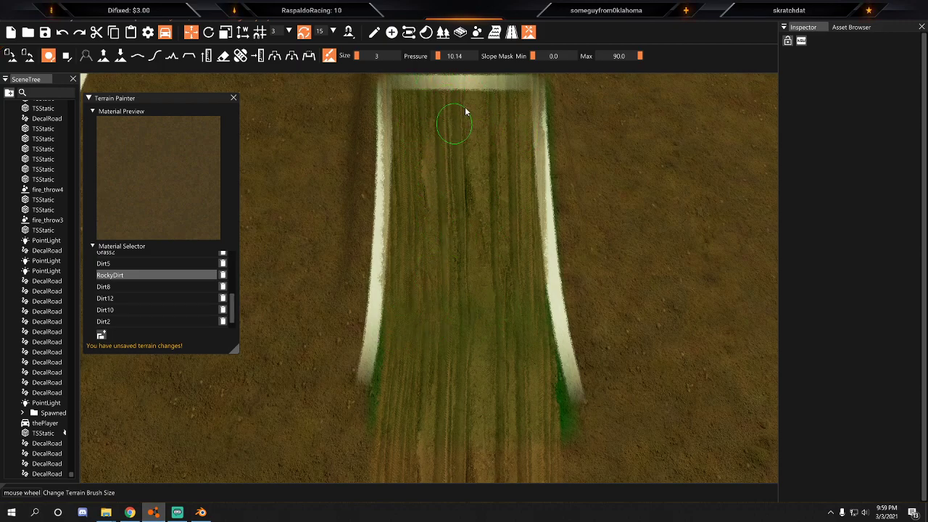
{"action": "left_click", "coordinate": [443, 56]}
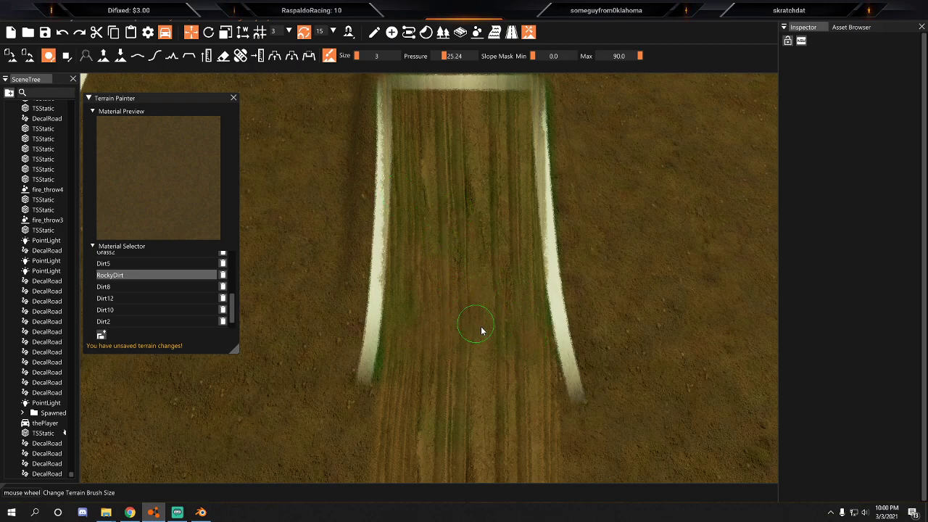
Set the end fade of the decal road running from the ramp's foot onto the ground to 4.
{"action": "key", "text": "s"}
{"action": "right_click_drag", "start_coordinate": [426, 376], "coordinate": [470, 250]}
{"action": "key", "text": "w"}
{"action": "key", "text": "s"}
{"action": "key", "text": "d"}
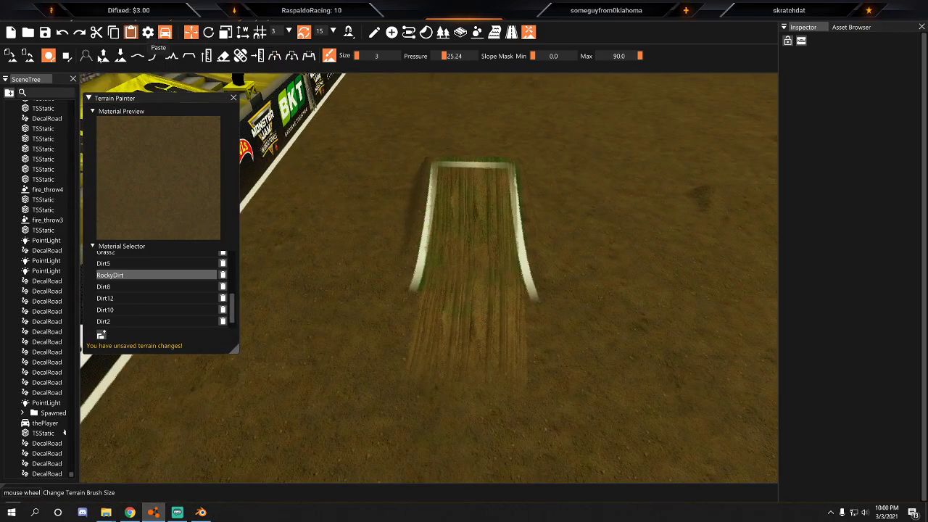
{"action": "left_click", "coordinate": [512, 32]}
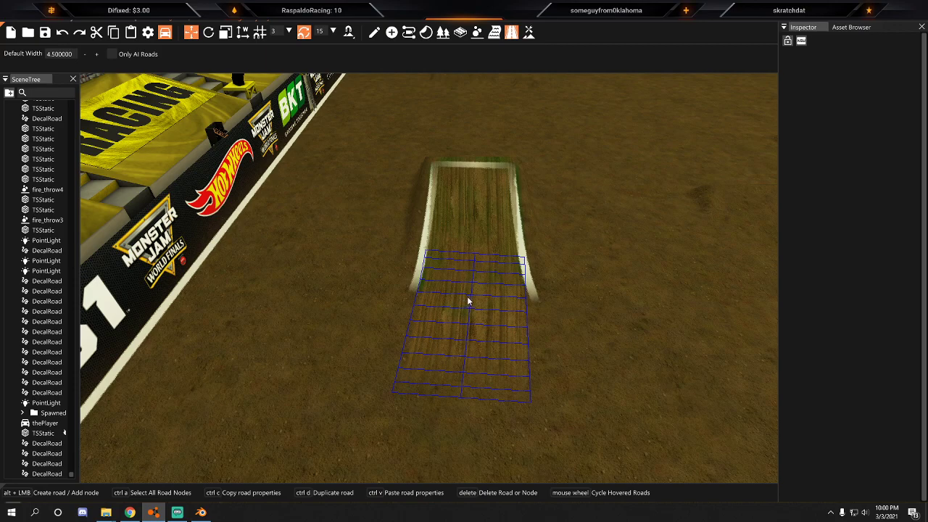
{"action": "left_click", "coordinate": [471, 301]}
{"action": "scroll", "coordinate": [891, 432], "scroll_direction": "down", "scroll_amount": 3}
{"action": "left_click", "coordinate": [896, 376]}
{"action": "type", "text": "4"}
{"action": "key", "text": "Return"}
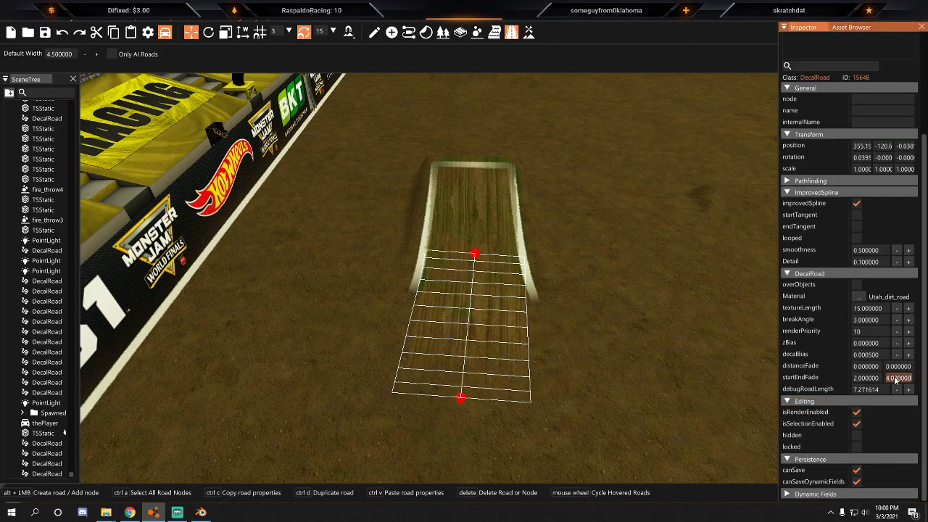
Increase the ground decal road's end fade to 5 and deselect the road.
{"action": "left_click", "coordinate": [615, 347]}
{"action": "right_click_drag", "start_coordinate": [615, 346], "coordinate": [638, 390]}
{"action": "key", "text": "d"}
{"action": "left_click", "coordinate": [431, 275]}
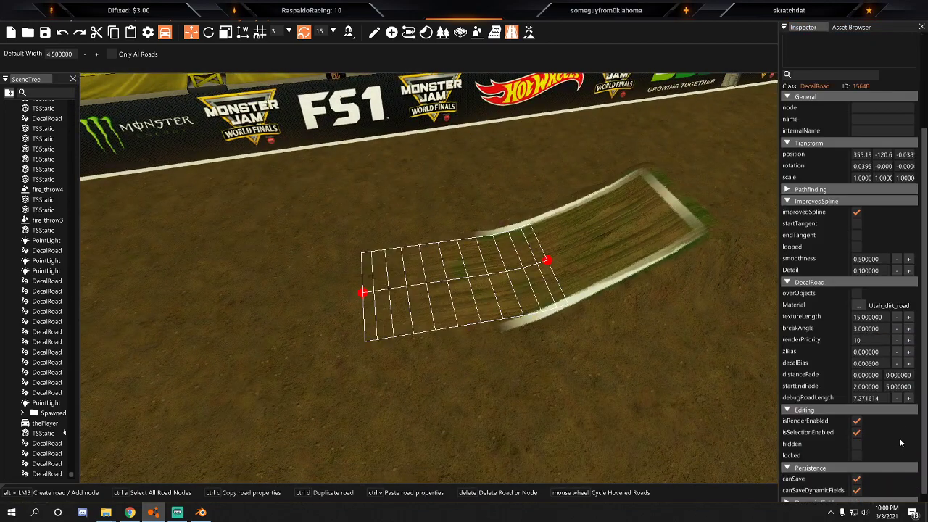
{"action": "left_click", "coordinate": [896, 386]}
{"action": "left_click", "coordinate": [572, 368]}
Examine how the ramp and its decal roads blend into the arena floor from several angles and distances.
{"action": "mouse_move", "coordinate": [572, 368]}
{"action": "right_mouse_down"}
{"action": "mouse_move", "coordinate": [583, 362]}
{"action": "mouse_move", "coordinate": [591, 318]}
{"action": "mouse_move", "coordinate": [652, 315]}
{"action": "mouse_move", "coordinate": [589, 426]}
{"action": "mouse_move", "coordinate": [589, 457]}
{"action": "mouse_move", "coordinate": [580, 366]}
{"action": "right_mouse_up"}
{"action": "key", "text": "a"}
{"action": "key", "text": "w"}
{"action": "key", "text": "s"}
{"action": "right_click_drag", "start_coordinate": [482, 330], "coordinate": [504, 336]}
{"action": "right_click_drag", "start_coordinate": [435, 295], "coordinate": [458, 286]}
{"action": "key", "text": "a"}
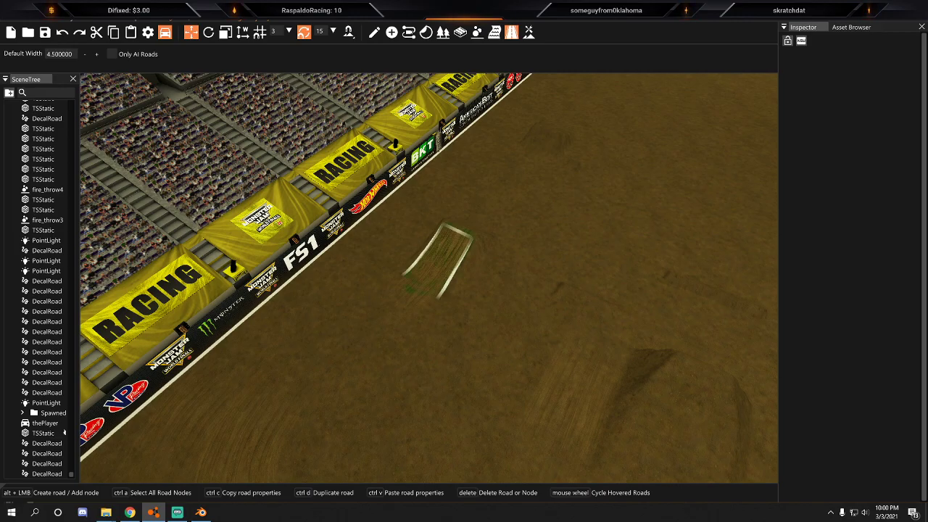
{"action": "right_click_drag", "start_coordinate": [472, 252], "coordinate": [524, 267]}
{"action": "key", "text": "w"}
{"action": "key", "text": "s"}
{"action": "key", "text": "a"}
{"action": "key", "text": "s"}
{"action": "key", "text": "w"}
{"action": "right_click_drag", "start_coordinate": [468, 311], "coordinate": [471, 348]}
{"action": "key", "text": "a"}
{"action": "key", "text": "w"}
{"action": "mouse_move", "coordinate": [464, 290]}
{"action": "right_mouse_down"}
{"action": "mouse_move", "coordinate": [511, 284]}
{"action": "mouse_move", "coordinate": [518, 257]}
{"action": "mouse_move", "coordinate": [555, 260]}
{"action": "mouse_move", "coordinate": [569, 272]}
{"action": "mouse_move", "coordinate": [539, 221]}
{"action": "mouse_move", "coordinate": [500, 190]}
{"action": "right_mouse_up"}
{"action": "key", "text": "a"}
{"action": "key", "text": "s"}
Return to terrain editing and save the level with its terrain changes.
{"action": "left_click", "coordinate": [528, 32]}
{"action": "right_click_drag", "start_coordinate": [459, 150], "coordinate": [421, 132]}
{"action": "left_click", "coordinate": [10, 20]}
{"action": "left_click", "coordinate": [28, 52]}
Smooth the jagged face of the small dirt ridge near the ramp using the Really smooth tool with a square brush of size 6.
{"action": "key", "text": "d"}
{"action": "mouse_move", "coordinate": [481, 193]}
{"action": "right_mouse_down"}
{"action": "mouse_move", "coordinate": [450, 268]}
{"action": "mouse_move", "coordinate": [464, 251]}
{"action": "mouse_move", "coordinate": [474, 255]}
{"action": "mouse_move", "coordinate": [443, 253]}
{"action": "mouse_move", "coordinate": [485, 262]}
{"action": "mouse_move", "coordinate": [452, 253]}
{"action": "mouse_move", "coordinate": [476, 253]}
{"action": "mouse_move", "coordinate": [463, 259]}
{"action": "mouse_move", "coordinate": [462, 242]}
{"action": "mouse_move", "coordinate": [598, 226]}
{"action": "right_mouse_up"}
{"action": "key", "text": "s"}
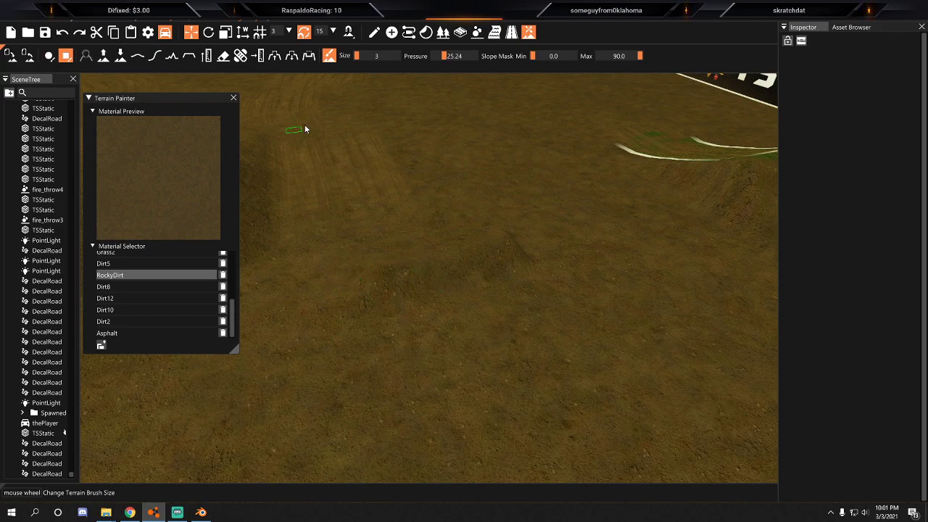
{"action": "left_click_drag", "start_coordinate": [357, 60], "coordinate": [357, 63]}
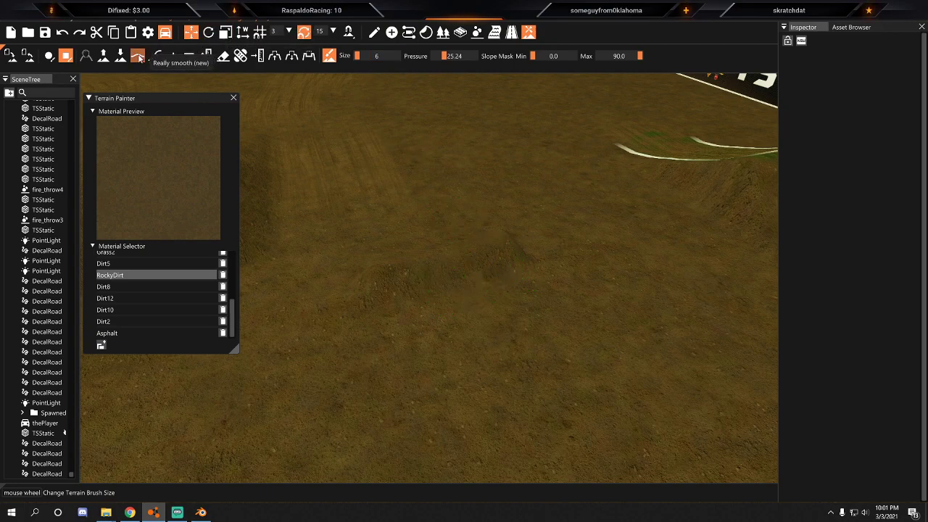
{"action": "left_click", "coordinate": [137, 56]}
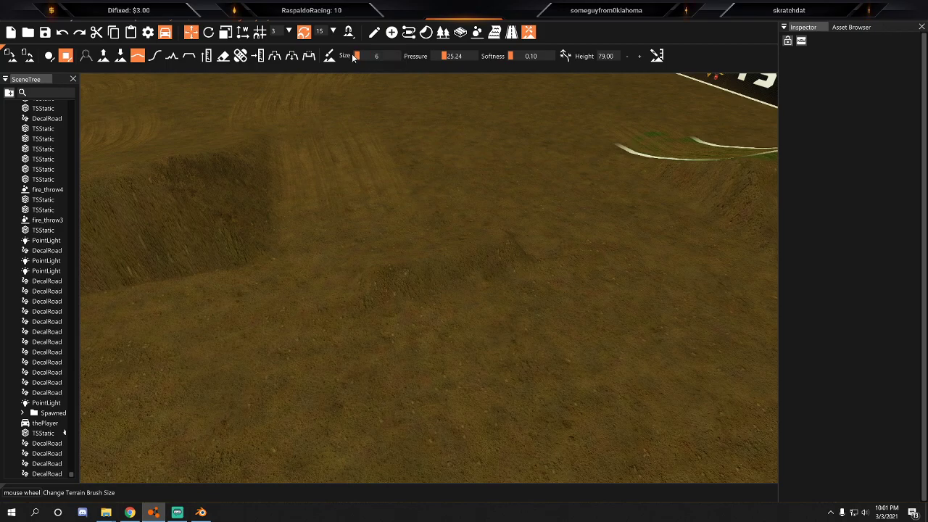
{"action": "key", "text": "w"}
{"action": "right_click_drag", "start_coordinate": [439, 218], "coordinate": [362, 247]}
{"action": "key", "text": "s"}
{"action": "right_click_drag", "start_coordinate": [450, 246], "coordinate": [478, 243]}
{"action": "key", "text": "w"}
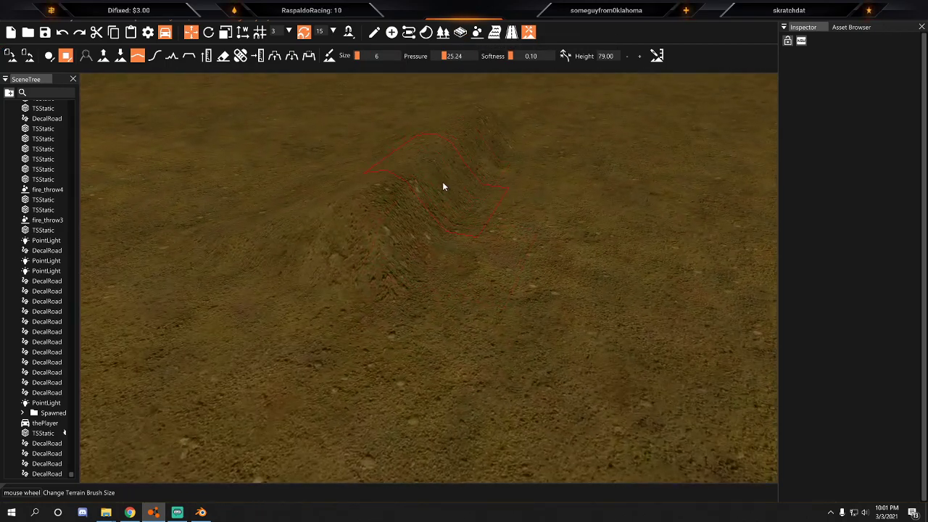
{"action": "mouse_move", "coordinate": [400, 186]}
{"action": "left_mouse_down"}
{"action": "mouse_move", "coordinate": [349, 253]}
{"action": "mouse_move", "coordinate": [409, 143]}
{"action": "mouse_move", "coordinate": [424, 197]}
{"action": "left_mouse_up"}
{"action": "mouse_move", "coordinate": [484, 213]}
{"action": "left_mouse_down"}
{"action": "mouse_move", "coordinate": [447, 253]}
{"action": "mouse_move", "coordinate": [484, 204]}
{"action": "left_mouse_up"}
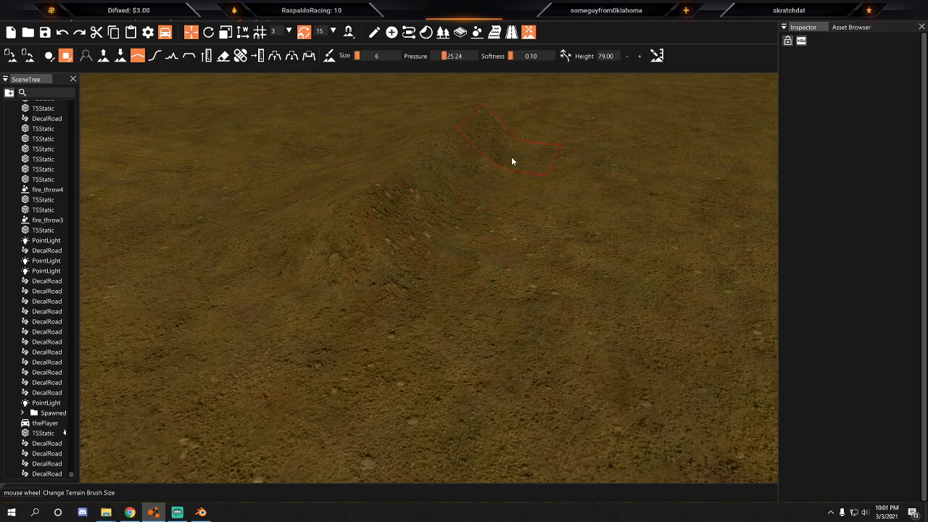
Smooth the end slope and crest of the same dirt ridge with the size 6 brush.
{"action": "mouse_move", "coordinate": [511, 164]}
{"action": "right_mouse_down"}
{"action": "mouse_move", "coordinate": [464, 241]}
{"action": "mouse_move", "coordinate": [493, 237]}
{"action": "right_mouse_up"}
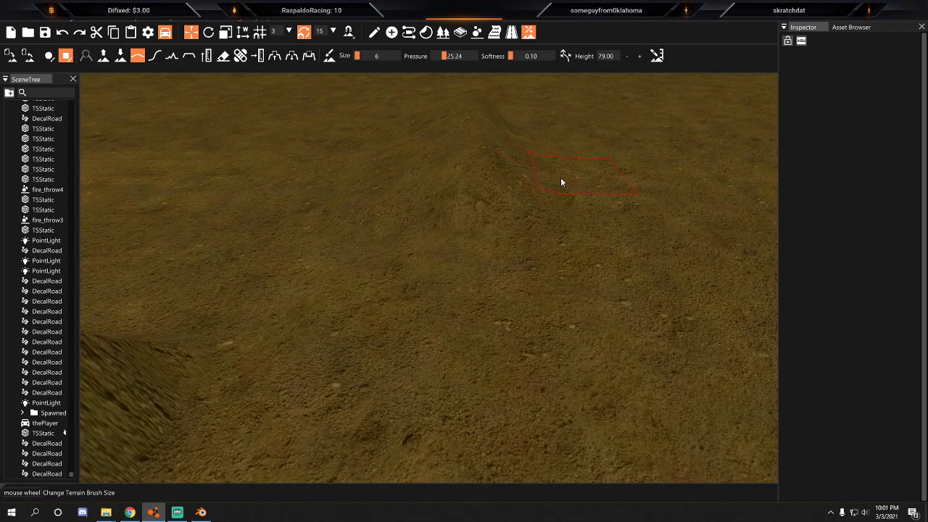
{"action": "right_click_drag", "start_coordinate": [571, 175], "coordinate": [615, 152]}
{"action": "right_click_drag", "start_coordinate": [693, 226], "coordinate": [464, 248]}
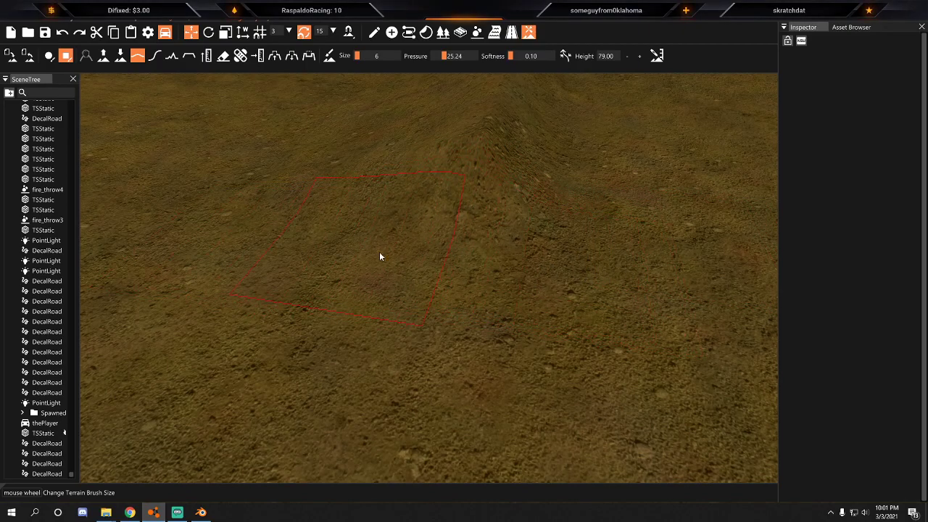
{"action": "left_click_drag", "start_coordinate": [455, 255], "coordinate": [491, 125]}
{"action": "right_click_drag", "start_coordinate": [511, 125], "coordinate": [517, 126]}
{"action": "right_click_drag", "start_coordinate": [469, 219], "coordinate": [466, 250]}
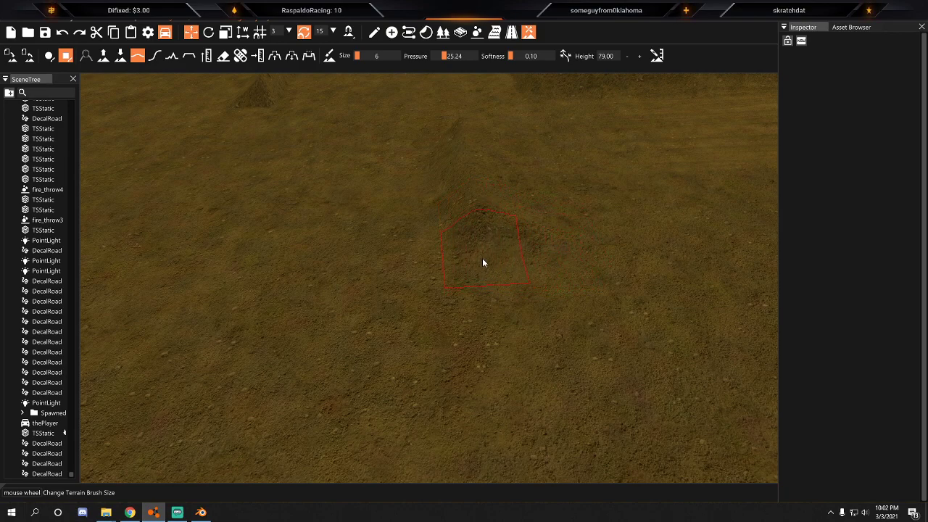
Inspect the smoothed ridge and the ground between it and the dressed ramp for remaining sharp edges.
{"action": "right_click_drag", "start_coordinate": [559, 263], "coordinate": [466, 250]}
{"action": "key", "text": "s"}
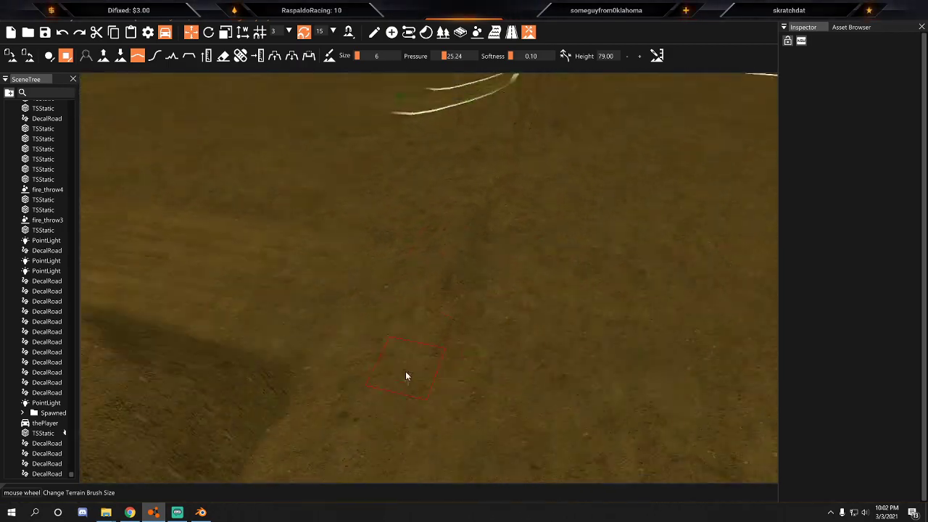
{"action": "key", "text": "w"}
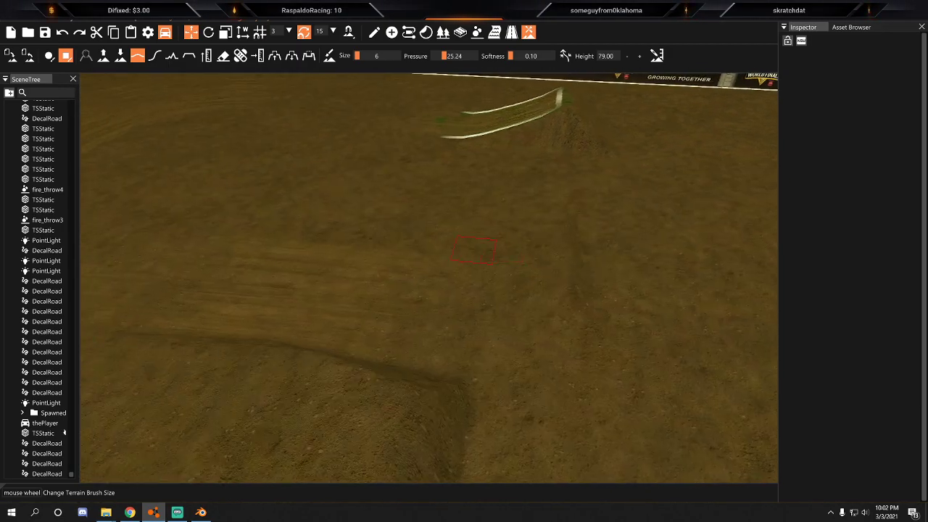
{"action": "key", "text": "s"}
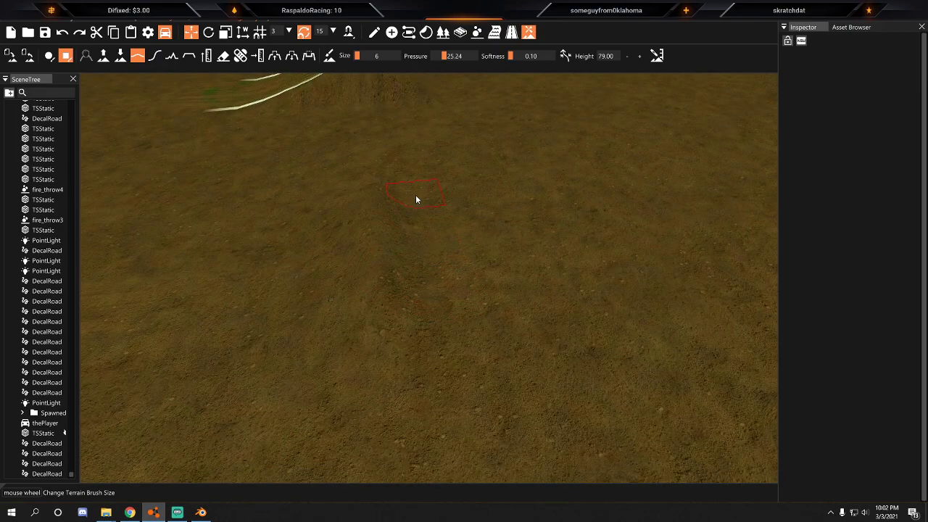
{"action": "key", "text": "a"}
{"action": "key", "text": "d"}
{"action": "mouse_move", "coordinate": [495, 212]}
{"action": "right_mouse_down"}
{"action": "mouse_move", "coordinate": [501, 243]}
{"action": "mouse_move", "coordinate": [506, 205]}
{"action": "right_mouse_up"}
{"action": "key", "text": "w"}
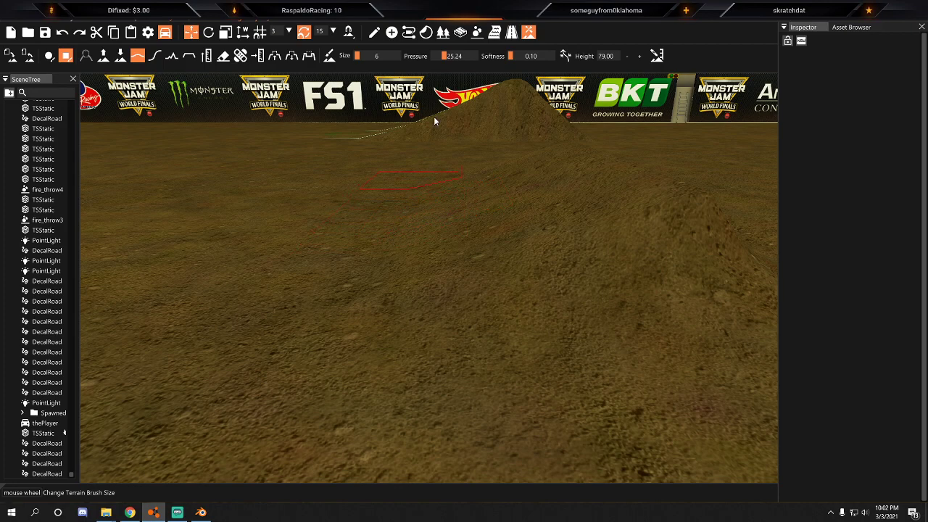
Set the brush pressure to 25.24 and continue smoothing the ridge from its opposite side.
{"action": "left_click_drag", "start_coordinate": [449, 56], "coordinate": [456, 56]}
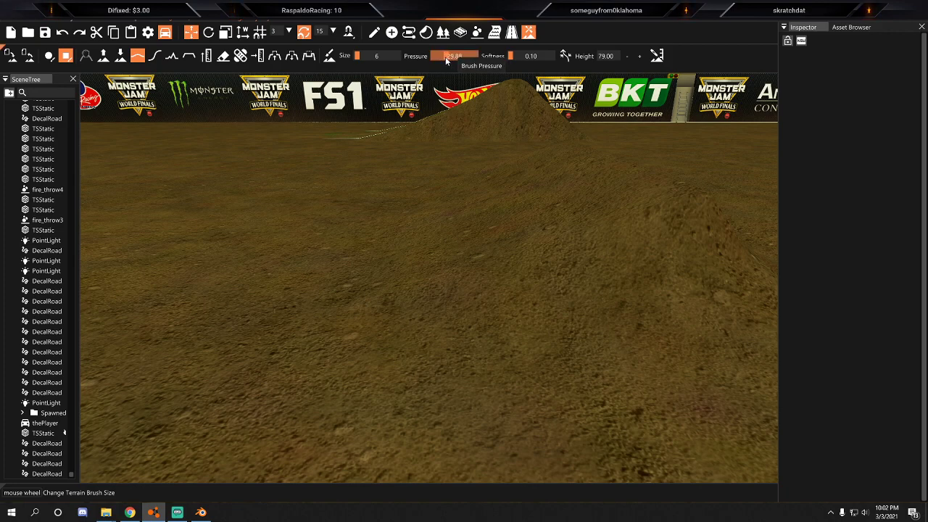
{"action": "left_click_drag", "start_coordinate": [444, 58], "coordinate": [445, 57]}
{"action": "right_click_drag", "start_coordinate": [456, 188], "coordinate": [453, 221]}
{"action": "key", "text": "s"}
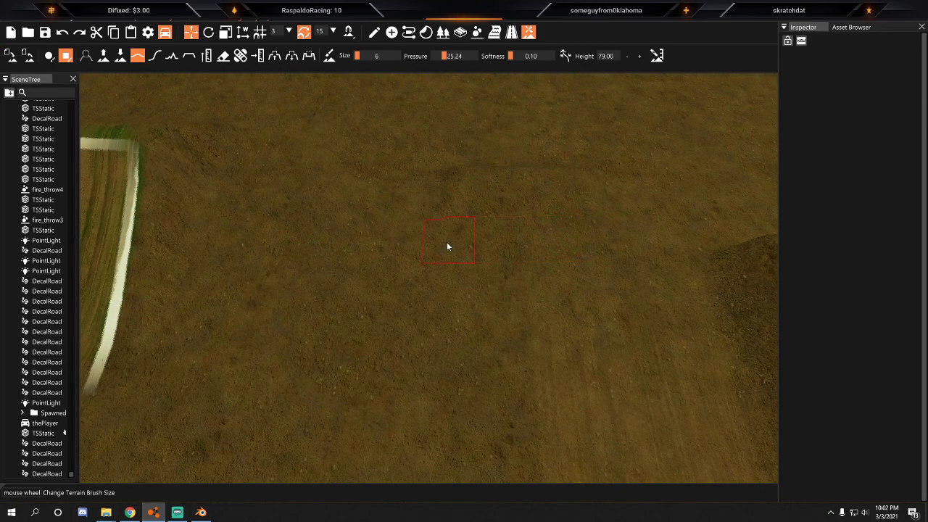
{"action": "mouse_move", "coordinate": [464, 249]}
{"action": "right_mouse_down"}
{"action": "mouse_move", "coordinate": [465, 215]}
{"action": "mouse_move", "coordinate": [463, 246]}
{"action": "right_mouse_up"}
{"action": "key", "text": "w"}
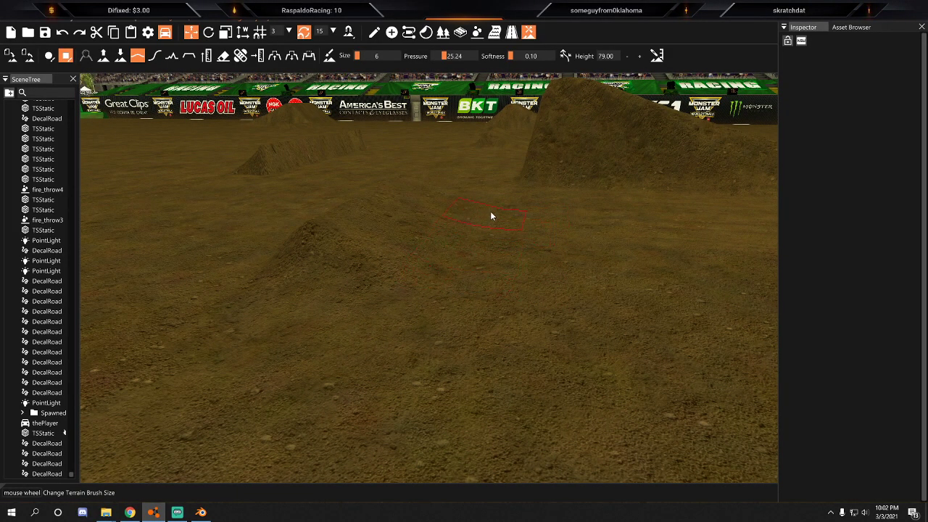
{"action": "key", "text": "s"}
{"action": "mouse_move", "coordinate": [527, 267]}
{"action": "right_mouse_down"}
{"action": "mouse_move", "coordinate": [494, 245]}
{"action": "mouse_move", "coordinate": [417, 248]}
{"action": "mouse_move", "coordinate": [443, 275]}
{"action": "mouse_move", "coordinate": [505, 269]}
{"action": "right_mouse_up"}
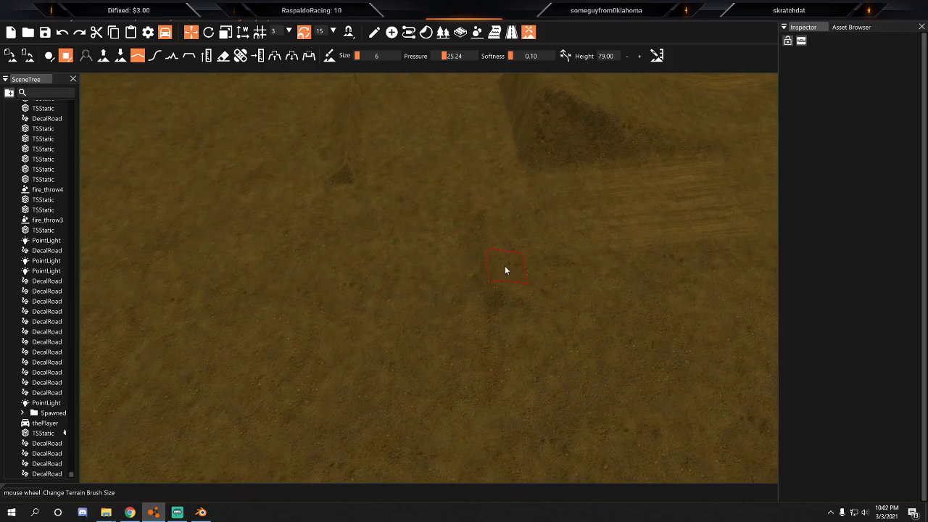
Smooth the sharp pointed end of the neighbouring dirt mound into the surrounding ground.
{"action": "right_click_drag", "start_coordinate": [593, 94], "coordinate": [577, 218]}
{"action": "right_click_drag", "start_coordinate": [463, 248], "coordinate": [522, 251]}
{"action": "key", "text": "a"}
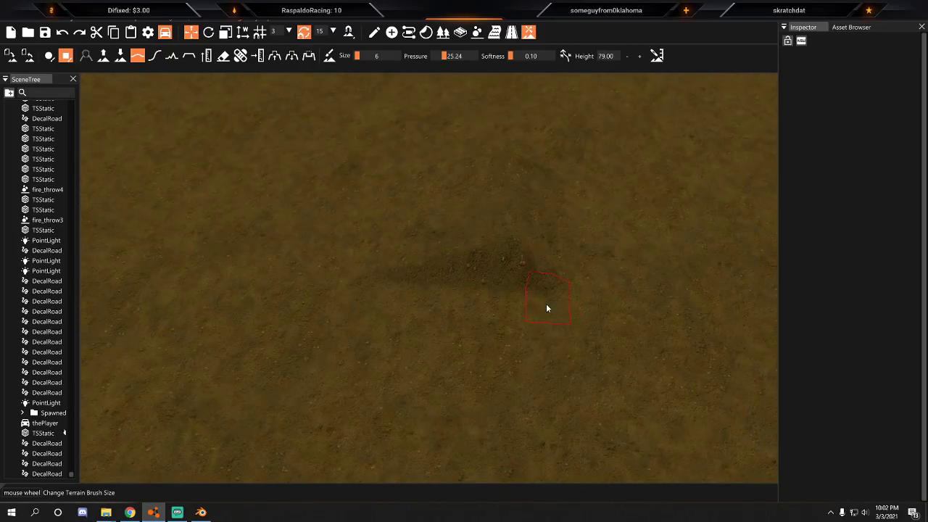
{"action": "mouse_move", "coordinate": [373, 353]}
{"action": "right_mouse_down"}
{"action": "mouse_move", "coordinate": [311, 362]}
{"action": "mouse_move", "coordinate": [515, 322]}
{"action": "right_mouse_up"}
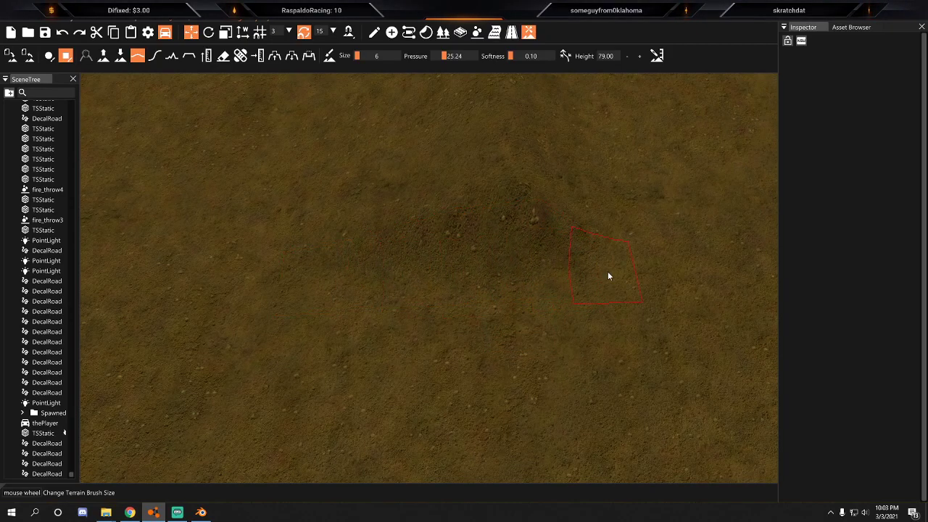
Smooth the base of the dirt mound beside the America's Best wall banner.
{"action": "mouse_move", "coordinate": [497, 249]}
{"action": "right_mouse_down"}
{"action": "mouse_move", "coordinate": [445, 239]}
{"action": "mouse_move", "coordinate": [489, 246]}
{"action": "mouse_move", "coordinate": [482, 253]}
{"action": "mouse_move", "coordinate": [468, 250]}
{"action": "mouse_move", "coordinate": [470, 234]}
{"action": "mouse_move", "coordinate": [609, 274]}
{"action": "right_mouse_up"}
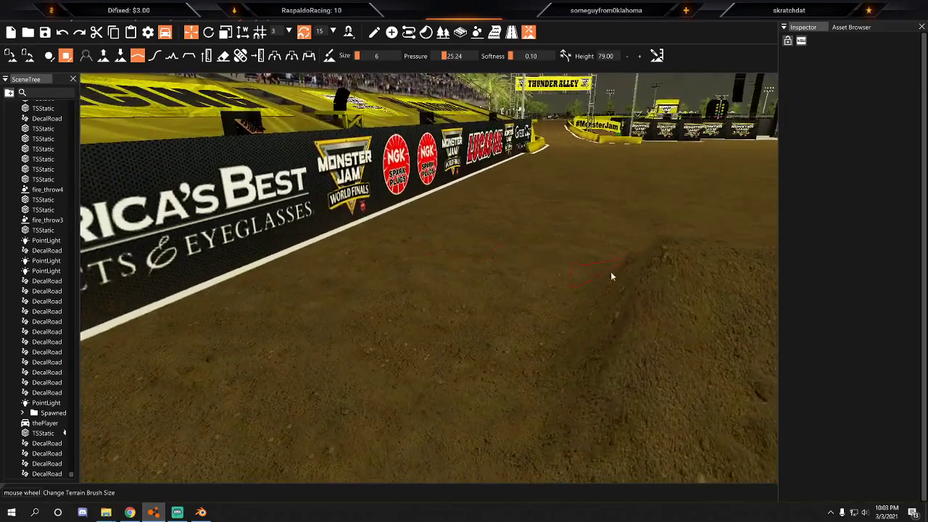
{"action": "left_click", "coordinate": [575, 361]}
{"action": "left_click", "coordinate": [580, 332]}
Survey the whole arena floor from above and save the level again.
{"action": "key", "text": "s"}
{"action": "mouse_move", "coordinate": [530, 330]}
{"action": "right_mouse_down"}
{"action": "mouse_move", "coordinate": [464, 248]}
{"action": "mouse_move", "coordinate": [528, 333]}
{"action": "mouse_move", "coordinate": [565, 312]}
{"action": "mouse_move", "coordinate": [512, 267]}
{"action": "mouse_move", "coordinate": [525, 263]}
{"action": "right_mouse_up"}
{"action": "key", "text": "w"}
{"action": "key", "text": "s"}
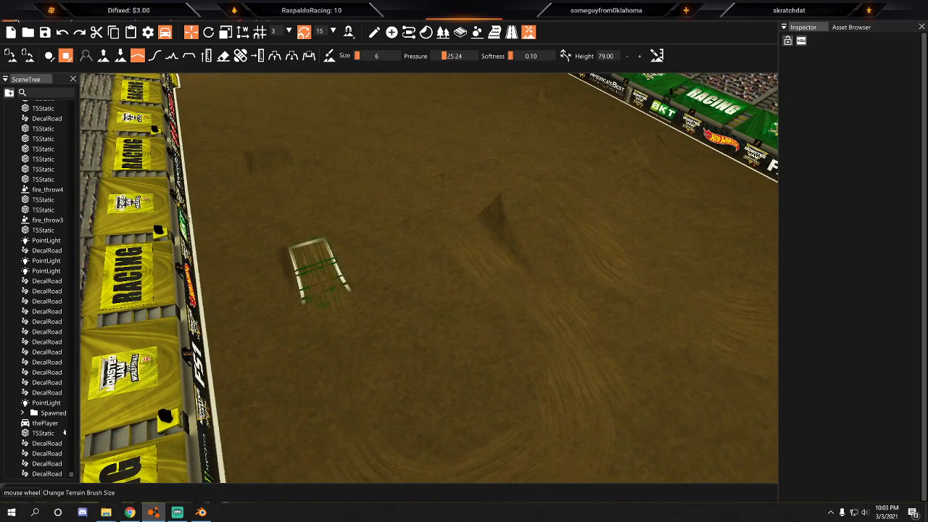
{"action": "left_click", "coordinate": [16, 22]}
{"action": "left_click", "coordinate": [29, 50]}
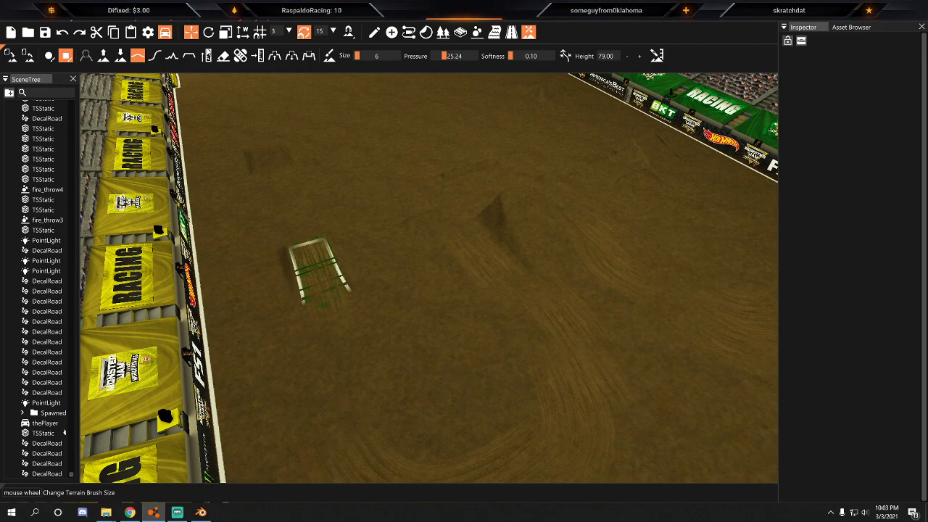
Begin creating a new object from the other classes and choose BeamNGVehicle as its class.
{"action": "left_click", "coordinate": [391, 33]}
{"action": "left_click", "coordinate": [45, 57]}
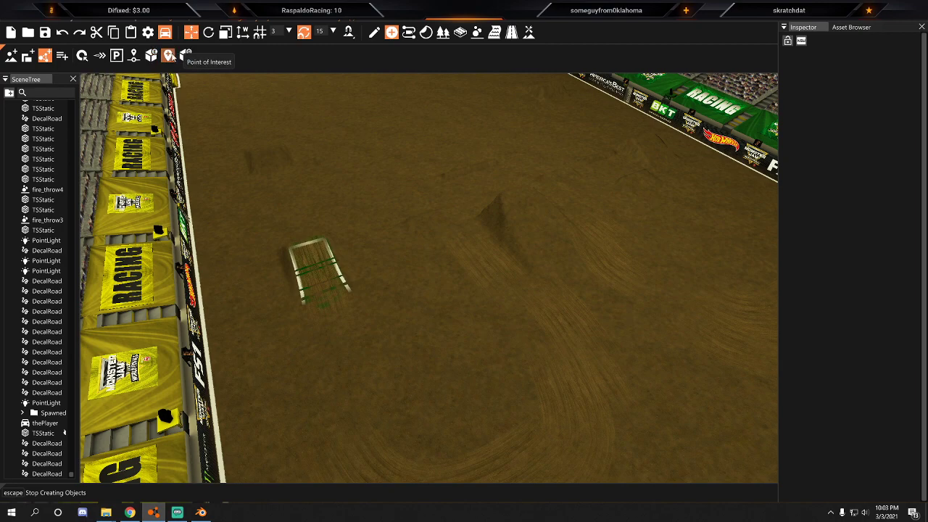
{"action": "left_click", "coordinate": [66, 58]}
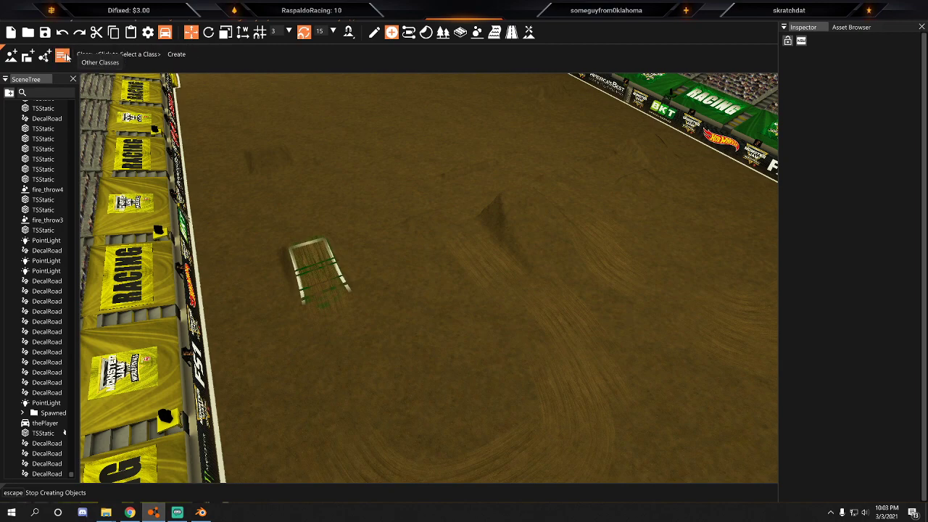
{"action": "left_click", "coordinate": [118, 56]}
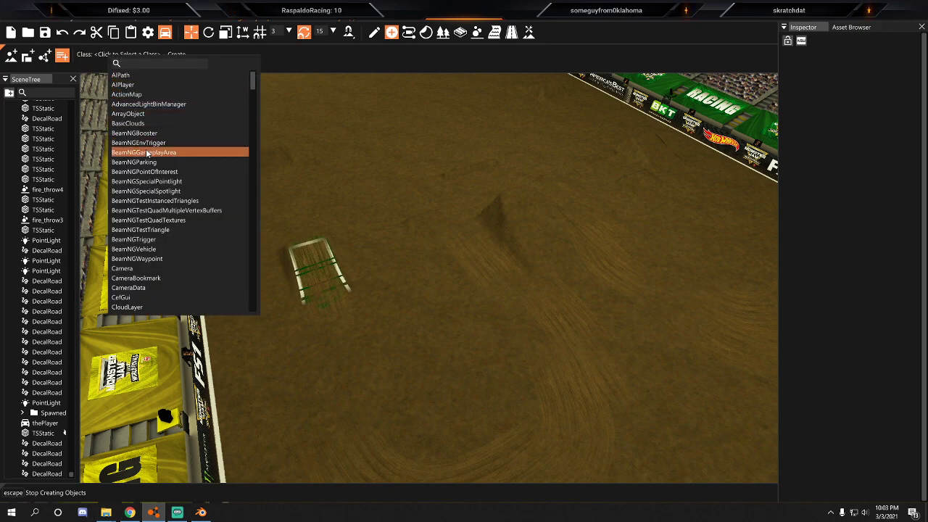
{"action": "left_click", "coordinate": [159, 250]}
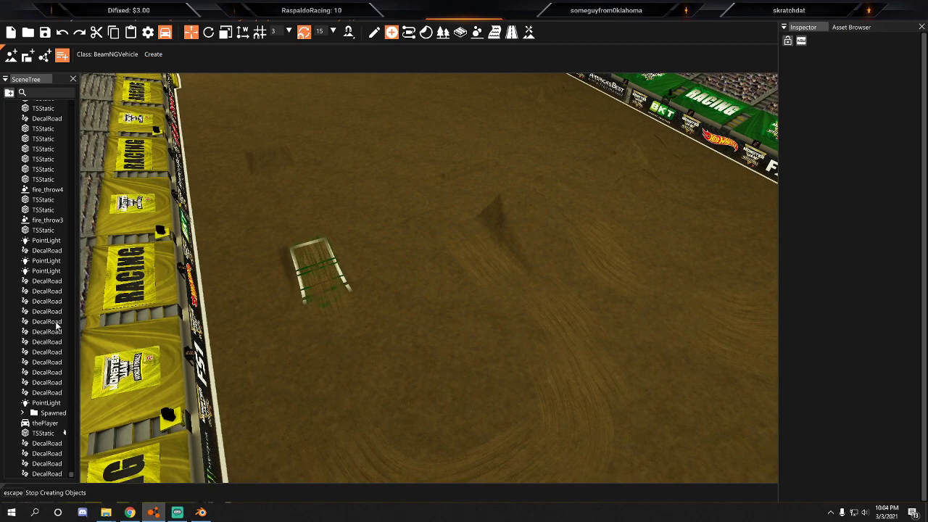
Browse the art folder in the Asset Browser and widen its pane to see the contents.
{"action": "scroll", "coordinate": [43, 326], "scroll_direction": "down", "scroll_amount": 1}
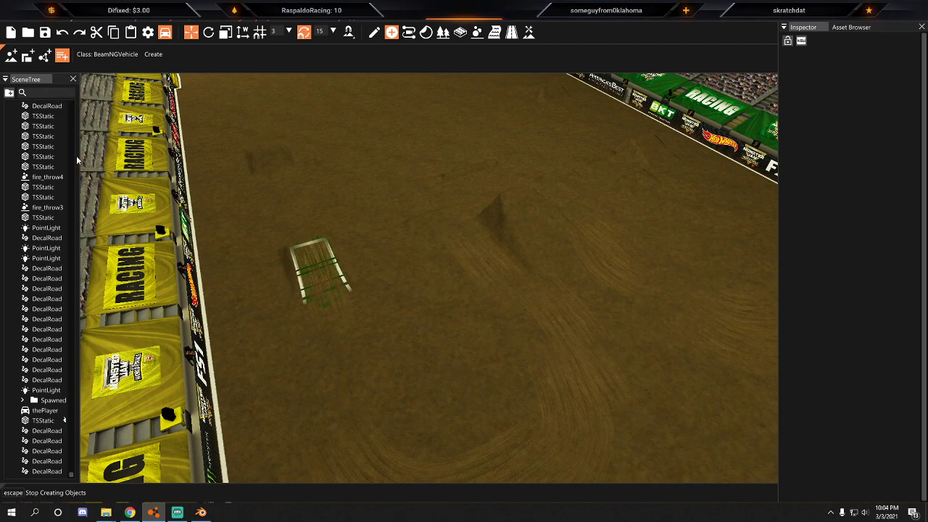
{"action": "left_click", "coordinate": [852, 28]}
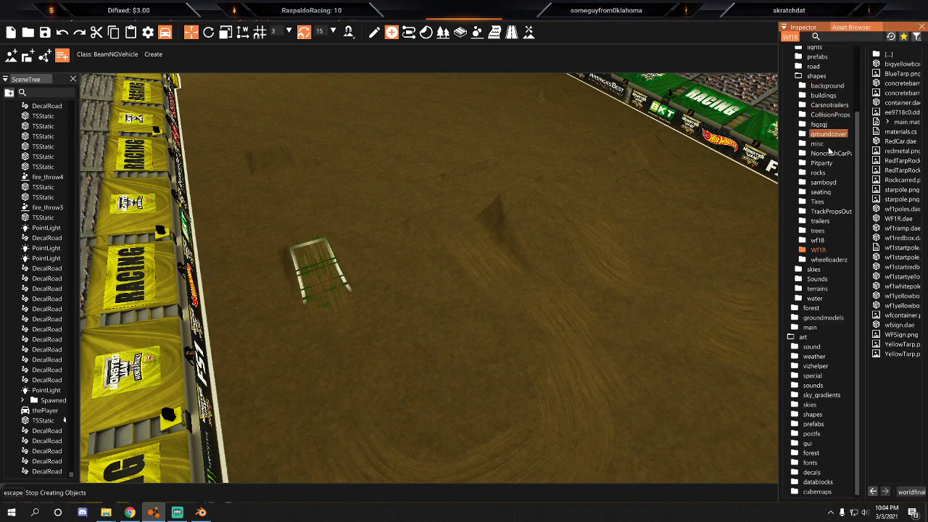
{"action": "left_click", "coordinate": [801, 338]}
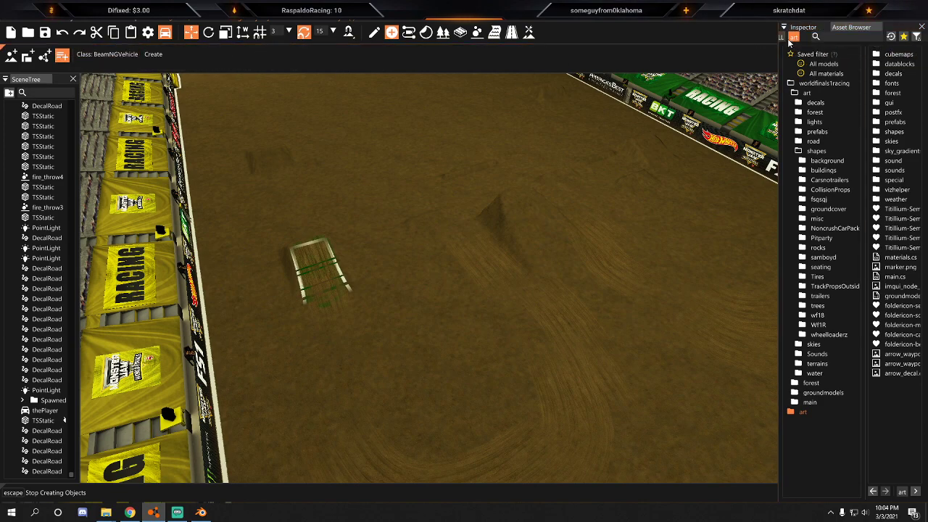
{"action": "left_click_drag", "start_coordinate": [781, 45], "coordinate": [548, 47]}
Open the Vehicle Editor, look through its file commands, and close it again.
{"action": "left_click", "coordinate": [112, 21]}
{"action": "mouse_move", "coordinate": [131, 21]}
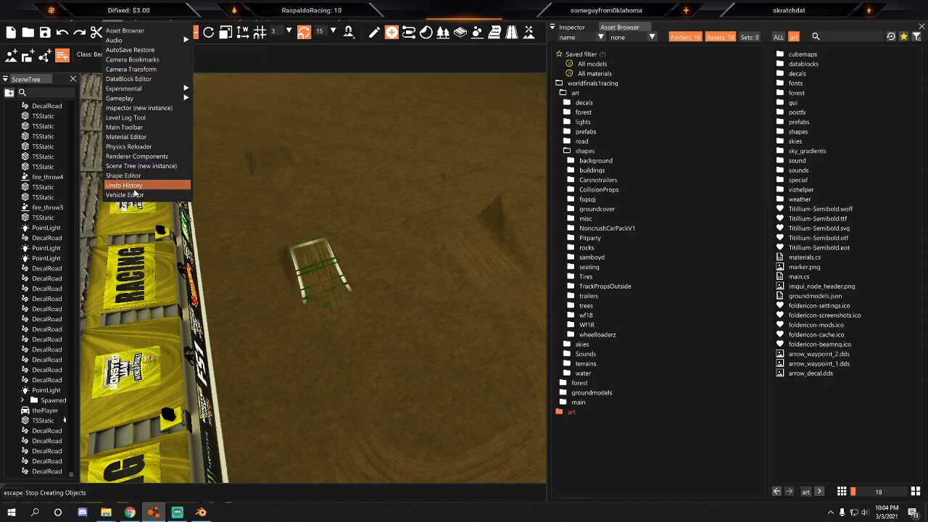
{"action": "left_click", "coordinate": [130, 195]}
{"action": "left_click_drag", "start_coordinate": [43, 51], "coordinate": [673, 29]}
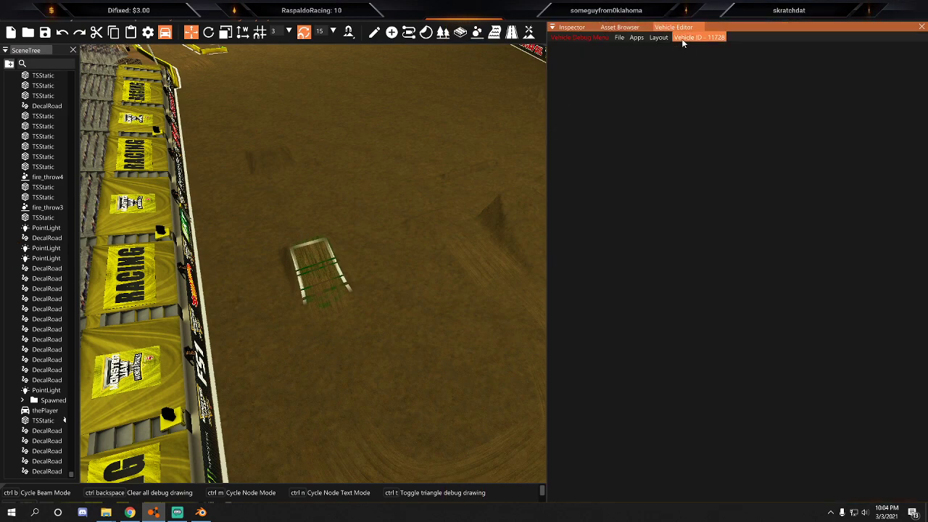
{"action": "left_click", "coordinate": [619, 38]}
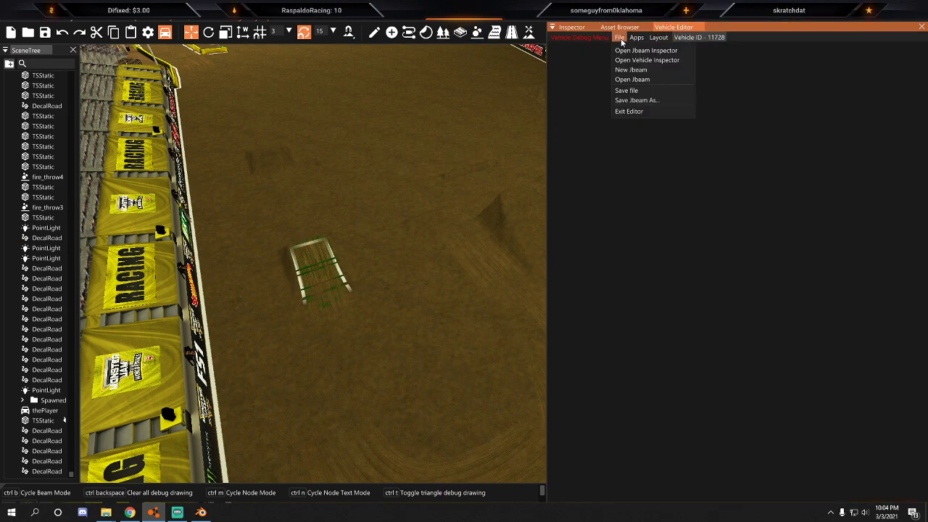
{"action": "left_click", "coordinate": [595, 67]}
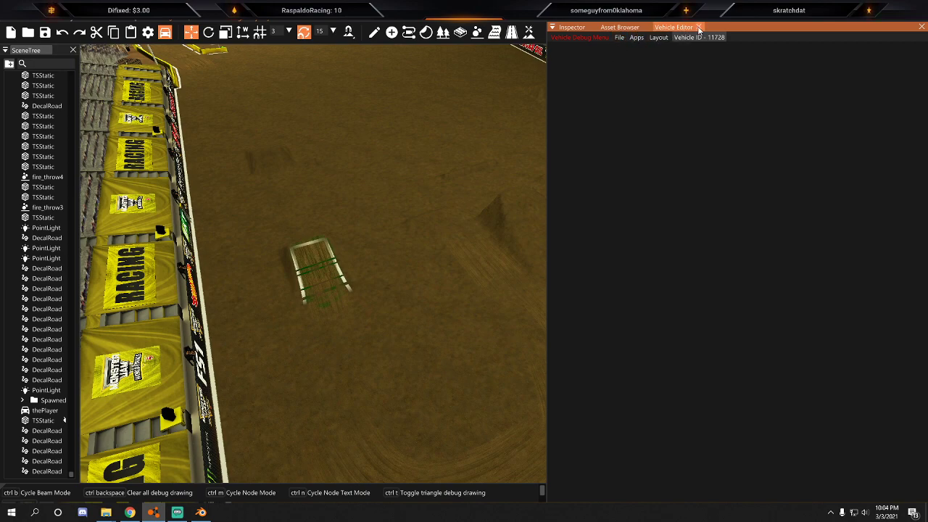
{"action": "left_click", "coordinate": [698, 27]}
{"action": "left_click", "coordinate": [122, 24]}
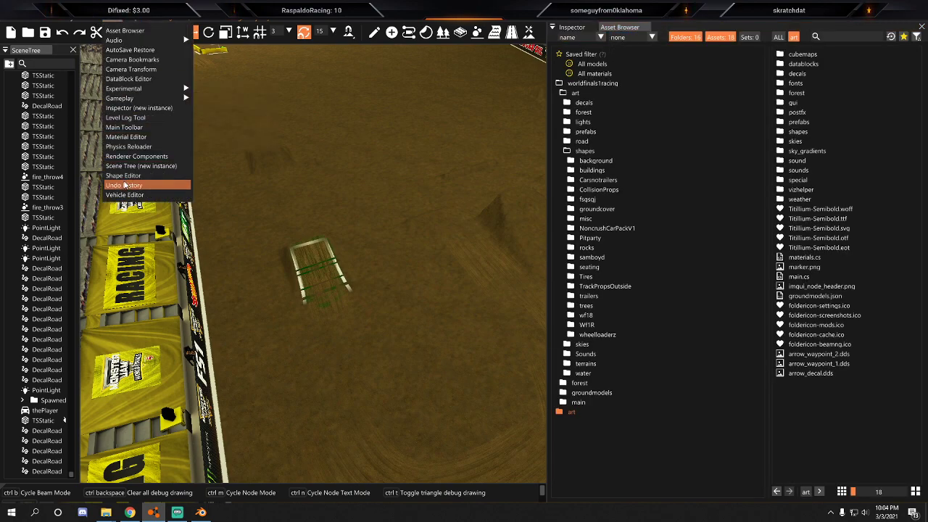
{"action": "left_click", "coordinate": [133, 129]}
{"action": "left_click", "coordinate": [113, 21]}
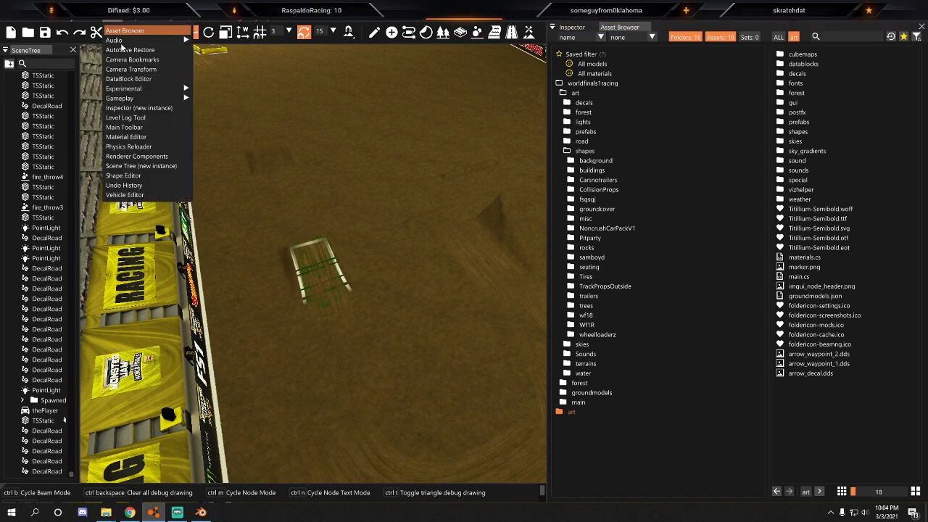
{"action": "mouse_move", "coordinate": [133, 101]}
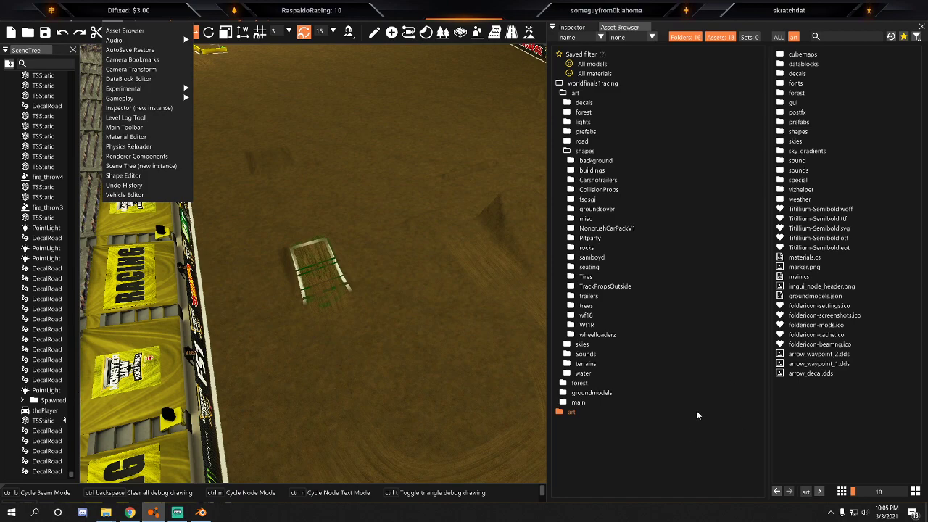
{"action": "left_click", "coordinate": [591, 440]}
{"action": "left_click_drag", "start_coordinate": [546, 419], "coordinate": [742, 416]}
{"action": "left_click", "coordinate": [769, 26]}
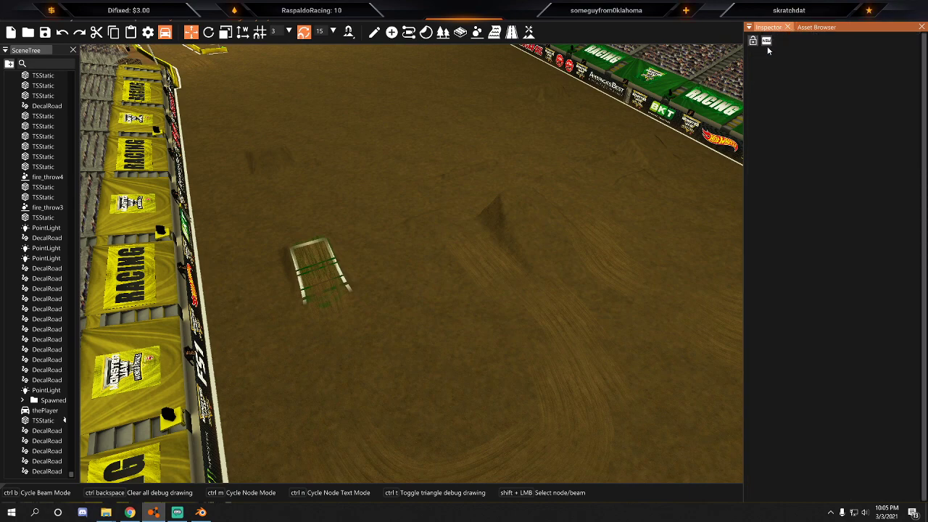
{"action": "left_click", "coordinate": [803, 29]}
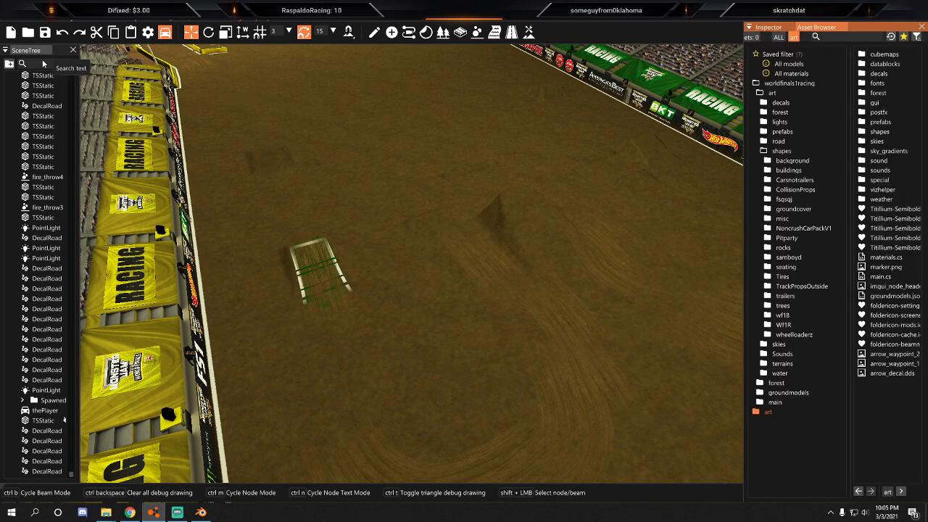
Save the level.
{"action": "left_click", "coordinate": [10, 22]}
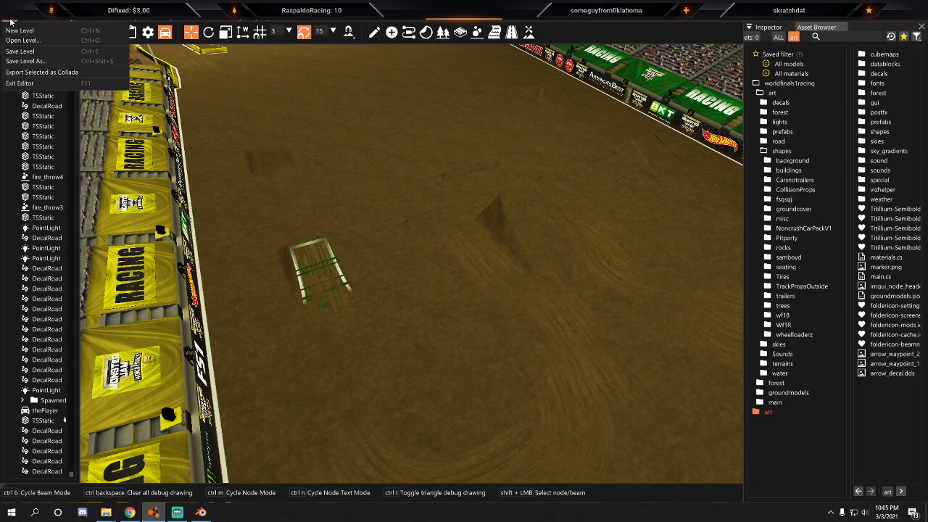
{"action": "left_click", "coordinate": [19, 51]}
{"action": "left_click", "coordinate": [15, 23]}
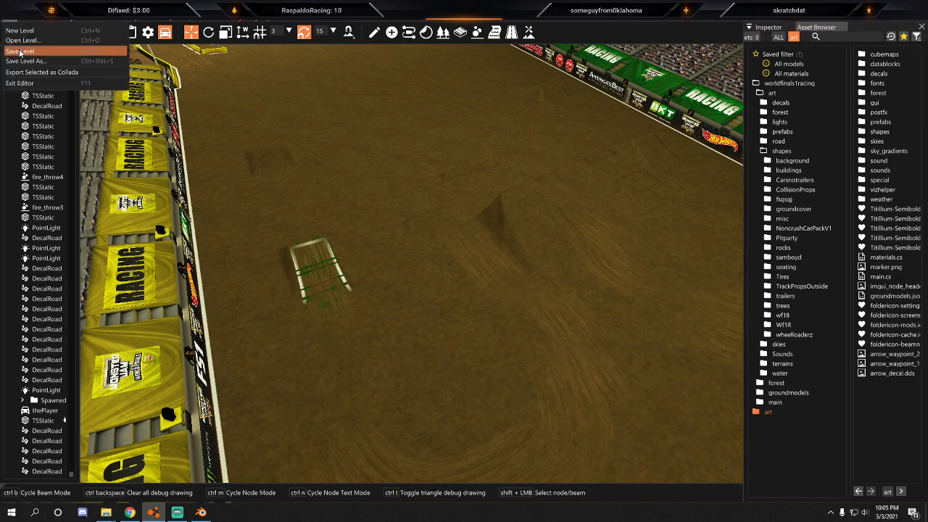
{"action": "left_click", "coordinate": [20, 51]}
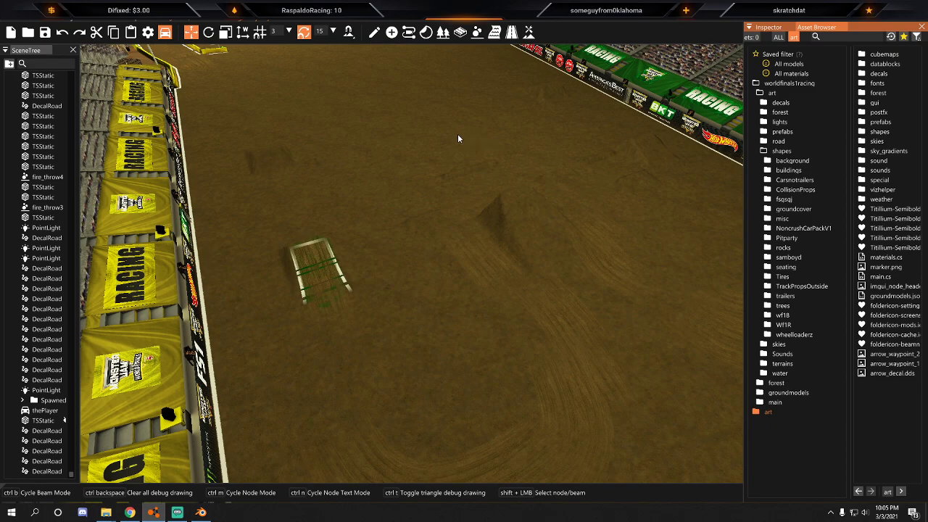
Switch to the classic world editor's Object Editor and show the library of level objects.
{"action": "key", "text": "shift+F11"}
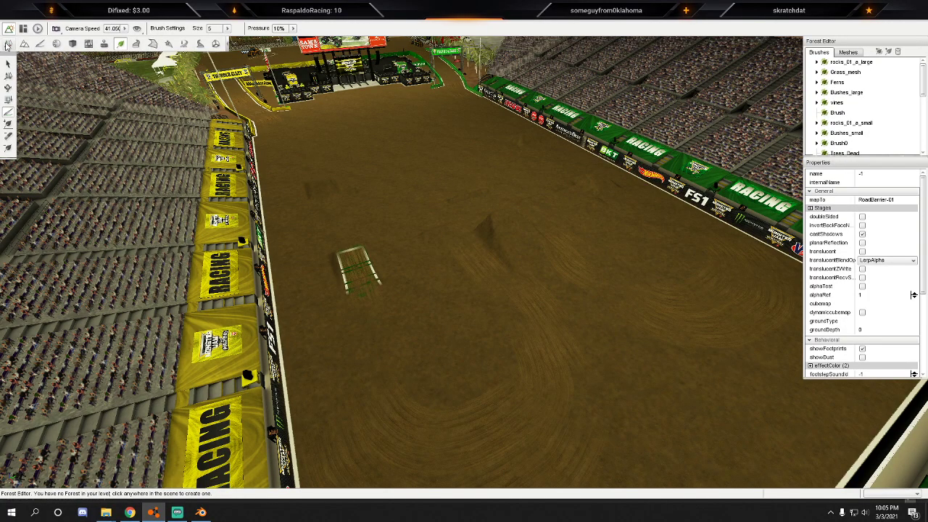
{"action": "key", "text": "F1"}
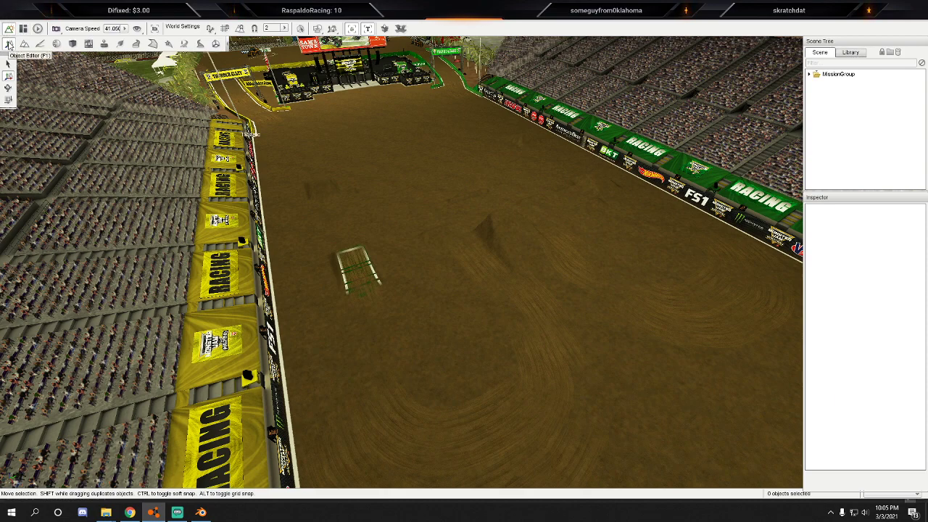
{"action": "left_click", "coordinate": [859, 55]}
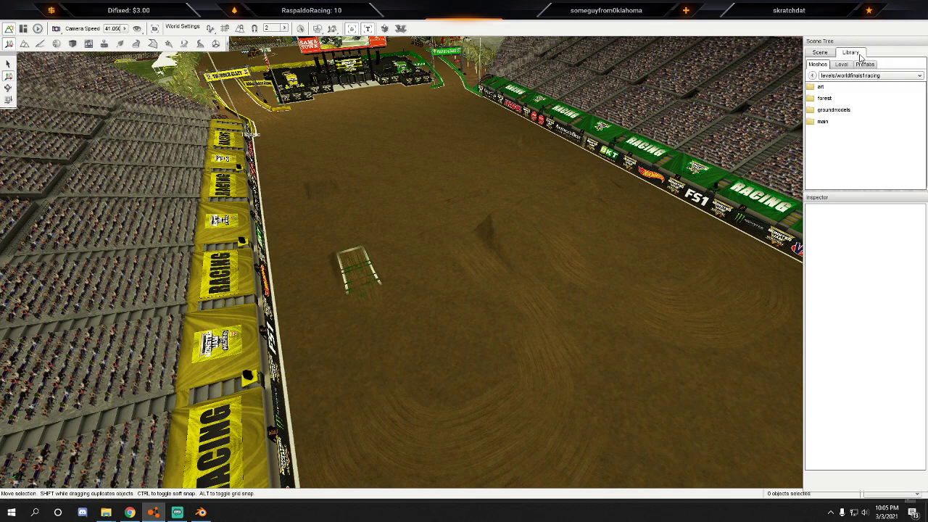
{"action": "left_click", "coordinate": [841, 63]}
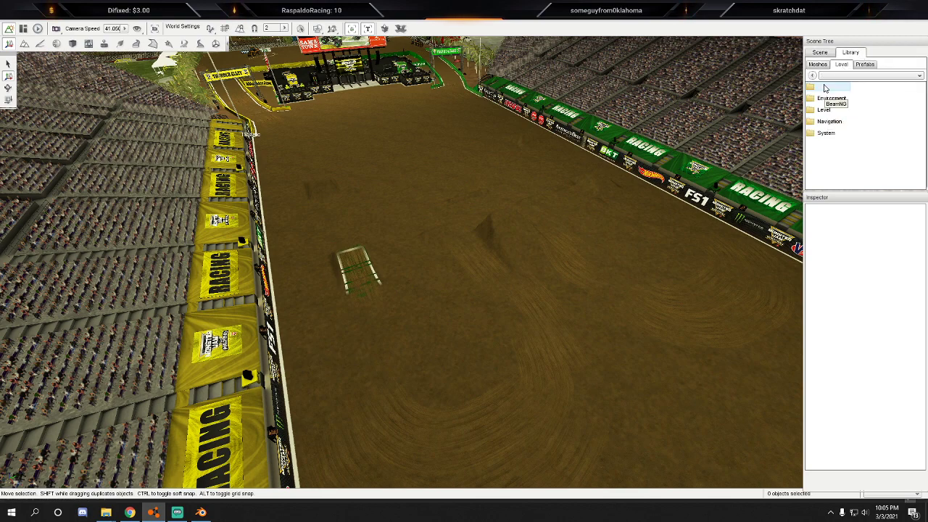
Create a BeamNG Vehicle object using the FPSCrushPack vehicle with the default_vehicle datablock.
{"action": "double_click", "coordinate": [824, 88]}
{"action": "double_click", "coordinate": [824, 168]}
{"action": "left_click", "coordinate": [489, 257]}
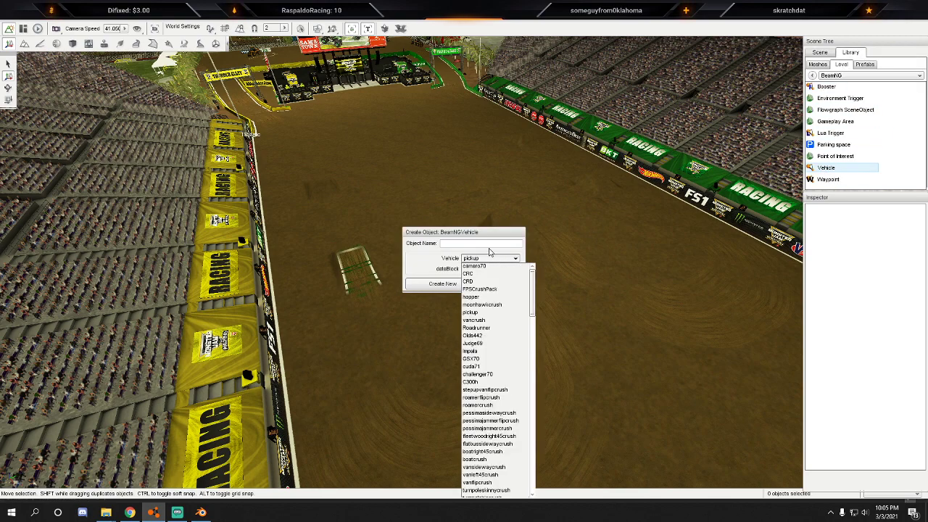
{"action": "left_click", "coordinate": [484, 288]}
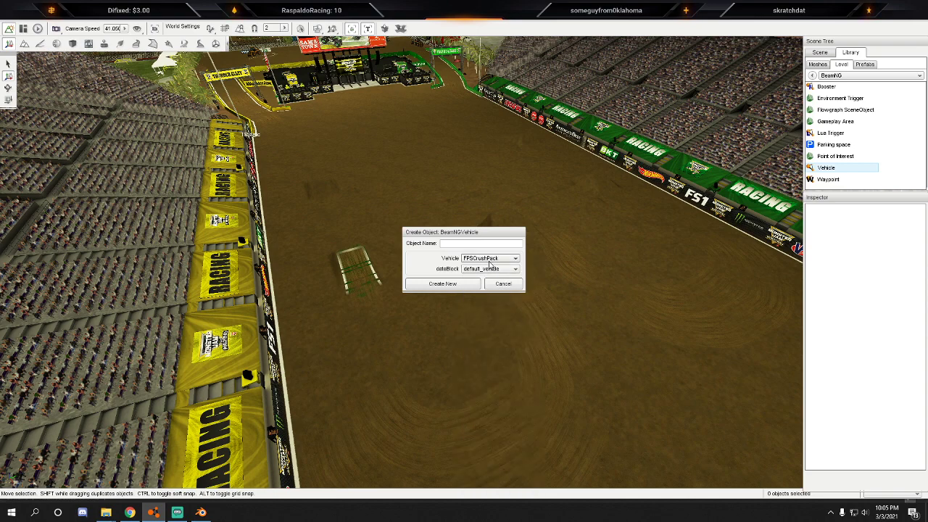
{"action": "left_click", "coordinate": [450, 284]}
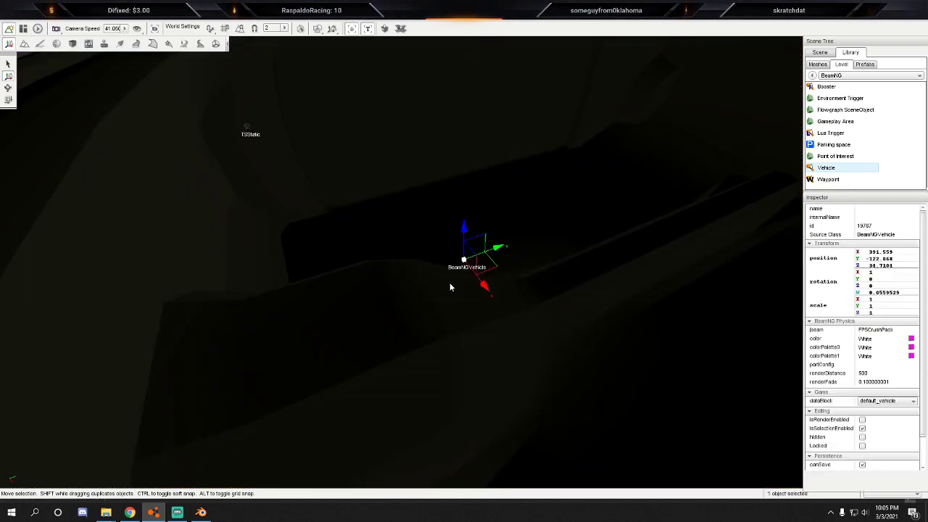
Pull the view back from the new car, leave the world editor, and view the car from the game's orbit camera.
{"action": "key", "text": "s"}
{"action": "right_click_drag", "start_coordinate": [449, 283], "coordinate": [470, 215]}
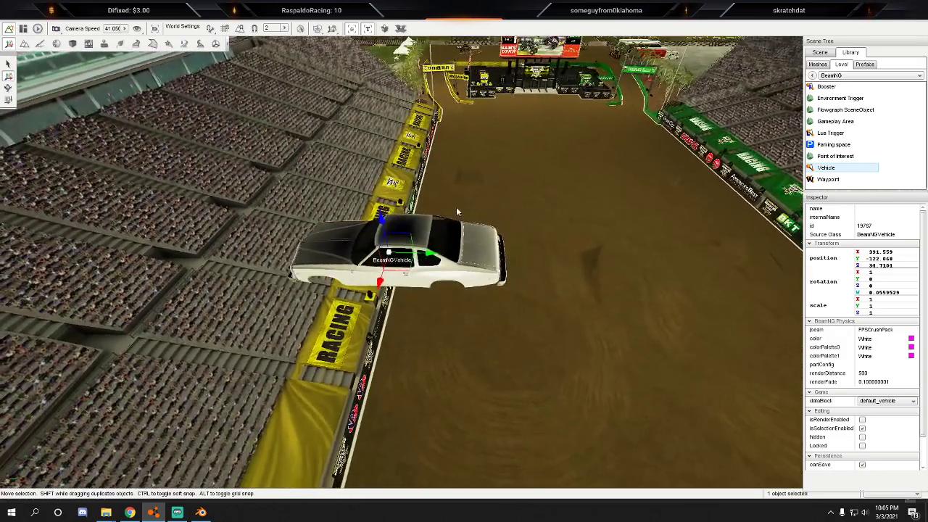
{"action": "mouse_move", "coordinate": [537, 151]}
{"action": "right_mouse_down"}
{"action": "mouse_move", "coordinate": [519, 152]}
{"action": "mouse_move", "coordinate": [527, 155]}
{"action": "right_mouse_up"}
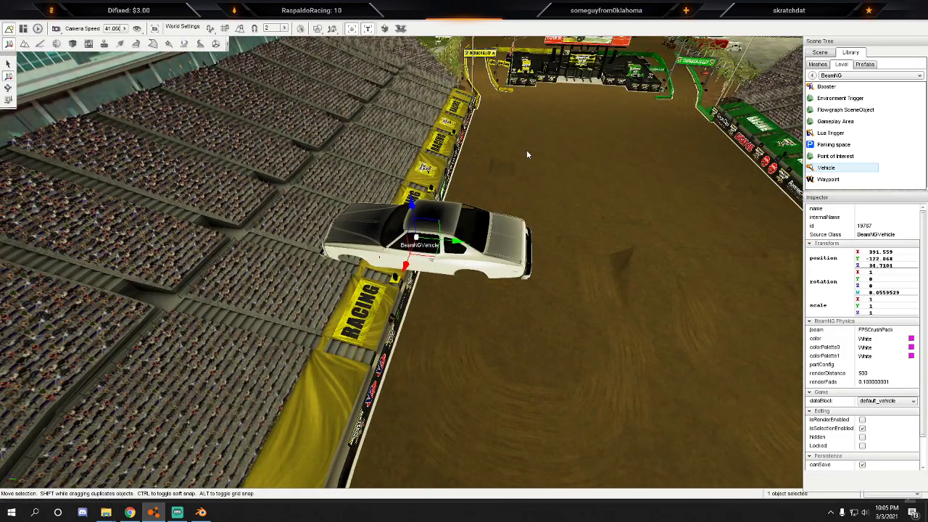
{"action": "key", "text": "F11"}
{"action": "key", "text": "s"}
{"action": "key", "text": "shift+c"}
{"action": "right_click_drag", "start_coordinate": [467, 211], "coordinate": [354, 180]}
{"action": "key", "text": "e"}
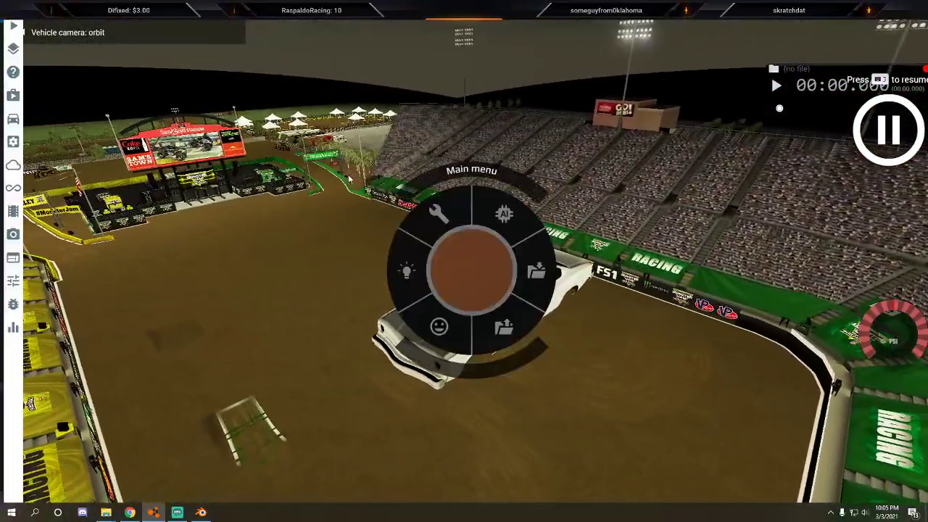
Set the Moonhawk crush car's Shell Design to Dirty in the vehicle customization.
{"action": "left_click", "coordinate": [13, 141]}
{"action": "left_click", "coordinate": [176, 130]}
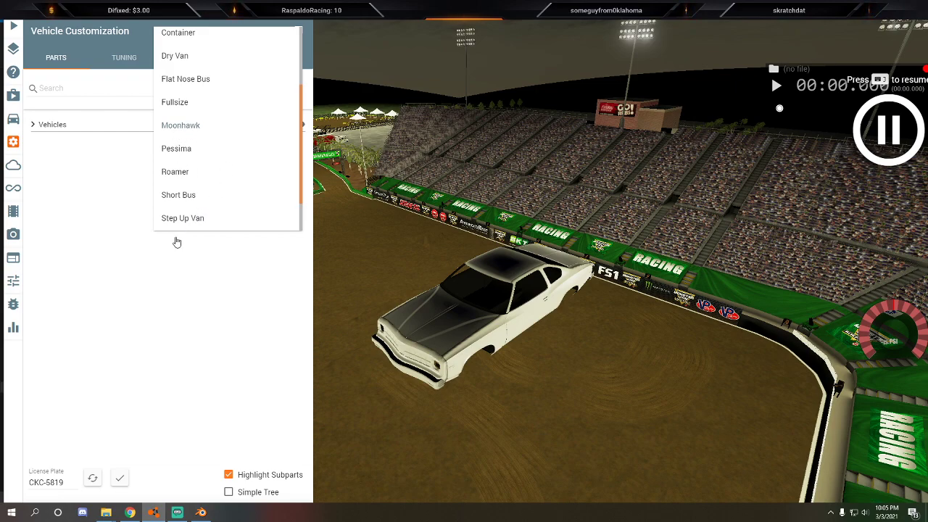
{"action": "left_click", "coordinate": [106, 295]}
{"action": "left_click", "coordinate": [104, 129]}
{"action": "left_click", "coordinate": [226, 143]}
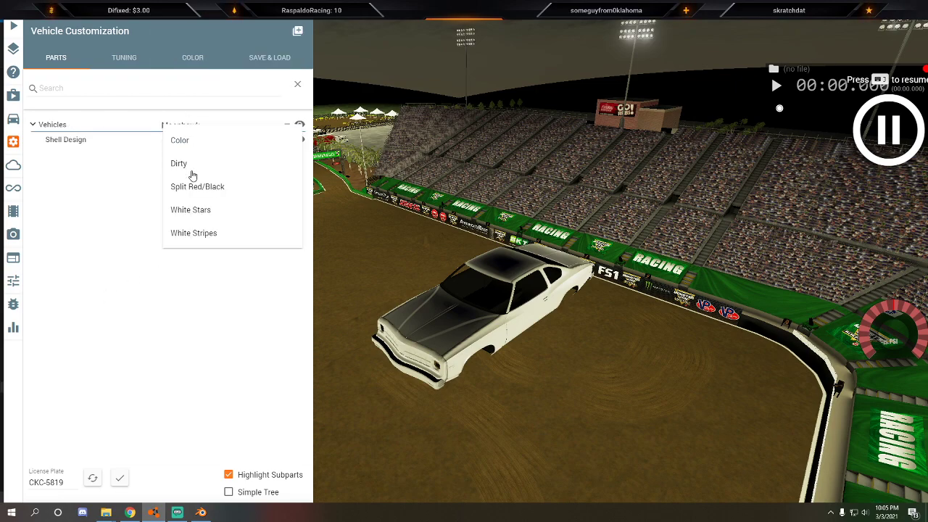
{"action": "left_click", "coordinate": [181, 163]}
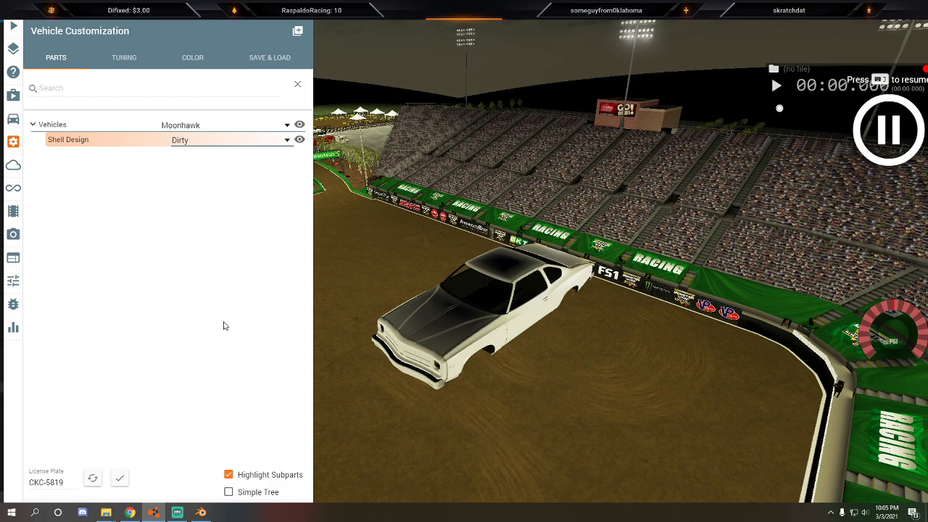
{"action": "key", "text": "j"}
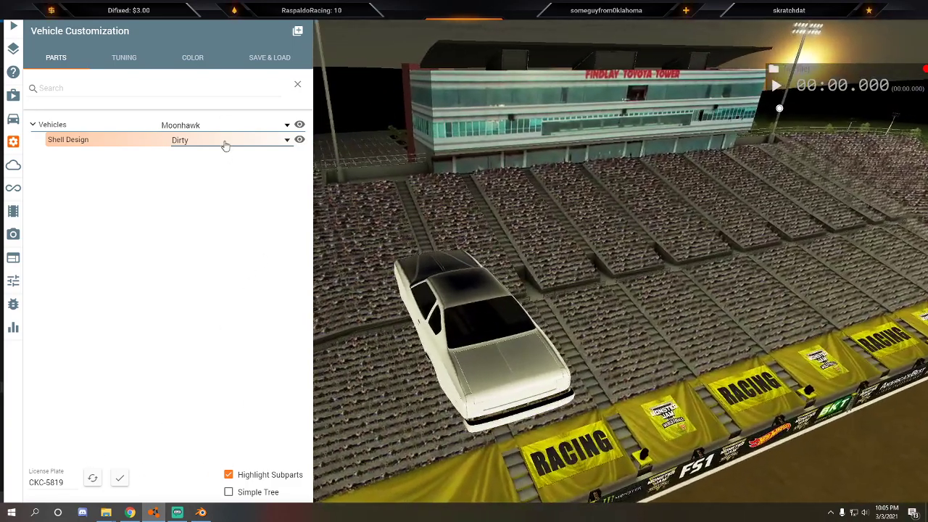
{"action": "left_click", "coordinate": [224, 141]}
{"action": "left_click", "coordinate": [187, 140]}
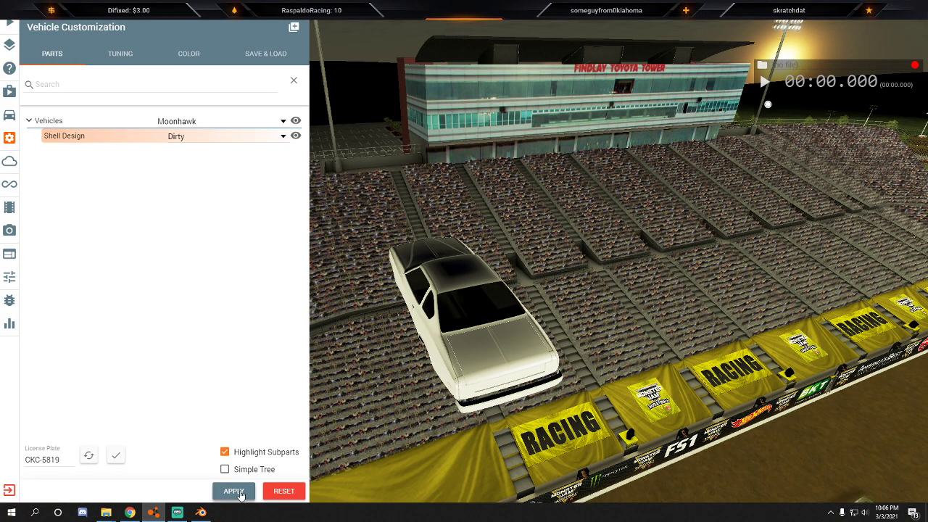
{"action": "key", "text": "Escape"}
Return to the world editor, select the crush car, and lower it onto the arena floor.
{"action": "right_click_drag", "start_coordinate": [511, 296], "coordinate": [642, 334]}
{"action": "key", "text": "j"}
{"action": "right_click_drag", "start_coordinate": [523, 333], "coordinate": [557, 345]}
{"action": "key", "text": "F11"}
{"action": "left_click", "coordinate": [522, 330]}
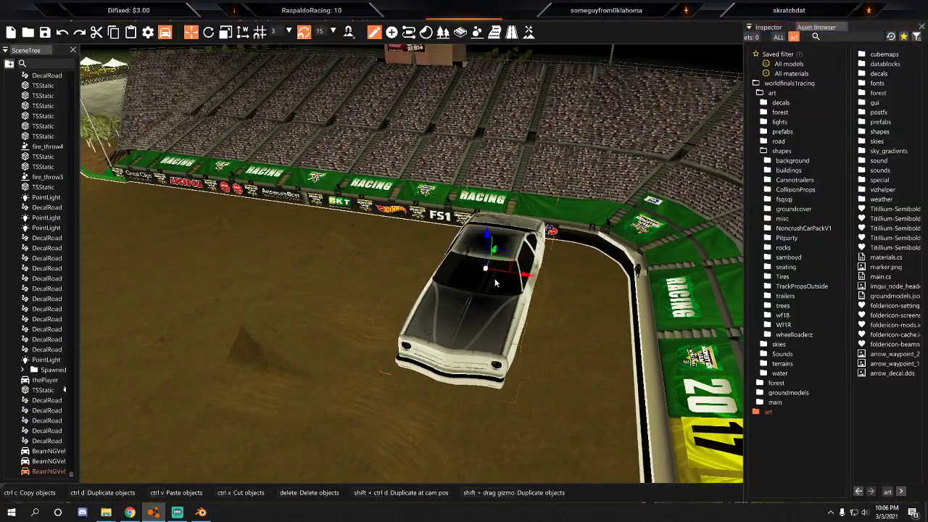
{"action": "scroll", "coordinate": [522, 330], "scroll_direction": "down", "scroll_amount": 5}
{"action": "left_click_drag", "start_coordinate": [502, 249], "coordinate": [480, 454]}
{"action": "key", "text": "f"}
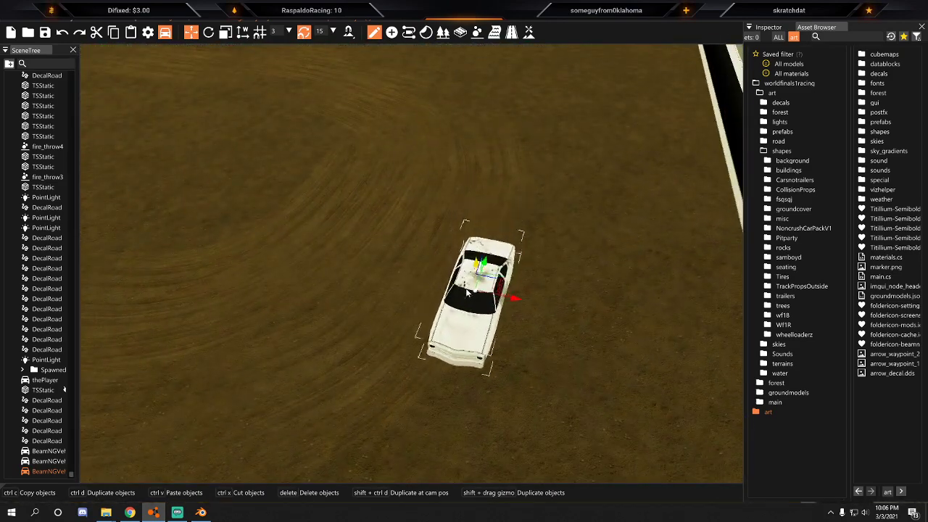
Move the crush car across the dirt floor toward the ramp.
{"action": "key", "text": "s"}
{"action": "right_click_drag", "start_coordinate": [455, 333], "coordinate": [497, 314]}
{"action": "key", "text": "a"}
{"action": "left_click_drag", "start_coordinate": [614, 273], "coordinate": [245, 353]}
{"action": "right_click_drag", "start_coordinate": [290, 319], "coordinate": [218, 337]}
{"action": "key", "text": "w"}
{"action": "key", "text": "a"}
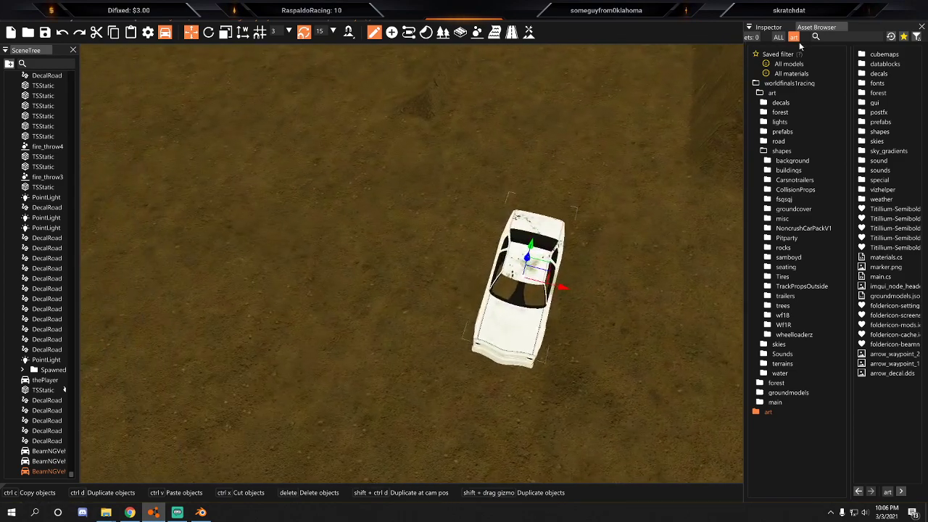
Set the selected crush car's body color to red in its object properties.
{"action": "left_click", "coordinate": [768, 28]}
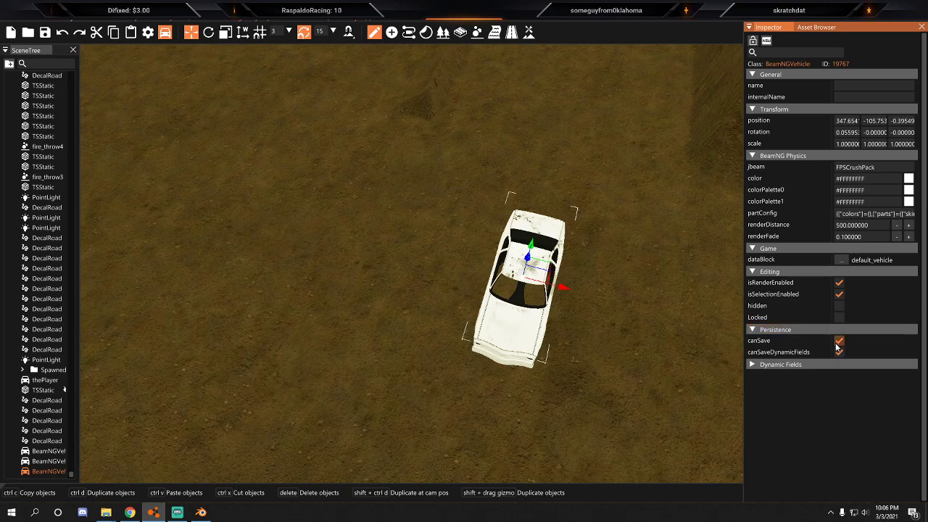
{"action": "left_click", "coordinate": [908, 180]}
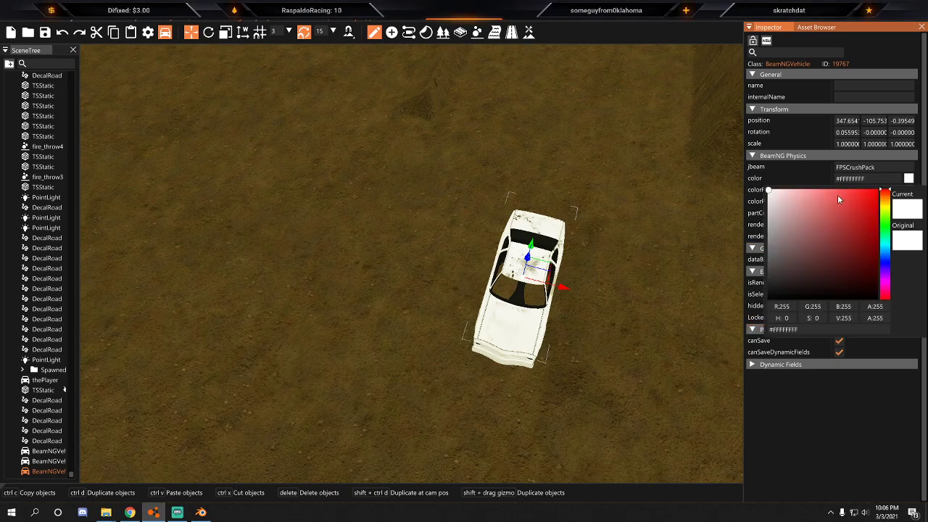
{"action": "mouse_move", "coordinate": [865, 218]}
{"action": "left_mouse_down"}
{"action": "mouse_move", "coordinate": [790, 264]}
{"action": "mouse_move", "coordinate": [864, 187]}
{"action": "mouse_move", "coordinate": [894, 189]}
{"action": "mouse_move", "coordinate": [841, 239]}
{"action": "mouse_move", "coordinate": [824, 200]}
{"action": "mouse_move", "coordinate": [874, 224]}
{"action": "left_mouse_up"}
{"action": "right_click_drag", "start_coordinate": [586, 136], "coordinate": [616, 152]}
Leave the world editor and open the color settings in the crush car's vehicle customization.
{"action": "key", "text": "F11"}
{"action": "key", "text": "Escape"}
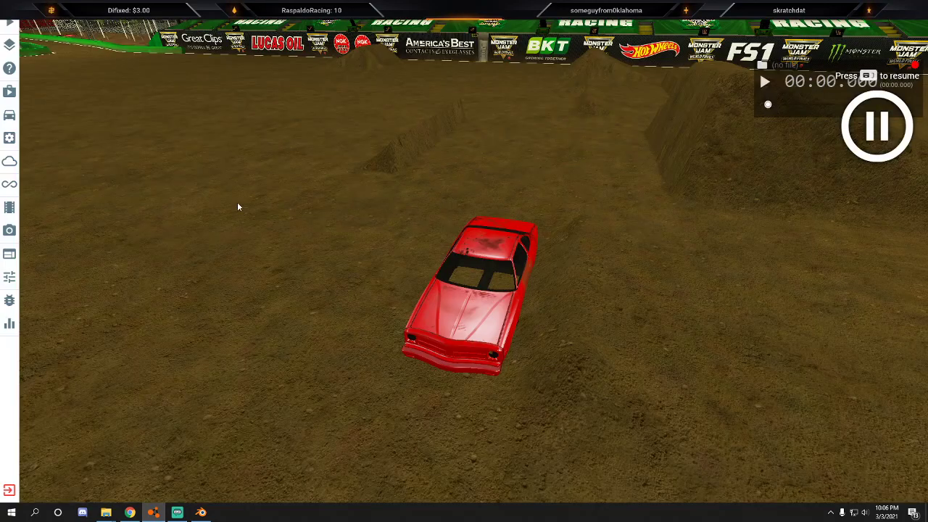
{"action": "left_click", "coordinate": [10, 137]}
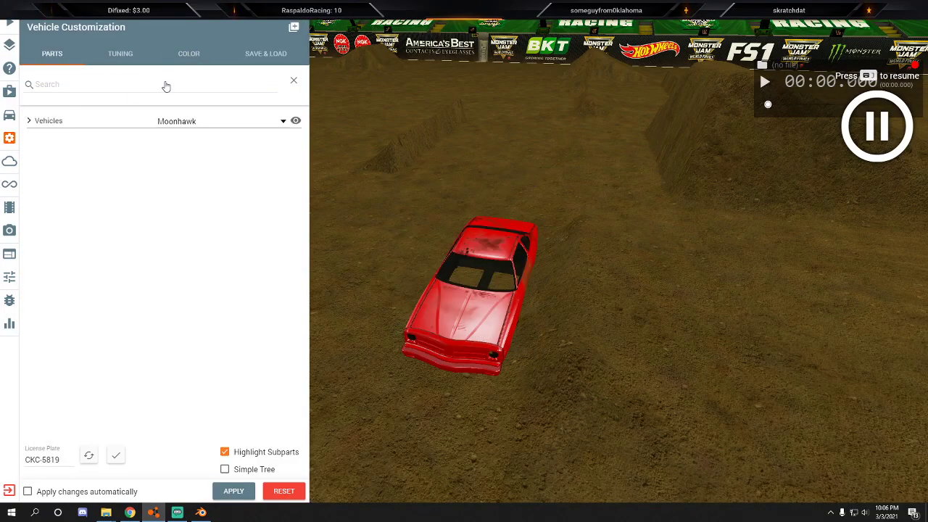
{"action": "left_click", "coordinate": [188, 54]}
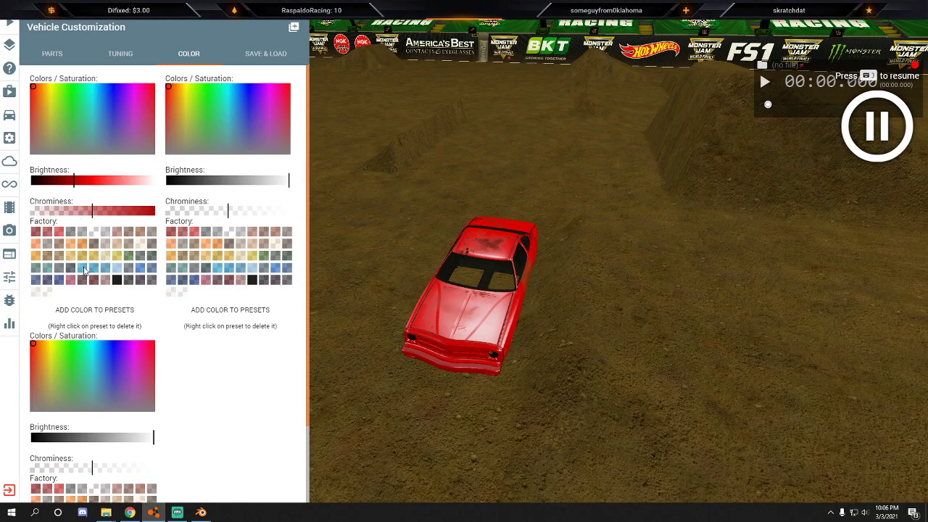
Switch to ShareX, view the arena overview screenshot as a reference for the car layout, and return to the game.
{"action": "left_click", "coordinate": [36, 512]}
{"action": "type", "text": "share"}
{"action": "key", "text": "Return"}
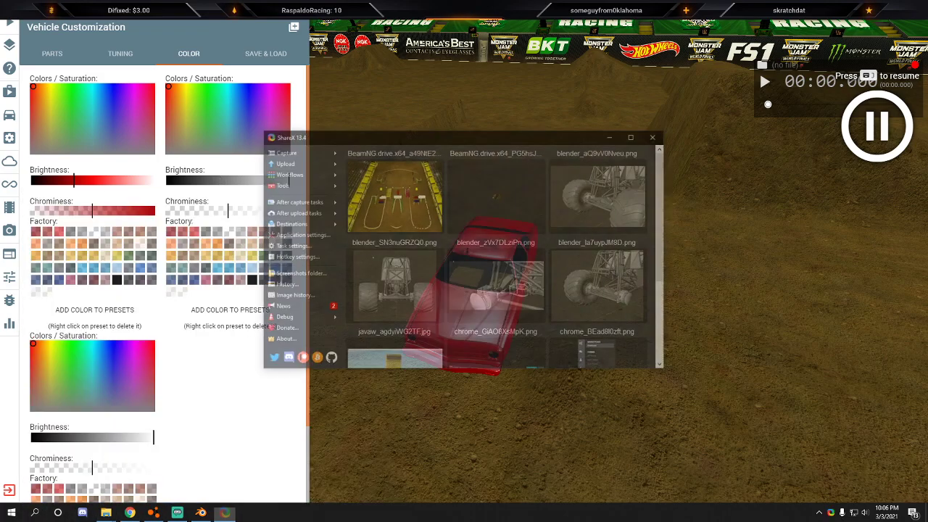
{"action": "double_click", "coordinate": [399, 203]}
{"action": "left_click", "coordinate": [697, 86]}
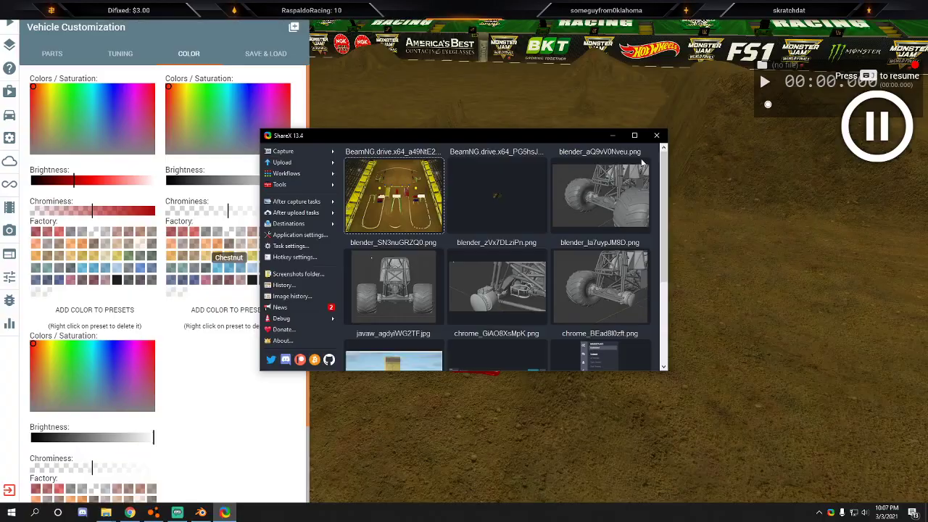
{"action": "left_click", "coordinate": [612, 135]}
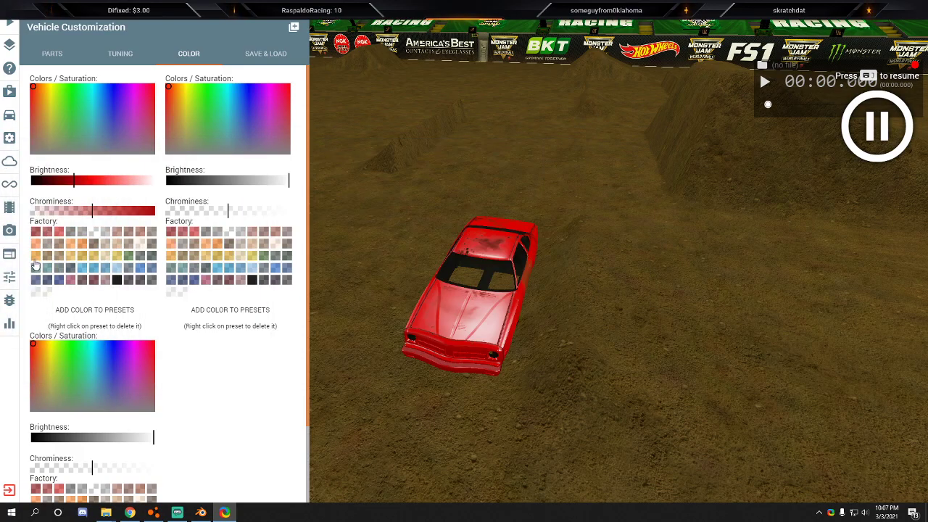
Paint the crush car yellow with one of the factory color presets.
{"action": "left_click", "coordinate": [34, 260]}
{"action": "left_click", "coordinate": [116, 257]}
{"action": "right_click_drag", "start_coordinate": [502, 237], "coordinate": [283, 250]}
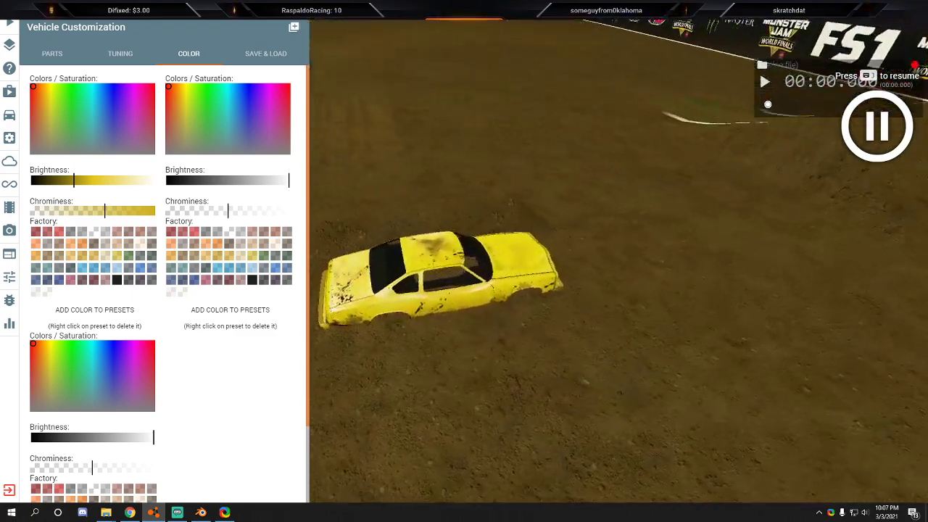
Return to the world editor, select the yellow crush car, and shift it slightly sideways on the dirt.
{"action": "key", "text": "F11"}
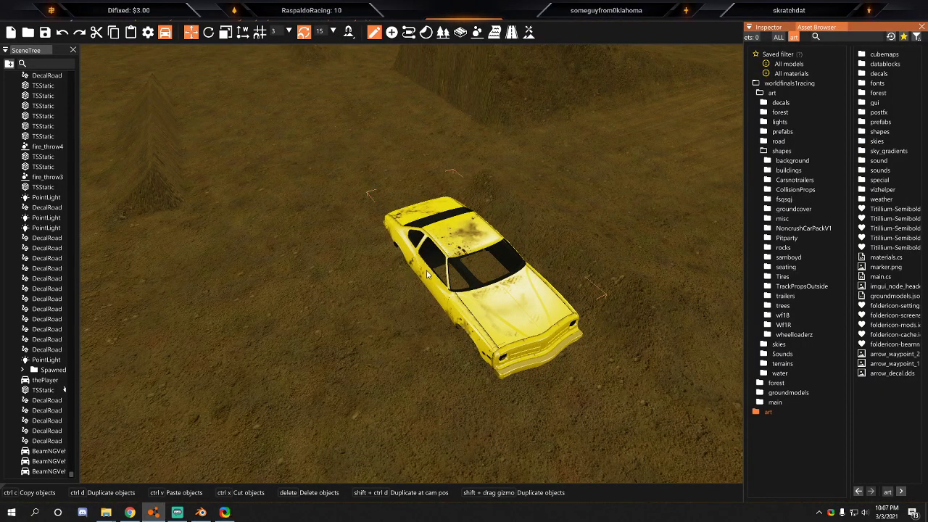
{"action": "left_click", "coordinate": [461, 269]}
{"action": "key", "text": "d"}
{"action": "right_click_drag", "start_coordinate": [478, 268], "coordinate": [460, 271]}
{"action": "left_click_drag", "start_coordinate": [429, 244], "coordinate": [482, 245]}
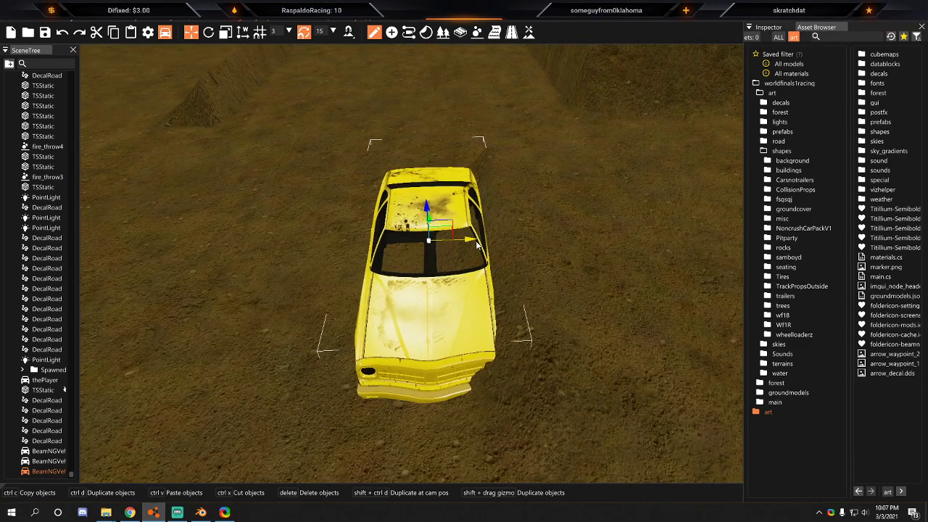
{"action": "key", "text": "a"}
{"action": "right_click_drag", "start_coordinate": [473, 245], "coordinate": [538, 282]}
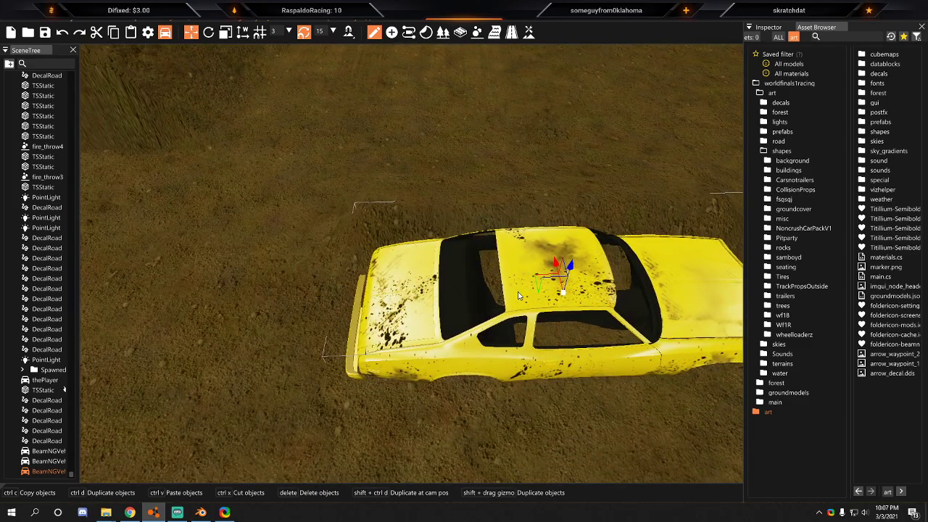
{"action": "key", "text": "s"}
{"action": "key", "text": "d"}
{"action": "right_click_drag", "start_coordinate": [523, 290], "coordinate": [455, 311]}
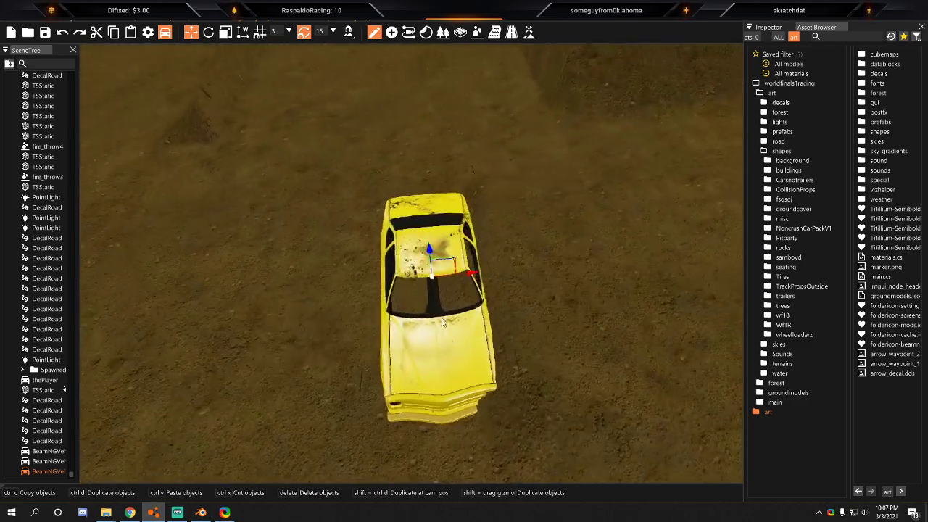
Check the reference picture and duplicate the yellow car twice side by side to make a row of three.
{"action": "left_click", "coordinate": [223, 516]}
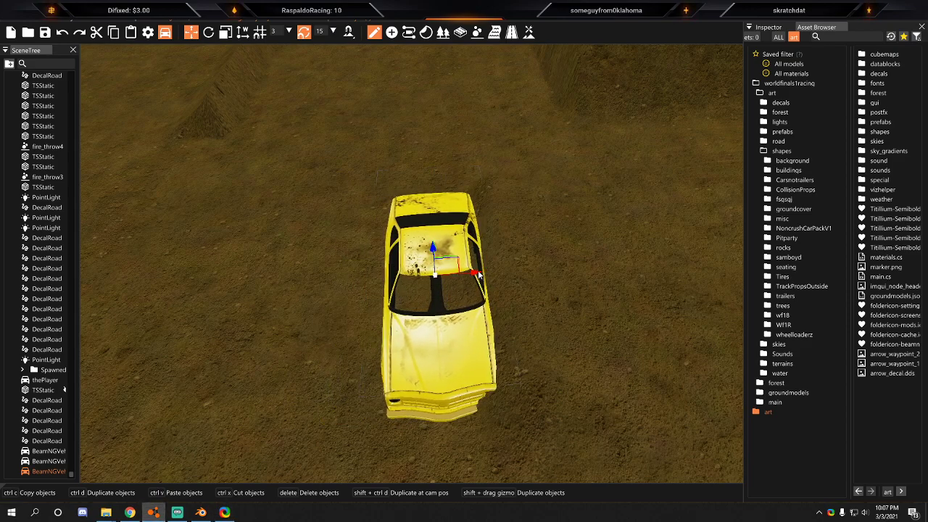
{"action": "left_click_drag", "start_coordinate": [479, 277], "coordinate": [350, 319], "text": "shift"}
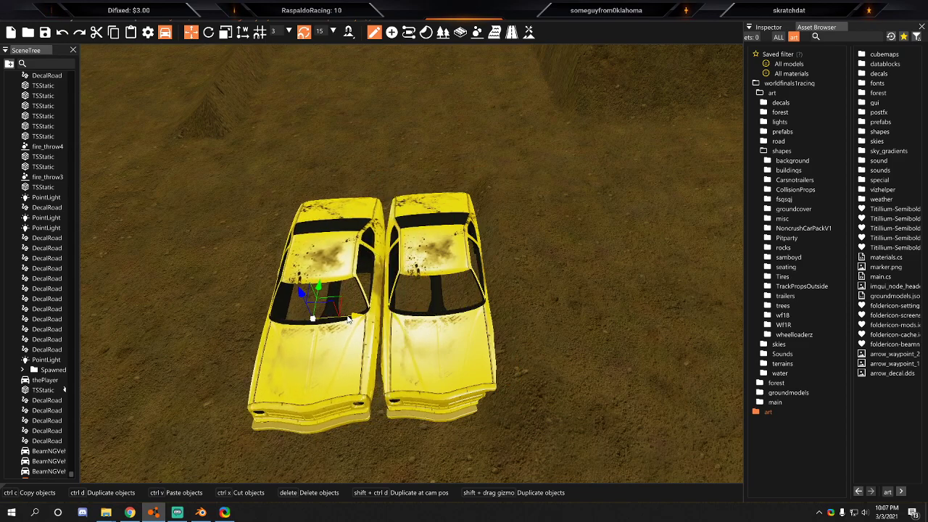
{"action": "key", "text": "a"}
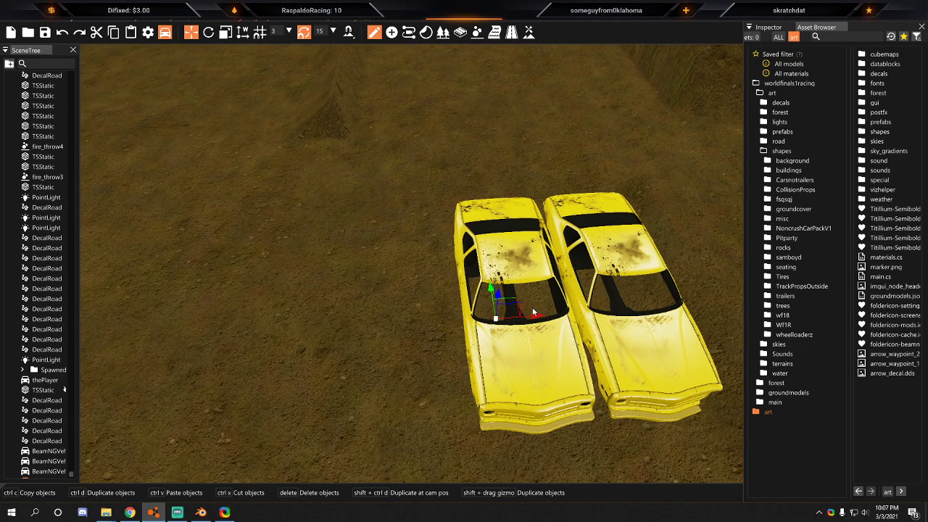
{"action": "left_click_drag", "start_coordinate": [529, 322], "coordinate": [419, 333], "text": "shift"}
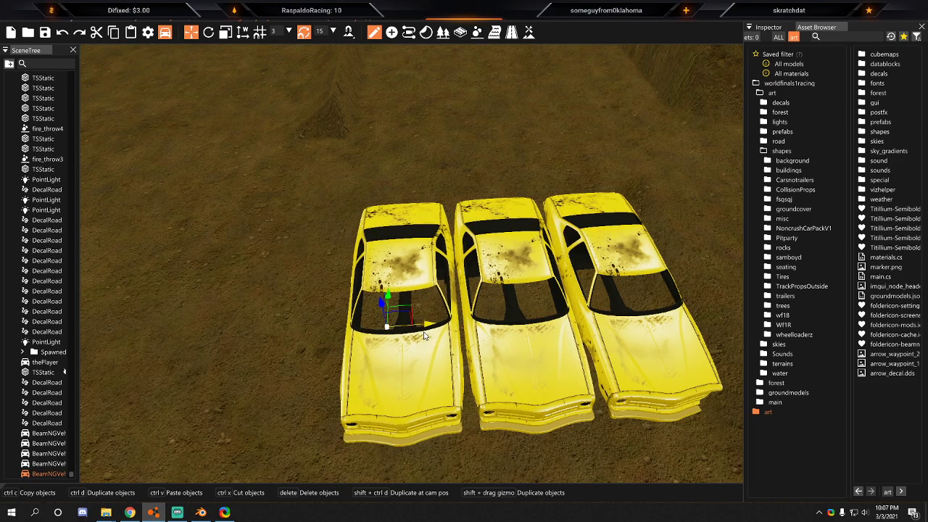
Select all three yellow cars and duplicate them alongside to extend the row to six cars.
{"action": "key", "text": "s"}
{"action": "key", "text": "w"}
{"action": "key", "text": "a"}
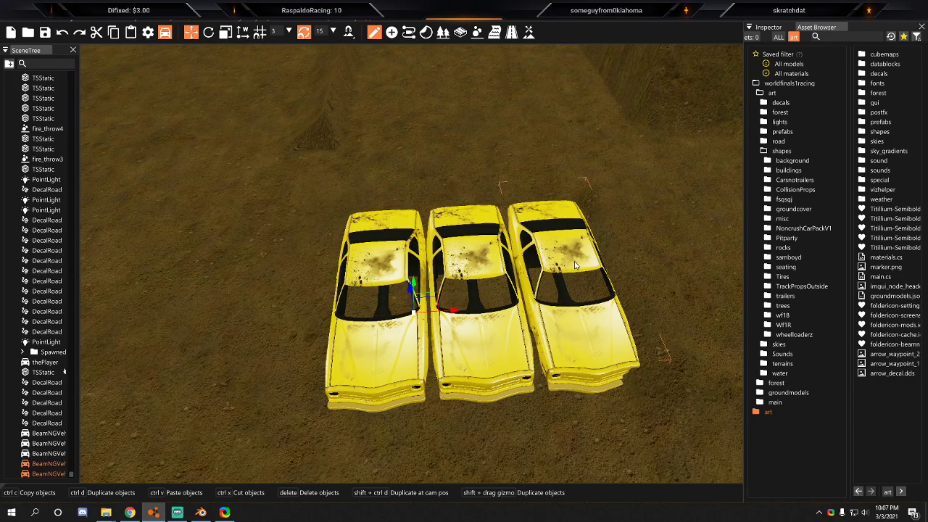
{"action": "left_click", "coordinate": [507, 268], "text": "ctrl"}
{"action": "key", "text": "s"}
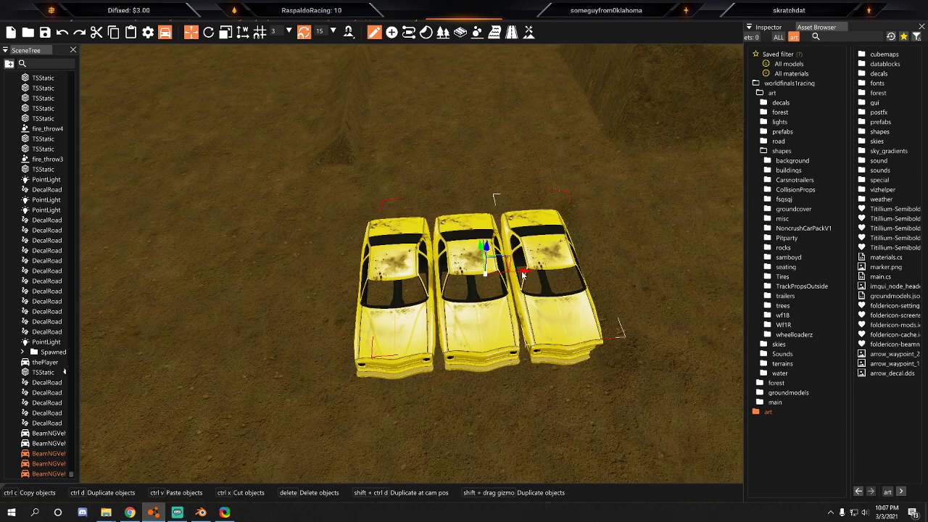
{"action": "left_click_drag", "start_coordinate": [499, 300], "coordinate": [268, 313], "text": "shift"}
Dismiss the browser notification, nudge the three duplicated cars to even the row's spacing, and deselect them.
{"action": "key", "text": "a"}
{"action": "key", "text": "w"}
{"action": "key", "text": "a"}
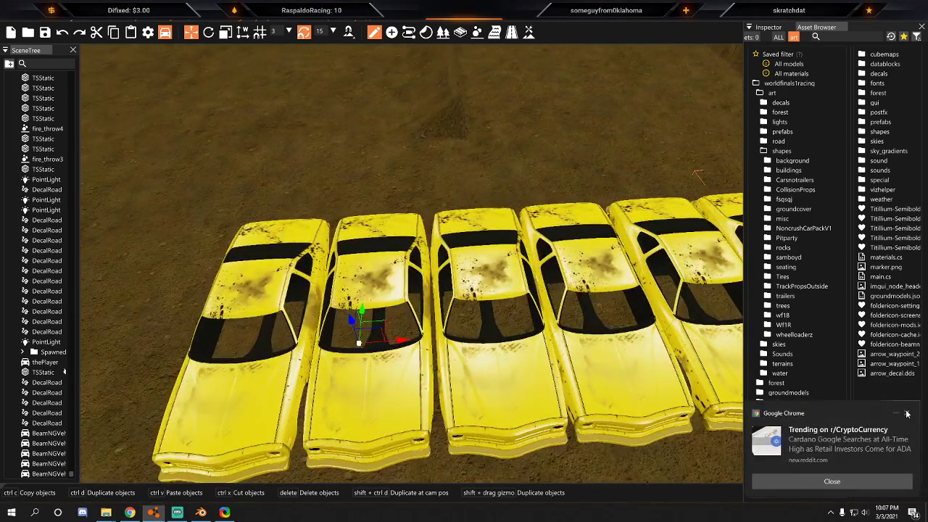
{"action": "left_click", "coordinate": [906, 413]}
{"action": "left_click_drag", "start_coordinate": [402, 345], "coordinate": [395, 345]}
{"action": "key", "text": "d"}
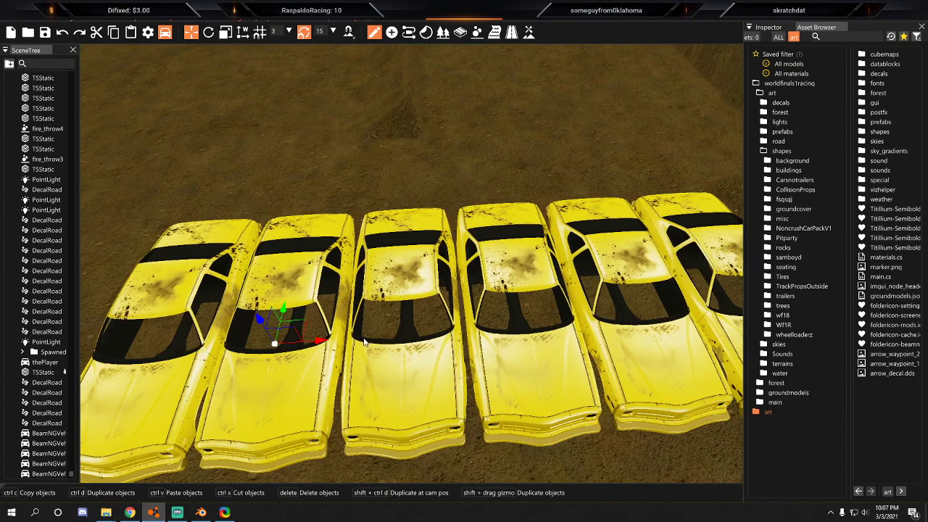
{"action": "key", "text": "s"}
{"action": "key", "text": "a"}
{"action": "key", "text": "w"}
{"action": "left_click", "coordinate": [418, 190]}
Place the wf1ramp.dae model from the level's Wf1R shapes folder on the dirt near the row of cars.
{"action": "key", "text": "s"}
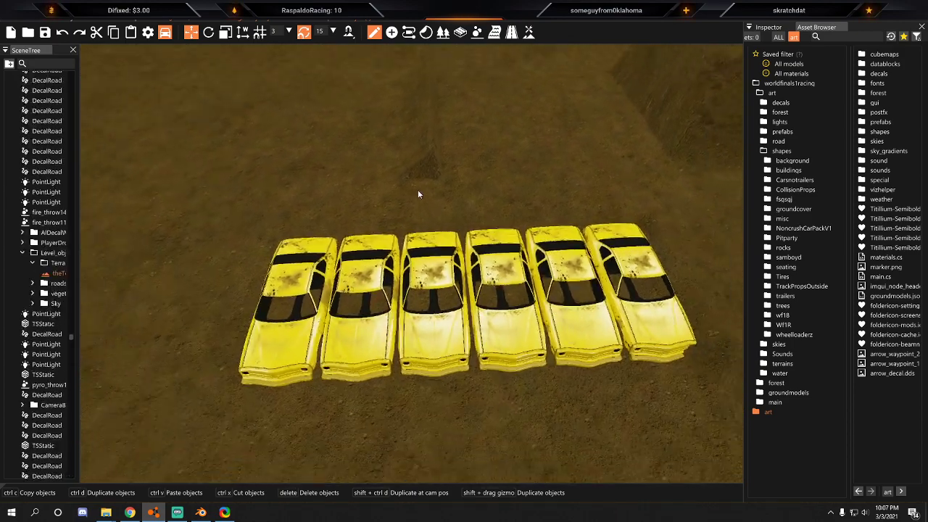
{"action": "right_click_drag", "start_coordinate": [467, 214], "coordinate": [467, 214]}
{"action": "key", "text": "d"}
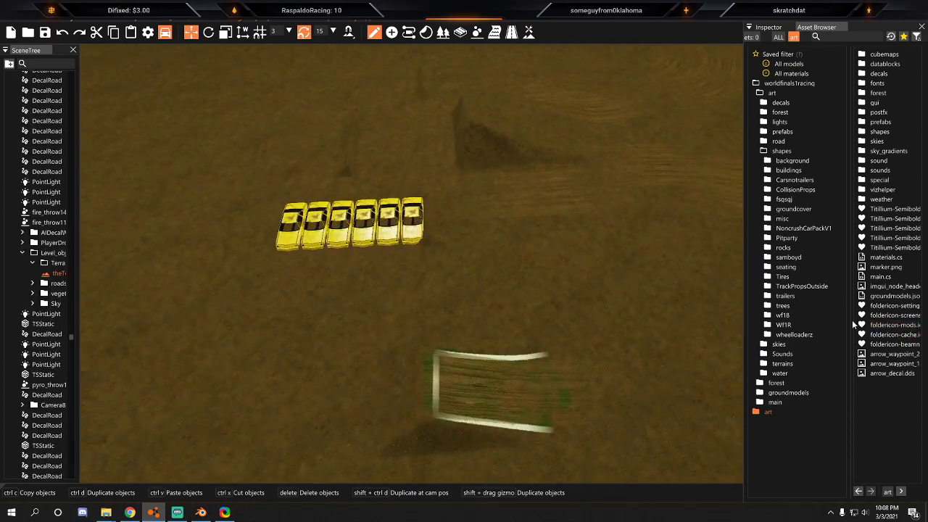
{"action": "mouse_move", "coordinate": [850, 316]}
{"action": "left_mouse_down"}
{"action": "mouse_move", "coordinate": [818, 316]}
{"action": "mouse_move", "coordinate": [853, 314]}
{"action": "left_mouse_up"}
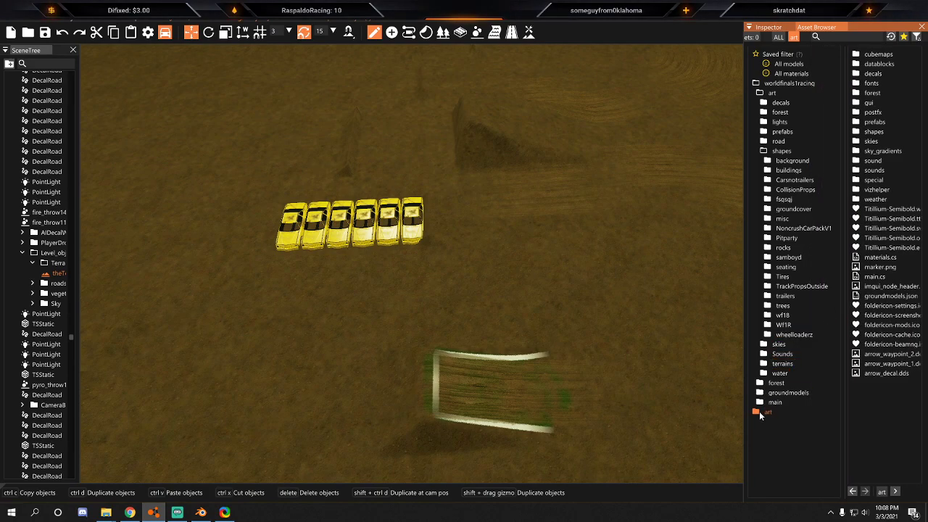
{"action": "left_click", "coordinate": [783, 326]}
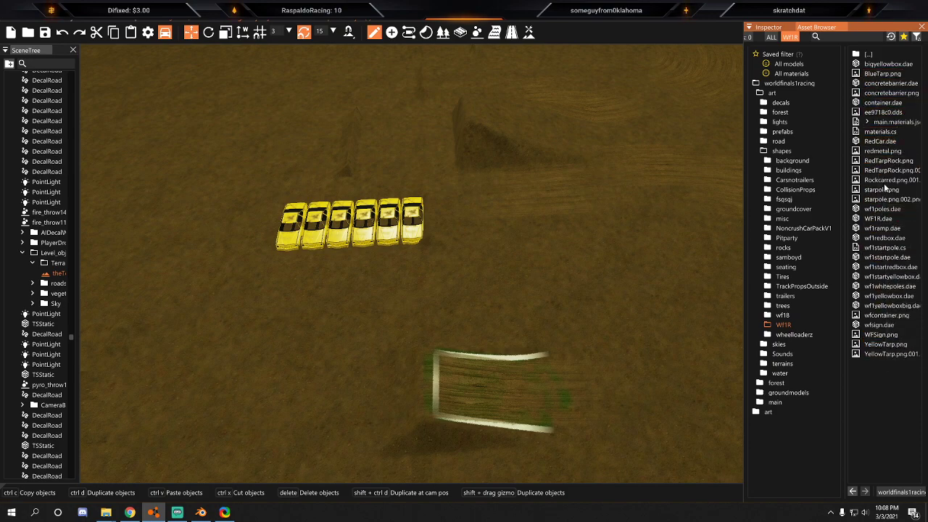
{"action": "left_click_drag", "start_coordinate": [882, 227], "coordinate": [233, 163]}
{"action": "right_click_drag", "start_coordinate": [233, 162], "coordinate": [220, 226]}
{"action": "key", "text": "w"}
{"action": "key", "text": "s"}
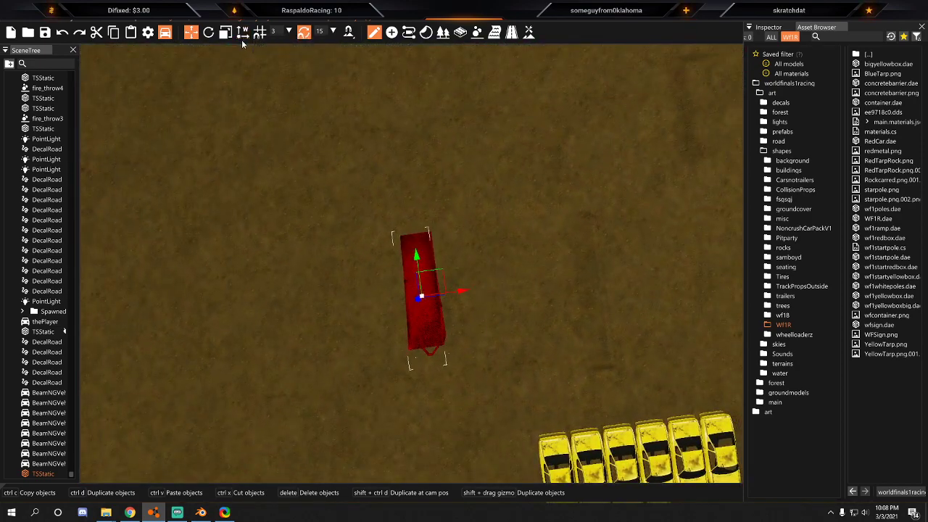
Rotate the placed ramp a quarter turn on the arena floor.
{"action": "left_click_drag", "start_coordinate": [442, 307], "coordinate": [460, 258]}
{"action": "right_click_drag", "start_coordinate": [460, 258], "coordinate": [220, 157]}
{"action": "key", "text": "s"}
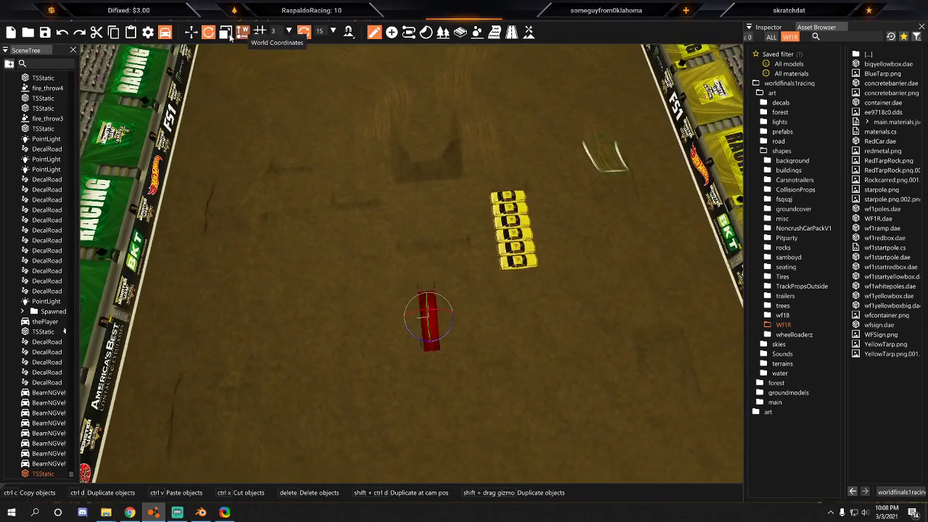
Move the ramp across the arena floor, away from the row of yellow cars.
{"action": "left_click", "coordinate": [191, 32]}
{"action": "right_click_drag", "start_coordinate": [279, 114], "coordinate": [145, 120]}
{"action": "key", "text": "d"}
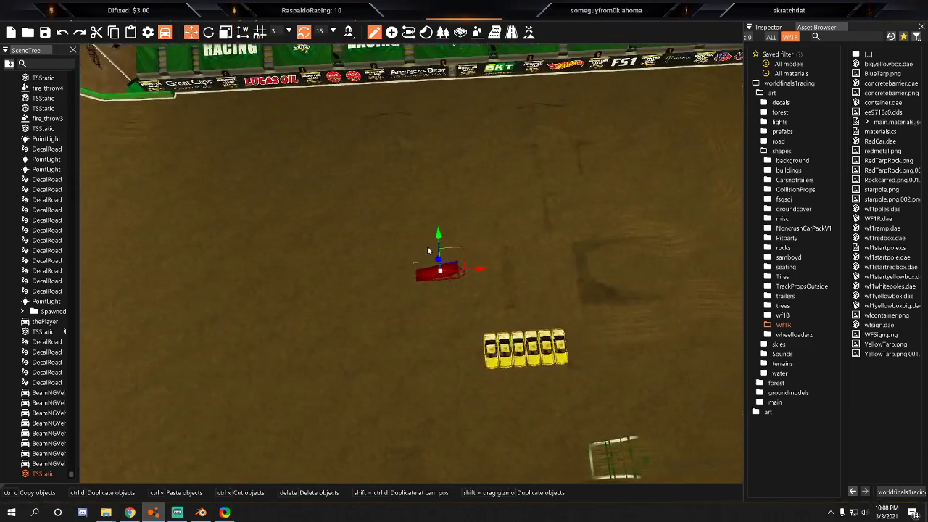
{"action": "left_click_drag", "start_coordinate": [454, 256], "coordinate": [129, 278]}
{"action": "mouse_move", "coordinate": [129, 278]}
{"action": "right_mouse_down"}
{"action": "mouse_move", "coordinate": [196, 275]}
{"action": "mouse_move", "coordinate": [120, 287]}
{"action": "right_mouse_up"}
Examine the track around the yellow cars and look through the models and textures in the Wf1R folder.
{"action": "key", "text": "d"}
{"action": "key", "text": "w"}
{"action": "key", "text": "s"}
{"action": "key", "text": "a"}
{"action": "right_click_drag", "start_coordinate": [414, 304], "coordinate": [414, 276]}
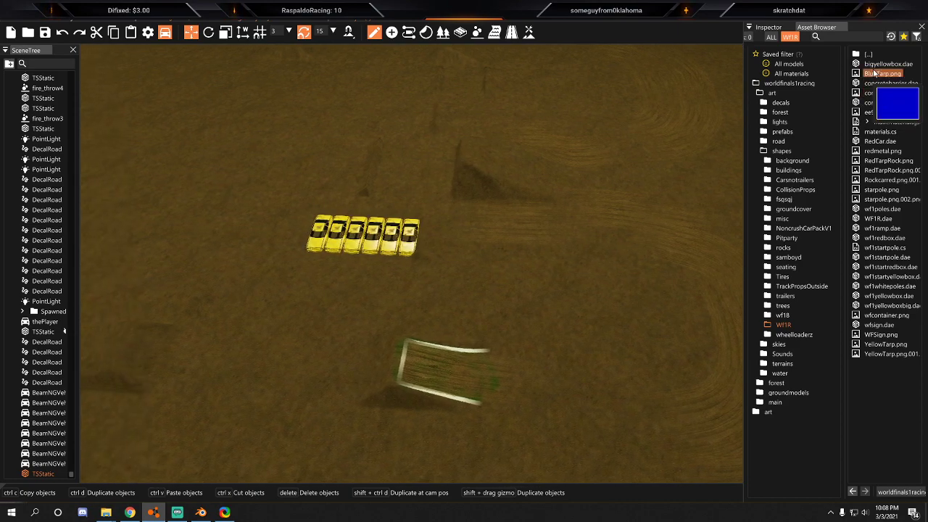
{"action": "mouse_move", "coordinate": [886, 308]}
{"action": "mouse_move", "coordinate": [891, 238]}
{"action": "mouse_move", "coordinate": [889, 211]}
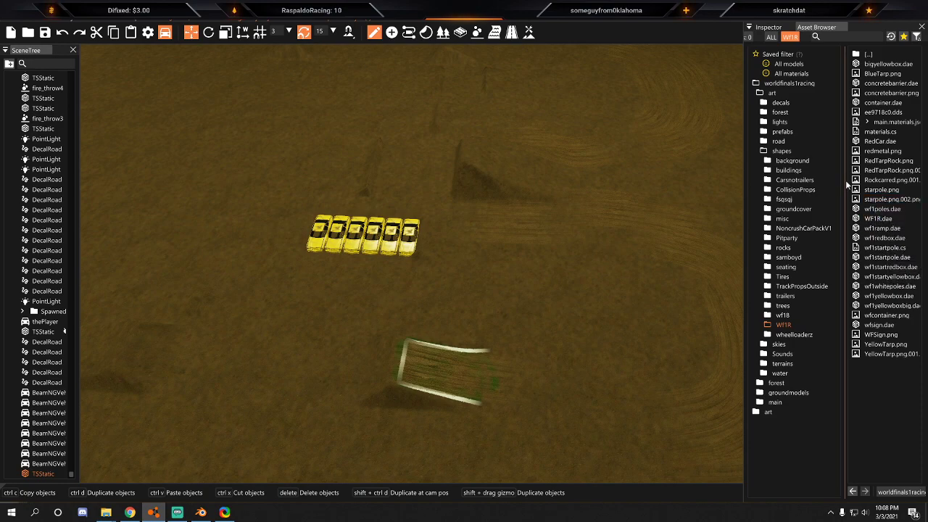
{"action": "mouse_move", "coordinate": [888, 166]}
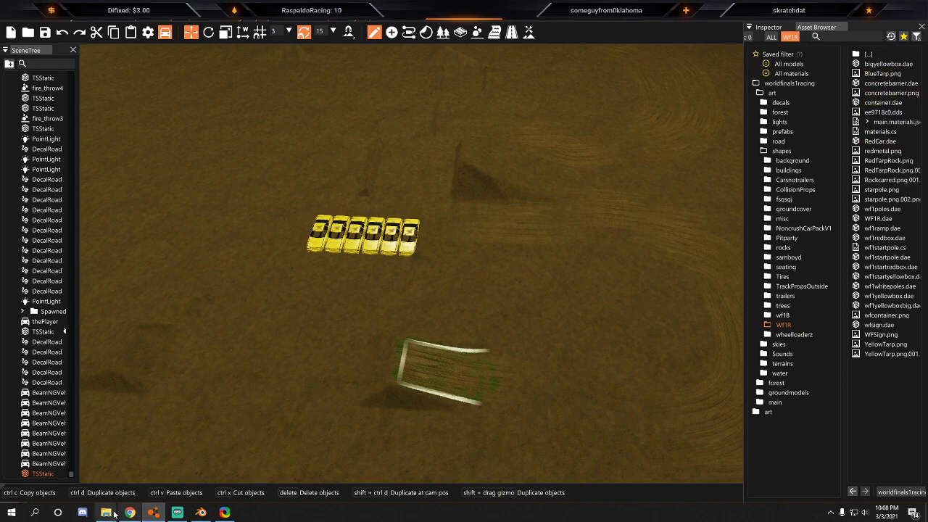
Switch to File Explorer, open the Wf1R folder in the WorldFinals1Racing shapes folder, and sort its files by type.
{"action": "mouse_move", "coordinate": [109, 512]}
{"action": "left_click", "coordinate": [69, 484]}
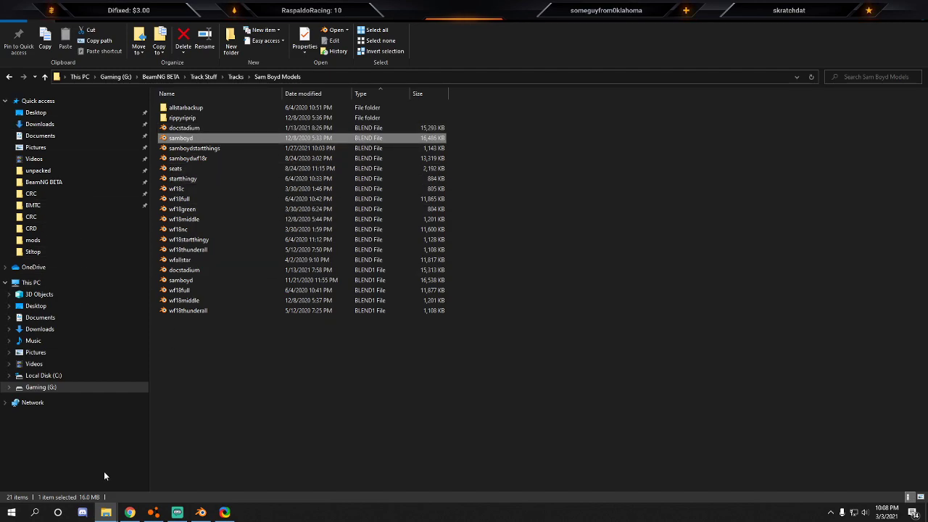
{"action": "left_click", "coordinate": [97, 514]}
{"action": "left_click", "coordinate": [108, 516]}
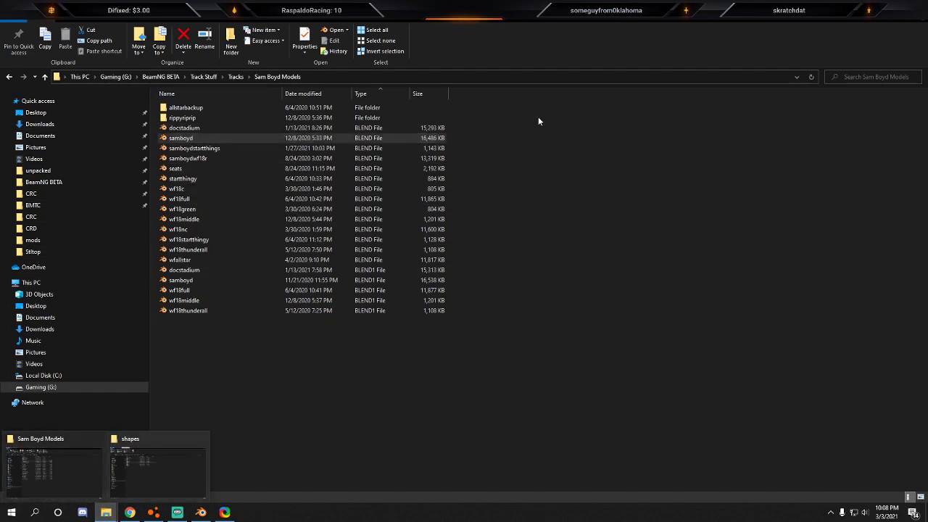
{"action": "left_click", "coordinate": [872, 8]}
{"action": "left_click_drag", "start_coordinate": [927, 44], "coordinate": [377, 1]}
{"action": "double_click", "coordinate": [181, 171]}
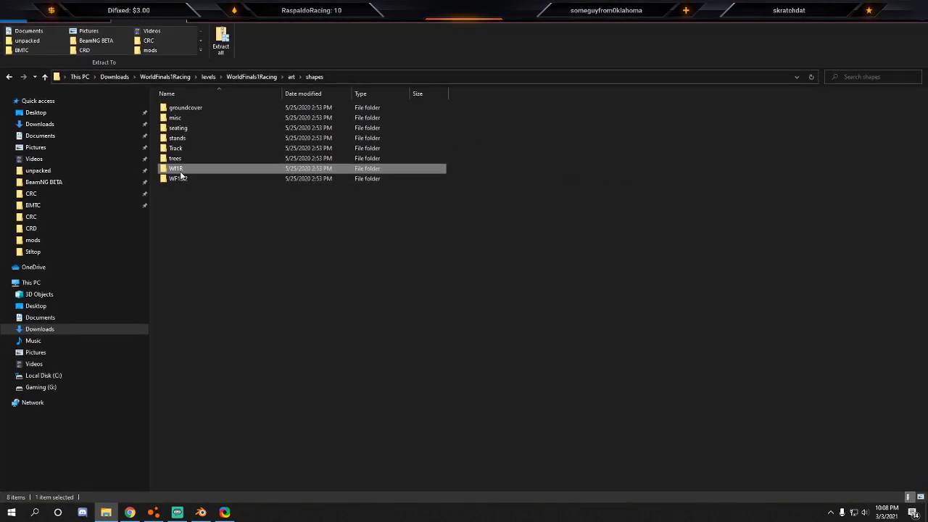
{"action": "left_click", "coordinate": [369, 93]}
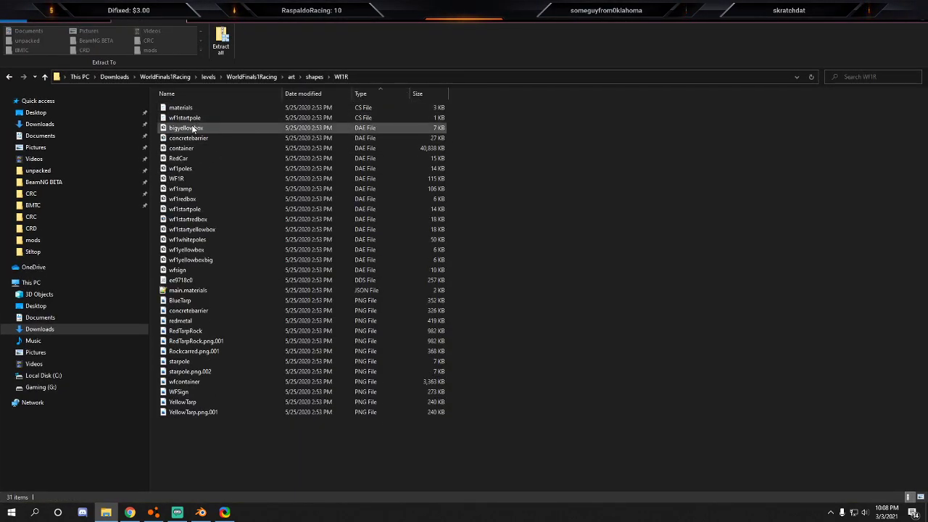
Look through the DAE models in the Wf1R folder and the files in the WF18.2 folder.
{"action": "left_click_drag", "start_coordinate": [157, 127], "coordinate": [197, 269]}
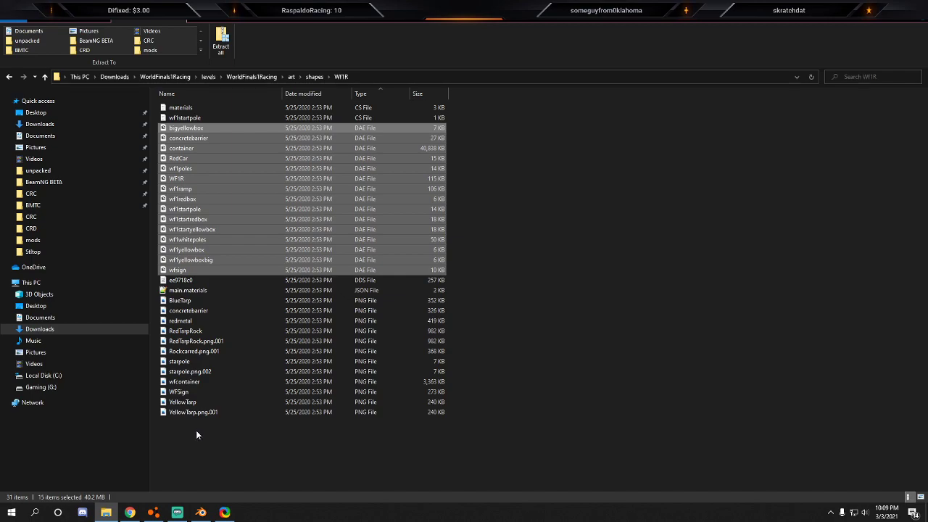
{"action": "left_click", "coordinate": [196, 430]}
{"action": "left_click", "coordinate": [305, 77]}
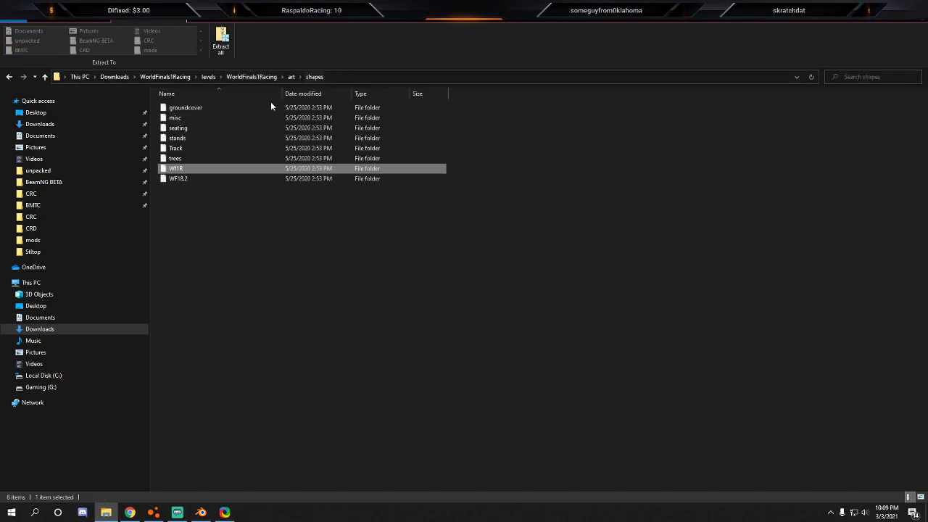
{"action": "double_click", "coordinate": [180, 178]}
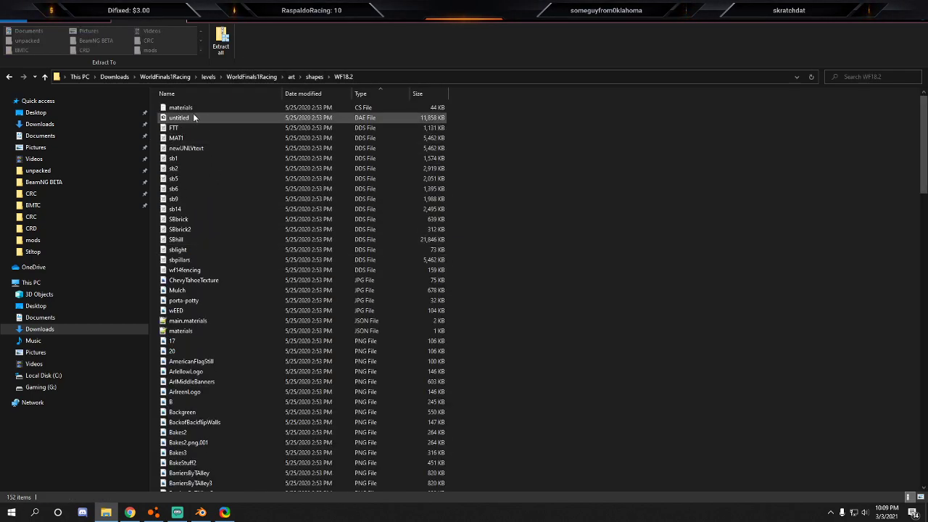
{"action": "scroll", "coordinate": [369, 101], "scroll_direction": "down", "scroll_amount": 15}
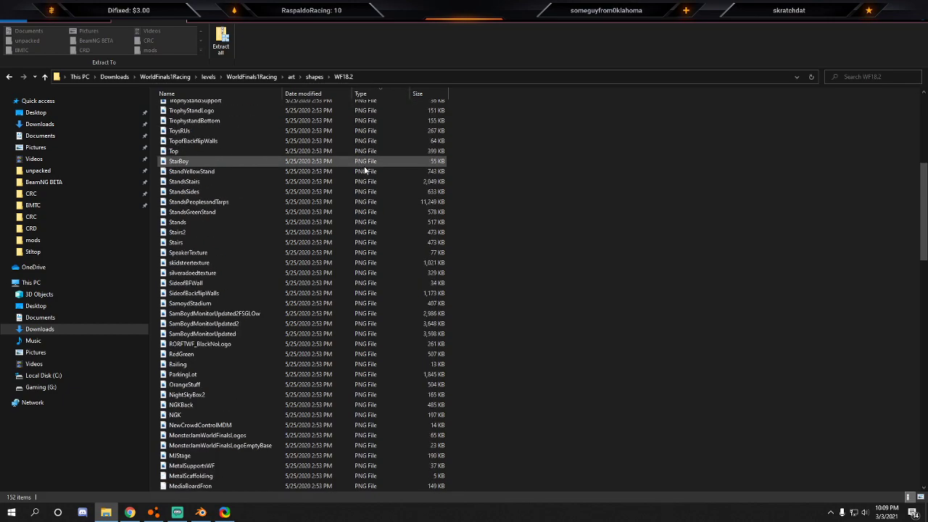
{"action": "left_click", "coordinate": [313, 76]}
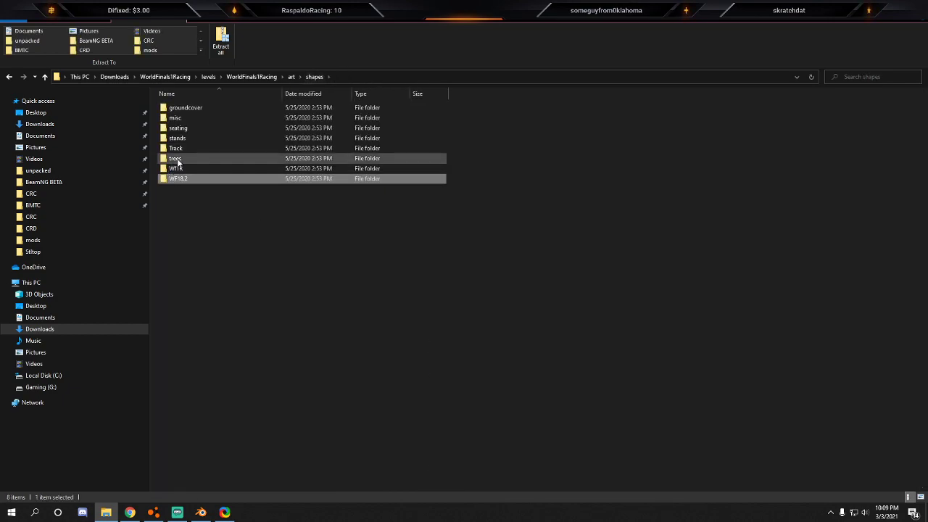
Examine the contents of the Track folder, sorted by type, and of the misc folder within shapes.
{"action": "double_click", "coordinate": [181, 149]}
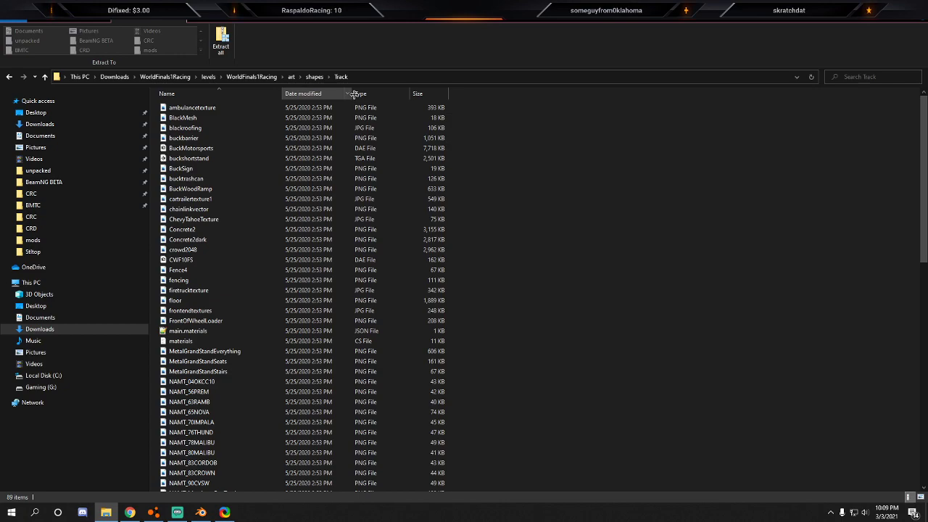
{"action": "left_click", "coordinate": [365, 94]}
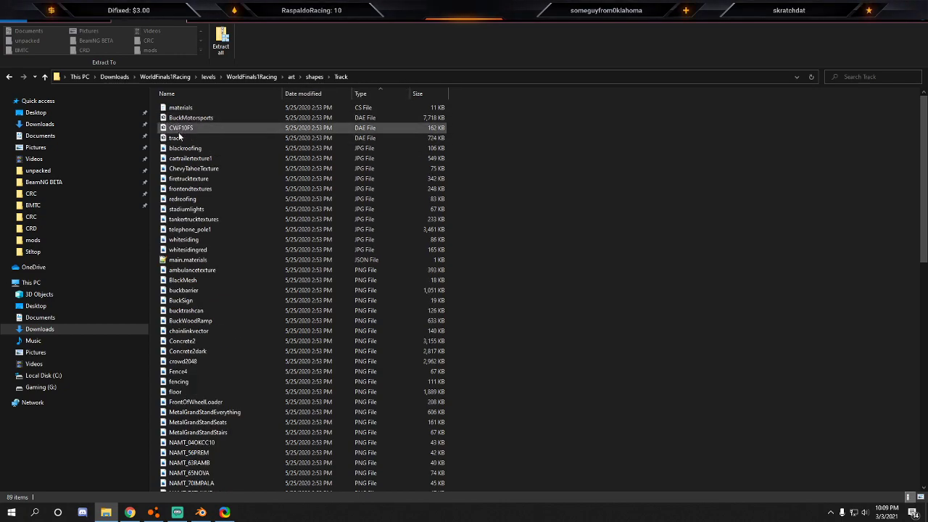
{"action": "scroll", "coordinate": [203, 137], "scroll_direction": "down", "scroll_amount": 4}
{"action": "scroll", "coordinate": [210, 136], "scroll_direction": "up", "scroll_amount": 4}
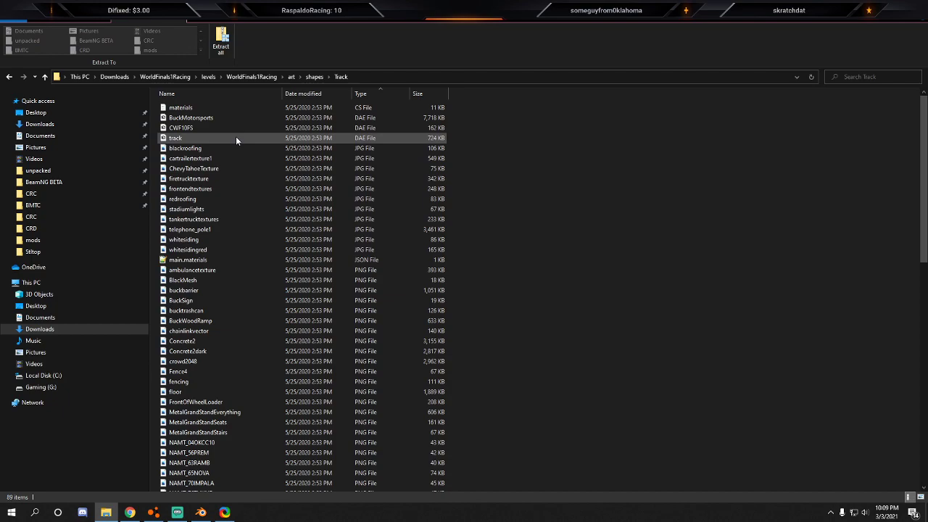
{"action": "left_click", "coordinate": [315, 76]}
{"action": "left_click", "coordinate": [189, 118]}
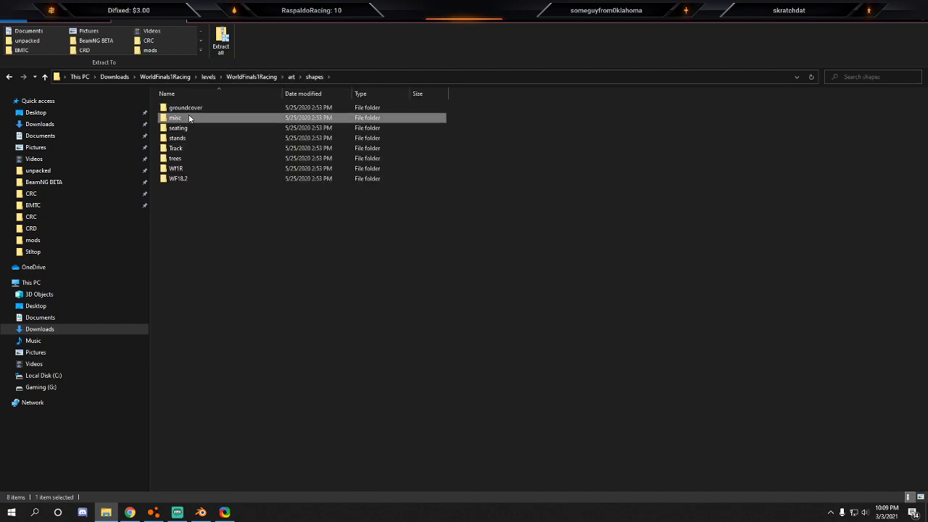
{"action": "double_click", "coordinate": [188, 117]}
{"action": "scroll", "coordinate": [205, 116], "scroll_direction": "down", "scroll_amount": 2}
{"action": "scroll", "coordinate": [303, 96], "scroll_direction": "up", "scroll_amount": 2}
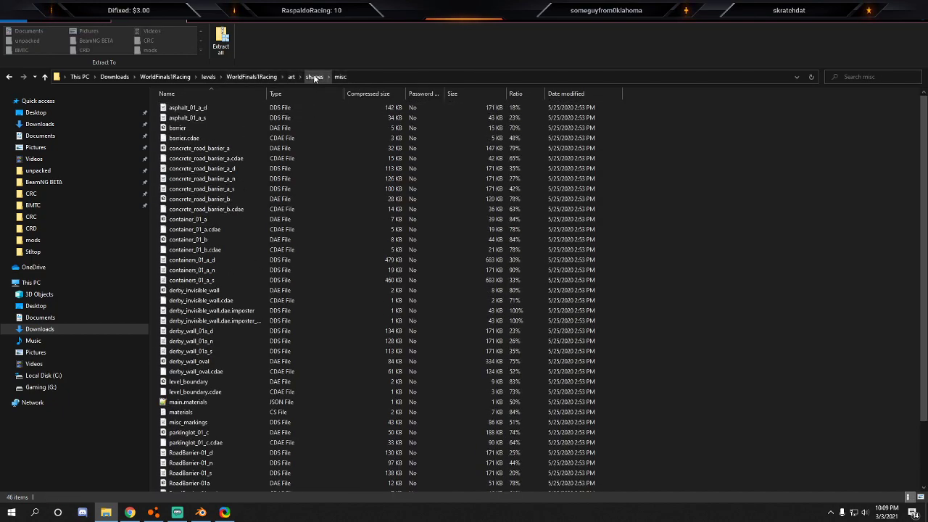
{"action": "left_click", "coordinate": [314, 76]}
Switch back to the BeamNG World Editor and save the level.
{"action": "left_click", "coordinate": [153, 512]}
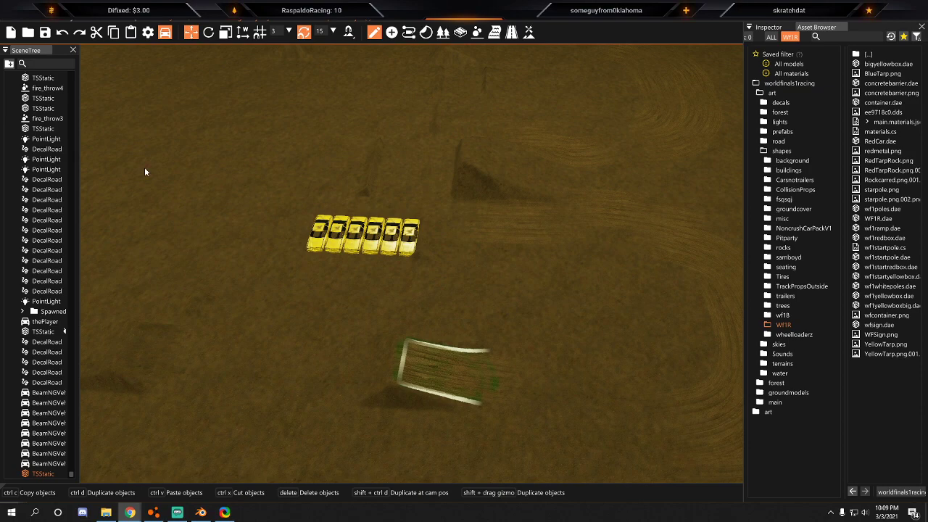
{"action": "left_click", "coordinate": [11, 20]}
{"action": "left_click", "coordinate": [32, 53]}
{"action": "left_click", "coordinate": [11, 20]}
{"action": "left_click", "coordinate": [19, 50]}
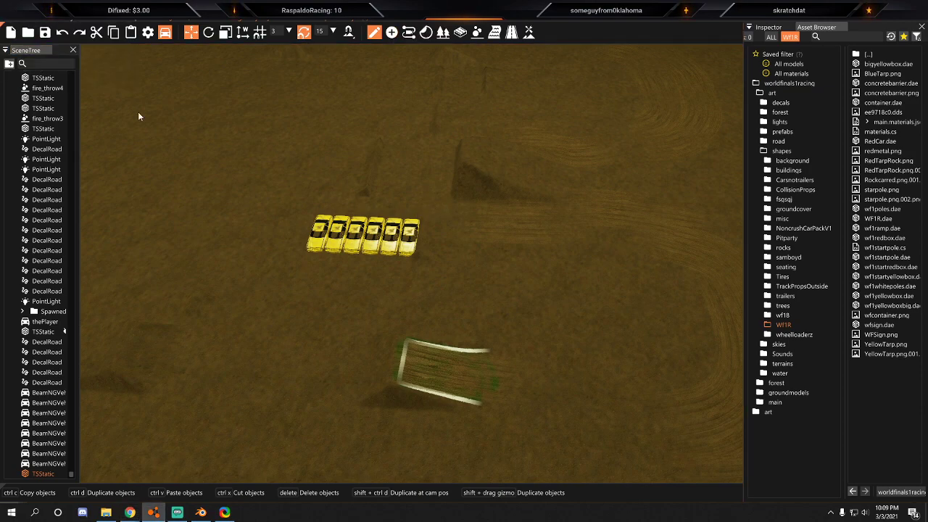
Switch to Blender and quit it without saving the stadium scene's changes.
{"action": "key", "text": "alt+Tab"}
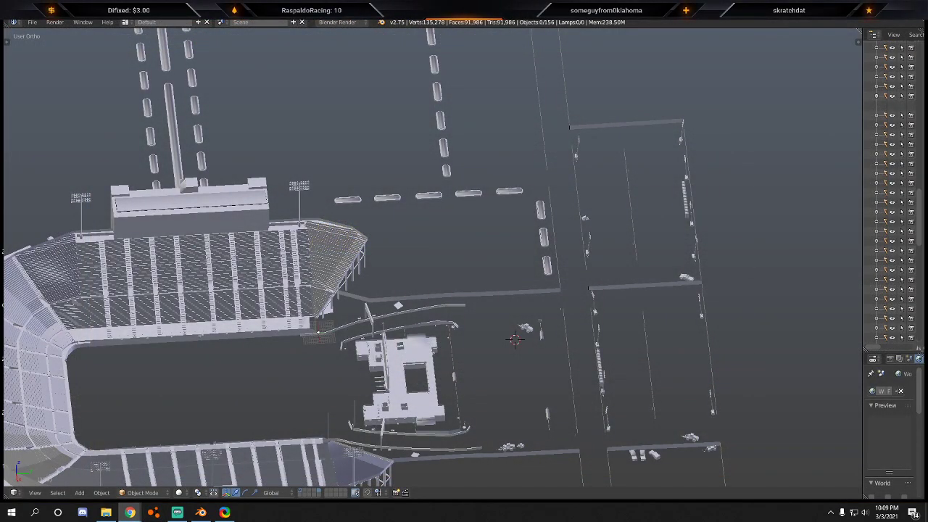
{"action": "key", "text": "alt+F4"}
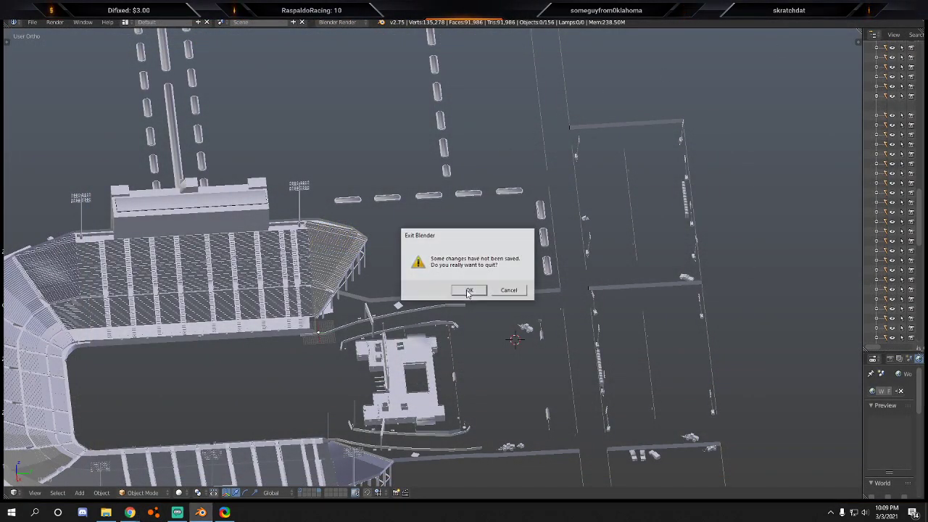
{"action": "left_click", "coordinate": [468, 291]}
Switch to Chrome, open beam-monsters.com, and go to the Track Building Items category of its downloads.
{"action": "key", "text": "alt+Tab"}
{"action": "left_click", "coordinate": [253, 41]}
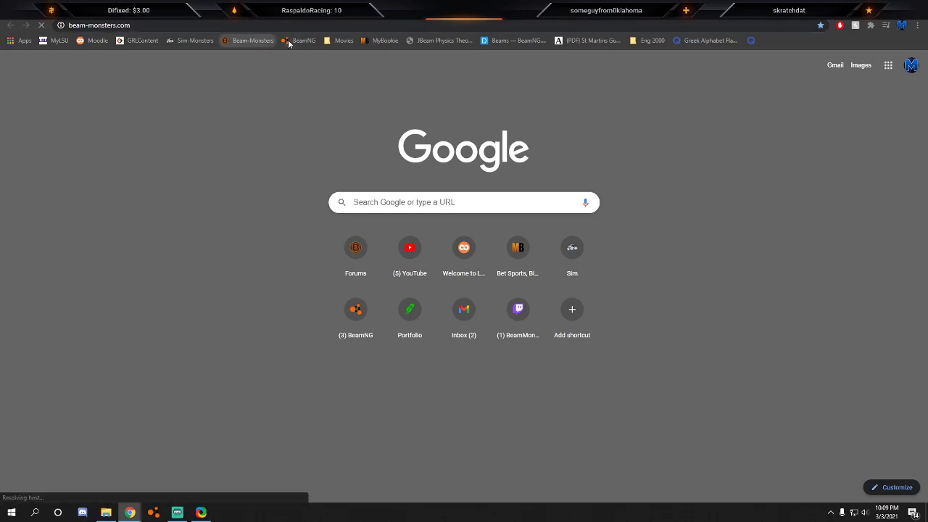
{"action": "scroll", "coordinate": [881, 221], "scroll_direction": "down", "scroll_amount": 8}
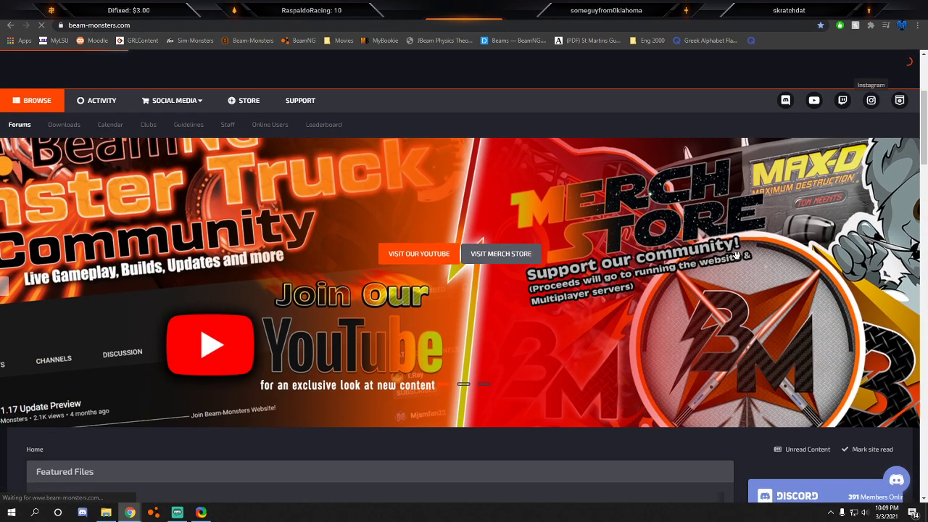
{"action": "scroll", "coordinate": [732, 250], "scroll_direction": "up", "scroll_amount": 5}
{"action": "mouse_move", "coordinate": [101, 163]}
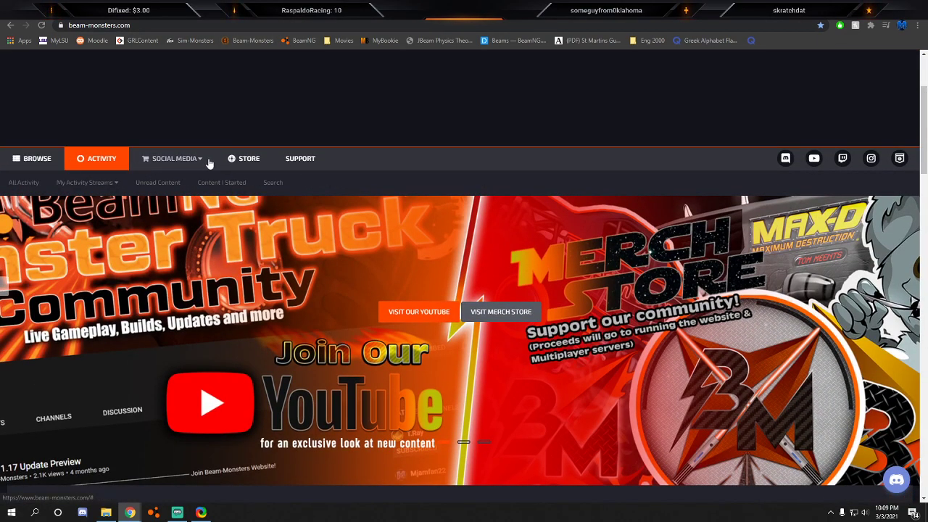
{"action": "scroll", "coordinate": [60, 164], "scroll_direction": "down", "scroll_amount": 1}
{"action": "left_click", "coordinate": [33, 111]}
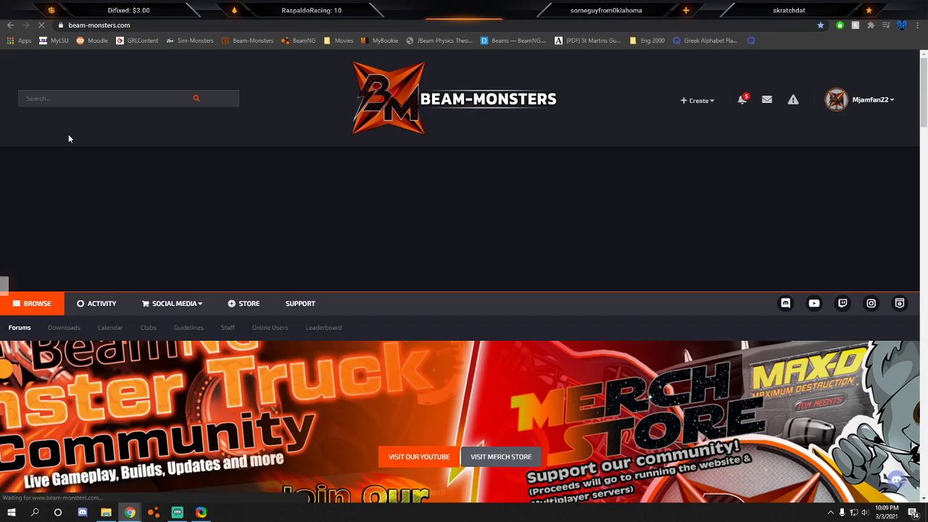
{"action": "left_click", "coordinate": [66, 328]}
{"action": "scroll", "coordinate": [756, 332], "scroll_direction": "down", "scroll_amount": 5}
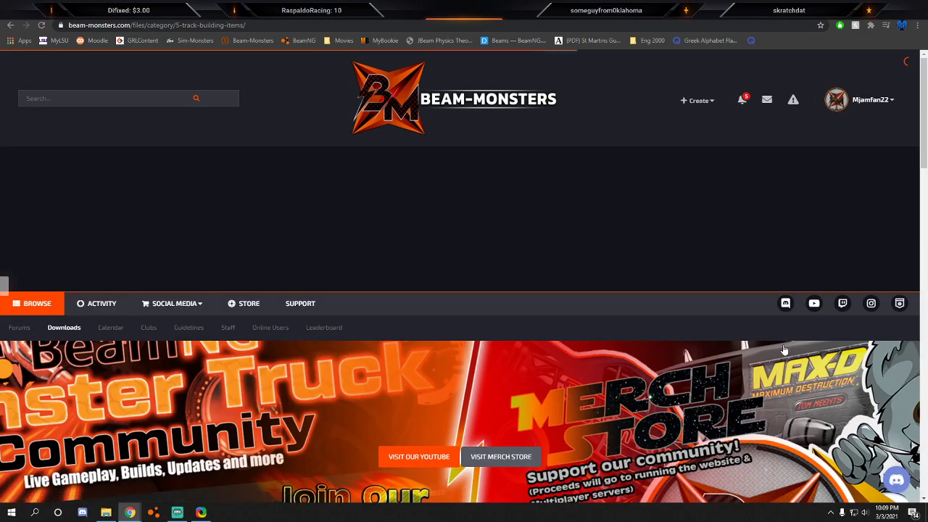
{"action": "scroll", "coordinate": [782, 350], "scroll_direction": "down", "scroll_amount": 10}
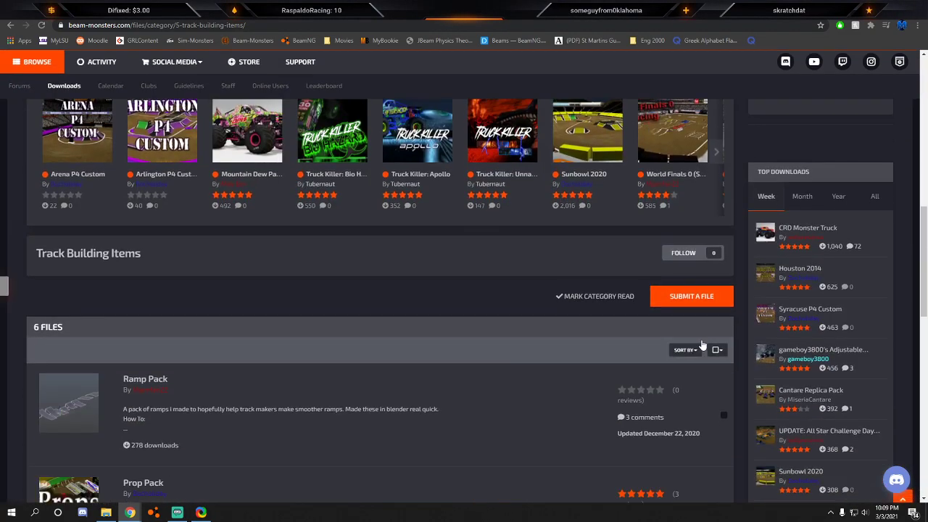
{"action": "scroll", "coordinate": [415, 316], "scroll_direction": "down", "scroll_amount": 1}
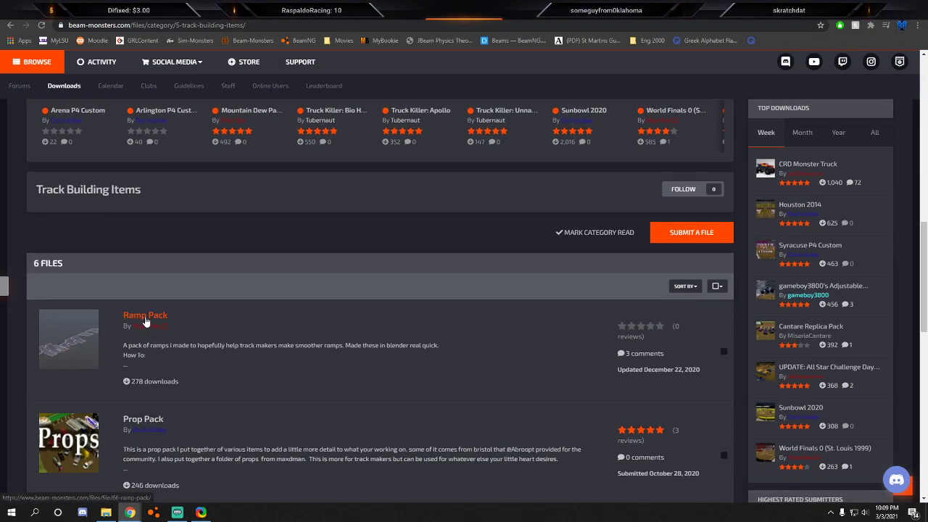
Open the Ramp Pack page and download RampPackV3.zip.
{"action": "left_click", "coordinate": [145, 316]}
{"action": "scroll", "coordinate": [239, 249], "scroll_direction": "down", "scroll_amount": 5}
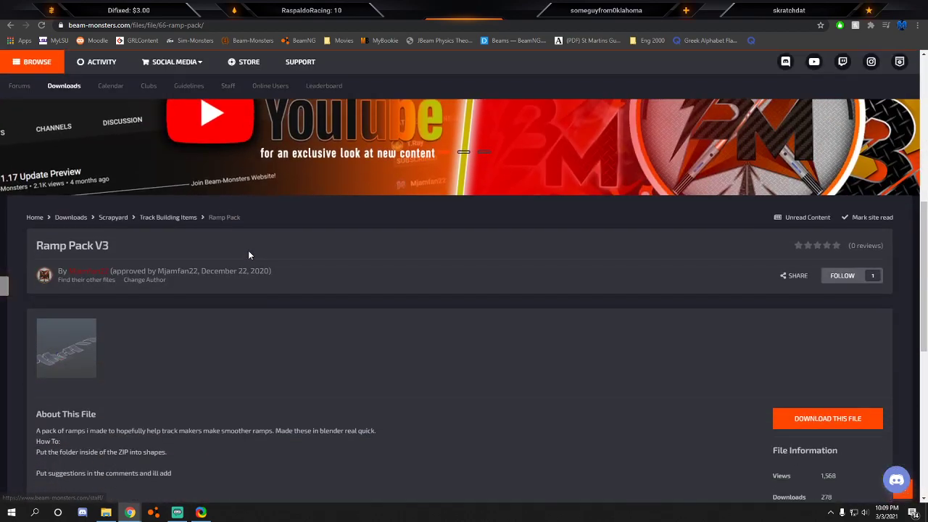
{"action": "left_click", "coordinate": [801, 319]}
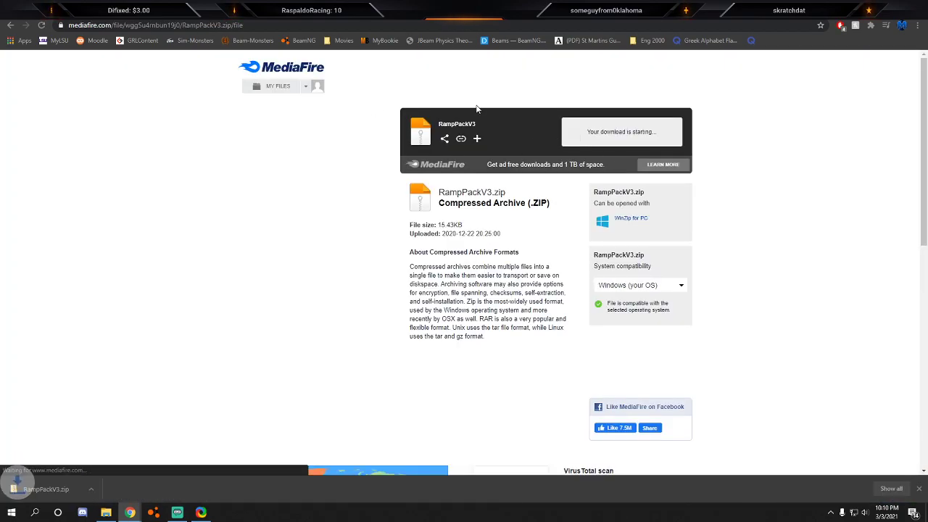
Arrange two File Explorer windows side by side, one showing the Downloads folder and the other the unpacked mods folder.
{"action": "key", "text": "super+d"}
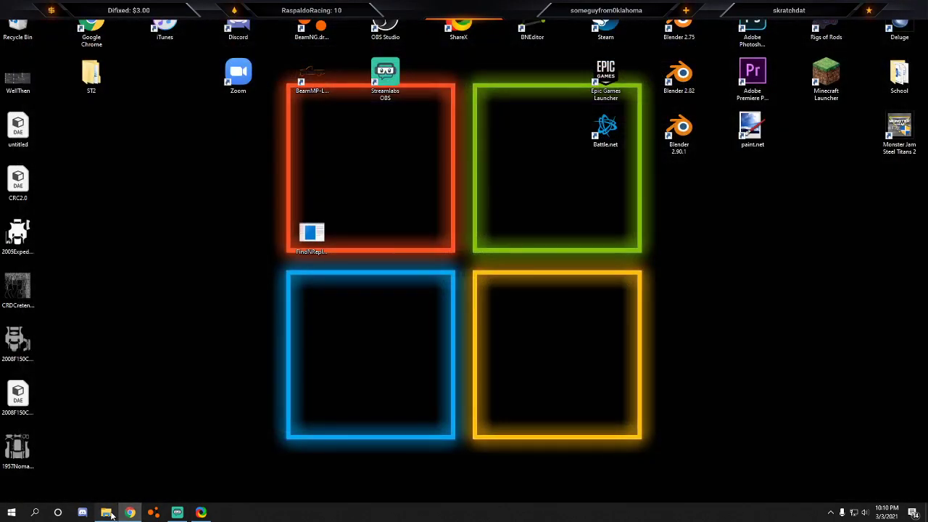
{"action": "left_click", "coordinate": [111, 516]}
{"action": "left_click_drag", "start_coordinate": [333, 12], "coordinate": [927, 160]}
{"action": "left_click", "coordinate": [500, 174]}
{"action": "right_click", "coordinate": [506, 122]}
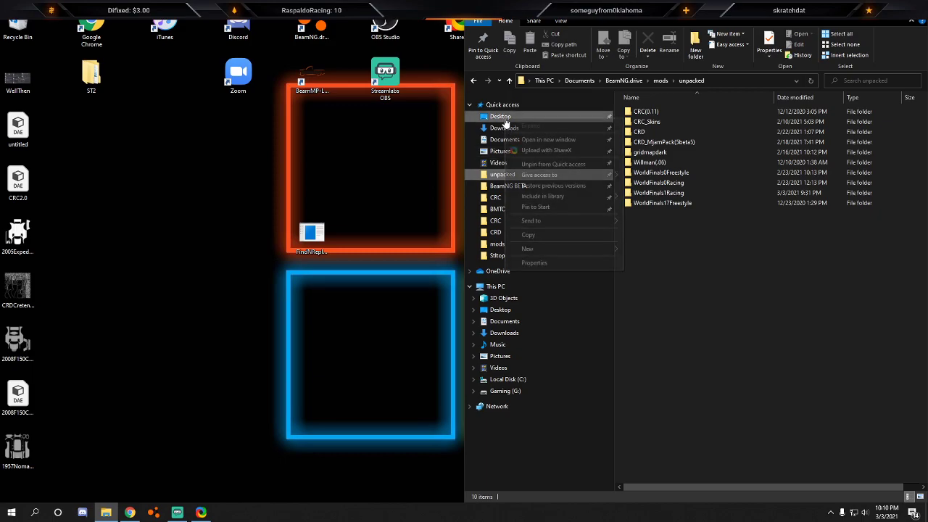
{"action": "left_click", "coordinate": [548, 139]}
{"action": "left_click_drag", "start_coordinate": [475, 133], "coordinate": [0, 121]}
{"action": "left_click", "coordinate": [41, 128]}
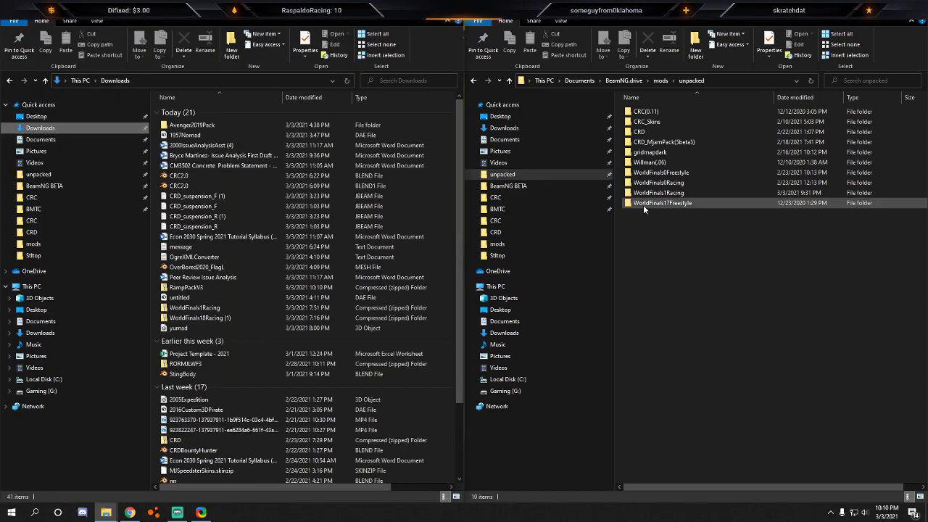
In the unpacked mods window, open the WorldFinals1Racing map's levels, worldfinals1racing, art and shapes folders.
{"action": "double_click", "coordinate": [656, 192]}
{"action": "double_click", "coordinate": [656, 112]}
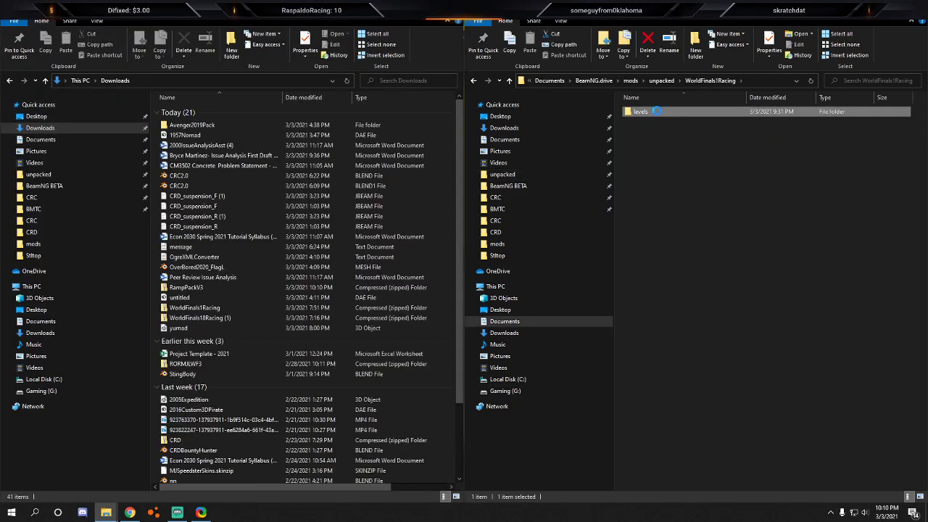
{"action": "double_click", "coordinate": [656, 112]}
{"action": "double_click", "coordinate": [646, 113]}
{"action": "left_click", "coordinate": [646, 163]}
{"action": "double_click", "coordinate": [646, 164]}
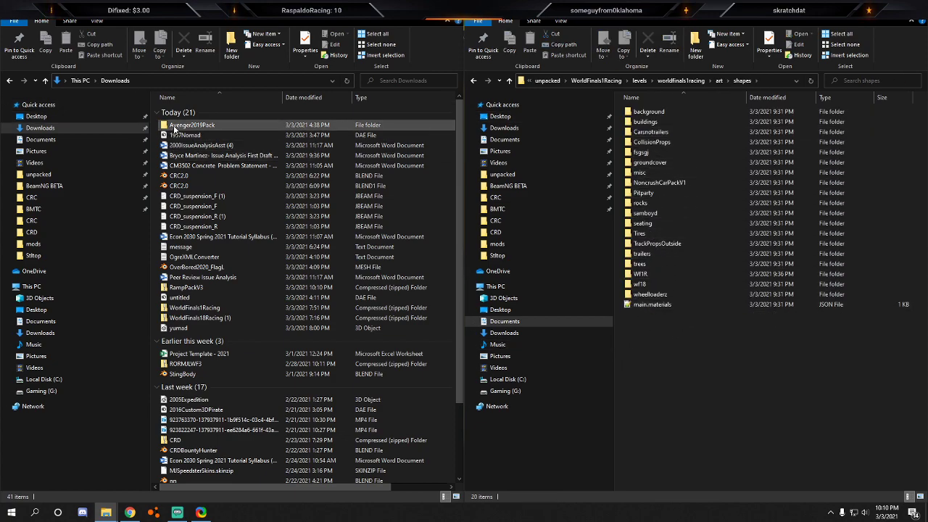
Copy the RampPack folder from the RampPackV3 archive into the WorldFinals1Racing shapes folder.
{"action": "double_click", "coordinate": [185, 287]}
{"action": "left_click", "coordinate": [202, 116]}
{"action": "double_click", "coordinate": [203, 116]}
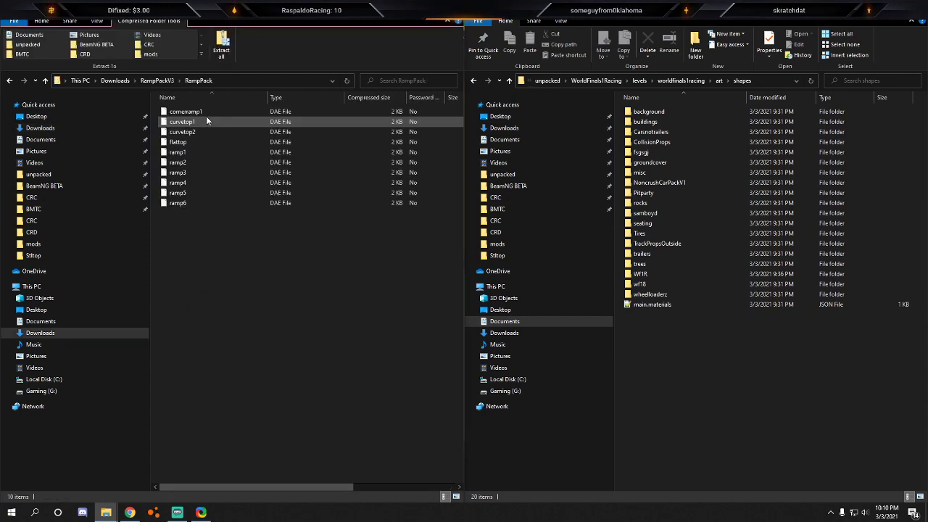
{"action": "left_click", "coordinate": [171, 82]}
{"action": "left_click_drag", "start_coordinate": [787, 394], "coordinate": [770, 378]}
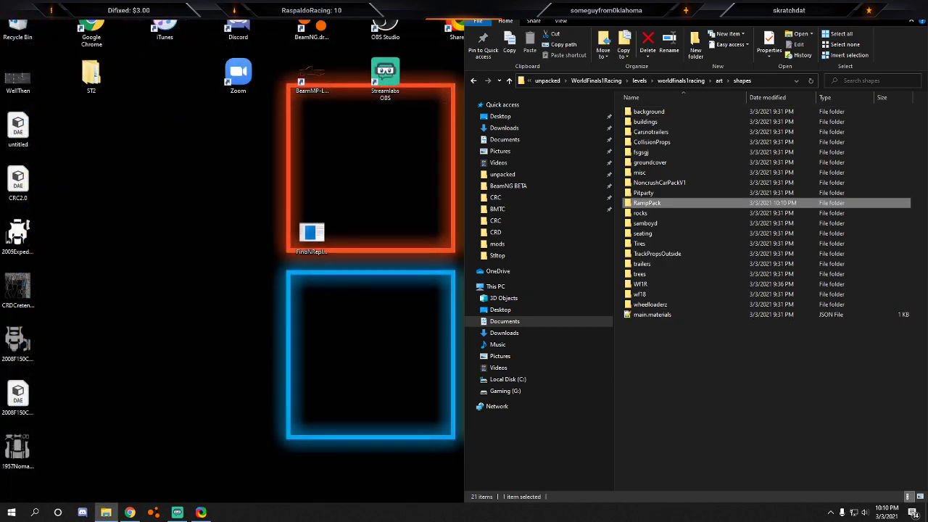
{"action": "left_click", "coordinate": [872, 7]}
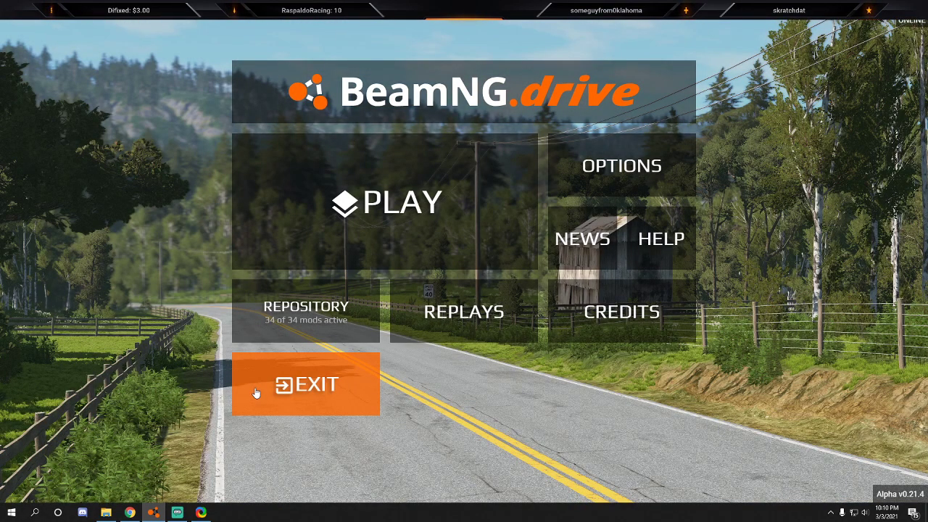
In BeamNG, load the World Finals 1 Racing map in Freeroam and pause the simulation.
{"action": "left_click", "coordinate": [481, 202]}
{"action": "left_click", "coordinate": [536, 203]}
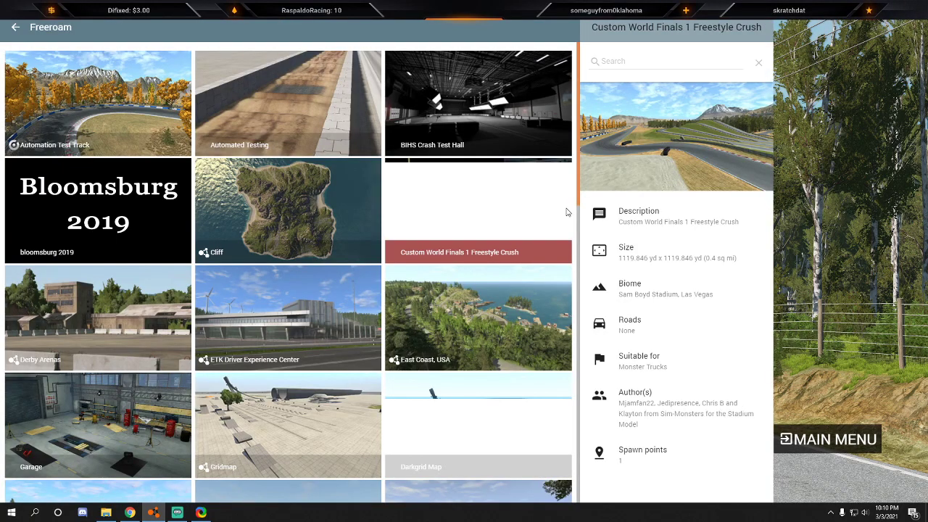
{"action": "scroll", "coordinate": [500, 416], "scroll_direction": "down", "scroll_amount": 10}
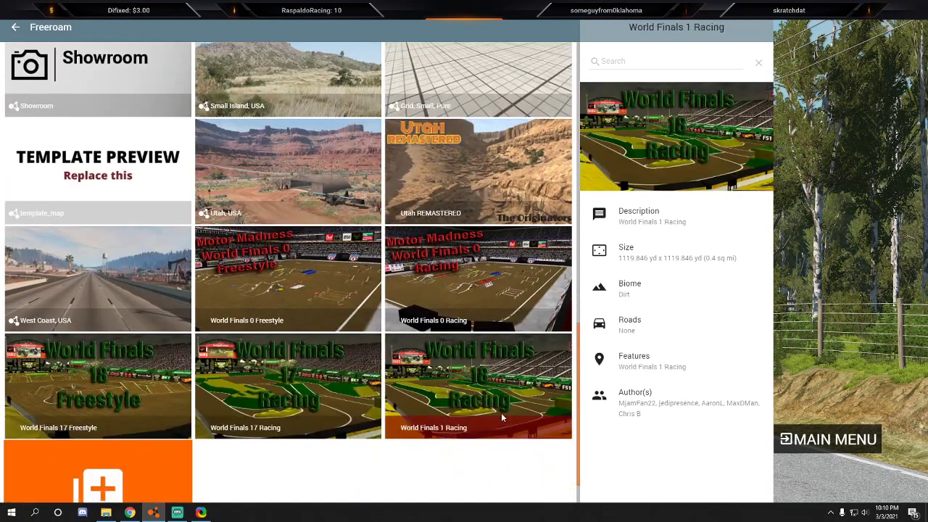
{"action": "left_click", "coordinate": [501, 417]}
{"action": "left_click", "coordinate": [618, 487]}
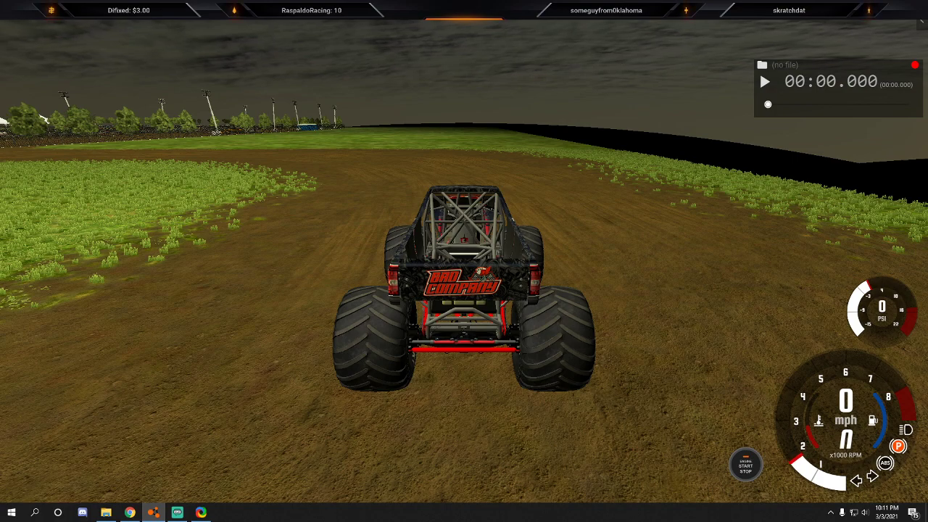
{"action": "key", "text": "j"}
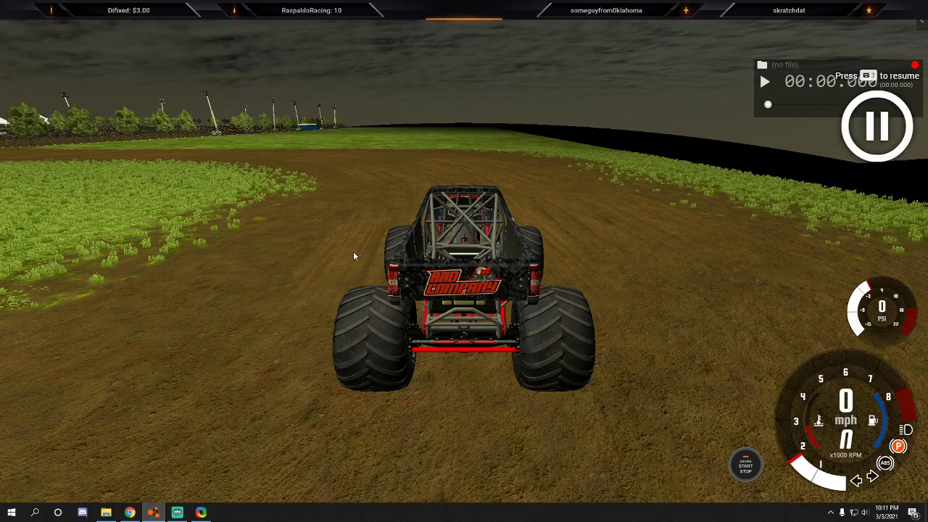
Open the World Editor and switch to the free camera over the white lines on the stadium floor.
{"action": "key", "text": "F11"}
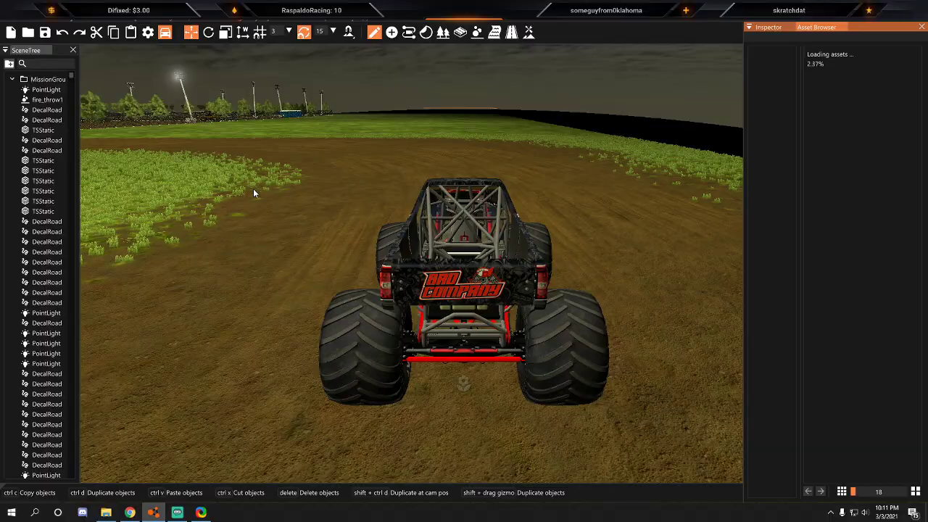
{"action": "right_click_drag", "start_coordinate": [512, 220], "coordinate": [435, 87]}
{"action": "key", "text": "shift+c"}
{"action": "key", "text": "w"}
{"action": "key", "text": "w"}
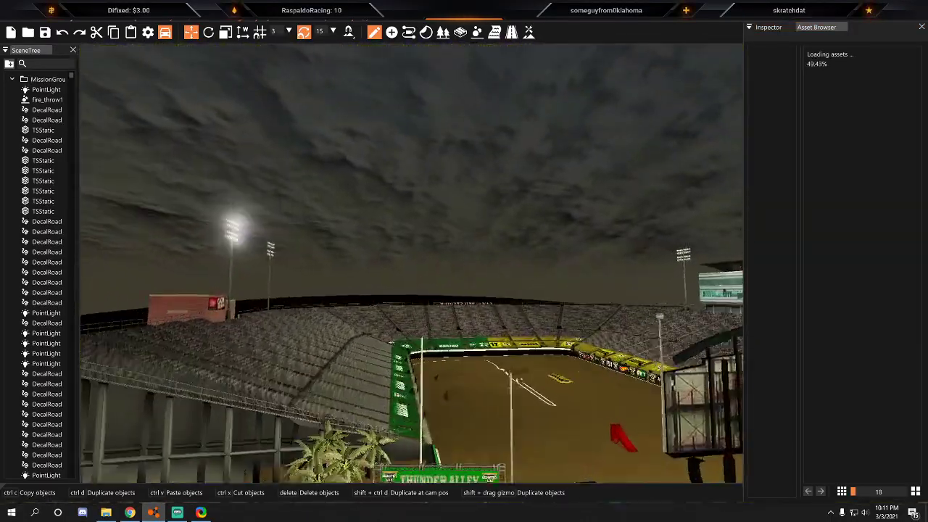
{"action": "key", "text": "w"}
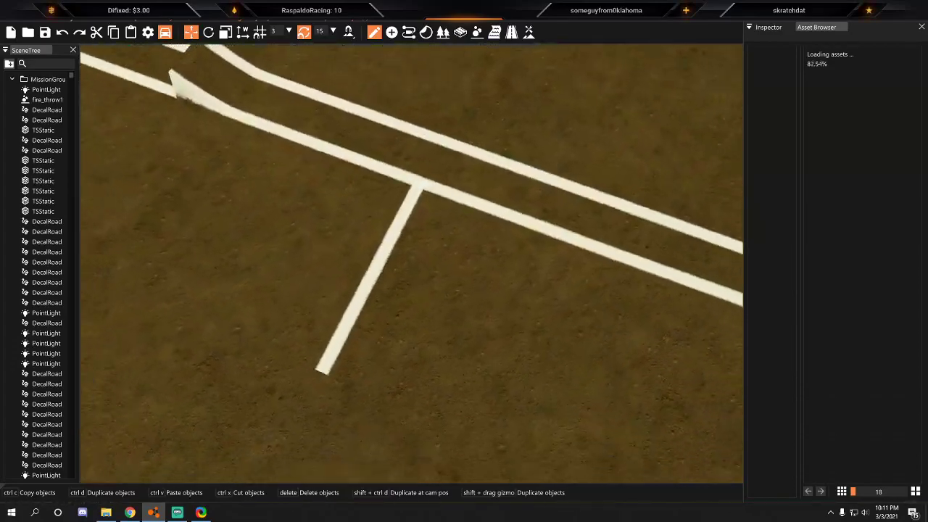
{"action": "key", "text": "s"}
With the decal road editor, delete the two parallel white lines and the short branch line near the yellow cars.
{"action": "left_click", "coordinate": [511, 31]}
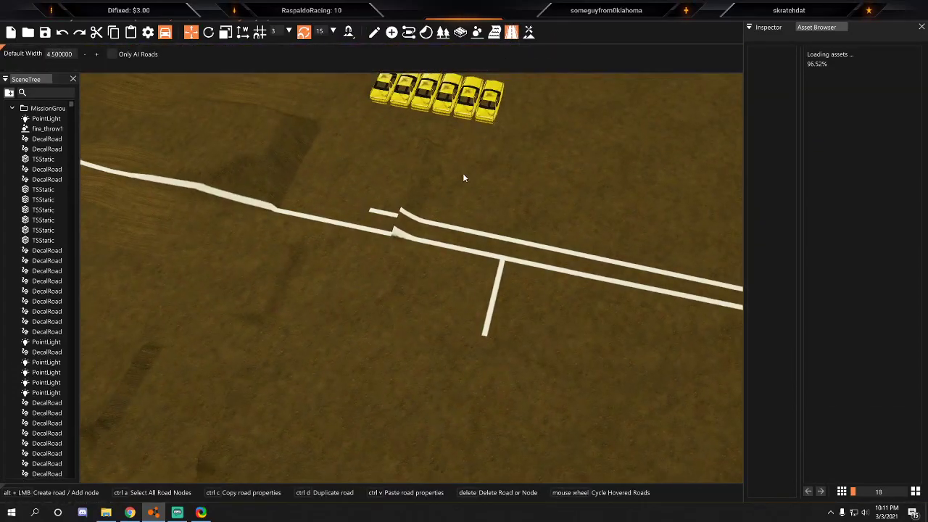
{"action": "left_click", "coordinate": [443, 224]}
{"action": "key", "text": "Delete"}
{"action": "left_click", "coordinate": [450, 247]}
{"action": "key", "text": "Delete"}
{"action": "left_click", "coordinate": [498, 292]}
{"action": "key", "text": "Delete"}
{"action": "key", "text": "w"}
{"action": "right_click_drag", "start_coordinate": [532, 247], "coordinate": [471, 203]}
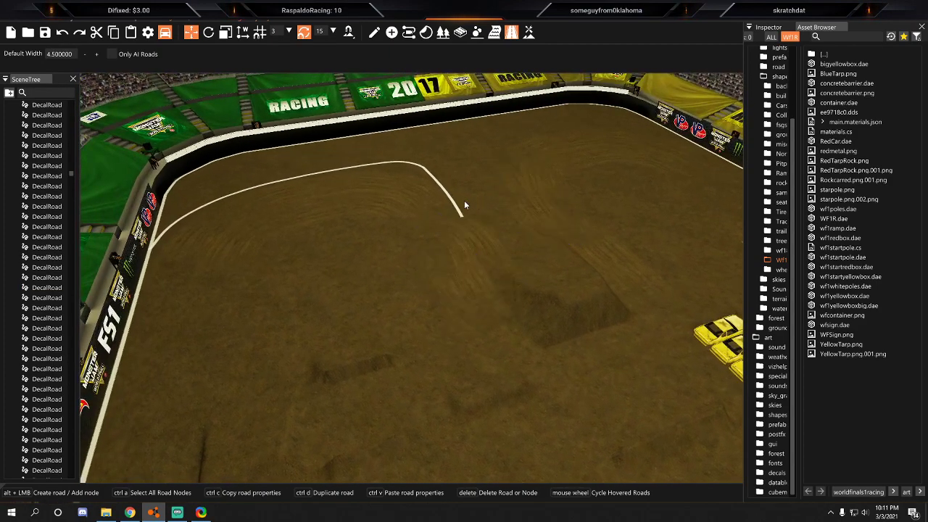
{"action": "left_click", "coordinate": [449, 195]}
{"action": "key", "text": "Delete"}
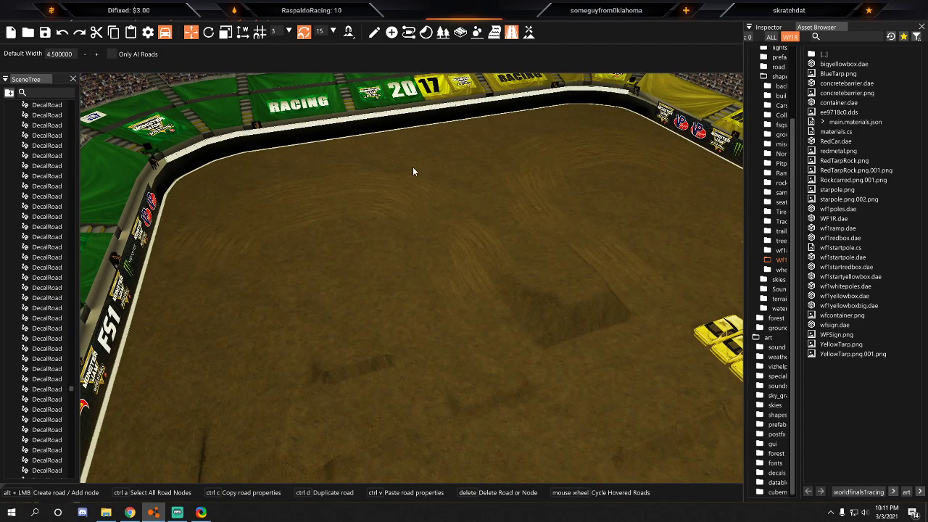
{"action": "mouse_move", "coordinate": [433, 171]}
{"action": "right_mouse_down"}
{"action": "mouse_move", "coordinate": [467, 178]}
{"action": "mouse_move", "coordinate": [440, 166]}
{"action": "right_mouse_up"}
{"action": "key", "text": "ctrl+z"}
{"action": "key", "text": "ctrl+z"}
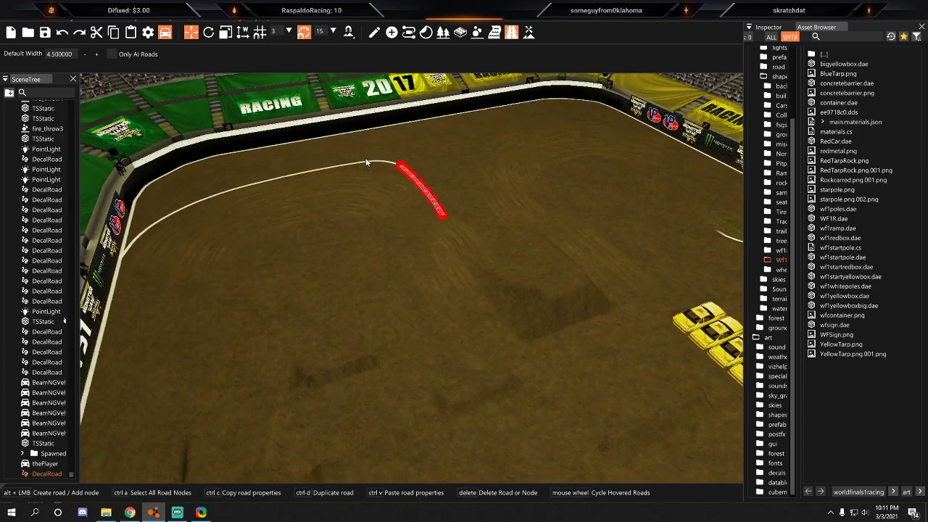
{"action": "key", "text": "Delete"}
{"action": "left_click", "coordinate": [368, 164]}
{"action": "key", "text": "Delete"}
{"action": "left_click", "coordinate": [409, 175]}
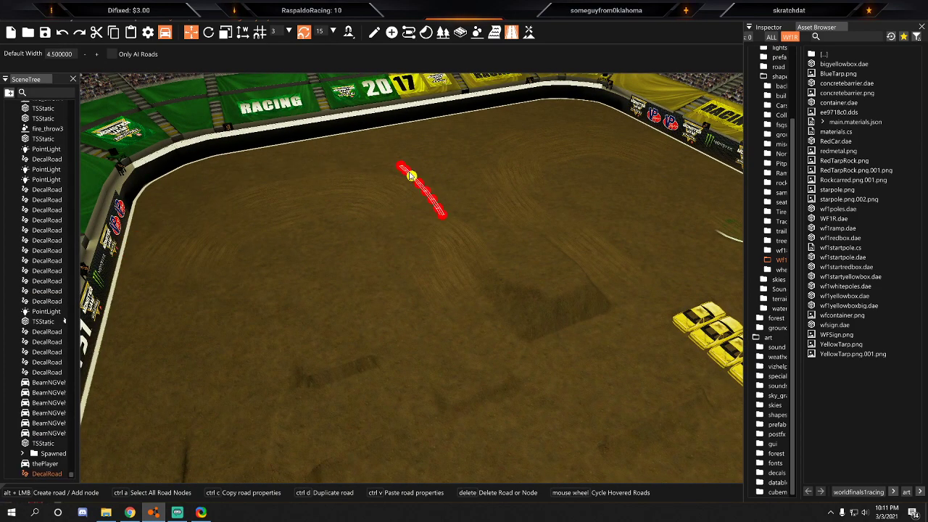
{"action": "key", "text": "ctrl+z"}
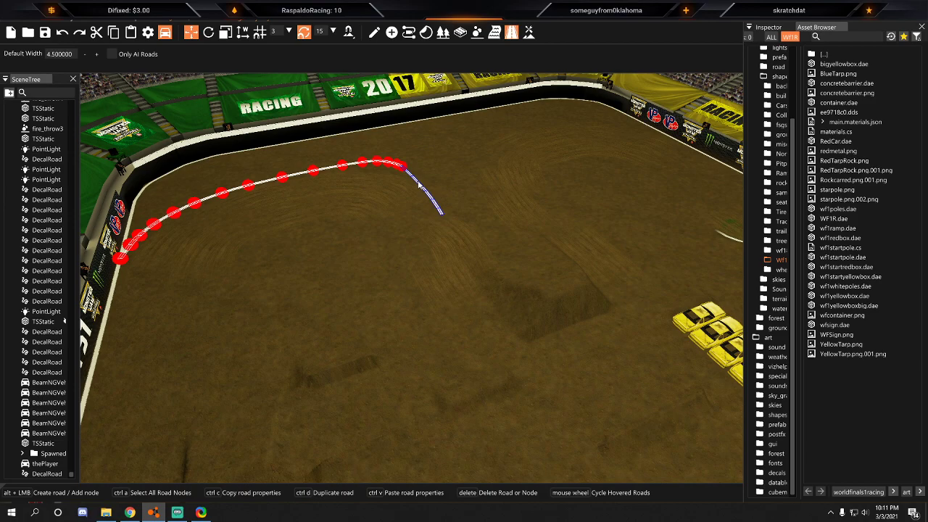
Delete both curved white line segments in the arena's far corner and the wide decal road on the dirt there.
{"action": "key", "text": "Delete"}
{"action": "left_click", "coordinate": [416, 184]}
{"action": "key", "text": "Delete"}
{"action": "right_click_drag", "start_coordinate": [362, 160], "coordinate": [376, 161]}
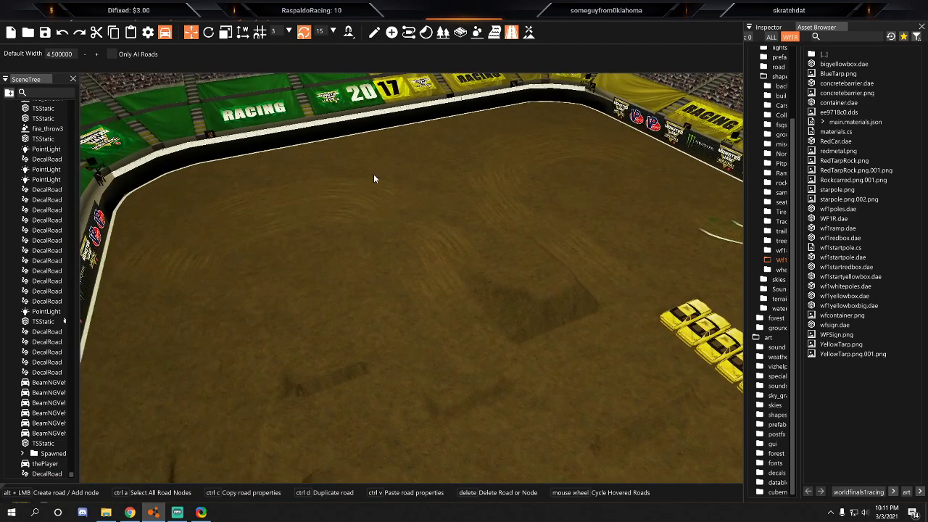
{"action": "right_click_drag", "start_coordinate": [435, 247], "coordinate": [472, 302]}
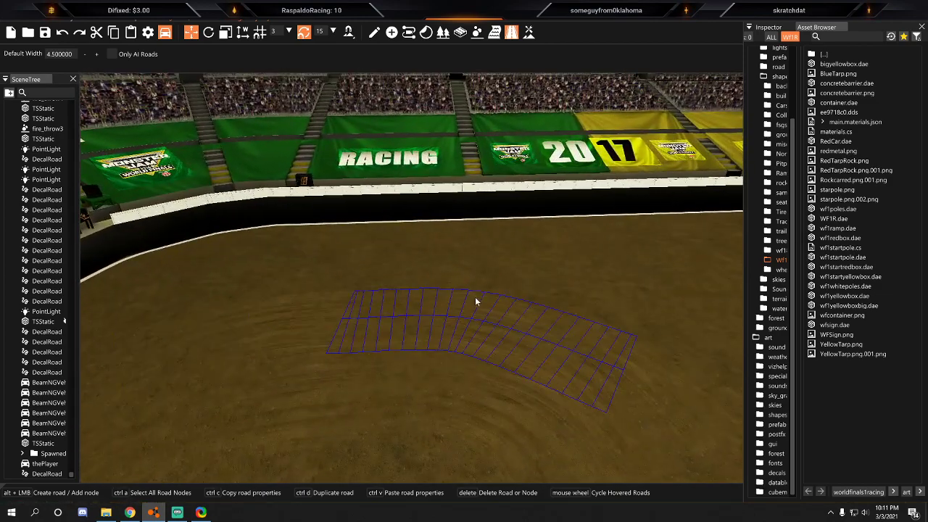
{"action": "left_click", "coordinate": [468, 280]}
{"action": "key", "text": "Delete"}
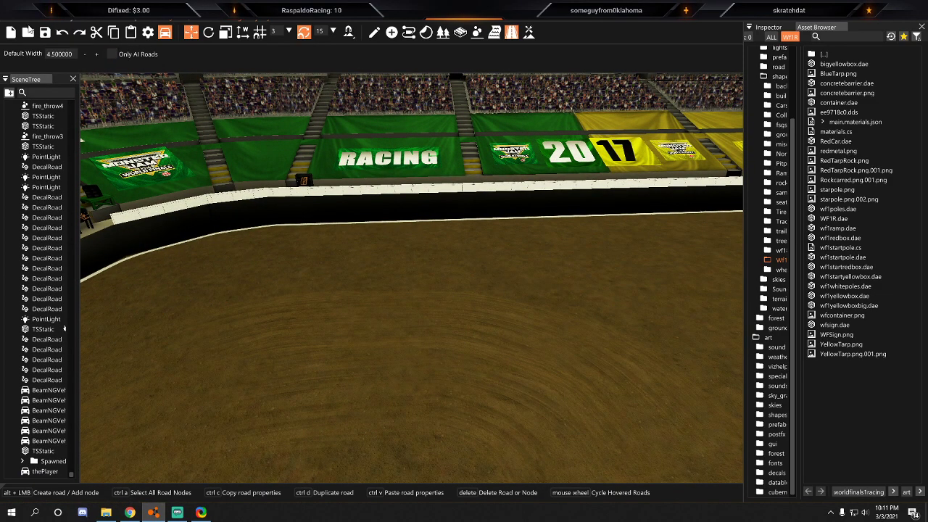
Widen the Asset Browser and its folder tree, and open the RampPack folder under shapes.
{"action": "left_click", "coordinate": [11, 15]}
{"action": "left_click", "coordinate": [34, 53]}
{"action": "right_click_drag", "start_coordinate": [348, 239], "coordinate": [486, 305]}
{"action": "key", "text": "w"}
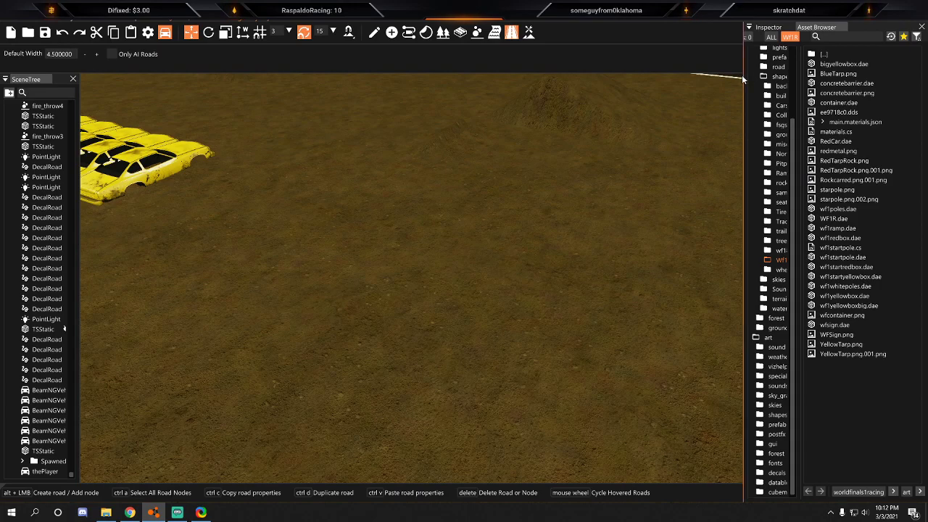
{"action": "left_click_drag", "start_coordinate": [743, 79], "coordinate": [713, 80]}
{"action": "left_click_drag", "start_coordinate": [779, 87], "coordinate": [826, 239]}
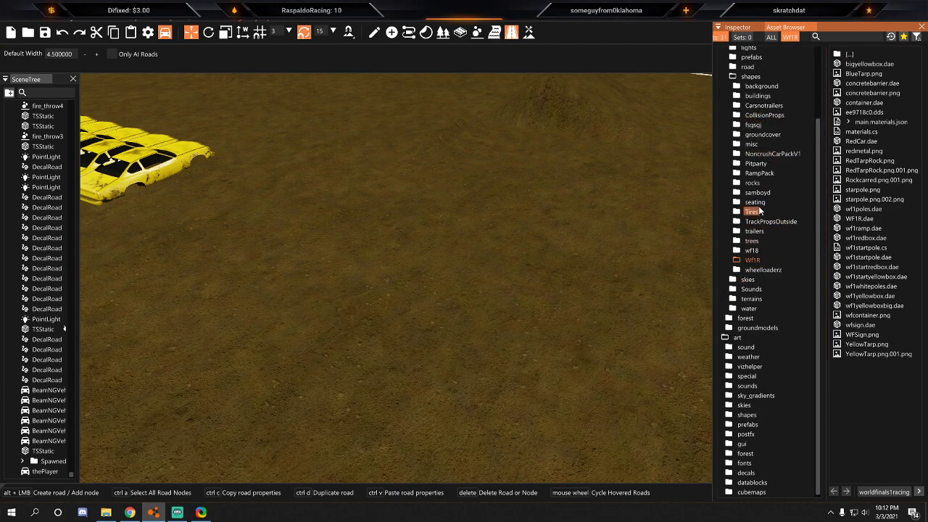
{"action": "left_click", "coordinate": [759, 173]}
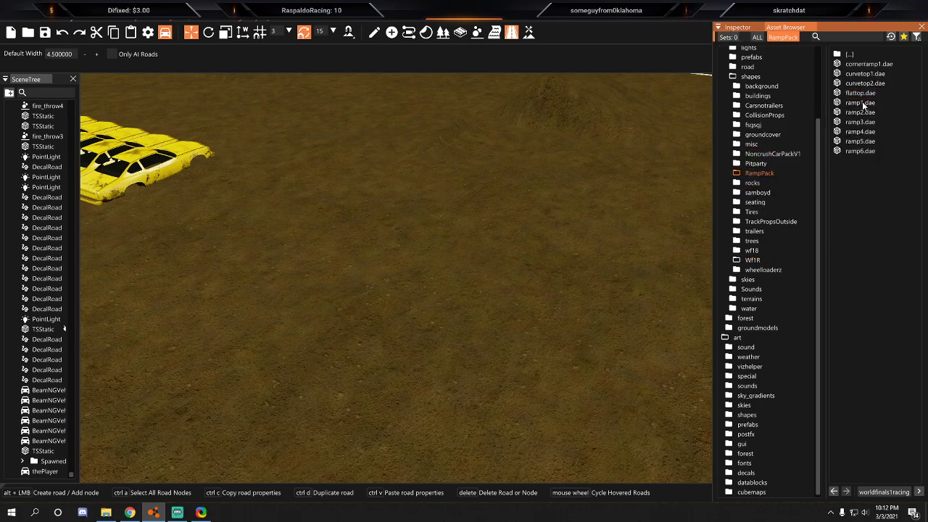
Place ramp1.dae and ramp3.dae on the dirt near the yellow cars, and delete the first ramp.
{"action": "mouse_move", "coordinate": [862, 114]}
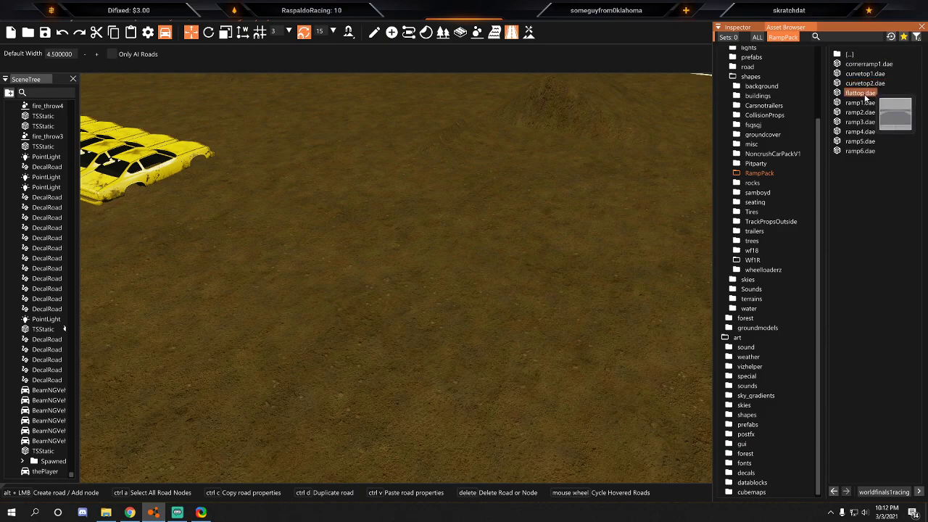
{"action": "left_click_drag", "start_coordinate": [864, 106], "coordinate": [498, 254]}
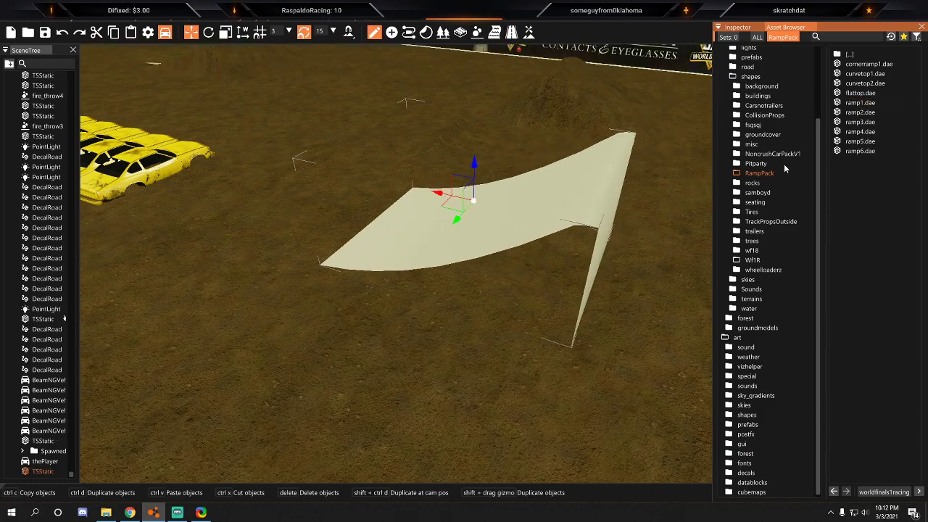
{"action": "left_click_drag", "start_coordinate": [859, 121], "coordinate": [401, 317]}
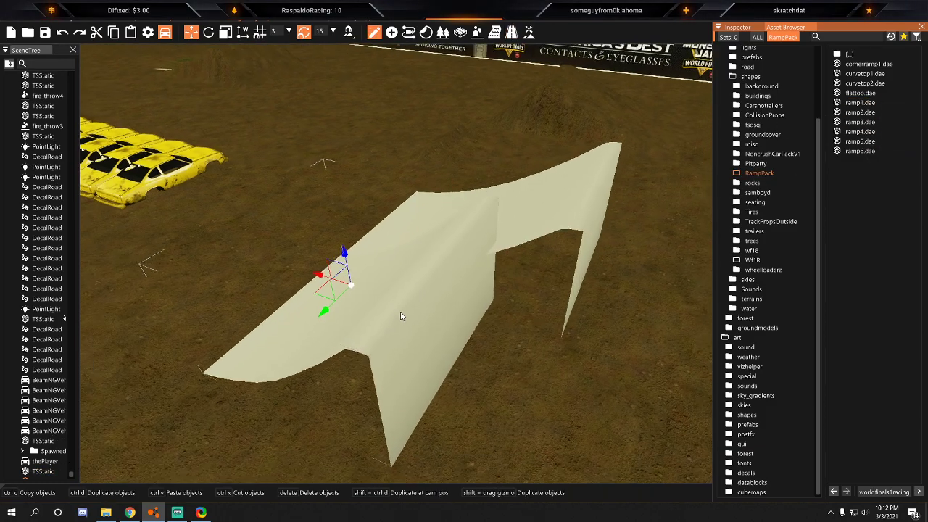
{"action": "key", "text": "s"}
{"action": "key", "text": "a"}
{"action": "left_click", "coordinate": [590, 227]}
{"action": "key", "text": "Delete"}
Sink the remaining ramp into the ground so that only its upper lip stays above the dirt.
{"action": "left_click", "coordinate": [468, 266]}
{"action": "left_click_drag", "start_coordinate": [406, 250], "coordinate": [412, 323]}
{"action": "right_click_drag", "start_coordinate": [413, 324], "coordinate": [395, 348]}
{"action": "key", "text": "d"}
{"action": "key", "text": "s"}
Rotate the ramp about its vertical axis to face the opposite way.
{"action": "left_click", "coordinate": [207, 34]}
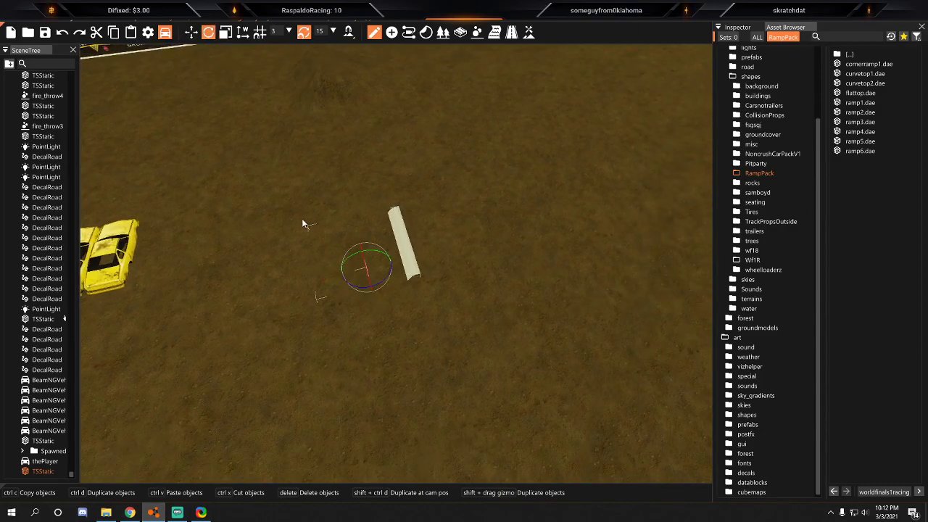
{"action": "left_click_drag", "start_coordinate": [354, 289], "coordinate": [434, 207]}
{"action": "left_click_drag", "start_coordinate": [394, 276], "coordinate": [381, 225]}
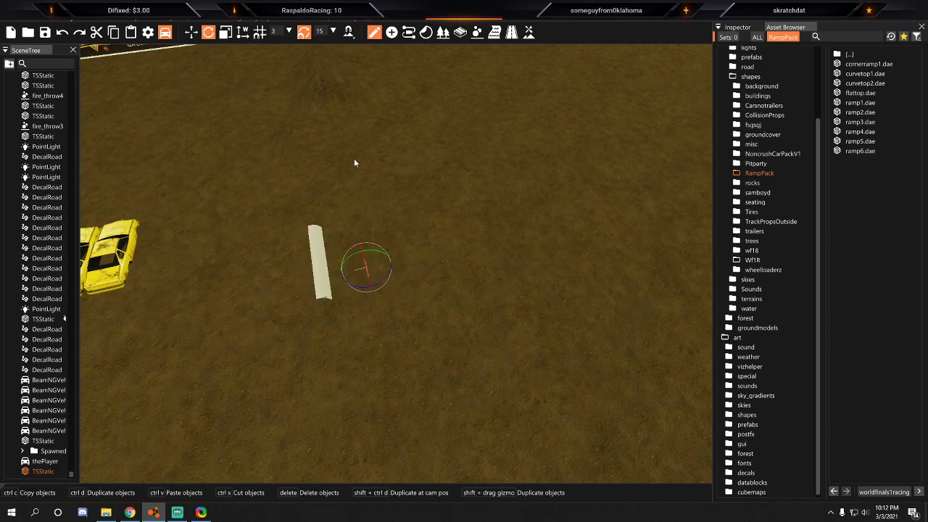
Move the ramp against the near end of the yellow car row, aligned across the end car.
{"action": "left_click", "coordinate": [192, 34]}
{"action": "key", "text": "w"}
{"action": "key", "text": "a"}
{"action": "left_click_drag", "start_coordinate": [537, 293], "coordinate": [288, 271]}
{"action": "mouse_move", "coordinate": [287, 271]}
{"action": "right_mouse_down"}
{"action": "mouse_move", "coordinate": [102, 276]}
{"action": "mouse_move", "coordinate": [138, 272]}
{"action": "mouse_move", "coordinate": [116, 272]}
{"action": "mouse_move", "coordinate": [124, 304]}
{"action": "mouse_move", "coordinate": [145, 275]}
{"action": "mouse_move", "coordinate": [253, 301]}
{"action": "mouse_move", "coordinate": [275, 280]}
{"action": "right_mouse_up"}
{"action": "key", "text": "d"}
{"action": "key", "text": "w"}
{"action": "key", "text": "a"}
{"action": "key", "text": "s"}
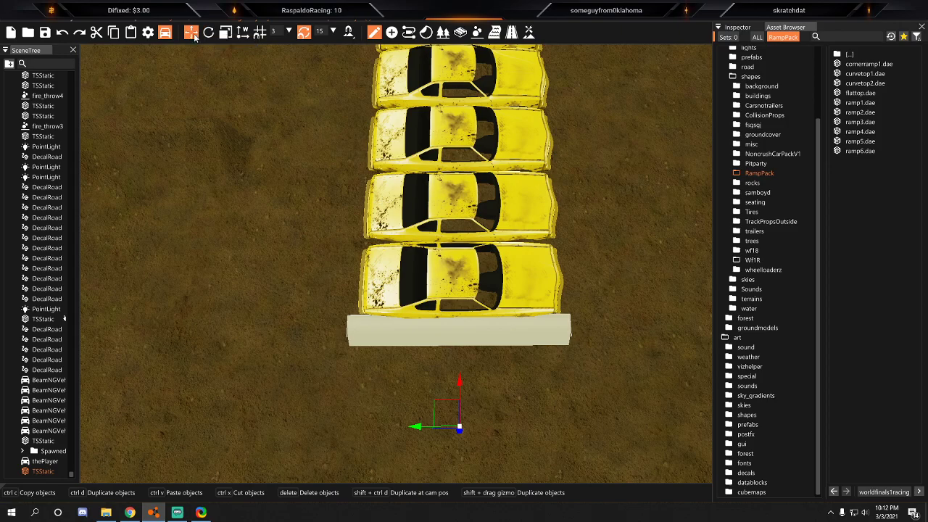
Scale the ramp's width down to match the length of the end car.
{"action": "left_click", "coordinate": [226, 33]}
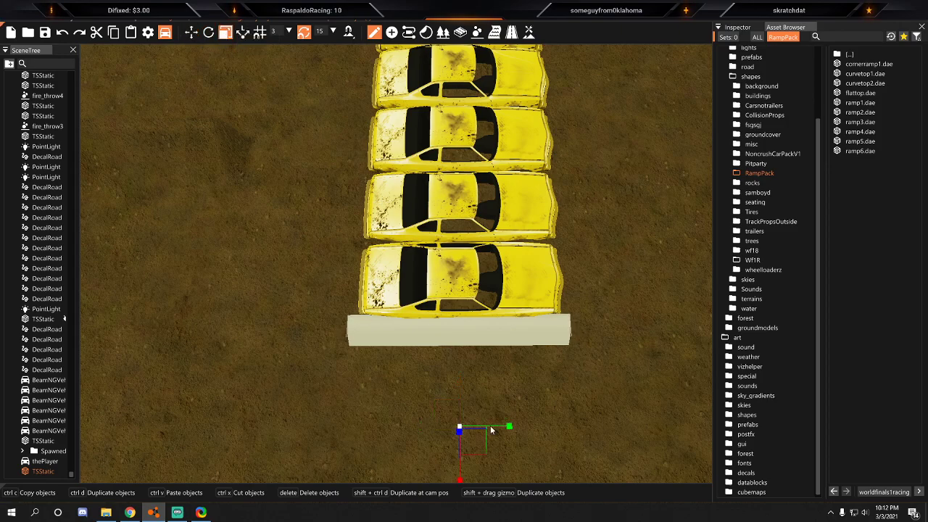
{"action": "left_click_drag", "start_coordinate": [500, 427], "coordinate": [498, 428]}
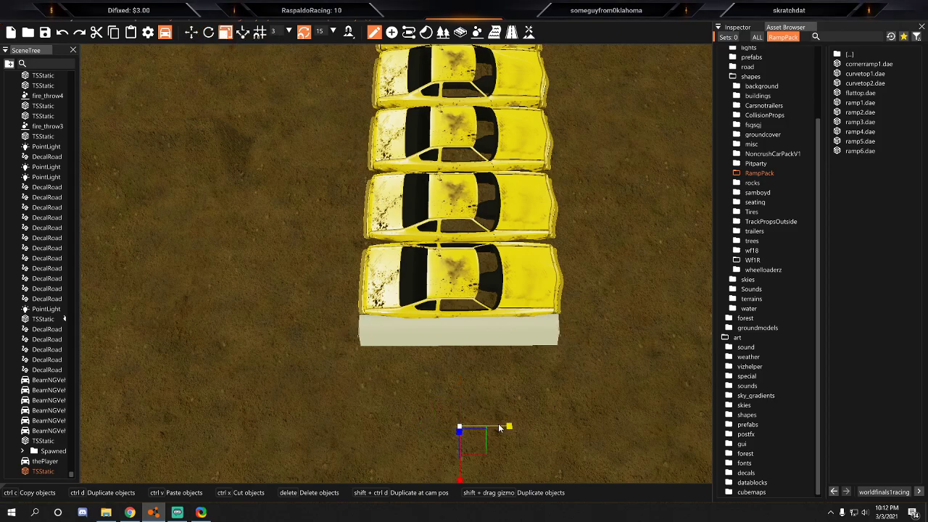
{"action": "left_click", "coordinate": [192, 33]}
Slide the ramp further in against the side of the end car and fine-tune its height.
{"action": "right_click_drag", "start_coordinate": [290, 181], "coordinate": [145, 109]}
{"action": "key", "text": "w"}
{"action": "key", "text": "s"}
{"action": "right_click_drag", "start_coordinate": [500, 355], "coordinate": [500, 294]}
{"action": "key", "text": "d"}
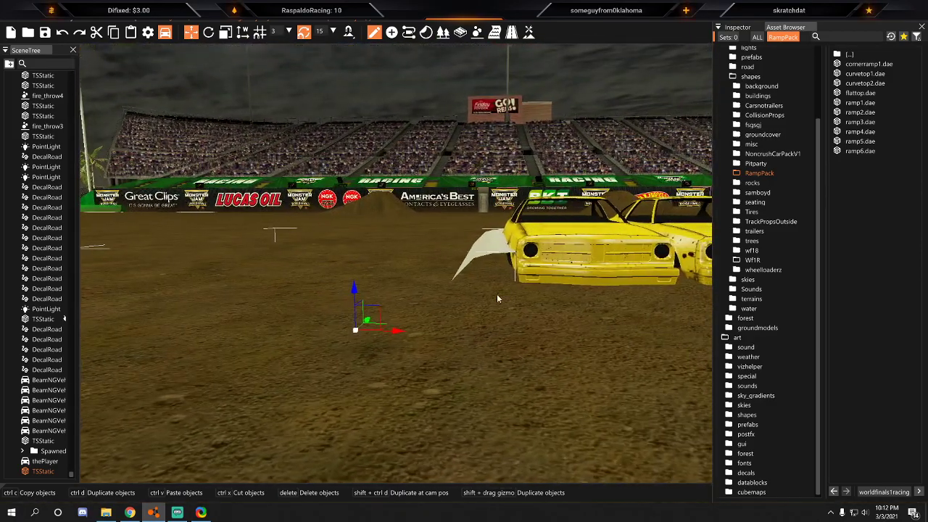
{"action": "left_click_drag", "start_coordinate": [403, 334], "coordinate": [420, 338]}
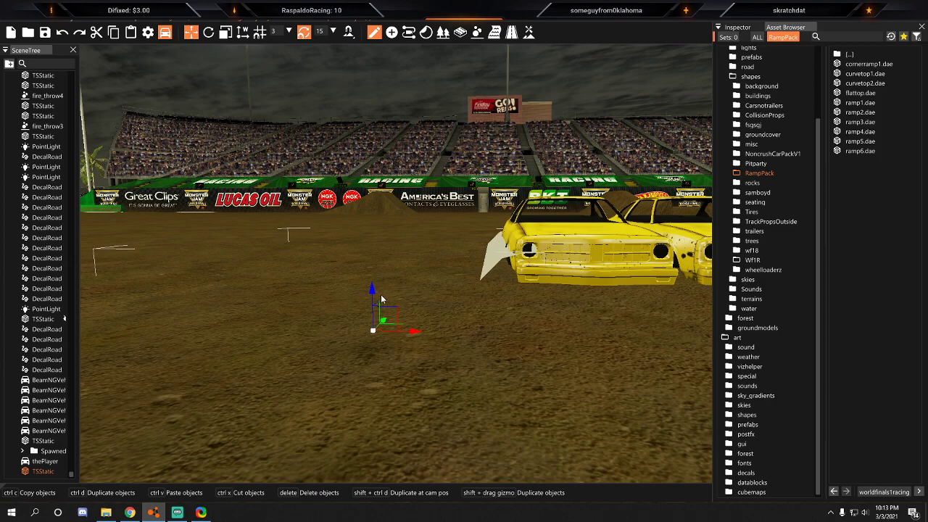
{"action": "left_click_drag", "start_coordinate": [373, 294], "coordinate": [372, 291]}
Delete the yellow end car next to the ramp, leaving a gap before the remaining cars.
{"action": "right_click_drag", "start_coordinate": [356, 224], "coordinate": [357, 223]}
{"action": "key", "text": "w"}
{"action": "key", "text": "s"}
{"action": "left_click", "coordinate": [370, 223]}
{"action": "key", "text": "d"}
{"action": "left_click_drag", "start_coordinate": [355, 230], "coordinate": [76, 199]}
{"action": "key", "text": "a"}
{"action": "key", "text": "s"}
{"action": "left_click_drag", "start_coordinate": [674, 251], "coordinate": [342, 258]}
{"action": "key", "text": "Delete"}
In the terrain editor, set the brush pressure to 100 and raise the dirt up into the shape of the ramp.
{"action": "key", "text": "w"}
{"action": "right_click_drag", "start_coordinate": [459, 251], "coordinate": [329, 232]}
{"action": "key", "text": "d"}
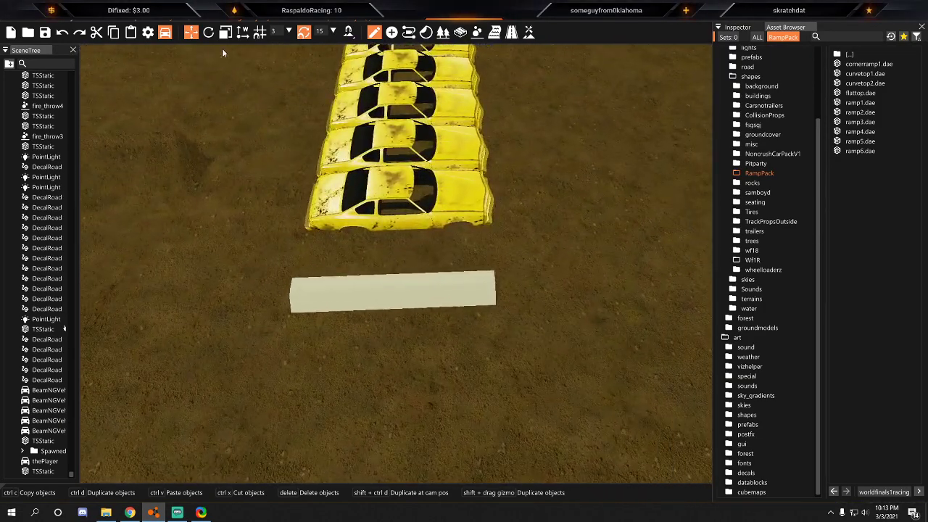
{"action": "left_click", "coordinate": [529, 32]}
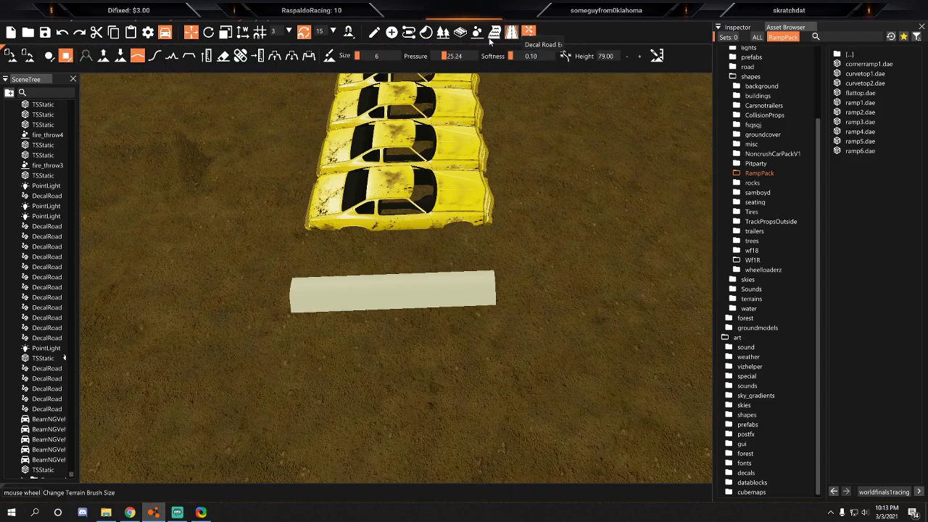
{"action": "left_click", "coordinate": [274, 56]}
{"action": "key", "text": "d"}
{"action": "key", "text": "w"}
{"action": "right_click_drag", "start_coordinate": [464, 250], "coordinate": [297, 211]}
{"action": "key", "text": "w"}
{"action": "mouse_move", "coordinate": [348, 243]}
{"action": "right_mouse_down"}
{"action": "mouse_move", "coordinate": [381, 207]}
{"action": "mouse_move", "coordinate": [382, 233]}
{"action": "right_mouse_up"}
{"action": "key", "text": "a"}
{"action": "left_click_drag", "start_coordinate": [461, 57], "coordinate": [495, 60]}
{"action": "key", "text": "s"}
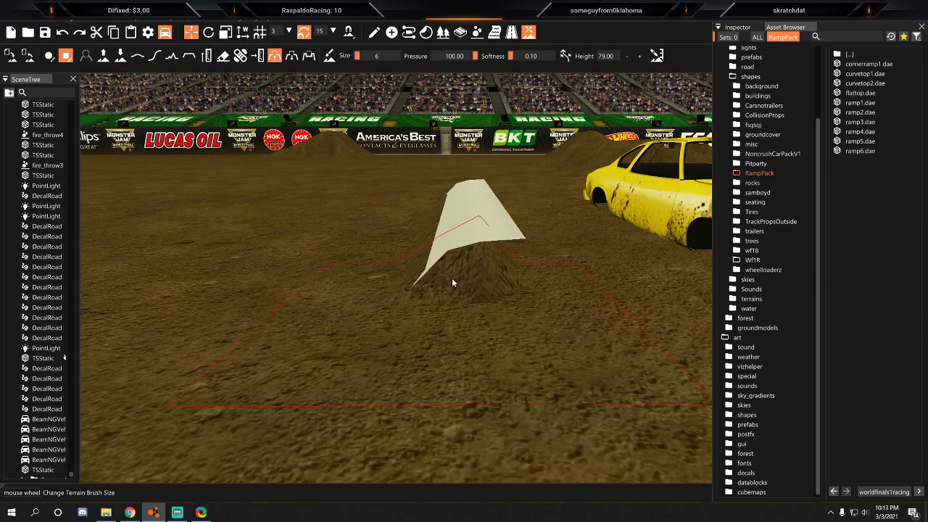
{"action": "key", "text": "s"}
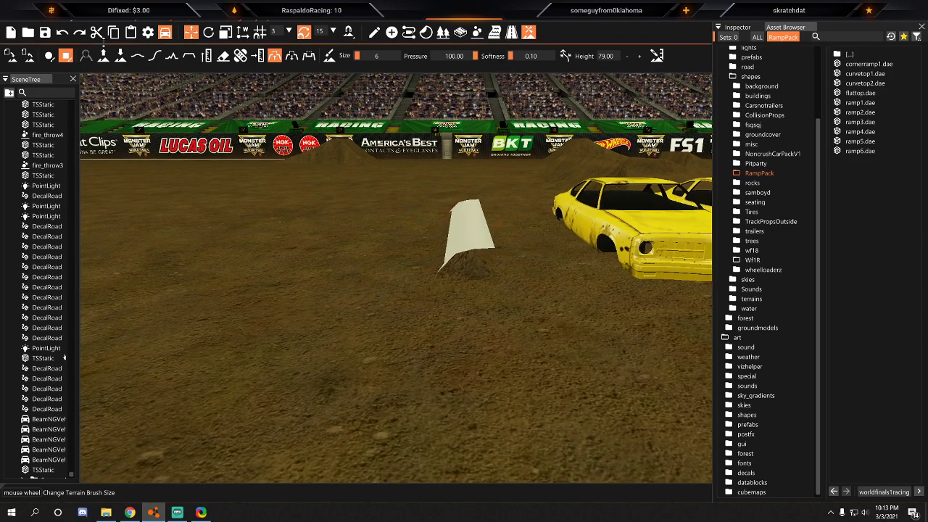
Return to object editing and slide the ramp away from the raised dirt mound, off the side opposite the cars.
{"action": "left_click", "coordinate": [374, 32]}
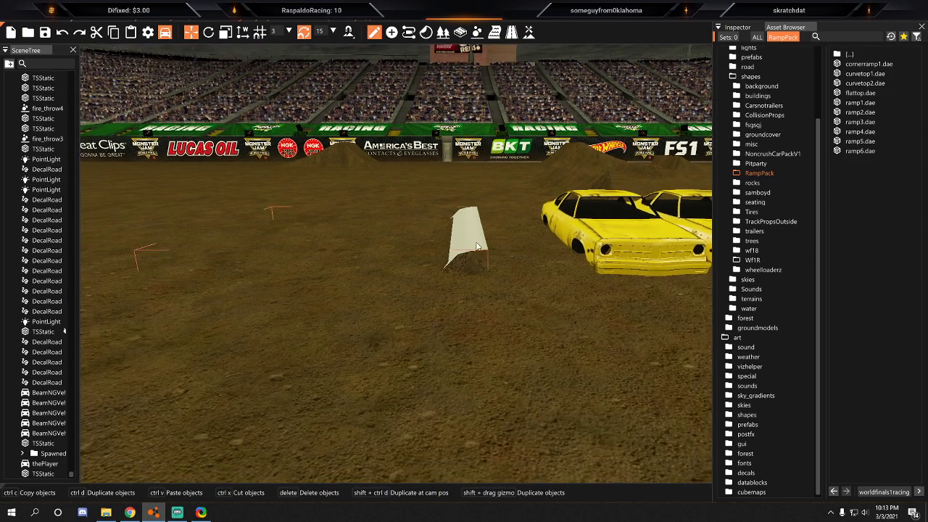
{"action": "key", "text": "a"}
{"action": "left_click_drag", "start_coordinate": [448, 299], "coordinate": [351, 298]}
{"action": "key", "text": "d"}
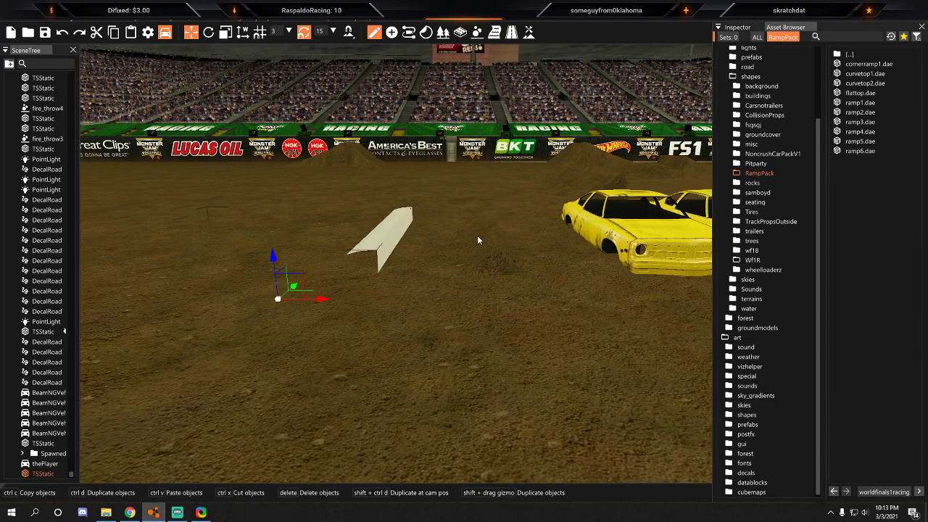
{"action": "left_click", "coordinate": [539, 227]}
{"action": "key", "text": "w"}
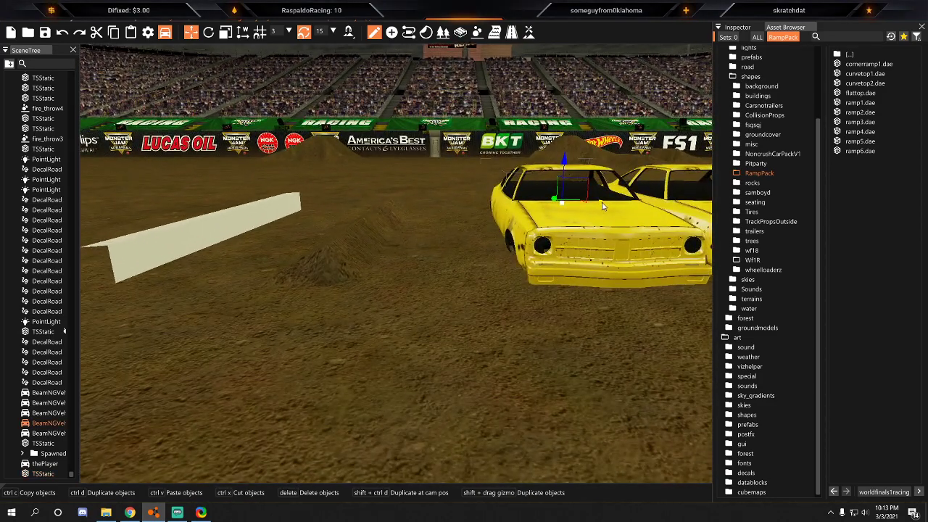
{"action": "key", "text": "ctrl+d"}
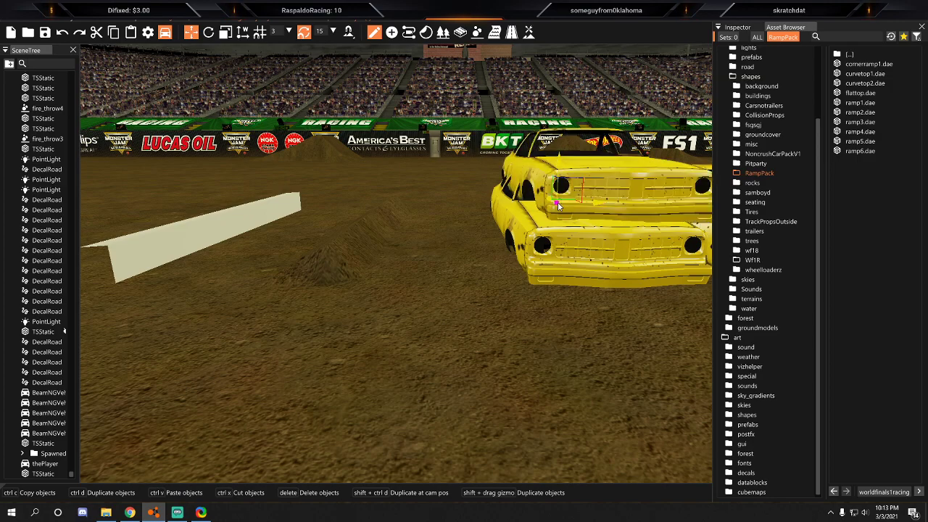
{"action": "key", "text": "Delete"}
Select the ramp and slide it farther away from the crush cars, clear of the raised dirt.
{"action": "mouse_move", "coordinate": [526, 192]}
{"action": "right_mouse_down"}
{"action": "mouse_move", "coordinate": [471, 187]}
{"action": "mouse_move", "coordinate": [525, 194]}
{"action": "right_mouse_up"}
{"action": "key", "text": "w"}
{"action": "key", "text": "s"}
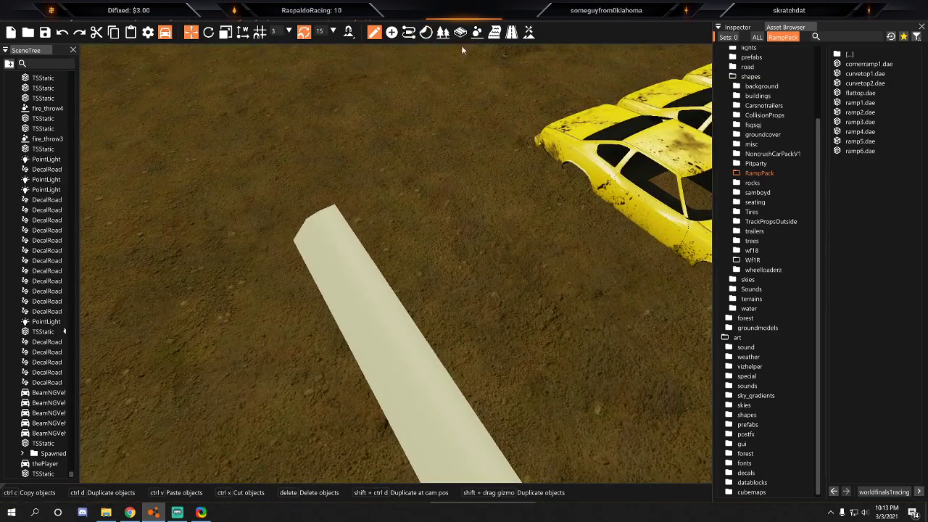
{"action": "left_click", "coordinate": [352, 303]}
{"action": "key", "text": "s"}
{"action": "left_click_drag", "start_coordinate": [356, 359], "coordinate": [362, 355]}
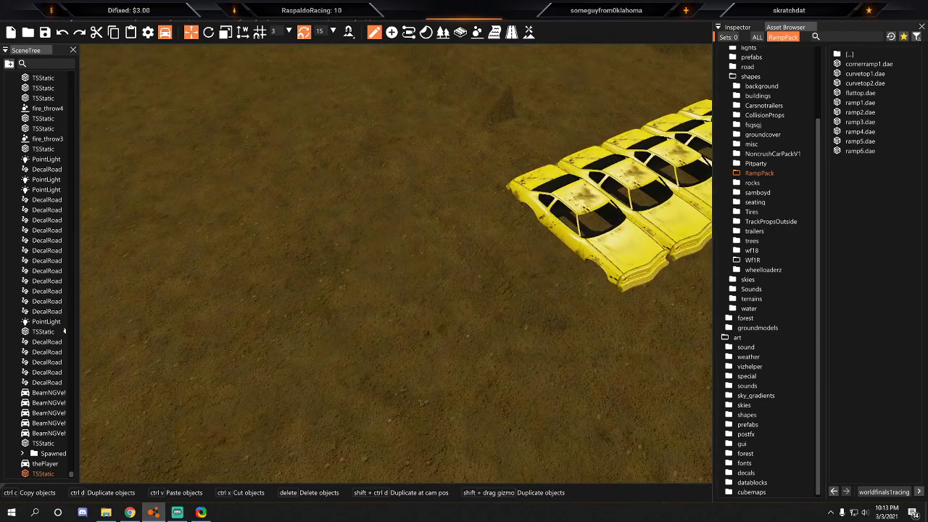
In the terrain editor, smooth the ground beside the raised dirt ramp with a size 6 brush.
{"action": "left_click", "coordinate": [529, 32]}
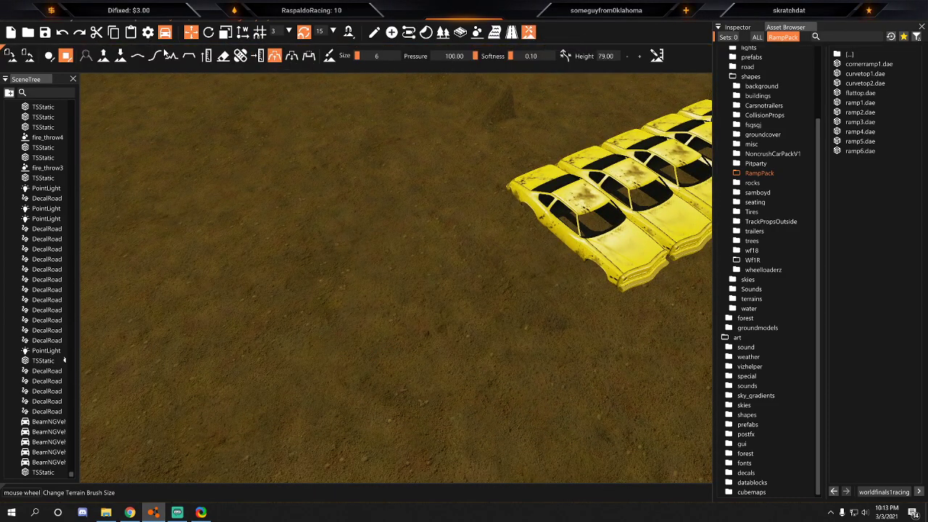
{"action": "left_click", "coordinate": [138, 56]}
{"action": "key", "text": "w"}
{"action": "right_click_drag", "start_coordinate": [536, 292], "coordinate": [514, 243]}
{"action": "key", "text": "s"}
{"action": "key", "text": "a"}
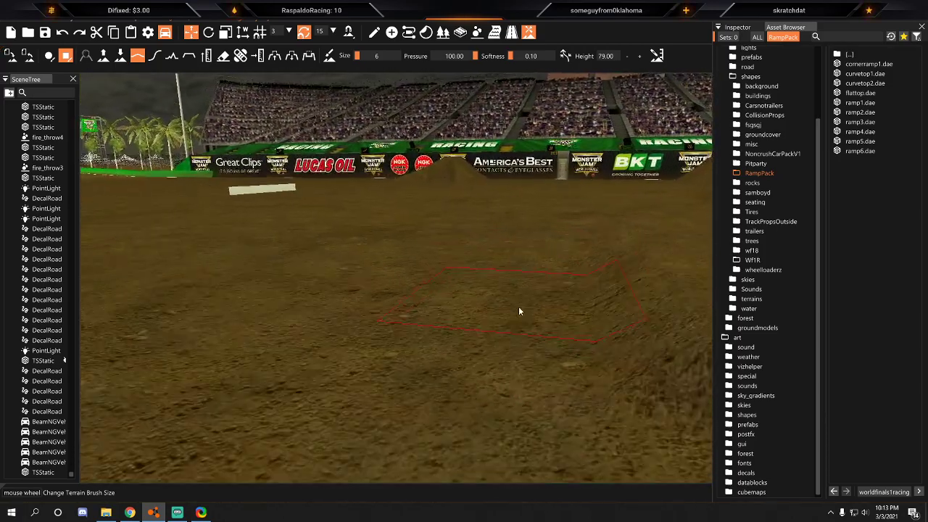
{"action": "left_click", "coordinate": [510, 312]}
{"action": "left_click_drag", "start_coordinate": [511, 316], "coordinate": [489, 316]}
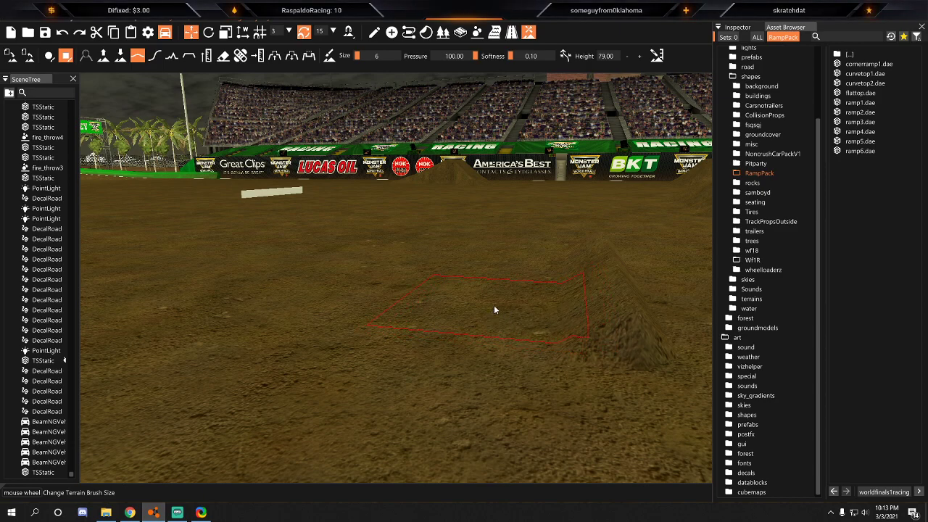
Reduce the terrain brush size to 1 and smooth the edges and ends of the dirt ramp next to the cars.
{"action": "left_click", "coordinate": [206, 56]}
{"action": "left_click_drag", "start_coordinate": [490, 322], "coordinate": [494, 324]}
{"action": "key", "text": "w"}
{"action": "mouse_move", "coordinate": [595, 332]}
{"action": "right_mouse_down"}
{"action": "mouse_move", "coordinate": [616, 336]}
{"action": "mouse_move", "coordinate": [598, 326]}
{"action": "right_mouse_up"}
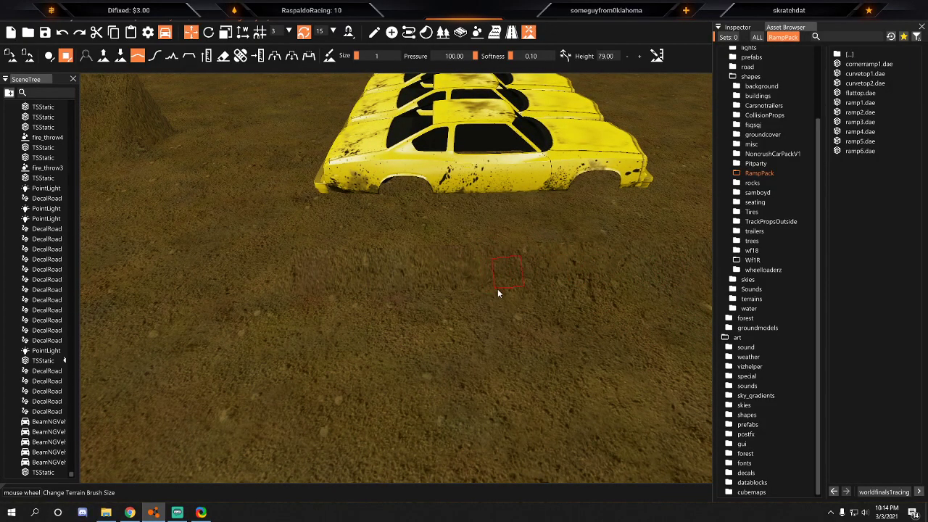
{"action": "key", "text": "d"}
{"action": "key", "text": "w"}
{"action": "right_click_drag", "start_coordinate": [391, 292], "coordinate": [341, 276]}
{"action": "key", "text": "s"}
{"action": "key", "text": "d"}
{"action": "mouse_move", "coordinate": [467, 218]}
{"action": "right_mouse_down"}
{"action": "mouse_move", "coordinate": [441, 206]}
{"action": "mouse_move", "coordinate": [427, 175]}
{"action": "mouse_move", "coordinate": [420, 246]}
{"action": "mouse_move", "coordinate": [360, 363]}
{"action": "right_mouse_up"}
{"action": "key", "text": "w"}
{"action": "key", "text": "s"}
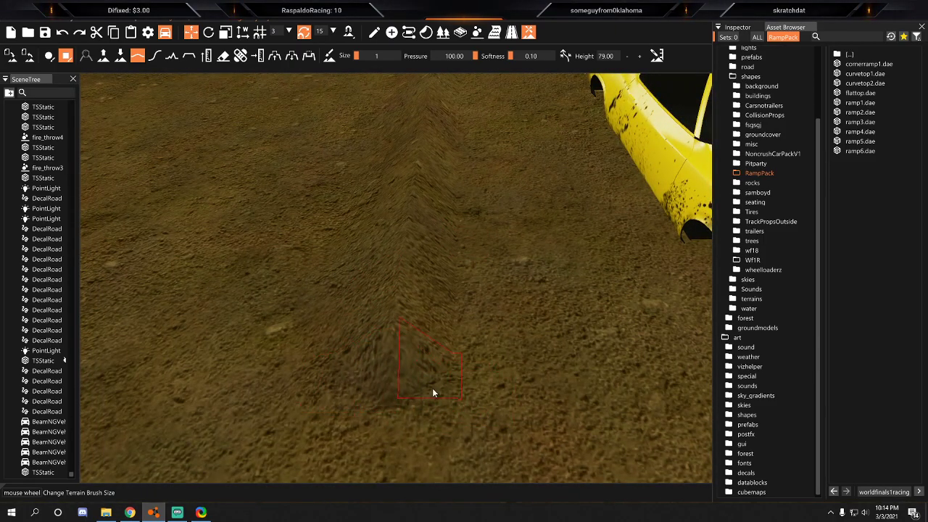
{"action": "key", "text": "s"}
{"action": "right_click_drag", "start_coordinate": [415, 330], "coordinate": [430, 327]}
{"action": "right_click_drag", "start_coordinate": [481, 307], "coordinate": [522, 278]}
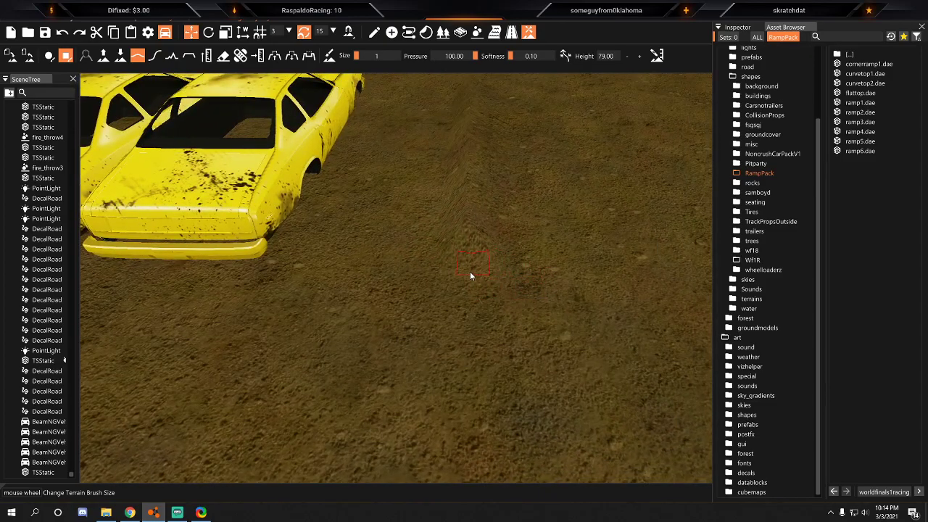
Return to object editing and duplicate the end car of the yellow row toward the gap beside the dirt ramp.
{"action": "right_click_drag", "start_coordinate": [434, 271], "coordinate": [445, 125]}
{"action": "key", "text": "s"}
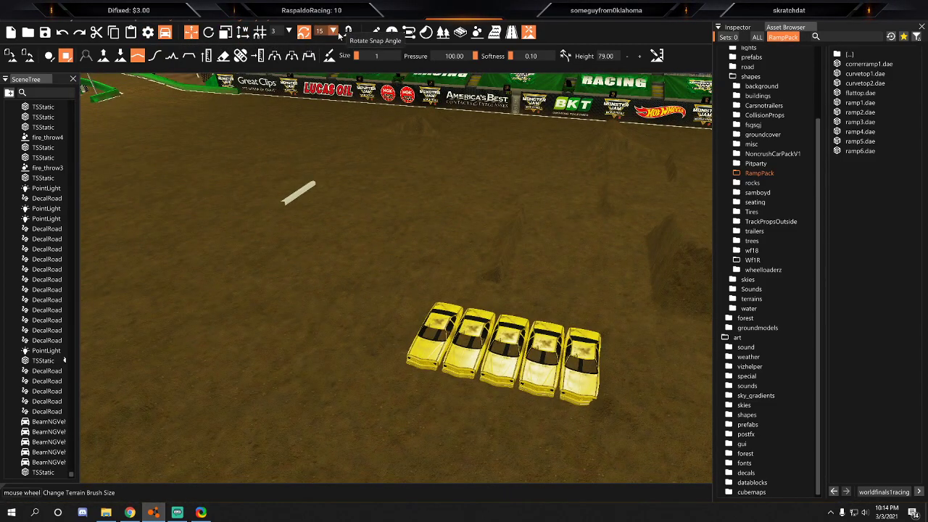
{"action": "left_click", "coordinate": [374, 32]}
{"action": "mouse_move", "coordinate": [391, 181]}
{"action": "right_mouse_down"}
{"action": "mouse_move", "coordinate": [393, 268]}
{"action": "mouse_move", "coordinate": [394, 249]}
{"action": "right_mouse_up"}
{"action": "key", "text": "w"}
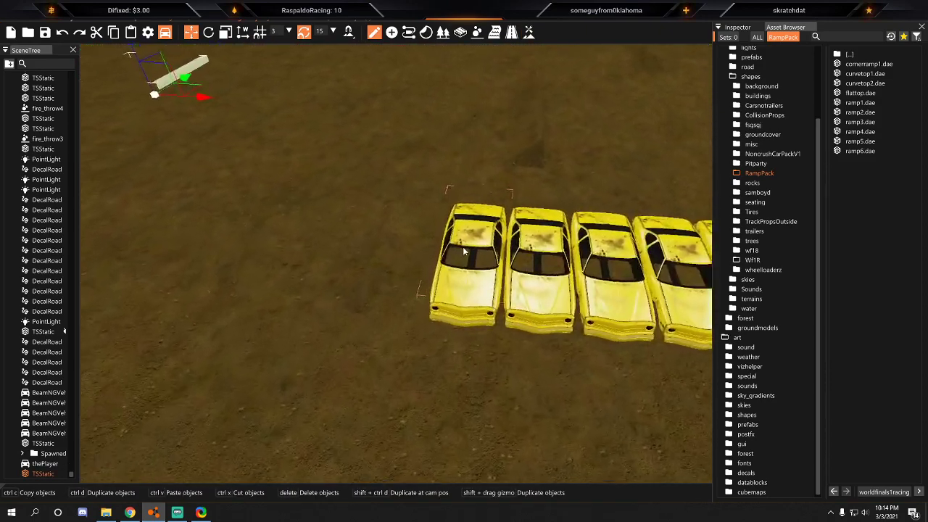
{"action": "left_click", "coordinate": [464, 251]}
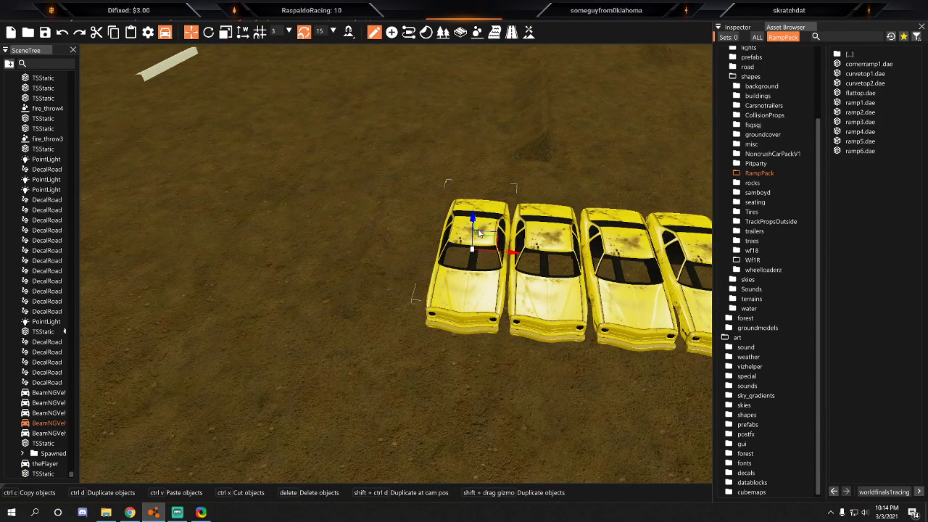
{"action": "left_click_drag", "start_coordinate": [500, 276], "coordinate": [426, 274], "text": "shift"}
Nudge the duplicated car sideways until it sits against the dirt ramp.
{"action": "key", "text": "w"}
{"action": "mouse_move", "coordinate": [427, 274]}
{"action": "right_mouse_down"}
{"action": "mouse_move", "coordinate": [395, 334]}
{"action": "mouse_move", "coordinate": [421, 265]}
{"action": "mouse_move", "coordinate": [435, 278]}
{"action": "right_mouse_up"}
{"action": "key", "text": "w"}
{"action": "key", "text": "s"}
{"action": "key", "text": "a"}
{"action": "key", "text": "w"}
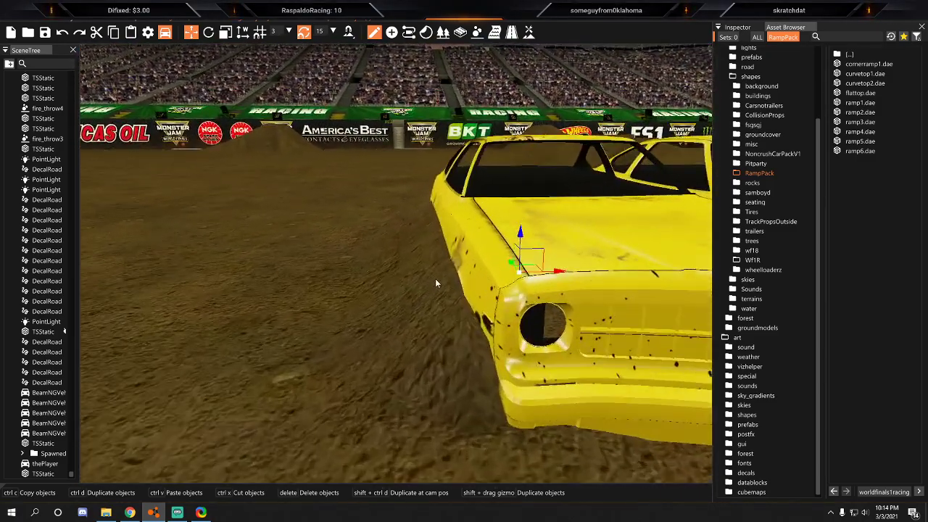
{"action": "left_click_drag", "start_coordinate": [562, 275], "coordinate": [553, 276]}
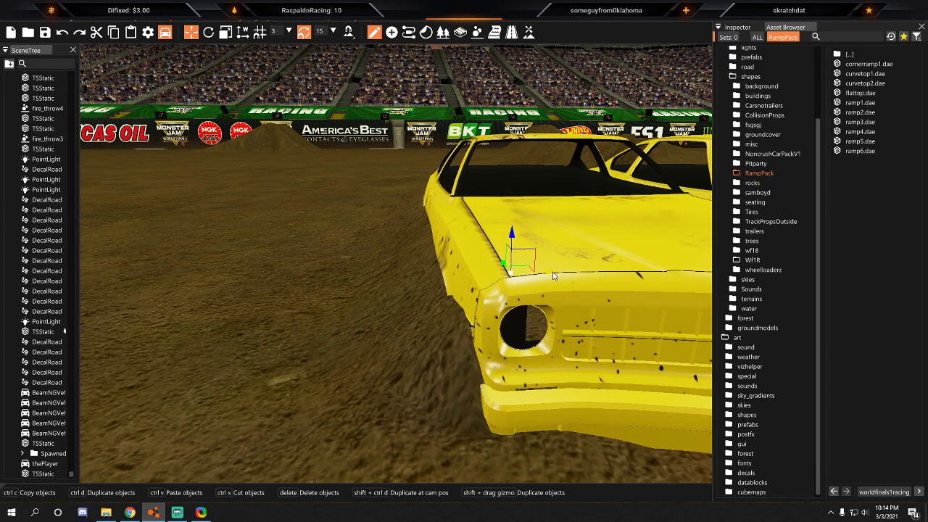
Adjust the sideways positions of the neighbouring yellow cars to even out the spacing of the row.
{"action": "key", "text": "d"}
{"action": "key", "text": "s"}
{"action": "key", "text": "w"}
{"action": "right_click_drag", "start_coordinate": [495, 274], "coordinate": [466, 261]}
{"action": "key", "text": "s"}
{"action": "key", "text": "d"}
{"action": "left_click_drag", "start_coordinate": [510, 213], "coordinate": [513, 213]}
{"action": "key", "text": "d"}
{"action": "left_click", "coordinate": [499, 209]}
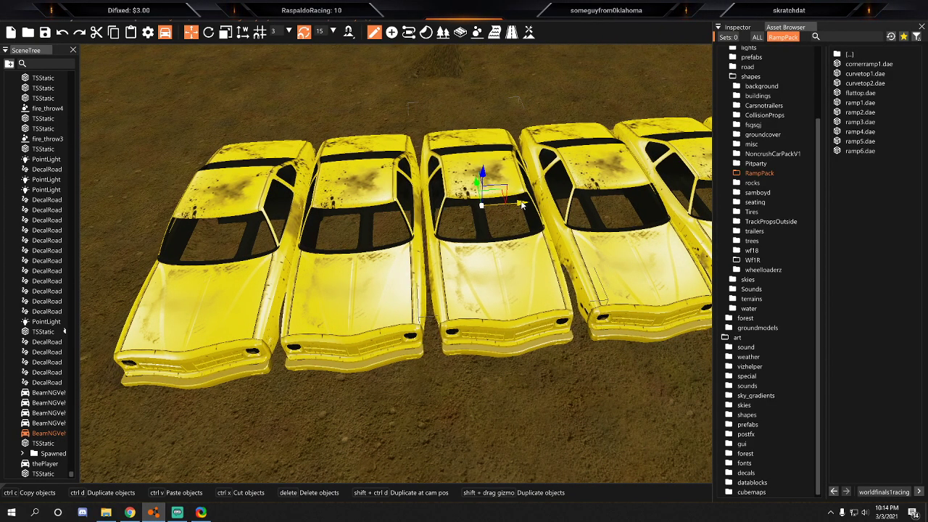
{"action": "key", "text": "d"}
{"action": "key", "text": "a"}
{"action": "key", "text": "s"}
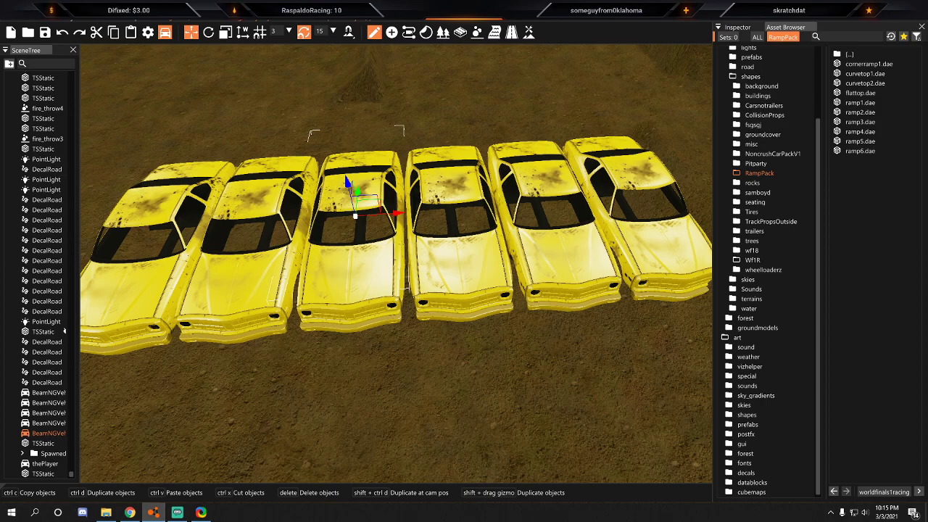
{"action": "key", "text": "s"}
{"action": "key", "text": "a"}
Check the finished car row from both ends and save the level.
{"action": "right_click_drag", "start_coordinate": [530, 283], "coordinate": [624, 261]}
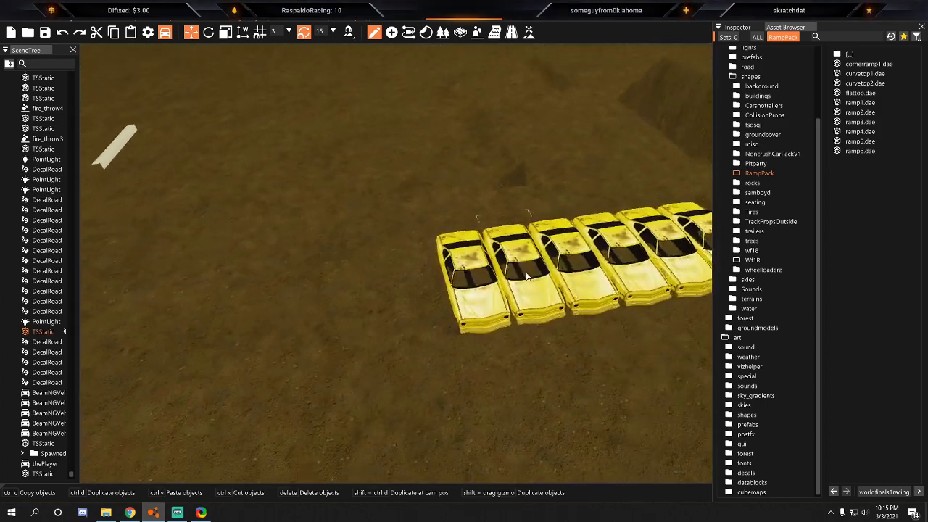
{"action": "left_click", "coordinate": [12, 22]}
{"action": "left_click", "coordinate": [17, 51]}
{"action": "right_click_drag", "start_coordinate": [406, 210], "coordinate": [472, 213]}
{"action": "key", "text": "w"}
{"action": "key", "text": "s"}
{"action": "key", "text": "a"}
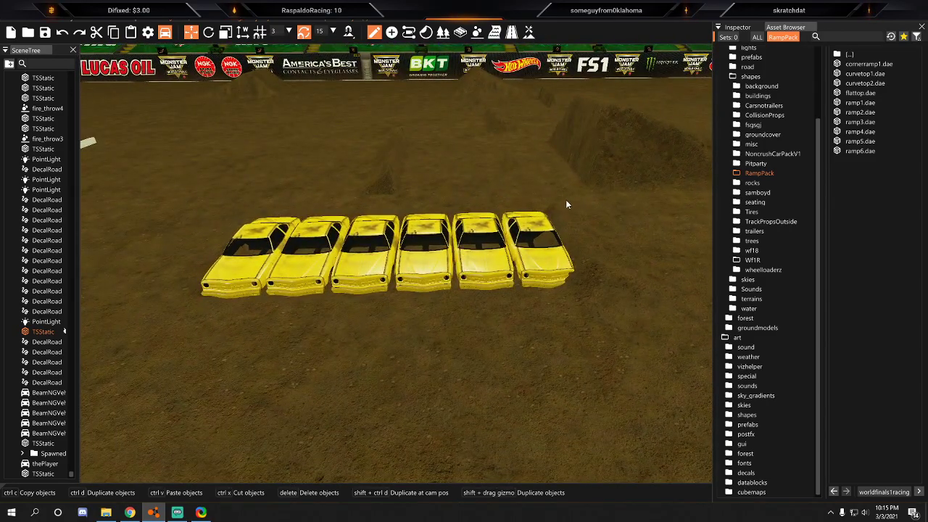
{"action": "key", "text": "w"}
{"action": "right_click_drag", "start_coordinate": [573, 218], "coordinate": [437, 170]}
{"action": "key", "text": "s"}
{"action": "left_click", "coordinate": [10, 32]}
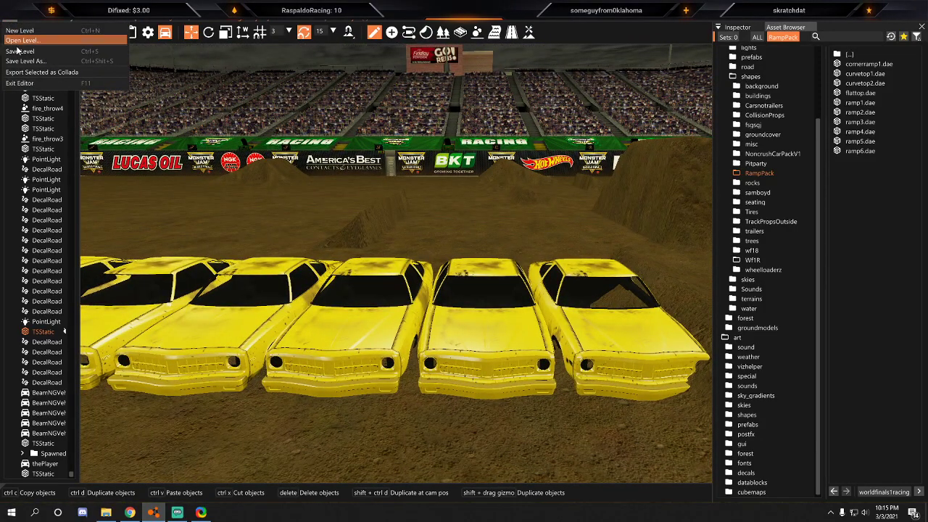
{"action": "left_click", "coordinate": [15, 50]}
{"action": "left_click", "coordinate": [9, 23]}
{"action": "left_click", "coordinate": [16, 51]}
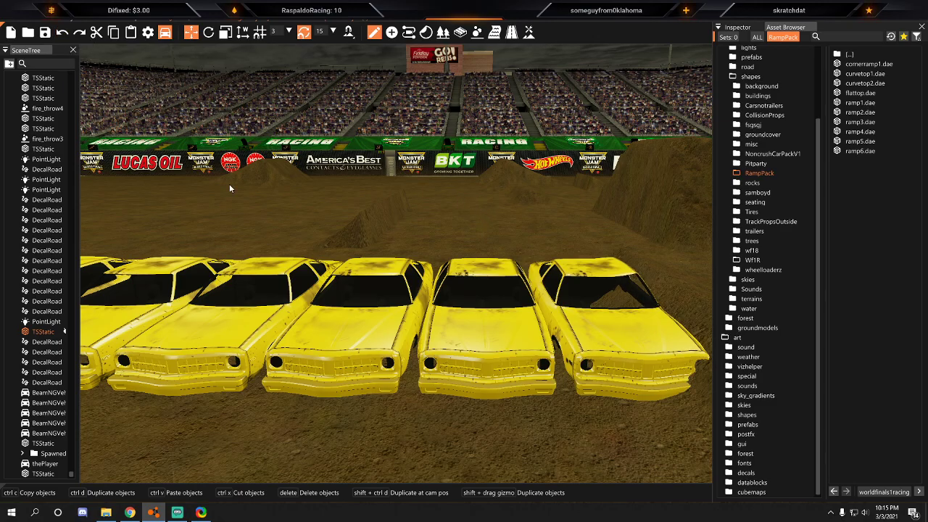
Exit the editor, resume the simulation and switch from the crush cars to the monster truck for a test drive.
{"action": "key", "text": "F11"}
{"action": "right_click_drag", "start_coordinate": [242, 179], "coordinate": [306, 223]}
{"action": "key", "text": "a"}
{"action": "key", "text": "j"}
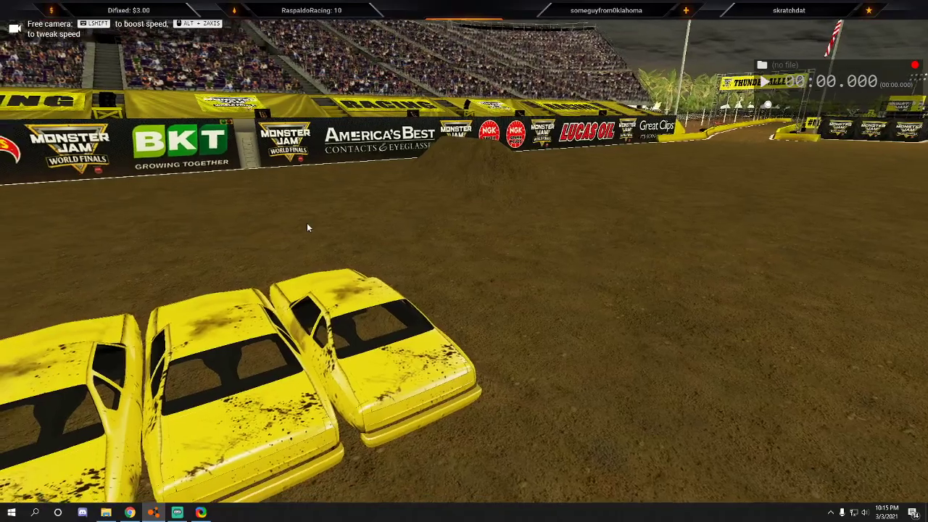
{"action": "key", "text": "shift+c"}
{"action": "key", "text": "Tab"}
{"action": "key", "text": "Tab"}
{"action": "key", "text": "Tab"}
{"action": "key", "text": "Tab"}
{"action": "key", "text": "Tab"}
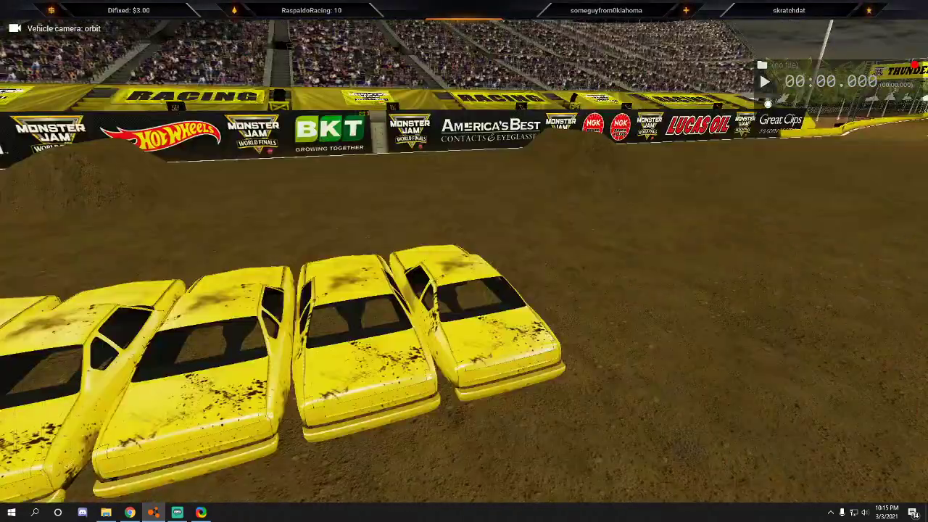
{"action": "key", "text": "shift+Tab"}
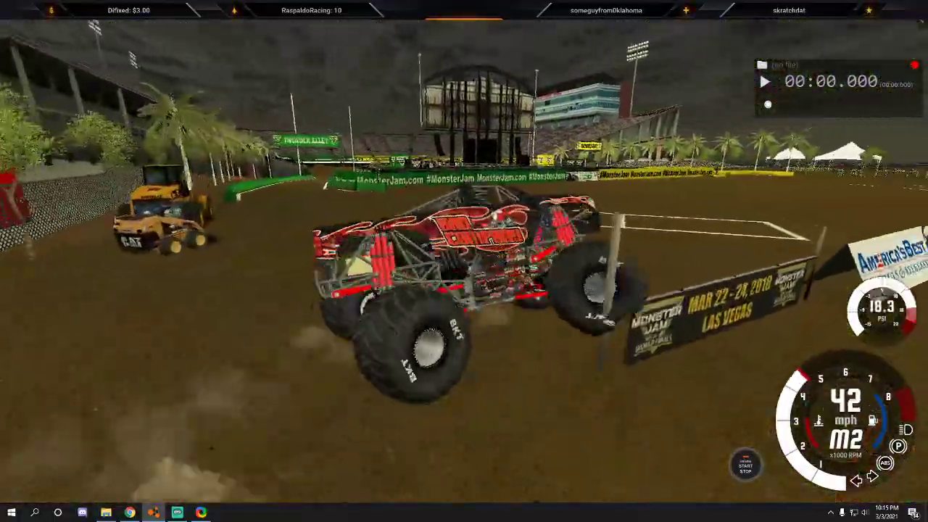
Test drive the truck on the track, recovering it when needed, and reset it to its start position.
{"action": "key", "text": "Insert"}
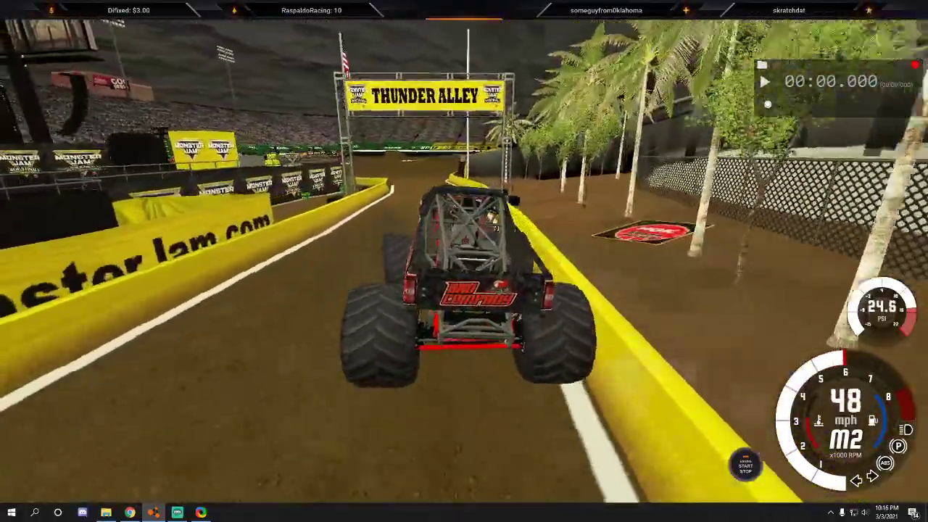
{"action": "key", "text": "Insert"}
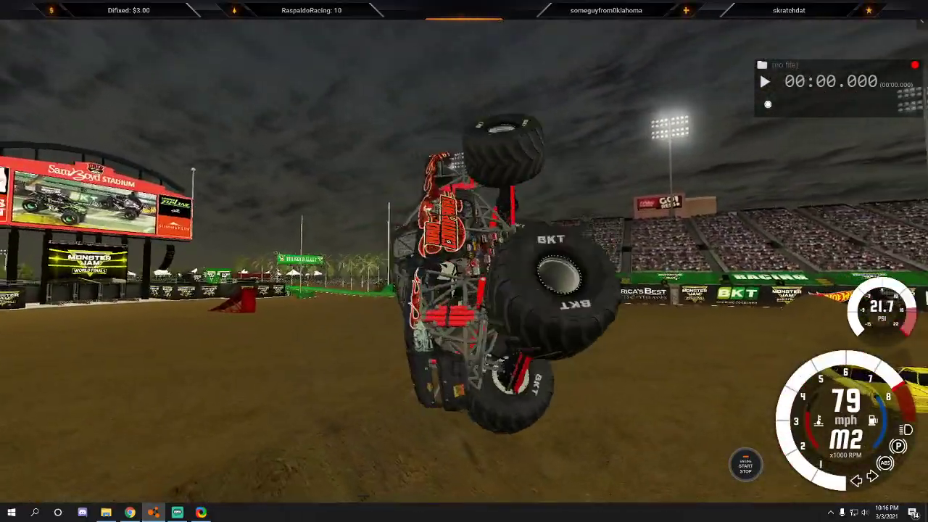
{"action": "key", "text": "r"}
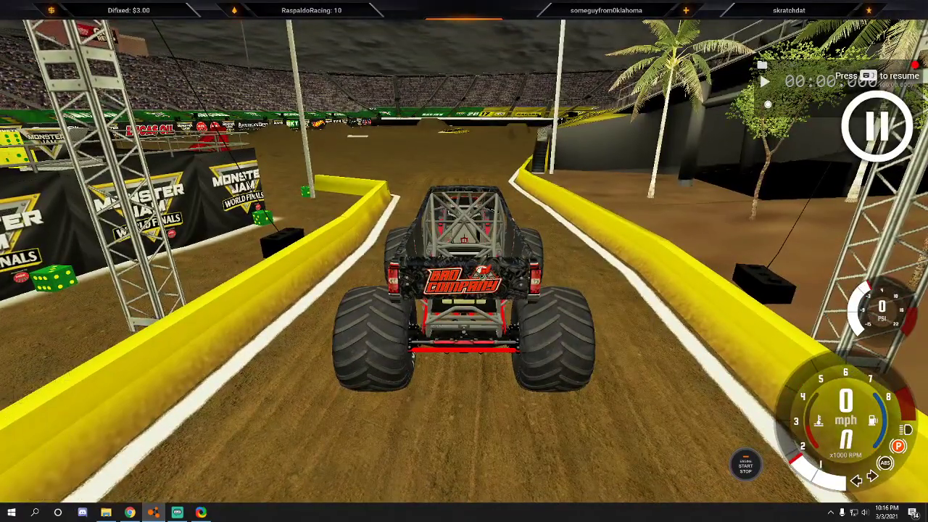
Reopen the editor and select the white side line of the already painted ramp in the decal road editor.
{"action": "key", "text": "shift+c"}
{"action": "key", "text": "w"}
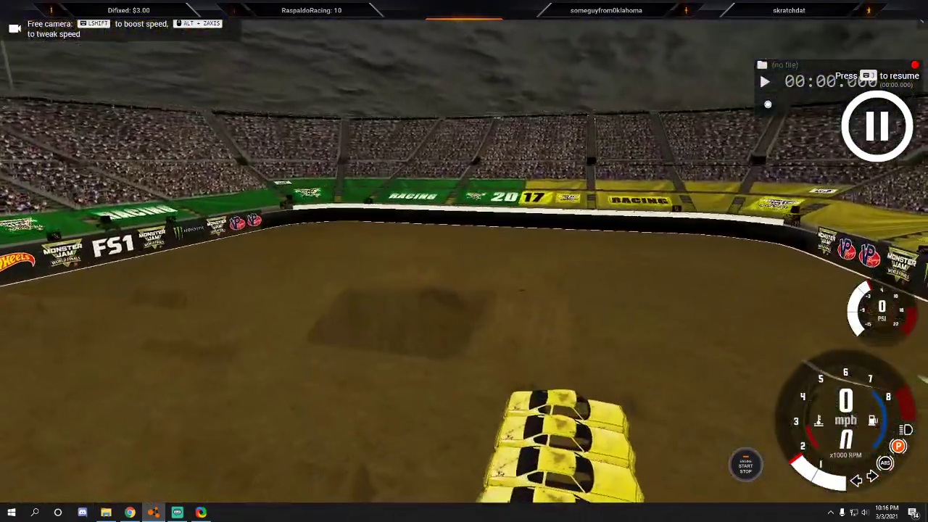
{"action": "key", "text": "F11"}
{"action": "mouse_move", "coordinate": [409, 265]}
{"action": "right_mouse_down"}
{"action": "mouse_move", "coordinate": [64, 331]}
{"action": "mouse_move", "coordinate": [415, 273]}
{"action": "right_mouse_up"}
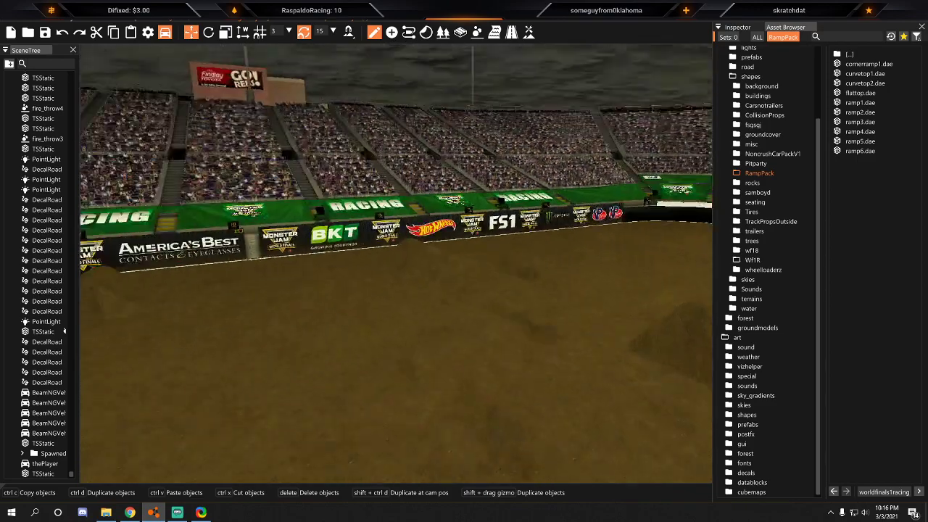
{"action": "key", "text": "s"}
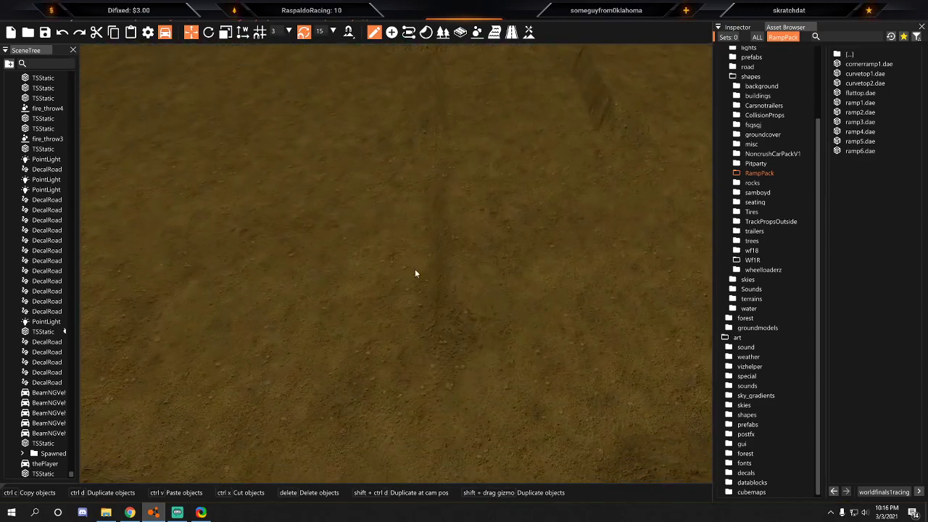
{"action": "right_click_drag", "start_coordinate": [419, 135], "coordinate": [412, 255]}
{"action": "key", "text": "w"}
{"action": "left_click", "coordinate": [512, 31]}
{"action": "key", "text": "a"}
{"action": "left_click", "coordinate": [448, 280]}
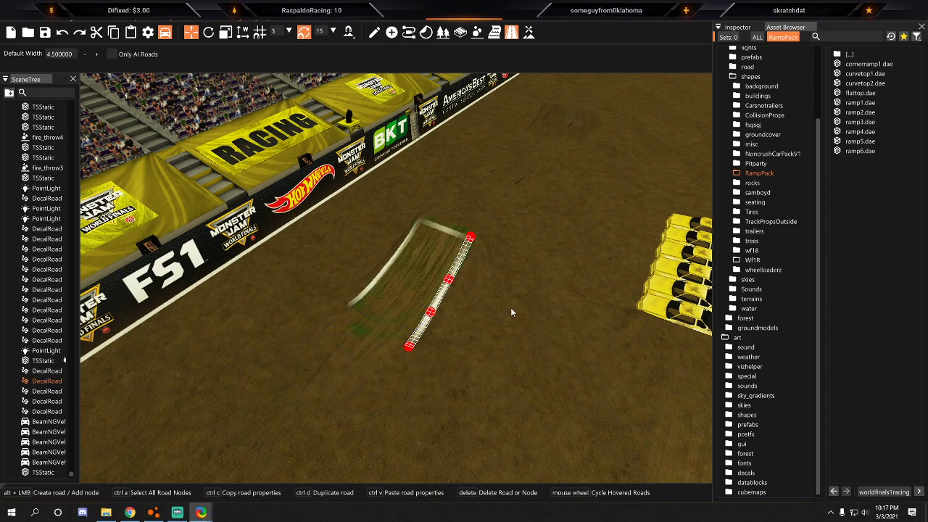
Set the default road width to 0.5 and draw a decal road down one side edge of the new dirt ramp.
{"action": "right_click_drag", "start_coordinate": [426, 199], "coordinate": [500, 216]}
{"action": "key", "text": "w"}
{"action": "key", "text": "w"}
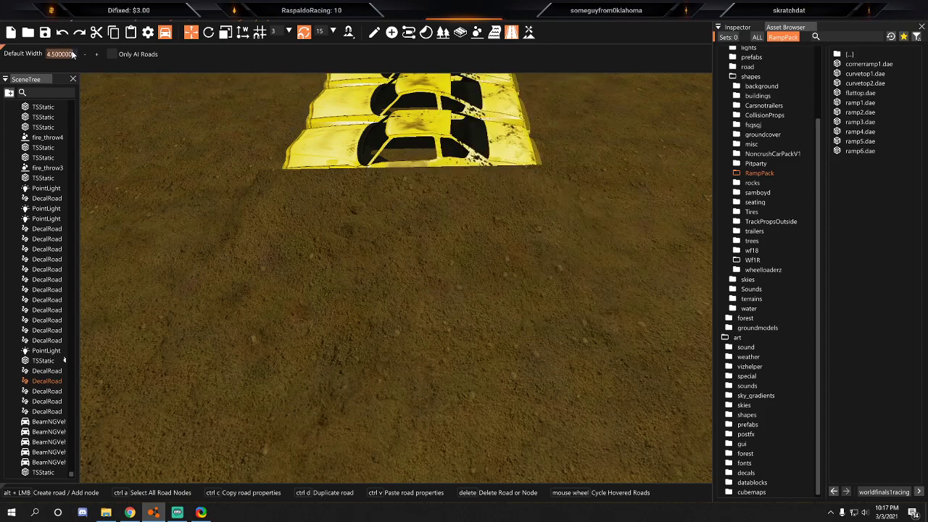
{"action": "left_click", "coordinate": [533, 178]}
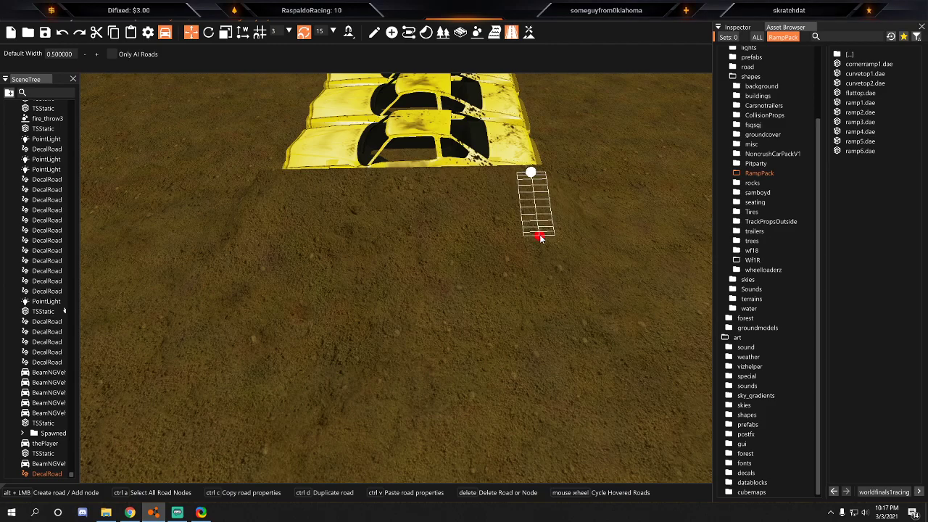
{"action": "left_click", "coordinate": [562, 344], "text": "alt"}
Apply the painted ramp's chalk line properties to the new side line, checking the painted line's chaulk2 material.
{"action": "key", "text": "s"}
{"action": "key", "text": "a"}
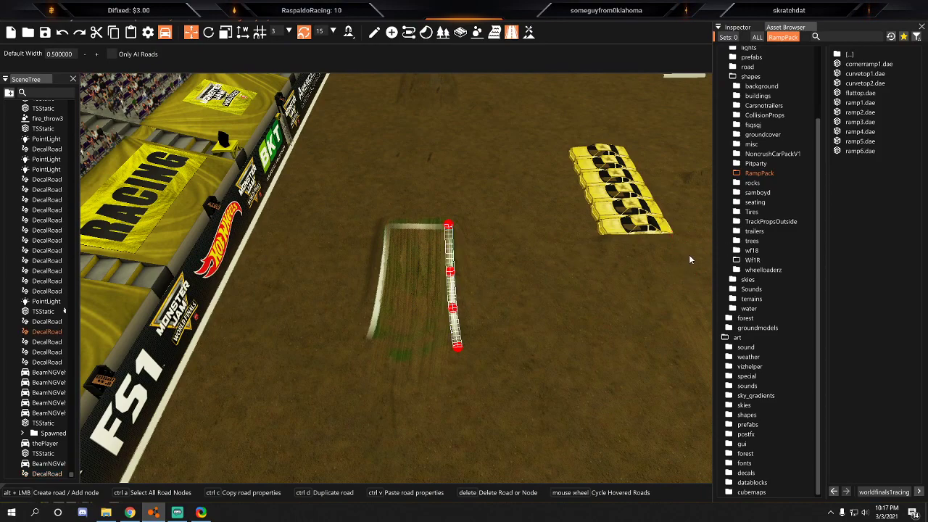
{"action": "left_click", "coordinate": [678, 255], "text": "alt"}
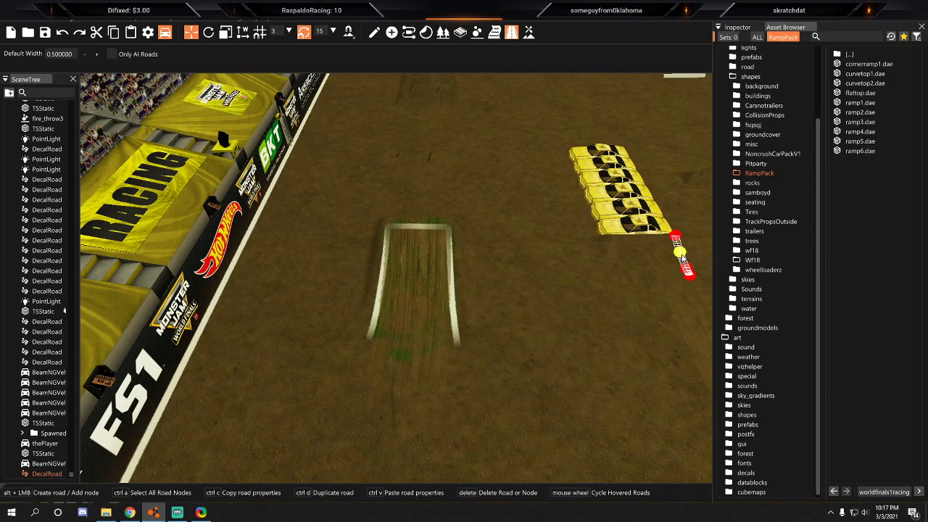
{"action": "left_click", "coordinate": [461, 314]}
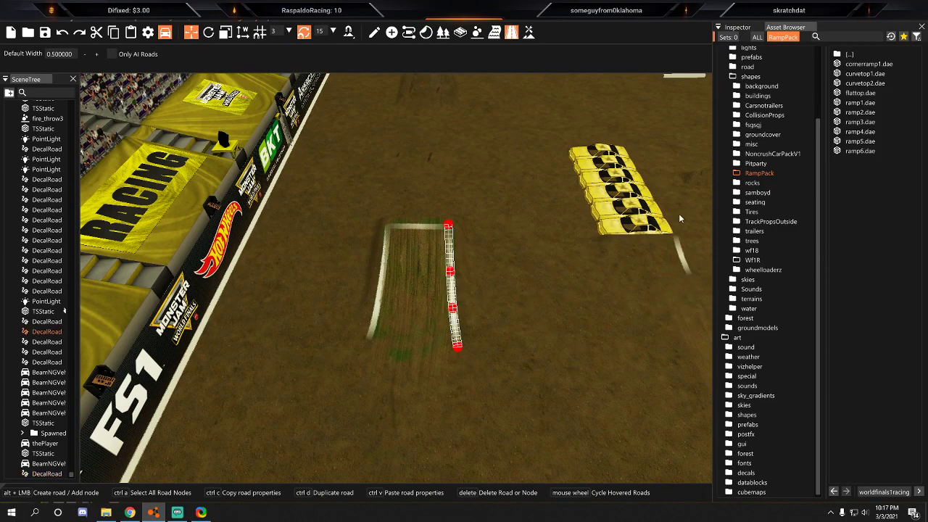
{"action": "left_click", "coordinate": [737, 27]}
{"action": "scroll", "coordinate": [854, 341], "scroll_direction": "down", "scroll_amount": 5}
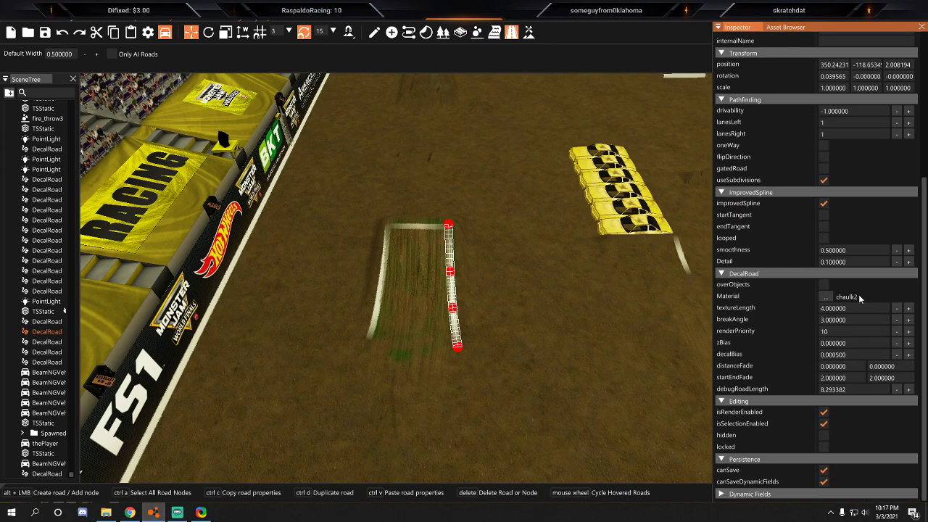
Select the new side line and move its top node closer to the corner of the nearest crush car.
{"action": "left_click", "coordinate": [683, 259]}
{"action": "key", "text": "d"}
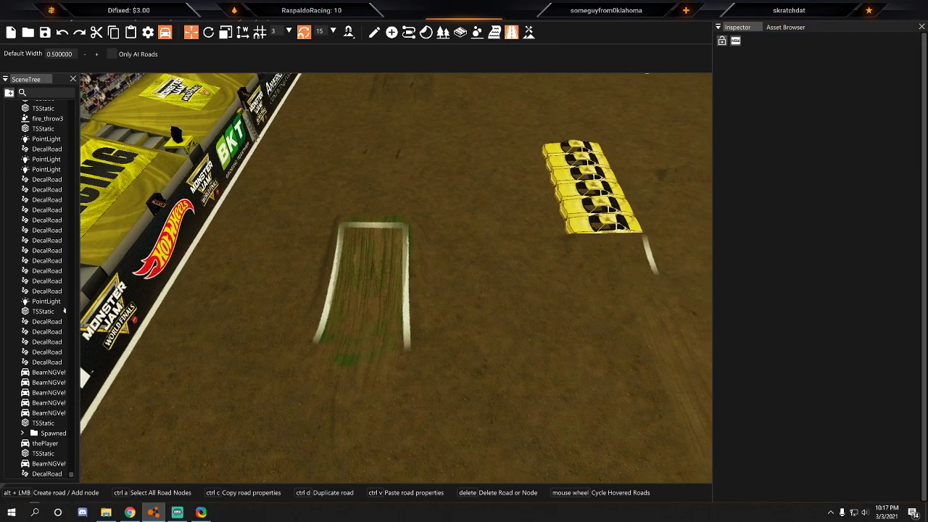
{"action": "key", "text": "w"}
{"action": "left_click", "coordinate": [504, 308]}
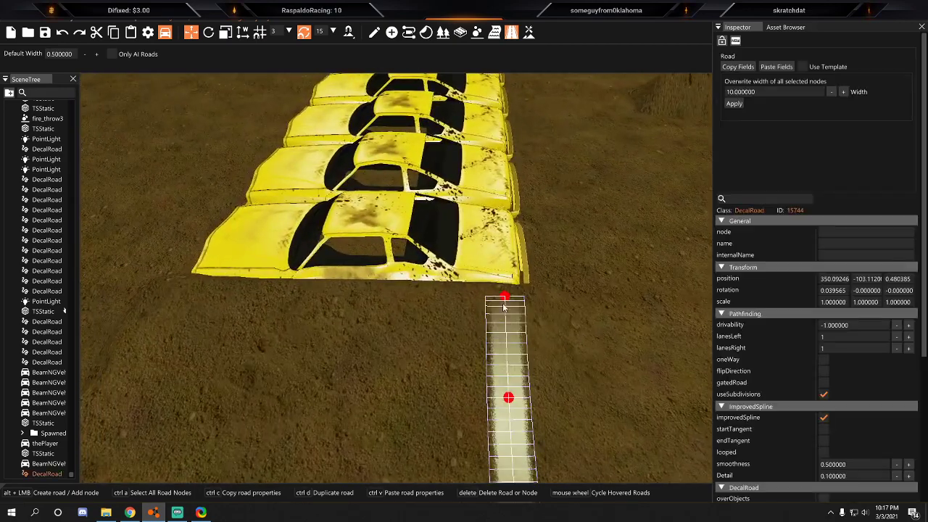
{"action": "left_click", "coordinate": [511, 300]}
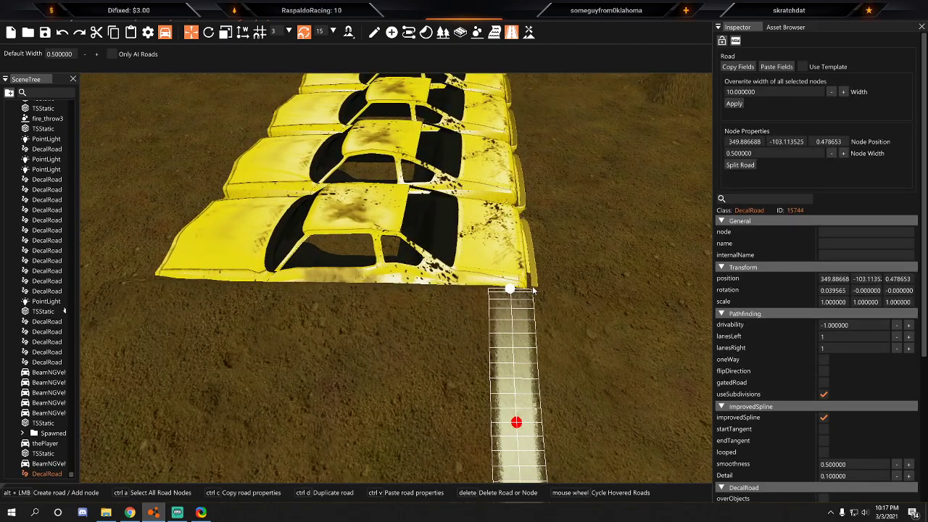
Examine the new side line along the dirt ramp's edge from several angles.
{"action": "key", "text": "s"}
{"action": "key", "text": "d"}
{"action": "right_click_drag", "start_coordinate": [505, 317], "coordinate": [492, 316]}
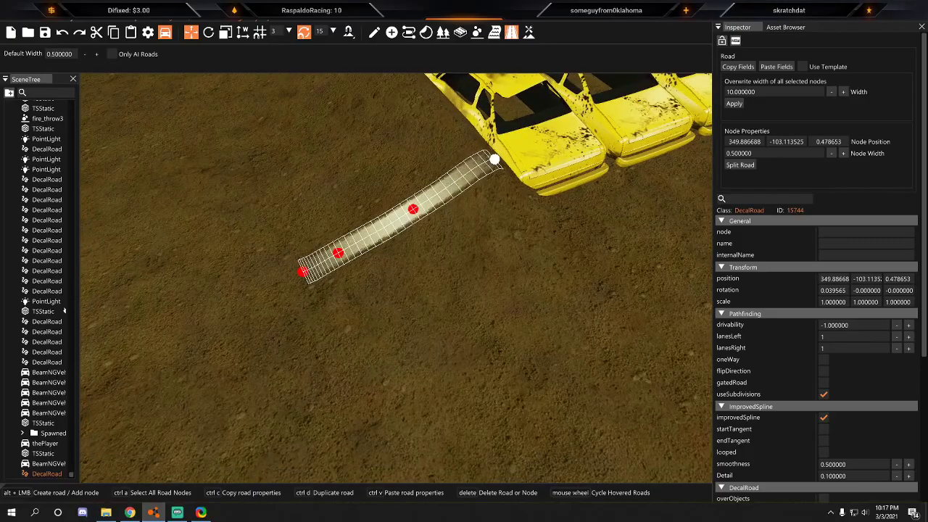
{"action": "right_click_drag", "start_coordinate": [166, 304], "coordinate": [152, 304]}
{"action": "key", "text": "d"}
{"action": "left_click", "coordinate": [607, 208]}
{"action": "key", "text": "w"}
{"action": "mouse_move", "coordinate": [607, 207]}
{"action": "right_mouse_down"}
{"action": "mouse_move", "coordinate": [598, 208]}
{"action": "mouse_move", "coordinate": [606, 208]}
{"action": "right_mouse_up"}
{"action": "key", "text": "s"}
{"action": "left_click", "coordinate": [373, 260]}
{"action": "right_click_drag", "start_coordinate": [373, 260], "coordinate": [374, 243]}
{"action": "key", "text": "a"}
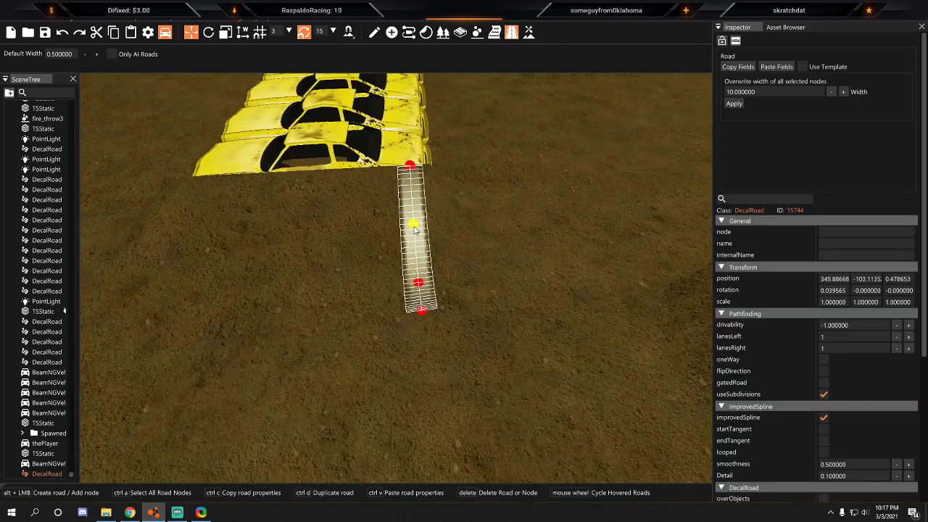
Draw a second 0.5-wide chalk line down the opposite side edge of the dirt ramp, starting at the nearest crush car.
{"action": "left_click", "coordinate": [560, 307]}
{"action": "key", "text": "a"}
{"action": "right_click_drag", "start_coordinate": [560, 307], "coordinate": [459, 219]}
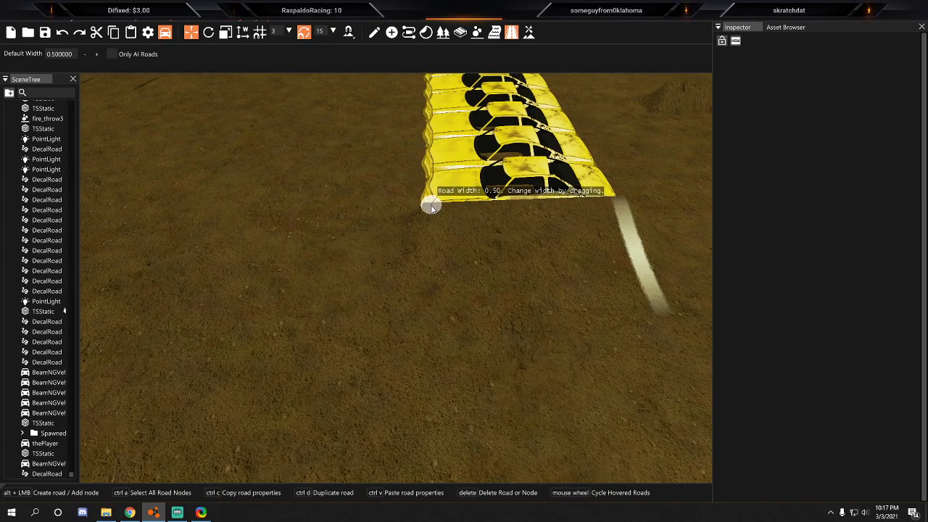
{"action": "left_click", "coordinate": [435, 206], "text": "alt"}
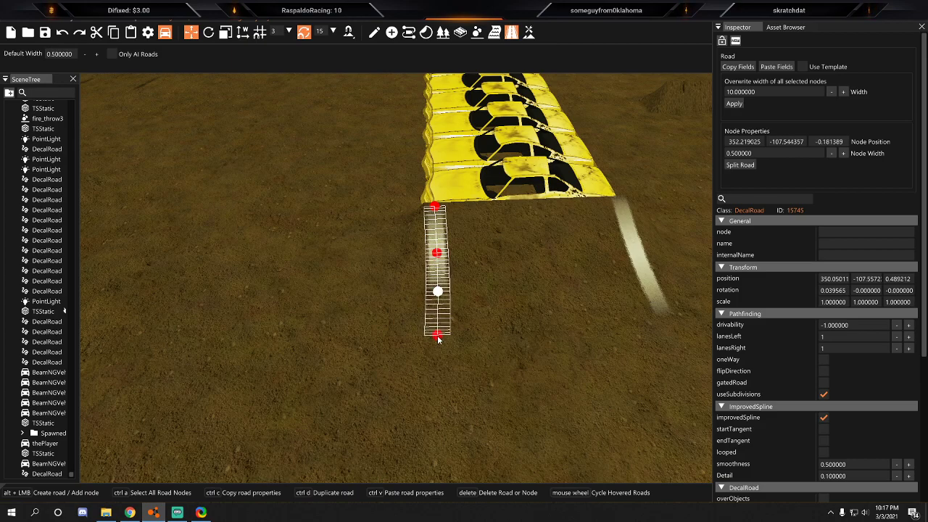
{"action": "right_click_drag", "start_coordinate": [437, 339], "coordinate": [605, 270]}
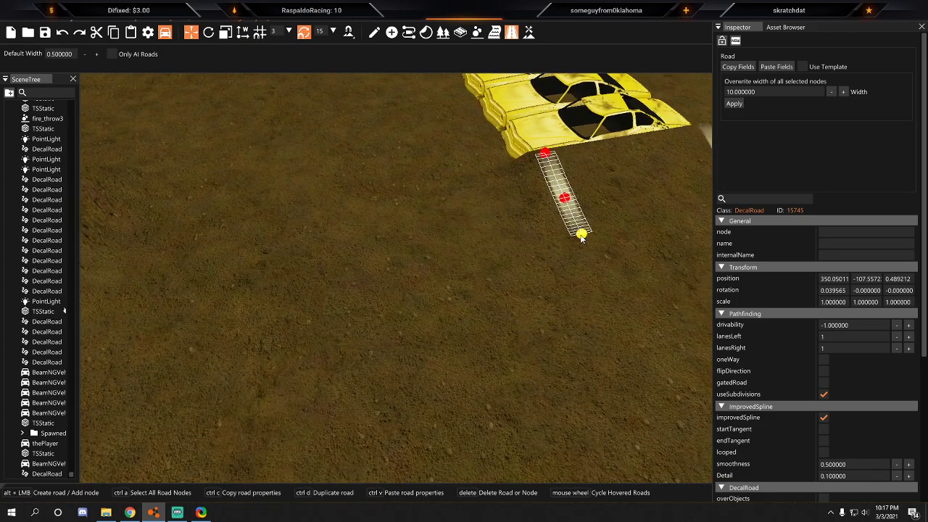
Delete the second side line's end node and place a new one at the foot of the dirt ramp.
{"action": "right_click_drag", "start_coordinate": [583, 240], "coordinate": [586, 197]}
{"action": "left_click", "coordinate": [585, 192]}
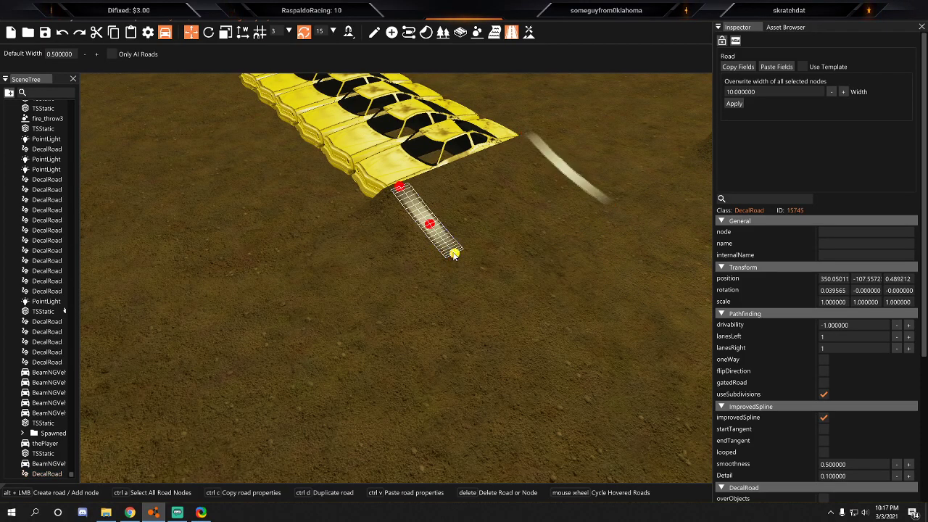
{"action": "left_click", "coordinate": [453, 254]}
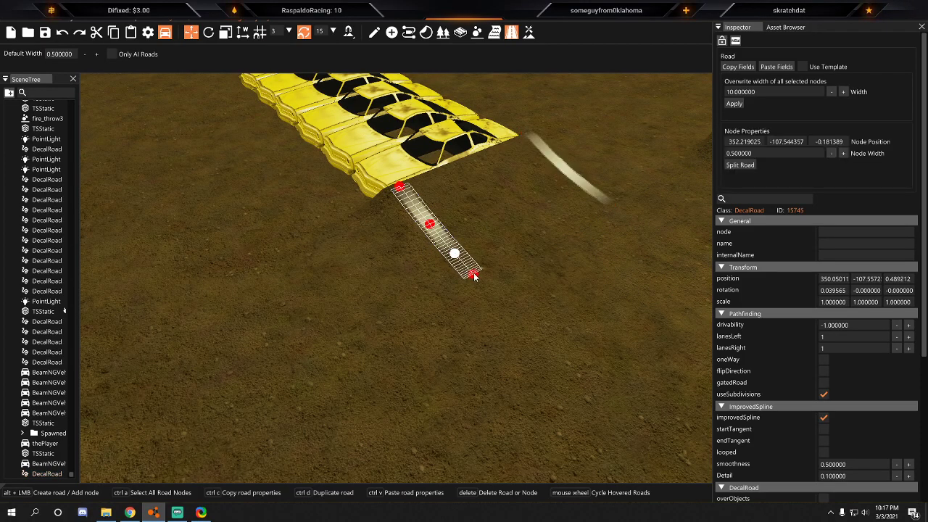
{"action": "key", "text": "Delete"}
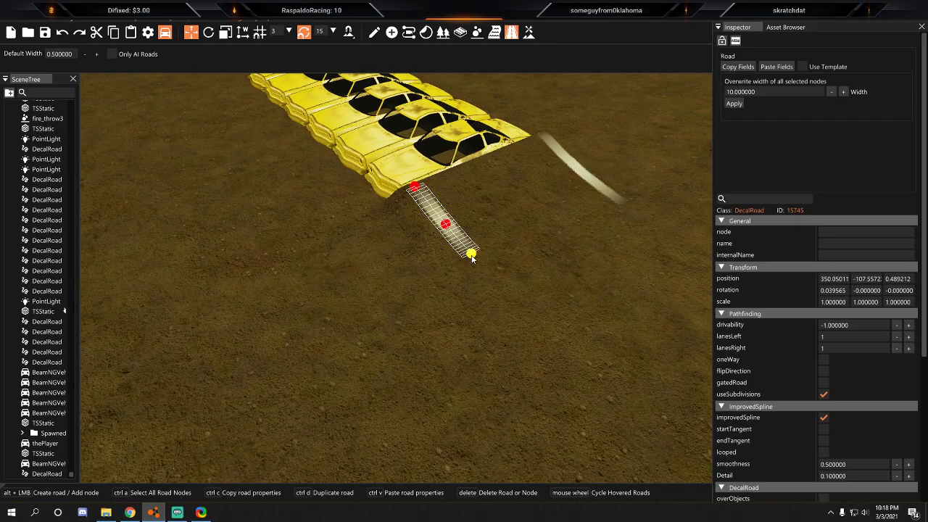
{"action": "left_click", "coordinate": [471, 254]}
{"action": "left_click", "coordinate": [519, 287]}
{"action": "key", "text": "w"}
{"action": "right_click_drag", "start_coordinate": [519, 287], "coordinate": [522, 261]}
{"action": "right_click_drag", "start_coordinate": [471, 318], "coordinate": [466, 289]}
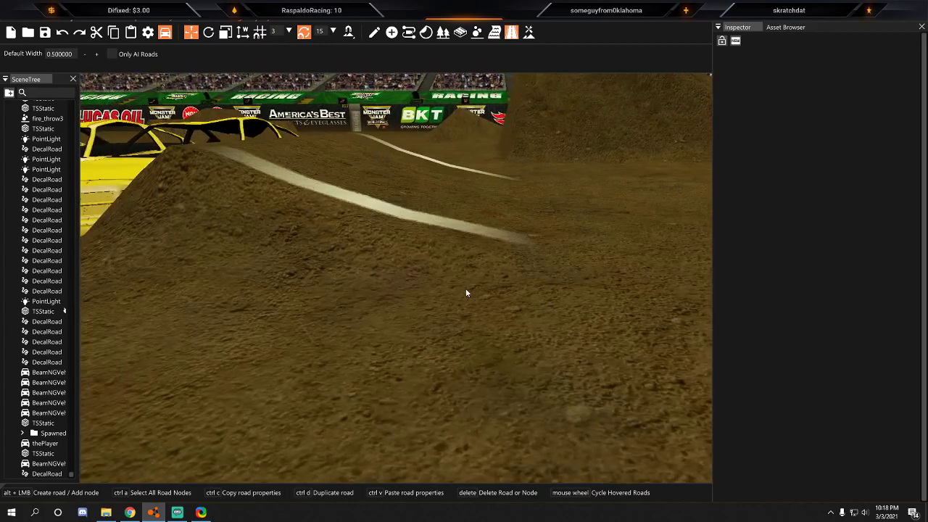
{"action": "left_click", "coordinate": [489, 244]}
{"action": "left_click", "coordinate": [503, 245]}
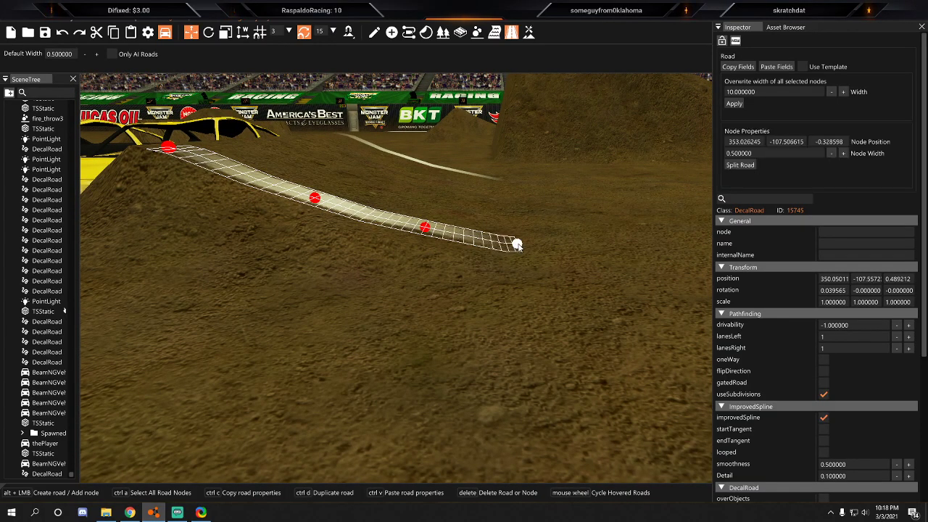
Shift the lower nodes of the second side line outward so it flares like the line on the opposite edge.
{"action": "key", "text": "d"}
{"action": "key", "text": "s"}
{"action": "left_click", "coordinate": [502, 271]}
{"action": "right_click_drag", "start_coordinate": [464, 250], "coordinate": [377, 221]}
{"action": "key", "text": "w"}
{"action": "key", "text": "s"}
{"action": "right_click_drag", "start_coordinate": [500, 267], "coordinate": [511, 377]}
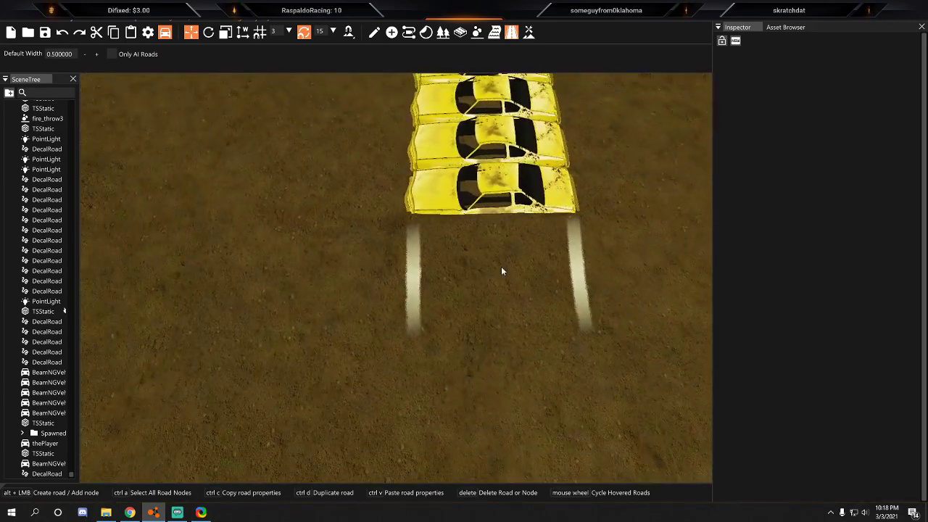
{"action": "key", "text": "a"}
{"action": "left_click", "coordinate": [468, 317]}
{"action": "left_click", "coordinate": [498, 317]}
{"action": "key", "text": "d"}
{"action": "key", "text": "a"}
{"action": "left_click", "coordinate": [462, 319]}
{"action": "key", "text": "w"}
{"action": "right_click_drag", "start_coordinate": [463, 319], "coordinate": [472, 389]}
{"action": "key", "text": "a"}
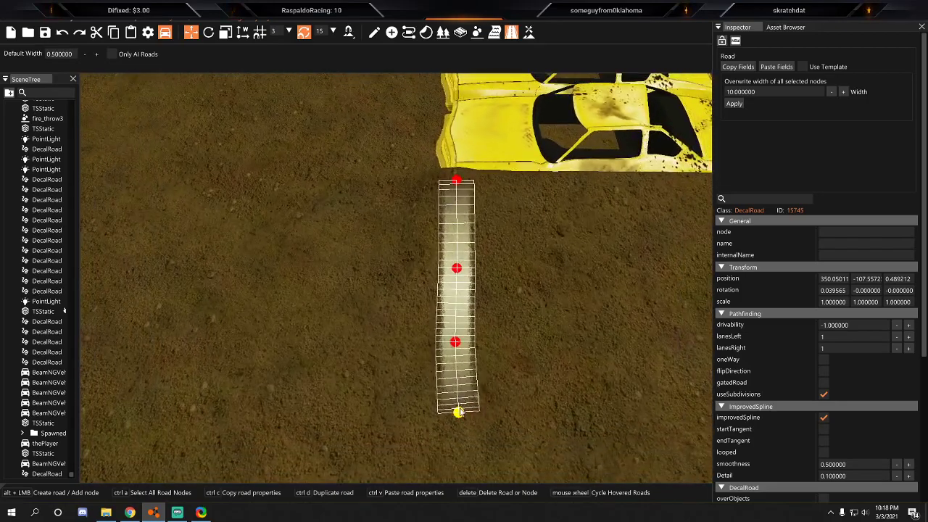
{"action": "left_click_drag", "start_coordinate": [458, 412], "coordinate": [445, 411]}
{"action": "left_click_drag", "start_coordinate": [457, 341], "coordinate": [453, 340]}
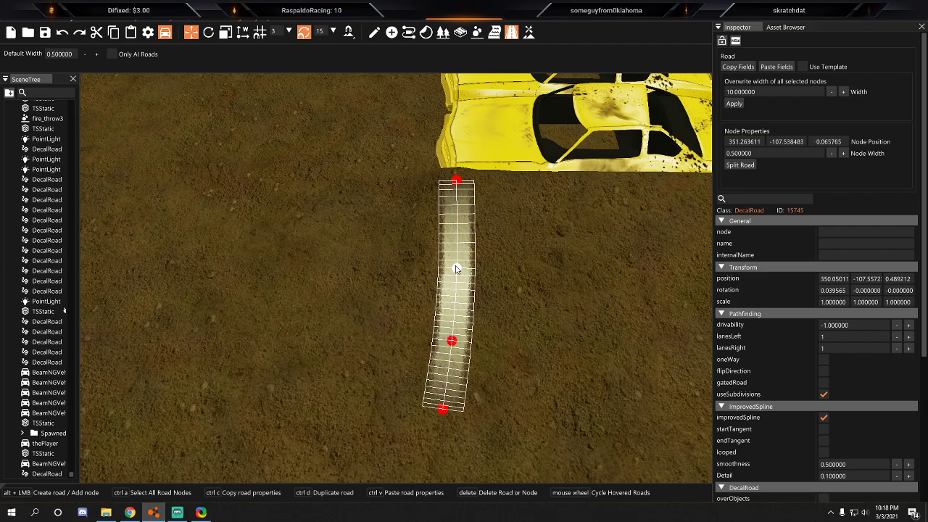
{"action": "left_click_drag", "start_coordinate": [456, 269], "coordinate": [453, 269]}
{"action": "left_click_drag", "start_coordinate": [455, 337], "coordinate": [450, 337]}
{"action": "key", "text": "s"}
{"action": "key", "text": "d"}
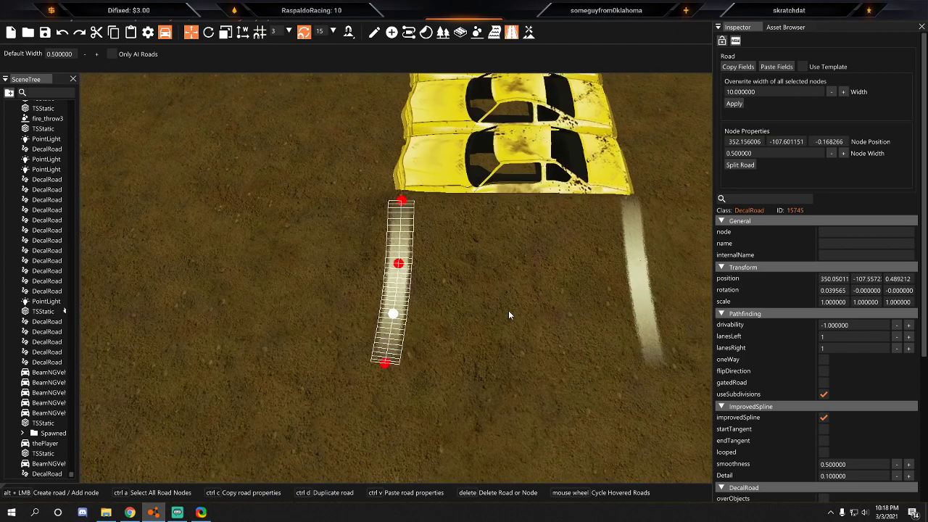
Move the second side line's top node up against the corner of the nearest crush car.
{"action": "left_click", "coordinate": [508, 310]}
{"action": "key", "text": "d"}
{"action": "key", "text": "s"}
{"action": "left_click", "coordinate": [384, 244]}
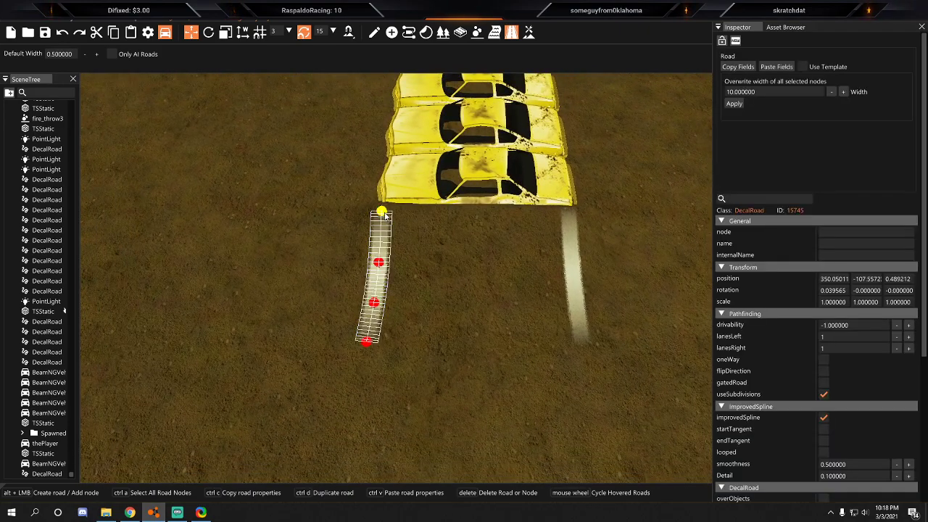
{"action": "left_click", "coordinate": [383, 208]}
{"action": "left_click", "coordinate": [426, 225]}
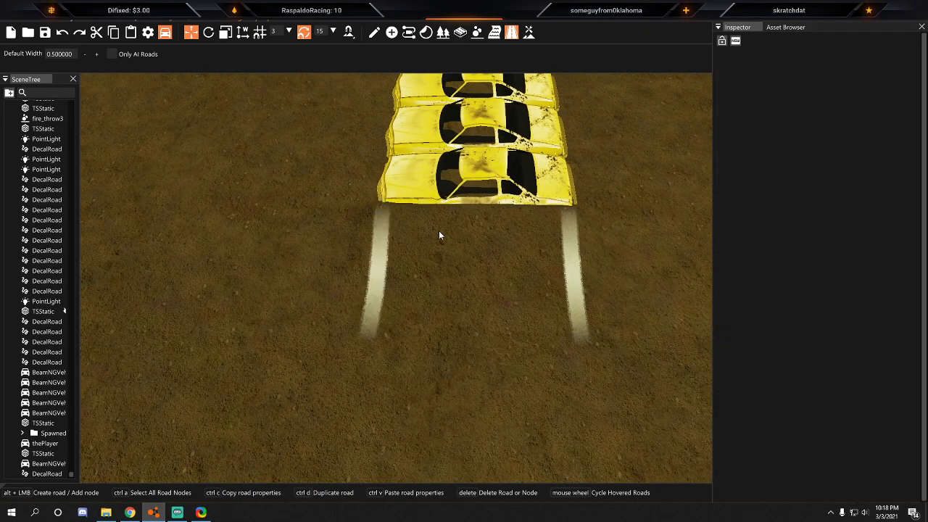
Nudge the second side line's two lowest nodes slightly inward to straighten its lower end.
{"action": "key", "text": "w"}
{"action": "key", "text": "a"}
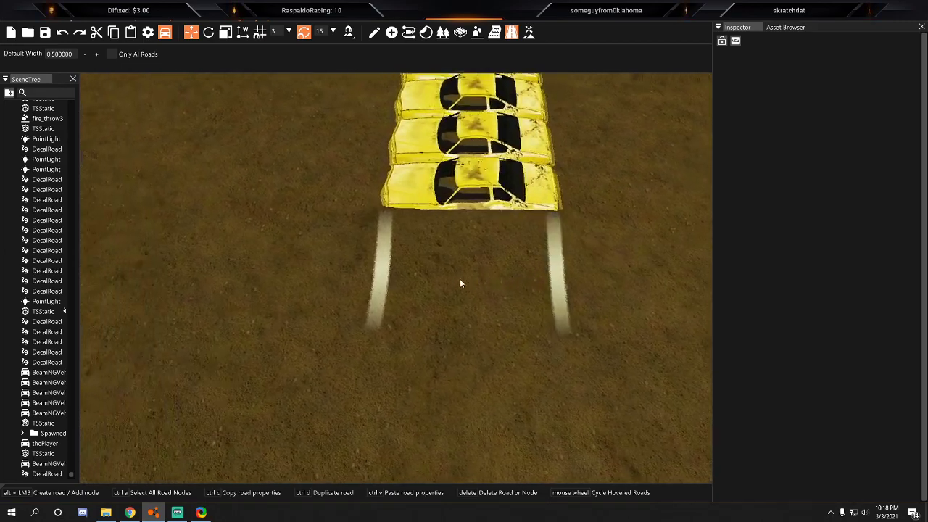
{"action": "left_click", "coordinate": [459, 311]}
{"action": "left_click", "coordinate": [456, 311]}
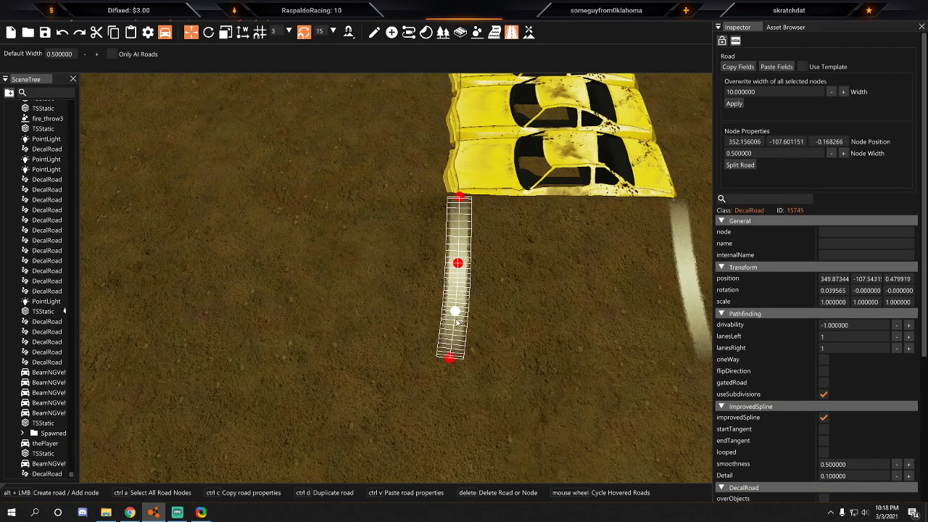
{"action": "key", "text": "w"}
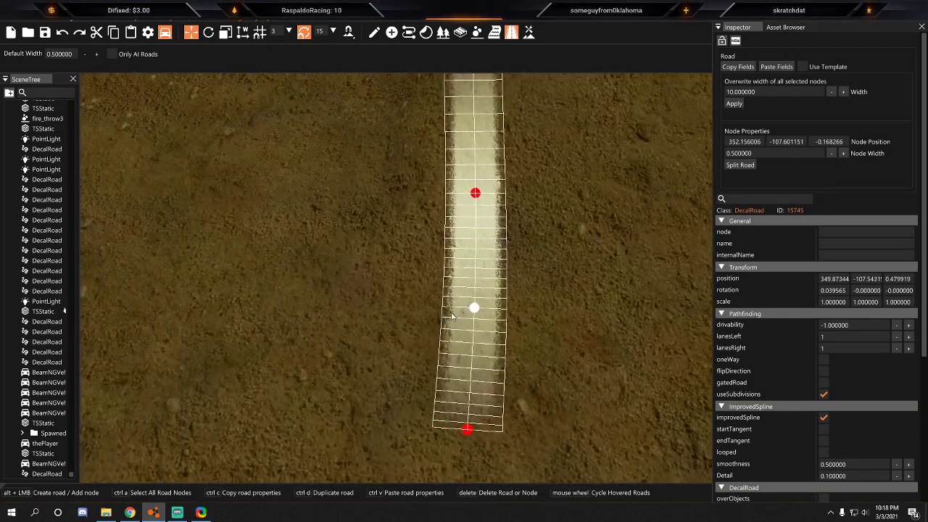
{"action": "left_click_drag", "start_coordinate": [474, 309], "coordinate": [475, 310]}
{"action": "left_click_drag", "start_coordinate": [467, 430], "coordinate": [473, 427]}
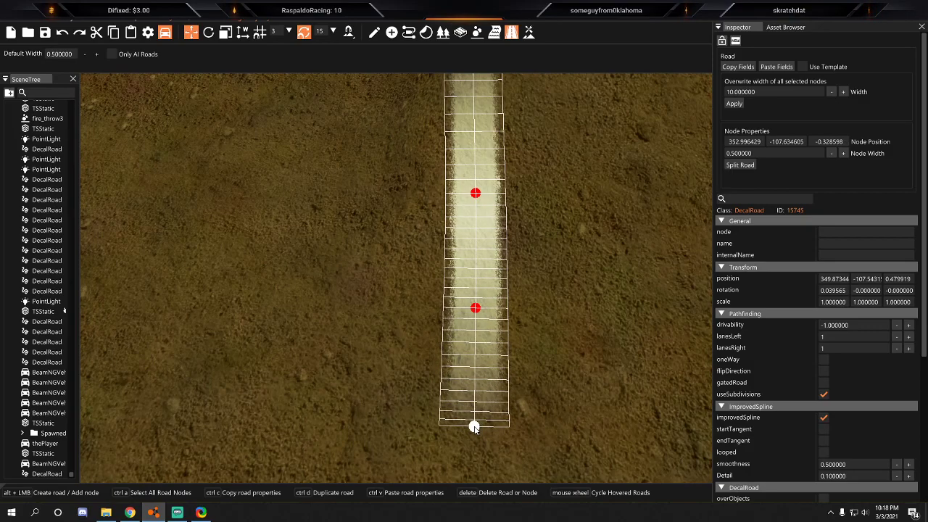
{"action": "left_click", "coordinate": [602, 355]}
Draw a chalk line across the top of the dirt ramp in front of the crush cars, connecting both side lines.
{"action": "key", "text": "s"}
{"action": "right_click_drag", "start_coordinate": [574, 314], "coordinate": [571, 279]}
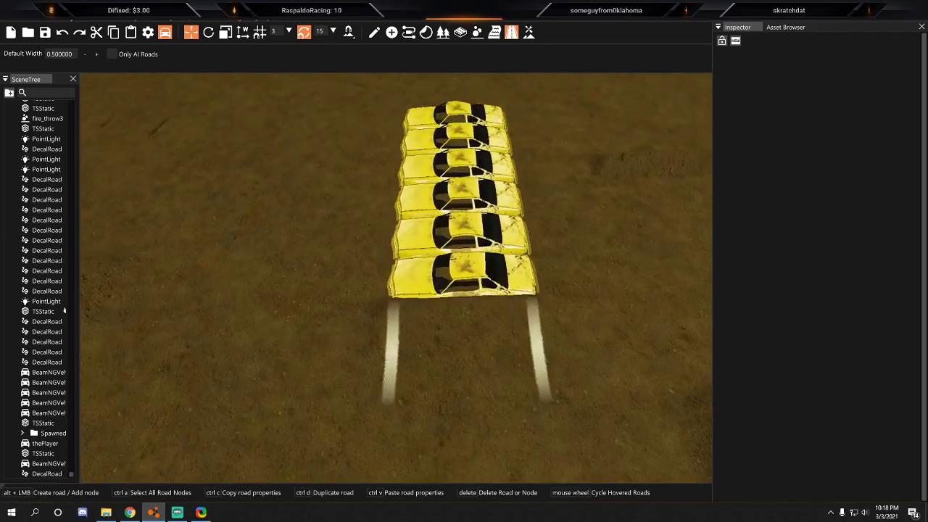
{"action": "key", "text": "w"}
{"action": "key", "text": "d"}
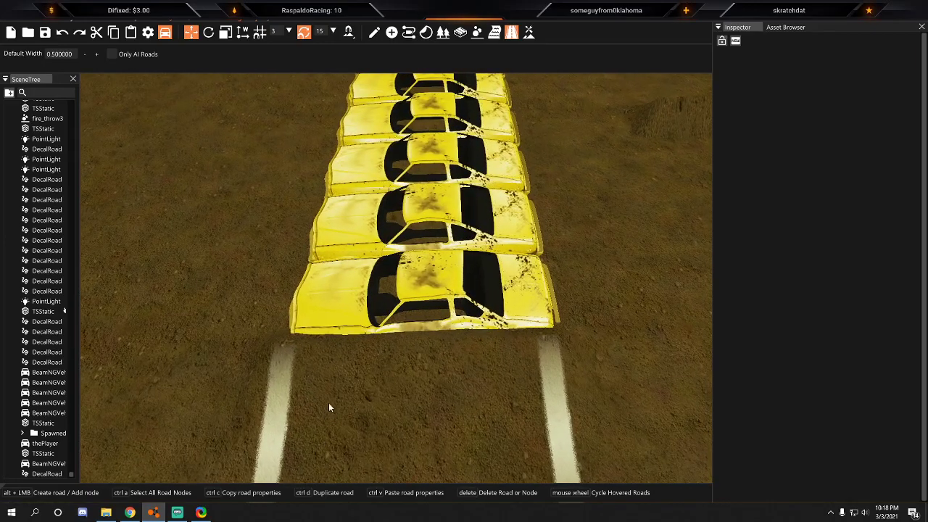
{"action": "key", "text": "w"}
{"action": "right_click_drag", "start_coordinate": [474, 355], "coordinate": [480, 383]}
{"action": "left_click", "coordinate": [495, 376], "text": "alt"}
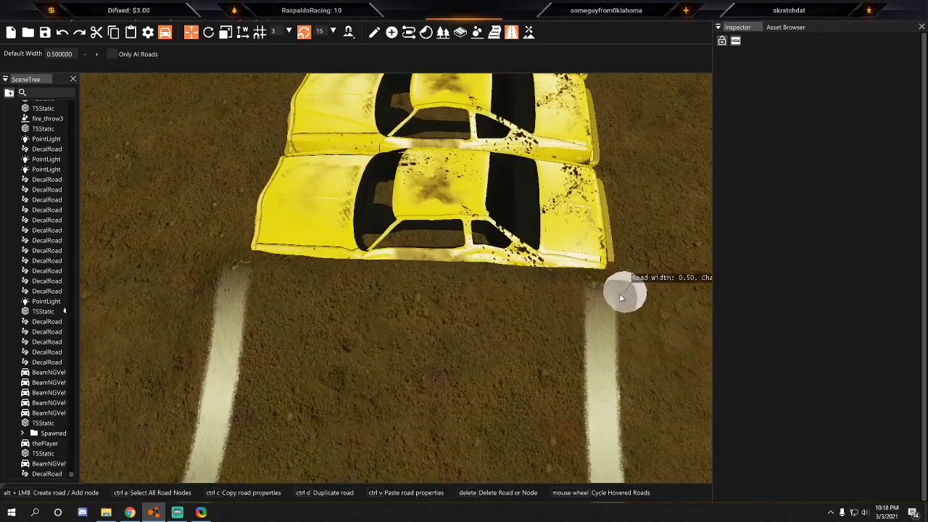
{"action": "left_click", "coordinate": [615, 295], "text": "alt"}
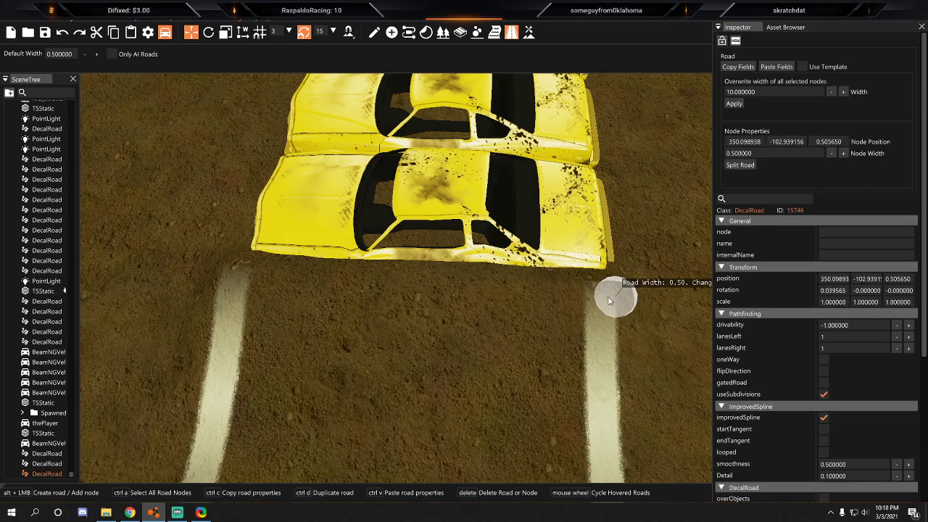
{"action": "left_click", "coordinate": [220, 283], "text": "alt"}
{"action": "left_click", "coordinate": [452, 342]}
{"action": "left_click", "coordinate": [453, 342]}
{"action": "key", "text": "s"}
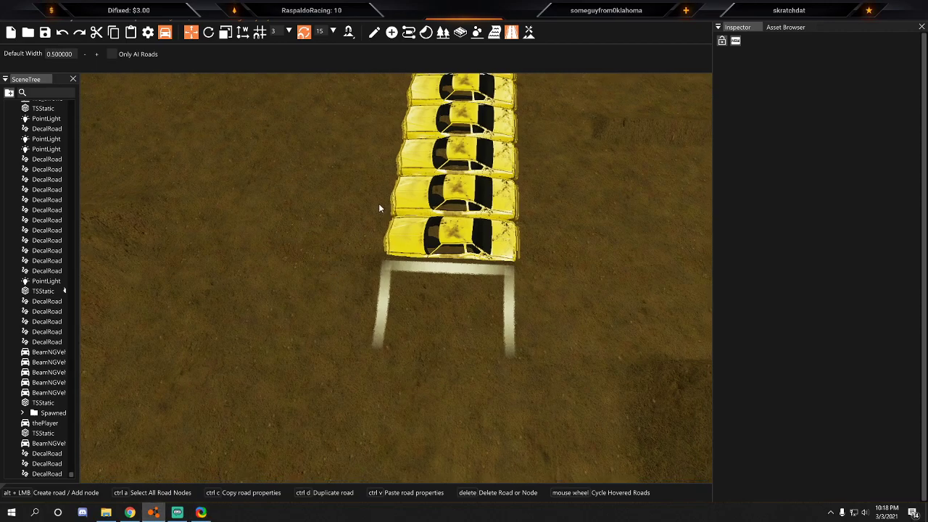
Compare the newly chalked ramp with the already painted ramp beside the arena wall.
{"action": "key", "text": "s"}
{"action": "right_click_drag", "start_coordinate": [418, 242], "coordinate": [601, 275]}
{"action": "key", "text": "s"}
{"action": "key", "text": "a"}
{"action": "key", "text": "w"}
{"action": "key", "text": "s"}
{"action": "key", "text": "a"}
{"action": "key", "text": "a"}
{"action": "key", "text": "w"}
{"action": "key", "text": "s"}
{"action": "key", "text": "d"}
{"action": "key", "text": "d"}
{"action": "key", "text": "w"}
Select the Utah_dirt_road decal on the painted ramp's surface and switch to the terrain editing tools.
{"action": "right_click_drag", "start_coordinate": [262, 277], "coordinate": [266, 280]}
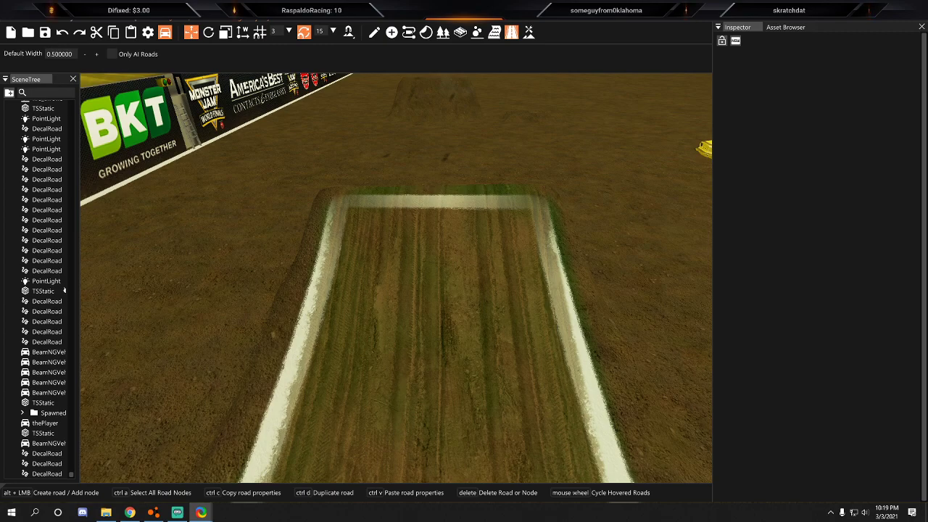
{"action": "right_click_drag", "start_coordinate": [392, 222], "coordinate": [394, 212]}
{"action": "left_click", "coordinate": [394, 212]}
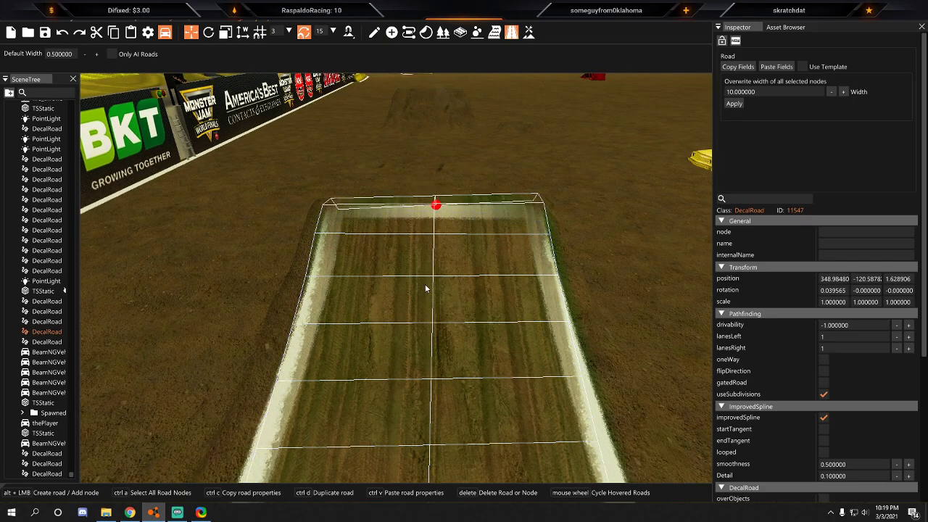
{"action": "key", "text": "s"}
{"action": "left_click", "coordinate": [526, 35]}
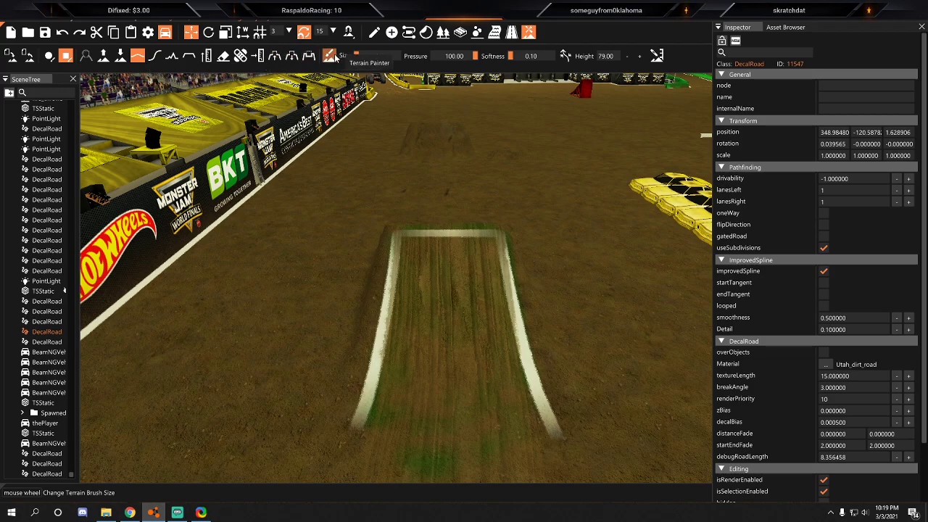
Paint over the green patches on the chalked ramp with the RockyDirt terrain material at brush size 15.
{"action": "left_click", "coordinate": [331, 56]}
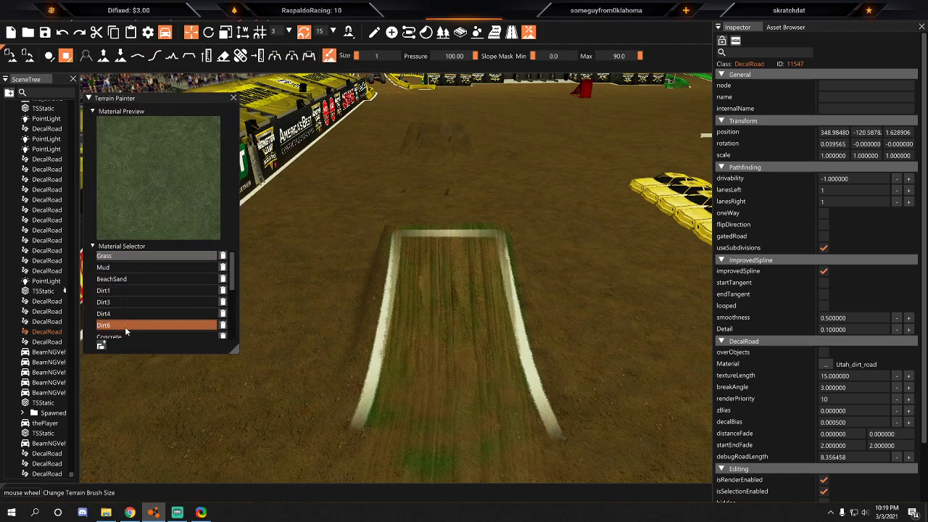
{"action": "scroll", "coordinate": [124, 323], "scroll_direction": "down", "scroll_amount": 3}
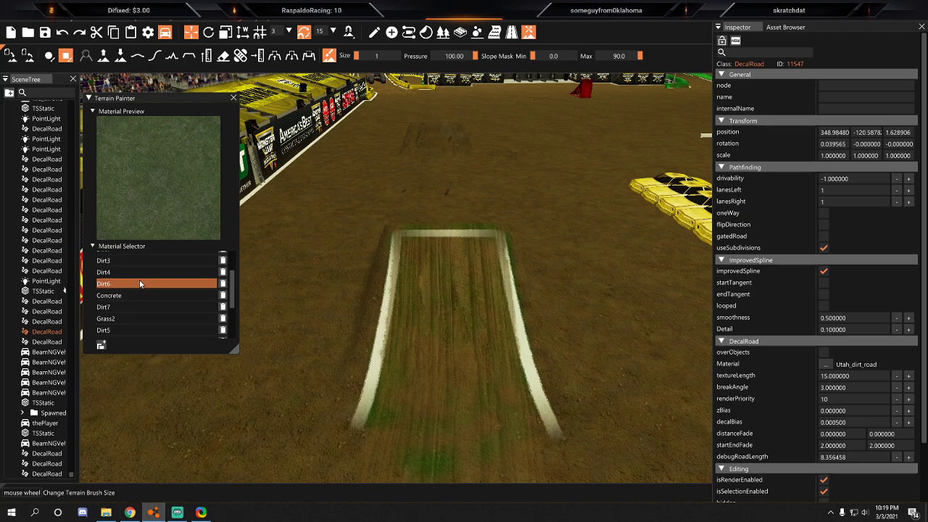
{"action": "scroll", "coordinate": [137, 298], "scroll_direction": "down", "scroll_amount": 3}
{"action": "left_click", "coordinate": [124, 300]}
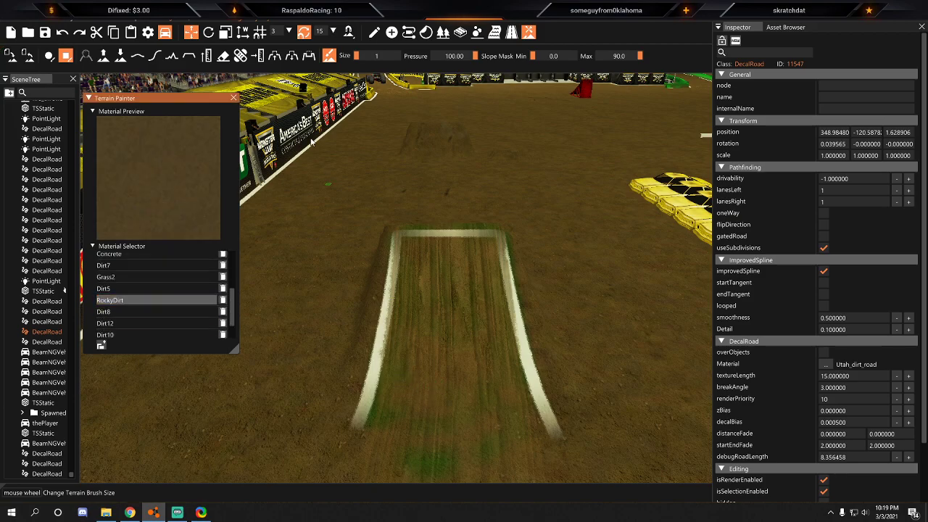
{"action": "left_click_drag", "start_coordinate": [363, 56], "coordinate": [358, 56]}
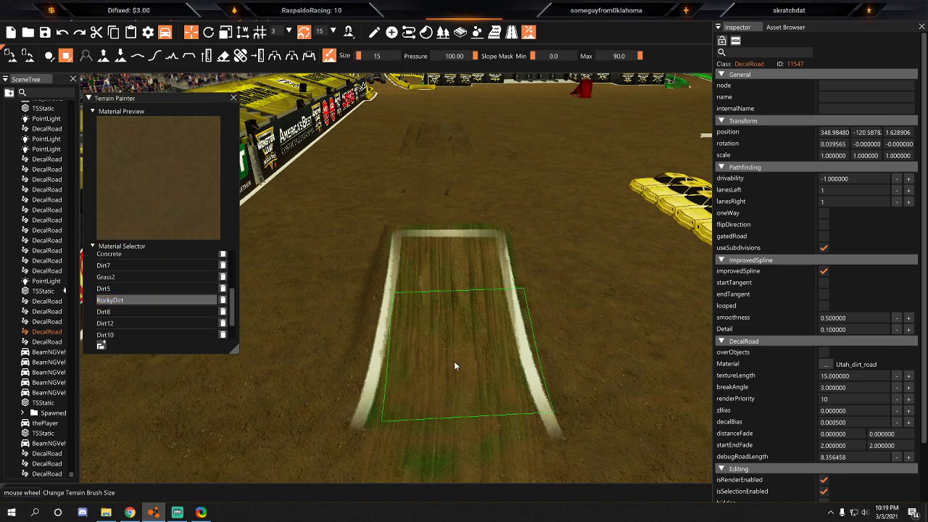
{"action": "key", "text": "s"}
{"action": "left_click_drag", "start_coordinate": [442, 397], "coordinate": [453, 259]}
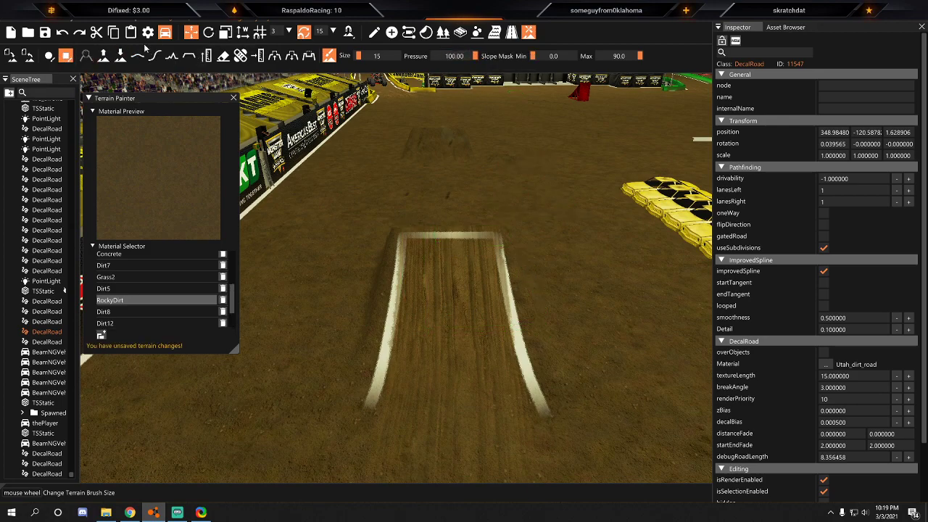
Delete the Utah_dirt_road decal from the ramp's surface and the dirt decal at its foot.
{"action": "left_click", "coordinate": [511, 32]}
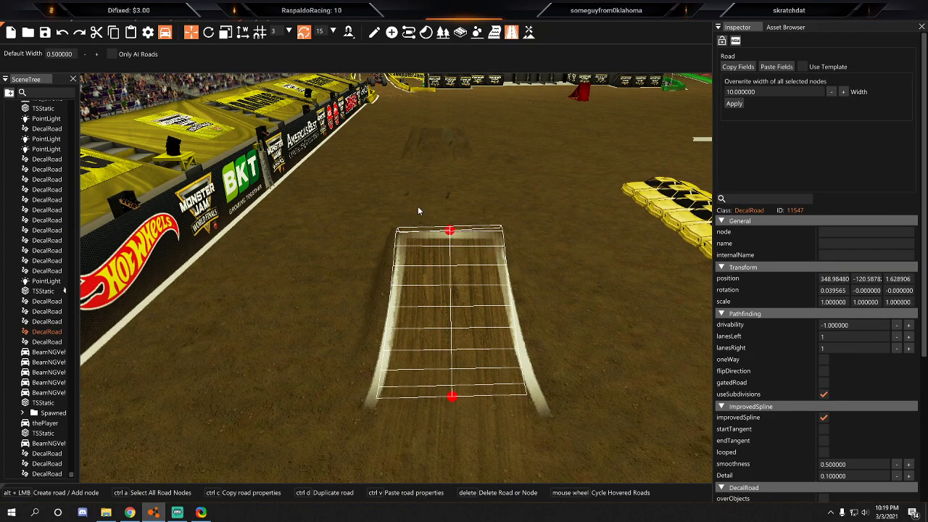
{"action": "key", "text": "Delete"}
{"action": "left_click", "coordinate": [462, 405]}
{"action": "key", "text": "Delete"}
Reposition both end nodes of the chalk line across the ramp's top to align it with the crest.
{"action": "left_click", "coordinate": [420, 235]}
{"action": "right_click_drag", "start_coordinate": [420, 236], "coordinate": [448, 328]}
{"action": "key", "text": "w"}
{"action": "left_click_drag", "start_coordinate": [631, 321], "coordinate": [640, 288]}
{"action": "left_click_drag", "start_coordinate": [255, 308], "coordinate": [227, 286]}
{"action": "right_click_drag", "start_coordinate": [276, 237], "coordinate": [402, 229]}
{"action": "key", "text": "a"}
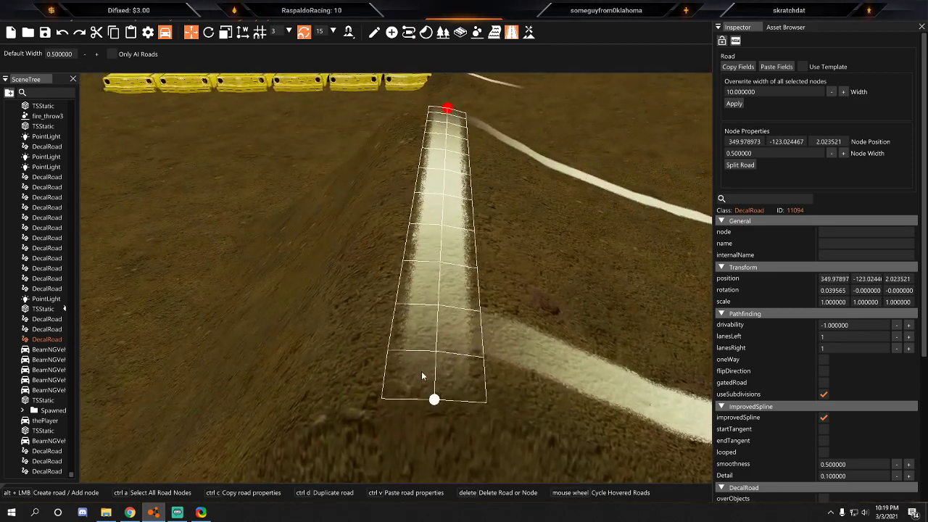
{"action": "left_click_drag", "start_coordinate": [449, 111], "coordinate": [444, 109]}
{"action": "key", "text": "s"}
{"action": "key", "text": "a"}
Shift the wall-side chalk line's upper and middle nodes to line up with the ramp's edge and the top line.
{"action": "left_click", "coordinate": [535, 240]}
{"action": "key", "text": "d"}
{"action": "right_click_drag", "start_coordinate": [501, 243], "coordinate": [445, 273]}
{"action": "key", "text": "w"}
{"action": "left_click", "coordinate": [426, 265]}
{"action": "left_click_drag", "start_coordinate": [381, 243], "coordinate": [358, 253]}
{"action": "left_click", "coordinate": [431, 223]}
{"action": "key", "text": "d"}
{"action": "key", "text": "d"}
{"action": "right_click_drag", "start_coordinate": [431, 228], "coordinate": [396, 227]}
{"action": "left_click", "coordinate": [396, 228]}
{"action": "left_click_drag", "start_coordinate": [400, 289], "coordinate": [391, 286]}
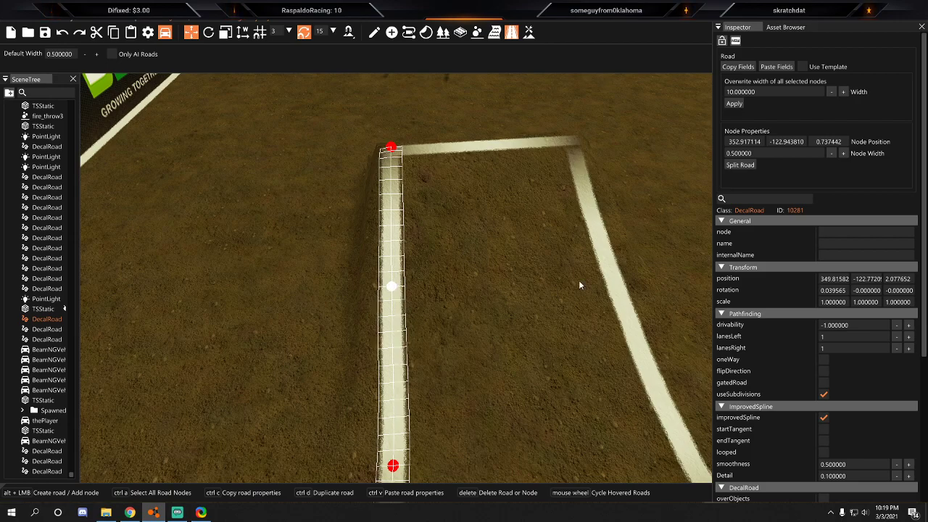
Try the wall-side chalk line with its improvedSpline option turned off.
{"action": "left_click", "coordinate": [823, 419]}
{"action": "key", "text": "s"}
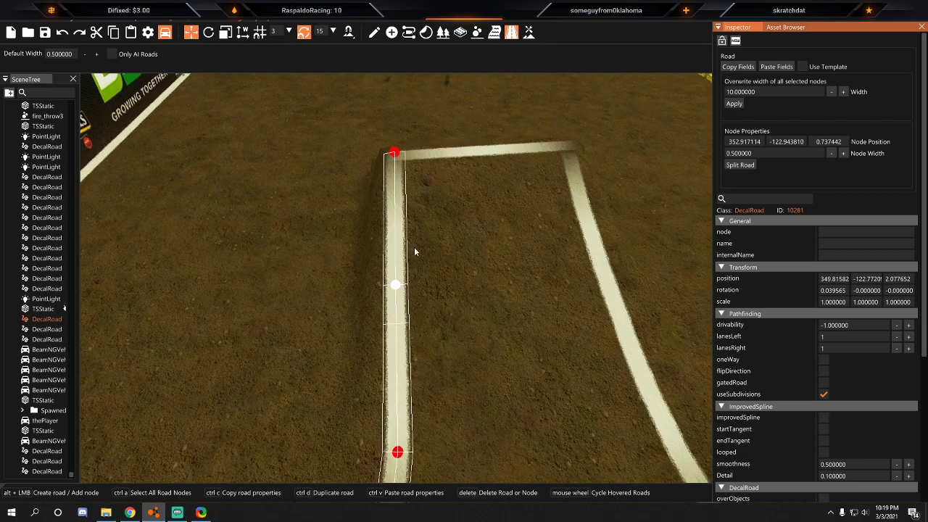
{"action": "key", "text": "w"}
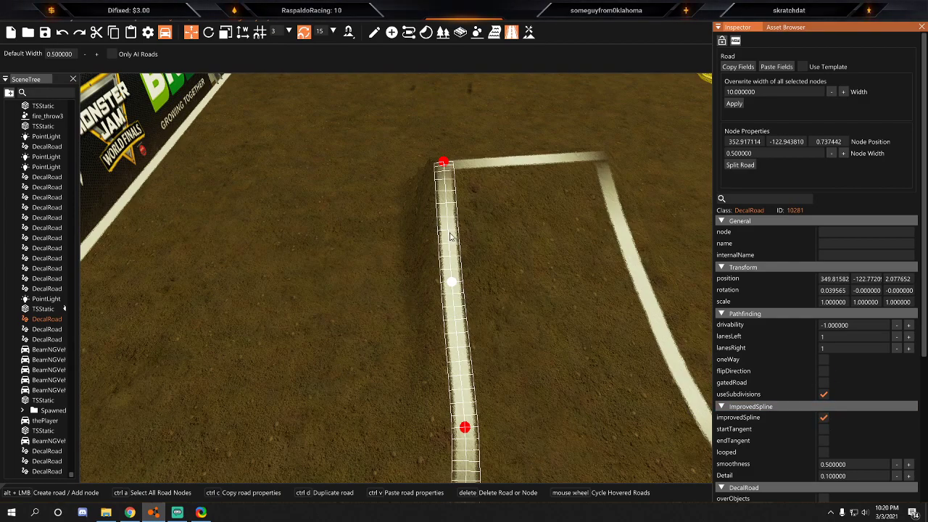
Delete a surplus lower node from the wall-side chalk line and move the remaining end node to the ramp's foot.
{"action": "right_click_drag", "start_coordinate": [482, 423], "coordinate": [681, 421]}
{"action": "key", "text": "w"}
{"action": "right_click_drag", "start_coordinate": [500, 290], "coordinate": [548, 313]}
{"action": "key", "text": "w"}
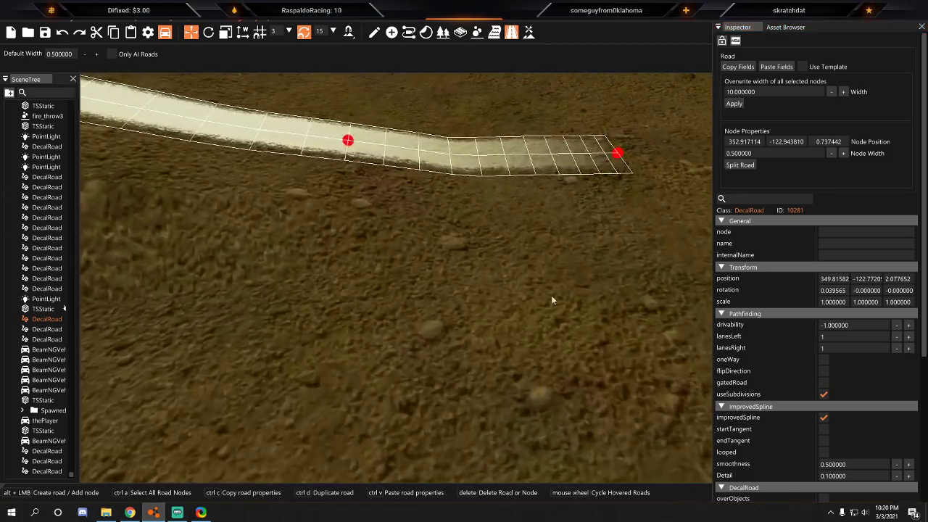
{"action": "key", "text": "Delete"}
{"action": "left_click_drag", "start_coordinate": [352, 145], "coordinate": [514, 186]}
{"action": "key", "text": "s"}
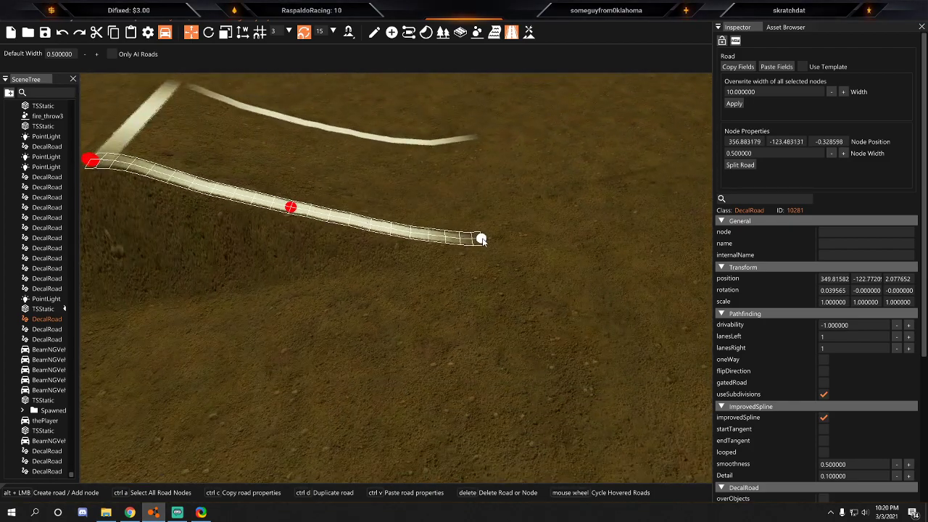
{"action": "left_click_drag", "start_coordinate": [472, 240], "coordinate": [471, 238]}
{"action": "left_click", "coordinate": [487, 251]}
{"action": "right_click_drag", "start_coordinate": [488, 251], "coordinate": [384, 290]}
{"action": "key", "text": "s"}
{"action": "key", "text": "d"}
{"action": "key", "text": "s"}
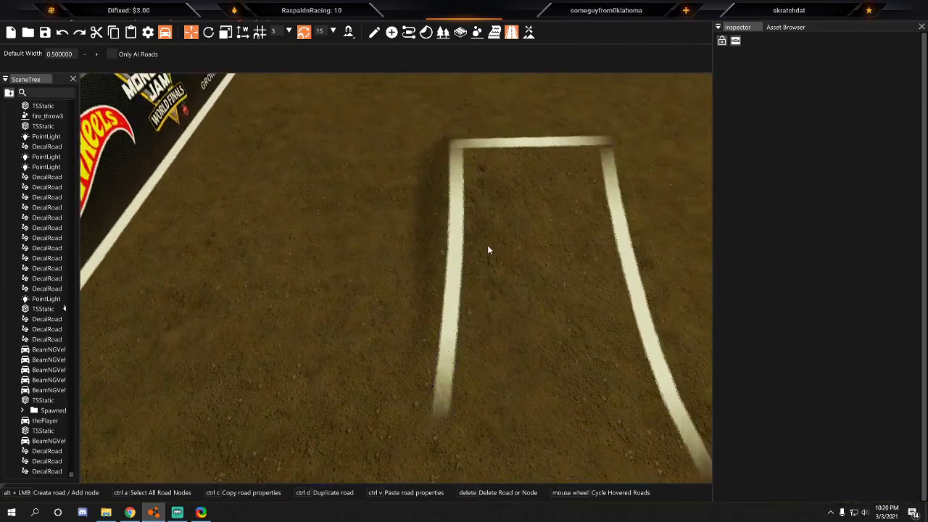
Delete the lowest node of the opposite side line and move its new end node to the ramp's foot.
{"action": "key", "text": "s"}
{"action": "key", "text": "d"}
{"action": "left_click", "coordinate": [533, 341]}
{"action": "key", "text": "w"}
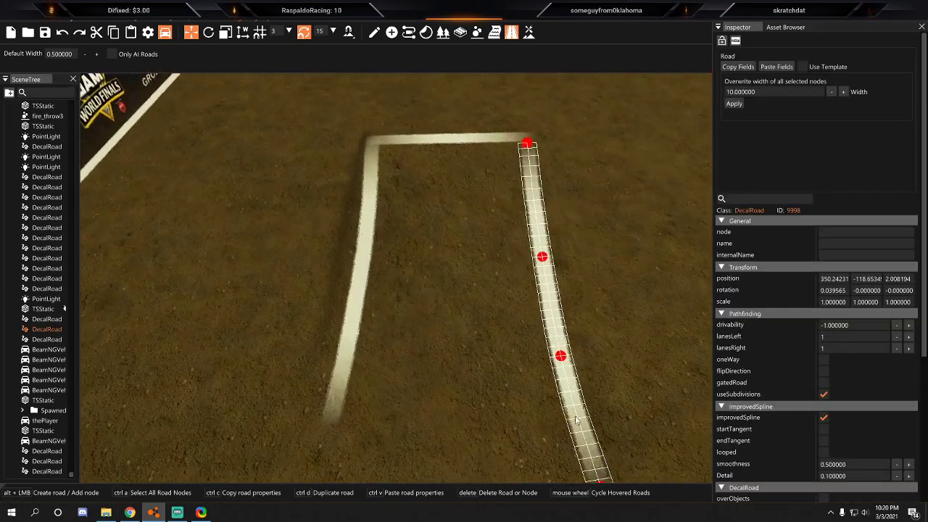
{"action": "left_click", "coordinate": [361, 304]}
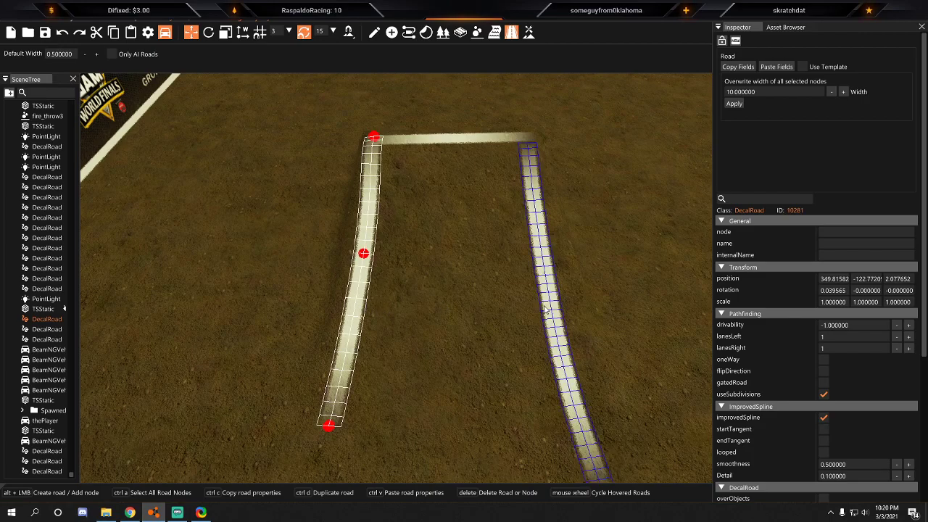
{"action": "left_click", "coordinate": [605, 409]}
{"action": "key", "text": "w"}
{"action": "left_click", "coordinate": [588, 433]}
{"action": "key", "text": "Delete"}
{"action": "left_click", "coordinate": [546, 312]}
{"action": "left_click_drag", "start_coordinate": [546, 312], "coordinate": [564, 373]}
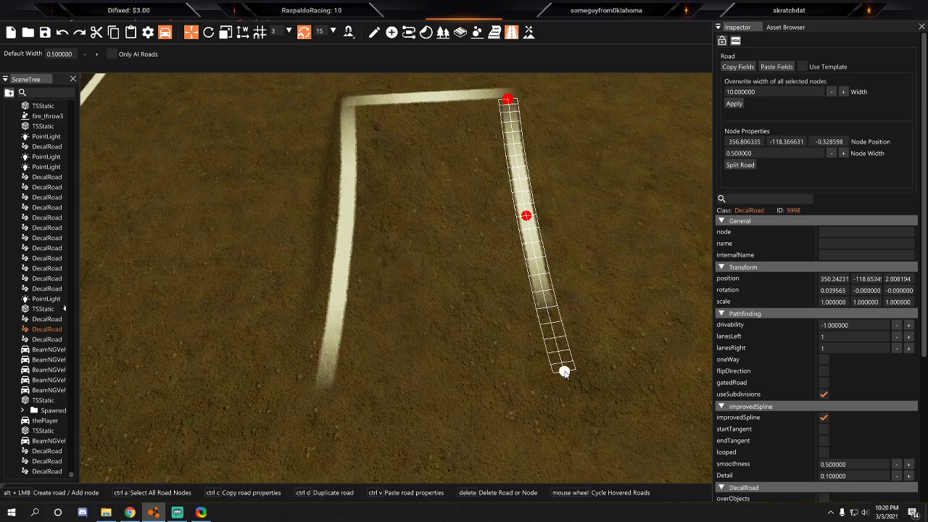
Fine-tune the opposite side line's end node so it lines up with the wall-side line's end.
{"action": "key", "text": "d"}
{"action": "right_click_drag", "start_coordinate": [564, 373], "coordinate": [326, 376]}
{"action": "key", "text": "w"}
{"action": "key", "text": "s"}
{"action": "right_click_drag", "start_coordinate": [554, 388], "coordinate": [554, 239]}
{"action": "key", "text": "w"}
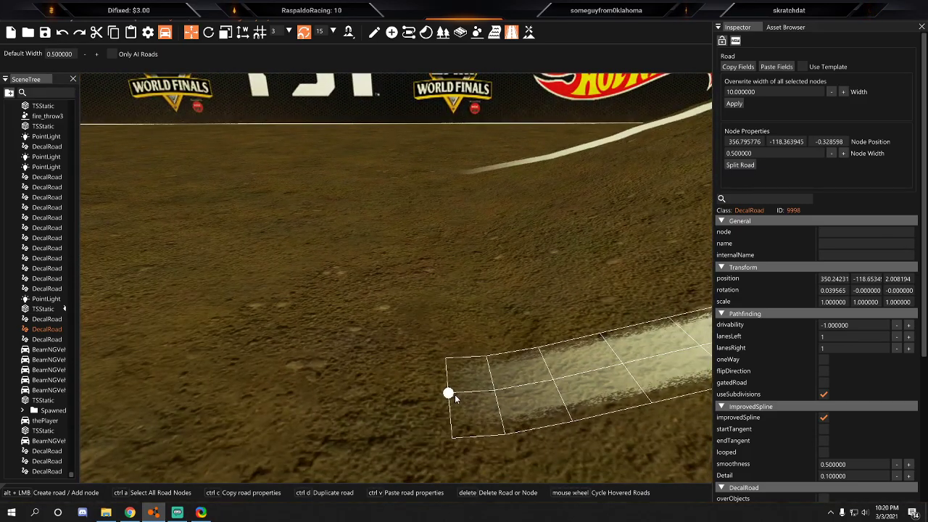
{"action": "left_click", "coordinate": [553, 467]}
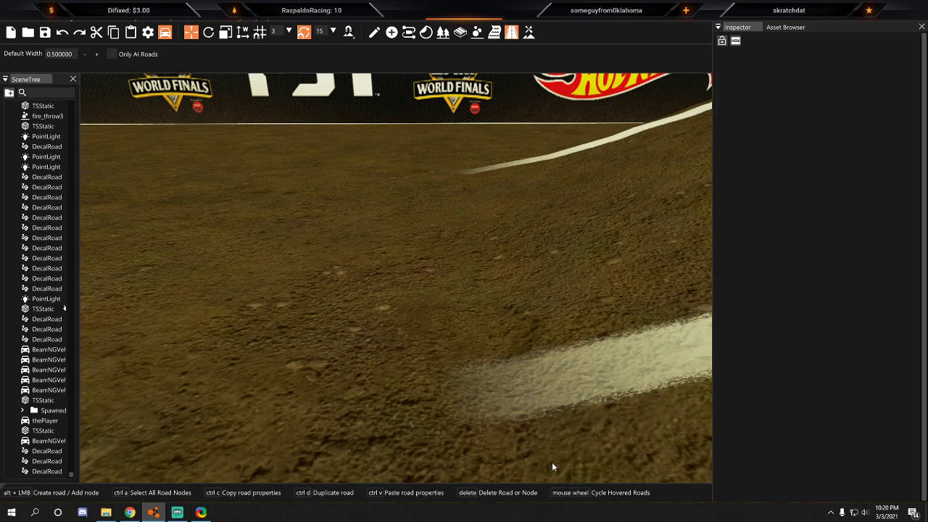
Move the top node of the side line away from the wall to meet the end of the top line.
{"action": "key", "text": "s"}
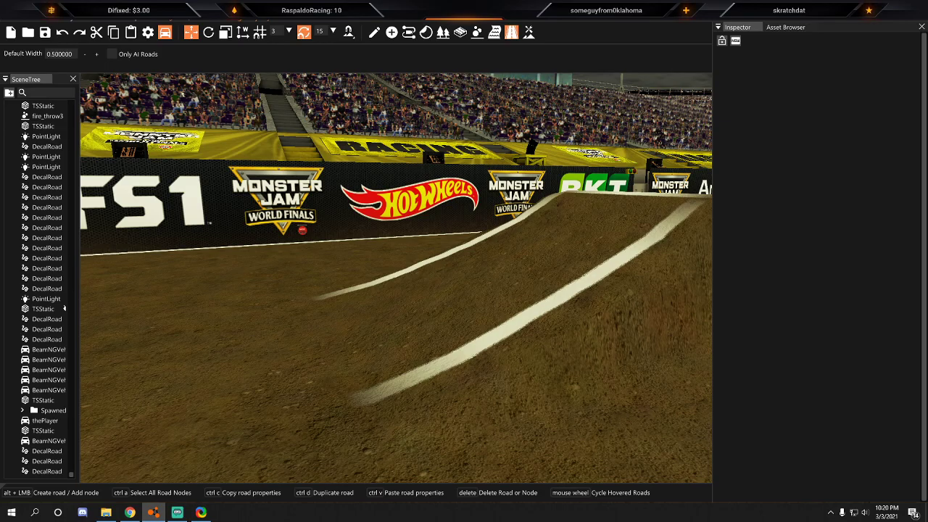
{"action": "key", "text": "w"}
{"action": "right_click_drag", "start_coordinate": [236, 369], "coordinate": [391, 450]}
{"action": "right_click_drag", "start_coordinate": [438, 279], "coordinate": [453, 279]}
{"action": "key", "text": "s"}
{"action": "left_click", "coordinate": [400, 220]}
{"action": "left_click_drag", "start_coordinate": [386, 191], "coordinate": [391, 167]}
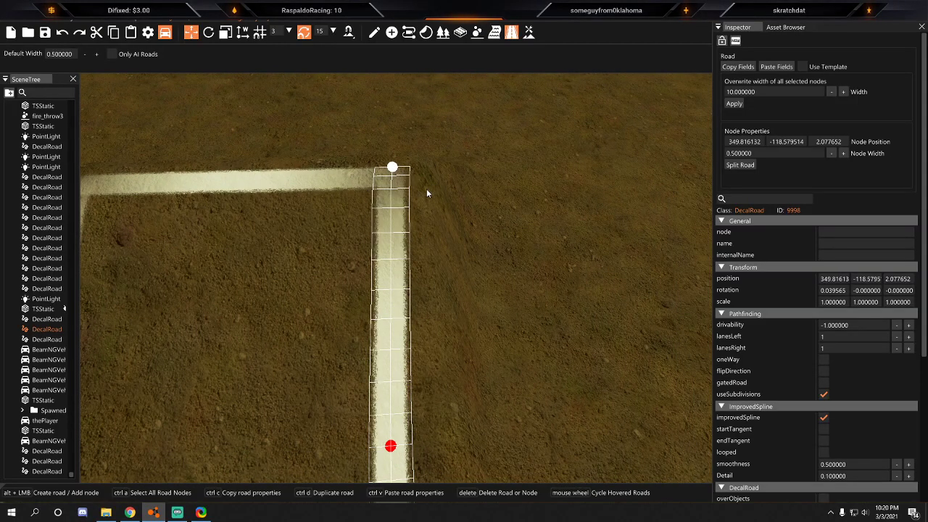
{"action": "left_click", "coordinate": [310, 270]}
{"action": "key", "text": "s"}
{"action": "right_click_drag", "start_coordinate": [311, 271], "coordinate": [294, 290]}
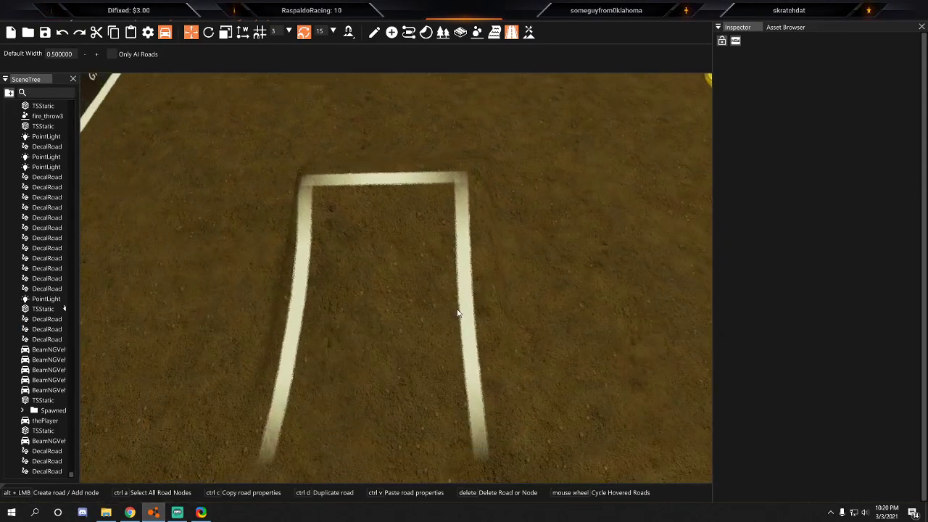
Nudge the same side line's middle node to even out its curve.
{"action": "left_click", "coordinate": [468, 312]}
{"action": "left_click_drag", "start_coordinate": [468, 313], "coordinate": [470, 308]}
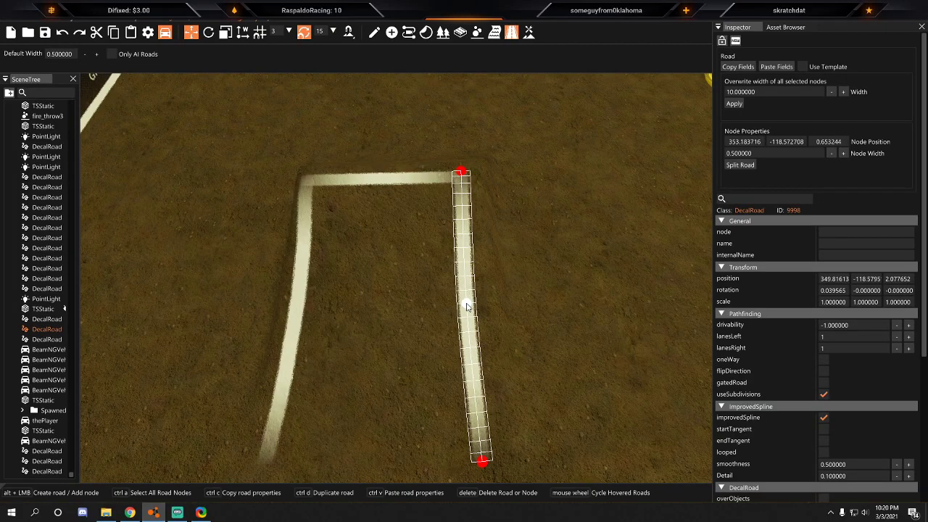
{"action": "left_click", "coordinate": [571, 306]}
Adjust the same side line's lower end node slightly up the ramp and check both line ends against each other.
{"action": "key", "text": "s"}
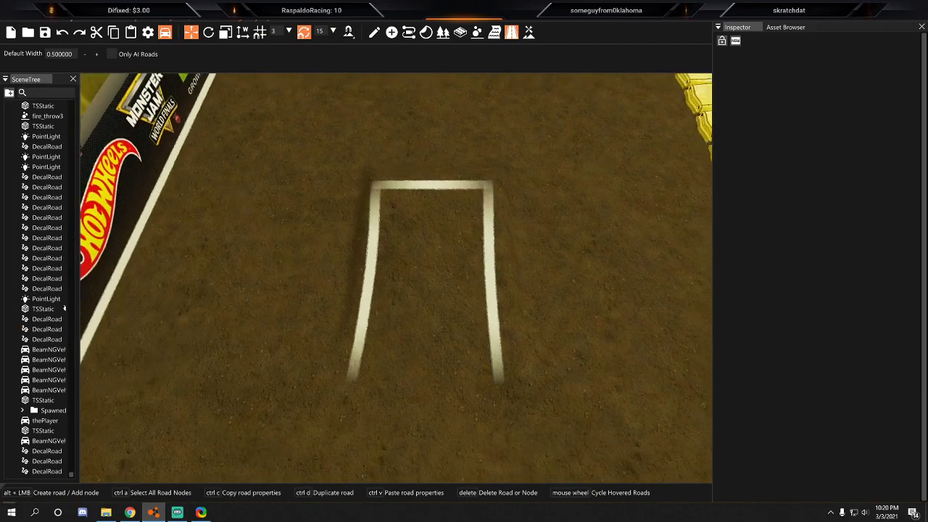
{"action": "left_click", "coordinate": [497, 341]}
{"action": "key", "text": "w"}
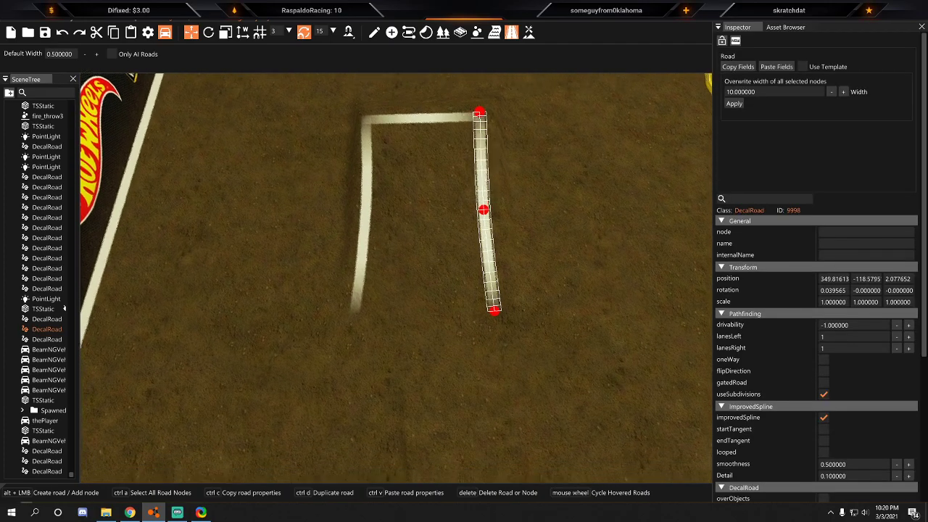
{"action": "left_click", "coordinate": [420, 359]}
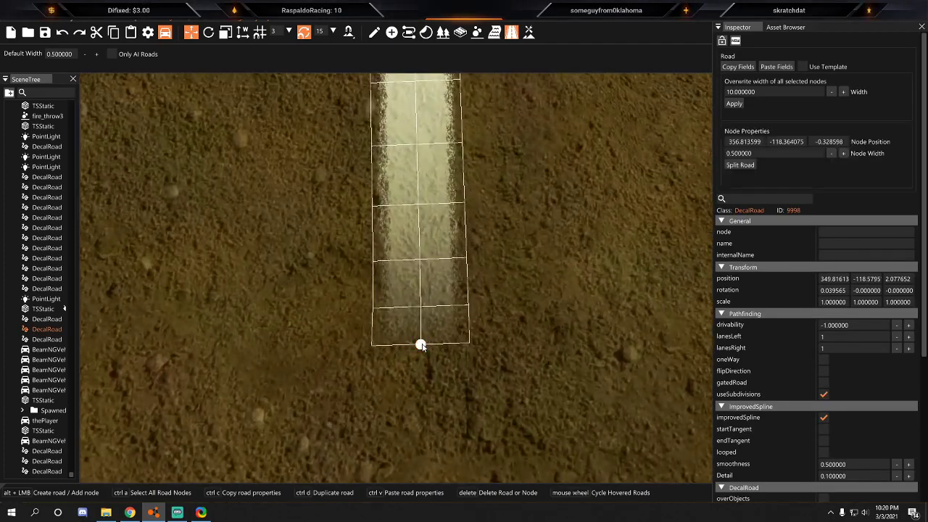
{"action": "left_click", "coordinate": [491, 315]}
{"action": "key", "text": "s"}
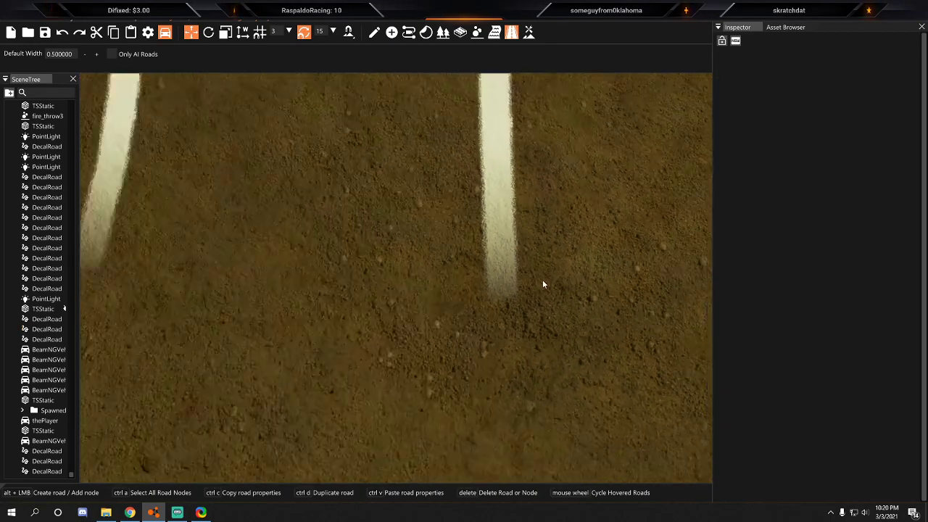
{"action": "key", "text": "w"}
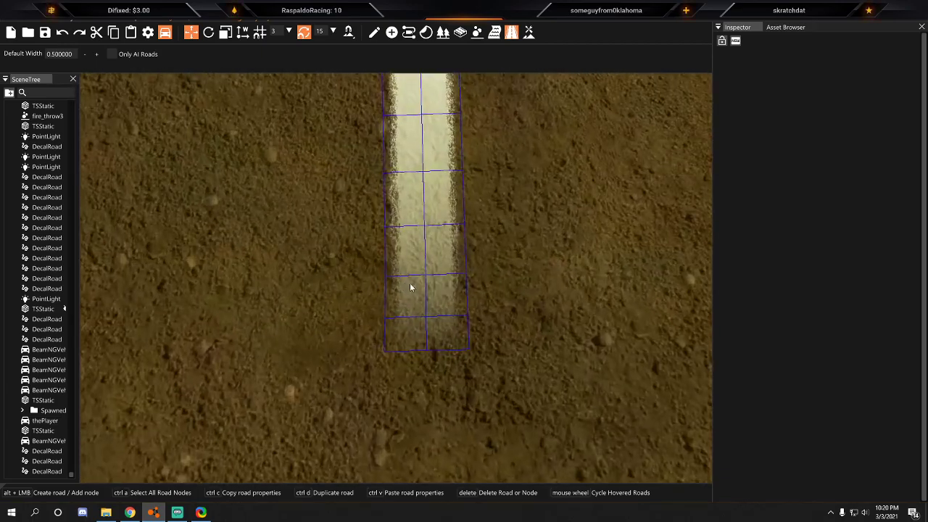
{"action": "left_click", "coordinate": [424, 348]}
{"action": "left_click_drag", "start_coordinate": [425, 328], "coordinate": [426, 323]}
{"action": "left_click", "coordinate": [592, 271]}
{"action": "key", "text": "s"}
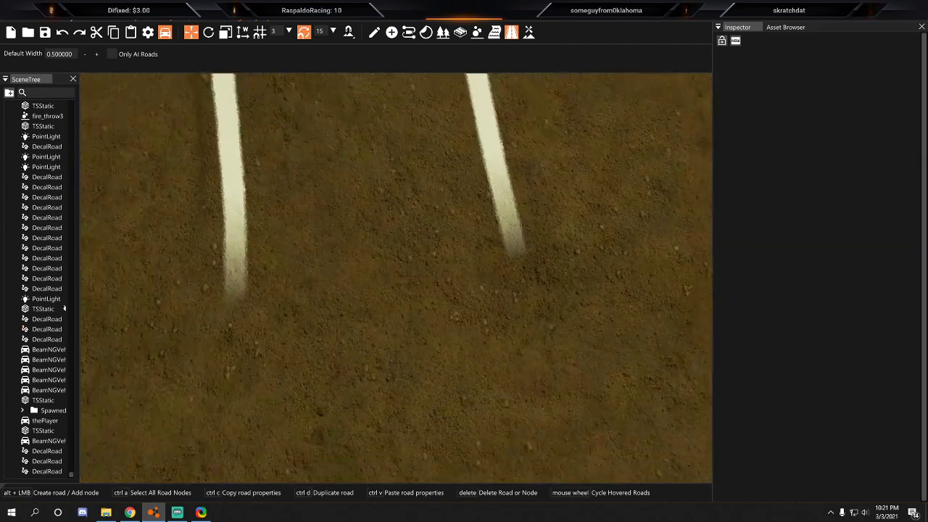
{"action": "right_click_drag", "start_coordinate": [527, 288], "coordinate": [528, 239]}
{"action": "mouse_move", "coordinate": [463, 326]}
{"action": "right_mouse_down"}
{"action": "mouse_move", "coordinate": [435, 312]}
{"action": "mouse_move", "coordinate": [434, 207]}
{"action": "mouse_move", "coordinate": [471, 159]}
{"action": "mouse_move", "coordinate": [479, 261]}
{"action": "mouse_move", "coordinate": [551, 304]}
{"action": "mouse_move", "coordinate": [574, 267]}
{"action": "mouse_move", "coordinate": [500, 261]}
{"action": "mouse_move", "coordinate": [448, 316]}
{"action": "right_mouse_up"}
{"action": "key", "text": "s"}
{"action": "key", "text": "w"}
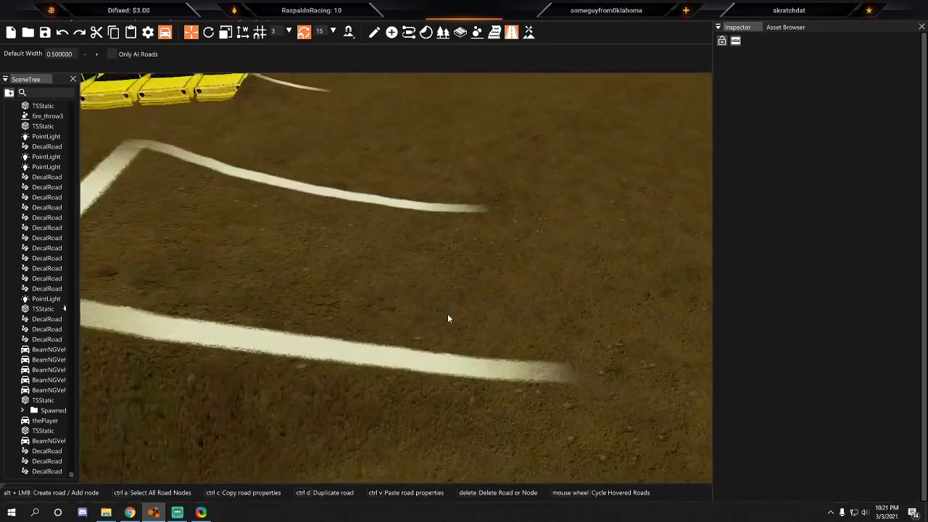
Switch from road editing to terrain smoothing and set the square brush size to 9.
{"action": "left_click", "coordinate": [529, 32]}
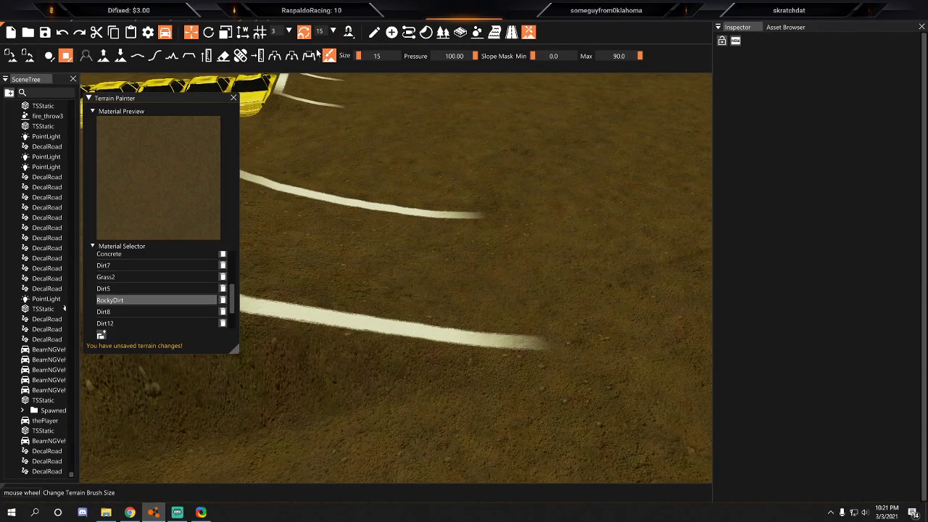
{"action": "left_click", "coordinate": [155, 58]}
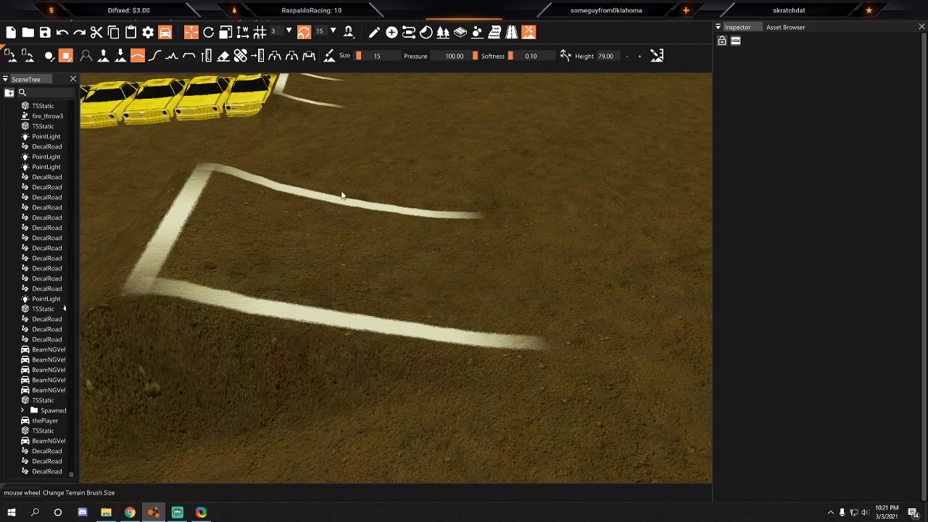
{"action": "left_click", "coordinate": [357, 56]}
{"action": "left_click_drag", "start_coordinate": [357, 57], "coordinate": [359, 57]}
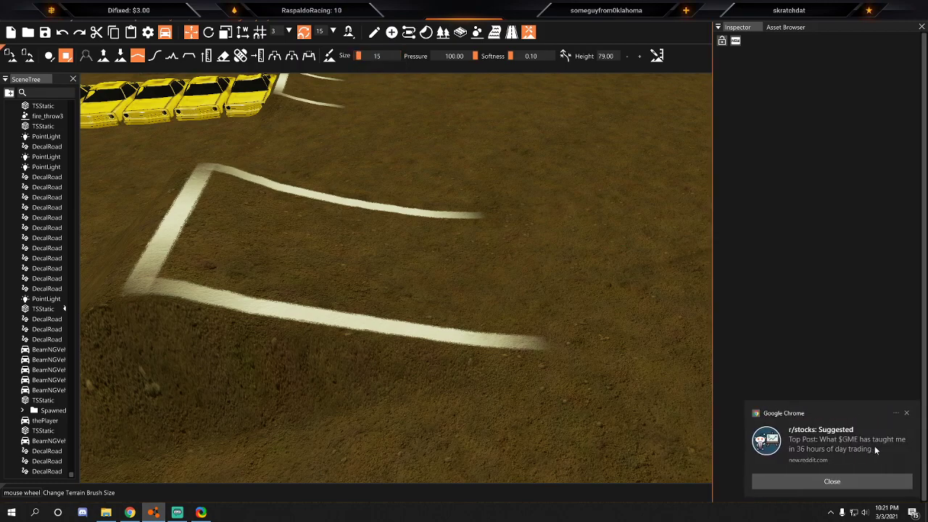
{"action": "left_click", "coordinate": [906, 413]}
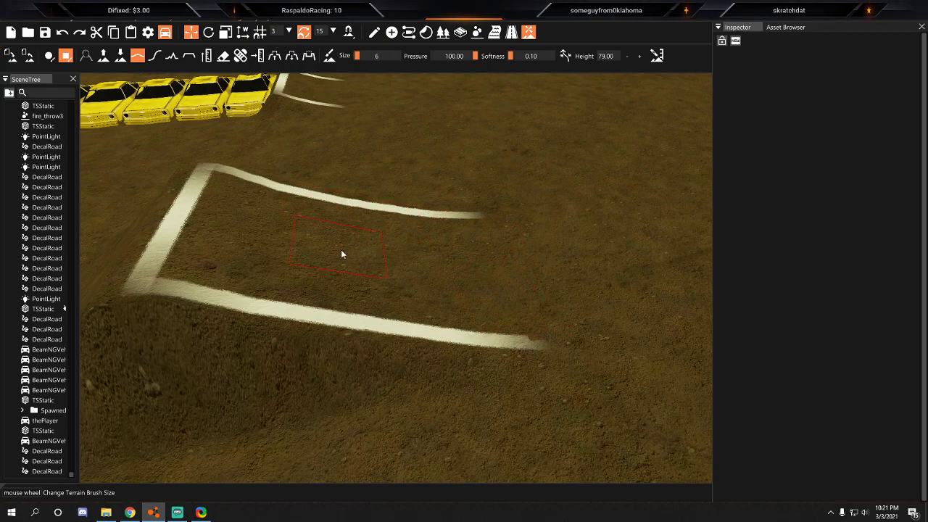
{"action": "key", "text": "a"}
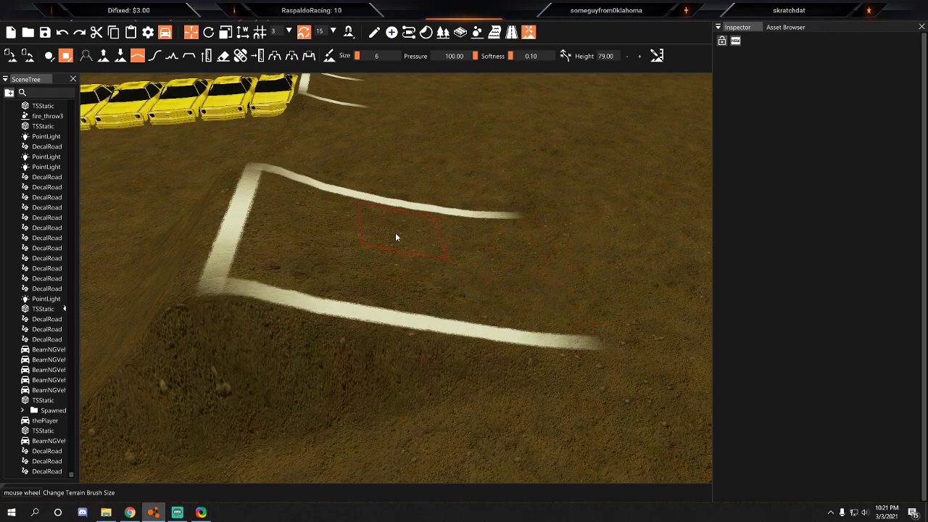
{"action": "left_click", "coordinate": [357, 56]}
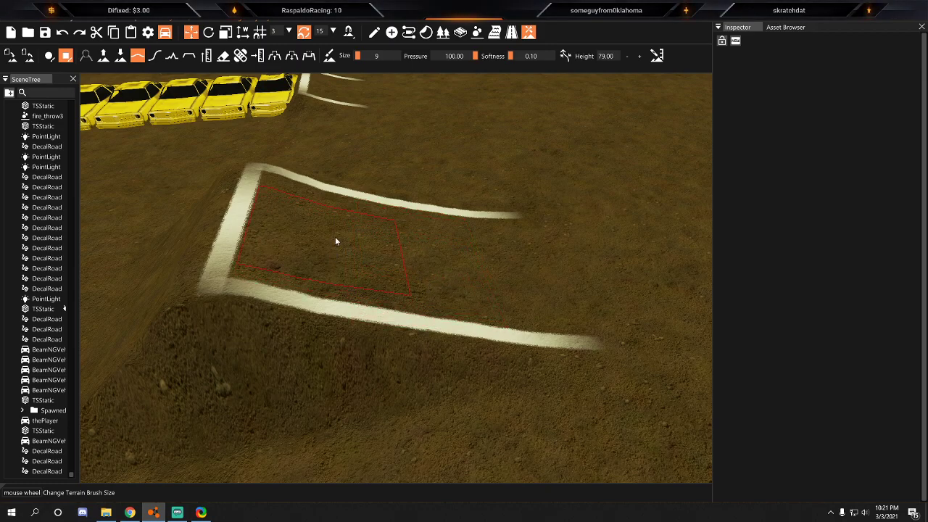
Smooth the ramp's back slope and its wall-side back corner, keeping the brush outside the chalk lines.
{"action": "mouse_move", "coordinate": [336, 241]}
{"action": "right_mouse_down"}
{"action": "mouse_move", "coordinate": [280, 255]}
{"action": "mouse_move", "coordinate": [292, 283]}
{"action": "right_mouse_up"}
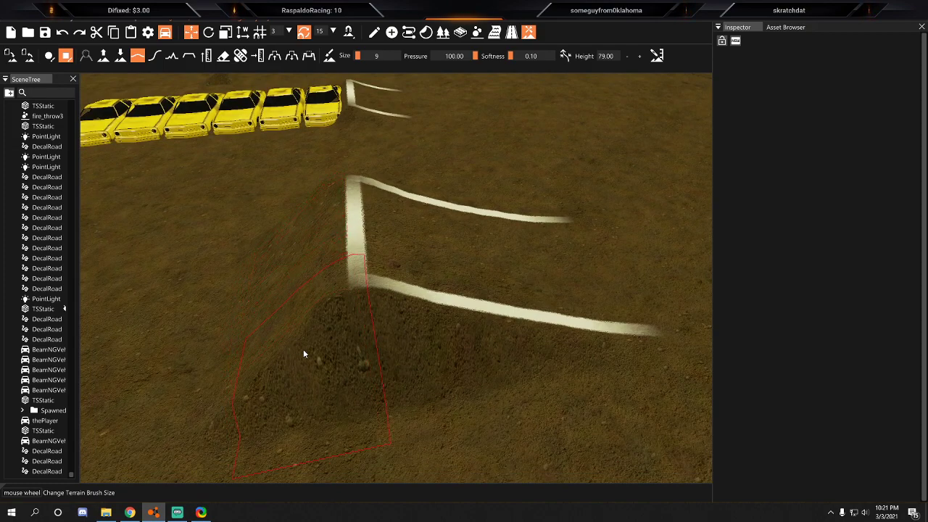
{"action": "right_click_drag", "start_coordinate": [281, 380], "coordinate": [355, 435]}
{"action": "key", "text": "a"}
{"action": "key", "text": "a"}
{"action": "right_click_drag", "start_coordinate": [391, 283], "coordinate": [493, 284]}
{"action": "key", "text": "a"}
{"action": "right_click_drag", "start_coordinate": [463, 243], "coordinate": [398, 294]}
{"action": "key", "text": "d"}
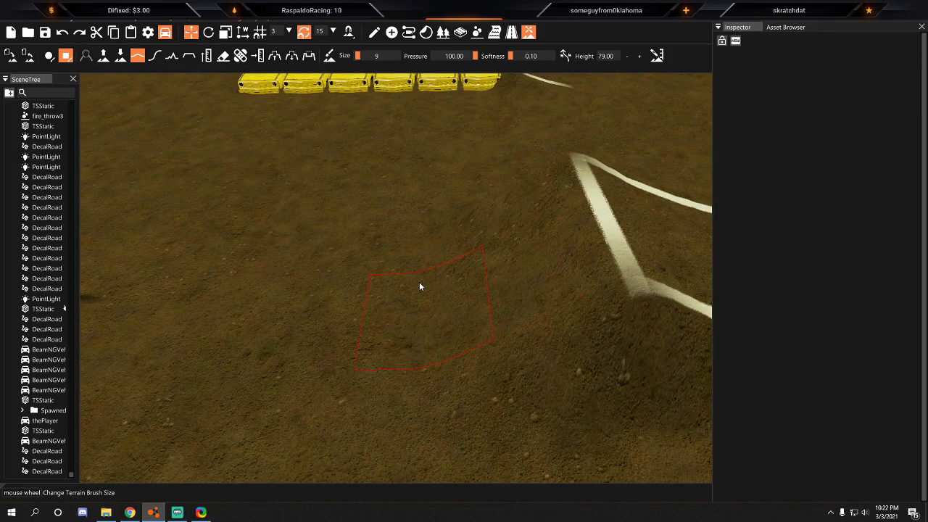
{"action": "key", "text": "s"}
{"action": "mouse_move", "coordinate": [468, 259]}
{"action": "right_mouse_down"}
{"action": "mouse_move", "coordinate": [497, 308]}
{"action": "mouse_move", "coordinate": [482, 290]}
{"action": "mouse_move", "coordinate": [466, 221]}
{"action": "mouse_move", "coordinate": [467, 232]}
{"action": "right_mouse_up"}
{"action": "key", "text": "w"}
{"action": "key", "text": "s"}
{"action": "left_click", "coordinate": [407, 353]}
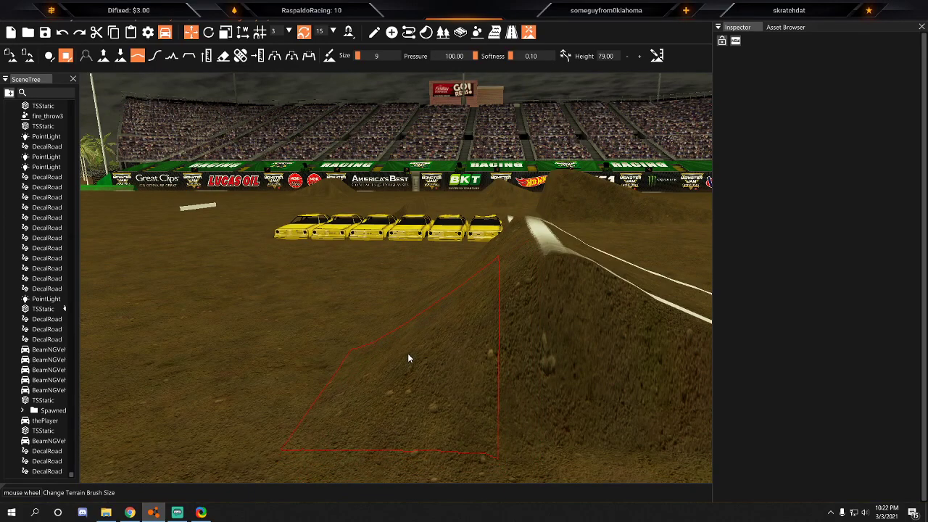
{"action": "key", "text": "w"}
{"action": "mouse_move", "coordinate": [409, 322]}
{"action": "right_mouse_down"}
{"action": "mouse_move", "coordinate": [482, 359]}
{"action": "mouse_move", "coordinate": [377, 370]}
{"action": "mouse_move", "coordinate": [453, 309]}
{"action": "right_mouse_up"}
{"action": "left_click", "coordinate": [433, 274]}
Smooth the ramp's side slope facing away from the wall, working down along the outside of the chalk line.
{"action": "mouse_move", "coordinate": [433, 274]}
{"action": "right_mouse_down"}
{"action": "mouse_move", "coordinate": [544, 271]}
{"action": "mouse_move", "coordinate": [545, 328]}
{"action": "right_mouse_up"}
{"action": "key", "text": "a"}
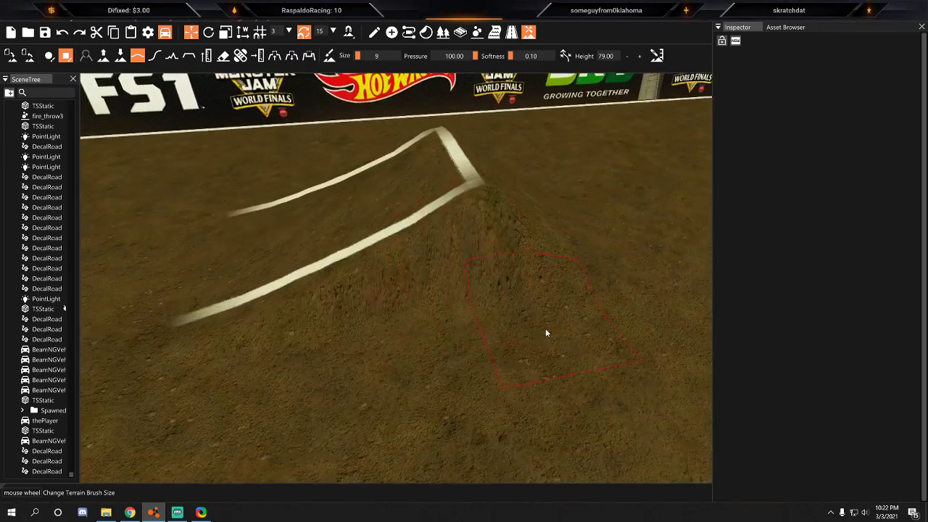
{"action": "left_click_drag", "start_coordinate": [531, 312], "coordinate": [523, 313]}
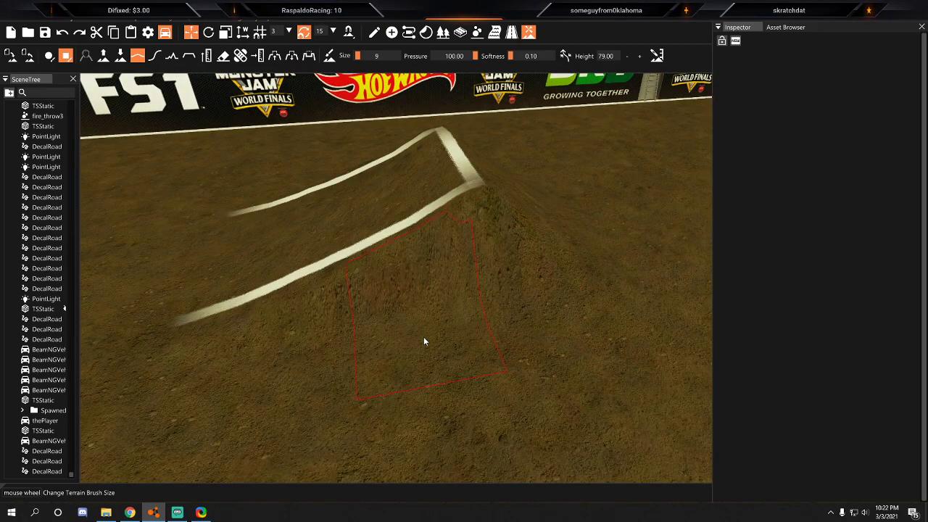
{"action": "left_click_drag", "start_coordinate": [400, 345], "coordinate": [403, 348]}
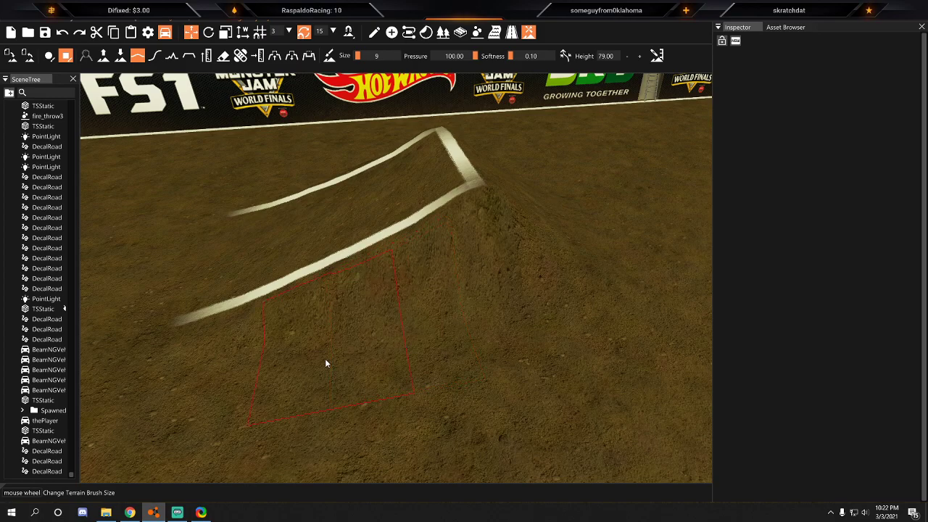
{"action": "right_click_drag", "start_coordinate": [265, 372], "coordinate": [243, 359]}
Smooth the ramp's wall-side slope from the top corner down to its foot.
{"action": "right_click_drag", "start_coordinate": [478, 258], "coordinate": [260, 370]}
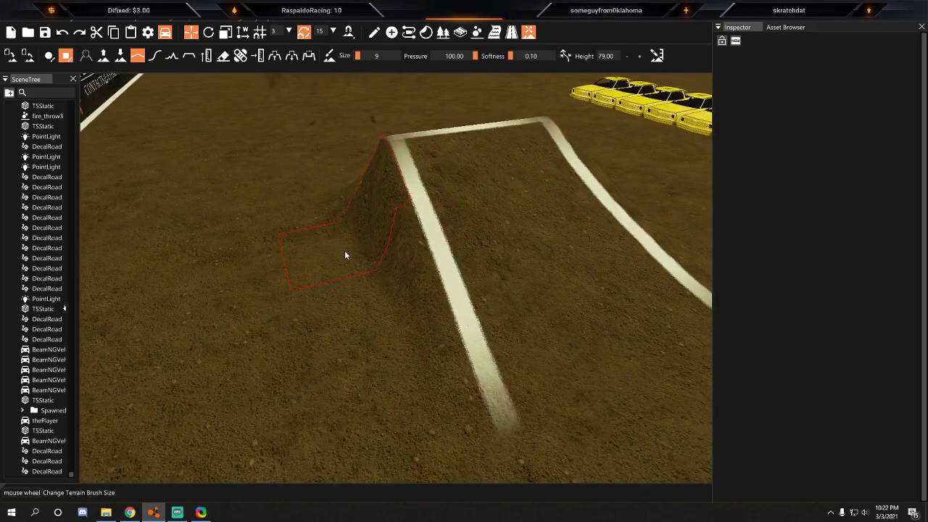
{"action": "left_click_drag", "start_coordinate": [343, 255], "coordinate": [343, 255]}
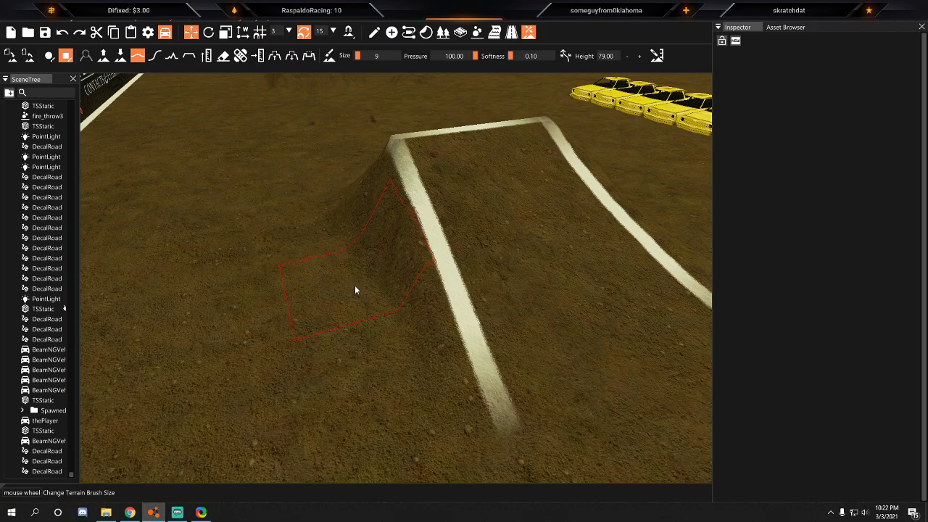
{"action": "right_click_drag", "start_coordinate": [356, 290], "coordinate": [381, 309]}
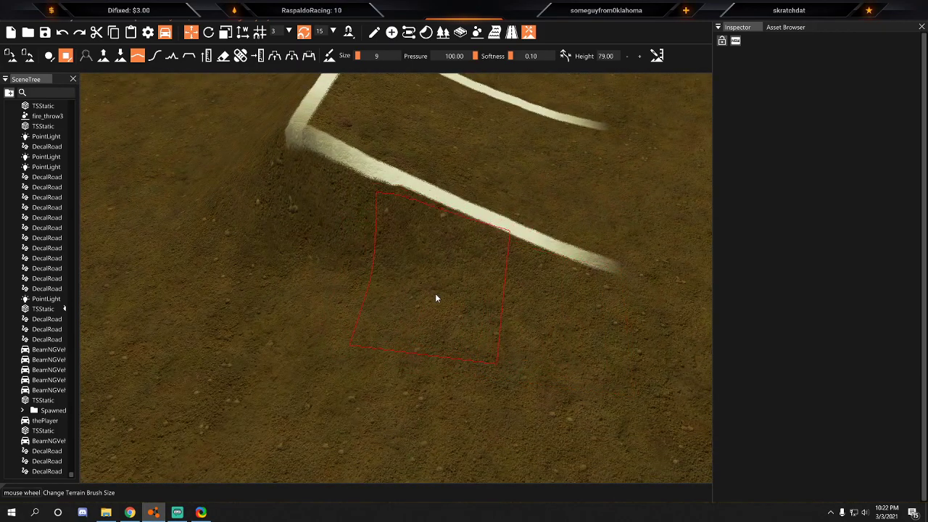
{"action": "mouse_move", "coordinate": [449, 250]}
{"action": "right_mouse_down"}
{"action": "mouse_move", "coordinate": [471, 253]}
{"action": "mouse_move", "coordinate": [500, 275]}
{"action": "mouse_move", "coordinate": [446, 250]}
{"action": "mouse_move", "coordinate": [388, 292]}
{"action": "right_mouse_up"}
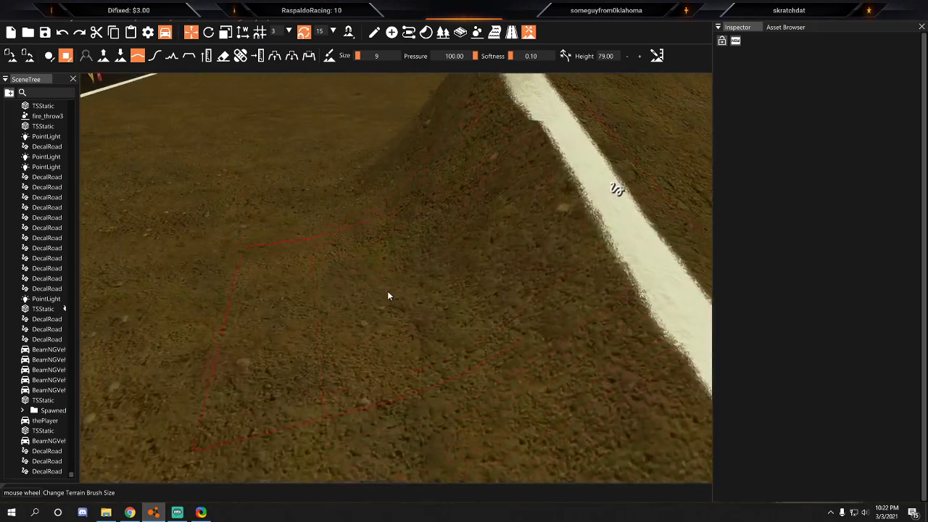
{"action": "key", "text": "s"}
{"action": "right_click_drag", "start_coordinate": [363, 222], "coordinate": [478, 265]}
{"action": "key", "text": "d"}
{"action": "key", "text": "w"}
{"action": "key", "text": "w"}
{"action": "key", "text": "s"}
Return to decal road editing and shift the wall-side line's middle and lower end nodes toward the ramp's centre.
{"action": "left_click", "coordinate": [508, 38]}
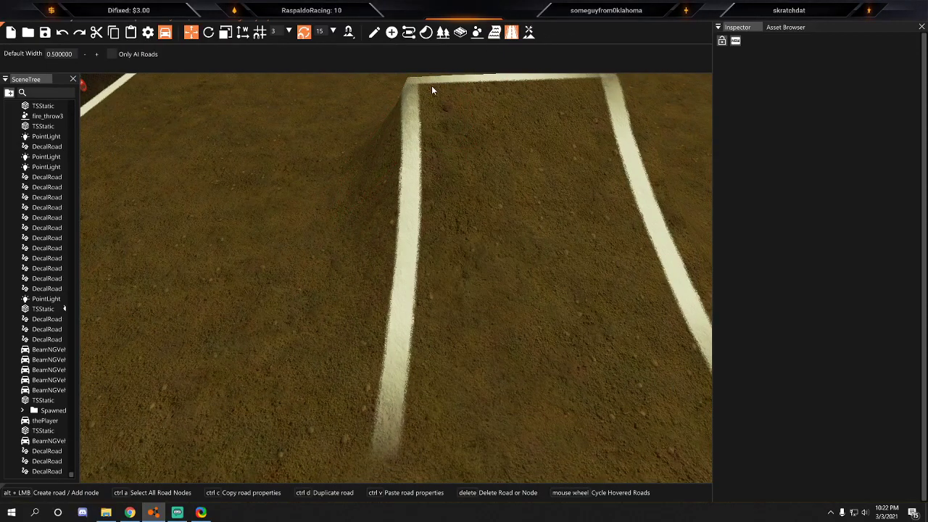
{"action": "left_click", "coordinate": [422, 154]}
{"action": "key", "text": "w"}
{"action": "mouse_move", "coordinate": [422, 154]}
{"action": "right_mouse_down"}
{"action": "mouse_move", "coordinate": [425, 124]}
{"action": "mouse_move", "coordinate": [427, 148]}
{"action": "right_mouse_up"}
{"action": "right_click_drag", "start_coordinate": [389, 112], "coordinate": [385, 137]}
{"action": "key", "text": "s"}
{"action": "left_click_drag", "start_coordinate": [411, 223], "coordinate": [432, 224]}
{"action": "key", "text": "s"}
{"action": "left_click_drag", "start_coordinate": [433, 409], "coordinate": [437, 408]}
{"action": "left_click", "coordinate": [537, 351]}
Fine-tune the wall-side line's lower end and middle nodes to straighten the line.
{"action": "key", "text": "s"}
{"action": "right_click_drag", "start_coordinate": [470, 400], "coordinate": [422, 382]}
{"action": "key", "text": "w"}
{"action": "left_click", "coordinate": [383, 388]}
{"action": "left_click_drag", "start_coordinate": [376, 394], "coordinate": [388, 397]}
{"action": "left_click_drag", "start_coordinate": [413, 229], "coordinate": [415, 229]}
{"action": "left_click", "coordinate": [457, 190]}
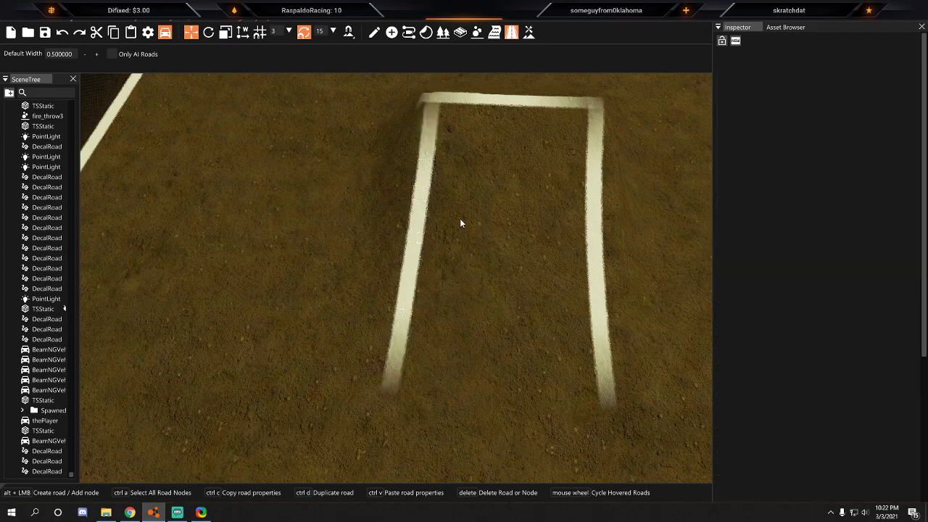
Adjust the wall-side line's top node and pull the top line's end node in to meet it at the corner.
{"action": "left_click", "coordinate": [437, 132]}
{"action": "left_click", "coordinate": [433, 95]}
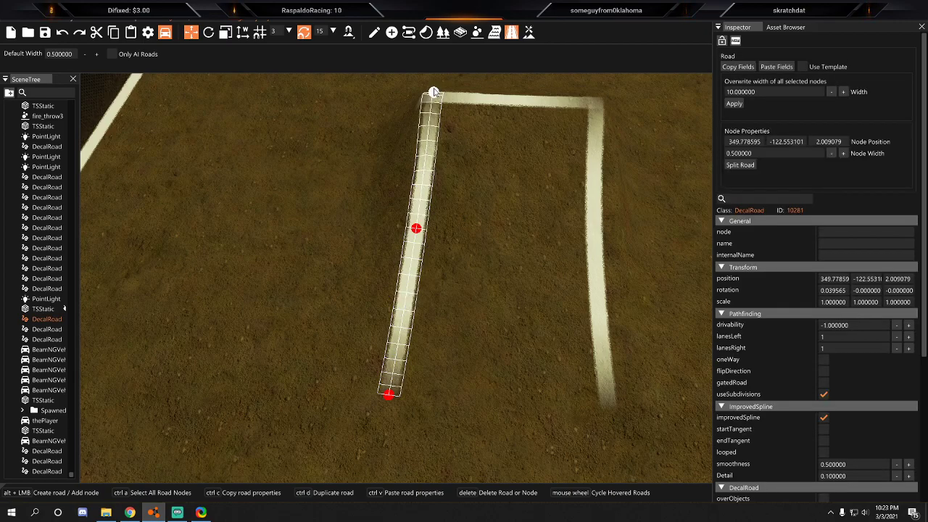
{"action": "right_click_drag", "start_coordinate": [467, 113], "coordinate": [530, 134]}
{"action": "key", "text": "w"}
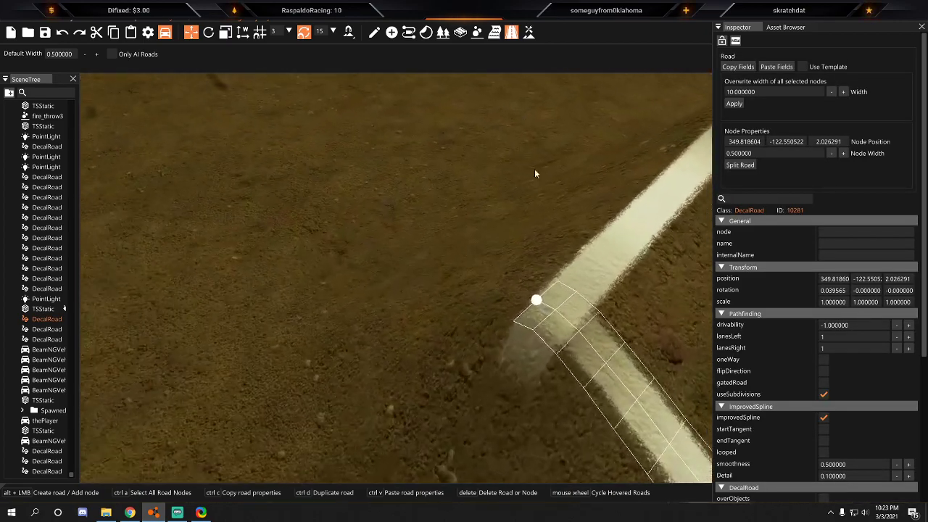
{"action": "left_click", "coordinate": [525, 363]}
{"action": "left_click_drag", "start_coordinate": [512, 388], "coordinate": [543, 334]}
{"action": "left_click", "coordinate": [662, 312]}
Examine the ramp's chalk outline and slopes from several sides.
{"action": "key", "text": "s"}
{"action": "right_click_drag", "start_coordinate": [662, 312], "coordinate": [649, 290]}
{"action": "key", "text": "w"}
{"action": "key", "text": "s"}
{"action": "key", "text": "a"}
{"action": "right_click_drag", "start_coordinate": [501, 264], "coordinate": [649, 254]}
{"action": "key", "text": "a"}
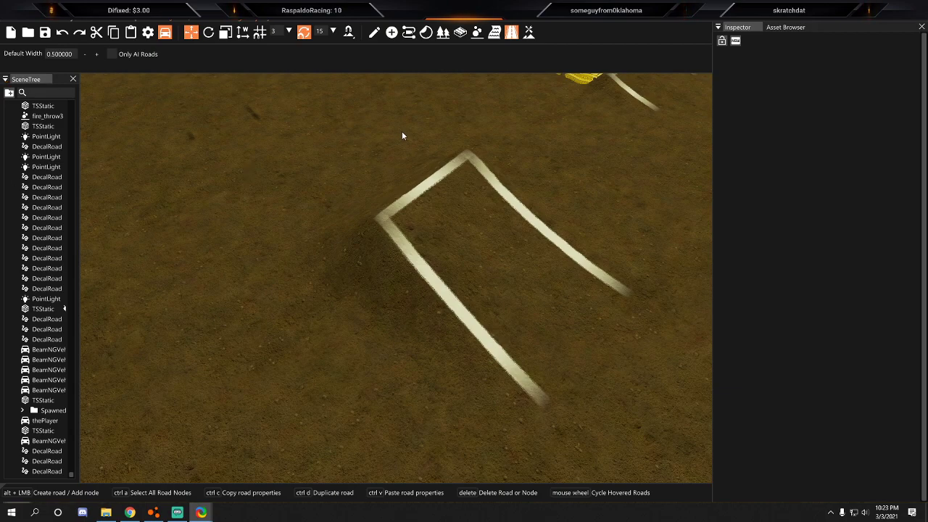
Set up terrain painting with the Dirt5 material and a square brush of size 1.
{"action": "left_click", "coordinate": [528, 32]}
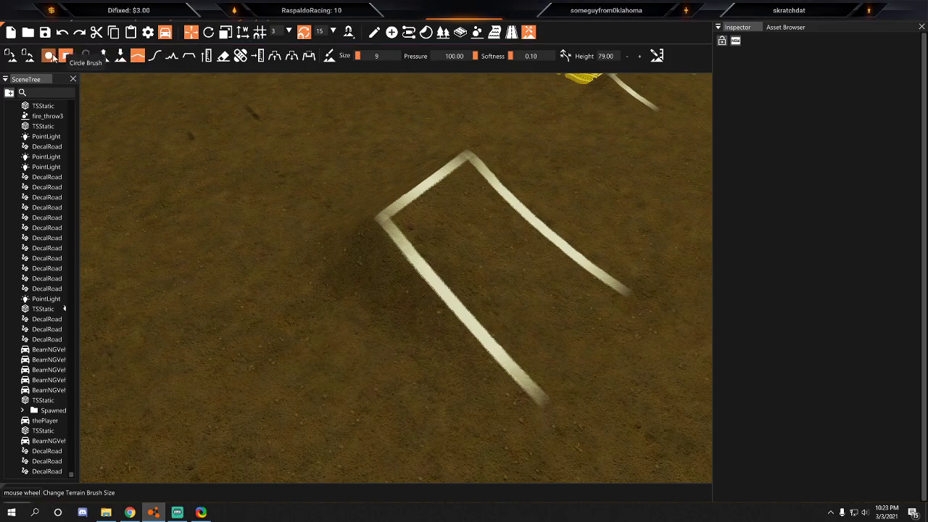
{"action": "left_click", "coordinate": [330, 57]}
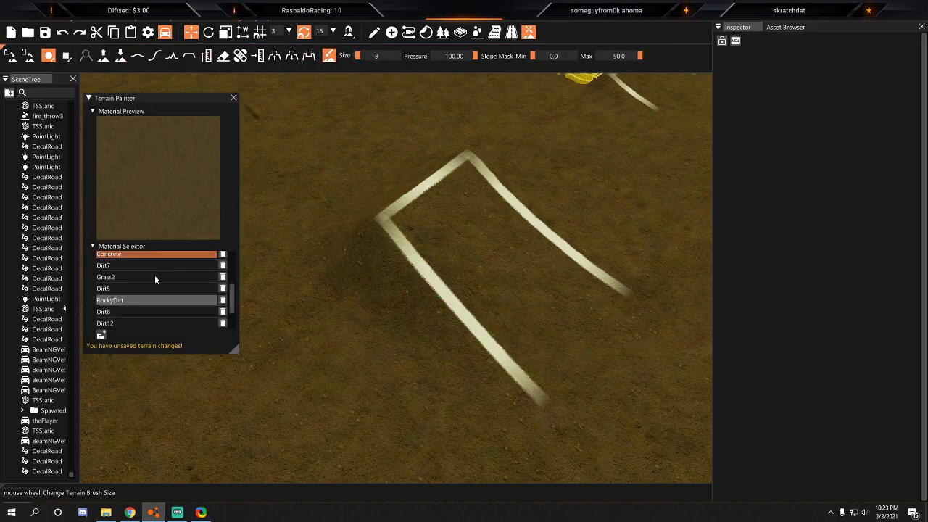
{"action": "left_click", "coordinate": [137, 291]}
{"action": "right_click_drag", "start_coordinate": [461, 249], "coordinate": [474, 248]}
{"action": "key", "text": "w"}
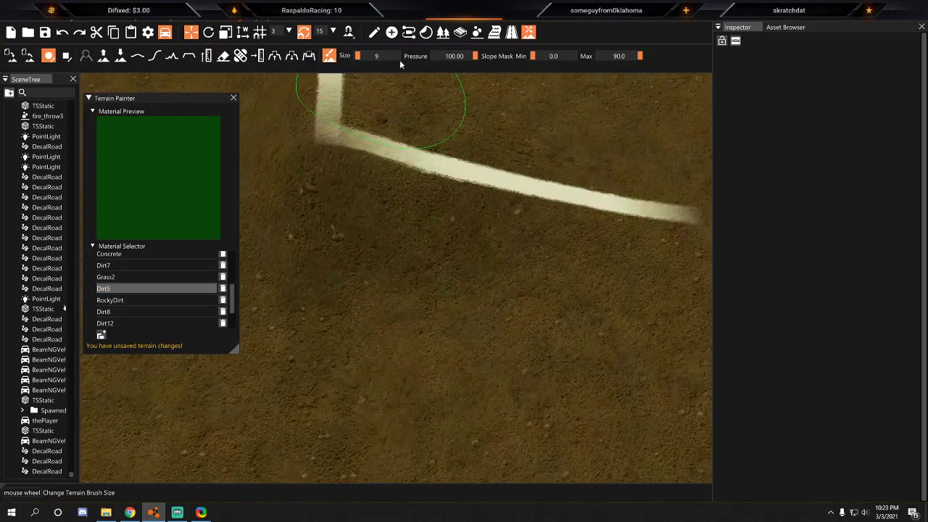
{"action": "left_click", "coordinate": [66, 55]}
{"action": "left_click_drag", "start_coordinate": [358, 55], "coordinate": [355, 55]}
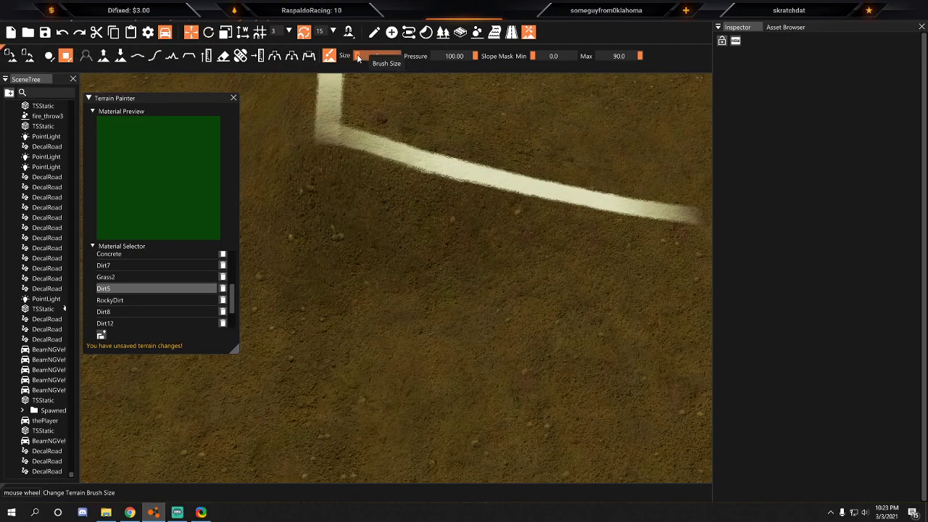
Paint Dirt5 on the wall-side slope just outside the side line up to the ramp's top corner.
{"action": "mouse_move", "coordinate": [490, 220]}
{"action": "left_mouse_down"}
{"action": "mouse_move", "coordinate": [408, 199]}
{"action": "mouse_move", "coordinate": [446, 203]}
{"action": "left_mouse_up"}
{"action": "mouse_move", "coordinate": [445, 203]}
{"action": "right_mouse_down"}
{"action": "mouse_move", "coordinate": [450, 253]}
{"action": "mouse_move", "coordinate": [461, 251]}
{"action": "mouse_move", "coordinate": [437, 201]}
{"action": "right_mouse_up"}
{"action": "mouse_move", "coordinate": [448, 221]}
{"action": "left_mouse_down"}
{"action": "mouse_move", "coordinate": [605, 199]}
{"action": "mouse_move", "coordinate": [368, 257]}
{"action": "mouse_move", "coordinate": [320, 249]}
{"action": "left_mouse_up"}
{"action": "key", "text": "a"}
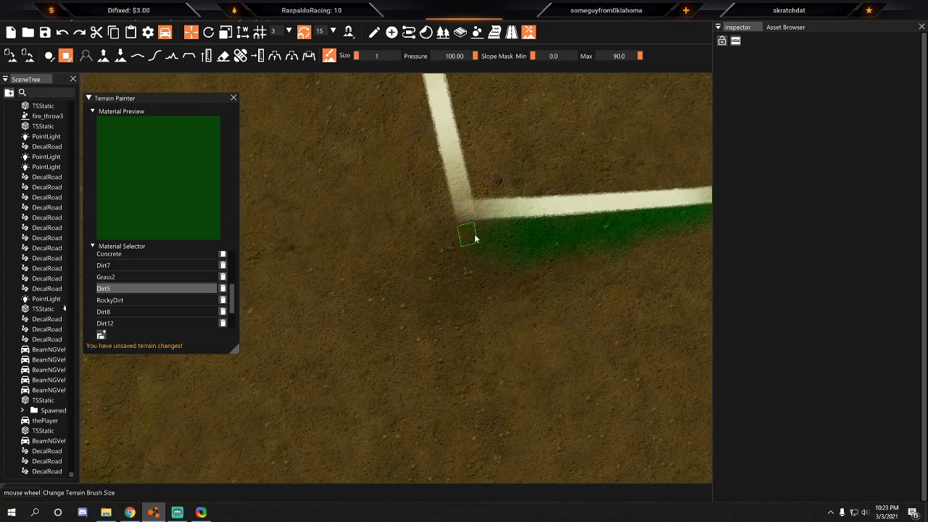
{"action": "mouse_move", "coordinate": [487, 231]}
{"action": "left_mouse_down"}
{"action": "mouse_move", "coordinate": [499, 234]}
{"action": "mouse_move", "coordinate": [472, 253]}
{"action": "mouse_move", "coordinate": [508, 257]}
{"action": "mouse_move", "coordinate": [465, 286]}
{"action": "mouse_move", "coordinate": [532, 284]}
{"action": "left_mouse_up"}
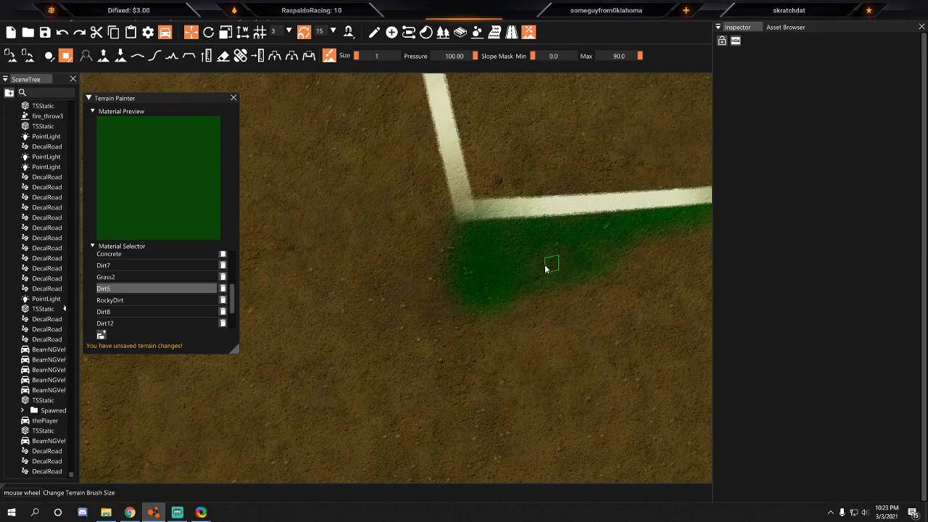
Continue the Dirt5 strip along the wall-side line toward its lower end.
{"action": "key", "text": "d"}
{"action": "right_click_drag", "start_coordinate": [590, 233], "coordinate": [537, 230]}
{"action": "key", "text": "a"}
{"action": "left_click_drag", "start_coordinate": [569, 213], "coordinate": [440, 232]}
{"action": "right_click_drag", "start_coordinate": [441, 233], "coordinate": [426, 234]}
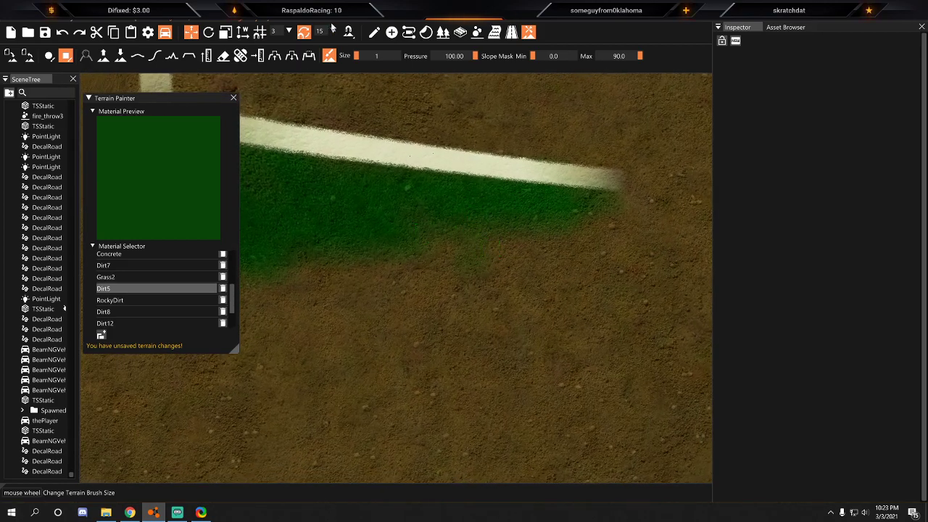
Change to a circular brush of size 3 and fill in the outer edge of the Dirt5 area on the wall-side slope.
{"action": "key", "text": "d"}
{"action": "mouse_move", "coordinate": [445, 165]}
{"action": "right_mouse_down"}
{"action": "mouse_move", "coordinate": [456, 251]}
{"action": "mouse_move", "coordinate": [472, 251]}
{"action": "mouse_move", "coordinate": [447, 221]}
{"action": "mouse_move", "coordinate": [466, 240]}
{"action": "mouse_move", "coordinate": [456, 174]}
{"action": "right_mouse_up"}
{"action": "key", "text": "w"}
{"action": "key", "text": "s"}
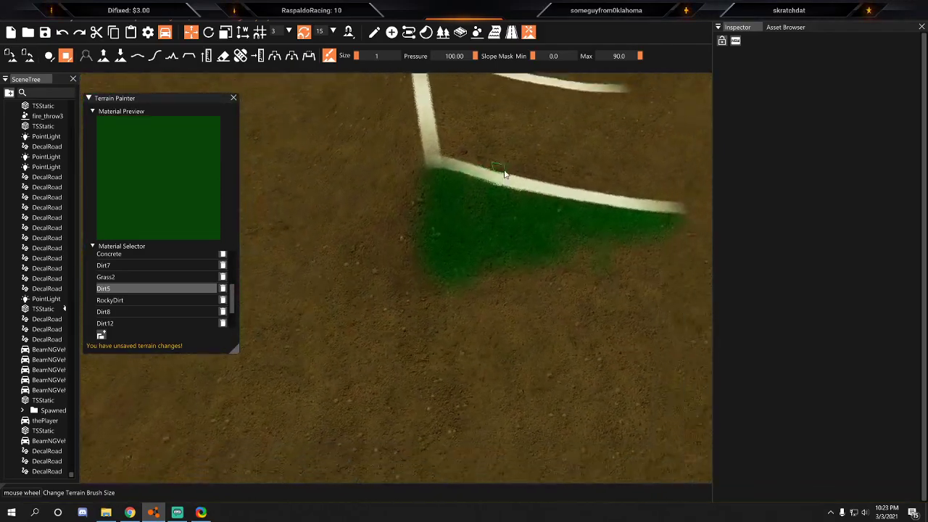
{"action": "key", "text": "d"}
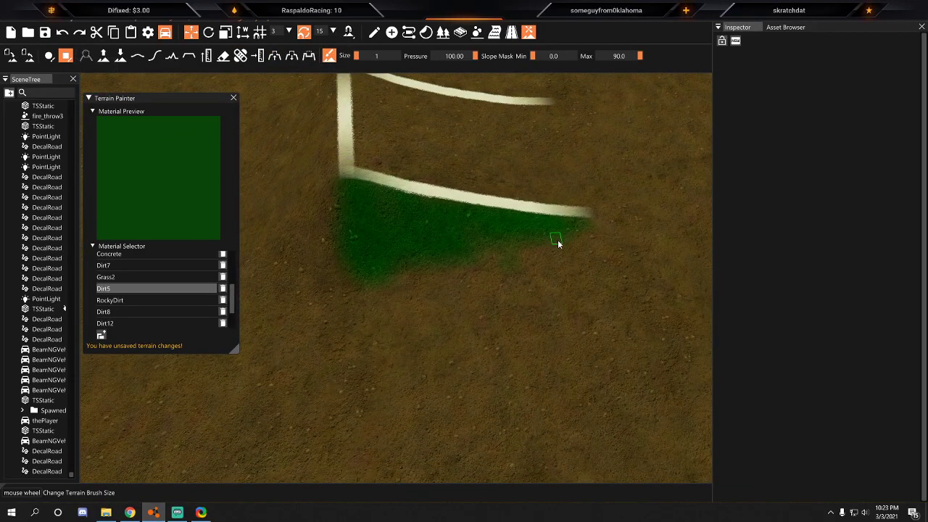
{"action": "left_click", "coordinate": [49, 56]}
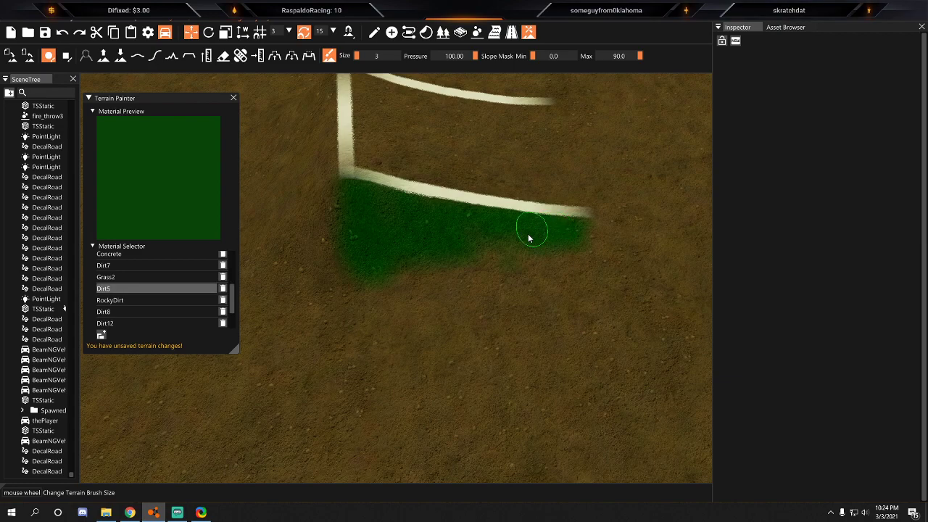
{"action": "mouse_move", "coordinate": [446, 259]}
{"action": "left_mouse_down"}
{"action": "mouse_move", "coordinate": [401, 269]}
{"action": "mouse_move", "coordinate": [515, 253]}
{"action": "left_mouse_up"}
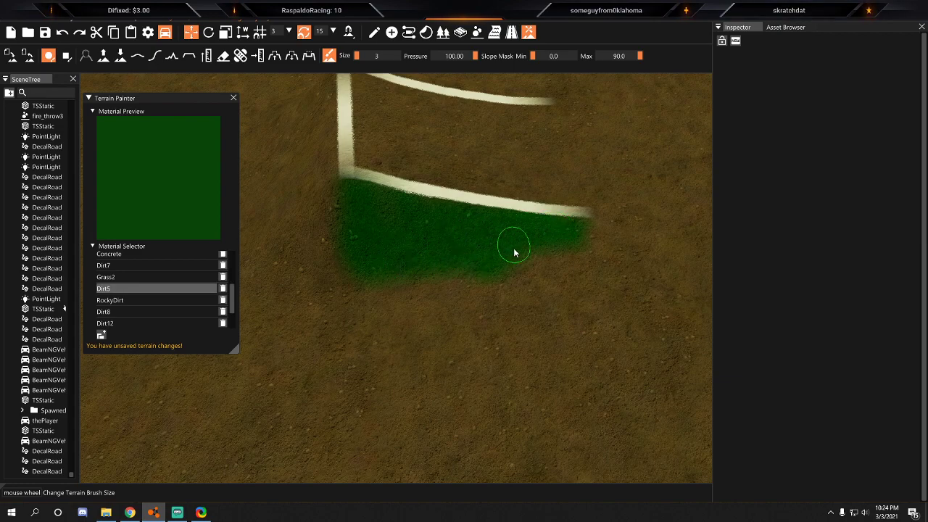
Extend the Dirt5 paint from the wall-side slope around the ramp's top corner onto the ground behind it.
{"action": "key", "text": "a"}
{"action": "key", "text": "a"}
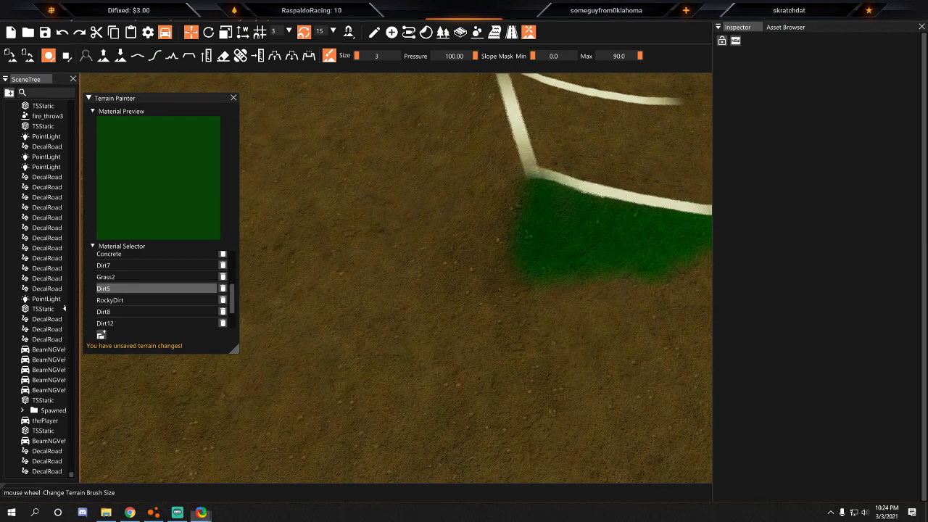
{"action": "left_click", "coordinate": [432, 267]}
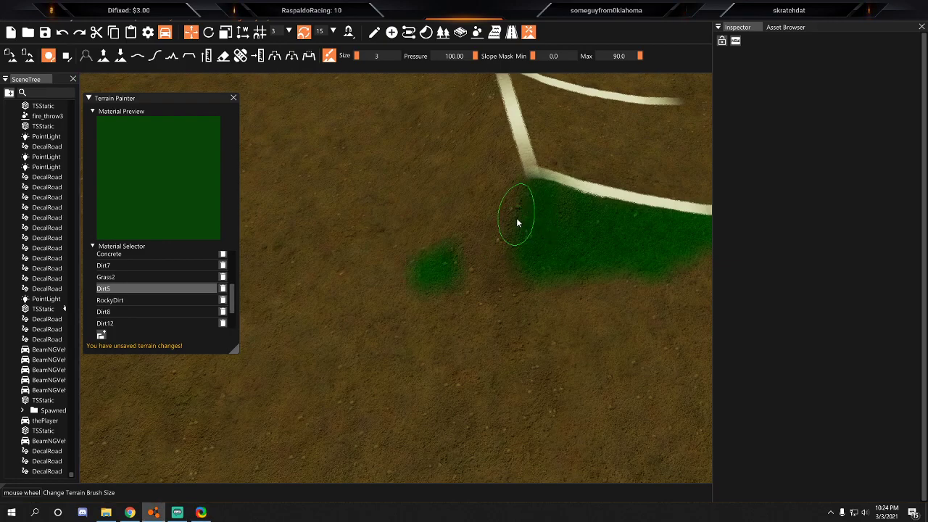
{"action": "left_click_drag", "start_coordinate": [514, 210], "coordinate": [470, 241]}
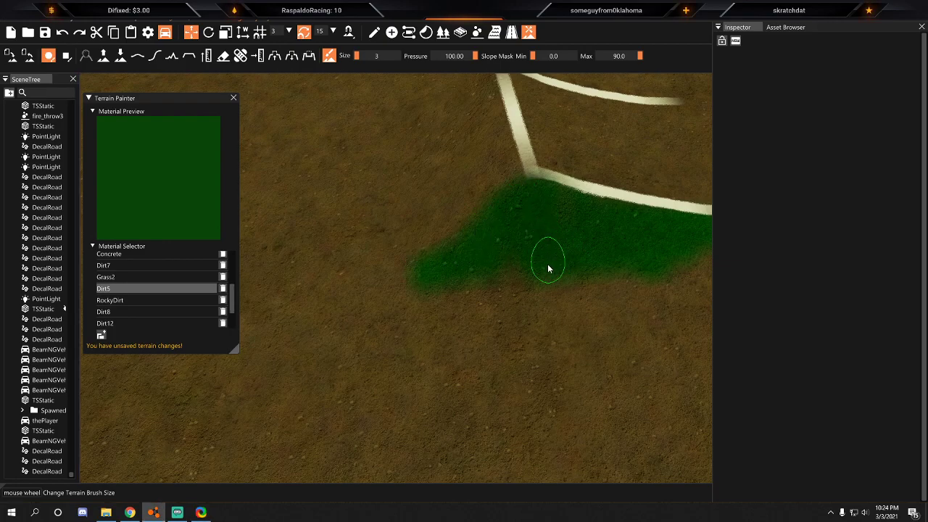
Fill in Dirt5 along the foot of the wall-side slope, widening the patch outward below the top corner.
{"action": "key", "text": "a"}
{"action": "right_click_drag", "start_coordinate": [621, 265], "coordinate": [686, 260]}
{"action": "key", "text": "w"}
{"action": "mouse_move", "coordinate": [686, 263]}
{"action": "left_mouse_down"}
{"action": "mouse_move", "coordinate": [565, 318]}
{"action": "mouse_move", "coordinate": [506, 310]}
{"action": "mouse_move", "coordinate": [631, 361]}
{"action": "left_mouse_up"}
{"action": "key", "text": "s"}
{"action": "mouse_move", "coordinate": [631, 361]}
{"action": "right_mouse_down"}
{"action": "mouse_move", "coordinate": [595, 384]}
{"action": "mouse_move", "coordinate": [616, 442]}
{"action": "right_mouse_up"}
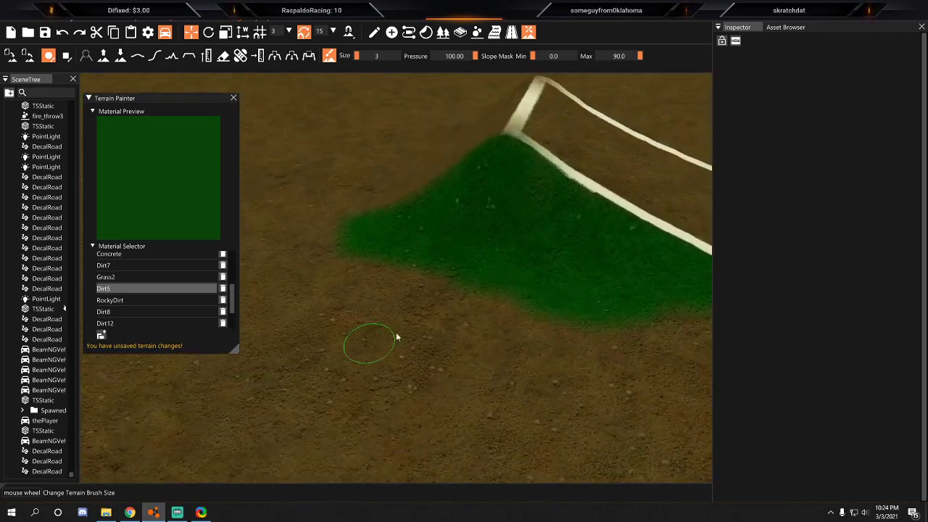
{"action": "key", "text": "d"}
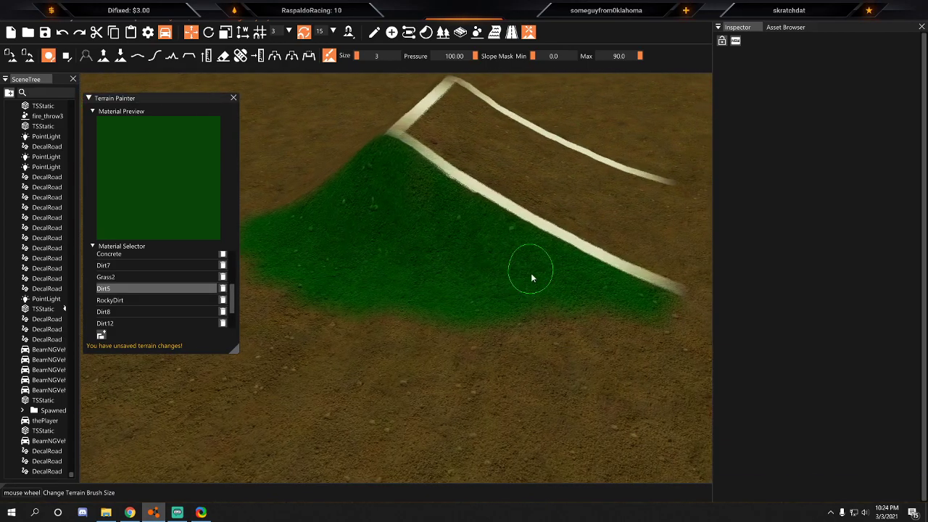
{"action": "right_click_drag", "start_coordinate": [390, 233], "coordinate": [404, 133]}
{"action": "key", "text": "d"}
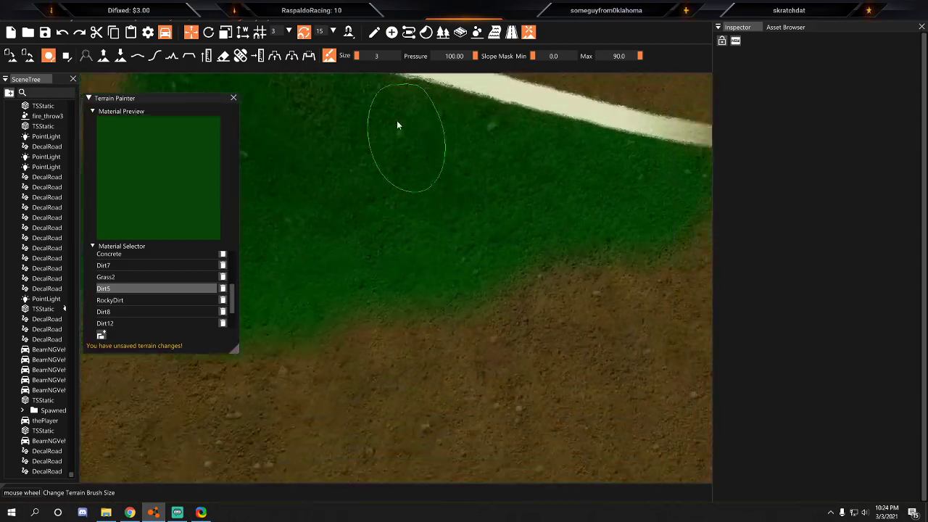
Choose the RockyDirt material and trim the outer Dirt5 edge near the lower end of the wall-side line.
{"action": "mouse_move", "coordinate": [471, 142]}
{"action": "right_mouse_down"}
{"action": "mouse_move", "coordinate": [466, 243]}
{"action": "mouse_move", "coordinate": [457, 247]}
{"action": "mouse_move", "coordinate": [470, 257]}
{"action": "mouse_move", "coordinate": [382, 222]}
{"action": "right_mouse_up"}
{"action": "key", "text": "s"}
{"action": "left_click", "coordinate": [124, 300]}
{"action": "key", "text": "d"}
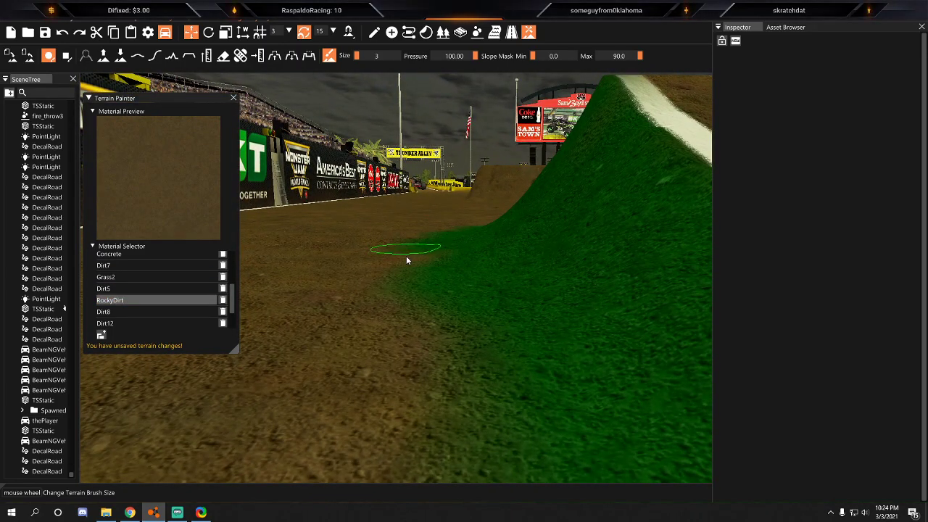
{"action": "key", "text": "s"}
{"action": "key", "text": "s"}
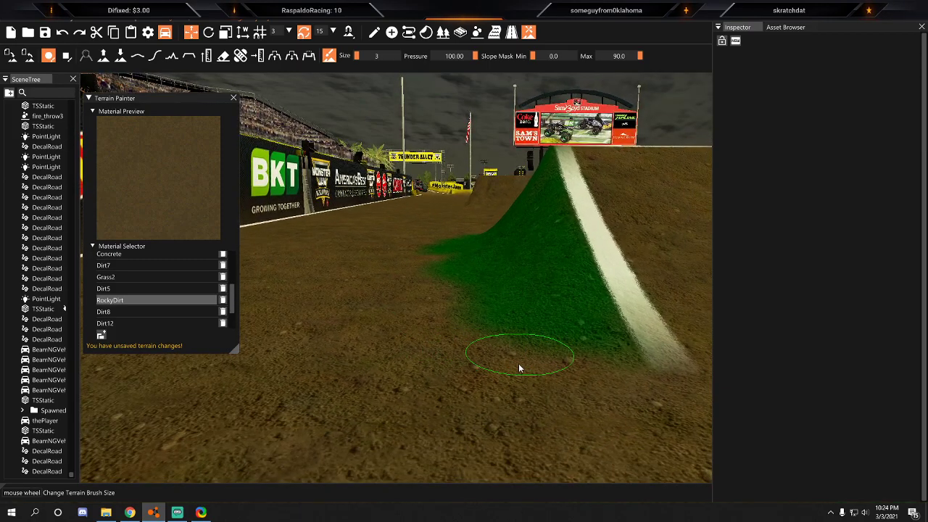
{"action": "right_click_drag", "start_coordinate": [503, 338], "coordinate": [580, 363]}
{"action": "right_click_drag", "start_coordinate": [443, 237], "coordinate": [730, 367]}
{"action": "key", "text": "s"}
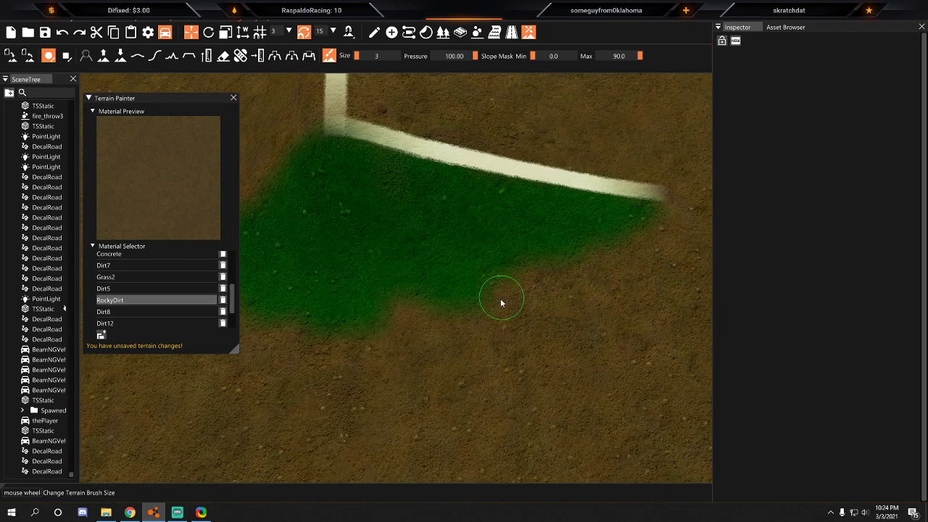
Trim the outer Dirt5 edge around the ramp's top corner with RockyDirt so it follows the foot of the slope.
{"action": "key", "text": "a"}
{"action": "mouse_move", "coordinate": [400, 322]}
{"action": "right_mouse_down"}
{"action": "mouse_move", "coordinate": [485, 244]}
{"action": "mouse_move", "coordinate": [468, 258]}
{"action": "mouse_move", "coordinate": [459, 246]}
{"action": "mouse_move", "coordinate": [409, 320]}
{"action": "right_mouse_up"}
{"action": "key", "text": "w"}
{"action": "key", "text": "s"}
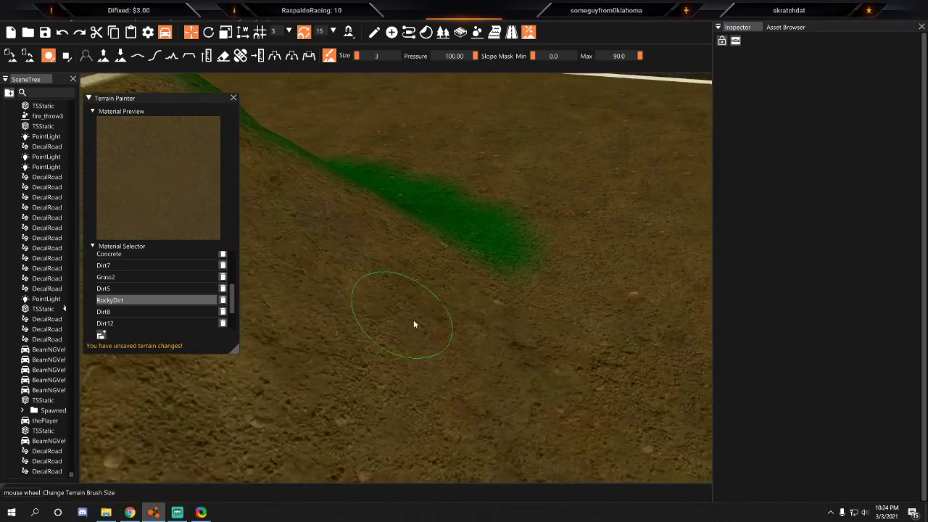
{"action": "right_click_drag", "start_coordinate": [566, 267], "coordinate": [566, 271]}
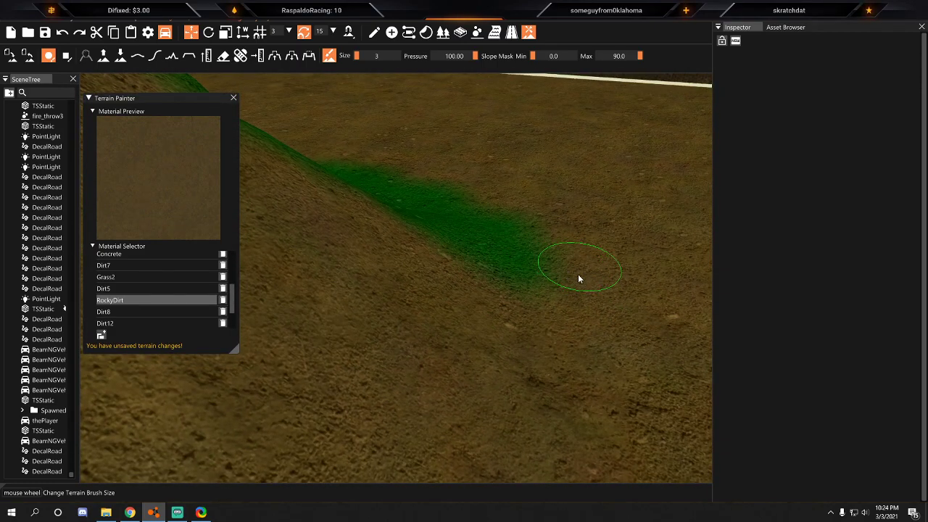
{"action": "mouse_move", "coordinate": [512, 243]}
{"action": "right_mouse_down"}
{"action": "mouse_move", "coordinate": [466, 235]}
{"action": "mouse_move", "coordinate": [466, 253]}
{"action": "mouse_move", "coordinate": [482, 240]}
{"action": "right_mouse_up"}
{"action": "key", "text": "s"}
{"action": "key", "text": "w"}
{"action": "left_click_drag", "start_coordinate": [532, 220], "coordinate": [458, 246]}
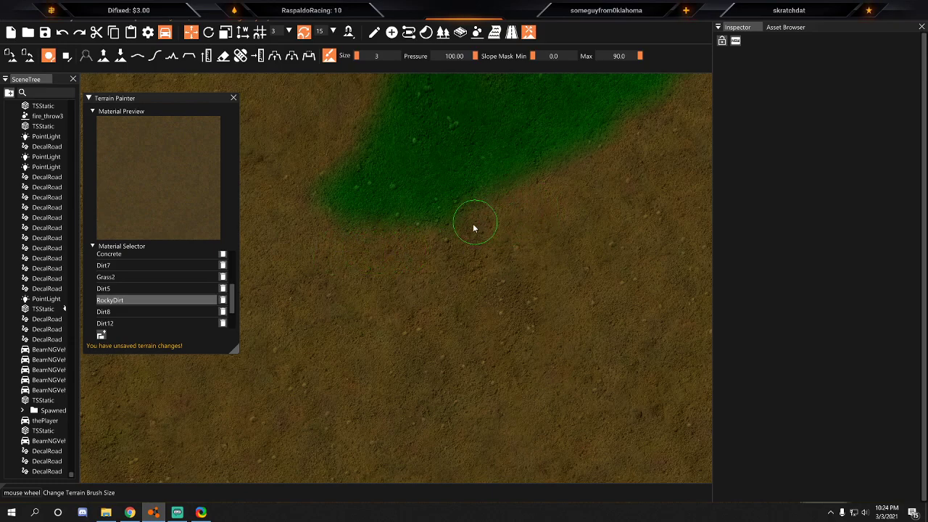
{"action": "mouse_move", "coordinate": [461, 255]}
{"action": "right_mouse_down"}
{"action": "mouse_move", "coordinate": [544, 158]}
{"action": "mouse_move", "coordinate": [460, 241]}
{"action": "right_mouse_up"}
{"action": "key", "text": "w"}
Fill the rear edge of the wall-side slope below the top corner with Dirt5, using a square brush of size 1.
{"action": "left_click", "coordinate": [109, 289]}
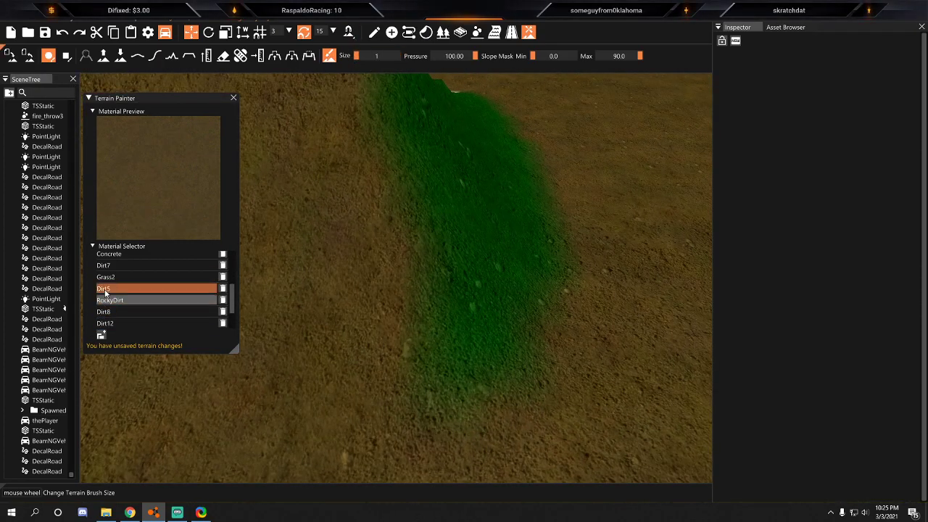
{"action": "right_click_drag", "start_coordinate": [466, 235], "coordinate": [458, 348]}
{"action": "key", "text": "s"}
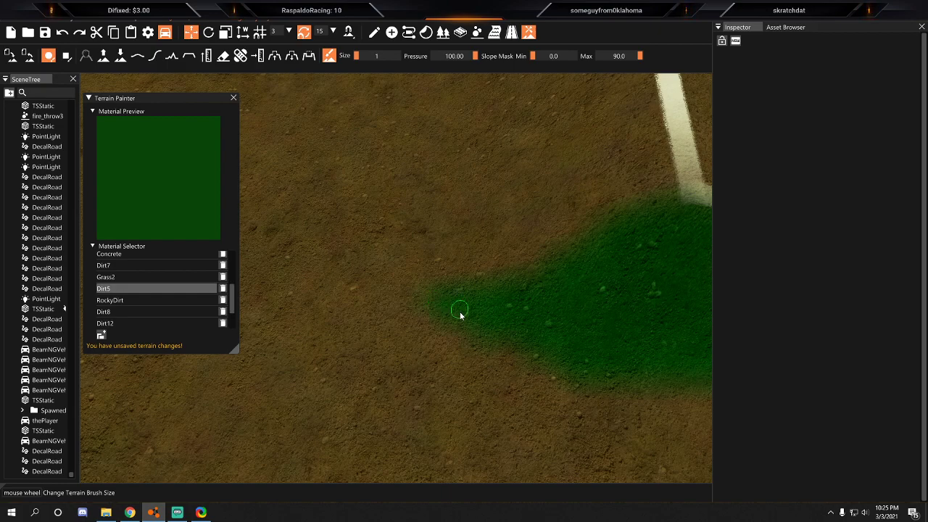
{"action": "key", "text": "s"}
{"action": "key", "text": "a"}
{"action": "right_click_drag", "start_coordinate": [205, 202], "coordinate": [640, 208]}
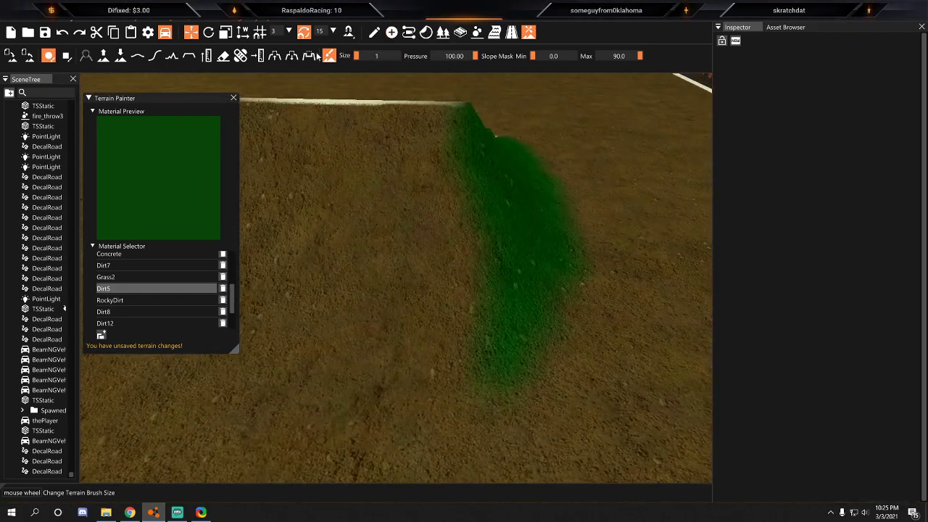
{"action": "left_click", "coordinate": [66, 57]}
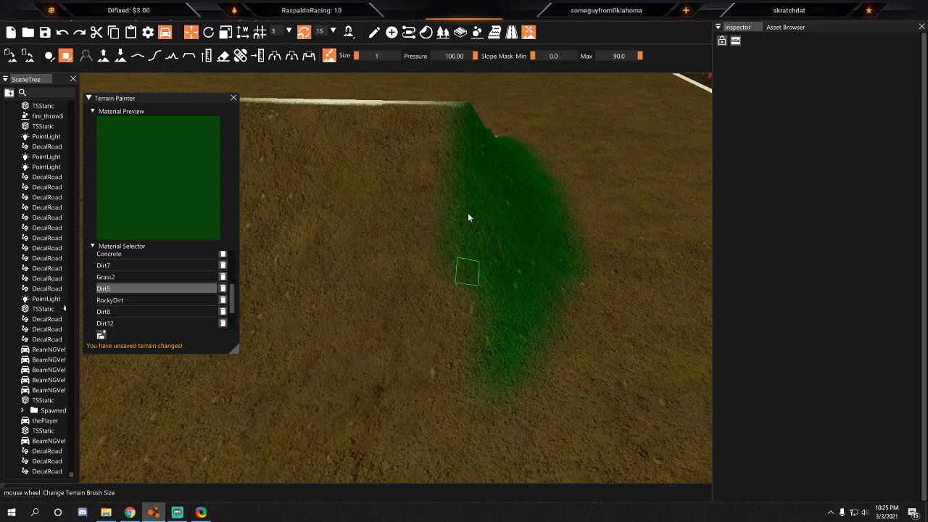
{"action": "left_click_drag", "start_coordinate": [452, 323], "coordinate": [448, 373]}
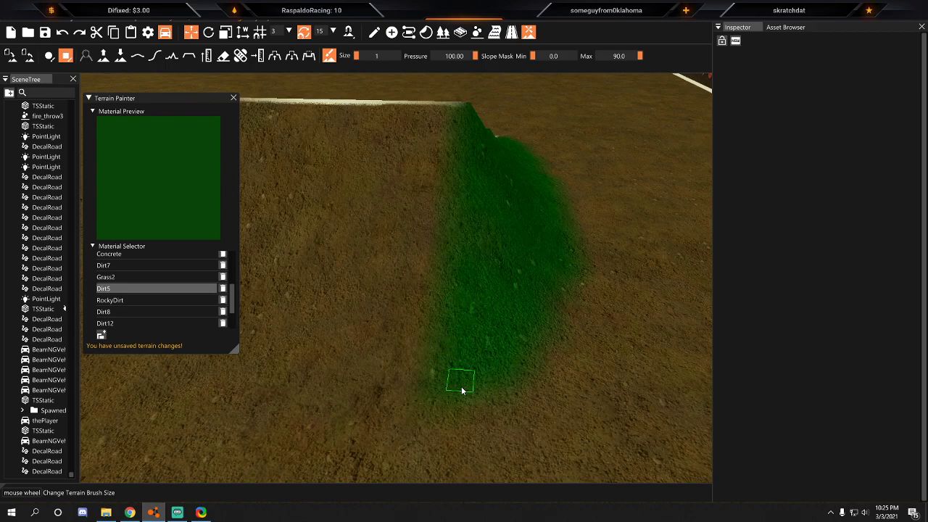
Cover the ramp's opposite slope, beside the side line facing the yellow cars, with Dirt5 using a square brush of size 9.
{"action": "mouse_move", "coordinate": [473, 358]}
{"action": "right_mouse_down"}
{"action": "mouse_move", "coordinate": [488, 236]}
{"action": "mouse_move", "coordinate": [456, 246]}
{"action": "mouse_move", "coordinate": [476, 258]}
{"action": "mouse_move", "coordinate": [465, 251]}
{"action": "right_mouse_up"}
{"action": "key", "text": "a"}
{"action": "key", "text": "w"}
{"action": "mouse_move", "coordinate": [414, 282]}
{"action": "right_mouse_down"}
{"action": "mouse_move", "coordinate": [435, 240]}
{"action": "mouse_move", "coordinate": [462, 239]}
{"action": "mouse_move", "coordinate": [449, 178]}
{"action": "right_mouse_up"}
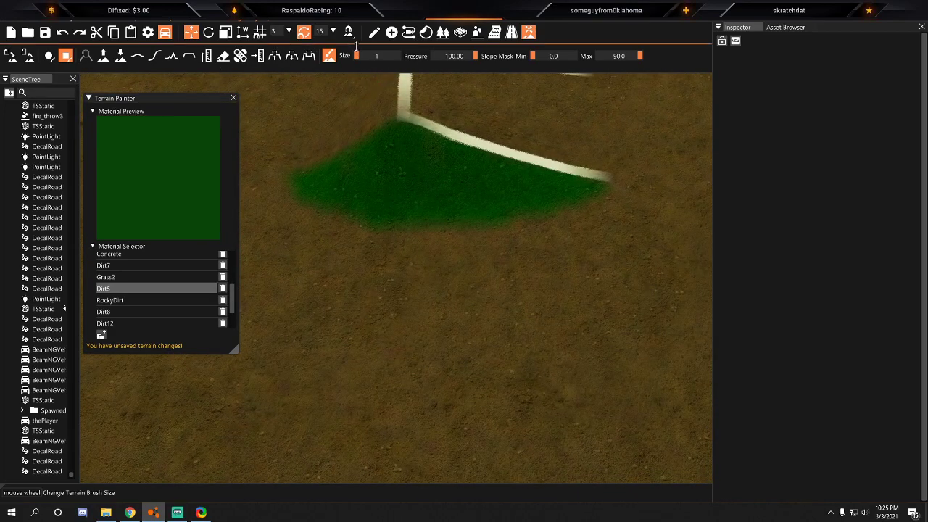
{"action": "left_click", "coordinate": [110, 299]}
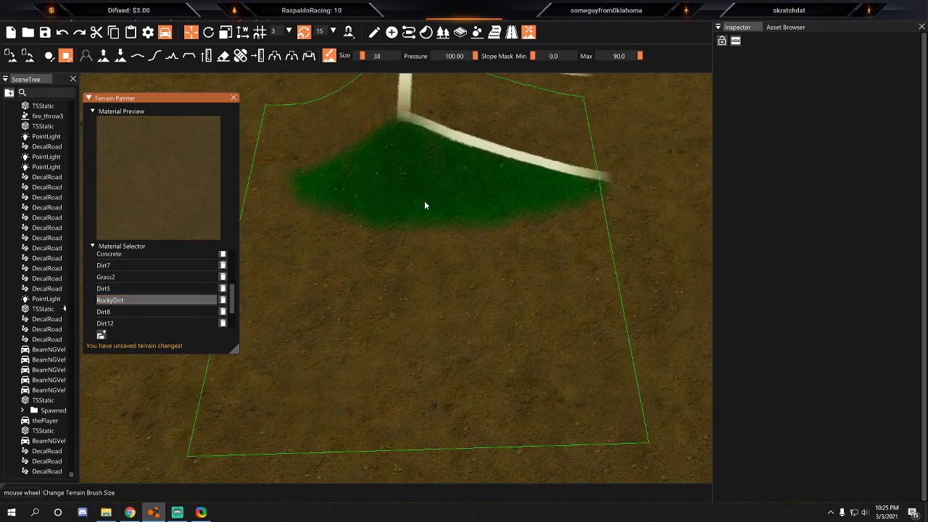
{"action": "left_click", "coordinate": [359, 56]}
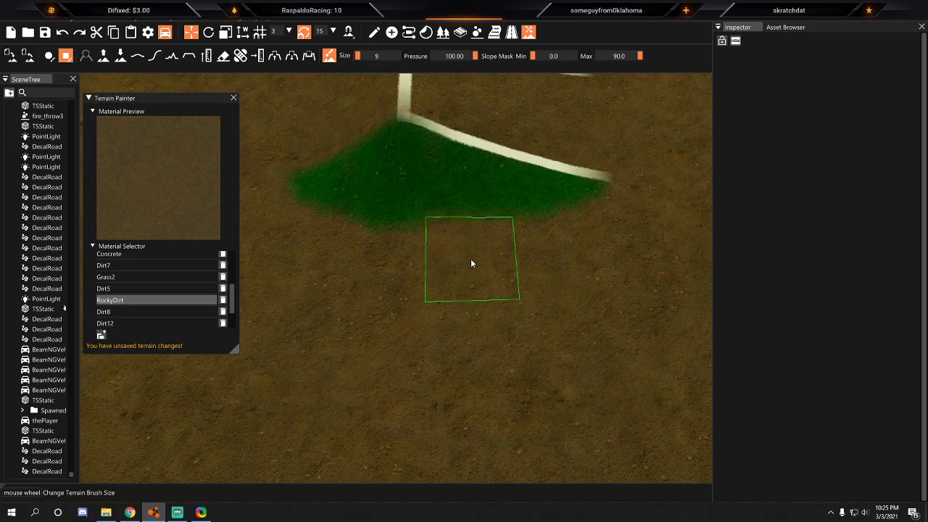
{"action": "mouse_move", "coordinate": [379, 264]}
{"action": "right_mouse_down"}
{"action": "mouse_move", "coordinate": [427, 296]}
{"action": "mouse_move", "coordinate": [458, 252]}
{"action": "mouse_move", "coordinate": [445, 238]}
{"action": "mouse_move", "coordinate": [460, 253]}
{"action": "mouse_move", "coordinate": [465, 244]}
{"action": "mouse_move", "coordinate": [470, 299]}
{"action": "mouse_move", "coordinate": [460, 221]}
{"action": "mouse_move", "coordinate": [450, 297]}
{"action": "right_mouse_up"}
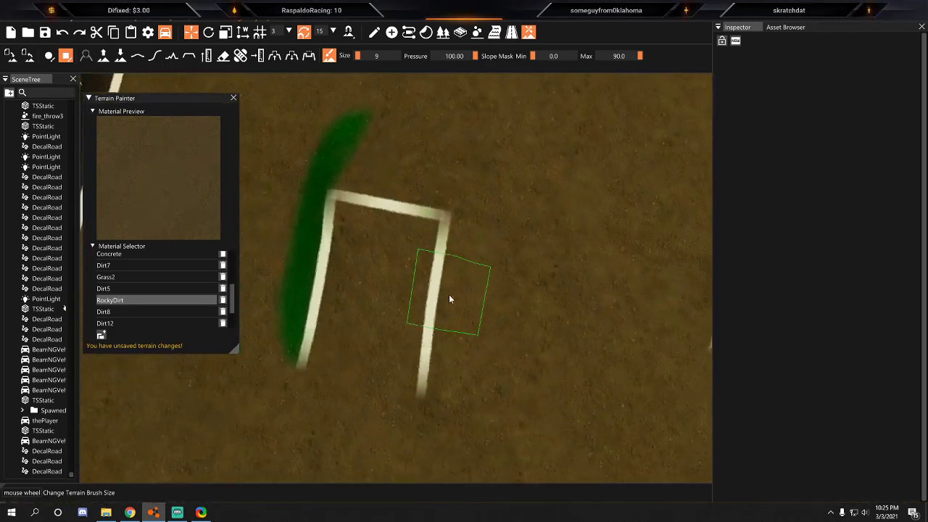
{"action": "right_click_drag", "start_coordinate": [473, 253], "coordinate": [461, 228]}
{"action": "left_click", "coordinate": [129, 290]}
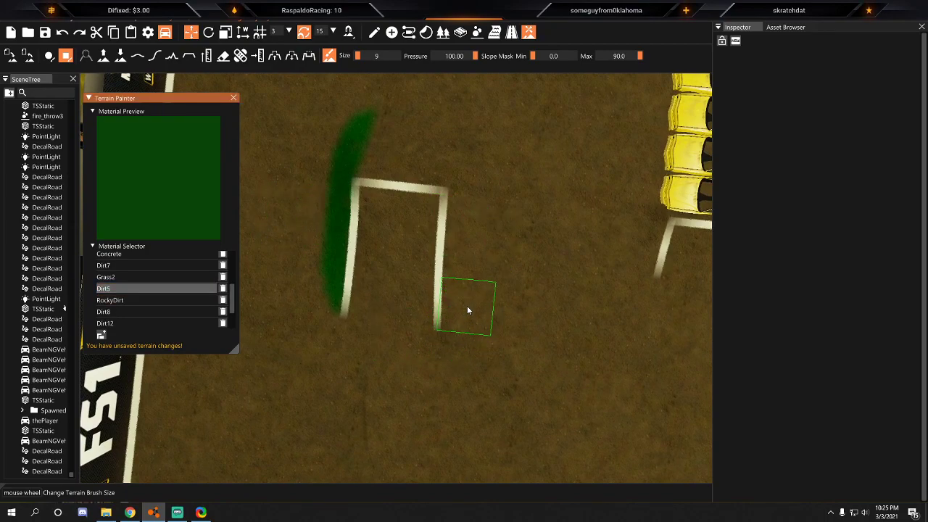
{"action": "left_click_drag", "start_coordinate": [467, 310], "coordinate": [481, 127]}
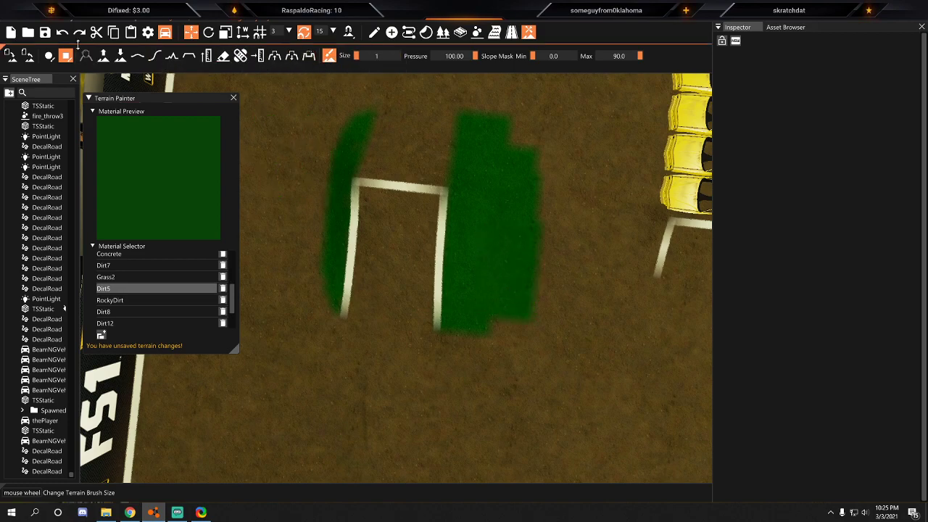
Paint a small RockyDirt spot in the middle of the car-side Dirt5 area with a circular brush of size 1.
{"action": "left_click", "coordinate": [110, 300]}
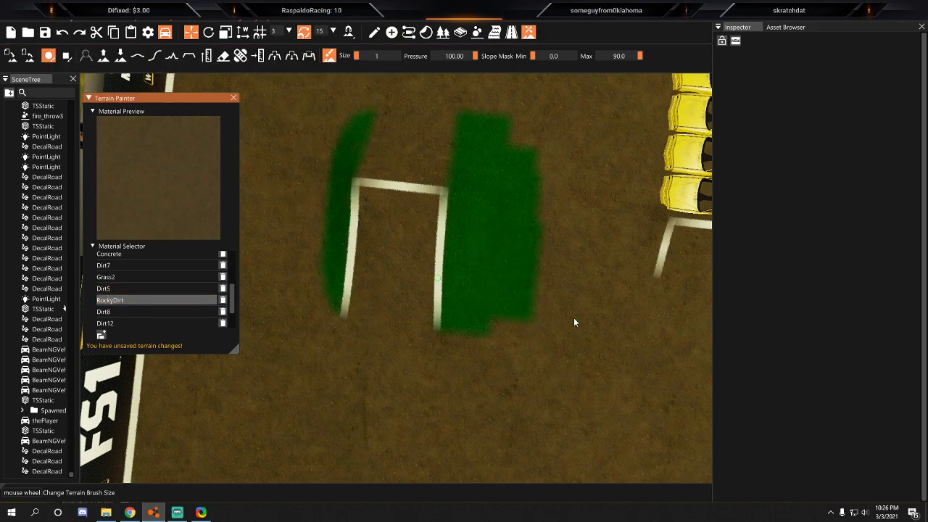
{"action": "mouse_move", "coordinate": [464, 250]}
{"action": "right_mouse_down"}
{"action": "mouse_move", "coordinate": [472, 251]}
{"action": "mouse_move", "coordinate": [462, 242]}
{"action": "mouse_move", "coordinate": [467, 247]}
{"action": "right_mouse_up"}
{"action": "key", "text": "w"}
{"action": "key", "text": "d"}
{"action": "key", "text": "w"}
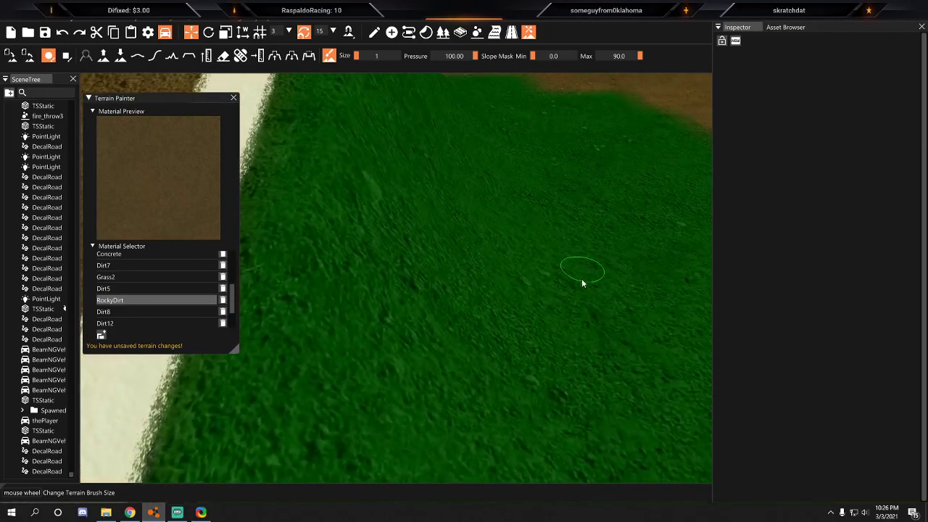
{"action": "left_click_drag", "start_coordinate": [505, 215], "coordinate": [525, 242]}
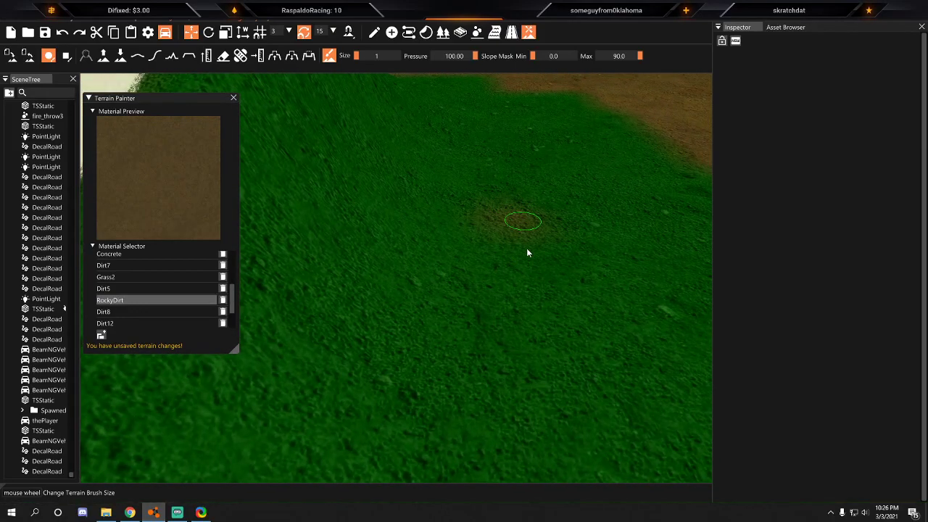
{"action": "key", "text": "s"}
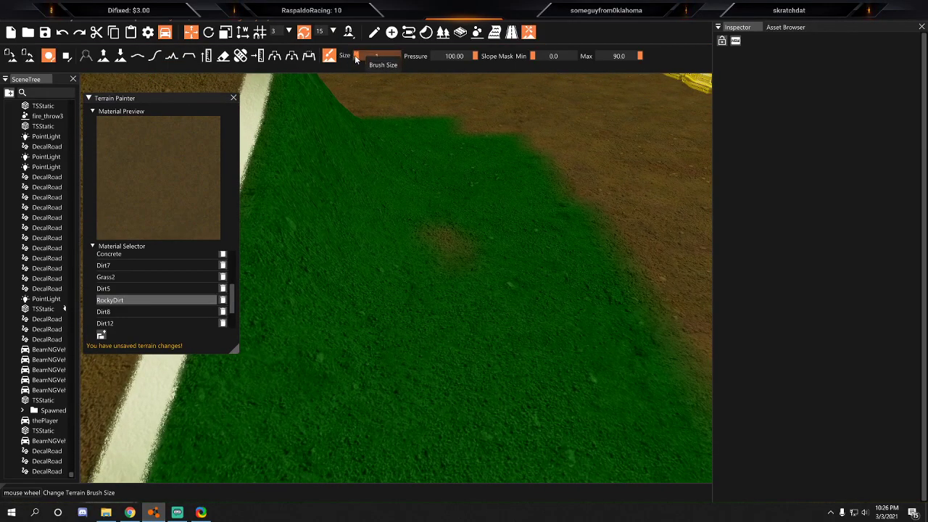
Set the brush size to 3 and trim the outer edge of the car-side Dirt5 area with RockyDirt.
{"action": "scroll", "coordinate": [358, 58], "scroll_direction": "up", "scroll_amount": 8}
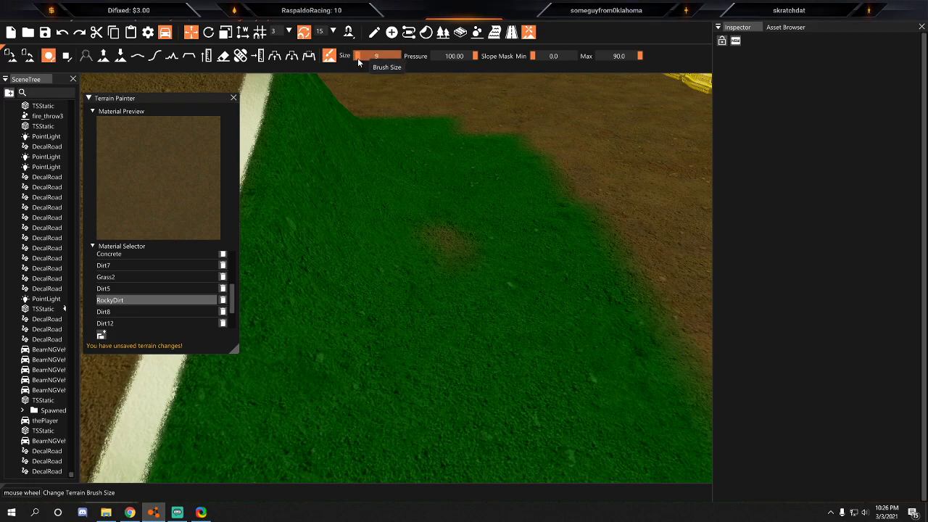
{"action": "left_click_drag", "start_coordinate": [357, 59], "coordinate": [356, 59]}
{"action": "key", "text": "s"}
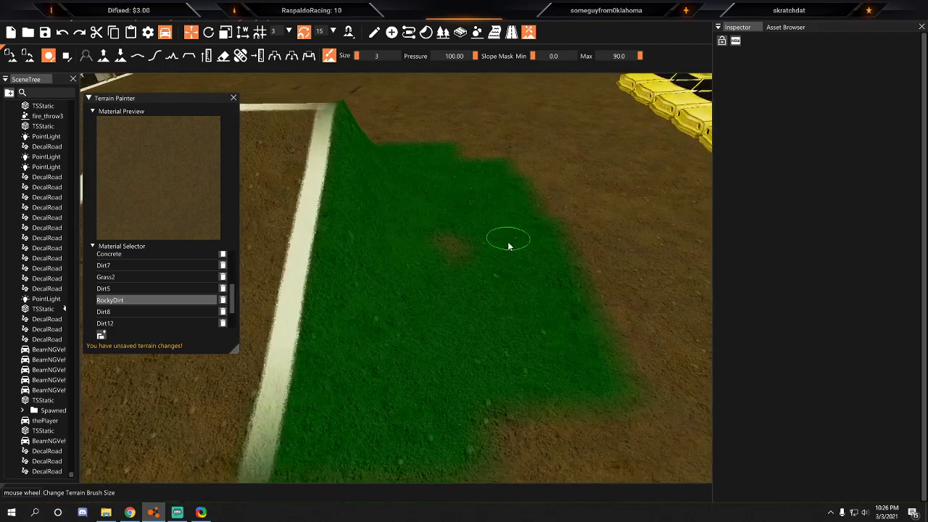
{"action": "left_click_drag", "start_coordinate": [508, 244], "coordinate": [496, 156]}
{"action": "key", "text": "s"}
{"action": "mouse_move", "coordinate": [534, 312]}
{"action": "left_mouse_down"}
{"action": "mouse_move", "coordinate": [566, 295]}
{"action": "mouse_move", "coordinate": [539, 298]}
{"action": "left_mouse_up"}
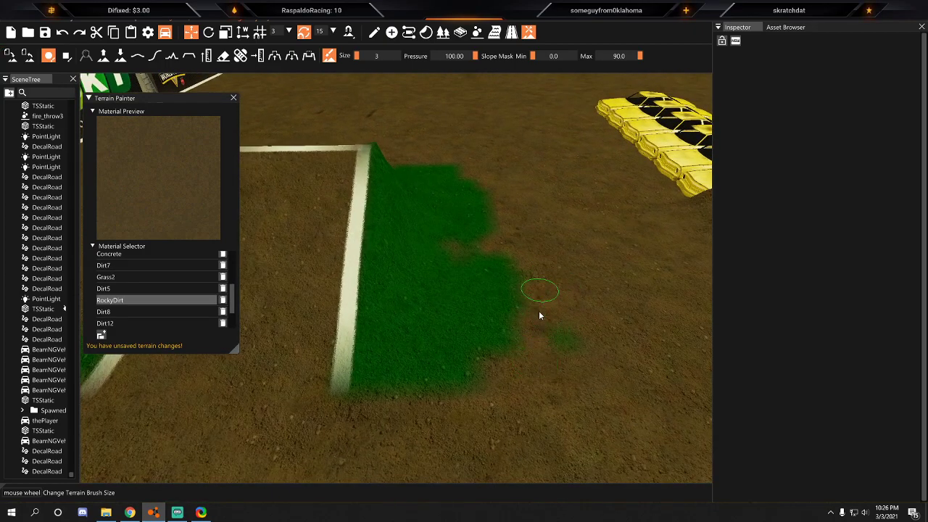
{"action": "left_click_drag", "start_coordinate": [506, 354], "coordinate": [497, 289]}
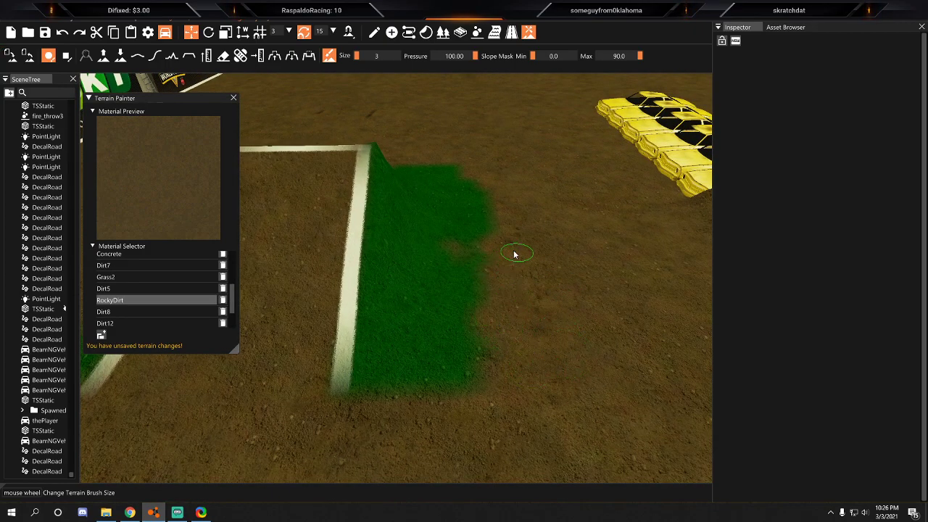
Taper the car-side Dirt5 area toward the lower end of the side line with RockyDirt.
{"action": "mouse_move", "coordinate": [431, 411]}
{"action": "left_mouse_down"}
{"action": "mouse_move", "coordinate": [463, 324]}
{"action": "mouse_move", "coordinate": [468, 185]}
{"action": "left_mouse_up"}
{"action": "key", "text": "w"}
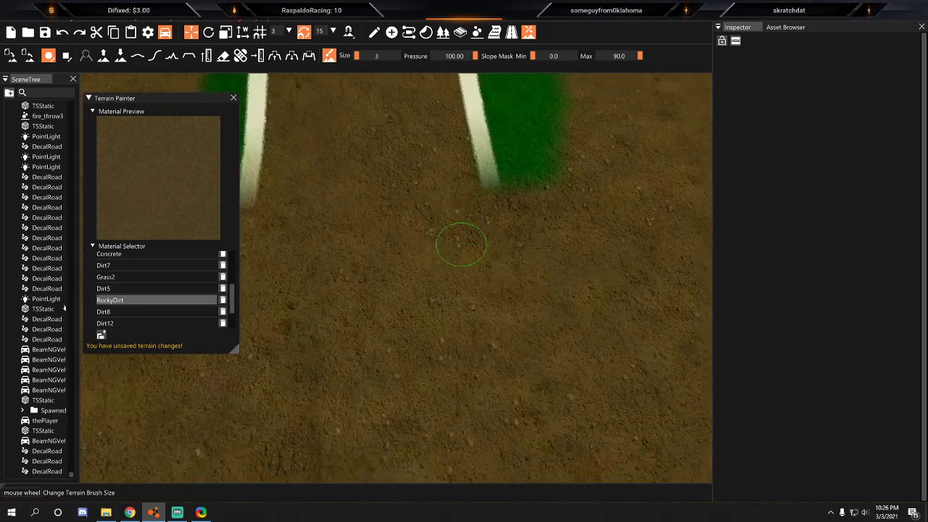
{"action": "mouse_move", "coordinate": [525, 298]}
{"action": "left_mouse_down"}
{"action": "mouse_move", "coordinate": [563, 250]}
{"action": "mouse_move", "coordinate": [546, 151]}
{"action": "left_mouse_up"}
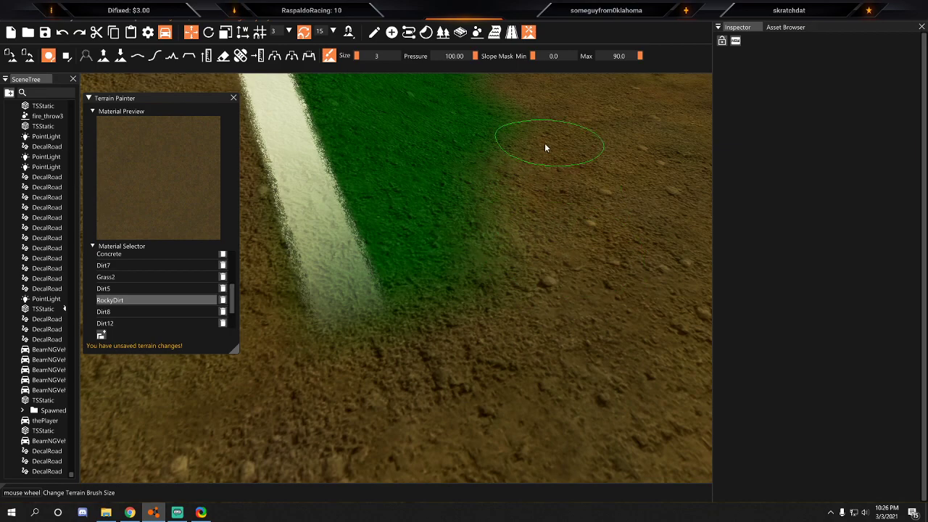
{"action": "right_click_drag", "start_coordinate": [525, 121], "coordinate": [470, 251]}
{"action": "key", "text": "s"}
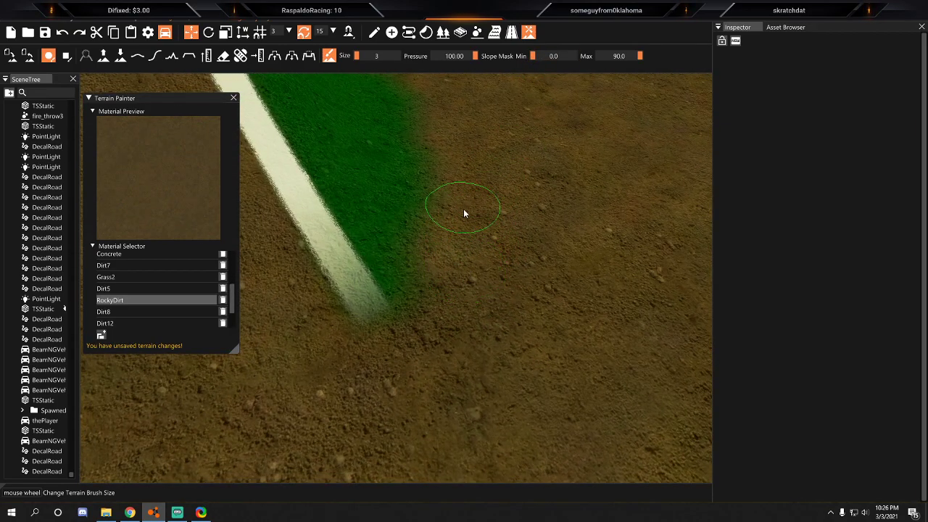
{"action": "right_click_drag", "start_coordinate": [443, 143], "coordinate": [462, 248]}
{"action": "key", "text": "w"}
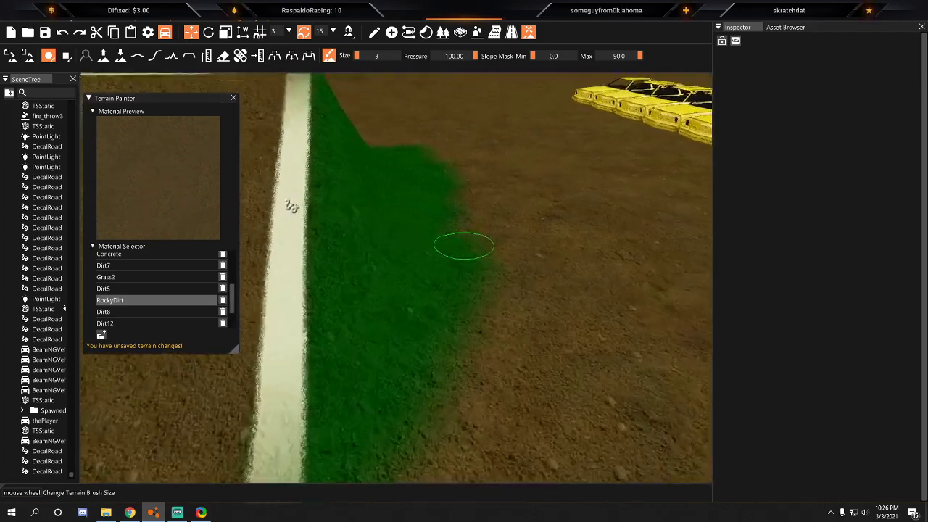
Paint RockyDirt over the outer edges of the green terrain to trim both sides of the chalk-lined ramp.
{"action": "mouse_move", "coordinate": [472, 210]}
{"action": "left_mouse_down"}
{"action": "mouse_move", "coordinate": [511, 274]}
{"action": "mouse_move", "coordinate": [547, 385]}
{"action": "left_mouse_up"}
{"action": "mouse_move", "coordinate": [462, 240]}
{"action": "right_mouse_down"}
{"action": "mouse_move", "coordinate": [470, 224]}
{"action": "mouse_move", "coordinate": [464, 247]}
{"action": "mouse_move", "coordinate": [472, 250]}
{"action": "right_mouse_up"}
{"action": "key", "text": "s"}
{"action": "left_click_drag", "start_coordinate": [421, 241], "coordinate": [530, 223]}
{"action": "right_click_drag", "start_coordinate": [577, 196], "coordinate": [455, 250]}
{"action": "key", "text": "w"}
{"action": "key", "text": "s"}
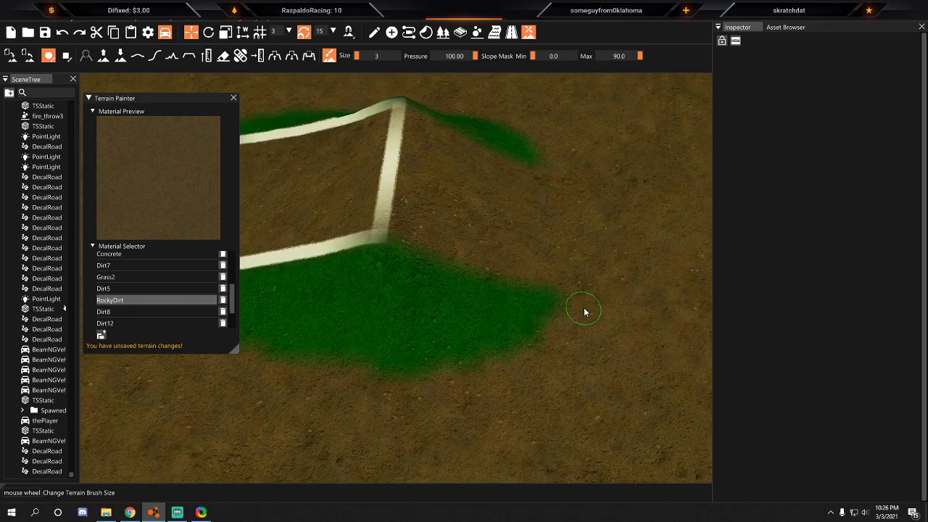
{"action": "mouse_move", "coordinate": [567, 328]}
{"action": "left_mouse_down"}
{"action": "mouse_move", "coordinate": [520, 356]}
{"action": "mouse_move", "coordinate": [411, 385]}
{"action": "mouse_move", "coordinate": [341, 390]}
{"action": "left_mouse_up"}
{"action": "mouse_move", "coordinate": [321, 382]}
{"action": "right_mouse_down"}
{"action": "mouse_move", "coordinate": [459, 249]}
{"action": "mouse_move", "coordinate": [474, 251]}
{"action": "mouse_move", "coordinate": [458, 251]}
{"action": "right_mouse_up"}
{"action": "key", "text": "w"}
{"action": "key", "text": "s"}
{"action": "mouse_move", "coordinate": [431, 346]}
{"action": "right_mouse_down"}
{"action": "mouse_move", "coordinate": [451, 208]}
{"action": "mouse_move", "coordinate": [395, 345]}
{"action": "mouse_move", "coordinate": [472, 286]}
{"action": "right_mouse_up"}
{"action": "key", "text": "s"}
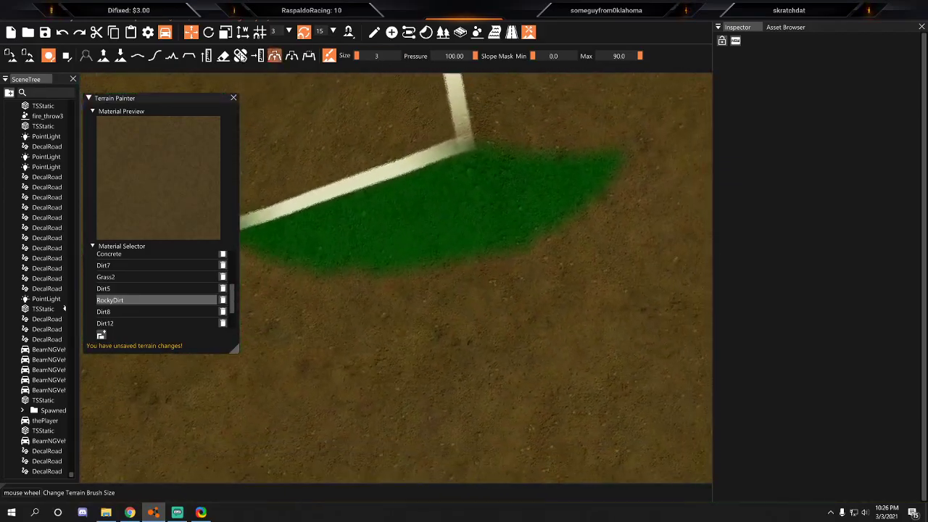
{"action": "left_click", "coordinate": [65, 56]}
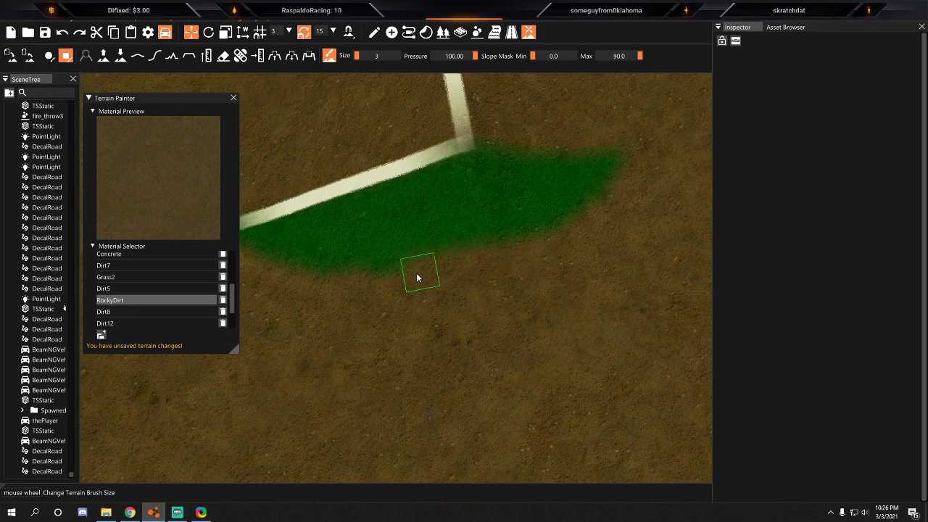
{"action": "mouse_move", "coordinate": [359, 283]}
{"action": "right_mouse_down"}
{"action": "mouse_move", "coordinate": [546, 251]}
{"action": "mouse_move", "coordinate": [460, 248]}
{"action": "mouse_move", "coordinate": [562, 247]}
{"action": "mouse_move", "coordinate": [544, 239]}
{"action": "mouse_move", "coordinate": [466, 252]}
{"action": "mouse_move", "coordinate": [455, 248]}
{"action": "mouse_move", "coordinate": [462, 242]}
{"action": "right_mouse_up"}
{"action": "key", "text": "s"}
{"action": "key", "text": "s"}
{"action": "key", "text": "d"}
{"action": "key", "text": "w"}
{"action": "key", "text": "w"}
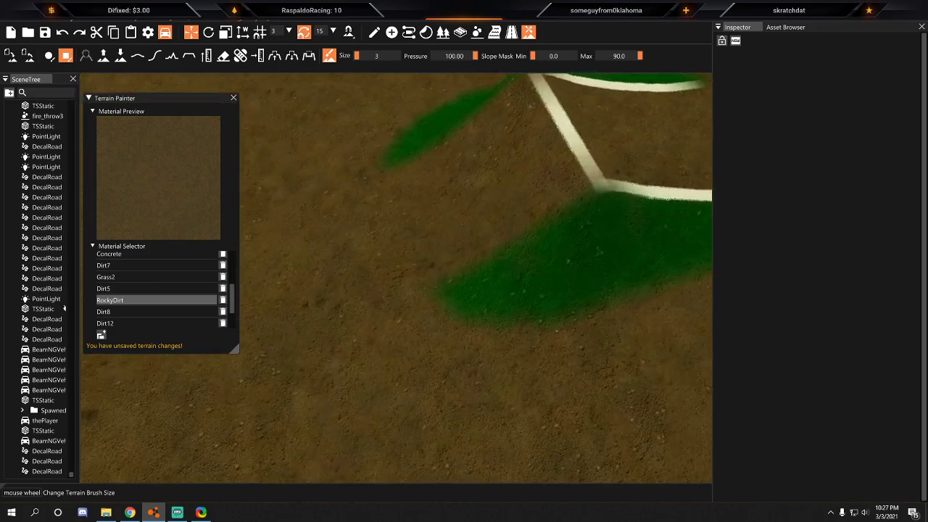
Set the terrain brush to a circle of size 1 and check the green edges around the ramp.
{"action": "left_click_drag", "start_coordinate": [357, 55], "coordinate": [20, 46]}
{"action": "left_click", "coordinate": [48, 56]}
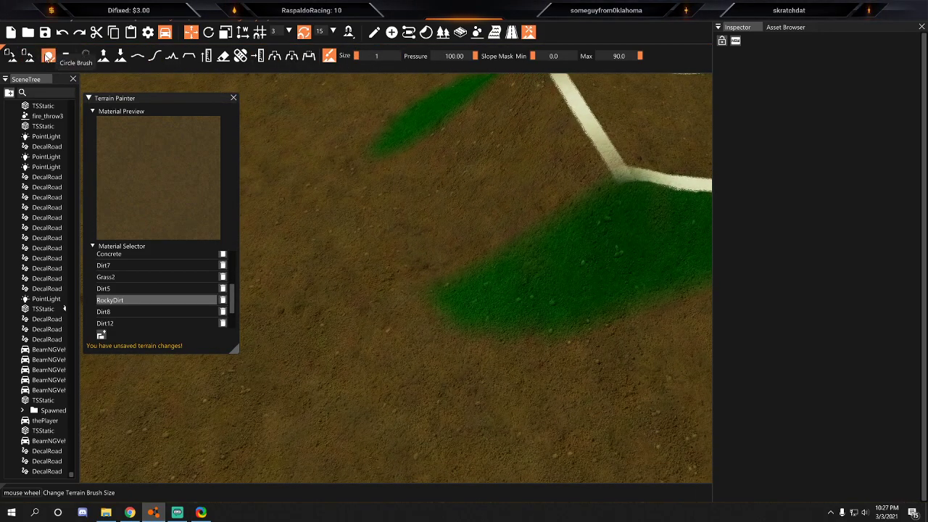
{"action": "mouse_move", "coordinate": [369, 162]}
{"action": "right_mouse_down"}
{"action": "mouse_move", "coordinate": [353, 178]}
{"action": "mouse_move", "coordinate": [447, 341]}
{"action": "right_mouse_up"}
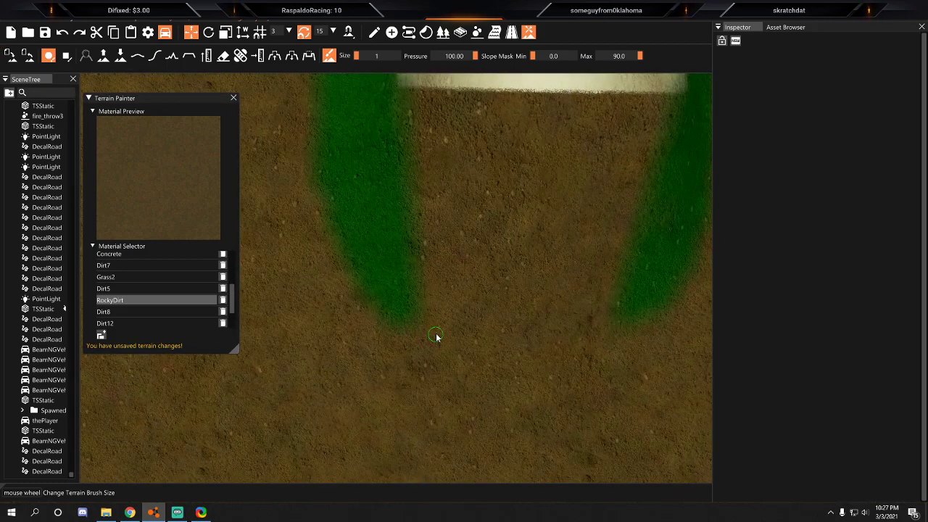
{"action": "key", "text": "s"}
{"action": "mouse_move", "coordinate": [493, 331]}
{"action": "right_mouse_down"}
{"action": "mouse_move", "coordinate": [460, 251]}
{"action": "mouse_move", "coordinate": [471, 253]}
{"action": "mouse_move", "coordinate": [497, 332]}
{"action": "right_mouse_up"}
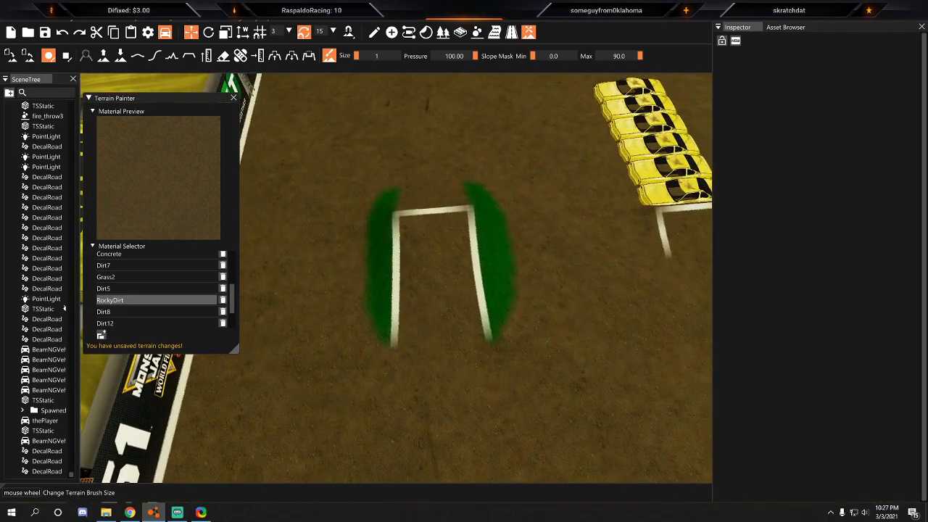
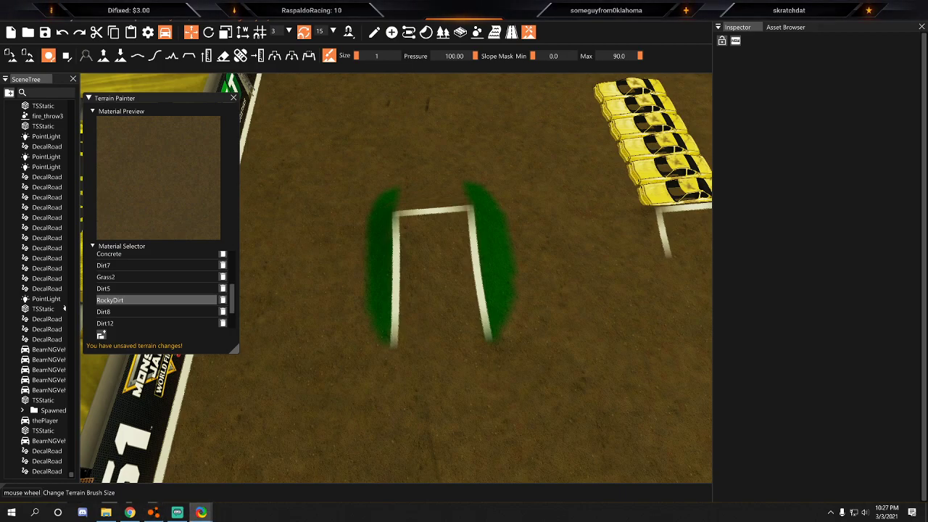
Select the three chalk decal roads that outline the green-sided ramp as objects.
{"action": "left_click", "coordinate": [511, 31]}
{"action": "left_click", "coordinate": [482, 257]}
{"action": "left_click", "coordinate": [445, 213]}
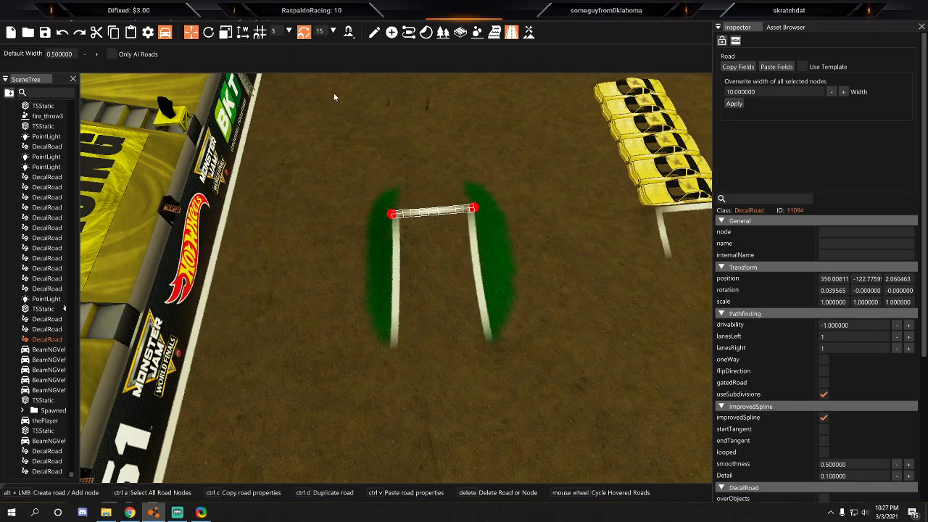
{"action": "left_click", "coordinate": [374, 32]}
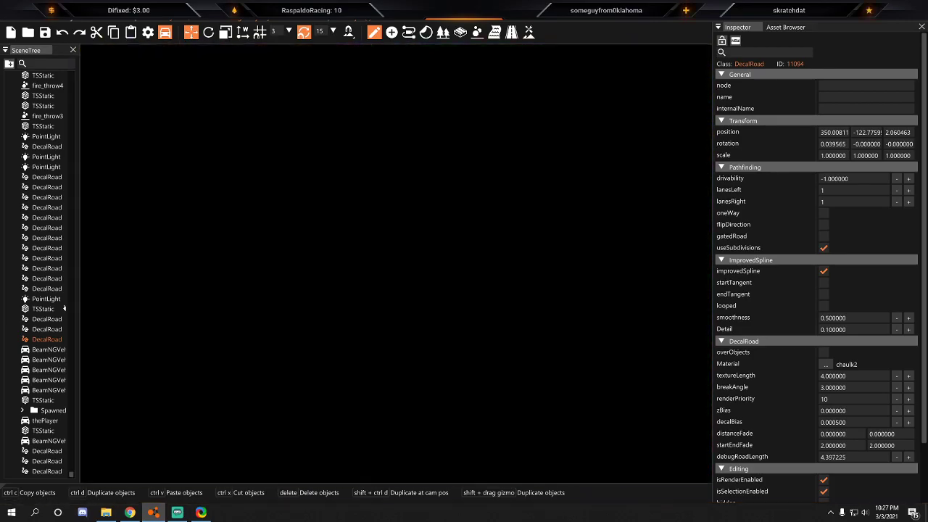
{"action": "key", "text": "s"}
{"action": "left_click", "coordinate": [416, 205], "text": "ctrl"}
{"action": "key", "text": "a"}
{"action": "left_click", "coordinate": [388, 137], "text": "ctrl"}
{"action": "key", "text": "s"}
{"action": "key", "text": "d"}
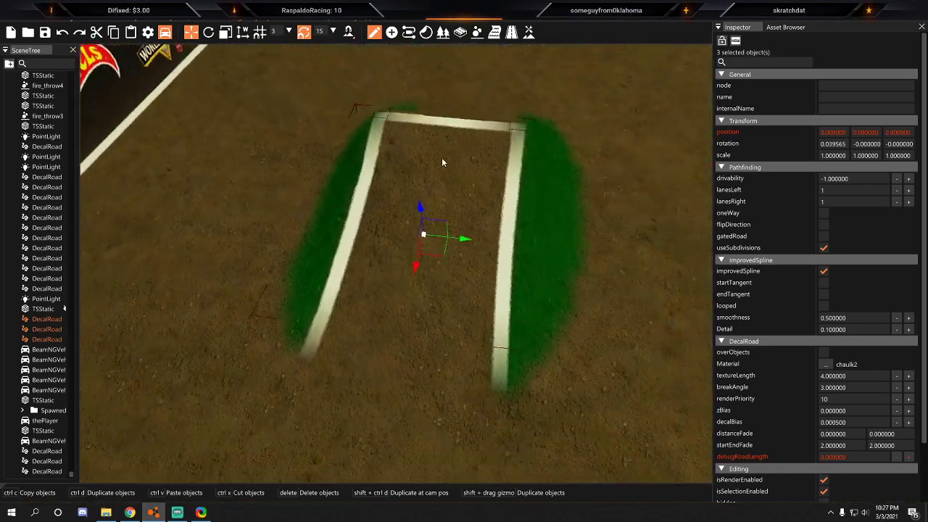
Duplicate the three chalk lines and align the copies with the matching ramp on the opposite side of the track.
{"action": "right_click_drag", "start_coordinate": [442, 157], "coordinate": [467, 190]}
{"action": "key", "text": "ctrl+d"}
{"action": "key", "text": "s"}
{"action": "key", "text": "d"}
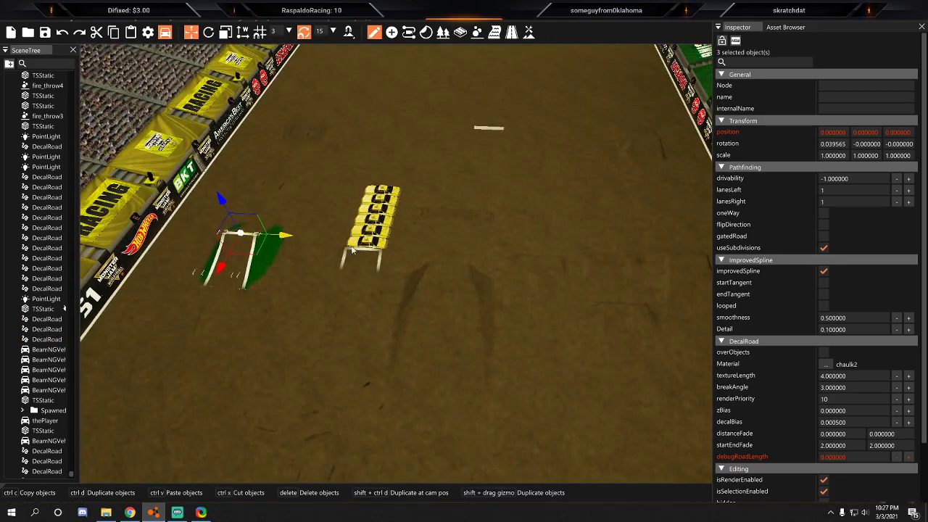
{"action": "key", "text": "d"}
{"action": "key", "text": "w"}
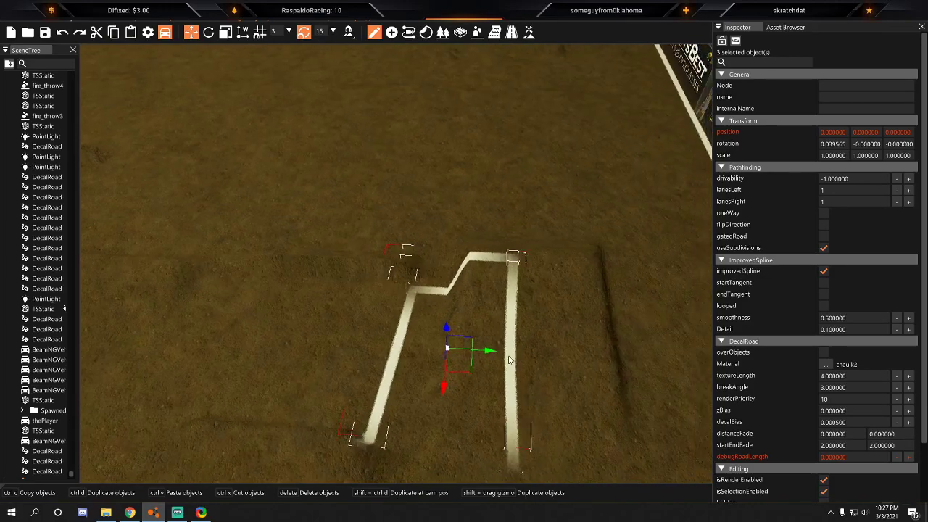
{"action": "left_click_drag", "start_coordinate": [524, 359], "coordinate": [516, 360]}
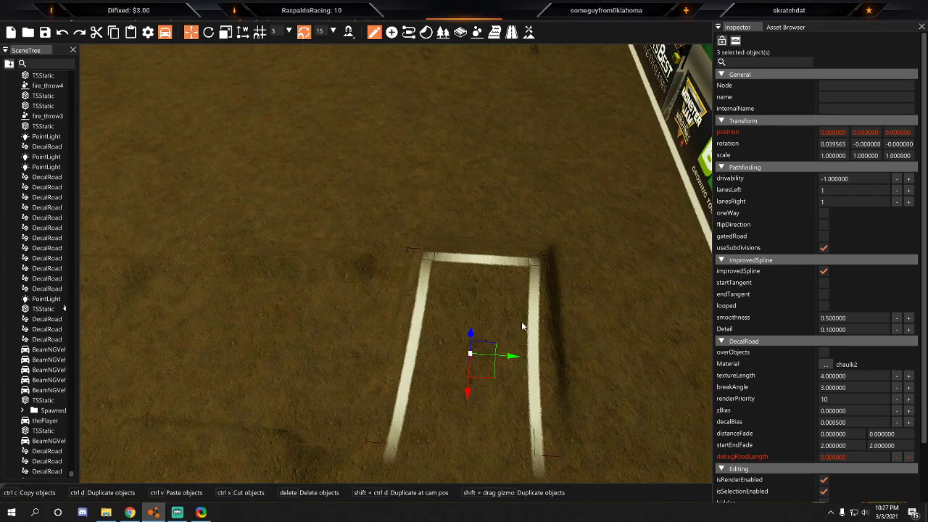
Select the three chalk decal roads outlining the small ramp in front of the yellow cars.
{"action": "left_click", "coordinate": [514, 182]}
{"action": "key", "text": "s"}
{"action": "key", "text": "a"}
{"action": "key", "text": "w"}
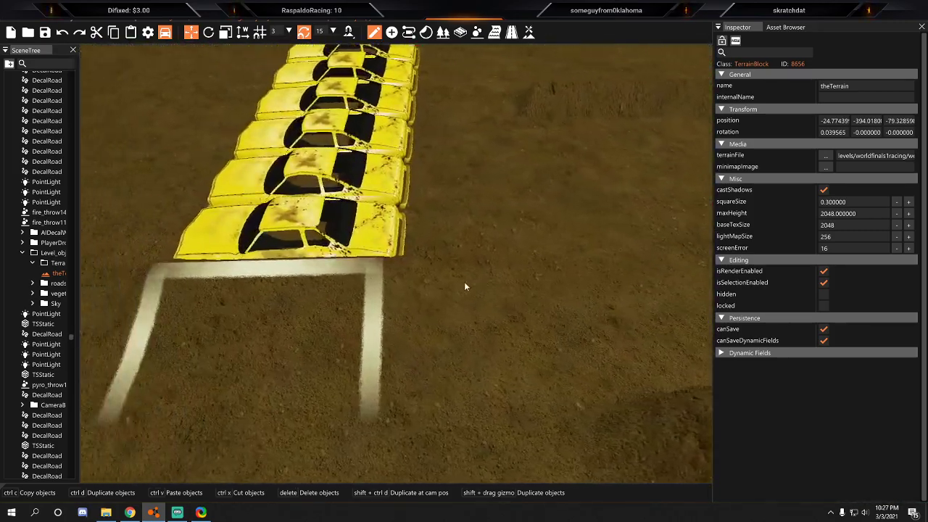
{"action": "left_click", "coordinate": [459, 312]}
{"action": "key", "text": "w"}
{"action": "key", "text": "d"}
{"action": "right_click_drag", "start_coordinate": [467, 403], "coordinate": [429, 444]}
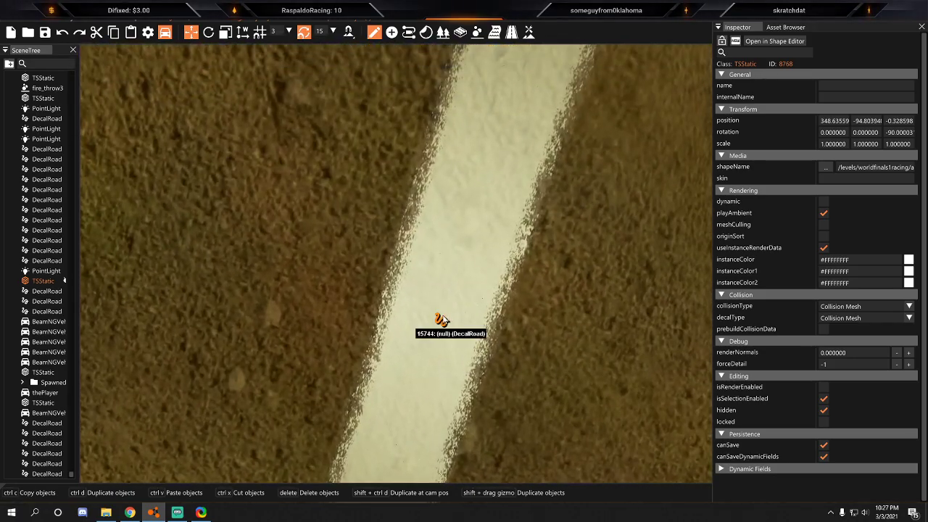
{"action": "left_click", "coordinate": [441, 321]}
{"action": "right_click_drag", "start_coordinate": [442, 321], "coordinate": [508, 227]}
{"action": "left_click", "coordinate": [273, 196], "text": "ctrl"}
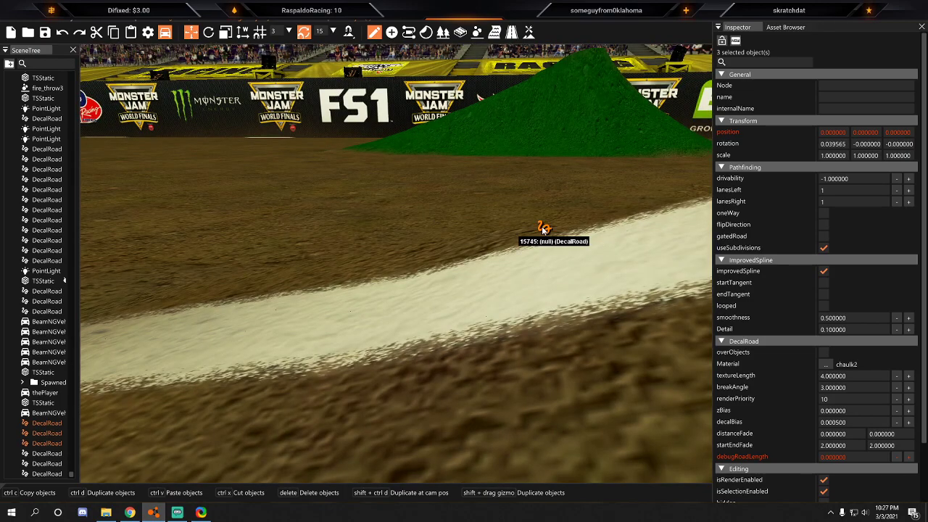
Duplicate the small ramp's three chalk lines and align the copies with the matching small ramp across the track.
{"action": "right_click_drag", "start_coordinate": [563, 282], "coordinate": [501, 250]}
{"action": "key", "text": "s"}
{"action": "key", "text": "d"}
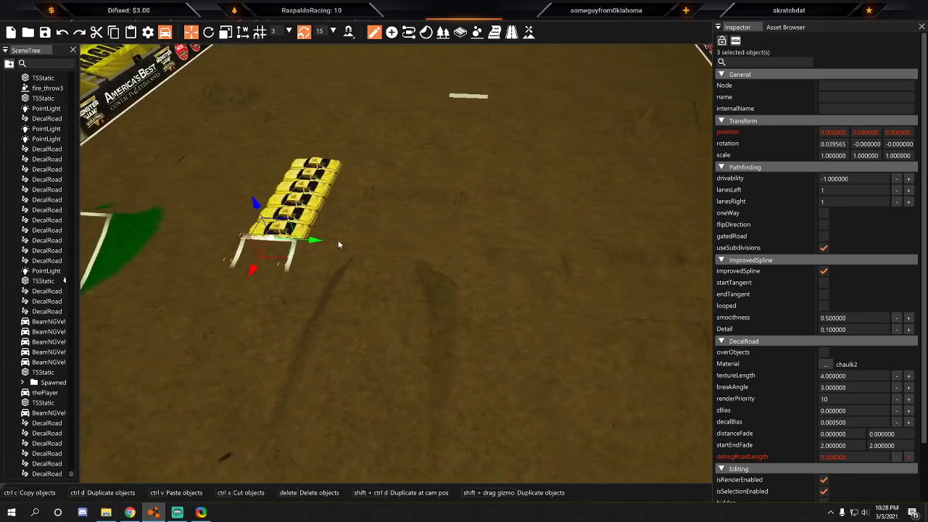
{"action": "left_click_drag", "start_coordinate": [545, 281], "coordinate": [525, 281]}
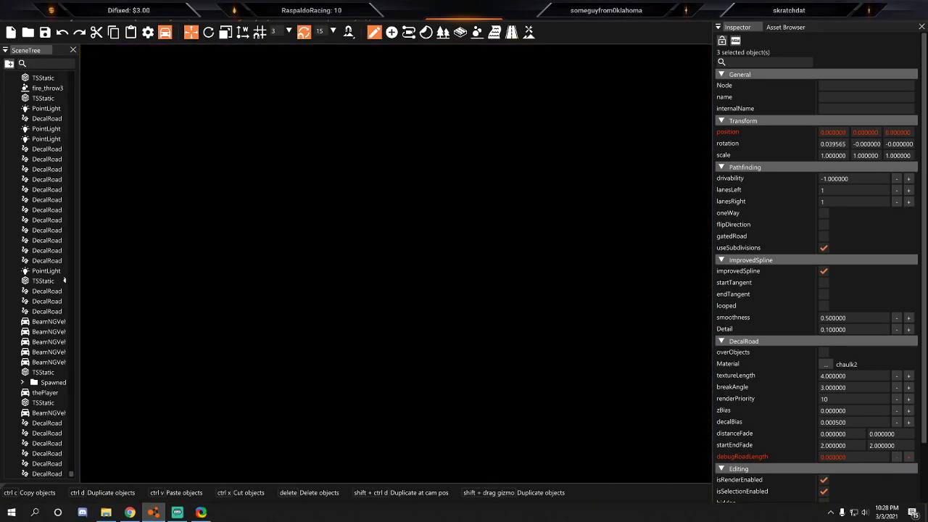
{"action": "key", "text": "s"}
{"action": "mouse_move", "coordinate": [450, 271]}
{"action": "right_mouse_down"}
{"action": "mouse_move", "coordinate": [443, 271]}
{"action": "mouse_move", "coordinate": [451, 271]}
{"action": "right_mouse_up"}
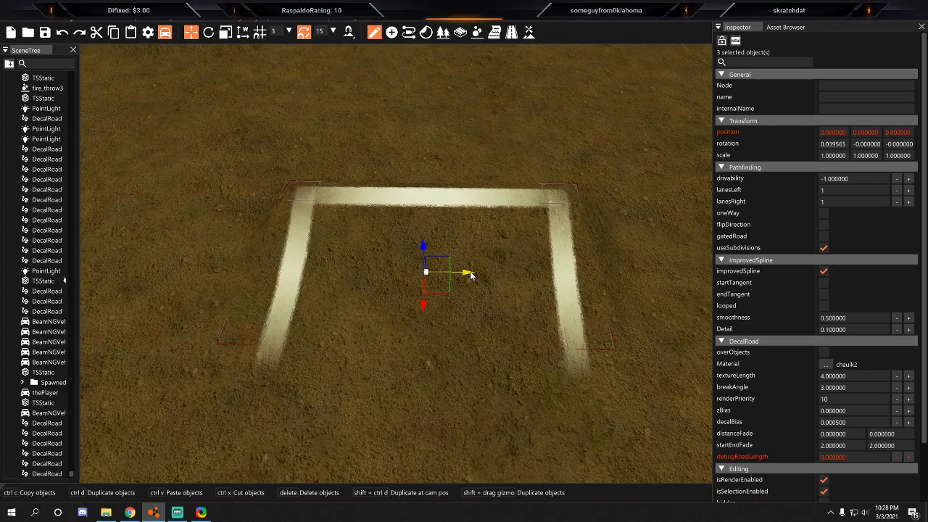
Select all six yellow crush cars in the row behind the small chalk-outlined ramp.
{"action": "key", "text": "s"}
{"action": "key", "text": "a"}
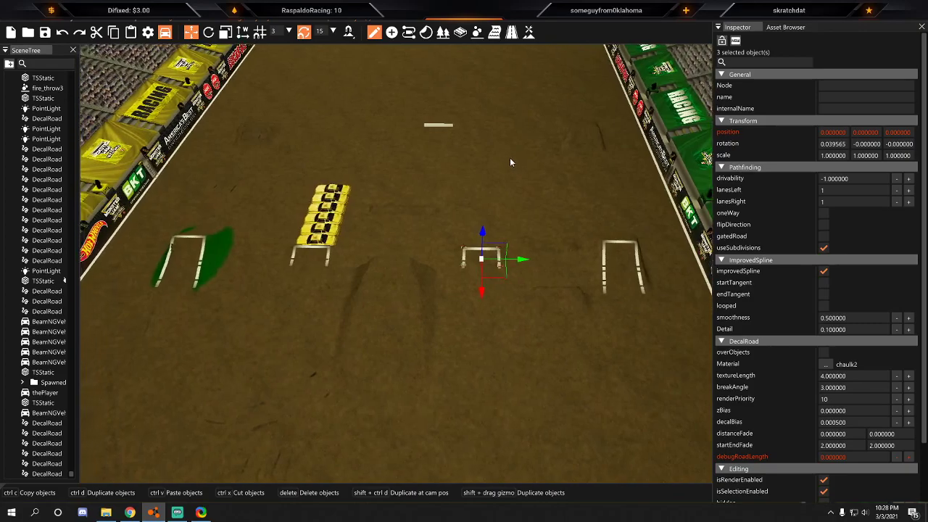
{"action": "key", "text": "w"}
{"action": "right_click_drag", "start_coordinate": [509, 154], "coordinate": [533, 254]}
{"action": "key", "text": "s"}
{"action": "left_click", "coordinate": [512, 285]}
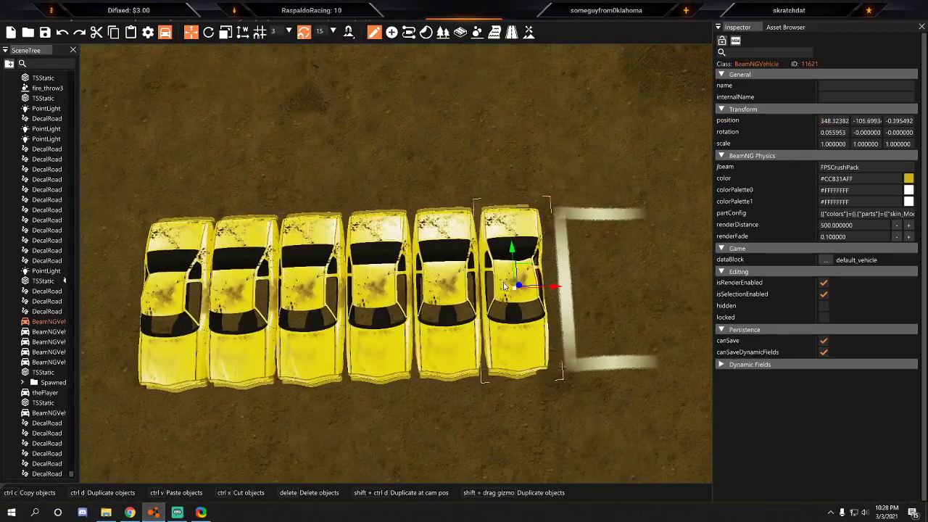
{"action": "key", "text": "a"}
{"action": "left_click", "coordinate": [493, 285], "text": "ctrl"}
{"action": "left_click", "coordinate": [269, 285], "text": "ctrl"}
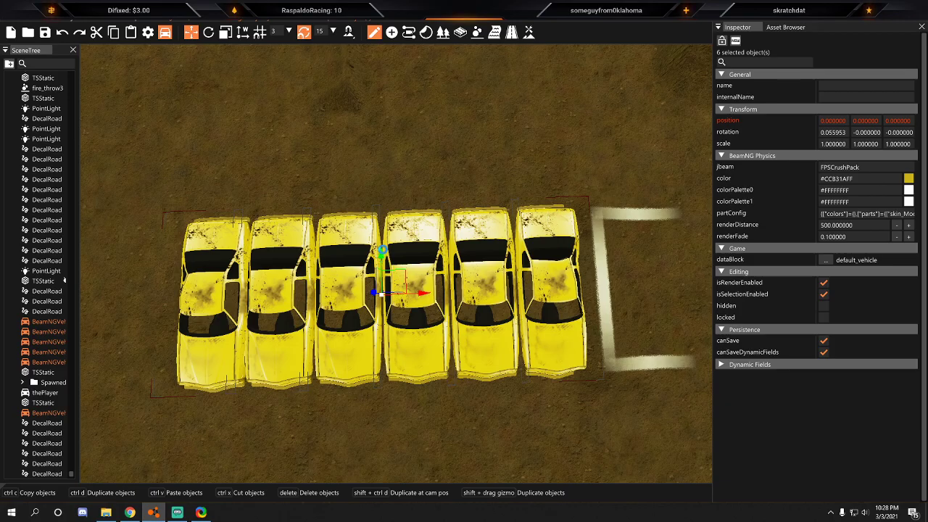
Duplicate the six yellow cars and move the copies behind the other small chalk-outlined ramp.
{"action": "key", "text": "ctrl+d"}
{"action": "left_click_drag", "start_coordinate": [373, 277], "coordinate": [374, 112]}
{"action": "right_click_drag", "start_coordinate": [373, 112], "coordinate": [319, 65]}
{"action": "right_click_drag", "start_coordinate": [464, 261], "coordinate": [406, 218]}
{"action": "left_click_drag", "start_coordinate": [348, 192], "coordinate": [488, 234]}
{"action": "key", "text": "w"}
{"action": "right_click_drag", "start_coordinate": [488, 234], "coordinate": [375, 108]}
Rotate the copied row of cars 180 degrees about the vertical axis.
{"action": "left_click", "coordinate": [208, 32]}
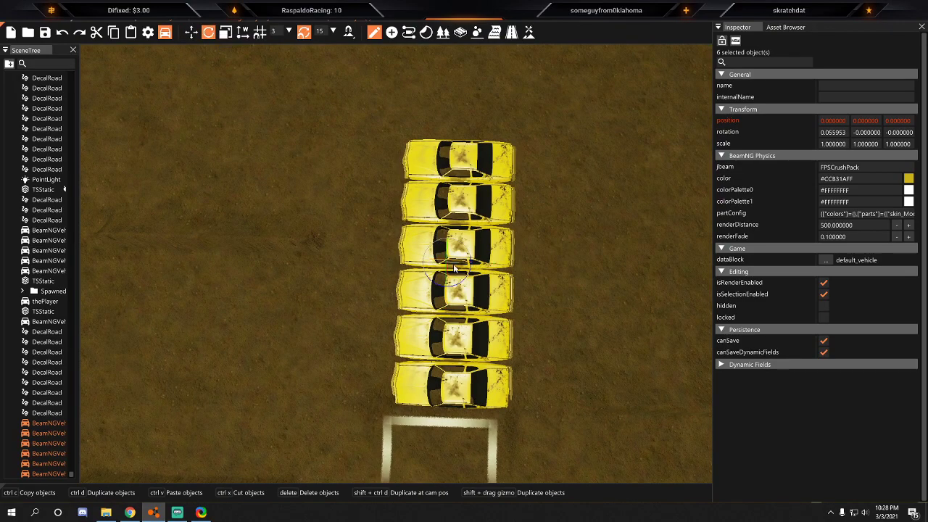
{"action": "left_click_drag", "start_coordinate": [459, 287], "coordinate": [296, 197]}
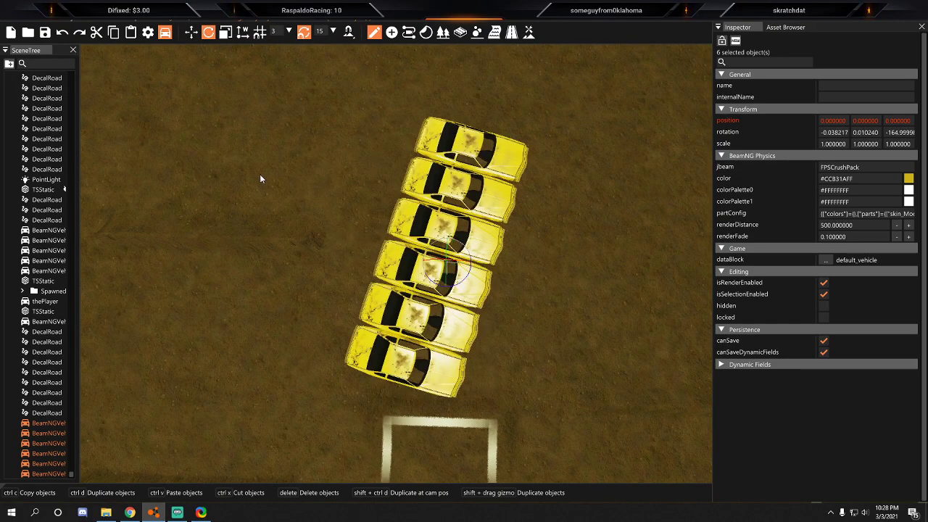
{"action": "left_click_drag", "start_coordinate": [465, 281], "coordinate": [469, 278]}
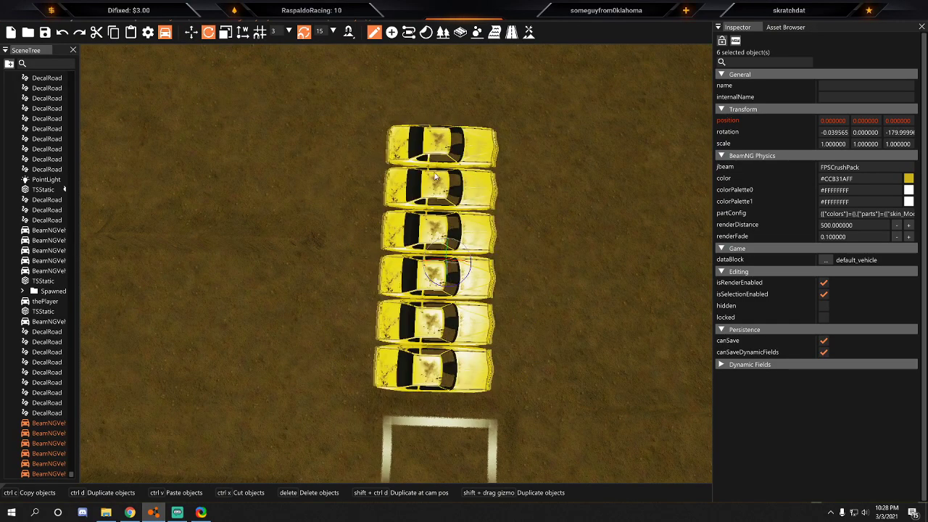
Move the rotated cars back over the original yellow row to line the two rows up.
{"action": "left_click", "coordinate": [195, 35]}
{"action": "key", "text": "s"}
{"action": "key", "text": "a"}
{"action": "left_click_drag", "start_coordinate": [630, 286], "coordinate": [397, 284]}
{"action": "right_click_drag", "start_coordinate": [415, 282], "coordinate": [284, 254]}
{"action": "key", "text": "w"}
{"action": "key", "text": "w"}
{"action": "left_click_drag", "start_coordinate": [490, 298], "coordinate": [494, 299]}
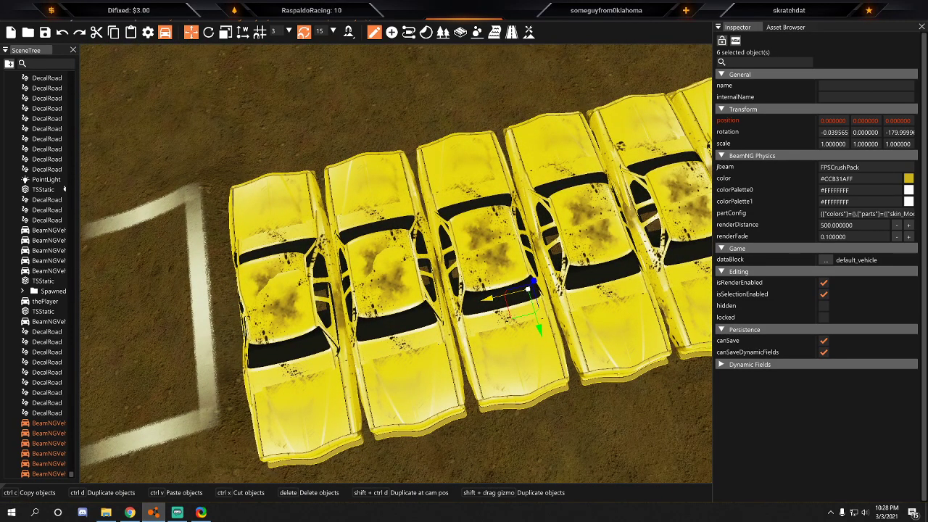
{"action": "right_click_drag", "start_coordinate": [369, 279], "coordinate": [440, 258]}
{"action": "key", "text": "s"}
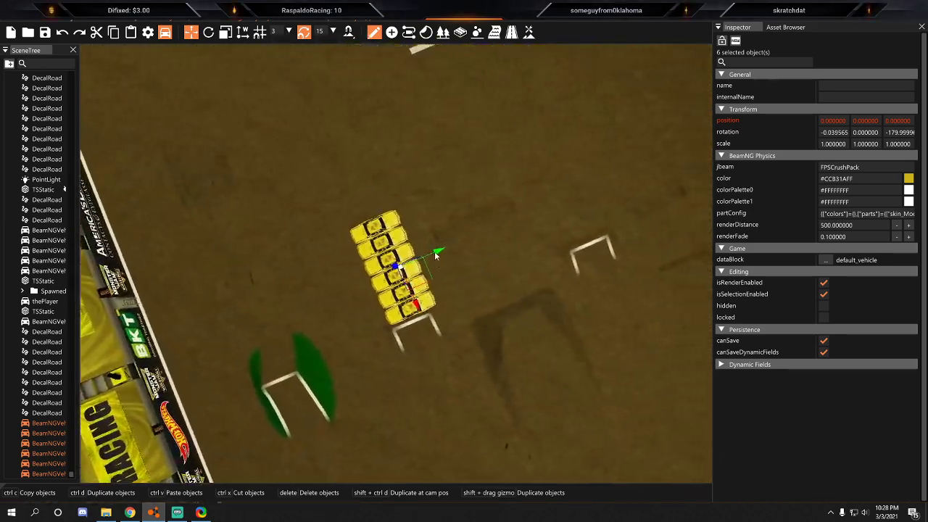
Move the aligned copy of the cars sideways to the empty small chalk-outlined ramp across the track.
{"action": "left_click_drag", "start_coordinate": [428, 250], "coordinate": [621, 201], "text": "shift"}
{"action": "right_click_drag", "start_coordinate": [621, 201], "coordinate": [588, 133]}
{"action": "key", "text": "w"}
{"action": "key", "text": "s"}
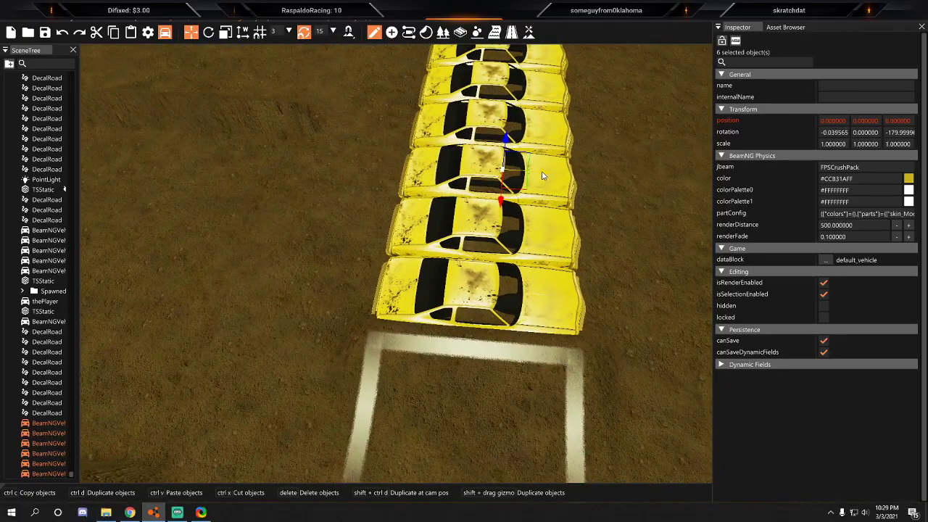
Change the color of the six copied cars to dark red, about #900000FF, and deselect them.
{"action": "left_click", "coordinate": [908, 179]}
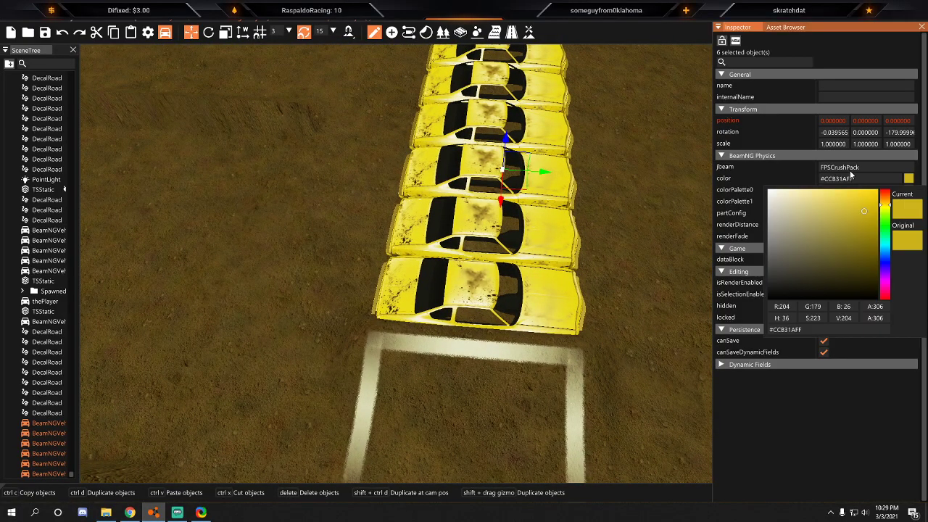
{"action": "left_click_drag", "start_coordinate": [884, 203], "coordinate": [882, 166]}
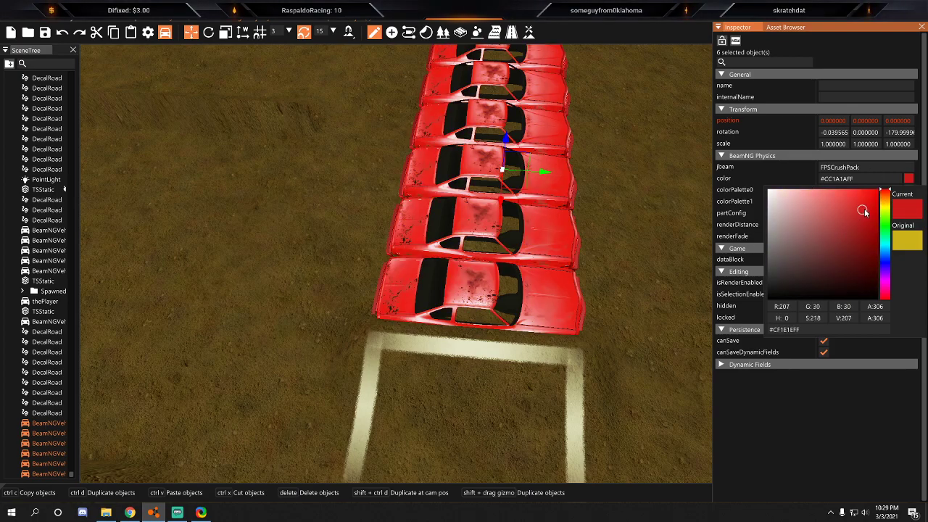
{"action": "left_click_drag", "start_coordinate": [882, 211], "coordinate": [883, 239]}
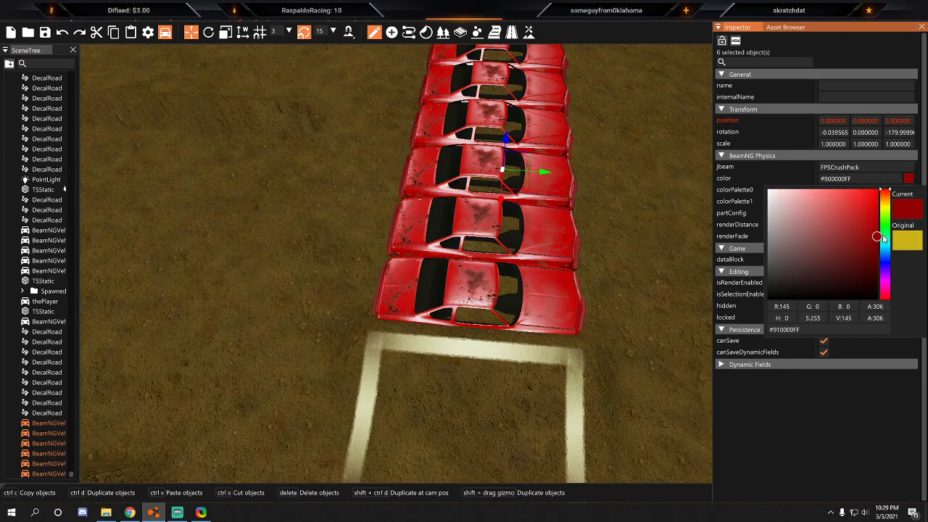
{"action": "key", "text": "s"}
{"action": "right_click_drag", "start_coordinate": [479, 246], "coordinate": [406, 247]}
{"action": "left_click", "coordinate": [333, 247]}
{"action": "key", "text": "d"}
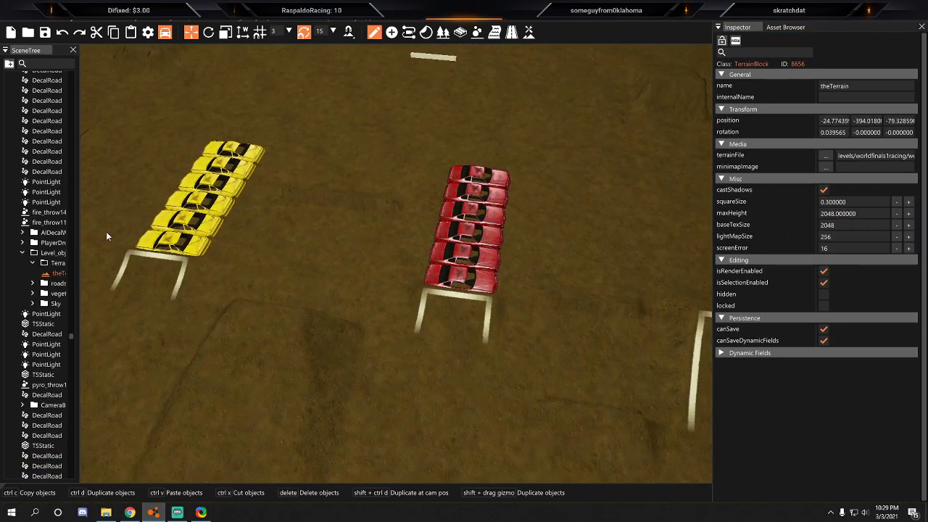
{"action": "right_click_drag", "start_coordinate": [408, 303], "coordinate": [98, 60]}
{"action": "key", "text": "d"}
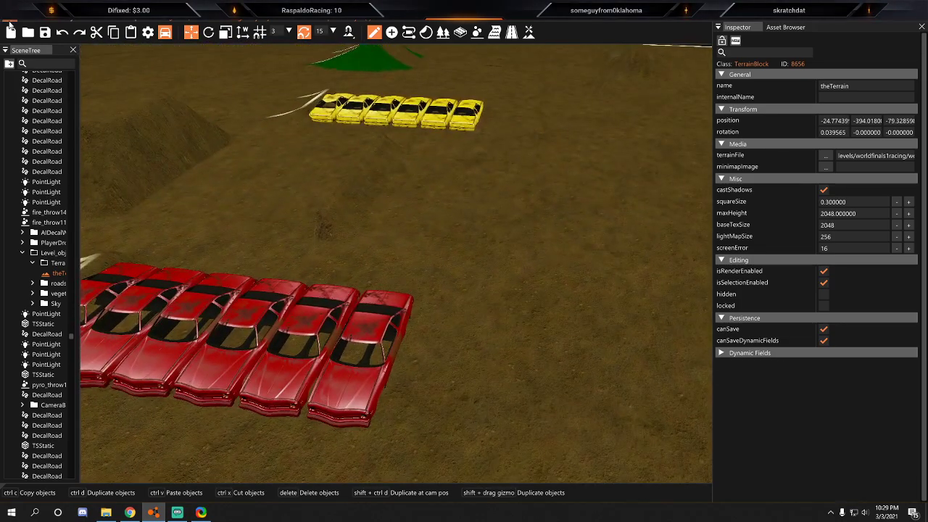
{"action": "left_click", "coordinate": [13, 17]}
{"action": "left_click", "coordinate": [20, 51]}
{"action": "key", "text": "d"}
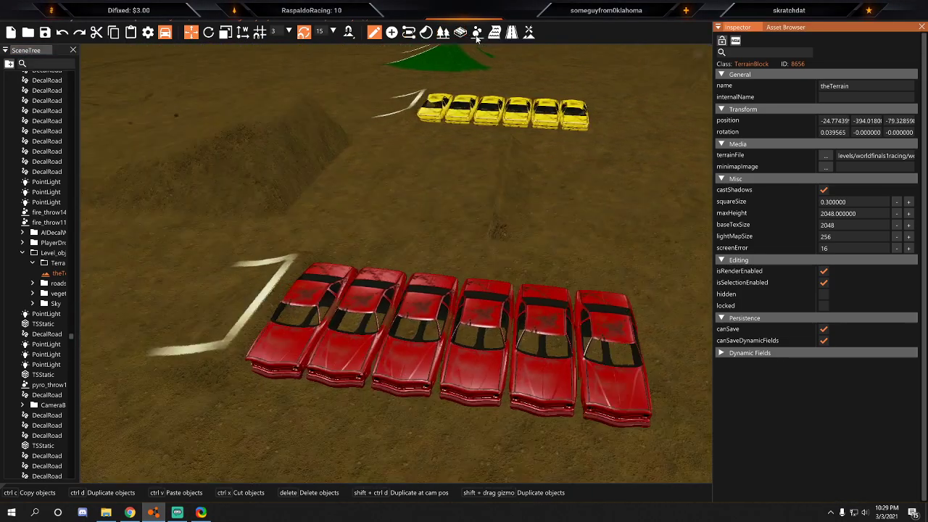
Set the terrain smoothing brush to a square shape with size 3.
{"action": "left_click", "coordinate": [528, 32]}
{"action": "left_click", "coordinate": [148, 60]}
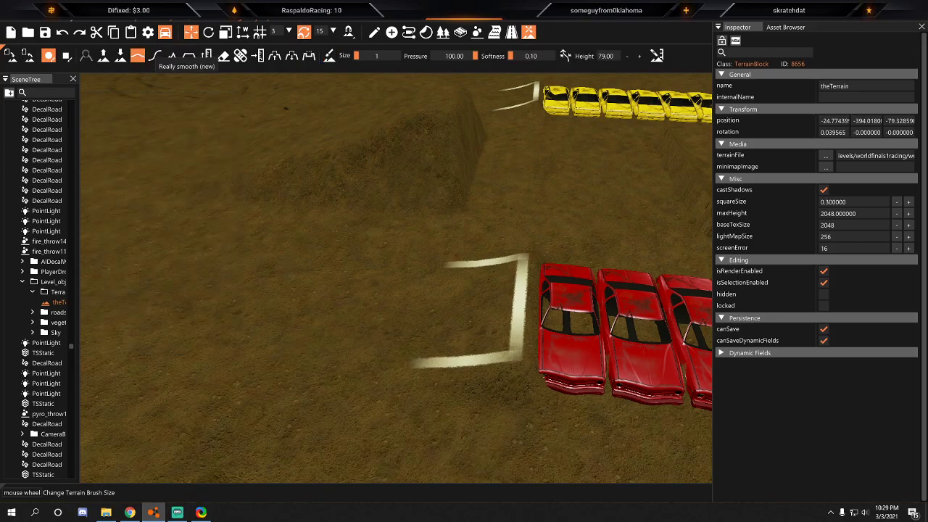
{"action": "key", "text": "a"}
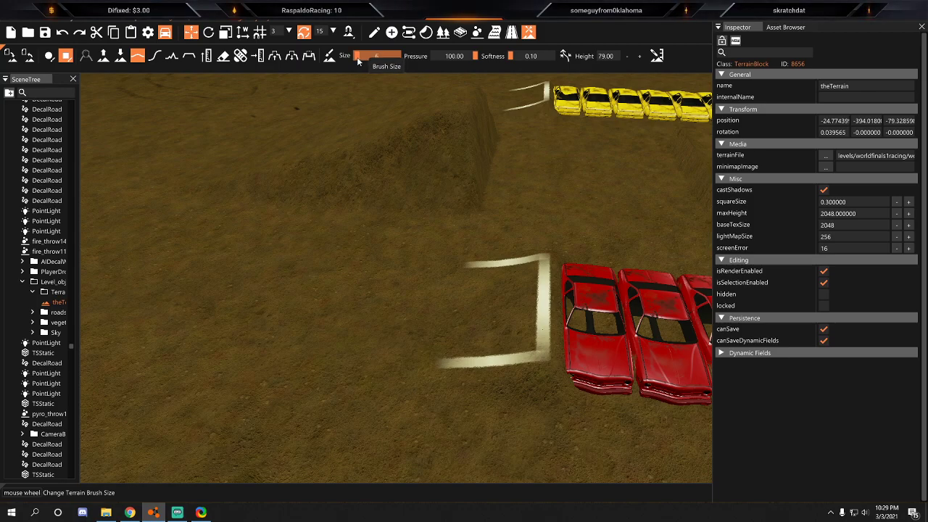
{"action": "key", "text": "w"}
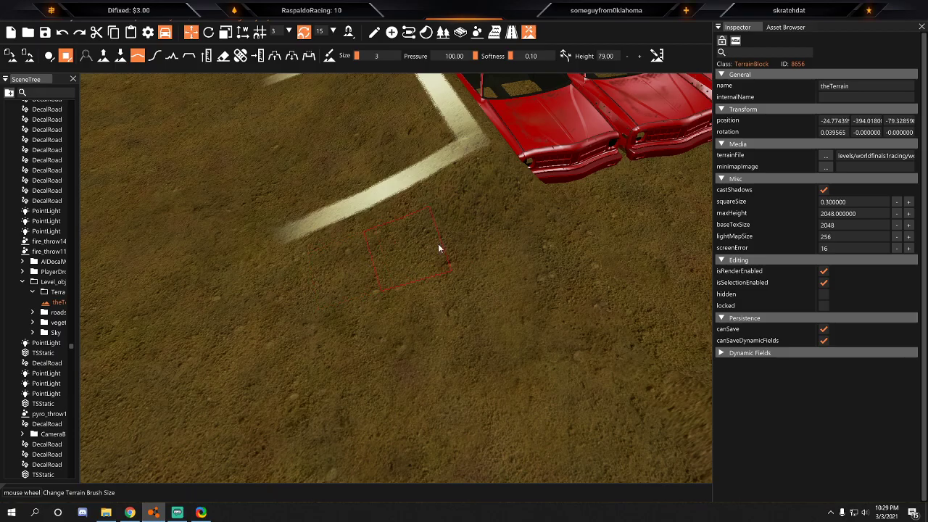
Examine the ground around the red cars, their chalk-outlined small ramp and the neighbouring dirt ramps from several sides.
{"action": "key", "text": "a"}
{"action": "right_click_drag", "start_coordinate": [629, 211], "coordinate": [790, 212]}
{"action": "right_click_drag", "start_coordinate": [707, 203], "coordinate": [749, 198]}
{"action": "right_click_drag", "start_coordinate": [406, 247], "coordinate": [491, 247]}
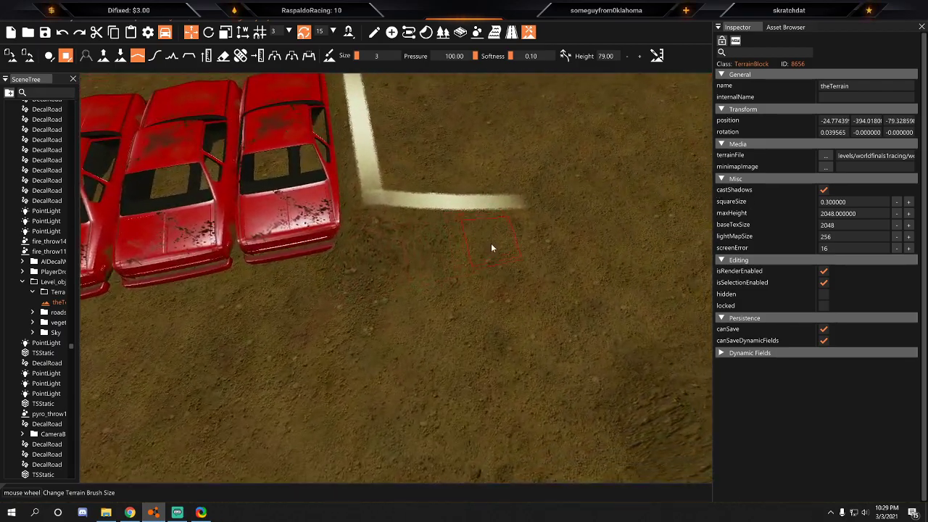
{"action": "key", "text": "a"}
{"action": "right_click_drag", "start_coordinate": [392, 268], "coordinate": [496, 255]}
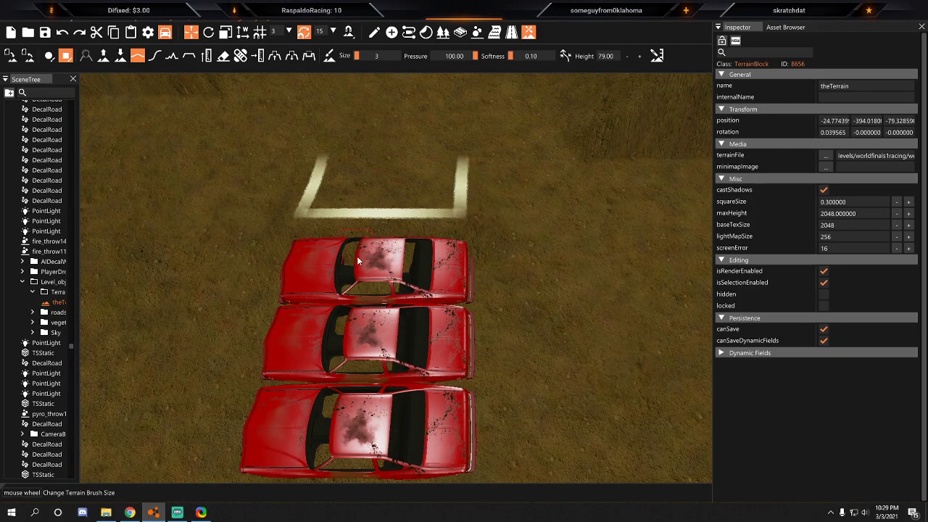
{"action": "key", "text": "a"}
{"action": "right_click_drag", "start_coordinate": [275, 261], "coordinate": [399, 254]}
{"action": "right_click_drag", "start_coordinate": [466, 245], "coordinate": [377, 240]}
{"action": "key", "text": "s"}
{"action": "key", "text": "d"}
{"action": "key", "text": "w"}
{"action": "key", "text": "d"}
{"action": "key", "text": "s"}
{"action": "key", "text": "a"}
{"action": "right_click_drag", "start_coordinate": [478, 259], "coordinate": [609, 312]}
{"action": "key", "text": "s"}
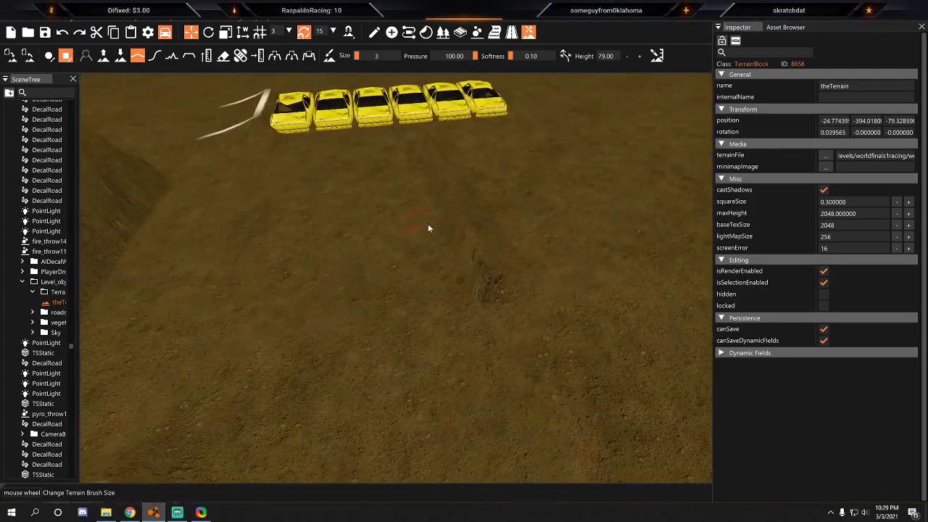
{"action": "key", "text": "s"}
{"action": "key", "text": "a"}
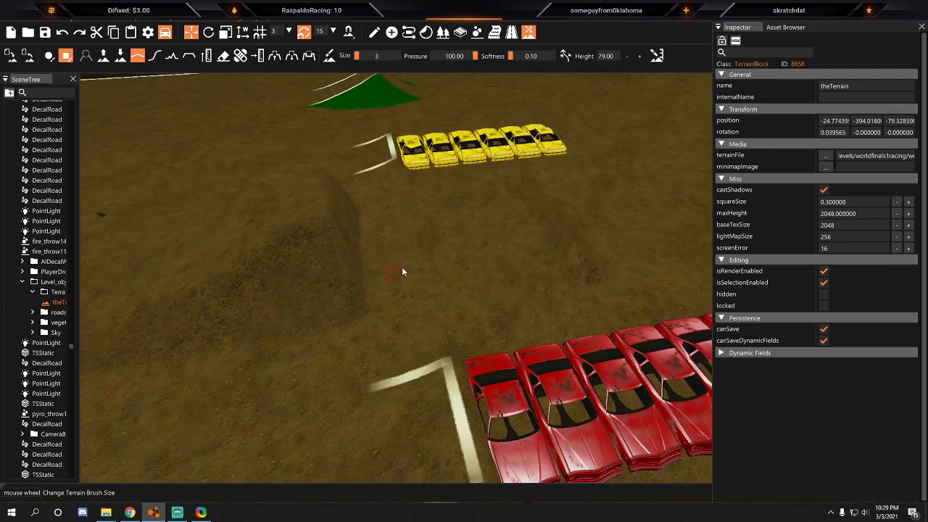
{"action": "right_click_drag", "start_coordinate": [399, 274], "coordinate": [391, 256]}
{"action": "key", "text": "w"}
{"action": "key", "text": "d"}
{"action": "right_click_drag", "start_coordinate": [468, 252], "coordinate": [287, 263]}
{"action": "key", "text": "d"}
{"action": "right_click_drag", "start_coordinate": [455, 221], "coordinate": [326, 270]}
{"action": "right_click_drag", "start_coordinate": [462, 261], "coordinate": [383, 242]}
{"action": "key", "text": "w"}
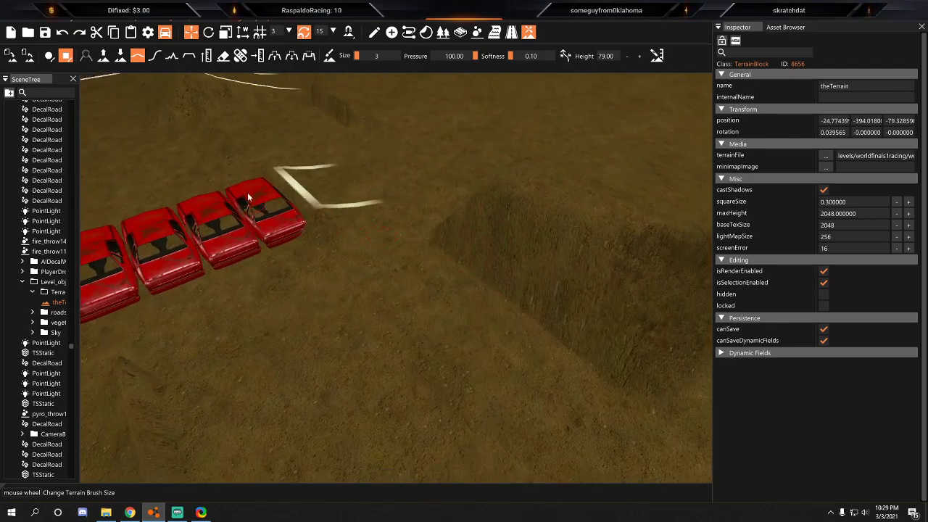
{"action": "key", "text": "a"}
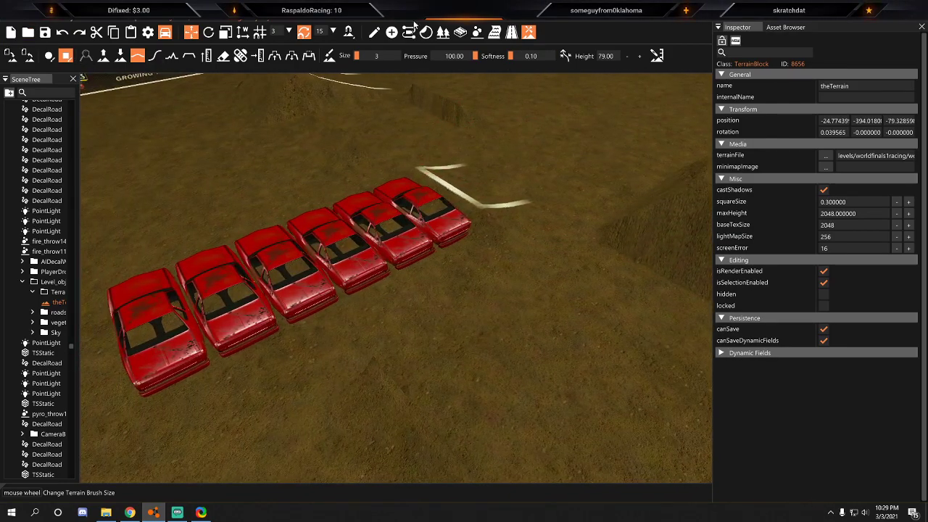
Duplicate the red car at the end of the row farthest from the chalk outline to beside the large dirt ramp and save the level.
{"action": "left_click", "coordinate": [373, 32]}
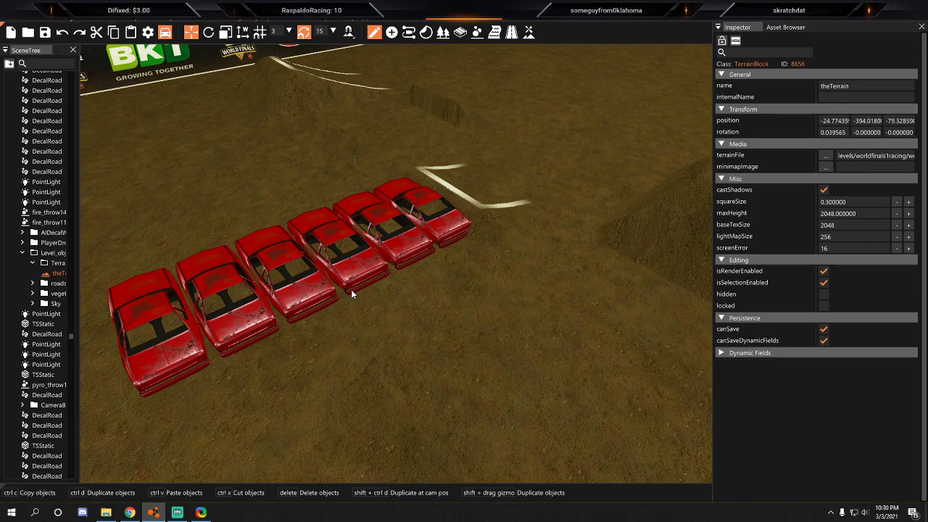
{"action": "key", "text": "w"}
{"action": "key", "text": "a"}
{"action": "left_click", "coordinate": [335, 316]}
{"action": "key", "text": "s"}
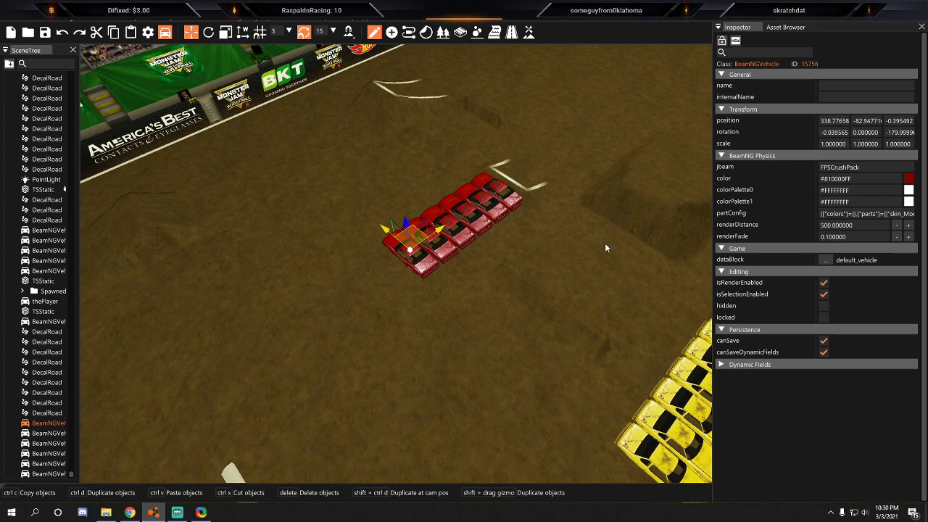
{"action": "left_click_drag", "start_coordinate": [416, 235], "coordinate": [606, 227], "text": "shift"}
{"action": "left_click", "coordinate": [18, 16]}
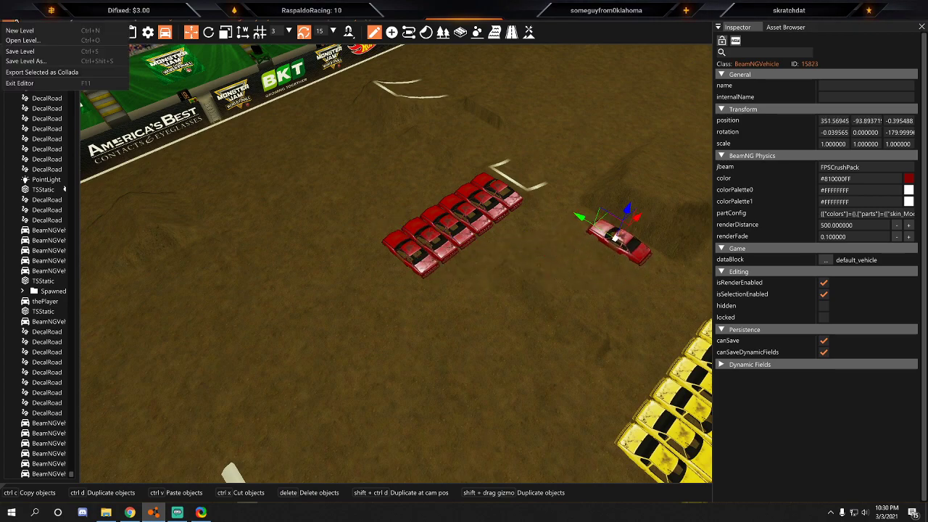
{"action": "left_click", "coordinate": [22, 50]}
Leave the level editor, switch to the orbit camera on the copied car and open its vehicle customization.
{"action": "key", "text": "F11"}
{"action": "right_click_drag", "start_coordinate": [629, 244], "coordinate": [643, 253]}
{"action": "key", "text": "shift+c"}
{"action": "key", "text": "Escape"}
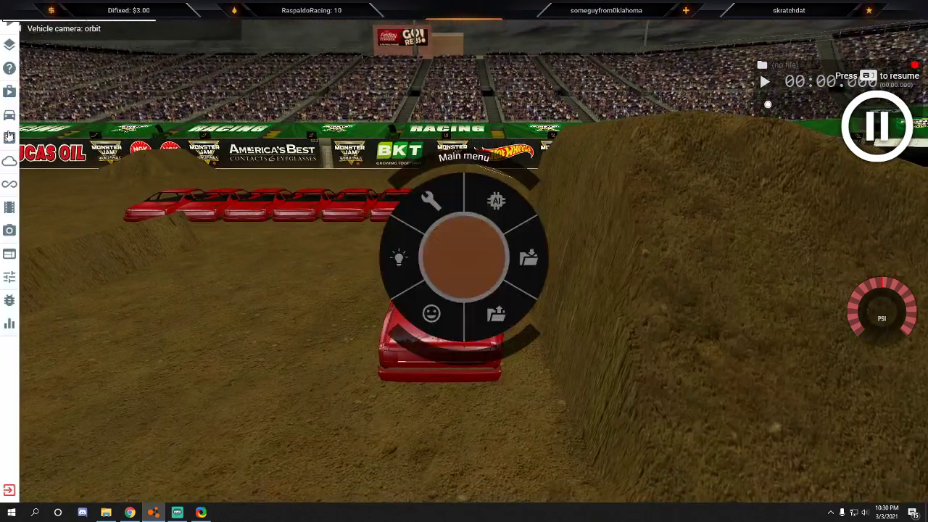
{"action": "left_click", "coordinate": [10, 137]}
Try the Container as the copied car's vehicle type.
{"action": "left_click", "coordinate": [218, 127]}
{"action": "scroll", "coordinate": [209, 138], "scroll_direction": "down", "scroll_amount": 1}
{"action": "scroll", "coordinate": [215, 197], "scroll_direction": "up", "scroll_amount": 2}
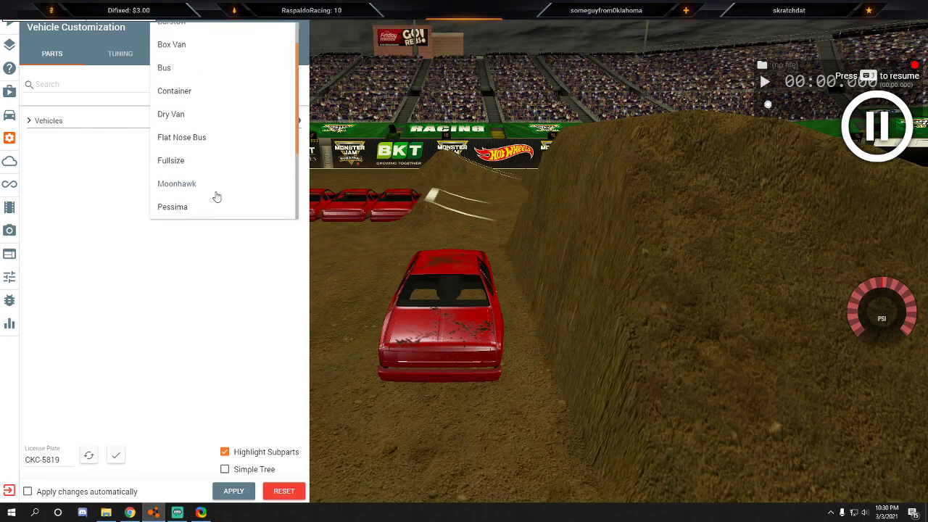
{"action": "scroll", "coordinate": [191, 165], "scroll_direction": "down", "scroll_amount": 1}
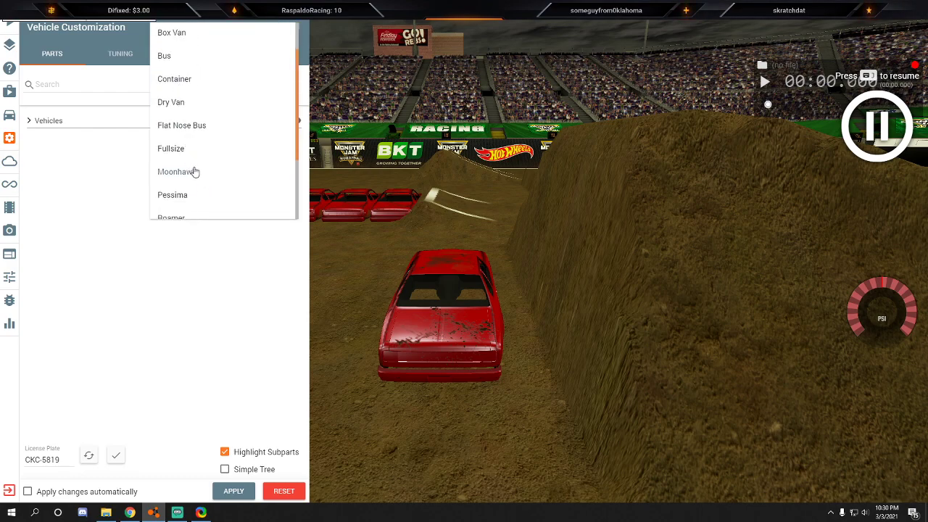
{"action": "scroll", "coordinate": [194, 175], "scroll_direction": "down", "scroll_amount": 2}
{"action": "scroll", "coordinate": [203, 181], "scroll_direction": "up", "scroll_amount": 3}
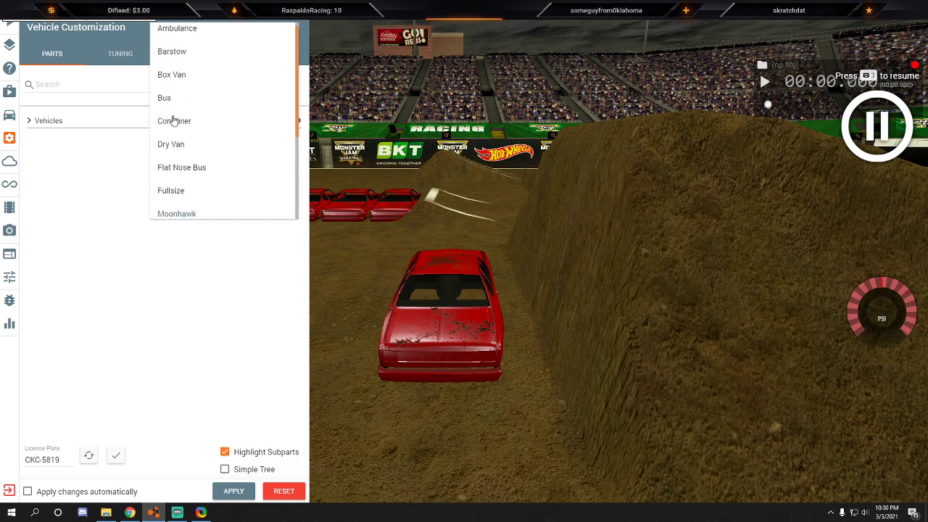
{"action": "left_click", "coordinate": [174, 121]}
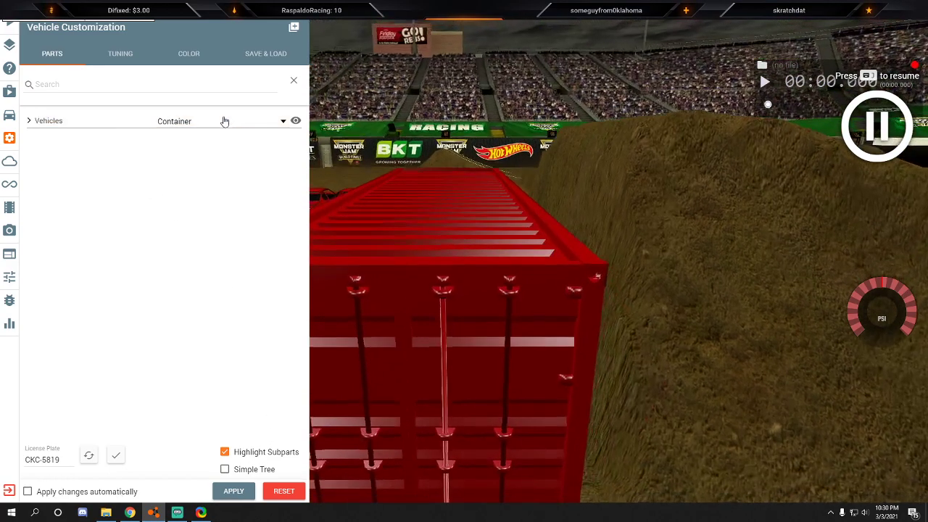
Change the copied vehicle's type to Dry Van and close the vehicle customization.
{"action": "left_click", "coordinate": [222, 124]}
{"action": "left_click", "coordinate": [171, 144]}
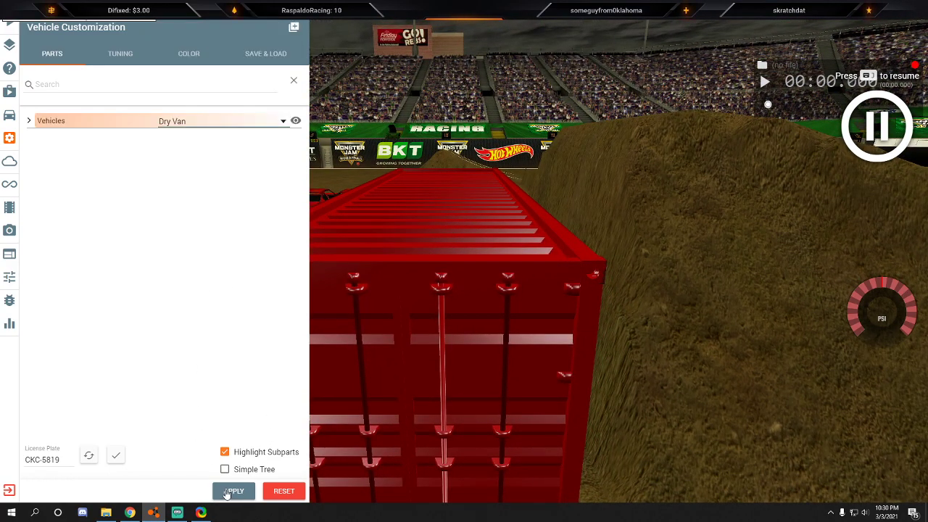
{"action": "left_click", "coordinate": [234, 490]}
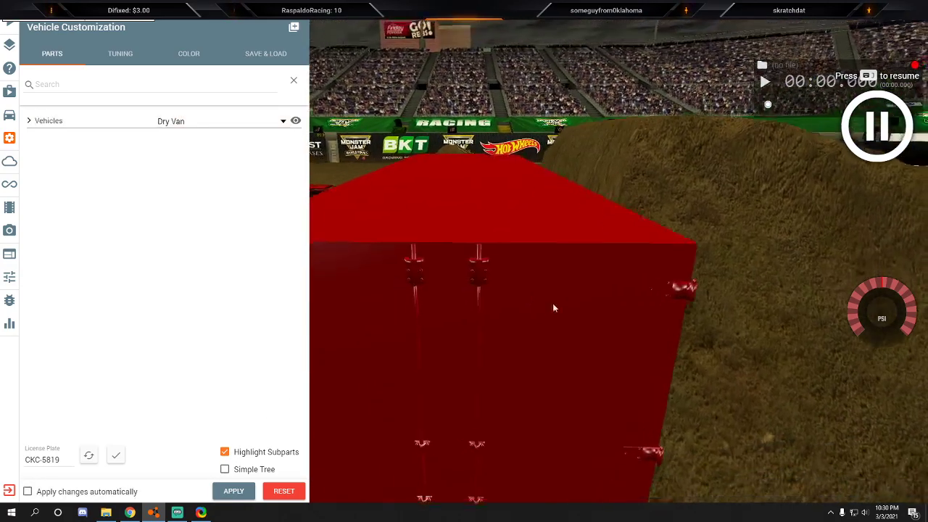
{"action": "key", "text": "Escape"}
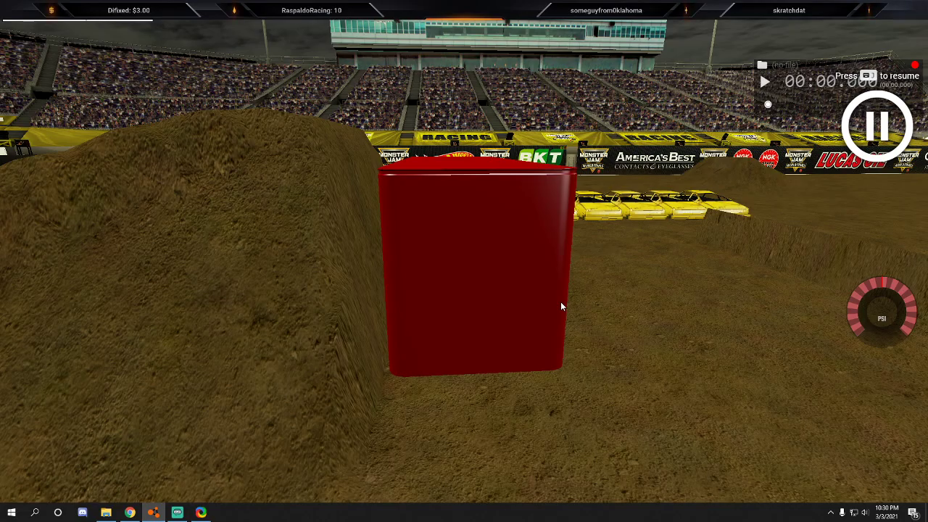
Examine the dry van's beam structure beside the large ramp, cycling the beam visualization back to Off.
{"action": "key", "text": "k"}
{"action": "right_click_drag", "start_coordinate": [505, 281], "coordinate": [531, 250]}
{"action": "key", "text": "shift+c"}
{"action": "key", "text": "w"}
{"action": "key", "text": "w"}
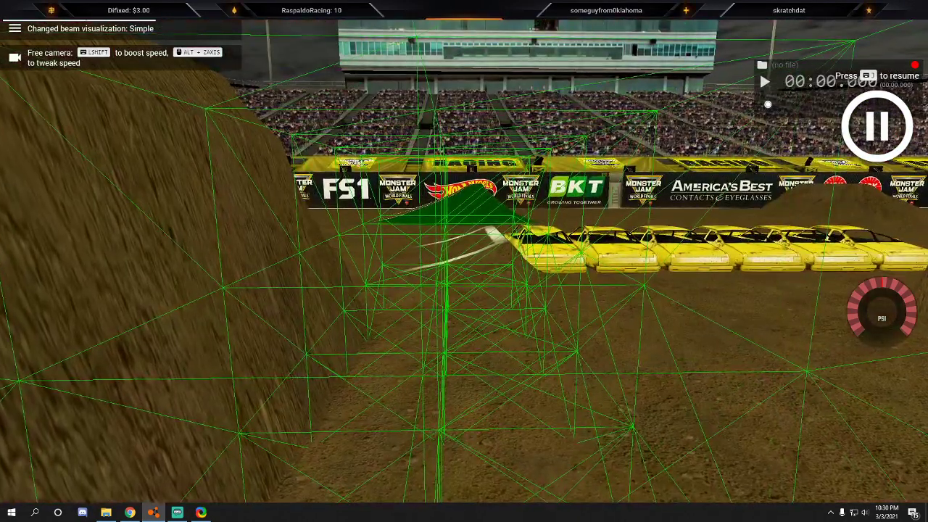
{"action": "key", "text": "a"}
{"action": "key", "text": "w"}
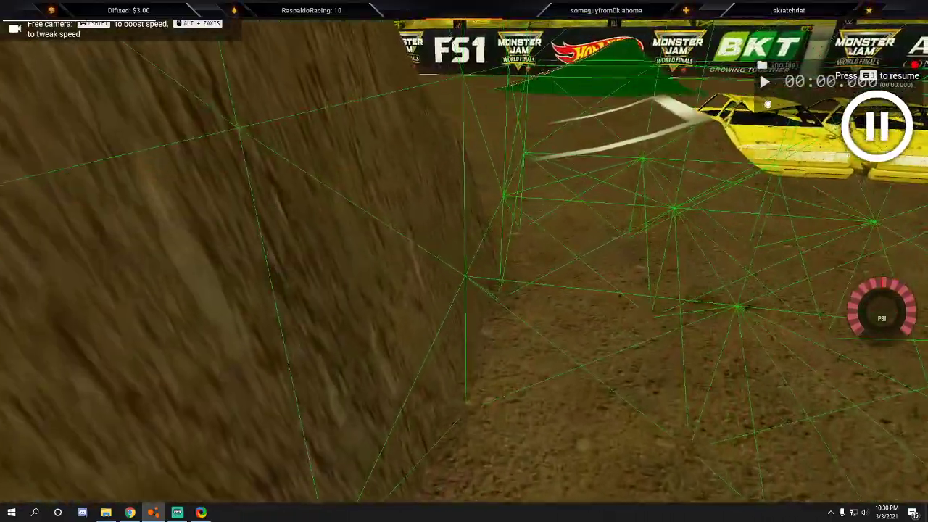
{"action": "key", "text": "s"}
{"action": "key", "text": "w"}
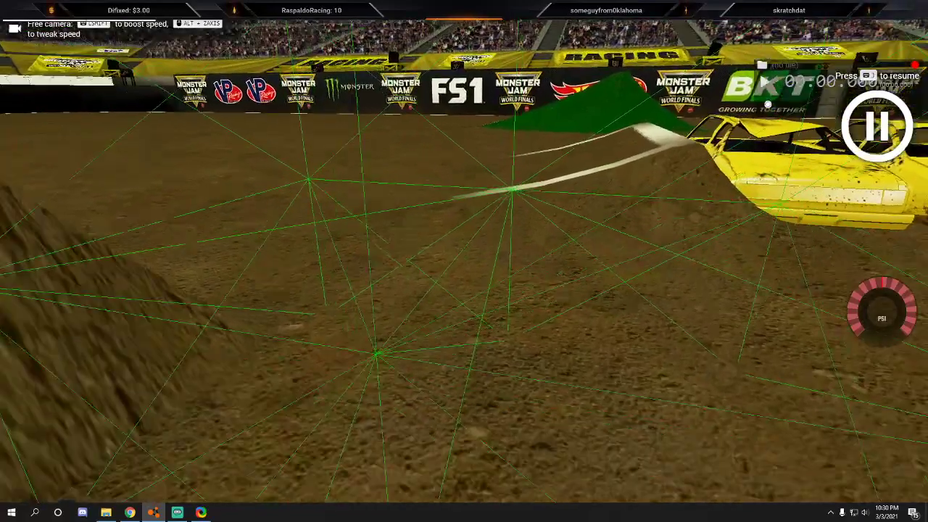
{"action": "key", "text": "ctrl+b"}
{"action": "key", "text": "ctrl+b"}
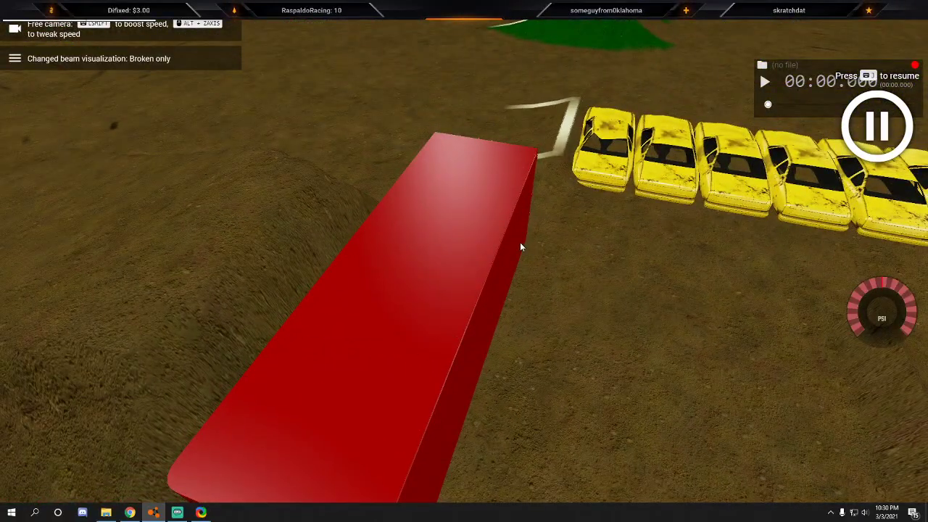
{"action": "key", "text": "ctrl+b"}
{"action": "key", "text": "ctrl+b"}
{"action": "key", "text": "ctrl+b"}
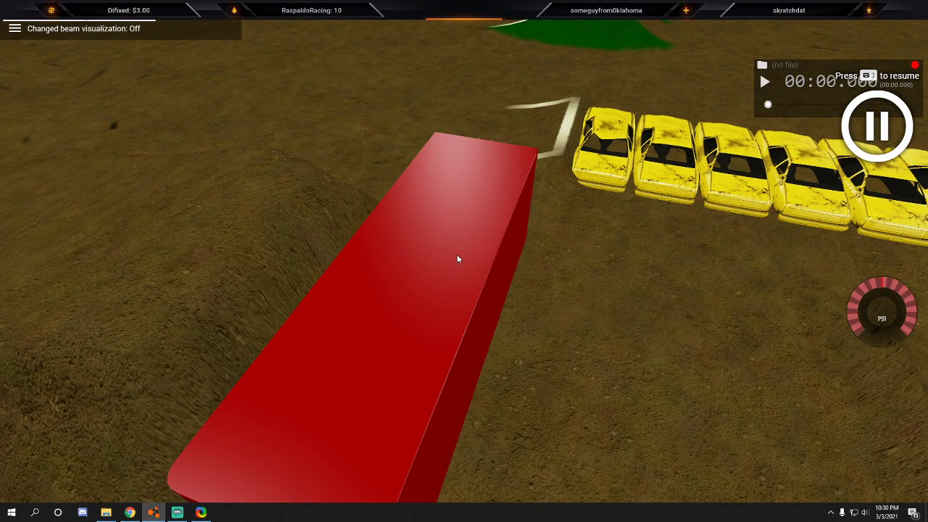
Return to the level editor, rotate the dry van 180 degrees about the vertical axis and move it along the large ramp's side.
{"action": "key", "text": "F11"}
{"action": "left_click", "coordinate": [459, 269]}
{"action": "key", "text": "f"}
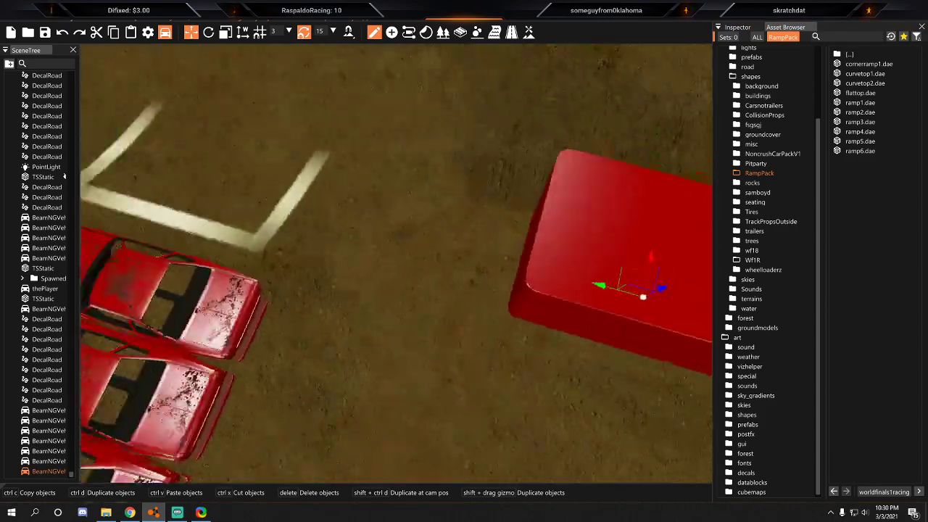
{"action": "key", "text": "2"}
{"action": "left_click_drag", "start_coordinate": [406, 326], "coordinate": [454, 233]}
{"action": "key", "text": "1"}
{"action": "left_click_drag", "start_coordinate": [375, 296], "coordinate": [418, 297]}
Raise the dry van to a height of about 0.26 and slide it snugly against the side of the large dirt ramp.
{"action": "key", "text": "f"}
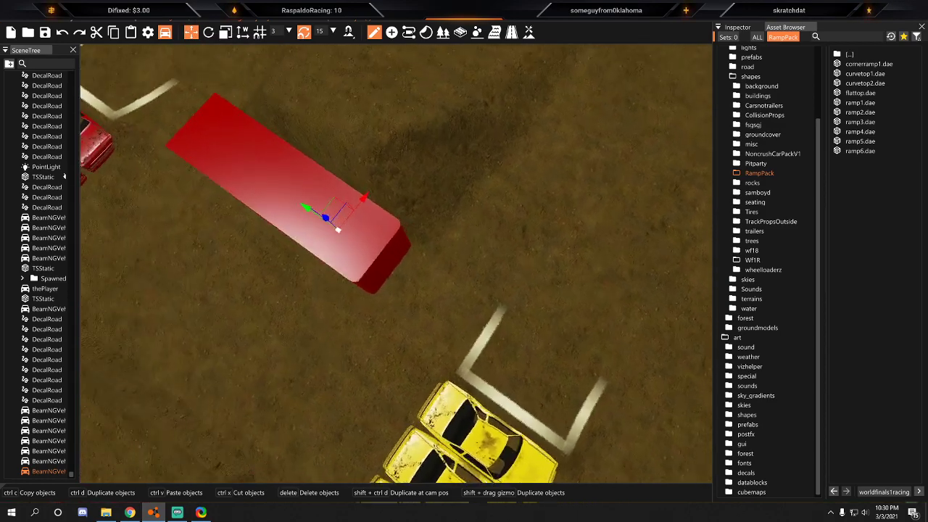
{"action": "right_click_drag", "start_coordinate": [416, 294], "coordinate": [416, 293]}
{"action": "key", "text": "s"}
{"action": "left_click_drag", "start_coordinate": [426, 280], "coordinate": [447, 278]}
{"action": "left_click_drag", "start_coordinate": [401, 245], "coordinate": [401, 217]}
{"action": "left_click_drag", "start_coordinate": [448, 253], "coordinate": [459, 254]}
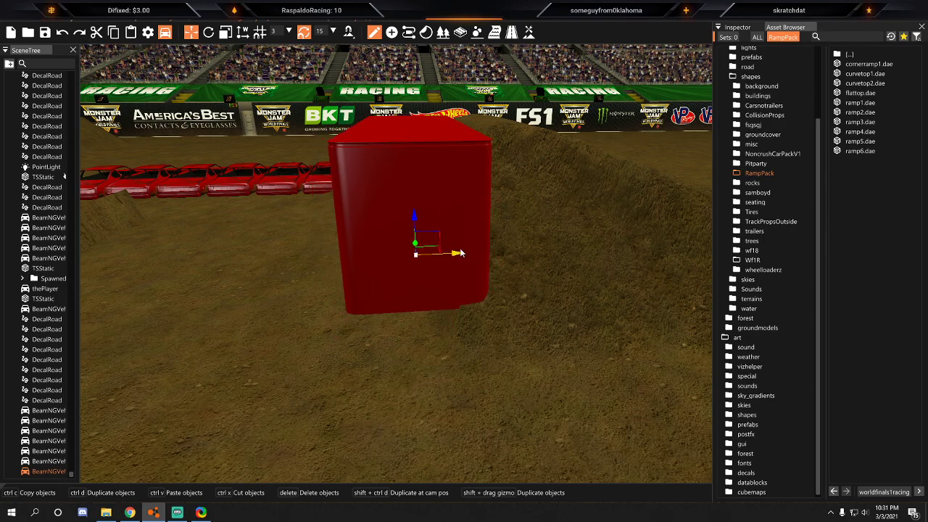
{"action": "key", "text": "a"}
{"action": "key", "text": "a"}
{"action": "key", "text": "d"}
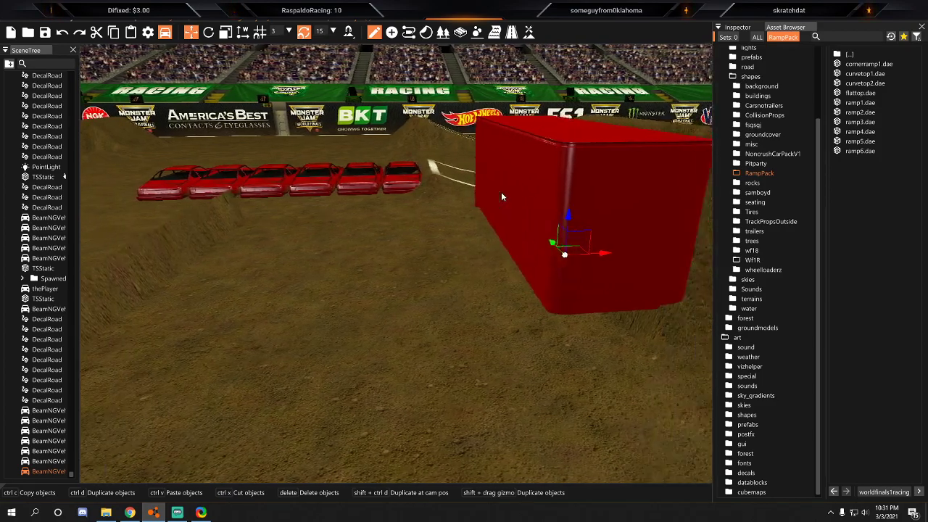
{"action": "key", "text": "a"}
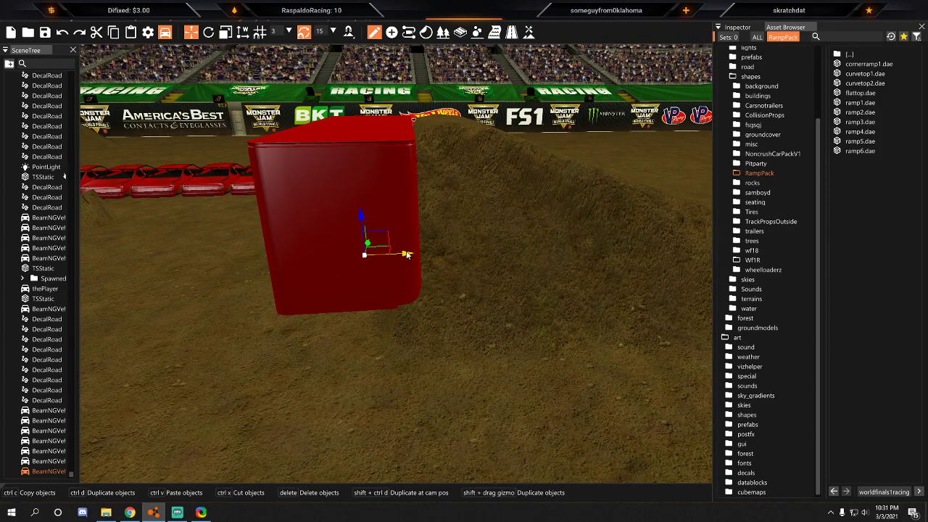
{"action": "left_click_drag", "start_coordinate": [408, 253], "coordinate": [405, 253]}
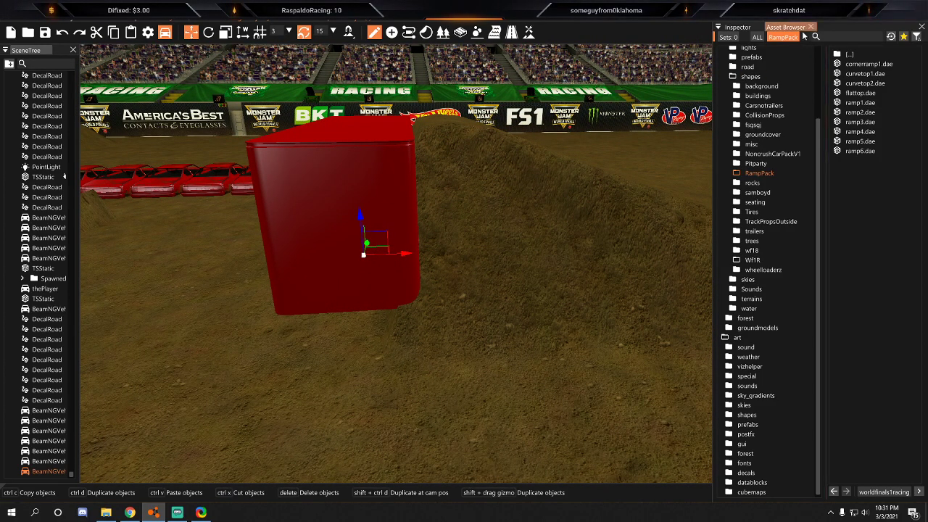
Change the dry van's color to light gray, about #9F9F9FFF, and save the level.
{"action": "left_click", "coordinate": [738, 27]}
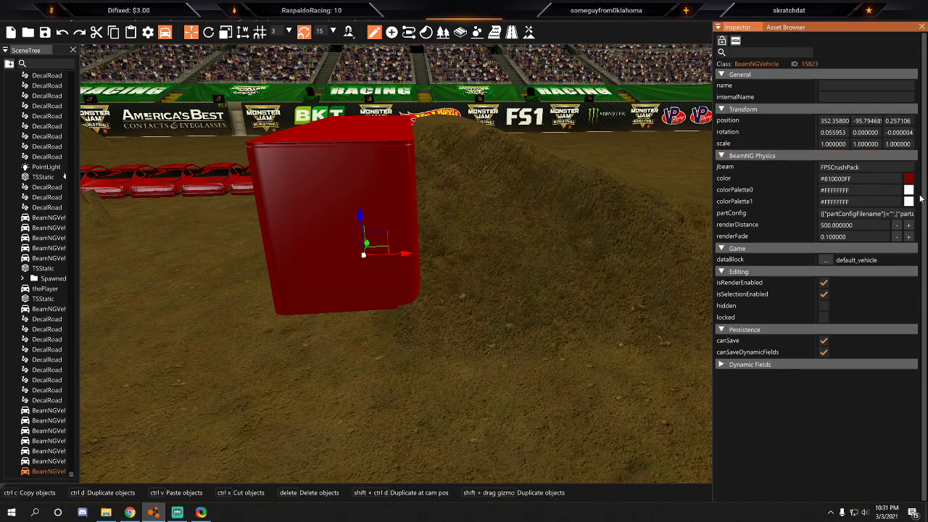
{"action": "left_click", "coordinate": [906, 179]}
{"action": "mouse_move", "coordinate": [793, 215]}
{"action": "left_mouse_down"}
{"action": "mouse_move", "coordinate": [770, 212]}
{"action": "mouse_move", "coordinate": [767, 230]}
{"action": "left_mouse_up"}
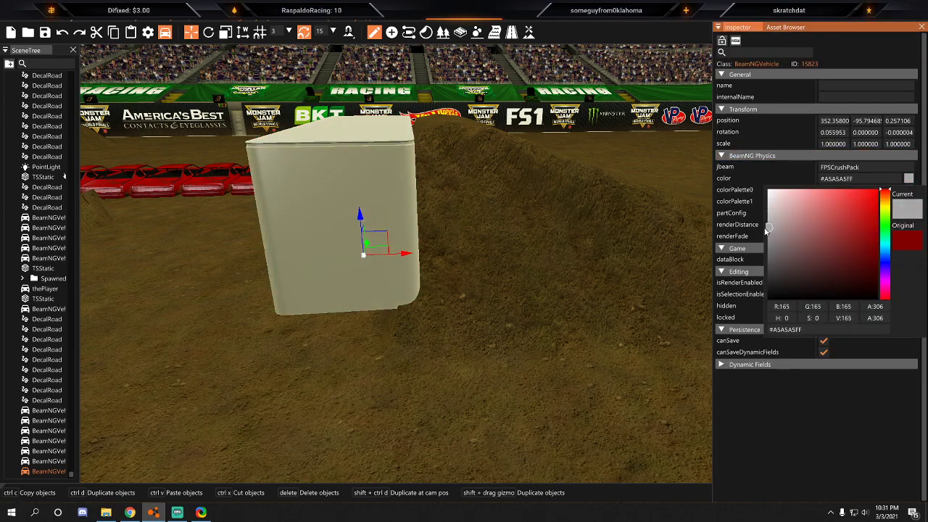
{"action": "left_click", "coordinate": [420, 292]}
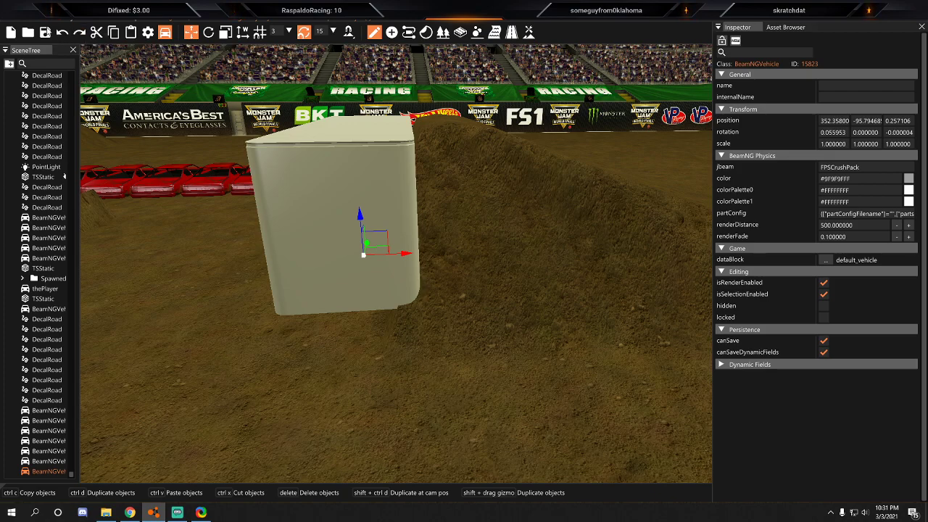
{"action": "left_click", "coordinate": [10, 24]}
{"action": "left_click", "coordinate": [19, 50]}
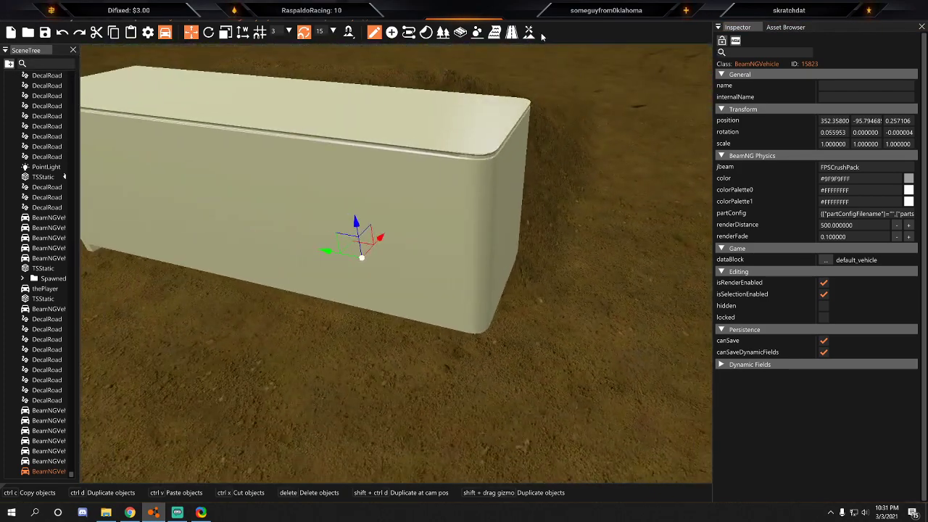
Activate the terrain Set Height tool with a brush size of 9 and a height of 80.00 beside the dry van.
{"action": "left_click", "coordinate": [528, 32]}
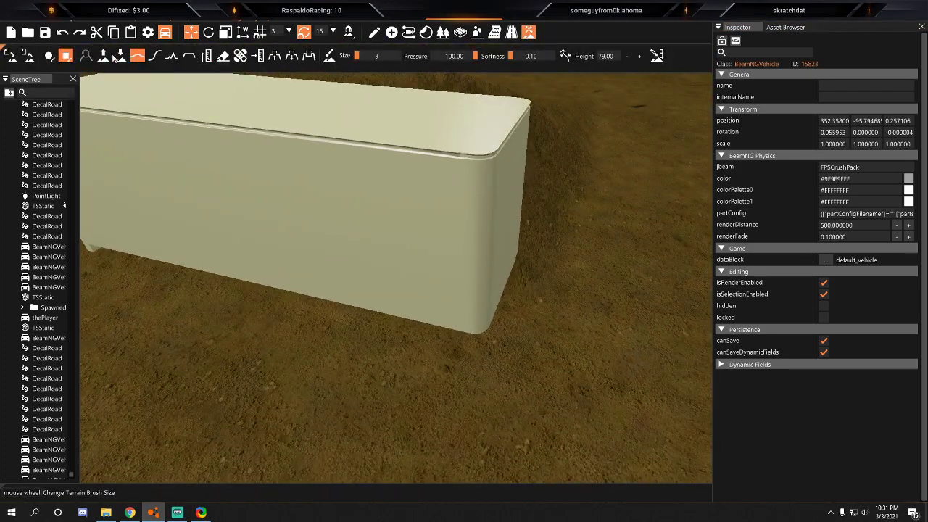
{"action": "key", "text": "d"}
{"action": "right_click_drag", "start_coordinate": [366, 368], "coordinate": [310, 334]}
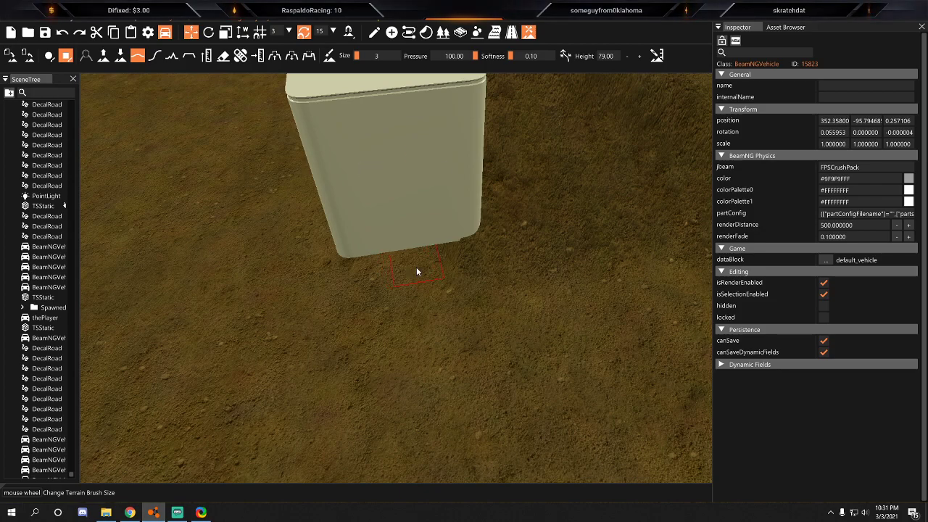
{"action": "mouse_move", "coordinate": [332, 168]}
{"action": "right_mouse_down"}
{"action": "mouse_move", "coordinate": [290, 131]}
{"action": "mouse_move", "coordinate": [333, 129]}
{"action": "mouse_move", "coordinate": [335, 176]}
{"action": "right_mouse_up"}
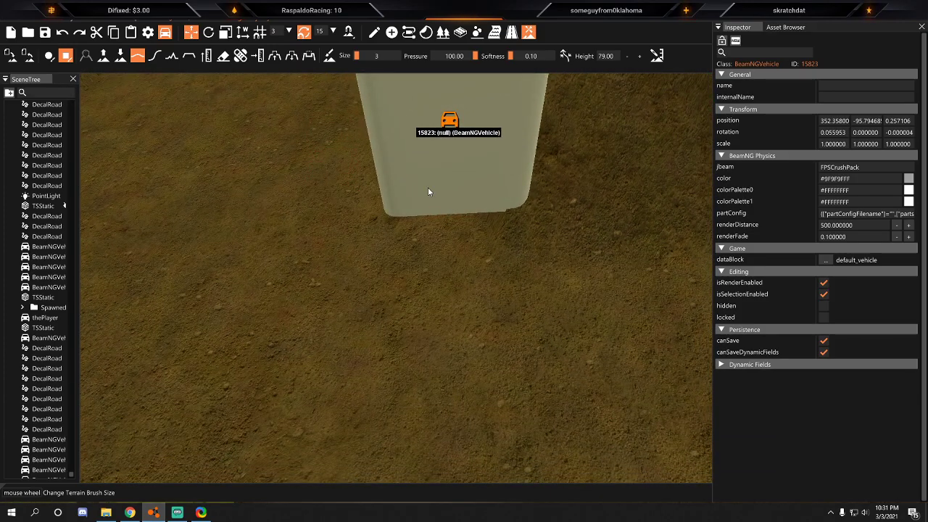
{"action": "right_click_drag", "start_coordinate": [459, 123], "coordinate": [455, 81]}
{"action": "mouse_move", "coordinate": [467, 242]}
{"action": "right_mouse_down"}
{"action": "mouse_move", "coordinate": [532, 236]}
{"action": "mouse_move", "coordinate": [445, 222]}
{"action": "mouse_move", "coordinate": [474, 252]}
{"action": "mouse_move", "coordinate": [551, 283]}
{"action": "mouse_move", "coordinate": [508, 243]}
{"action": "mouse_move", "coordinate": [484, 236]}
{"action": "mouse_move", "coordinate": [478, 250]}
{"action": "right_mouse_up"}
{"action": "key", "text": "w"}
{"action": "key", "text": "s"}
{"action": "key", "text": "w"}
{"action": "right_click_drag", "start_coordinate": [507, 221], "coordinate": [493, 233]}
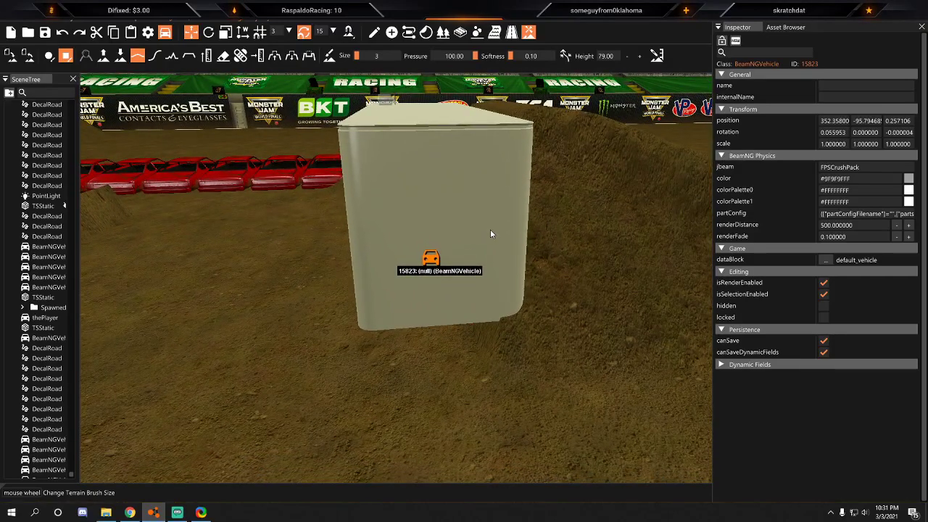
{"action": "left_click", "coordinate": [358, 60]}
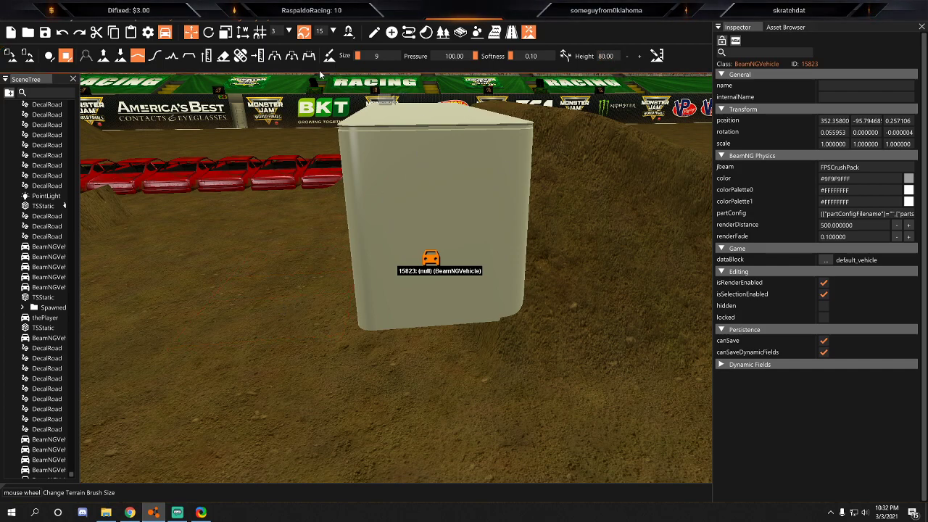
{"action": "left_click", "coordinate": [206, 56]}
Try to raise a patch of ground near the dry van to height 80.00, and undo it.
{"action": "left_click", "coordinate": [285, 295]}
{"action": "mouse_move", "coordinate": [287, 297]}
{"action": "right_mouse_down"}
{"action": "mouse_move", "coordinate": [348, 377]}
{"action": "mouse_move", "coordinate": [290, 290]}
{"action": "right_mouse_up"}
{"action": "key", "text": "a"}
{"action": "key", "text": "ctrl+z"}
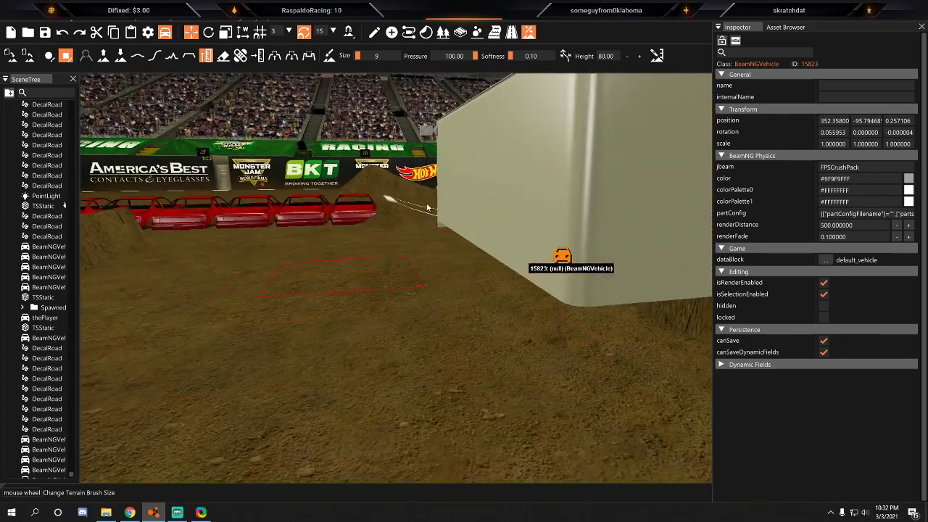
Set the brush height to 79.65 and raise the ground beneath the rounded end of the dry van.
{"action": "double_click", "coordinate": [605, 56]}
{"action": "type", "text": "79.70"}
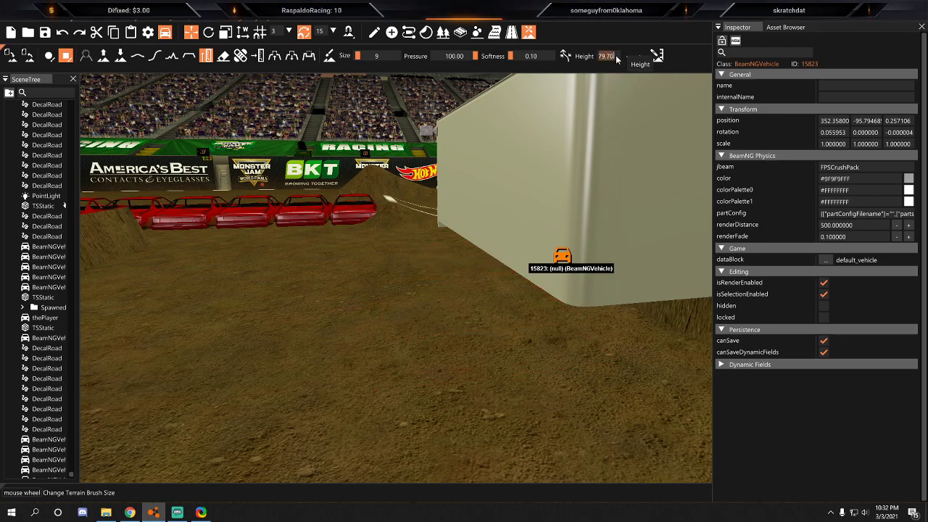
{"action": "type", "text": "7"}
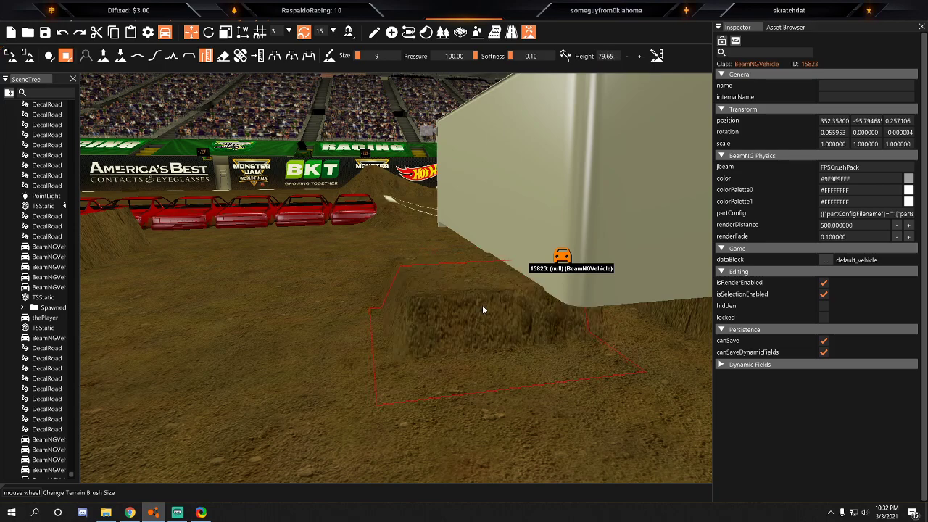
{"action": "key", "text": "d"}
{"action": "mouse_move", "coordinate": [503, 264]}
{"action": "right_mouse_down"}
{"action": "mouse_move", "coordinate": [464, 286]}
{"action": "mouse_move", "coordinate": [503, 304]}
{"action": "right_mouse_up"}
{"action": "key", "text": "a"}
{"action": "key", "text": "d"}
{"action": "key", "text": "a"}
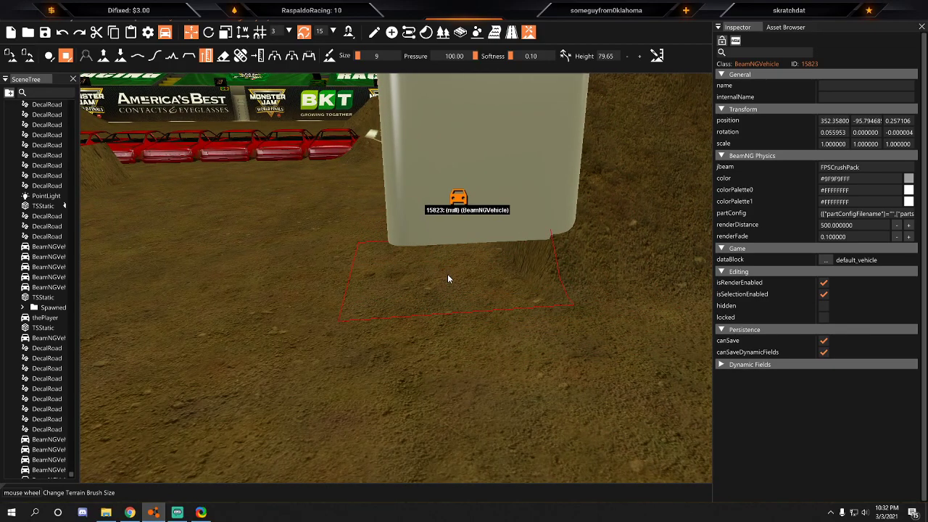
{"action": "left_click", "coordinate": [447, 268]}
{"action": "left_click", "coordinate": [134, 514]}
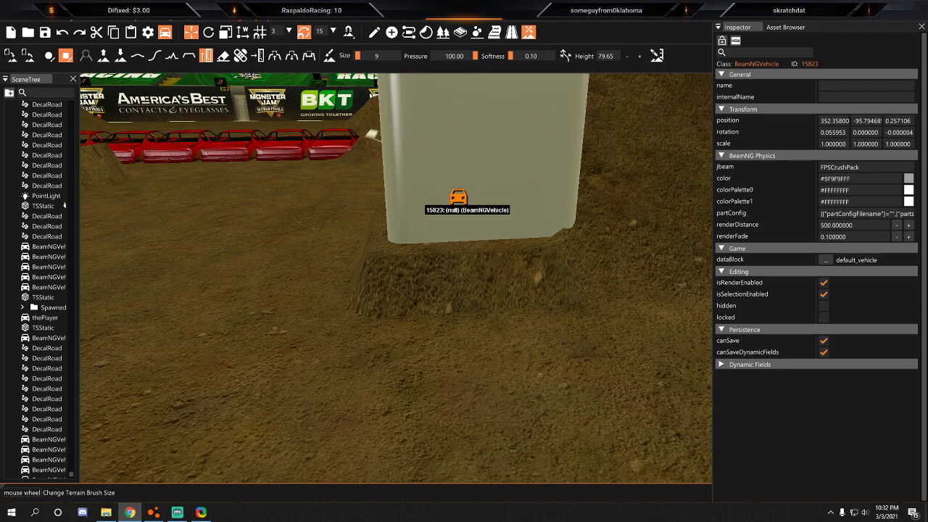
{"action": "key", "text": "alt+Tab"}
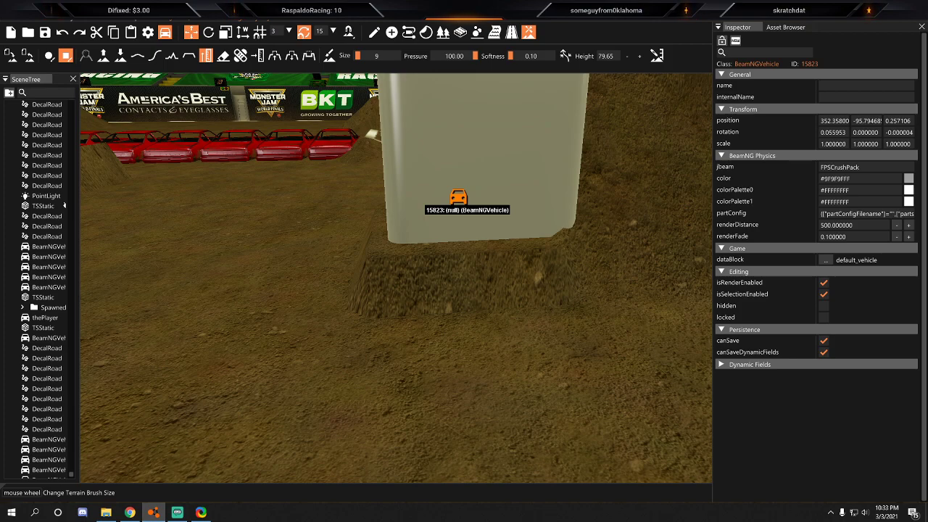
Raise the ground along the dry van's long outer side, from one end corner to the other.
{"action": "right_click_drag", "start_coordinate": [375, 295], "coordinate": [469, 286]}
{"action": "key", "text": "s"}
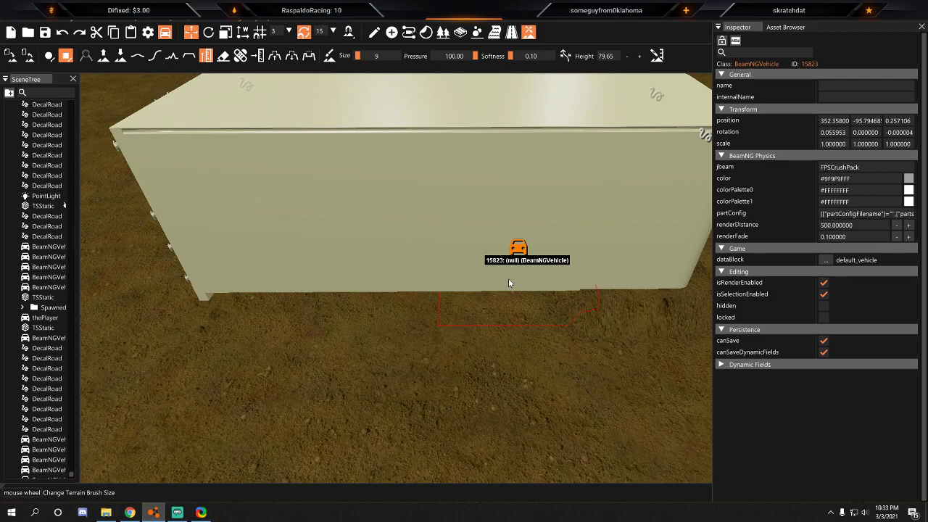
{"action": "key", "text": "a"}
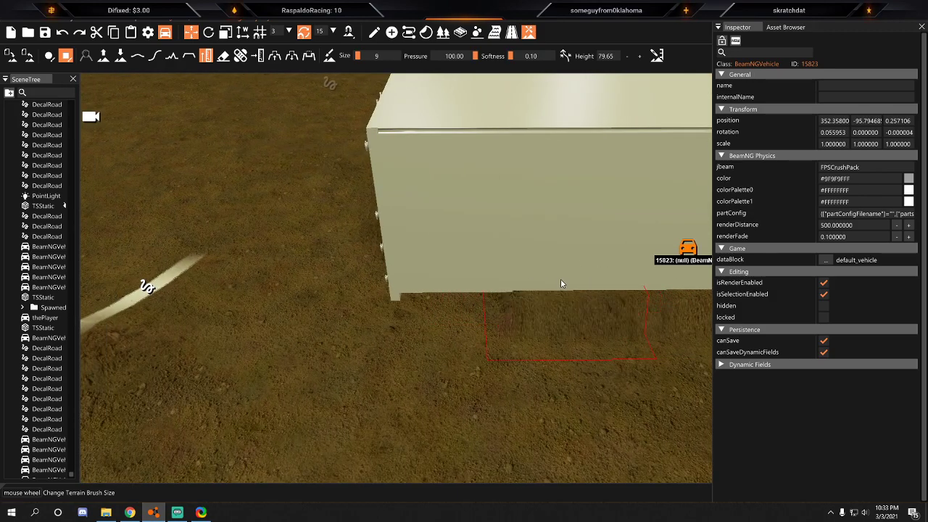
{"action": "key", "text": "a"}
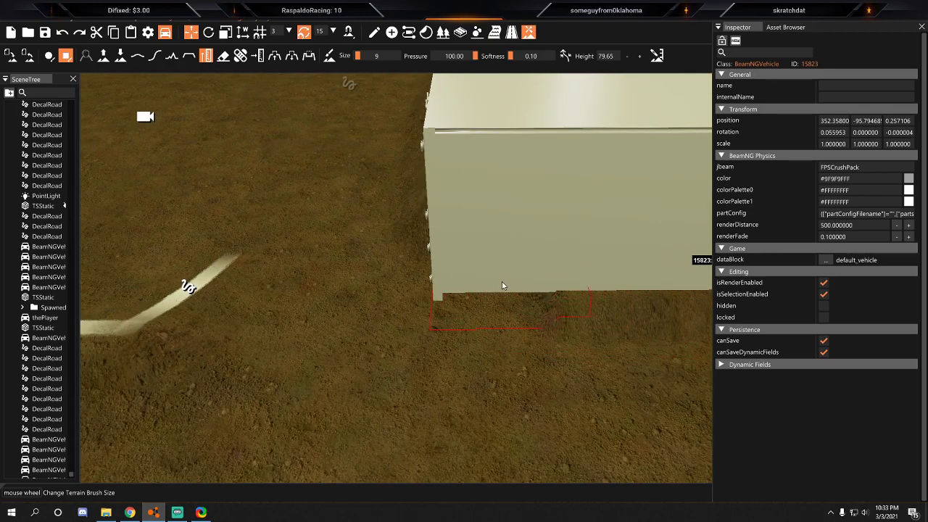
{"action": "key", "text": "a"}
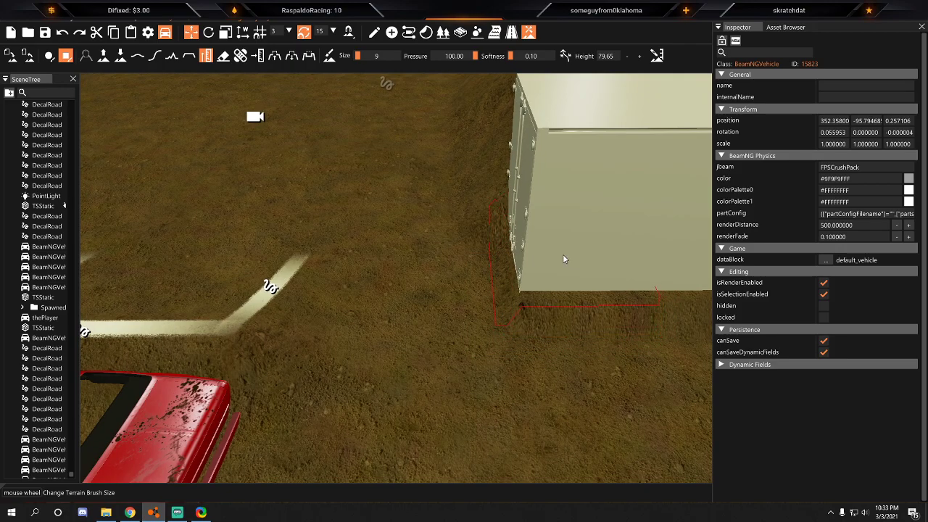
{"action": "key", "text": "d"}
{"action": "key", "text": "d"}
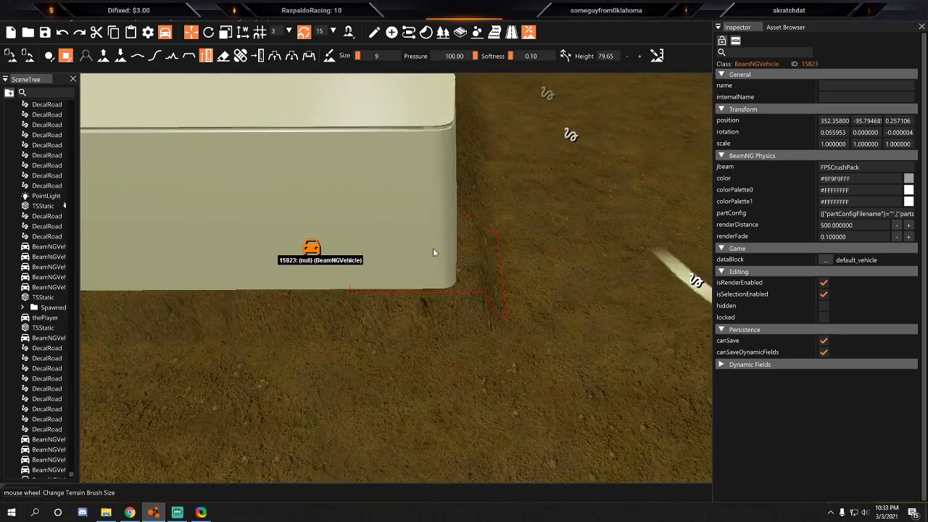
Set the brush height to 79.00 and flatten the excess dirt beside the rounded end of the dry van.
{"action": "left_click", "coordinate": [656, 56]}
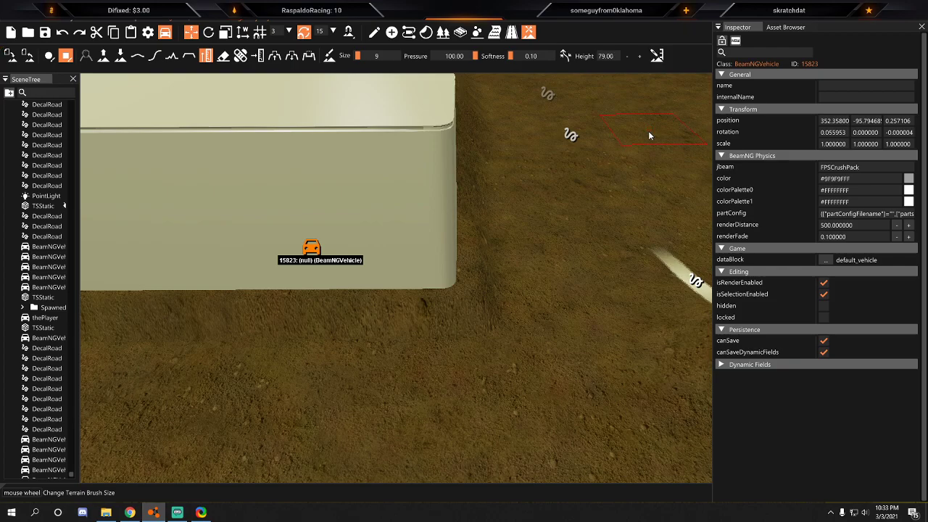
{"action": "left_click", "coordinate": [543, 278]}
{"action": "key", "text": "d"}
{"action": "right_click_drag", "start_coordinate": [547, 277], "coordinate": [522, 257]}
{"action": "key", "text": "a"}
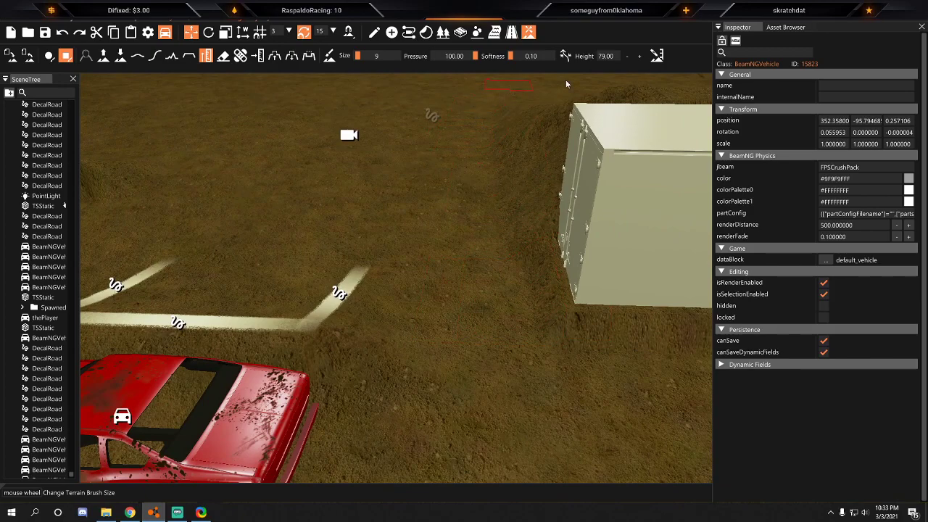
Set the brush height to 79.65 and fill in the dirt around the dry van's door-end corner.
{"action": "left_click_drag", "start_coordinate": [615, 58], "coordinate": [596, 59]}
{"action": "type", "text": "7"}
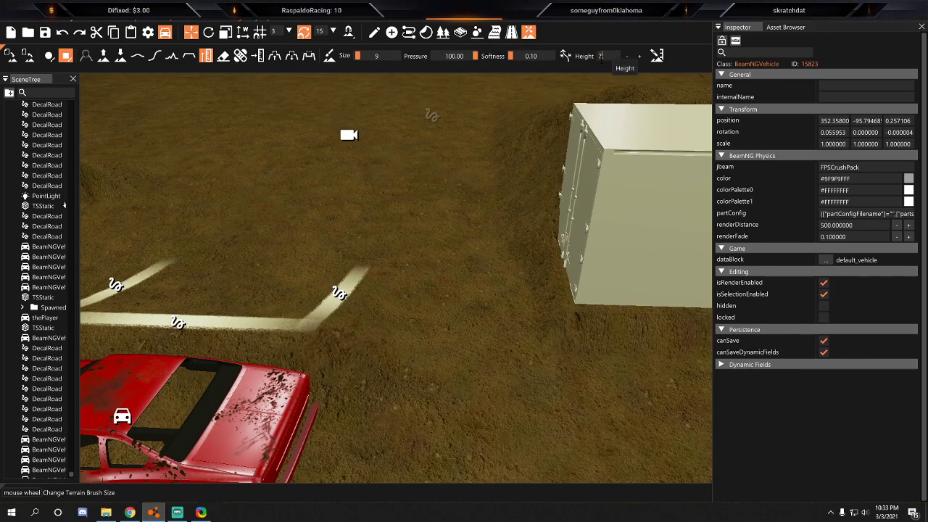
{"action": "type", "text": "9.65"}
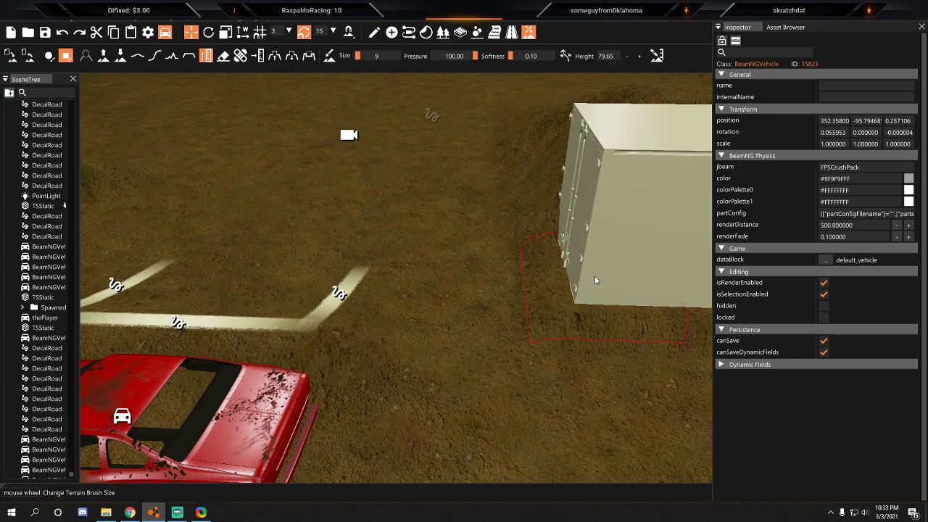
{"action": "right_click_drag", "start_coordinate": [603, 266], "coordinate": [647, 265]}
{"action": "right_click_drag", "start_coordinate": [464, 261], "coordinate": [116, 279]}
{"action": "key", "text": "s"}
{"action": "key", "text": "d"}
{"action": "key", "text": "s"}
Set the brush height back to 79.00 and level the surplus dirt around the dry van's base.
{"action": "left_click", "coordinate": [658, 57]}
{"action": "left_click", "coordinate": [574, 207]}
{"action": "right_click_drag", "start_coordinate": [318, 206], "coordinate": [435, 222]}
{"action": "mouse_move", "coordinate": [403, 225]}
{"action": "left_mouse_down"}
{"action": "mouse_move", "coordinate": [287, 226]}
{"action": "mouse_move", "coordinate": [186, 242]}
{"action": "left_mouse_up"}
{"action": "right_click_drag", "start_coordinate": [443, 237], "coordinate": [482, 243]}
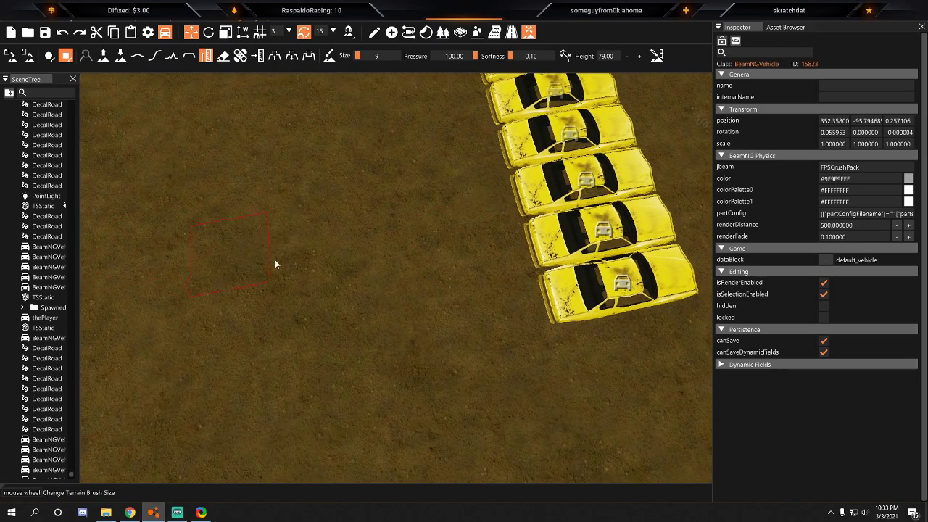
{"action": "key", "text": "s"}
{"action": "right_click_drag", "start_coordinate": [186, 281], "coordinate": [371, 291]}
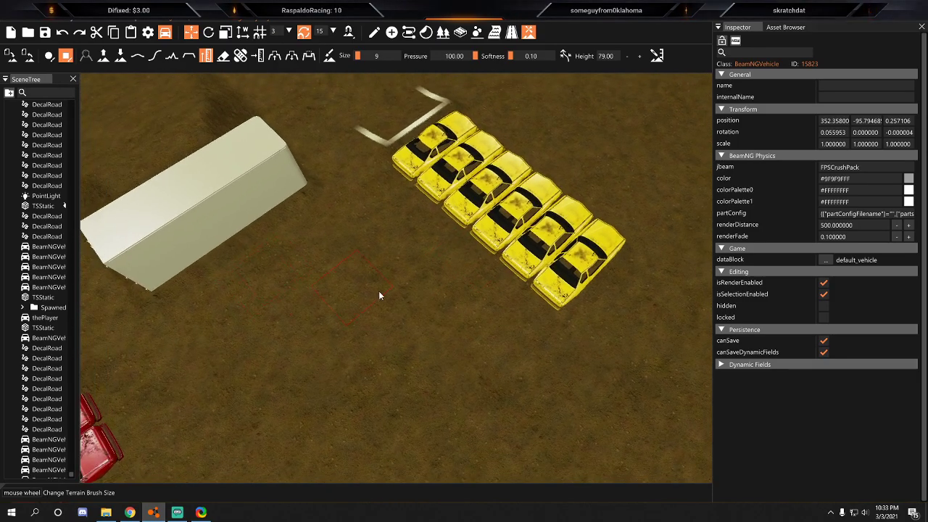
{"action": "right_click_drag", "start_coordinate": [335, 355], "coordinate": [301, 367]}
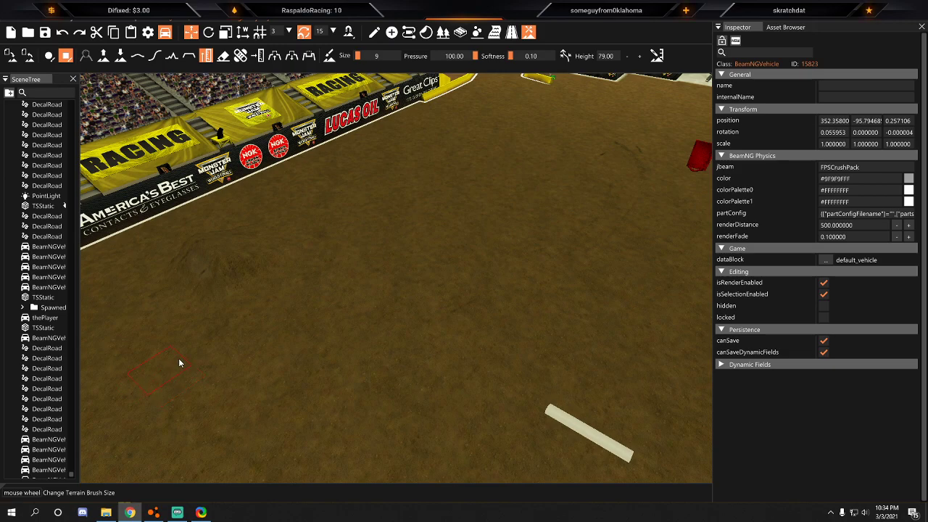
Select the white static block on the open floor and move it to the end of the red crush car row.
{"action": "right_click_drag", "start_coordinate": [332, 302], "coordinate": [189, 305]}
{"action": "right_click_drag", "start_coordinate": [499, 226], "coordinate": [536, 239]}
{"action": "left_click", "coordinate": [373, 32]}
{"action": "right_click_drag", "start_coordinate": [374, 218], "coordinate": [636, 315]}
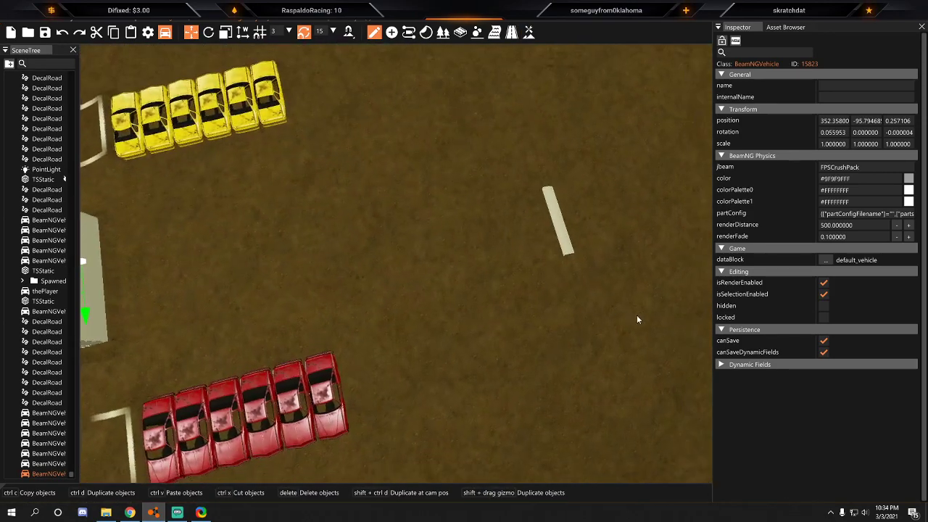
{"action": "left_click", "coordinate": [545, 242]}
{"action": "left_click_drag", "start_coordinate": [553, 244], "coordinate": [368, 398]}
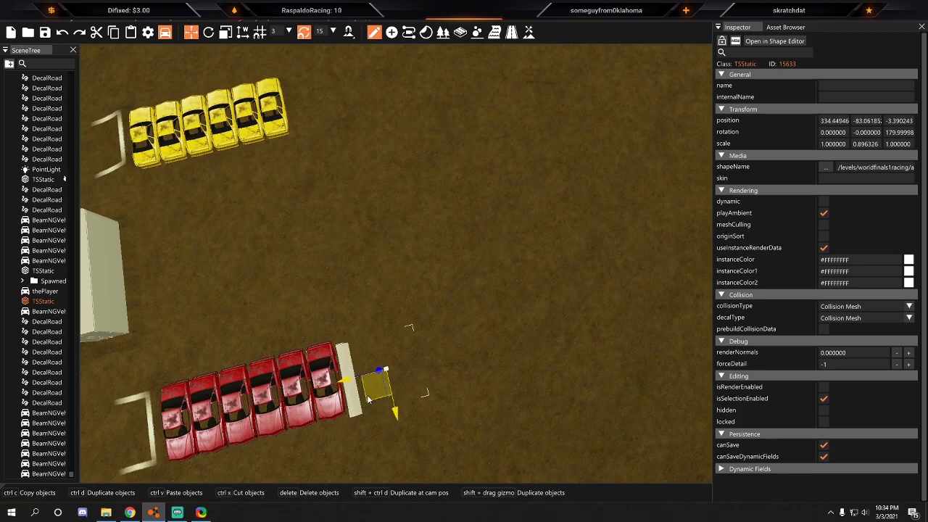
Align the white block closely against the side of the last red crush car.
{"action": "right_click_drag", "start_coordinate": [361, 398], "coordinate": [422, 255]}
{"action": "key", "text": "w"}
{"action": "left_click", "coordinate": [418, 248]}
{"action": "left_click", "coordinate": [402, 317]}
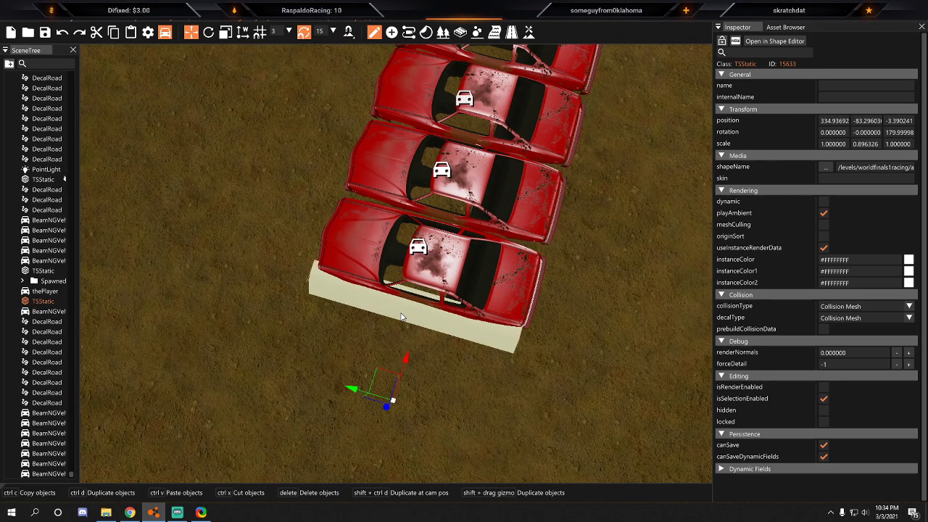
{"action": "left_click_drag", "start_coordinate": [403, 369], "coordinate": [400, 375]}
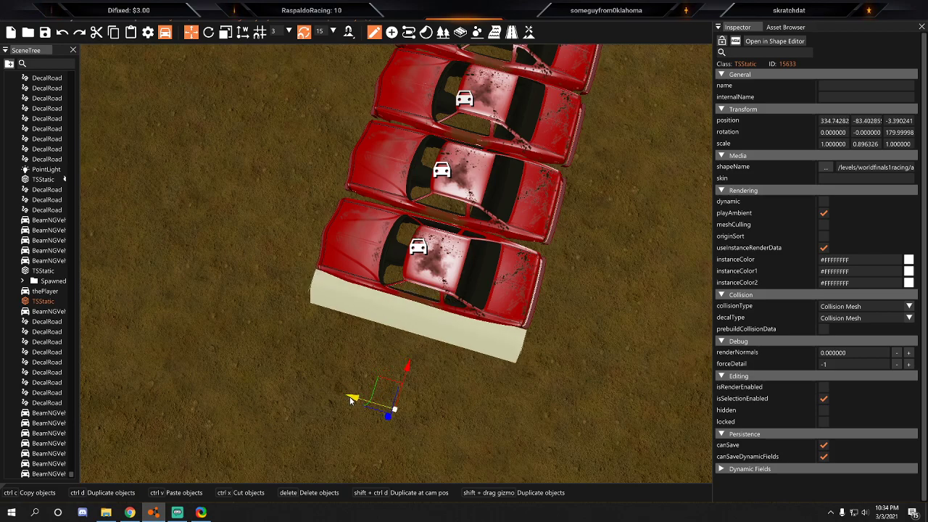
Delete the last red crush car next to the white block and reselect the block.
{"action": "left_click", "coordinate": [413, 253]}
{"action": "key", "text": "Delete"}
{"action": "left_click", "coordinate": [424, 311]}
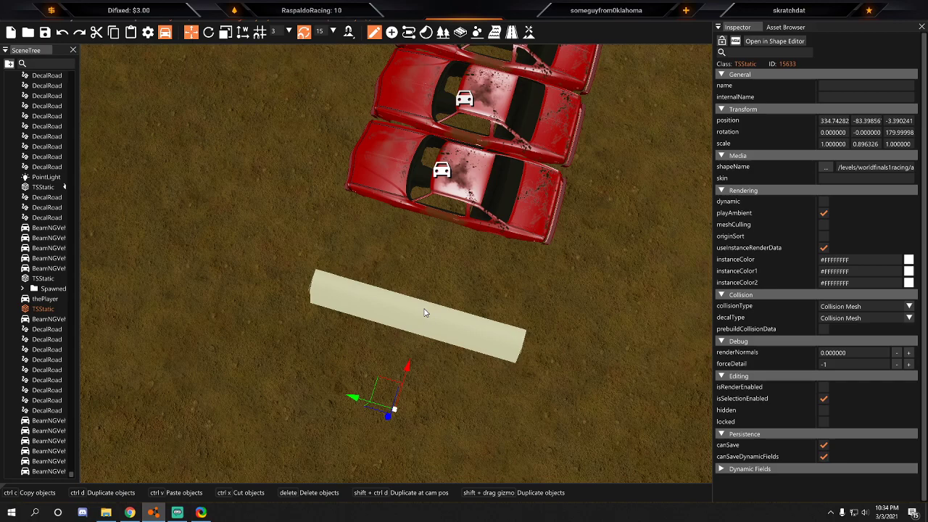
{"action": "key", "text": "d"}
{"action": "left_click", "coordinate": [528, 32]}
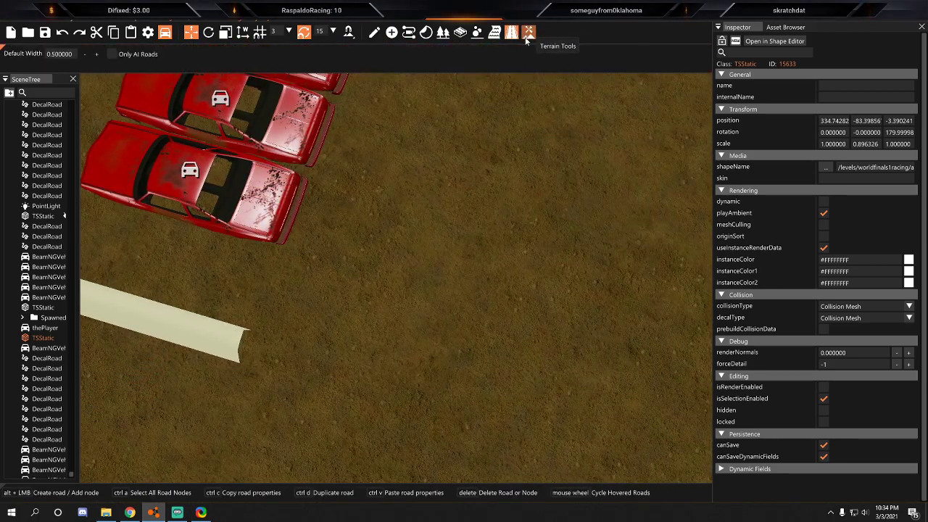
{"action": "left_click", "coordinate": [274, 56]}
{"action": "mouse_move", "coordinate": [527, 260]}
{"action": "right_mouse_down"}
{"action": "mouse_move", "coordinate": [394, 234]}
{"action": "mouse_move", "coordinate": [464, 250]}
{"action": "mouse_move", "coordinate": [386, 282]}
{"action": "right_mouse_up"}
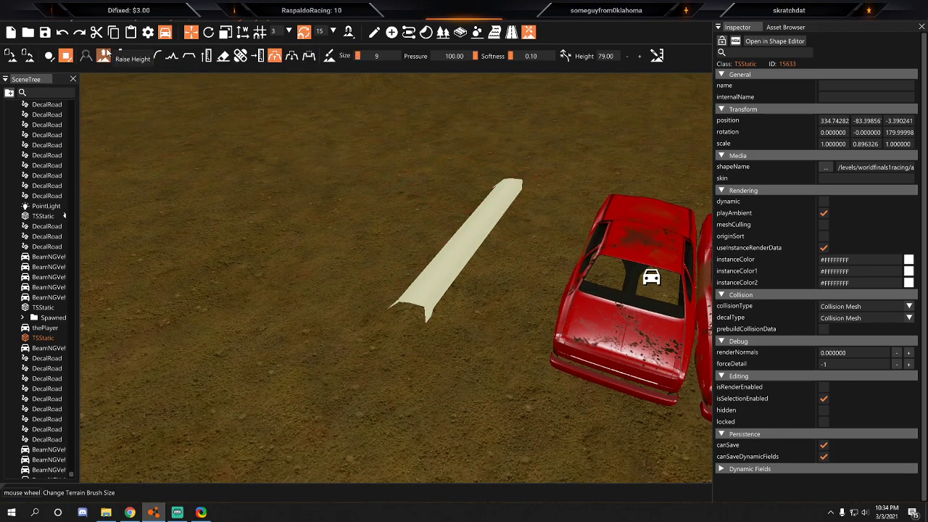
Move the white block across the floor to sit alongside the dry van's outer long side.
{"action": "left_click", "coordinate": [374, 32]}
{"action": "right_click_drag", "start_coordinate": [376, 297], "coordinate": [497, 203]}
{"action": "left_click_drag", "start_coordinate": [498, 203], "coordinate": [530, 148]}
{"action": "right_click_drag", "start_coordinate": [530, 149], "coordinate": [526, 177]}
{"action": "key", "text": "w"}
{"action": "key", "text": "s"}
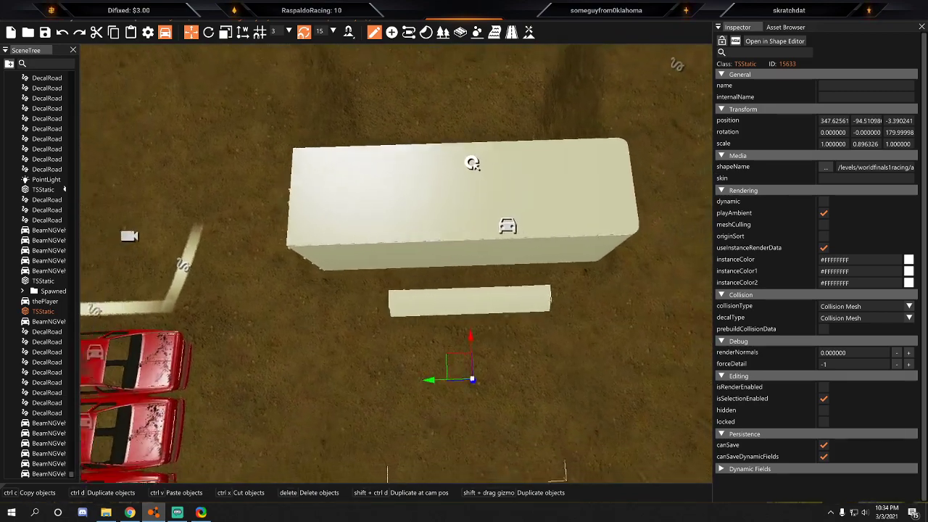
Stretch the white block lengthwise to a Y scale of about 1.60.
{"action": "key", "text": "s"}
{"action": "left_click", "coordinate": [227, 34]}
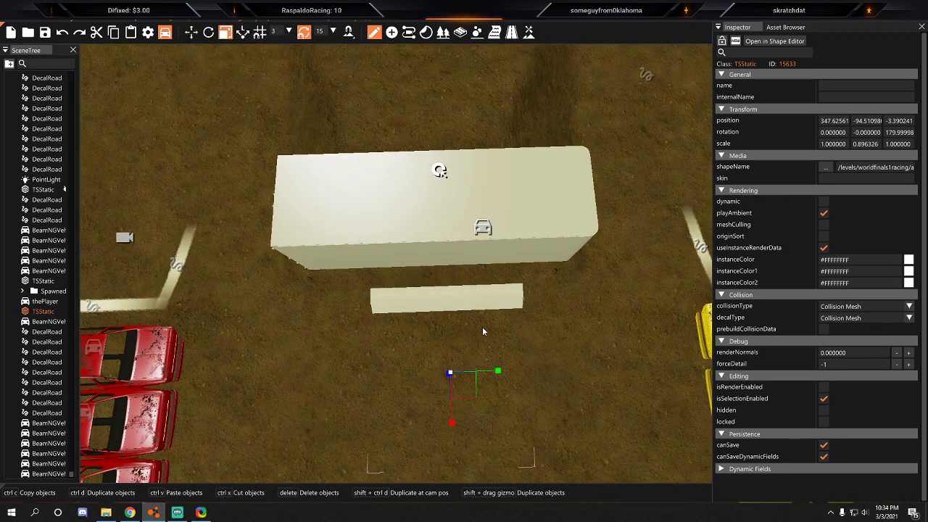
{"action": "left_click_drag", "start_coordinate": [497, 371], "coordinate": [526, 365]}
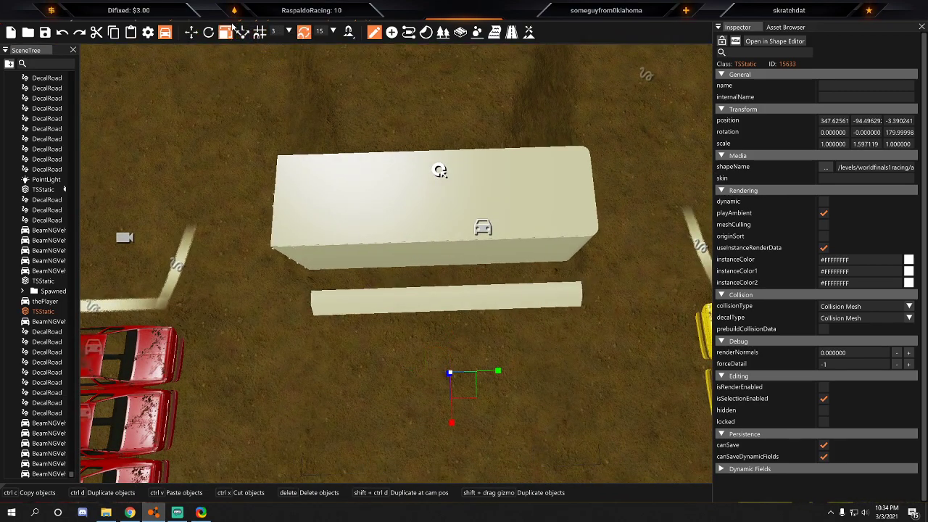
Shift the white block closer to the dry van's long side, to about X 348.09, Y -94.16.
{"action": "left_click", "coordinate": [433, 358]}
{"action": "left_click_drag", "start_coordinate": [432, 355], "coordinate": [427, 302]}
{"action": "left_click", "coordinate": [428, 302]}
{"action": "left_click_drag", "start_coordinate": [426, 350], "coordinate": [417, 334]}
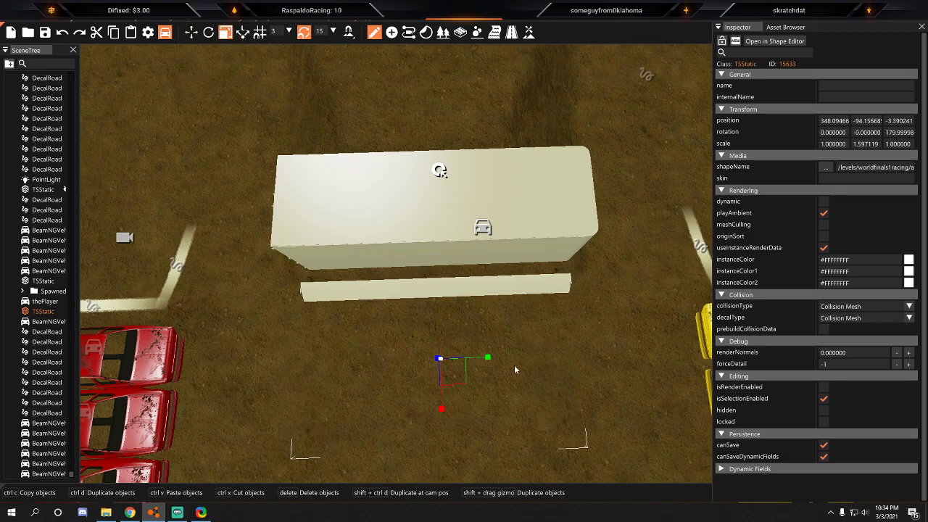
Stretch the white block lengthwise to a Y scale of about 1.76.
{"action": "key", "text": "a"}
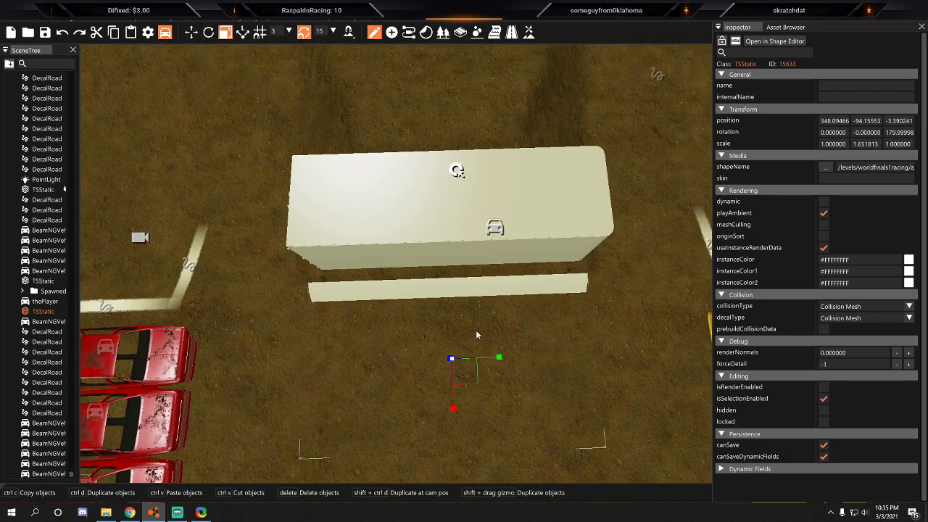
{"action": "right_click_drag", "start_coordinate": [470, 315], "coordinate": [475, 313]}
{"action": "key", "text": "d"}
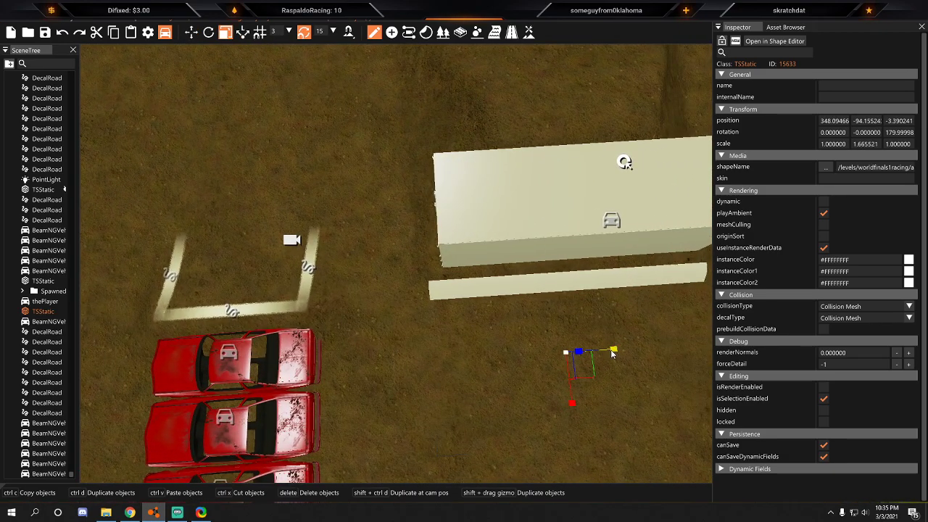
{"action": "left_click_drag", "start_coordinate": [613, 350], "coordinate": [614, 352]}
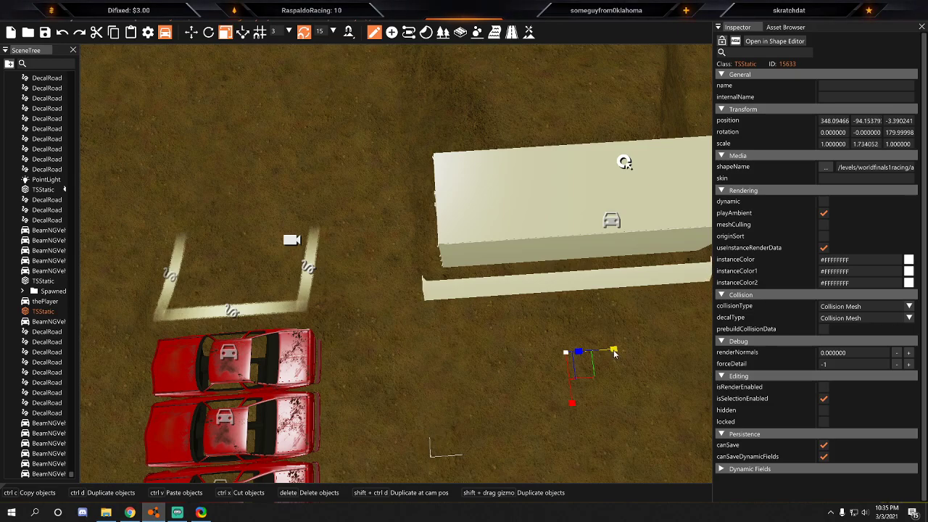
Raise the white block out of the ground beside the dry van to about Z -0.56, with its Z scale reduced to about 0.23.
{"action": "right_click_drag", "start_coordinate": [369, 323], "coordinate": [384, 226]}
{"action": "key", "text": "w"}
{"action": "key", "text": "1"}
{"action": "key", "text": "w"}
{"action": "key", "text": "s"}
{"action": "key", "text": "w"}
{"action": "left_click_drag", "start_coordinate": [517, 194], "coordinate": [519, 163]}
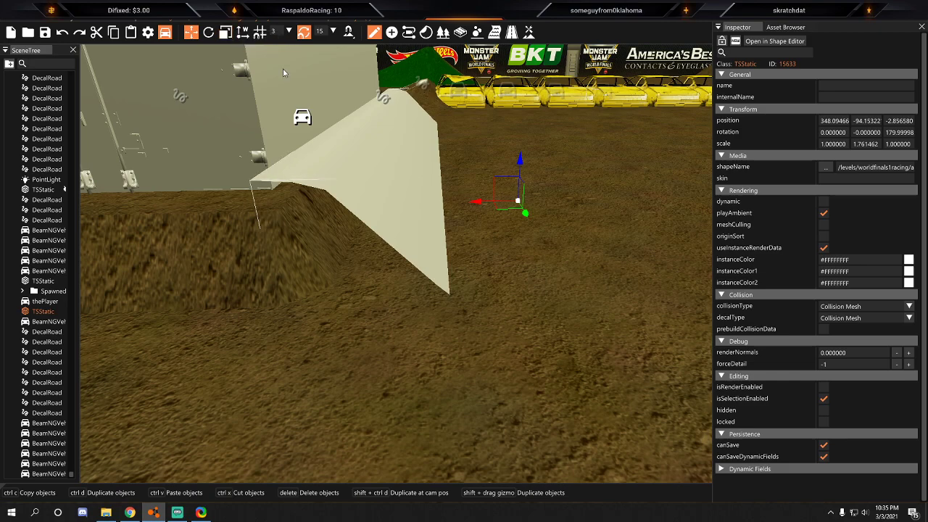
{"action": "left_click_drag", "start_coordinate": [519, 156], "coordinate": [522, 197]}
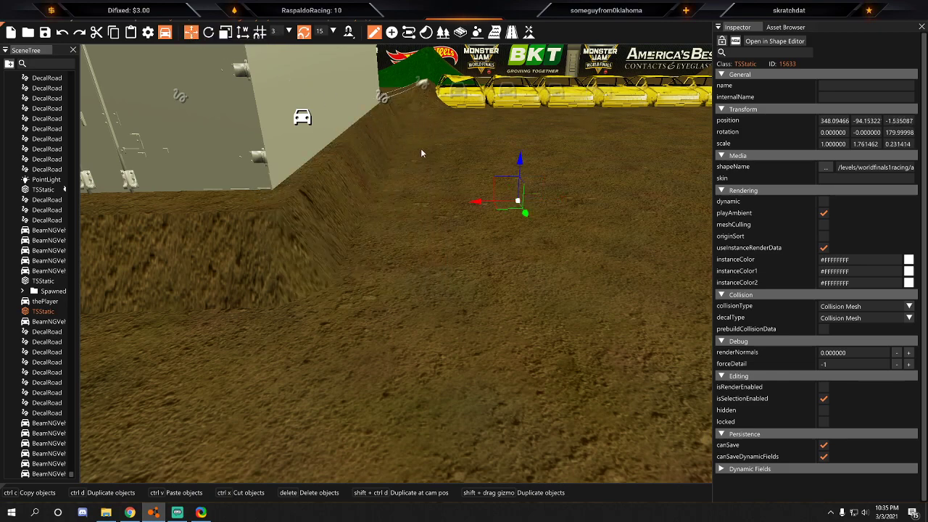
{"action": "left_click_drag", "start_coordinate": [519, 166], "coordinate": [522, 105]}
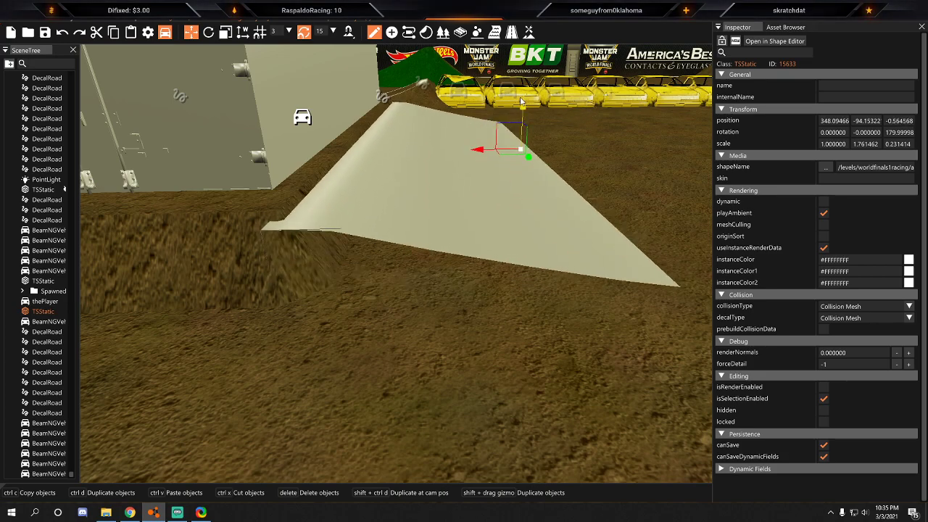
Shrink the white ramp piece to about 0.25 in X and 0.20 in Z, and place it at about X 350.24 beside the van's dirt base.
{"action": "mouse_move", "coordinate": [530, 109]}
{"action": "left_mouse_down"}
{"action": "mouse_move", "coordinate": [528, 97]}
{"action": "mouse_move", "coordinate": [528, 119]}
{"action": "left_mouse_up"}
{"action": "left_click_drag", "start_coordinate": [567, 150], "coordinate": [450, 152]}
{"action": "left_click", "coordinate": [191, 31]}
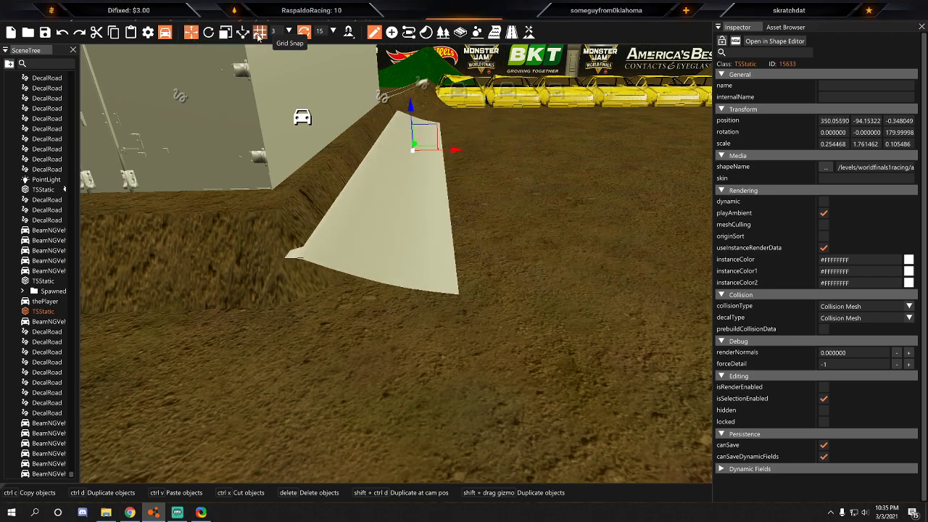
{"action": "left_click_drag", "start_coordinate": [410, 102], "coordinate": [409, 93]}
{"action": "key", "text": "1"}
{"action": "key", "text": "a"}
{"action": "left_click_drag", "start_coordinate": [491, 136], "coordinate": [478, 138]}
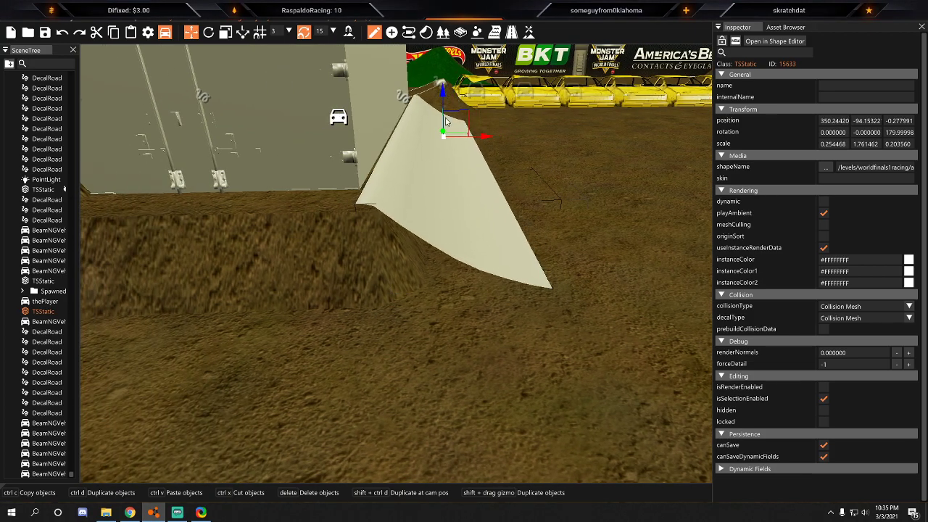
Enlarge the white ramp piece to about 0.30 in X and 0.22 in Z, and lower it to about Z -0.33 against the dirt base.
{"action": "left_click_drag", "start_coordinate": [442, 104], "coordinate": [444, 106]}
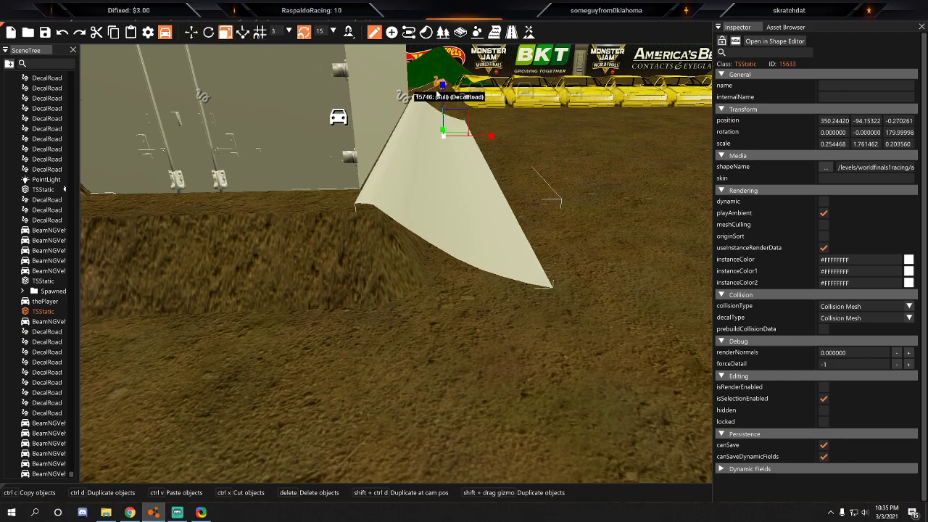
{"action": "left_click_drag", "start_coordinate": [492, 137], "coordinate": [495, 136]}
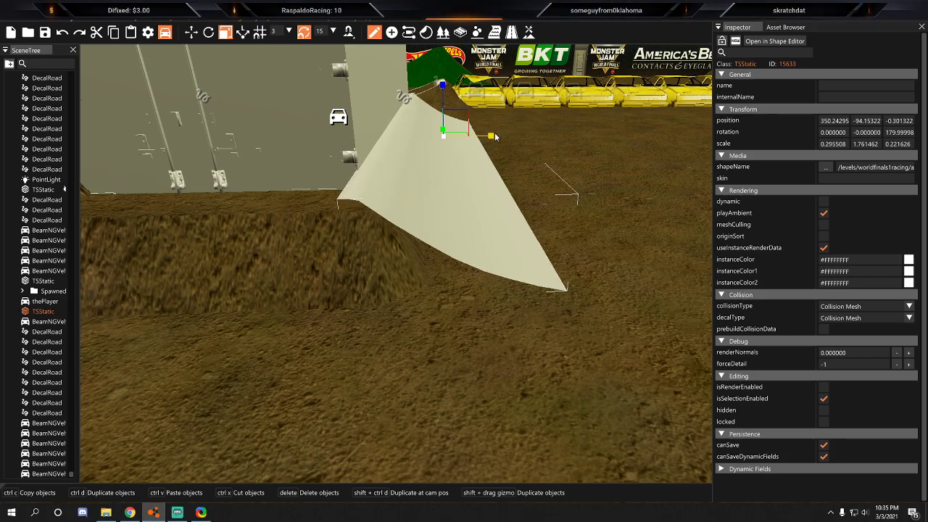
{"action": "left_click_drag", "start_coordinate": [440, 99], "coordinate": [440, 101]}
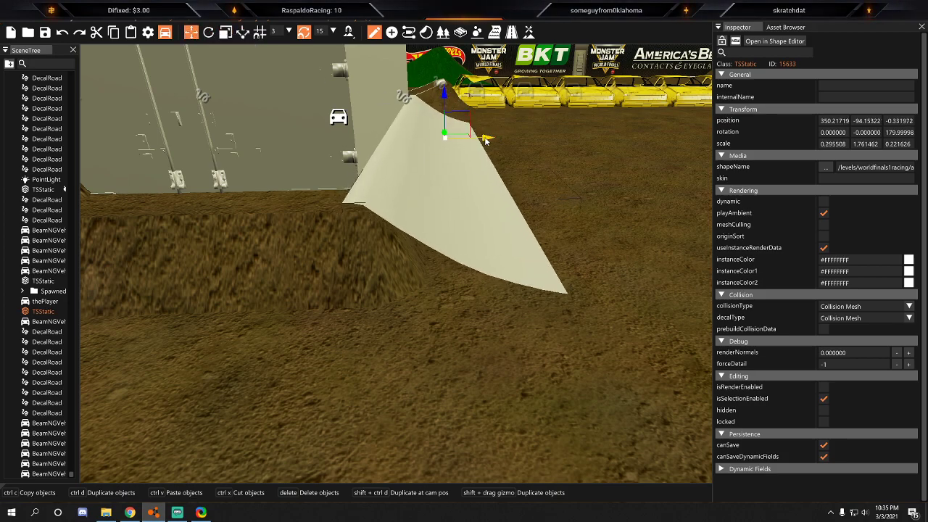
{"action": "right_click_drag", "start_coordinate": [451, 148], "coordinate": [358, 153]}
{"action": "key", "text": "s"}
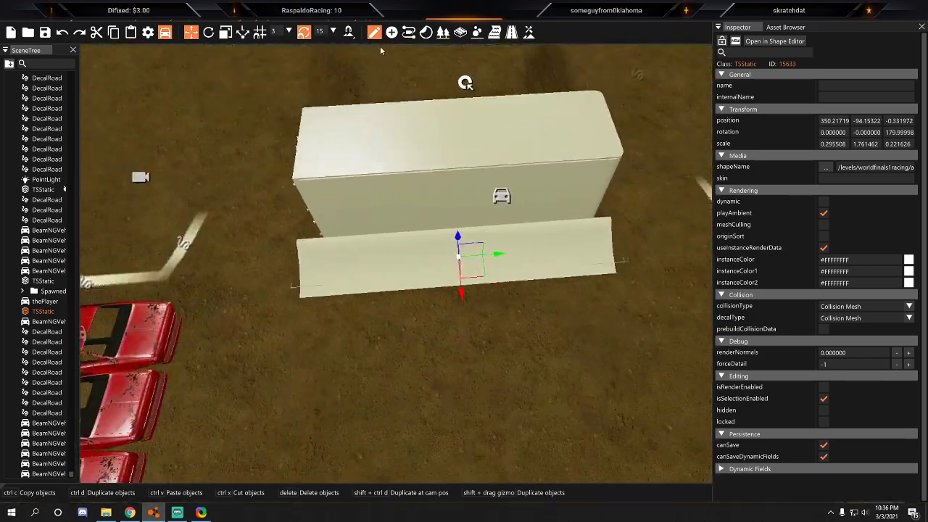
{"action": "left_click", "coordinate": [527, 33]}
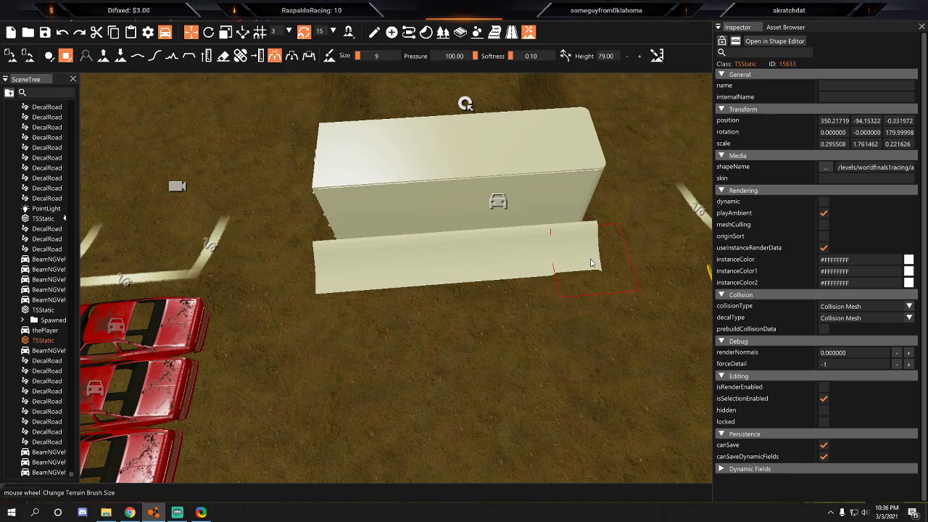
{"action": "key", "text": "a"}
{"action": "mouse_move", "coordinate": [334, 284]}
{"action": "right_mouse_down"}
{"action": "mouse_move", "coordinate": [420, 282]}
{"action": "mouse_move", "coordinate": [333, 284]}
{"action": "right_mouse_up"}
{"action": "mouse_move", "coordinate": [435, 238]}
{"action": "right_mouse_down"}
{"action": "mouse_move", "coordinate": [427, 247]}
{"action": "mouse_move", "coordinate": [421, 239]}
{"action": "right_mouse_up"}
{"action": "key", "text": "d"}
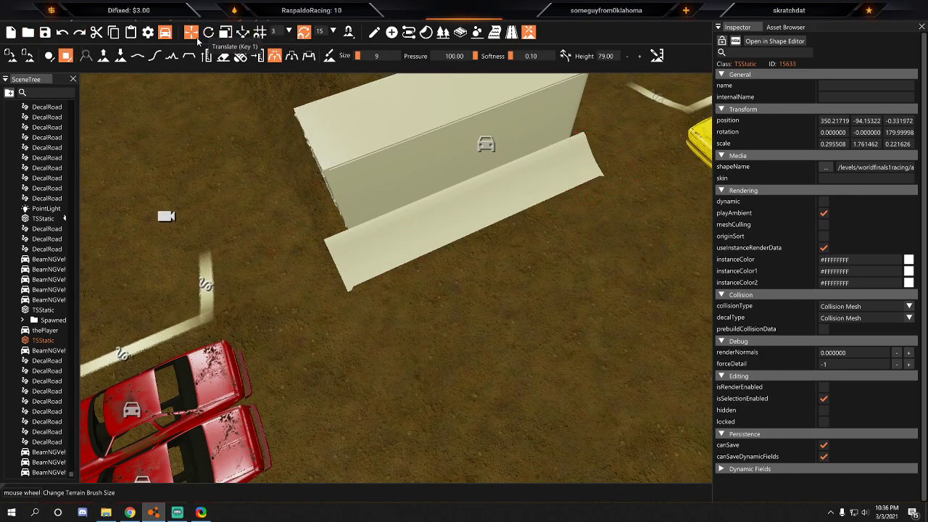
{"action": "left_click", "coordinate": [375, 35]}
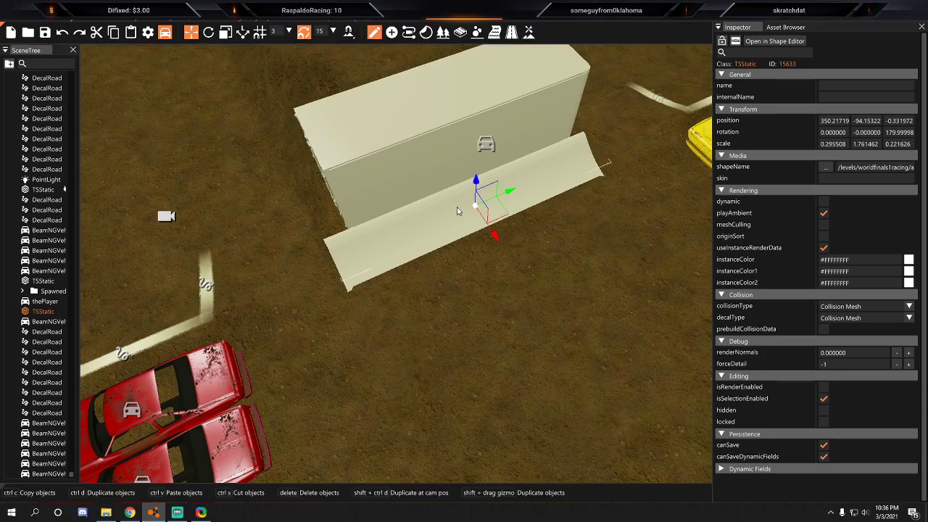
Move the white ramp piece away from the dry van onto the open floor in front of the crush cars, at about X 324.16.
{"action": "left_click_drag", "start_coordinate": [500, 239], "coordinate": [652, 443]}
{"action": "key", "text": "w"}
{"action": "right_click_drag", "start_coordinate": [652, 443], "coordinate": [350, 235]}
{"action": "key", "text": "s"}
{"action": "key", "text": "s"}
{"action": "key", "text": "w"}
{"action": "key", "text": "s"}
{"action": "key", "text": "s"}
{"action": "left_click_drag", "start_coordinate": [349, 236], "coordinate": [638, 334]}
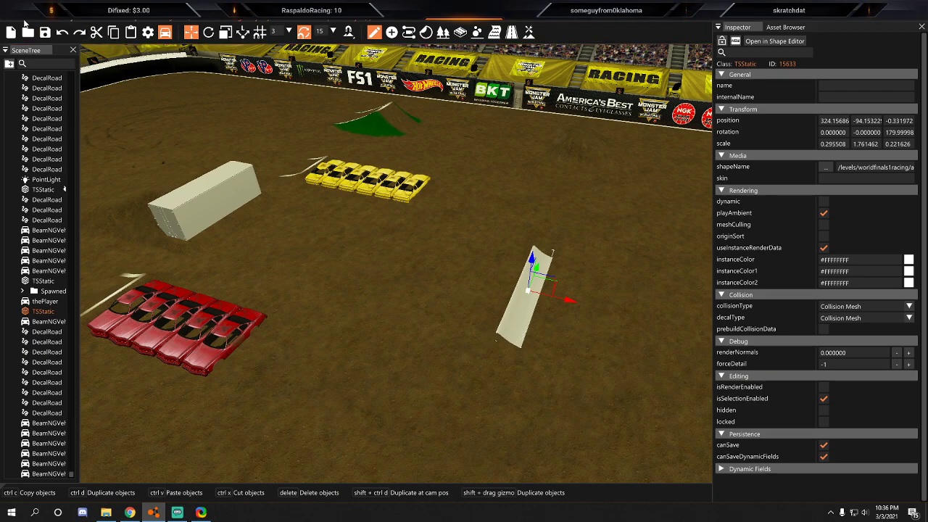
Save the level and leave the editor for the orbit vehicle camera.
{"action": "left_click", "coordinate": [11, 21]}
{"action": "left_click", "coordinate": [16, 52]}
{"action": "key", "text": "F11"}
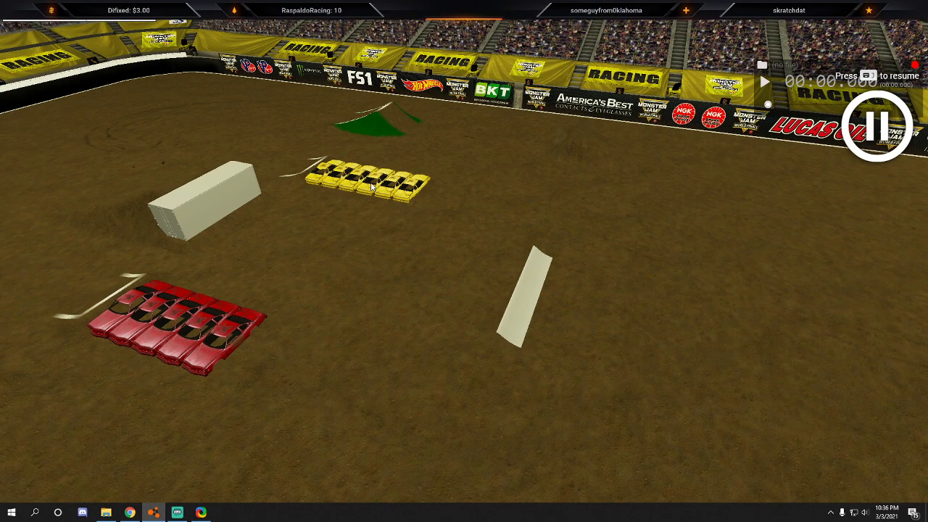
{"action": "key", "text": "shift+c"}
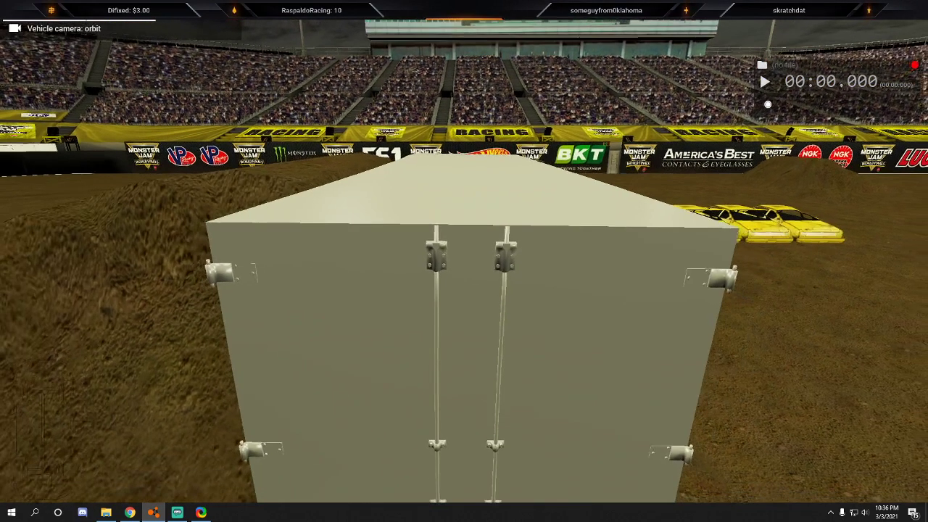
Cycle through the spawned vehicles to take control of the Bad Company monster truck.
{"action": "key", "text": "Tab"}
{"action": "key", "text": "Tab"}
{"action": "key", "text": "Tab"}
{"action": "key", "text": "Tab"}
{"action": "key", "text": "Tab"}
{"action": "key", "text": "Tab"}
{"action": "key", "text": "Tab"}
{"action": "key", "text": "Tab"}
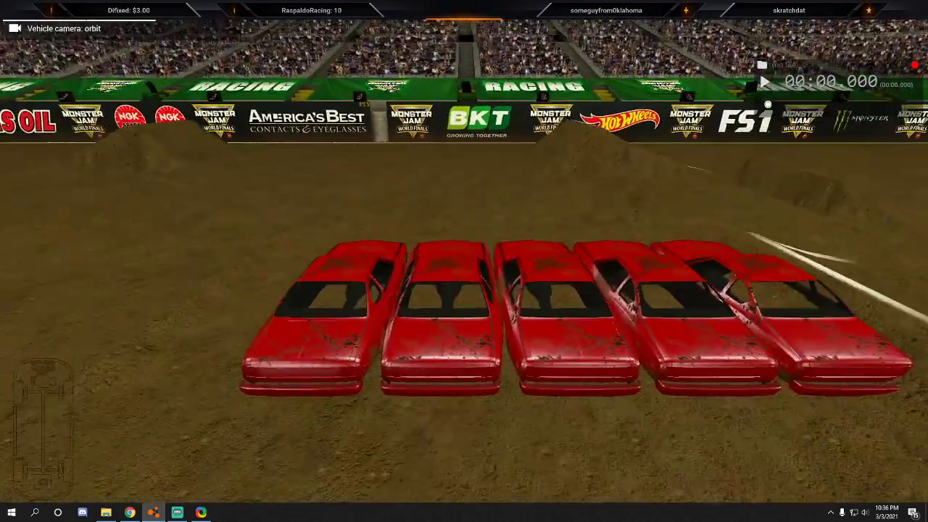
{"action": "key", "text": "Tab"}
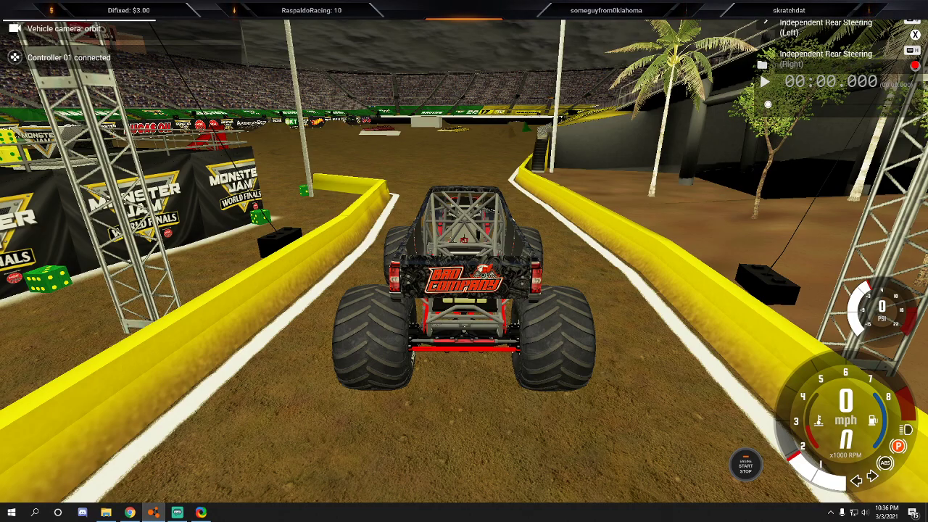
{"action": "key", "text": "shift+Tab"}
{"action": "key", "text": "shift+Tab"}
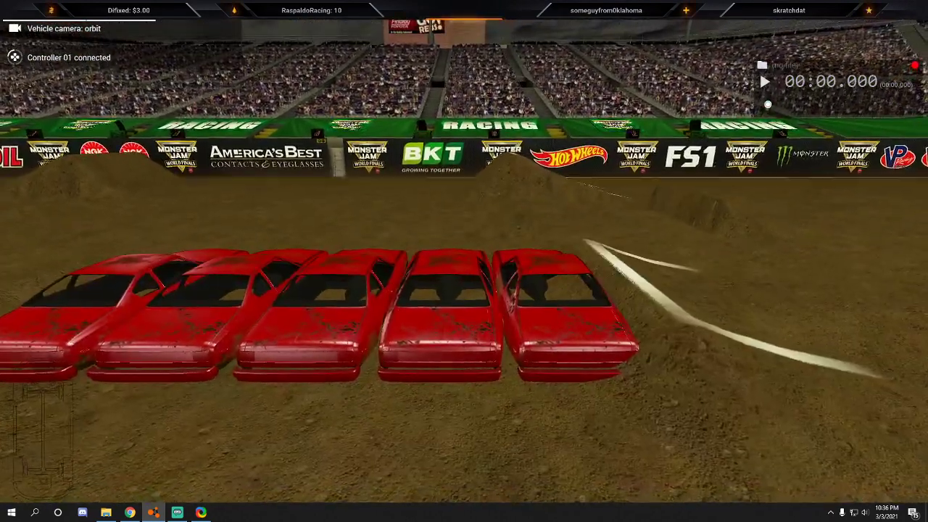
{"action": "key", "text": "Tab"}
{"action": "key", "text": "Tab"}
{"action": "key", "text": "Tab"}
{"action": "key", "text": "Tab"}
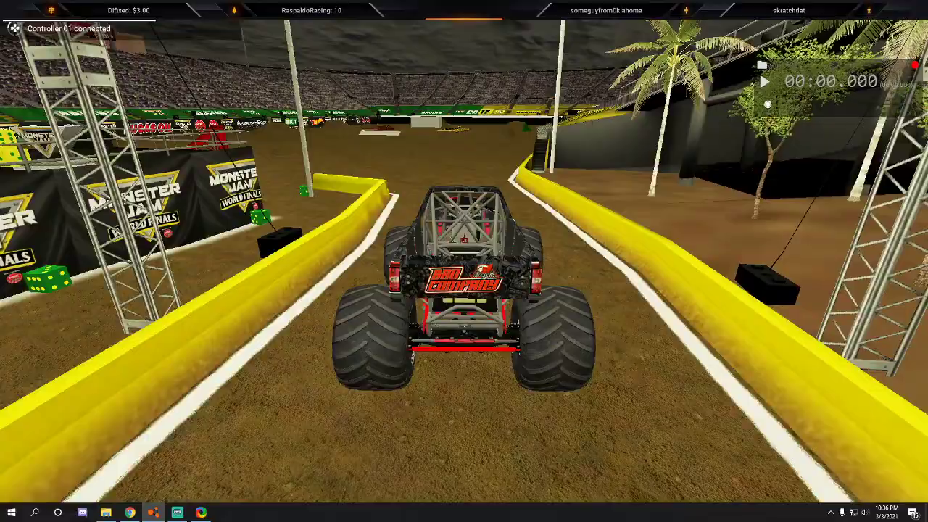
{"action": "key", "text": "Tab"}
{"action": "key", "text": "Tab"}
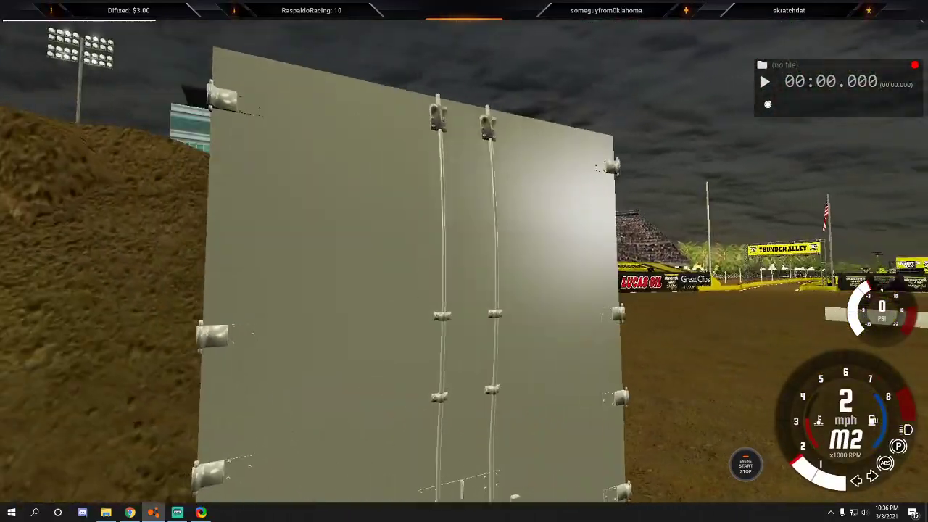
Reset the monster truck to its starting spot in the entrance lane and briefly reopen the world editor.
{"action": "key", "text": "r"}
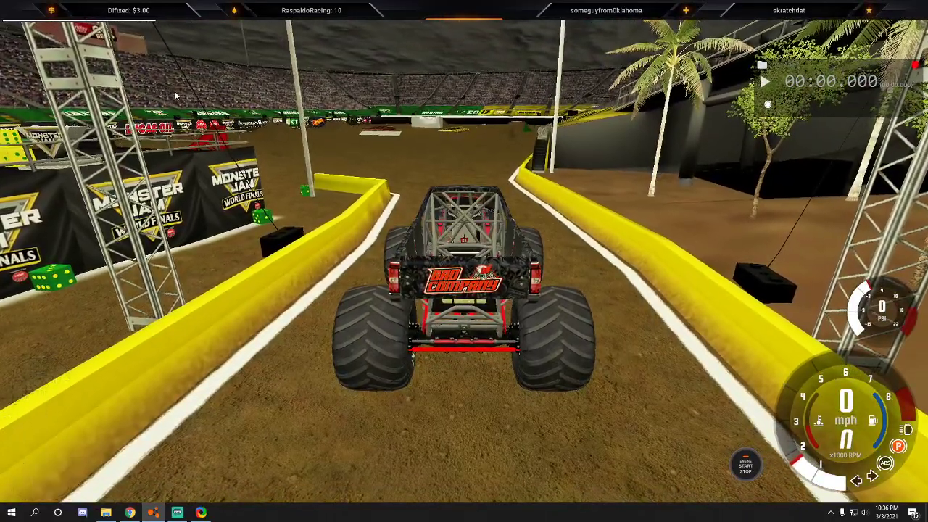
{"action": "key", "text": "F11"}
{"action": "left_click", "coordinate": [11, 32]}
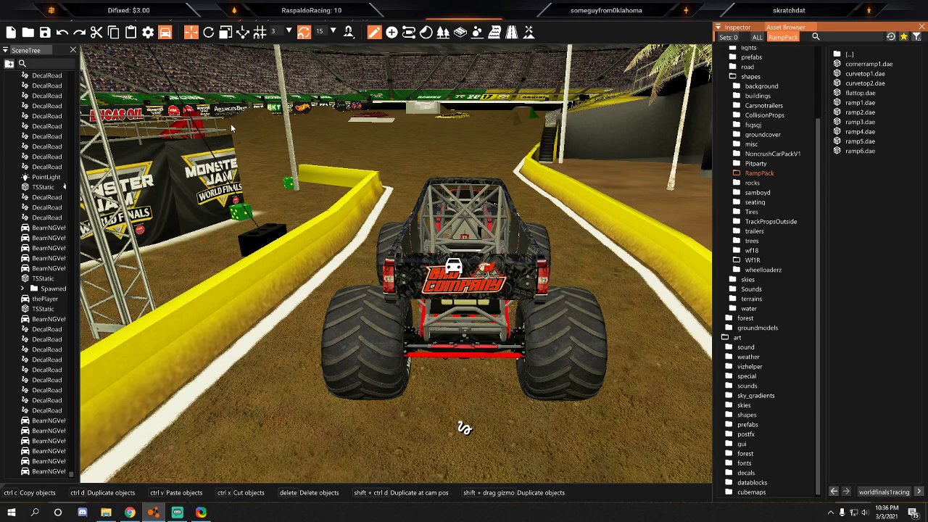
{"action": "key", "text": "F11"}
Test-drive the monster truck from the entrance lane over the white ramp area and between the crush cars and the dry van.
{"action": "key", "text": "Up"}
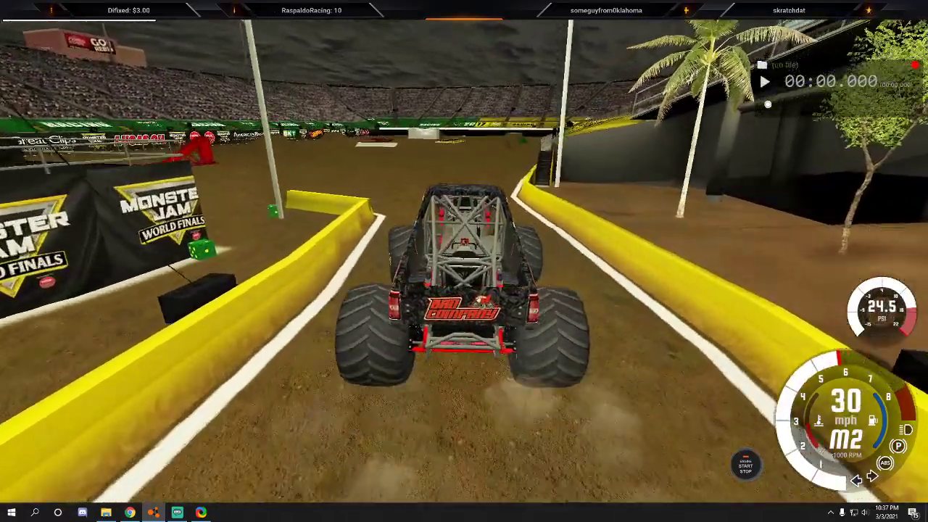
{"action": "key", "text": "r"}
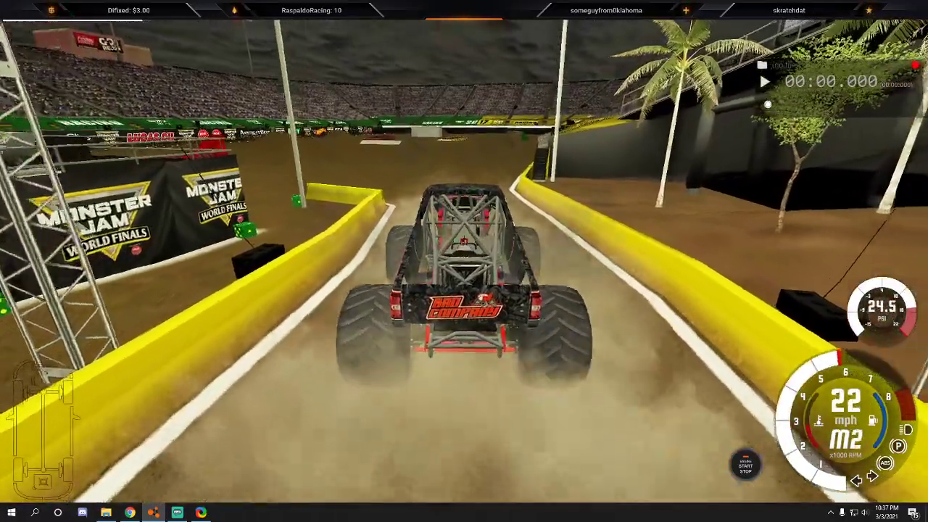
{"action": "key", "text": "Up"}
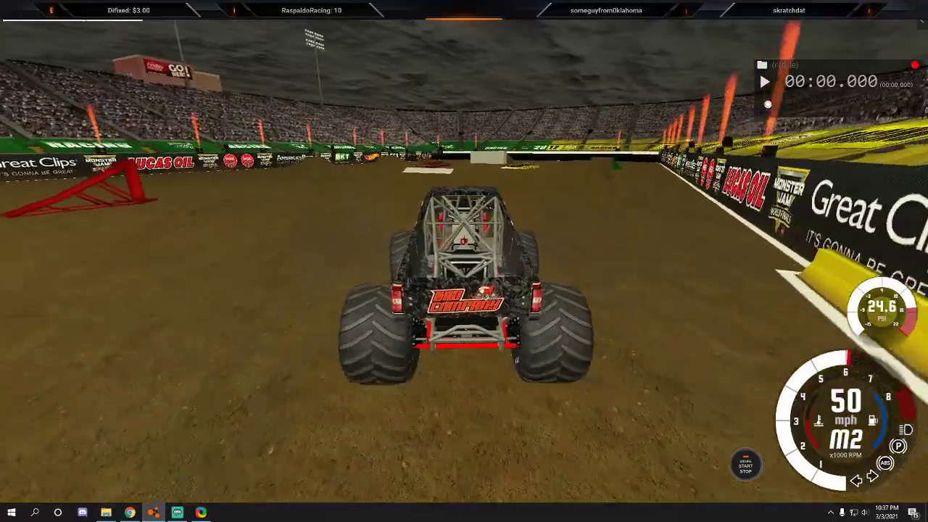
{"action": "key", "text": "Right"}
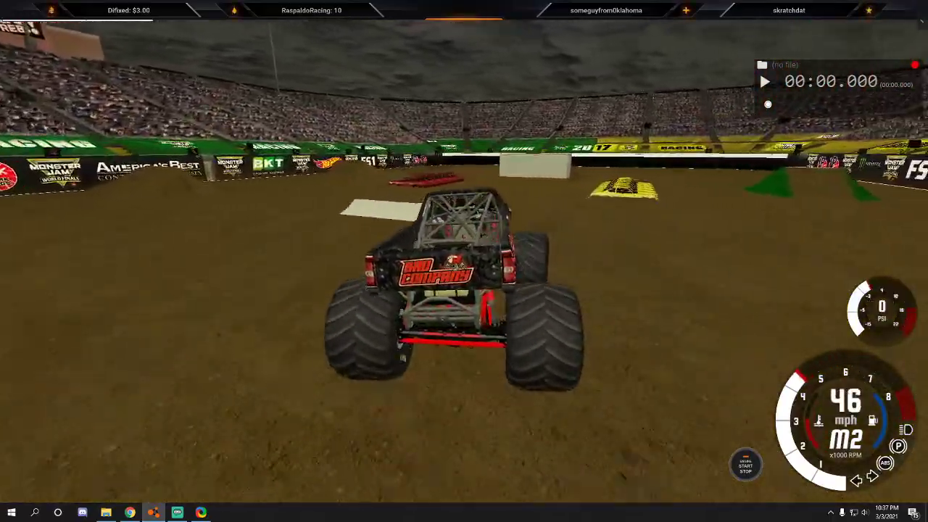
{"action": "key", "text": "Right"}
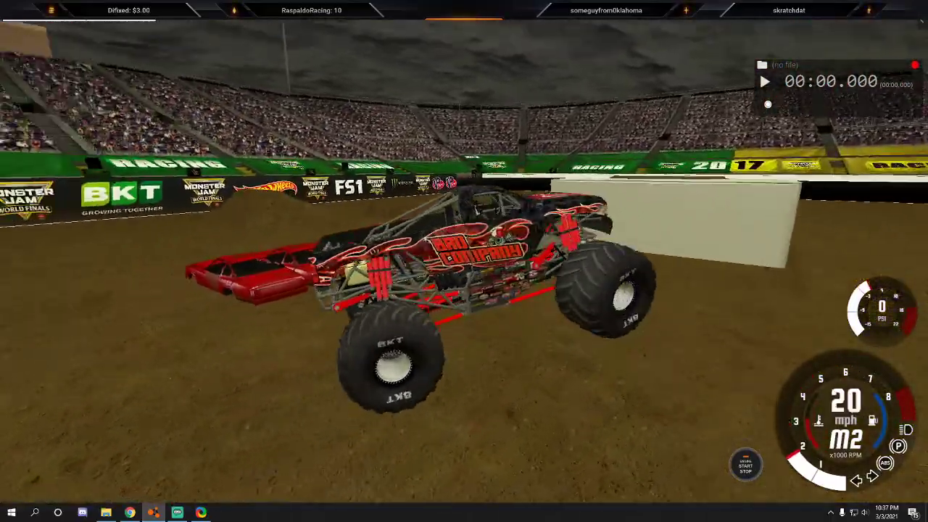
{"action": "key", "text": "Up"}
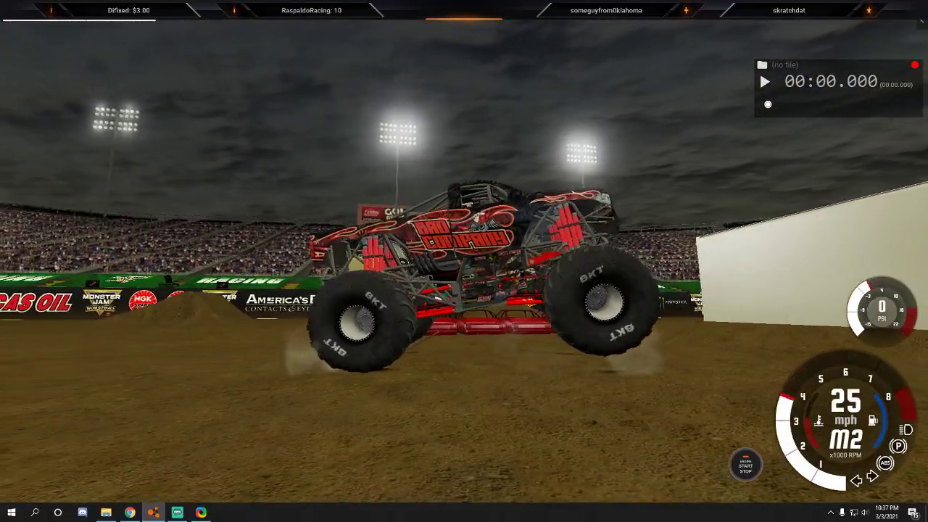
{"action": "key", "text": "Up"}
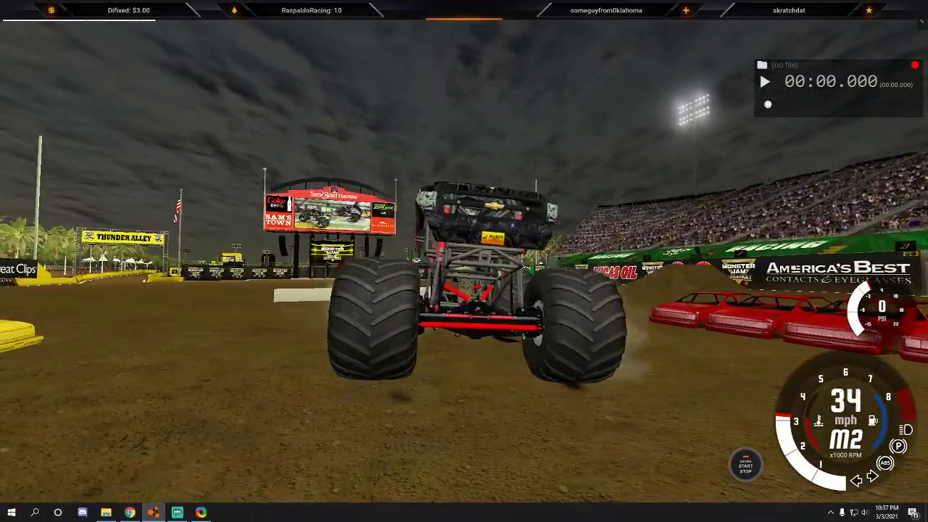
Return to the editor, widen the scene tree to show full object names, and bring the crush cars and dry van into view.
{"action": "key", "text": "F11"}
{"action": "right_click_drag", "start_coordinate": [464, 261], "coordinate": [403, 317]}
{"action": "left_click", "coordinate": [65, 188]}
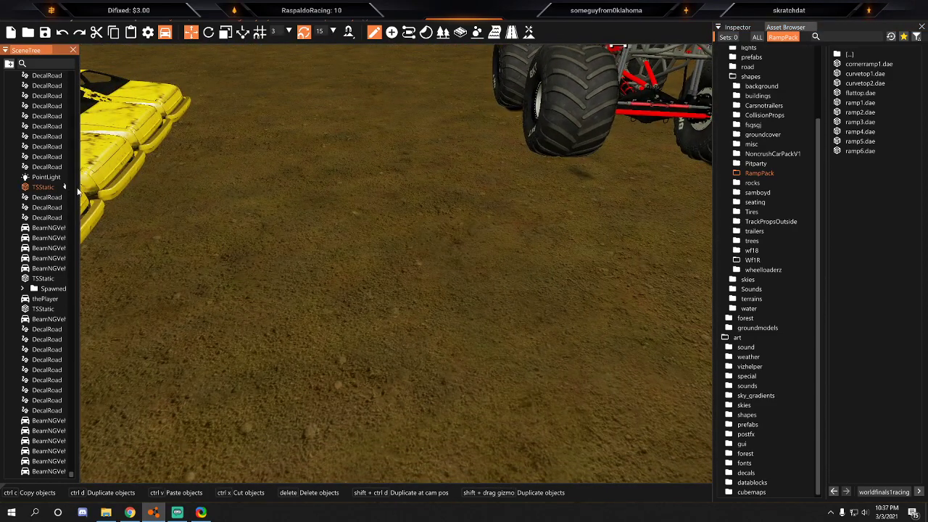
{"action": "left_click_drag", "start_coordinate": [80, 191], "coordinate": [233, 199]}
{"action": "key", "text": "s"}
{"action": "right_click_drag", "start_coordinate": [703, 254], "coordinate": [625, 238]}
{"action": "key", "text": "s"}
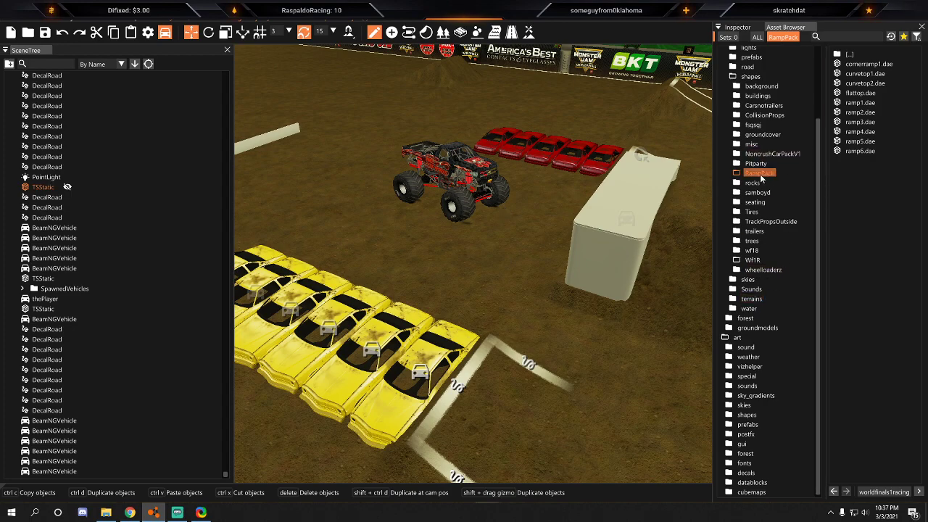
Set the decal type and collision type of the selected hidden static object to None.
{"action": "left_click", "coordinate": [748, 28]}
{"action": "left_click", "coordinate": [869, 317]}
{"action": "left_click", "coordinate": [850, 330]}
{"action": "left_click", "coordinate": [847, 307]}
{"action": "left_click", "coordinate": [842, 319]}
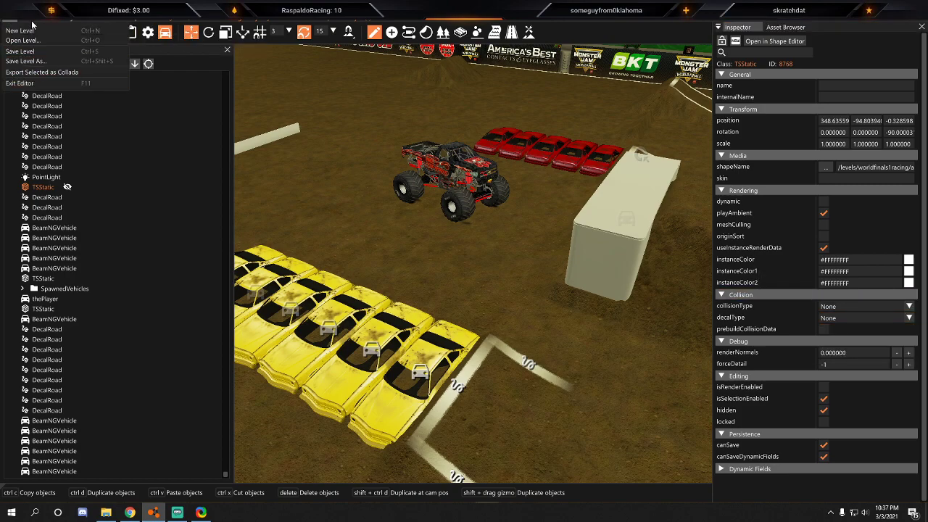
{"action": "left_click", "coordinate": [45, 123]}
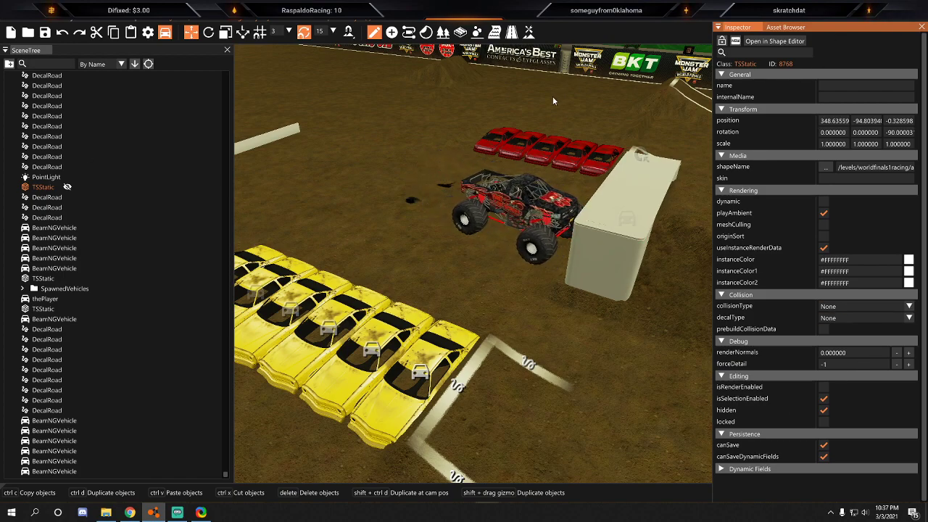
Leave the editor and test-drive the monster truck into the ramp and dry van, resetting it after each run.
{"action": "key", "text": "F11"}
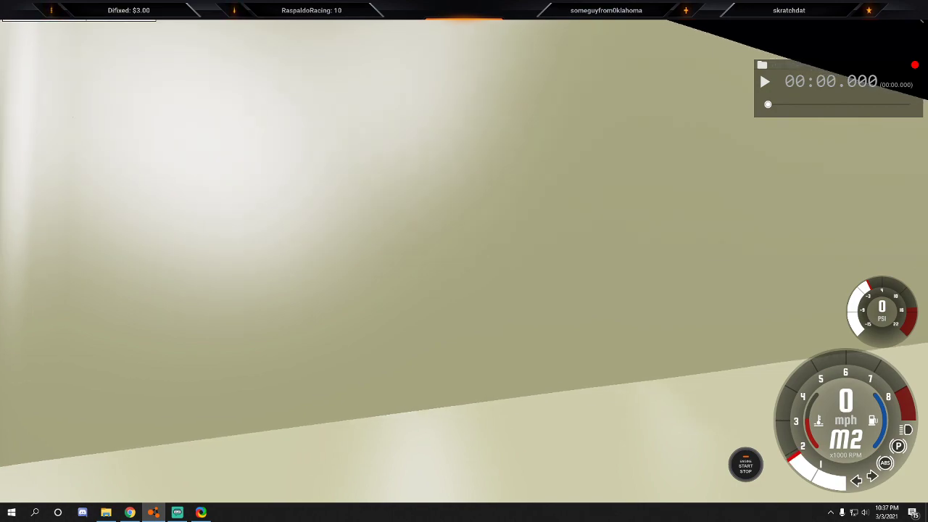
{"action": "key", "text": "r"}
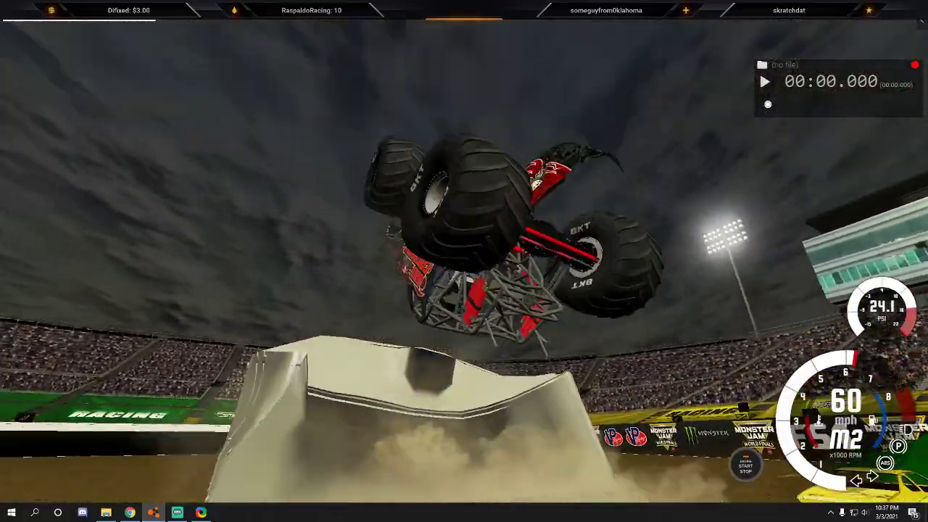
{"action": "key", "text": "Insert"}
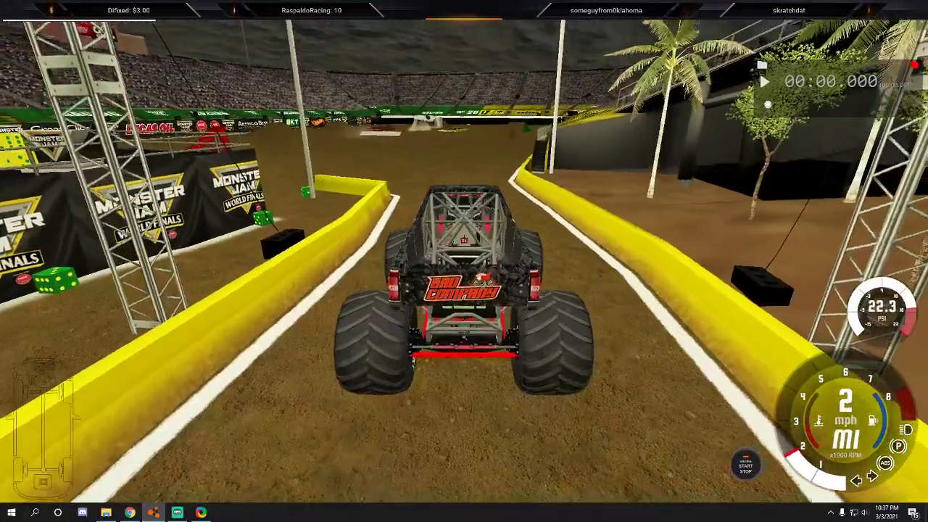
{"action": "key", "text": "Up"}
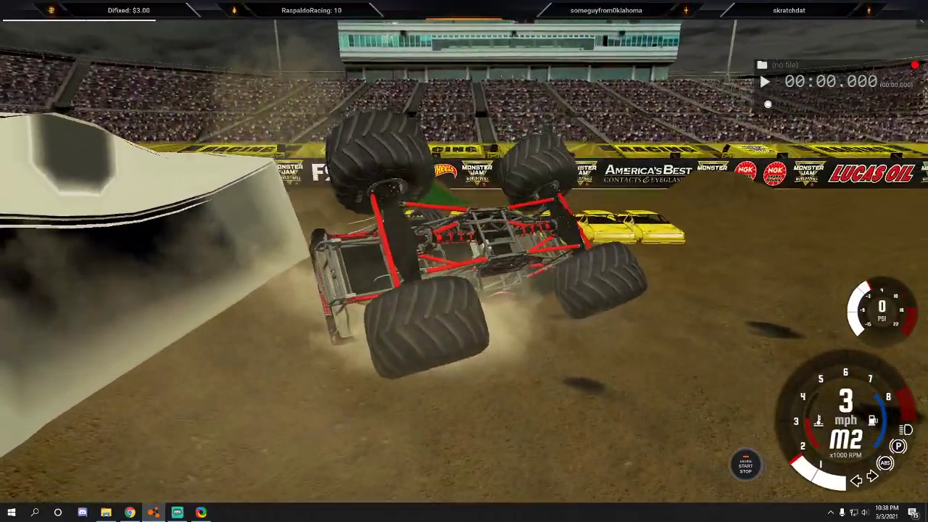
{"action": "key", "text": "r"}
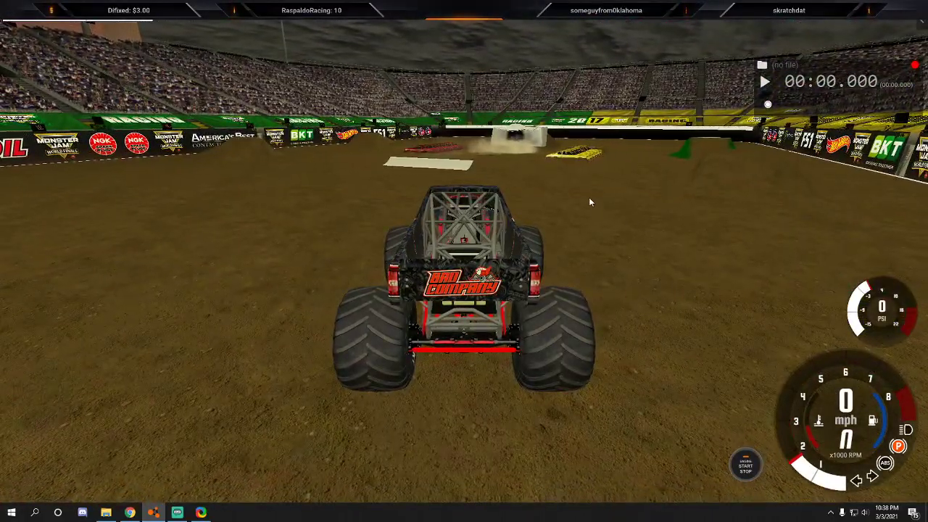
Pause the simulation, return to the editor, and adjust the height of the white ramp in front of the dry van.
{"action": "key", "text": "j"}
{"action": "key", "text": "shift+c"}
{"action": "key", "text": "w"}
{"action": "right_click_drag", "start_coordinate": [503, 203], "coordinate": [423, 204]}
{"action": "key", "text": "F11"}
{"action": "key", "text": "s"}
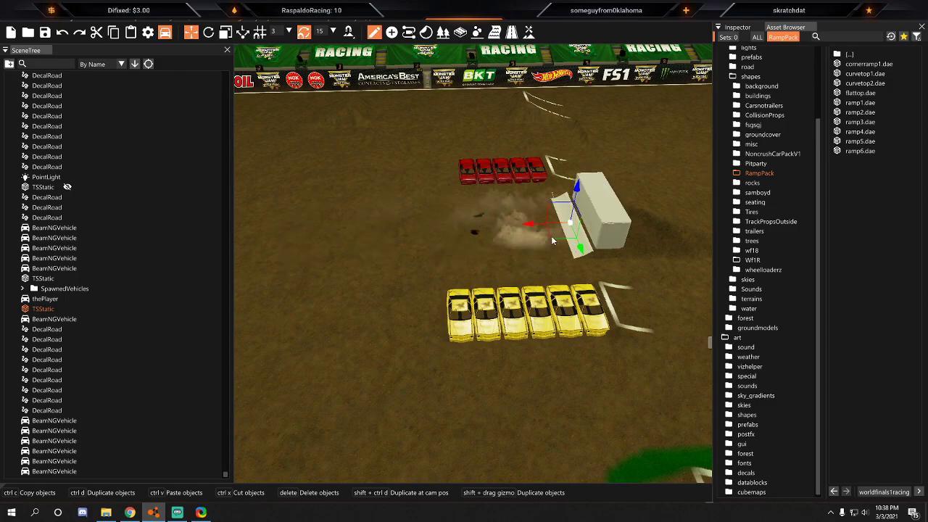
{"action": "key", "text": "w"}
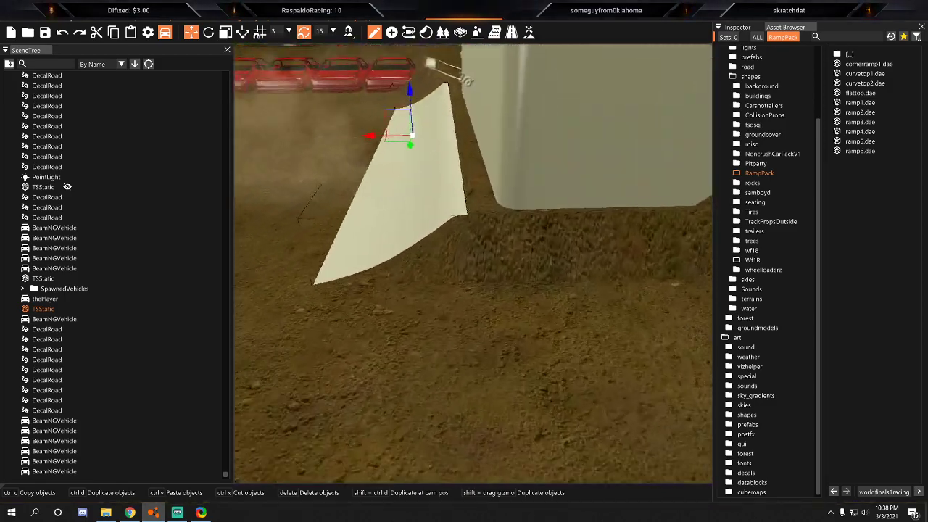
{"action": "key", "text": "a"}
{"action": "right_click_drag", "start_coordinate": [424, 204], "coordinate": [406, 185]}
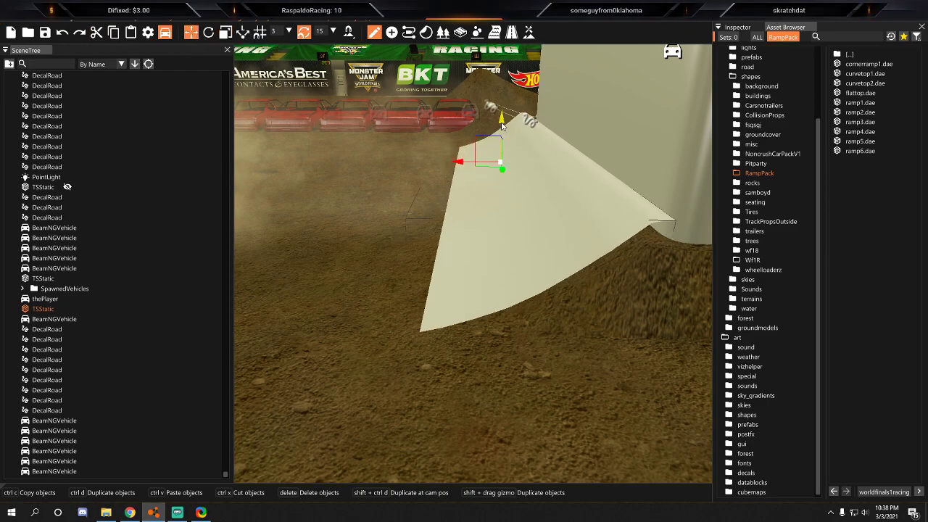
Fine-tune the ramp's distance from the dry van and rework the surrounding ground with the terrain editor's size 9 square brush.
{"action": "key", "text": "a"}
{"action": "right_click_drag", "start_coordinate": [552, 123], "coordinate": [552, 123]}
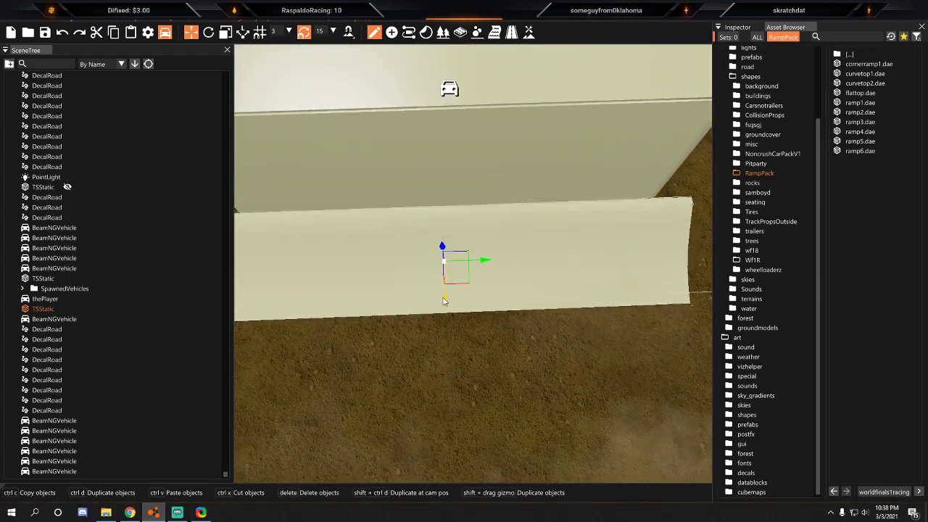
{"action": "key", "text": "s"}
{"action": "key", "text": "a"}
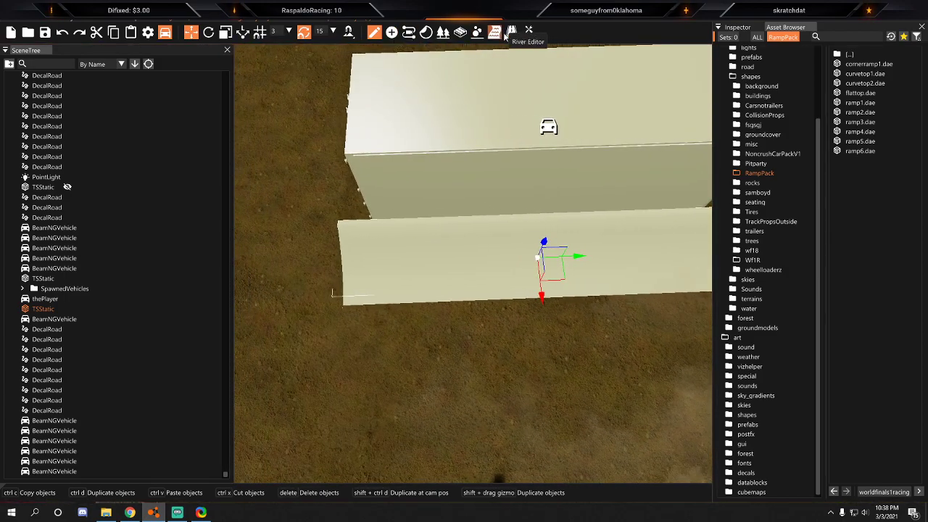
{"action": "left_click", "coordinate": [529, 32]}
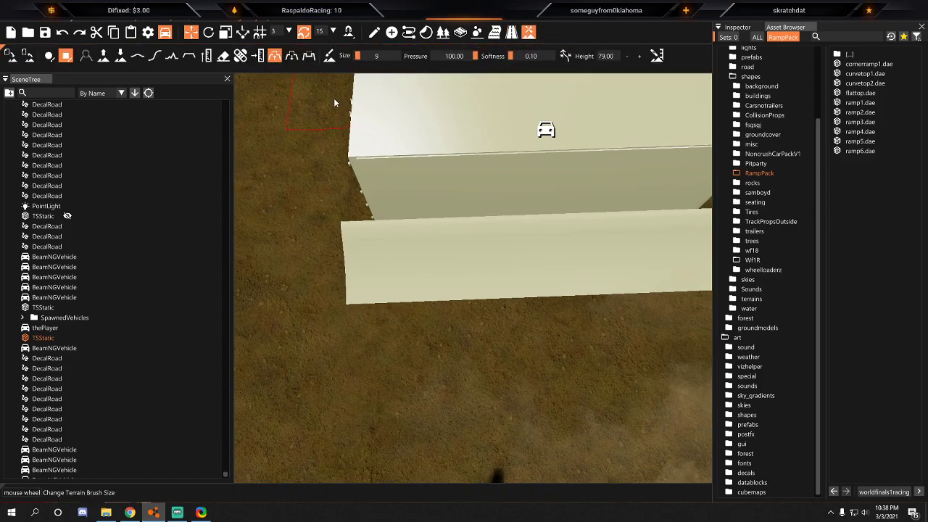
{"action": "key", "text": "s"}
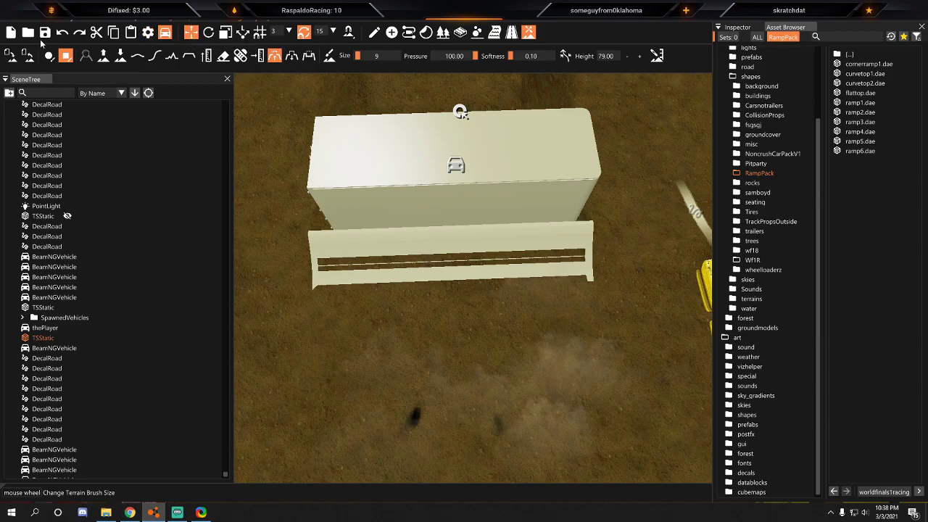
Reset the monster truck, resume the simulation outside the editor, and test-drive it at the adjusted ramp before resetting it again.
{"action": "key", "text": "r"}
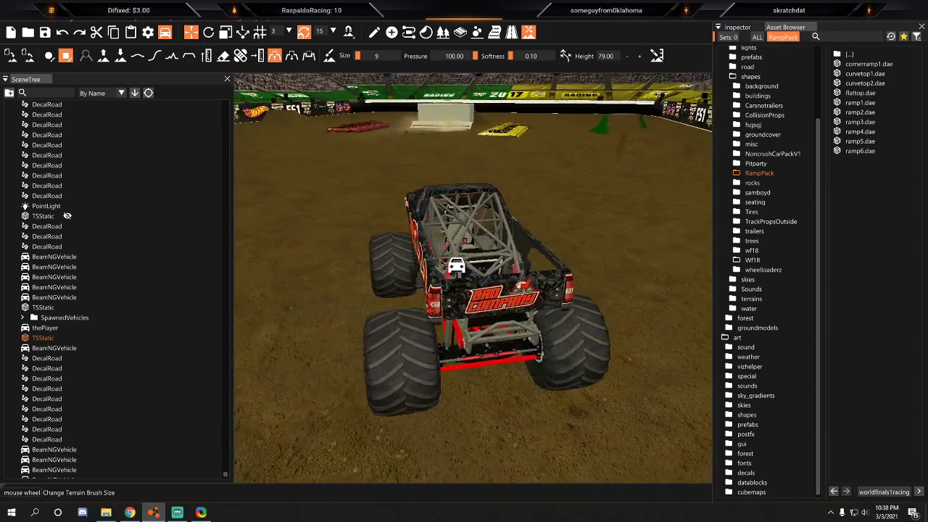
{"action": "key", "text": "F11"}
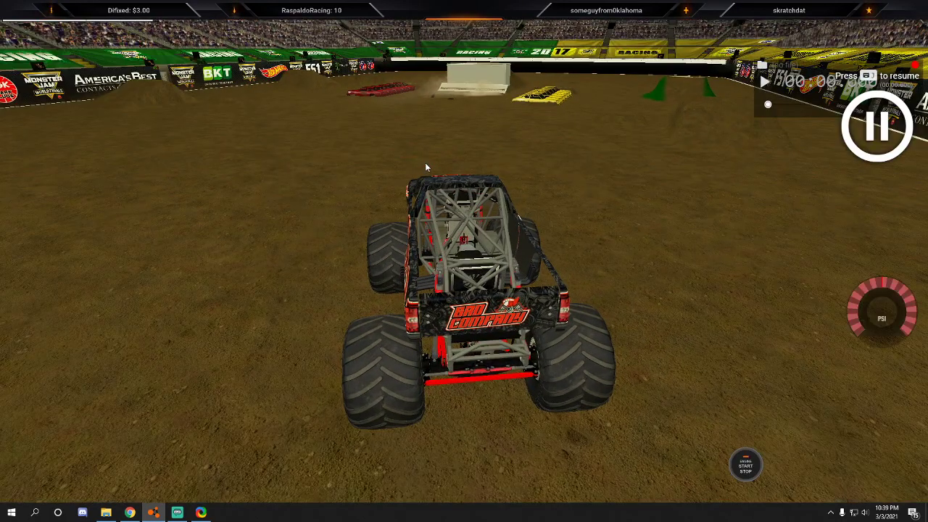
{"action": "key", "text": "j"}
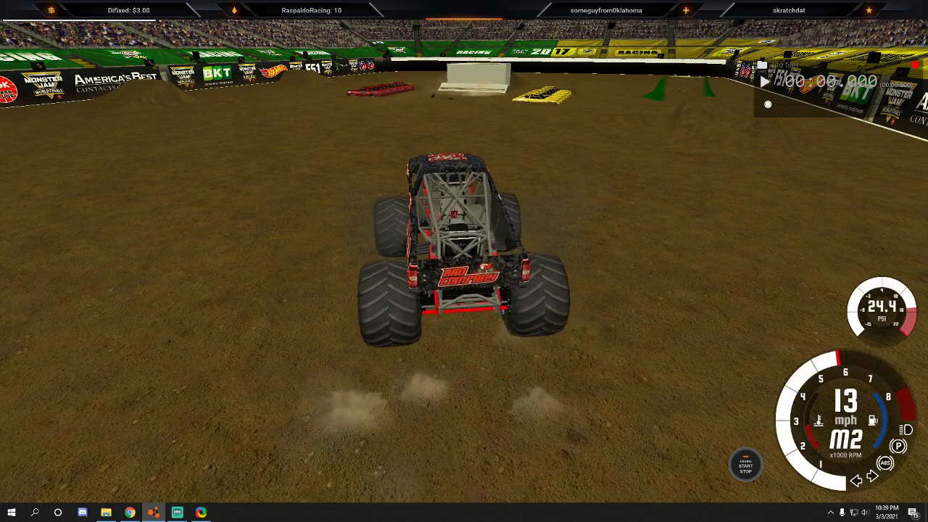
{"action": "key", "text": "c"}
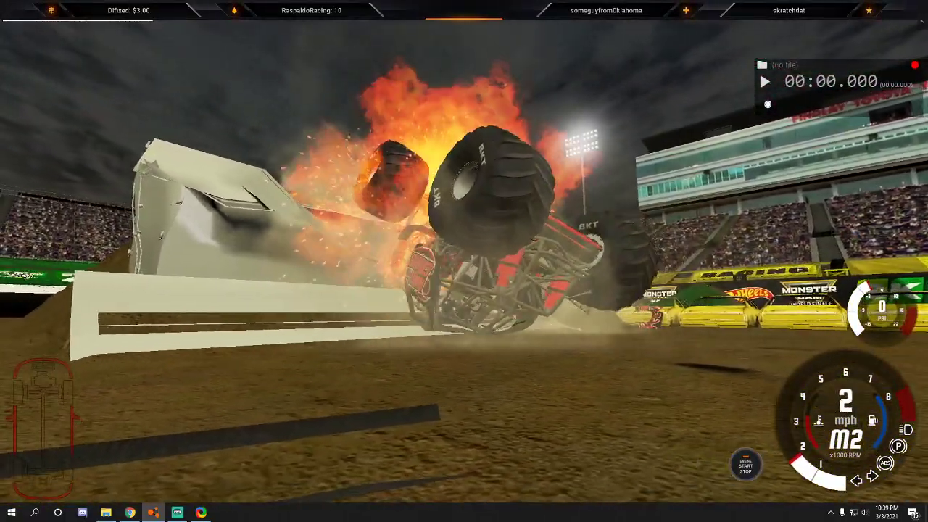
{"action": "key", "text": "r"}
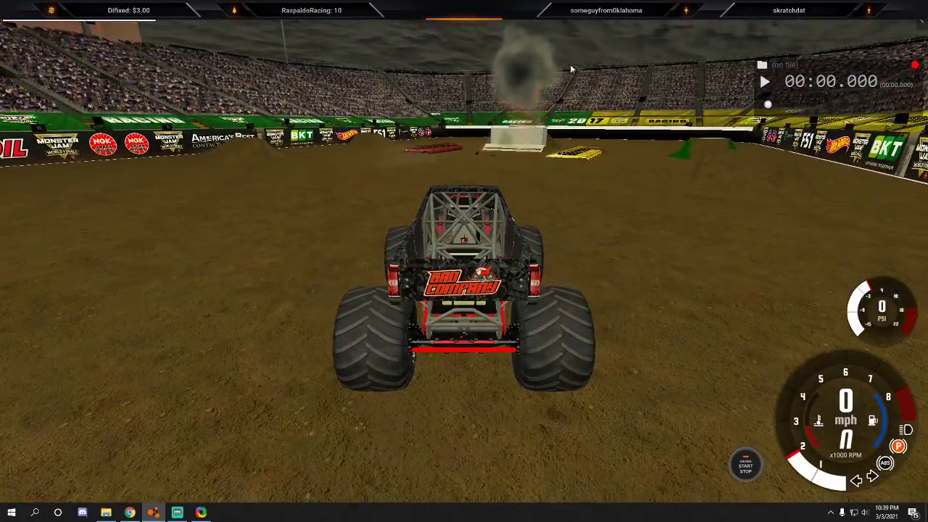
Return to the editor, select the ramp in front of the dry van, and rework the ground around it in the terrain editor.
{"action": "key", "text": "F11"}
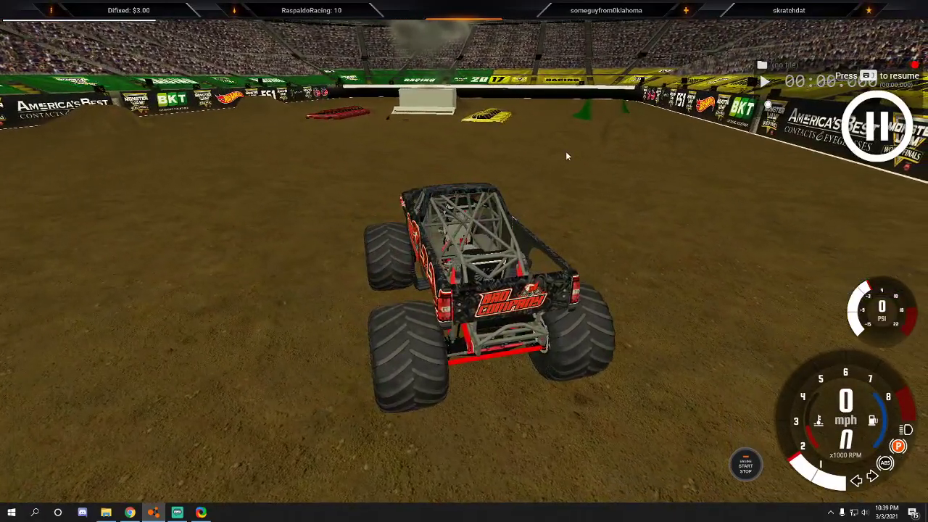
{"action": "key", "text": "w"}
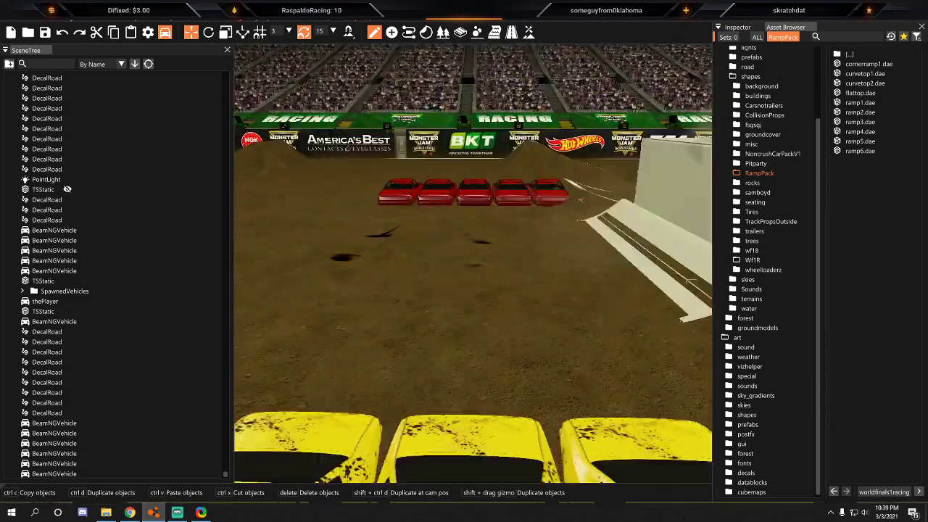
{"action": "key", "text": "s"}
{"action": "key", "text": "w"}
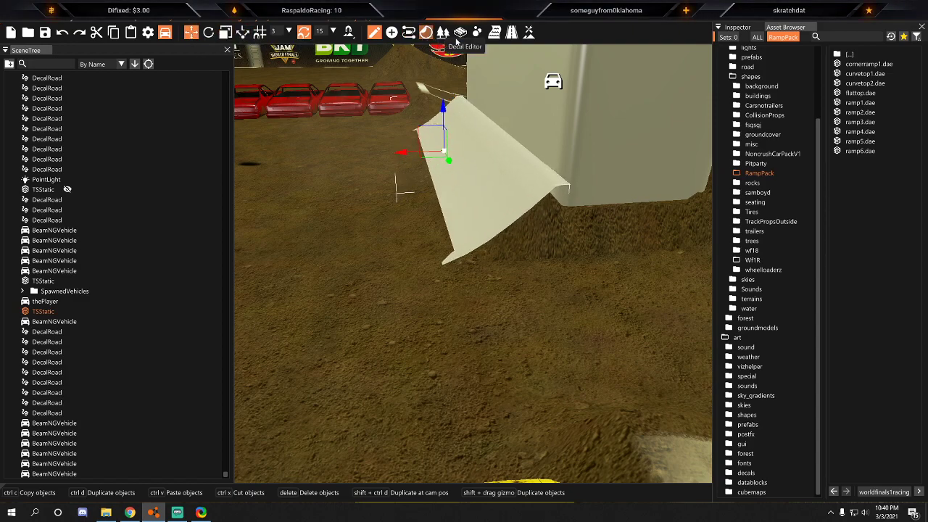
{"action": "left_click", "coordinate": [533, 39]}
{"action": "right_click_drag", "start_coordinate": [521, 216], "coordinate": [613, 256]}
{"action": "key", "text": "s"}
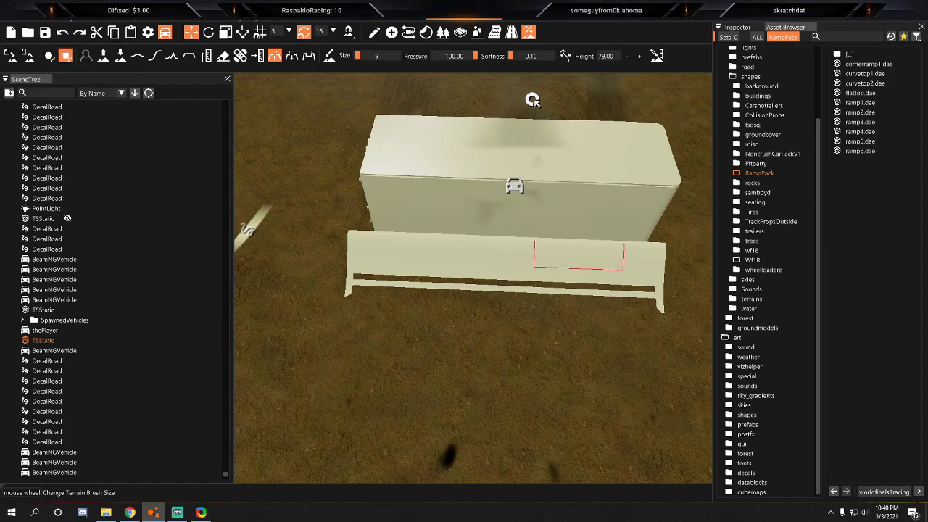
Drive the truck beside the ramp and turn off the collision triangle drawing, beam visualization and node labels.
{"action": "key", "text": "F11"}
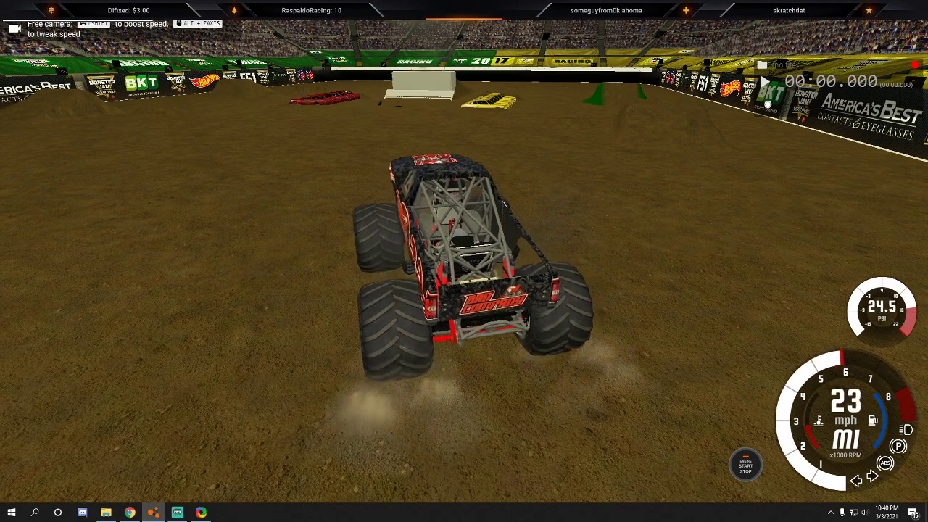
{"action": "key", "text": "shift+c"}
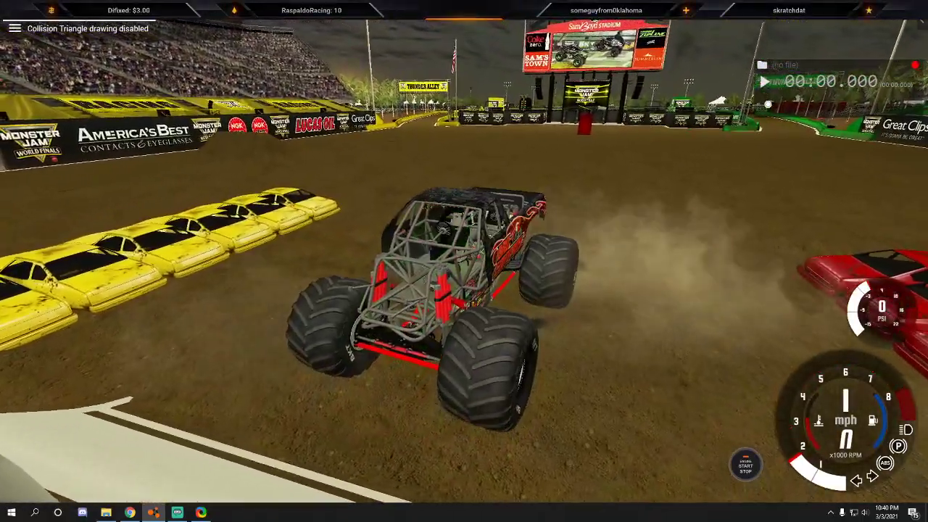
{"action": "key", "text": "k"}
{"action": "key", "text": "k"}
{"action": "key", "text": "k"}
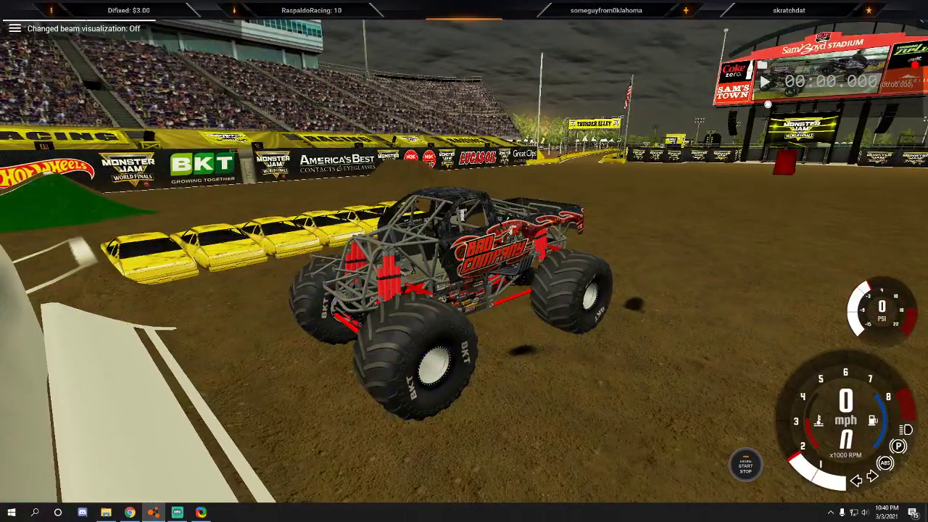
{"action": "key", "text": "ctrl+n"}
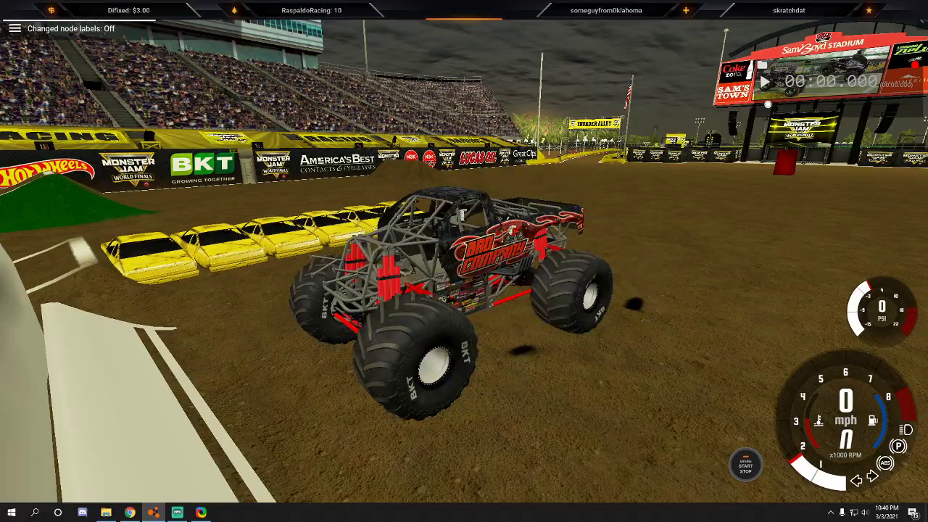
Back the truck away between the crush cars and drive it up the ramp over the dry van.
{"action": "key", "text": "Down"}
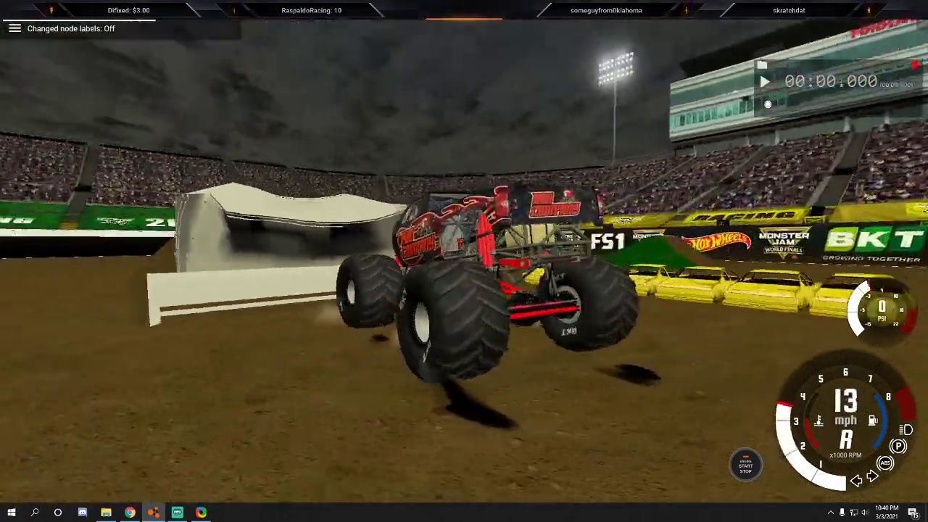
{"action": "key", "text": "Up"}
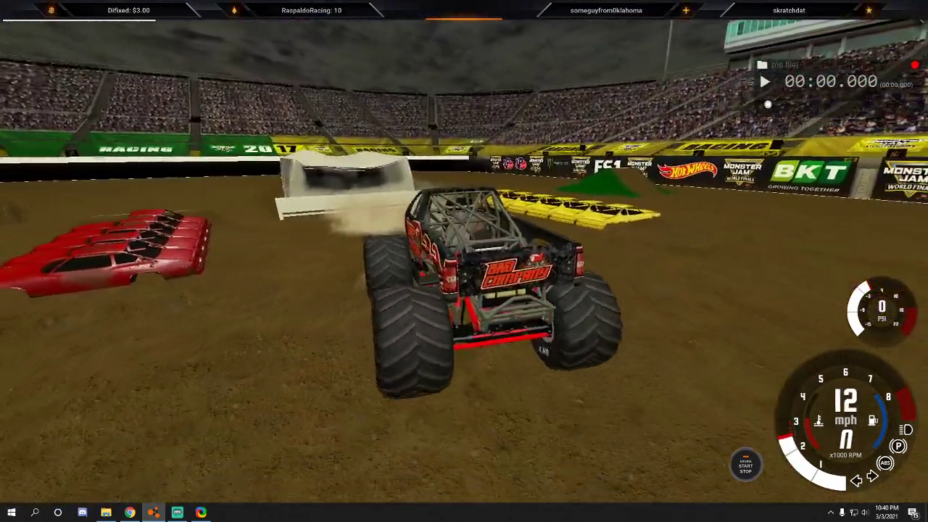
{"action": "key", "text": "Up"}
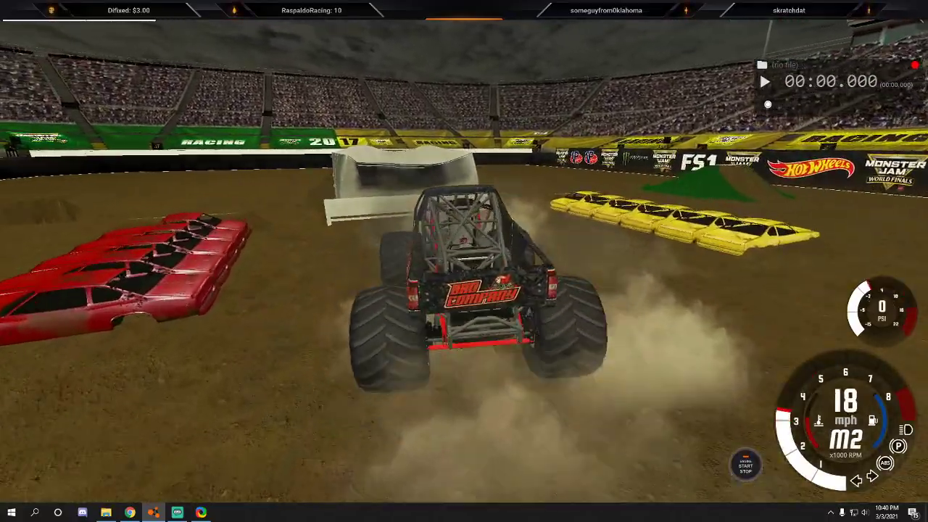
{"action": "key", "text": "Up"}
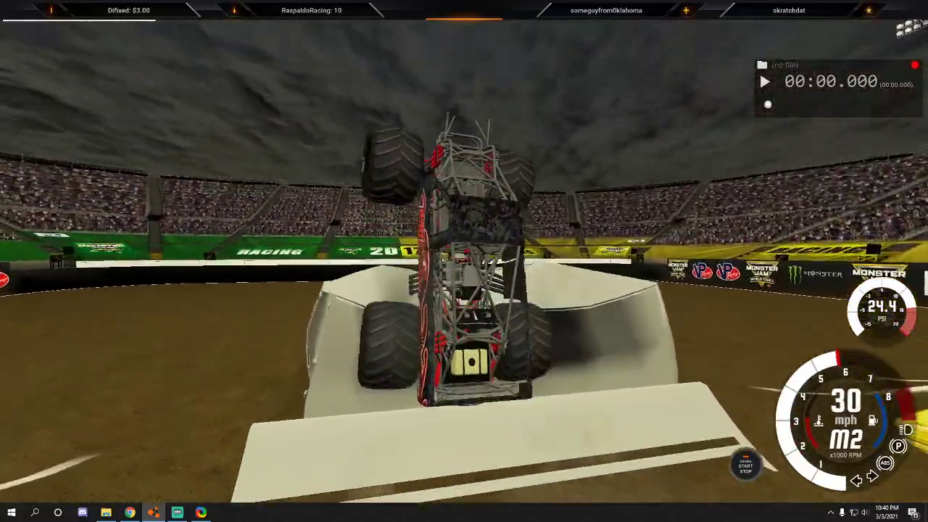
{"action": "key", "text": "Up"}
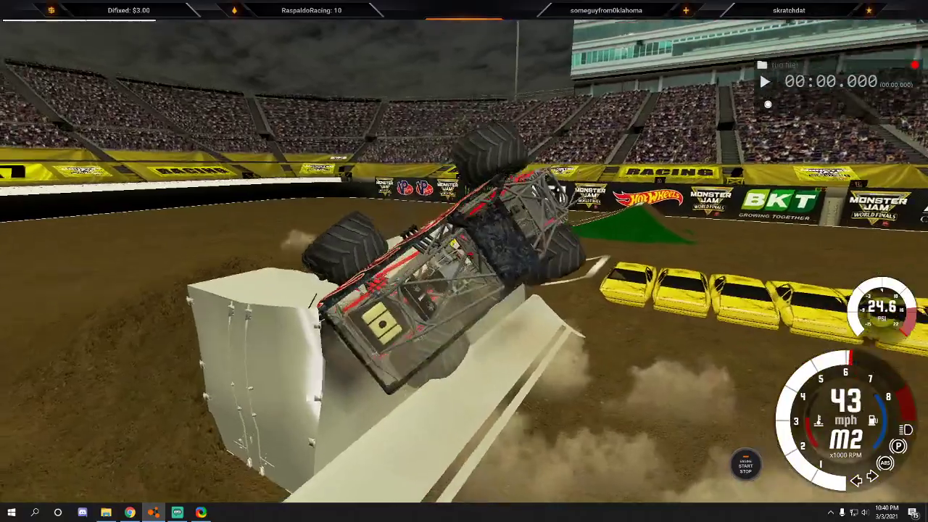
{"action": "key", "text": "Up"}
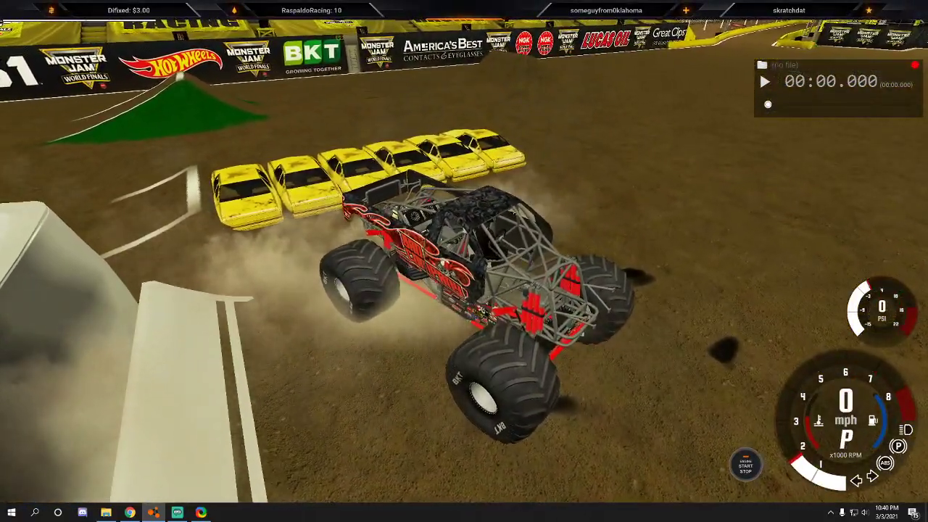
Fly the free camera over the red crush cars to examine the dry van and ramp up close.
{"action": "key", "text": "shift+c"}
{"action": "key", "text": "s"}
{"action": "key", "text": "w"}
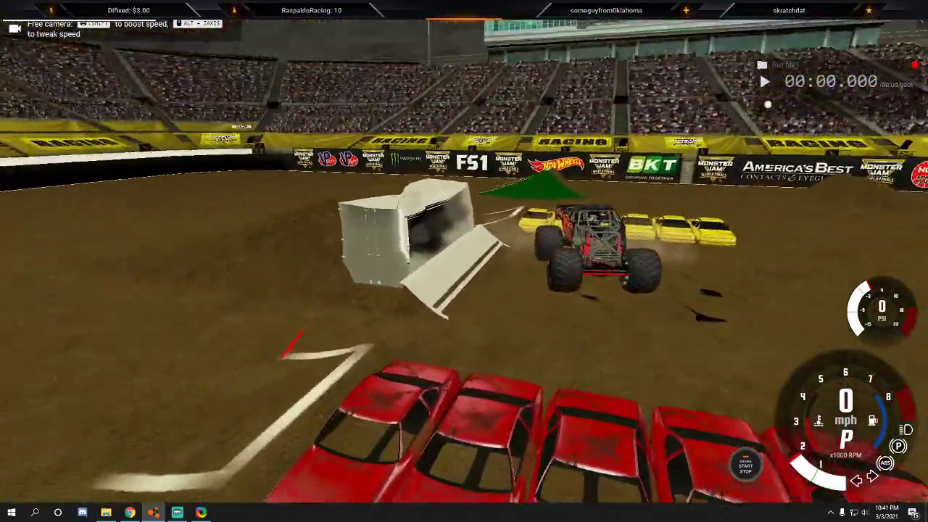
{"action": "key", "text": "w"}
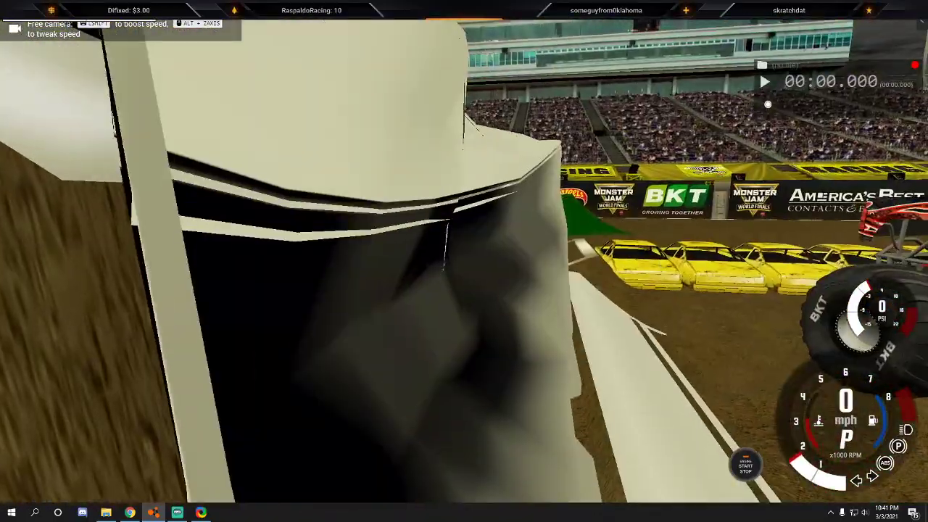
Return to the editor, select the ramp in front of the dry van, and rescale its depth and height.
{"action": "key", "text": "s"}
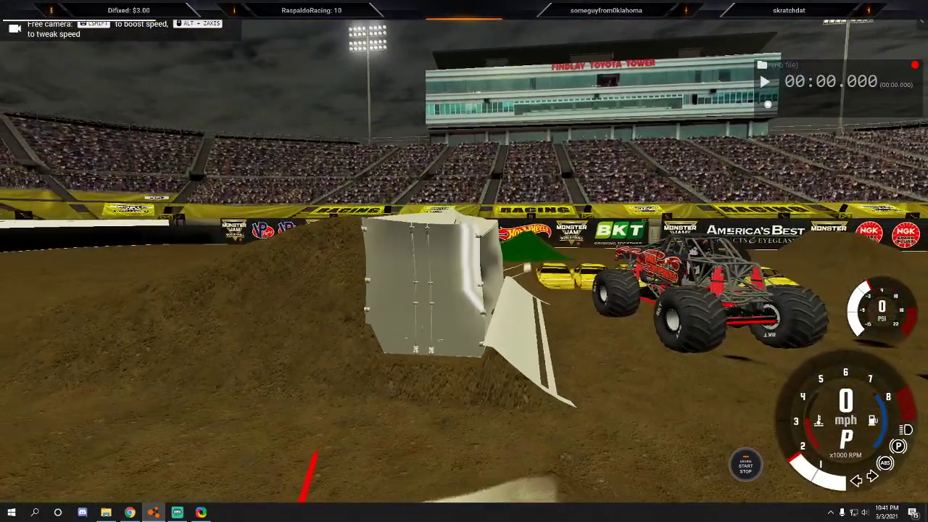
{"action": "key", "text": "s"}
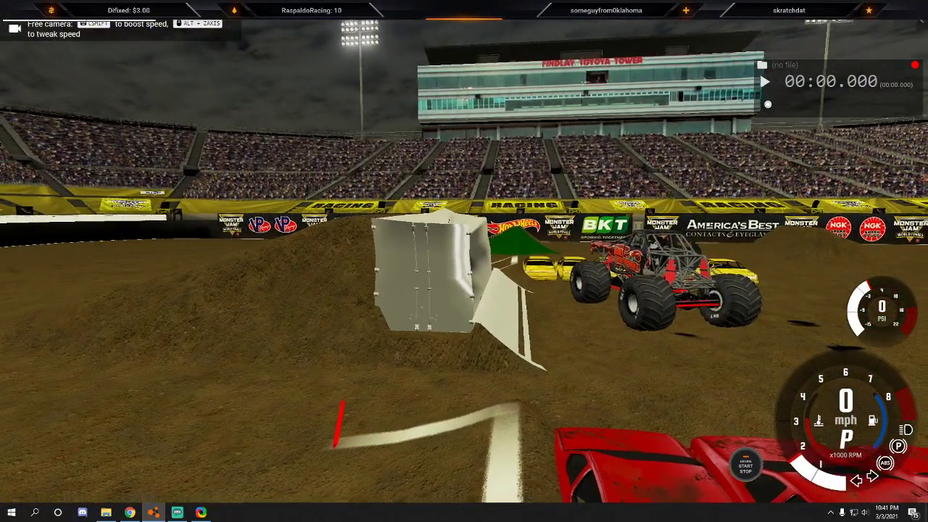
{"action": "key", "text": "w"}
{"action": "right_click_drag", "start_coordinate": [355, 196], "coordinate": [307, 263]}
{"action": "key", "text": "s"}
{"action": "key", "text": "F11"}
{"action": "left_click", "coordinate": [556, 288]}
{"action": "key", "text": "d"}
{"action": "right_click_drag", "start_coordinate": [556, 287], "coordinate": [558, 270]}
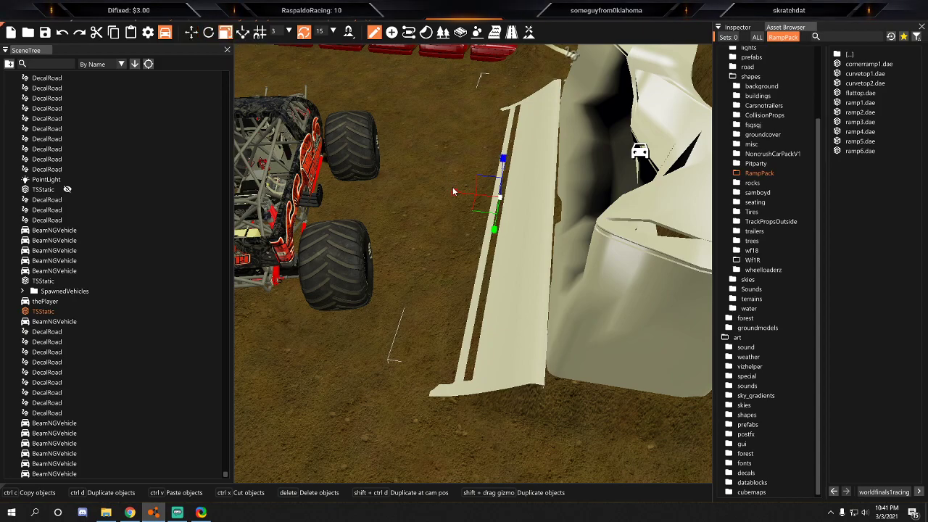
{"action": "left_click_drag", "start_coordinate": [458, 195], "coordinate": [454, 193]}
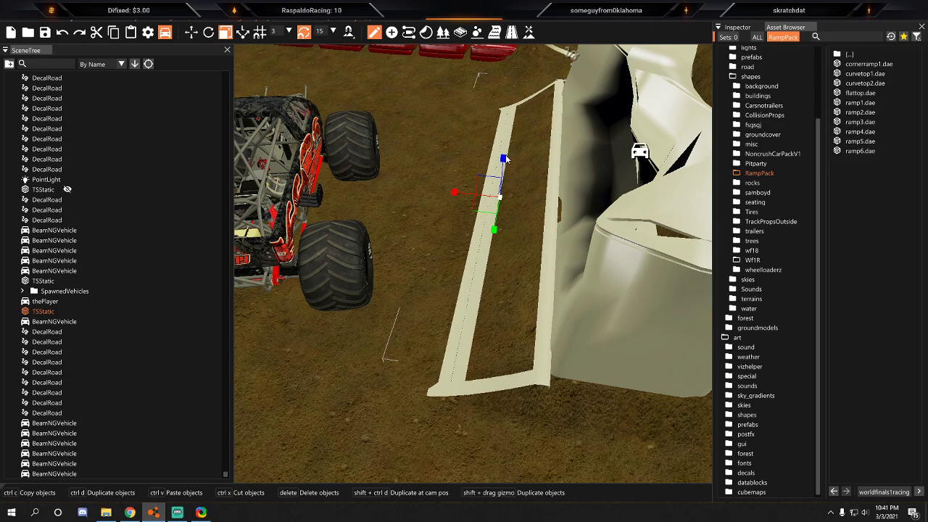
{"action": "left_click_drag", "start_coordinate": [504, 159], "coordinate": [504, 169]}
Shift the resized ramp slightly closer to the open side of the dry van.
{"action": "key", "text": "a"}
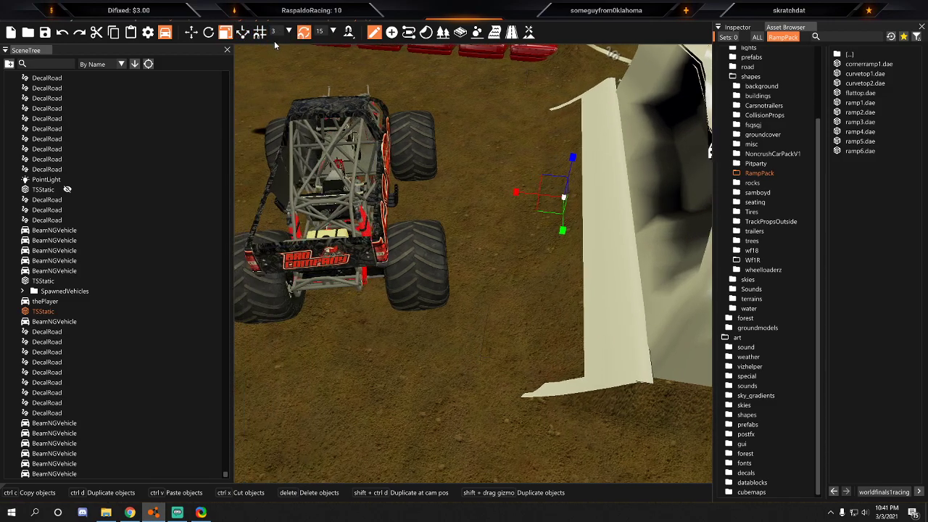
{"action": "key", "text": "d"}
{"action": "right_click_drag", "start_coordinate": [671, 206], "coordinate": [396, 222]}
{"action": "left_click_drag", "start_coordinate": [420, 226], "coordinate": [422, 229]}
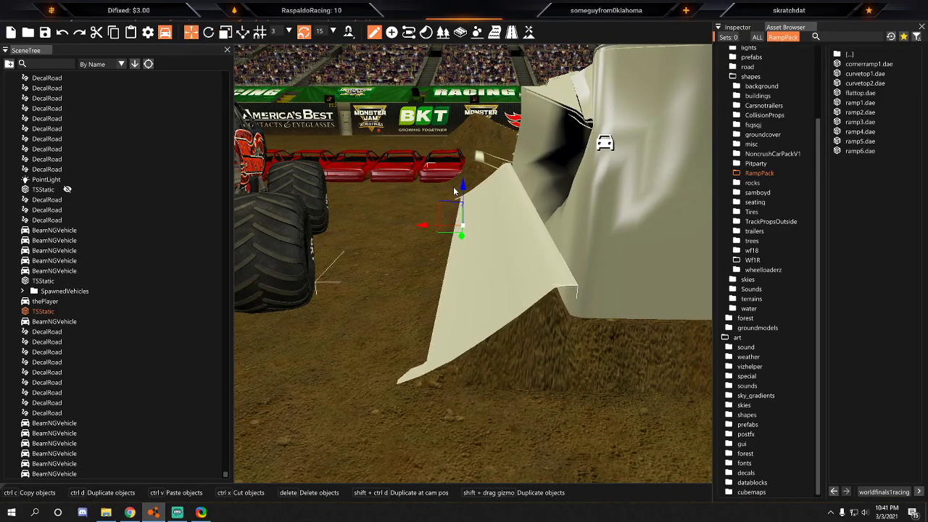
Check the ground under the ramp's lower edge with the terrain tools and return to driving mode.
{"action": "right_click_drag", "start_coordinate": [462, 191], "coordinate": [514, 308]}
{"action": "key", "text": "s"}
{"action": "key", "text": "a"}
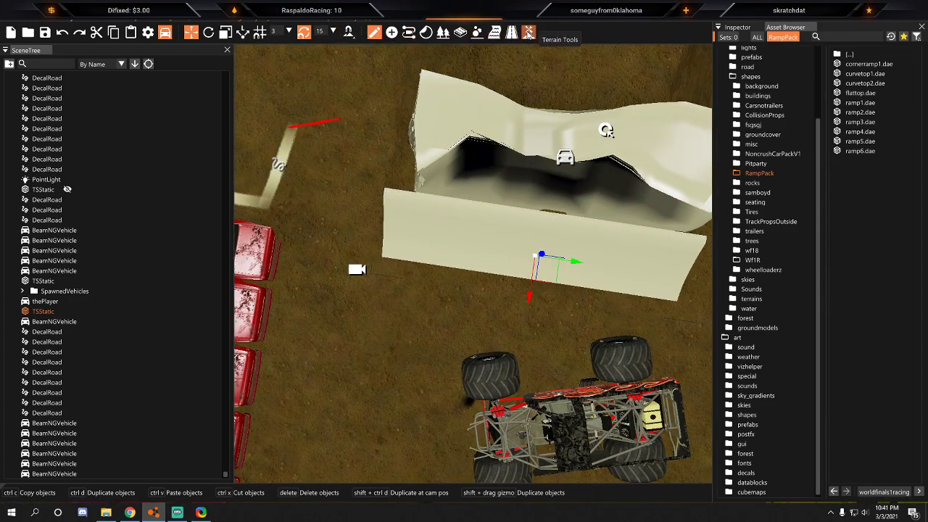
{"action": "left_click", "coordinate": [529, 31]}
{"action": "key", "text": "d"}
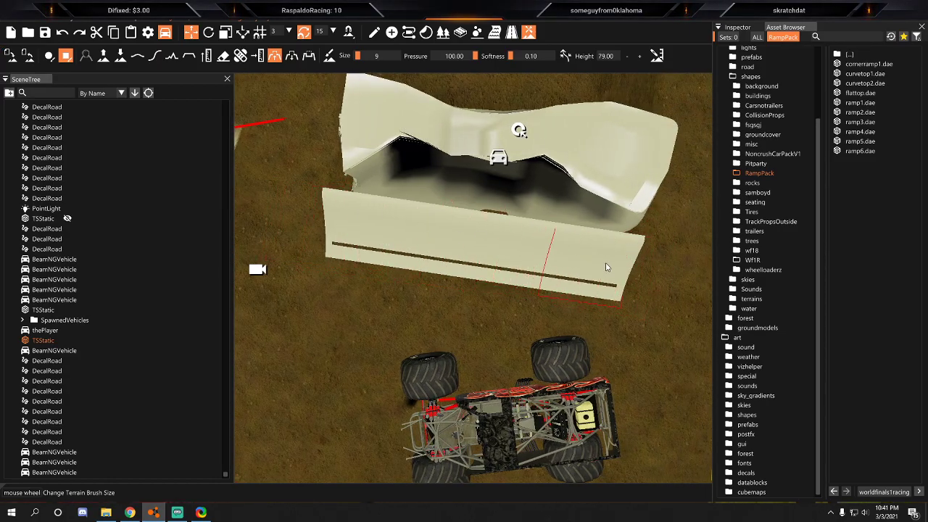
{"action": "key", "text": "F11"}
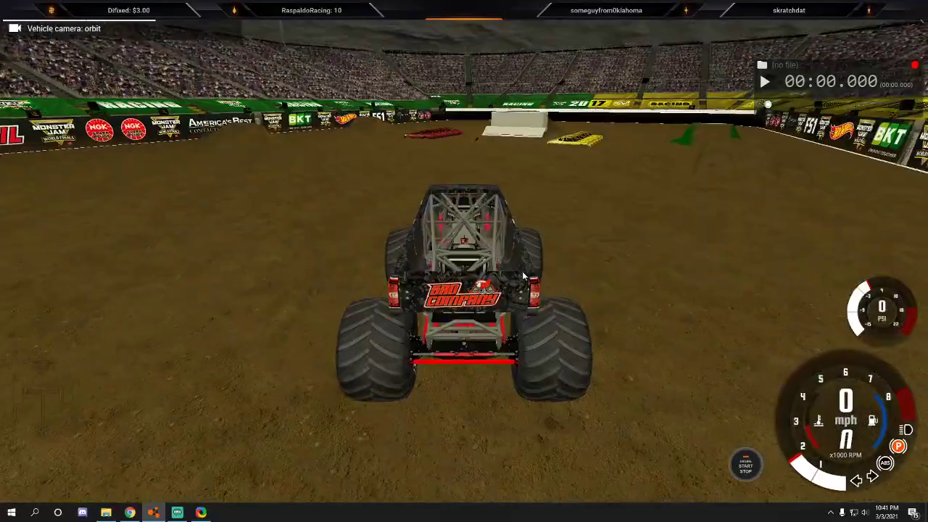
Drive the truck between the crush cars and up the ramp onto the dry van, backing off for a second run.
{"action": "key", "text": "Up"}
{"action": "key", "text": "Up"}
{"action": "key", "text": "Right"}
{"action": "key", "text": "Right"}
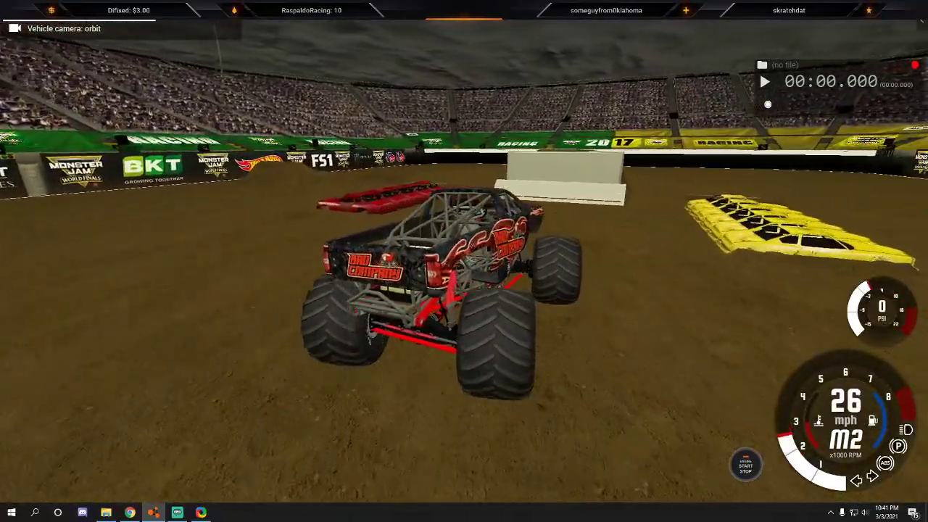
{"action": "key", "text": "Up"}
{"action": "key", "text": "Up"}
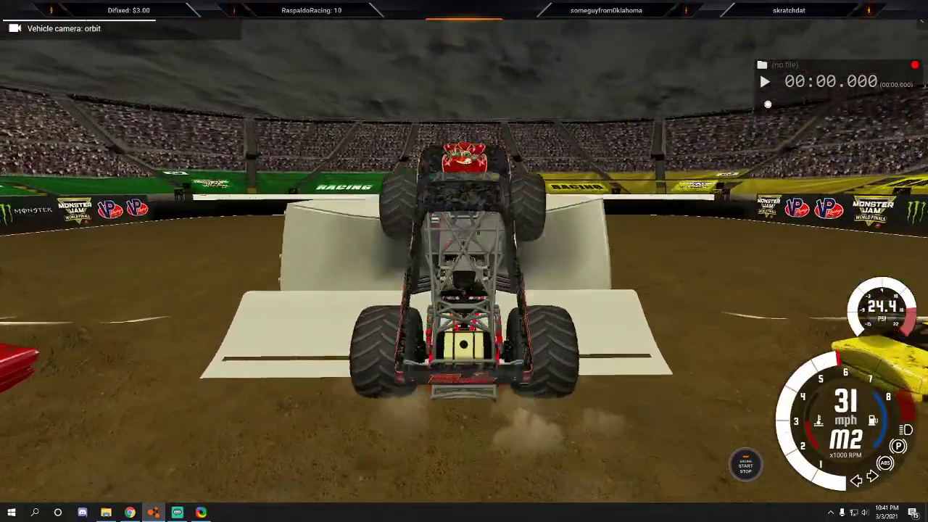
{"action": "key", "text": "Down"}
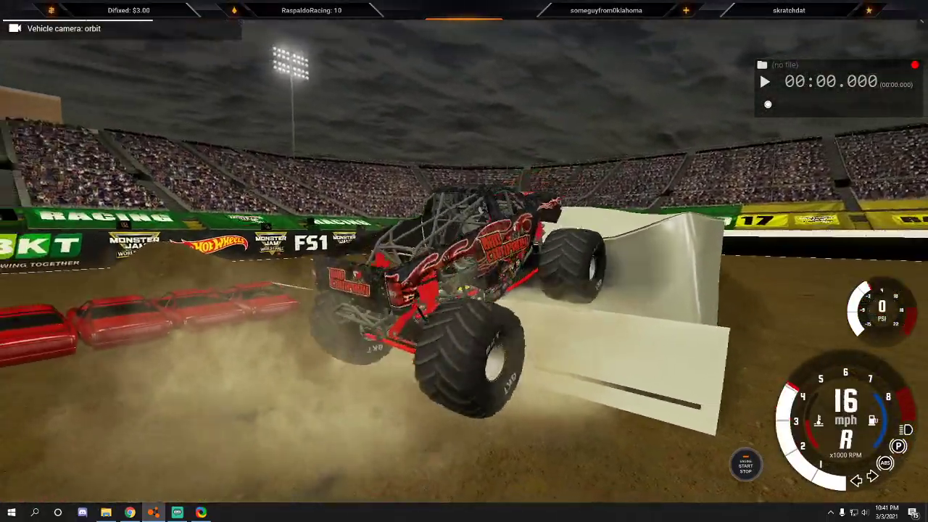
{"action": "key", "text": "Up"}
{"action": "key", "text": "Up"}
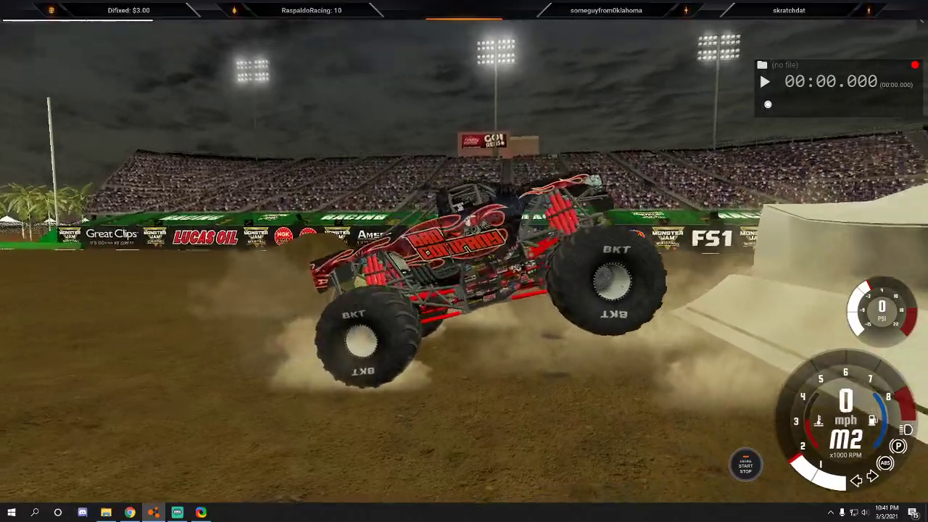
{"action": "key", "text": "Up"}
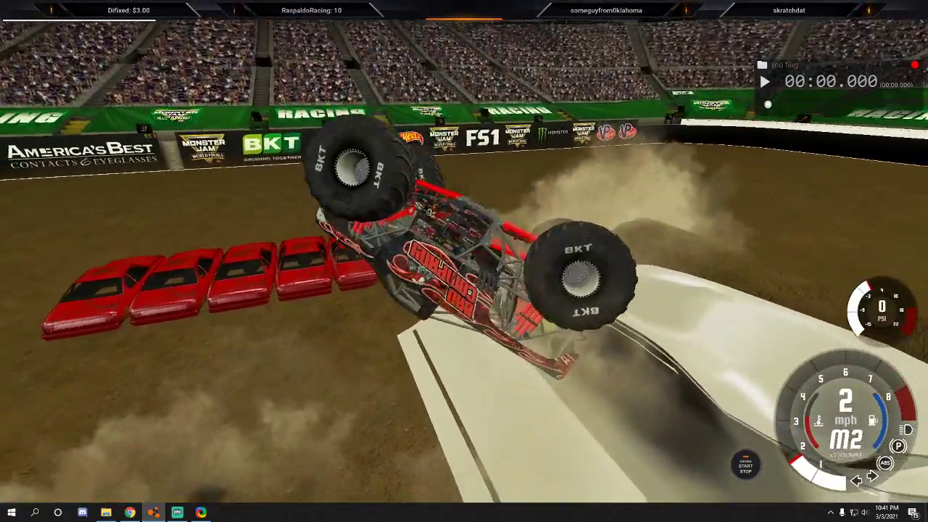
Reset the overturned truck to its start position and jump it over the ramp and dry van again.
{"action": "key", "text": "r"}
{"action": "key", "text": "Up"}
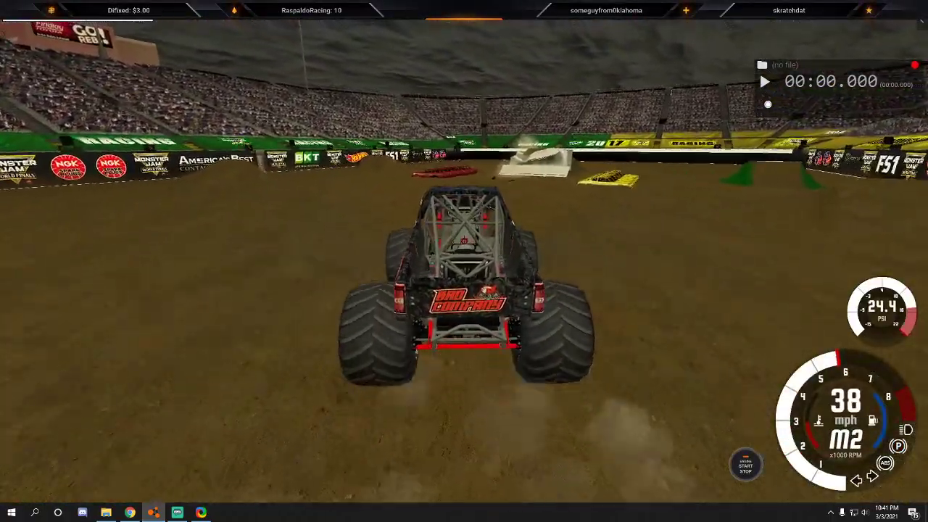
{"action": "key", "text": "Left"}
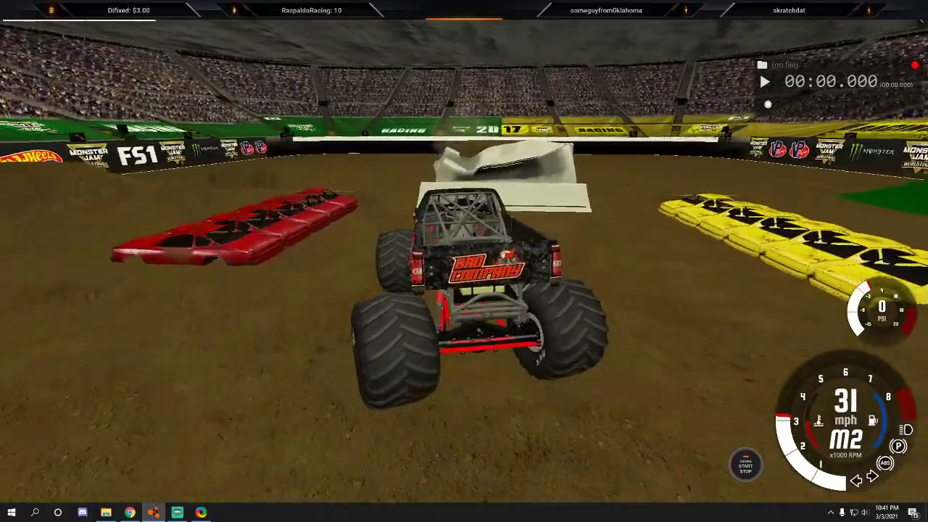
{"action": "key", "text": "Right"}
{"action": "key", "text": "Up"}
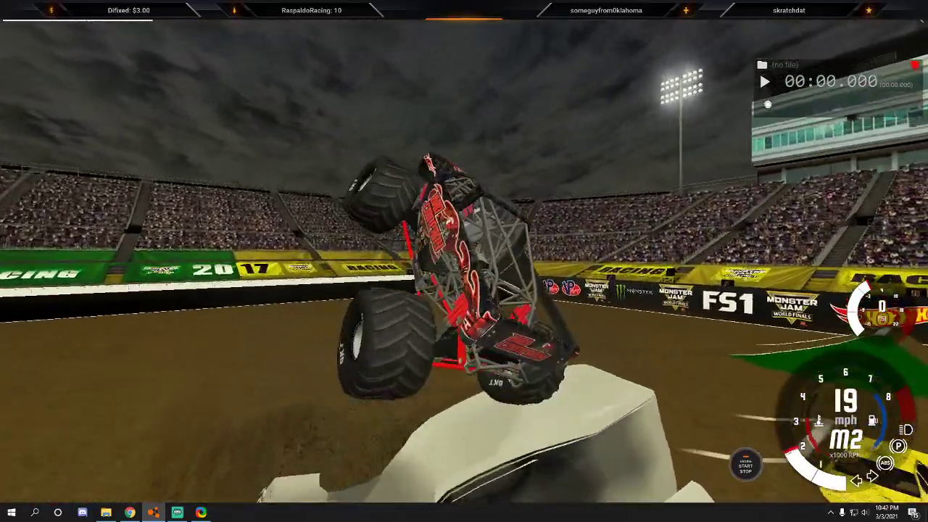
{"action": "key", "text": "Up"}
{"action": "key", "text": "Down"}
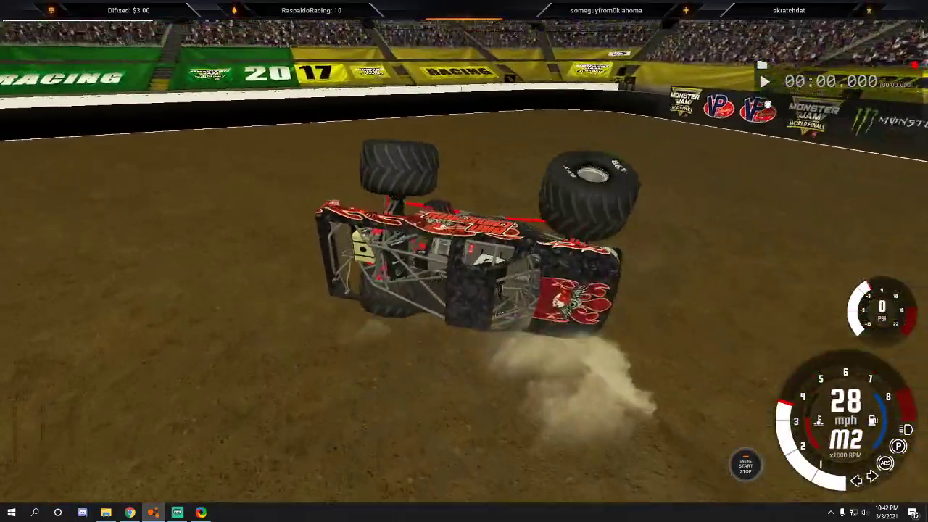
Reopen the editor, select the ramp in front of the dry van, and move it well away from the van.
{"action": "key", "text": "F11"}
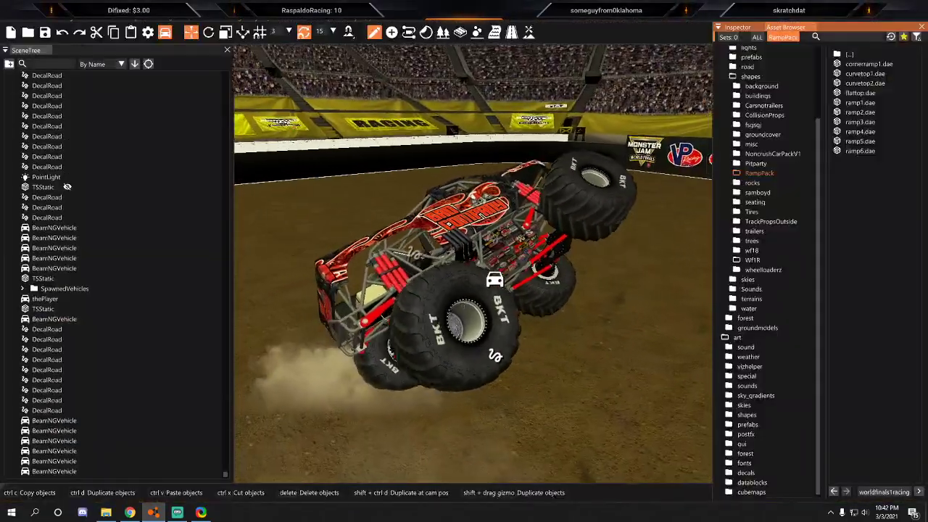
{"action": "right_click_drag", "start_coordinate": [517, 247], "coordinate": [501, 245]}
{"action": "key", "text": "s"}
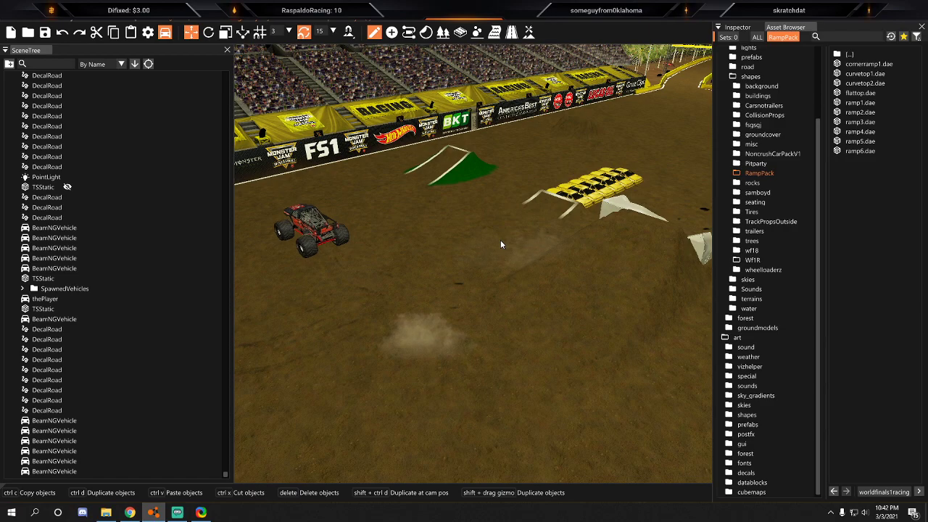
{"action": "right_click_drag", "start_coordinate": [512, 236], "coordinate": [573, 251]}
{"action": "key", "text": "w"}
{"action": "right_click_drag", "start_coordinate": [464, 184], "coordinate": [516, 200]}
{"action": "key", "text": "s"}
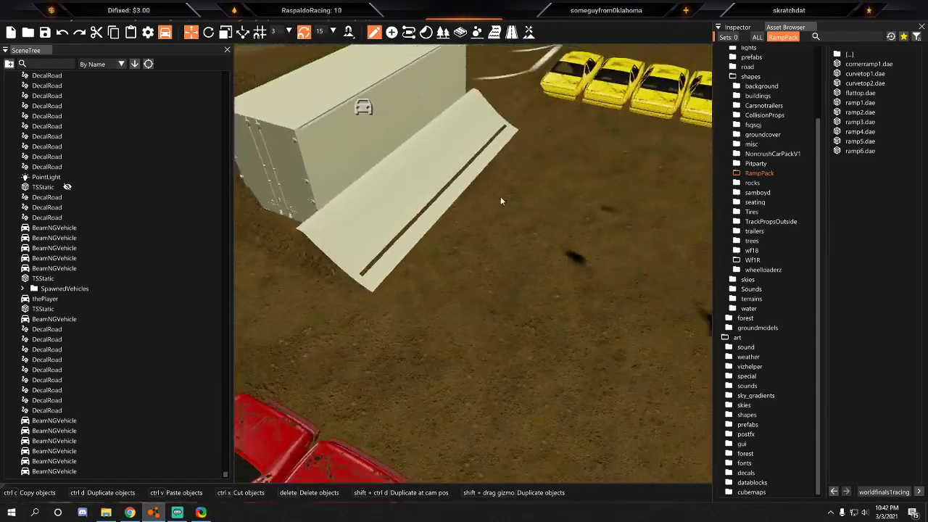
{"action": "left_click", "coordinate": [426, 193]}
{"action": "left_click_drag", "start_coordinate": [484, 212], "coordinate": [814, 278]}
Smooth the dirt around the base of the dry van with the terrain brush reduced to size 3.
{"action": "right_click_drag", "start_coordinate": [572, 247], "coordinate": [652, 253]}
{"action": "key", "text": "a"}
{"action": "key", "text": "w"}
{"action": "right_click_drag", "start_coordinate": [529, 224], "coordinate": [544, 222]}
{"action": "key", "text": "s"}
{"action": "left_click", "coordinate": [528, 32]}
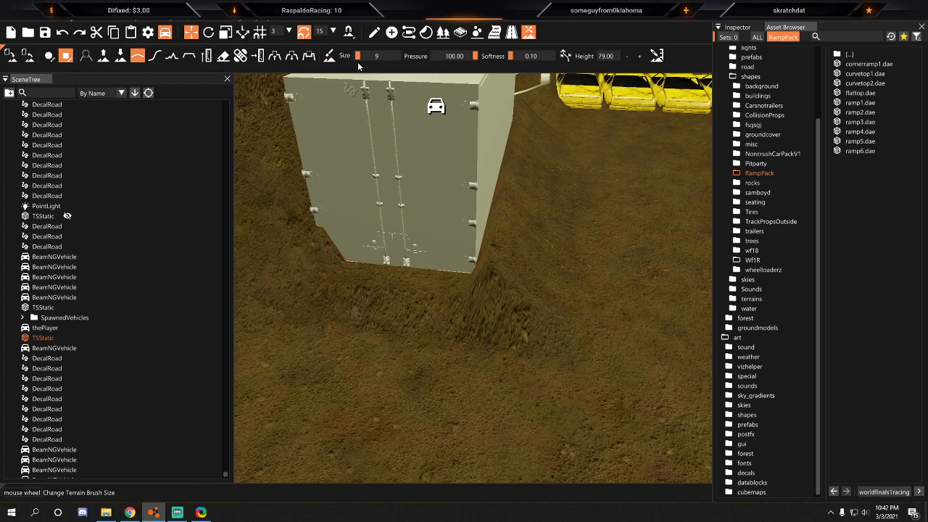
{"action": "scroll", "coordinate": [387, 152], "scroll_direction": "down", "scroll_amount": 3}
{"action": "right_click_drag", "start_coordinate": [456, 272], "coordinate": [406, 275]}
{"action": "key", "text": "w"}
{"action": "key", "text": "s"}
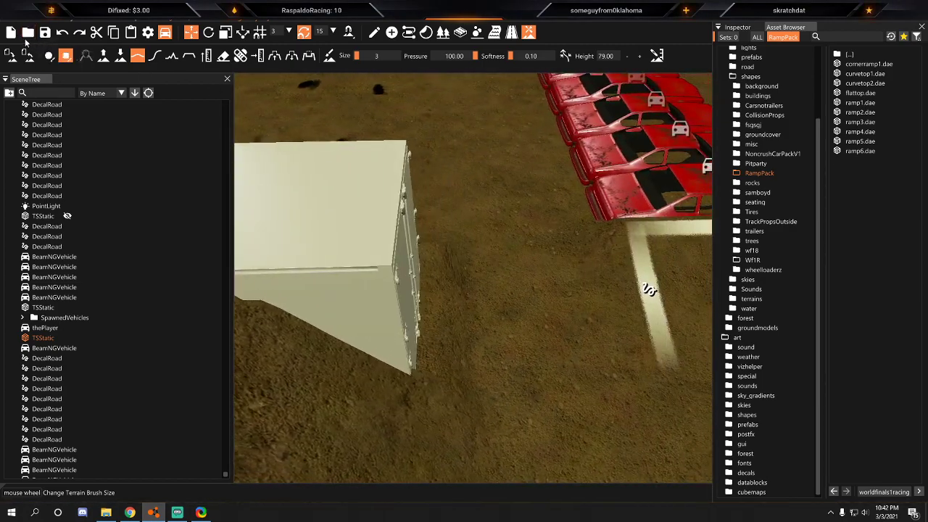
Select the dry van and move it off its dirt mound.
{"action": "left_click", "coordinate": [374, 32]}
{"action": "left_click", "coordinate": [417, 228]}
{"action": "left_click", "coordinate": [327, 268]}
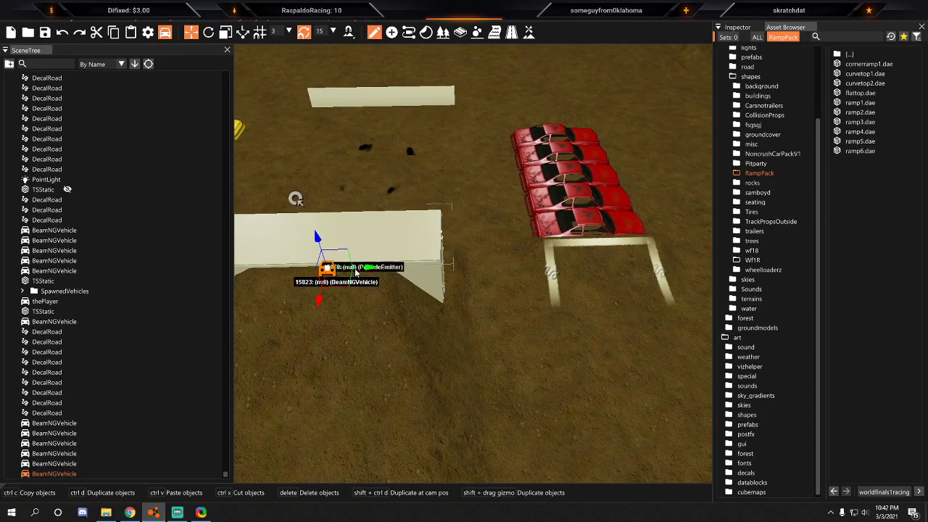
{"action": "scroll", "coordinate": [406, 268], "scroll_direction": "down", "scroll_amount": 3}
{"action": "key", "text": "d"}
{"action": "left_click_drag", "start_coordinate": [433, 263], "coordinate": [528, 266]}
{"action": "right_click_drag", "start_coordinate": [528, 266], "coordinate": [508, 188]}
Smooth the ledge along the foot of the exposed dirt mound and both of its ends with the size 3 terrain brush.
{"action": "key", "text": "w"}
{"action": "left_click", "coordinate": [526, 34]}
{"action": "key", "text": "w"}
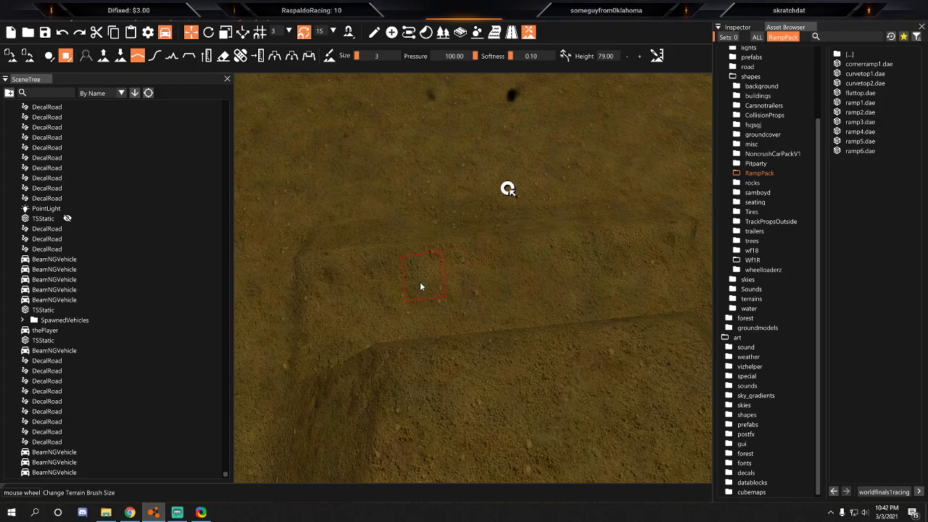
{"action": "key", "text": "d"}
{"action": "right_click_drag", "start_coordinate": [623, 261], "coordinate": [468, 244]}
{"action": "key", "text": "a"}
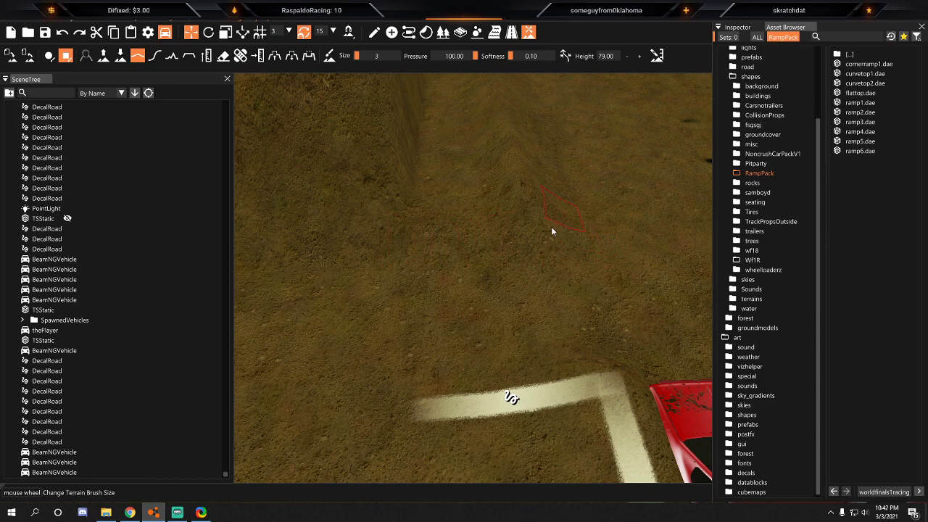
{"action": "key", "text": "d"}
{"action": "right_click_drag", "start_coordinate": [593, 259], "coordinate": [446, 246]}
{"action": "right_click_drag", "start_coordinate": [486, 217], "coordinate": [514, 263]}
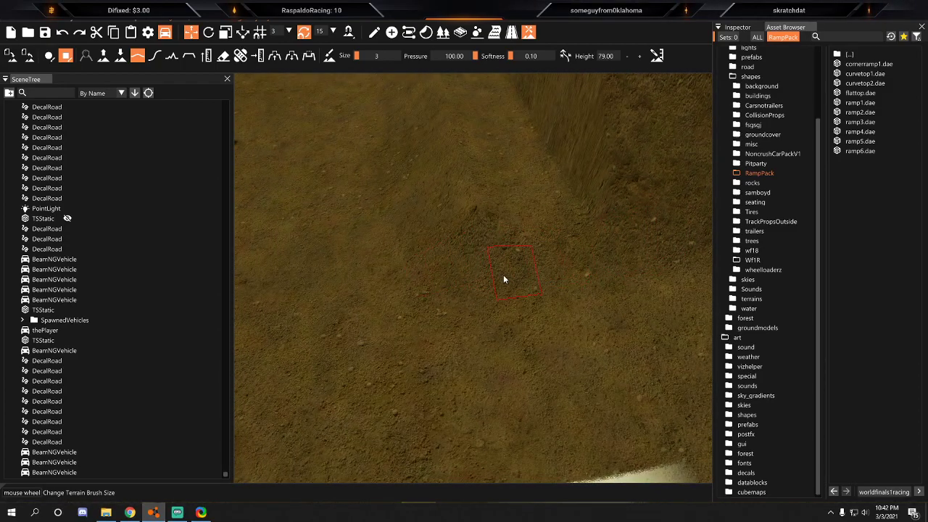
{"action": "right_click_drag", "start_coordinate": [503, 259], "coordinate": [544, 254]}
{"action": "key", "text": "s"}
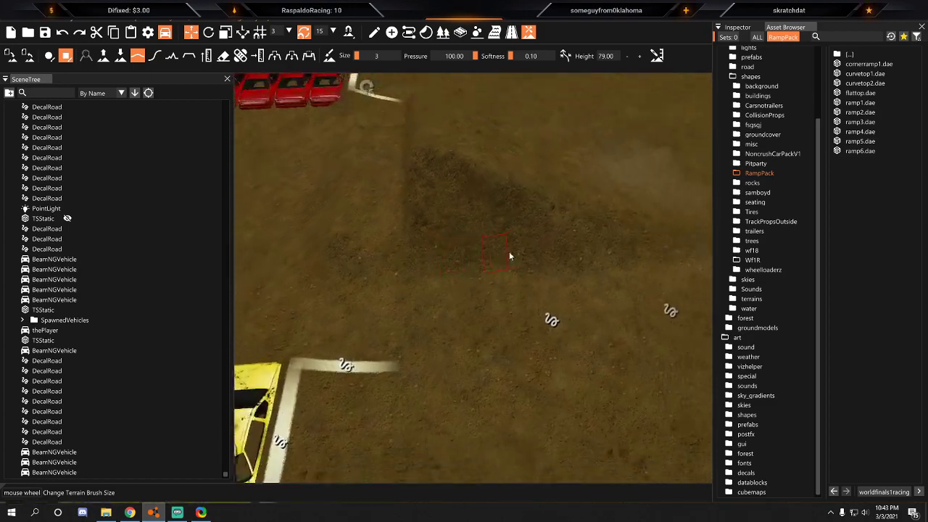
Smooth the long sloping flank of the dirt mound between the two crush car lanes.
{"action": "key", "text": "d"}
{"action": "key", "text": "w"}
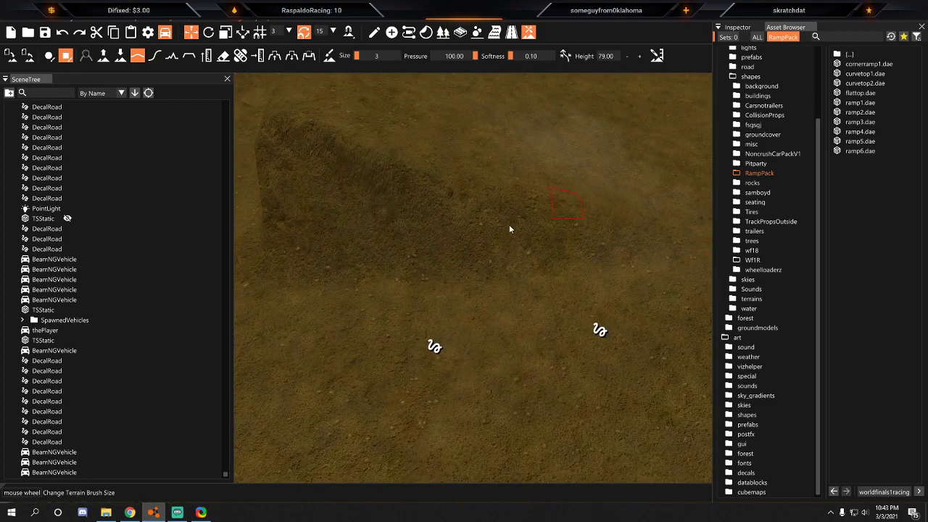
{"action": "key", "text": "w"}
{"action": "right_click_drag", "start_coordinate": [506, 214], "coordinate": [735, 274]}
{"action": "key", "text": "s"}
{"action": "right_click_drag", "start_coordinate": [470, 244], "coordinate": [639, 244]}
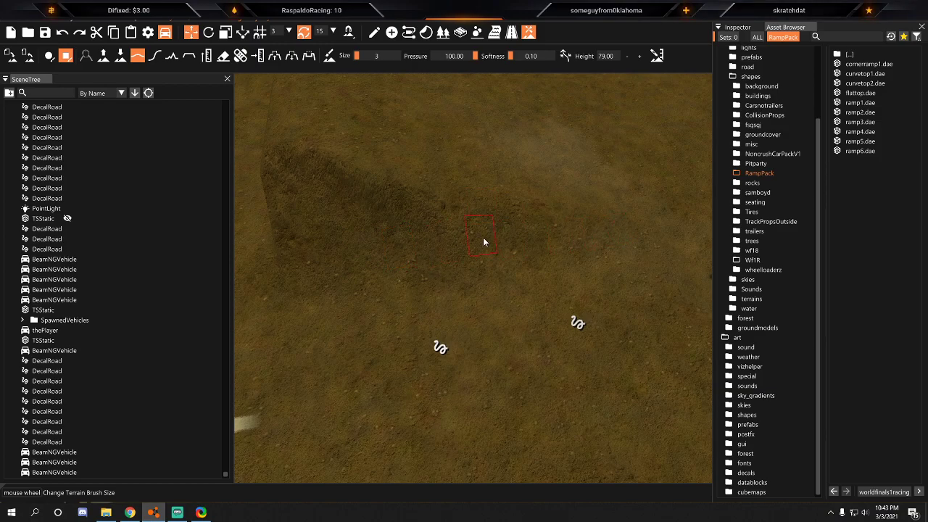
Smooth the upper edges and corners of the exposed dirt mound with the size 3 brush at 25.24 pressure.
{"action": "right_click_drag", "start_coordinate": [529, 178], "coordinate": [532, 180]}
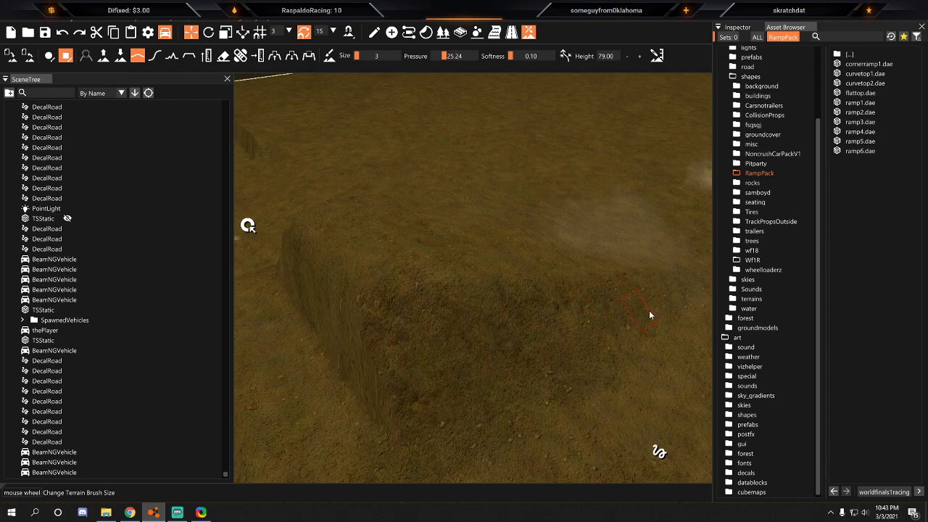
{"action": "mouse_move", "coordinate": [588, 349]}
{"action": "right_mouse_down"}
{"action": "mouse_move", "coordinate": [508, 340]}
{"action": "mouse_move", "coordinate": [591, 326]}
{"action": "mouse_move", "coordinate": [550, 299]}
{"action": "right_mouse_up"}
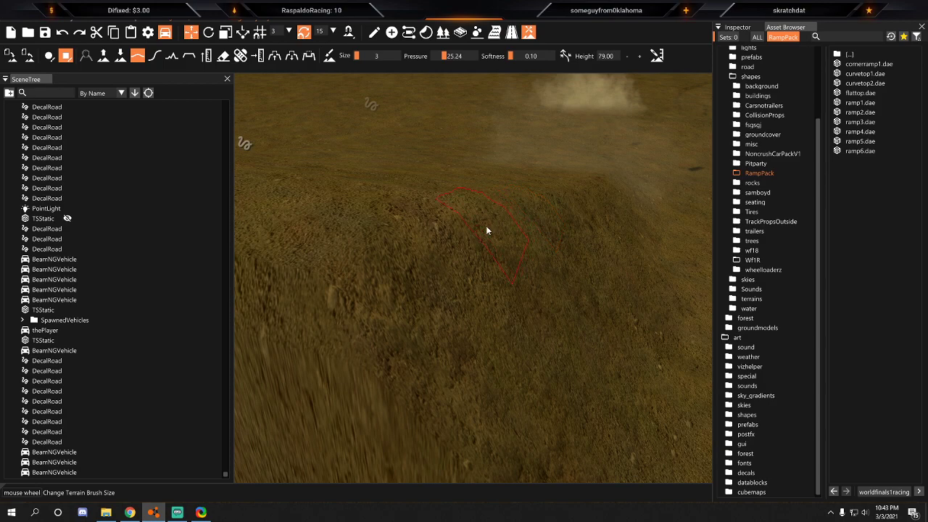
{"action": "key", "text": "s"}
{"action": "key", "text": "a"}
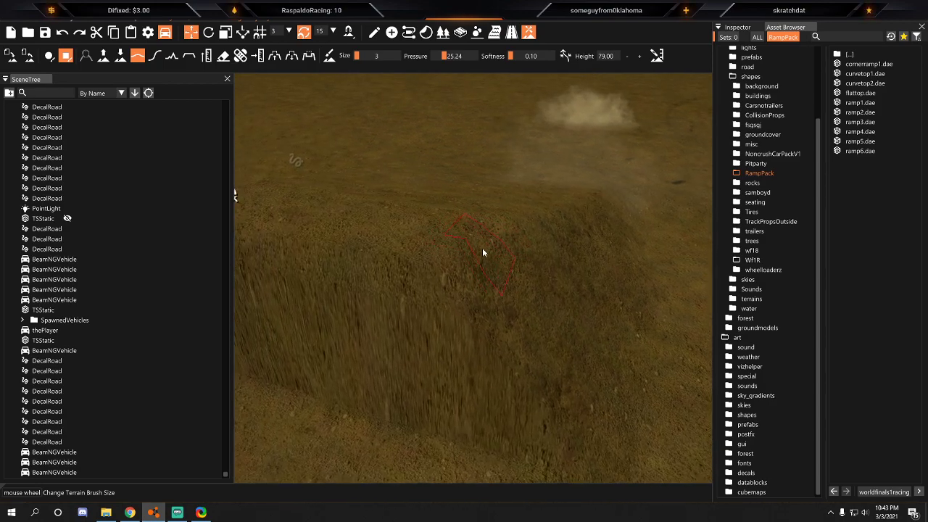
{"action": "key", "text": "a"}
{"action": "mouse_move", "coordinate": [501, 274]}
{"action": "right_mouse_down"}
{"action": "mouse_move", "coordinate": [532, 289]}
{"action": "mouse_move", "coordinate": [575, 353]}
{"action": "right_mouse_up"}
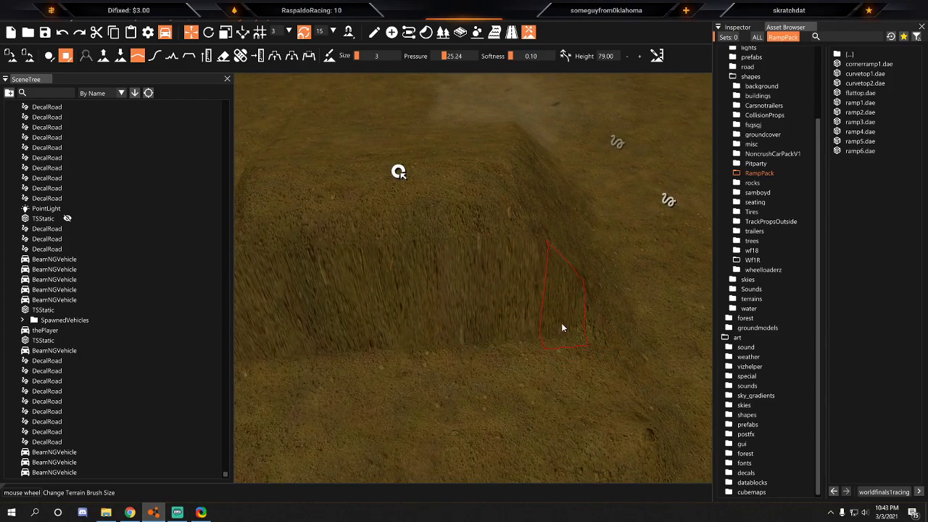
Smooth the corners at both ends of the mound's steep face with the size 3 terrain brush.
{"action": "key", "text": "d"}
{"action": "mouse_move", "coordinate": [544, 315]}
{"action": "right_mouse_down"}
{"action": "mouse_move", "coordinate": [493, 314]}
{"action": "mouse_move", "coordinate": [540, 314]}
{"action": "right_mouse_up"}
{"action": "key", "text": "a"}
{"action": "key", "text": "a"}
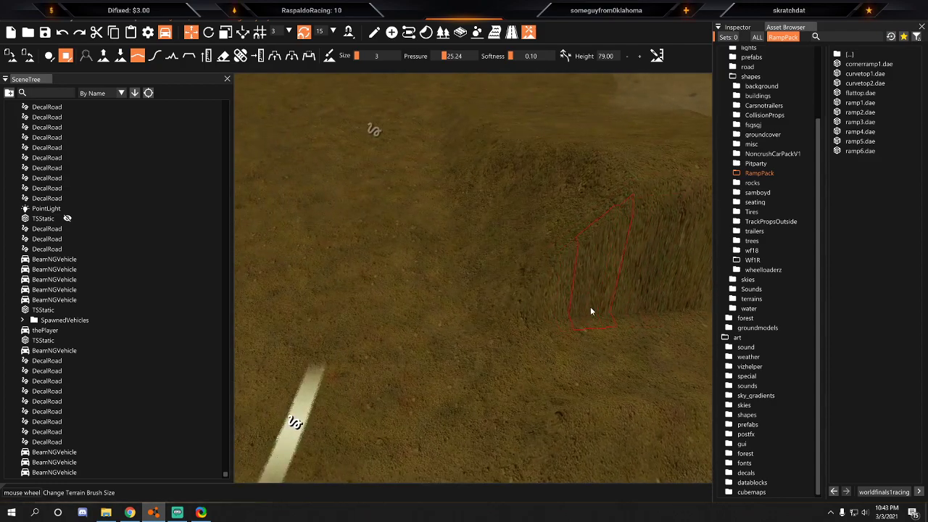
{"action": "right_click_drag", "start_coordinate": [538, 314], "coordinate": [579, 312]}
{"action": "key", "text": "a"}
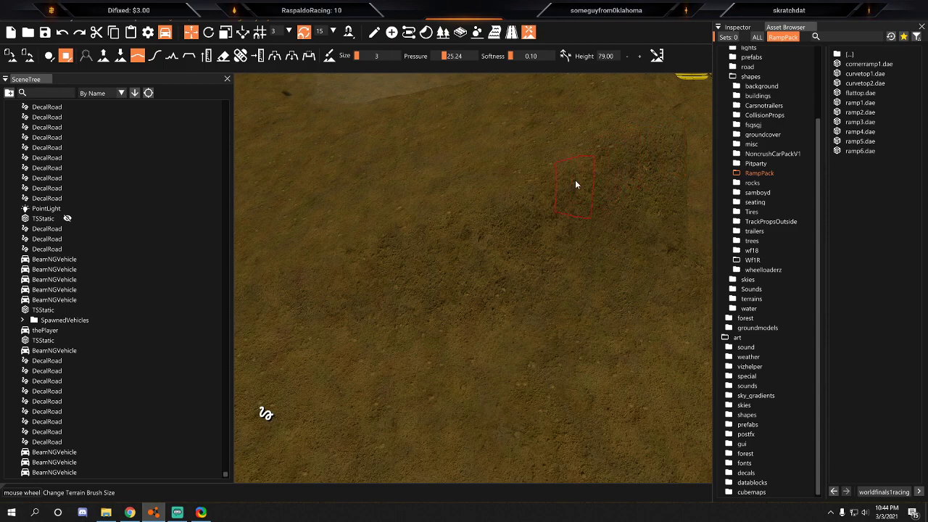
Smooth the low ledge of dirt along the foot of the mound's steep face.
{"action": "right_click_drag", "start_coordinate": [571, 180], "coordinate": [571, 142]}
{"action": "mouse_move", "coordinate": [456, 254]}
{"action": "right_mouse_down"}
{"action": "mouse_move", "coordinate": [501, 252]}
{"action": "mouse_move", "coordinate": [471, 232]}
{"action": "right_mouse_up"}
{"action": "key", "text": "a"}
{"action": "right_click_drag", "start_coordinate": [439, 297], "coordinate": [338, 156]}
{"action": "key", "text": "d"}
{"action": "right_click_drag", "start_coordinate": [580, 168], "coordinate": [565, 174]}
{"action": "key", "text": "s"}
{"action": "key", "text": "a"}
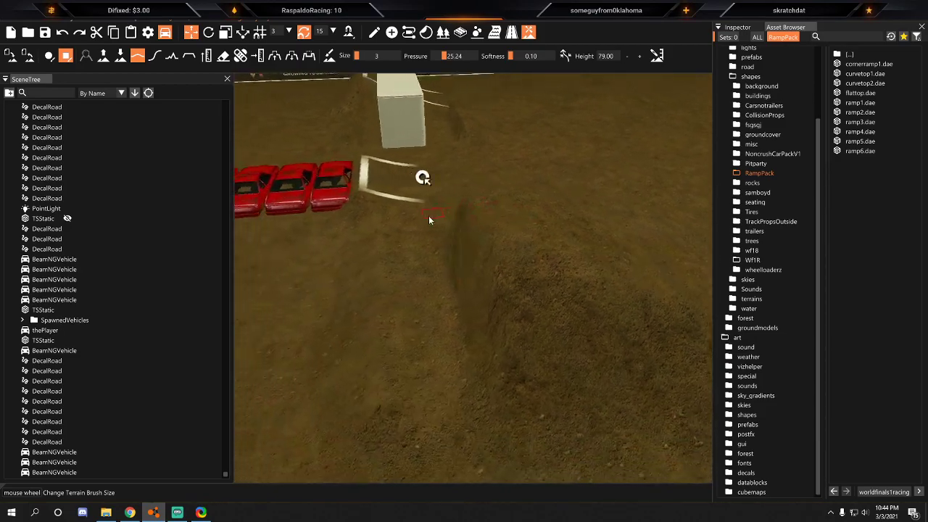
{"action": "key", "text": "a"}
{"action": "right_click_drag", "start_coordinate": [503, 315], "coordinate": [558, 303]}
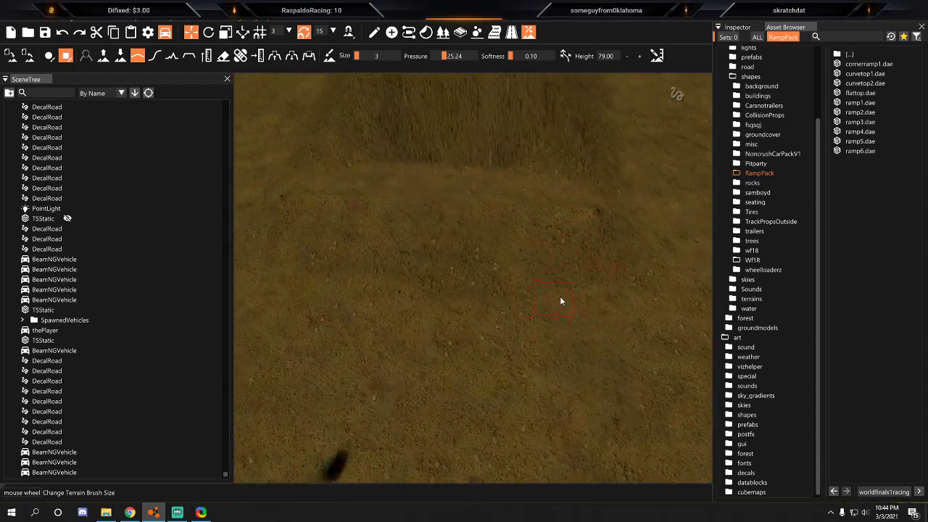
{"action": "key", "text": "w"}
{"action": "mouse_move", "coordinate": [464, 262]}
{"action": "right_mouse_down"}
{"action": "mouse_move", "coordinate": [474, 269]}
{"action": "mouse_move", "coordinate": [470, 232]}
{"action": "mouse_move", "coordinate": [467, 270]}
{"action": "mouse_move", "coordinate": [633, 269]}
{"action": "right_mouse_up"}
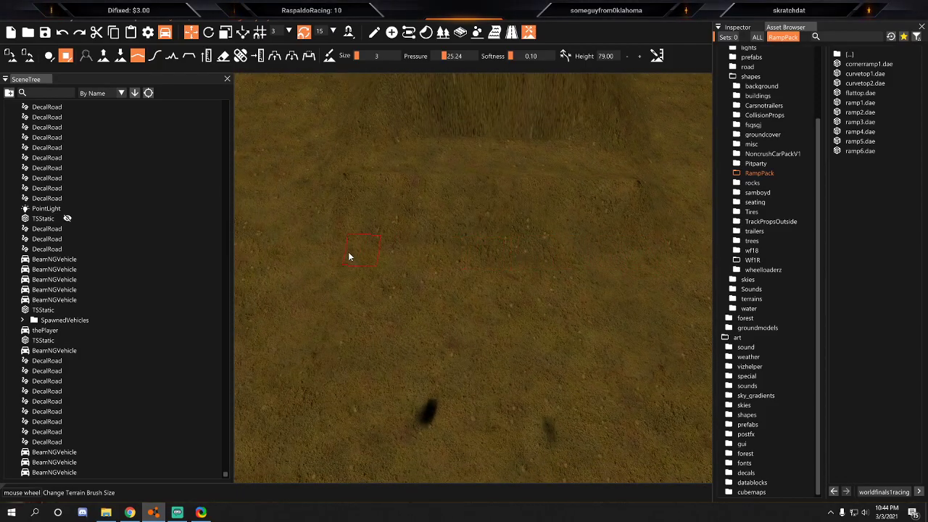
{"action": "right_click_drag", "start_coordinate": [360, 264], "coordinate": [450, 167]}
Select the dry van and move it back against the steep face of the dirt mound between the crush car lanes.
{"action": "key", "text": "1"}
{"action": "left_click", "coordinate": [366, 86]}
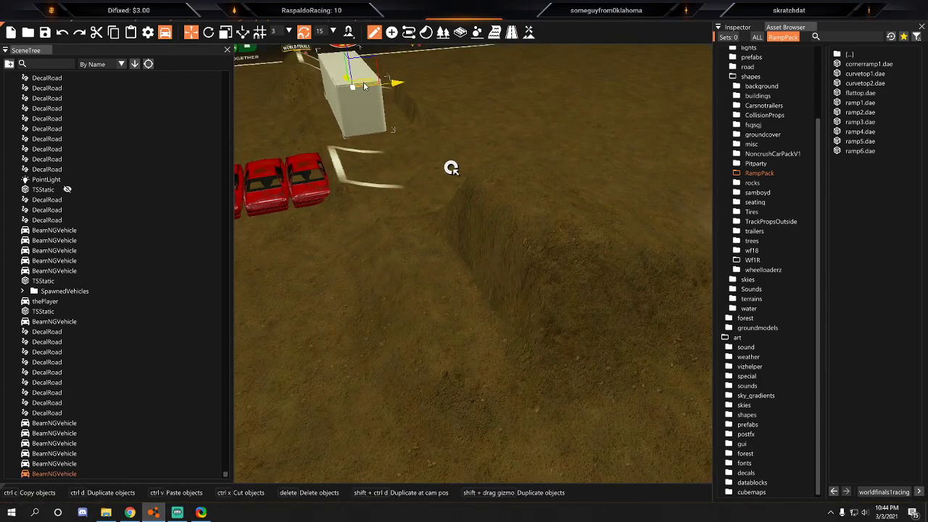
{"action": "right_click_drag", "start_coordinate": [374, 96], "coordinate": [393, 225]}
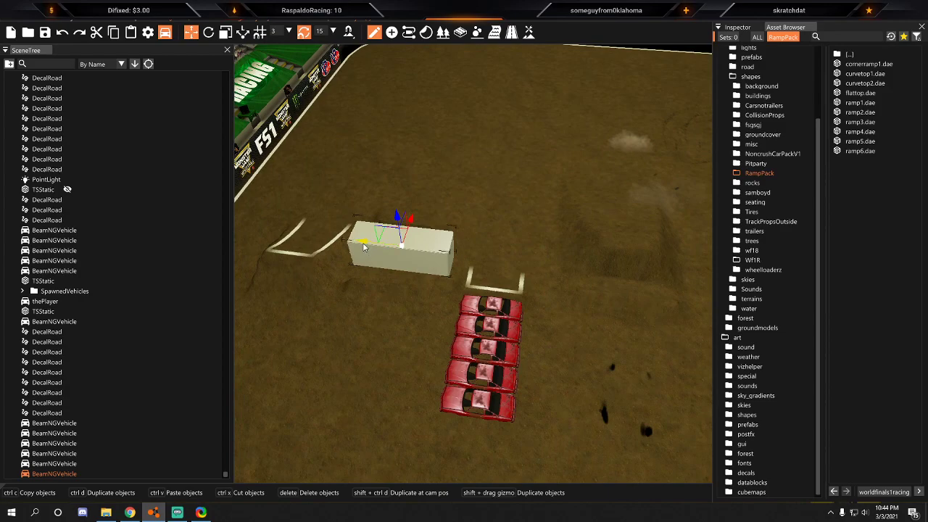
{"action": "left_click_drag", "start_coordinate": [364, 247], "coordinate": [564, 285]}
{"action": "key", "text": "f"}
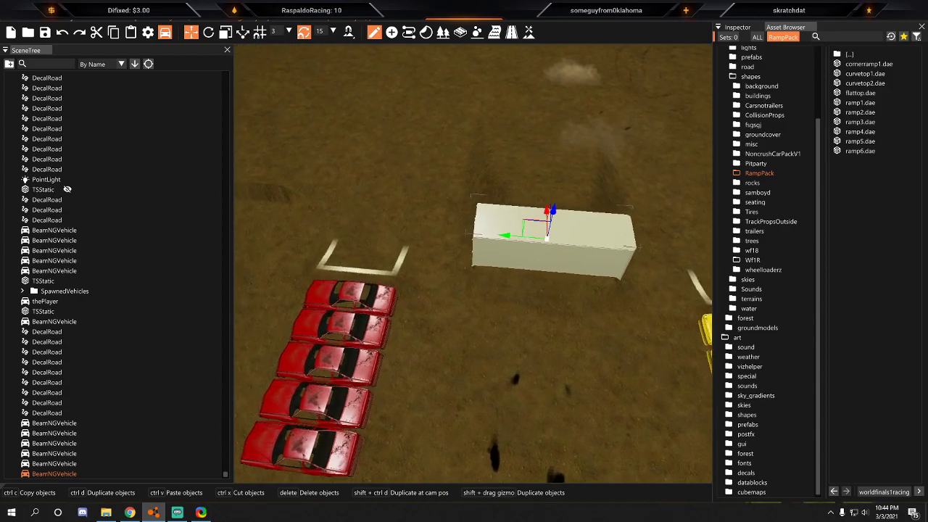
{"action": "key", "text": "s"}
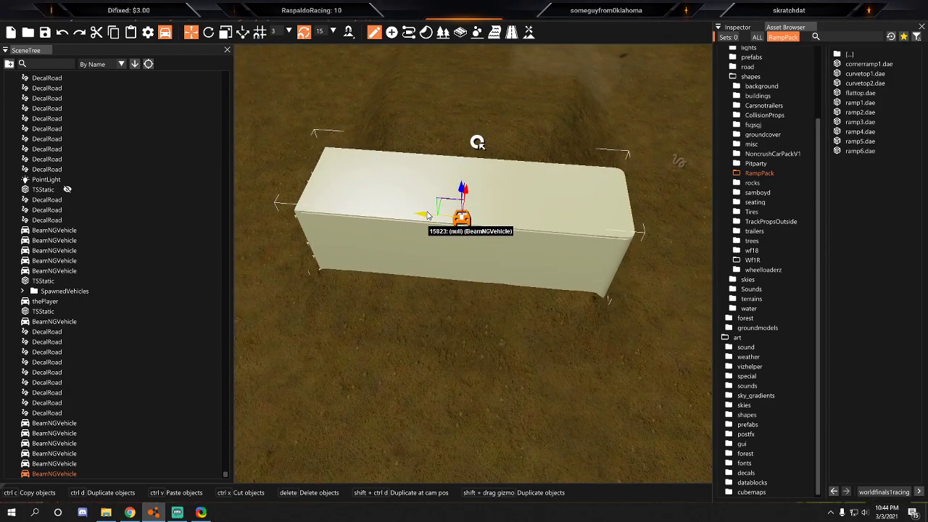
{"action": "left_click", "coordinate": [593, 110]}
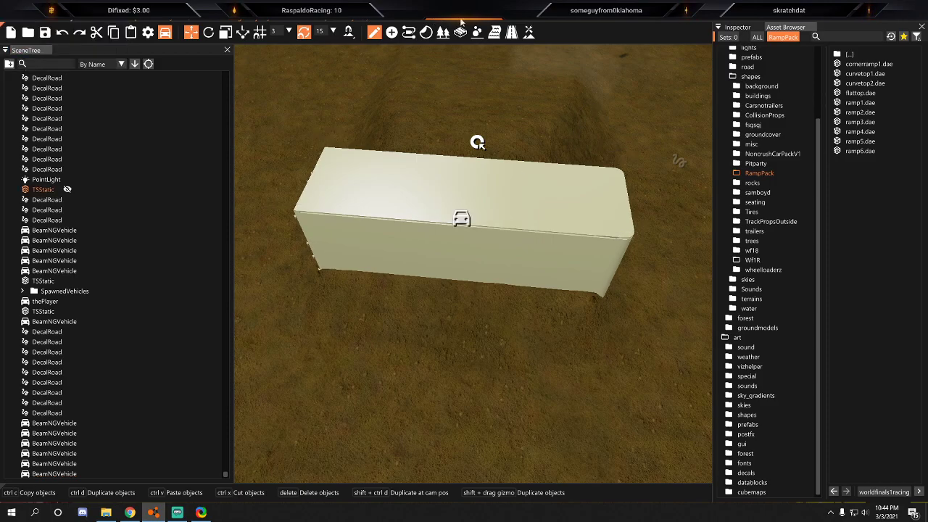
Leave the world editor and show the dry van's structure with the Simple beam visualization.
{"action": "left_click", "coordinate": [510, 33]}
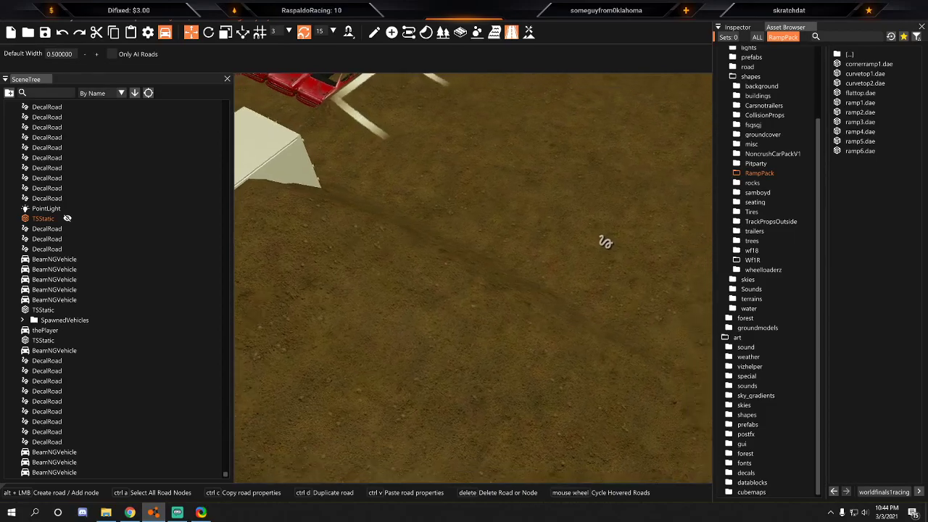
{"action": "right_click_drag", "start_coordinate": [472, 278], "coordinate": [333, 243]}
{"action": "right_click_drag", "start_coordinate": [287, 337], "coordinate": [707, 251]}
{"action": "right_click_drag", "start_coordinate": [422, 197], "coordinate": [521, 239]}
{"action": "key", "text": "F11"}
{"action": "key", "text": "shift+c"}
{"action": "key", "text": "shift+c"}
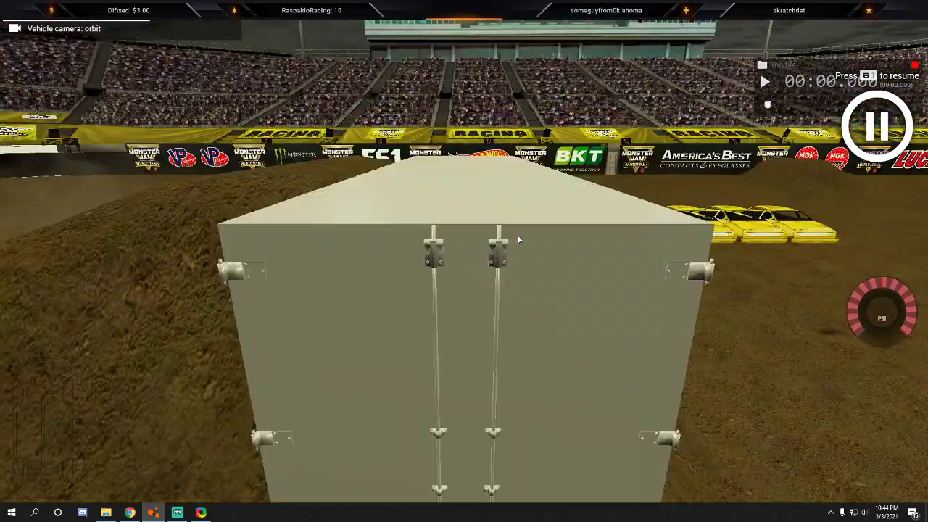
{"action": "key", "text": "ctrl+b"}
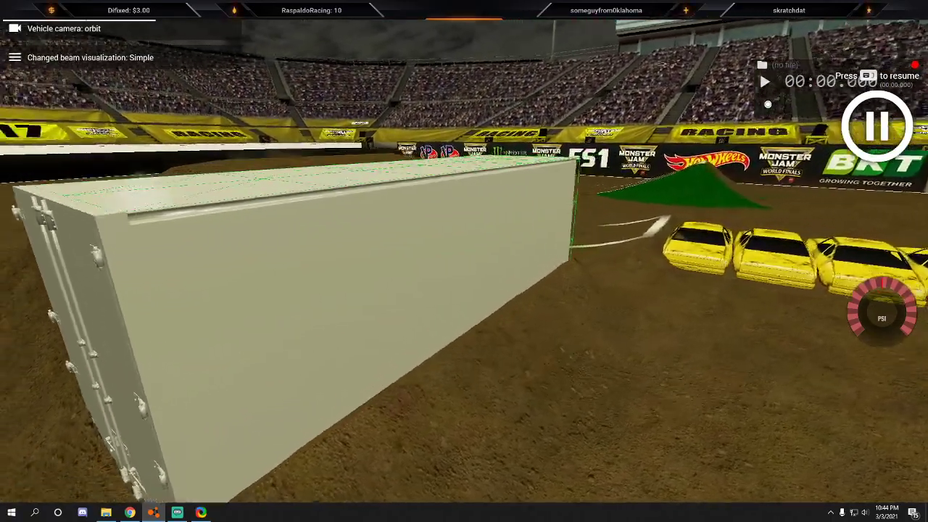
Examine the dry van's beam structure and the dirt reaching into it, from outside and inside, with the free camera.
{"action": "key", "text": "shift+c"}
{"action": "key", "text": "d"}
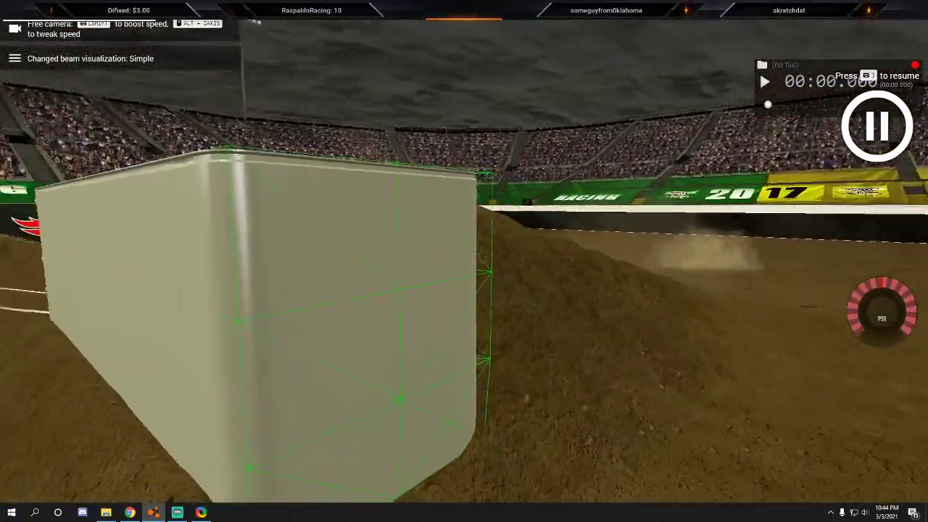
{"action": "key", "text": "w"}
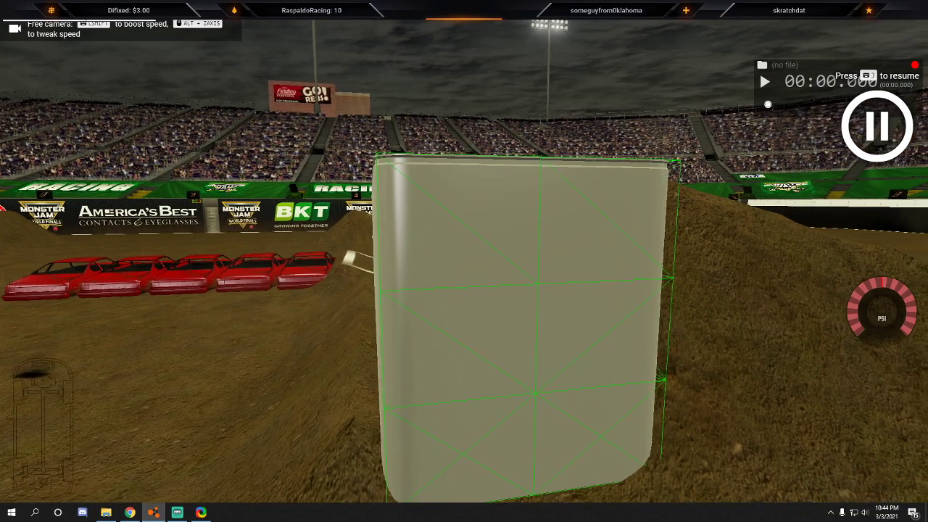
{"action": "key", "text": "w"}
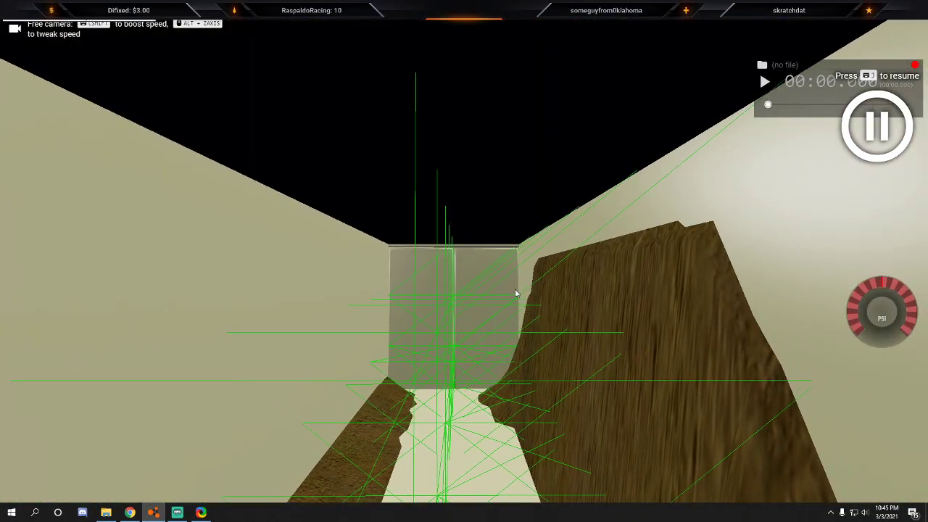
{"action": "right_click_drag", "start_coordinate": [491, 263], "coordinate": [508, 263]}
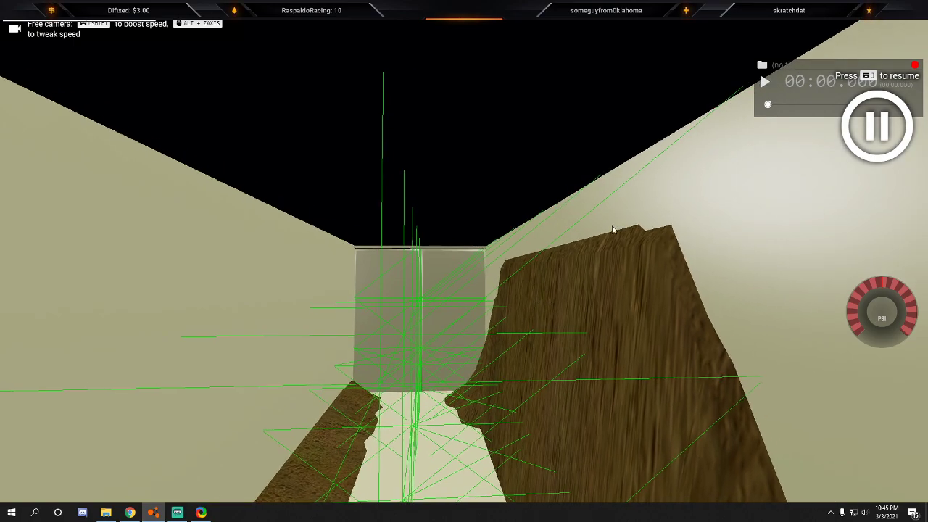
{"action": "key", "text": "a"}
{"action": "right_click_drag", "start_coordinate": [526, 290], "coordinate": [480, 355]}
{"action": "key", "text": "w"}
{"action": "key", "text": "s"}
{"action": "key", "text": "a"}
{"action": "key", "text": "d"}
{"action": "key", "text": "w"}
{"action": "key", "text": "s"}
{"action": "key", "text": "w"}
{"action": "key", "text": "s"}
{"action": "key", "text": "w"}
{"action": "key", "text": "s"}
{"action": "key", "text": "w"}
{"action": "right_click_drag", "start_coordinate": [519, 407], "coordinate": [517, 393]}
{"action": "key", "text": "s"}
{"action": "key", "text": "w"}
{"action": "key", "text": "s"}
{"action": "key", "text": "d"}
{"action": "key", "text": "w"}
{"action": "key", "text": "s"}
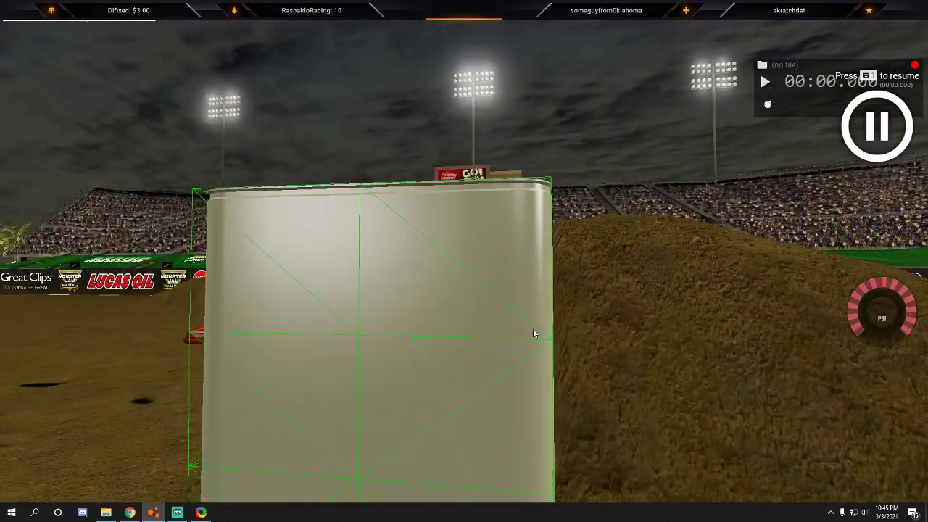
{"action": "key", "text": "w"}
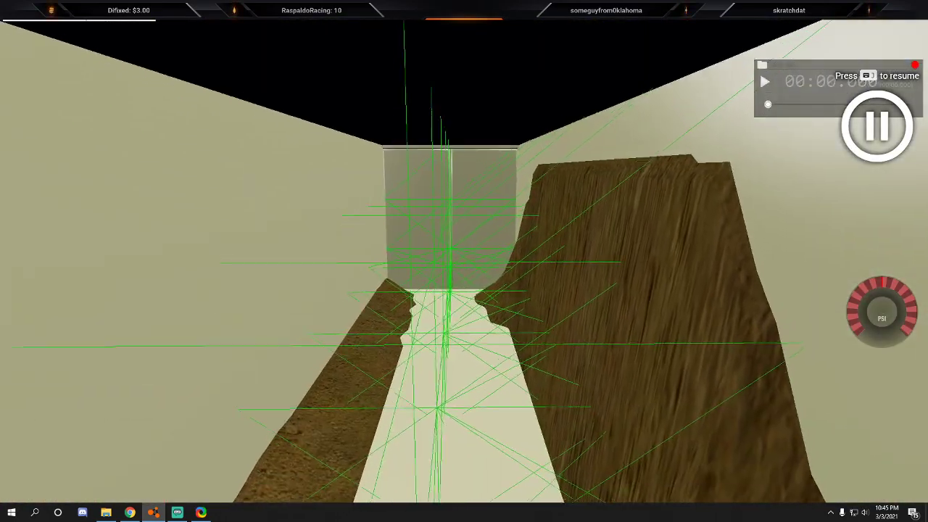
{"action": "key", "text": "s"}
{"action": "key", "text": "w"}
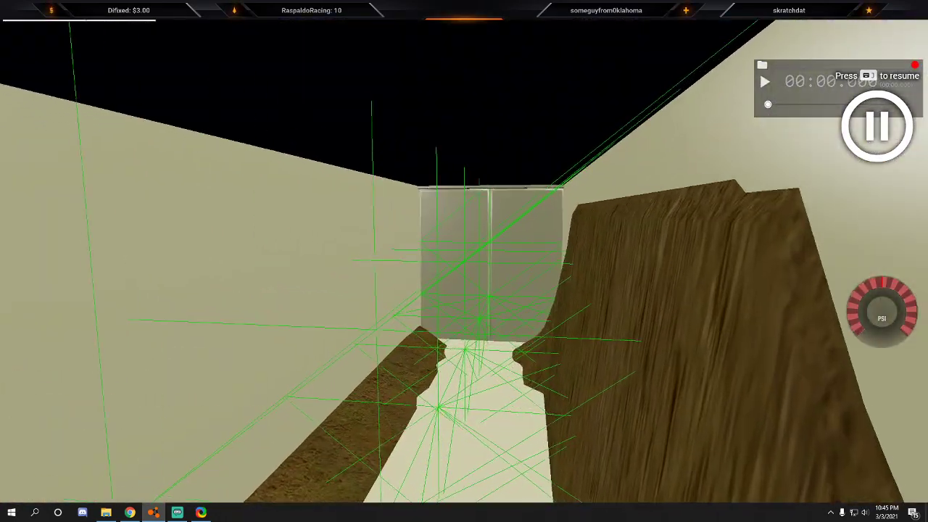
{"action": "key", "text": "s"}
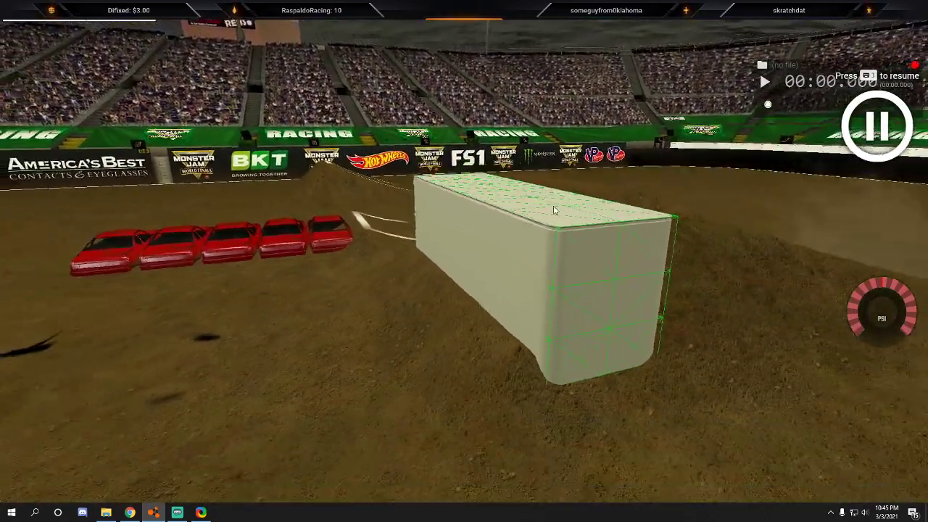
{"action": "key", "text": "d"}
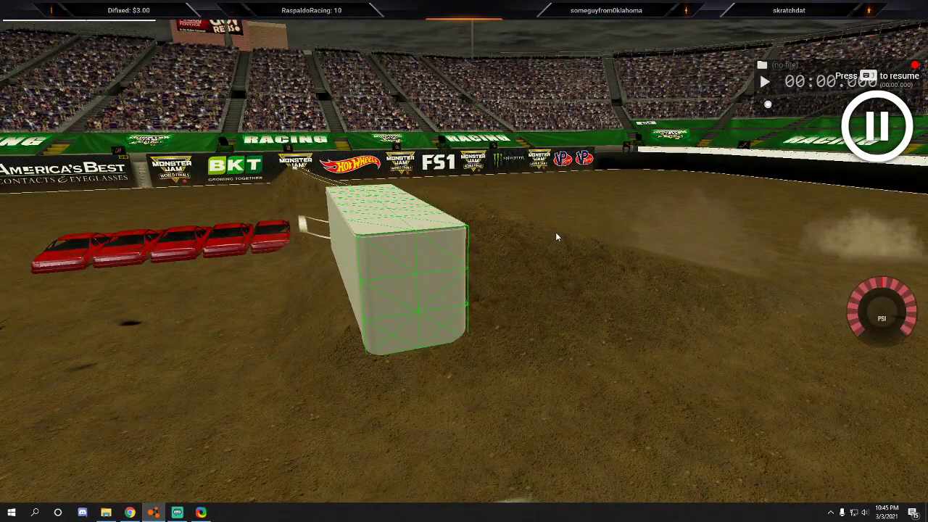
Switch the beam visualization off and view the dry van jump from around the crush cars.
{"action": "key", "text": "ctrl+b"}
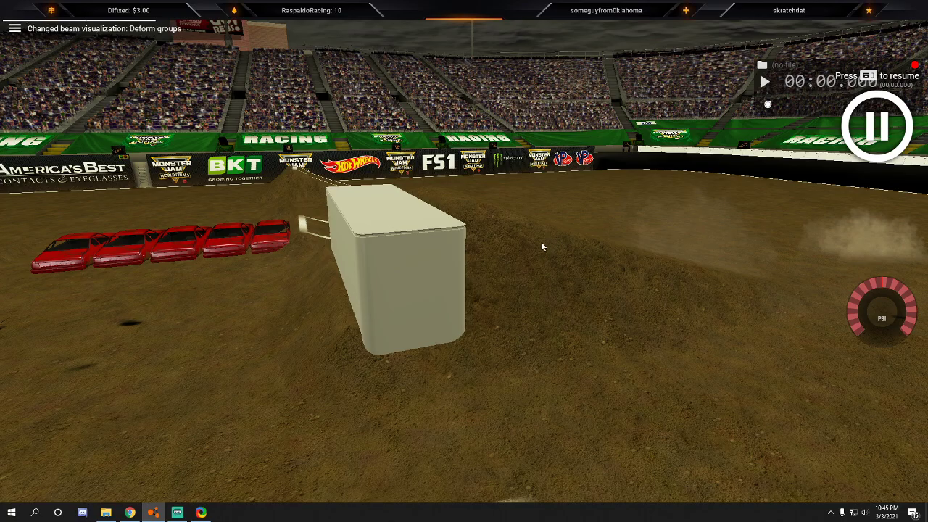
{"action": "right_click_drag", "start_coordinate": [529, 226], "coordinate": [442, 243]}
{"action": "key", "text": "w"}
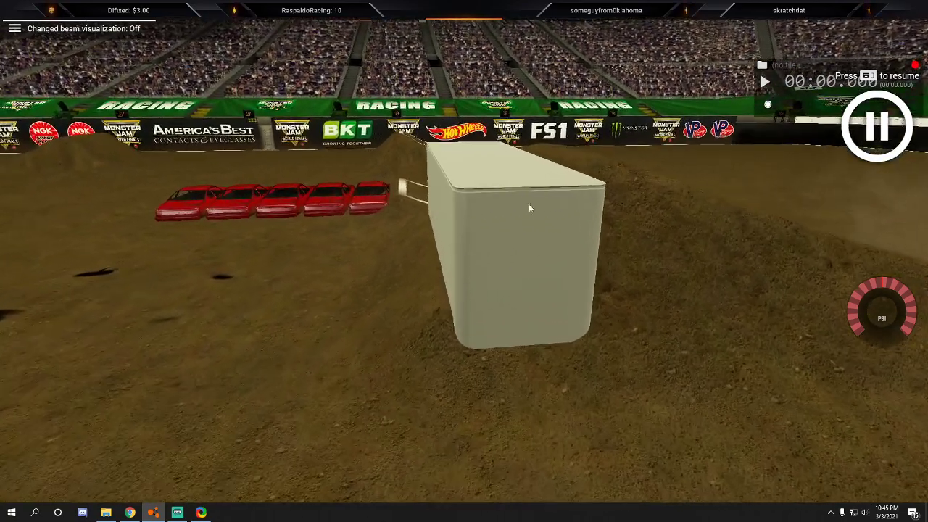
{"action": "key", "text": "s"}
{"action": "right_click_drag", "start_coordinate": [257, 204], "coordinate": [232, 216]}
{"action": "key", "text": "s"}
{"action": "key", "text": "w"}
{"action": "right_click_drag", "start_coordinate": [489, 209], "coordinate": [525, 201]}
{"action": "right_click_drag", "start_coordinate": [588, 202], "coordinate": [609, 217]}
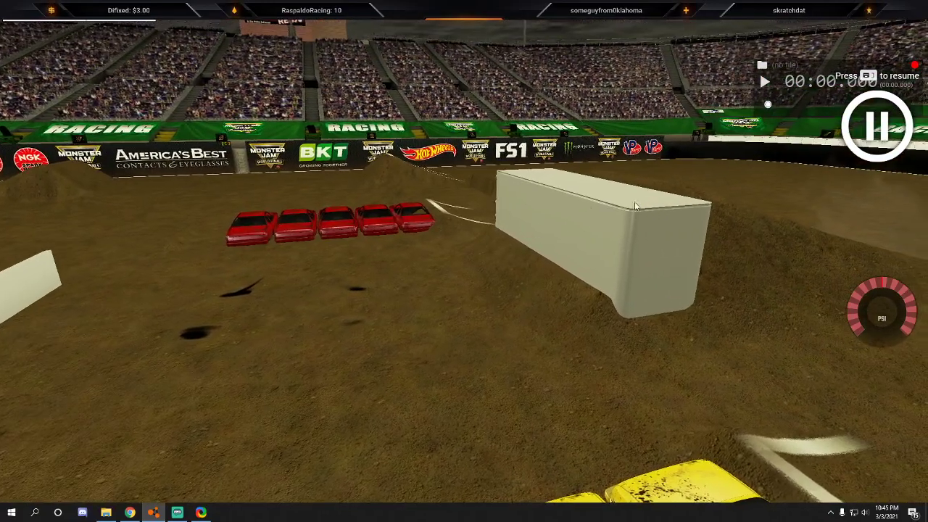
{"action": "mouse_move", "coordinate": [520, 217]}
{"action": "right_mouse_down"}
{"action": "mouse_move", "coordinate": [538, 208]}
{"action": "mouse_move", "coordinate": [312, 210]}
{"action": "mouse_move", "coordinate": [478, 177]}
{"action": "right_mouse_up"}
Reopen the world editor with the terrain tools and narrow the SceneTree and Asset Browser to enlarge the viewport.
{"action": "key", "text": "F11"}
{"action": "left_click", "coordinate": [529, 33]}
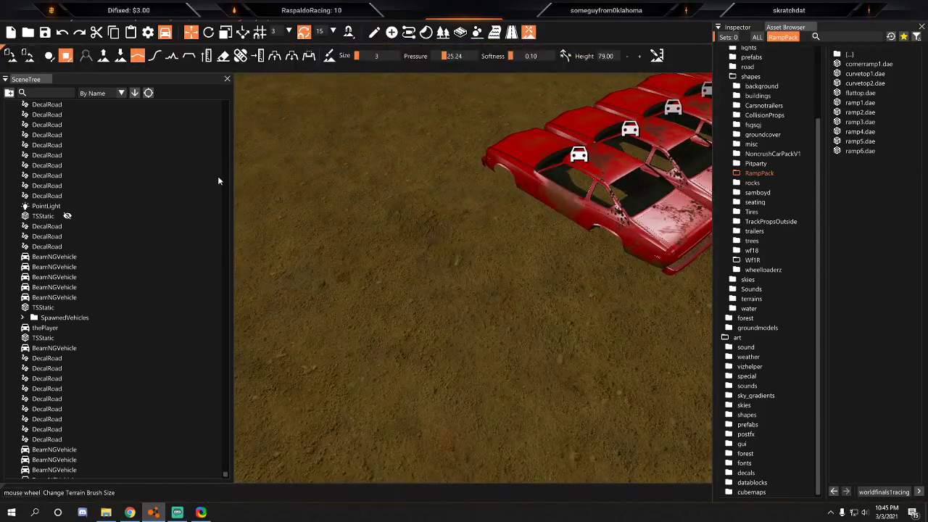
{"action": "left_click_drag", "start_coordinate": [232, 177], "coordinate": [101, 184]}
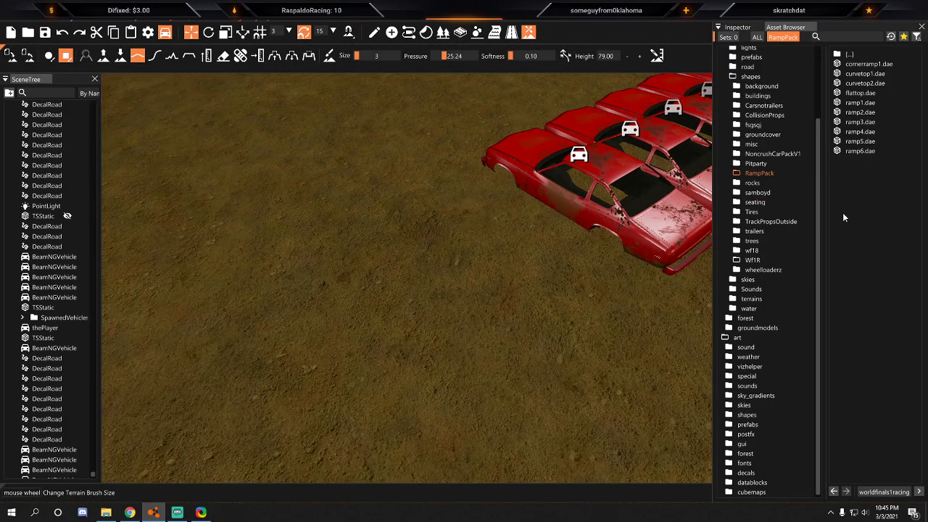
{"action": "left_click_drag", "start_coordinate": [827, 213], "coordinate": [856, 216]}
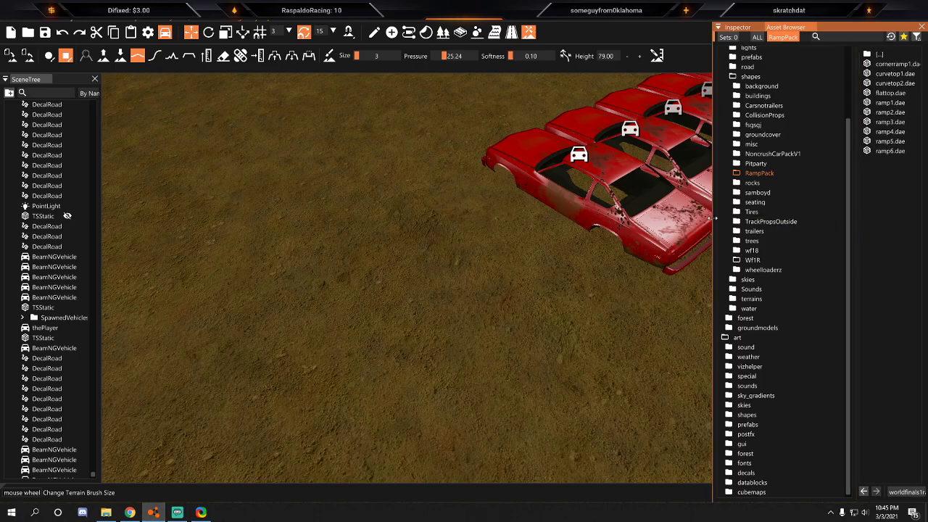
{"action": "left_click_drag", "start_coordinate": [715, 218], "coordinate": [782, 221]}
Level the dirt beside the raised ridge near the red crush cars with the set-height brush, size 3 and height 79.00.
{"action": "key", "text": "d"}
{"action": "key", "text": "w"}
{"action": "right_click_drag", "start_coordinate": [638, 287], "coordinate": [558, 298]}
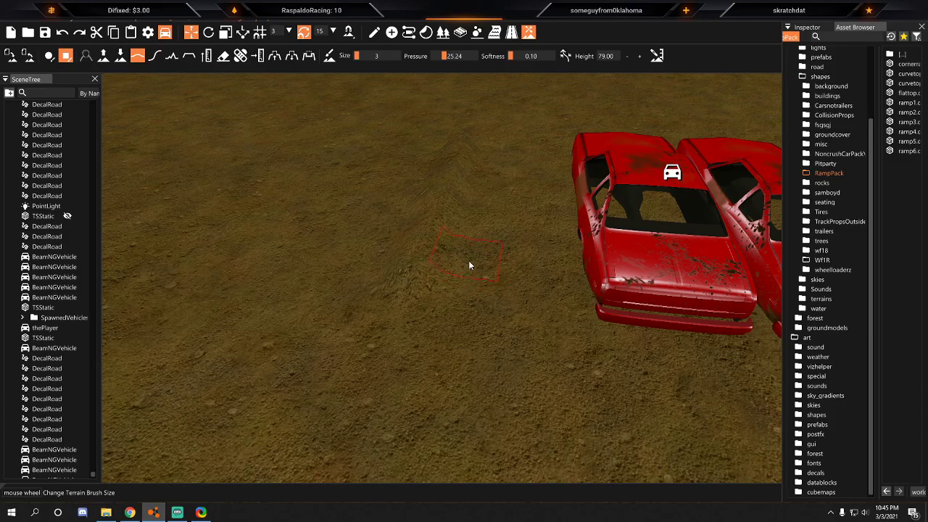
{"action": "key", "text": "w"}
{"action": "right_click_drag", "start_coordinate": [473, 166], "coordinate": [476, 201]}
{"action": "key", "text": "s"}
{"action": "key", "text": "a"}
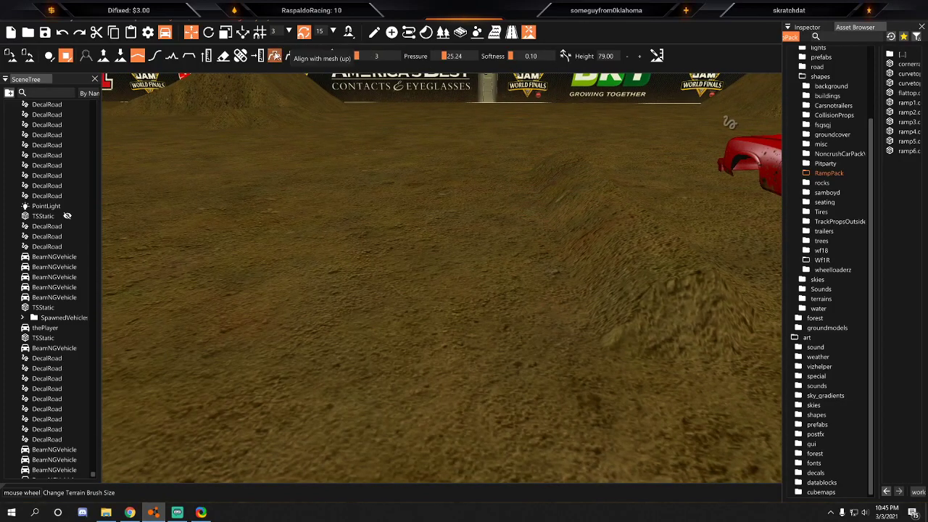
{"action": "left_click", "coordinate": [202, 57]}
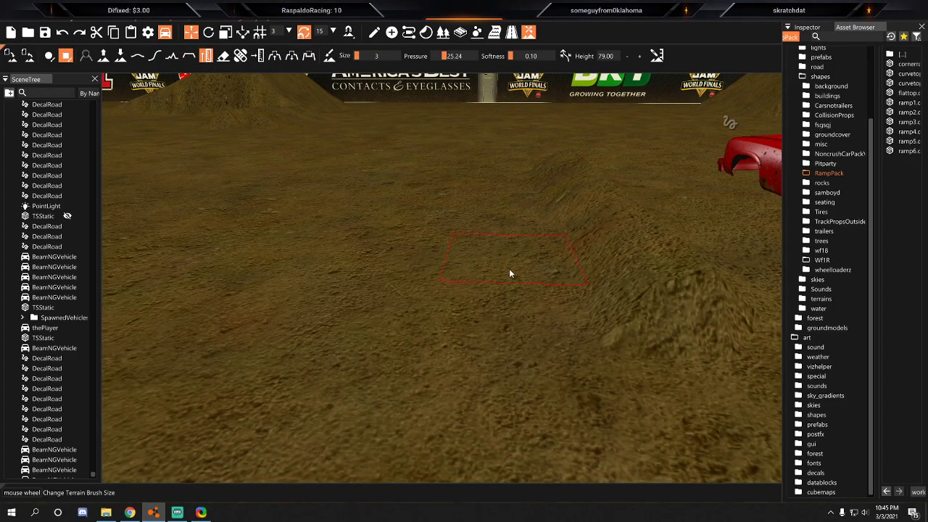
{"action": "left_click_drag", "start_coordinate": [501, 297], "coordinate": [498, 305]}
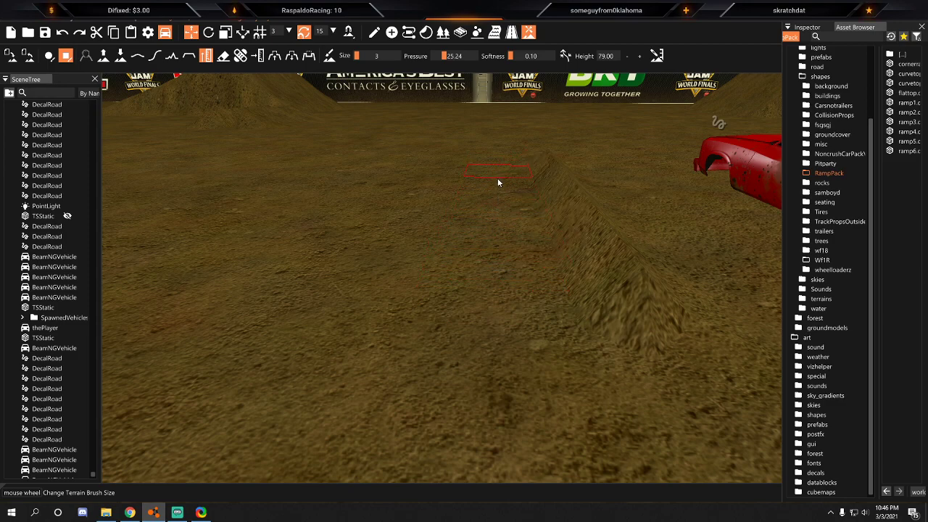
{"action": "key", "text": "d"}
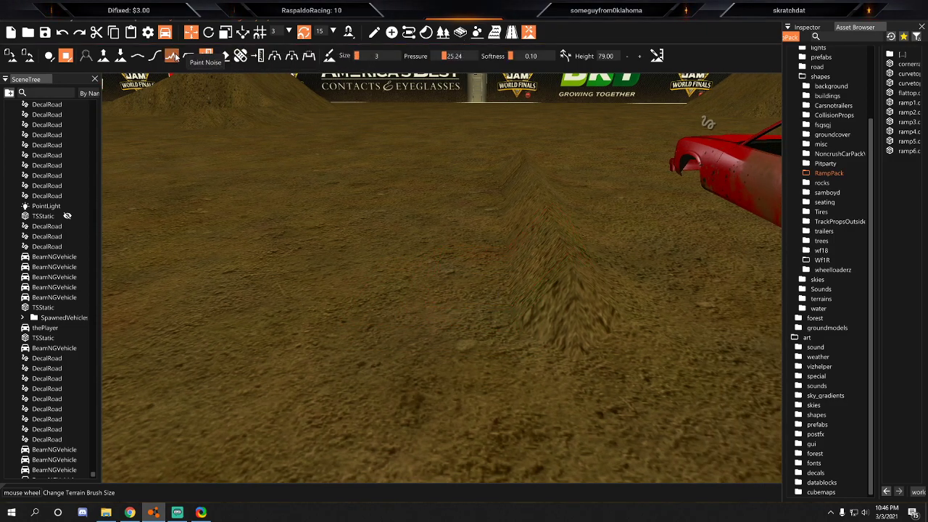
Smooth the dirt ridge and the ground at its base with the size 3 smoothing brush.
{"action": "left_click", "coordinate": [474, 298]}
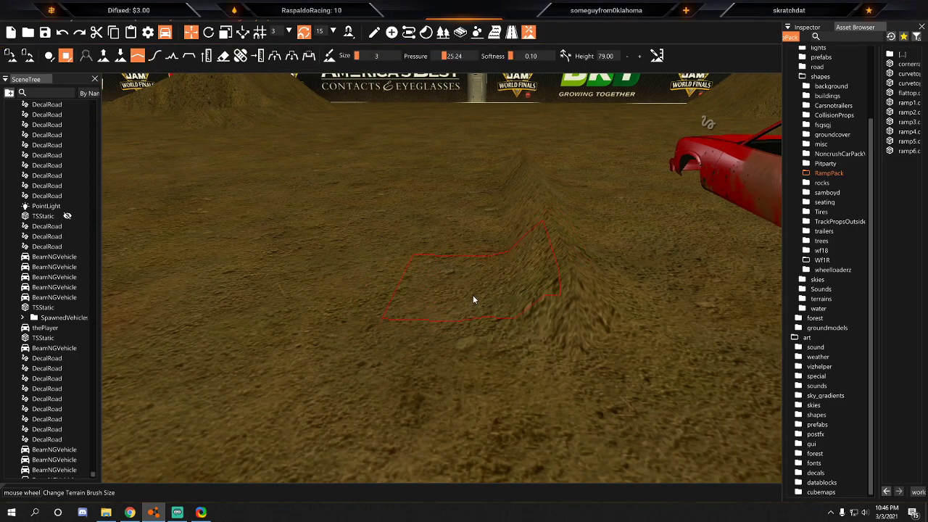
{"action": "mouse_move", "coordinate": [516, 309]}
{"action": "right_mouse_down"}
{"action": "mouse_move", "coordinate": [558, 355]}
{"action": "mouse_move", "coordinate": [652, 312]}
{"action": "mouse_move", "coordinate": [565, 391]}
{"action": "mouse_move", "coordinate": [535, 304]}
{"action": "right_mouse_up"}
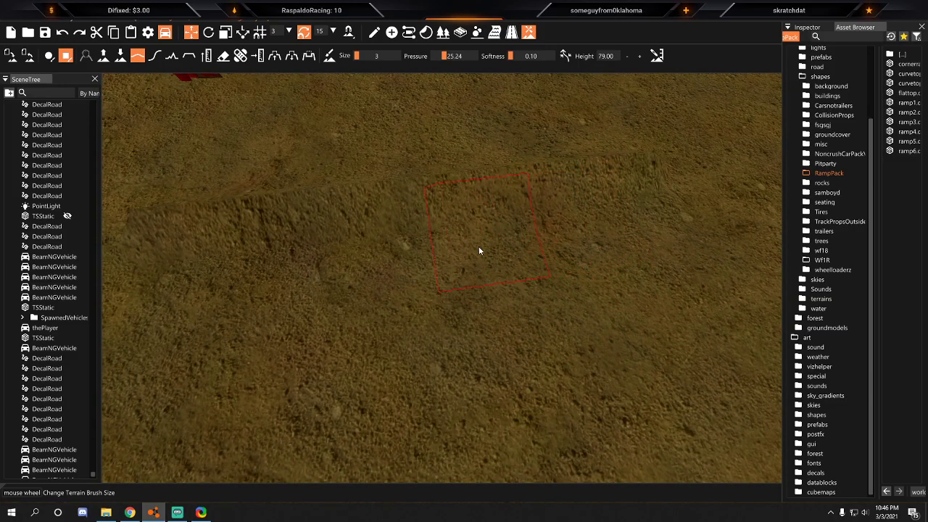
{"action": "key", "text": "a"}
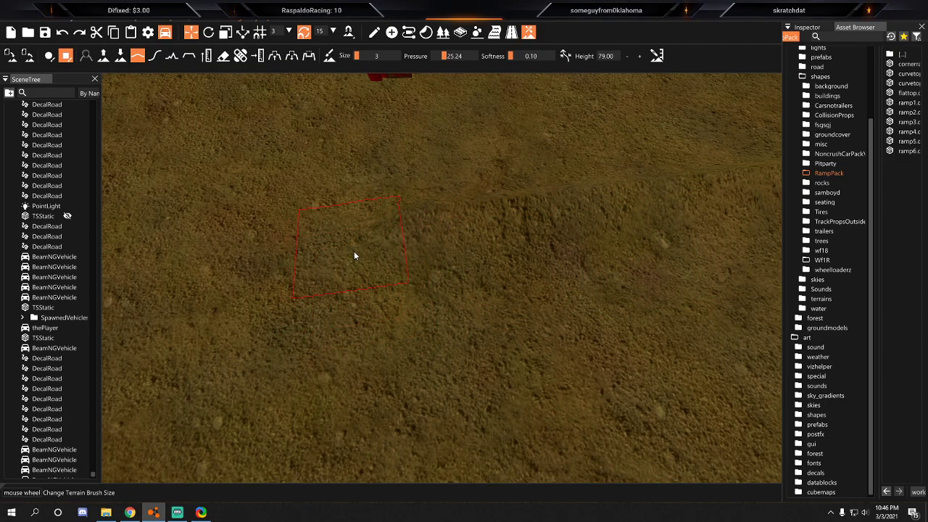
{"action": "key", "text": "w"}
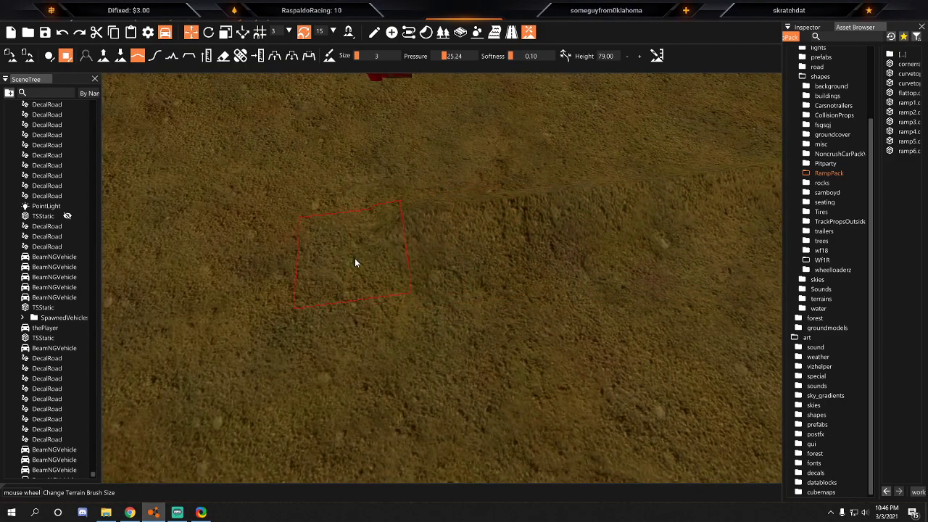
{"action": "key", "text": "w"}
{"action": "key", "text": "d"}
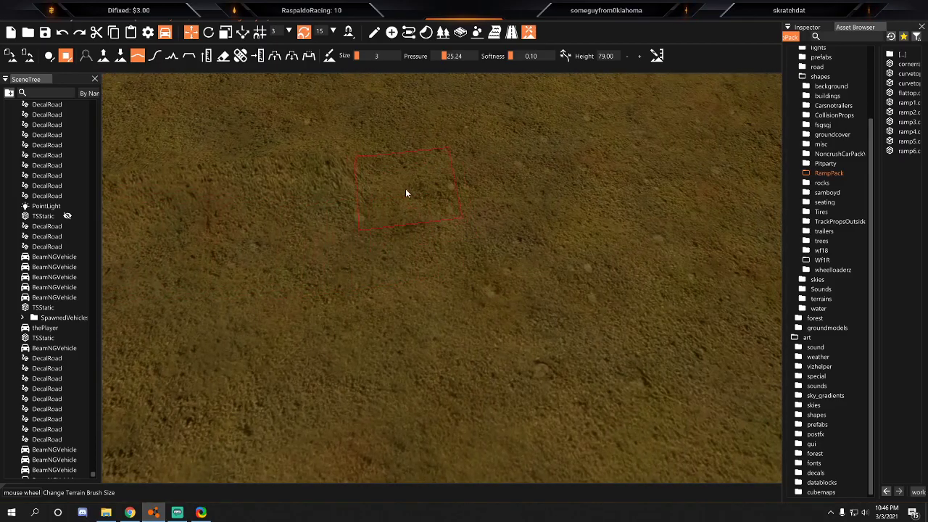
Duplicate the end red crush car to the open end of its row and fine-tune its spacing.
{"action": "mouse_move", "coordinate": [393, 177]}
{"action": "right_mouse_down"}
{"action": "mouse_move", "coordinate": [384, 138]}
{"action": "mouse_move", "coordinate": [333, 119]}
{"action": "right_mouse_up"}
{"action": "left_click", "coordinate": [375, 33]}
{"action": "mouse_move", "coordinate": [392, 174]}
{"action": "right_mouse_down"}
{"action": "mouse_move", "coordinate": [319, 176]}
{"action": "mouse_move", "coordinate": [439, 204]}
{"action": "right_mouse_up"}
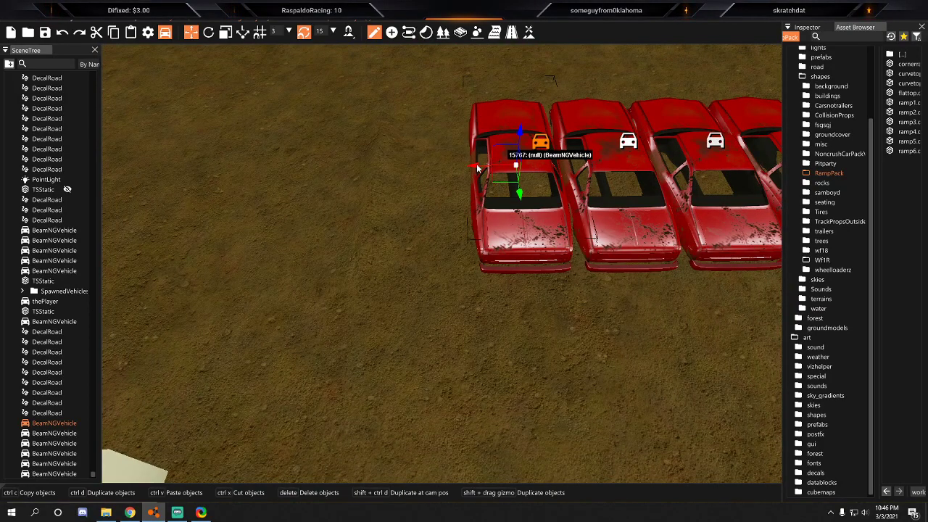
{"action": "left_click_drag", "start_coordinate": [476, 168], "coordinate": [400, 172], "text": "shift"}
{"action": "key", "text": "w"}
{"action": "right_click_drag", "start_coordinate": [400, 174], "coordinate": [480, 247]}
{"action": "left_click_drag", "start_coordinate": [557, 176], "coordinate": [554, 177]}
Check the red and yellow crush car rows from above and save the level.
{"action": "key", "text": "s"}
{"action": "mouse_move", "coordinate": [554, 178]}
{"action": "right_mouse_down"}
{"action": "mouse_move", "coordinate": [580, 217]}
{"action": "mouse_move", "coordinate": [616, 240]}
{"action": "mouse_move", "coordinate": [602, 167]}
{"action": "mouse_move", "coordinate": [638, 174]}
{"action": "mouse_move", "coordinate": [631, 239]}
{"action": "mouse_move", "coordinate": [602, 196]}
{"action": "mouse_move", "coordinate": [546, 180]}
{"action": "right_mouse_up"}
{"action": "key", "text": "w"}
{"action": "key", "text": "s"}
{"action": "left_click", "coordinate": [15, 29]}
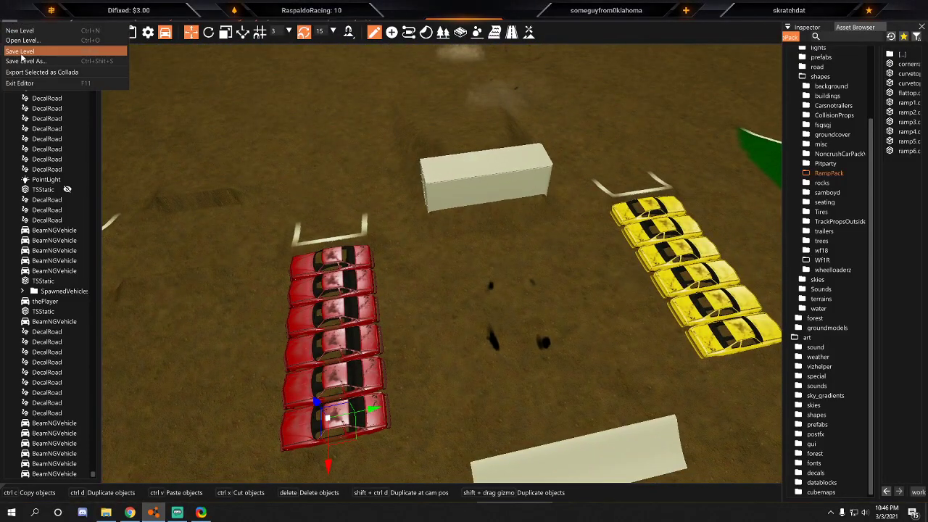
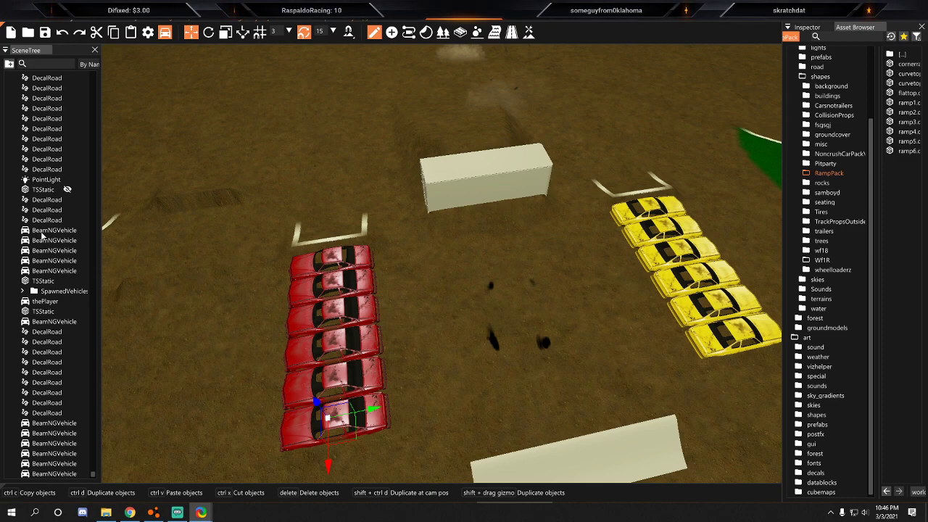
Activate decal road editing over the dirt ramp that leads up to the dry van.
{"action": "key", "text": "d"}
{"action": "right_click_drag", "start_coordinate": [418, 253], "coordinate": [408, 256]}
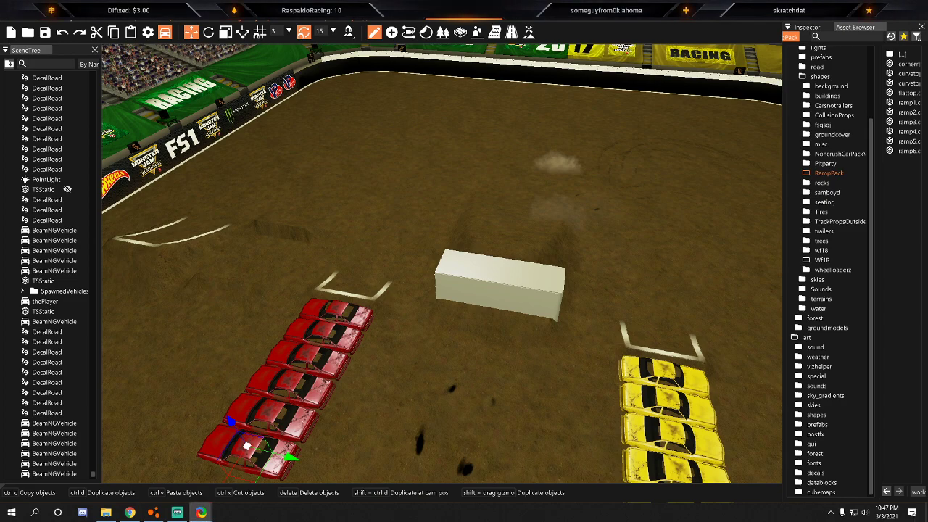
{"action": "key", "text": "w"}
{"action": "right_click_drag", "start_coordinate": [411, 349], "coordinate": [469, 325]}
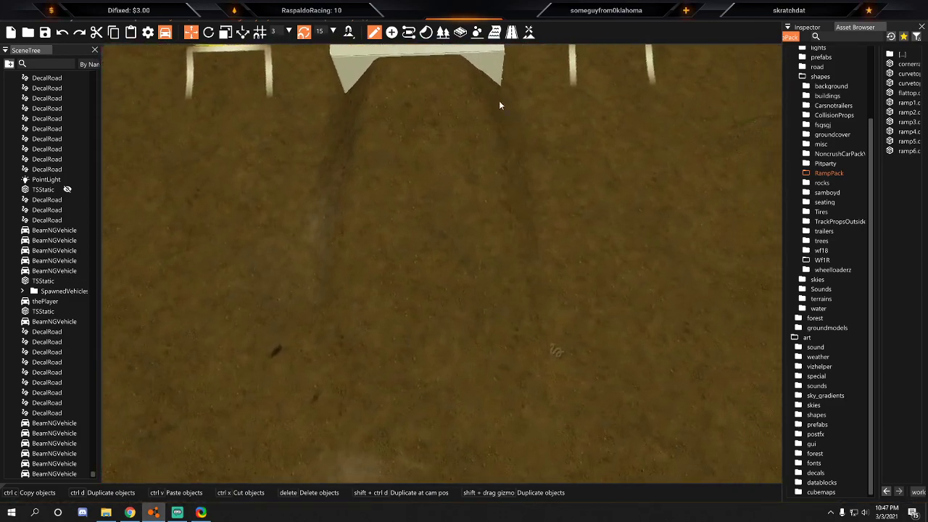
{"action": "left_click", "coordinate": [510, 33]}
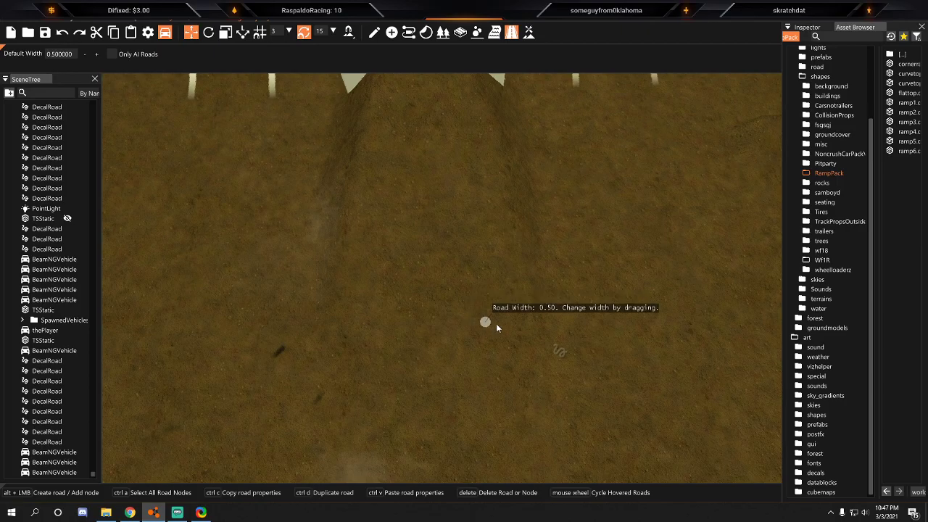
{"action": "right_click_drag", "start_coordinate": [513, 317], "coordinate": [497, 277]}
{"action": "key", "text": "w"}
{"action": "right_click_drag", "start_coordinate": [422, 217], "coordinate": [419, 267]}
{"action": "key", "text": "s"}
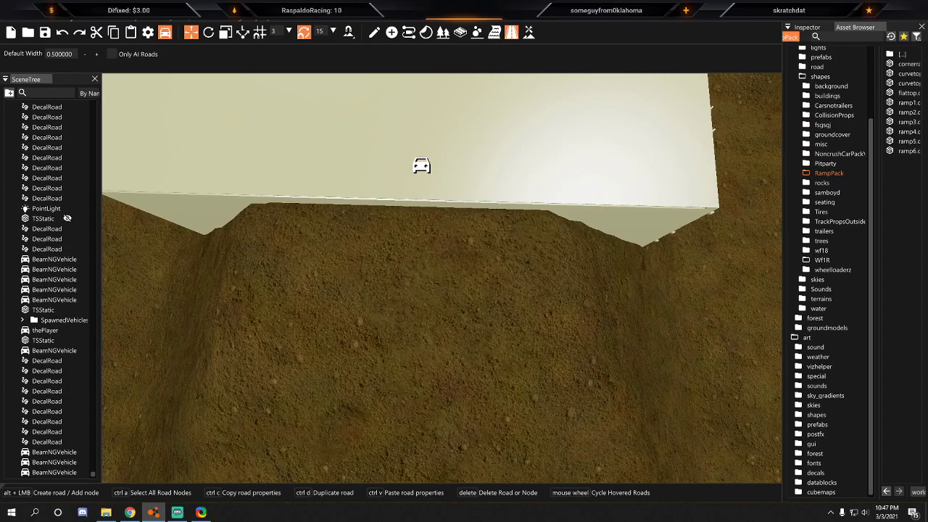
{"action": "left_click", "coordinate": [242, 260], "text": "alt"}
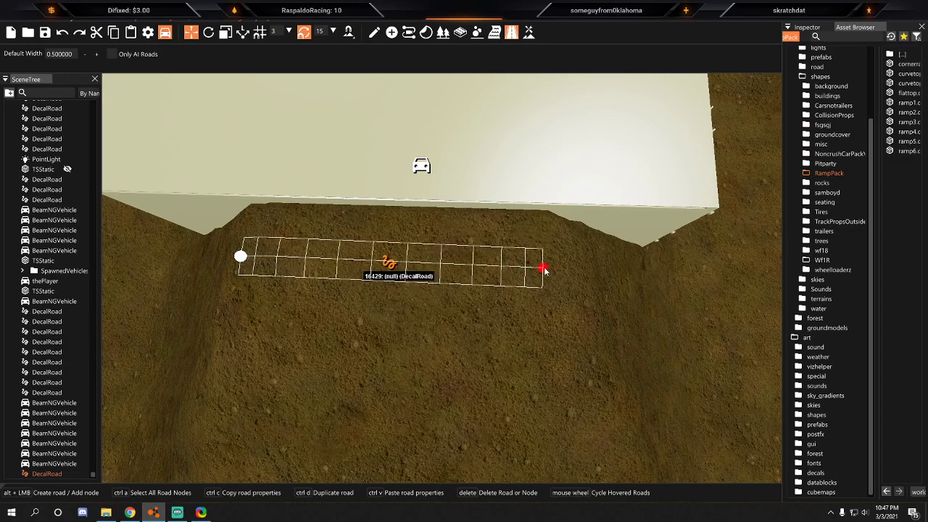
{"action": "left_click", "coordinate": [562, 266], "text": "alt"}
{"action": "key", "text": "Delete"}
Draw a 0.50-wide white decal road line across the top of the dirt ramp in front of the dry van.
{"action": "left_click", "coordinate": [243, 259], "text": "alt"}
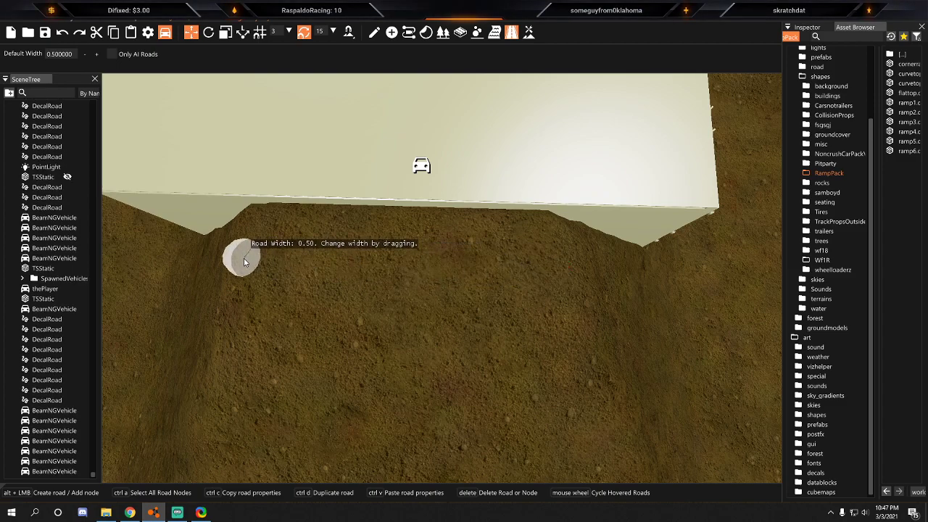
{"action": "left_click", "coordinate": [561, 267], "text": "alt"}
{"action": "key", "text": "s"}
{"action": "key", "text": "a"}
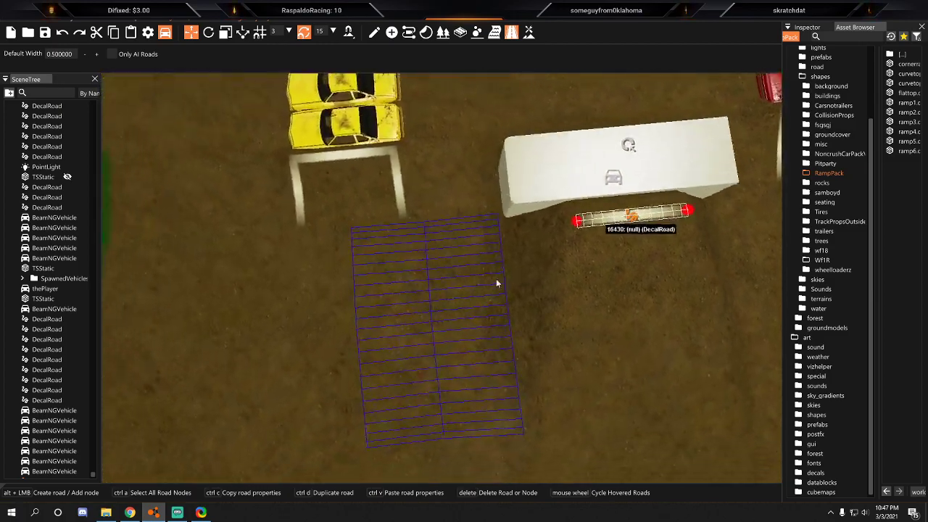
Start a 0.50-wide white line from the crossbar's yellow-car end, running down the edge of the dirt ramp.
{"action": "right_click_drag", "start_coordinate": [348, 292], "coordinate": [420, 207]}
{"action": "key", "text": "w"}
{"action": "key", "text": "d"}
{"action": "key", "text": "s"}
{"action": "right_click_drag", "start_coordinate": [602, 233], "coordinate": [512, 265]}
{"action": "key", "text": "a"}
{"action": "key", "text": "w"}
{"action": "key", "text": "s"}
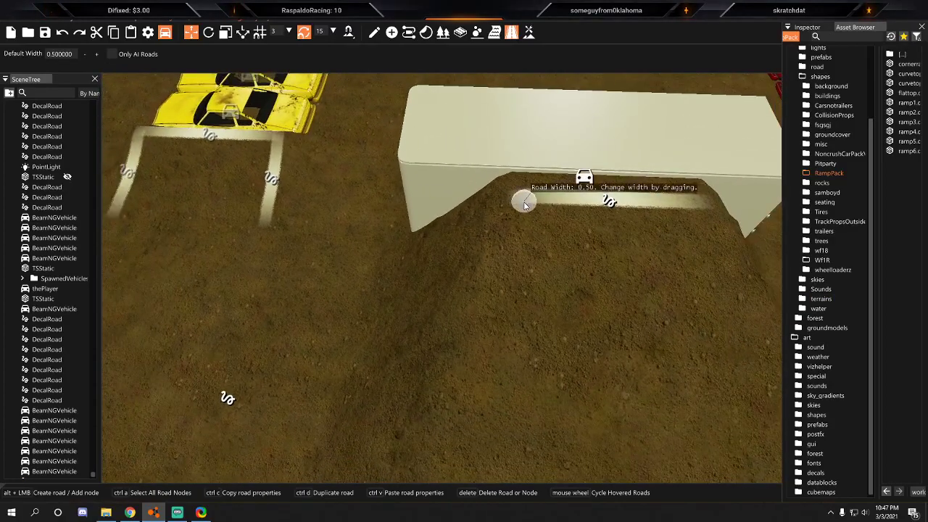
{"action": "left_click", "coordinate": [518, 197], "text": "alt"}
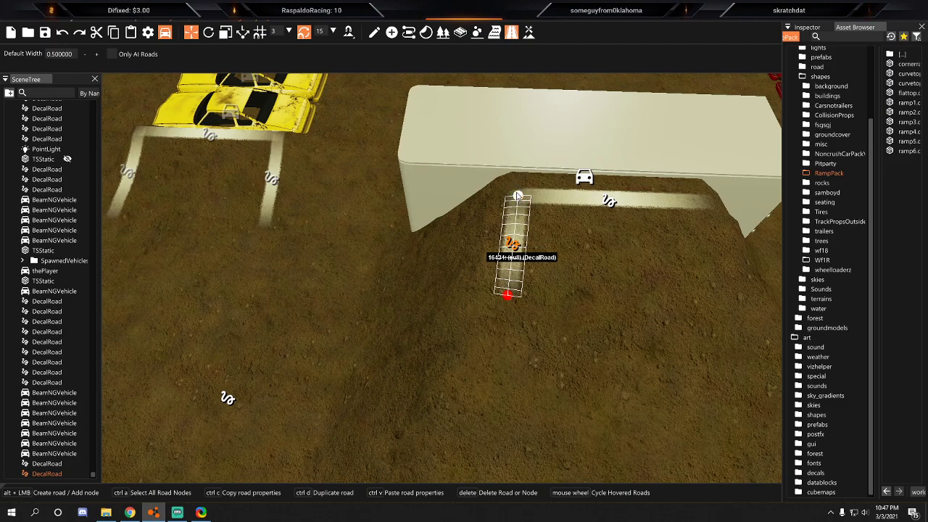
{"action": "key", "text": "s"}
{"action": "left_click_drag", "start_coordinate": [493, 283], "coordinate": [482, 332]}
Extend the ramp's edge line with further nodes down to the base of the dirt ramp.
{"action": "right_click_drag", "start_coordinate": [482, 333], "coordinate": [482, 377]}
{"action": "key", "text": "s"}
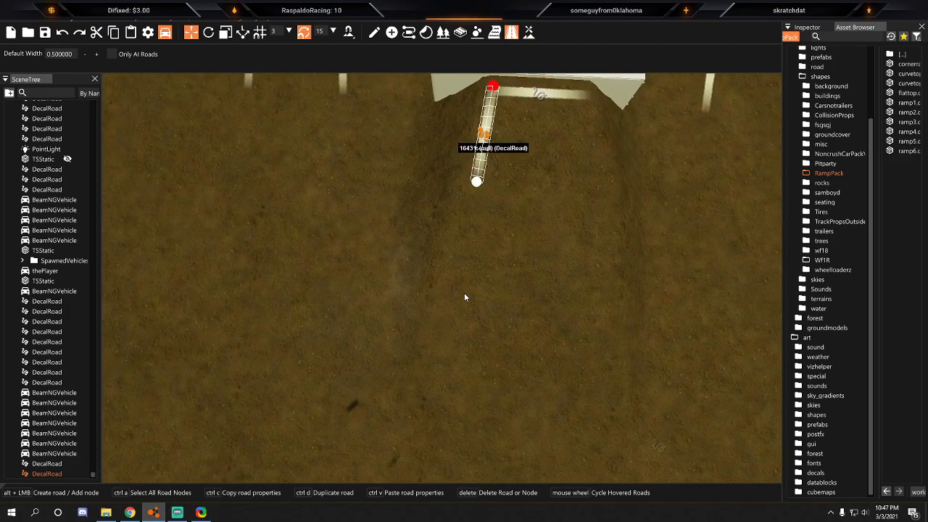
{"action": "left_click", "coordinate": [456, 298], "text": "alt"}
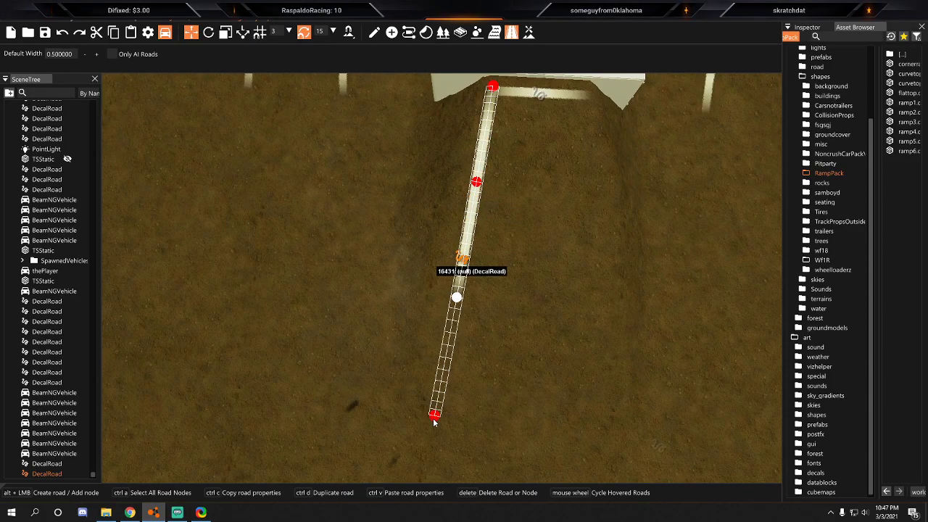
{"action": "left_click", "coordinate": [444, 298]}
{"action": "right_click_drag", "start_coordinate": [444, 298], "coordinate": [638, 298]}
{"action": "key", "text": "w"}
{"action": "key", "text": "s"}
{"action": "left_click", "coordinate": [312, 282]}
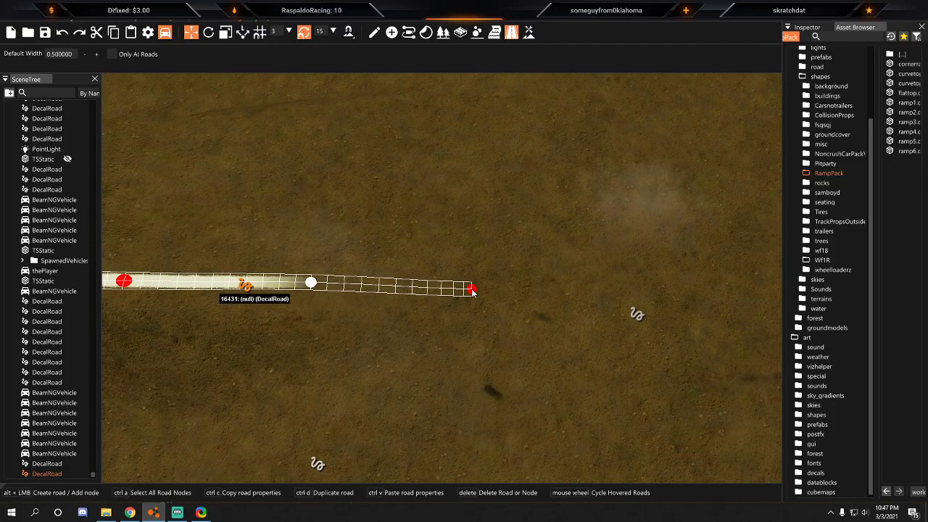
{"action": "left_click", "coordinate": [458, 243]}
{"action": "right_click_drag", "start_coordinate": [444, 290], "coordinate": [434, 299]}
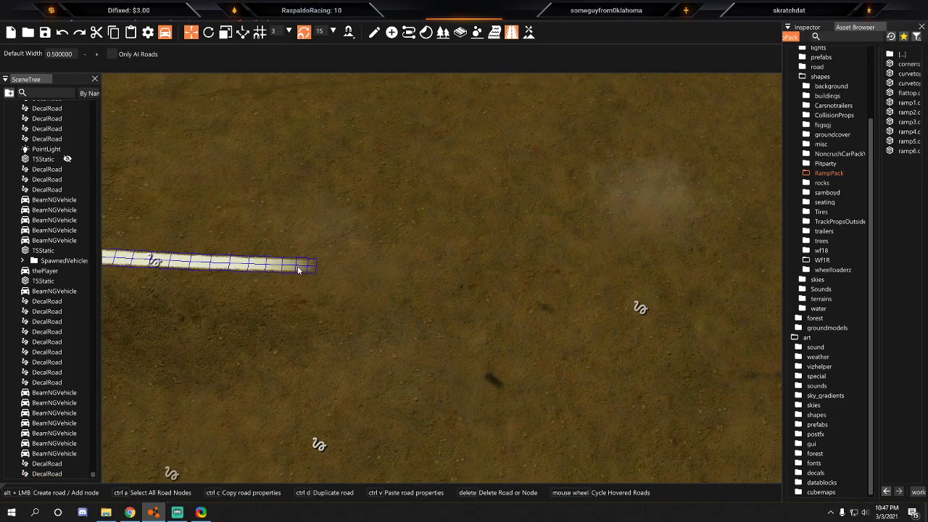
{"action": "left_click", "coordinate": [466, 273]}
Reposition the end node of the ramp's edge line at the foot of the ramp.
{"action": "right_click_drag", "start_coordinate": [512, 262], "coordinate": [464, 224]}
{"action": "key", "text": "w"}
{"action": "key", "text": "w"}
{"action": "right_click_drag", "start_coordinate": [435, 286], "coordinate": [446, 267]}
{"action": "key", "text": "s"}
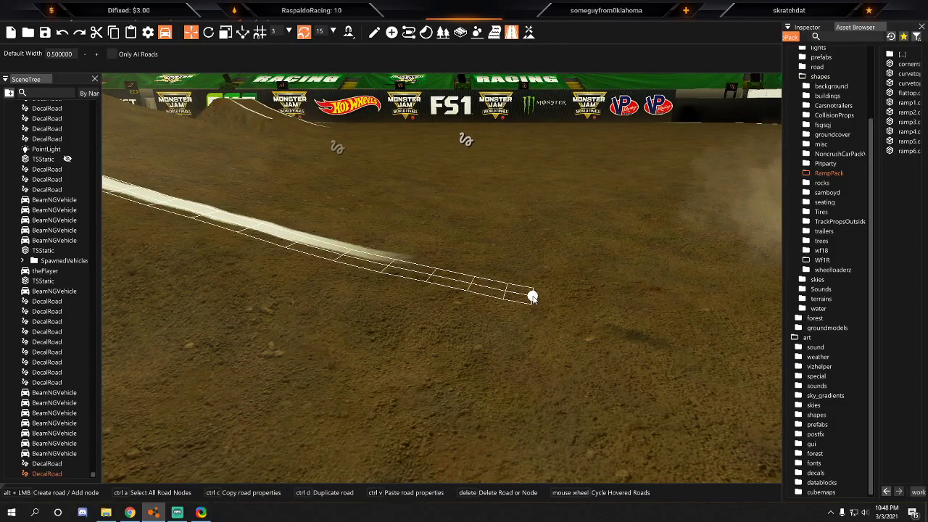
{"action": "right_click_drag", "start_coordinate": [505, 285], "coordinate": [362, 250]}
{"action": "key", "text": "d"}
{"action": "right_click_drag", "start_coordinate": [464, 269], "coordinate": [602, 339]}
{"action": "key", "text": "s"}
{"action": "key", "text": "w"}
{"action": "key", "text": "w"}
{"action": "left_click_drag", "start_coordinate": [571, 321], "coordinate": [472, 328]}
Shift the third node of the edge line sideways to reduce the bend along the ramp.
{"action": "key", "text": "w"}
{"action": "right_click_drag", "start_coordinate": [472, 328], "coordinate": [498, 348]}
{"action": "key", "text": "s"}
{"action": "key", "text": "w"}
{"action": "key", "text": "s"}
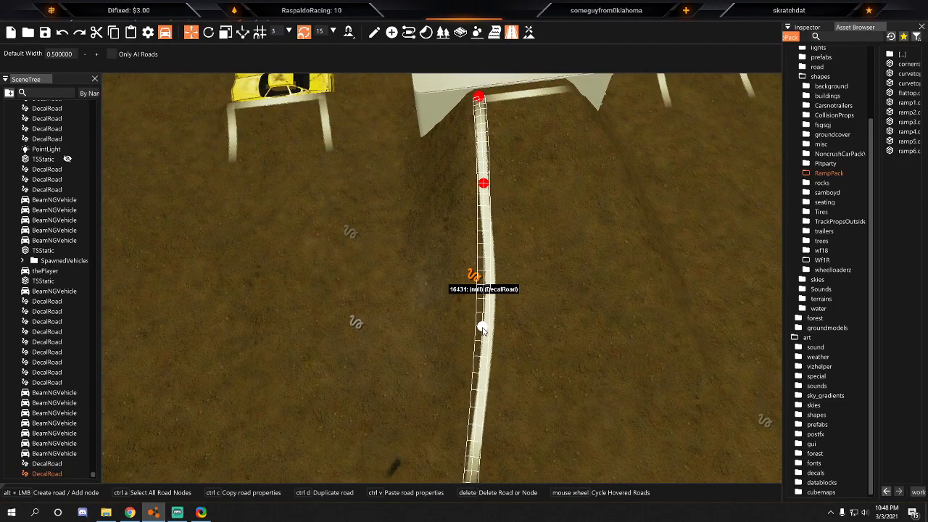
{"action": "left_click_drag", "start_coordinate": [478, 330], "coordinate": [483, 333]}
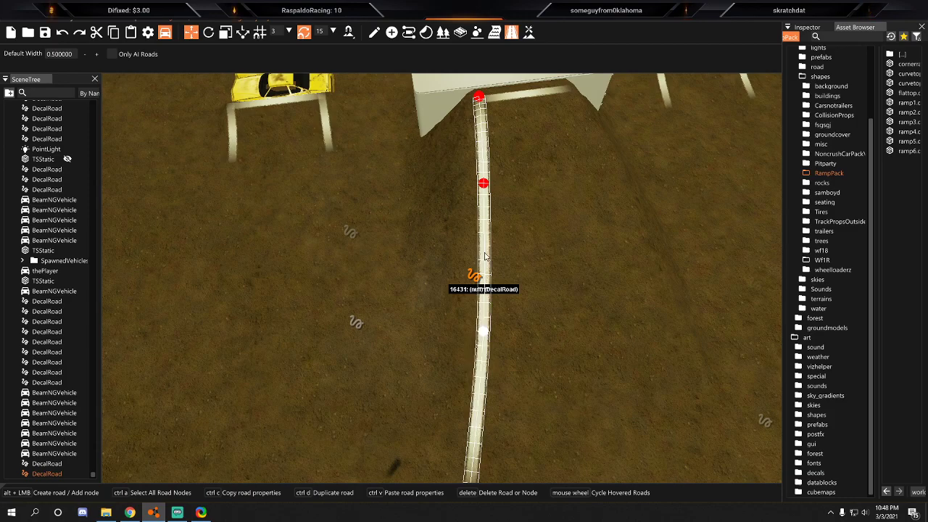
{"action": "left_click", "coordinate": [523, 191]}
{"action": "key", "text": "s"}
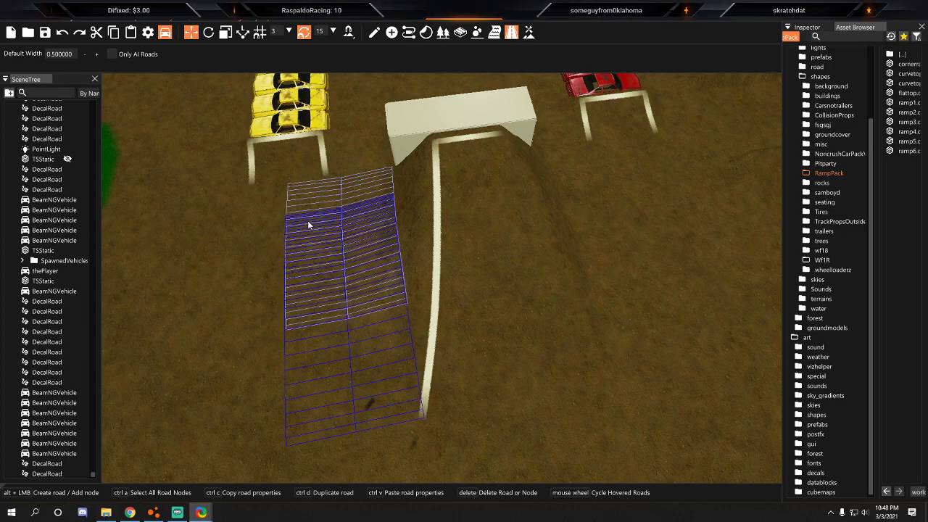
Reselect the edge line and refine its middle nodes so it follows the ramp more evenly.
{"action": "left_click", "coordinate": [440, 236]}
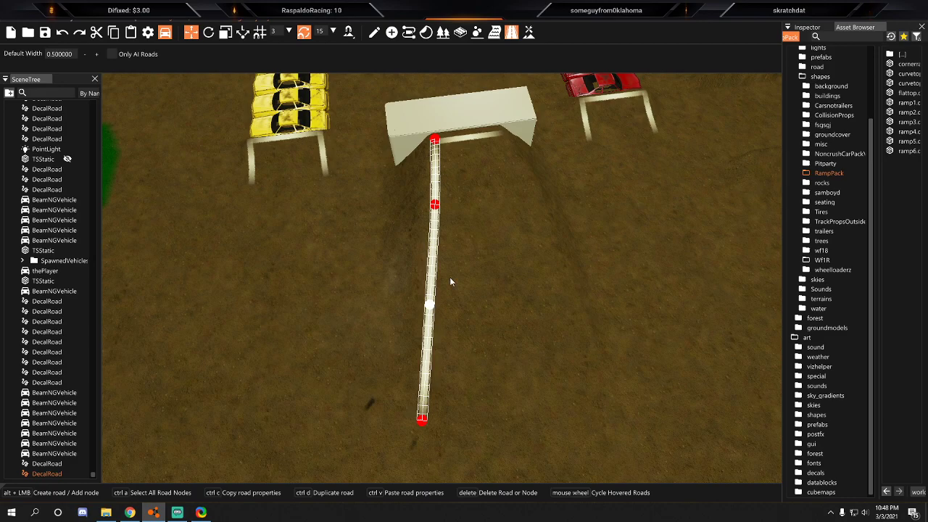
{"action": "left_click_drag", "start_coordinate": [439, 223], "coordinate": [453, 215]}
{"action": "left_click", "coordinate": [450, 239]}
{"action": "left_click", "coordinate": [422, 415]}
{"action": "left_click", "coordinate": [438, 320]}
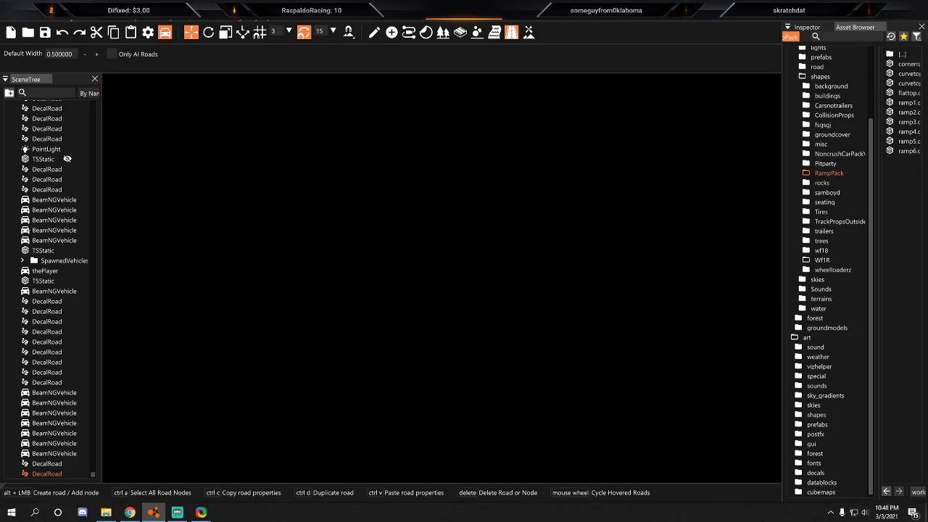
Adjust the edge line's end node at the ramp's base and pull it slightly back toward the dry van.
{"action": "right_click_drag", "start_coordinate": [439, 320], "coordinate": [498, 372]}
{"action": "key", "text": "w"}
{"action": "key", "text": "d"}
{"action": "key", "text": "w"}
{"action": "key", "text": "d"}
{"action": "left_click_drag", "start_coordinate": [523, 291], "coordinate": [390, 266]}
{"action": "right_click_drag", "start_coordinate": [390, 267], "coordinate": [232, 362]}
{"action": "key", "text": "w"}
{"action": "key", "text": "s"}
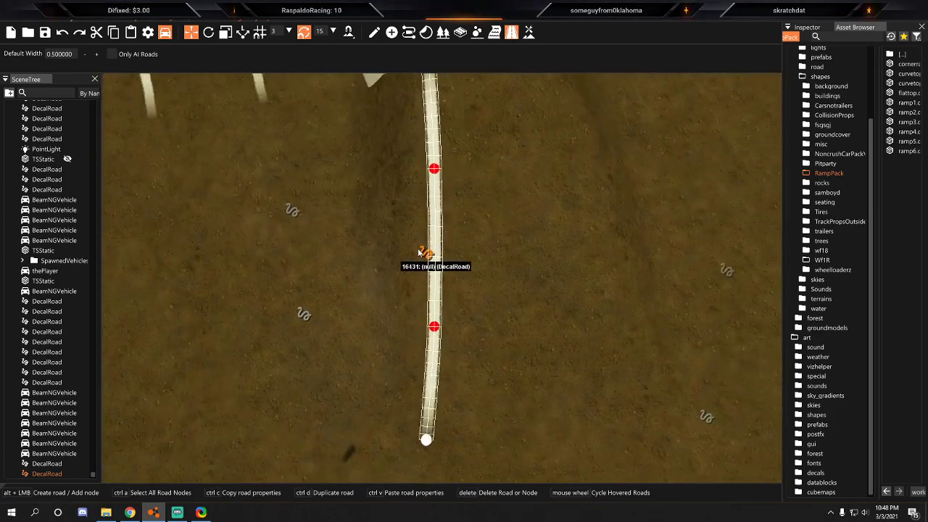
{"action": "left_click_drag", "start_coordinate": [426, 438], "coordinate": [425, 428]}
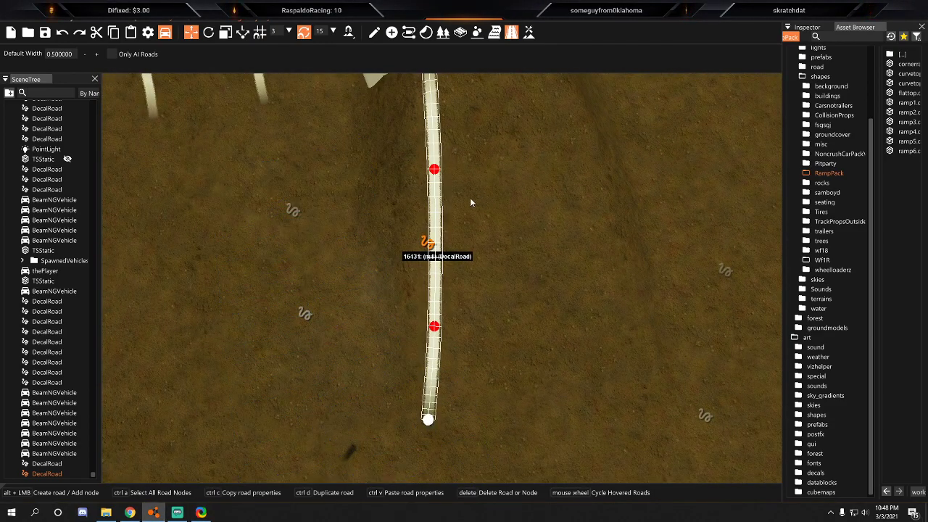
Refine the yellow-side edge line's lower nodes so it flares outward toward the foot of the ramp.
{"action": "key", "text": "s"}
{"action": "right_click_drag", "start_coordinate": [460, 297], "coordinate": [437, 278]}
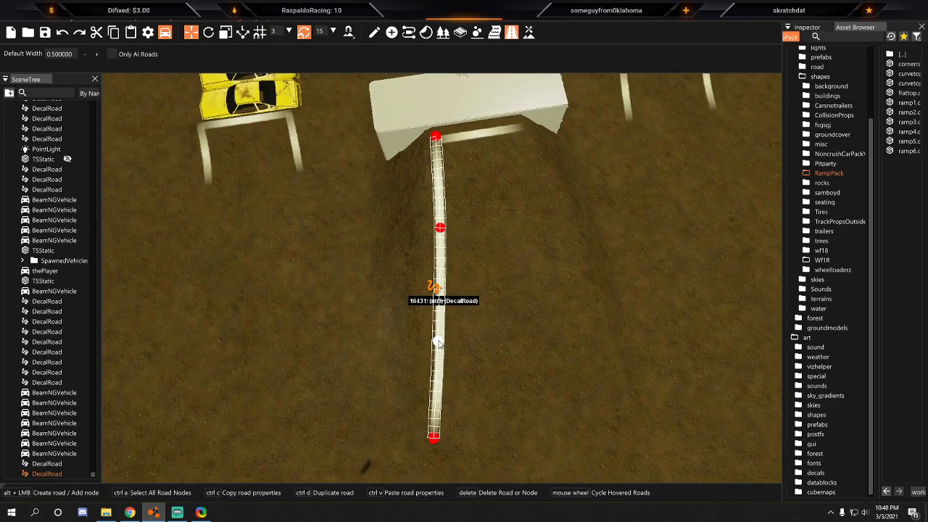
{"action": "key", "text": "s"}
{"action": "right_click_drag", "start_coordinate": [527, 283], "coordinate": [516, 260]}
{"action": "left_click", "coordinate": [516, 260]}
{"action": "key", "text": "d"}
{"action": "key", "text": "s"}
{"action": "left_click", "coordinate": [441, 249]}
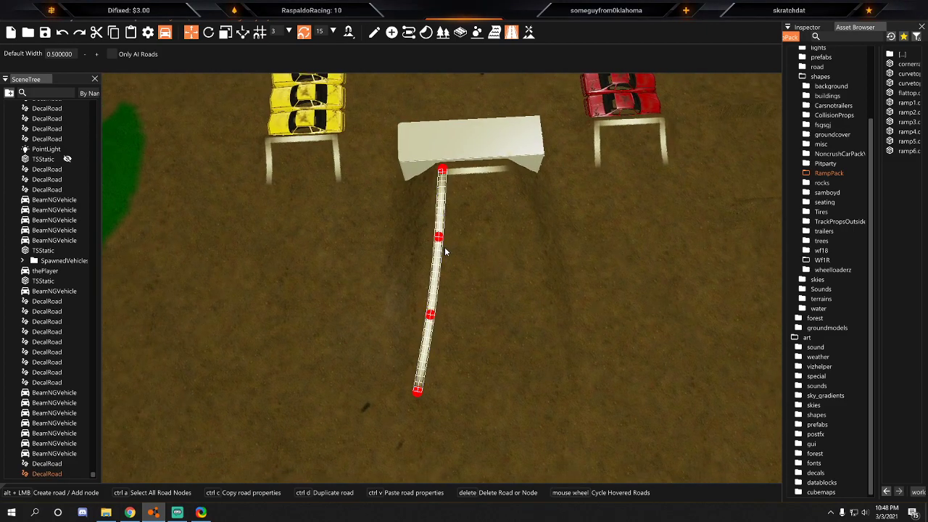
Duplicate the finished edge line as an object and place the copy on the red-car side of the ramp.
{"action": "left_click", "coordinate": [375, 32]}
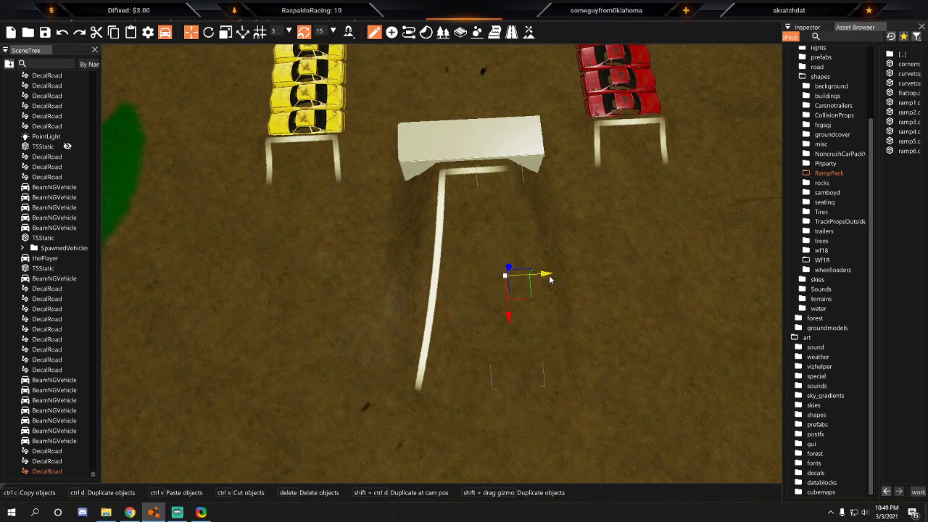
{"action": "left_click_drag", "start_coordinate": [549, 276], "coordinate": [548, 276], "text": "shift"}
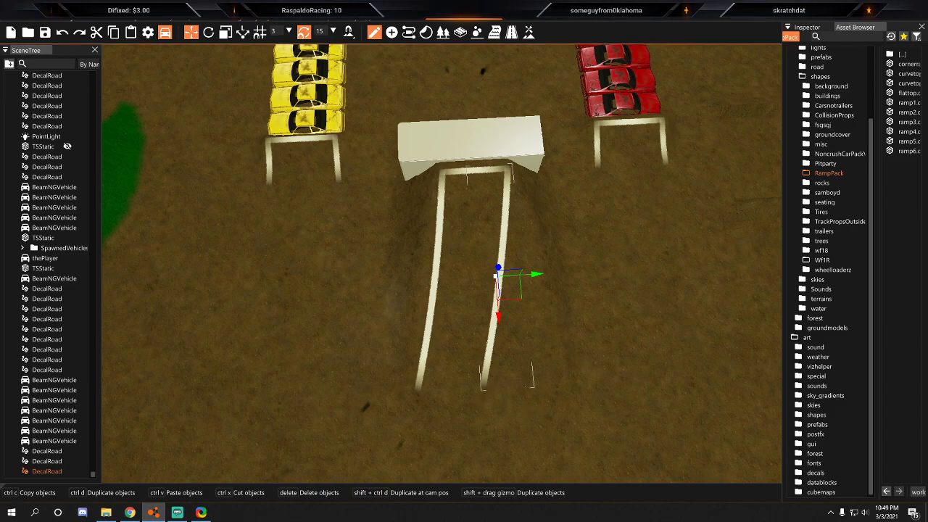
Move the copied edge line's two middle nodes outward toward the red-car side of the ramp.
{"action": "left_click", "coordinate": [511, 35]}
{"action": "right_click_drag", "start_coordinate": [500, 145], "coordinate": [444, 140]}
{"action": "key", "text": "w"}
{"action": "key", "text": "w"}
{"action": "right_click_drag", "start_coordinate": [475, 234], "coordinate": [476, 293]}
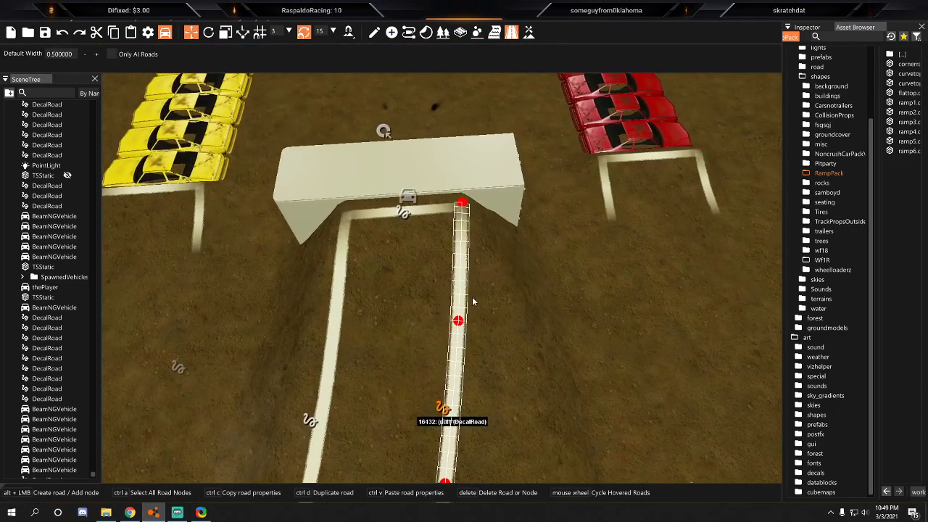
{"action": "left_click_drag", "start_coordinate": [458, 321], "coordinate": [474, 320]}
{"action": "key", "text": "s"}
{"action": "mouse_move", "coordinate": [474, 321]}
{"action": "right_mouse_down"}
{"action": "mouse_move", "coordinate": [475, 362]}
{"action": "mouse_move", "coordinate": [475, 327]}
{"action": "right_mouse_up"}
{"action": "left_click_drag", "start_coordinate": [454, 290], "coordinate": [480, 292]}
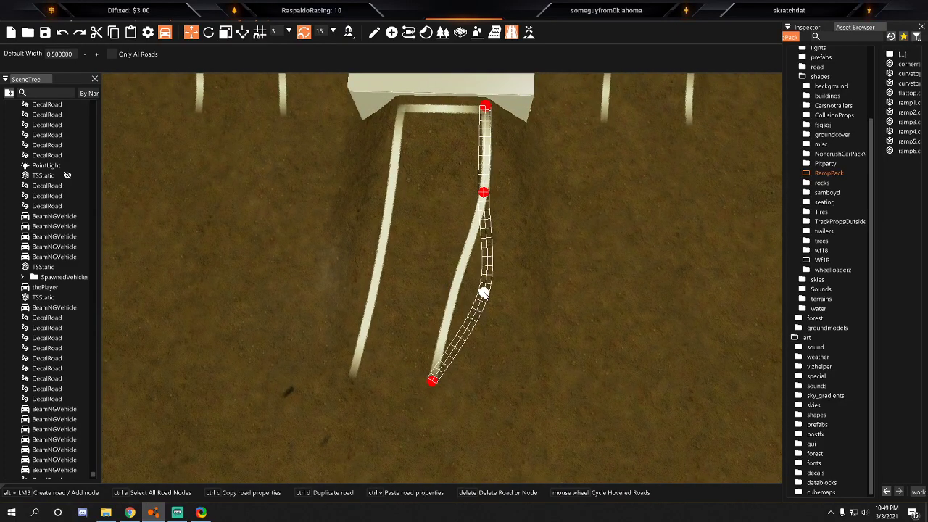
Swing the copied line's end node outward at the ramp's foot and refit its third node to mirror the opposite line.
{"action": "left_click_drag", "start_coordinate": [432, 379], "coordinate": [510, 390]}
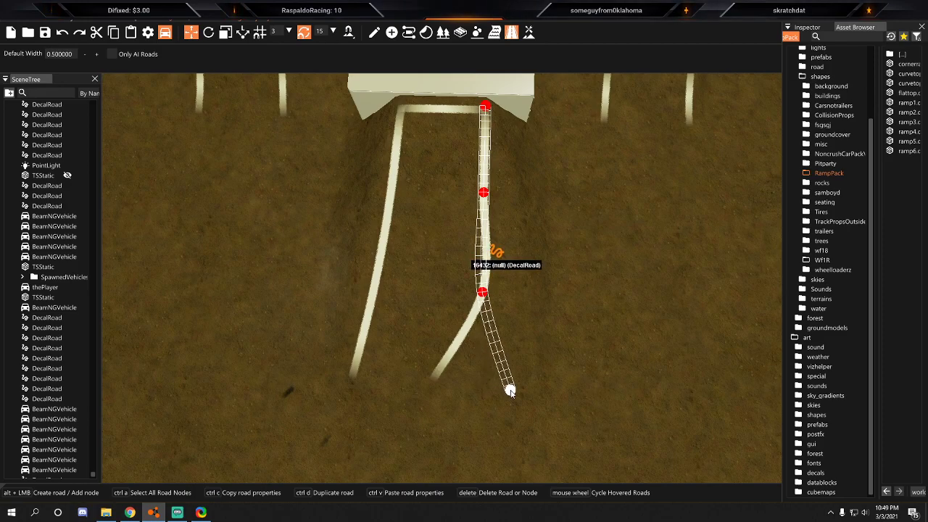
{"action": "left_click_drag", "start_coordinate": [483, 292], "coordinate": [491, 294]}
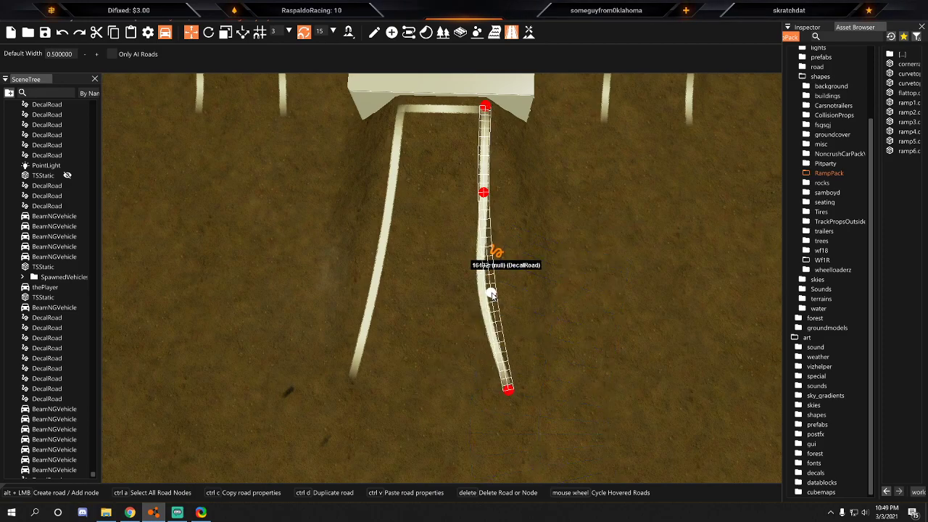
{"action": "left_click", "coordinate": [471, 288]}
{"action": "key", "text": "s"}
{"action": "key", "text": "a"}
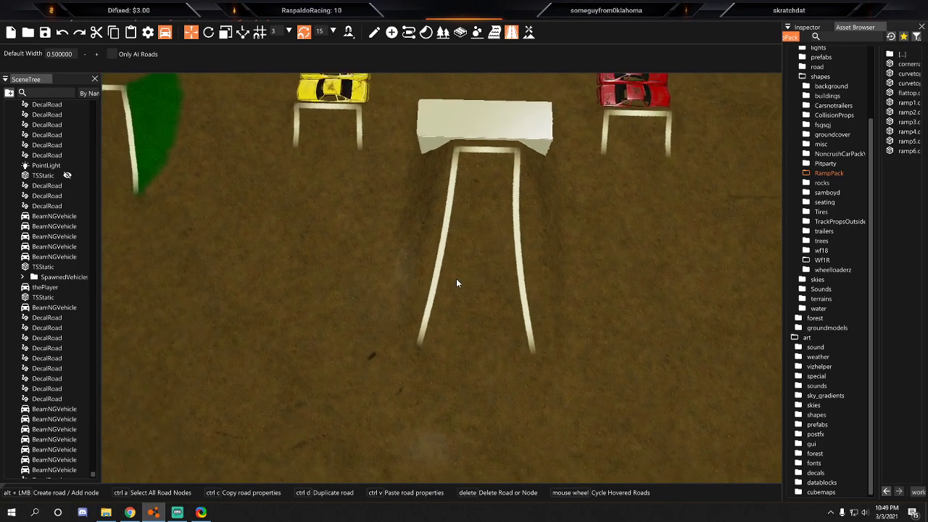
Fine-tune the copied edge line's two middle nodes for a smooth curve down the ramp, then deselect it.
{"action": "key", "text": "s"}
{"action": "right_click_drag", "start_coordinate": [468, 283], "coordinate": [470, 206]}
{"action": "key", "text": "w"}
{"action": "key", "text": "s"}
{"action": "key", "text": "d"}
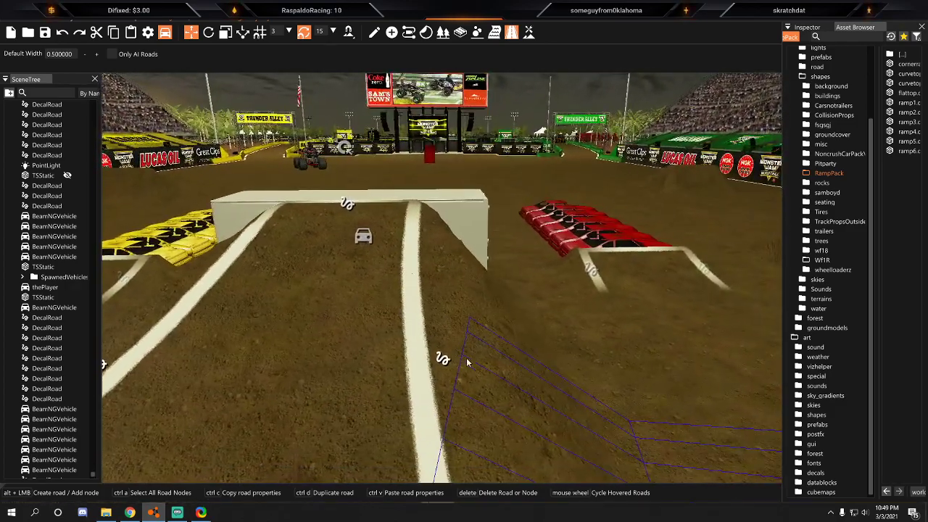
{"action": "left_click", "coordinate": [446, 377]}
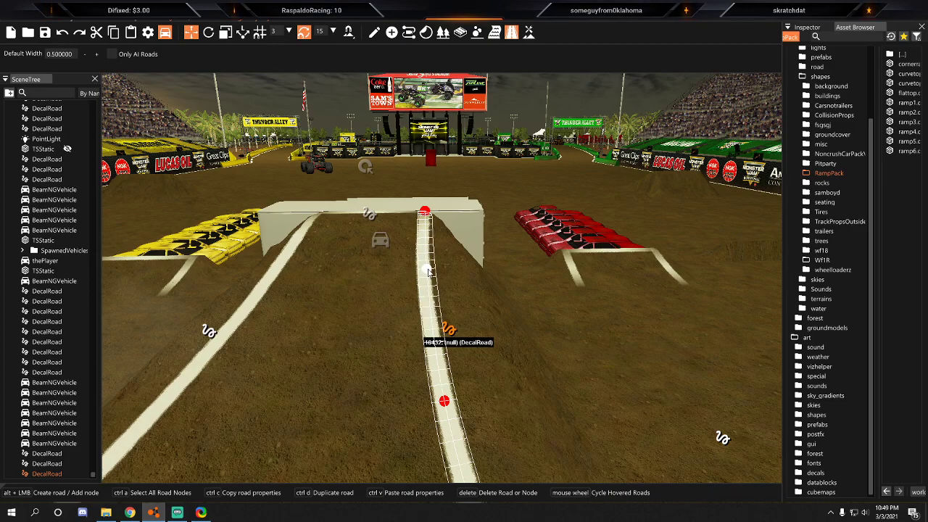
{"action": "key", "text": "s"}
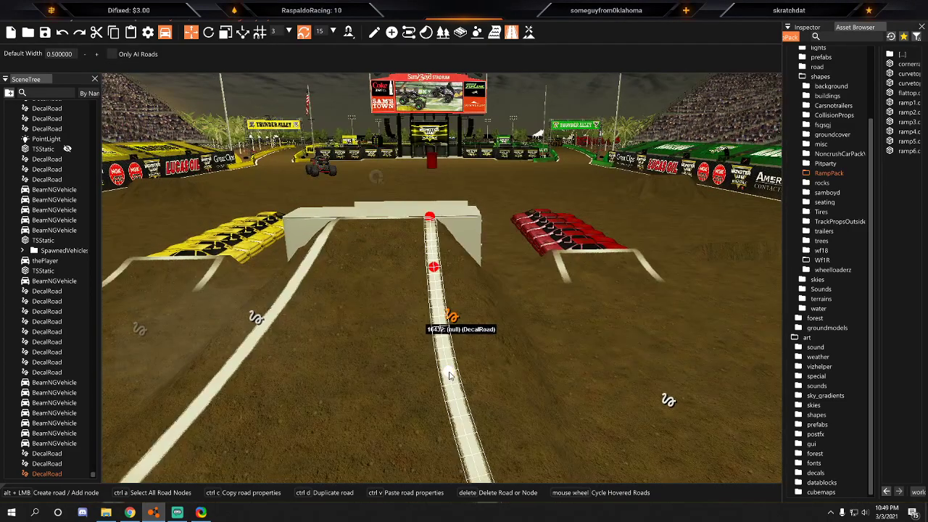
{"action": "key", "text": "s"}
{"action": "left_click", "coordinate": [414, 389]}
Examine both edge lines and the dirt ramp from several angles for symmetry.
{"action": "key", "text": "a"}
{"action": "key", "text": "d"}
{"action": "key", "text": "a"}
{"action": "key", "text": "w"}
{"action": "right_click_drag", "start_coordinate": [526, 366], "coordinate": [686, 160]}
{"action": "key", "text": "s"}
{"action": "right_click_drag", "start_coordinate": [355, 442], "coordinate": [403, 303]}
{"action": "key", "text": "w"}
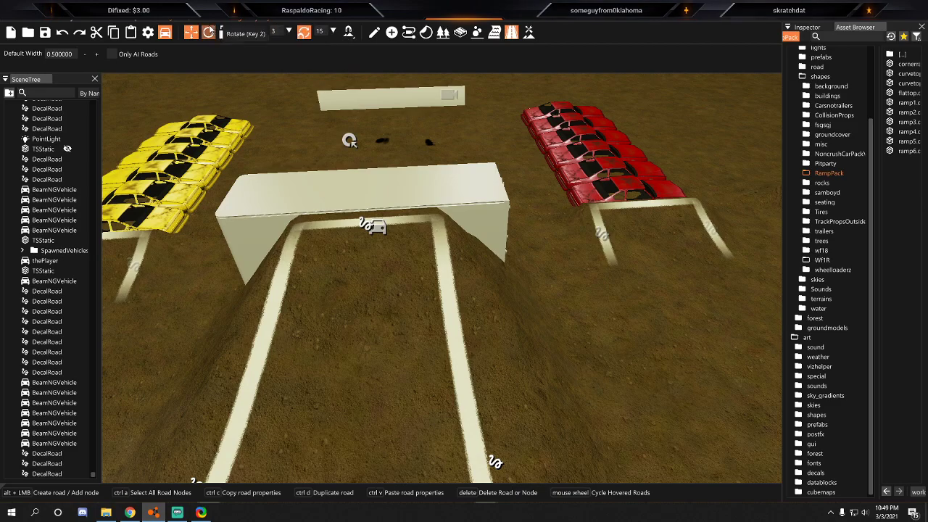
Smooth the dirt slope outside the red-side edge line near the dry van, using a size 3 terrain smoothing brush.
{"action": "left_click", "coordinate": [528, 32]}
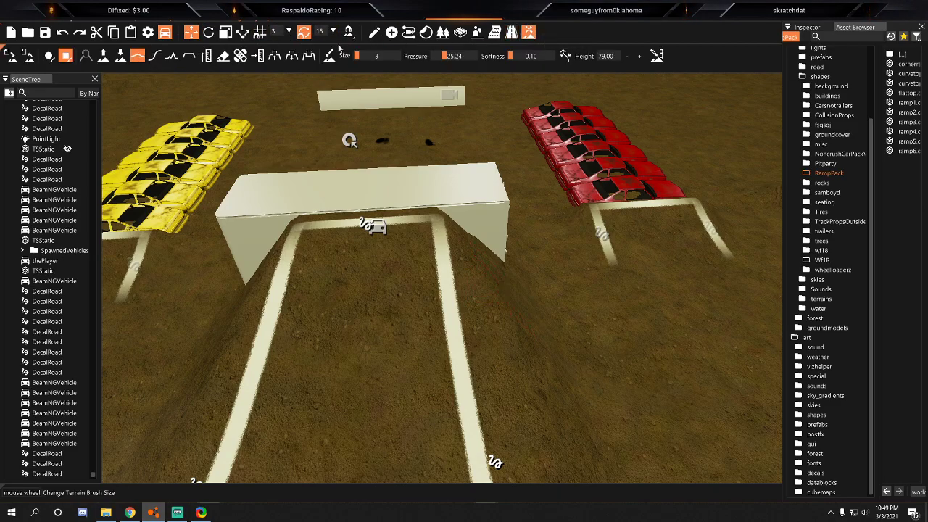
{"action": "key", "text": "a"}
{"action": "mouse_move", "coordinate": [477, 288]}
{"action": "right_mouse_down"}
{"action": "mouse_move", "coordinate": [540, 301]}
{"action": "mouse_move", "coordinate": [623, 290]}
{"action": "right_mouse_up"}
{"action": "key", "text": "w"}
{"action": "key", "text": "w"}
{"action": "mouse_move", "coordinate": [456, 268]}
{"action": "right_mouse_down"}
{"action": "mouse_move", "coordinate": [458, 217]}
{"action": "mouse_move", "coordinate": [461, 242]}
{"action": "right_mouse_up"}
{"action": "key", "text": "s"}
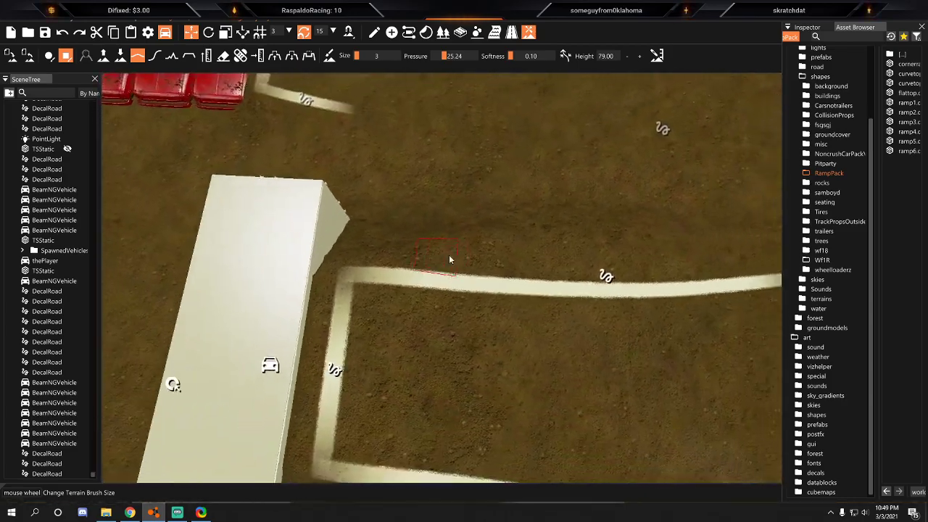
{"action": "key", "text": "d"}
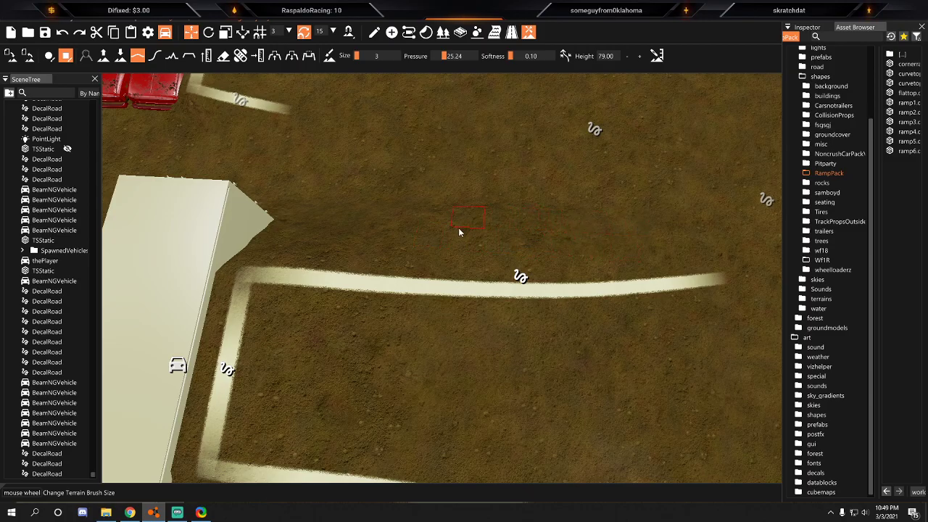
{"action": "right_click_drag", "start_coordinate": [553, 220], "coordinate": [469, 219]}
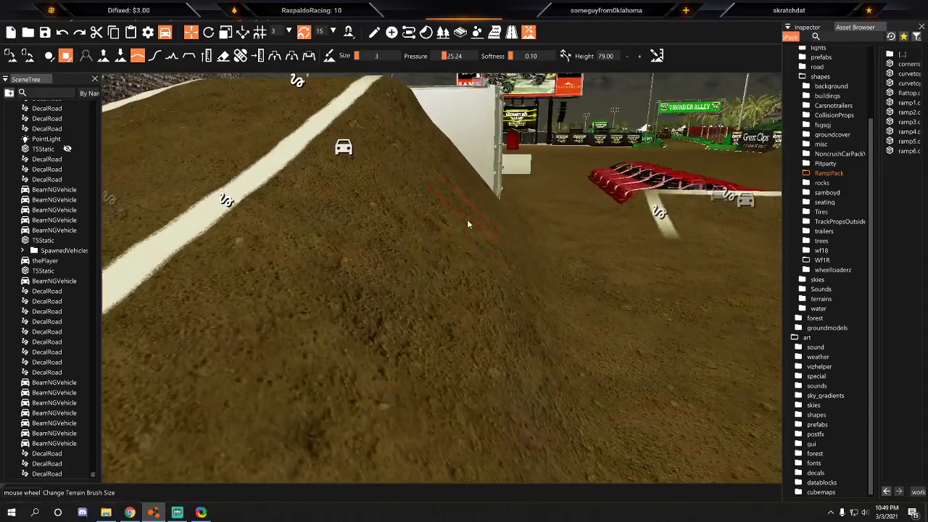
{"action": "key", "text": "s"}
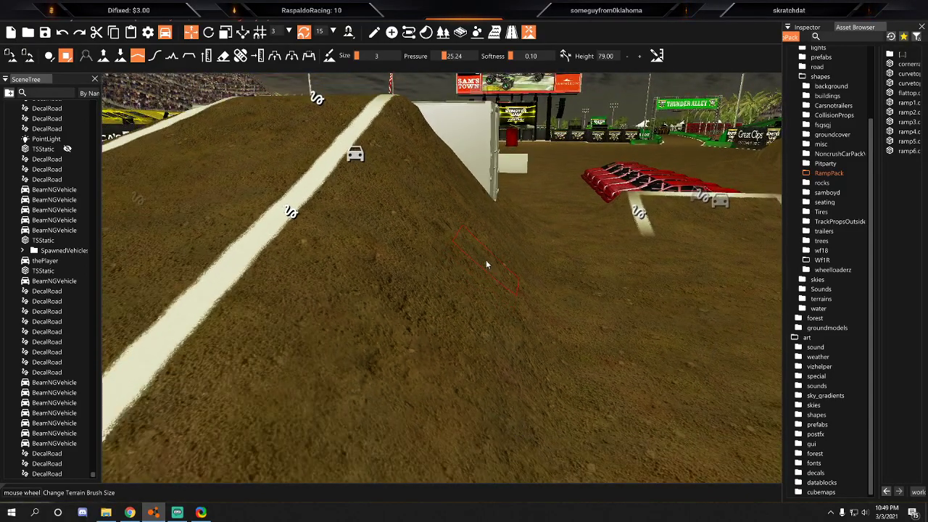
Continue smoothing the ramp's red-side slope down toward its foot.
{"action": "right_click_drag", "start_coordinate": [487, 262], "coordinate": [464, 250]}
{"action": "key", "text": "w"}
{"action": "key", "text": "s"}
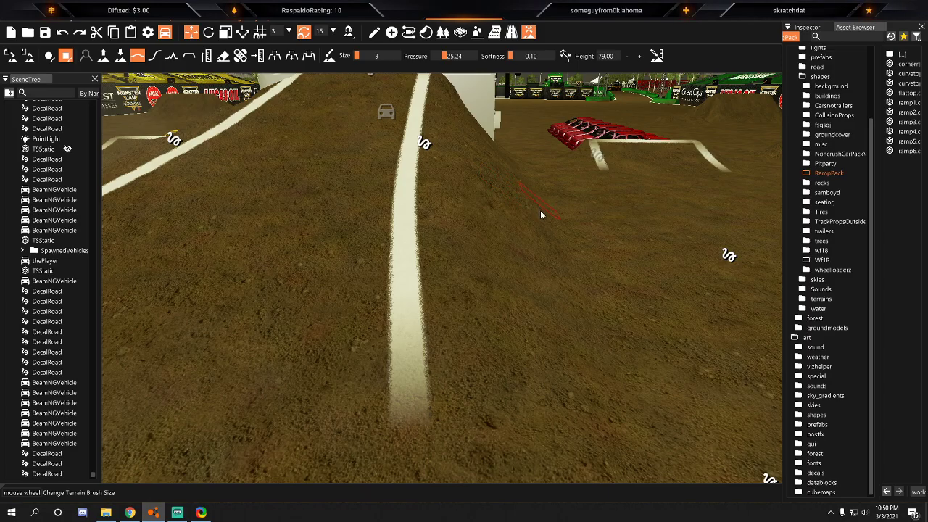
{"action": "key", "text": "s"}
{"action": "mouse_move", "coordinate": [526, 202]}
{"action": "right_mouse_down"}
{"action": "mouse_move", "coordinate": [508, 190]}
{"action": "mouse_move", "coordinate": [458, 240]}
{"action": "mouse_move", "coordinate": [465, 233]}
{"action": "right_mouse_up"}
{"action": "key", "text": "w"}
{"action": "left_click", "coordinate": [557, 281]}
{"action": "key", "text": "s"}
{"action": "right_click_drag", "start_coordinate": [558, 282], "coordinate": [577, 285]}
Smooth the dirt outside the yellow-side edge line, working between its lower end and the dry van.
{"action": "key", "text": "a"}
{"action": "mouse_move", "coordinate": [475, 248]}
{"action": "right_mouse_down"}
{"action": "mouse_move", "coordinate": [457, 251]}
{"action": "mouse_move", "coordinate": [485, 290]}
{"action": "mouse_move", "coordinate": [508, 299]}
{"action": "mouse_move", "coordinate": [591, 248]}
{"action": "right_mouse_up"}
{"action": "key", "text": "w"}
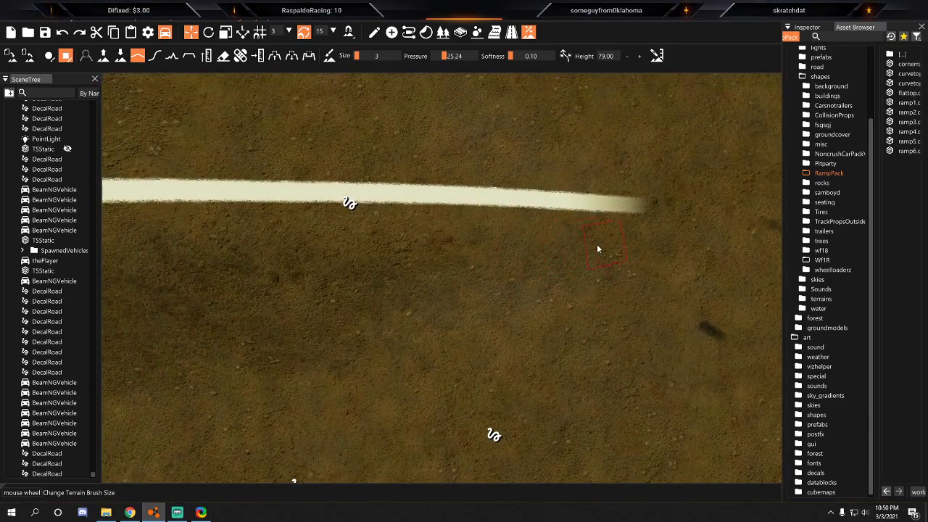
{"action": "key", "text": "a"}
{"action": "key", "text": "s"}
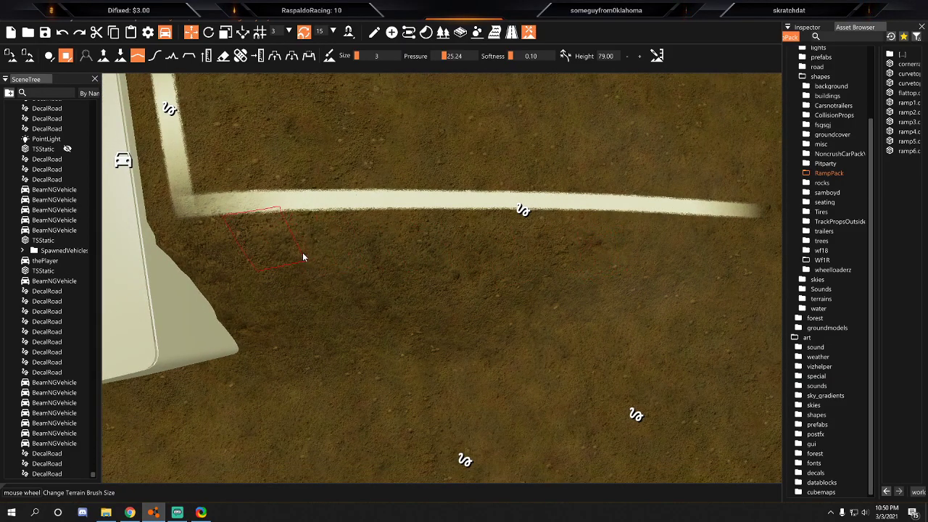
{"action": "key", "text": "d"}
{"action": "key", "text": "w"}
Smooth the yellow-side slope between the edge line and the flat ground beside the dry van.
{"action": "mouse_move", "coordinate": [468, 247]}
{"action": "right_mouse_down"}
{"action": "mouse_move", "coordinate": [439, 247]}
{"action": "mouse_move", "coordinate": [363, 210]}
{"action": "mouse_move", "coordinate": [424, 228]}
{"action": "mouse_move", "coordinate": [406, 221]}
{"action": "right_mouse_up"}
{"action": "right_click_drag", "start_coordinate": [517, 271], "coordinate": [630, 276]}
{"action": "key", "text": "s"}
{"action": "key", "text": "a"}
{"action": "right_click_drag", "start_coordinate": [482, 248], "coordinate": [415, 285]}
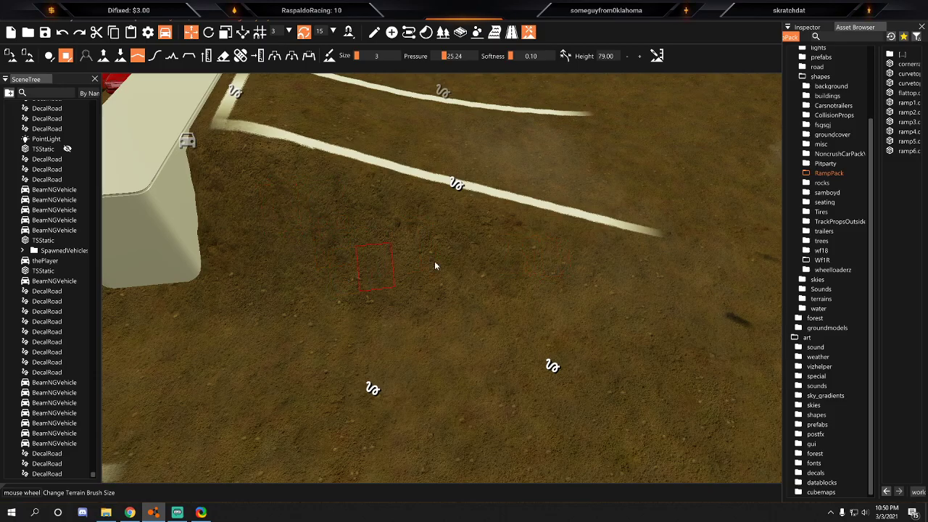
{"action": "right_click_drag", "start_coordinate": [491, 262], "coordinate": [427, 211]}
{"action": "key", "text": "w"}
{"action": "key", "text": "w"}
{"action": "right_click_drag", "start_coordinate": [471, 245], "coordinate": [562, 319]}
{"action": "key", "text": "s"}
{"action": "key", "text": "w"}
{"action": "key", "text": "s"}
{"action": "key", "text": "s"}
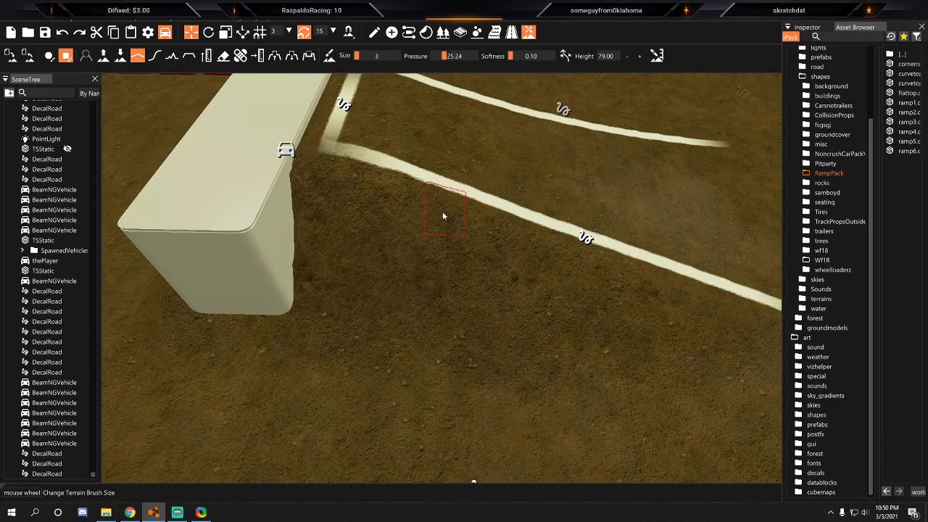
Even out the remaining rough dirt on the middle and lower parts of the ramp's yellow-side slope.
{"action": "right_click_drag", "start_coordinate": [719, 320], "coordinate": [688, 323]}
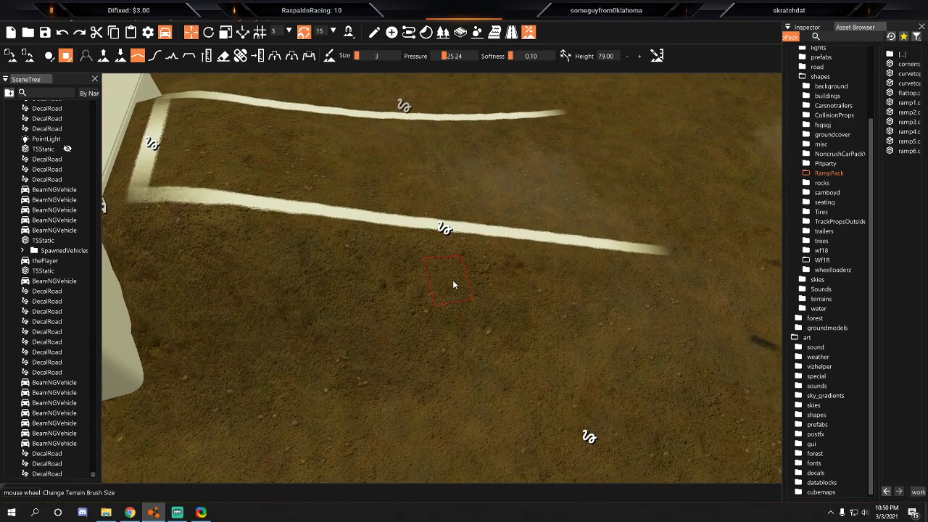
{"action": "key", "text": "d"}
{"action": "right_click_drag", "start_coordinate": [478, 269], "coordinate": [484, 245]}
{"action": "key", "text": "w"}
{"action": "key", "text": "s"}
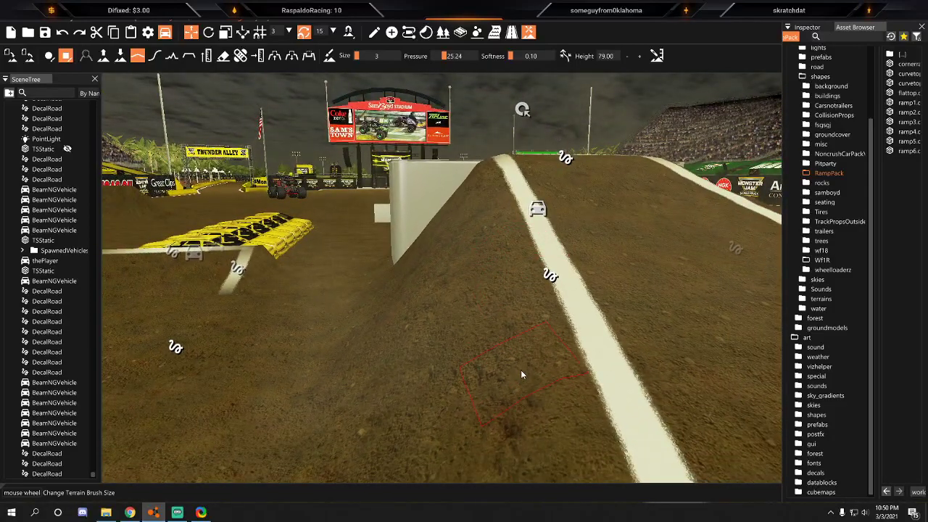
{"action": "key", "text": "s"}
{"action": "key", "text": "a"}
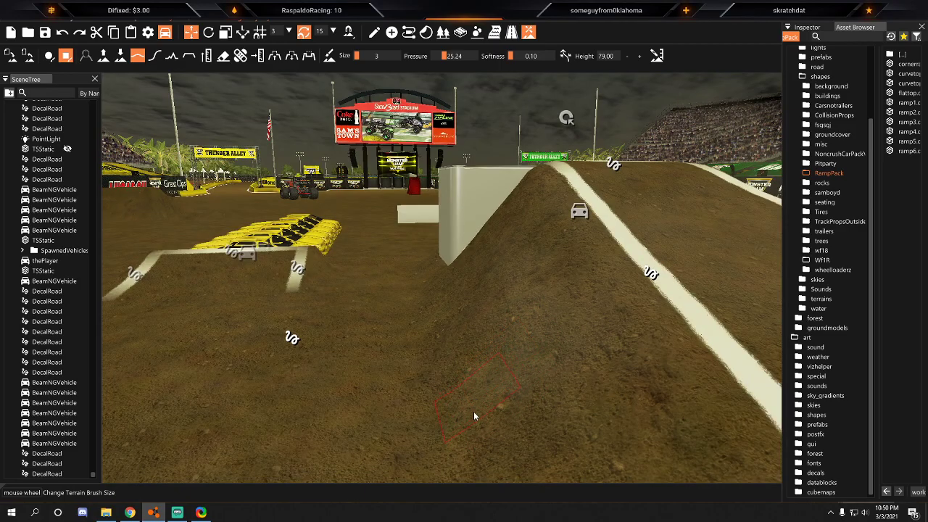
{"action": "key", "text": "d"}
{"action": "mouse_move", "coordinate": [426, 368]}
{"action": "right_mouse_down"}
{"action": "mouse_move", "coordinate": [507, 384]}
{"action": "mouse_move", "coordinate": [496, 319]}
{"action": "mouse_move", "coordinate": [466, 252]}
{"action": "mouse_move", "coordinate": [435, 290]}
{"action": "mouse_move", "coordinate": [397, 369]}
{"action": "right_mouse_up"}
{"action": "key", "text": "s"}
{"action": "key", "text": "s"}
{"action": "mouse_move", "coordinate": [496, 377]}
{"action": "right_mouse_down"}
{"action": "mouse_move", "coordinate": [435, 379]}
{"action": "mouse_move", "coordinate": [395, 420]}
{"action": "mouse_move", "coordinate": [384, 450]}
{"action": "right_mouse_up"}
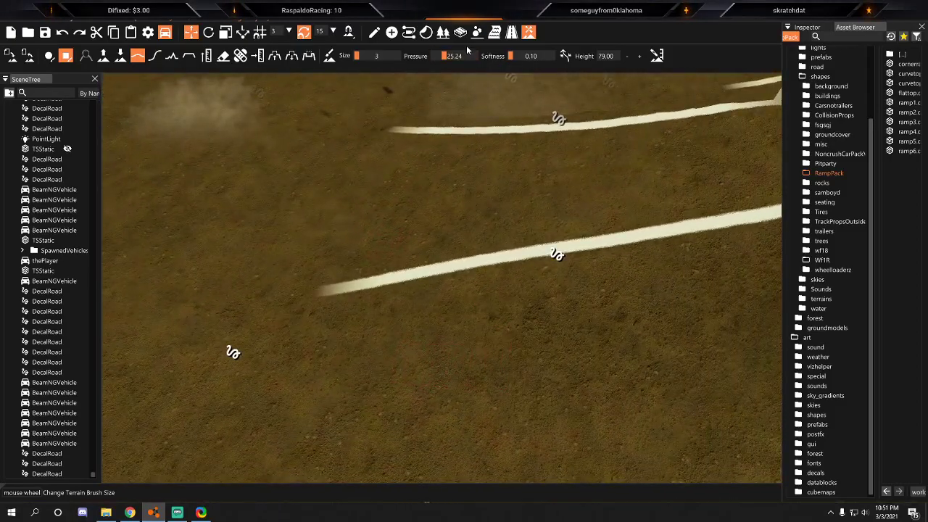
Set up the terrain painter with the green Dirt5 material at the top of the ramp beside the dry van.
{"action": "left_click", "coordinate": [328, 57]}
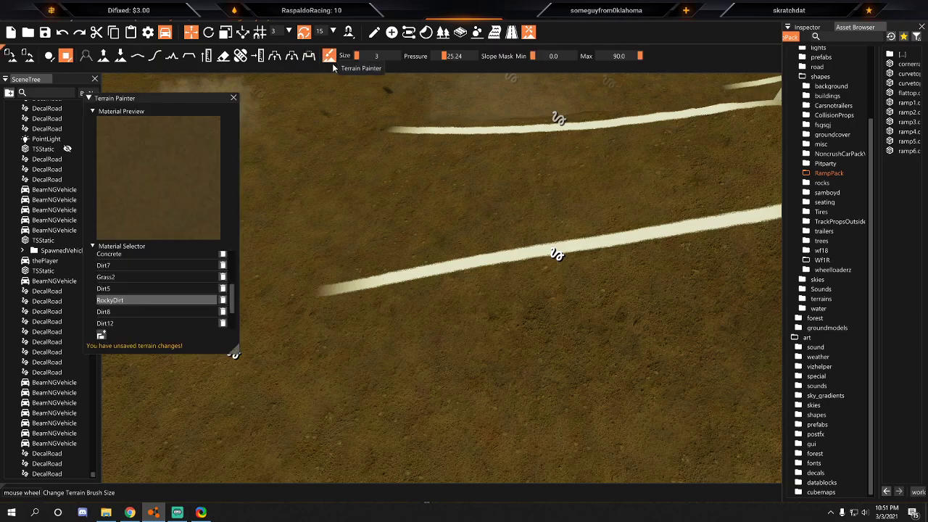
{"action": "left_click", "coordinate": [108, 289]}
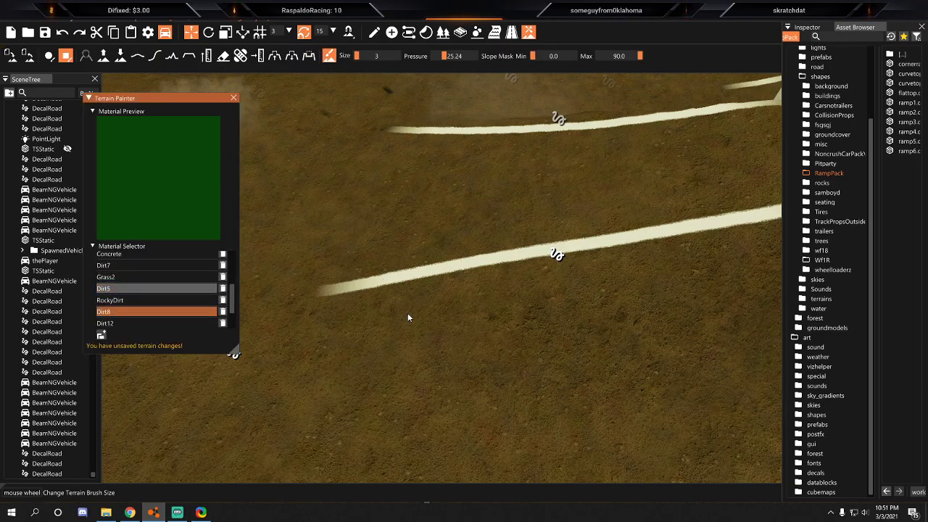
{"action": "right_click_drag", "start_coordinate": [191, 358], "coordinate": [239, 340]}
{"action": "right_click_drag", "start_coordinate": [507, 304], "coordinate": [518, 288]}
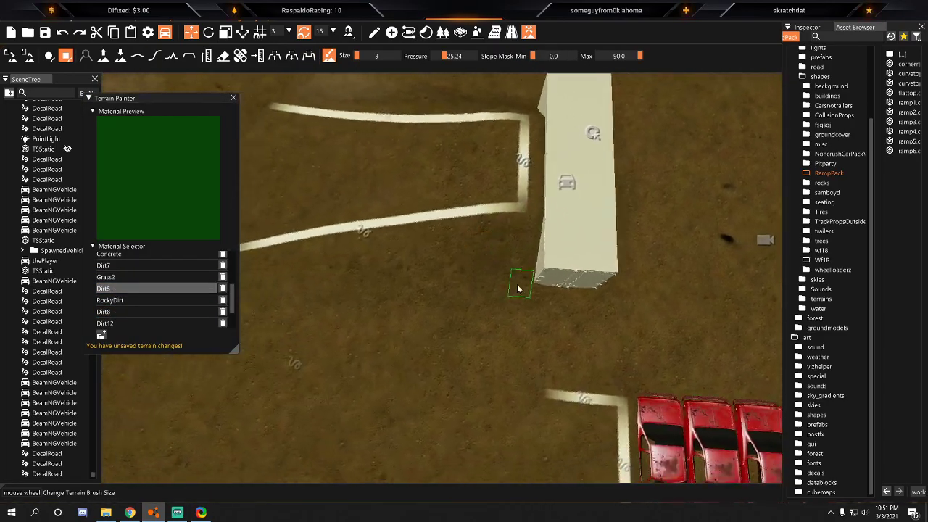
{"action": "right_click_drag", "start_coordinate": [464, 249], "coordinate": [455, 248]}
{"action": "key", "text": "w"}
{"action": "key", "text": "w"}
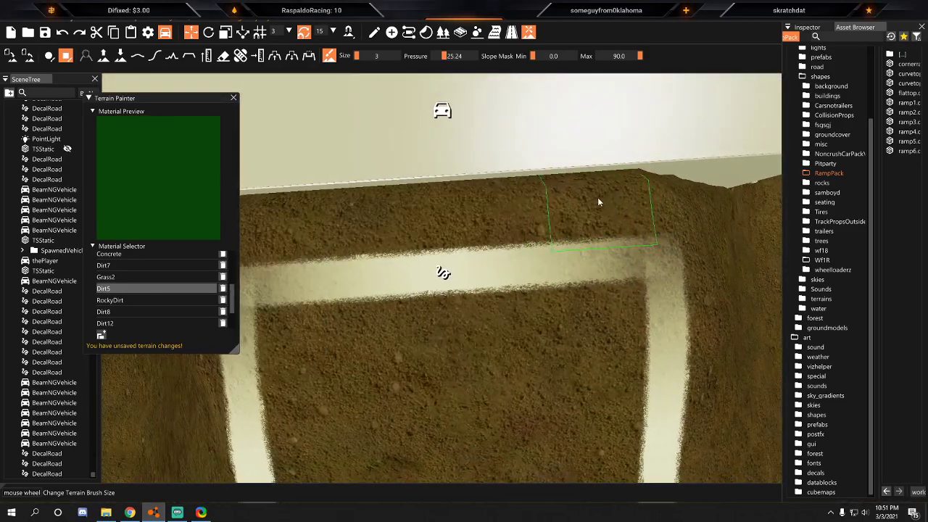
{"action": "mouse_move", "coordinate": [577, 202]}
{"action": "left_mouse_down"}
{"action": "mouse_move", "coordinate": [405, 222]}
{"action": "mouse_move", "coordinate": [521, 212]}
{"action": "left_mouse_up"}
{"action": "key", "text": "d"}
{"action": "key", "text": "ctrl+z"}
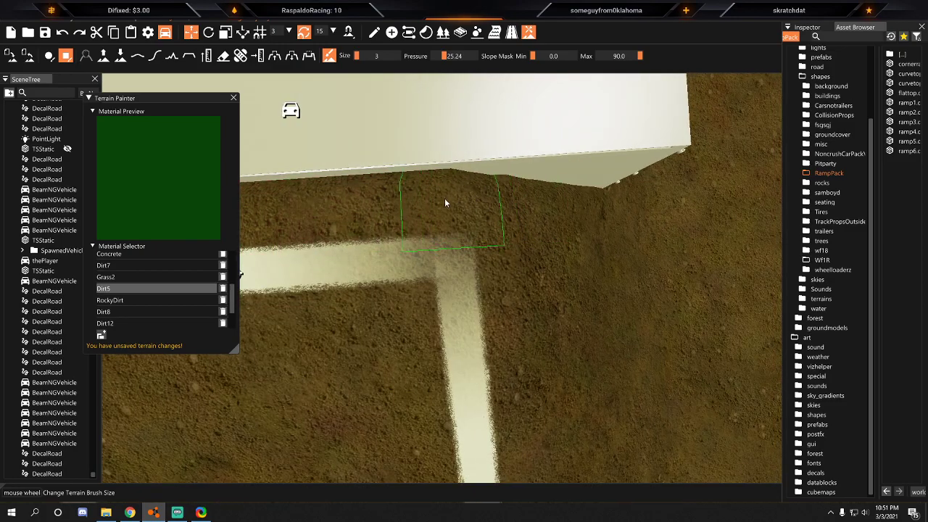
Paint a Dirt5 strip between the dry van and the white cross line, extending it to the van's yellow-side corner.
{"action": "left_click_drag", "start_coordinate": [448, 198], "coordinate": [456, 200]}
{"action": "key", "text": "a"}
{"action": "key", "text": "s"}
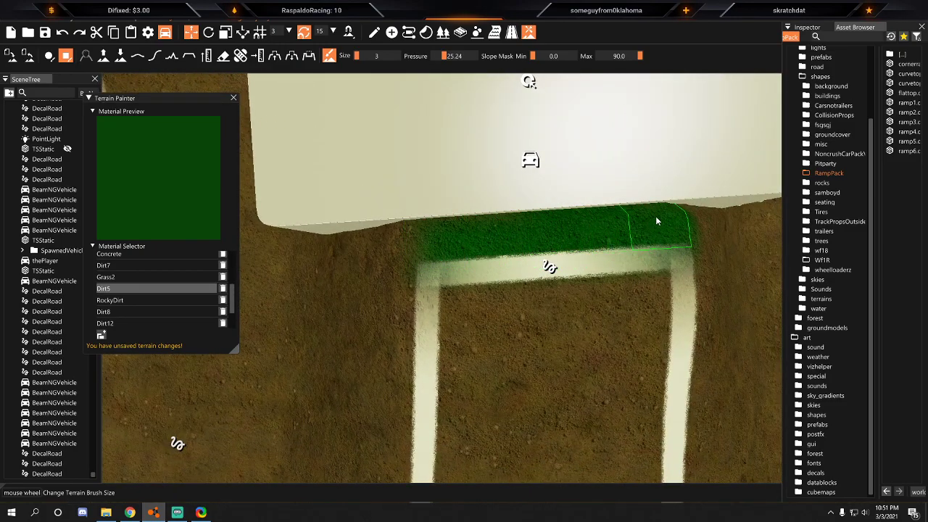
{"action": "key", "text": "a"}
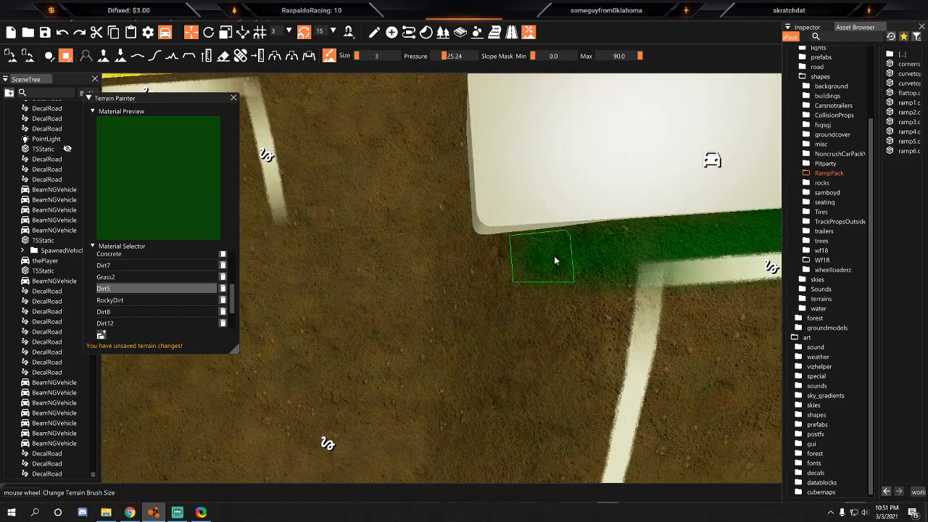
{"action": "left_click", "coordinate": [477, 259]}
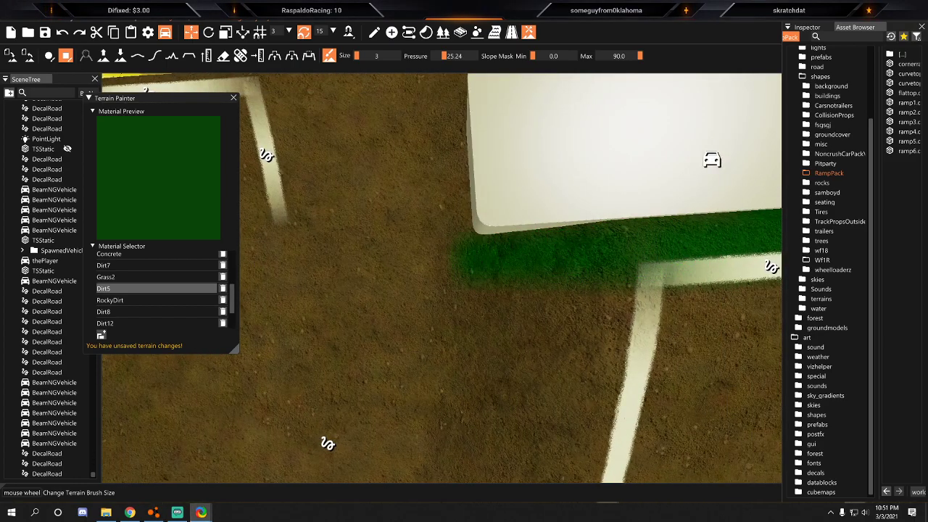
Paint a Dirt5 strip outward from the van's yellow-side corner along the slope's foot and begin filling the slope up toward the edge line.
{"action": "key", "text": "a"}
{"action": "mouse_move", "coordinate": [563, 250]}
{"action": "right_mouse_down"}
{"action": "mouse_move", "coordinate": [461, 253]}
{"action": "mouse_move", "coordinate": [553, 226]}
{"action": "right_mouse_up"}
{"action": "key", "text": "d"}
{"action": "key", "text": "s"}
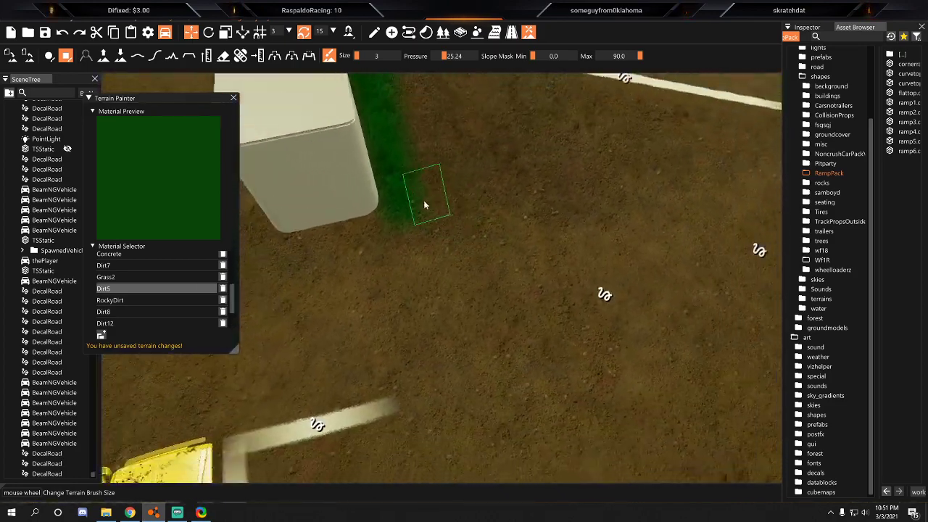
{"action": "key", "text": "s"}
{"action": "key", "text": "d"}
{"action": "left_click_drag", "start_coordinate": [365, 237], "coordinate": [651, 179]}
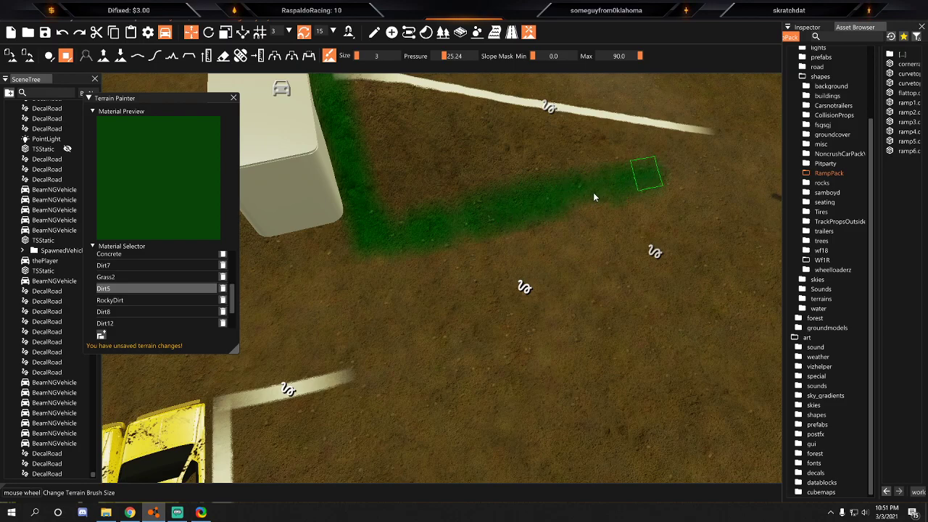
{"action": "mouse_move", "coordinate": [508, 177]}
{"action": "left_mouse_down"}
{"action": "mouse_move", "coordinate": [379, 197]}
{"action": "mouse_move", "coordinate": [482, 186]}
{"action": "left_mouse_up"}
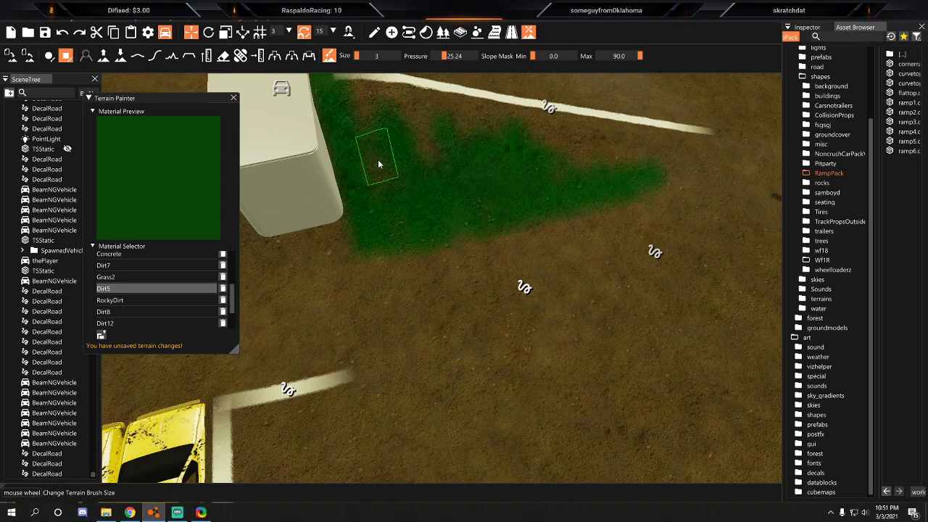
Extend the Dirt5 paint to the far end of the yellow-side edge line and fill the lower slope beside it.
{"action": "mouse_move", "coordinate": [432, 138]}
{"action": "right_mouse_down"}
{"action": "mouse_move", "coordinate": [462, 251]}
{"action": "mouse_move", "coordinate": [432, 138]}
{"action": "right_mouse_up"}
{"action": "key", "text": "s"}
{"action": "key", "text": "d"}
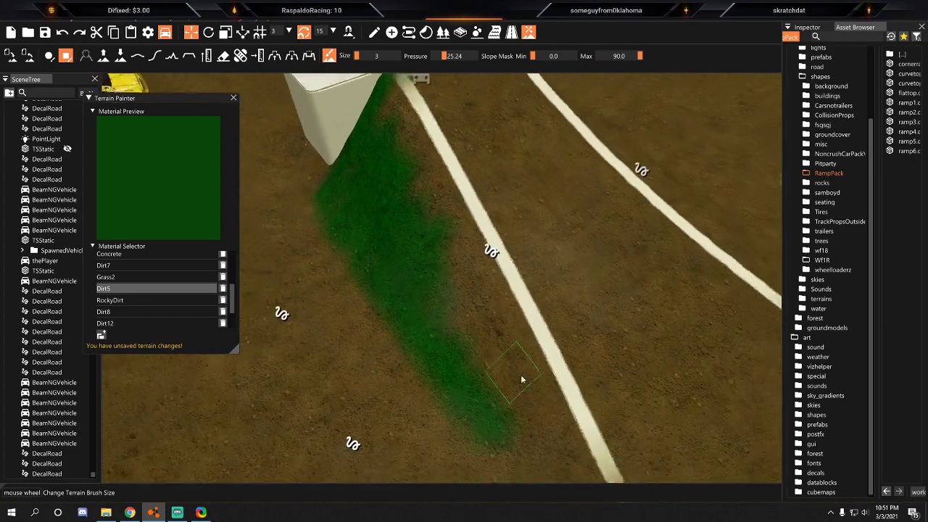
{"action": "left_click_drag", "start_coordinate": [481, 418], "coordinate": [516, 440]}
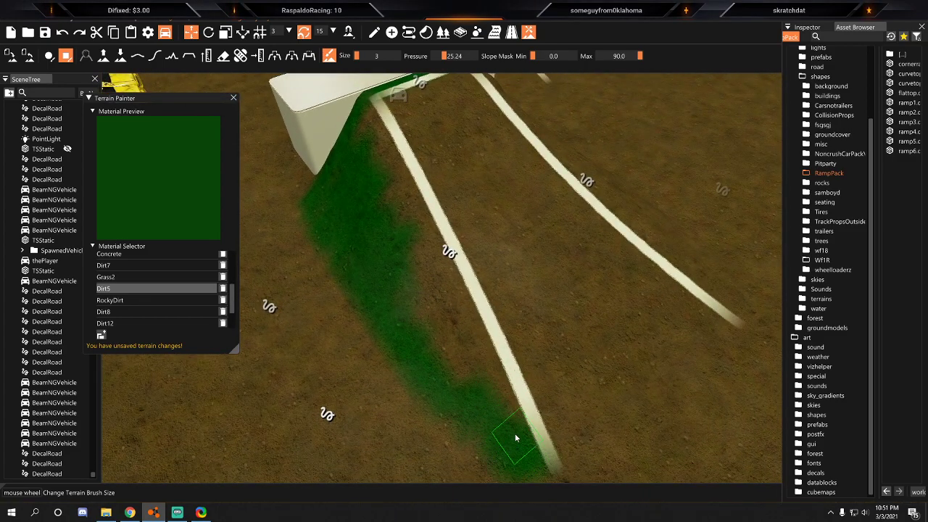
{"action": "mouse_move", "coordinate": [479, 358]}
{"action": "right_mouse_down"}
{"action": "mouse_move", "coordinate": [464, 259]}
{"action": "mouse_move", "coordinate": [479, 358]}
{"action": "right_mouse_up"}
{"action": "key", "text": "s"}
{"action": "key", "text": "a"}
{"action": "left_click_drag", "start_coordinate": [487, 305], "coordinate": [398, 309]}
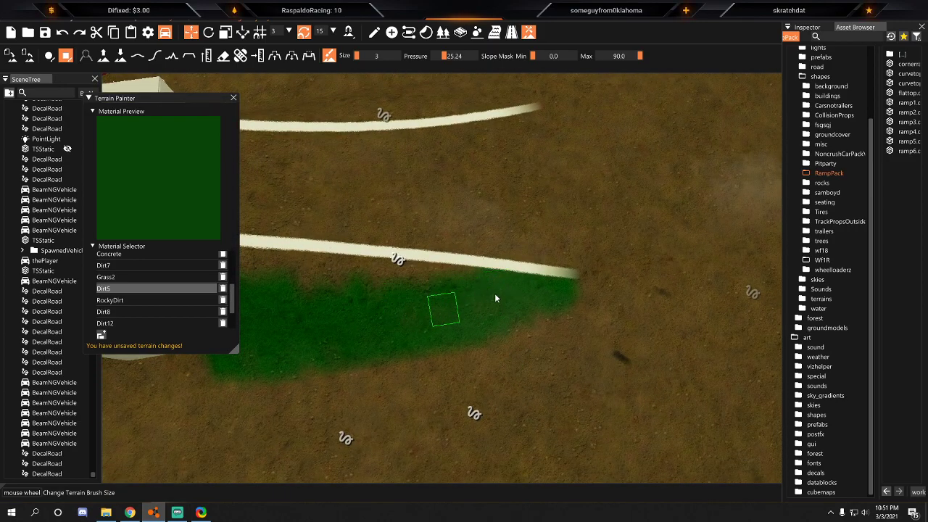
Set the brush pressure to 100 and fill the bare strip along the yellow-side edge line up to the van with Dirt5.
{"action": "right_click_drag", "start_coordinate": [445, 303], "coordinate": [464, 245]}
{"action": "key", "text": "w"}
{"action": "key", "text": "a"}
{"action": "key", "text": "s"}
{"action": "left_click_drag", "start_coordinate": [447, 56], "coordinate": [665, 72]}
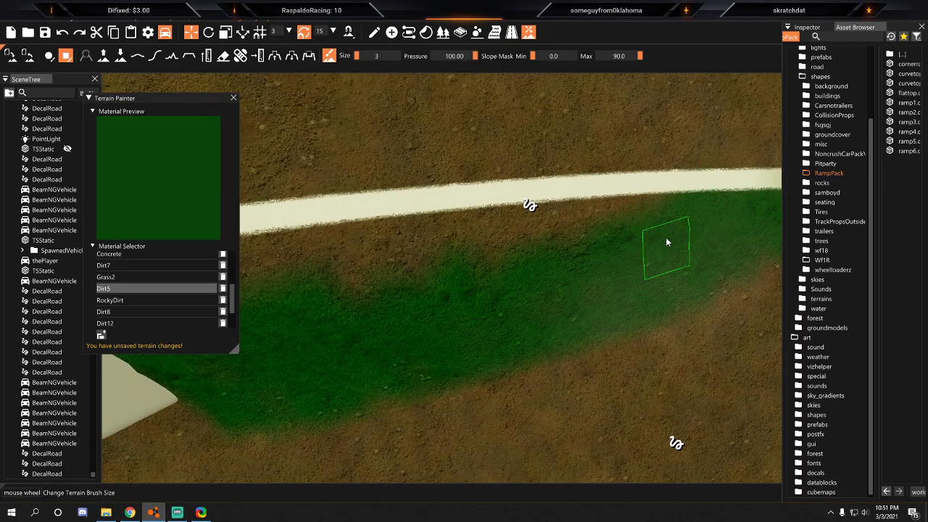
{"action": "left_click_drag", "start_coordinate": [571, 228], "coordinate": [289, 267]}
{"action": "key", "text": "s"}
{"action": "key", "text": "a"}
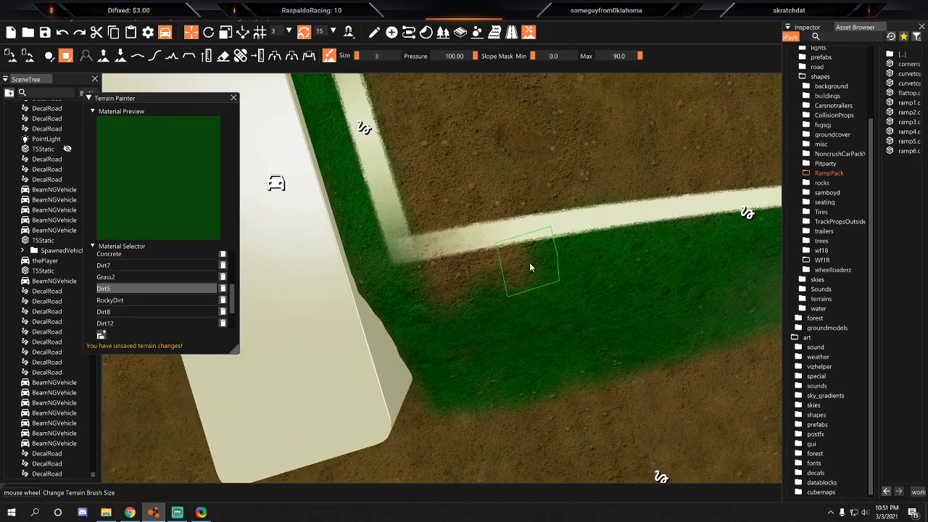
Paint a tapered Dirt5 tip around the end of the yellow-side edge line using brush size 1.
{"action": "key", "text": "d"}
{"action": "key", "text": "d"}
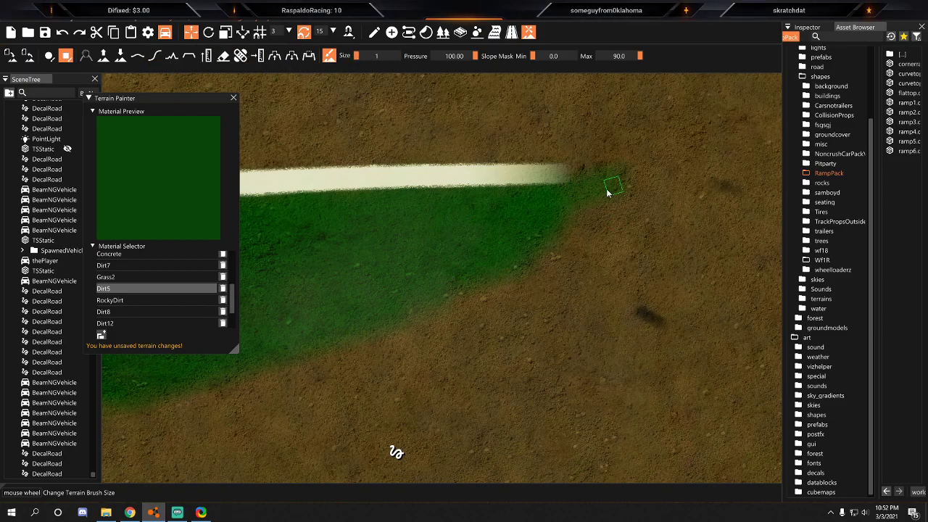
{"action": "right_click_drag", "start_coordinate": [531, 220], "coordinate": [464, 254]}
{"action": "key", "text": "s"}
{"action": "key", "text": "w"}
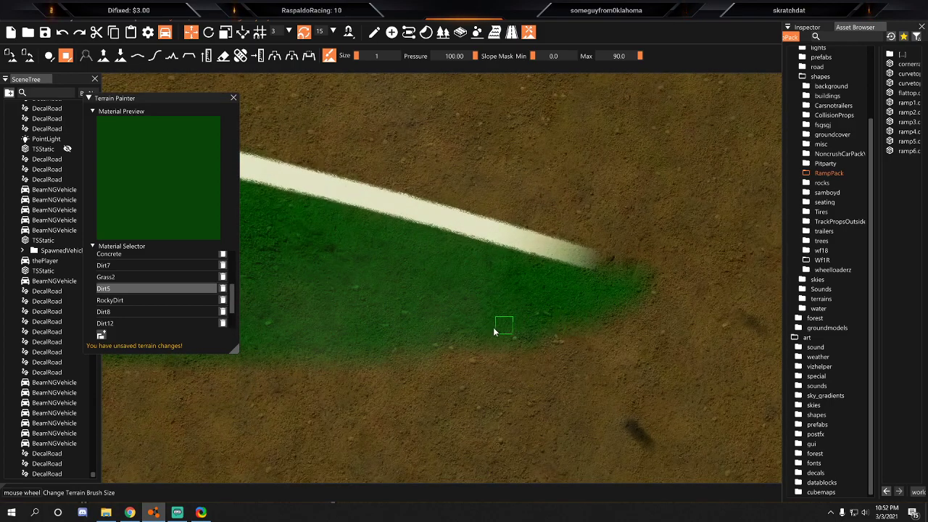
{"action": "key", "text": "s"}
{"action": "key", "text": "a"}
Set the brush size to 6 and cover the red-side slope with Dirt5 from the van to the end of its edge line.
{"action": "mouse_move", "coordinate": [511, 293]}
{"action": "right_mouse_down"}
{"action": "mouse_move", "coordinate": [461, 252]}
{"action": "mouse_move", "coordinate": [524, 269]}
{"action": "right_mouse_up"}
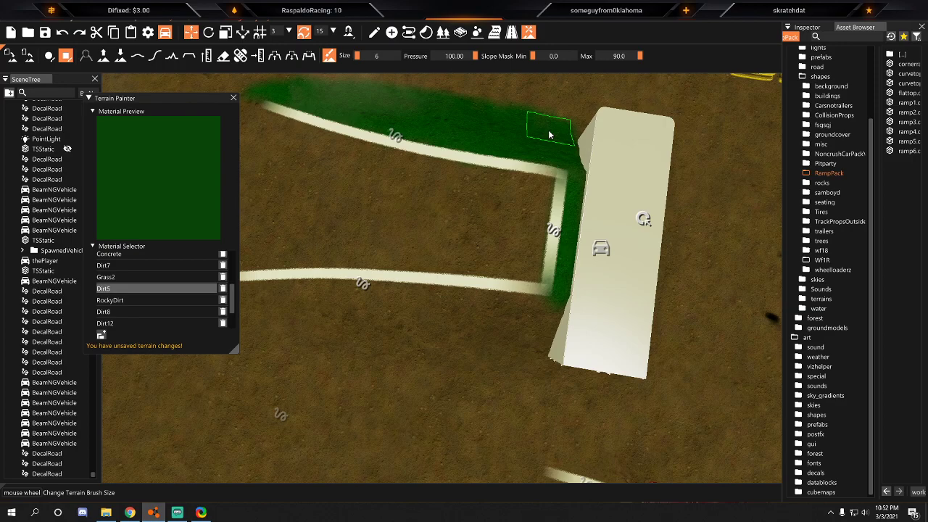
{"action": "right_click_drag", "start_coordinate": [539, 188], "coordinate": [512, 180]}
{"action": "left_click_drag", "start_coordinate": [488, 197], "coordinate": [497, 258]}
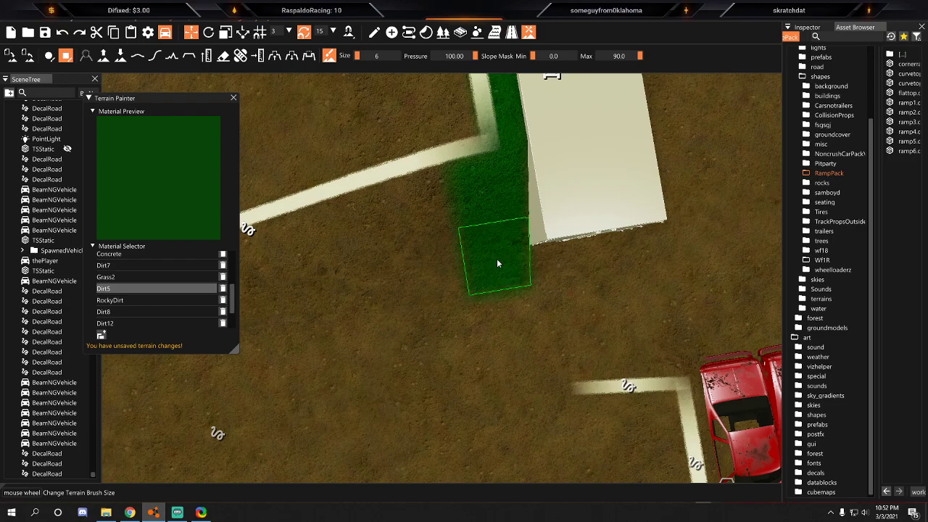
{"action": "key", "text": "a"}
{"action": "left_click_drag", "start_coordinate": [578, 275], "coordinate": [423, 296]}
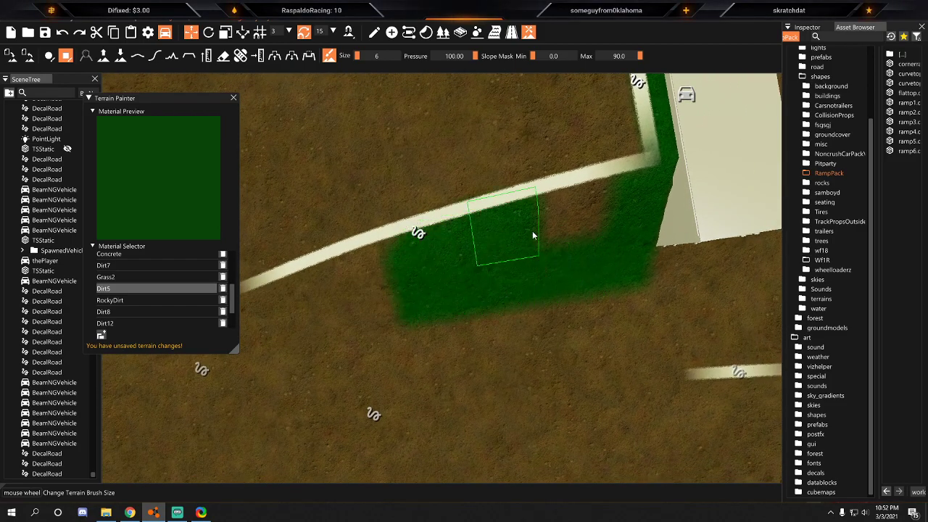
{"action": "left_click_drag", "start_coordinate": [530, 231], "coordinate": [564, 222]}
{"action": "key", "text": "a"}
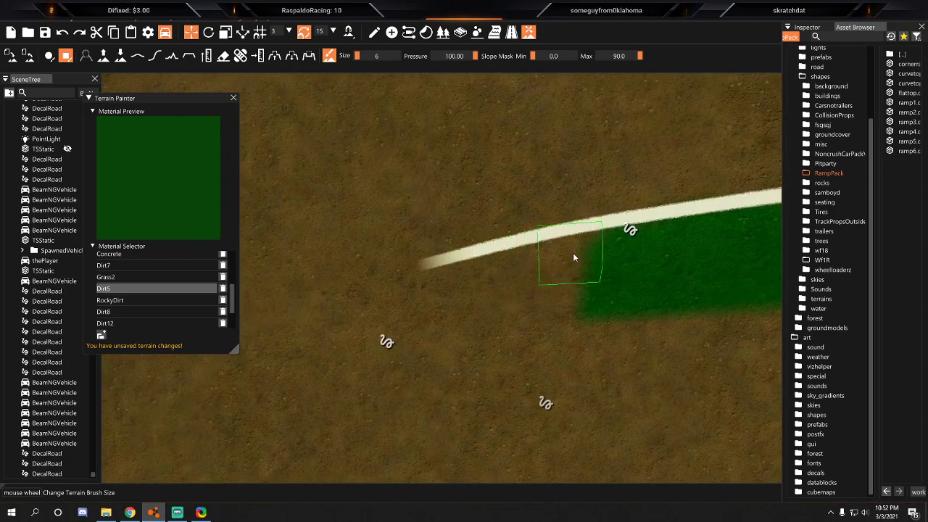
{"action": "left_click_drag", "start_coordinate": [454, 296], "coordinate": [564, 298]}
Compare the green coverage on both side slopes of the dry van ramp.
{"action": "key", "text": "a"}
{"action": "right_click_drag", "start_coordinate": [468, 252], "coordinate": [501, 210]}
{"action": "key", "text": "a"}
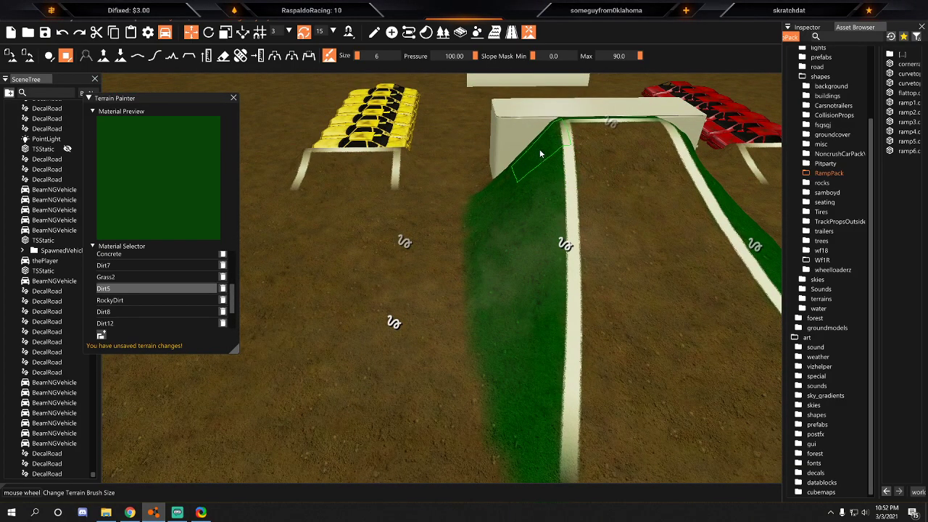
{"action": "key", "text": "d"}
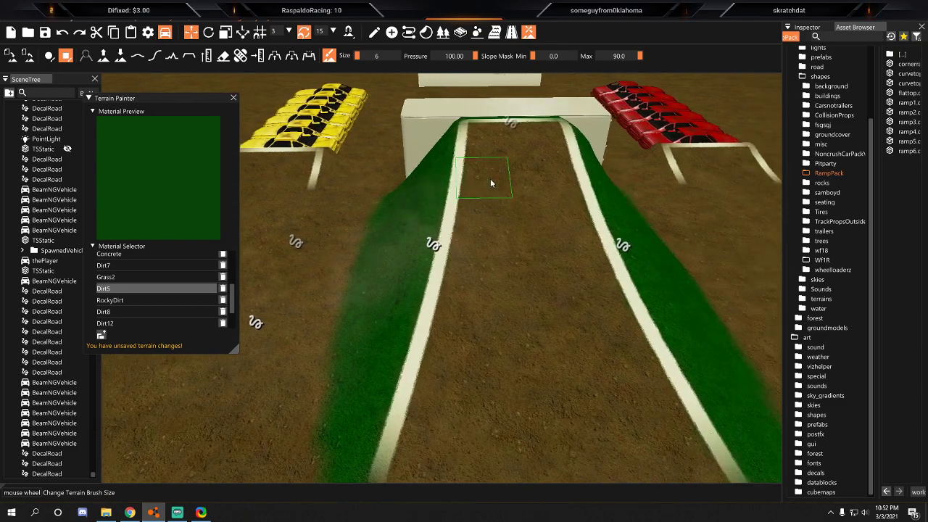
{"action": "key", "text": "d"}
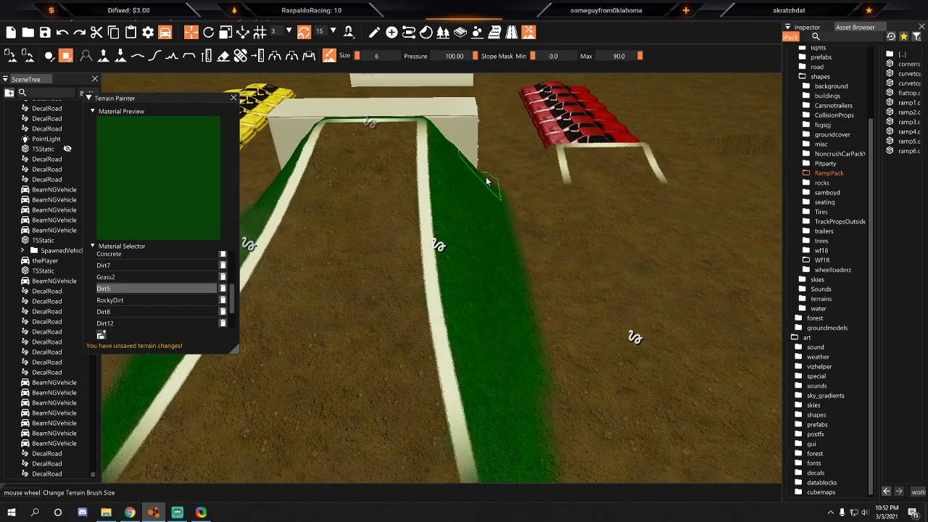
{"action": "key", "text": "d"}
{"action": "right_click_drag", "start_coordinate": [500, 205], "coordinate": [466, 243]}
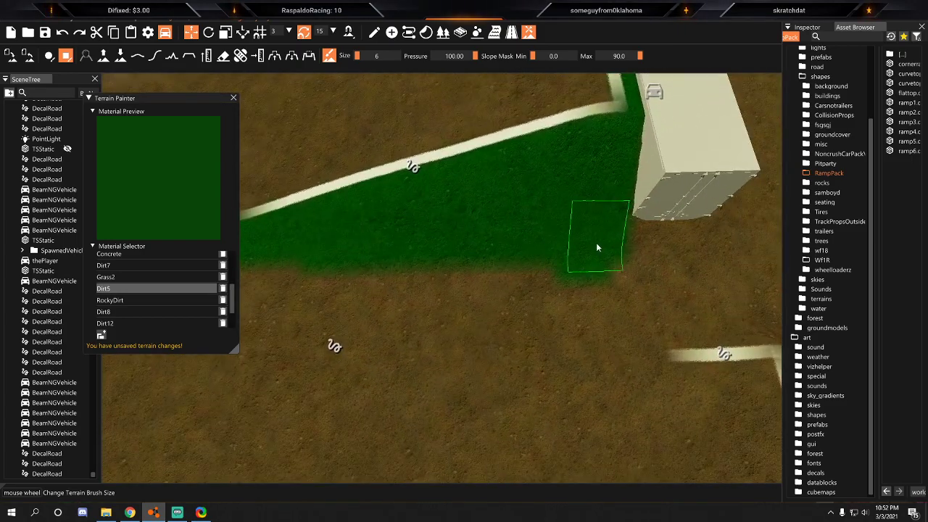
{"action": "key", "text": "a"}
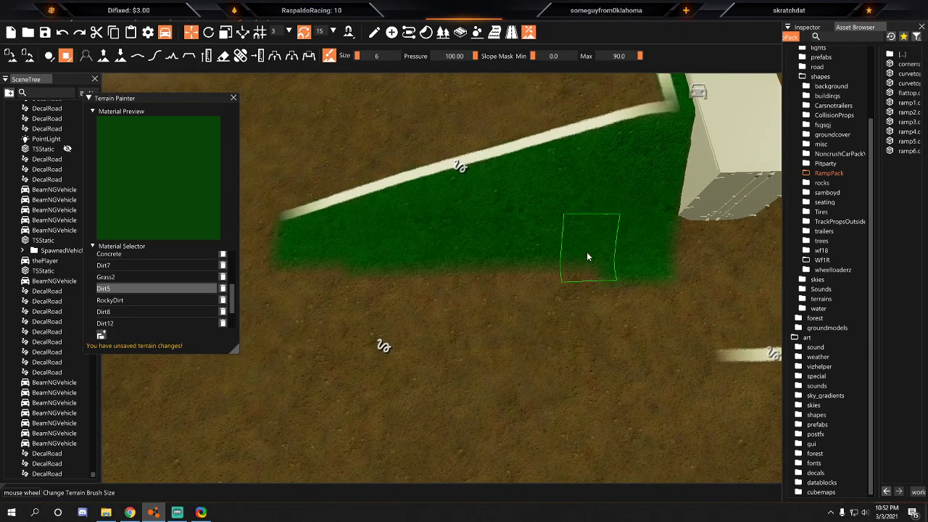
Reduce the brush size to 1 and paint a tapered Dirt5 tip around the end of the red-side edge line.
{"action": "right_click_drag", "start_coordinate": [401, 221], "coordinate": [385, 58]}
{"action": "right_click_drag", "start_coordinate": [403, 217], "coordinate": [352, 39]}
{"action": "left_click", "coordinate": [353, 58]}
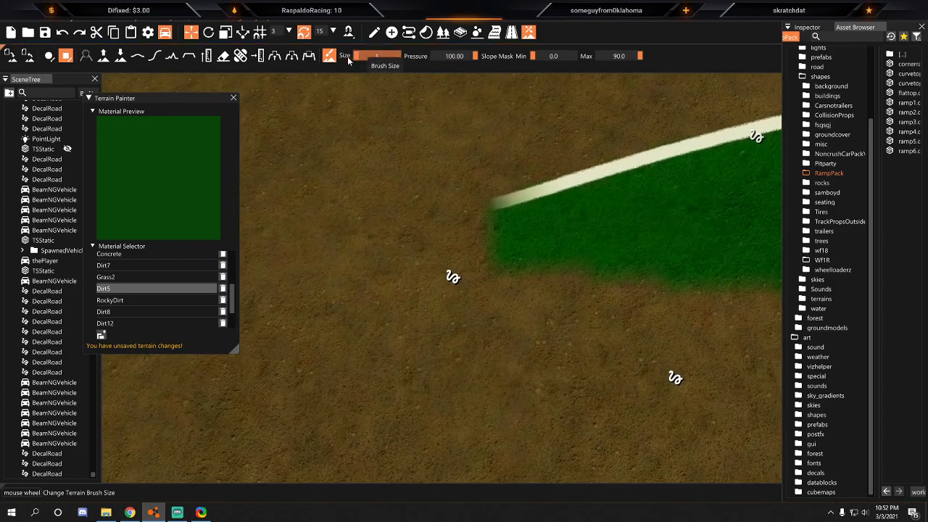
{"action": "left_click", "coordinate": [118, 303]}
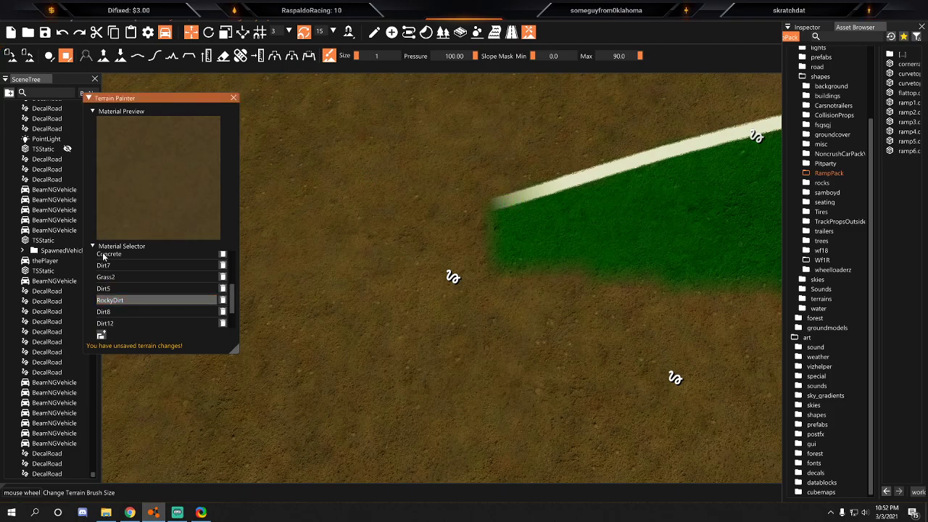
{"action": "left_click", "coordinate": [113, 290]}
{"action": "right_click_drag", "start_coordinate": [457, 326], "coordinate": [355, 203]}
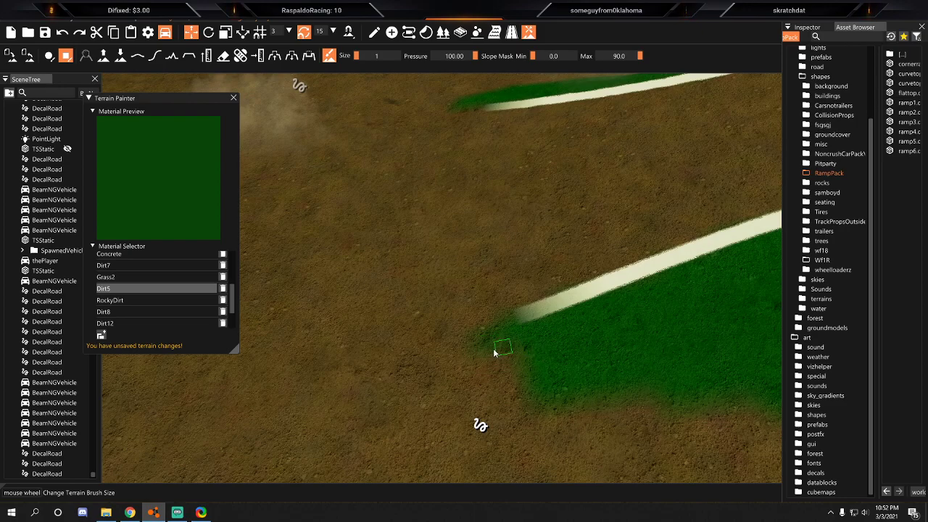
{"action": "key", "text": "d"}
{"action": "key", "text": "a"}
{"action": "key", "text": "s"}
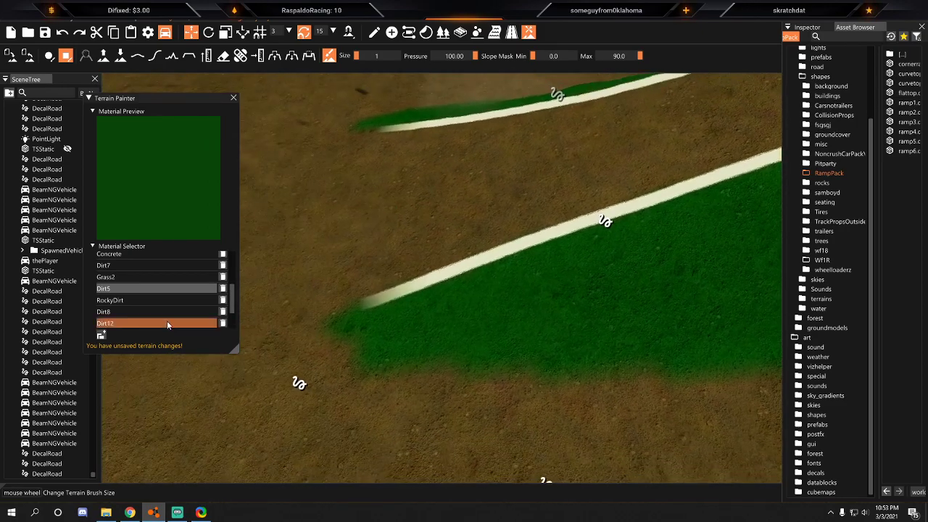
Trim the outer green edge near the red-side tip with RockyDirt, using brush size 3.
{"action": "left_click", "coordinate": [161, 302]}
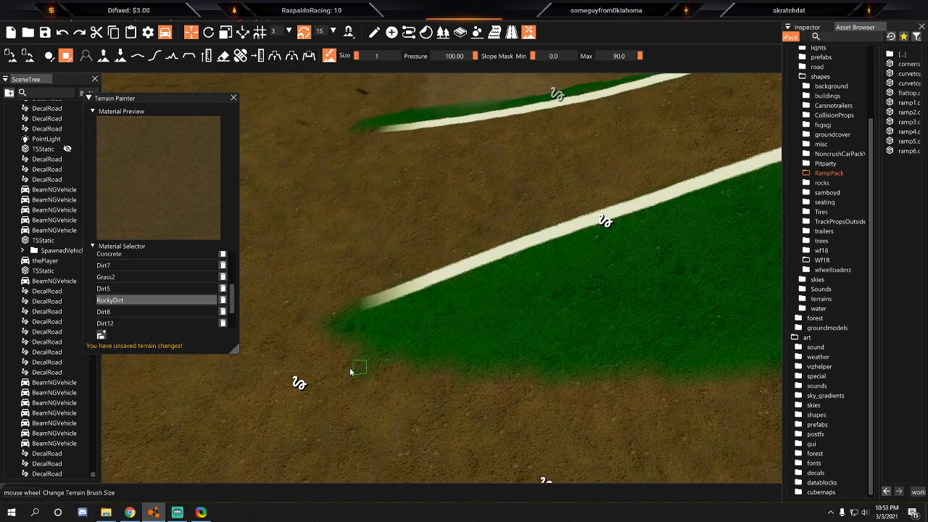
{"action": "left_click_drag", "start_coordinate": [376, 55], "coordinate": [357, 55]}
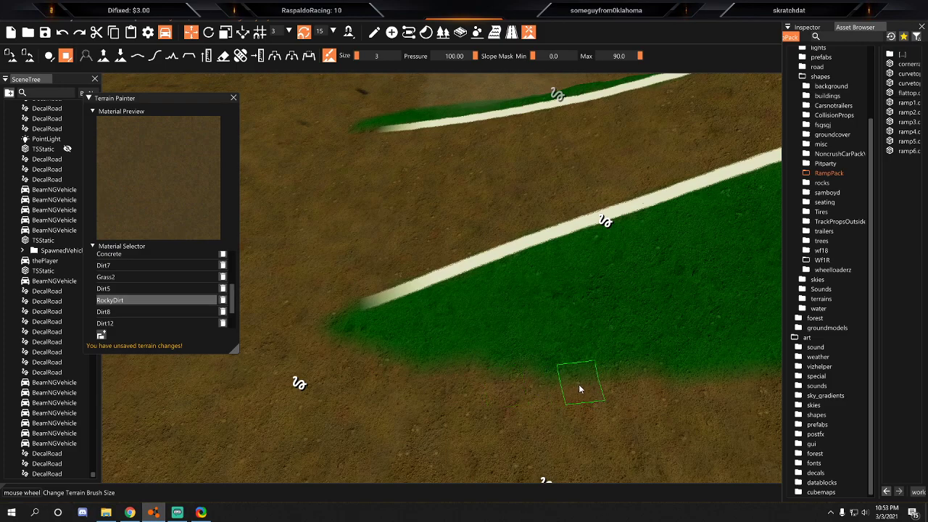
{"action": "right_click_drag", "start_coordinate": [337, 382], "coordinate": [453, 383]}
Check the symmetry and outer edges of the two green slopes from above the ramp.
{"action": "mouse_move", "coordinate": [453, 238]}
{"action": "right_mouse_down"}
{"action": "mouse_move", "coordinate": [580, 241]}
{"action": "mouse_move", "coordinate": [493, 251]}
{"action": "right_mouse_up"}
{"action": "key", "text": "a"}
{"action": "key", "text": "s"}
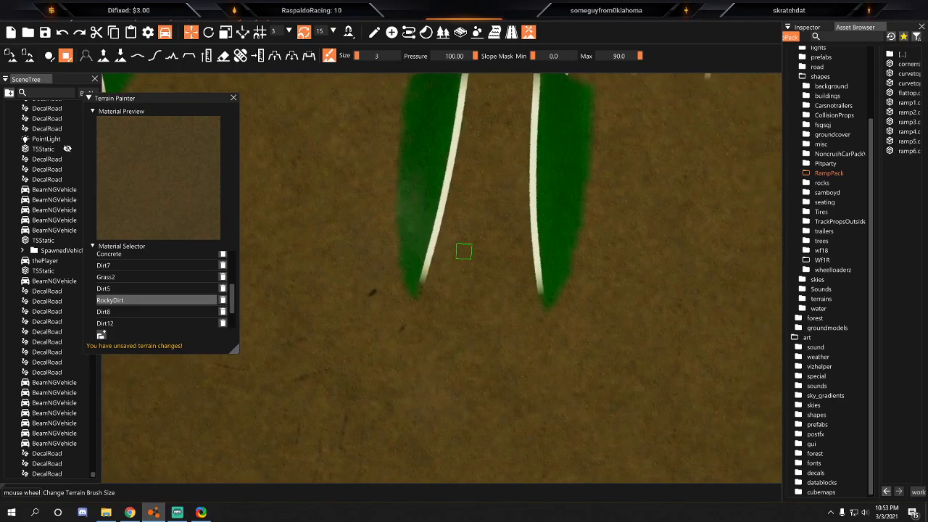
{"action": "key", "text": "d"}
{"action": "key", "text": "w"}
{"action": "key", "text": "w"}
{"action": "key", "text": "d"}
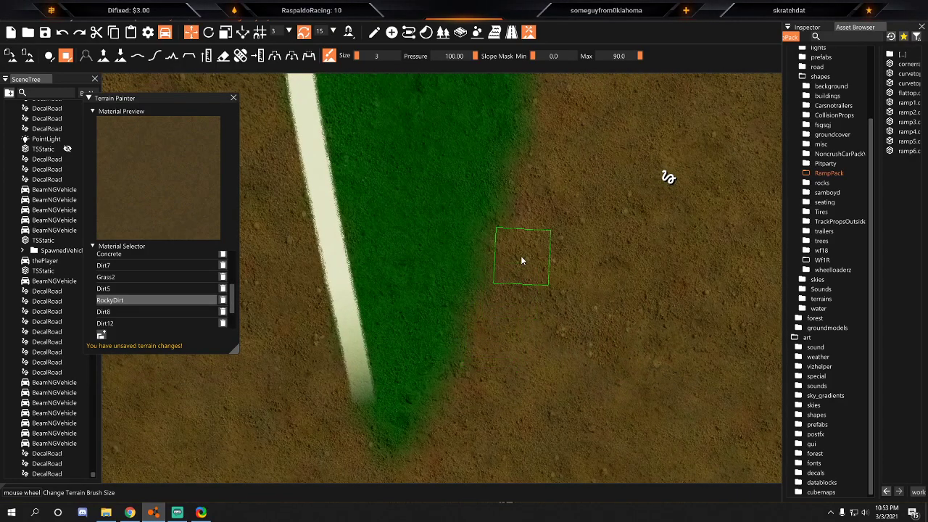
{"action": "right_click_drag", "start_coordinate": [555, 216], "coordinate": [464, 251]}
{"action": "key", "text": "s"}
{"action": "key", "text": "a"}
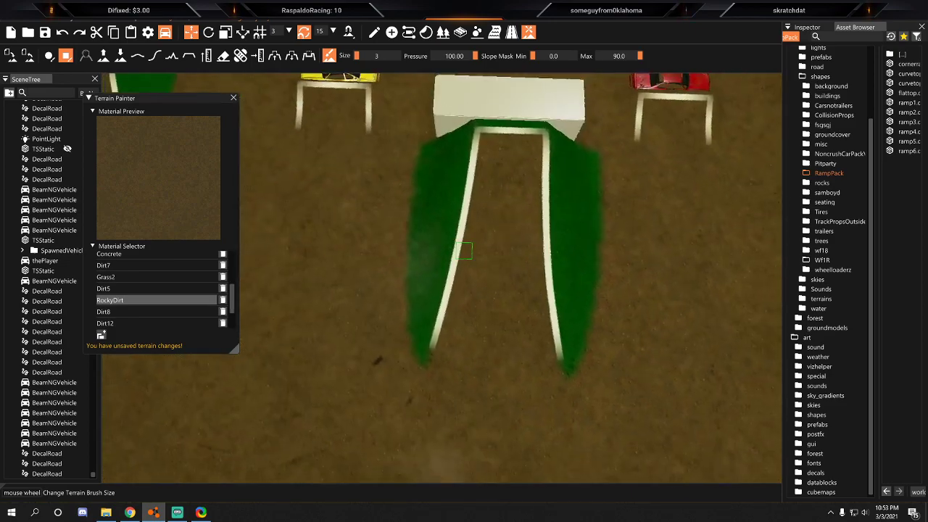
{"action": "key", "text": "w"}
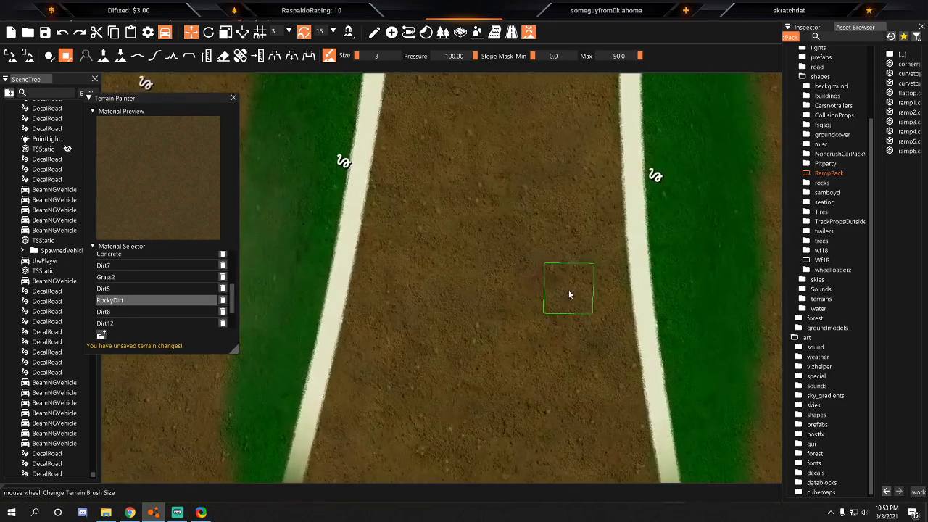
{"action": "key", "text": "s"}
{"action": "mouse_move", "coordinate": [578, 274]}
{"action": "right_mouse_down"}
{"action": "mouse_move", "coordinate": [464, 251]}
{"action": "mouse_move", "coordinate": [475, 270]}
{"action": "mouse_move", "coordinate": [464, 250]}
{"action": "mouse_move", "coordinate": [575, 250]}
{"action": "right_mouse_up"}
{"action": "key", "text": "w"}
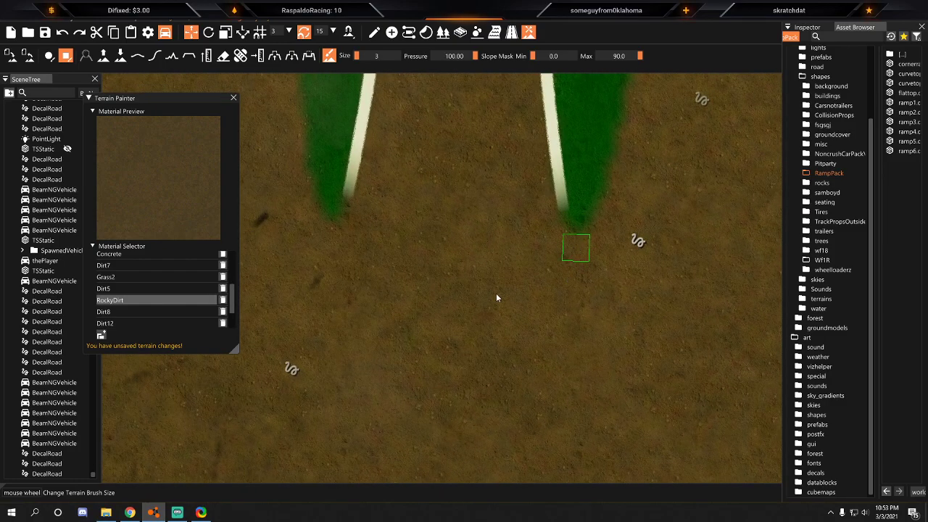
Examine the red-side green slope from its tapered tip up to the corner beside the van.
{"action": "key", "text": "s"}
{"action": "mouse_move", "coordinate": [465, 257]}
{"action": "right_mouse_down"}
{"action": "mouse_move", "coordinate": [452, 251]}
{"action": "mouse_move", "coordinate": [463, 250]}
{"action": "right_mouse_up"}
{"action": "key", "text": "w"}
{"action": "key", "text": "d"}
{"action": "key", "text": "w"}
{"action": "key", "text": "d"}
{"action": "right_click_drag", "start_coordinate": [504, 357], "coordinate": [456, 250]}
{"action": "key", "text": "w"}
{"action": "key", "text": "s"}
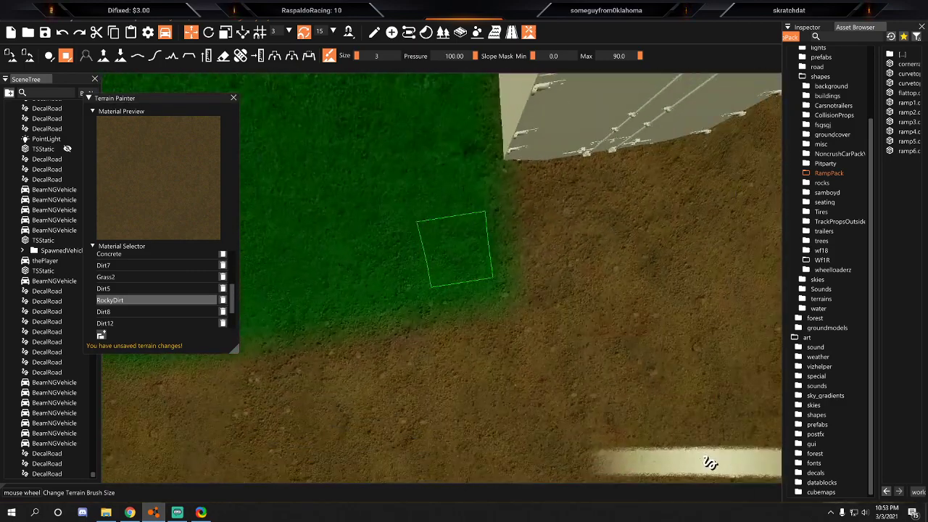
{"action": "key", "text": "s"}
{"action": "key", "text": "a"}
{"action": "key", "text": "d"}
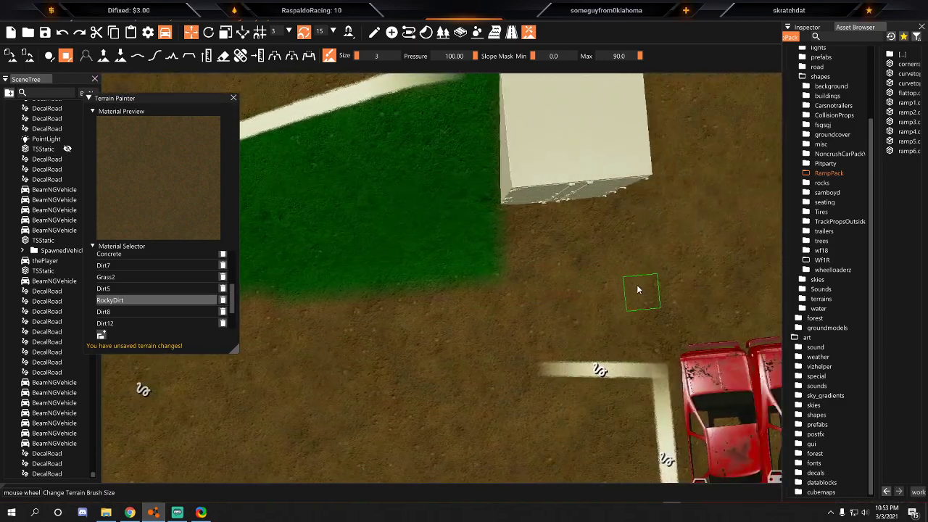
{"action": "key", "text": "d"}
Extend the red-side green slope's corner beside the van with Dirt5, using a round brush of size 1.
{"action": "left_click", "coordinate": [48, 56]}
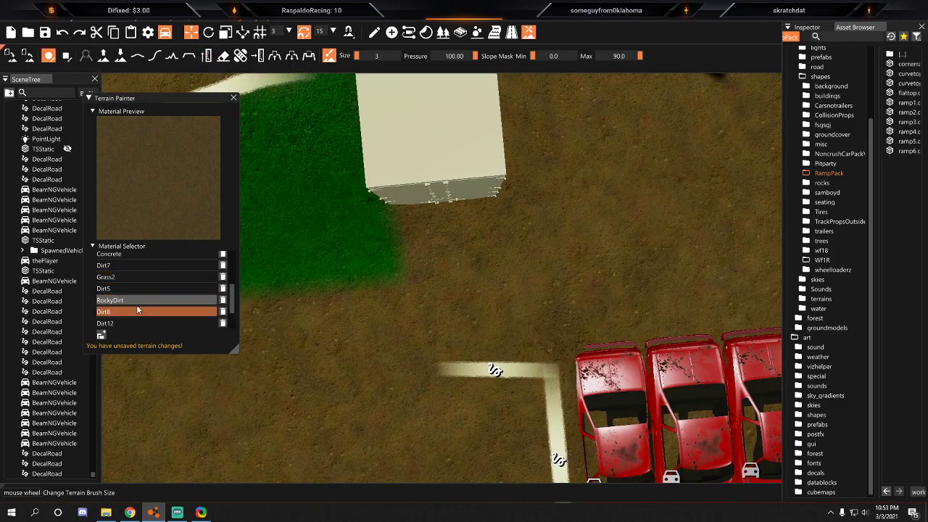
{"action": "left_click", "coordinate": [128, 290]}
{"action": "scroll", "coordinate": [417, 257], "scroll_direction": "down", "scroll_amount": 2}
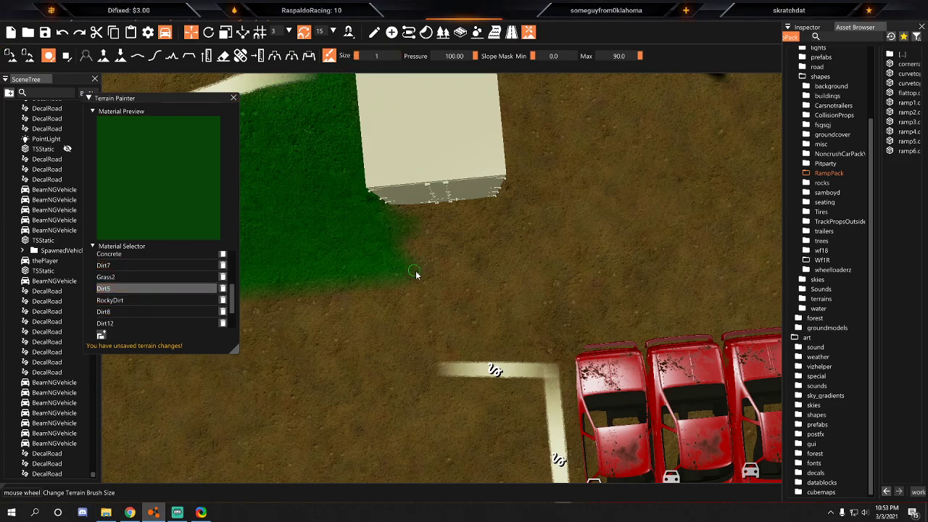
Touch up the yellow-side green corner beside the van with Dirt5, undo the stray dab, and save the level.
{"action": "key", "text": "a"}
{"action": "mouse_move", "coordinate": [473, 255]}
{"action": "right_mouse_down"}
{"action": "mouse_move", "coordinate": [768, 254]}
{"action": "mouse_move", "coordinate": [506, 223]}
{"action": "right_mouse_up"}
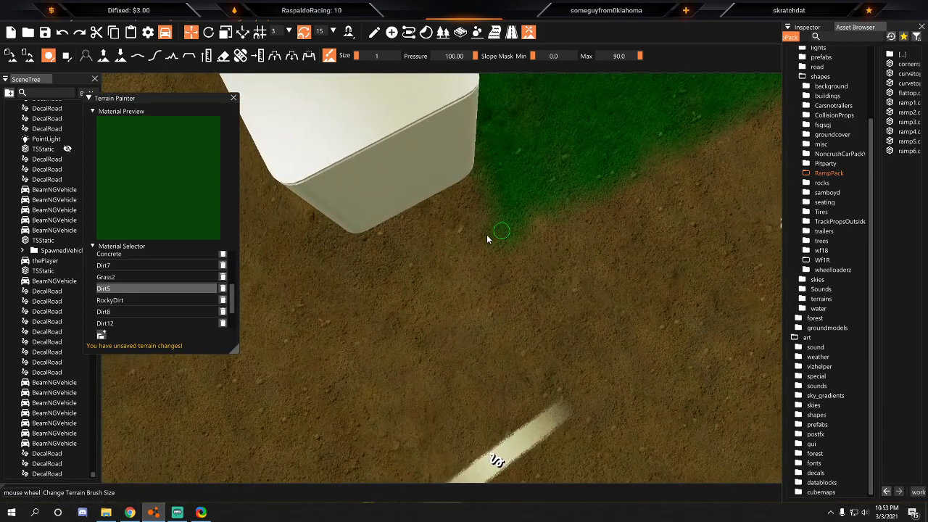
{"action": "left_click", "coordinate": [641, 269]}
{"action": "key", "text": "s"}
{"action": "key", "text": "ctrl+z"}
{"action": "key", "text": "s"}
{"action": "key", "text": "a"}
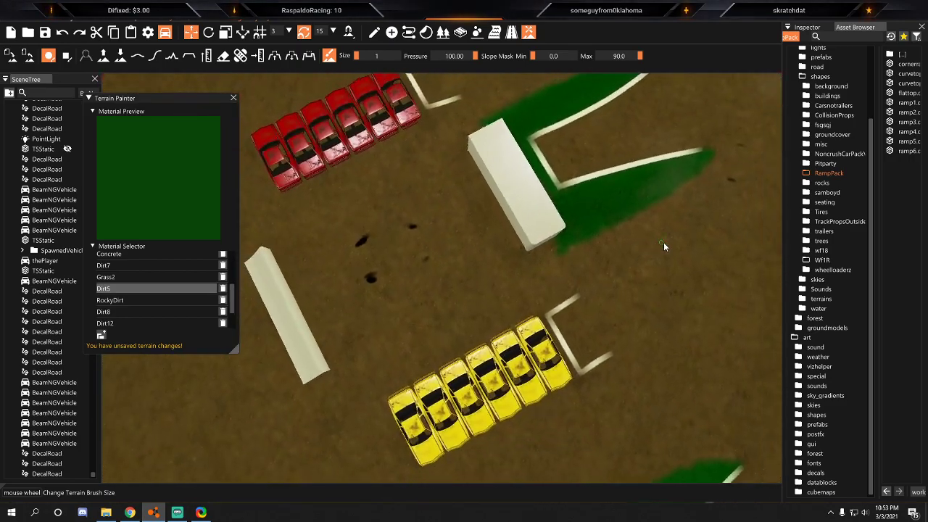
{"action": "key", "text": "d"}
{"action": "key", "text": "w"}
{"action": "key", "text": "w"}
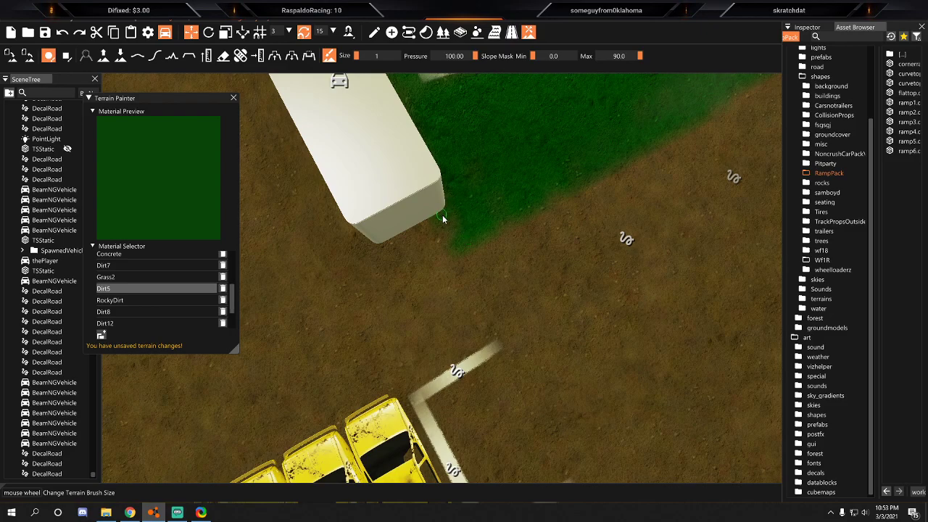
{"action": "key", "text": "a"}
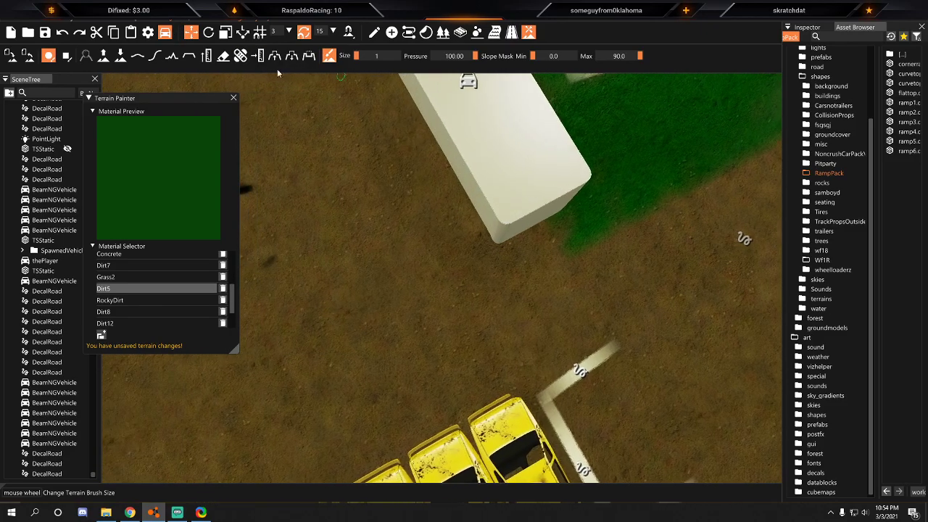
{"action": "left_click", "coordinate": [11, 20]}
{"action": "left_click", "coordinate": [28, 55]}
Examine the tips of both green slopes and the dirt turn area near the arena wall from above.
{"action": "key", "text": "d"}
{"action": "right_click_drag", "start_coordinate": [669, 143], "coordinate": [460, 250]}
{"action": "key", "text": "d"}
{"action": "key", "text": "w"}
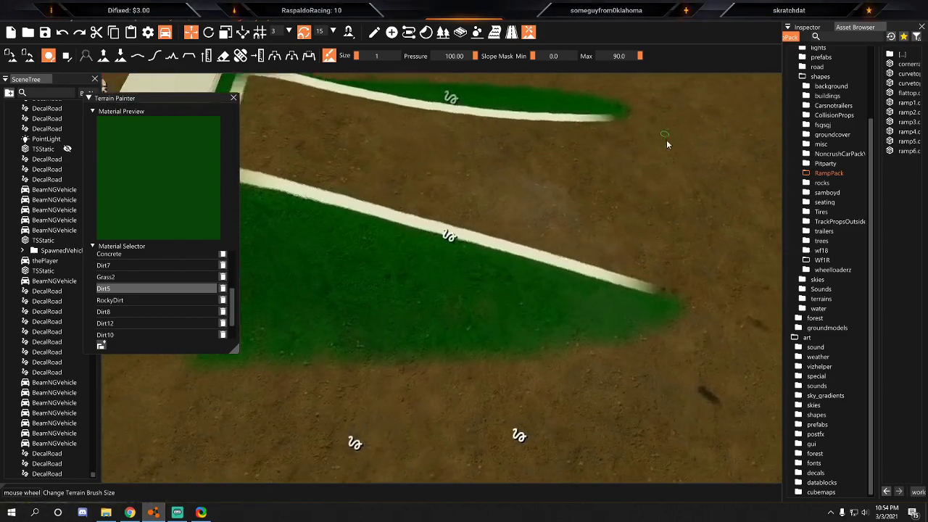
{"action": "key", "text": "s"}
{"action": "key", "text": "s"}
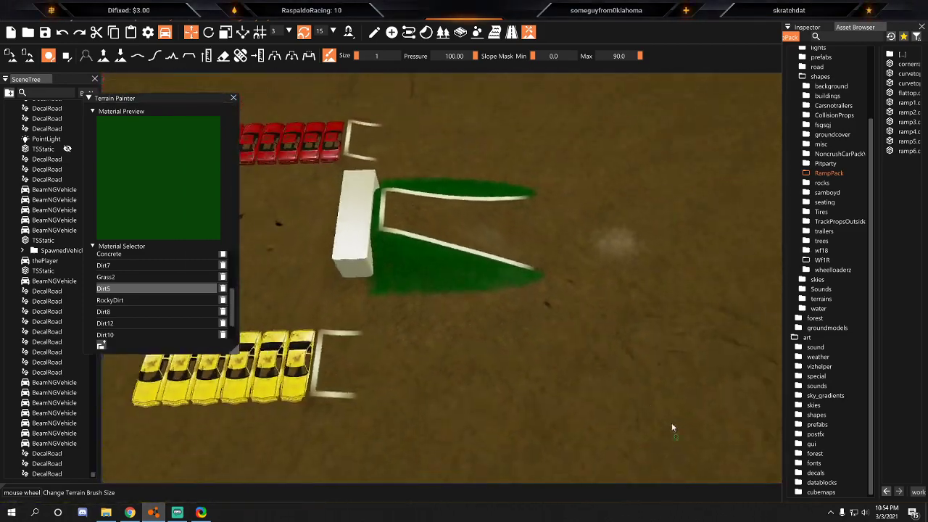
{"action": "right_click_drag", "start_coordinate": [635, 360], "coordinate": [464, 250]}
{"action": "key", "text": "s"}
{"action": "key", "text": "w"}
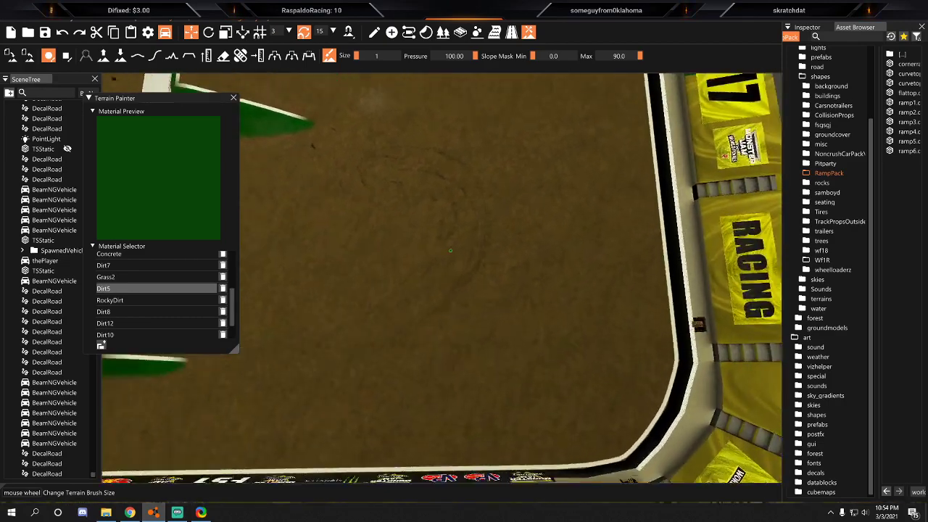
{"action": "key", "text": "w"}
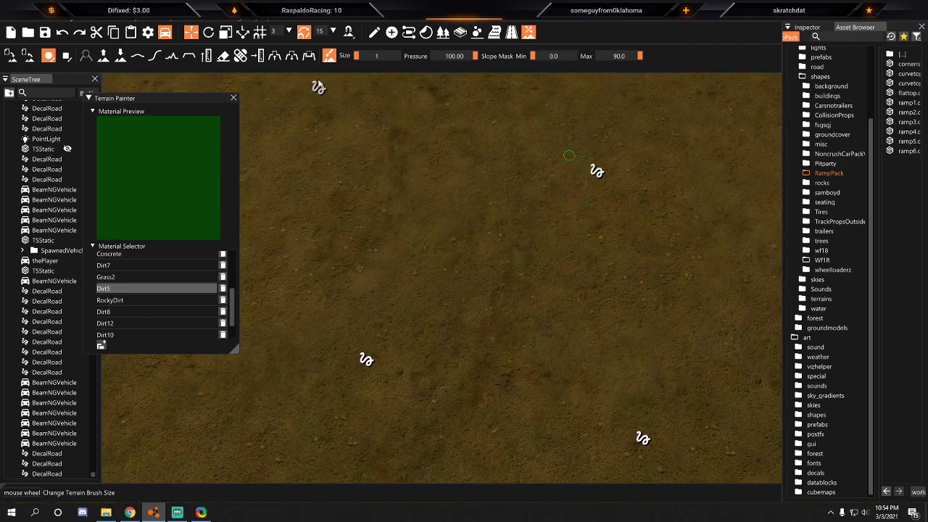
Try to delete the curved decal roads in the turn area near the arena corner, and undo the deletions.
{"action": "left_click", "coordinate": [511, 32]}
{"action": "left_click", "coordinate": [613, 190]}
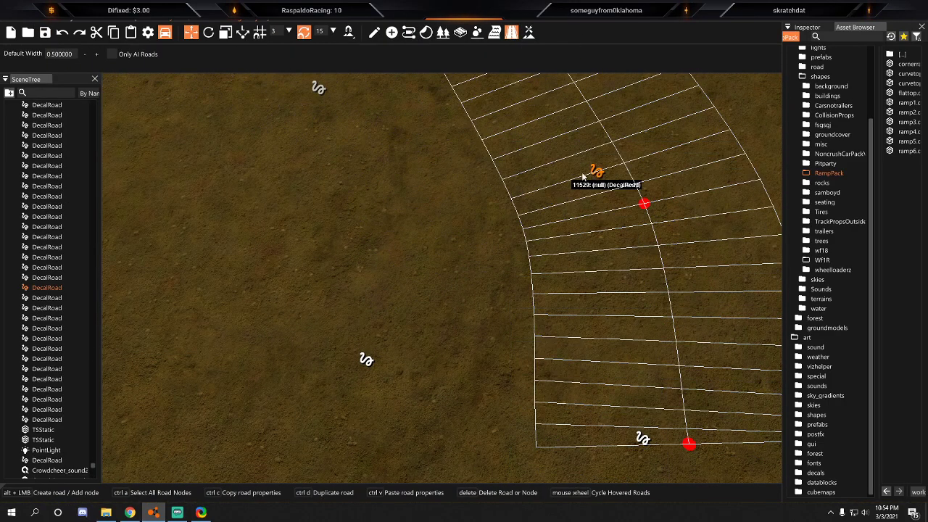
{"action": "right_click_drag", "start_coordinate": [613, 189], "coordinate": [507, 145]}
{"action": "key", "text": "s"}
{"action": "right_click_drag", "start_coordinate": [464, 261], "coordinate": [413, 275]}
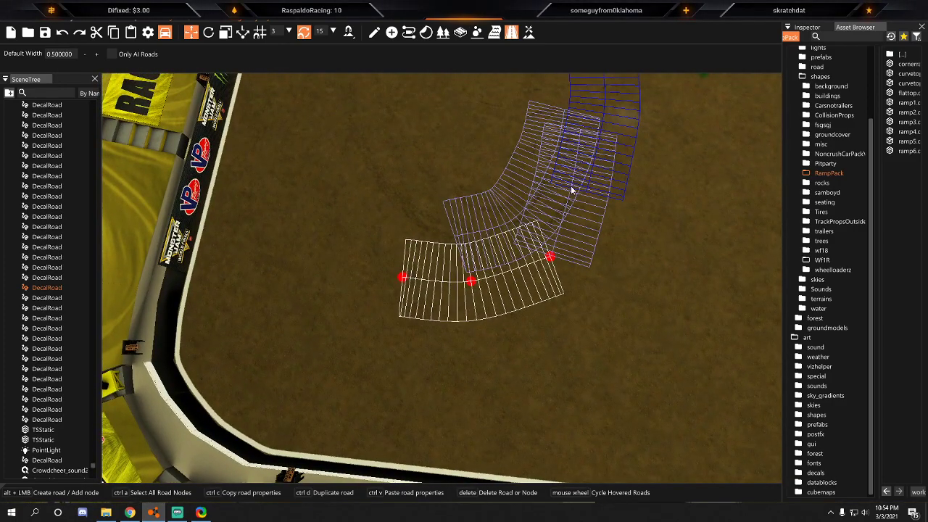
{"action": "key", "text": "Delete"}
{"action": "left_click", "coordinate": [490, 244]}
{"action": "key", "text": "Delete"}
{"action": "left_click", "coordinate": [502, 203]}
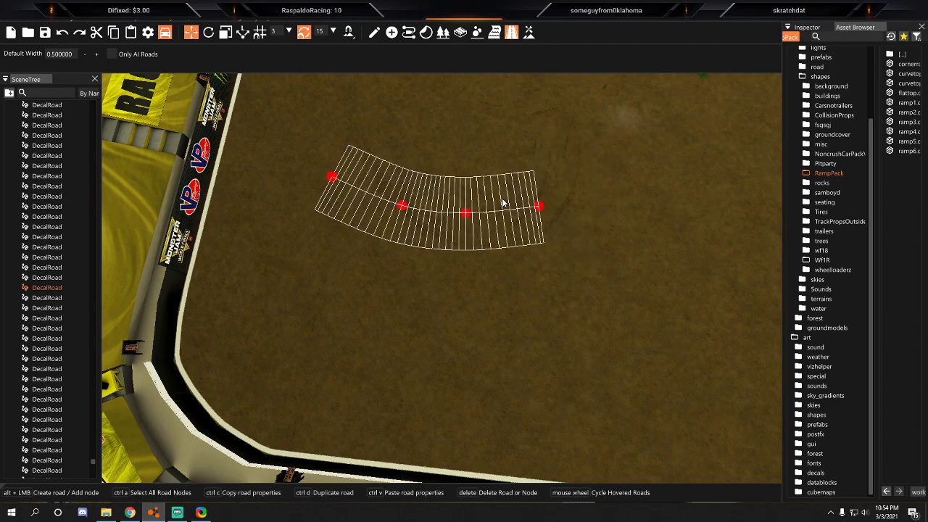
{"action": "key", "text": "ctrl+z"}
{"action": "key", "text": "ctrl+z"}
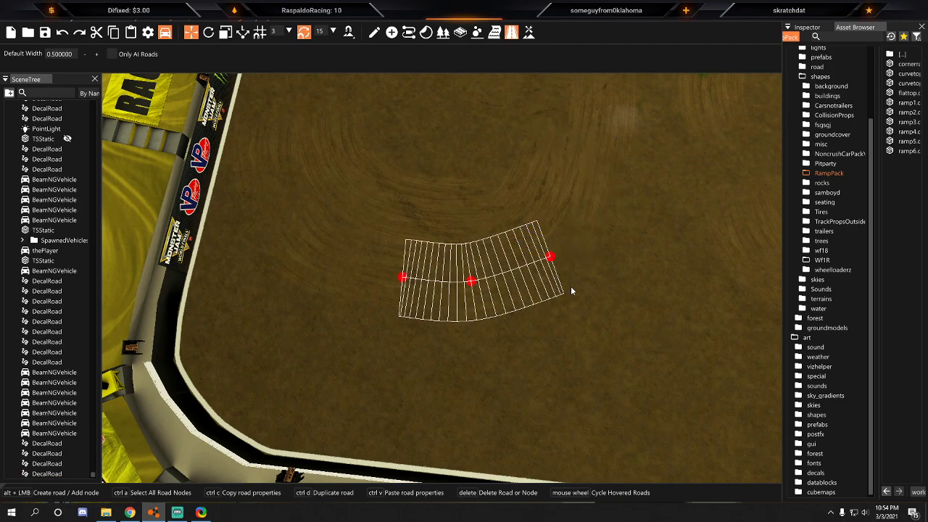
Move the decal road beside the yellow-side green slope into the chalk box in front of the yellow cars.
{"action": "left_click", "coordinate": [610, 287]}
{"action": "right_click_drag", "start_coordinate": [610, 287], "coordinate": [558, 253]}
{"action": "right_click_drag", "start_coordinate": [521, 219], "coordinate": [494, 262]}
{"action": "right_click_drag", "start_coordinate": [547, 172], "coordinate": [522, 189]}
{"action": "key", "text": "w"}
{"action": "right_click_drag", "start_coordinate": [463, 109], "coordinate": [447, 186]}
{"action": "left_click", "coordinate": [401, 188]}
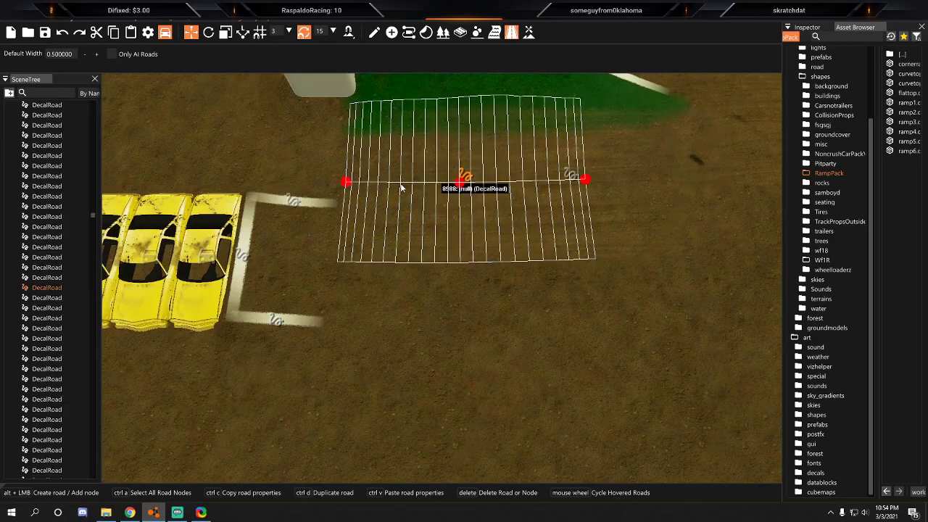
{"action": "left_click", "coordinate": [372, 35]}
{"action": "left_click_drag", "start_coordinate": [481, 171], "coordinate": [426, 194]}
{"action": "left_click_drag", "start_coordinate": [382, 150], "coordinate": [354, 259]}
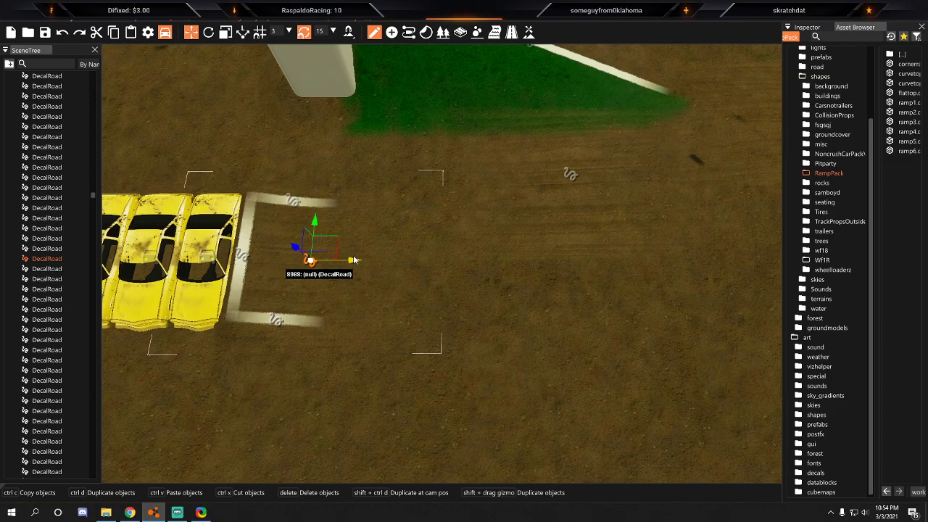
Delete the decal road in the yellow cars' chalk box and the one beside the yellow-side green slope.
{"action": "key", "text": "Delete"}
{"action": "left_click", "coordinate": [570, 174]}
{"action": "key", "text": "Delete"}
Create a decal road of width 6 between the chalk lines, running outward from the end of the yellow car row.
{"action": "right_click_drag", "start_coordinate": [461, 256], "coordinate": [406, 218]}
{"action": "right_click_drag", "start_coordinate": [466, 294], "coordinate": [371, 297]}
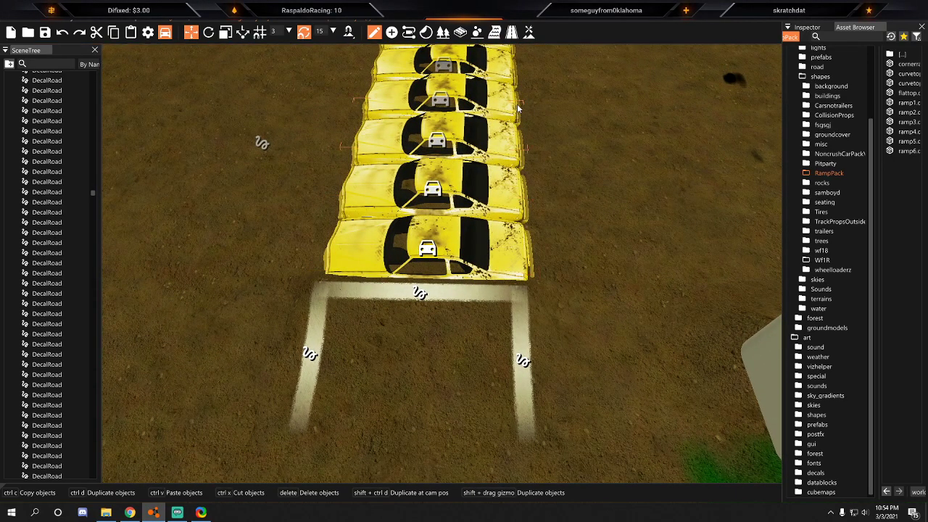
{"action": "left_click", "coordinate": [511, 32]}
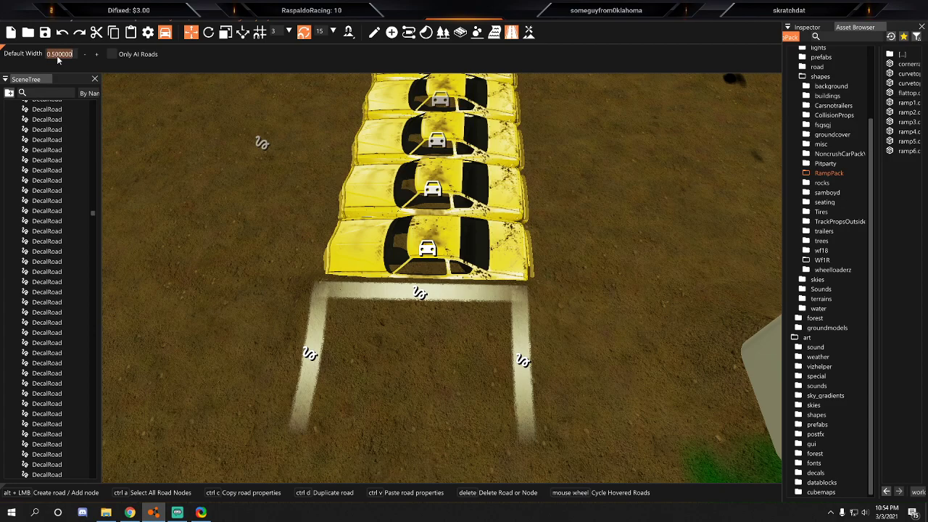
{"action": "type", "text": "6"}
{"action": "key", "text": "Return"}
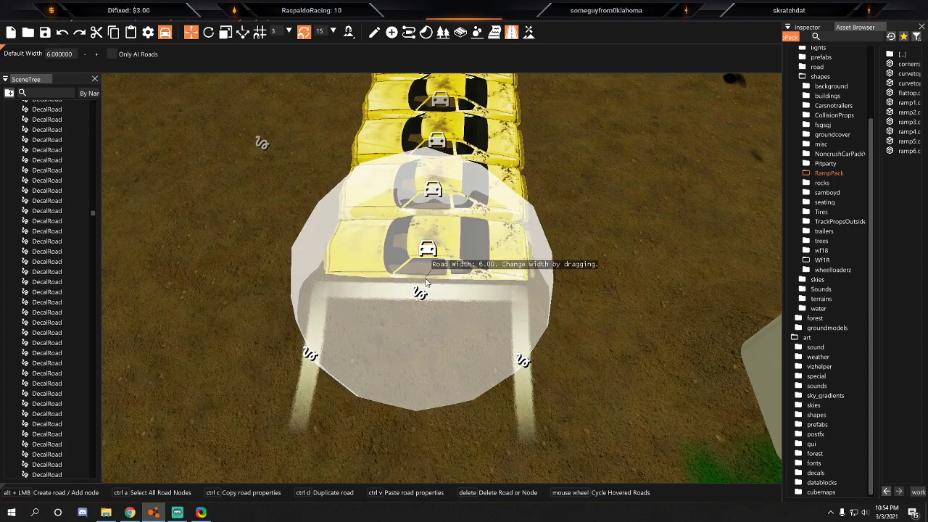
{"action": "left_click", "coordinate": [426, 279], "text": "alt"}
{"action": "left_click", "coordinate": [415, 468], "text": "alt"}
{"action": "key", "text": "s"}
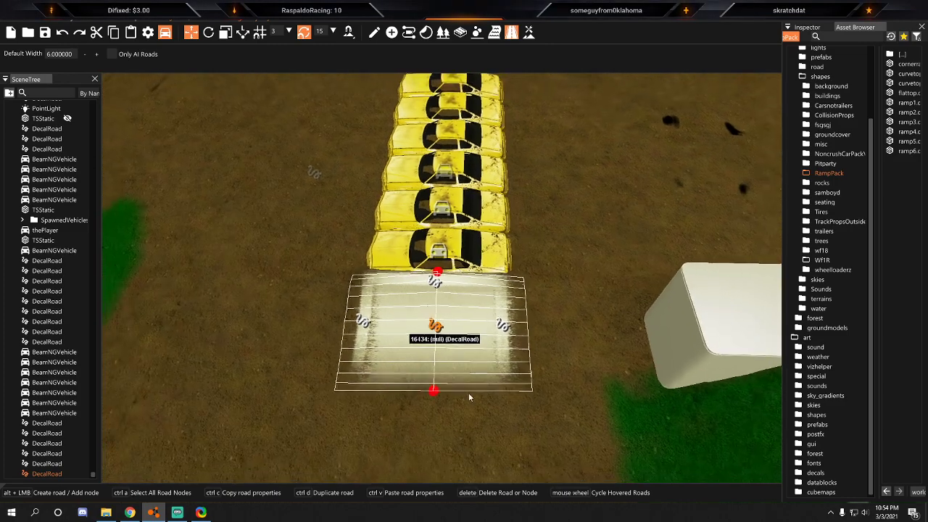
Assign the Utah_dirt_road material to the new decal road in front of the yellow cars.
{"action": "left_click", "coordinate": [858, 27]}
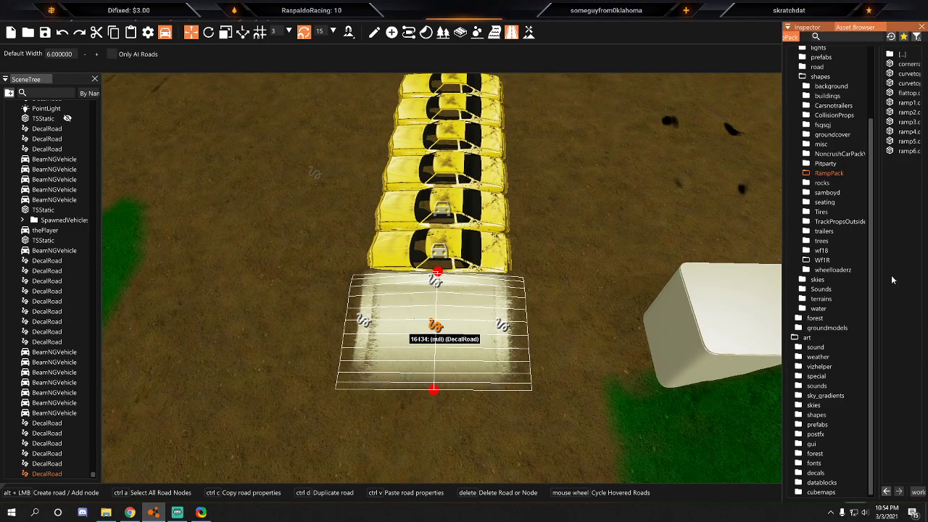
{"action": "left_click", "coordinate": [809, 28]}
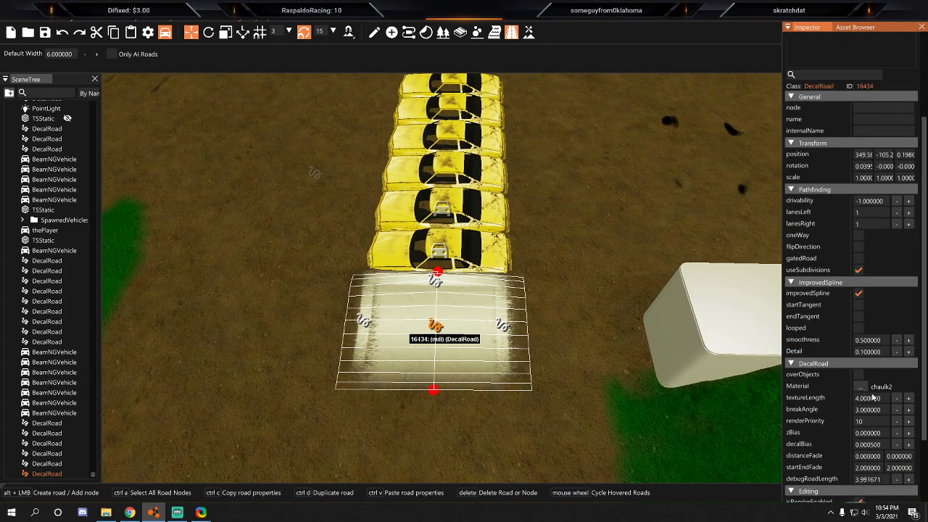
{"action": "left_click", "coordinate": [860, 387]}
{"action": "type", "text": "utah"}
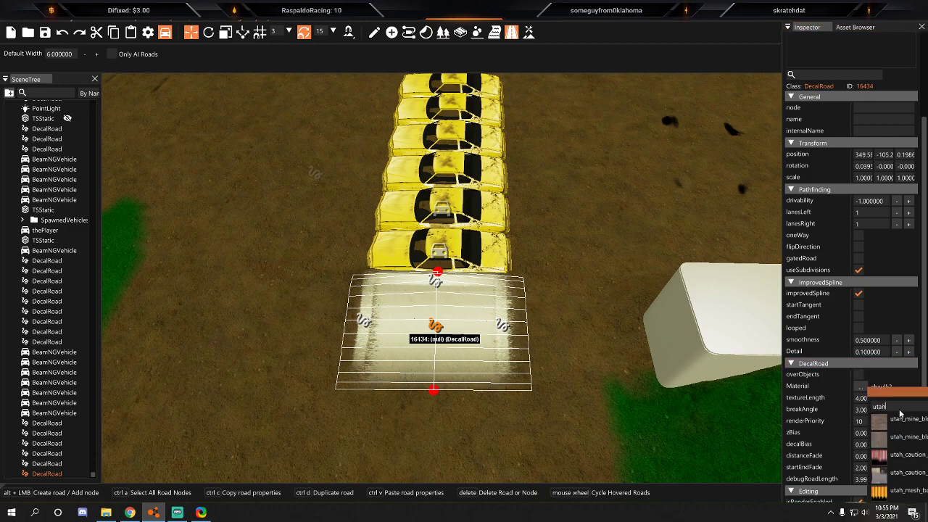
{"action": "type", "text": "_"}
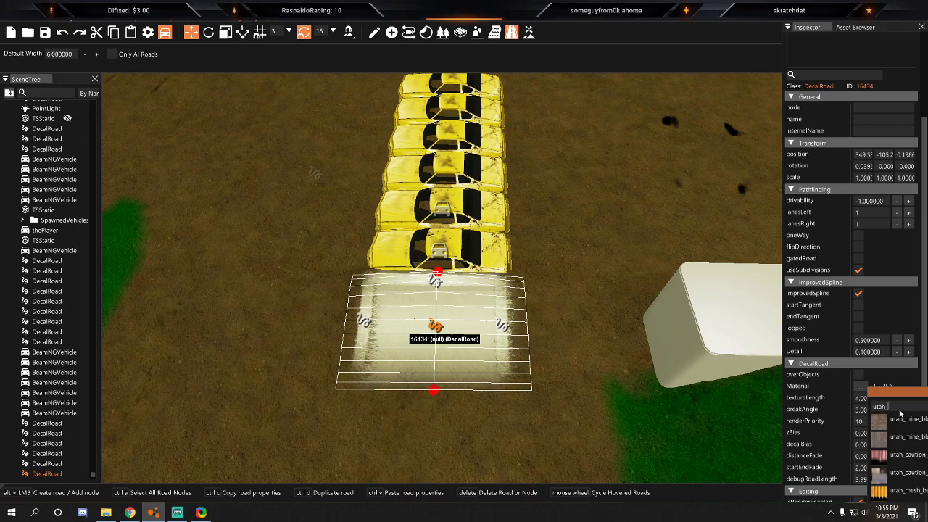
{"action": "type", "text": "r"}
{"action": "key", "text": "BackSpace"}
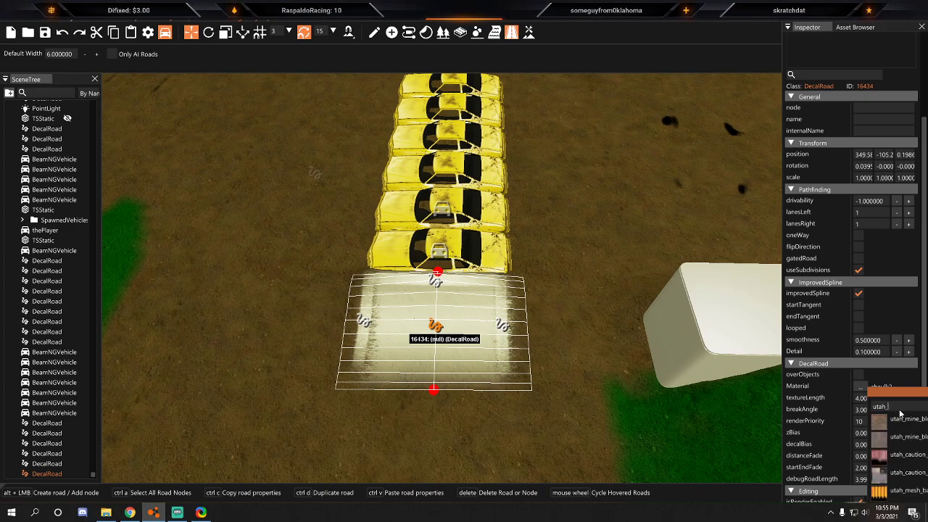
{"action": "left_click_drag", "start_coordinate": [901, 390], "coordinate": [758, 265]}
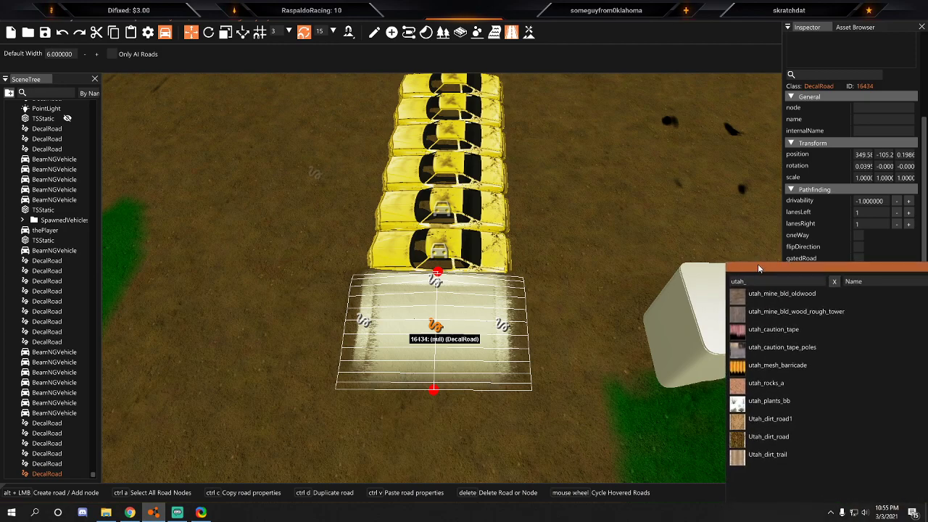
{"action": "left_click", "coordinate": [760, 437]}
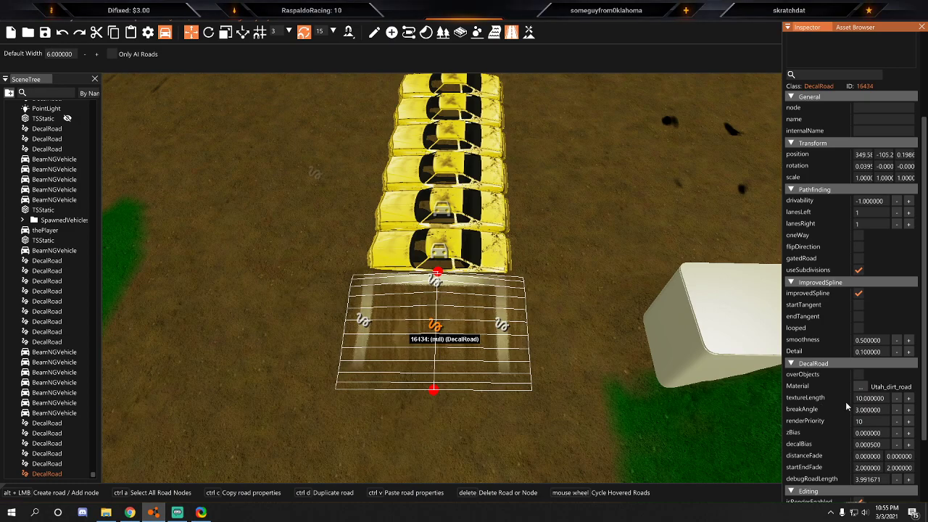
{"action": "scroll", "coordinate": [903, 458], "scroll_direction": "down", "scroll_amount": 1}
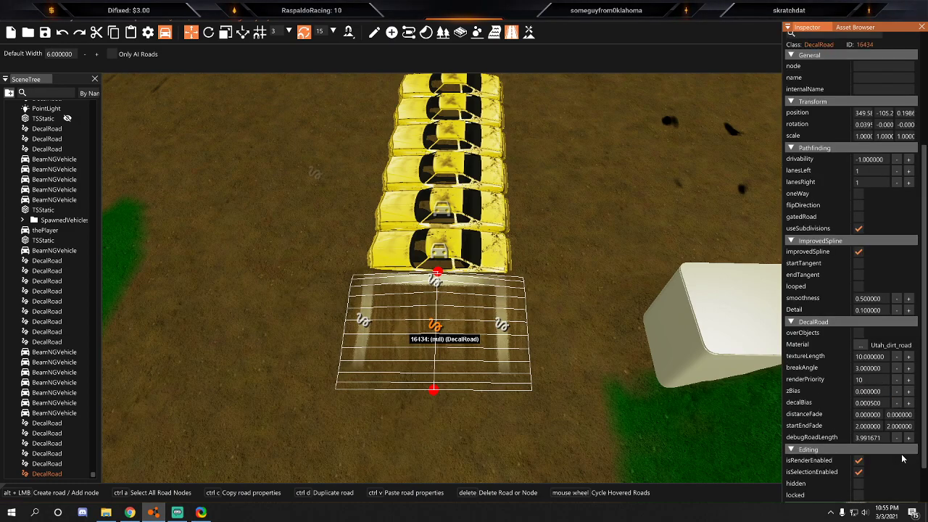
{"action": "left_click", "coordinate": [586, 316]}
{"action": "left_click", "coordinate": [472, 338]}
{"action": "right_click_drag", "start_coordinate": [472, 338], "coordinate": [750, 401]}
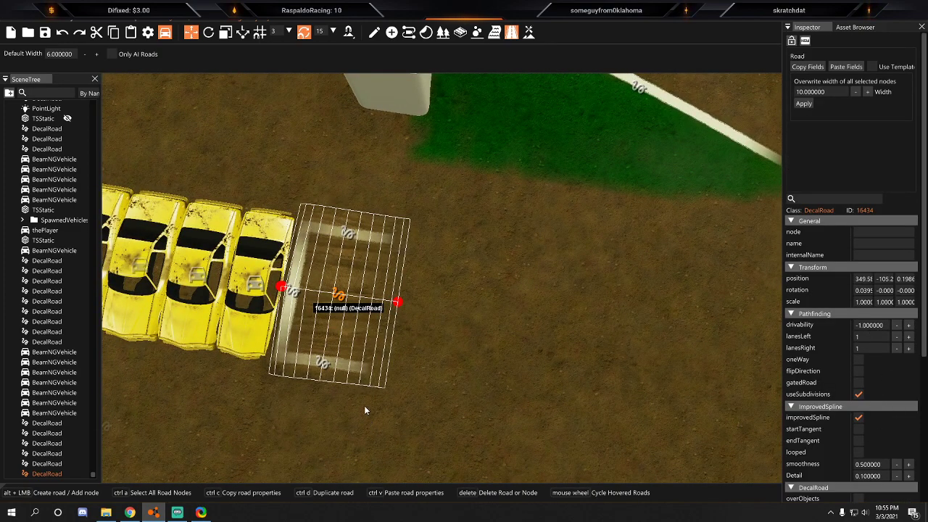
Draw a two-node dirt decal road, 6 m wide, leading away from the yellow cars and set its texture length to 20.
{"action": "left_click", "coordinate": [382, 298], "text": "alt"}
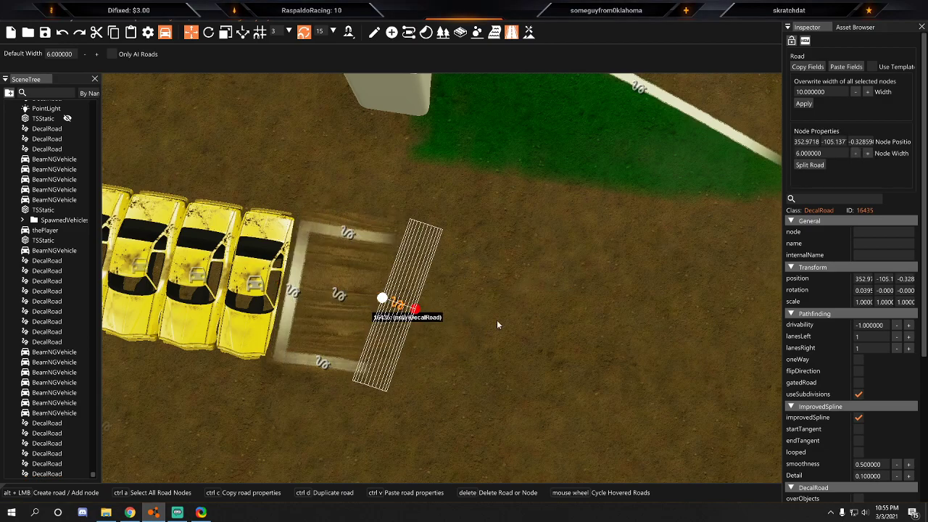
{"action": "left_click", "coordinate": [694, 335], "text": "alt"}
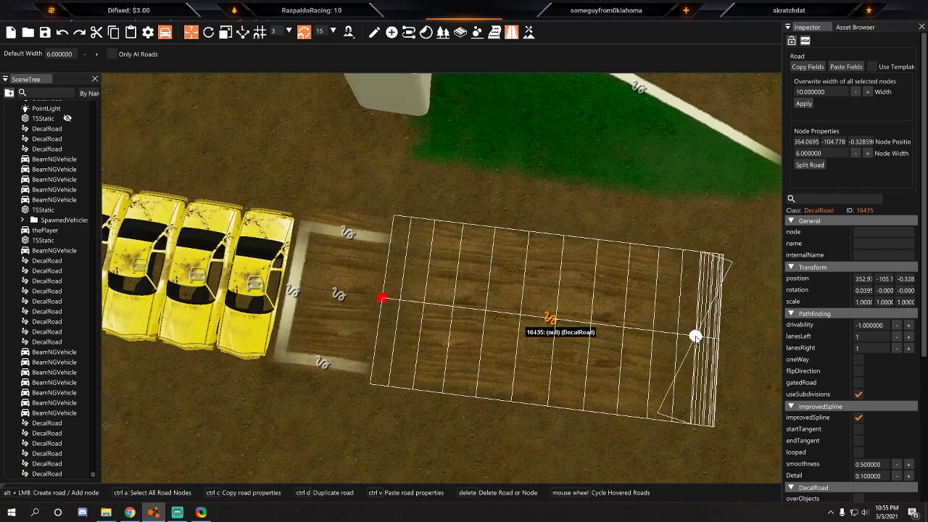
{"action": "scroll", "coordinate": [848, 362], "scroll_direction": "down", "scroll_amount": 3}
{"action": "left_click", "coordinate": [869, 439]}
{"action": "type", "text": "20"}
{"action": "key", "text": "Return"}
{"action": "scroll", "coordinate": [872, 461], "scroll_direction": "down", "scroll_amount": 2}
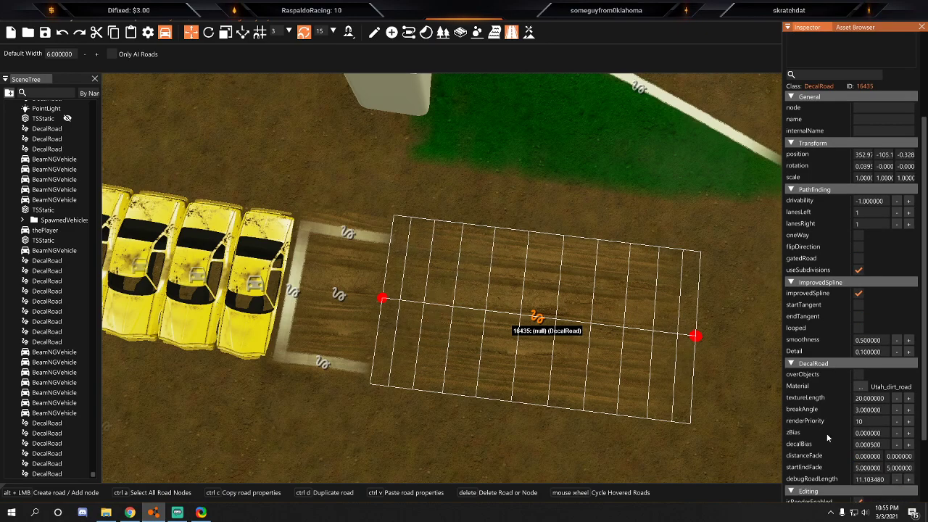
Extend the new dirt road's start node back to the white line by the yellow cars and set both start and end fades to 10.
{"action": "left_click_drag", "start_coordinate": [382, 299], "coordinate": [330, 295]}
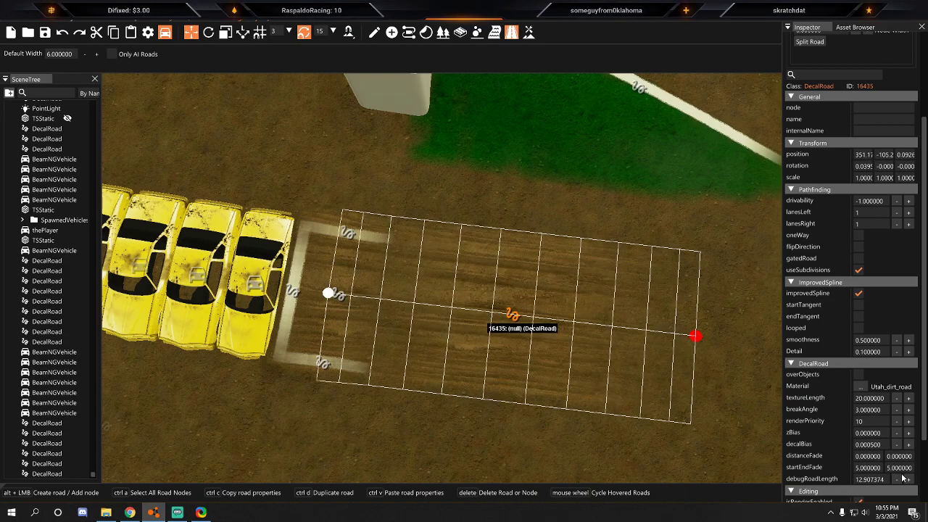
{"action": "left_click", "coordinate": [866, 468]}
{"action": "key", "text": "Return"}
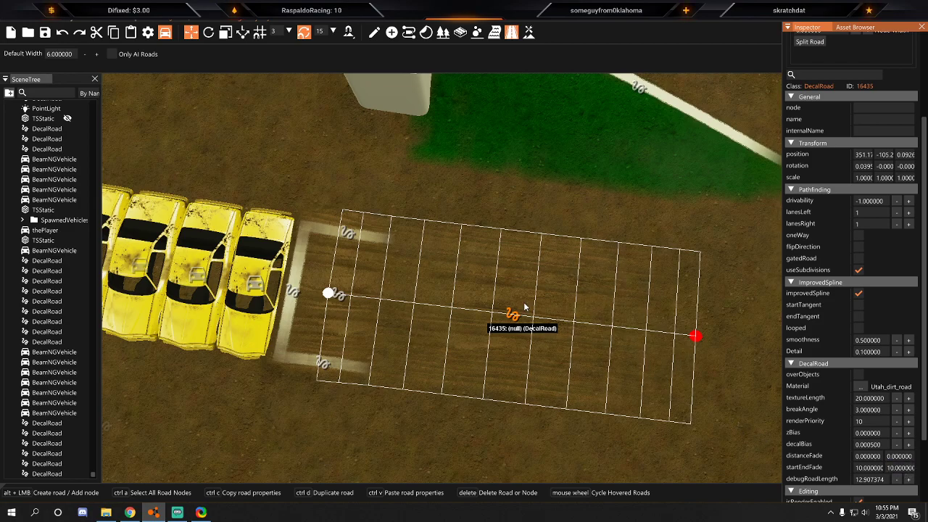
{"action": "left_click_drag", "start_coordinate": [329, 294], "coordinate": [294, 291]}
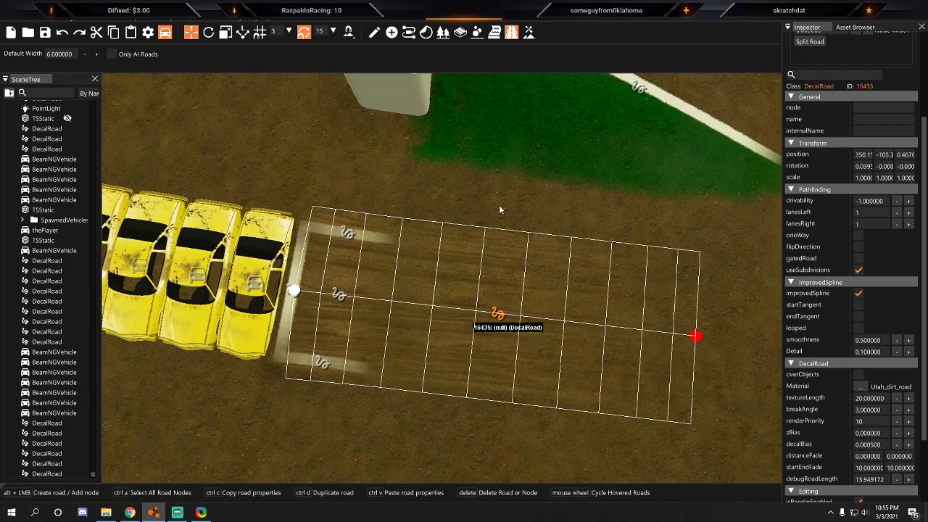
Insert a middle node in the dirt road in front of the yellow cars and nudge it slightly towards the far end.
{"action": "left_click", "coordinate": [287, 150]}
{"action": "key", "text": "s"}
{"action": "right_click_drag", "start_coordinate": [551, 243], "coordinate": [641, 233]}
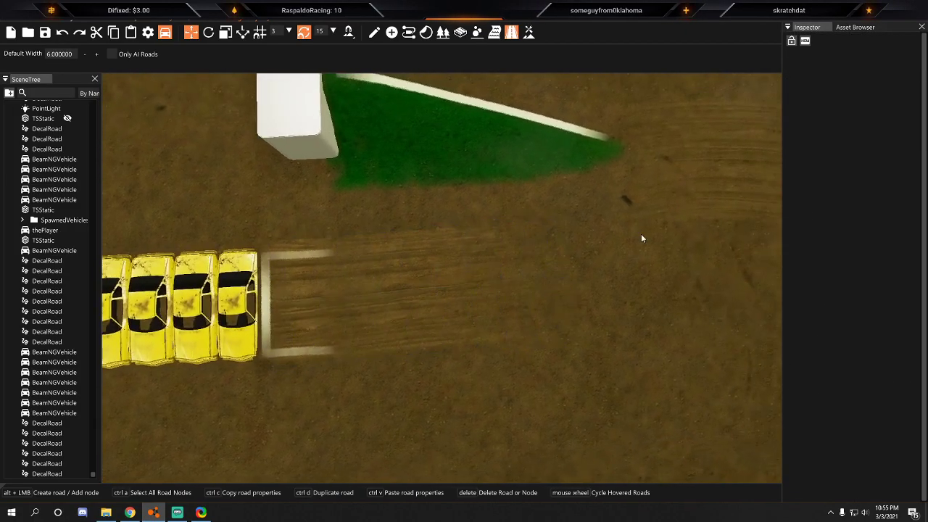
{"action": "right_click_drag", "start_coordinate": [631, 299], "coordinate": [628, 335]}
{"action": "key", "text": "s"}
{"action": "key", "text": "a"}
{"action": "left_click", "coordinate": [521, 397]}
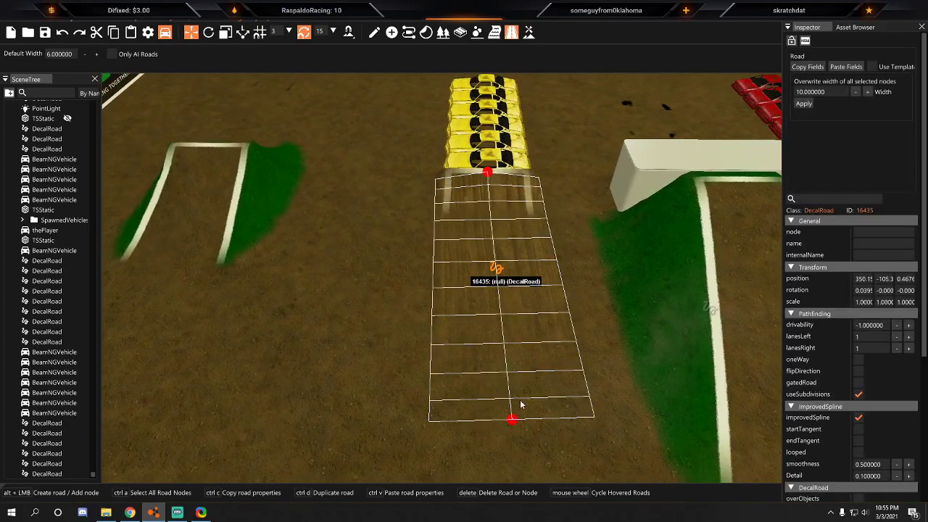
{"action": "left_click", "coordinate": [512, 420]}
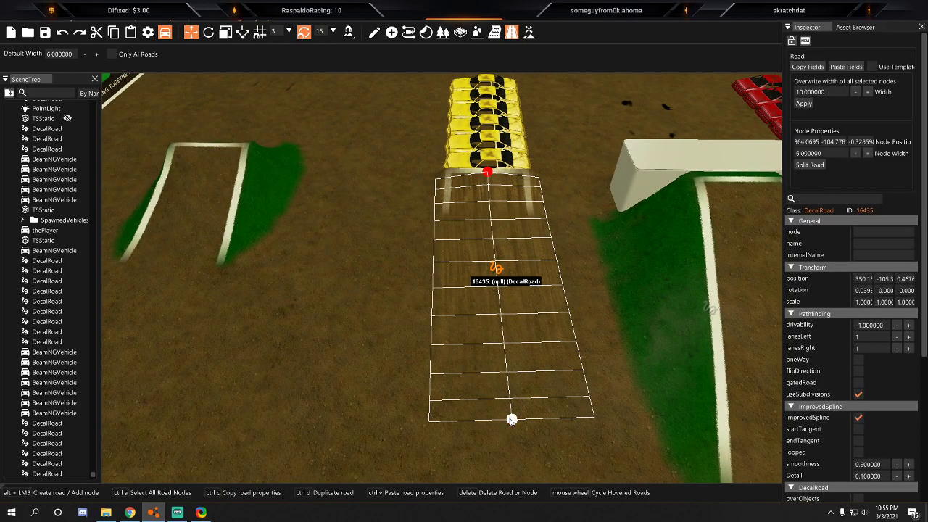
{"action": "left_click", "coordinate": [517, 407]}
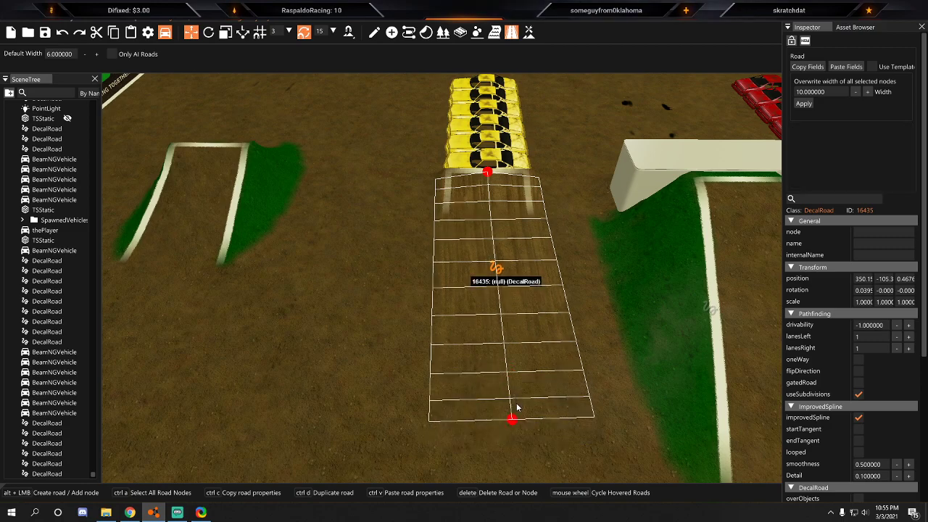
{"action": "left_click", "coordinate": [487, 173]}
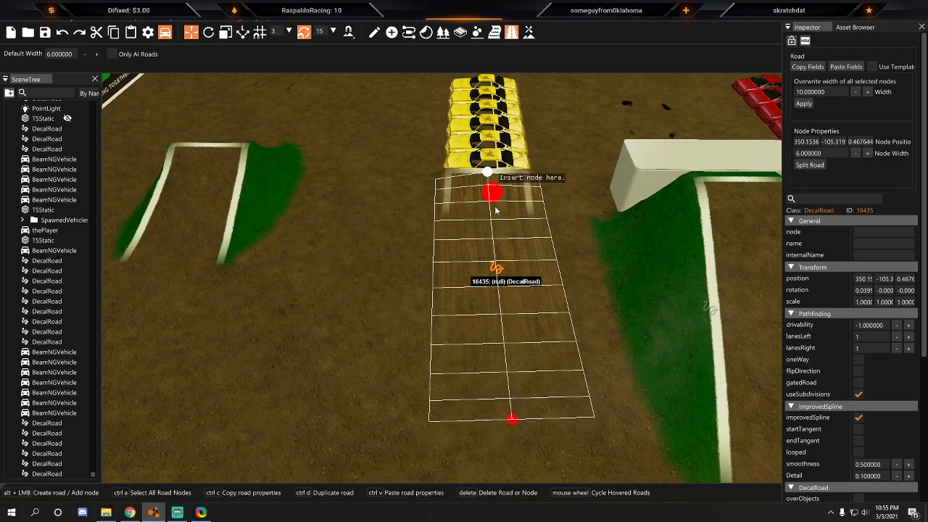
{"action": "left_click", "coordinate": [495, 270]}
{"action": "left_click_drag", "start_coordinate": [495, 273], "coordinate": [500, 283]}
{"action": "left_click", "coordinate": [608, 299]}
{"action": "right_click_drag", "start_coordinate": [455, 351], "coordinate": [594, 351]}
{"action": "left_click", "coordinate": [366, 357]}
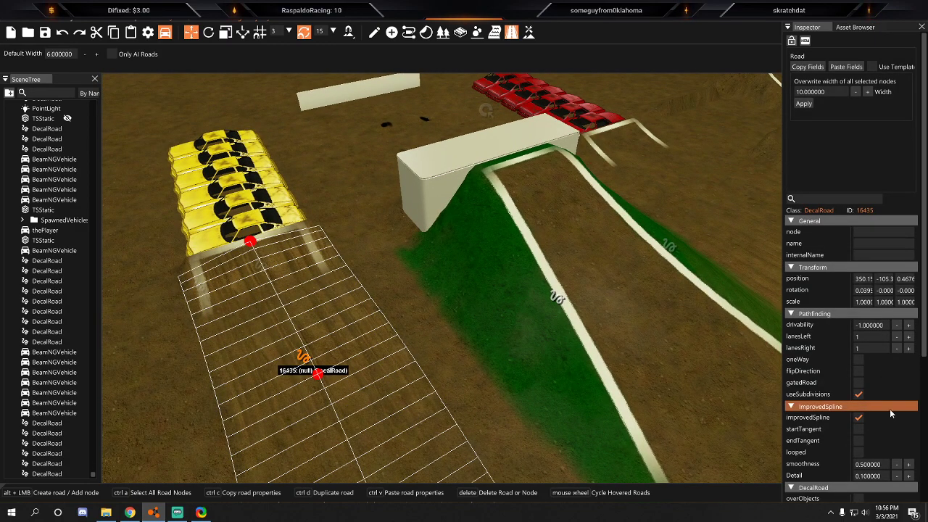
Draw a three-node curved dirt road along the ramp's green edge, then adjust its middle and start nodes to smooth the bend.
{"action": "right_click_drag", "start_coordinate": [580, 319], "coordinate": [739, 330]}
{"action": "right_click_drag", "start_coordinate": [464, 279], "coordinate": [518, 339]}
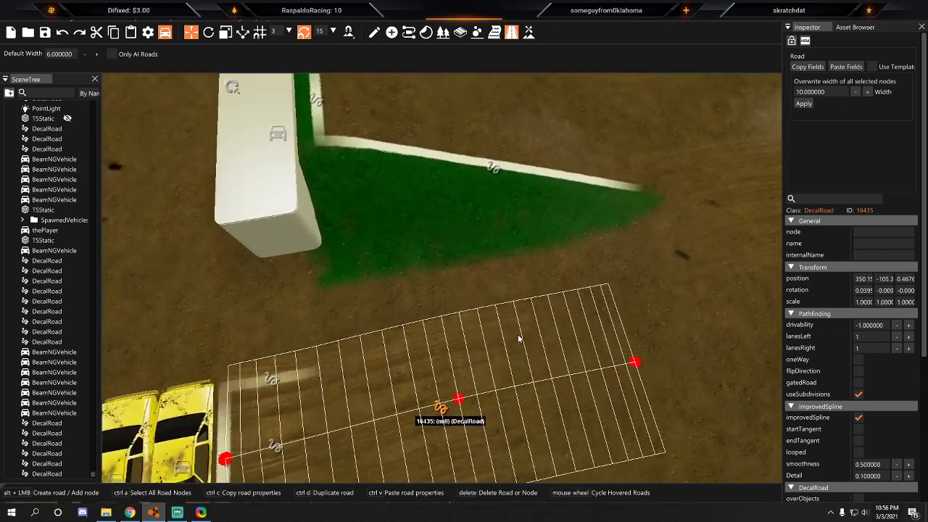
{"action": "left_click", "coordinate": [337, 343], "text": "alt"}
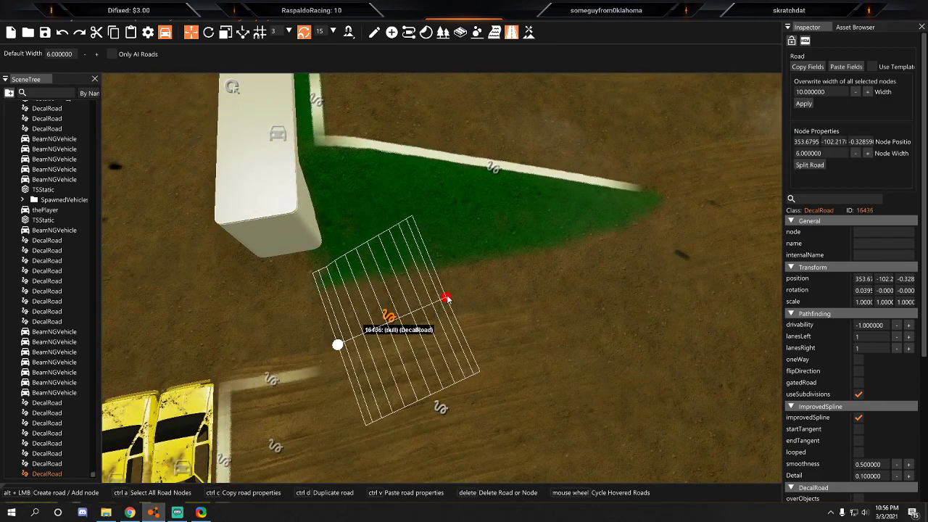
{"action": "left_click", "coordinate": [690, 274], "text": "alt"}
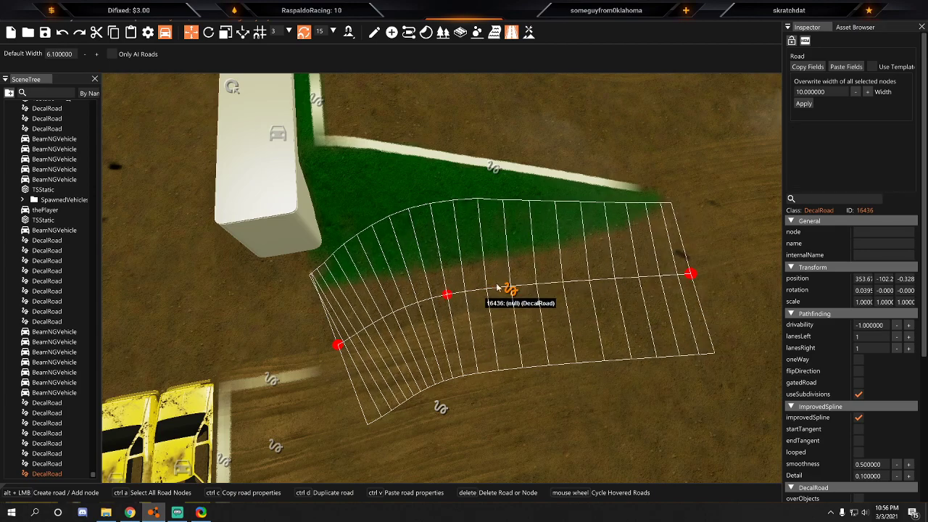
{"action": "left_click_drag", "start_coordinate": [447, 295], "coordinate": [494, 300]}
{"action": "left_click_drag", "start_coordinate": [345, 345], "coordinate": [315, 352]}
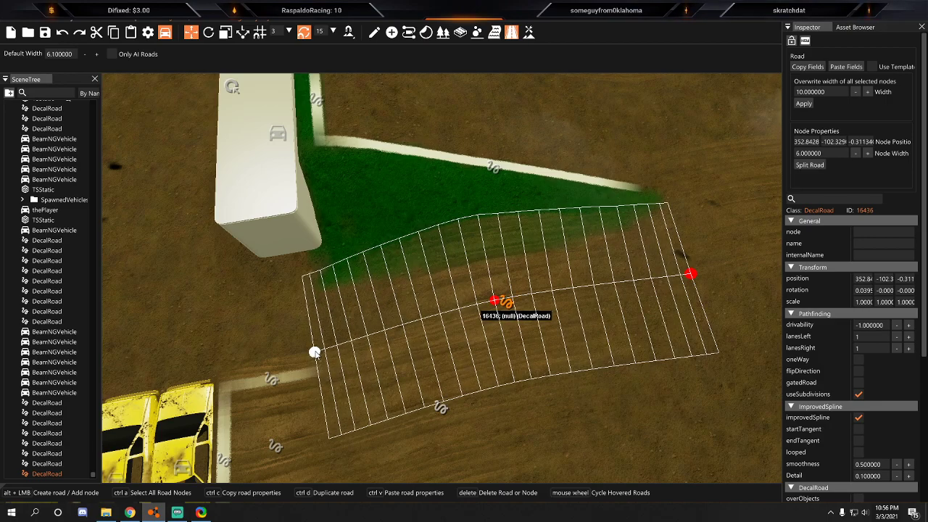
Delete the existing curved dirt road that begins at the tip of the ramp's green edge.
{"action": "left_click", "coordinate": [628, 138]}
{"action": "key", "text": "d"}
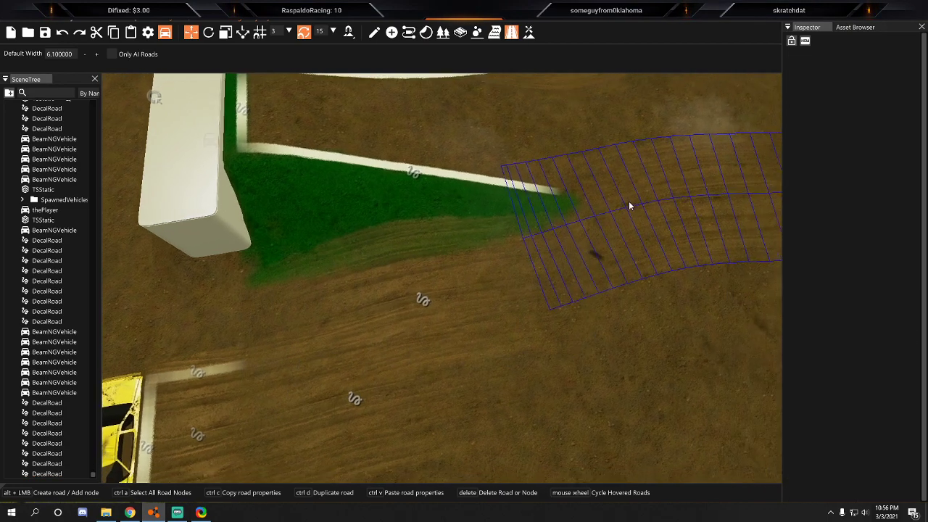
{"action": "left_click", "coordinate": [545, 205]}
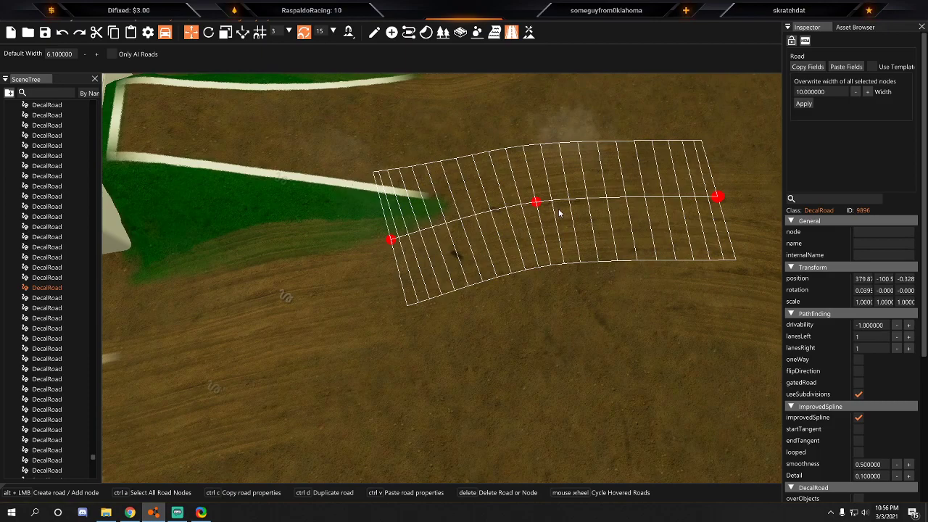
{"action": "key", "text": "ctrl+d"}
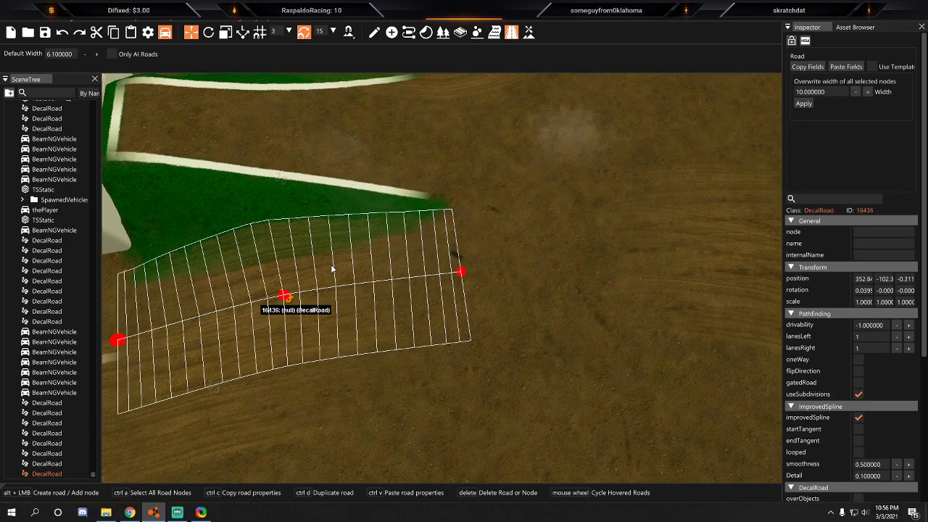
Draw a replacement three-node dirt road, 6.1 m wide, from the green edge's tip and pull its start node back over the previous track.
{"action": "mouse_move", "coordinate": [498, 247]}
{"action": "left_click", "coordinate": [425, 257], "text": "alt"}
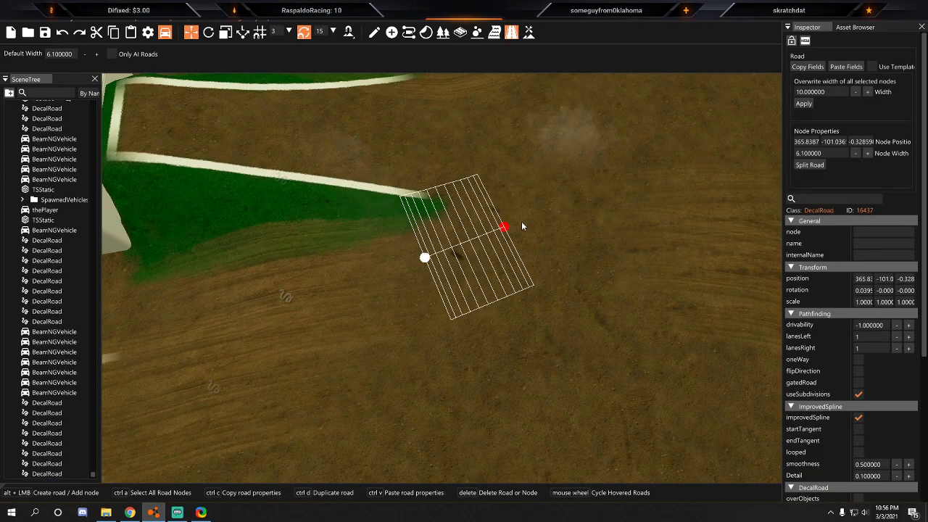
{"action": "left_click", "coordinate": [573, 216], "text": "alt"}
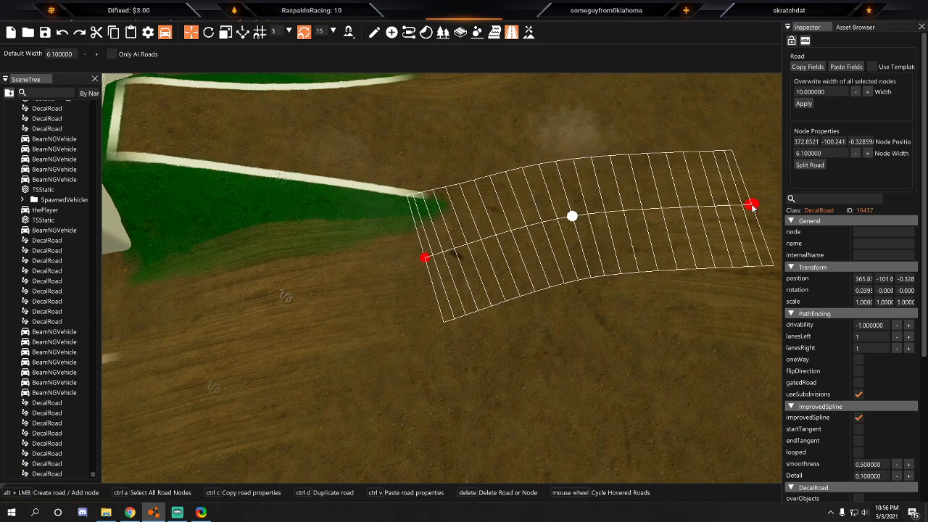
{"action": "left_click", "coordinate": [752, 204], "text": "alt"}
{"action": "left_click_drag", "start_coordinate": [425, 258], "coordinate": [392, 270]}
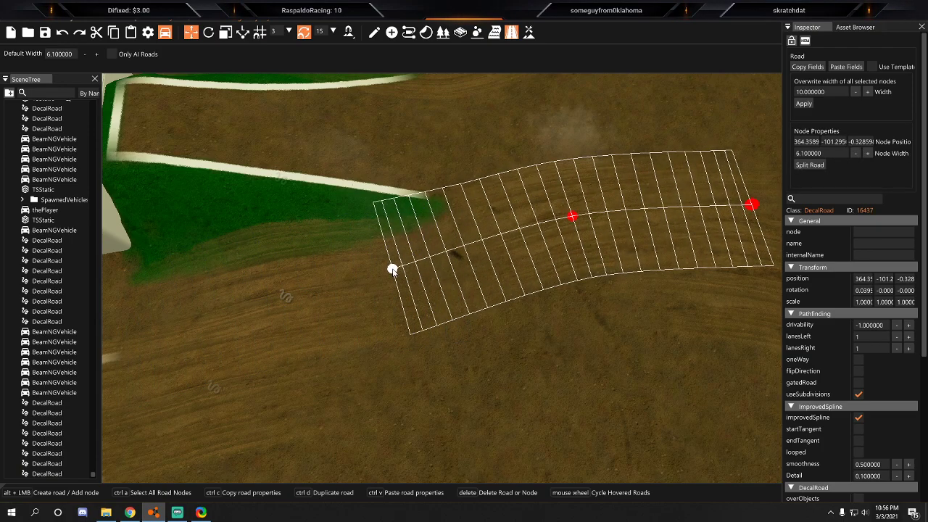
Move the replacement dirt road about 1.5 m along the X axis towards the ramp using Object Select.
{"action": "left_click", "coordinate": [522, 344]}
{"action": "key", "text": "s"}
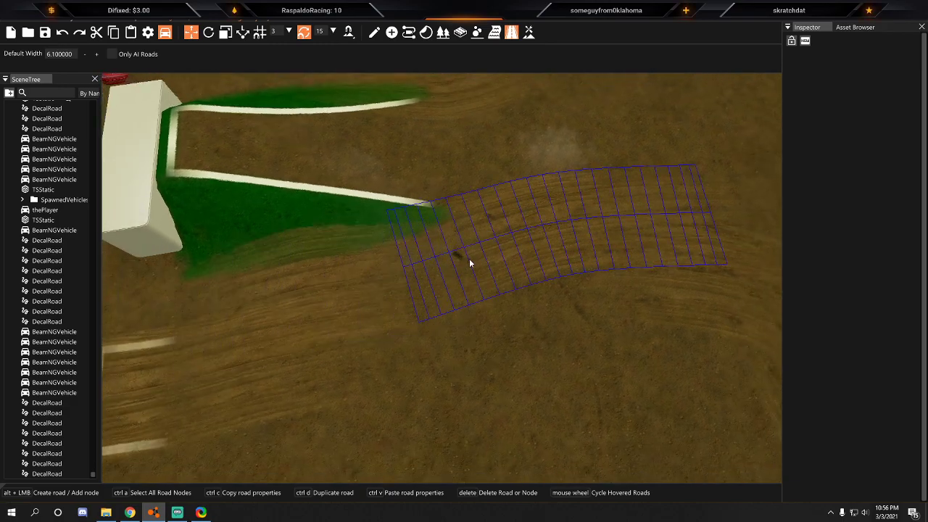
{"action": "left_click", "coordinate": [469, 262]}
{"action": "left_click", "coordinate": [374, 32]}
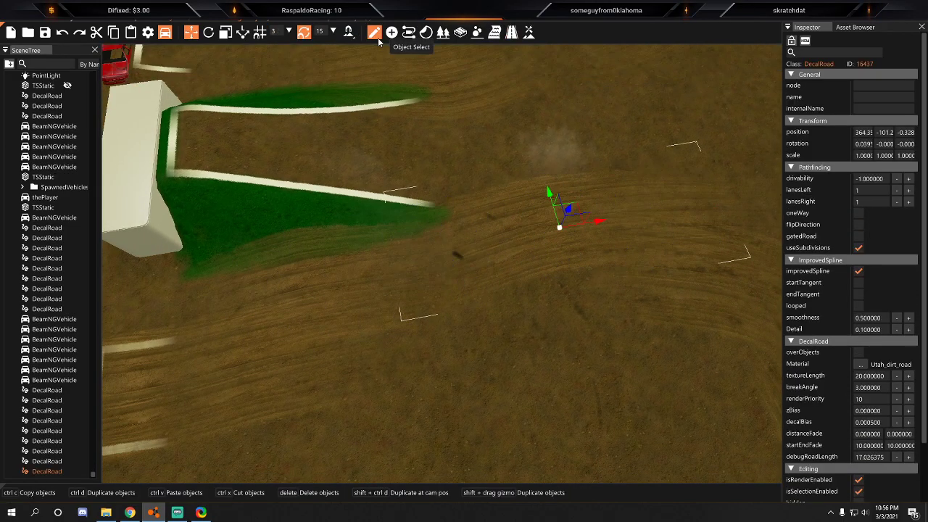
{"action": "left_click_drag", "start_coordinate": [583, 225], "coordinate": [556, 224]}
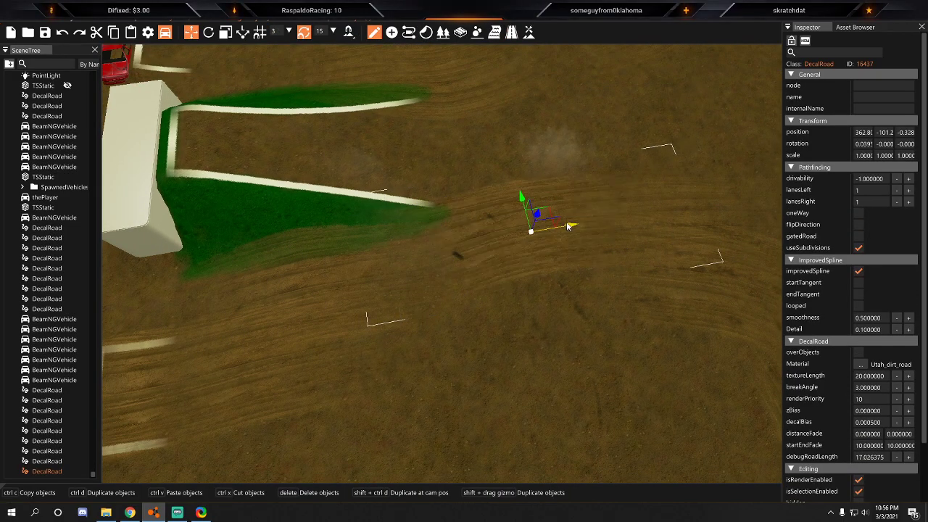
Delete the four-node dirt road that curves around the turn beyond the ramp using the Decal Road Editor.
{"action": "left_click", "coordinate": [544, 112]}
{"action": "key", "text": "d"}
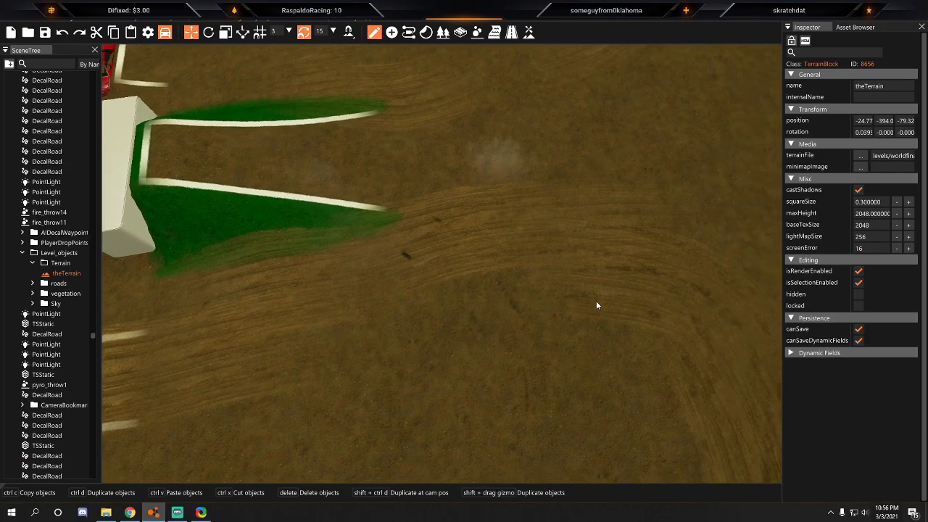
{"action": "left_click", "coordinate": [676, 290]}
{"action": "key", "text": "d"}
{"action": "left_click", "coordinate": [511, 32]}
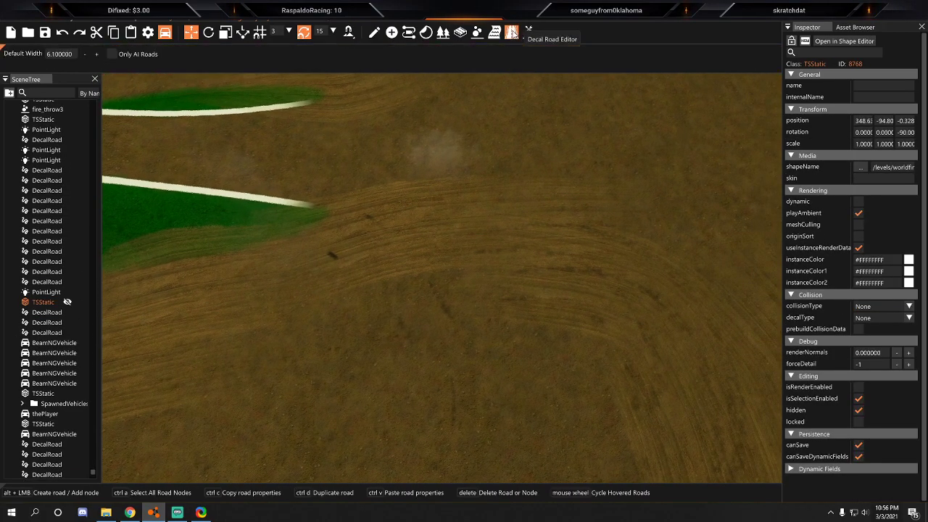
{"action": "left_click", "coordinate": [533, 294]}
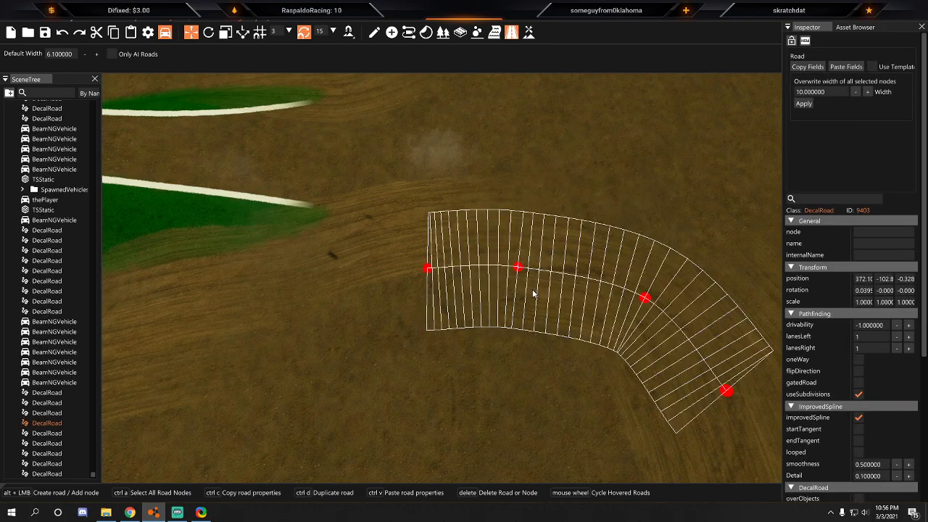
{"action": "key", "text": "Delete"}
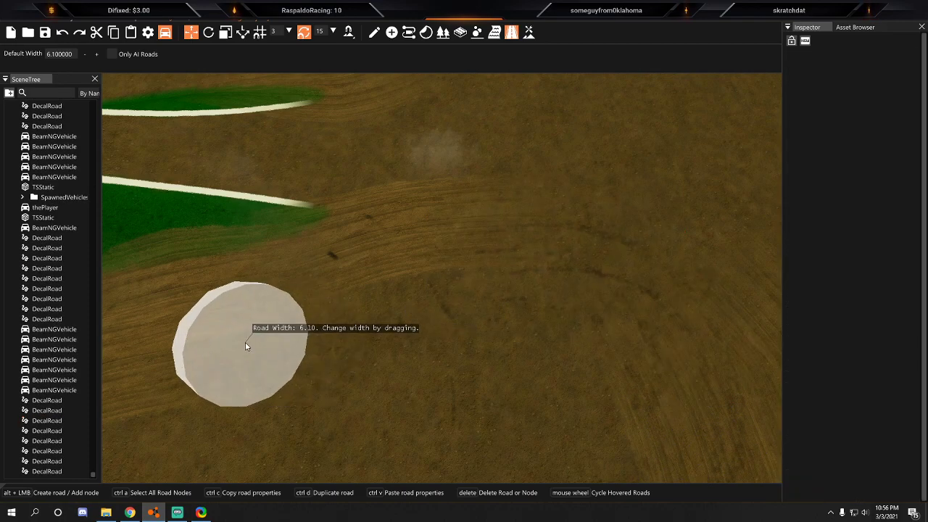
Draw a three-node, 6.2 m wide dirt road continuing the yellow cars' track and move it about 3.4 m back along X.
{"action": "left_click", "coordinate": [239, 344], "text": "alt"}
{"action": "left_click", "coordinate": [384, 316], "text": "alt"}
{"action": "left_click", "coordinate": [523, 310], "text": "alt"}
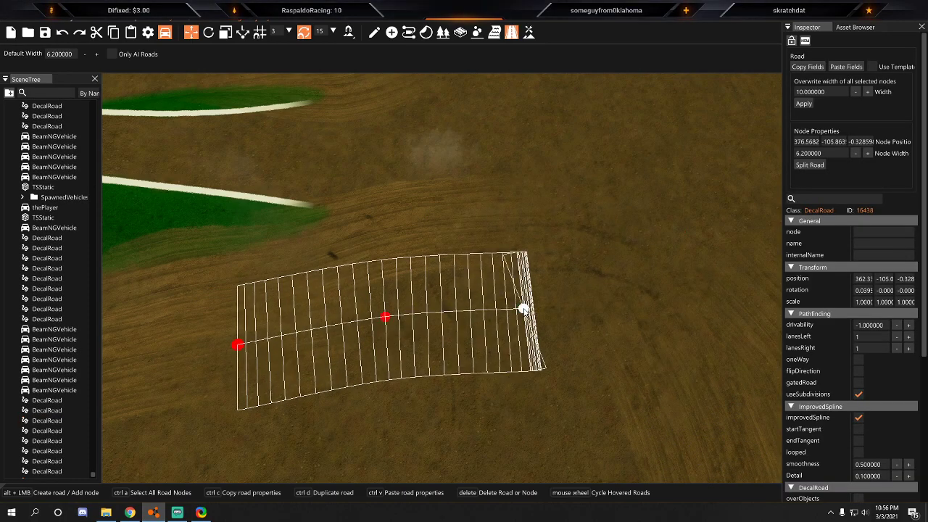
{"action": "left_click", "coordinate": [595, 88]}
{"action": "key", "text": "s"}
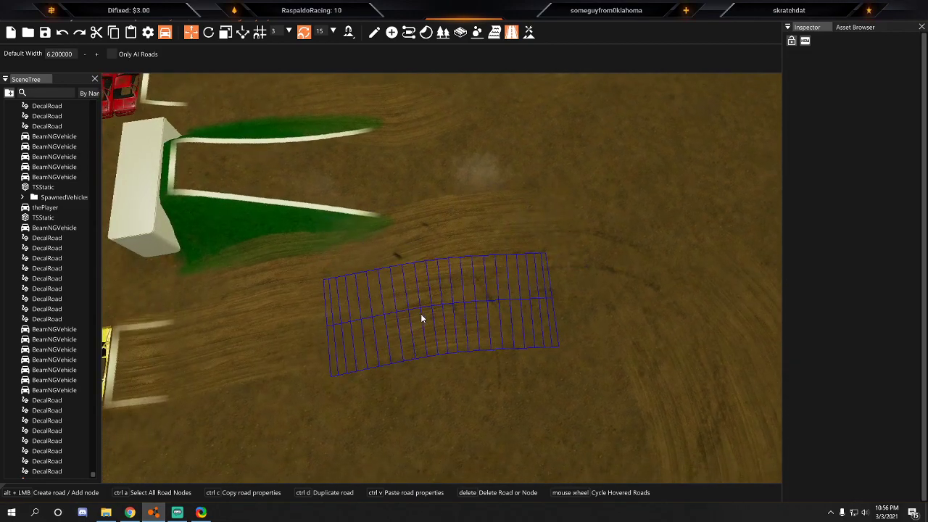
{"action": "left_click", "coordinate": [422, 319]}
{"action": "left_click", "coordinate": [373, 34]}
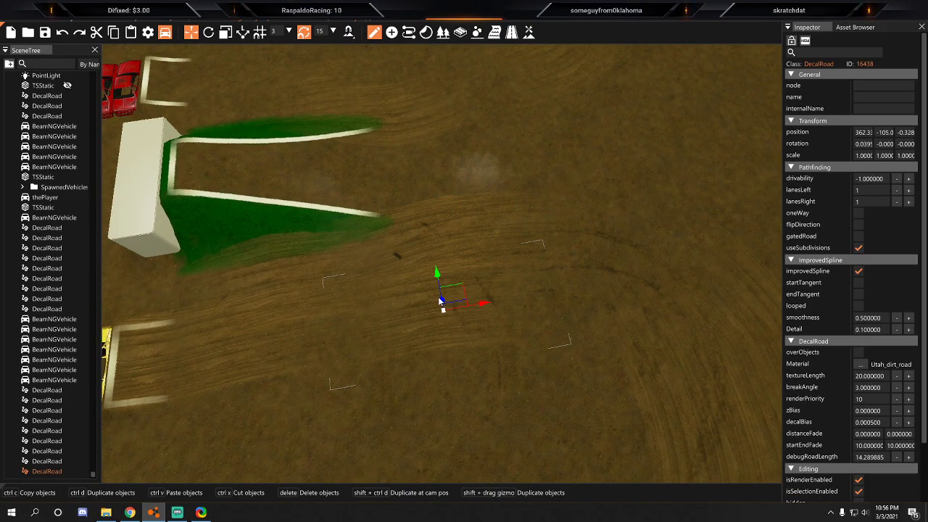
{"action": "left_click_drag", "start_coordinate": [471, 312], "coordinate": [415, 321]}
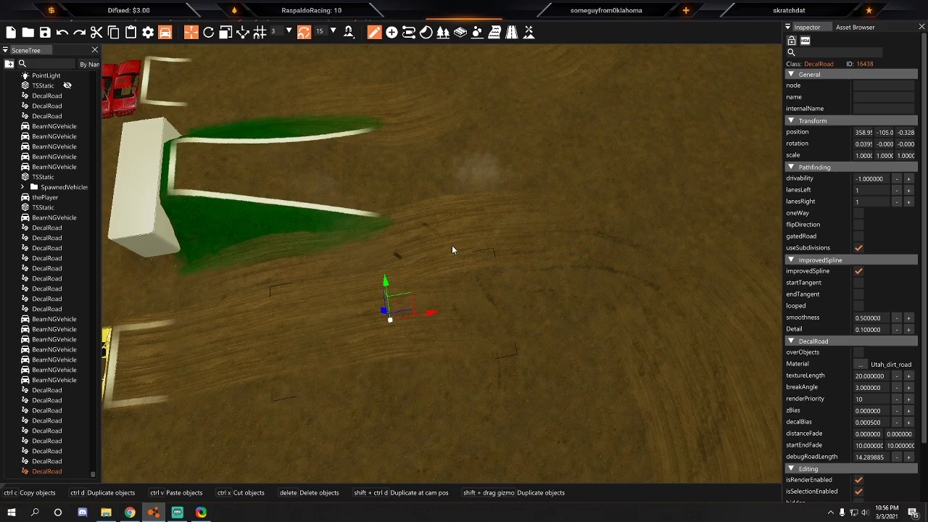
Look over the blended dirt tracks between the yellow cars, the ramp and the turn.
{"action": "left_click", "coordinate": [609, 119]}
{"action": "key", "text": "a"}
{"action": "key", "text": "s"}
{"action": "key", "text": "d"}
{"action": "key", "text": "w"}
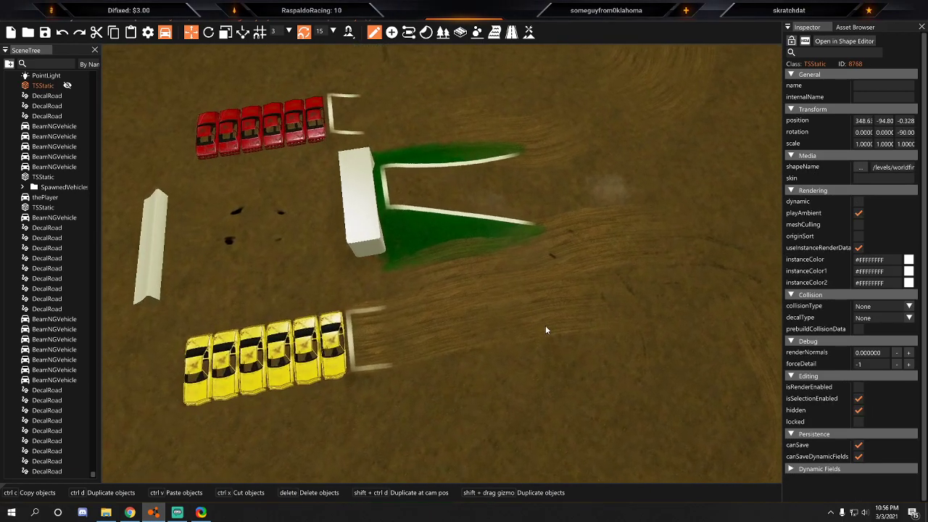
{"action": "key", "text": "w"}
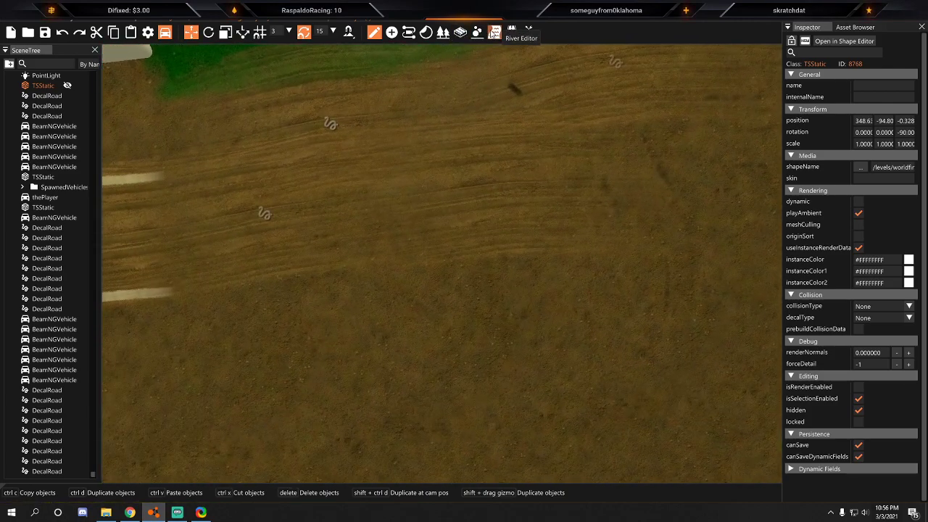
Open the startEndFade value of the three-node dirt road continuing the yellow cars' track in the Decal Road Editor.
{"action": "left_click", "coordinate": [511, 32]}
{"action": "left_click", "coordinate": [564, 207]}
{"action": "scroll", "coordinate": [836, 393], "scroll_direction": "down", "scroll_amount": 2}
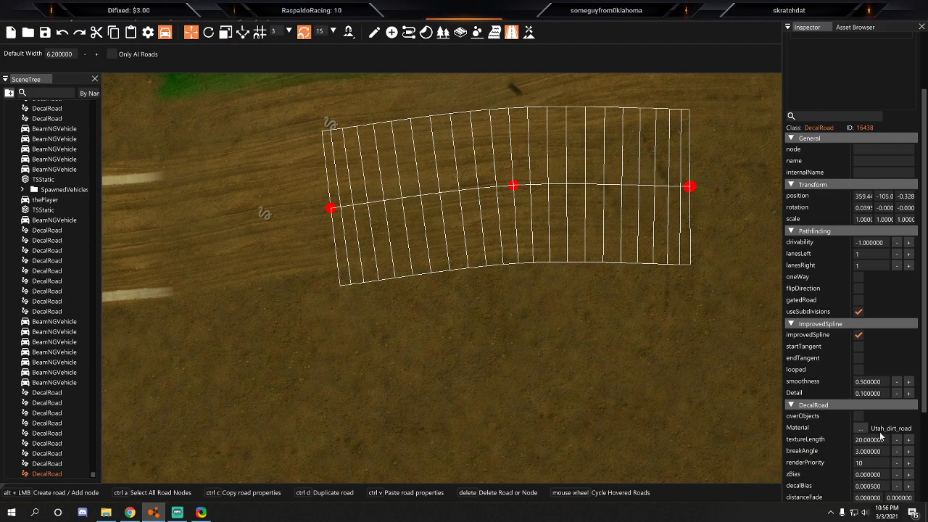
{"action": "scroll", "coordinate": [875, 461], "scroll_direction": "down", "scroll_amount": 2}
{"action": "left_click", "coordinate": [870, 426]}
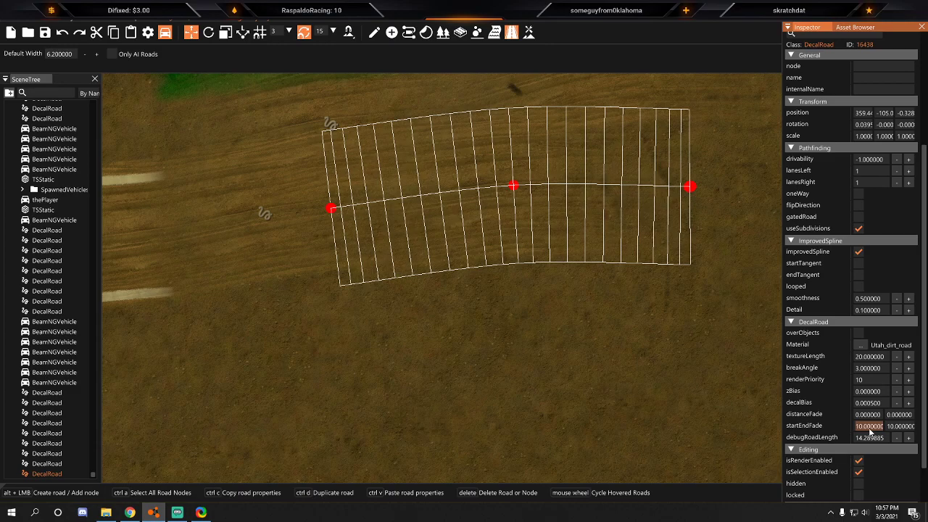
{"action": "left_click", "coordinate": [710, 366]}
Edit the startEndFade values of the dirt road that runs out from the yellow cars' jump.
{"action": "left_click", "coordinate": [274, 215]}
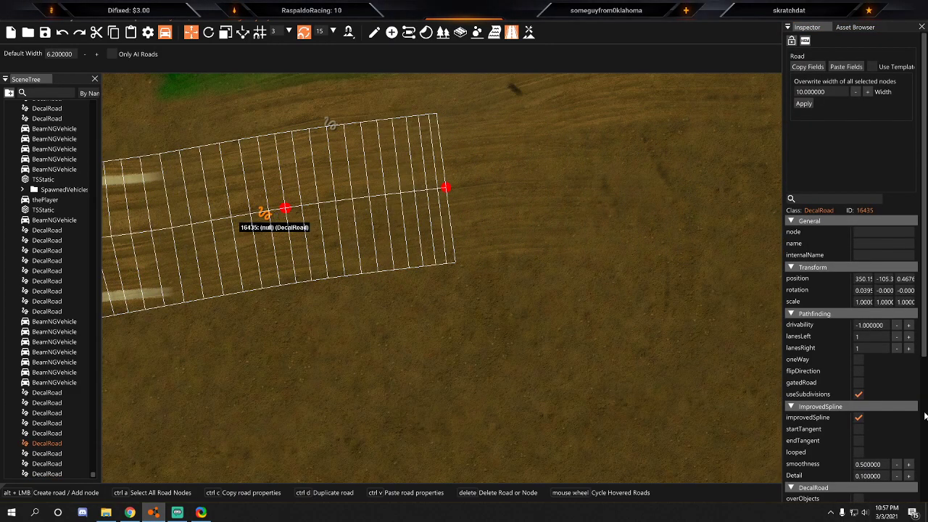
{"action": "scroll", "coordinate": [871, 464], "scroll_direction": "down", "scroll_amount": 3}
{"action": "left_click", "coordinate": [869, 469]}
{"action": "type", "text": "1"}
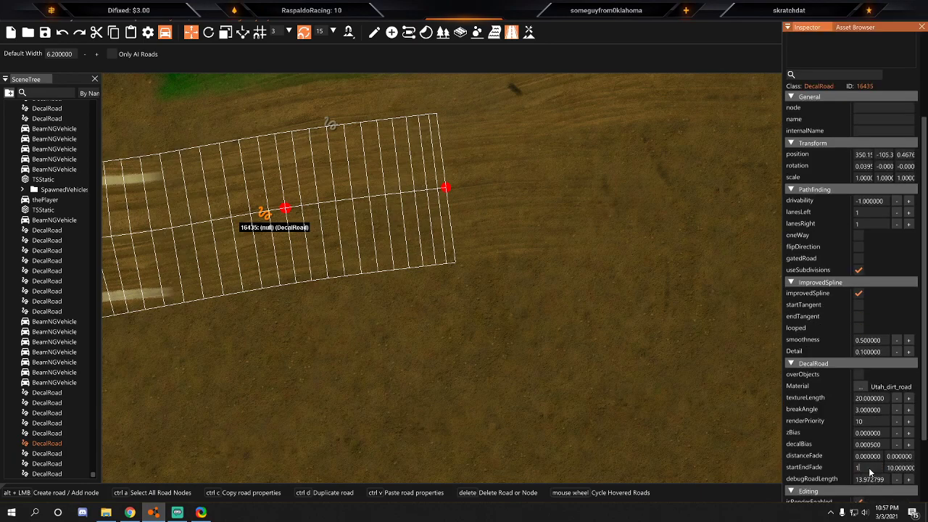
{"action": "left_click", "coordinate": [900, 468]}
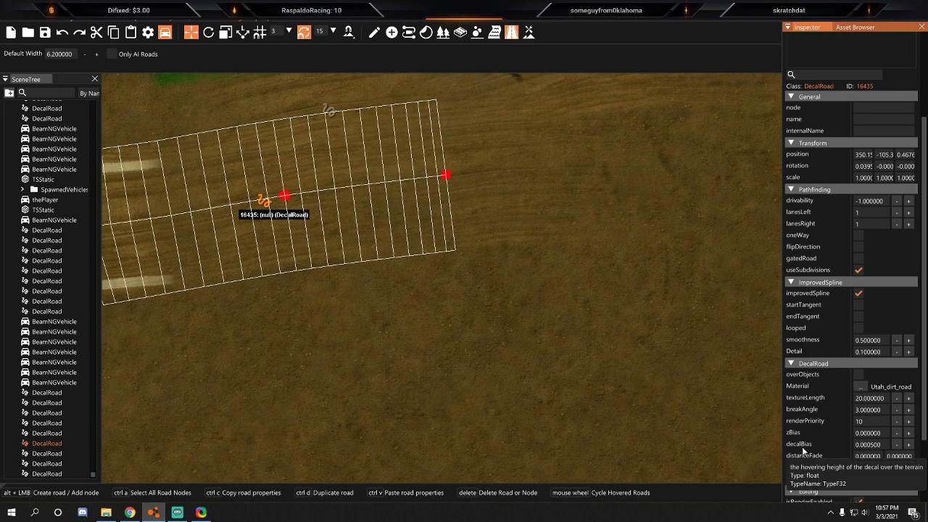
Set the first startEndFade value of the three-node dirt road beside the center ramp's green edge to 12.
{"action": "left_click", "coordinate": [574, 333]}
{"action": "right_click_drag", "start_coordinate": [479, 292], "coordinate": [428, 285]}
{"action": "left_click", "coordinate": [371, 244]}
{"action": "key", "text": "ctrl+d"}
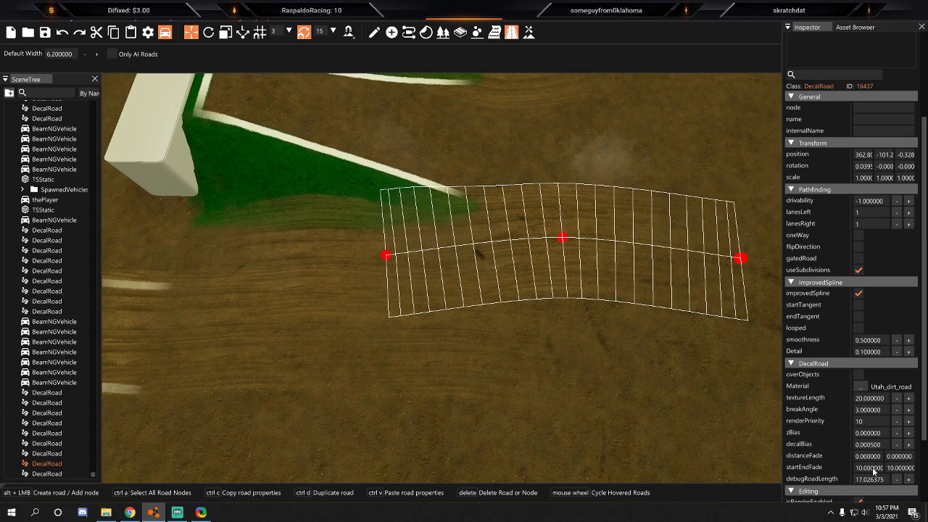
{"action": "left_click_drag", "start_coordinate": [872, 466], "coordinate": [901, 472]}
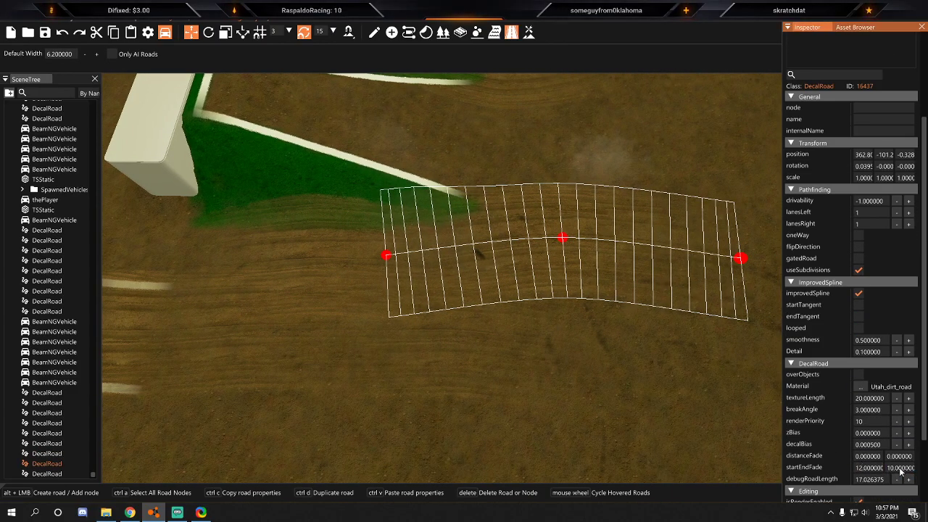
{"action": "left_click", "coordinate": [621, 379]}
Look over the dirt roads, ramps and car rows from above and from the arena's side.
{"action": "left_click", "coordinate": [696, 132]}
{"action": "right_click_drag", "start_coordinate": [696, 132], "coordinate": [665, 168]}
{"action": "right_click_drag", "start_coordinate": [668, 221], "coordinate": [387, 290]}
{"action": "key", "text": "s"}
{"action": "key", "text": "s"}
{"action": "key", "text": "d"}
{"action": "right_click_drag", "start_coordinate": [326, 283], "coordinate": [243, 276]}
{"action": "key", "text": "s"}
{"action": "key", "text": "a"}
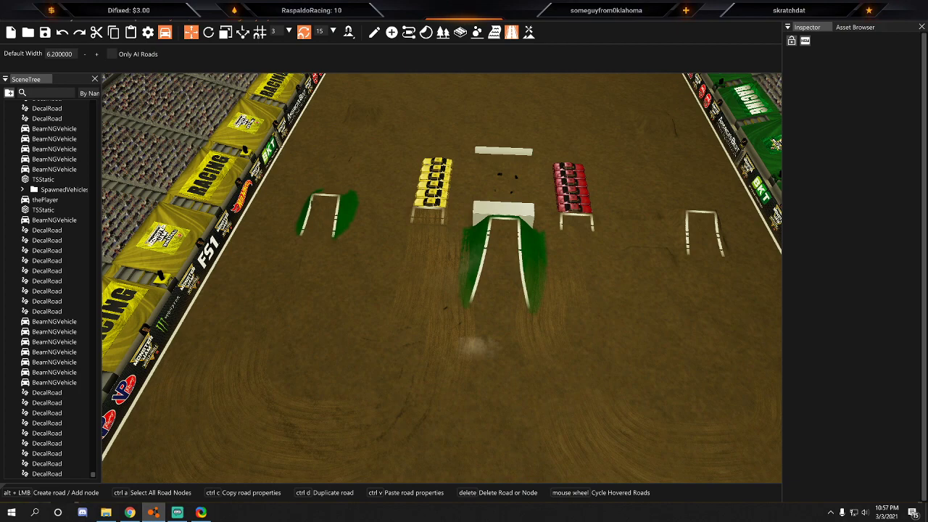
{"action": "right_click_drag", "start_coordinate": [553, 238], "coordinate": [695, 177]}
{"action": "key", "text": "w"}
{"action": "key", "text": "a"}
{"action": "key", "text": "s"}
{"action": "key", "text": "alt+Tab"}
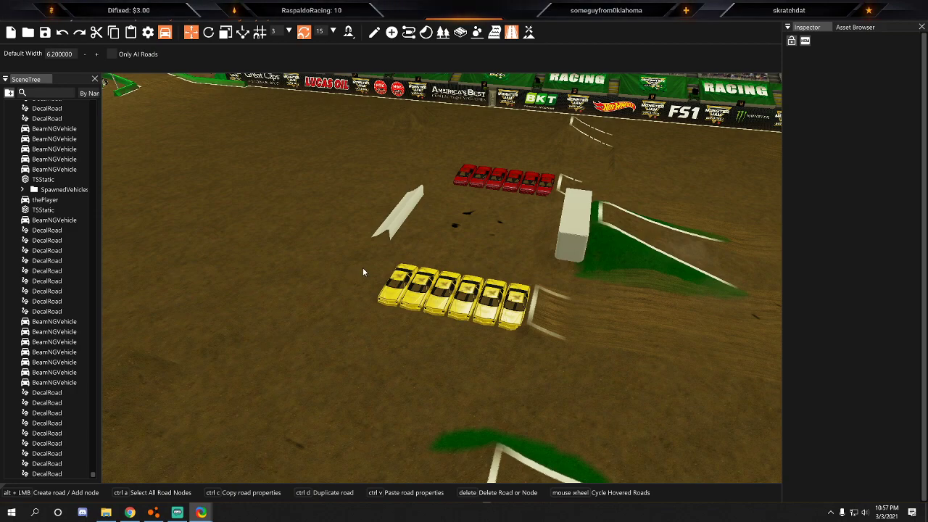
Select the yellow car closest to the dirt road with Object Select and focus the view on it.
{"action": "left_click", "coordinate": [527, 33]}
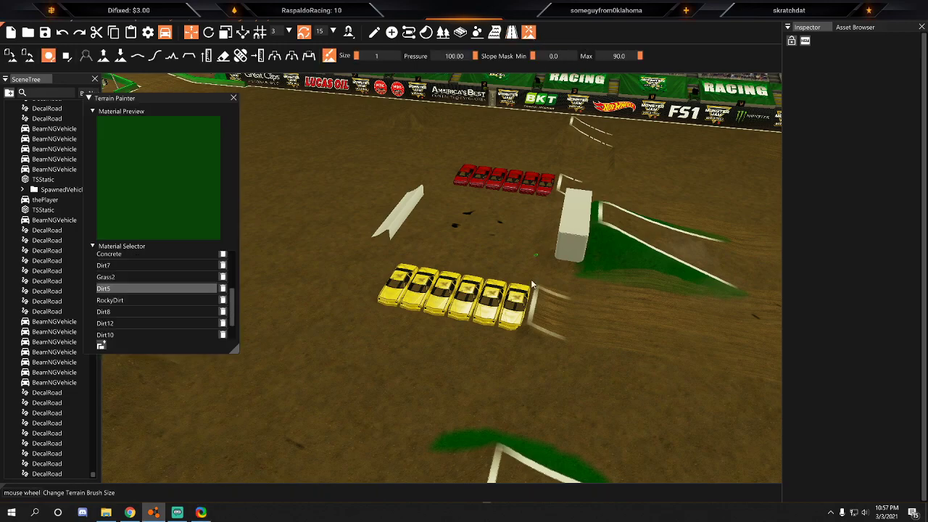
{"action": "left_click", "coordinate": [374, 33]}
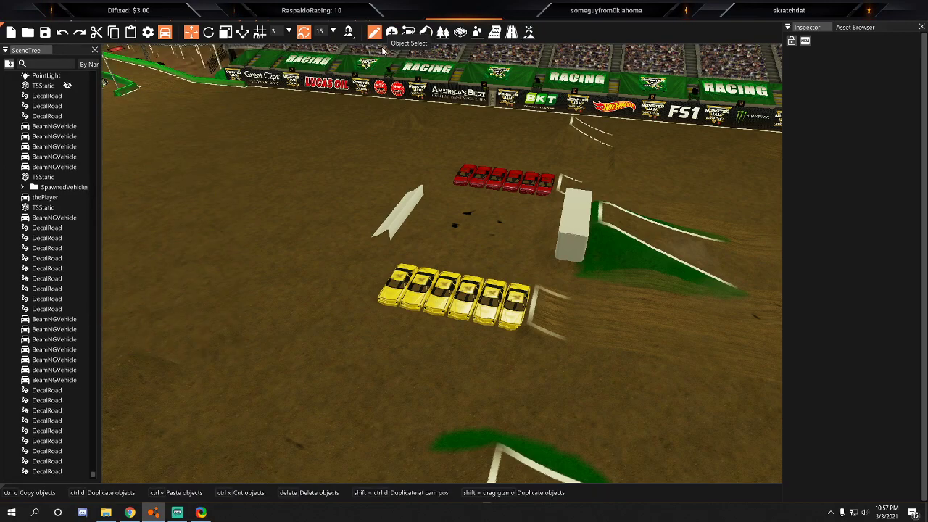
{"action": "left_click", "coordinate": [517, 300]}
{"action": "key", "text": "f"}
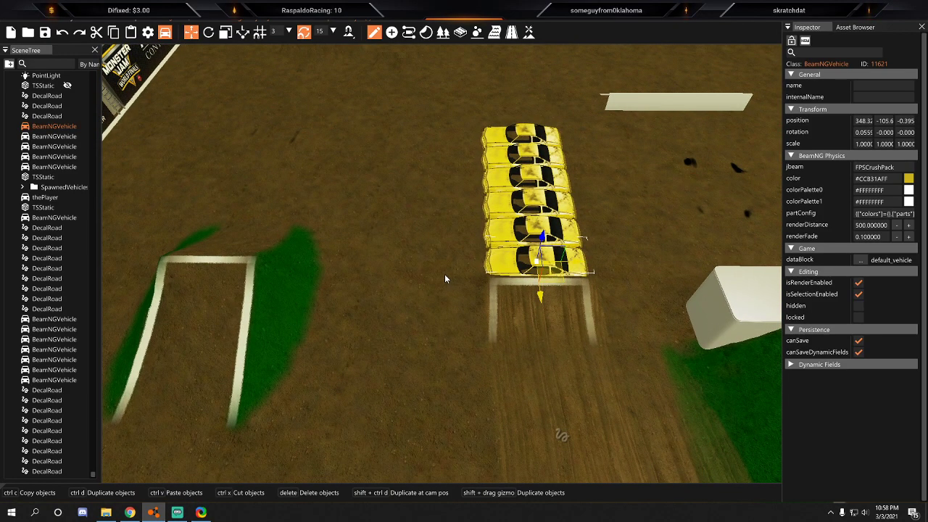
{"action": "key", "text": "ctrl+v"}
{"action": "left_click_drag", "start_coordinate": [447, 296], "coordinate": [404, 353]}
{"action": "key", "text": "w"}
{"action": "right_click_drag", "start_coordinate": [415, 312], "coordinate": [413, 308]}
{"action": "left_click_drag", "start_coordinate": [413, 310], "coordinate": [411, 324]}
{"action": "right_click_drag", "start_coordinate": [411, 324], "coordinate": [563, 294]}
{"action": "key", "text": "Delete"}
Duplicate the yellow car closest to the dirt road and place the copy near the green-sided side ramp.
{"action": "left_click", "coordinate": [564, 294]}
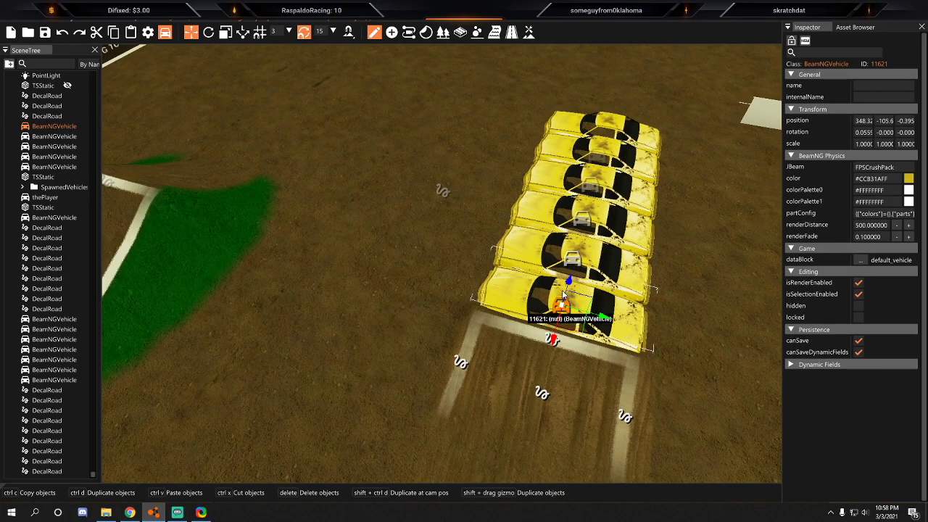
{"action": "left_click_drag", "start_coordinate": [572, 330], "coordinate": [305, 341], "text": "shift"}
{"action": "right_click_drag", "start_coordinate": [305, 341], "coordinate": [322, 308]}
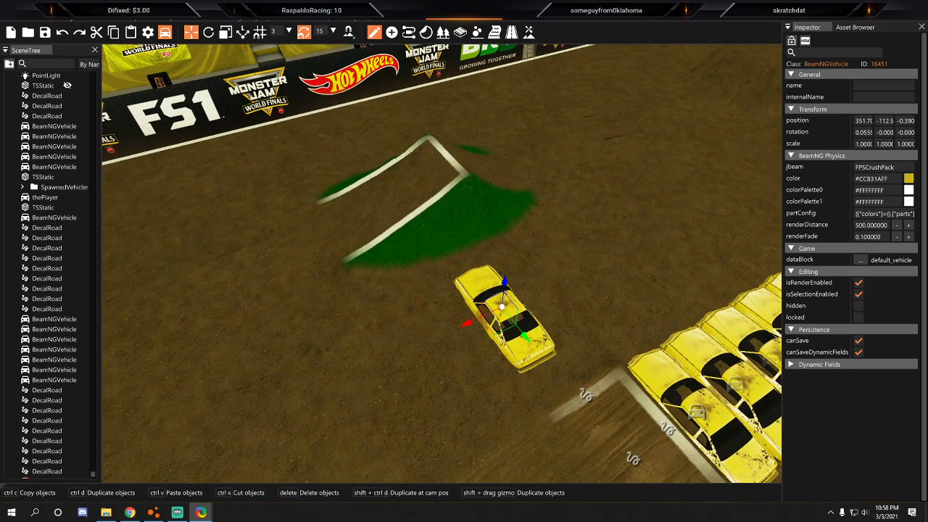
Switch to Chrome, reopen the Monster Jam World Finals 2000 video from the history and pause it at the 9:05 track overview.
{"action": "key", "text": "alt+Tab"}
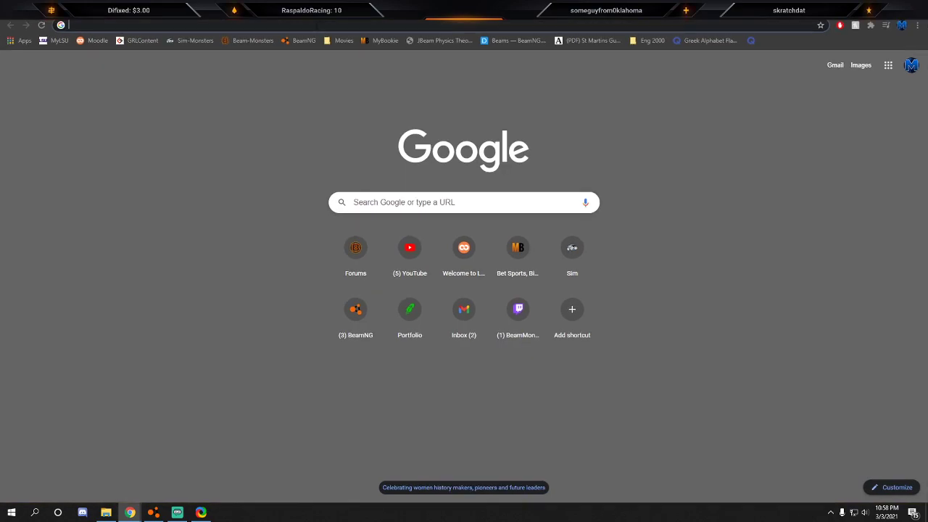
{"action": "left_click", "coordinate": [322, 26]}
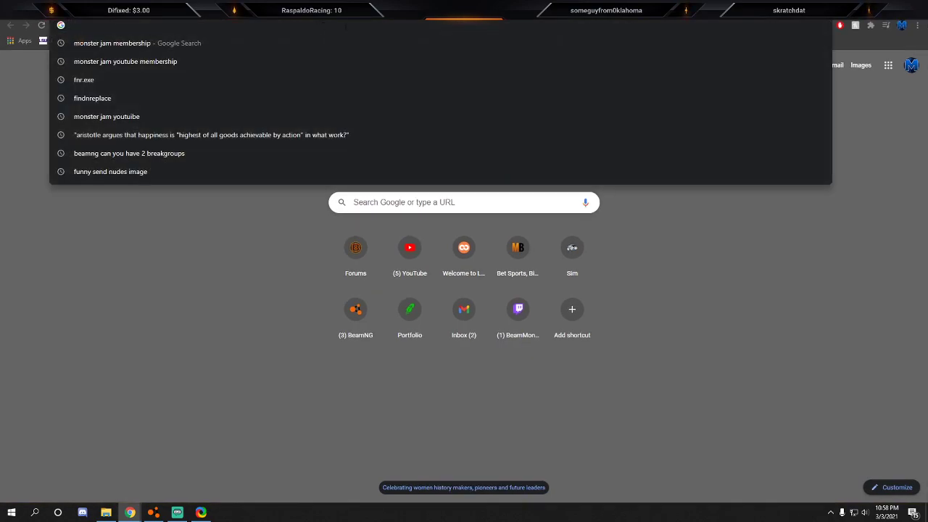
{"action": "key", "text": "ctrl+h"}
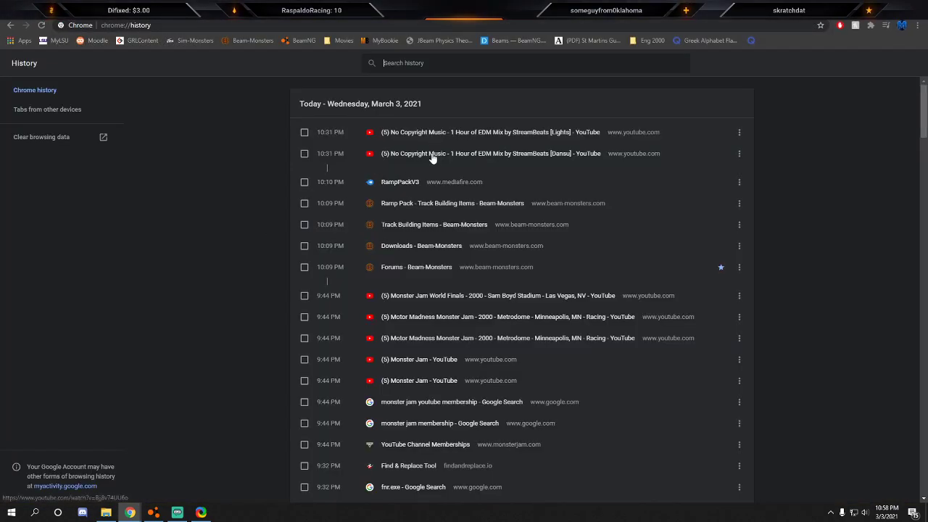
{"action": "left_click", "coordinate": [481, 296]}
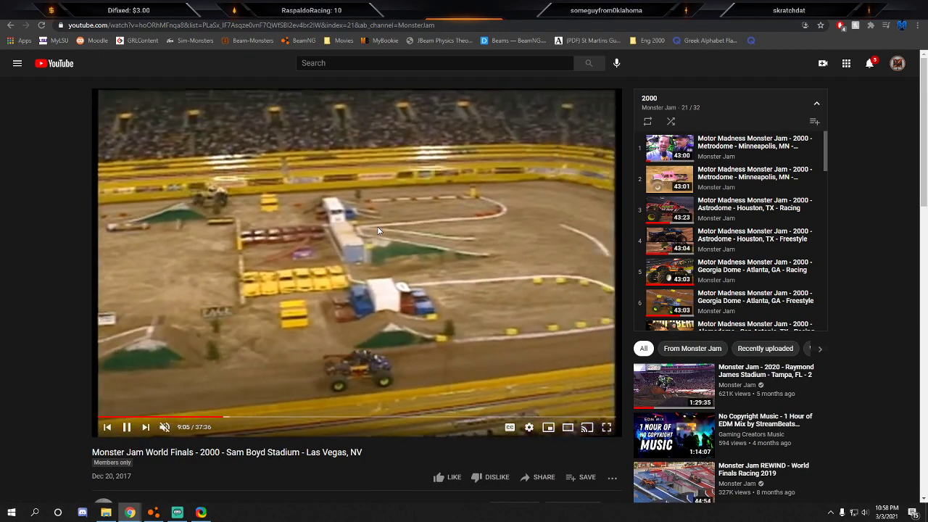
{"action": "left_click", "coordinate": [379, 234]}
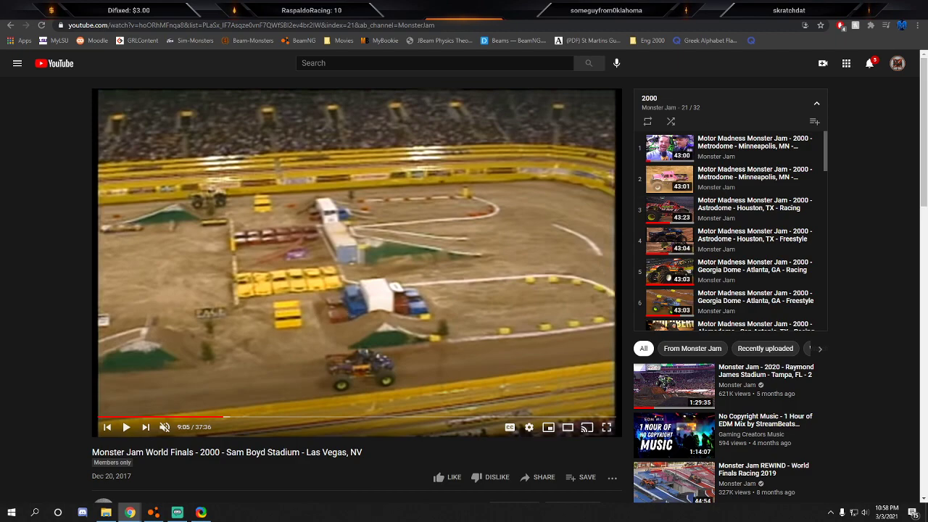
Switch back to the BeamNG editor and duplicate the copied yellow car into a row of three beside the side ramp.
{"action": "key", "text": "alt+Tab"}
{"action": "left_click_drag", "start_coordinate": [479, 309], "coordinate": [493, 330]}
{"action": "left_click", "coordinate": [388, 354]}
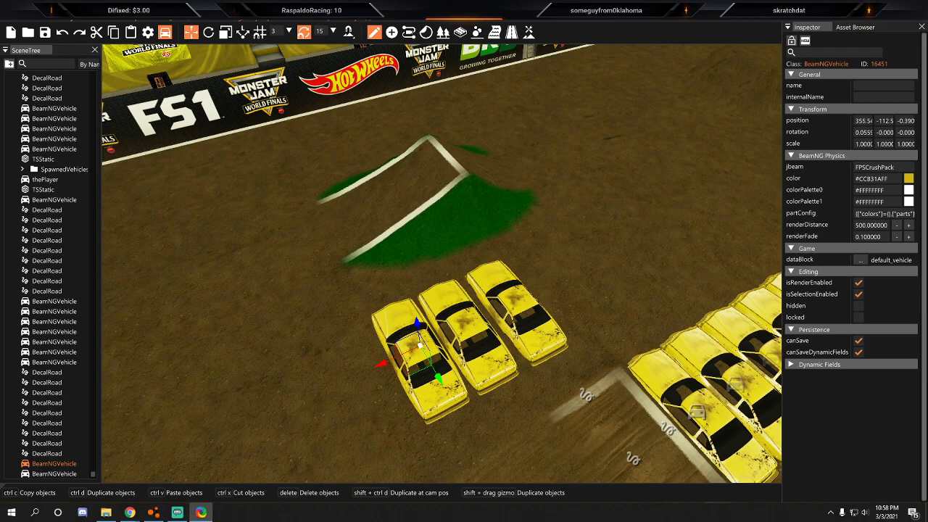
Set the color of the outermost car in the new row to blue, #011F96FF.
{"action": "left_click", "coordinate": [908, 178]}
{"action": "left_click", "coordinate": [884, 265]}
{"action": "left_click_drag", "start_coordinate": [884, 267], "coordinate": [876, 237]}
{"action": "left_click", "coordinate": [528, 217]}
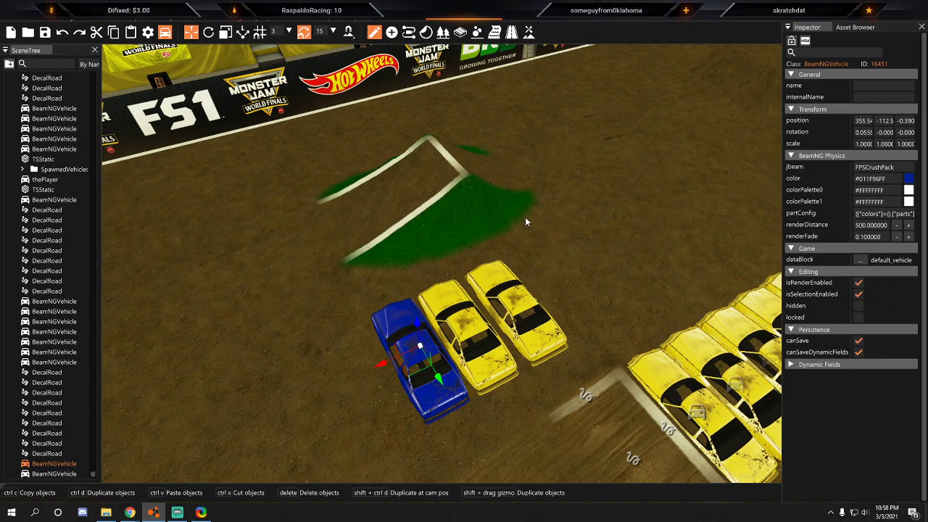
Save the level and leave the editor for the vehicle orbit camera on the new row's middle yellow car.
{"action": "left_click", "coordinate": [467, 326]}
{"action": "left_click", "coordinate": [10, 22]}
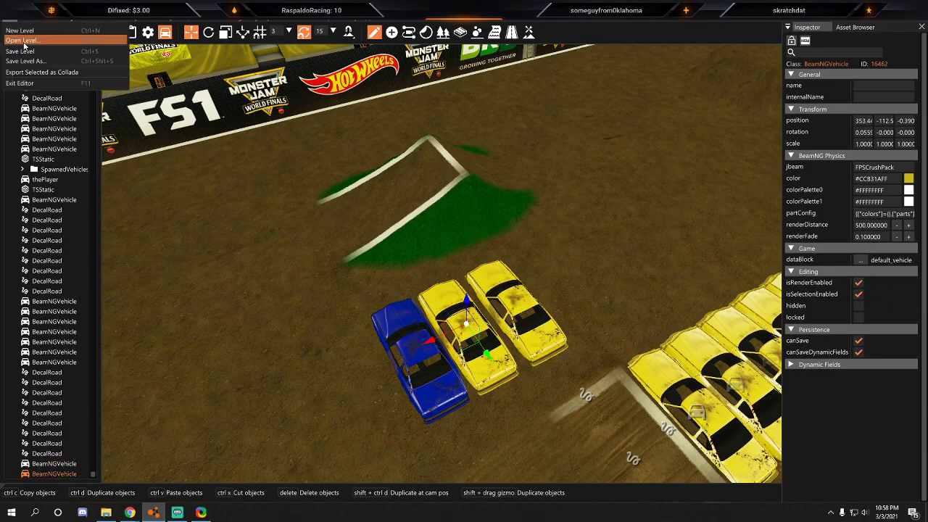
{"action": "left_click", "coordinate": [24, 51]}
{"action": "key", "text": "F11"}
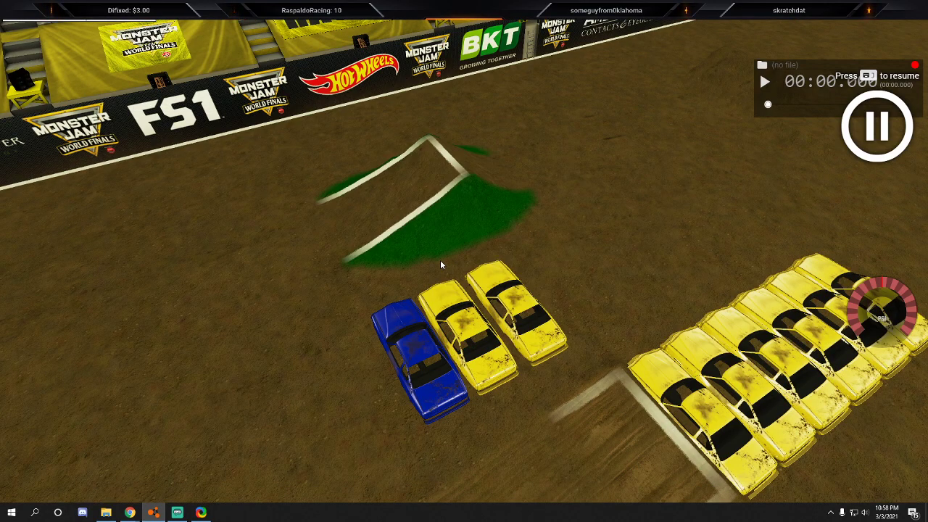
{"action": "key", "text": "shift+c"}
{"action": "key", "text": "Tab"}
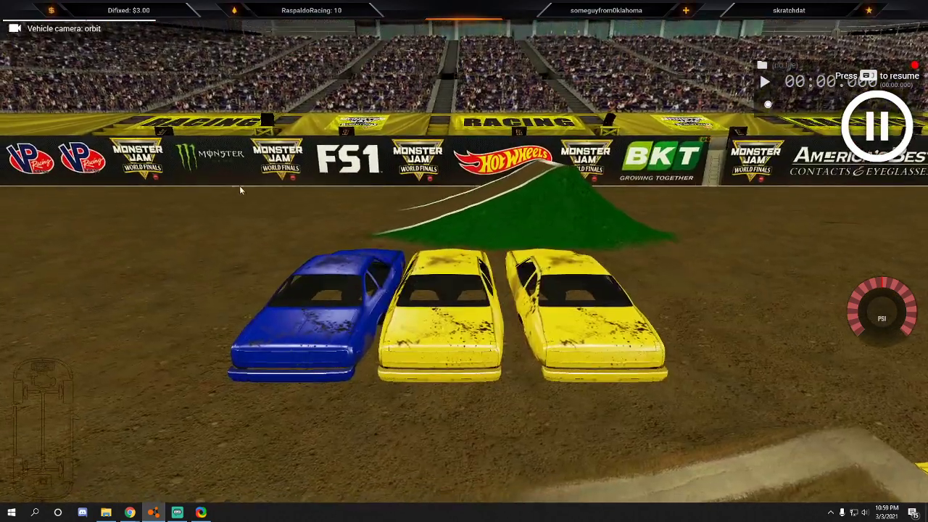
Change the middle yellow car's vehicle type from Moonhawk to Van in Vehicle Customization and apply it.
{"action": "key", "text": "Escape"}
{"action": "left_click", "coordinate": [13, 138]}
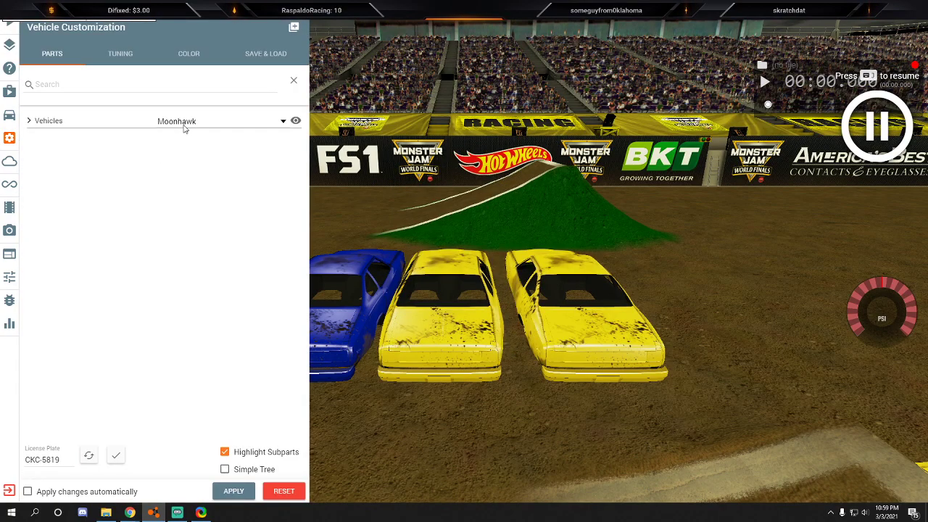
{"action": "left_click", "coordinate": [185, 127]}
{"action": "scroll", "coordinate": [196, 67], "scroll_direction": "up", "scroll_amount": 1}
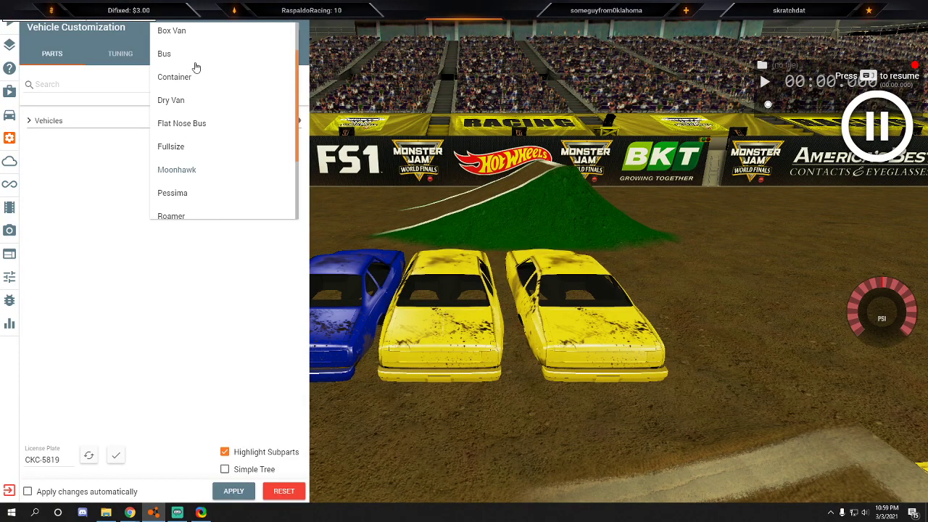
{"action": "scroll", "coordinate": [192, 59], "scroll_direction": "up", "scroll_amount": 1}
{"action": "scroll", "coordinate": [192, 80], "scroll_direction": "down", "scroll_amount": 3}
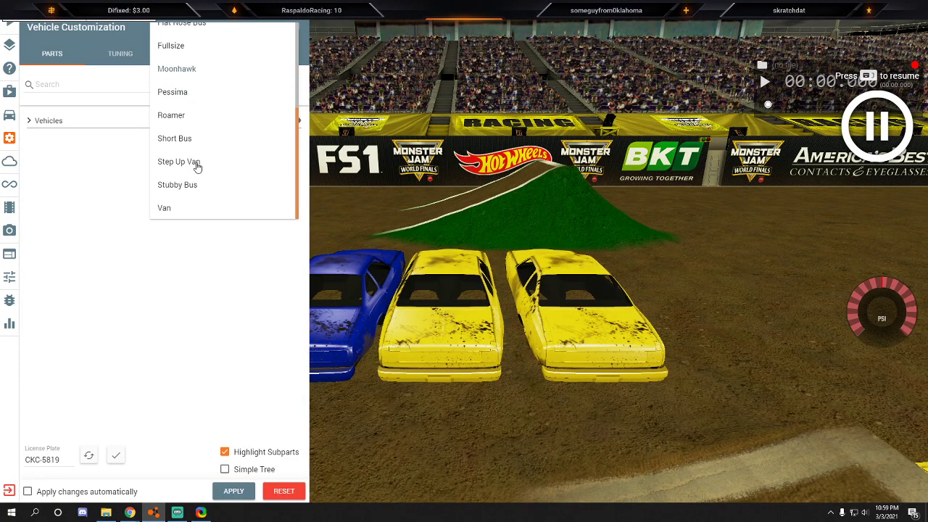
{"action": "left_click", "coordinate": [179, 208]}
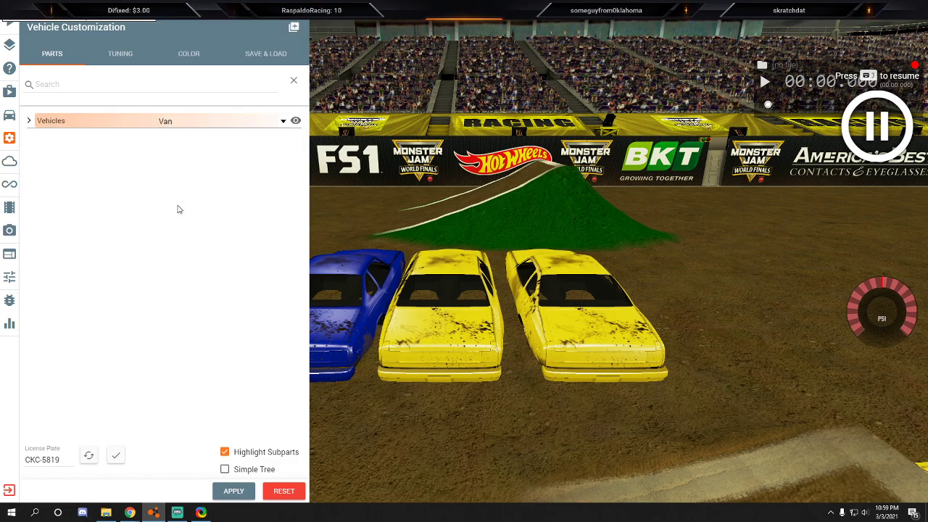
{"action": "left_click", "coordinate": [234, 492]}
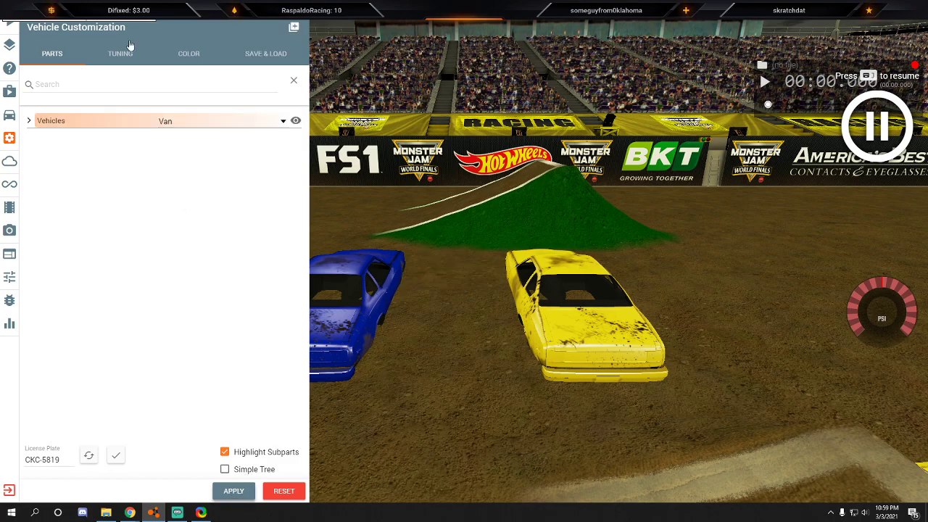
Set the yellow van's Shell Design to Dirty and apply it.
{"action": "left_click", "coordinate": [40, 122]}
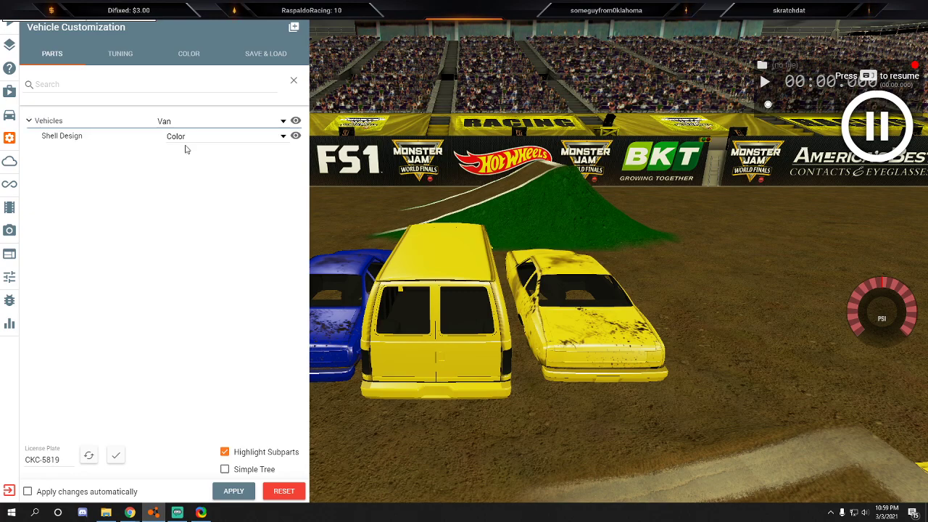
{"action": "left_click", "coordinate": [186, 136]}
{"action": "left_click", "coordinate": [182, 159]}
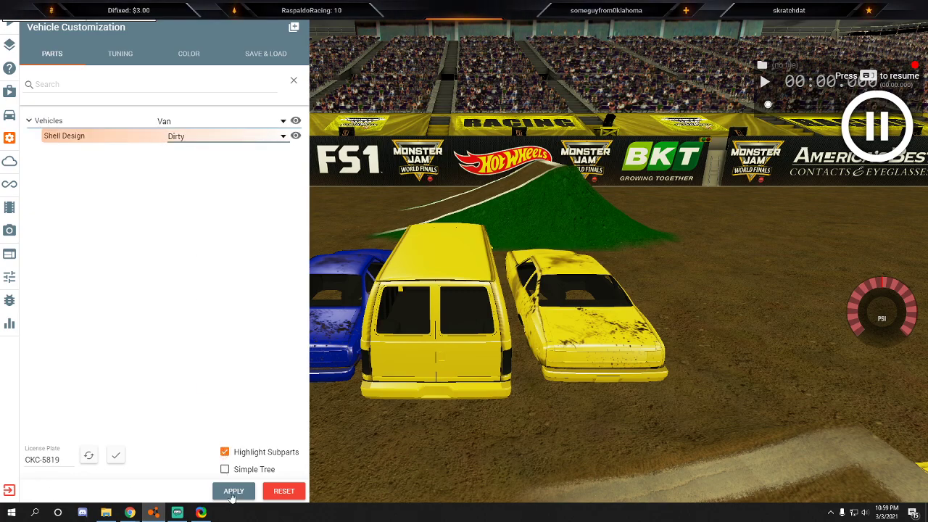
{"action": "left_click", "coordinate": [232, 491]}
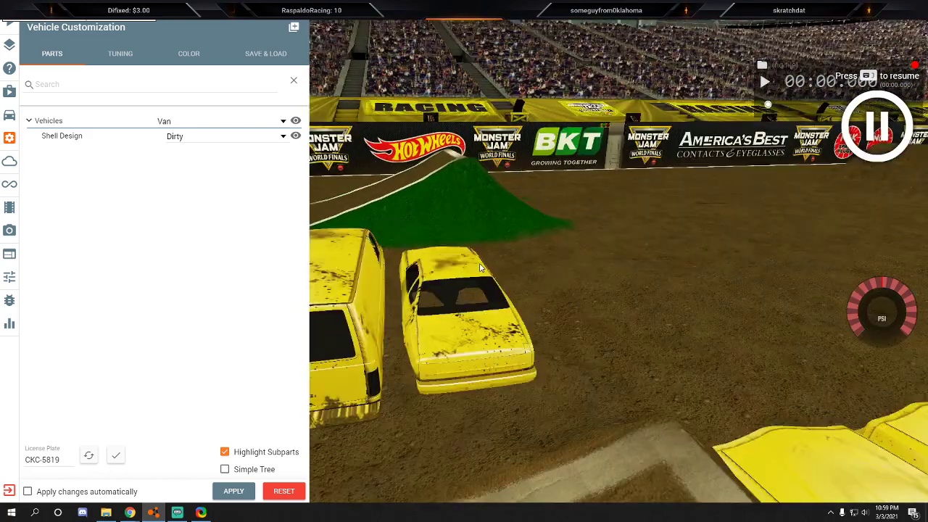
Change the remaining yellow car in the new row to a Box Van and apply it.
{"action": "left_click", "coordinate": [190, 128]}
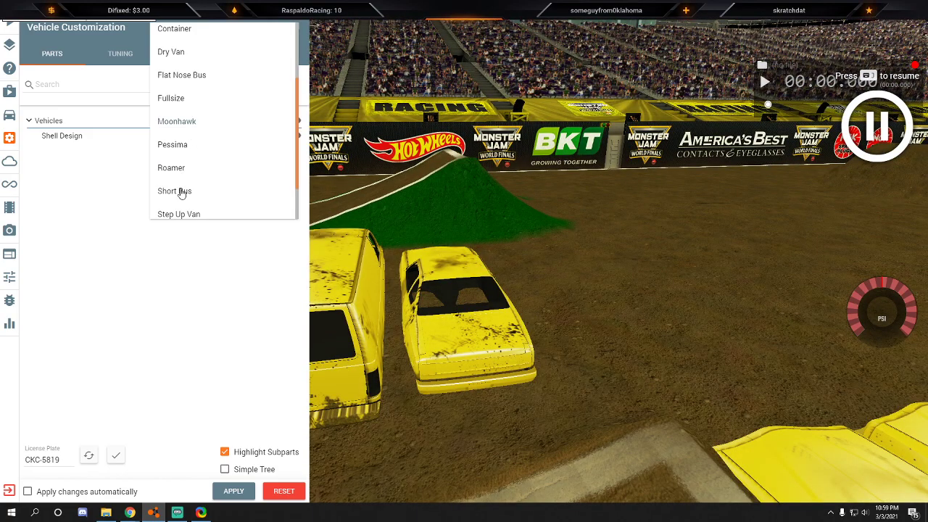
{"action": "scroll", "coordinate": [175, 85], "scroll_direction": "up", "scroll_amount": 1}
{"action": "left_click", "coordinate": [172, 33]}
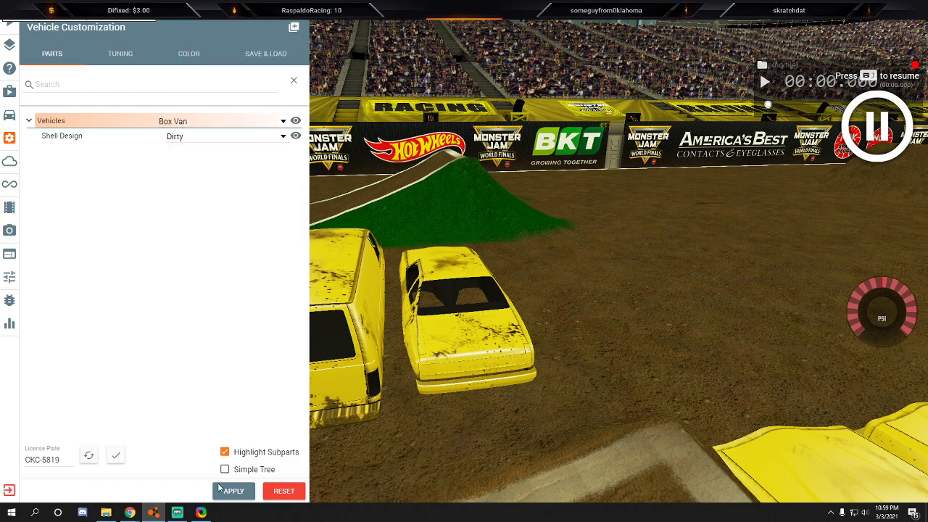
{"action": "left_click", "coordinate": [233, 492]}
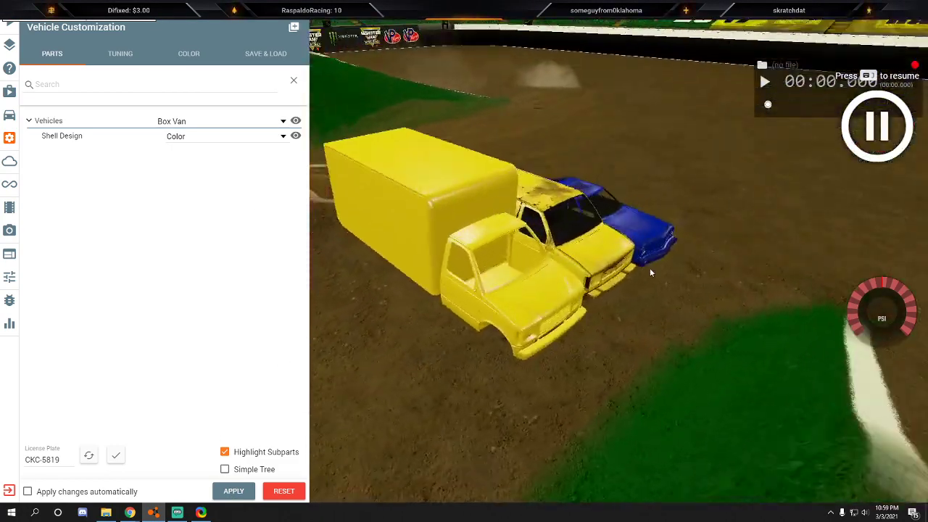
Recolor the Box Van from yellow to a light off-white with high brightness and full chrominess.
{"action": "left_click", "coordinate": [171, 138]}
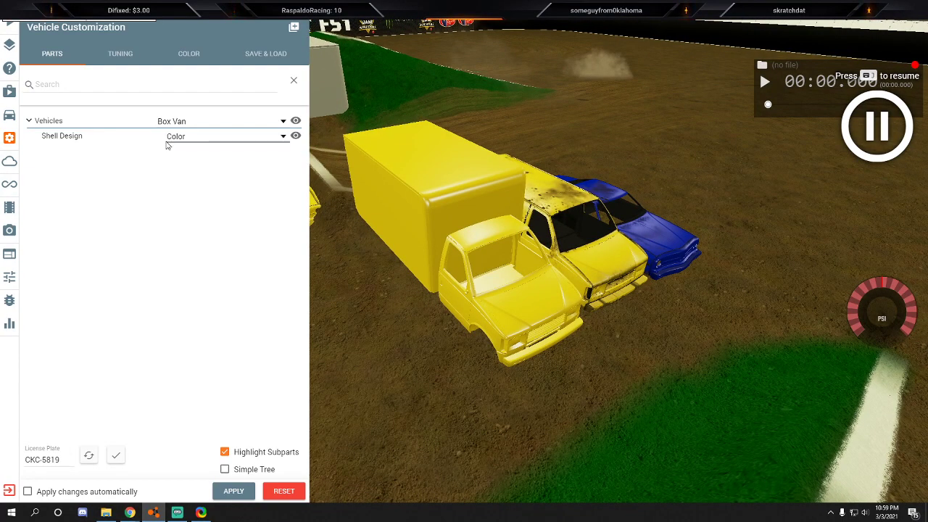
{"action": "left_click", "coordinate": [194, 68]}
{"action": "left_click", "coordinate": [190, 55]}
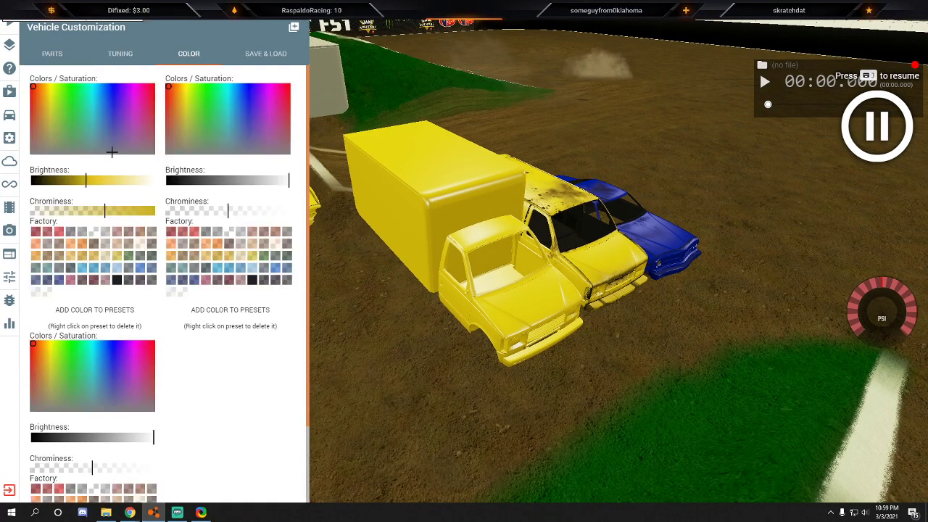
{"action": "left_click", "coordinate": [143, 153]}
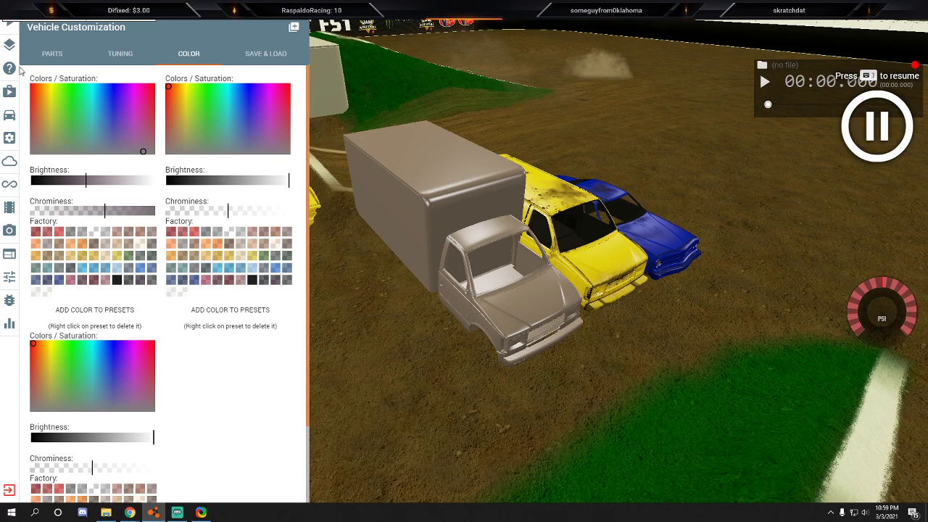
{"action": "left_click", "coordinate": [34, 89]}
{"action": "mouse_move", "coordinate": [102, 181]}
{"action": "left_mouse_down"}
{"action": "mouse_move", "coordinate": [161, 183]}
{"action": "mouse_move", "coordinate": [124, 183]}
{"action": "left_mouse_up"}
{"action": "left_click", "coordinate": [131, 153]}
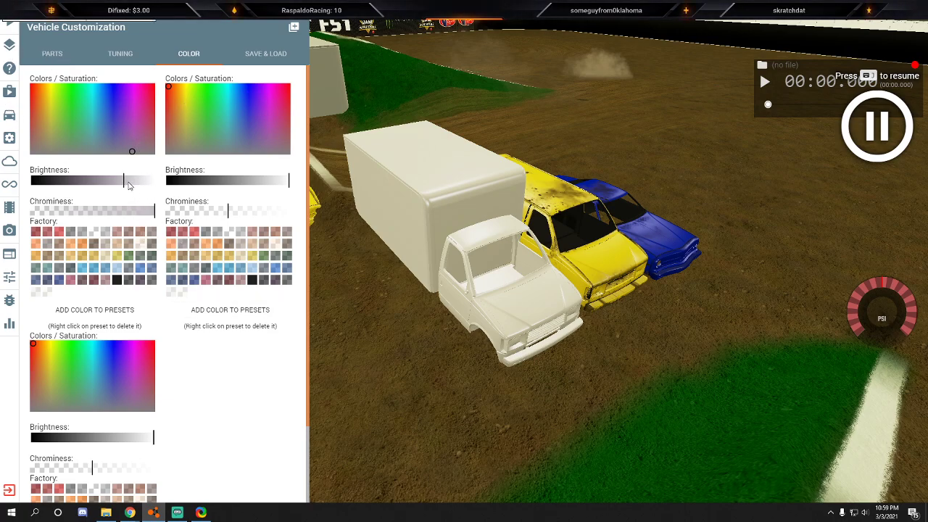
{"action": "left_click_drag", "start_coordinate": [124, 182], "coordinate": [132, 182]}
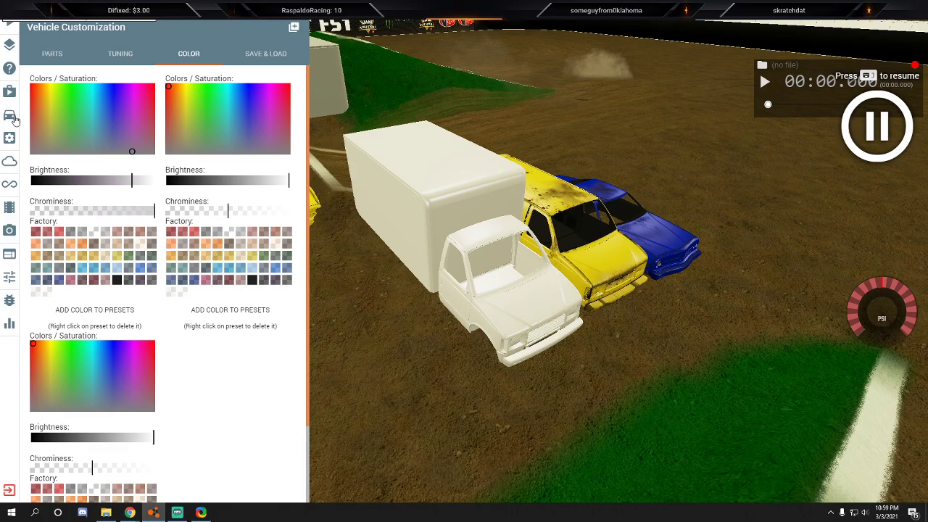
Recolor the yellow dirty van beside the Box Van to a dark red by choosing a red hue and lowering its brightness.
{"action": "right_click_drag", "start_coordinate": [652, 188], "coordinate": [371, 157]}
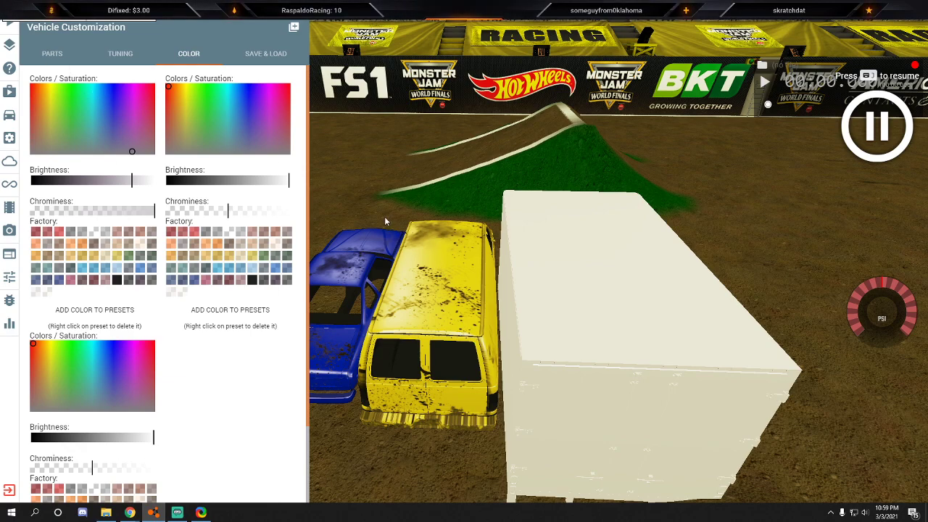
{"action": "left_click_drag", "start_coordinate": [62, 103], "coordinate": [23, 84]}
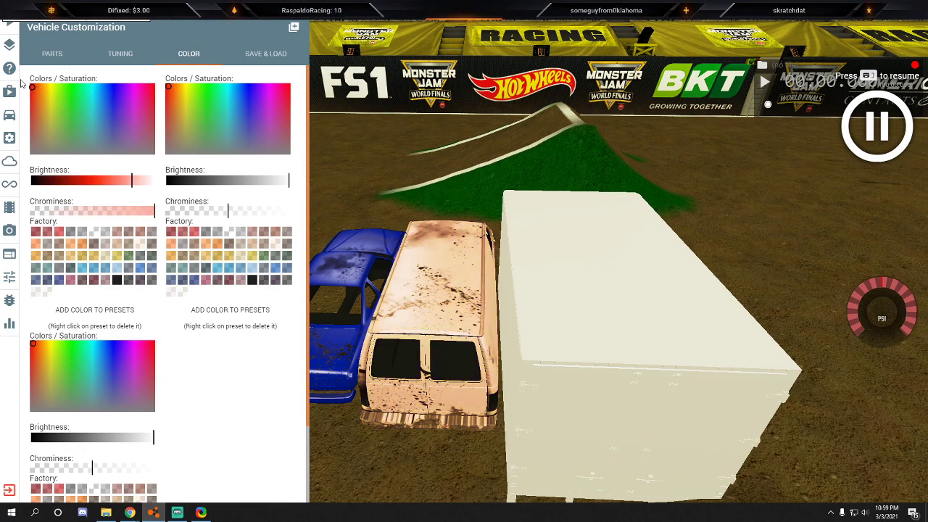
{"action": "left_click_drag", "start_coordinate": [132, 185], "coordinate": [65, 184]}
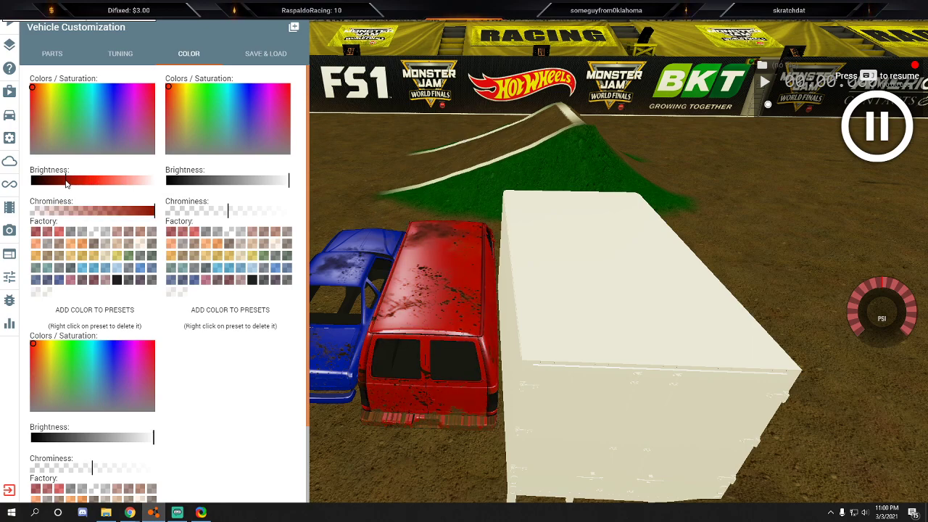
{"action": "left_click_drag", "start_coordinate": [66, 183], "coordinate": [63, 182]}
Return to the world editor and slide the red van and white box van slightly lengthwise to line them up in the row.
{"action": "right_click_drag", "start_coordinate": [475, 162], "coordinate": [435, 165]}
{"action": "key", "text": "F11"}
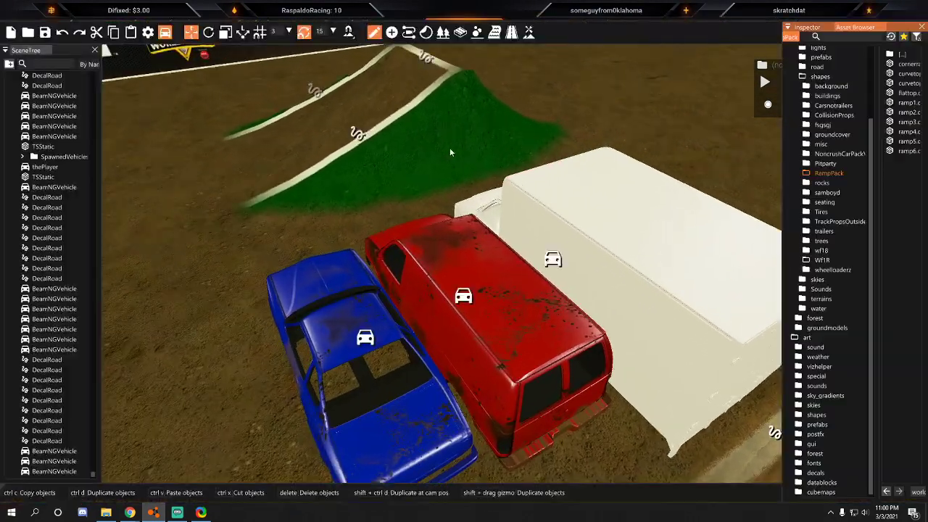
{"action": "left_click", "coordinate": [468, 294]}
{"action": "right_click_drag", "start_coordinate": [470, 295], "coordinate": [489, 295]}
{"action": "key", "text": "a"}
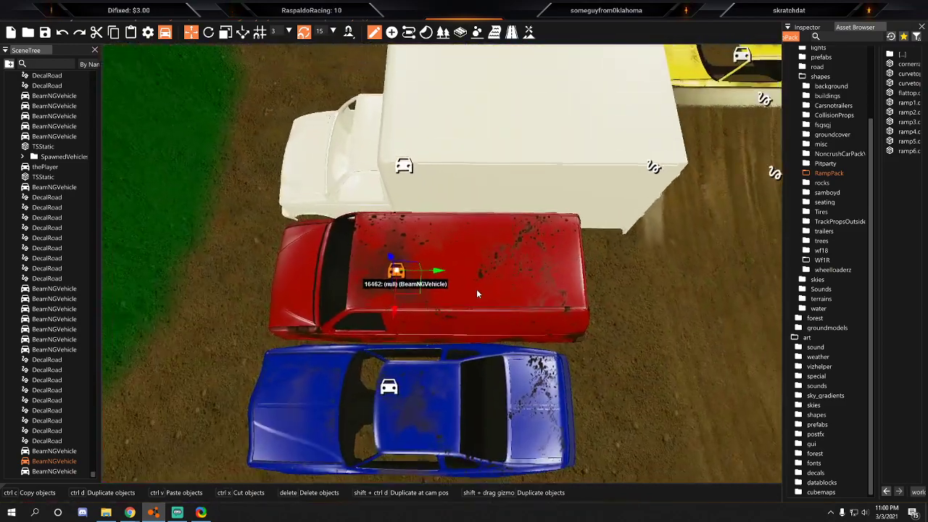
{"action": "left_click_drag", "start_coordinate": [482, 274], "coordinate": [467, 274]}
{"action": "left_click", "coordinate": [543, 166]}
{"action": "left_click_drag", "start_coordinate": [480, 174], "coordinate": [436, 175]}
{"action": "right_click_drag", "start_coordinate": [437, 175], "coordinate": [330, 176]}
{"action": "key", "text": "d"}
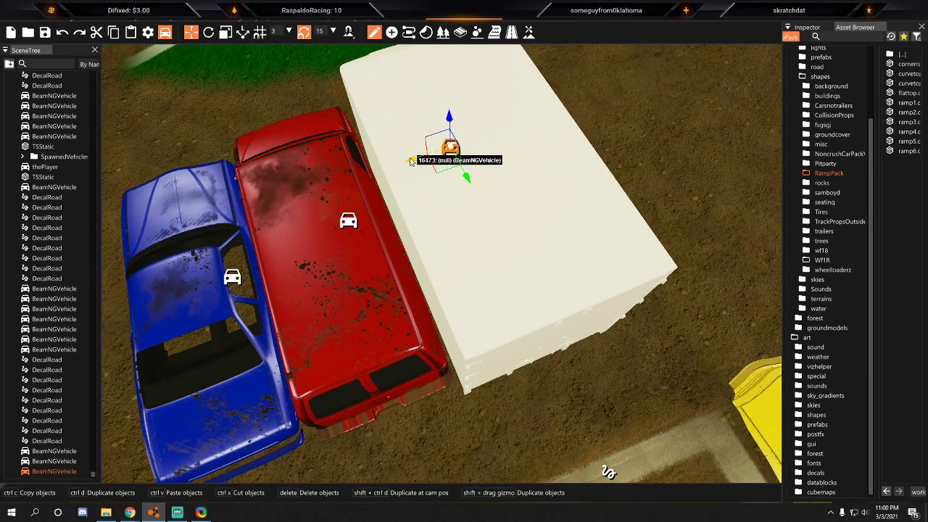
Duplicate the red van and blue car together and move the copies to the other side of the white box van.
{"action": "left_click", "coordinate": [310, 230]}
{"action": "left_click", "coordinate": [231, 277], "text": "ctrl"}
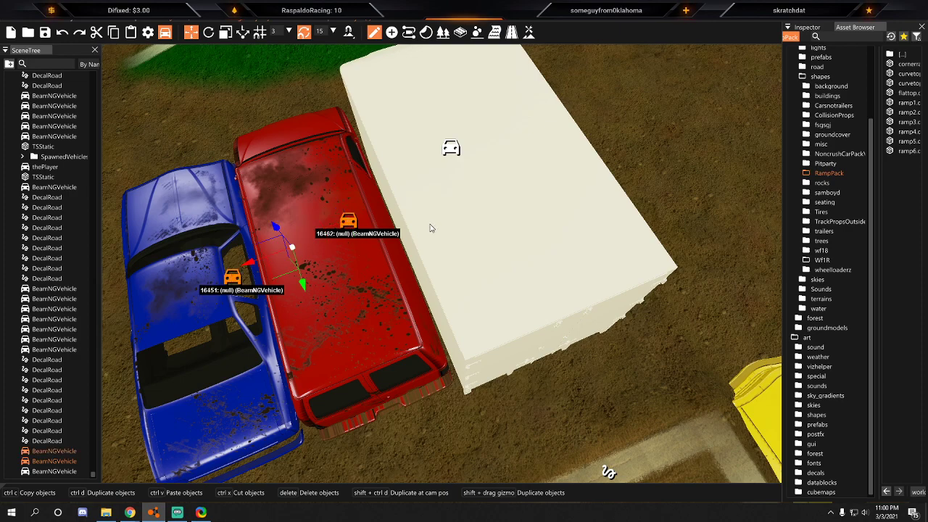
{"action": "key", "text": "ctrl+d"}
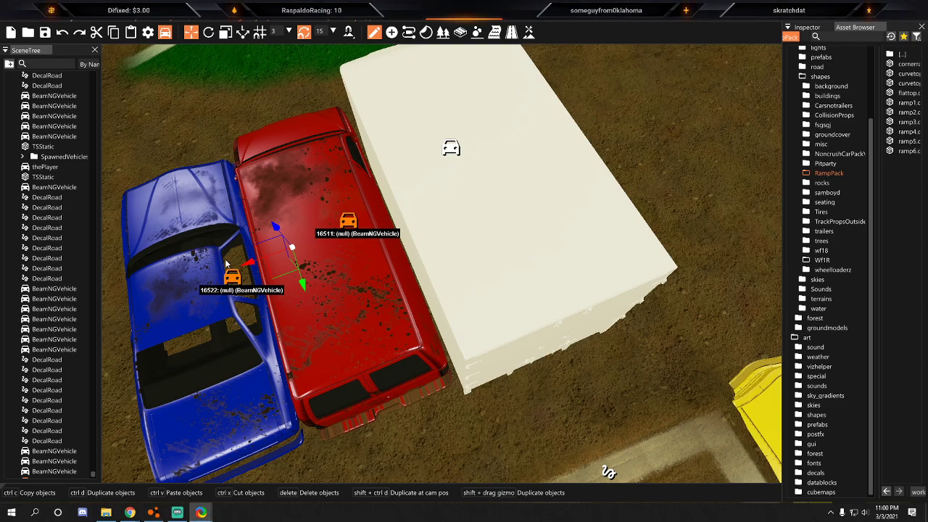
{"action": "key", "text": "s"}
{"action": "right_click_drag", "start_coordinate": [427, 221], "coordinate": [356, 228]}
{"action": "left_click_drag", "start_coordinate": [328, 241], "coordinate": [588, 252]}
{"action": "key", "text": "d"}
{"action": "left_click", "coordinate": [666, 242]}
Place the copied red van directly against the box van and close up the copied blue car on its outer side.
{"action": "key", "text": "w"}
{"action": "left_click", "coordinate": [544, 236]}
{"action": "left_click_drag", "start_coordinate": [505, 234], "coordinate": [352, 239]}
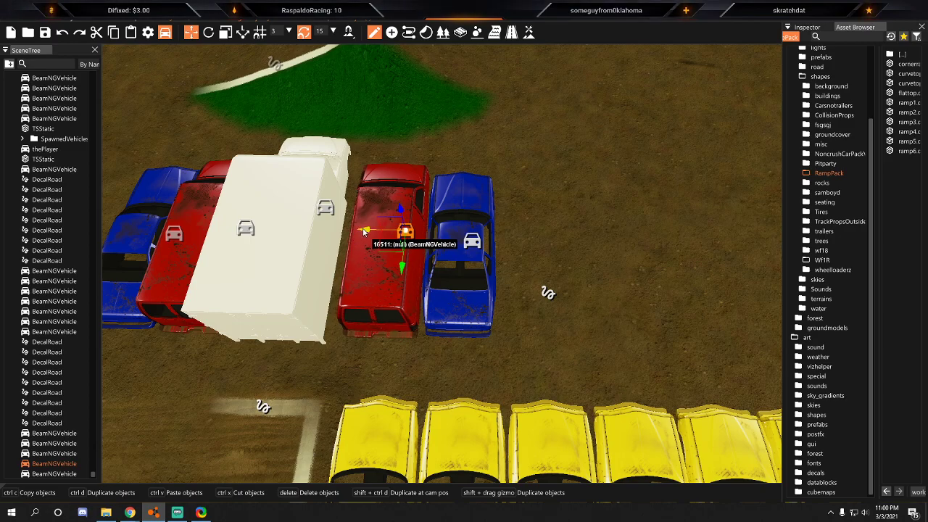
{"action": "left_click", "coordinate": [472, 241], "text": "ctrl"}
{"action": "key", "text": "a"}
{"action": "key", "text": "w"}
{"action": "left_click_drag", "start_coordinate": [499, 235], "coordinate": [486, 235]}
{"action": "left_click", "coordinate": [673, 182]}
{"action": "key", "text": "s"}
{"action": "key", "text": "a"}
{"action": "key", "text": "w"}
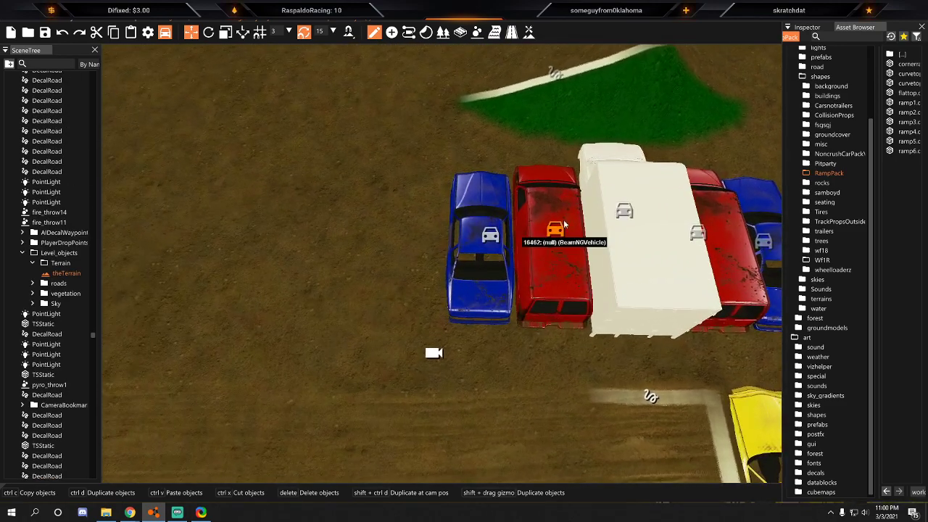
Set the color of the original outer blue car and the copied red van together to dark blue #000798FF.
{"action": "key", "text": "d"}
{"action": "left_click", "coordinate": [315, 238], "text": "ctrl"}
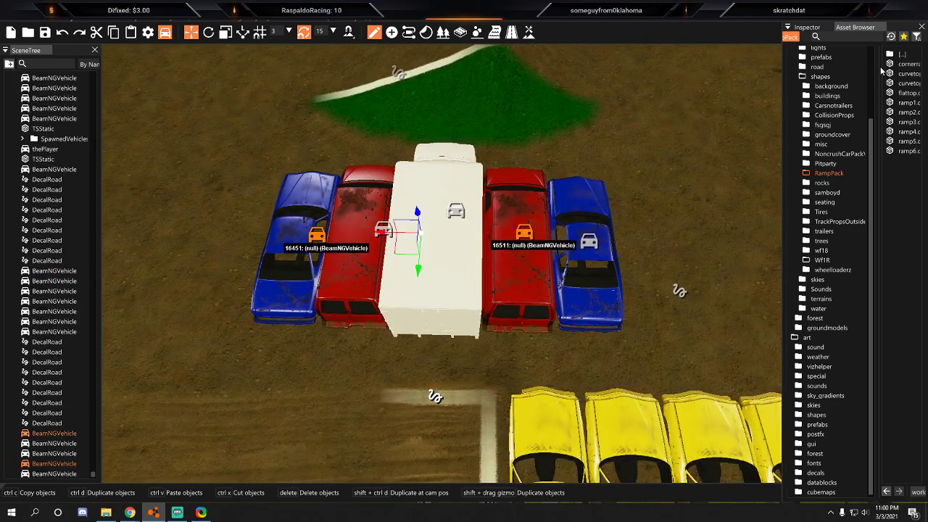
{"action": "left_click", "coordinate": [813, 29]}
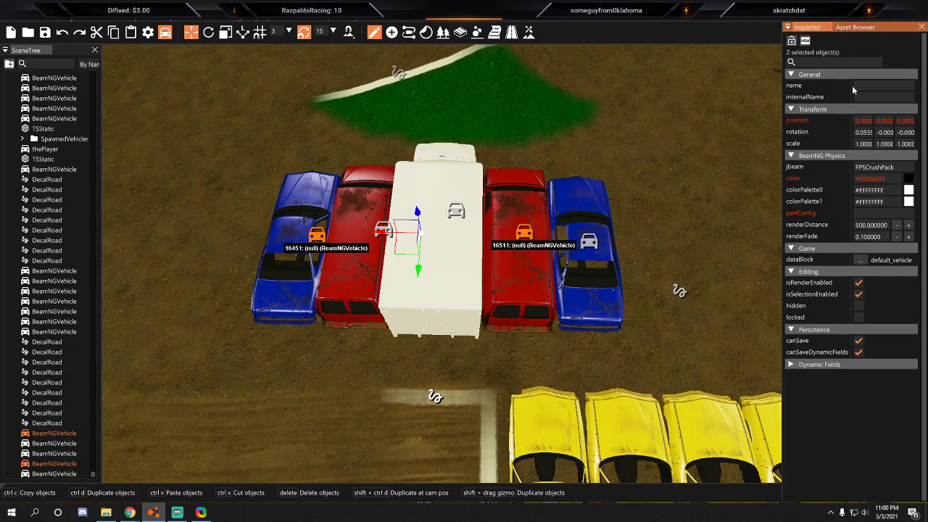
{"action": "left_click", "coordinate": [906, 178]}
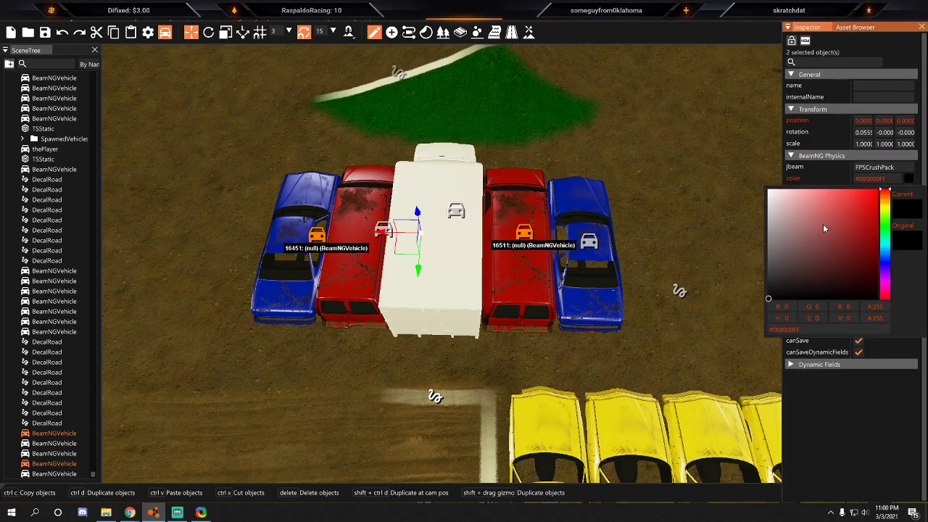
{"action": "left_click", "coordinate": [885, 262]}
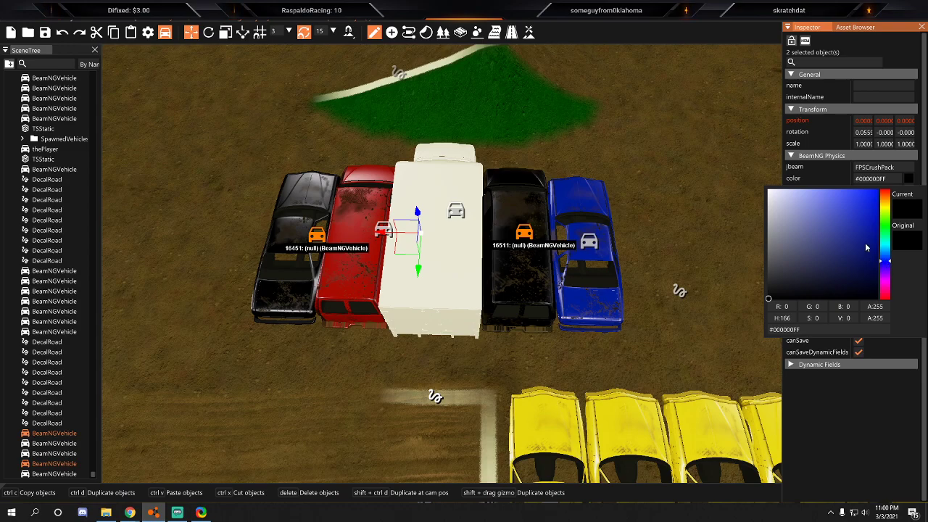
{"action": "left_click", "coordinate": [876, 254]}
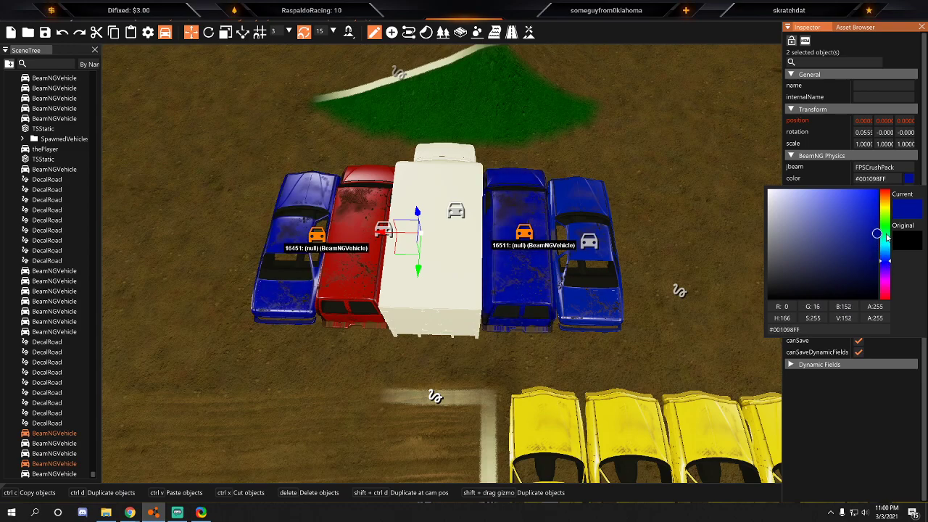
{"action": "left_click", "coordinate": [885, 237]}
{"action": "left_click", "coordinate": [884, 262]}
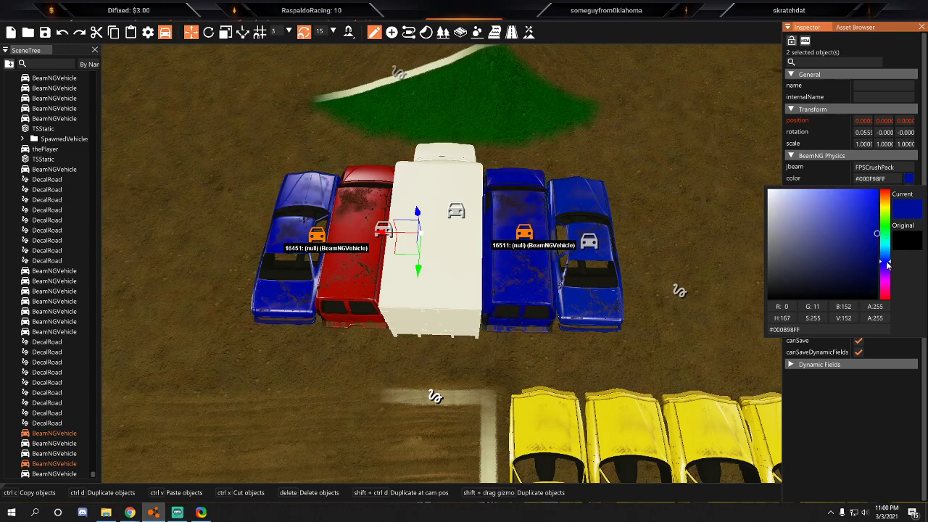
{"action": "left_click", "coordinate": [345, 229]}
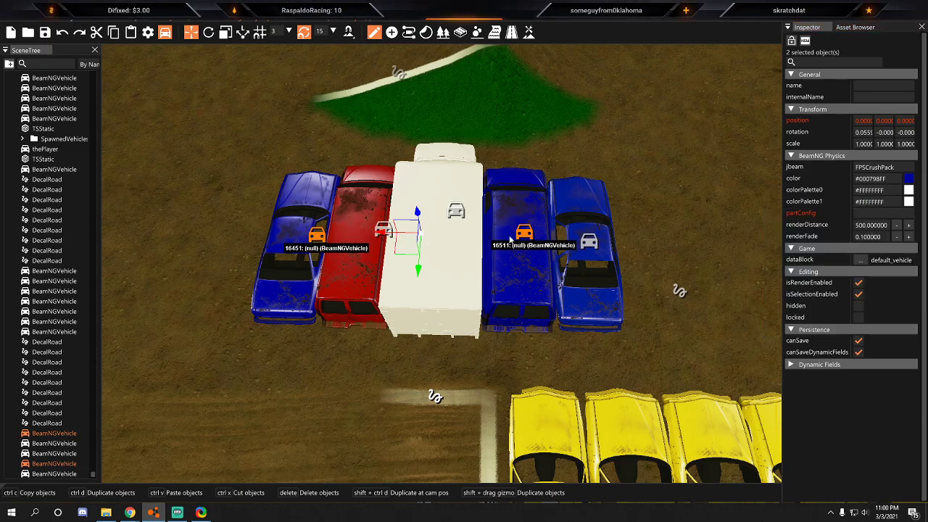
Set the color of the copied outer blue car and the original red van together to dark red #830000FF.
{"action": "left_click", "coordinate": [592, 243], "text": "ctrl"}
{"action": "left_click", "coordinate": [591, 245]}
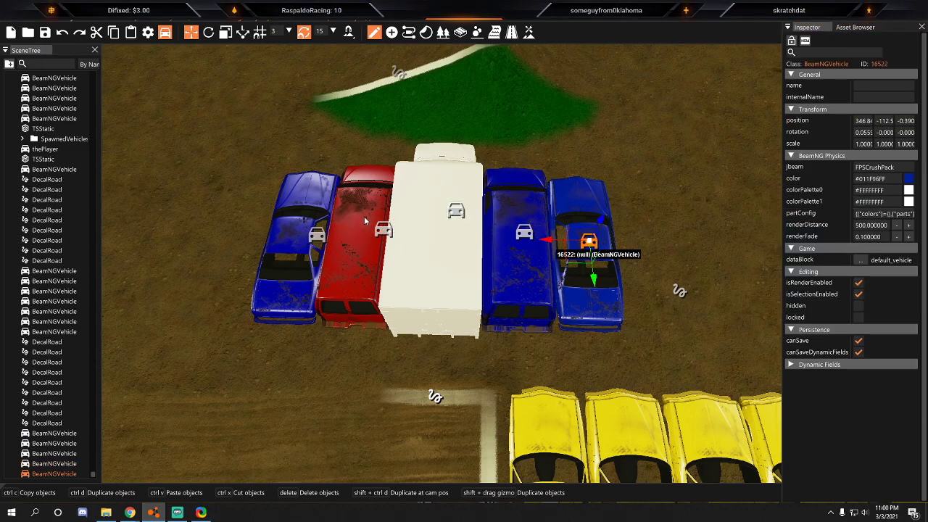
{"action": "left_click", "coordinate": [360, 219], "text": "ctrl"}
{"action": "left_click", "coordinate": [909, 180]}
{"action": "left_click_drag", "start_coordinate": [873, 207], "coordinate": [892, 251]}
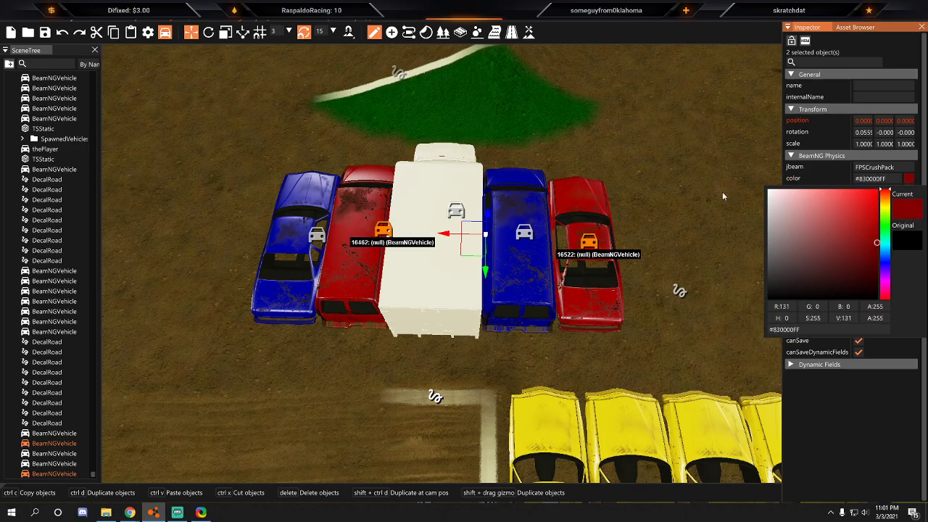
{"action": "left_click", "coordinate": [755, 212]}
Save the level with the recolored row of crush vehicles.
{"action": "key", "text": "a"}
{"action": "left_click", "coordinate": [425, 182]}
{"action": "right_click_drag", "start_coordinate": [424, 183], "coordinate": [609, 187]}
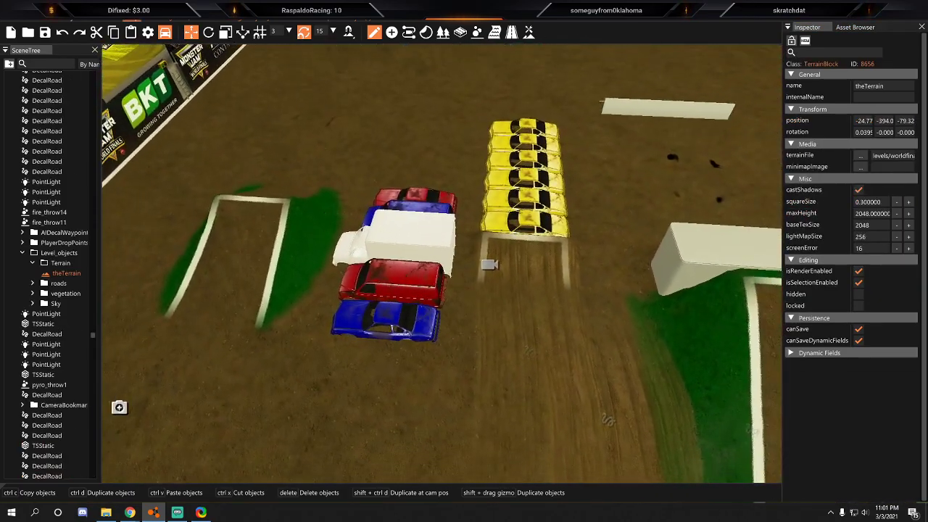
{"action": "left_click", "coordinate": [10, 24]}
{"action": "left_click", "coordinate": [26, 52]}
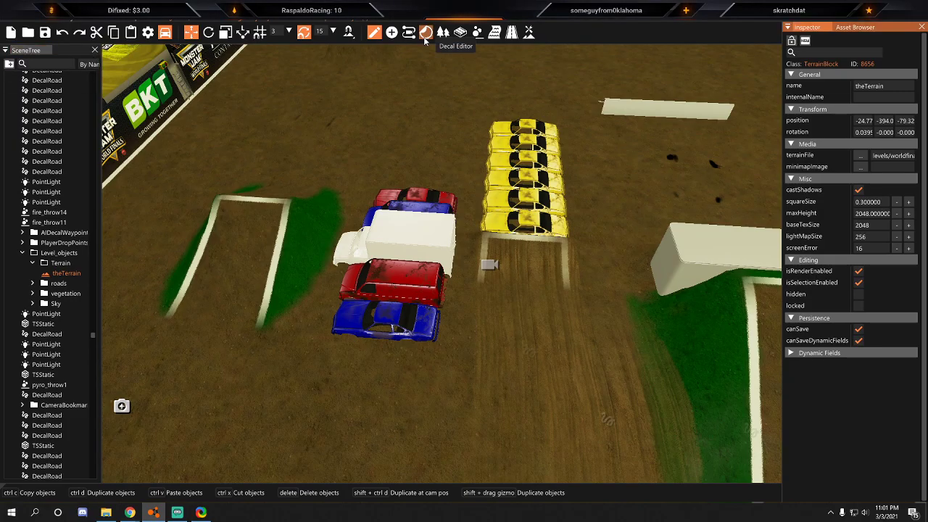
Select the long white barrier and move it alongside the red car at the end of the new vehicle row.
{"action": "right_click_drag", "start_coordinate": [464, 252], "coordinate": [601, 127]}
{"action": "right_click_drag", "start_coordinate": [358, 178], "coordinate": [372, 205]}
{"action": "key", "text": "w"}
{"action": "left_click", "coordinate": [458, 288]}
{"action": "key", "text": "a"}
{"action": "right_click_drag", "start_coordinate": [458, 288], "coordinate": [595, 297]}
{"action": "left_click_drag", "start_coordinate": [414, 215], "coordinate": [412, 247]}
{"action": "right_click_drag", "start_coordinate": [411, 247], "coordinate": [419, 285]}
{"action": "key", "text": "s"}
{"action": "left_click_drag", "start_coordinate": [353, 273], "coordinate": [571, 253]}
{"action": "key", "text": "w"}
{"action": "right_click_drag", "start_coordinate": [571, 253], "coordinate": [385, 110]}
{"action": "key", "text": "d"}
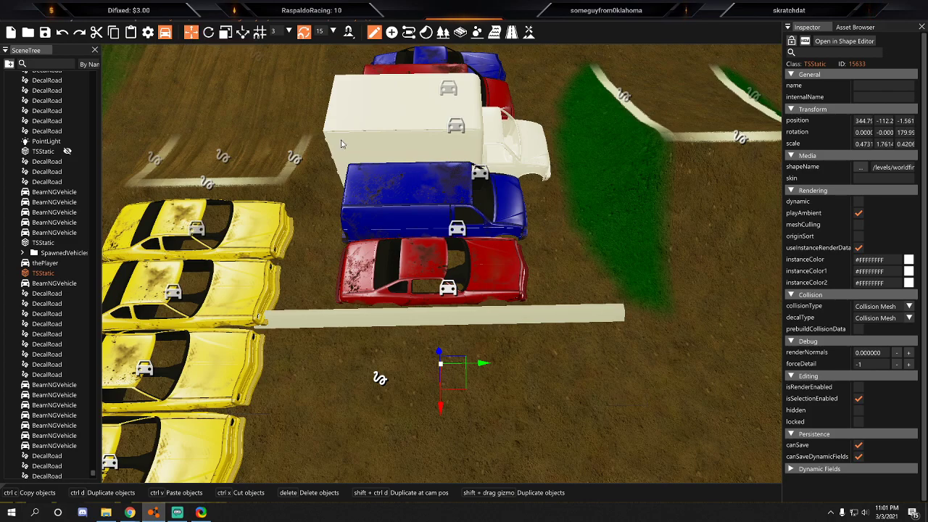
Try placing the white barrier beside the blue car at the opposite end of the vehicle row.
{"action": "right_click_drag", "start_coordinate": [422, 169], "coordinate": [279, 218]}
{"action": "key", "text": "s"}
{"action": "left_click_drag", "start_coordinate": [269, 199], "coordinate": [439, 258]}
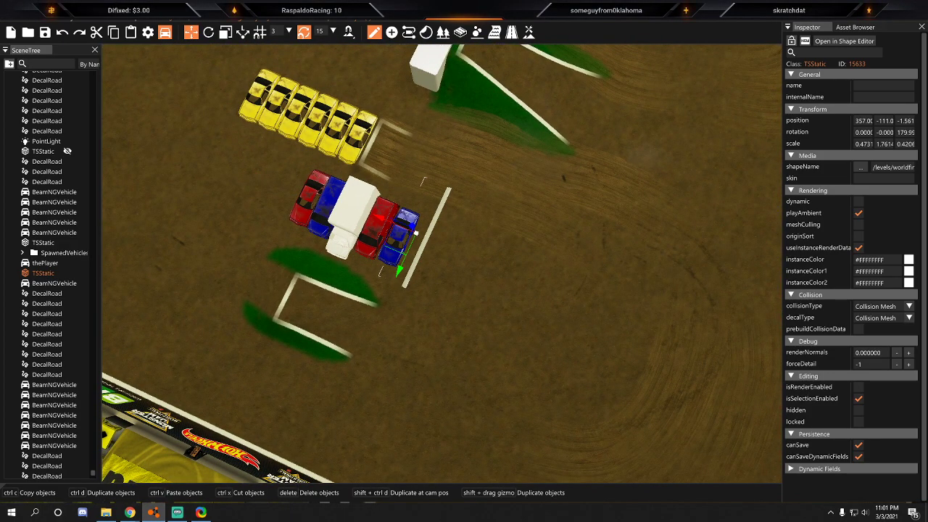
Check the 2000 World Finals footage in Chrome and return to the editor to move the white barrier back beside the red car.
{"action": "left_click", "coordinate": [129, 512]}
{"action": "left_click", "coordinate": [73, 474]}
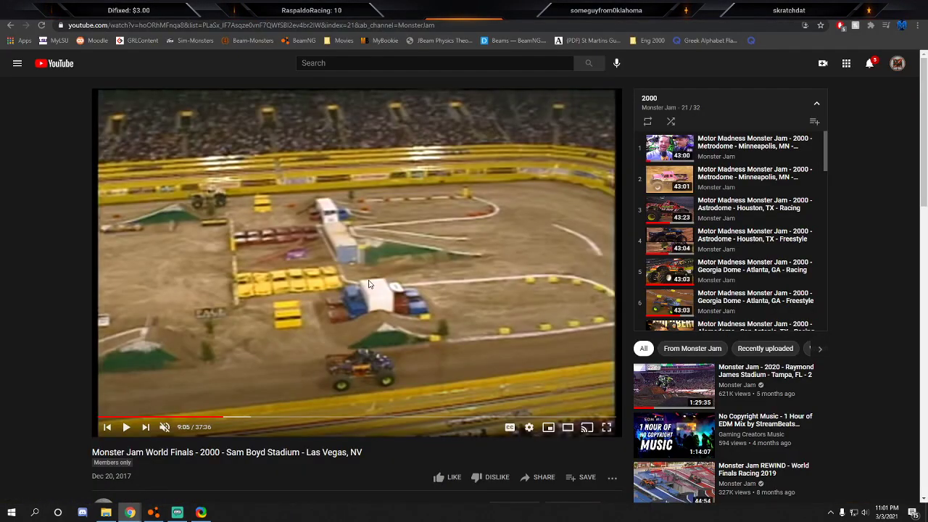
{"action": "key", "text": "alt+Tab"}
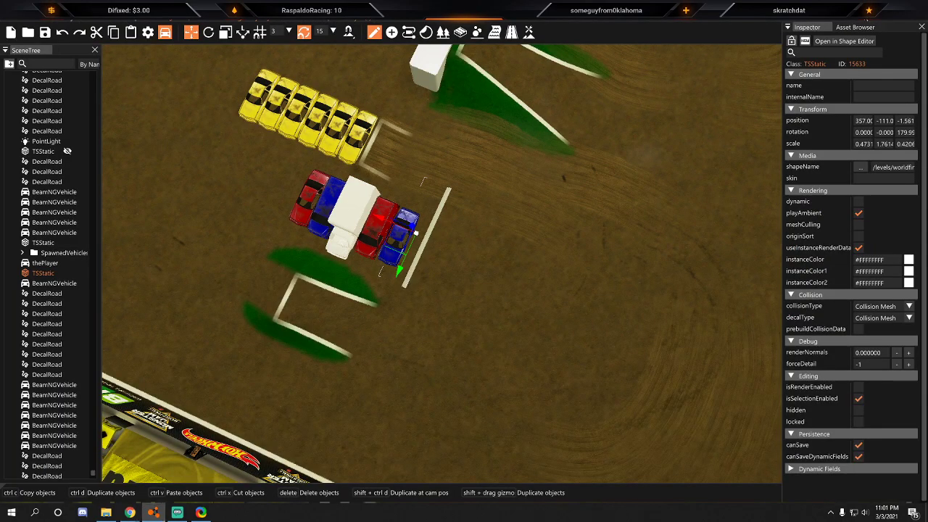
{"action": "scroll", "coordinate": [429, 224], "scroll_direction": "up", "scroll_amount": 5}
{"action": "scroll", "coordinate": [429, 224], "scroll_direction": "down", "scroll_amount": 3}
{"action": "right_click_drag", "start_coordinate": [429, 224], "coordinate": [751, 381]}
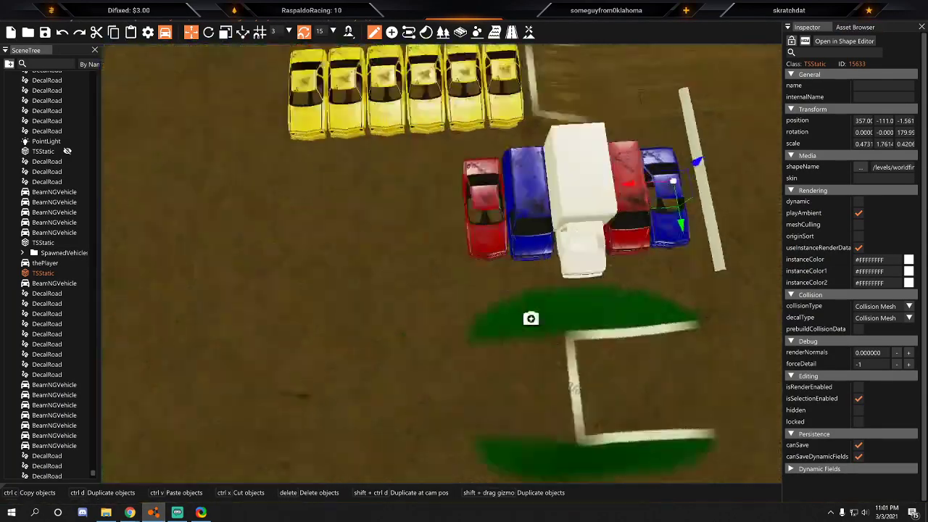
{"action": "left_click_drag", "start_coordinate": [579, 191], "coordinate": [469, 267]}
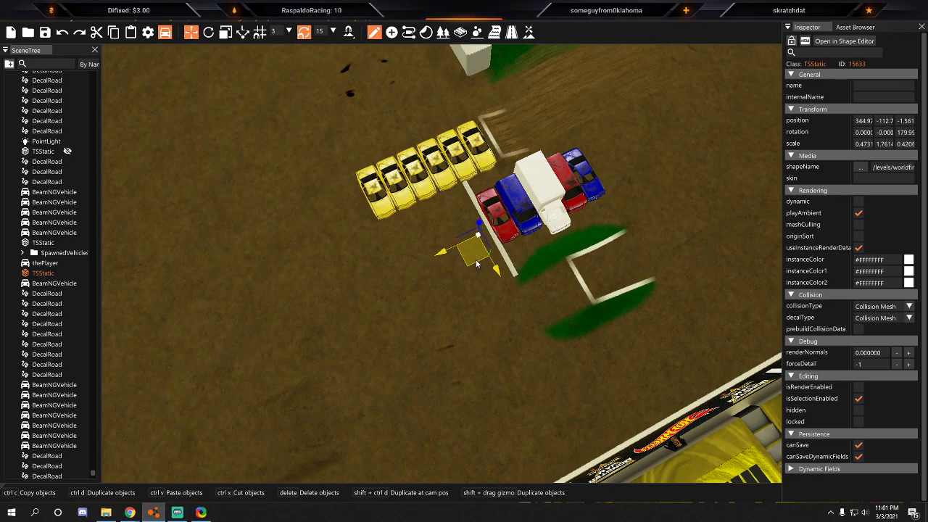
Scale the white barrier down along its length to a factor of about 0.816.
{"action": "left_click", "coordinate": [225, 32]}
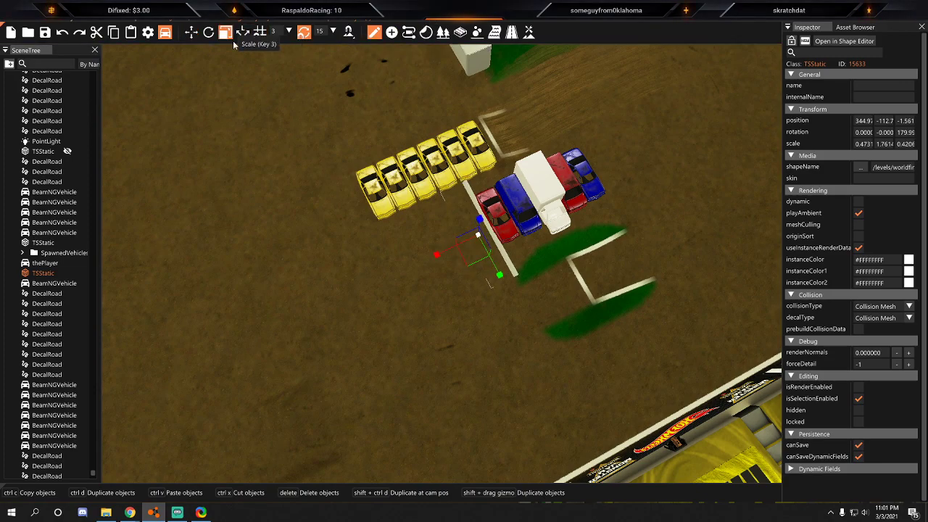
{"action": "right_click_drag", "start_coordinate": [508, 243], "coordinate": [559, 264]}
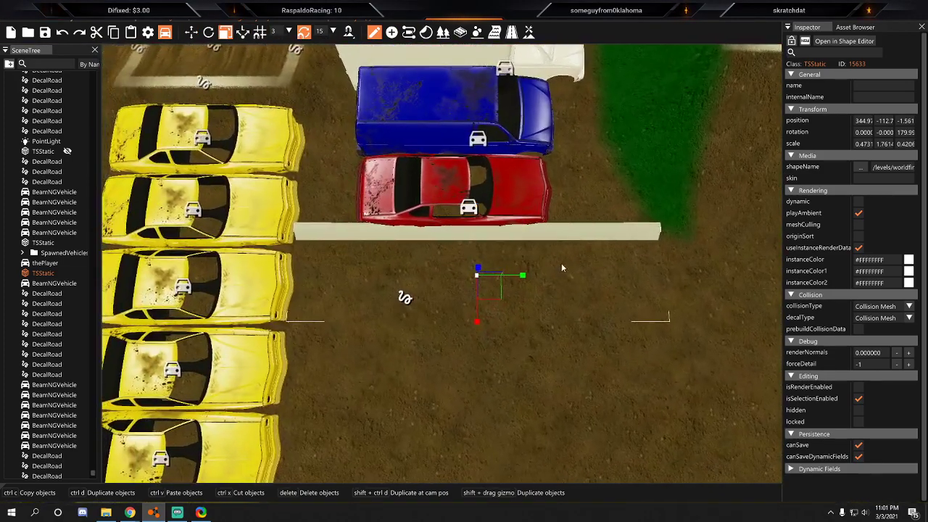
{"action": "left_click_drag", "start_coordinate": [524, 277], "coordinate": [475, 280]}
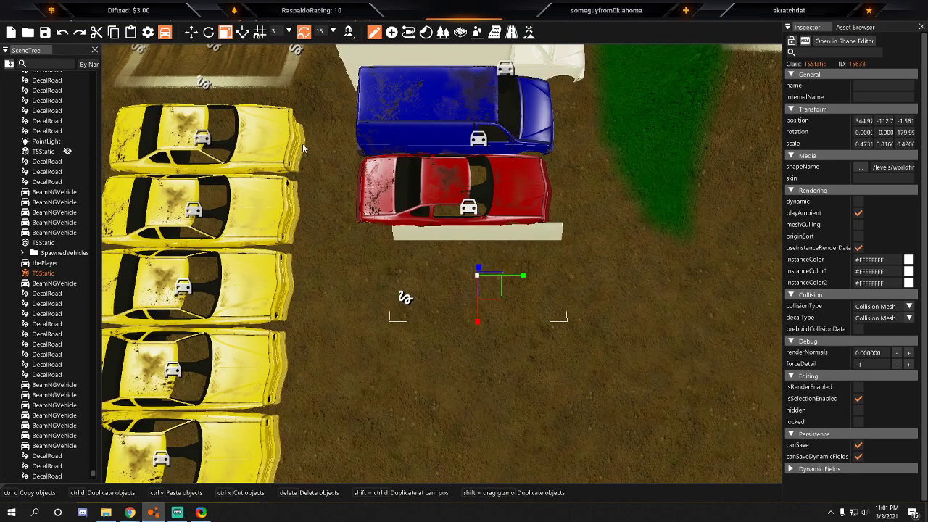
Lengthen the white barrier to a scale of about 0.934 and shift it in line with the red car's side.
{"action": "left_click", "coordinate": [188, 33]}
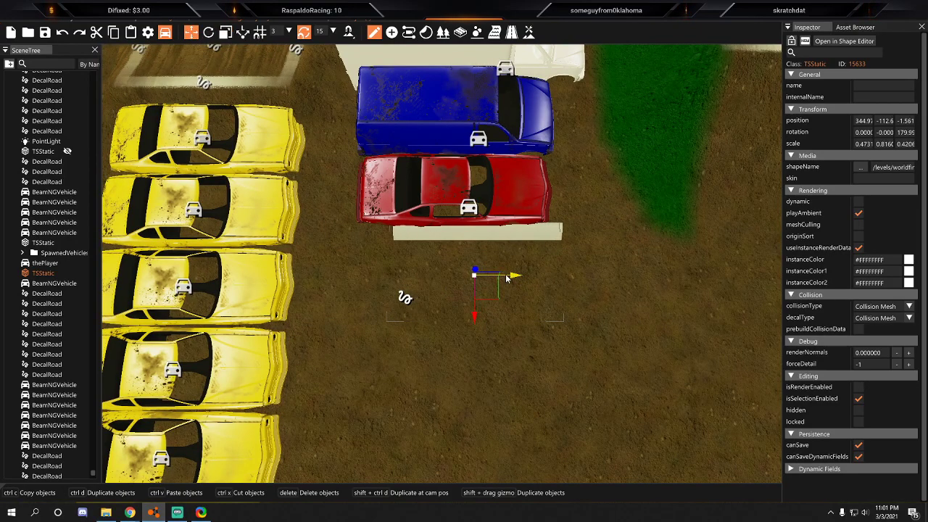
{"action": "key", "text": "3"}
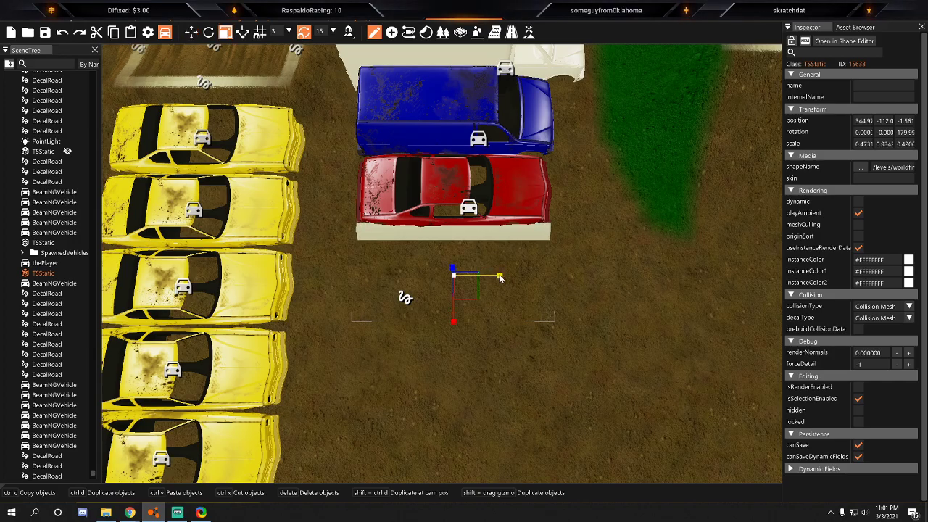
{"action": "key", "text": "d"}
{"action": "right_click_drag", "start_coordinate": [566, 322], "coordinate": [533, 300]}
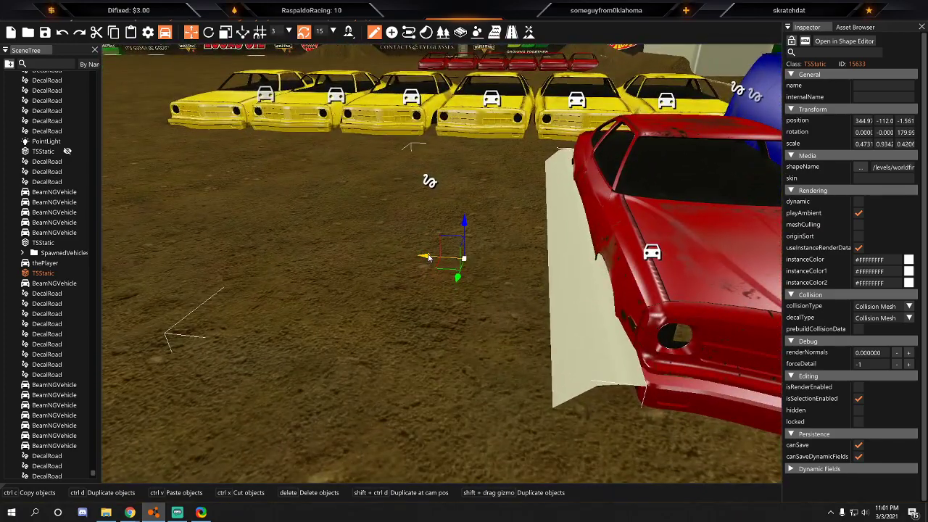
Nudge the white barrier slightly along its horizontal axis beside the red car and raise it to a height of about -1.544.
{"action": "left_click_drag", "start_coordinate": [428, 258], "coordinate": [423, 257]}
{"action": "left_click_drag", "start_coordinate": [458, 220], "coordinate": [459, 227]}
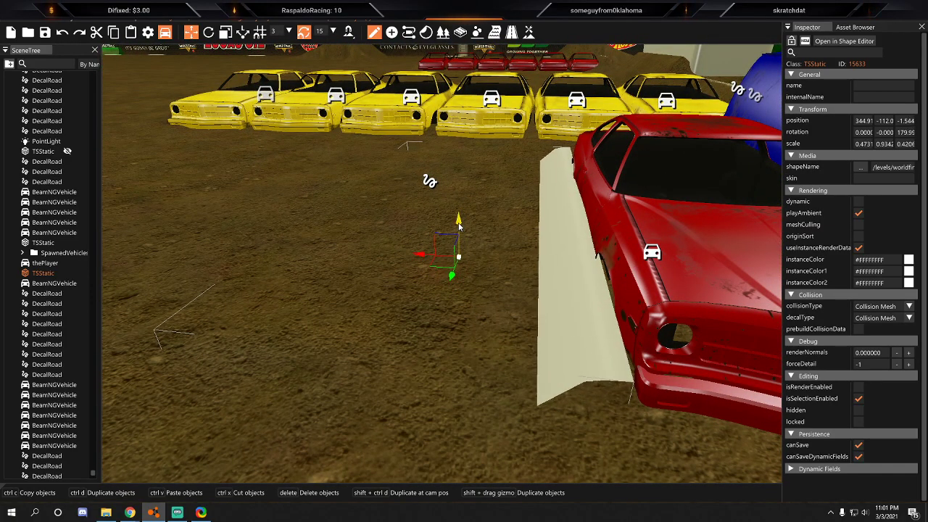
{"action": "right_click_drag", "start_coordinate": [476, 212], "coordinate": [590, 203]}
{"action": "key", "text": "a"}
{"action": "key", "text": "s"}
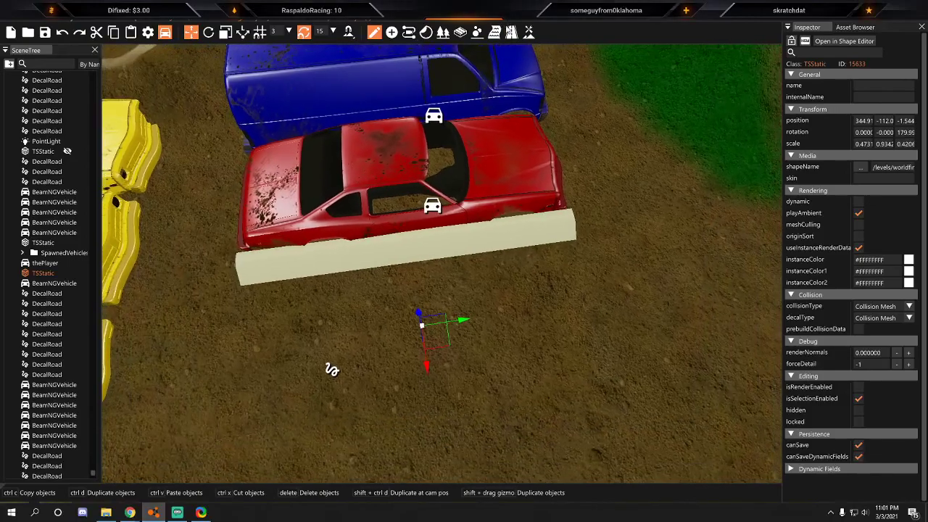
Raise the terrain beside the red car to the white barrier's shape, and move the barrier away to an X position of about 356.3.
{"action": "left_click", "coordinate": [528, 32]}
{"action": "left_click", "coordinate": [274, 58]}
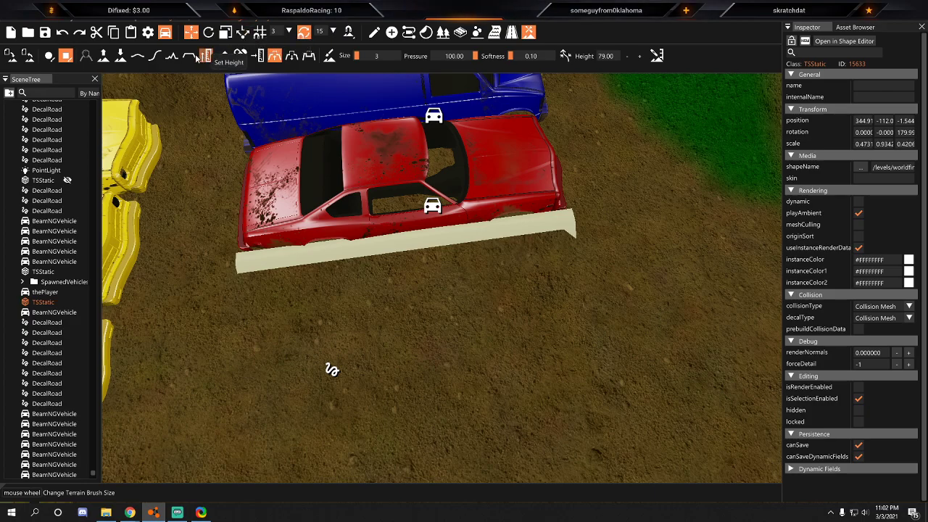
{"action": "left_click", "coordinate": [374, 33]}
{"action": "key", "text": "s"}
{"action": "left_click_drag", "start_coordinate": [447, 345], "coordinate": [407, 178]}
{"action": "left_click_drag", "start_coordinate": [377, 55], "coordinate": [370, 40]}
{"action": "key", "text": "d"}
{"action": "key", "text": "w"}
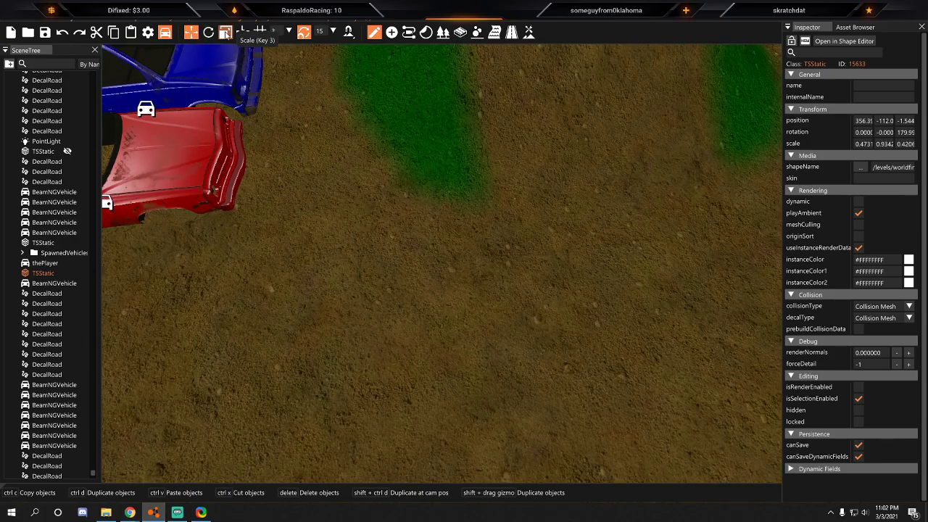
Smooth the raised dirt along the side of the red car with the size 3 terrain brush.
{"action": "left_click", "coordinate": [528, 32]}
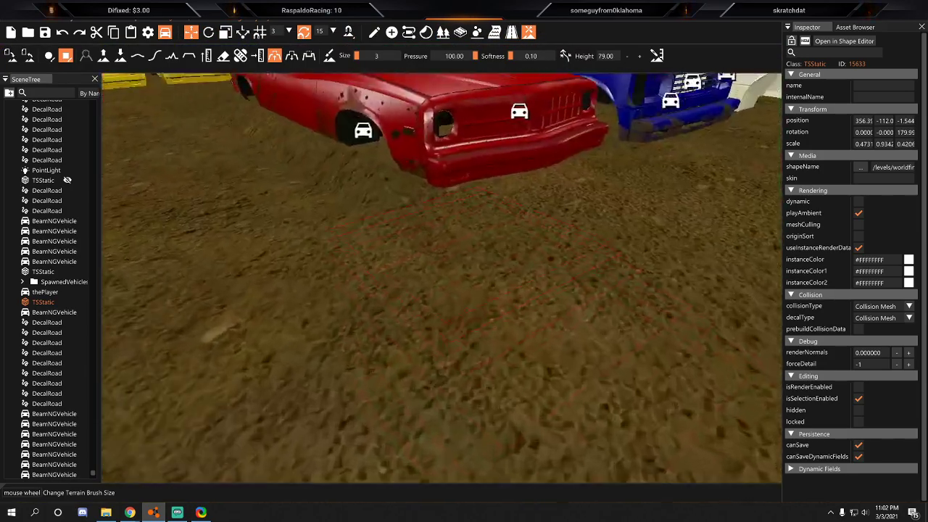
{"action": "key", "text": "w"}
{"action": "key", "text": "s"}
{"action": "key", "text": "d"}
{"action": "key", "text": "w"}
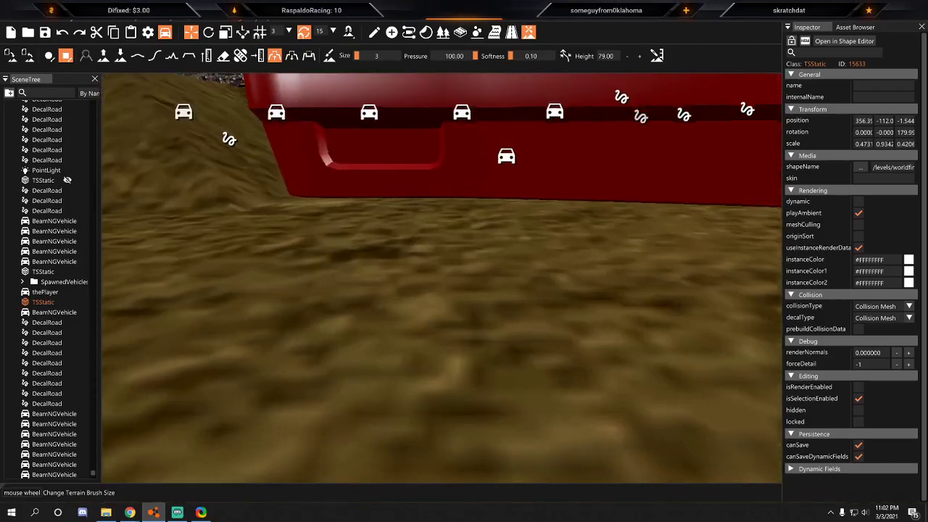
{"action": "key", "text": "a"}
{"action": "key", "text": "s"}
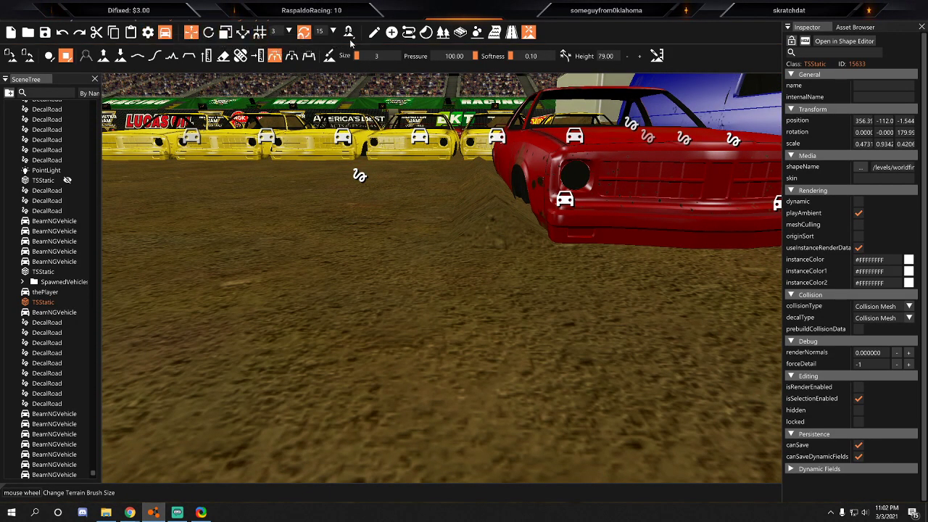
{"action": "left_click", "coordinate": [138, 56]}
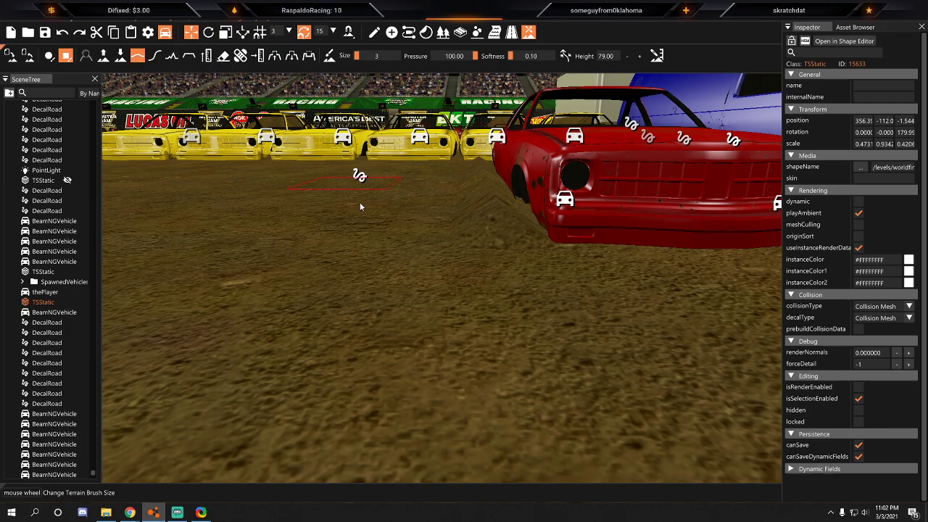
{"action": "right_click_drag", "start_coordinate": [411, 232], "coordinate": [421, 238]}
{"action": "key", "text": "s"}
{"action": "key", "text": "d"}
{"action": "key", "text": "w"}
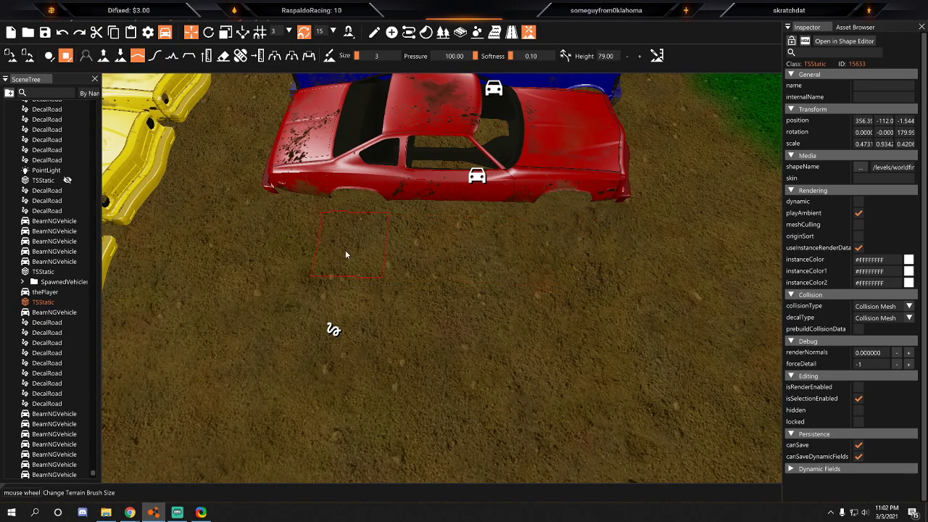
{"action": "key", "text": "w"}
{"action": "right_click_drag", "start_coordinate": [454, 265], "coordinate": [469, 241]}
{"action": "key", "text": "w"}
{"action": "key", "text": "s"}
{"action": "key", "text": "w"}
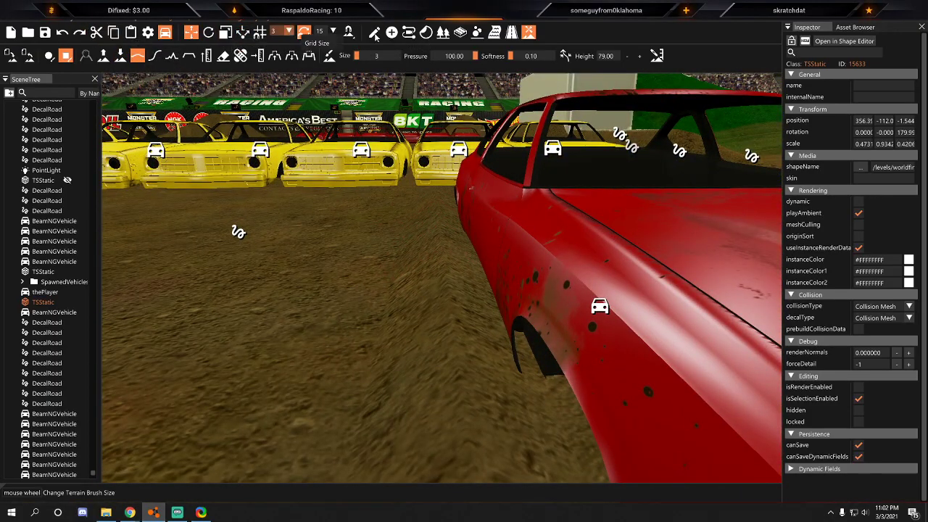
Move the white barrier back beside the red car at X about 344.84 and raise it to a height of about -1.491.
{"action": "left_click", "coordinate": [374, 32]}
{"action": "key", "text": "s"}
{"action": "key", "text": "d"}
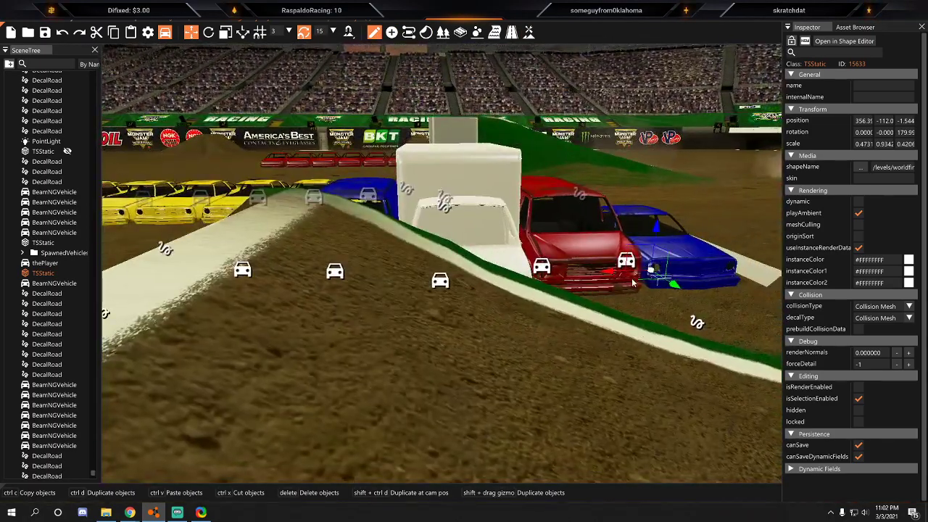
{"action": "left_click_drag", "start_coordinate": [614, 274], "coordinate": [289, 294]}
{"action": "left_click_drag", "start_coordinate": [160, 296], "coordinate": [158, 296]}
{"action": "key", "text": "a"}
{"action": "key", "text": "w"}
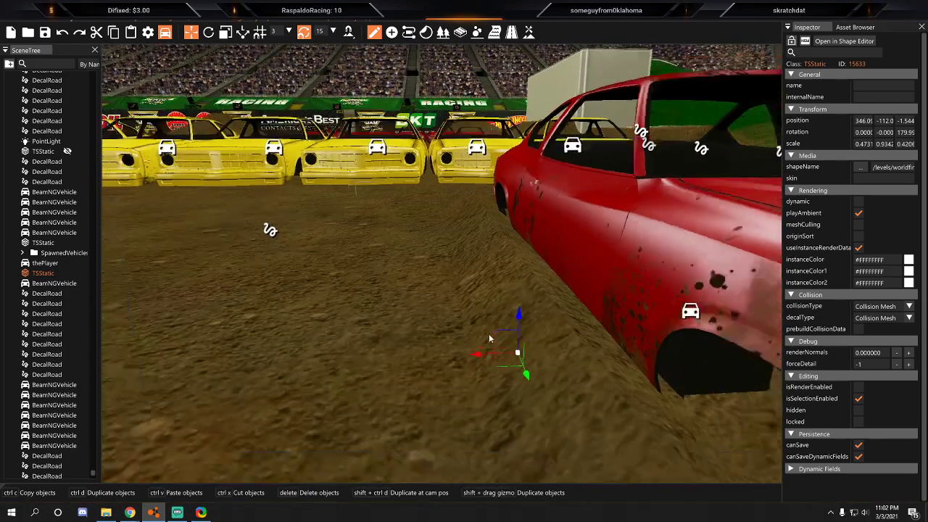
{"action": "key", "text": "s"}
{"action": "left_click_drag", "start_coordinate": [456, 322], "coordinate": [327, 324]}
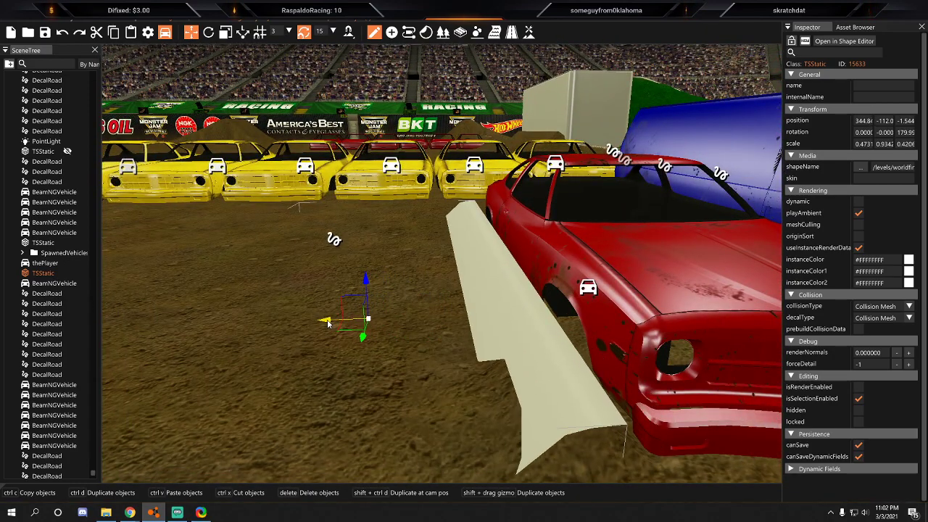
{"action": "left_click_drag", "start_coordinate": [360, 283], "coordinate": [365, 274]}
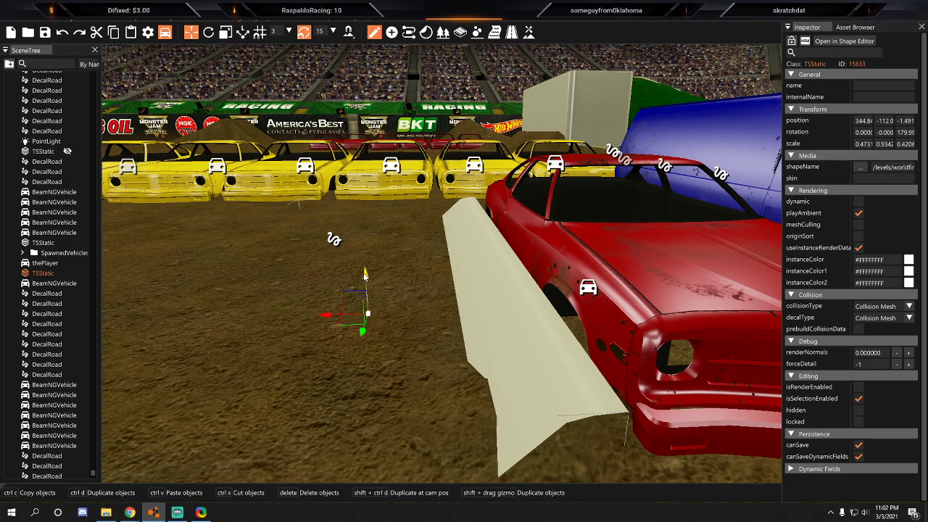
Raise the terrain along the full length of the repositioned barrier beside the red car to match its shape.
{"action": "left_click", "coordinate": [529, 32]}
{"action": "left_click", "coordinate": [275, 57]}
{"action": "key", "text": "s"}
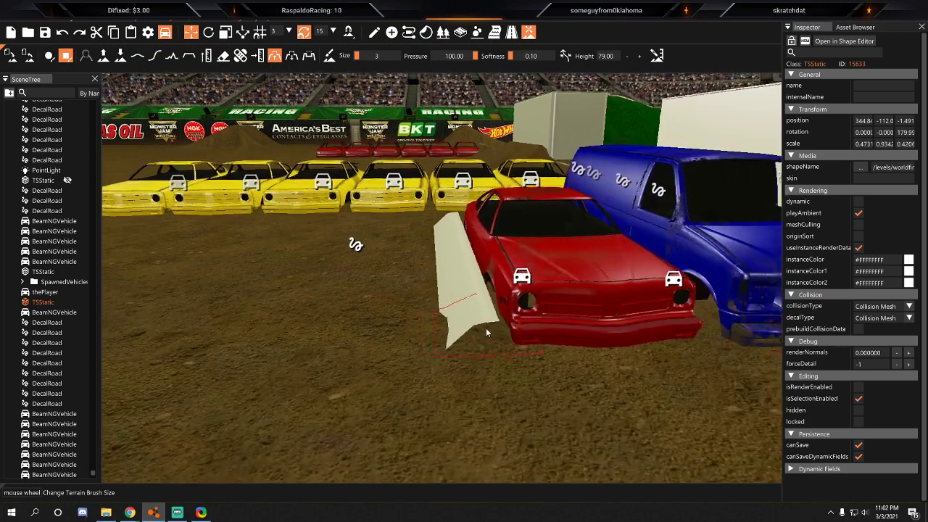
{"action": "right_click_drag", "start_coordinate": [460, 316], "coordinate": [482, 295]}
{"action": "key", "text": "a"}
{"action": "key", "text": "s"}
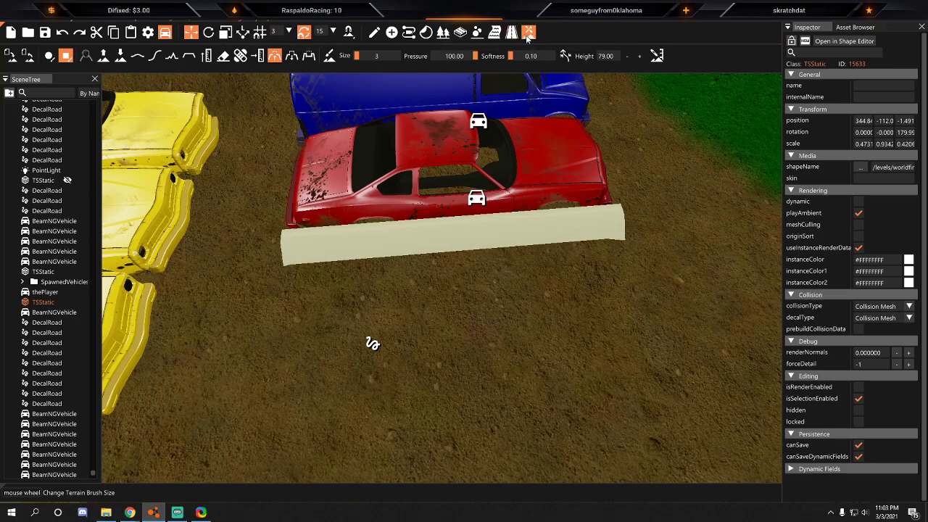
Move the white barrier off the new dirt bank to an X position of about 353.16.
{"action": "left_click", "coordinate": [374, 32]}
{"action": "left_click_drag", "start_coordinate": [468, 353], "coordinate": [434, 36]}
{"action": "key", "text": "d"}
{"action": "key", "text": "w"}
{"action": "right_click_drag", "start_coordinate": [442, 263], "coordinate": [346, 156]}
{"action": "key", "text": "s"}
{"action": "key", "text": "s"}
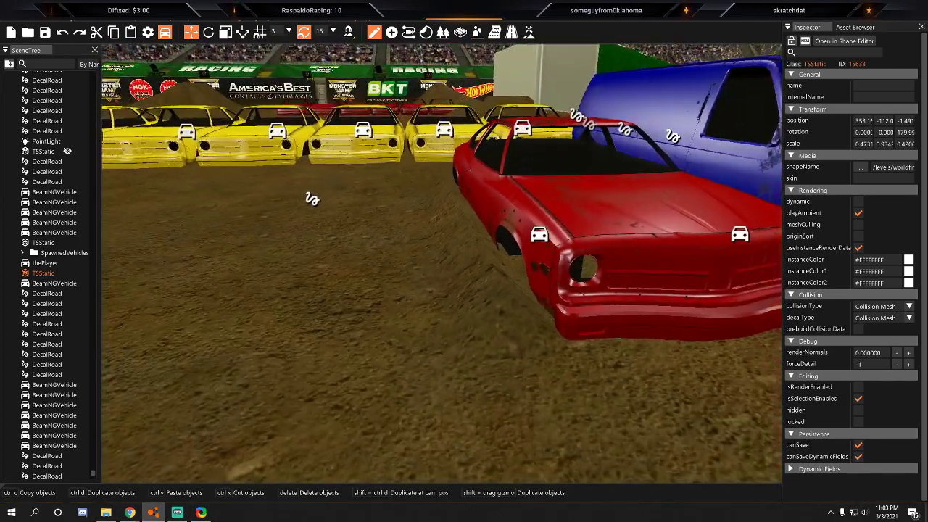
Smooth the dirt bank along the red car's side and around its front corner.
{"action": "left_click", "coordinate": [528, 33]}
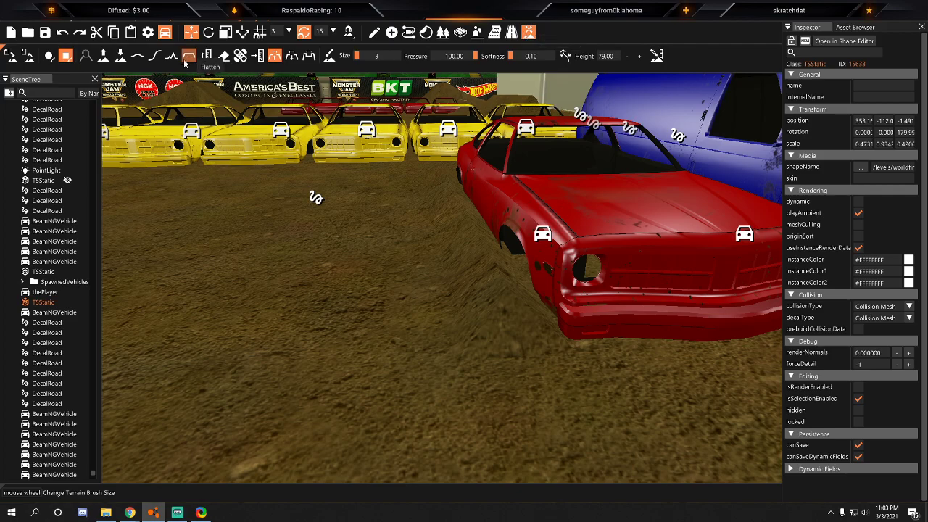
{"action": "left_click", "coordinate": [136, 61]}
{"action": "right_click_drag", "start_coordinate": [406, 196], "coordinate": [437, 215]}
{"action": "key", "text": "w"}
{"action": "key", "text": "s"}
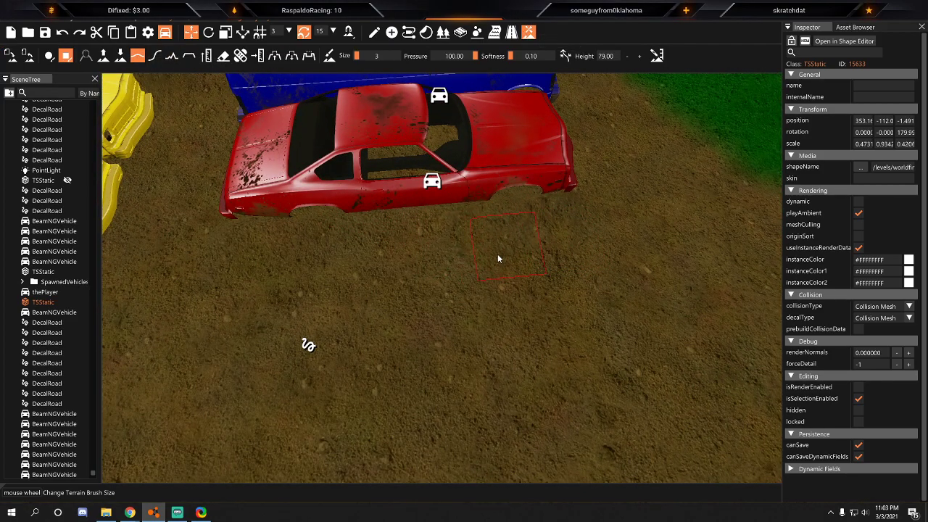
{"action": "key", "text": "d"}
{"action": "mouse_move", "coordinate": [464, 243]}
{"action": "right_mouse_down"}
{"action": "mouse_move", "coordinate": [471, 217]}
{"action": "mouse_move", "coordinate": [481, 283]}
{"action": "right_mouse_up"}
{"action": "key", "text": "w"}
{"action": "key", "text": "w"}
{"action": "key", "text": "s"}
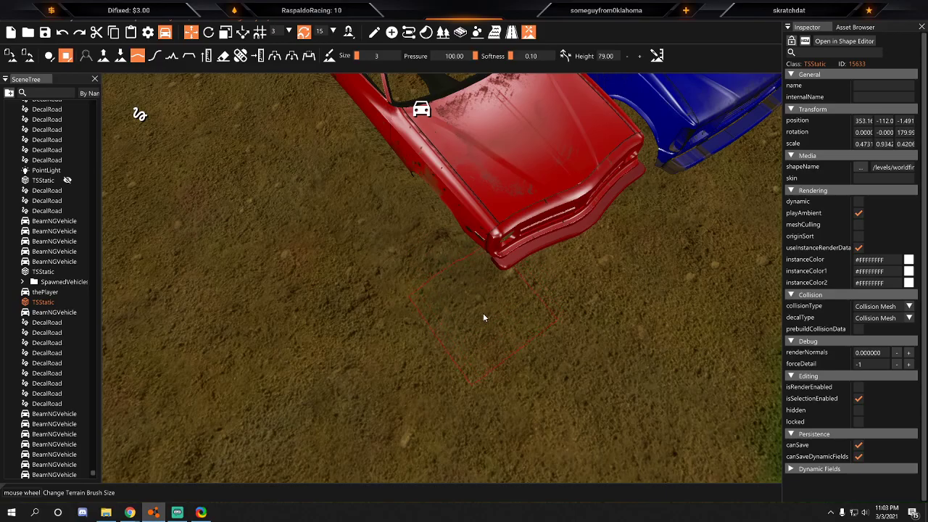
Smooth the dirt around the red car's rear corner, facing the yellow cars.
{"action": "key", "text": "a"}
{"action": "right_click_drag", "start_coordinate": [484, 317], "coordinate": [496, 311]}
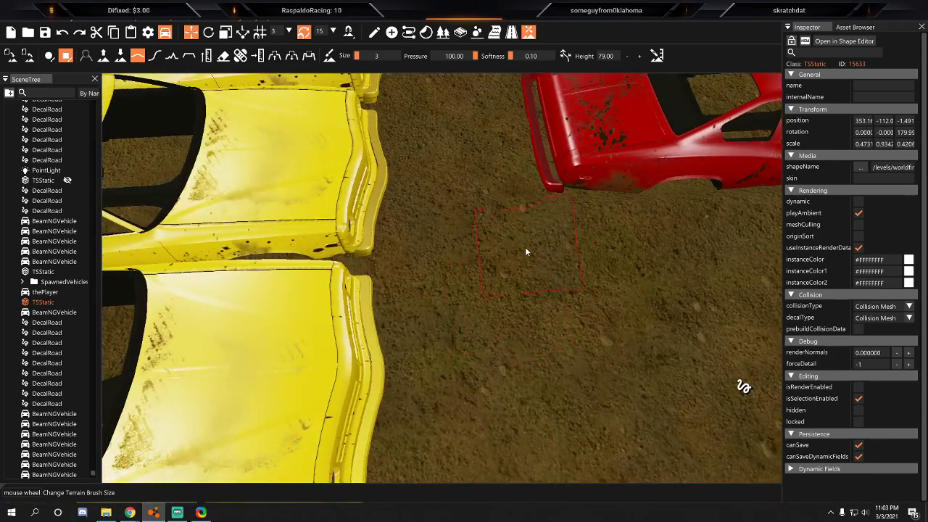
{"action": "key", "text": "w"}
{"action": "right_click_drag", "start_coordinate": [525, 233], "coordinate": [580, 227]}
{"action": "key", "text": "a"}
{"action": "key", "text": "w"}
{"action": "key", "text": "s"}
Move the white barrier beside the blue car at the opposite end of the row and rotate it 180 degrees about the vertical axis.
{"action": "left_click", "coordinate": [374, 32]}
{"action": "right_click_drag", "start_coordinate": [375, 90], "coordinate": [533, 159]}
{"action": "key", "text": "s"}
{"action": "left_click_drag", "start_coordinate": [561, 168], "coordinate": [476, 187]}
{"action": "right_click_drag", "start_coordinate": [476, 187], "coordinate": [658, 212]}
{"action": "key", "text": "w"}
{"action": "key", "text": "s"}
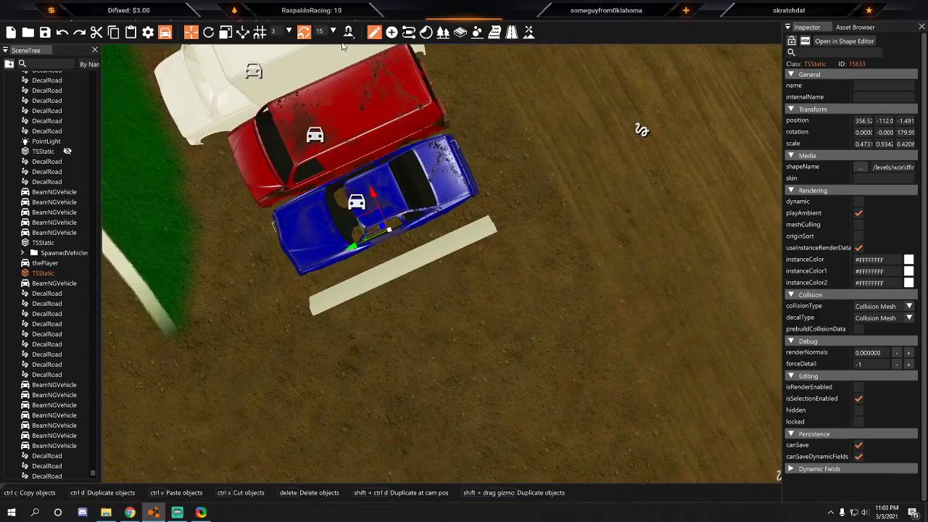
{"action": "left_click", "coordinate": [208, 32]}
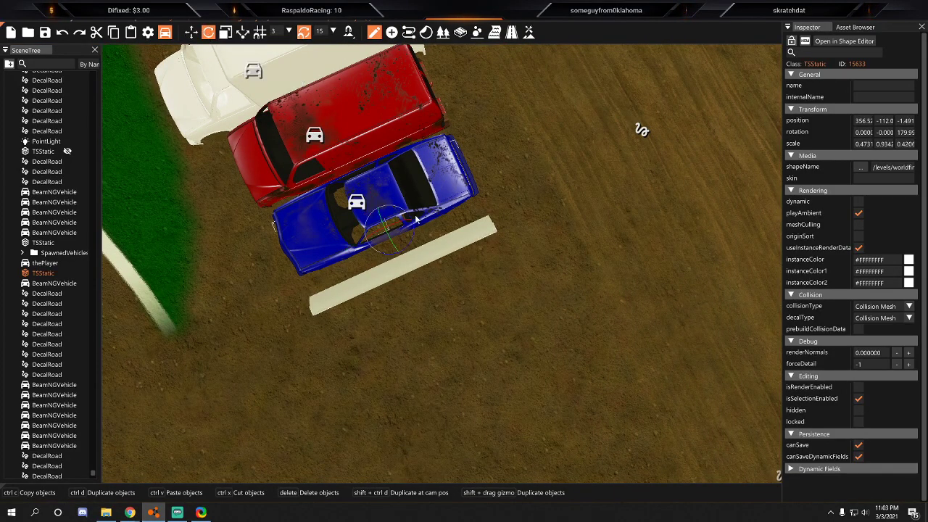
{"action": "left_click_drag", "start_coordinate": [415, 241], "coordinate": [249, 269]}
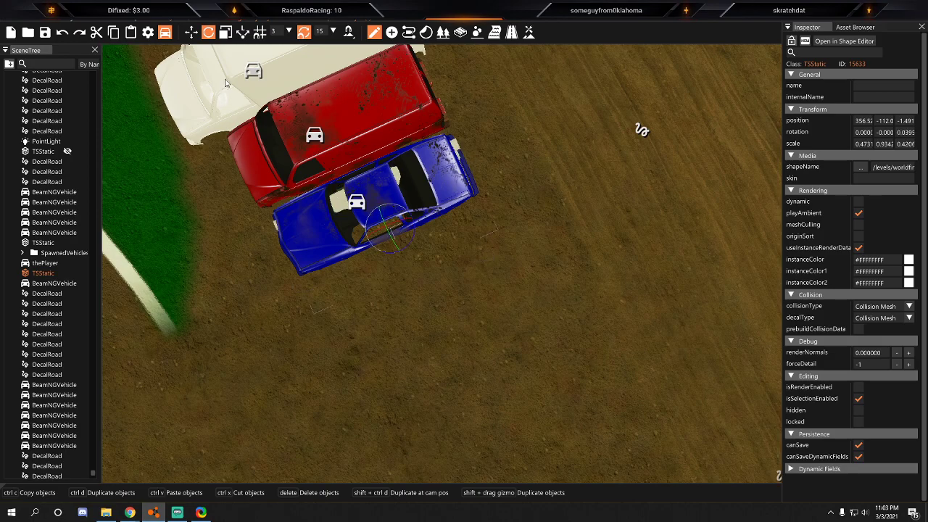
Reselect the white barrier and shift it flush along the blue car's outer side, to an X position of about 358.19.
{"action": "left_click", "coordinate": [192, 33]}
{"action": "left_click", "coordinate": [414, 245]}
{"action": "left_click", "coordinate": [396, 232]}
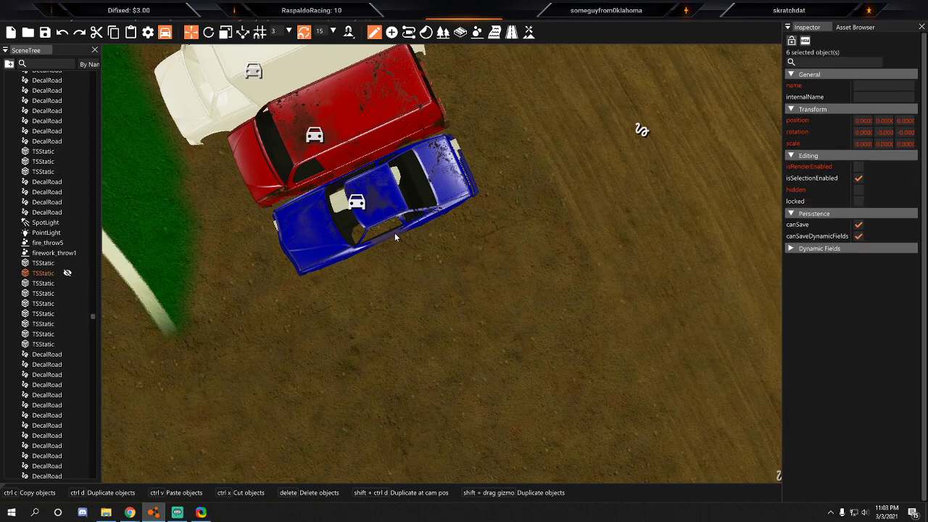
{"action": "left_click", "coordinate": [397, 250]}
{"action": "key", "text": "a"}
{"action": "key", "text": "w"}
{"action": "key", "text": "s"}
{"action": "key", "text": "s"}
{"action": "right_click_drag", "start_coordinate": [463, 261], "coordinate": [516, 258]}
{"action": "left_click", "coordinate": [506, 227]}
{"action": "left_click_drag", "start_coordinate": [611, 304], "coordinate": [771, 353]}
{"action": "key", "text": "d"}
{"action": "right_click_drag", "start_coordinate": [771, 353], "coordinate": [482, 355]}
Raise the terrain beside the blue car to the white barrier's shape, and move the barrier away to a Y position of about -101.3.
{"action": "left_click", "coordinate": [528, 32]}
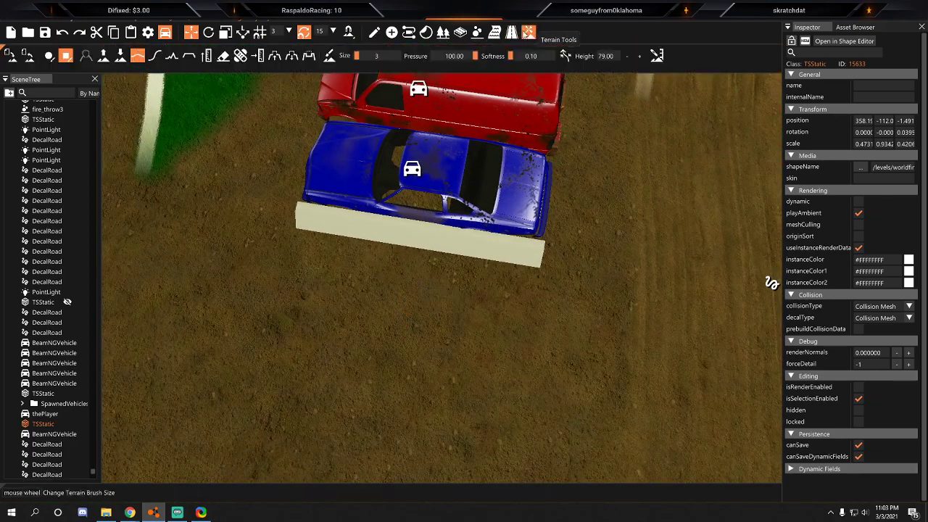
{"action": "left_click", "coordinate": [137, 58]}
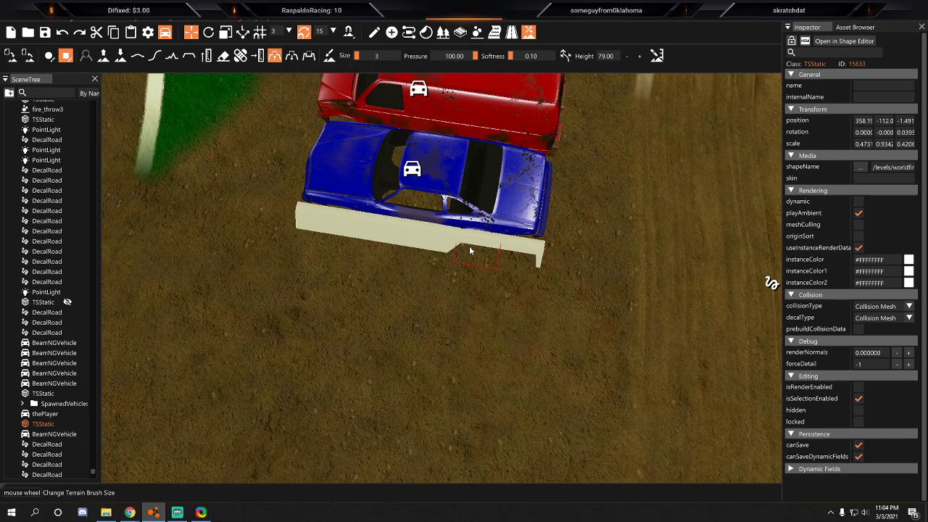
{"action": "key", "text": "s"}
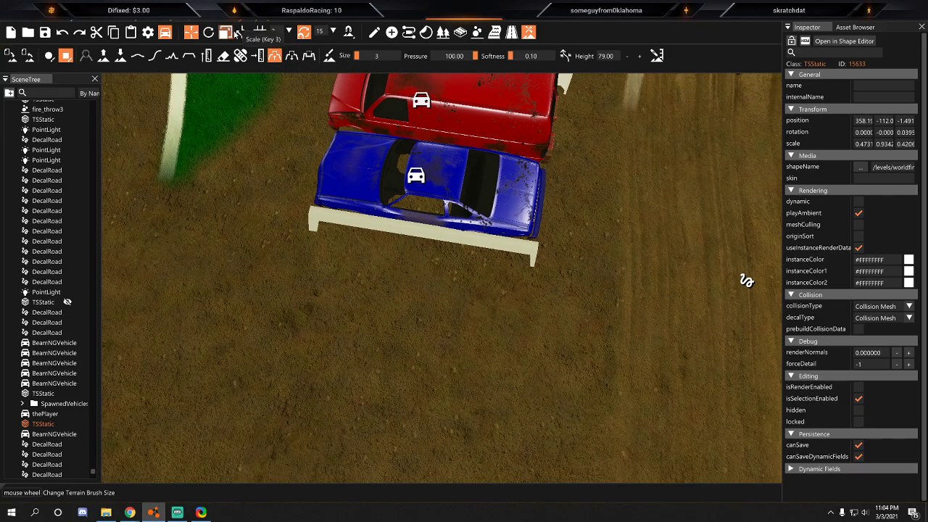
{"action": "left_click", "coordinate": [373, 32]}
{"action": "key", "text": "w"}
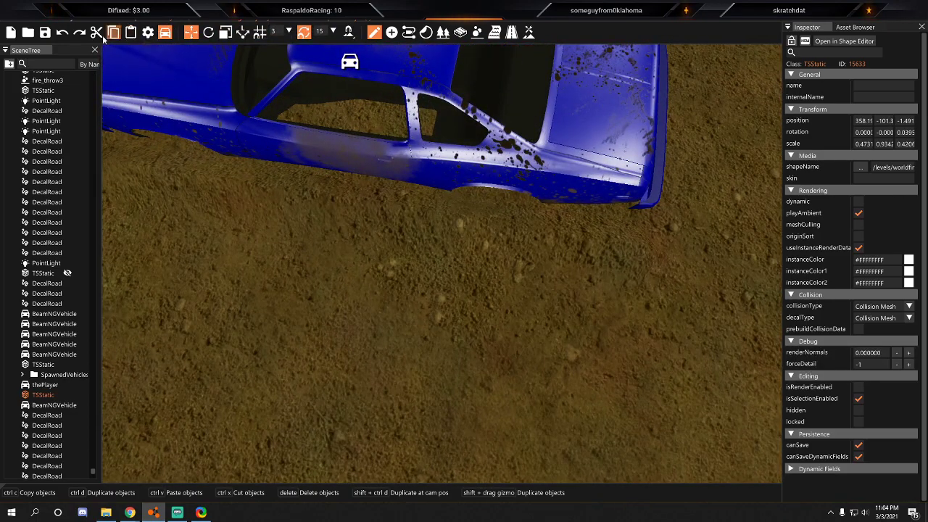
Smooth the raised dirt along the outer side of the blue car with the size 3 terrain brush.
{"action": "left_click", "coordinate": [530, 33]}
{"action": "key", "text": "s"}
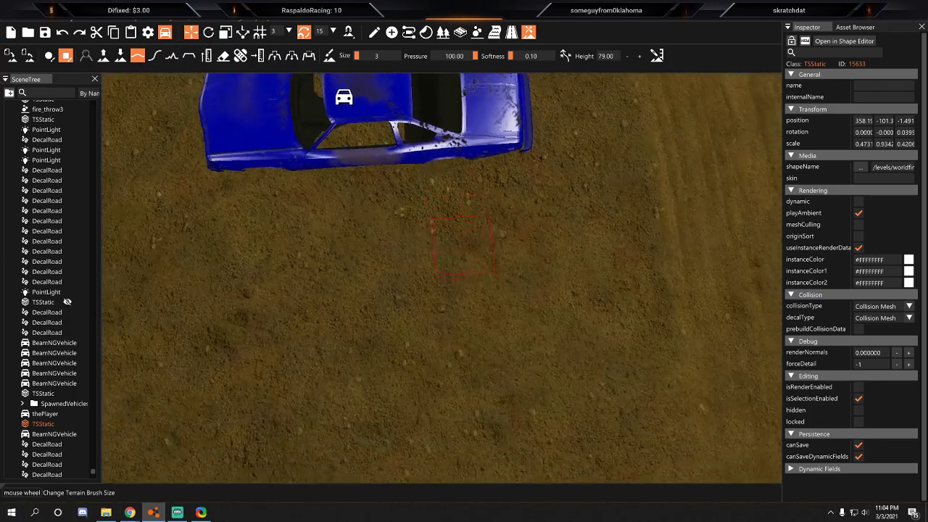
{"action": "key", "text": "w"}
{"action": "mouse_move", "coordinate": [450, 269]}
{"action": "right_mouse_down"}
{"action": "mouse_move", "coordinate": [456, 232]}
{"action": "mouse_move", "coordinate": [435, 239]}
{"action": "mouse_move", "coordinate": [449, 261]}
{"action": "mouse_move", "coordinate": [464, 254]}
{"action": "right_mouse_up"}
{"action": "key", "text": "s"}
{"action": "key", "text": "s"}
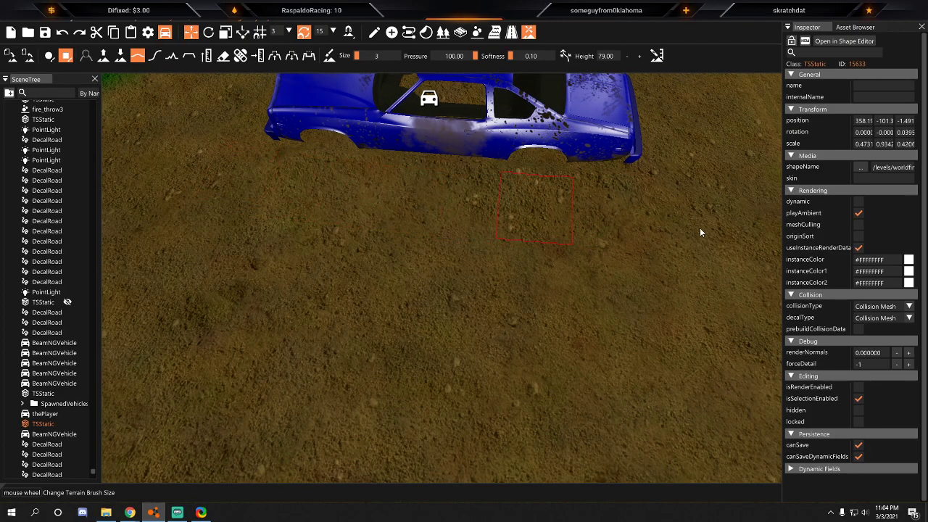
{"action": "key", "text": "d"}
{"action": "right_click_drag", "start_coordinate": [670, 207], "coordinate": [551, 145]}
{"action": "key", "text": "w"}
Save the level with the dirt banked against the end cars of the crush row.
{"action": "mouse_move", "coordinate": [442, 279]}
{"action": "right_mouse_down"}
{"action": "mouse_move", "coordinate": [417, 251]}
{"action": "mouse_move", "coordinate": [464, 290]}
{"action": "mouse_move", "coordinate": [439, 268]}
{"action": "right_mouse_up"}
{"action": "key", "text": "s"}
{"action": "left_click", "coordinate": [12, 20]}
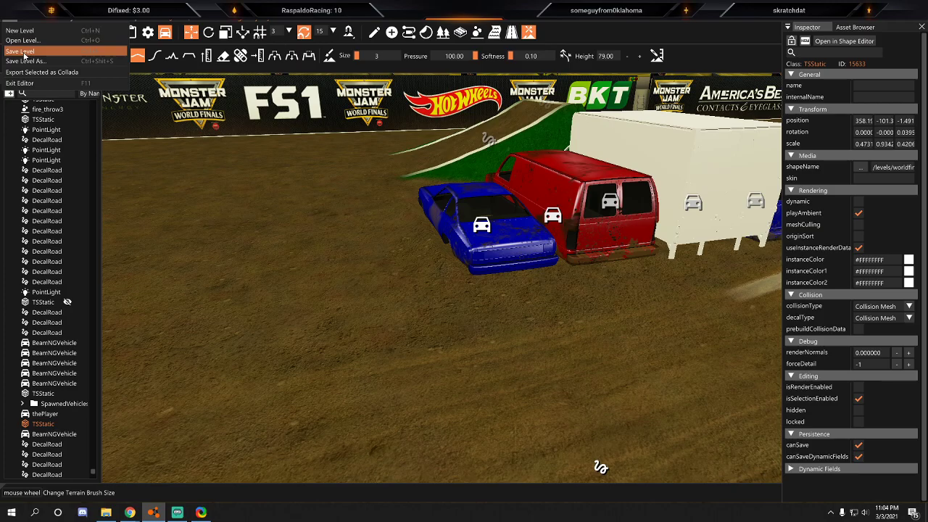
{"action": "left_click", "coordinate": [23, 52]}
Leave the editor, test drive the monster truck over the yellow crush cars, and reset it to its start spot.
{"action": "key", "text": "d"}
{"action": "right_click_drag", "start_coordinate": [445, 196], "coordinate": [410, 228]}
{"action": "key", "text": "F11"}
{"action": "key", "text": "shift+c"}
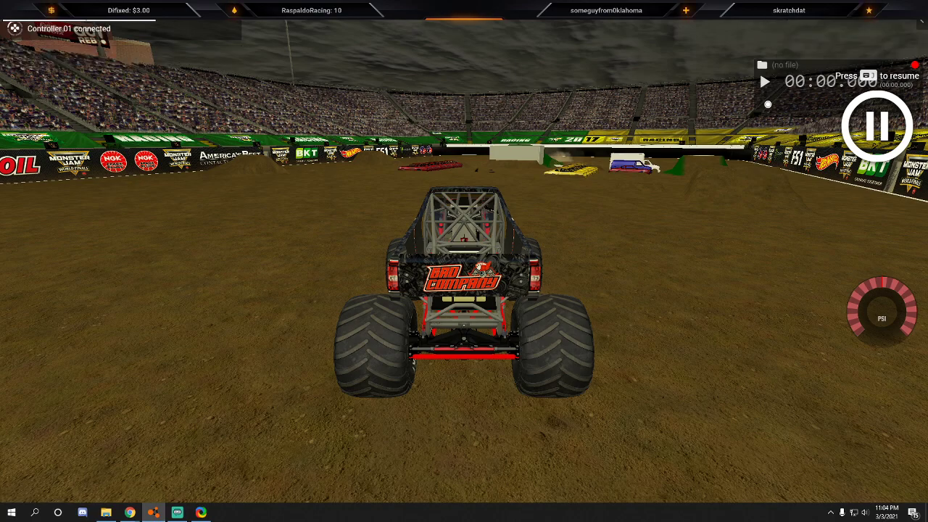
{"action": "key", "text": "j"}
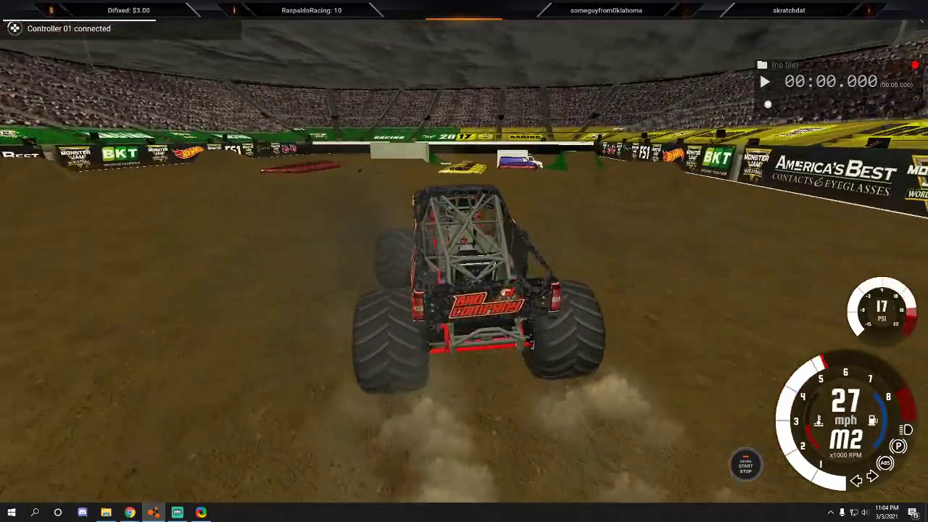
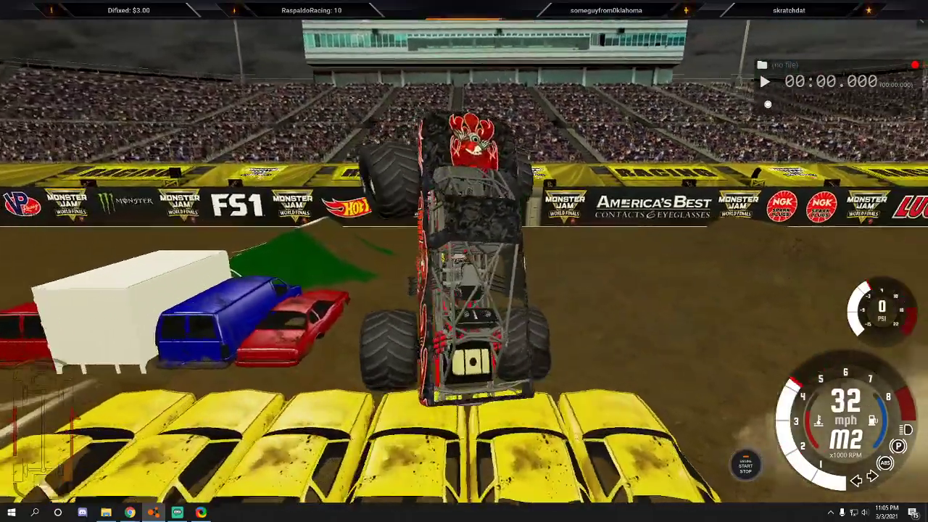
{"action": "key", "text": "r"}
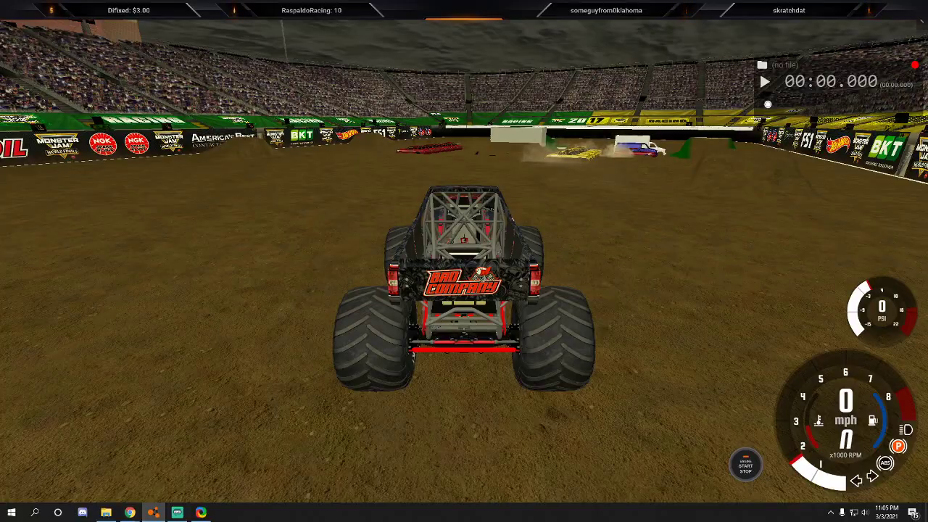
Survey the whole track layout with the free camera around the crush car rows, and return to the level editor.
{"action": "key", "text": "shift+c"}
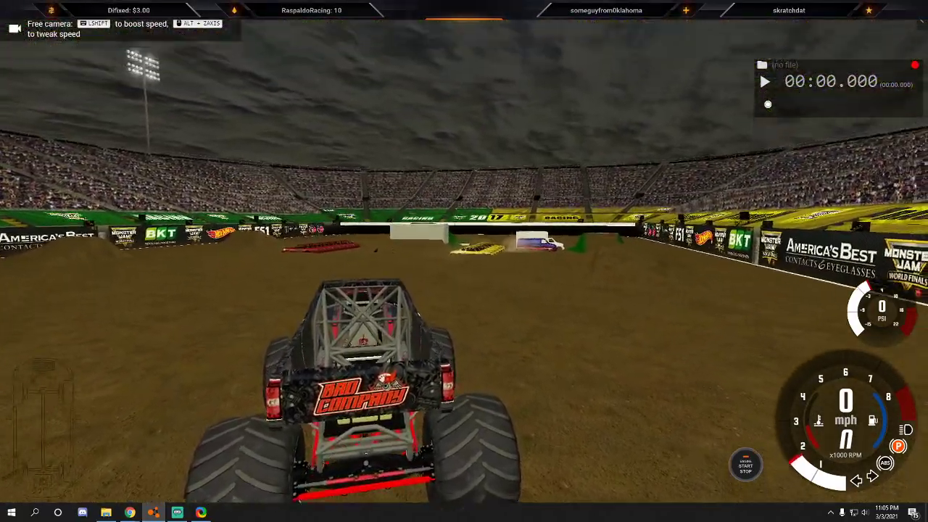
{"action": "key", "text": "w"}
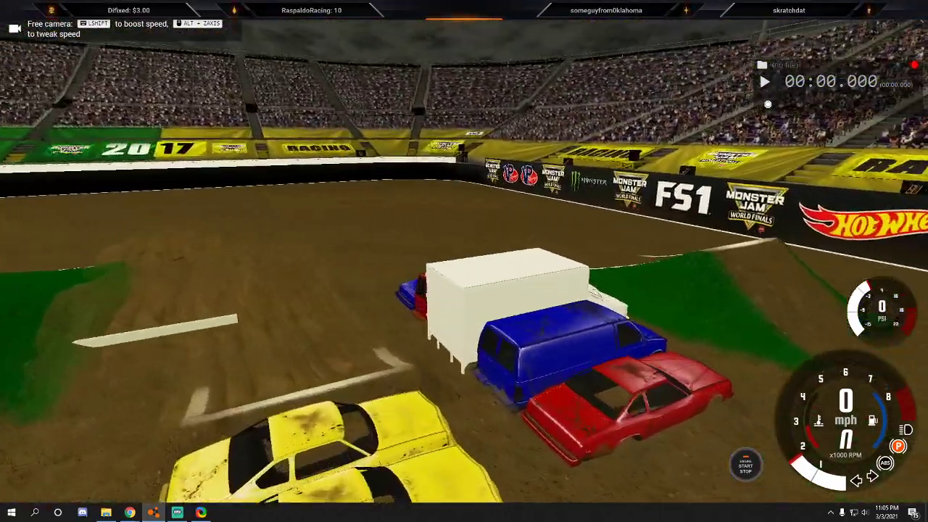
{"action": "key", "text": "s"}
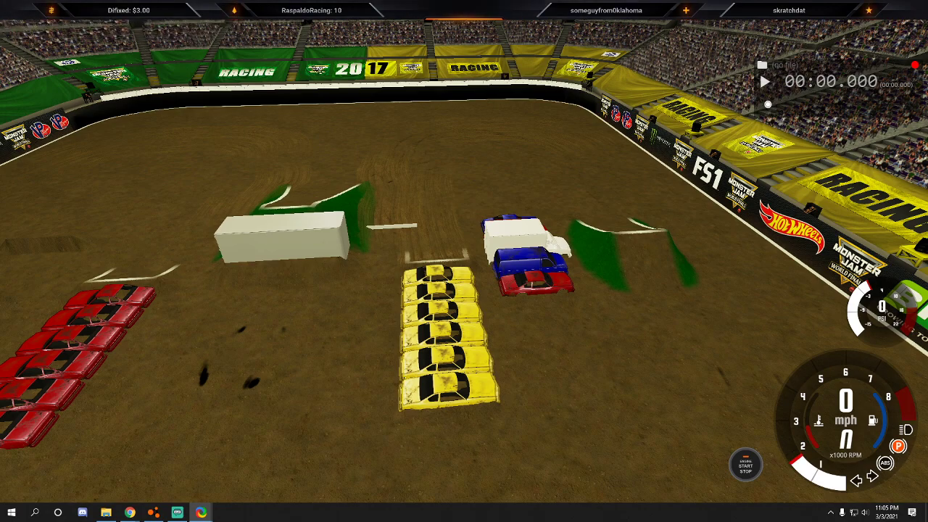
{"action": "right_click_drag", "start_coordinate": [658, 257], "coordinate": [321, 269]}
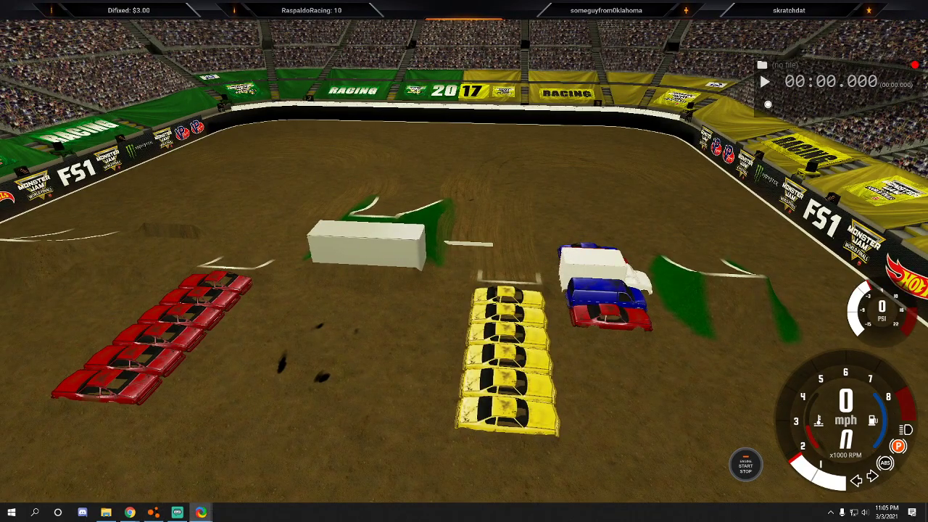
{"action": "right_click_drag", "start_coordinate": [624, 261], "coordinate": [312, 268]}
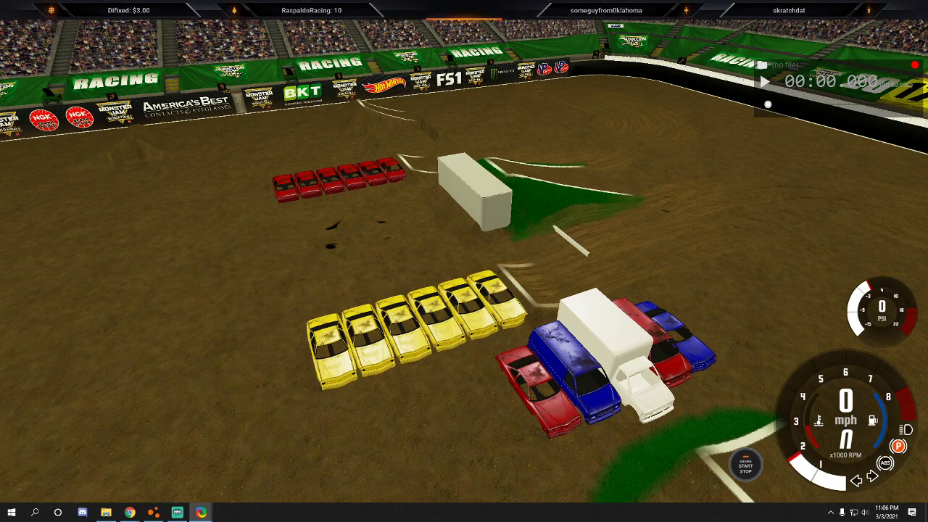
{"action": "right_click_drag", "start_coordinate": [424, 256], "coordinate": [552, 290]}
{"action": "key", "text": "w"}
{"action": "key", "text": "F11"}
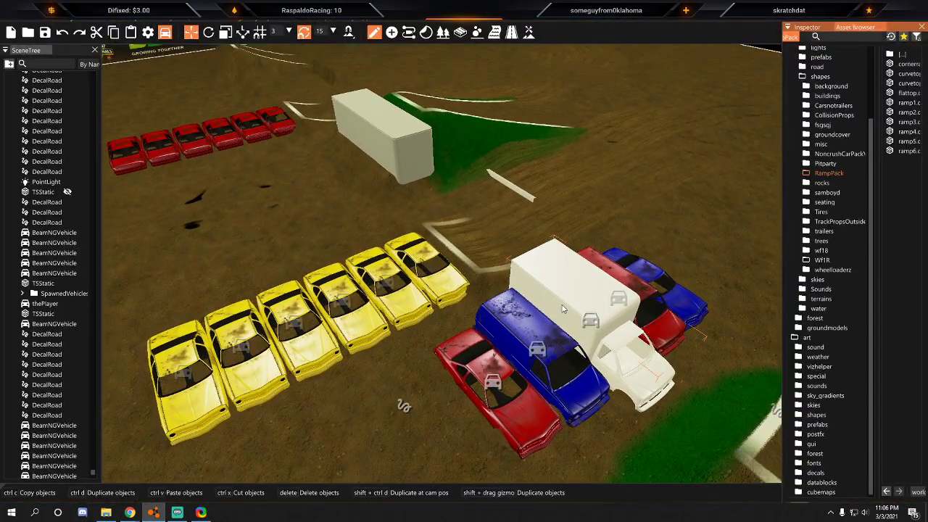
Duplicate the blue van, white box truck and red van together and move the copies across the track past the red car row.
{"action": "left_click", "coordinate": [538, 350]}
{"action": "key", "text": "d"}
{"action": "key", "text": "w"}
{"action": "left_click", "coordinate": [490, 338], "text": "ctrl"}
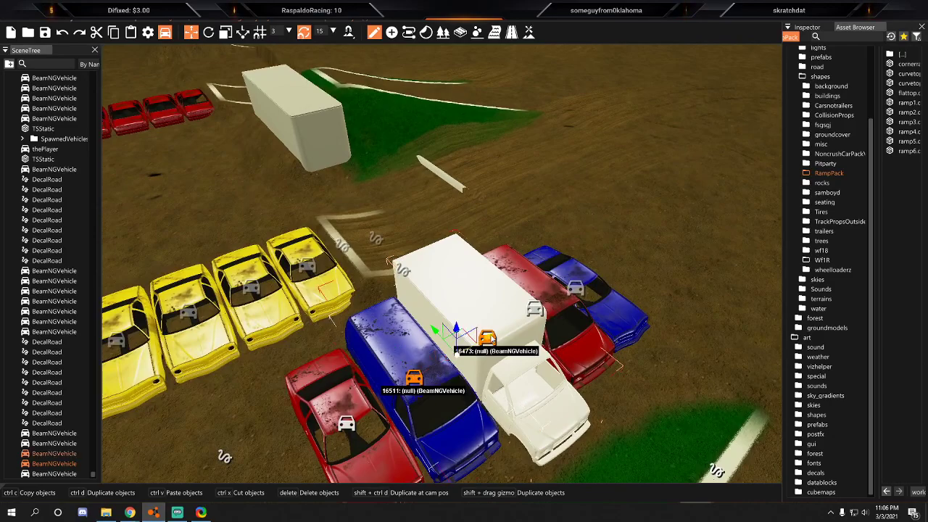
{"action": "left_click", "coordinate": [537, 312], "text": "ctrl"}
{"action": "key", "text": "a"}
{"action": "right_click_drag", "start_coordinate": [537, 312], "coordinate": [546, 321]}
{"action": "key", "text": "s"}
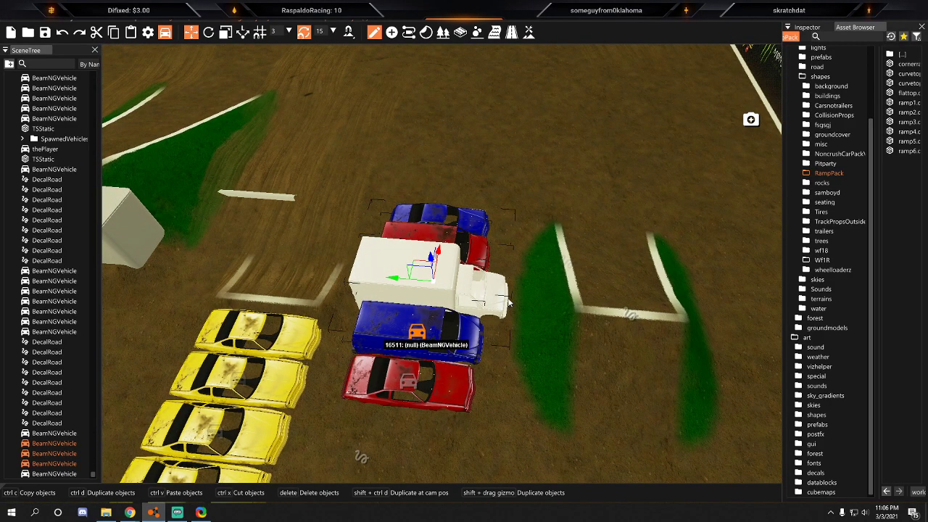
{"action": "key", "text": "ctrl+d"}
{"action": "key", "text": "a"}
{"action": "key", "text": "s"}
{"action": "left_click_drag", "start_coordinate": [537, 283], "coordinate": [299, 280]}
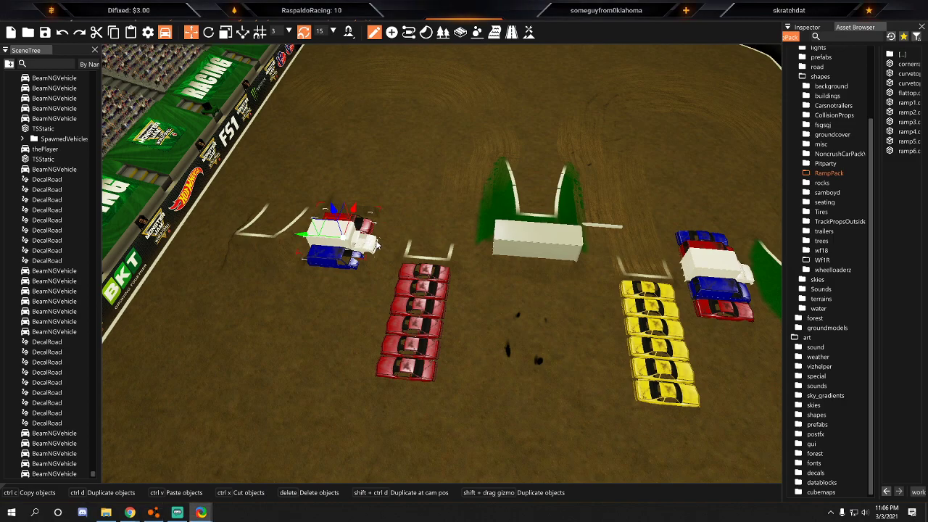
Line up the three copied vehicles in front of the dirt ramp at the opposite side of the track.
{"action": "key", "text": "w"}
{"action": "right_click_drag", "start_coordinate": [462, 279], "coordinate": [282, 274]}
{"action": "key", "text": "d"}
{"action": "key", "text": "w"}
{"action": "key", "text": "a"}
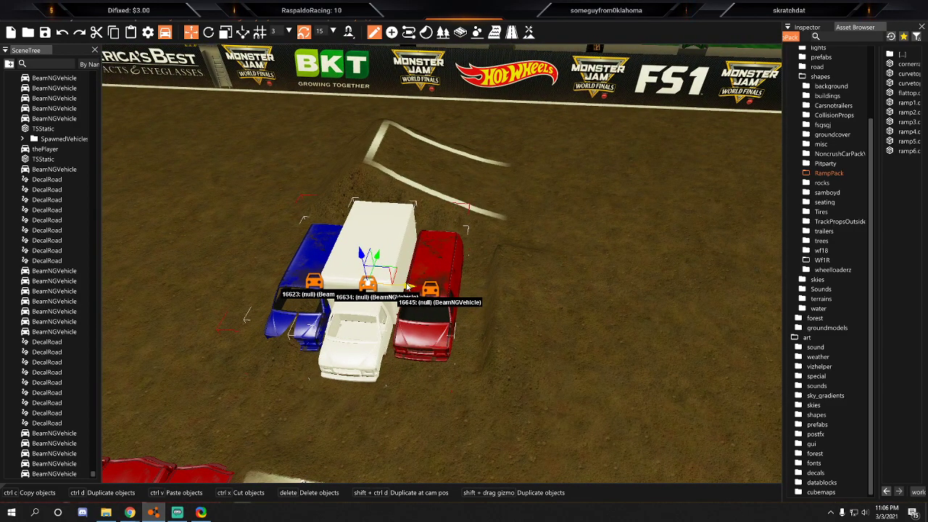
{"action": "left_click_drag", "start_coordinate": [376, 261], "coordinate": [376, 264]}
{"action": "right_click_drag", "start_coordinate": [376, 265], "coordinate": [232, 268]}
{"action": "key", "text": "d"}
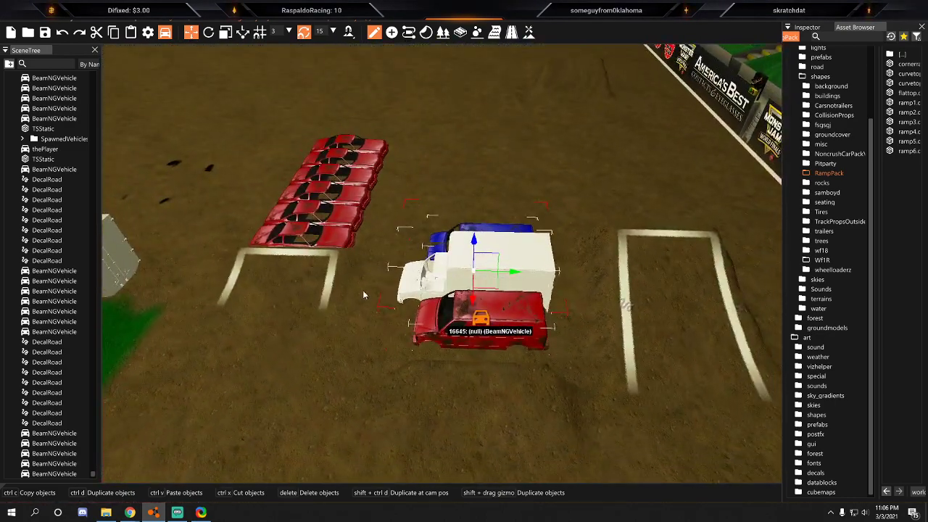
{"action": "mouse_move", "coordinate": [130, 512]}
{"action": "left_click", "coordinate": [186, 468]}
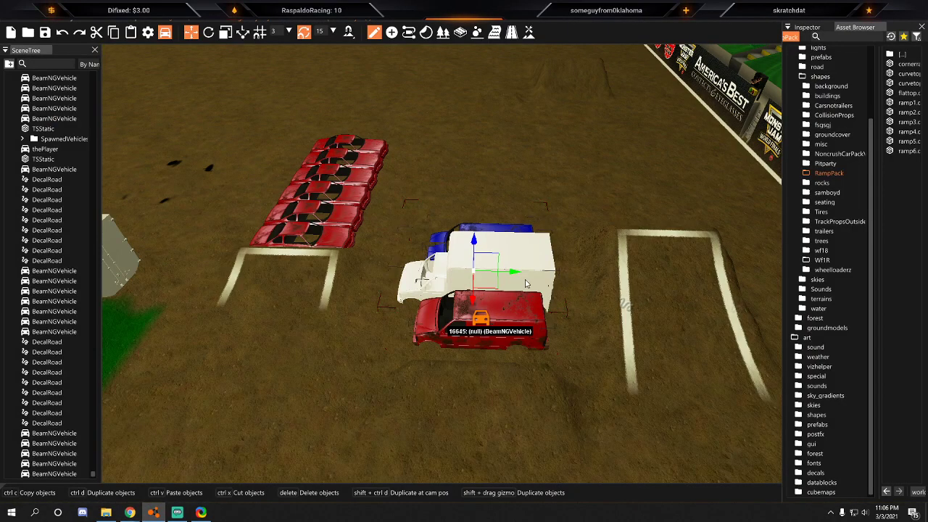
{"action": "right_click_drag", "start_coordinate": [464, 278], "coordinate": [528, 279]}
{"action": "left_click_drag", "start_coordinate": [477, 295], "coordinate": [468, 296]}
Duplicate the white line that crosses the top edge of the green side ramp.
{"action": "left_click", "coordinate": [249, 242]}
{"action": "key", "text": "s"}
{"action": "right_click_drag", "start_coordinate": [249, 242], "coordinate": [29, 327]}
{"action": "key", "text": "s"}
{"action": "key", "text": "w"}
{"action": "key", "text": "w"}
{"action": "right_click_drag", "start_coordinate": [410, 136], "coordinate": [492, 161]}
{"action": "left_click", "coordinate": [414, 121]}
{"action": "key", "text": "a"}
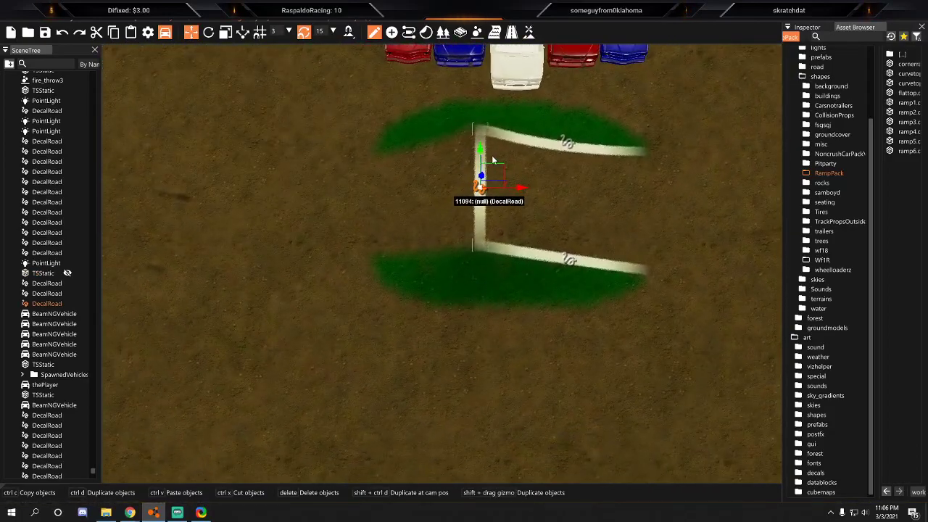
{"action": "key", "text": "ctrl+d"}
Move the copied white line onto the crest of the separate dirt mound farther down the floor, and save the level.
{"action": "key", "text": "s"}
{"action": "key", "text": "a"}
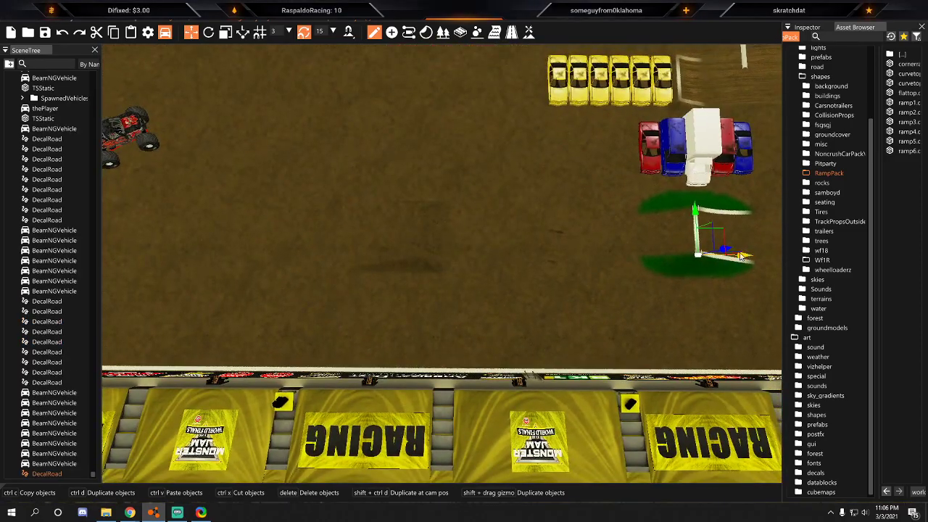
{"action": "key", "text": "w"}
{"action": "right_click_drag", "start_coordinate": [447, 266], "coordinate": [437, 248]}
{"action": "key", "text": "d"}
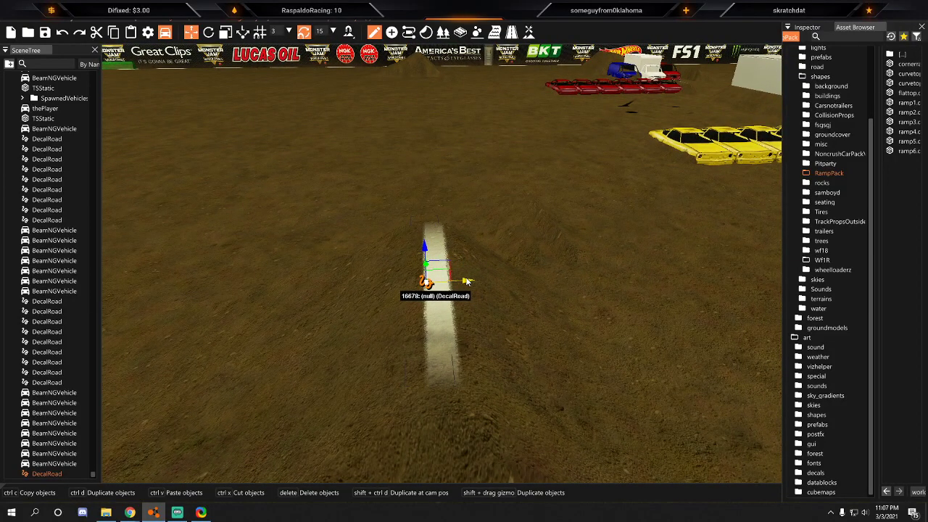
{"action": "left_click", "coordinate": [13, 24]}
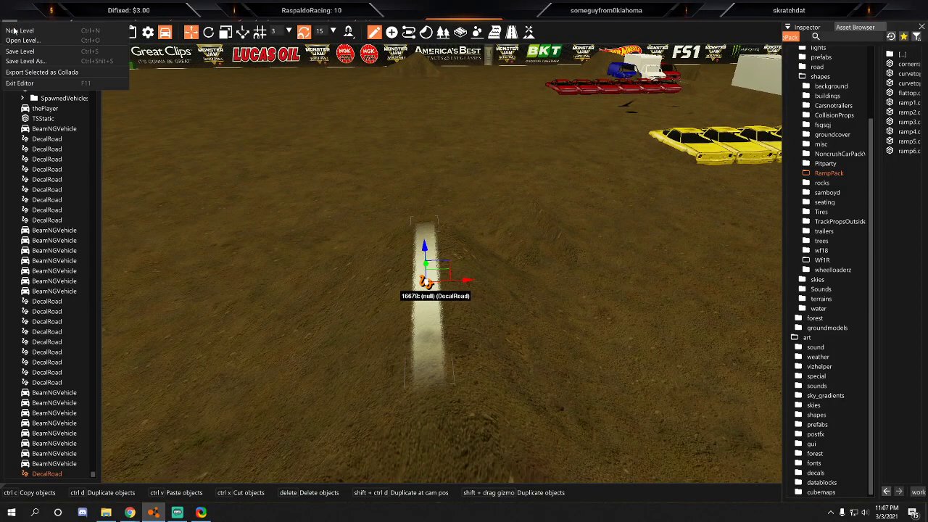
{"action": "left_click", "coordinate": [21, 51]}
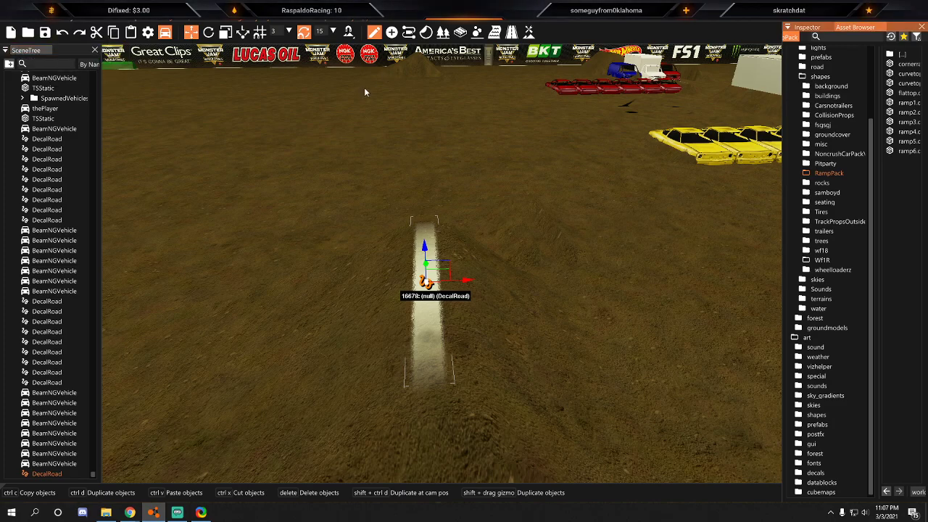
Widen the asset browser and open the Wf1R shapes folder.
{"action": "key", "text": "s"}
{"action": "right_click_drag", "start_coordinate": [442, 265], "coordinate": [508, 311]}
{"action": "right_click_drag", "start_coordinate": [410, 226], "coordinate": [449, 225]}
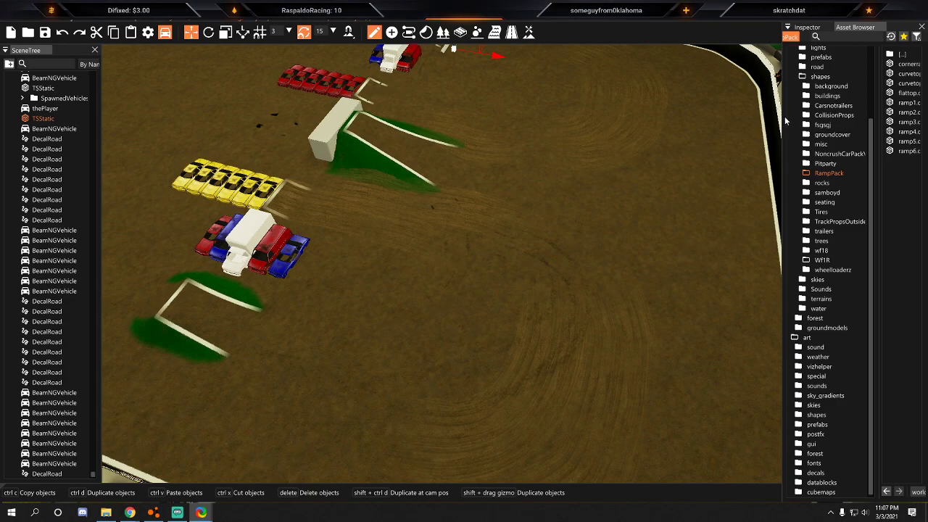
{"action": "left_click_drag", "start_coordinate": [783, 118], "coordinate": [680, 185]}
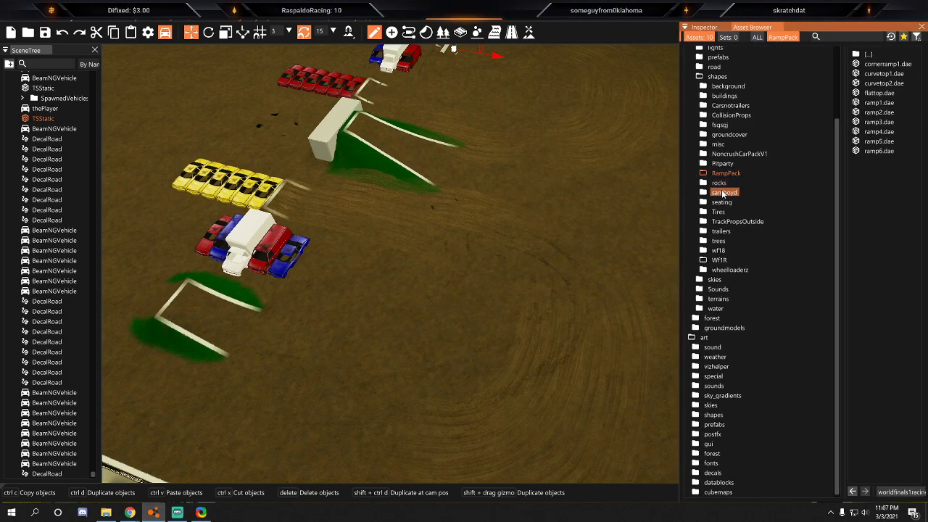
{"action": "left_click", "coordinate": [718, 260]}
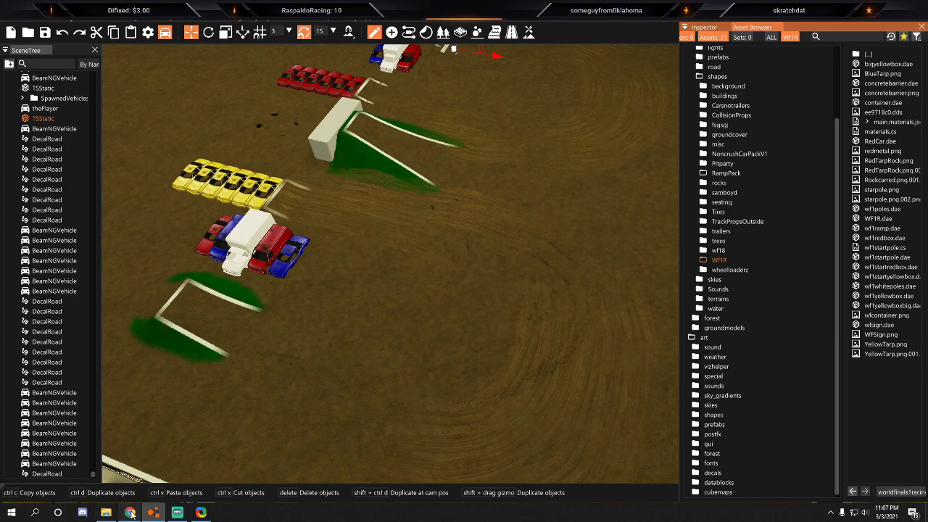
Switch to the 2000 World Finals video in Chrome to check the yellow box markers around the lane, and return to the editor.
{"action": "mouse_move", "coordinate": [132, 513]}
{"action": "mouse_move", "coordinate": [200, 511]}
{"action": "left_click", "coordinate": [174, 475]}
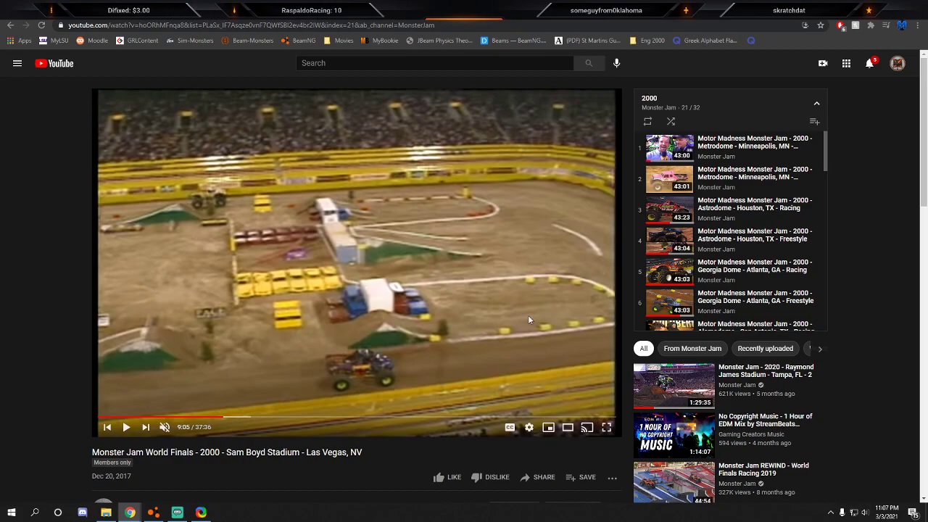
{"action": "key", "text": "alt+Tab"}
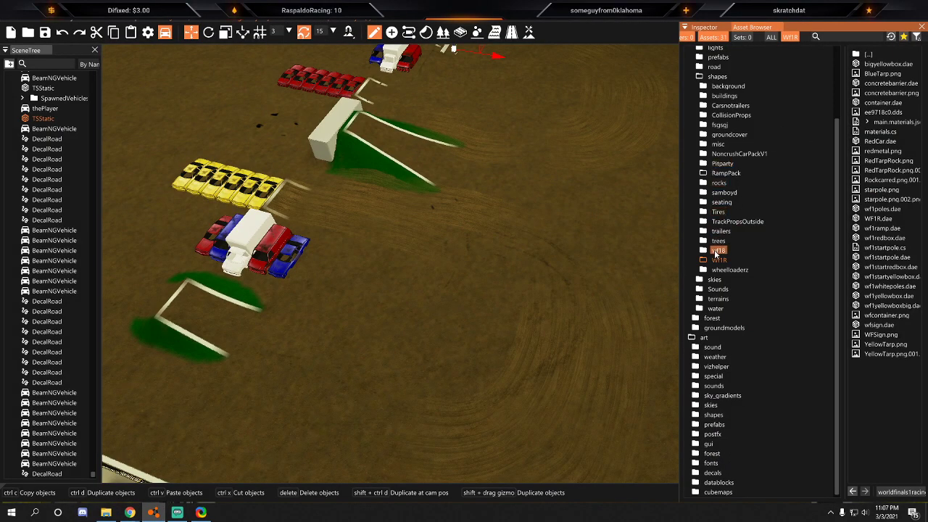
Place a yellow box near the low end of the green side ramp and turn it parallel to the ramp's side lines.
{"action": "mouse_move", "coordinate": [875, 301]}
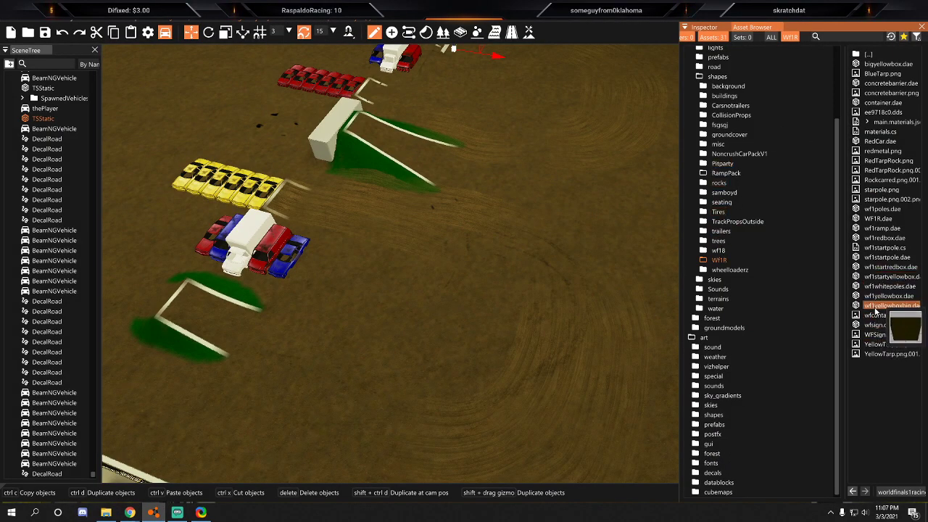
{"action": "left_click_drag", "start_coordinate": [893, 302], "coordinate": [443, 261]}
{"action": "scroll", "coordinate": [493, 319], "scroll_direction": "up", "scroll_amount": 5}
{"action": "scroll", "coordinate": [623, 286], "scroll_direction": "down", "scroll_amount": 5}
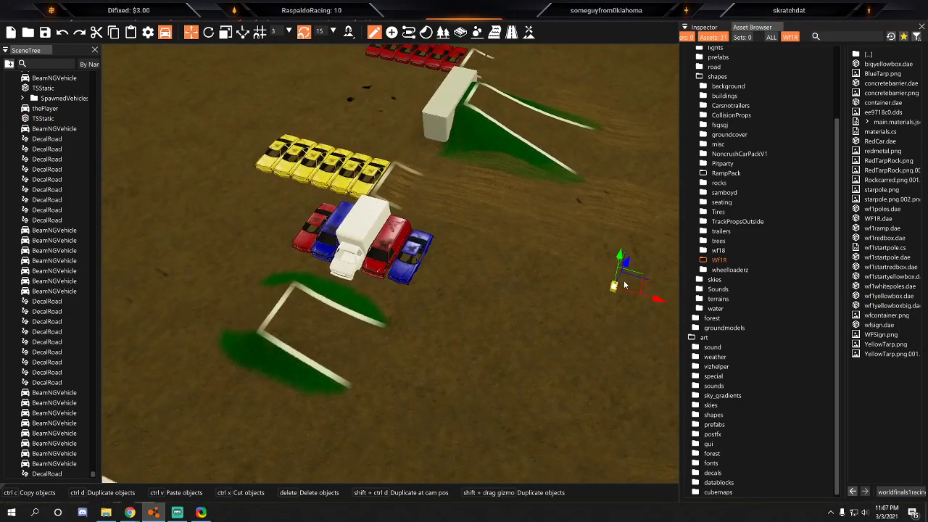
{"action": "left_click_drag", "start_coordinate": [632, 279], "coordinate": [411, 387]}
{"action": "right_click_drag", "start_coordinate": [411, 388], "coordinate": [458, 460]}
{"action": "left_click", "coordinate": [211, 35]}
{"action": "left_click_drag", "start_coordinate": [425, 283], "coordinate": [370, 293]}
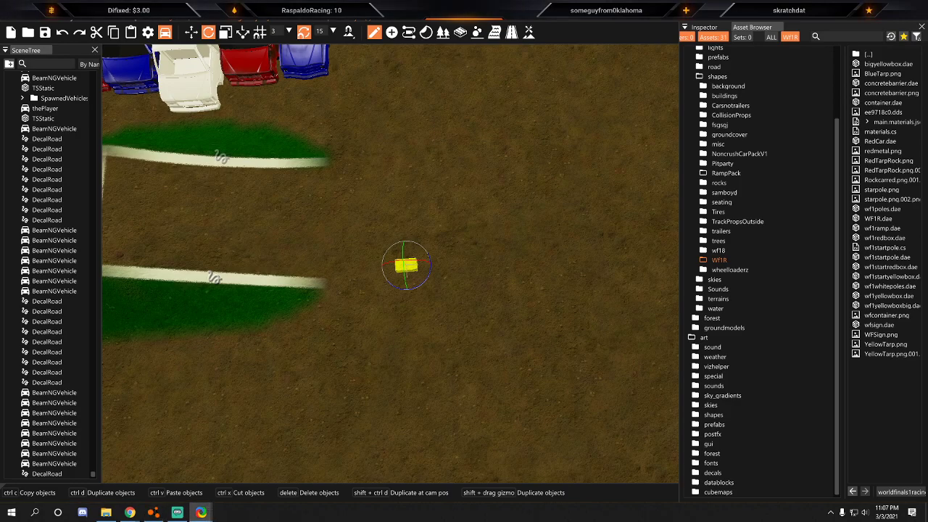
Position yellow boxes at the low ends of both white side lines of the green ramp, duplicating the box for the second one.
{"action": "left_click", "coordinate": [192, 34]}
{"action": "key", "text": "w"}
{"action": "key", "text": "a"}
{"action": "left_click_drag", "start_coordinate": [529, 290], "coordinate": [443, 318]}
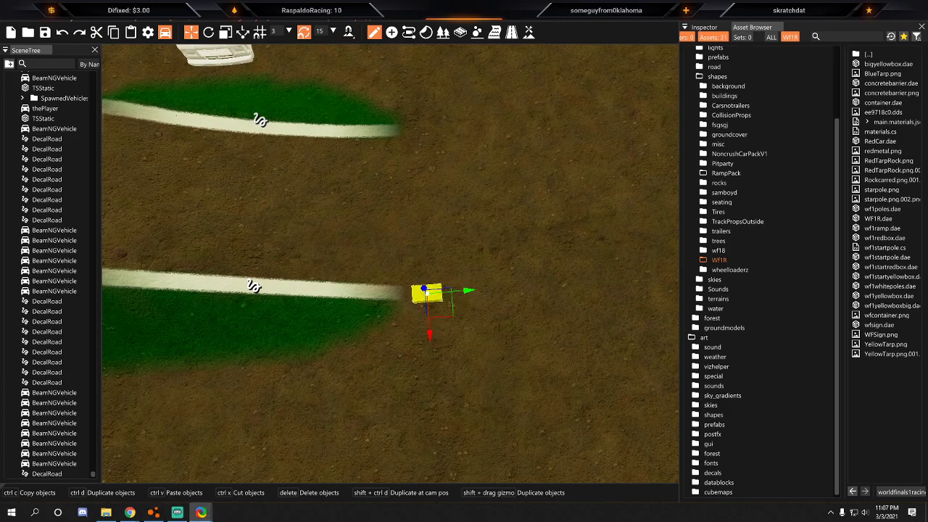
{"action": "mouse_move", "coordinate": [431, 327]}
{"action": "left_mouse_down"}
{"action": "mouse_move", "coordinate": [419, 158]}
{"action": "mouse_move", "coordinate": [425, 340]}
{"action": "left_mouse_up"}
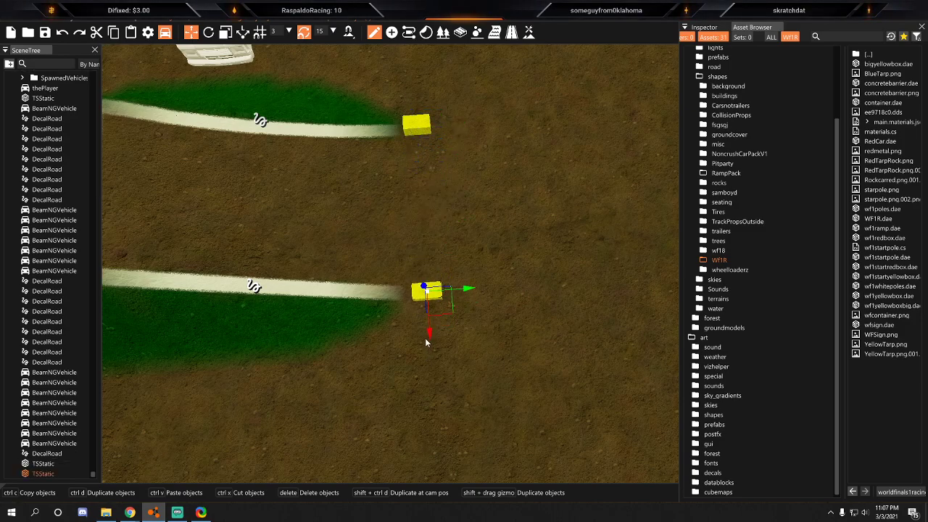
Duplicate the yellow box at the ramp's outer line end three times to form a row leading toward the turn.
{"action": "key", "text": "alt+Tab"}
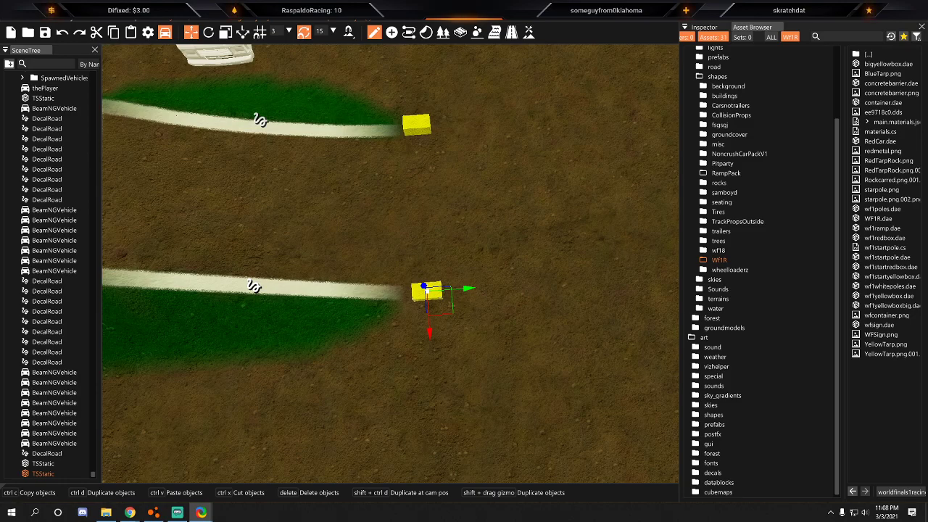
{"action": "key", "text": "s"}
{"action": "right_click_drag", "start_coordinate": [500, 285], "coordinate": [386, 289]}
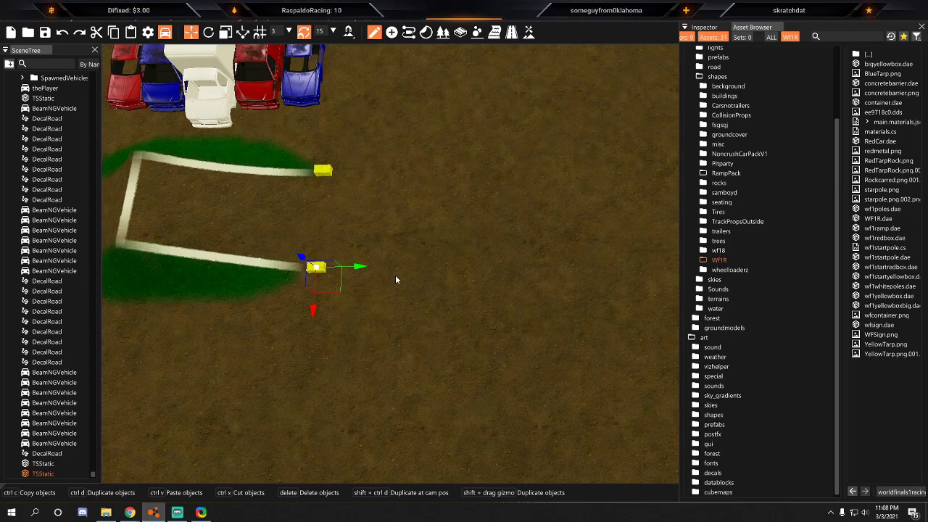
{"action": "left_click_drag", "start_coordinate": [362, 266], "coordinate": [427, 269], "text": "shift"}
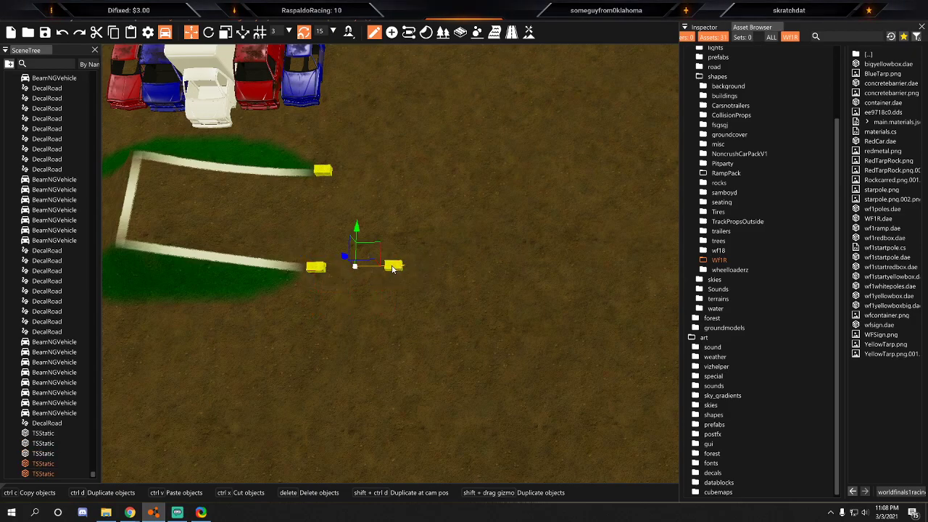
{"action": "left_click", "coordinate": [527, 294]}
{"action": "key", "text": "s"}
{"action": "mouse_move", "coordinate": [527, 293]}
{"action": "right_mouse_down"}
{"action": "mouse_move", "coordinate": [562, 257]}
{"action": "mouse_move", "coordinate": [539, 252]}
{"action": "mouse_move", "coordinate": [530, 275]}
{"action": "right_mouse_up"}
{"action": "key", "text": "s"}
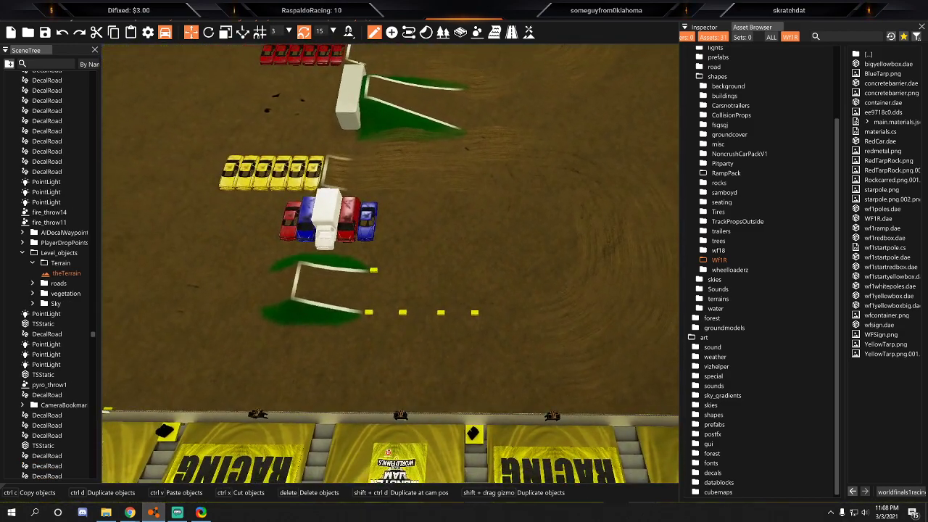
Spread the three duplicated yellow boxes farther apart along the row from the ramp toward the turn.
{"action": "key", "text": "alt+Tab"}
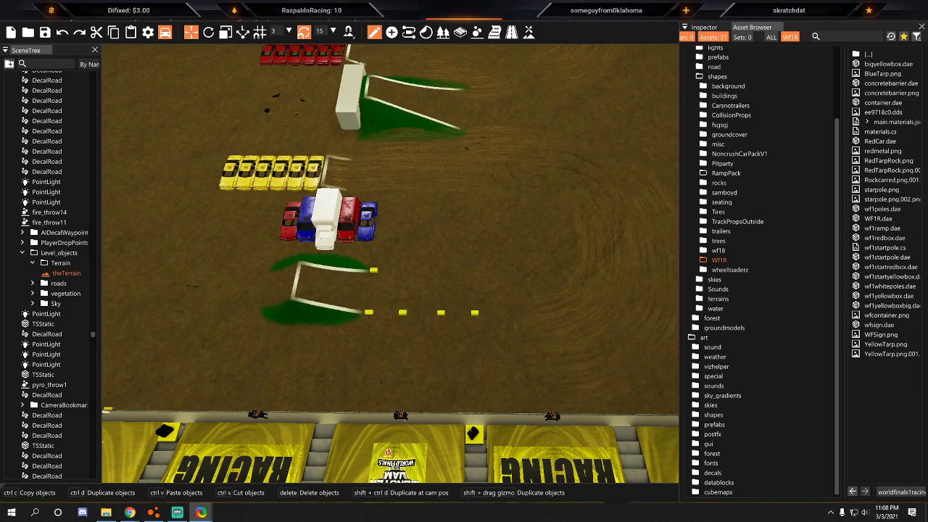
{"action": "mouse_move", "coordinate": [402, 214]}
{"action": "right_mouse_down"}
{"action": "mouse_move", "coordinate": [390, 182]}
{"action": "mouse_move", "coordinate": [402, 206]}
{"action": "right_mouse_up"}
{"action": "key", "text": "w"}
{"action": "right_click_drag", "start_coordinate": [365, 278], "coordinate": [368, 290]}
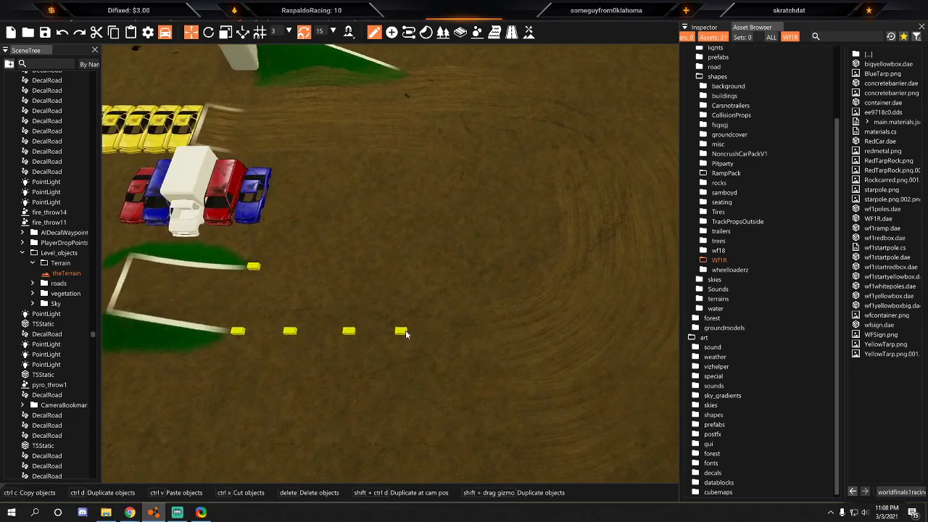
{"action": "left_click", "coordinate": [403, 331]}
{"action": "mouse_move", "coordinate": [444, 331]}
{"action": "left_mouse_down"}
{"action": "mouse_move", "coordinate": [619, 333]}
{"action": "mouse_move", "coordinate": [389, 332]}
{"action": "mouse_move", "coordinate": [426, 333]}
{"action": "left_mouse_up"}
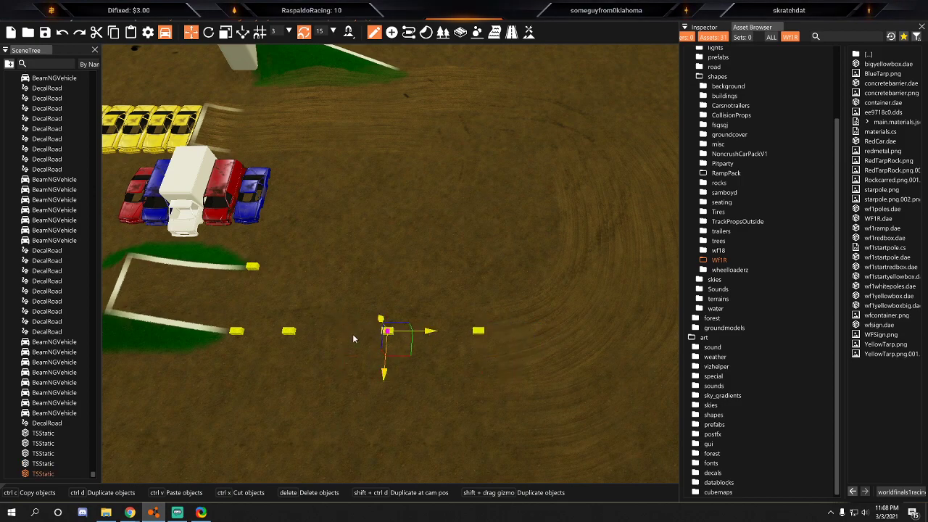
{"action": "left_click", "coordinate": [289, 332]}
{"action": "left_click_drag", "start_coordinate": [332, 331], "coordinate": [351, 333]}
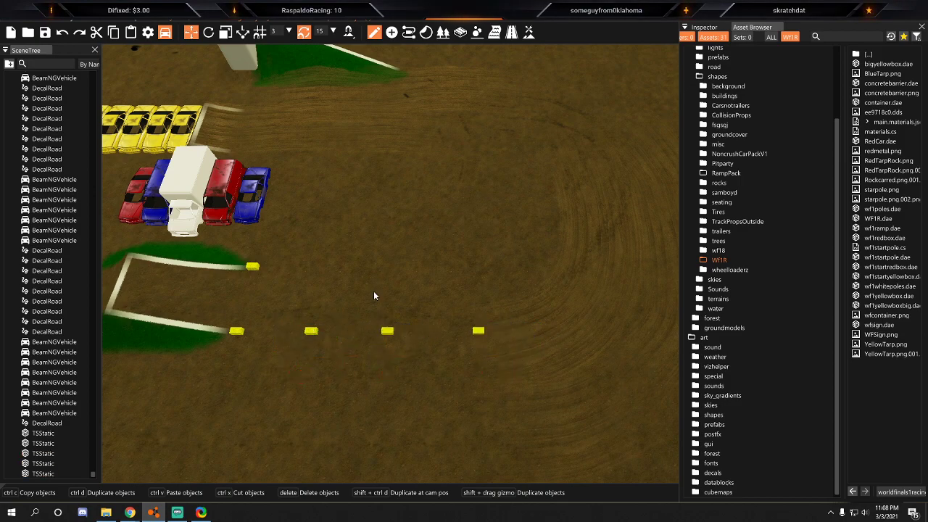
Fine-tune the positions of the two middle yellow boxes so the row from the ramp is evenly spaced.
{"action": "left_click", "coordinate": [375, 292]}
{"action": "key", "text": "a"}
{"action": "key", "text": "a"}
{"action": "left_click", "coordinate": [499, 331]}
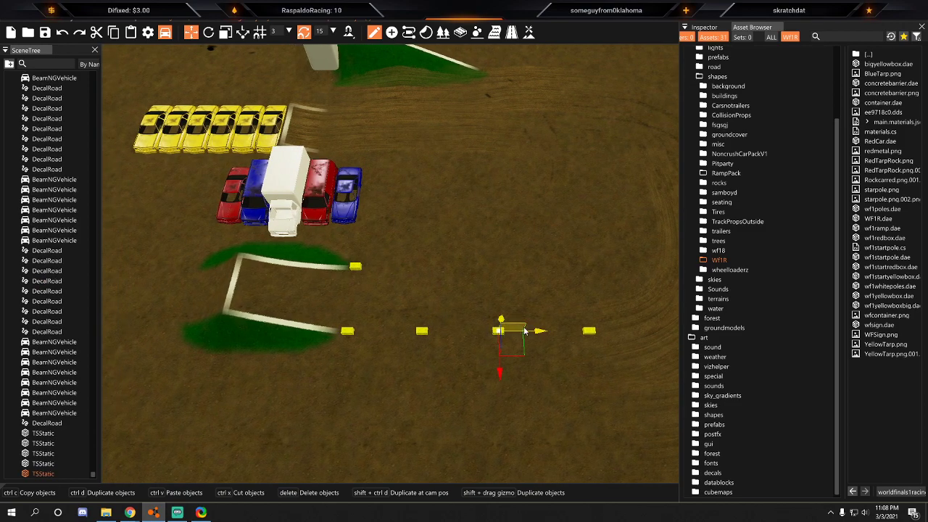
{"action": "left_click_drag", "start_coordinate": [543, 333], "coordinate": [538, 334]}
{"action": "left_click", "coordinate": [424, 332]}
{"action": "left_click", "coordinate": [471, 299]}
{"action": "key", "text": "d"}
{"action": "key", "text": "w"}
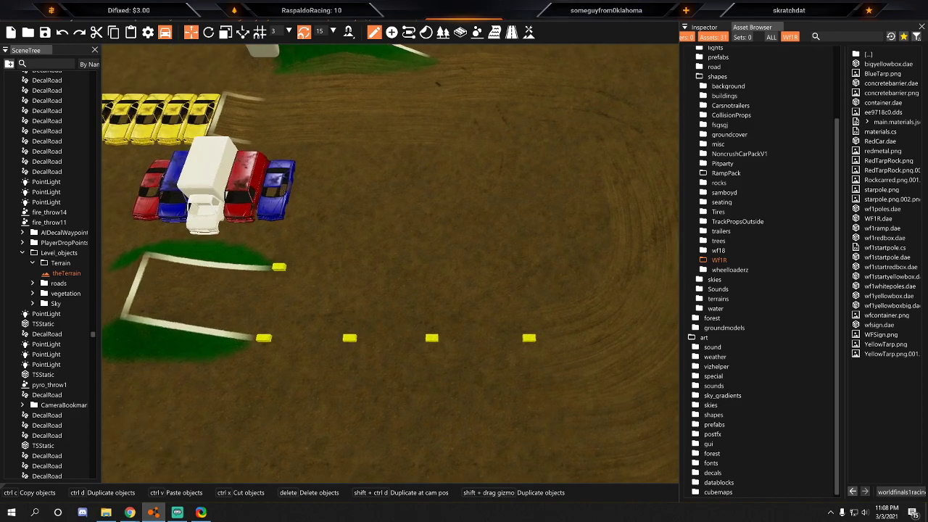
{"action": "left_click", "coordinate": [432, 340]}
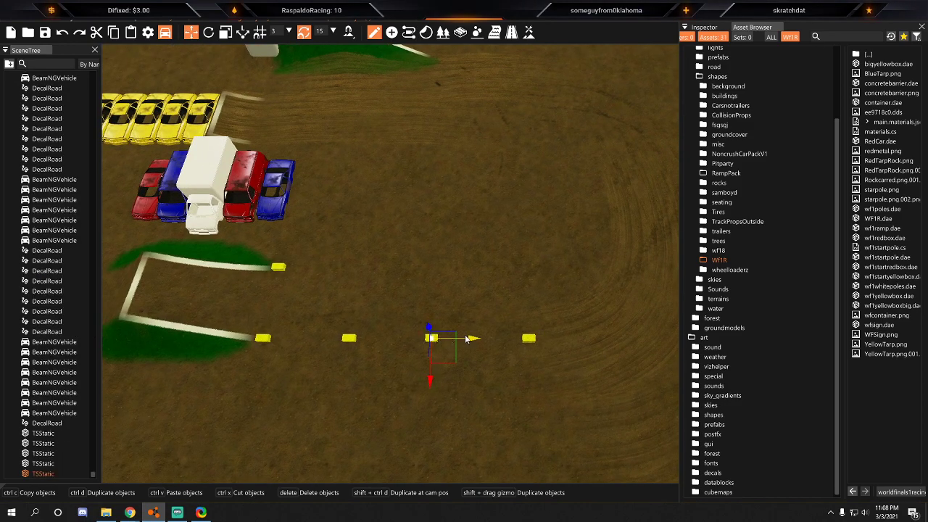
{"action": "left_click", "coordinate": [380, 303]}
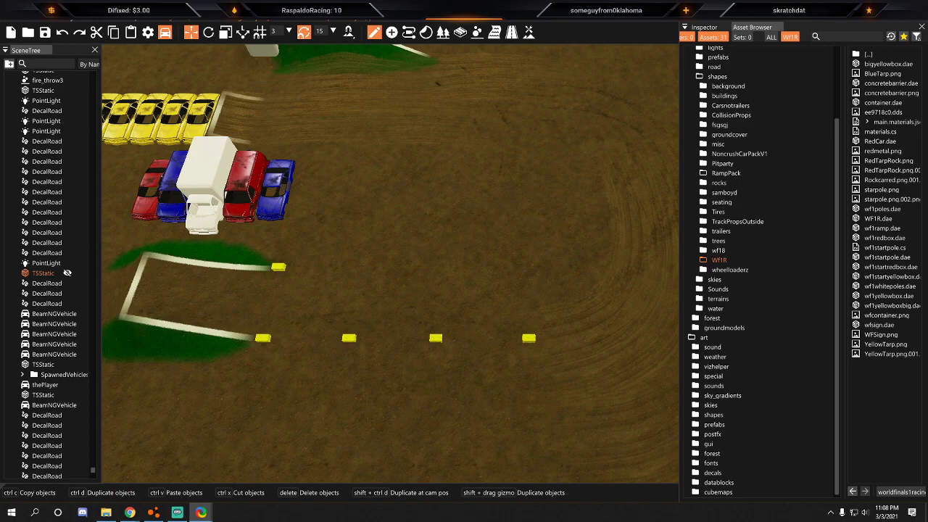
Copy a yellow box to the inside of the dirt turn and rotate it crosswise to the row of boxes.
{"action": "right_click_drag", "start_coordinate": [545, 299], "coordinate": [559, 310]}
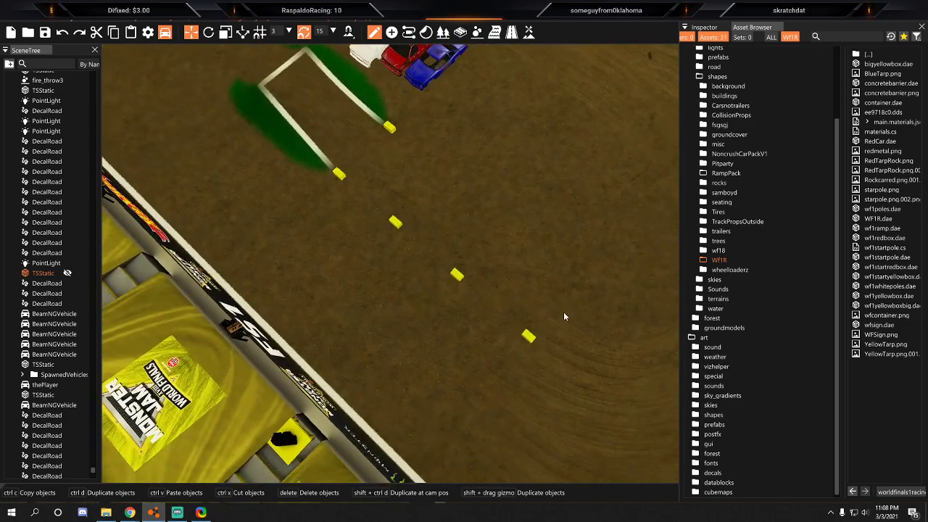
{"action": "key", "text": "d"}
{"action": "left_click", "coordinate": [465, 329]}
{"action": "left_click_drag", "start_coordinate": [467, 348], "coordinate": [647, 245], "text": "shift"}
{"action": "key", "text": "d"}
{"action": "right_click_drag", "start_coordinate": [648, 245], "coordinate": [576, 250]}
{"action": "key", "text": "w"}
{"action": "key", "text": "d"}
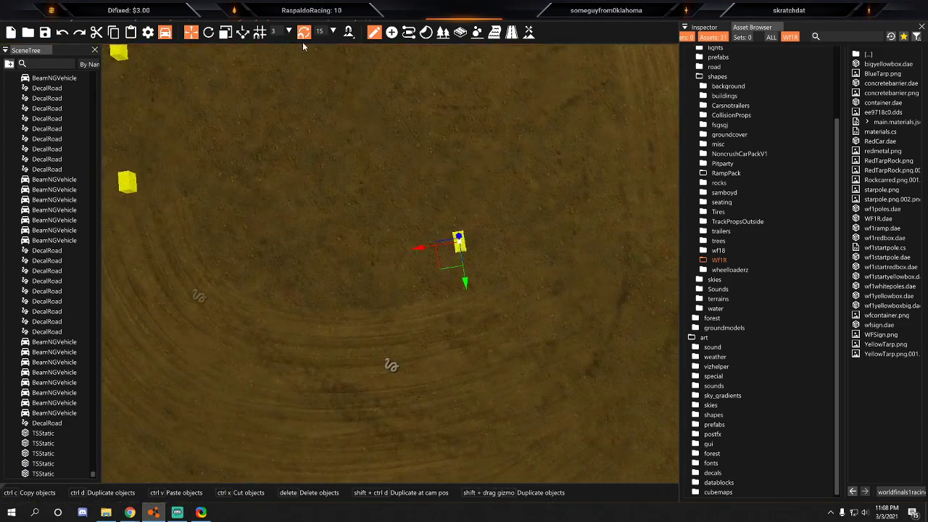
{"action": "key", "text": "s"}
{"action": "left_click", "coordinate": [208, 31]}
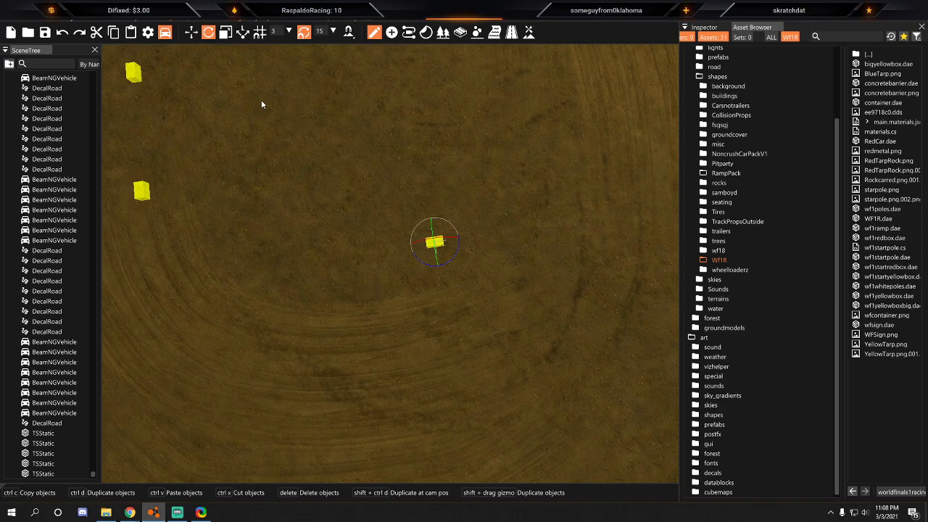
Duplicate the rotated yellow box in the turn along its length into a tight line of five boxes.
{"action": "left_click", "coordinate": [192, 32]}
{"action": "key", "text": "ctrl+d"}
{"action": "left_click_drag", "start_coordinate": [462, 240], "coordinate": [458, 243]}
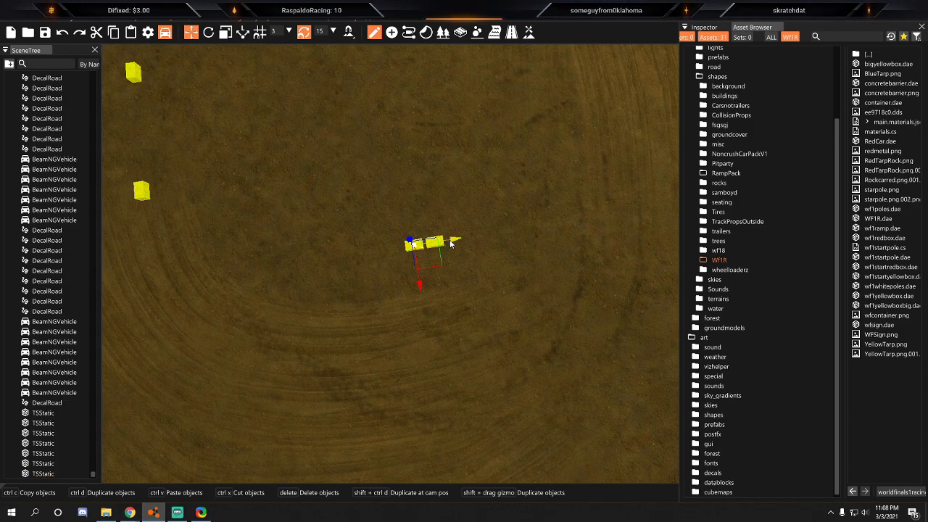
{"action": "key", "text": "ctrl+d"}
{"action": "left_click_drag", "start_coordinate": [499, 234], "coordinate": [526, 231]}
{"action": "key", "text": "ctrl+d"}
{"action": "left_click_drag", "start_coordinate": [526, 231], "coordinate": [459, 243]}
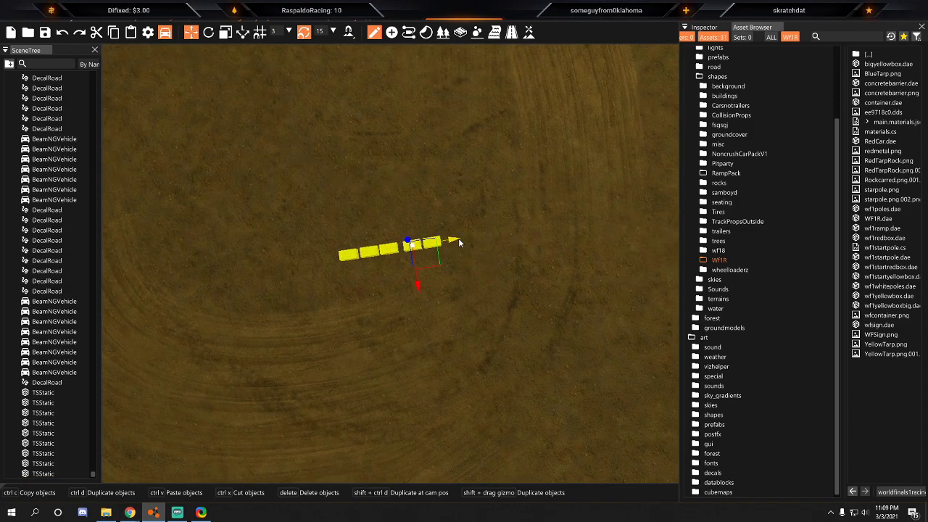
{"action": "left_click", "coordinate": [385, 181]}
{"action": "key", "text": "a"}
{"action": "right_click_drag", "start_coordinate": [385, 181], "coordinate": [453, 181]}
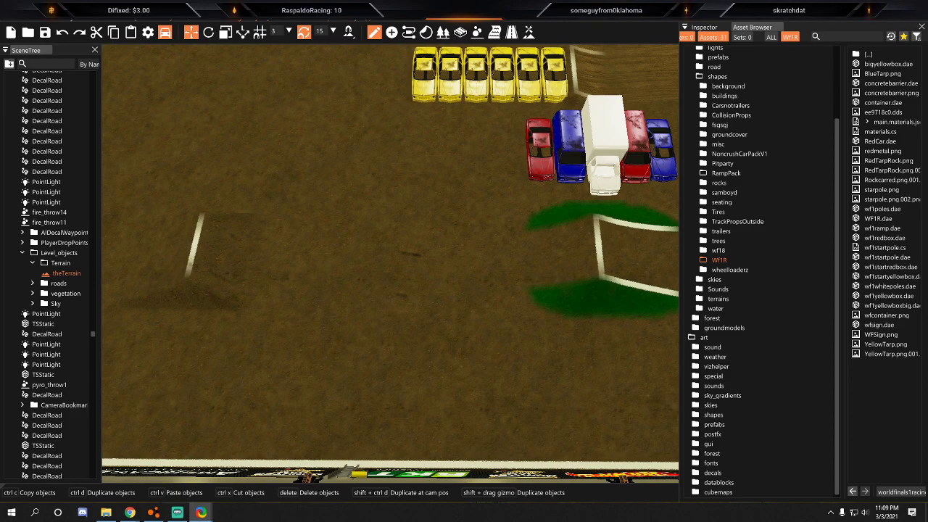
Copy the two line-end boxes and the next two boxes of the outer row to the approach of the opposite ramp.
{"action": "left_click", "coordinate": [273, 209]}
{"action": "key", "text": "s"}
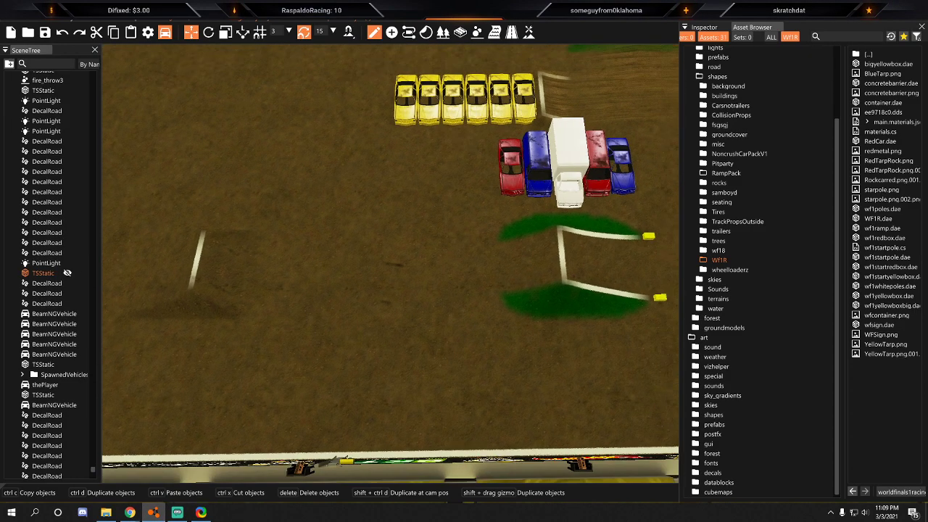
{"action": "right_click_drag", "start_coordinate": [273, 209], "coordinate": [607, 262]}
{"action": "key", "text": "d"}
{"action": "left_click", "coordinate": [531, 249]}
{"action": "key", "text": "w"}
{"action": "left_click", "coordinate": [473, 253], "text": "ctrl"}
{"action": "left_click", "coordinate": [364, 264], "text": "ctrl"}
{"action": "left_click", "coordinate": [450, 199]}
{"action": "key", "text": "a"}
{"action": "key", "text": "s"}
{"action": "left_click_drag", "start_coordinate": [663, 239], "coordinate": [337, 268], "text": "shift"}
{"action": "key", "text": "w"}
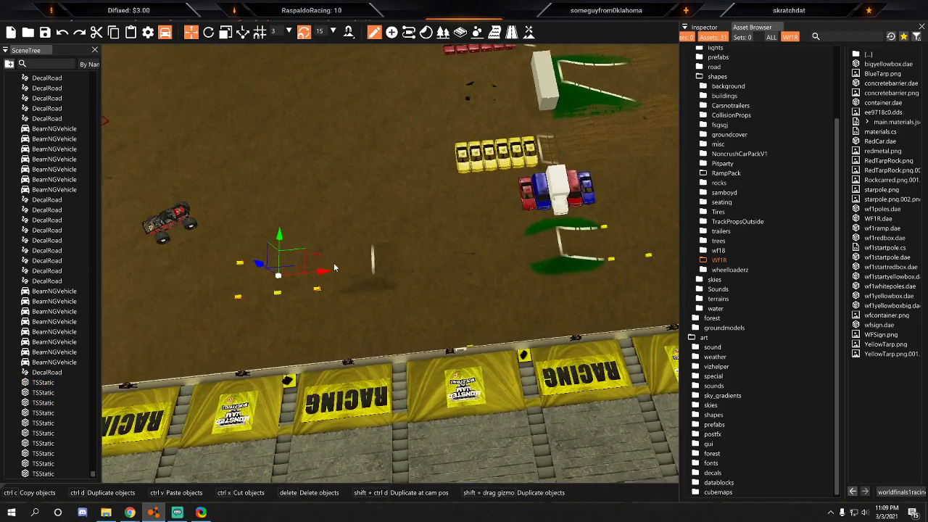
{"action": "key", "text": "a"}
Move the copied inner box level with the middle outer box and duplicate it beside the box nearest the opposite ramp.
{"action": "left_click", "coordinate": [325, 251]}
{"action": "key", "text": "a"}
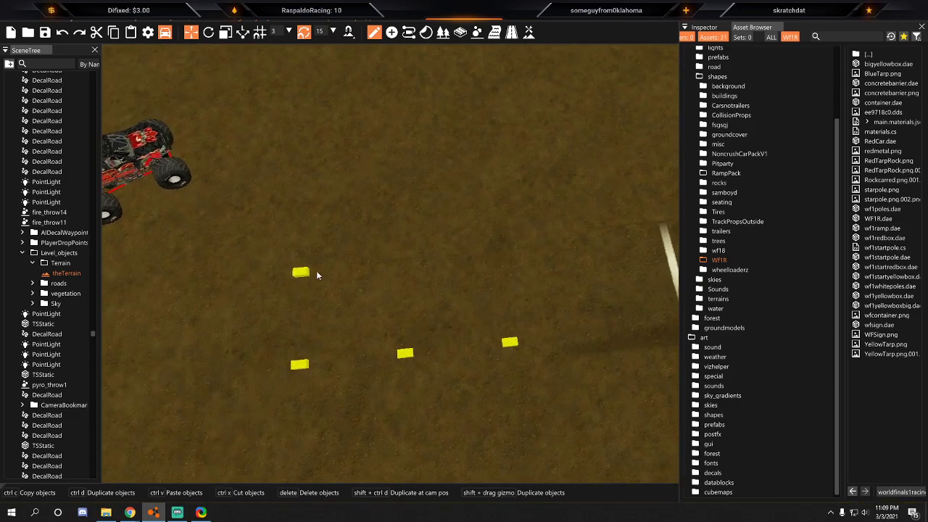
{"action": "left_click", "coordinate": [322, 272]}
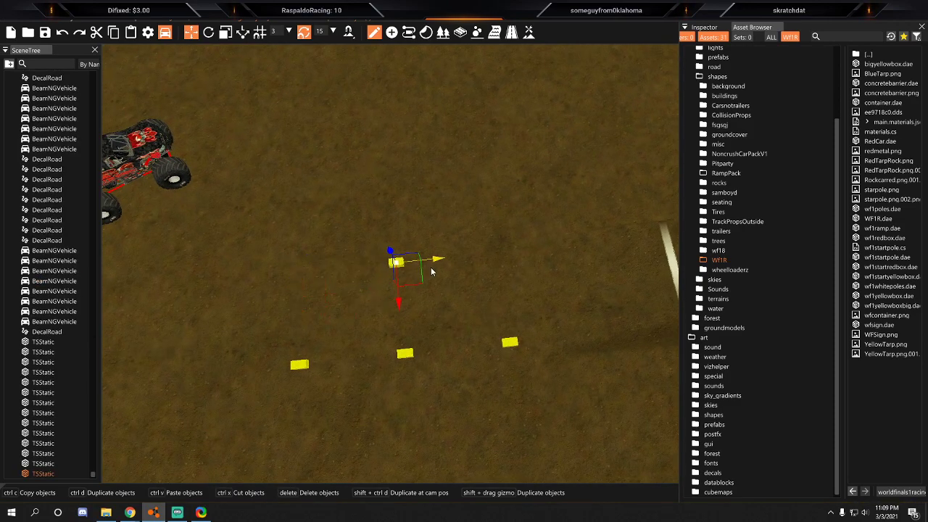
{"action": "left_click_drag", "start_coordinate": [435, 260], "coordinate": [536, 261], "text": "shift"}
{"action": "left_click", "coordinate": [530, 258]}
Place a set of three yellow boxes from the Wf1R assets on the open dirt near the monster truck.
{"action": "right_click_drag", "start_coordinate": [530, 258], "coordinate": [617, 250]}
{"action": "key", "text": "w"}
{"action": "right_click_drag", "start_coordinate": [239, 246], "coordinate": [288, 241]}
{"action": "key", "text": "w"}
{"action": "key", "text": "s"}
{"action": "key", "text": "w"}
{"action": "left_click_drag", "start_coordinate": [901, 281], "coordinate": [411, 283]}
{"action": "key", "text": "s"}
{"action": "right_click_drag", "start_coordinate": [462, 262], "coordinate": [554, 222]}
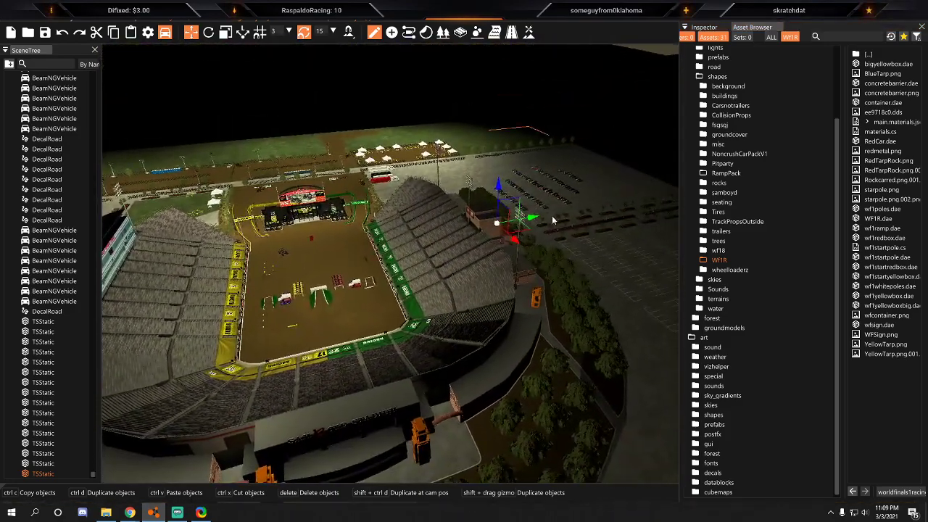
{"action": "key", "text": "w"}
{"action": "right_click_drag", "start_coordinate": [346, 266], "coordinate": [159, 284]}
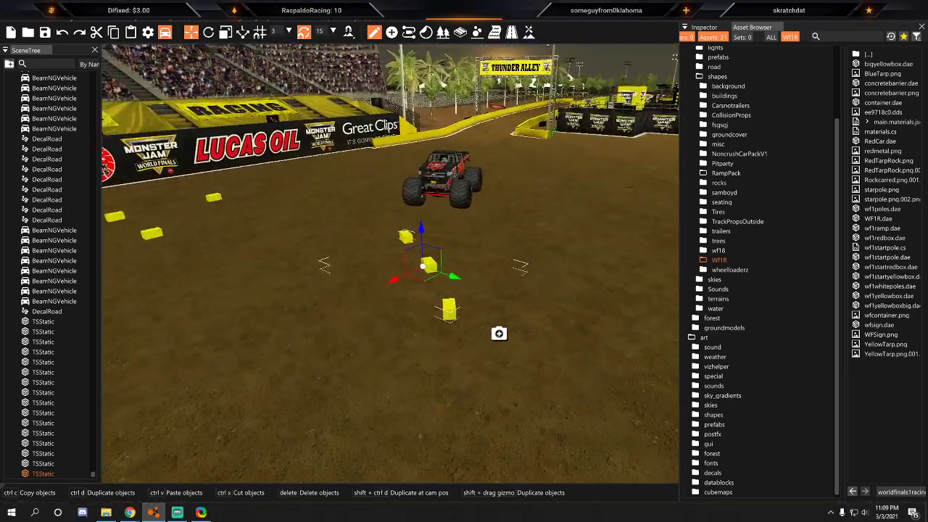
{"action": "left_click", "coordinate": [498, 284]}
{"action": "left_click", "coordinate": [440, 267]}
{"action": "left_click", "coordinate": [428, 263]}
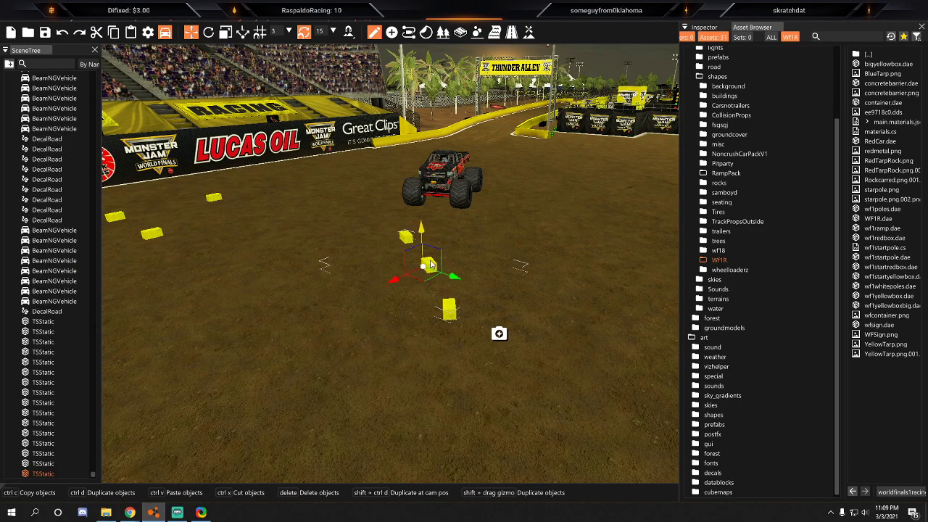
{"action": "right_click_drag", "start_coordinate": [153, 194], "coordinate": [261, 271]}
{"action": "right_click_drag", "start_coordinate": [493, 225], "coordinate": [519, 220]}
{"action": "key", "text": "s"}
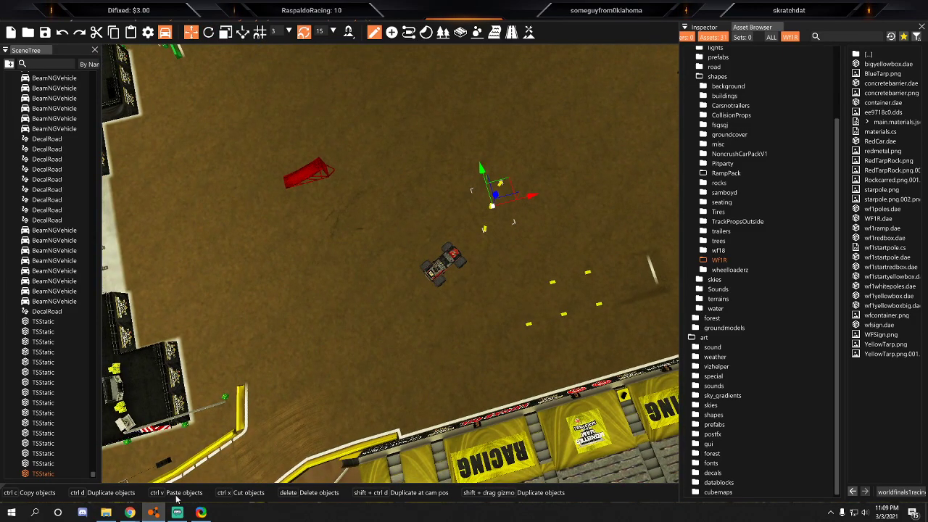
Switch to the 2000 World Finals video in Chrome, examine the box markers and white lines around both turns, and return to the editor.
{"action": "left_click", "coordinate": [131, 514]}
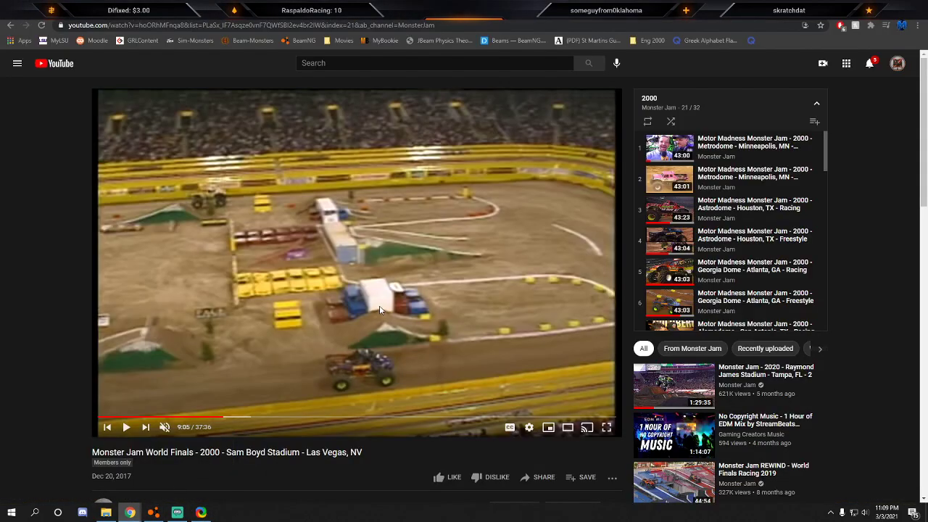
{"action": "key", "text": "Left"}
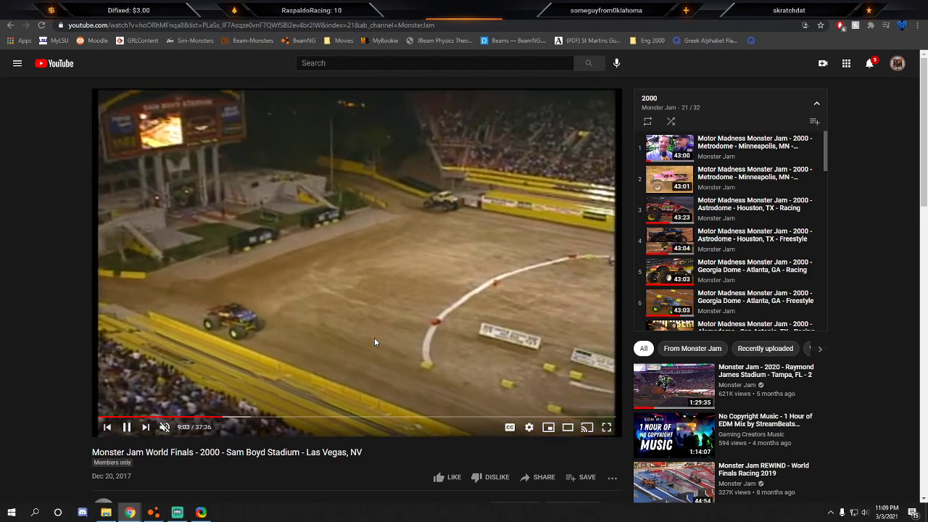
{"action": "left_click", "coordinate": [370, 337]}
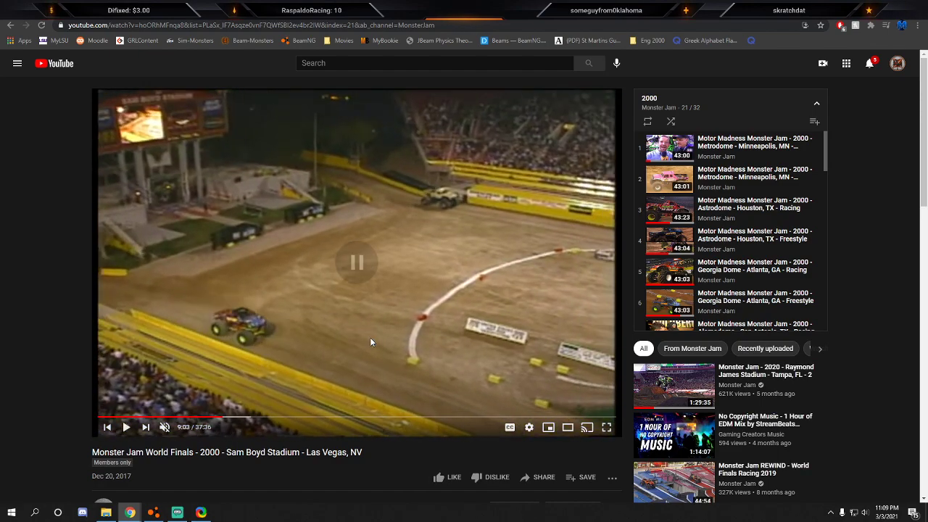
{"action": "left_click", "coordinate": [386, 310]}
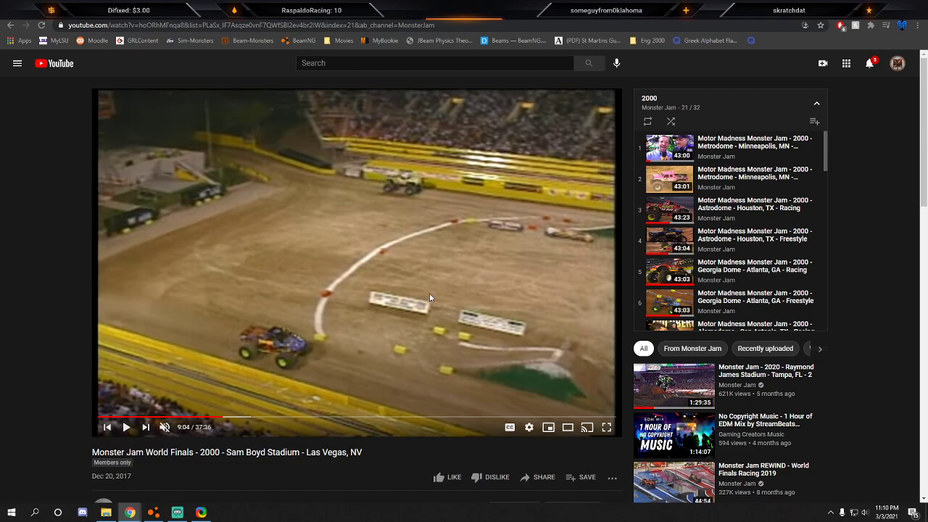
{"action": "left_click", "coordinate": [429, 295]}
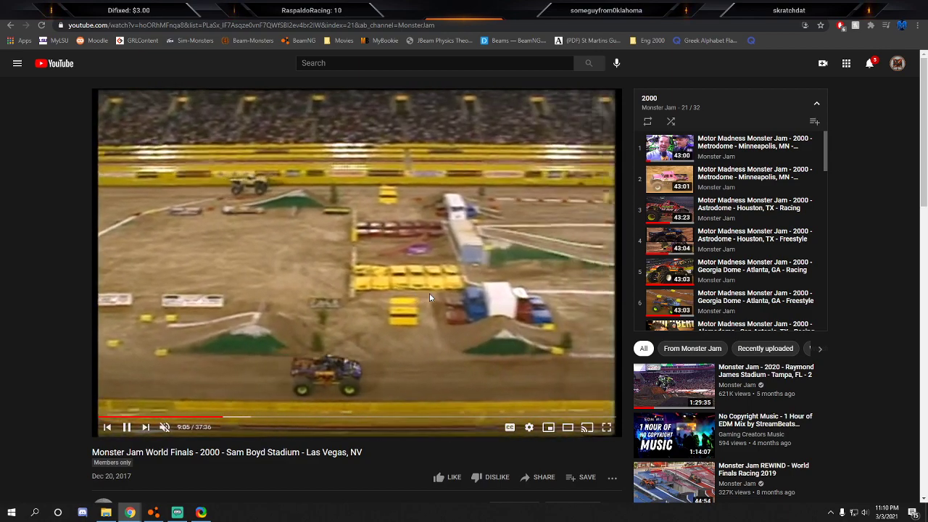
{"action": "left_click", "coordinate": [429, 293]}
{"action": "left_click", "coordinate": [429, 293]}
{"action": "left_click", "coordinate": [429, 293]}
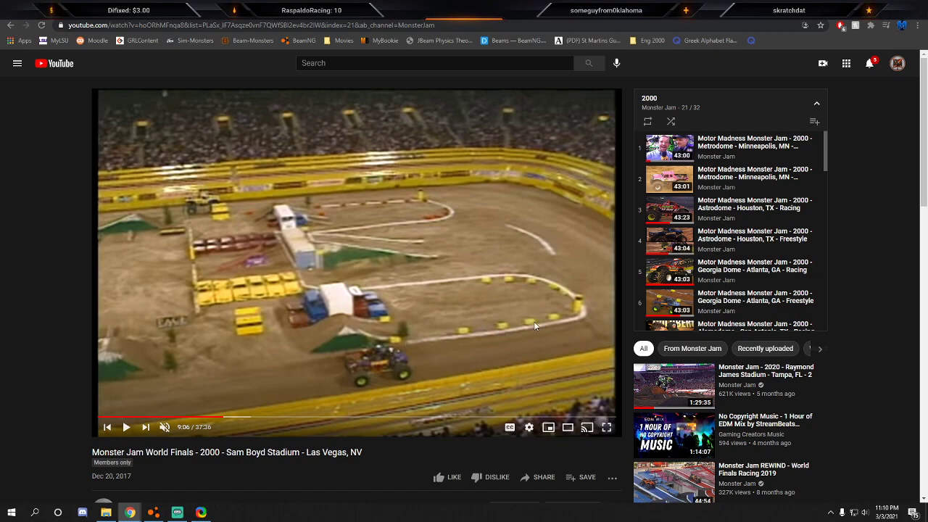
{"action": "left_click", "coordinate": [872, 6]}
Reposition the two middle yellow boxes of the row beyond the green ramp to even out their spacing.
{"action": "mouse_move", "coordinate": [549, 305]}
{"action": "right_mouse_down"}
{"action": "mouse_move", "coordinate": [616, 283]}
{"action": "mouse_move", "coordinate": [631, 312]}
{"action": "mouse_move", "coordinate": [539, 305]}
{"action": "right_mouse_up"}
{"action": "key", "text": "w"}
{"action": "key", "text": "w"}
{"action": "key", "text": "d"}
{"action": "left_click", "coordinate": [519, 282]}
{"action": "left_click_drag", "start_coordinate": [555, 283], "coordinate": [464, 283]}
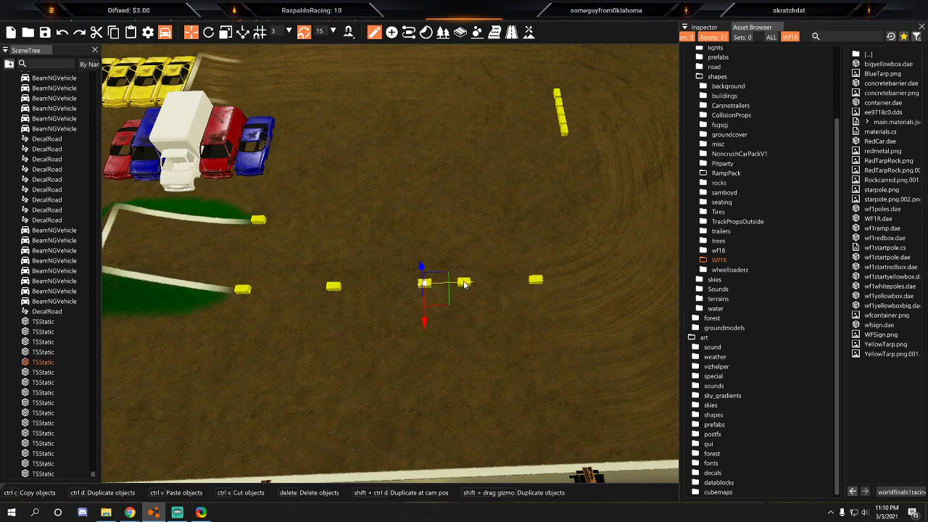
{"action": "left_click", "coordinate": [338, 285]}
{"action": "left_click_drag", "start_coordinate": [379, 285], "coordinate": [364, 284]}
{"action": "left_click", "coordinate": [396, 251]}
Switch to the 2000 World Finals video in Chrome, examine the signs and boxes between the turn and the ramp, and return to the editor.
{"action": "key", "text": "a"}
{"action": "key", "text": "a"}
{"action": "mouse_move", "coordinate": [440, 289]}
{"action": "right_mouse_down"}
{"action": "mouse_move", "coordinate": [471, 301]}
{"action": "mouse_move", "coordinate": [437, 299]}
{"action": "right_mouse_up"}
{"action": "mouse_move", "coordinate": [128, 513]}
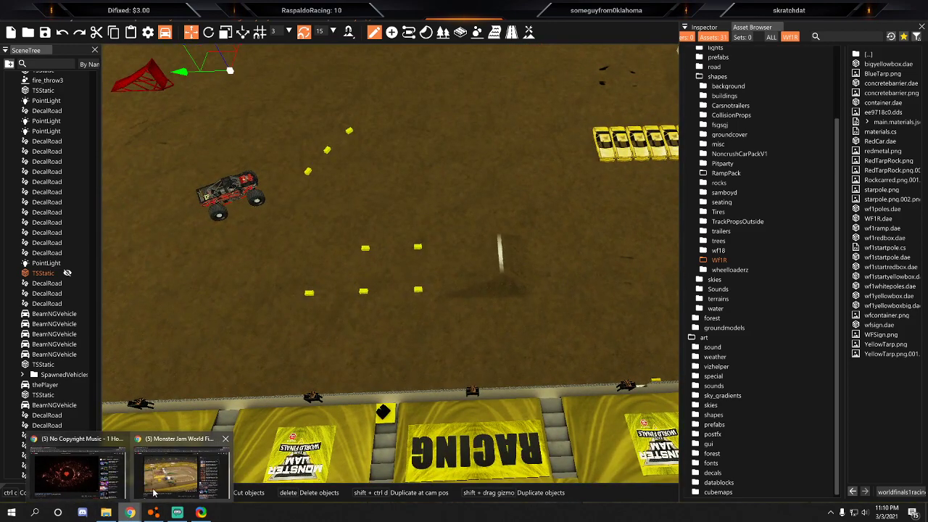
{"action": "left_click", "coordinate": [201, 482]}
{"action": "left_click", "coordinate": [393, 286]}
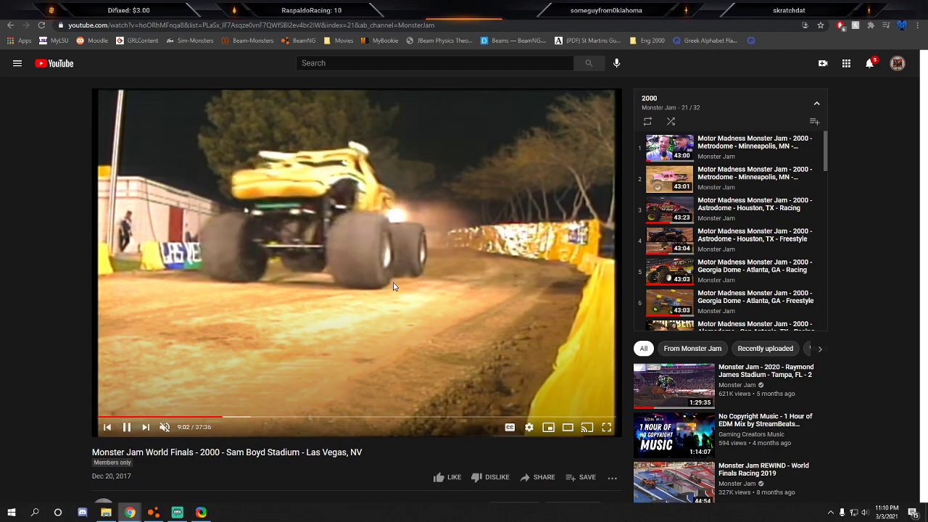
{"action": "left_click", "coordinate": [393, 286]}
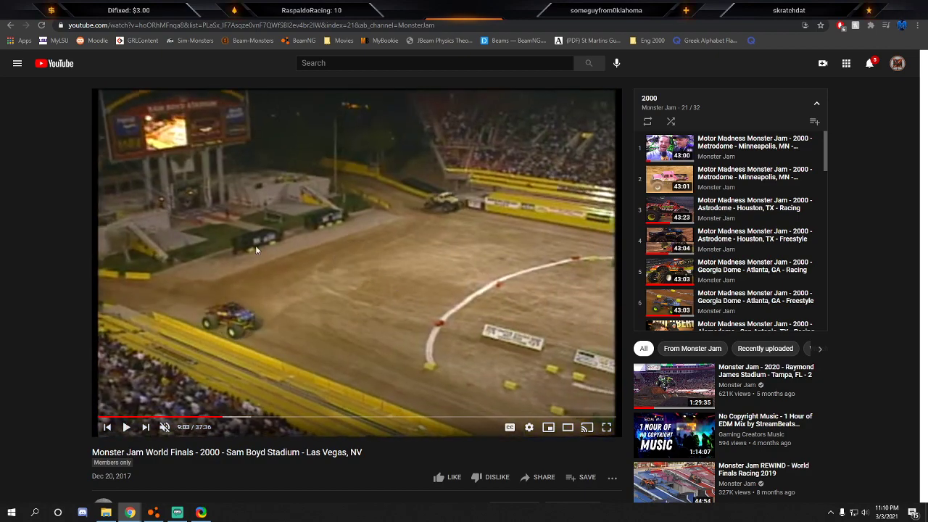
{"action": "left_click", "coordinate": [385, 245]}
{"action": "left_click", "coordinate": [422, 248]}
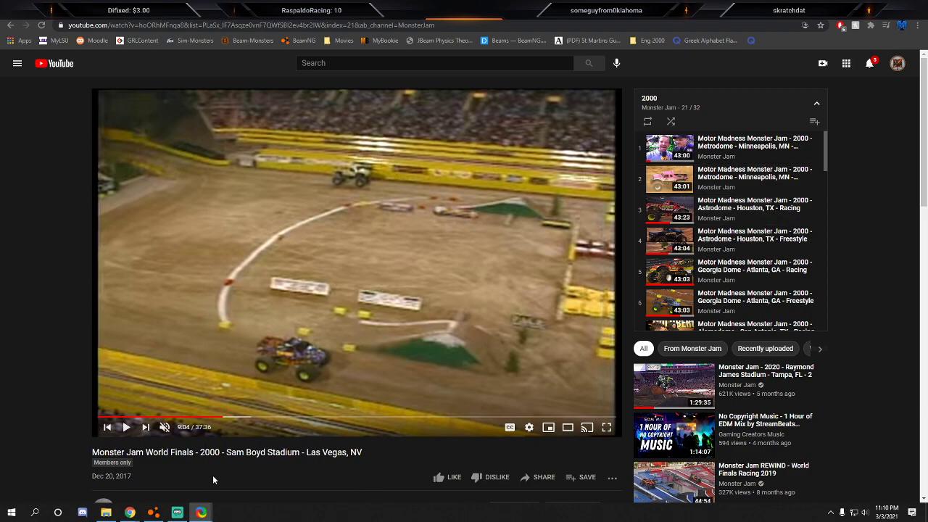
{"action": "key", "text": "alt+Tab"}
Undo the placement of the diagonal three-box set near the monster truck.
{"action": "key", "text": "ctrl+z"}
{"action": "key", "text": "ctrl+z"}
{"action": "key", "text": "ctrl+z"}
{"action": "key", "text": "ctrl+z"}
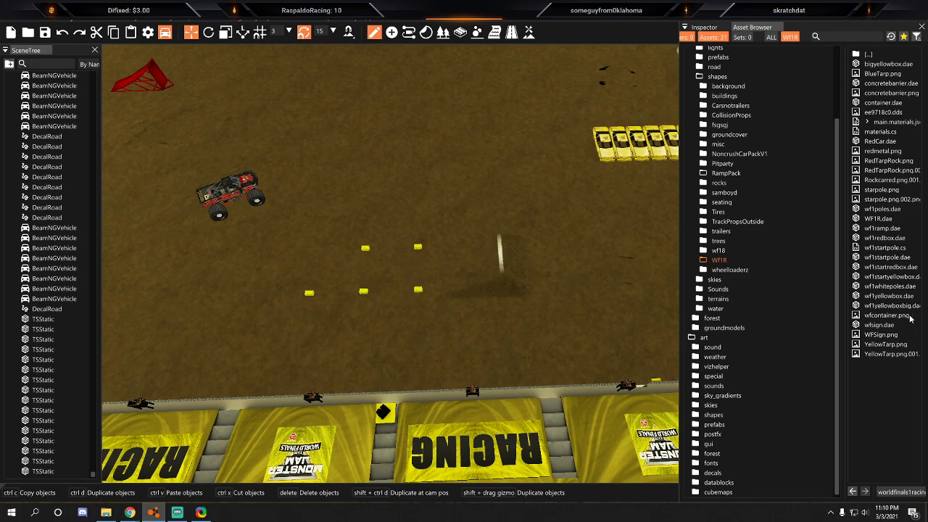
Place the wf1yellowboxbig.dae box on the dirt, check it against the reference video, and move it in front of the five stacked cars near the yellow cars.
{"action": "left_click_drag", "start_coordinate": [903, 308], "coordinate": [623, 221]}
{"action": "key", "text": "w"}
{"action": "key", "text": "d"}
{"action": "left_click", "coordinate": [130, 512]}
{"action": "left_click", "coordinate": [181, 475]}
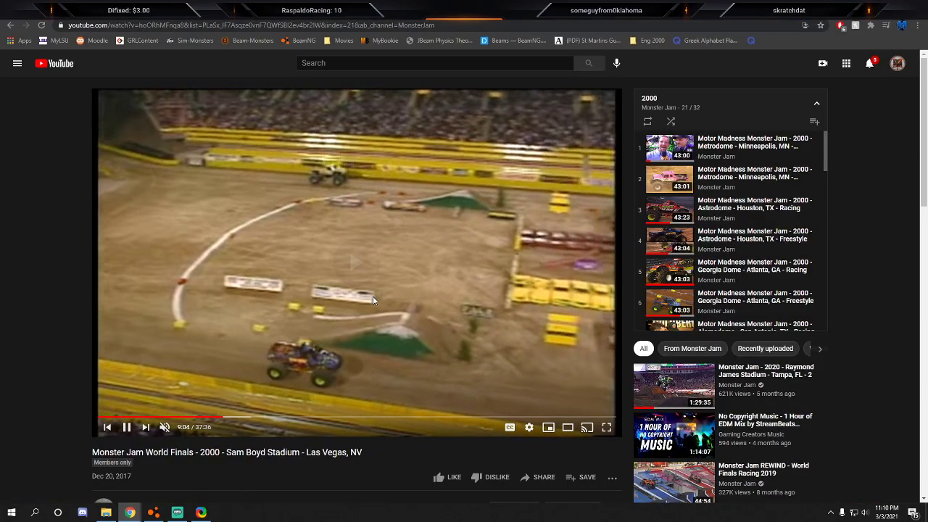
{"action": "key", "text": "alt+Tab"}
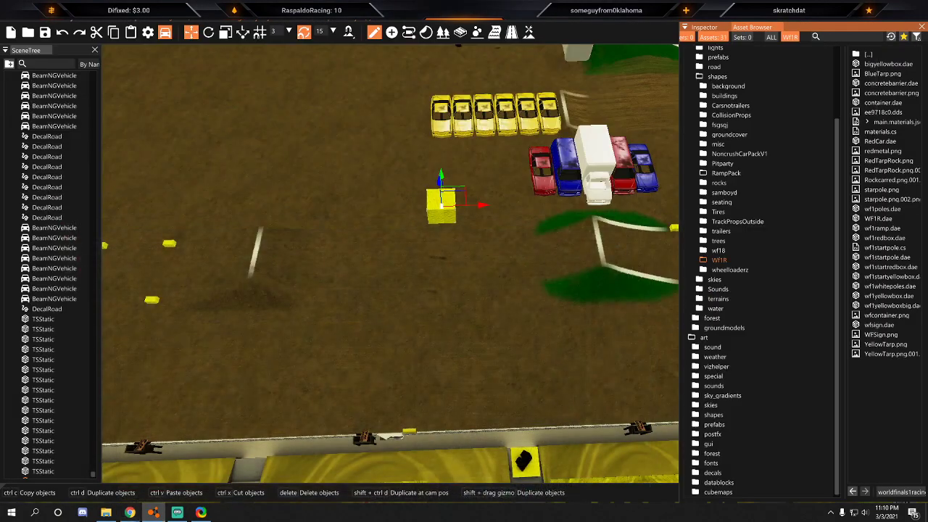
{"action": "key", "text": "d"}
{"action": "right_click_drag", "start_coordinate": [453, 174], "coordinate": [390, 219]}
{"action": "key", "text": "s"}
{"action": "left_click_drag", "start_coordinate": [377, 234], "coordinate": [379, 284]}
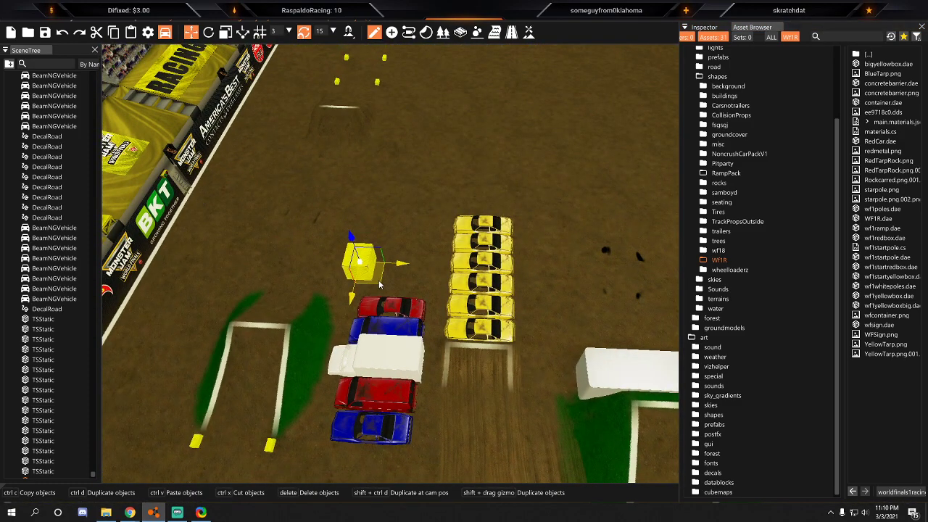
Compare with the reference video and duplicate the big yellow box straight across the track, in front of the stacked cars beyond the red cars.
{"action": "right_click_drag", "start_coordinate": [427, 256], "coordinate": [449, 244]}
{"action": "key", "text": "w"}
{"action": "key", "text": "s"}
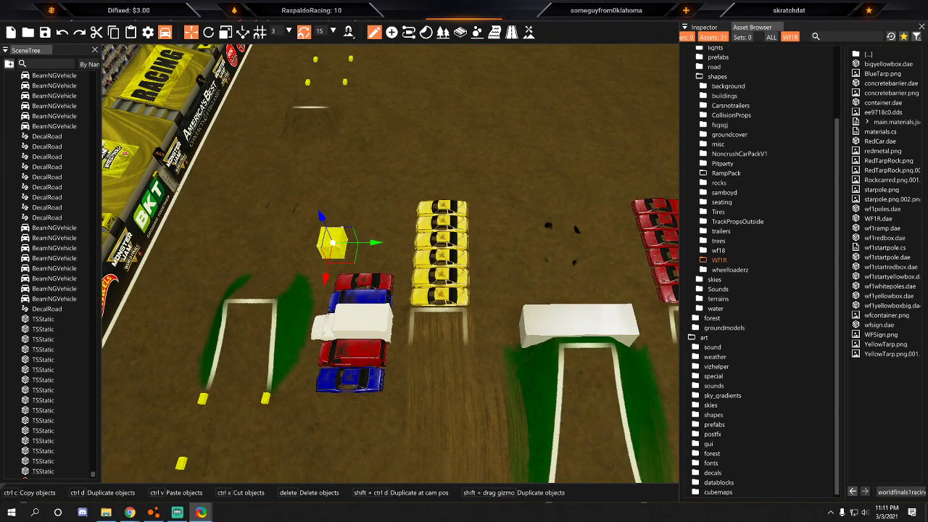
{"action": "mouse_move", "coordinate": [132, 512]}
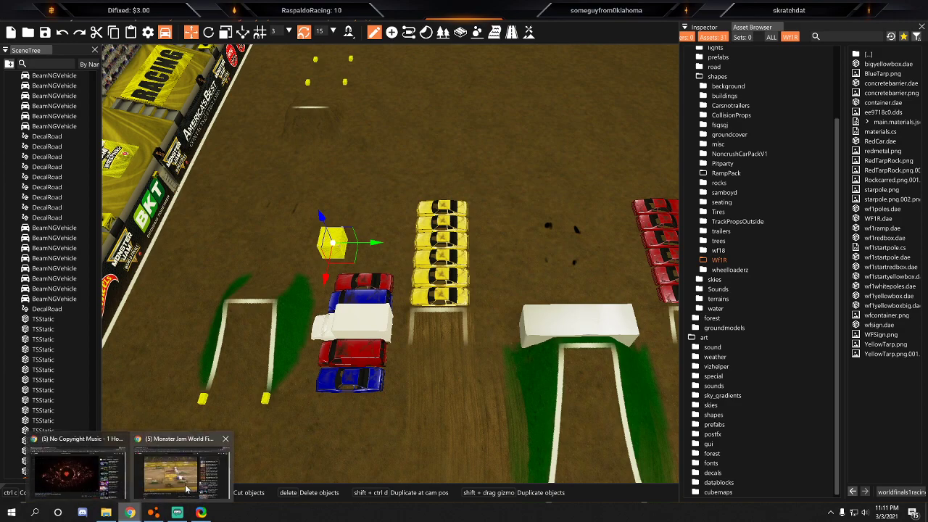
{"action": "left_click", "coordinate": [186, 481]}
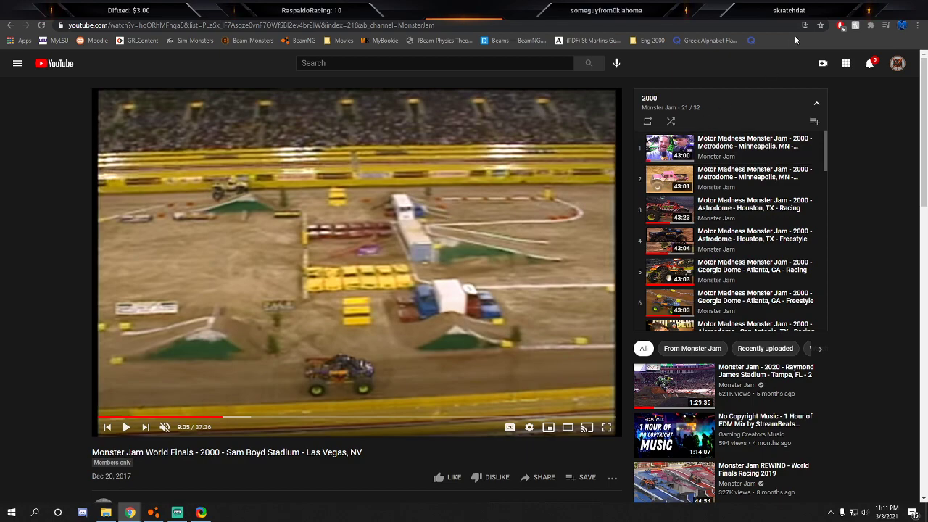
{"action": "key", "text": "alt+Tab"}
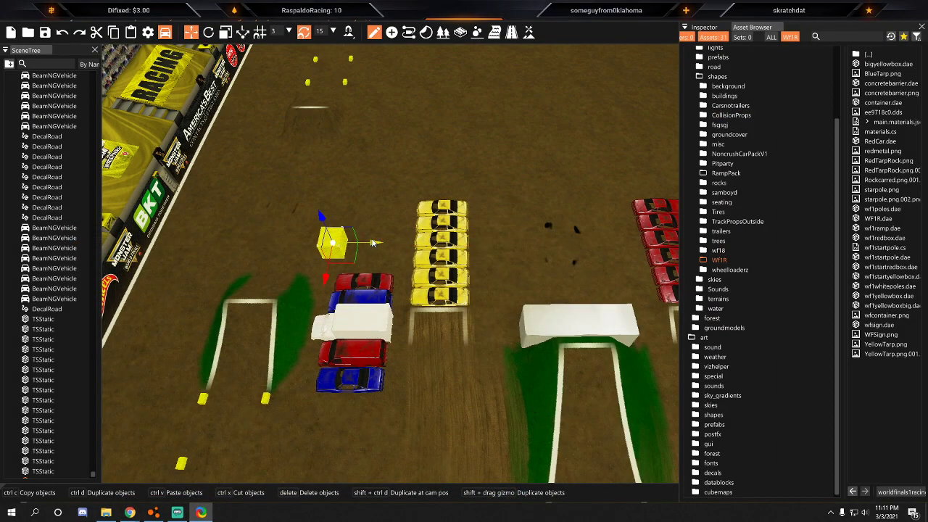
{"action": "left_click_drag", "start_coordinate": [378, 247], "coordinate": [571, 237], "text": "shift"}
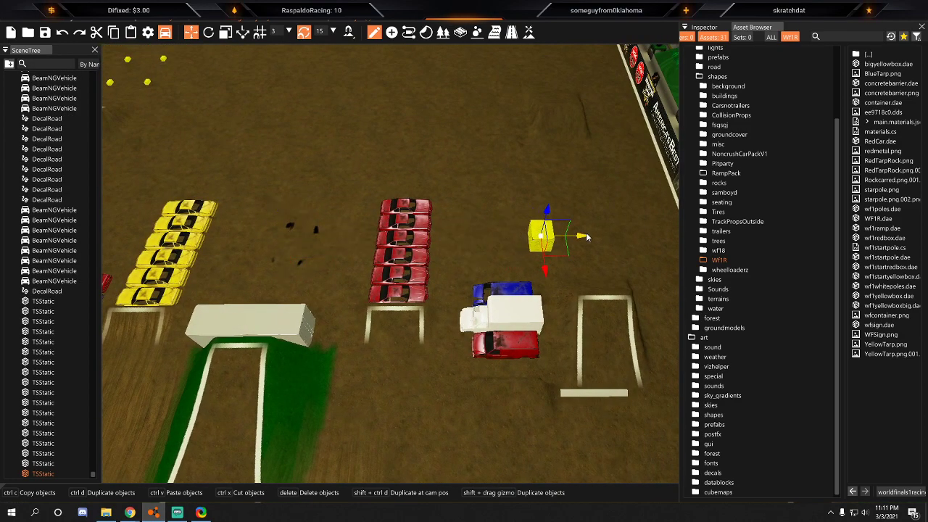
{"action": "key", "text": "a"}
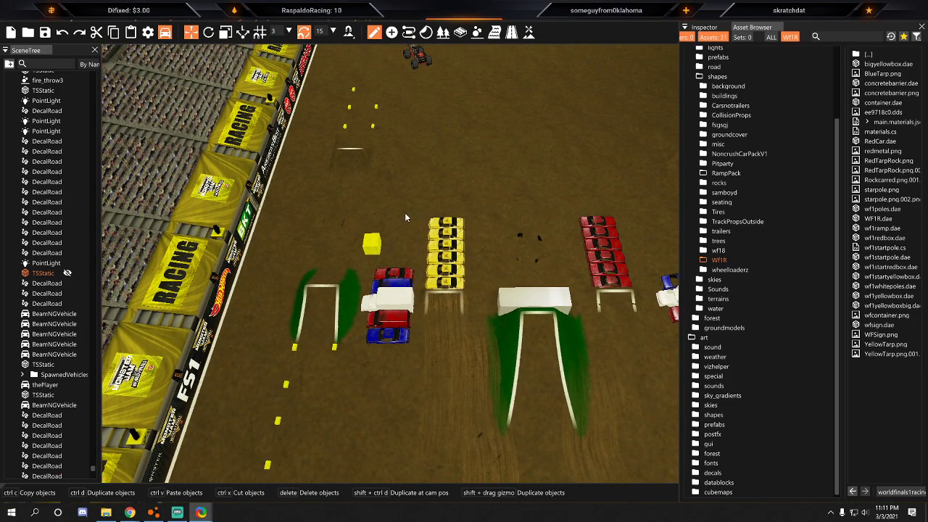
{"action": "key", "text": "d"}
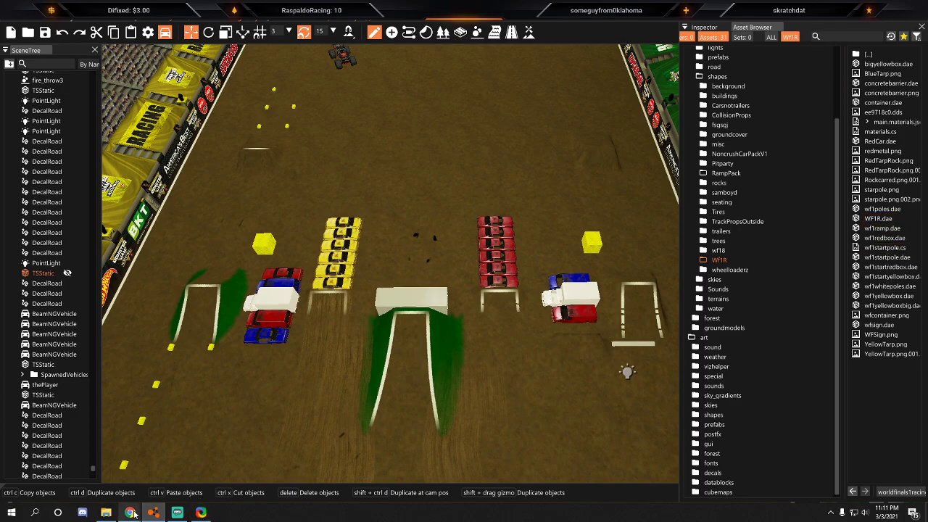
Check the reference video again and add the wf1whitepoles.dae model from the Wf1R assets to the scene.
{"action": "mouse_move", "coordinate": [131, 513]}
{"action": "left_click", "coordinate": [217, 475]}
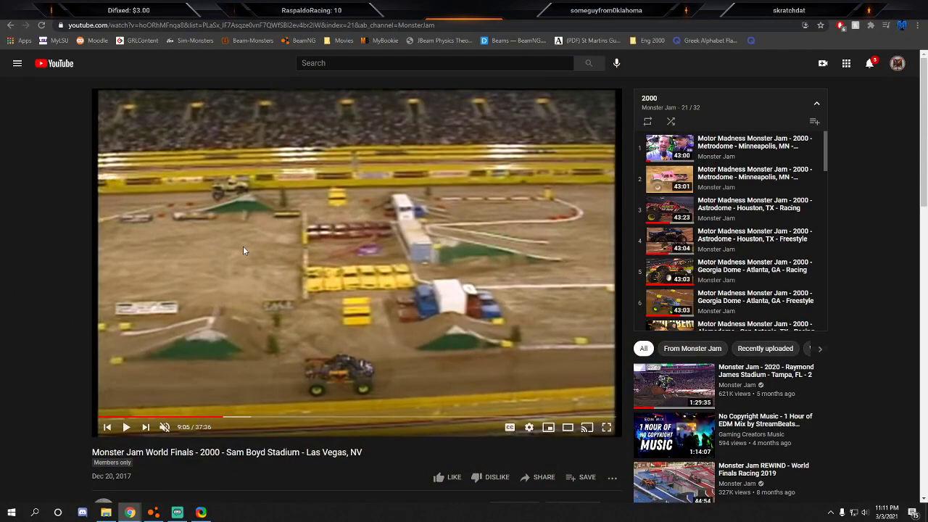
{"action": "left_click", "coordinate": [871, 7]}
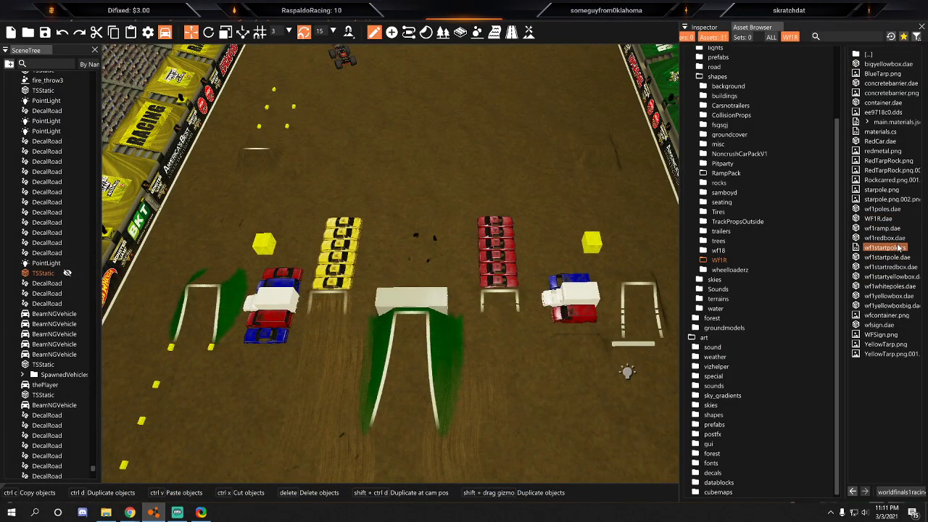
{"action": "mouse_move", "coordinate": [897, 259]}
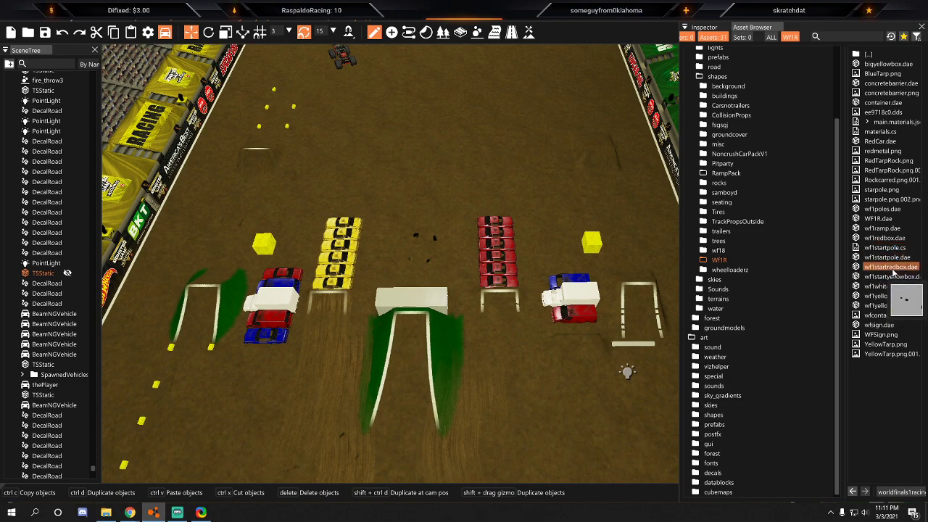
{"action": "mouse_move", "coordinate": [895, 295]}
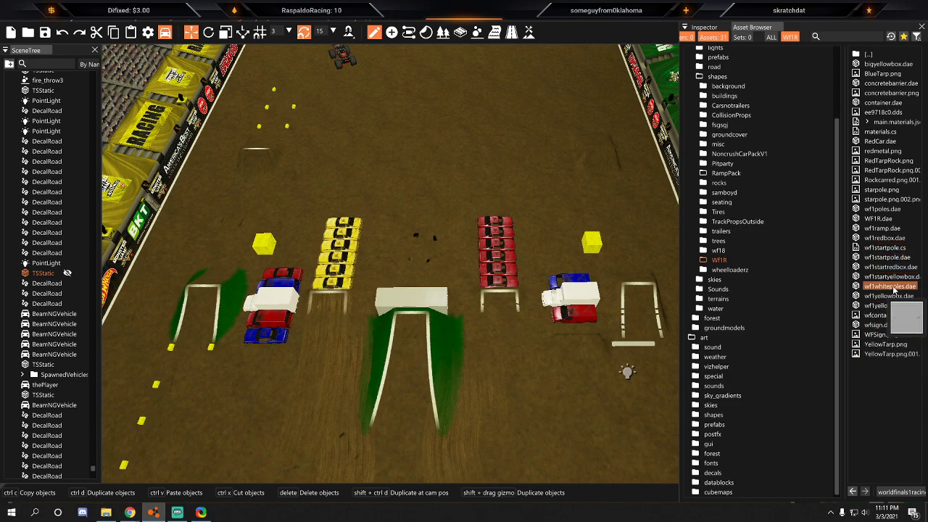
{"action": "mouse_move", "coordinate": [892, 319]}
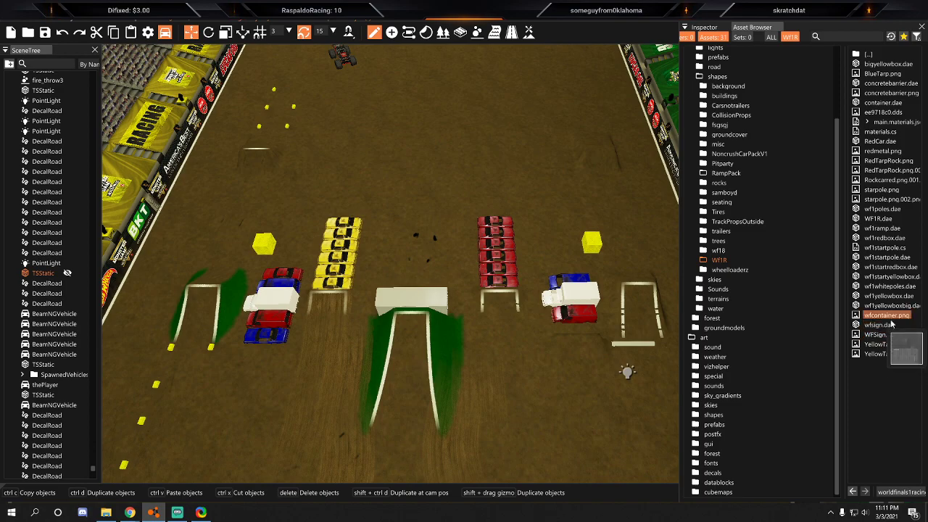
{"action": "left_click_drag", "start_coordinate": [890, 286], "coordinate": [474, 190]}
{"action": "key", "text": "s"}
{"action": "right_click_drag", "start_coordinate": [474, 189], "coordinate": [518, 185]}
{"action": "double_click", "coordinate": [45, 475]}
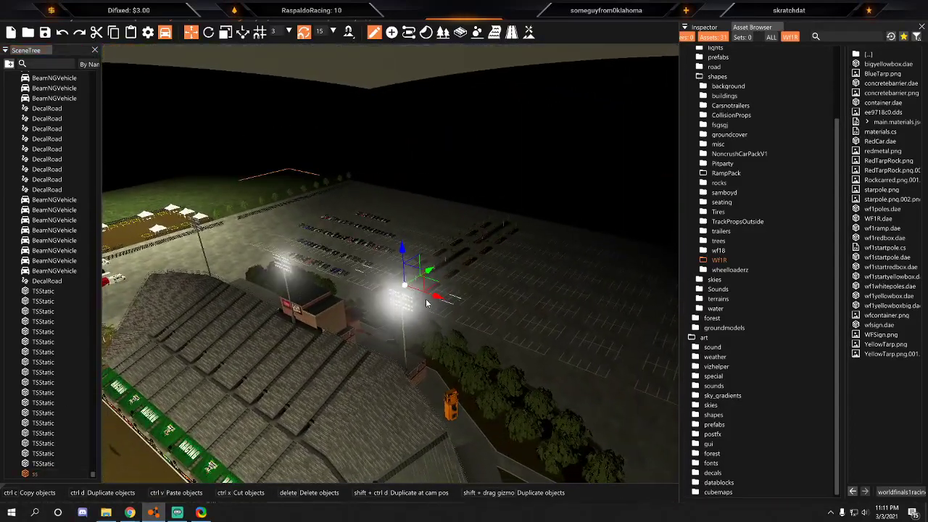
Rotate the white poles a quarter turn and move them to the two angled white-line frames in front of the dark stage.
{"action": "right_click_drag", "start_coordinate": [243, 364], "coordinate": [133, 366]}
{"action": "key", "text": "w"}
{"action": "right_click_drag", "start_coordinate": [406, 101], "coordinate": [456, 179]}
{"action": "key", "text": "s"}
{"action": "mouse_move", "coordinate": [428, 217]}
{"action": "right_mouse_down"}
{"action": "mouse_move", "coordinate": [411, 145]}
{"action": "mouse_move", "coordinate": [413, 228]}
{"action": "right_mouse_up"}
{"action": "key", "text": "w"}
{"action": "key", "text": "s"}
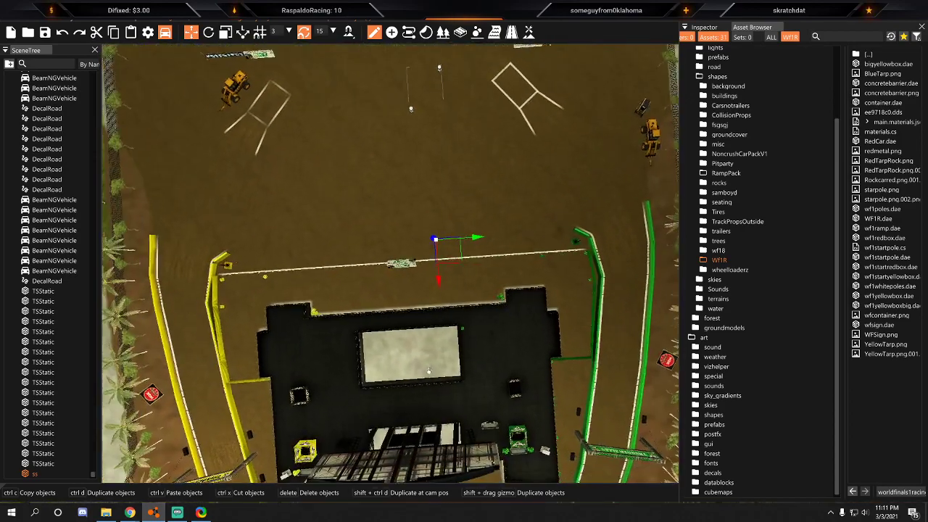
{"action": "left_click_drag", "start_coordinate": [495, 220], "coordinate": [425, 93]}
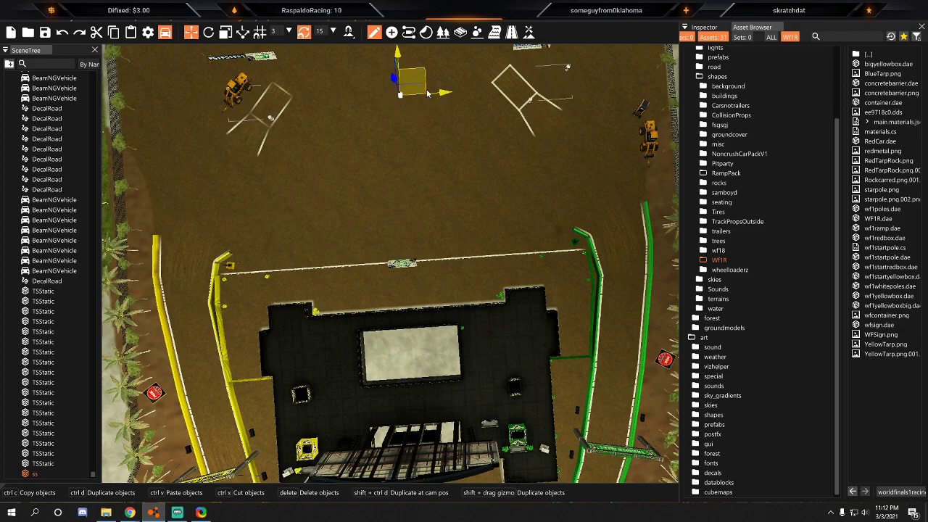
{"action": "left_click", "coordinate": [432, 115]}
{"action": "key", "text": "s"}
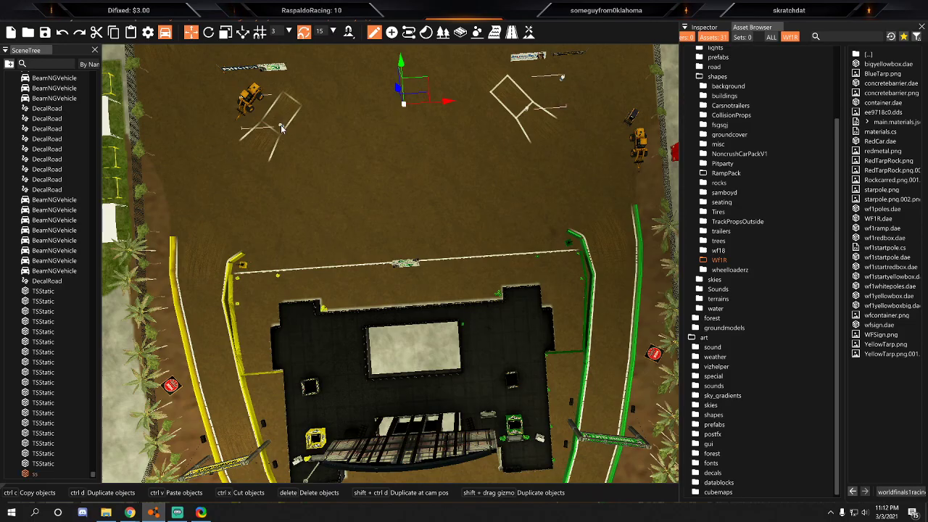
{"action": "left_click", "coordinate": [408, 146]}
Place a wfsign.dae sign on the open dirt between the yellow cars and the monster truck.
{"action": "mouse_move", "coordinate": [408, 146]}
{"action": "right_mouse_down"}
{"action": "mouse_move", "coordinate": [579, 131]}
{"action": "mouse_move", "coordinate": [587, 79]}
{"action": "mouse_move", "coordinate": [479, 145]}
{"action": "mouse_move", "coordinate": [408, 146]}
{"action": "mouse_move", "coordinate": [422, 146]}
{"action": "right_mouse_up"}
{"action": "key", "text": "w"}
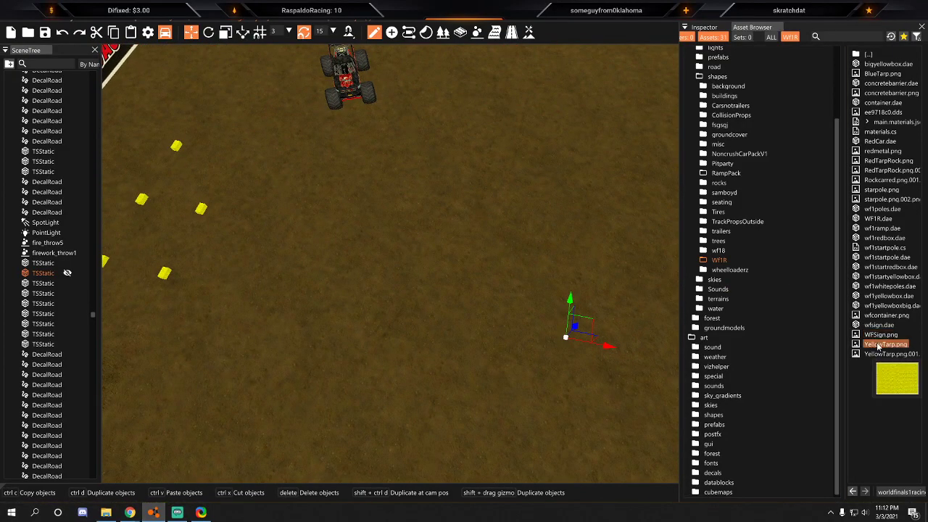
{"action": "left_click_drag", "start_coordinate": [882, 328], "coordinate": [371, 253]}
{"action": "right_click_drag", "start_coordinate": [371, 253], "coordinate": [243, 250]}
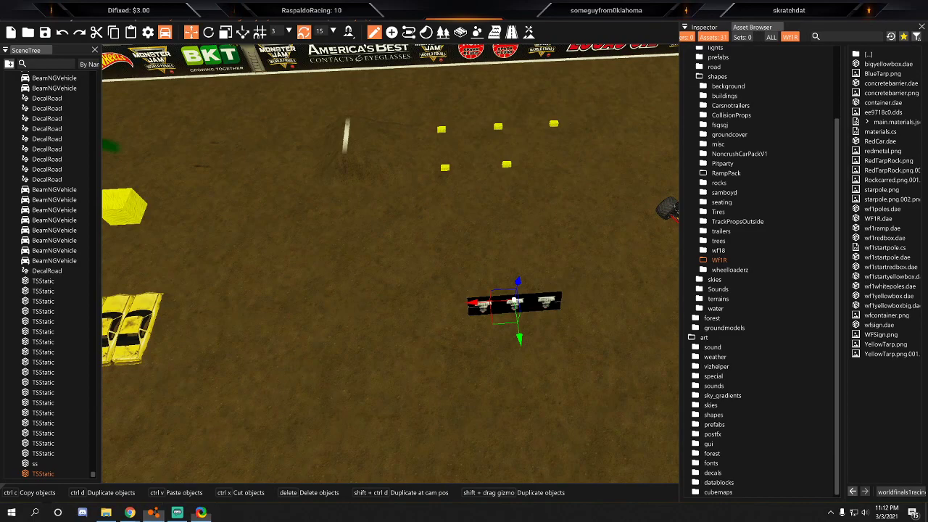
Shift the black sign sideways across the open dirt, keeping its length pointing towards the yellow cars.
{"action": "right_click_drag", "start_coordinate": [416, 294], "coordinate": [347, 296]}
{"action": "left_click_drag", "start_coordinate": [575, 375], "coordinate": [506, 258]}
{"action": "right_click_drag", "start_coordinate": [505, 258], "coordinate": [390, 214]}
{"action": "key", "text": "d"}
{"action": "key", "text": "w"}
{"action": "key", "text": "s"}
{"action": "left_click_drag", "start_coordinate": [448, 342], "coordinate": [366, 334]}
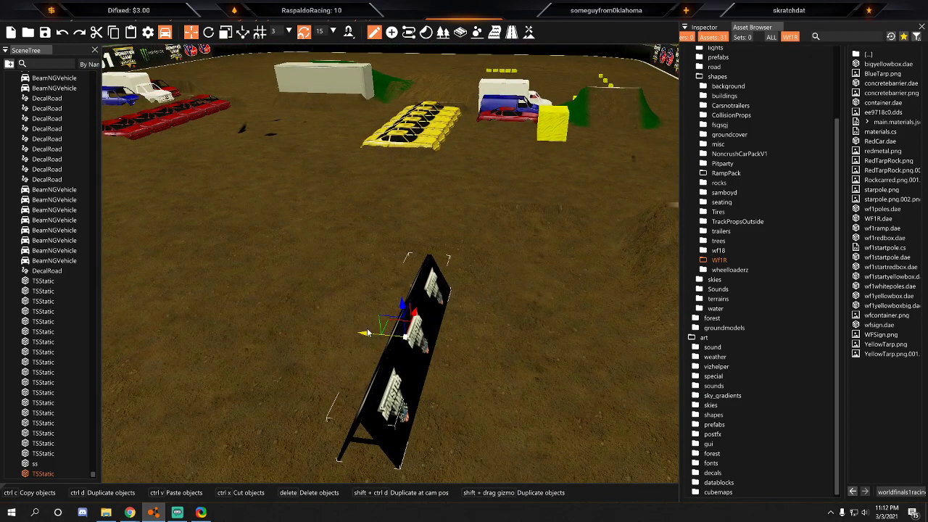
Switch to the reference video in Chrome and skip ahead to about 10:20, pausing on the wide shot of the turn, signs and ramps.
{"action": "mouse_move", "coordinate": [130, 512]}
{"action": "left_click", "coordinate": [167, 471]}
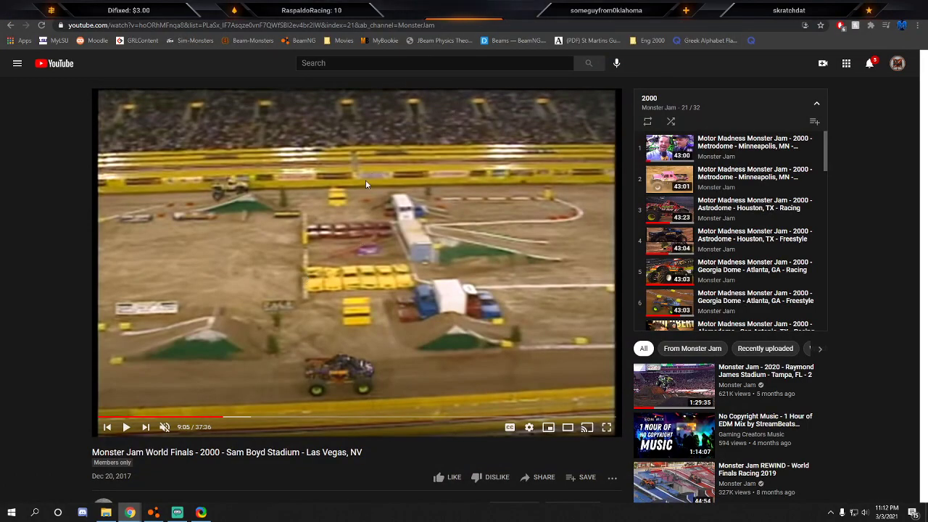
{"action": "left_click", "coordinate": [325, 265]}
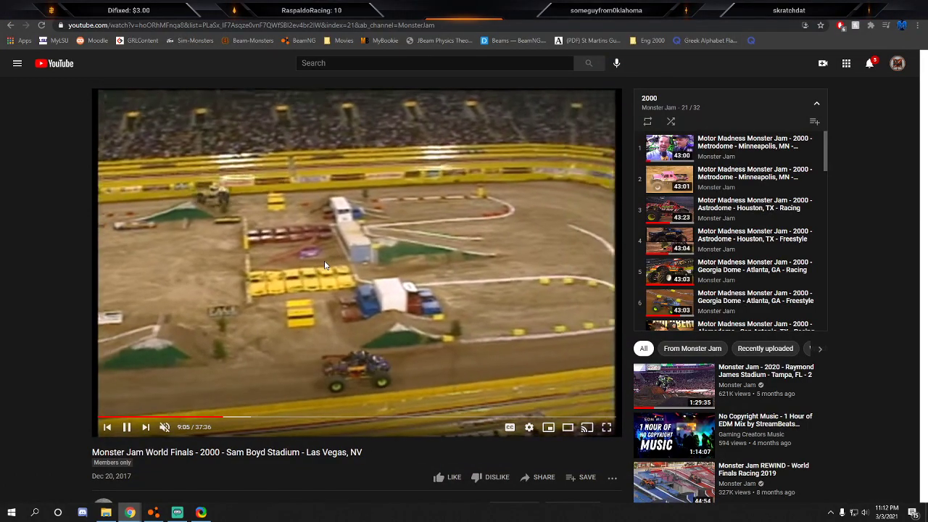
{"action": "key", "text": "Right"}
{"action": "key", "text": "Right"}
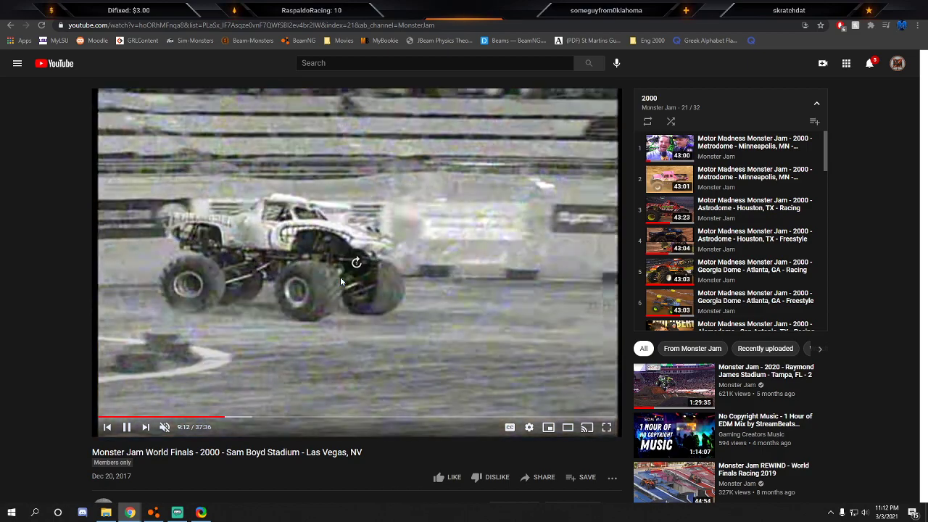
{"action": "key", "text": "Right"}
{"action": "key", "text": "Right"}
{"action": "key", "text": "Right"}
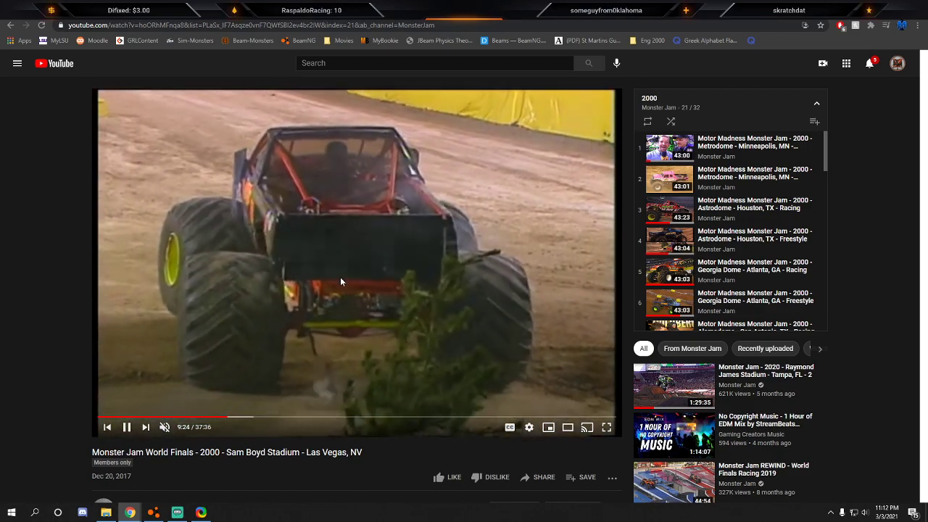
{"action": "key", "text": "Right"}
{"action": "key", "text": "Right"}
{"action": "key", "text": "Right"}
{"action": "key", "text": "Right"}
{"action": "key", "text": "Right"}
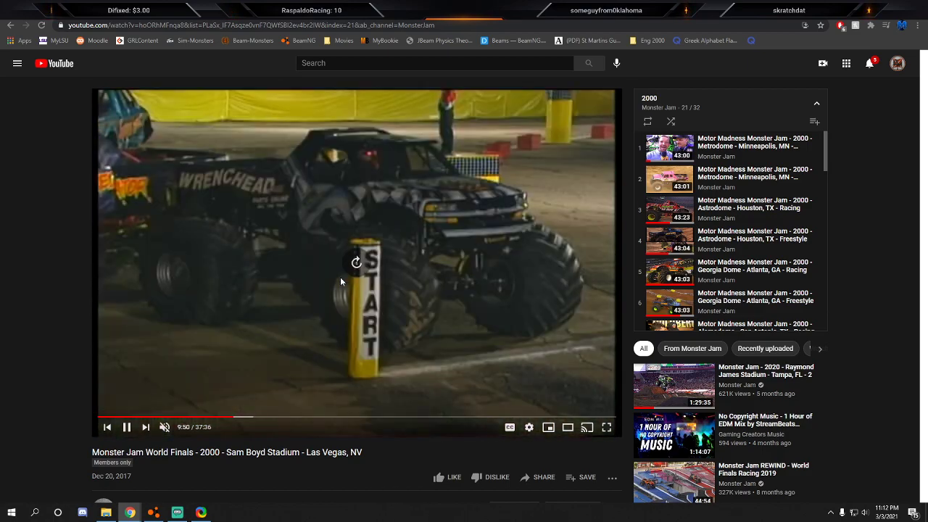
{"action": "key", "text": "Right"}
{"action": "key", "text": "Right"}
{"action": "key", "text": "Right"}
{"action": "key", "text": "Right"}
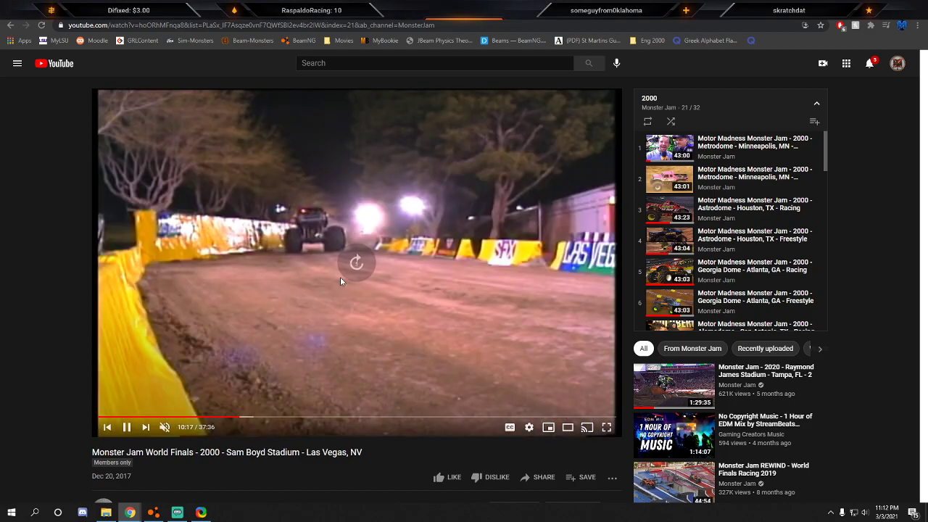
{"action": "key", "text": "space"}
{"action": "key", "text": "Left"}
{"action": "key", "text": "space"}
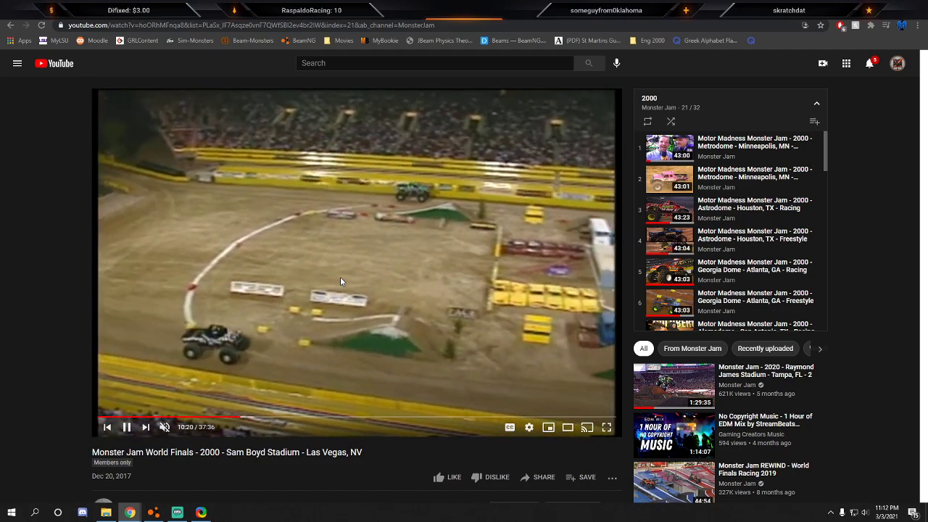
{"action": "key", "text": "space"}
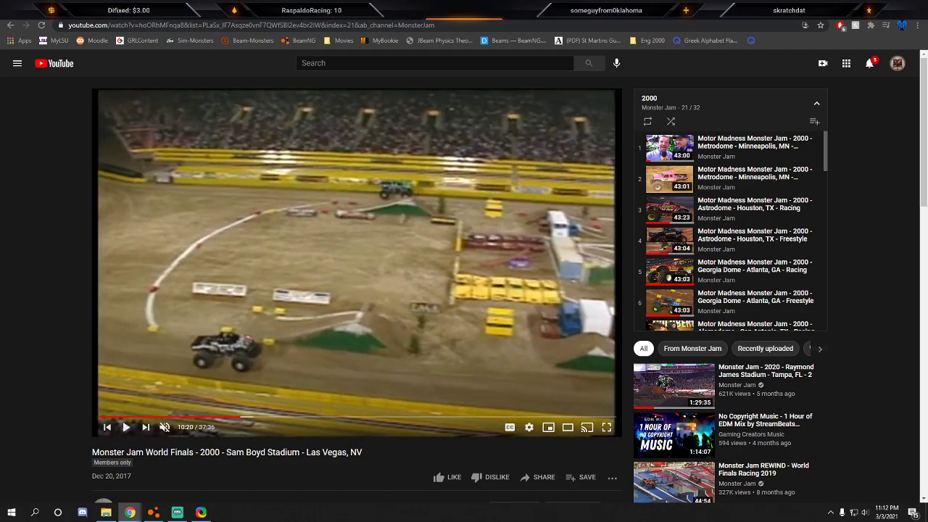
Switch back to the level editor and copy the black sign twice, placing one copy on each side of the original in line with its length.
{"action": "key", "text": "alt+Tab"}
{"action": "right_click_drag", "start_coordinate": [483, 256], "coordinate": [319, 293]}
{"action": "key", "text": "d"}
{"action": "key", "text": "s"}
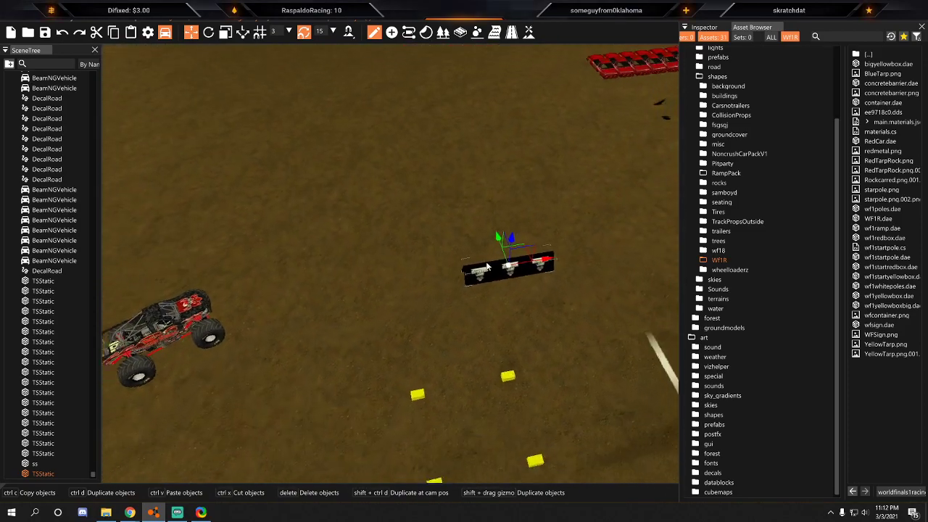
{"action": "key", "text": "ctrl+c"}
{"action": "key", "text": "ctrl+v"}
{"action": "left_click_drag", "start_coordinate": [540, 261], "coordinate": [365, 288]}
{"action": "key", "text": "ctrl+v"}
{"action": "left_click_drag", "start_coordinate": [554, 266], "coordinate": [719, 228]}
{"action": "key", "text": "d"}
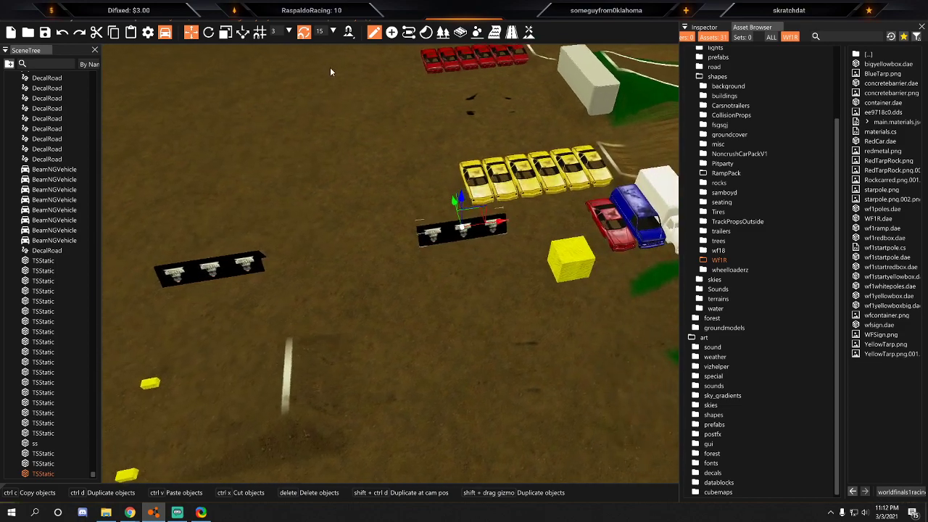
{"action": "key", "text": "2"}
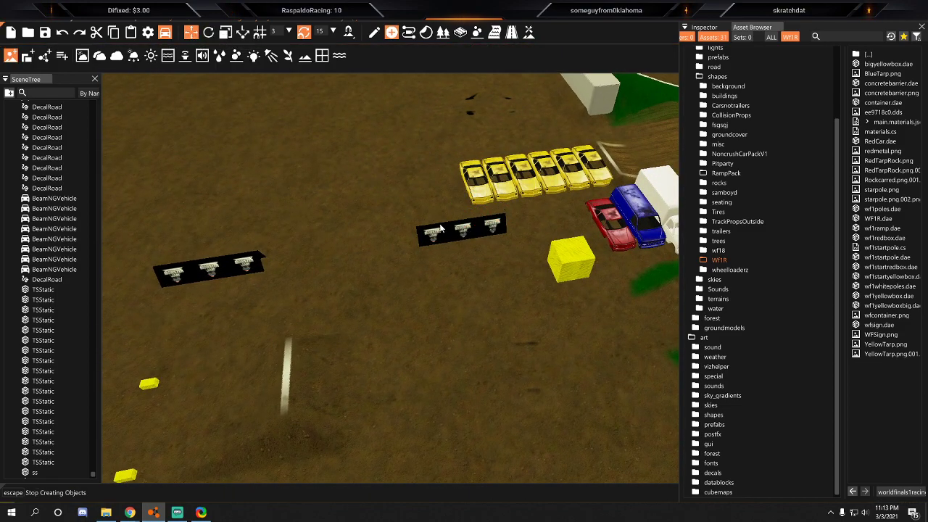
{"action": "key", "text": "w"}
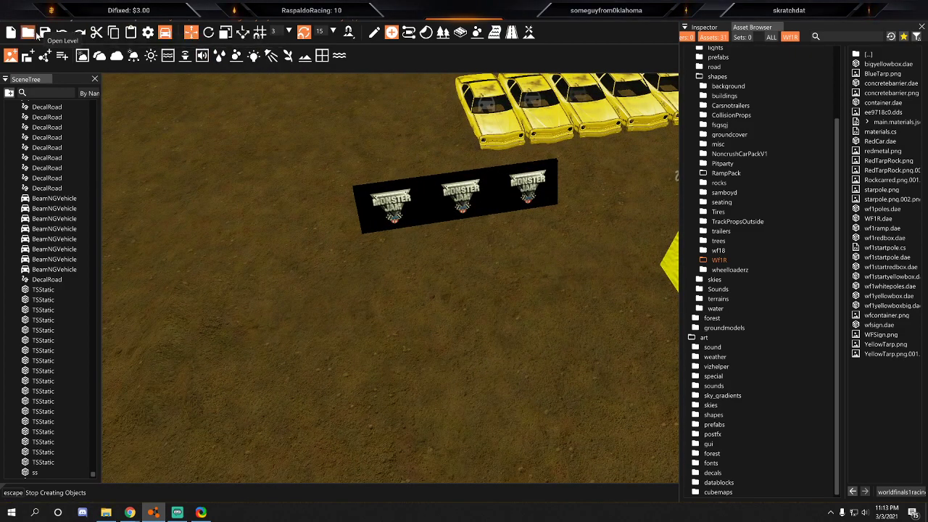
{"action": "key", "text": "w"}
{"action": "key", "text": "d"}
{"action": "right_click_drag", "start_coordinate": [510, 193], "coordinate": [496, 177]}
{"action": "key", "text": "3"}
{"action": "key", "text": "1"}
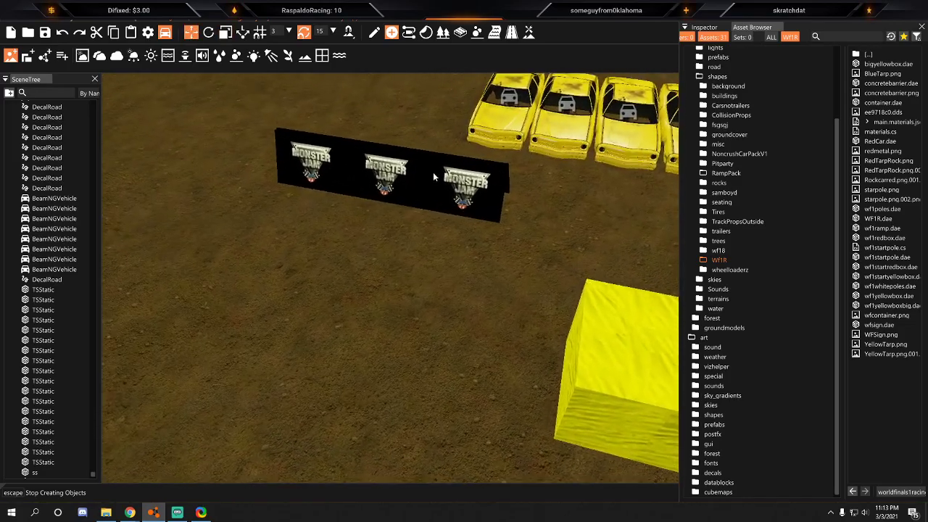
{"action": "right_click_drag", "start_coordinate": [433, 171], "coordinate": [347, 131]}
{"action": "key", "text": "s"}
{"action": "right_click_drag", "start_coordinate": [471, 312], "coordinate": [460, 290]}
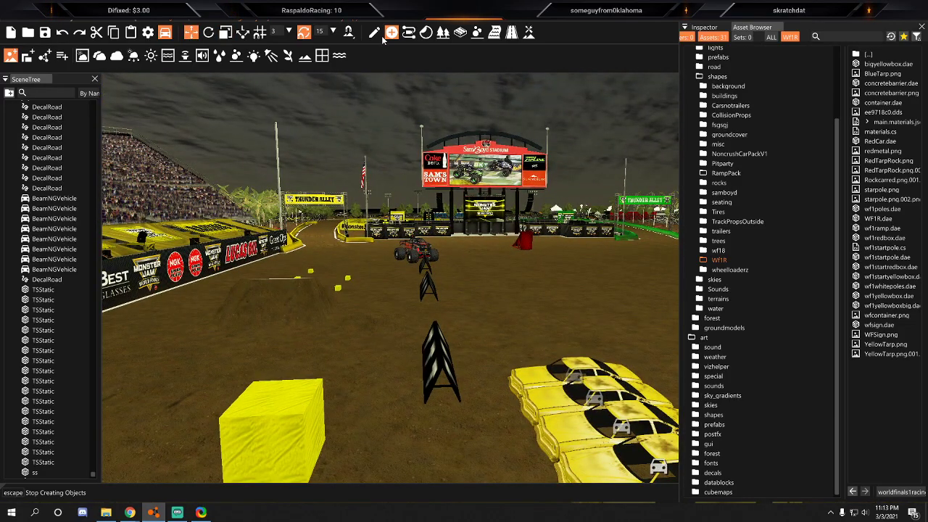
{"action": "key", "text": "Escape"}
Delete the black sign closest to the yellow cars.
{"action": "right_click_drag", "start_coordinate": [450, 366], "coordinate": [384, 403]}
{"action": "key", "text": "a"}
{"action": "key", "text": "s"}
{"action": "key", "text": "3"}
{"action": "left_click_drag", "start_coordinate": [487, 403], "coordinate": [472, 394]}
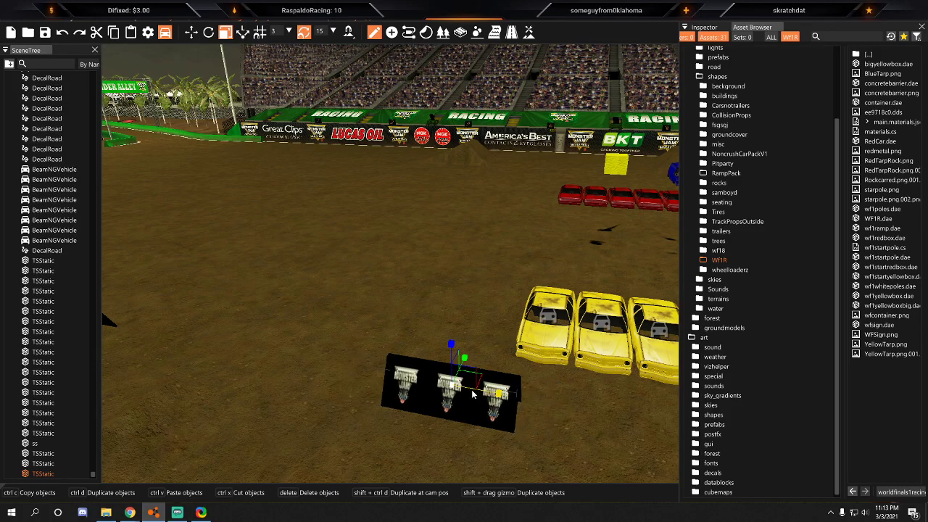
{"action": "key", "text": "Delete"}
Select both remaining black signs beside the monster truck and nudge them sideways together.
{"action": "right_click_drag", "start_coordinate": [468, 389], "coordinate": [533, 362]}
{"action": "key", "text": "s"}
{"action": "key", "text": "w"}
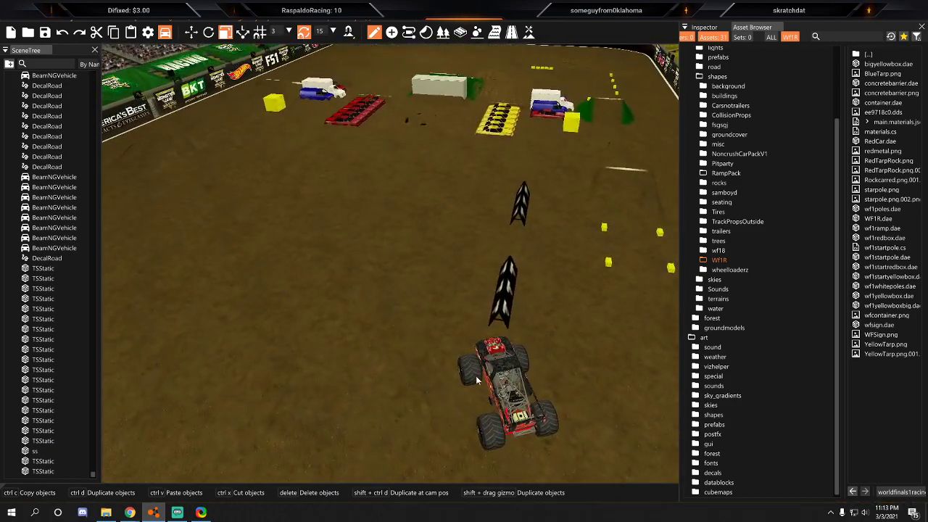
{"action": "left_click", "coordinate": [498, 294]}
{"action": "left_click_drag", "start_coordinate": [469, 232], "coordinate": [478, 234]}
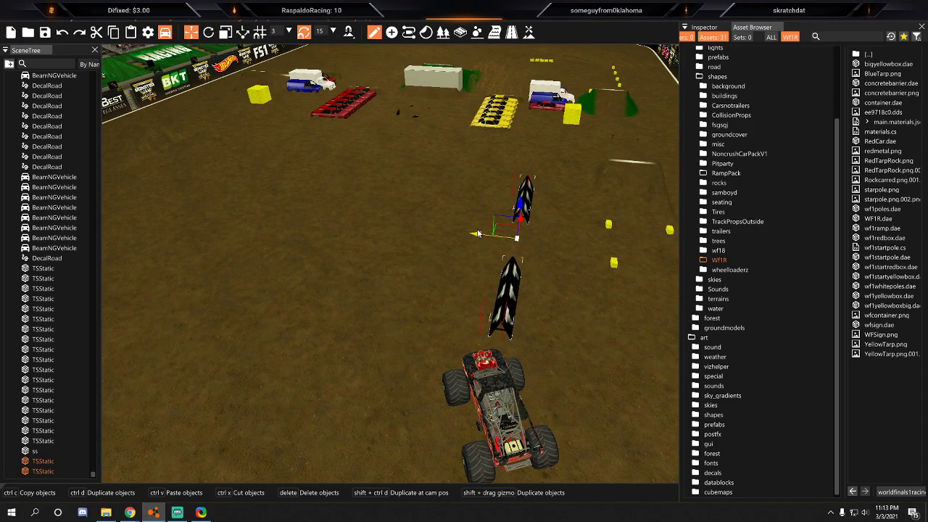
Duplicate the pair of black signs across the open dirt to the red cars' side of the track.
{"action": "key", "text": "d"}
{"action": "right_click_drag", "start_coordinate": [521, 224], "coordinate": [563, 234]}
{"action": "key", "text": "a"}
{"action": "left_click_drag", "start_coordinate": [567, 242], "coordinate": [254, 262], "text": "shift"}
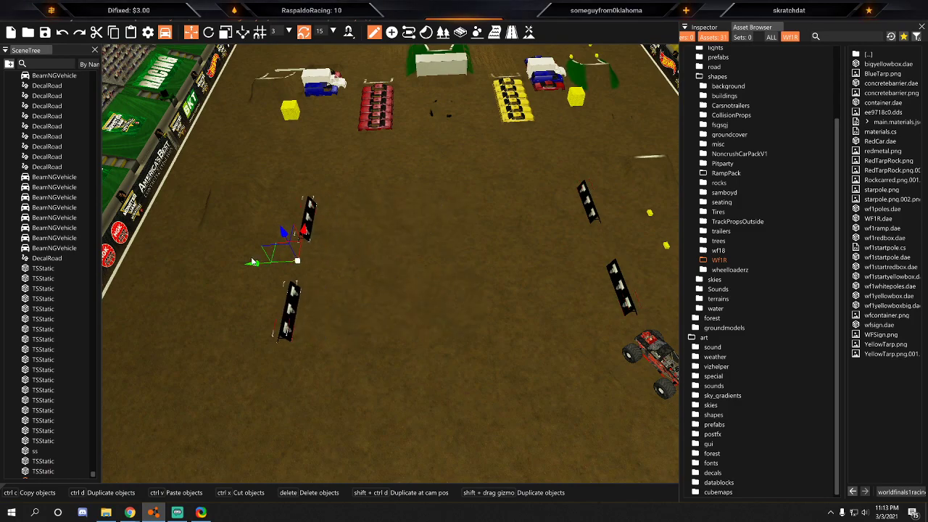
{"action": "key", "text": "a"}
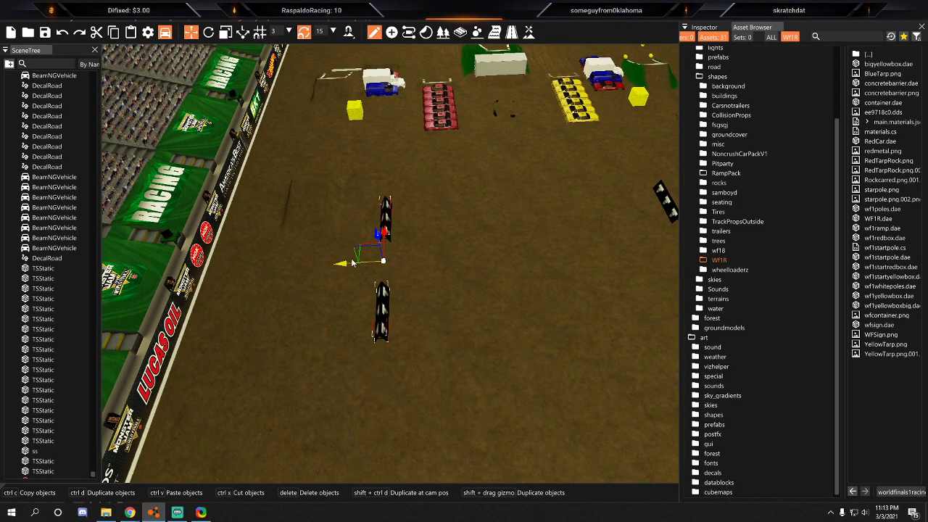
Add the wf1startyellowbox.dae object to the level from the WF1R shapes folder.
{"action": "left_click", "coordinate": [439, 242]}
{"action": "key", "text": "d"}
{"action": "right_click_drag", "start_coordinate": [439, 242], "coordinate": [375, 256]}
{"action": "key", "text": "w"}
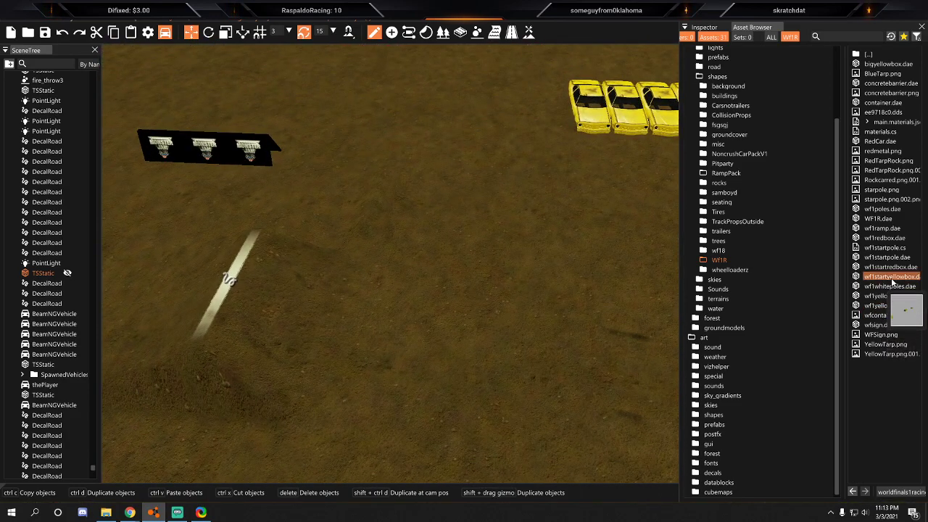
{"action": "left_click_drag", "start_coordinate": [893, 281], "coordinate": [408, 283]}
{"action": "key", "text": "s"}
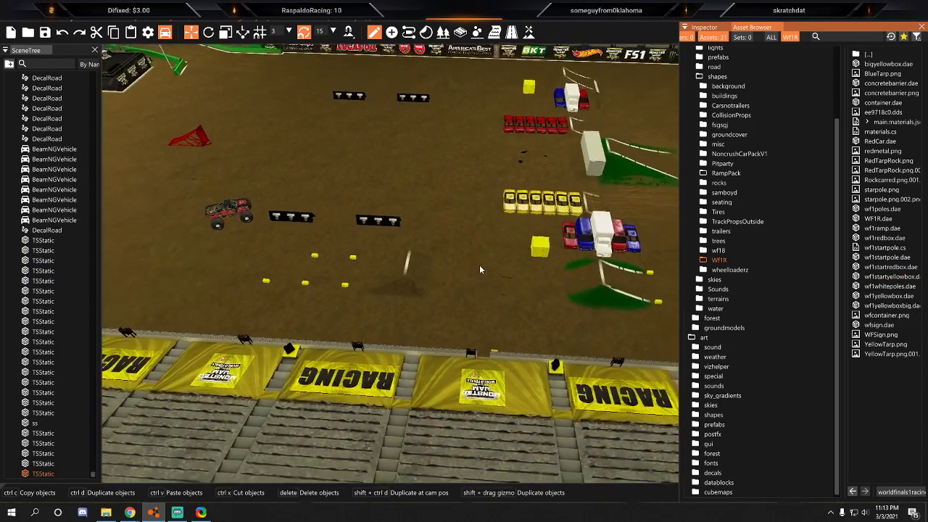
{"action": "right_click_drag", "start_coordinate": [479, 269], "coordinate": [355, 221]}
{"action": "key", "text": "s"}
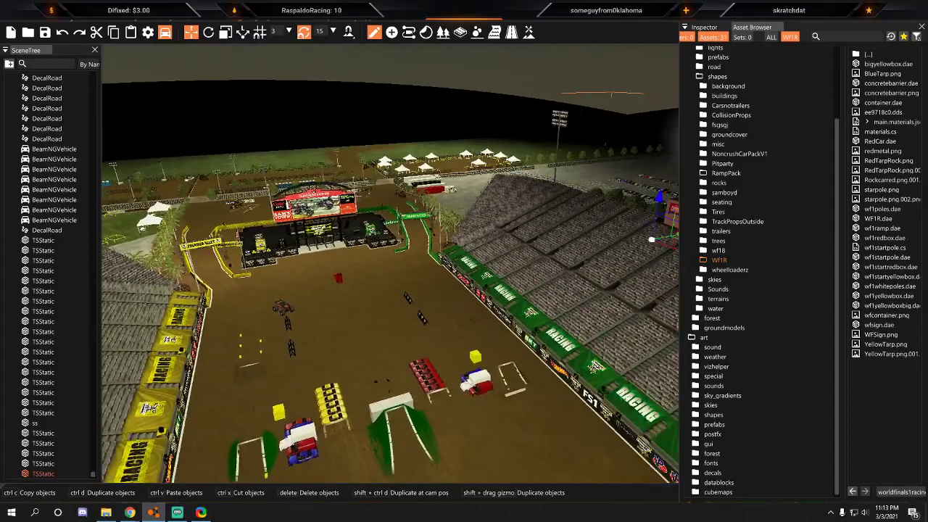
Move the yellow start boxes to the dirt behind the stage, beside the white-line frame on the yellow barrier side.
{"action": "right_click_drag", "start_coordinate": [435, 203], "coordinate": [504, 215]}
{"action": "key", "text": "s"}
{"action": "right_click_drag", "start_coordinate": [193, 216], "coordinate": [87, 226]}
{"action": "key", "text": "w"}
{"action": "key", "text": "w"}
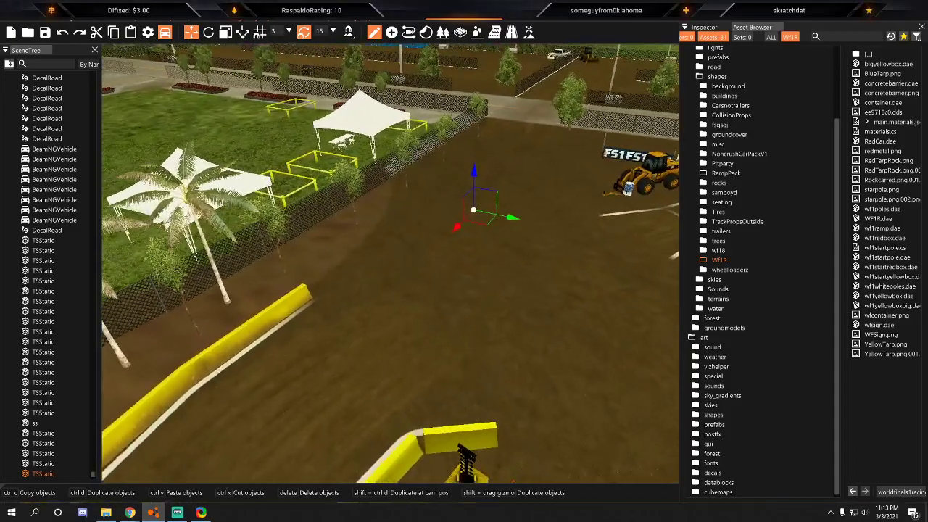
{"action": "key", "text": "w"}
{"action": "right_click_drag", "start_coordinate": [314, 261], "coordinate": [314, 255]}
{"action": "right_click_drag", "start_coordinate": [618, 293], "coordinate": [399, 235]}
{"action": "key", "text": "s"}
{"action": "key", "text": "d"}
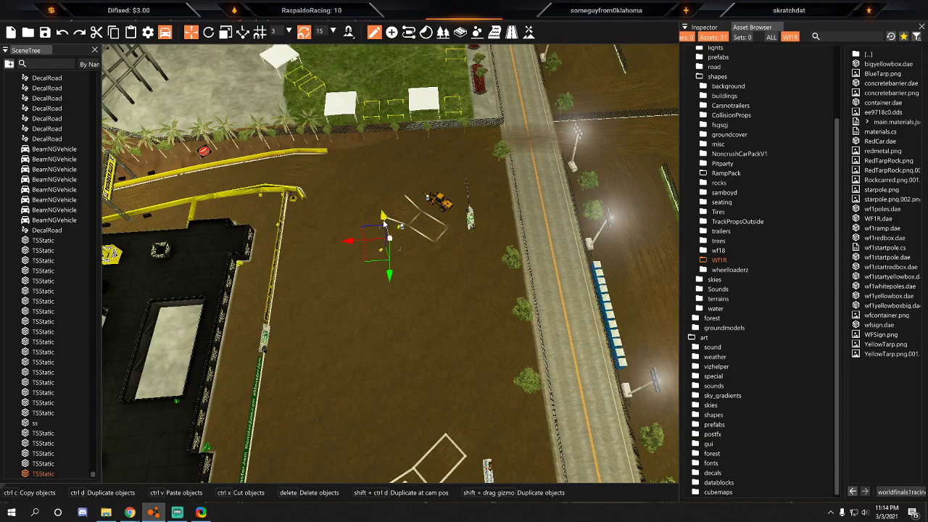
Switch to the reference video in Chrome, rewind to about 10:10, and pause at about 10:14 on the start area.
{"action": "left_click", "coordinate": [156, 493]}
{"action": "key", "text": "Left"}
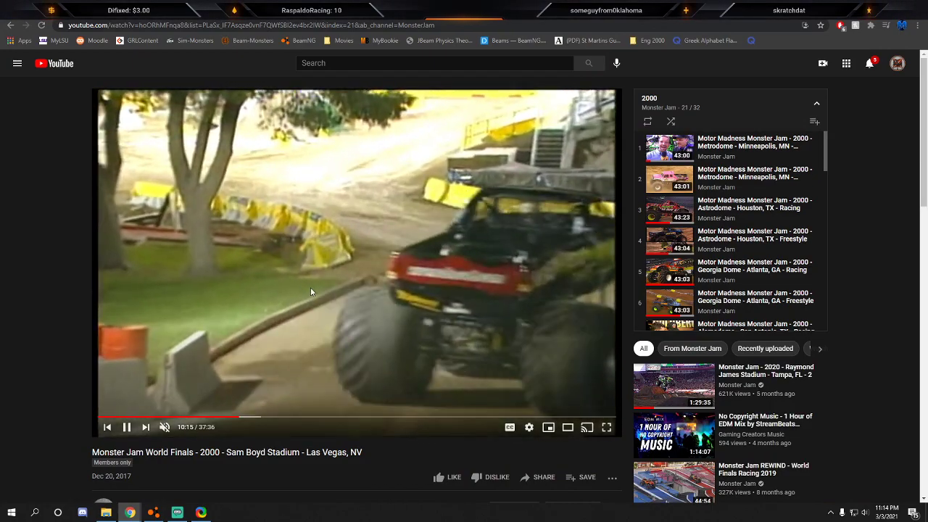
{"action": "left_click", "coordinate": [301, 284]}
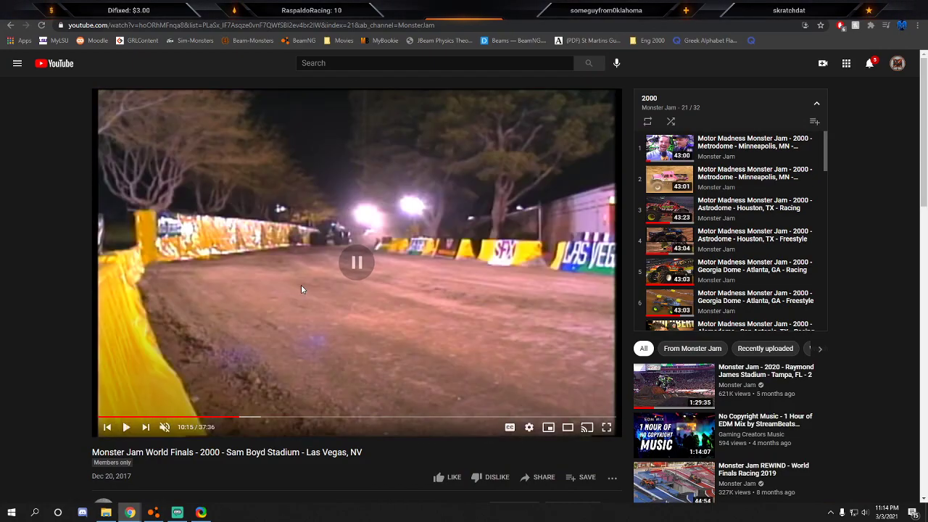
{"action": "key", "text": "Left"}
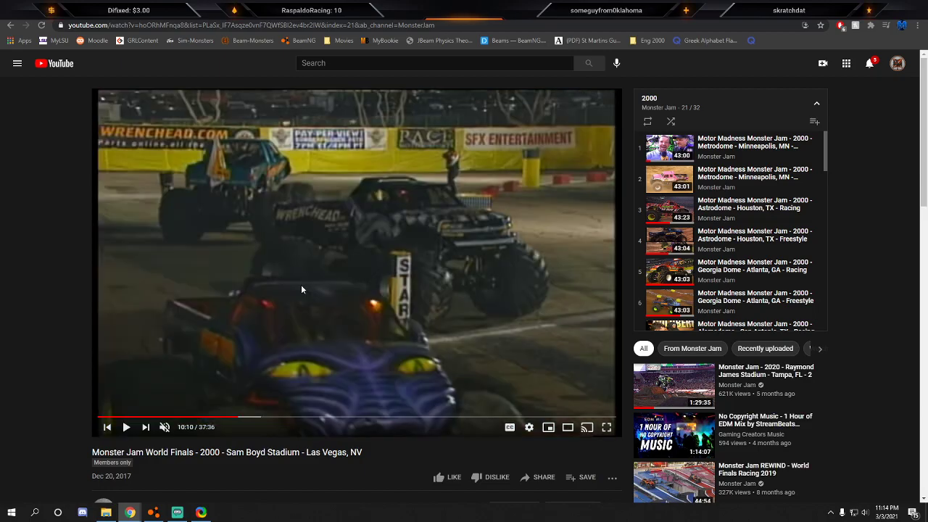
{"action": "left_click", "coordinate": [302, 287]}
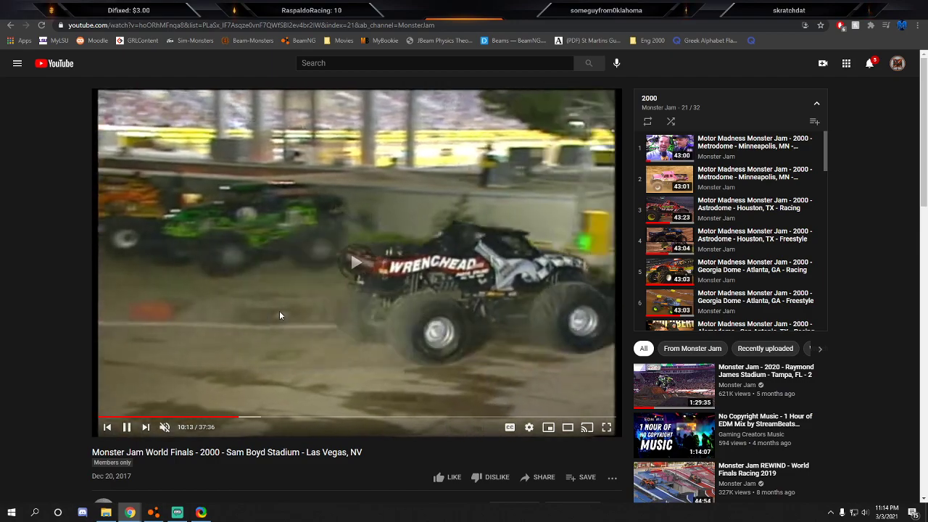
{"action": "left_click", "coordinate": [288, 324]}
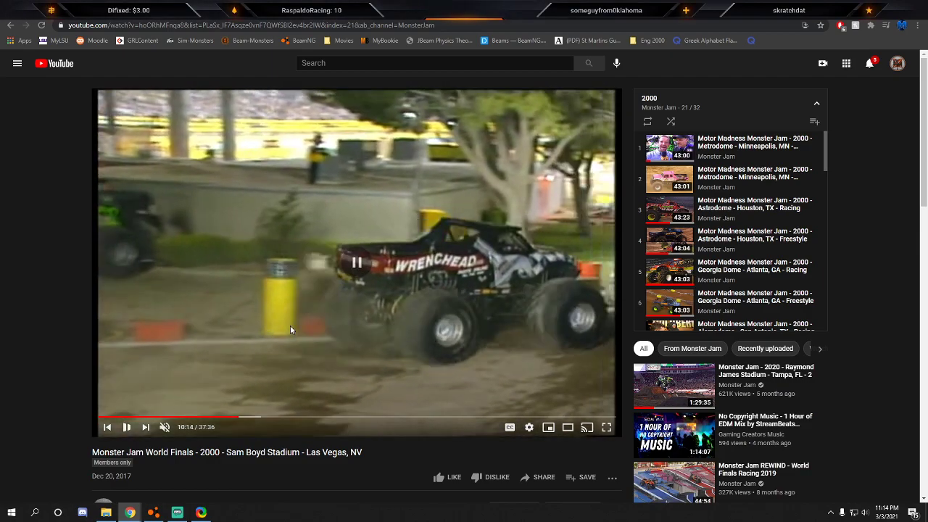
Return to the level editor and place the wf1startredbox.dae boxes in the start area behind the stage on the green barrier side.
{"action": "key", "text": "alt+Tab"}
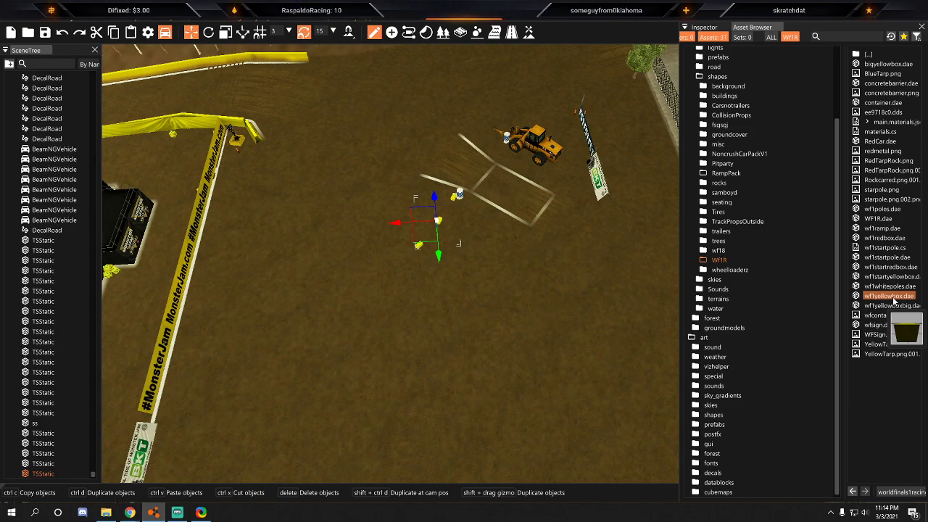
{"action": "left_click_drag", "start_coordinate": [895, 271], "coordinate": [451, 305]}
{"action": "right_click_drag", "start_coordinate": [453, 314], "coordinate": [352, 182]}
{"action": "key", "text": "s"}
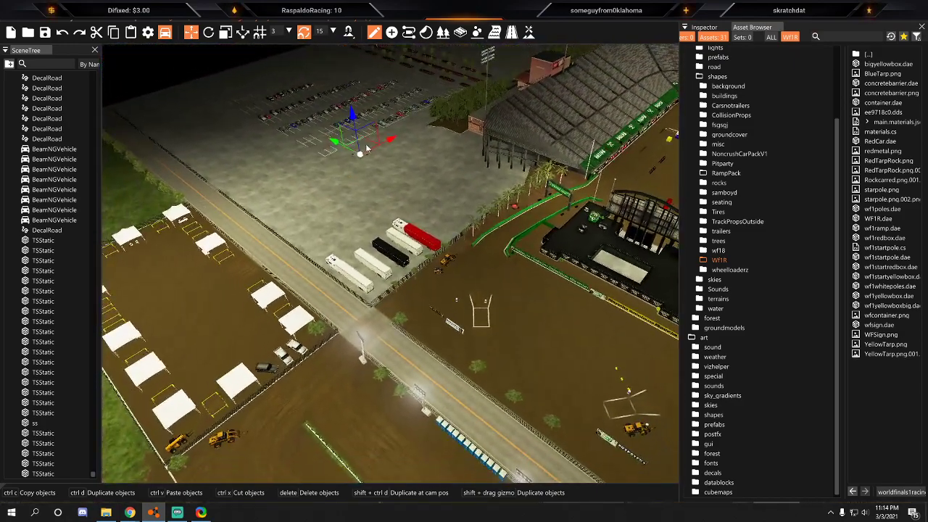
{"action": "key", "text": "w"}
{"action": "right_click_drag", "start_coordinate": [506, 266], "coordinate": [519, 261]}
{"action": "left_click", "coordinate": [399, 281]}
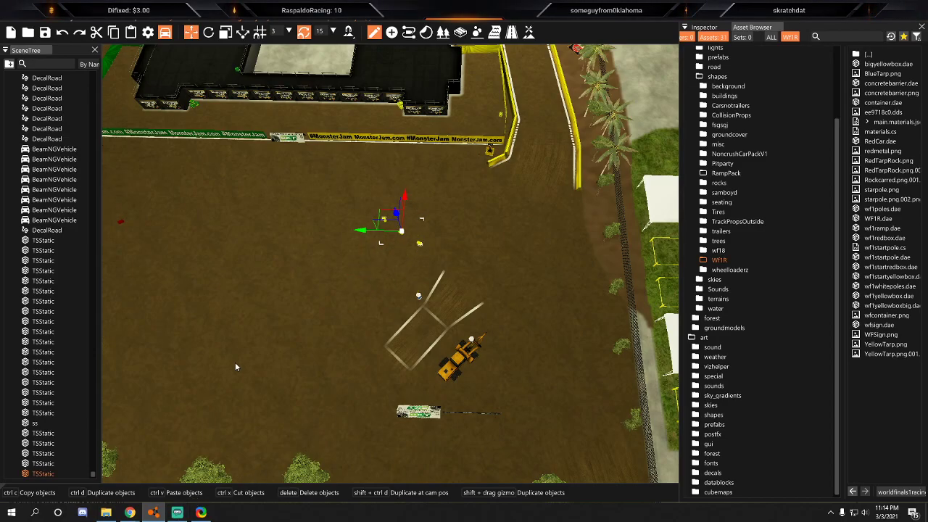
Place a blue-and-yellow pole on the stadium dirt at the end of the yellow car row.
{"action": "left_click", "coordinate": [302, 291]}
{"action": "right_click_drag", "start_coordinate": [301, 290], "coordinate": [174, 265]}
{"action": "key", "text": "w"}
{"action": "key", "text": "d"}
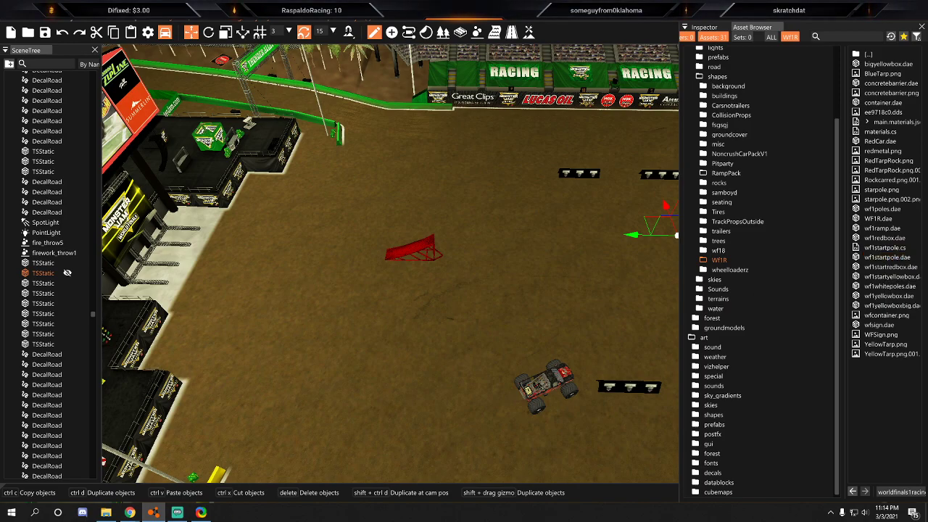
{"action": "key", "text": "d"}
{"action": "right_click_drag", "start_coordinate": [521, 264], "coordinate": [275, 261]}
{"action": "key", "text": "w"}
{"action": "key", "text": "d"}
{"action": "left_click_drag", "start_coordinate": [894, 258], "coordinate": [301, 366]}
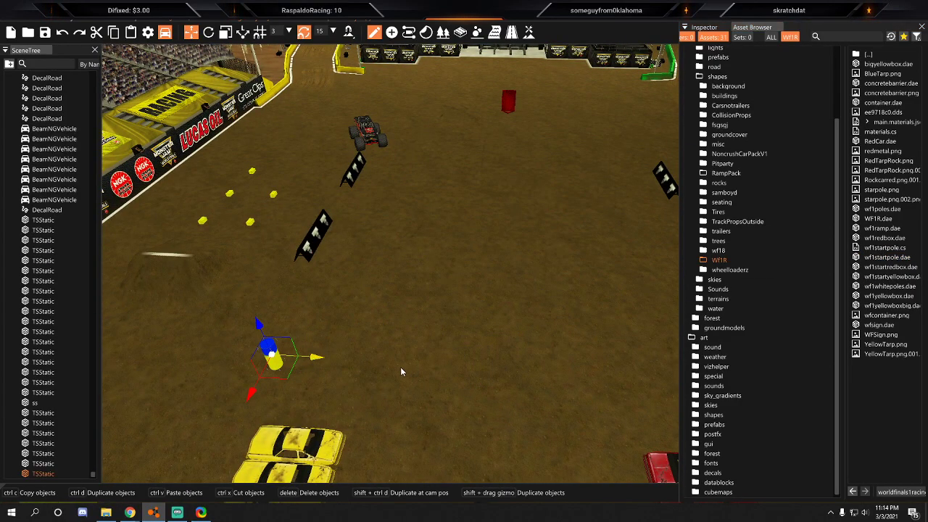
Delete the extra blue-and-yellow pole on the yellow box's side of the car row.
{"action": "key", "text": "a"}
{"action": "right_click_drag", "start_coordinate": [416, 354], "coordinate": [410, 421]}
{"action": "key", "text": "w"}
{"action": "left_click", "coordinate": [410, 203]}
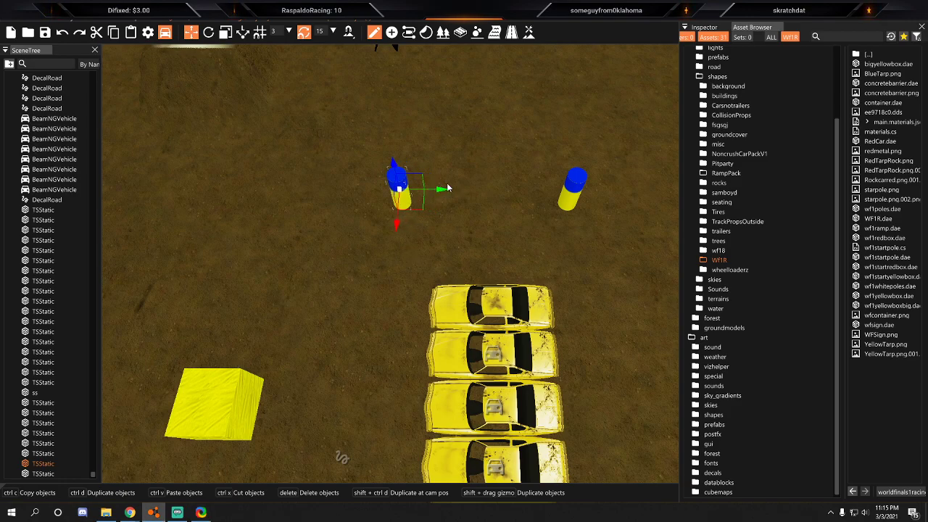
{"action": "key", "text": "Delete"}
{"action": "left_click", "coordinate": [402, 191]}
{"action": "right_click_drag", "start_coordinate": [402, 191], "coordinate": [229, 438]}
{"action": "key", "text": "w"}
{"action": "key", "text": "d"}
Switch to the reference video in Chrome and pause it at about 10:16 on the barrier-lined dirt path.
{"action": "mouse_move", "coordinate": [129, 512]}
{"action": "left_click", "coordinate": [177, 473]}
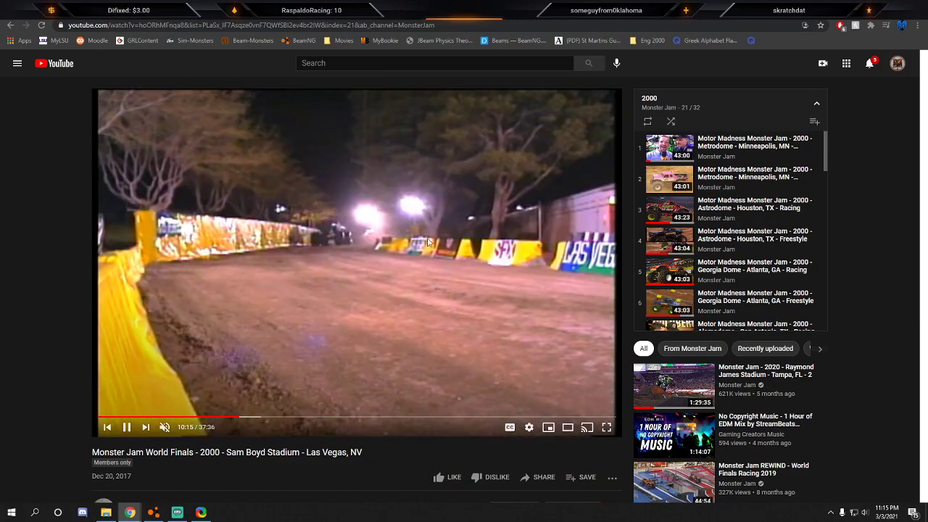
{"action": "left_click", "coordinate": [403, 329]}
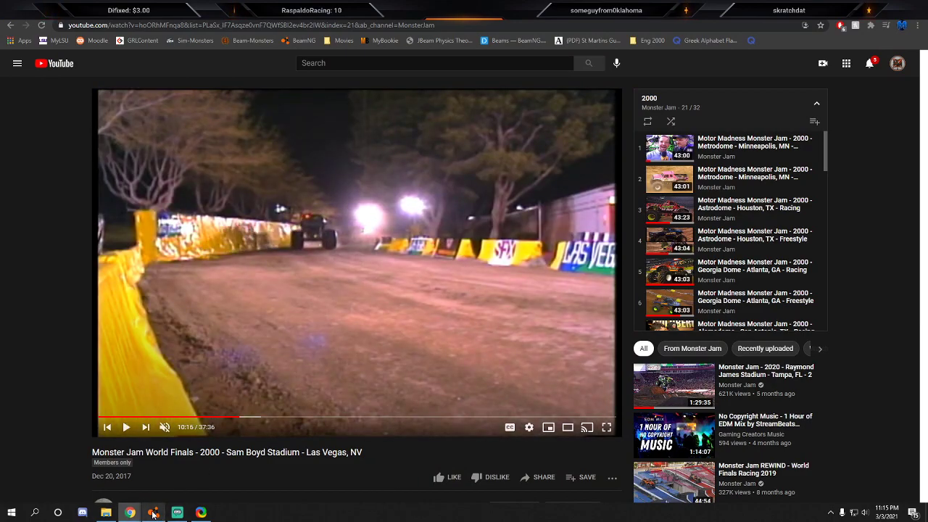
Return to the level editor and place a wf1poles.dae pole beside the existing blue-and-yellow pole near the yellow cars.
{"action": "left_click", "coordinate": [153, 513]}
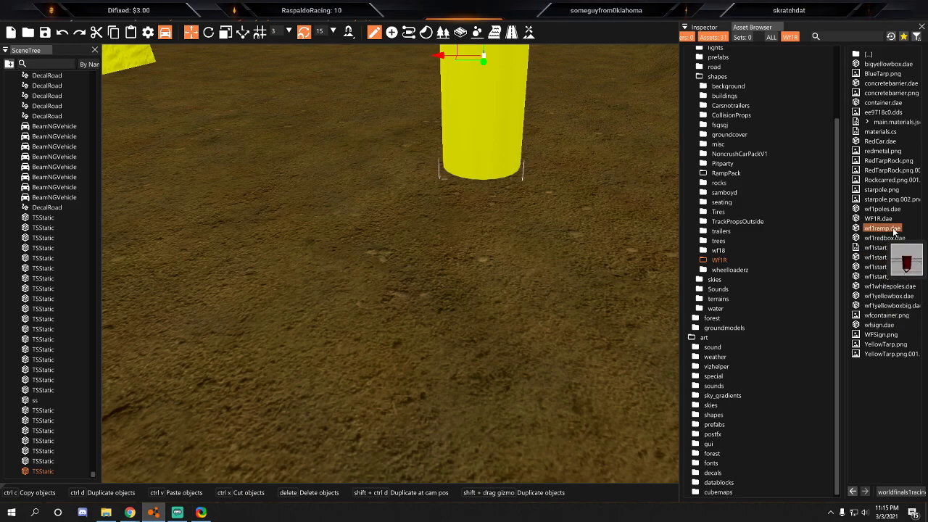
{"action": "left_click_drag", "start_coordinate": [890, 212], "coordinate": [511, 285]}
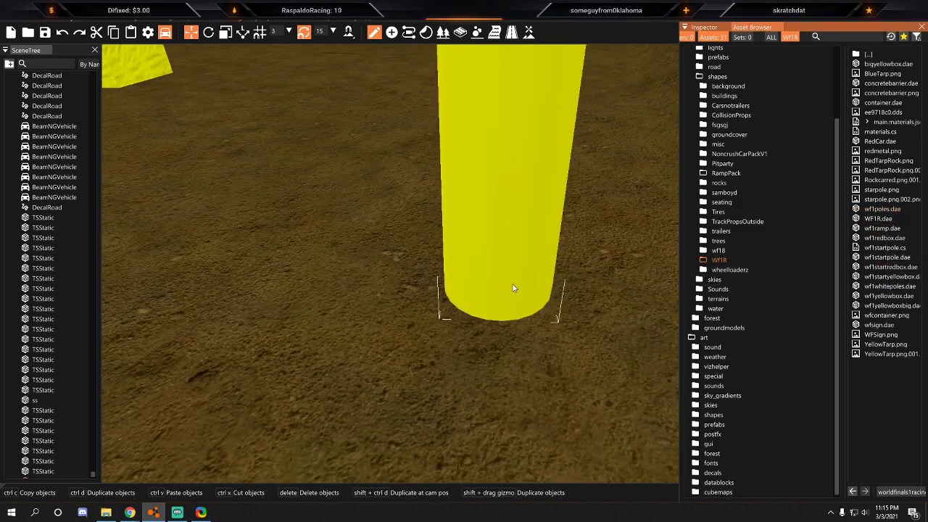
{"action": "scroll", "coordinate": [500, 283], "scroll_direction": "down", "scroll_amount": 5}
{"action": "right_click_drag", "start_coordinate": [472, 278], "coordinate": [483, 265]}
{"action": "key", "text": "a"}
{"action": "key", "text": "w"}
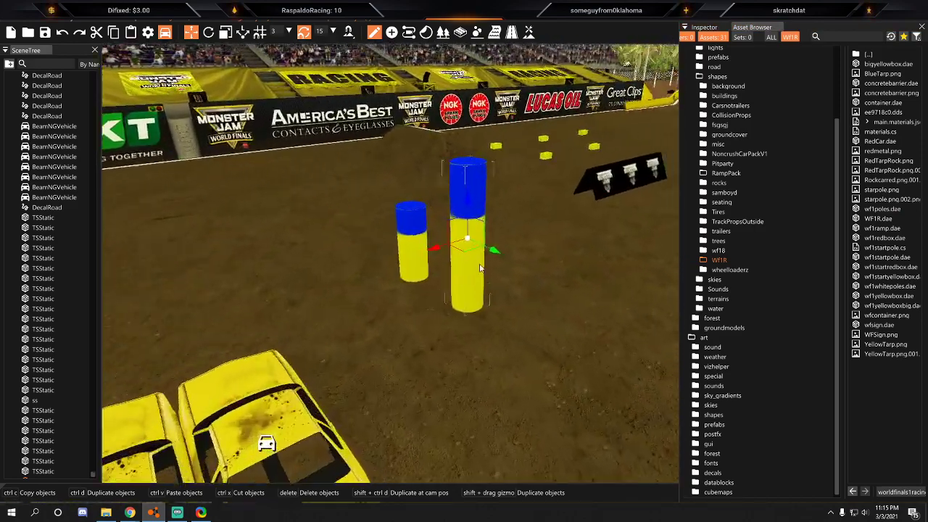
{"action": "key", "text": "d"}
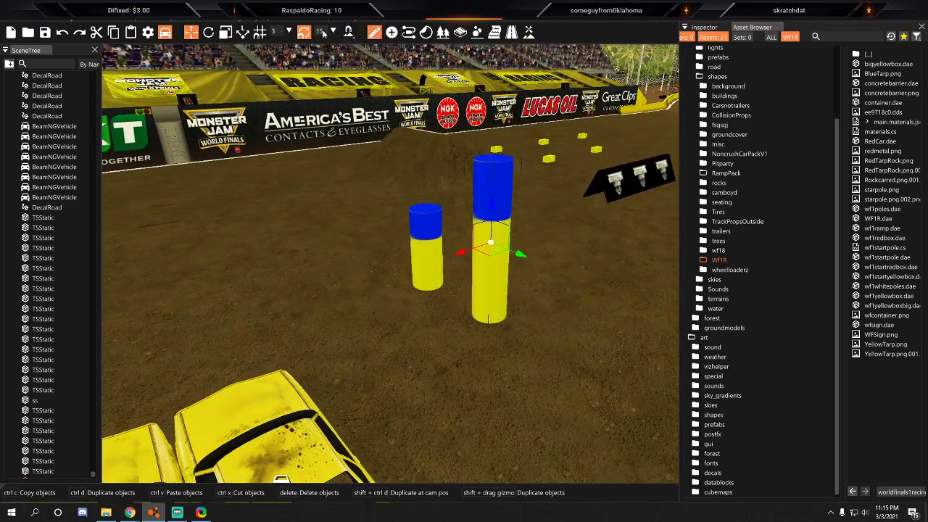
Scale down the new pole's height and lower it onto the ground beside the shorter pole.
{"action": "left_click", "coordinate": [229, 34]}
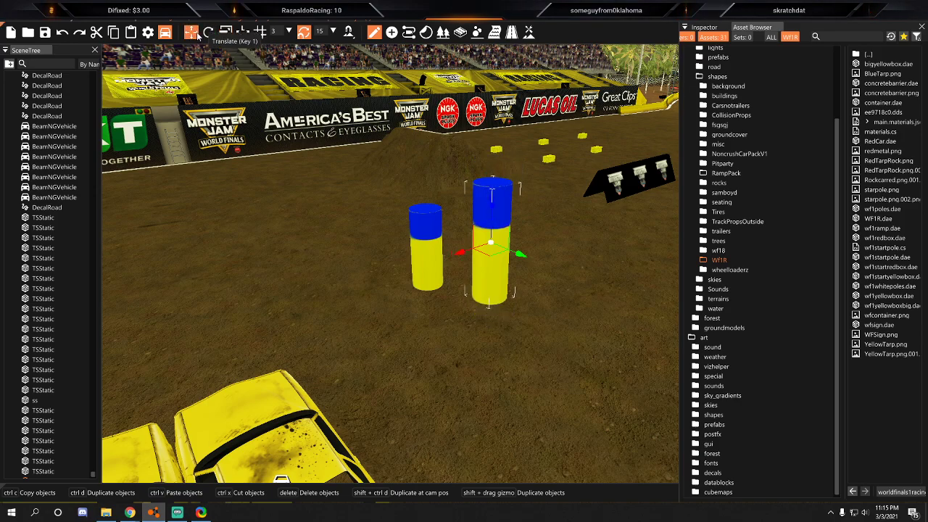
{"action": "left_click_drag", "start_coordinate": [494, 223], "coordinate": [495, 251]}
{"action": "key", "text": "d"}
{"action": "right_click_drag", "start_coordinate": [495, 251], "coordinate": [341, 358]}
{"action": "key", "text": "w"}
{"action": "key", "text": "s"}
{"action": "key", "text": "2"}
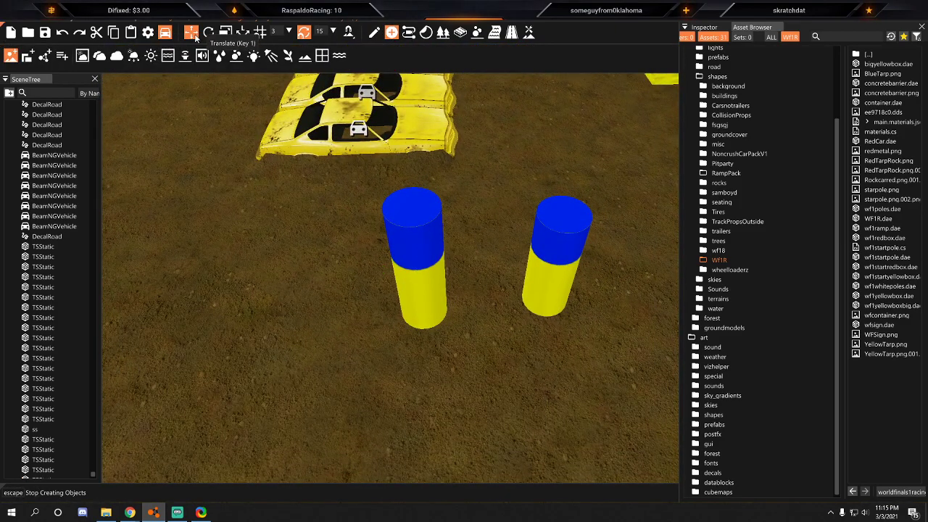
{"action": "left_click", "coordinate": [409, 33]}
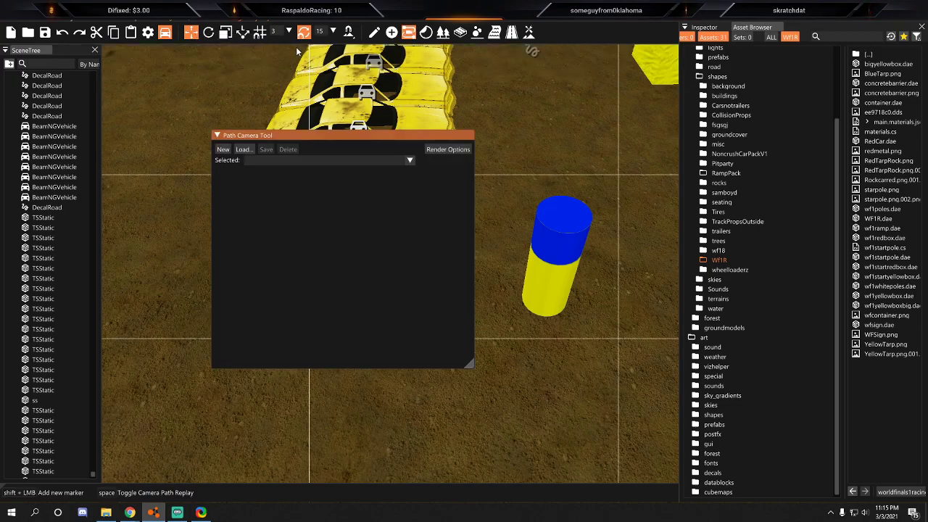
{"action": "left_click_drag", "start_coordinate": [246, 141], "coordinate": [230, 151]}
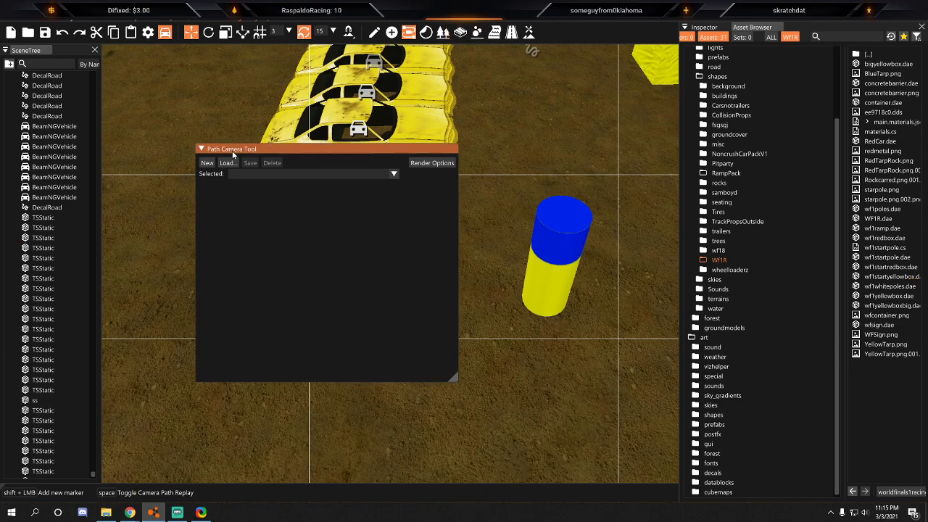
{"action": "left_click_drag", "start_coordinate": [396, 148], "coordinate": [381, 137]}
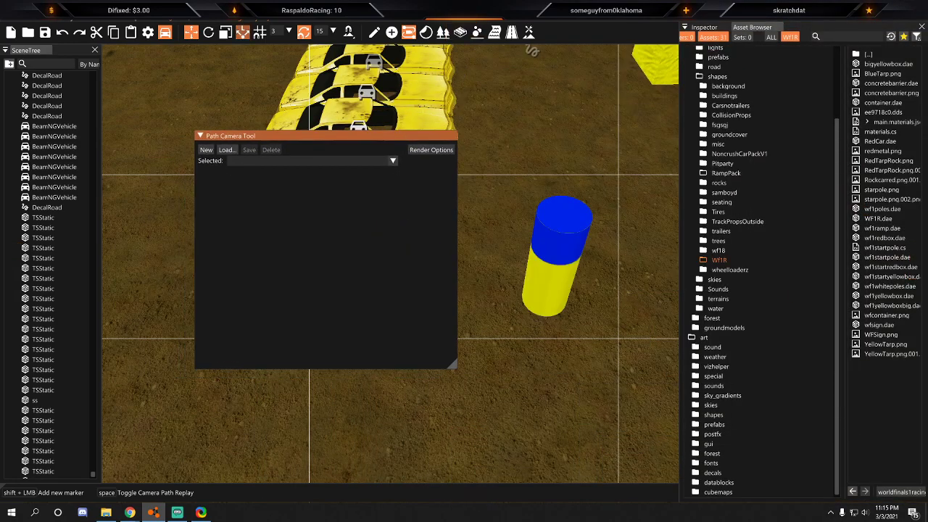
{"action": "left_click", "coordinate": [105, 20]}
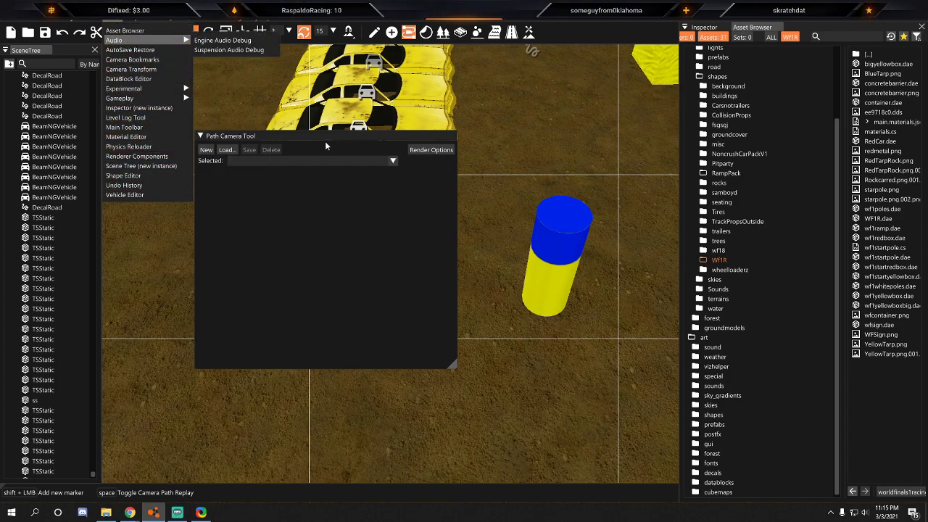
{"action": "left_click", "coordinate": [232, 135]}
{"action": "left_click_drag", "start_coordinate": [217, 137], "coordinate": [357, 142]}
{"action": "left_click_drag", "start_coordinate": [561, 147], "coordinate": [524, 156]}
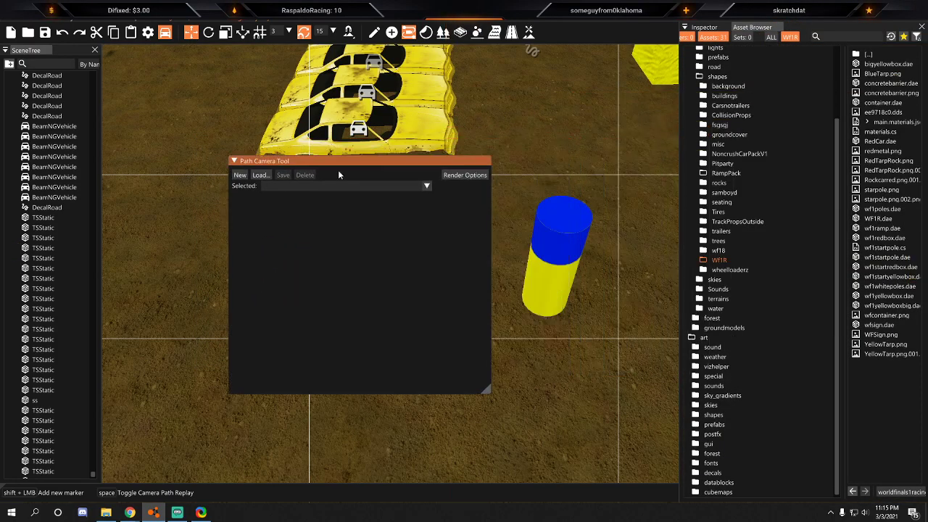
{"action": "left_click", "coordinate": [373, 33]}
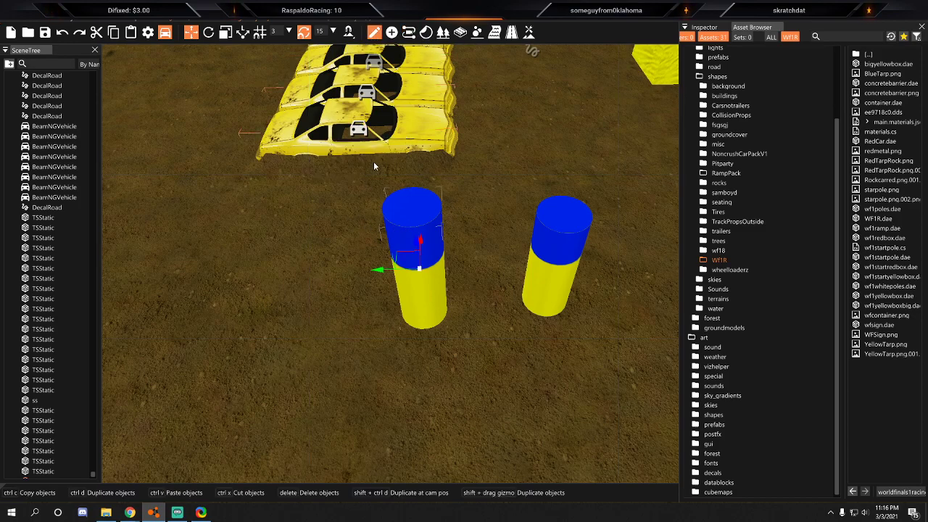
Scale the new pole beside the yellow cars so it is thinner than the neighbouring blue-and-yellow pole.
{"action": "key", "text": "3"}
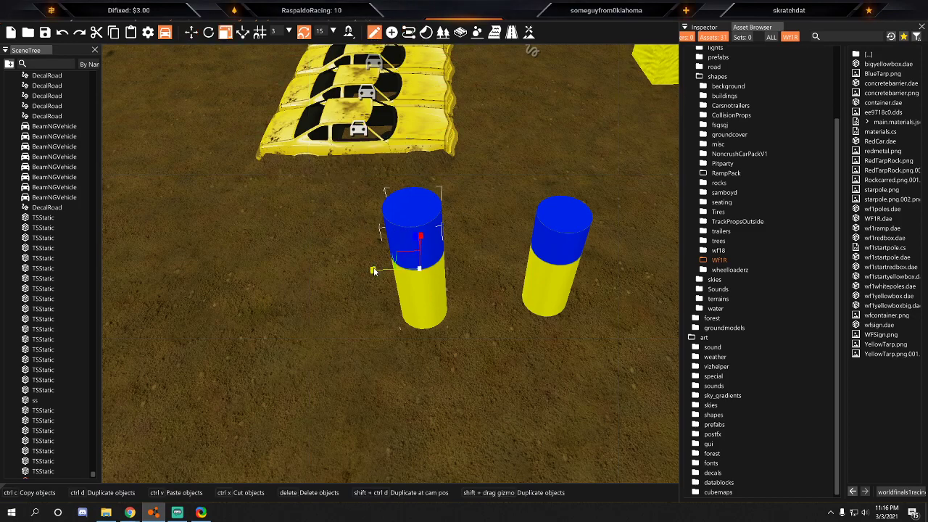
{"action": "key", "text": "d"}
{"action": "right_click_drag", "start_coordinate": [403, 265], "coordinate": [401, 261]}
{"action": "key", "text": "w"}
{"action": "key", "text": "s"}
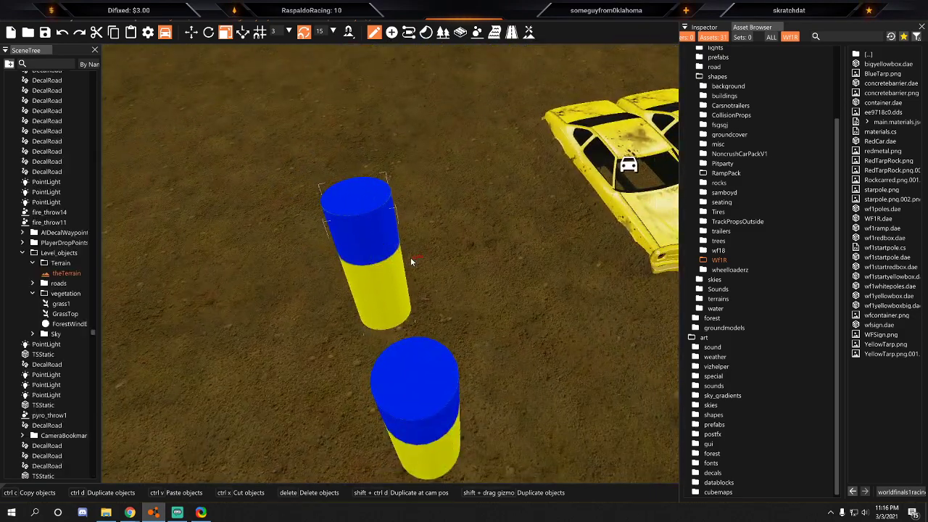
{"action": "left_click_drag", "start_coordinate": [418, 256], "coordinate": [393, 261]}
{"action": "right_click_drag", "start_coordinate": [394, 262], "coordinate": [397, 264]}
{"action": "key", "text": "a"}
{"action": "key", "text": "w"}
{"action": "key", "text": "s"}
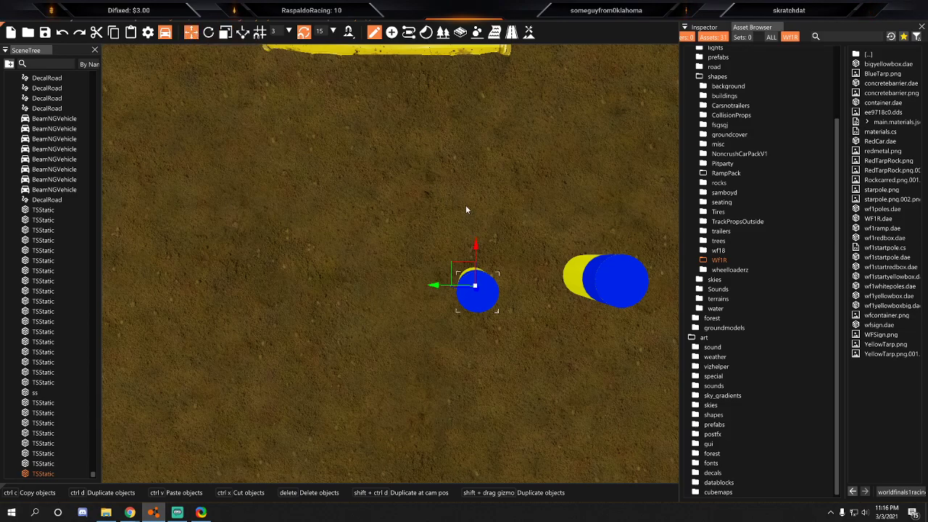
Move the thinner pole closer to the yellow car row and scale it slightly taller.
{"action": "left_click_drag", "start_coordinate": [351, 262], "coordinate": [430, 164]}
{"action": "key", "text": "w"}
{"action": "right_click_drag", "start_coordinate": [430, 164], "coordinate": [427, 159]}
{"action": "key", "text": "d"}
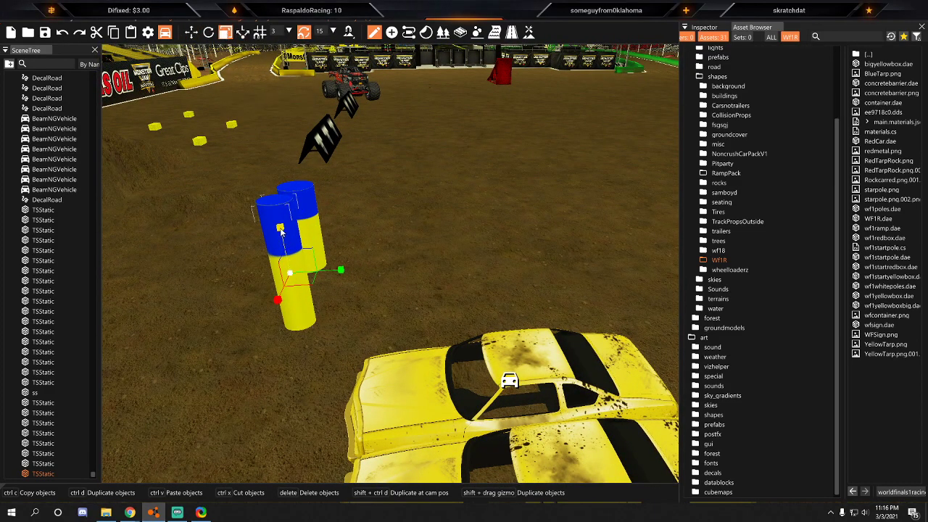
{"action": "left_click", "coordinate": [190, 32]}
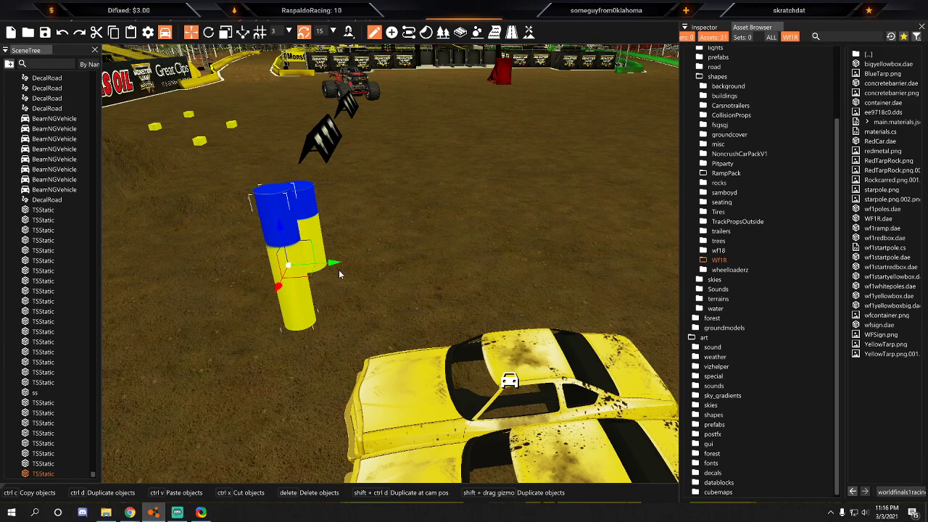
{"action": "mouse_move", "coordinate": [416, 319]}
{"action": "right_mouse_down"}
{"action": "mouse_move", "coordinate": [409, 243]}
{"action": "mouse_move", "coordinate": [410, 328]}
{"action": "right_mouse_up"}
{"action": "key", "text": "s"}
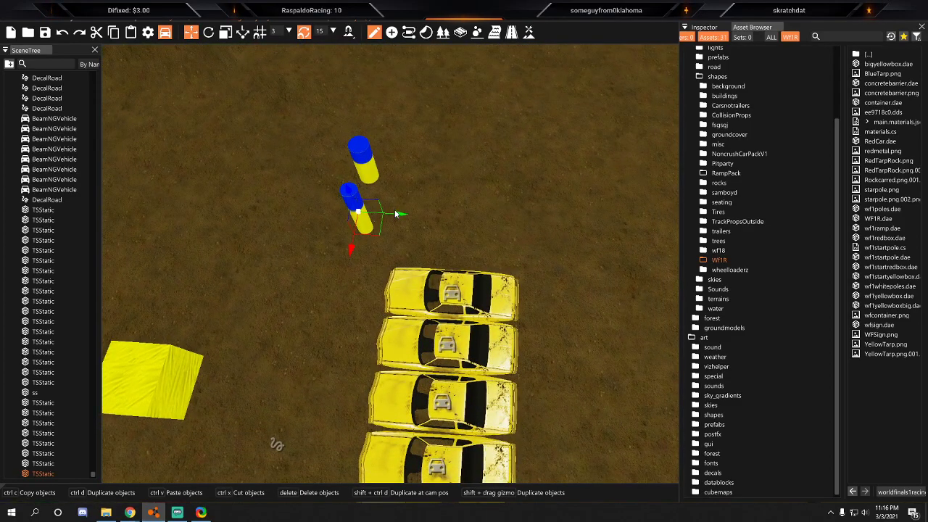
Duplicate the thin pole to the opposite corner of the yellow car row and copy both poles to the red car row.
{"action": "left_click_drag", "start_coordinate": [592, 248], "coordinate": [600, 249]}
{"action": "left_click", "coordinate": [358, 213], "text": "ctrl"}
{"action": "key", "text": "d"}
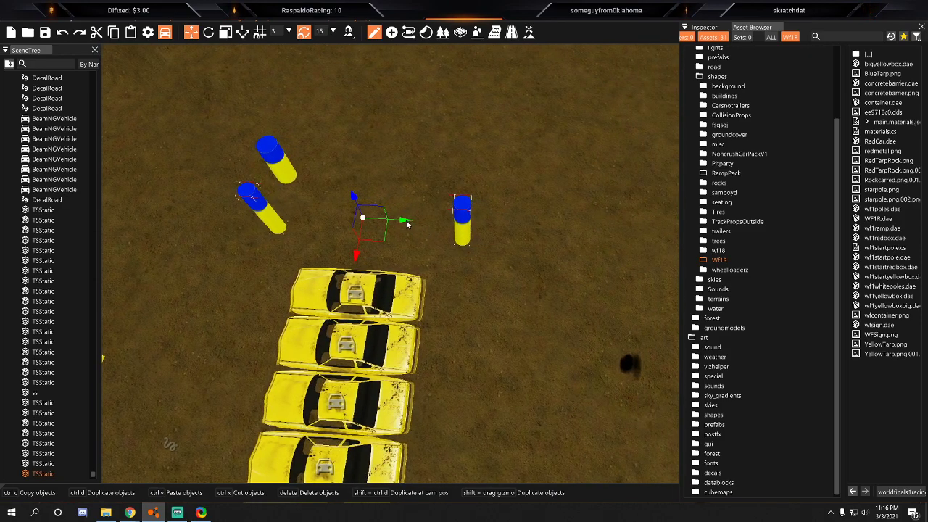
{"action": "left_click_drag", "start_coordinate": [404, 223], "coordinate": [596, 232], "text": "shift"}
{"action": "key", "text": "d"}
{"action": "key", "text": "a"}
{"action": "left_click_drag", "start_coordinate": [434, 253], "coordinate": [634, 280]}
{"action": "left_click", "coordinate": [578, 189]}
{"action": "key", "text": "s"}
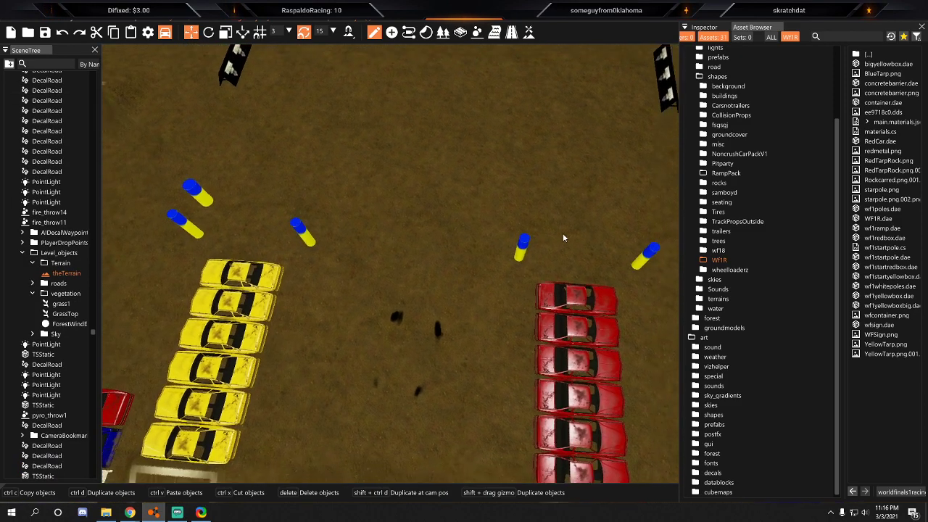
Shift the two poles at the red car row sideways together to center them on the cars.
{"action": "key", "text": "d"}
{"action": "key", "text": "w"}
{"action": "left_click", "coordinate": [371, 246]}
{"action": "left_click", "coordinate": [518, 264]}
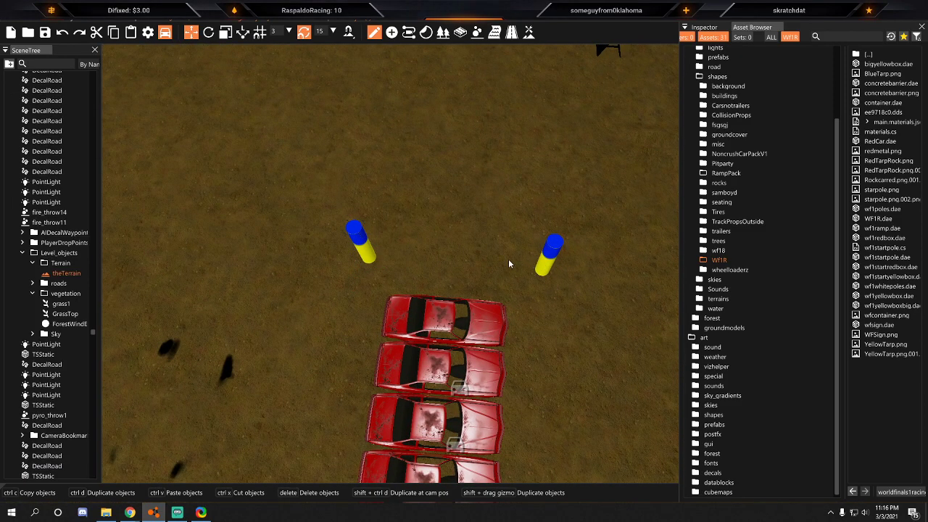
{"action": "left_click", "coordinate": [553, 261]}
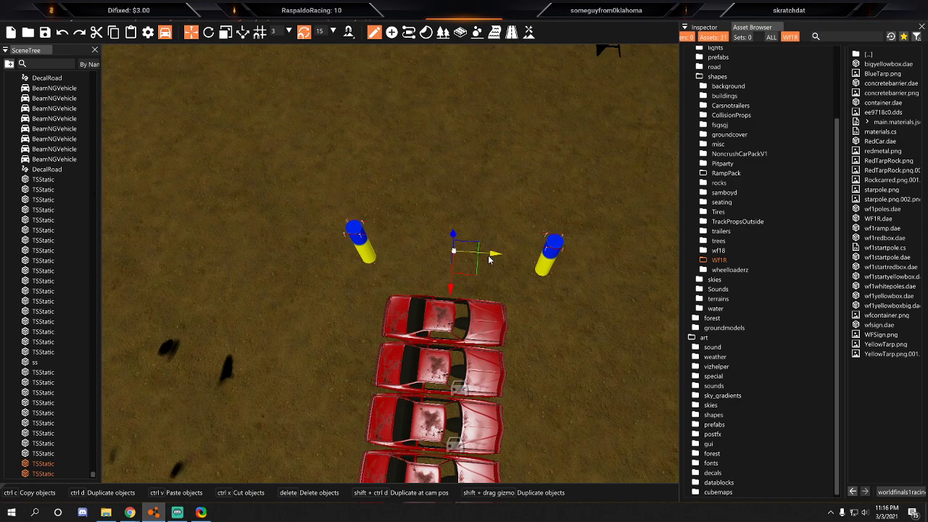
{"action": "left_click", "coordinate": [482, 242]}
Move the extra thicker blue-and-yellow pole away from the yellow car row.
{"action": "key", "text": "a"}
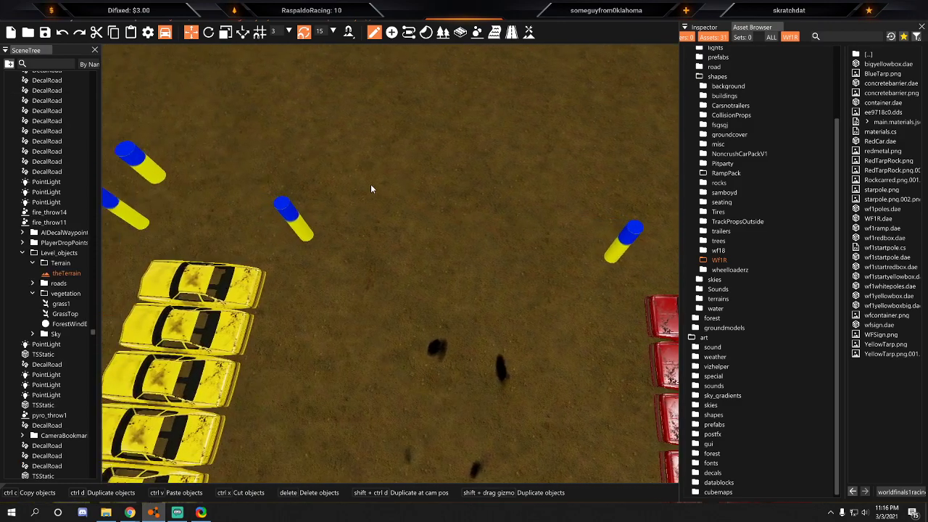
{"action": "key", "text": "s"}
{"action": "left_click", "coordinate": [408, 192]}
{"action": "right_click_drag", "start_coordinate": [409, 192], "coordinate": [443, 207]}
{"action": "key", "text": "s"}
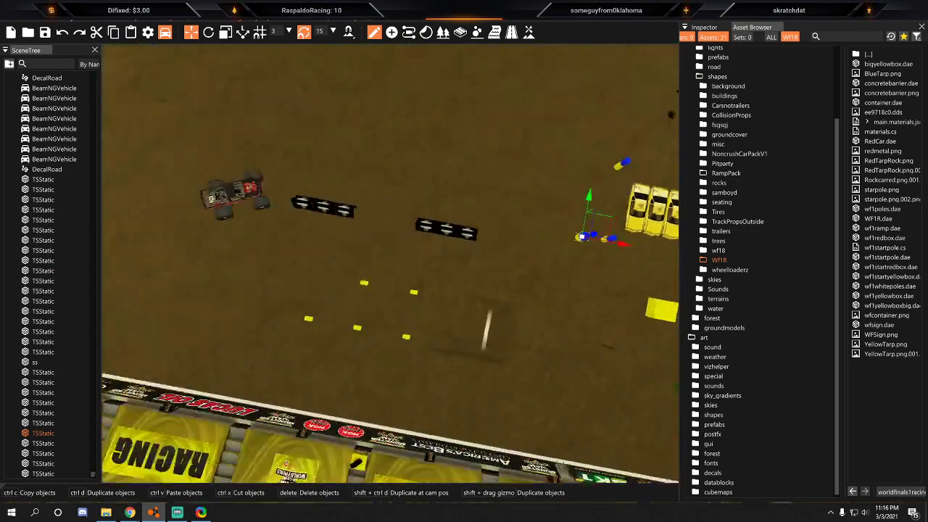
{"action": "key", "text": "a"}
{"action": "left_click_drag", "start_coordinate": [656, 248], "coordinate": [192, 183]}
{"action": "left_click", "coordinate": [486, 189]}
{"action": "key", "text": "d"}
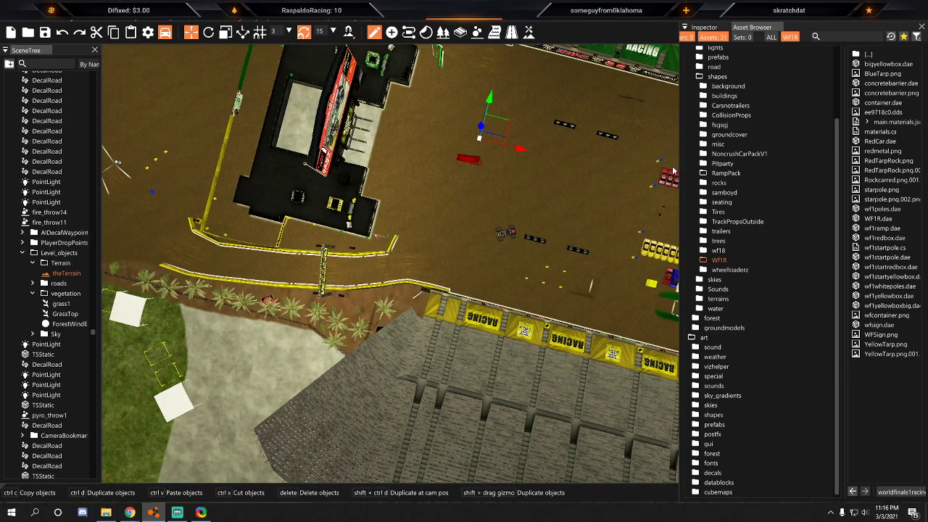
{"action": "key", "text": "w"}
{"action": "key", "text": "d"}
{"action": "key", "text": "w"}
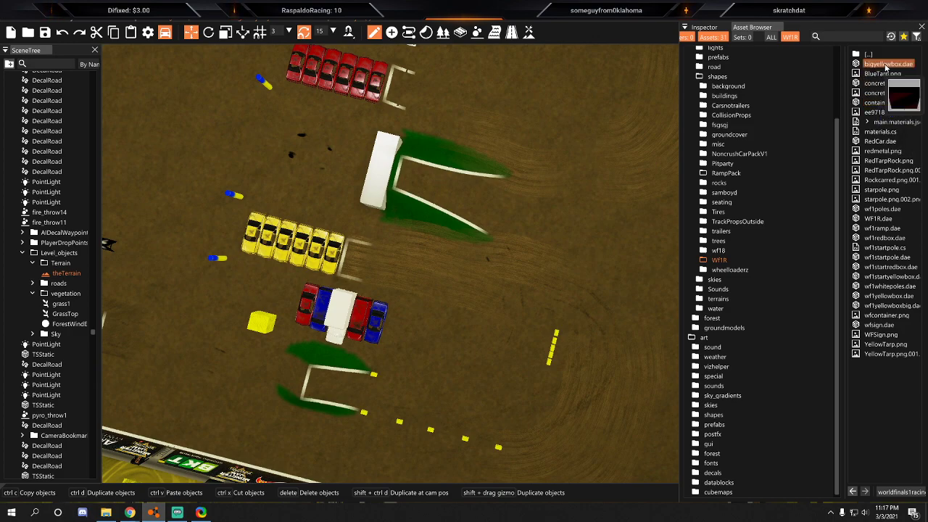
Place a concretebarrier.dae barrier near the yellow boxes and a container.dae container on the dirt field.
{"action": "left_click_drag", "start_coordinate": [890, 85], "coordinate": [120, 281]}
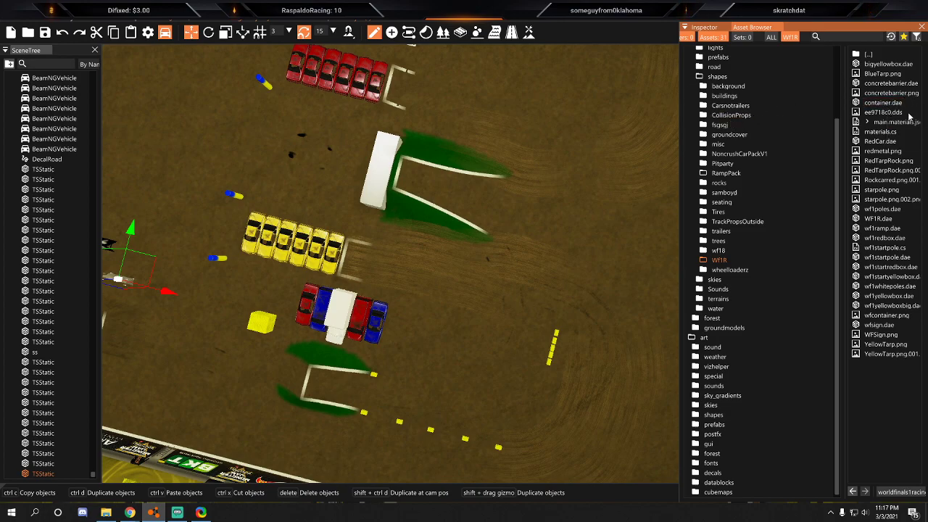
{"action": "left_click_drag", "start_coordinate": [869, 105], "coordinate": [156, 151]}
{"action": "right_click_drag", "start_coordinate": [157, 151], "coordinate": [124, 120]}
{"action": "key", "text": "w"}
{"action": "right_click_drag", "start_coordinate": [500, 282], "coordinate": [540, 302]}
{"action": "key", "text": "s"}
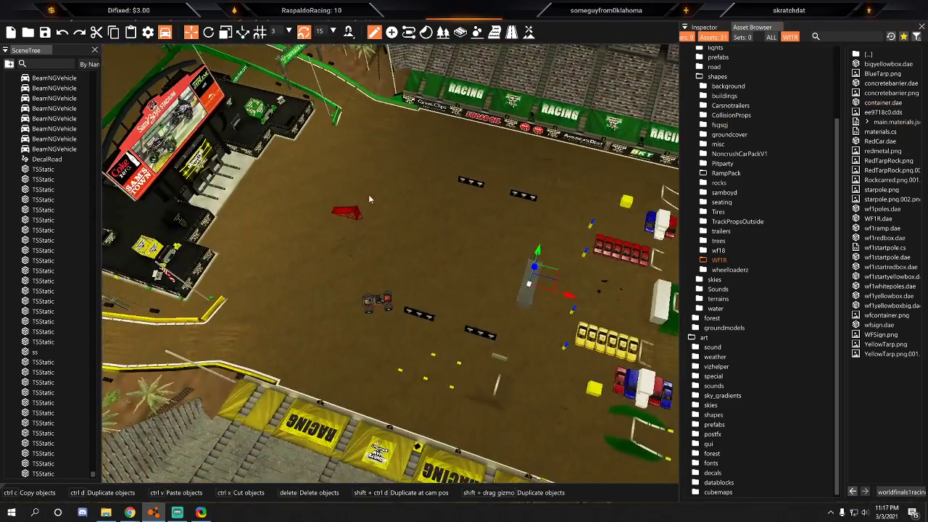
Move the container in front of the Monster Jam stage and duplicate it lengthwise, leaving a gap between the two containers.
{"action": "left_click_drag", "start_coordinate": [552, 276], "coordinate": [256, 216]}
{"action": "right_click_drag", "start_coordinate": [256, 216], "coordinate": [123, 109]}
{"action": "key", "text": "w"}
{"action": "key", "text": "w"}
{"action": "mouse_move", "coordinate": [268, 248]}
{"action": "right_mouse_down"}
{"action": "mouse_move", "coordinate": [326, 326]}
{"action": "mouse_move", "coordinate": [312, 261]}
{"action": "mouse_move", "coordinate": [268, 239]}
{"action": "mouse_move", "coordinate": [275, 250]}
{"action": "right_mouse_up"}
{"action": "left_click_drag", "start_coordinate": [446, 301], "coordinate": [446, 303]}
{"action": "key", "text": "s"}
{"action": "right_click_drag", "start_coordinate": [500, 344], "coordinate": [573, 359]}
{"action": "key", "text": "s"}
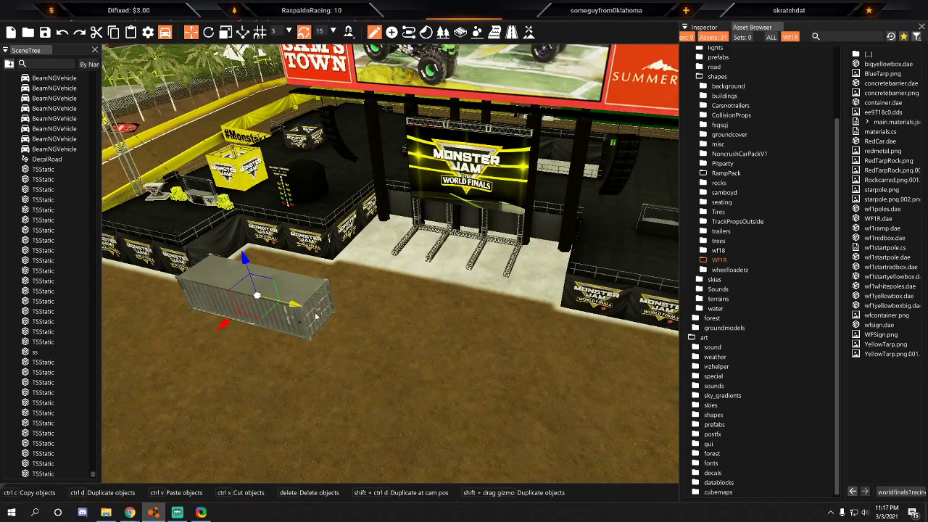
{"action": "left_click_drag", "start_coordinate": [301, 310], "coordinate": [558, 394], "text": "shift"}
{"action": "right_click_drag", "start_coordinate": [558, 394], "coordinate": [518, 366]}
Switch to the reference video in Chrome and pause it at about 10:19 on the stage-side view.
{"action": "mouse_move", "coordinate": [130, 512]}
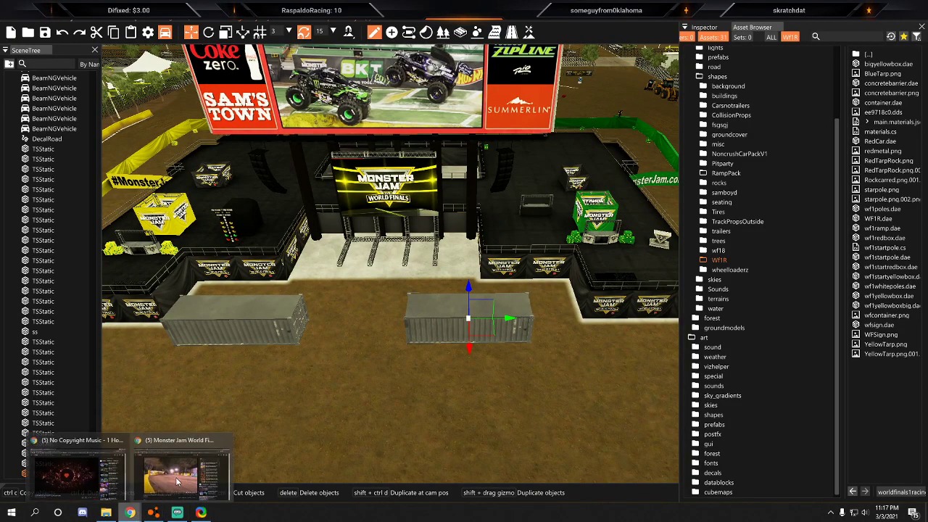
{"action": "left_click", "coordinate": [182, 475]}
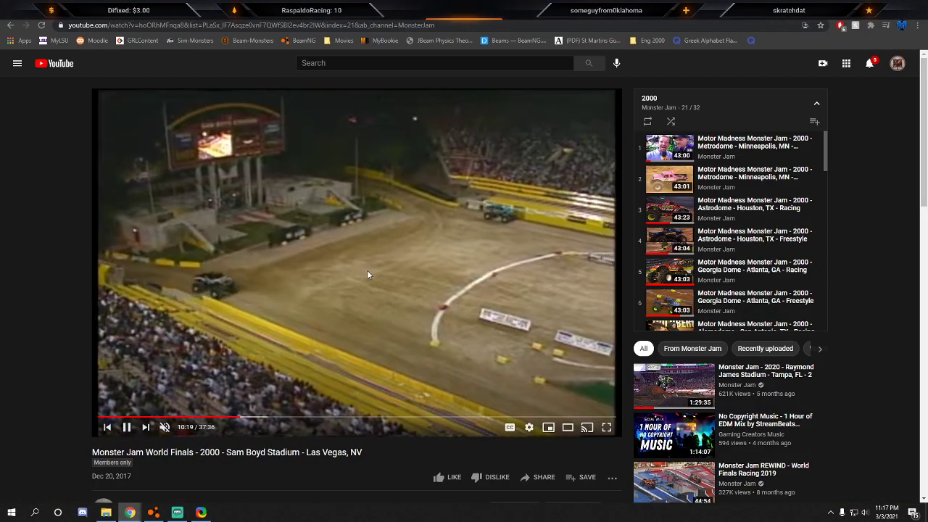
{"action": "left_click", "coordinate": [367, 275]}
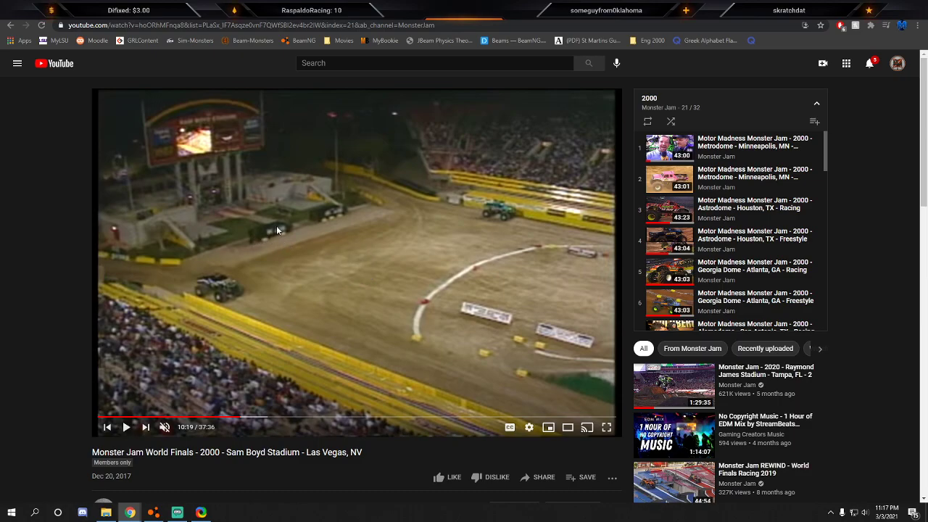
Return to the level editor and move the first container slightly closer to the second one.
{"action": "key", "text": "alt+Tab"}
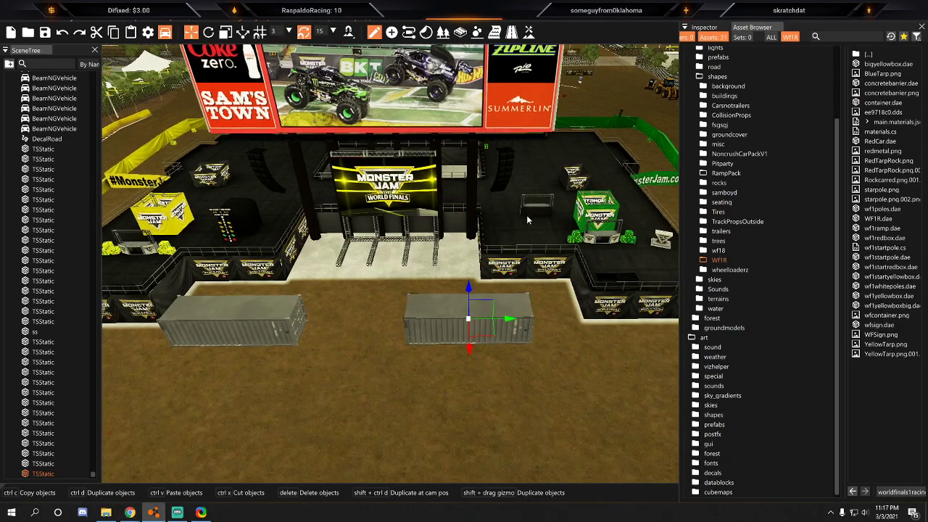
{"action": "key", "text": "a"}
{"action": "left_click", "coordinate": [329, 319]}
{"action": "left_click", "coordinate": [330, 320]}
{"action": "left_click_drag", "start_coordinate": [363, 325], "coordinate": [389, 323]}
{"action": "key", "text": "a"}
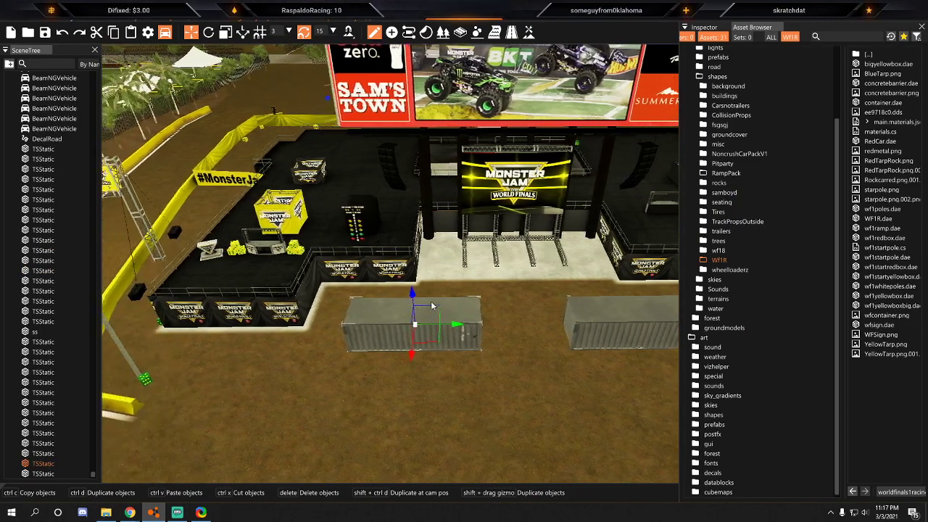
{"action": "key", "text": "d"}
{"action": "left_click", "coordinate": [510, 347]}
Duplicate one of the small yellow boxes on the track and move the copy in front of the first container.
{"action": "mouse_move", "coordinate": [566, 381]}
{"action": "right_mouse_down"}
{"action": "mouse_move", "coordinate": [464, 380]}
{"action": "mouse_move", "coordinate": [580, 380]}
{"action": "mouse_move", "coordinate": [566, 381]}
{"action": "right_mouse_up"}
{"action": "key", "text": "w"}
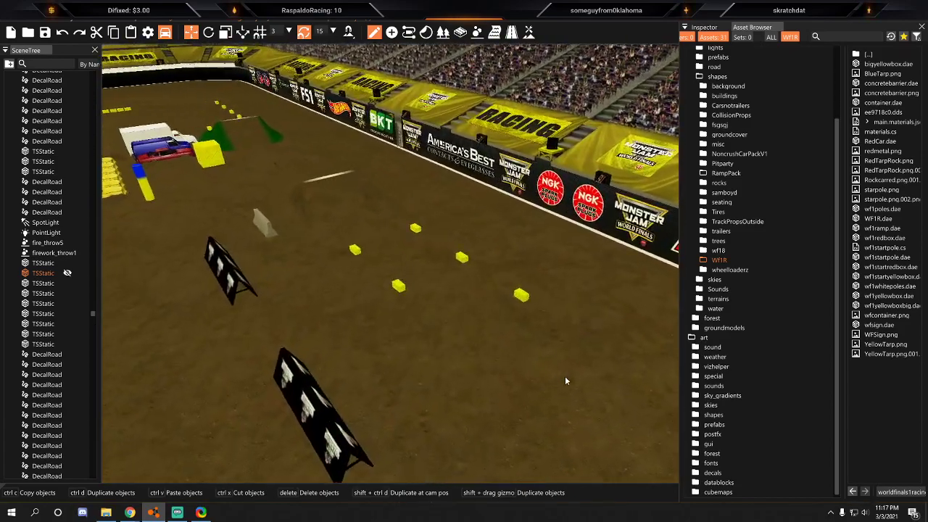
{"action": "left_click", "coordinate": [522, 294]}
{"action": "left_click_drag", "start_coordinate": [518, 284], "coordinate": [594, 479], "text": "shift"}
{"action": "right_click_drag", "start_coordinate": [594, 479], "coordinate": [699, 475]}
{"action": "key", "text": "s"}
{"action": "left_click_drag", "start_coordinate": [275, 325], "coordinate": [611, 219]}
{"action": "right_click_drag", "start_coordinate": [611, 220], "coordinate": [666, 265]}
{"action": "key", "text": "w"}
{"action": "left_click_drag", "start_coordinate": [461, 192], "coordinate": [431, 247]}
Duplicate the yellow box along the first container and copy both boxes in front of the second container.
{"action": "left_click", "coordinate": [207, 35]}
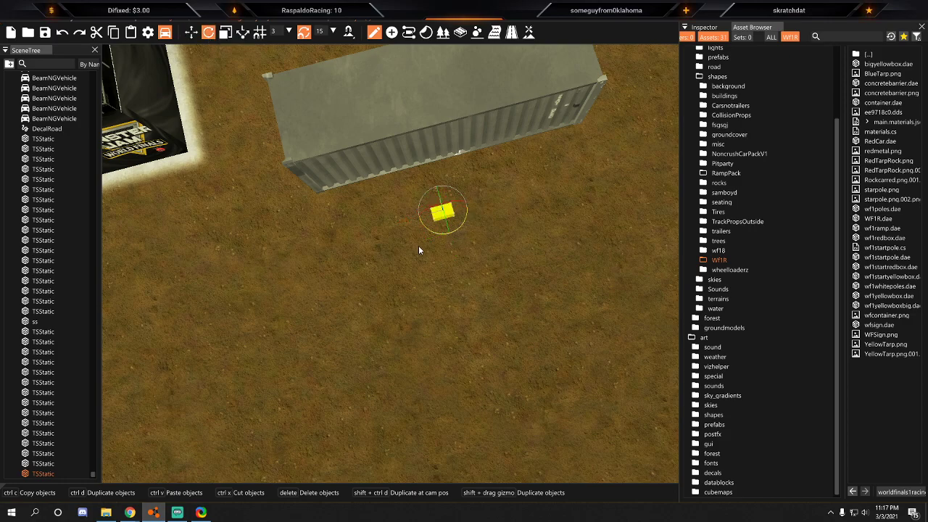
{"action": "left_click", "coordinate": [190, 32]}
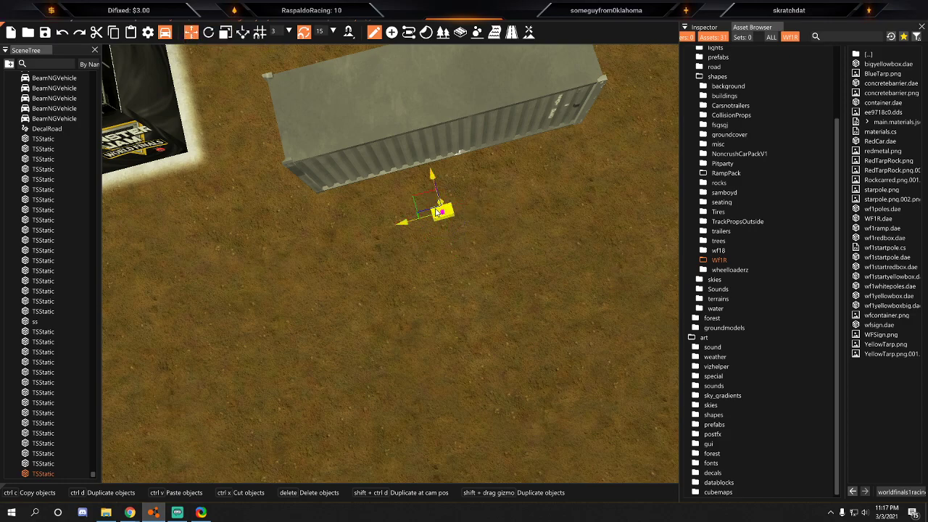
{"action": "left_click_drag", "start_coordinate": [422, 202], "coordinate": [474, 194]}
{"action": "left_click", "coordinate": [402, 205], "text": "ctrl"}
{"action": "key", "text": "d"}
{"action": "right_click_drag", "start_coordinate": [473, 193], "coordinate": [309, 213]}
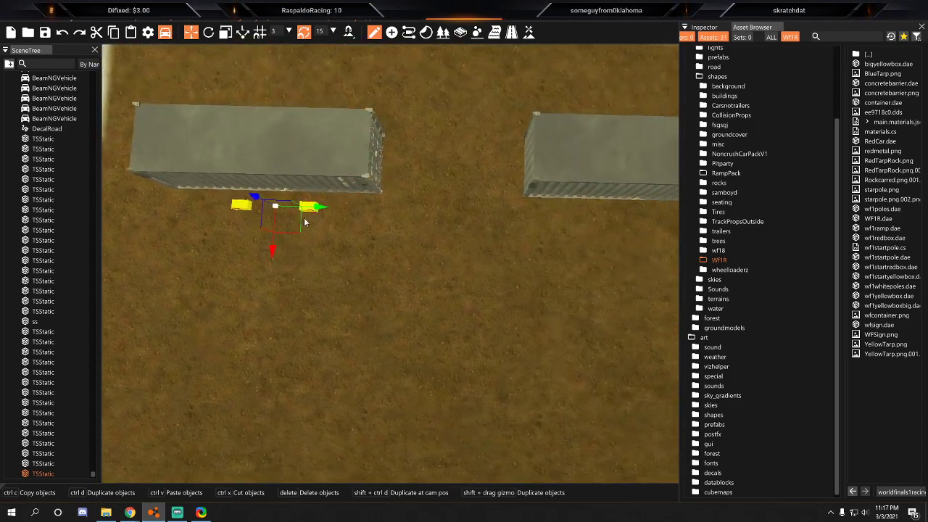
{"action": "left_click_drag", "start_coordinate": [259, 213], "coordinate": [572, 216], "text": "shift"}
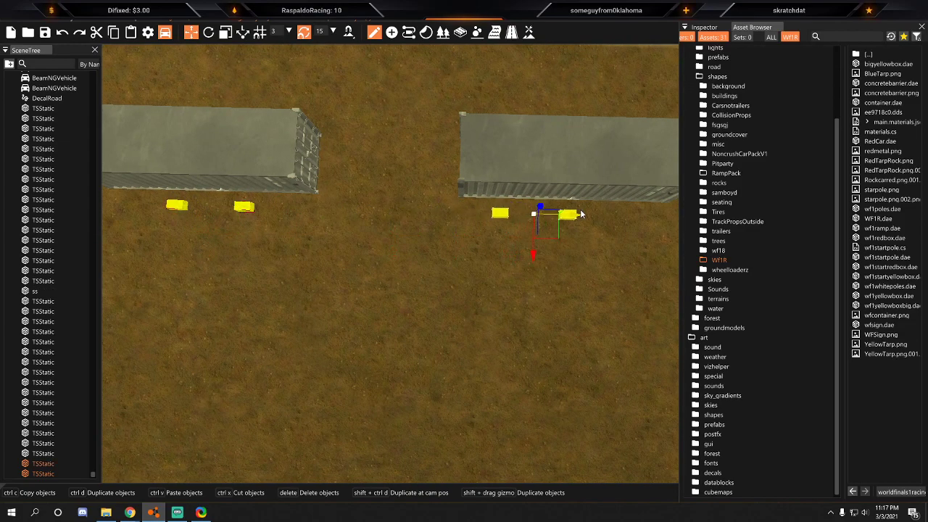
Duplicate a yellow box along the second container to form a row of three boxes.
{"action": "key", "text": "d"}
{"action": "left_click", "coordinate": [416, 212]}
{"action": "left_click_drag", "start_coordinate": [377, 216], "coordinate": [517, 216], "text": "shift"}
{"action": "left_click", "coordinate": [409, 212]}
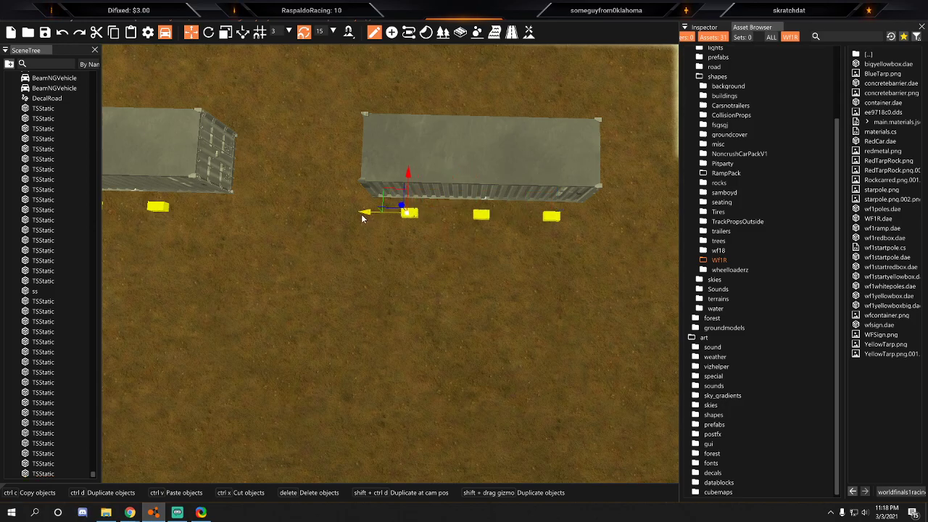
{"action": "left_click", "coordinate": [392, 263]}
{"action": "key", "text": "a"}
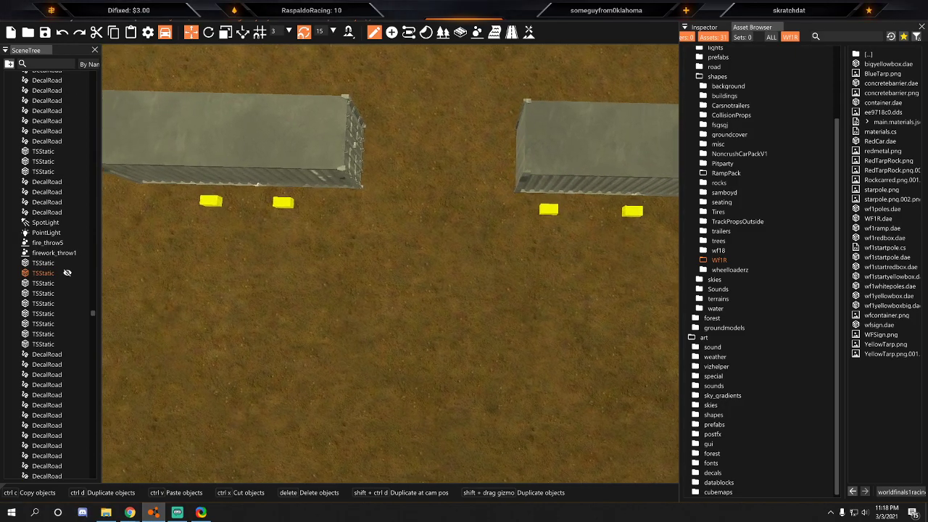
Switch to the reference video and examine the obstacle layout around 10:20 at a larger view.
{"action": "left_click", "coordinate": [153, 512]}
{"action": "left_click", "coordinate": [130, 512]}
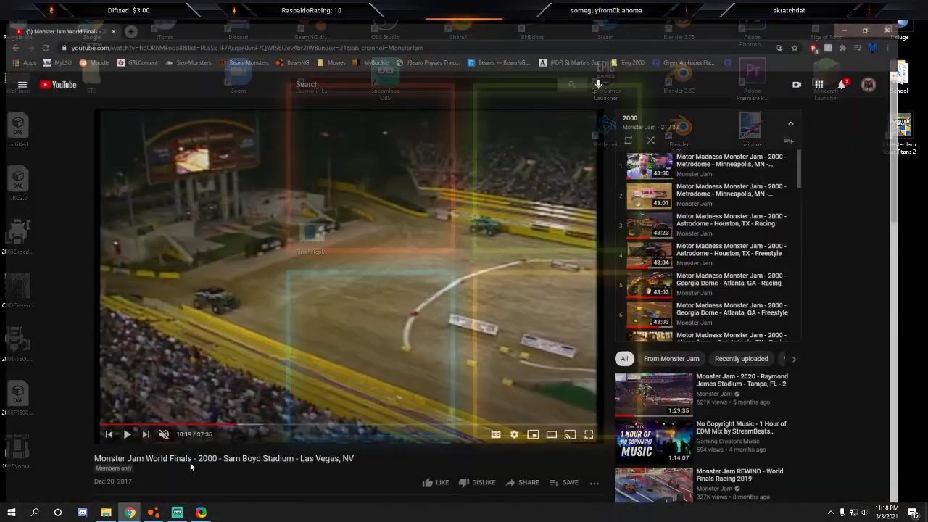
{"action": "left_click", "coordinate": [382, 261]}
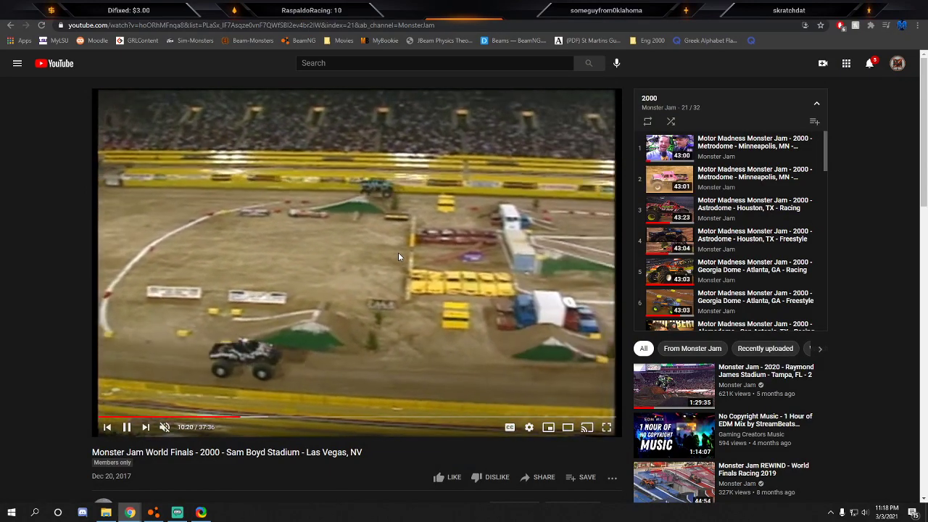
{"action": "left_click", "coordinate": [398, 252]}
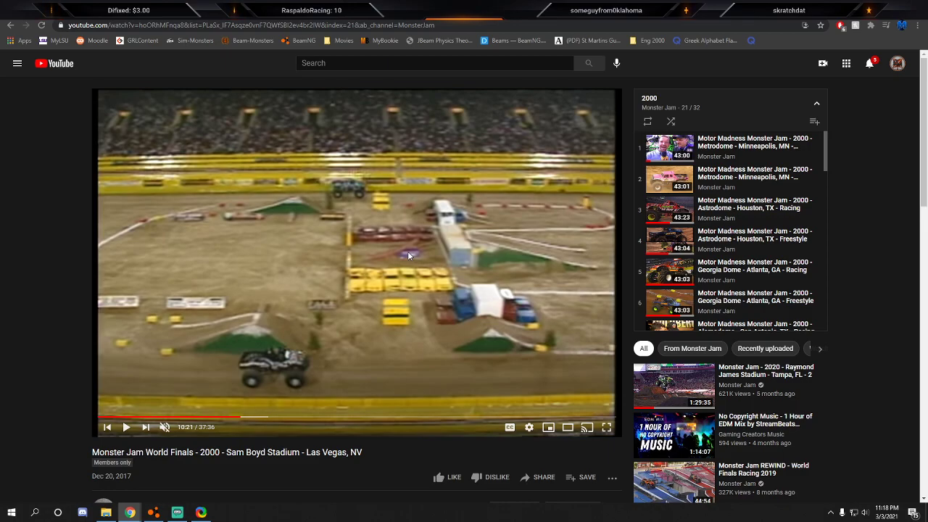
{"action": "double_click", "coordinate": [407, 251]}
{"action": "double_click", "coordinate": [576, 147]}
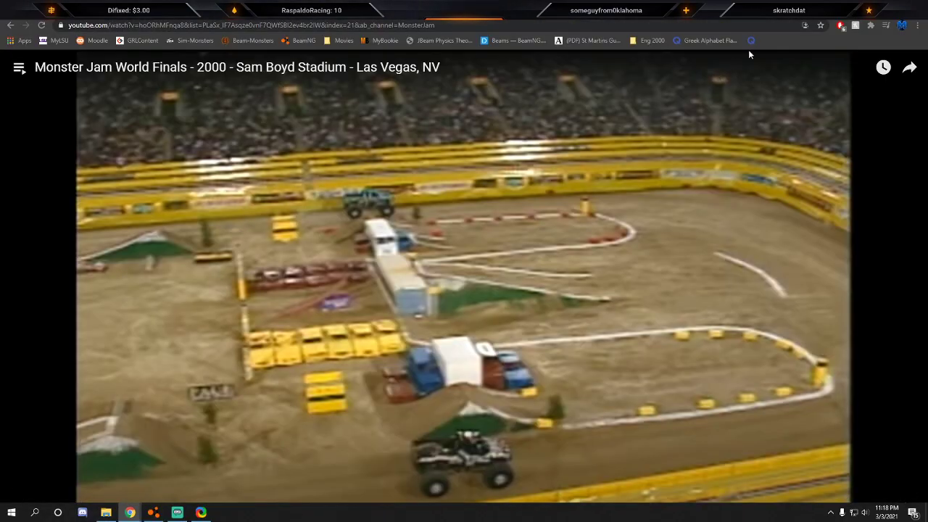
{"action": "left_click", "coordinate": [871, 7]}
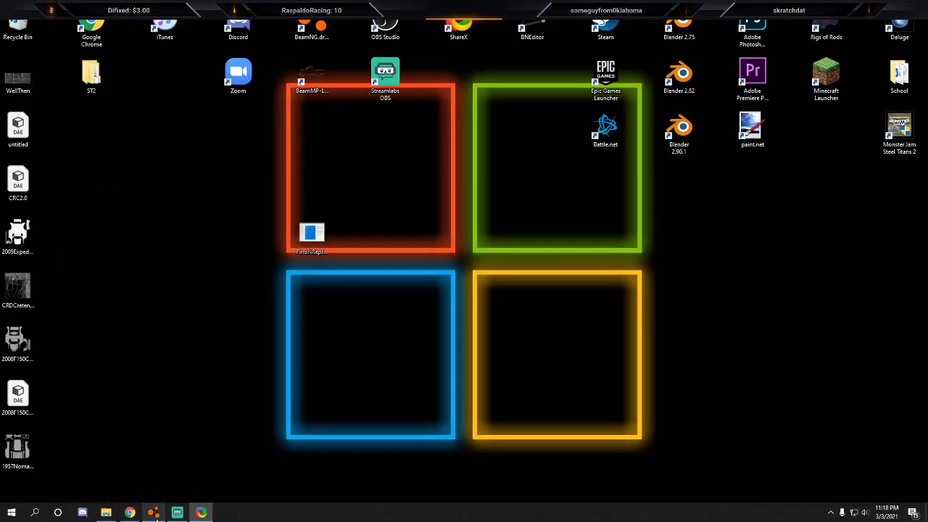
Return to the level editor and move the red ramp between the red and yellow car rows, in front of the white trailer.
{"action": "left_click", "coordinate": [154, 513]}
{"action": "key", "text": "s"}
{"action": "right_click_drag", "start_coordinate": [317, 238], "coordinate": [449, 236]}
{"action": "left_click", "coordinate": [209, 250]}
{"action": "key", "text": "s"}
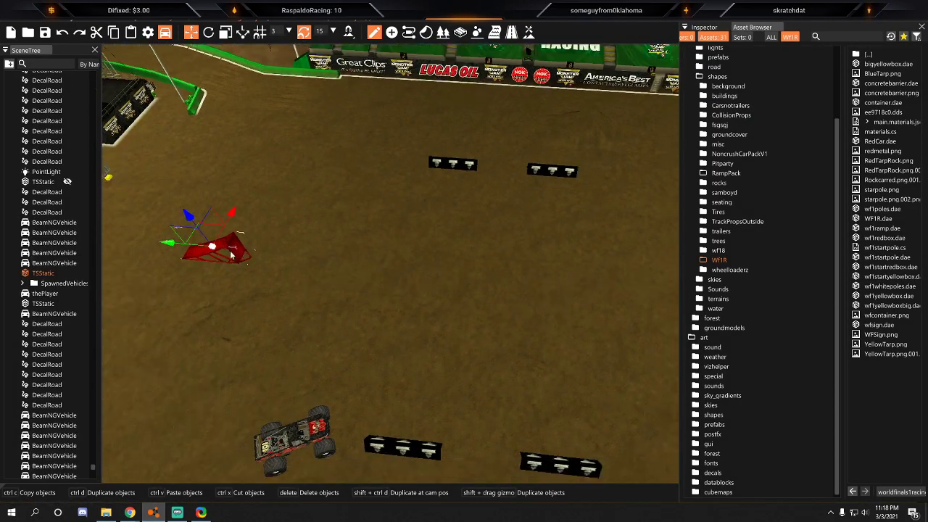
{"action": "left_click_drag", "start_coordinate": [217, 249], "coordinate": [559, 292]}
{"action": "key", "text": "w"}
{"action": "right_click_drag", "start_coordinate": [558, 293], "coordinate": [605, 293]}
{"action": "key", "text": "a"}
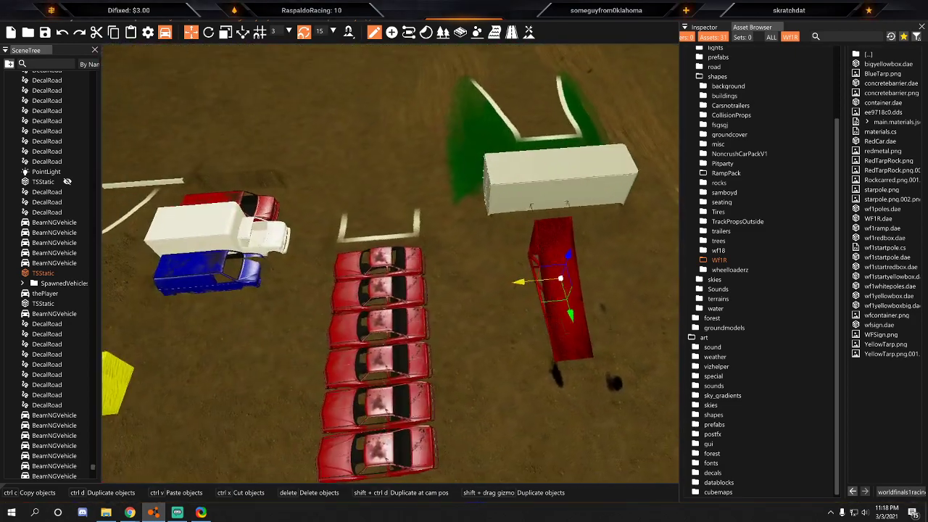
{"action": "key", "text": "s"}
{"action": "left_click_drag", "start_coordinate": [487, 285], "coordinate": [545, 372]}
{"action": "left_click", "coordinate": [595, 363]}
Place the wf1redbox.dae asset on the dirt near the two black barriers along the green-bannered side.
{"action": "key", "text": "s"}
{"action": "right_click_drag", "start_coordinate": [595, 363], "coordinate": [534, 287]}
{"action": "key", "text": "s"}
{"action": "key", "text": "w"}
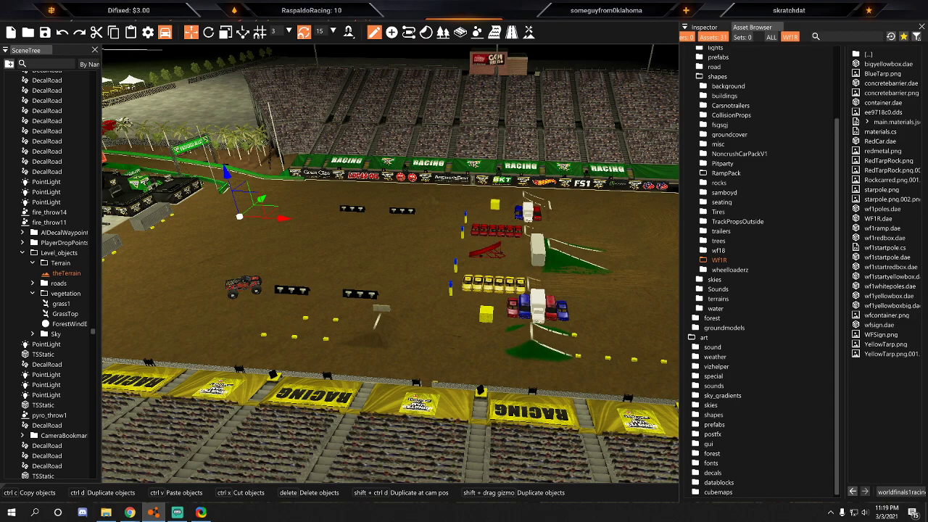
{"action": "left_click", "coordinate": [331, 194]}
{"action": "key", "text": "w"}
{"action": "right_click_drag", "start_coordinate": [452, 336], "coordinate": [371, 313]}
{"action": "key", "text": "a"}
{"action": "key", "text": "s"}
{"action": "key", "text": "w"}
{"action": "key", "text": "w"}
{"action": "key", "text": "s"}
{"action": "key", "text": "s"}
{"action": "key", "text": "d"}
{"action": "key", "text": "w"}
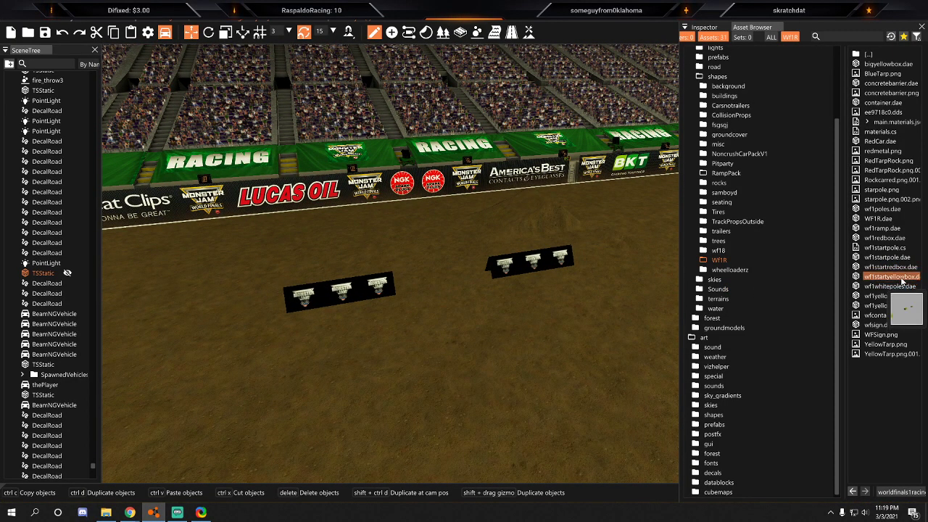
{"action": "left_click_drag", "start_coordinate": [886, 245], "coordinate": [475, 320]}
Check the box positions near the barriers in the reference video between 9:46 and 10:20, and return to the level editor.
{"action": "mouse_move", "coordinate": [134, 513]}
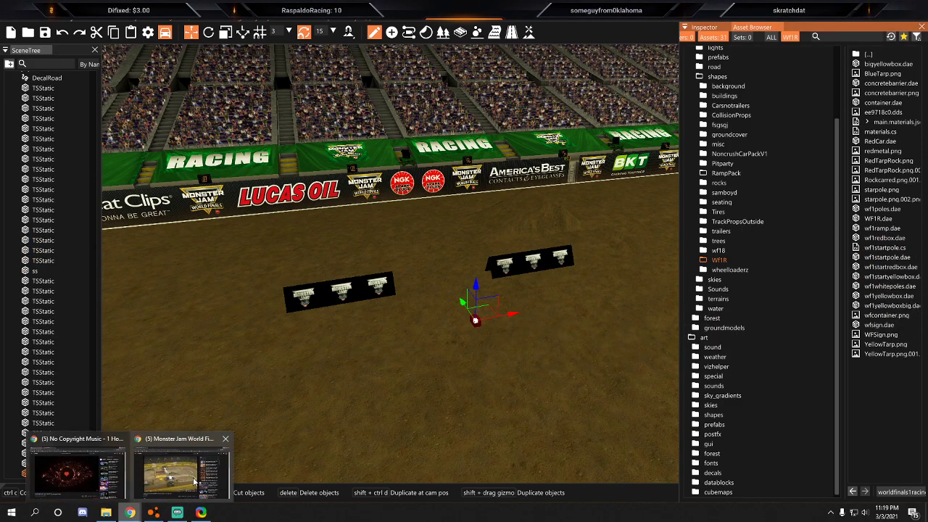
{"action": "left_click", "coordinate": [176, 479]}
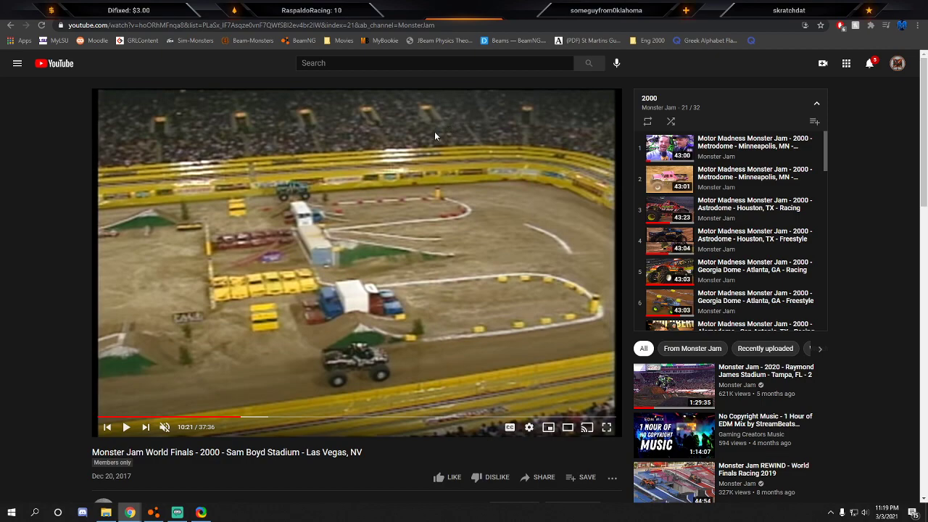
{"action": "double_click", "coordinate": [378, 289]}
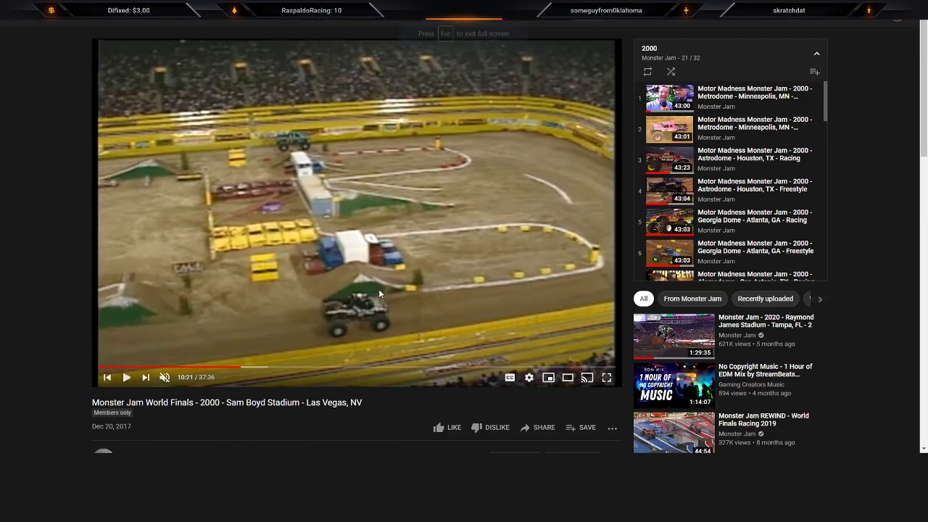
{"action": "double_click", "coordinate": [380, 276]}
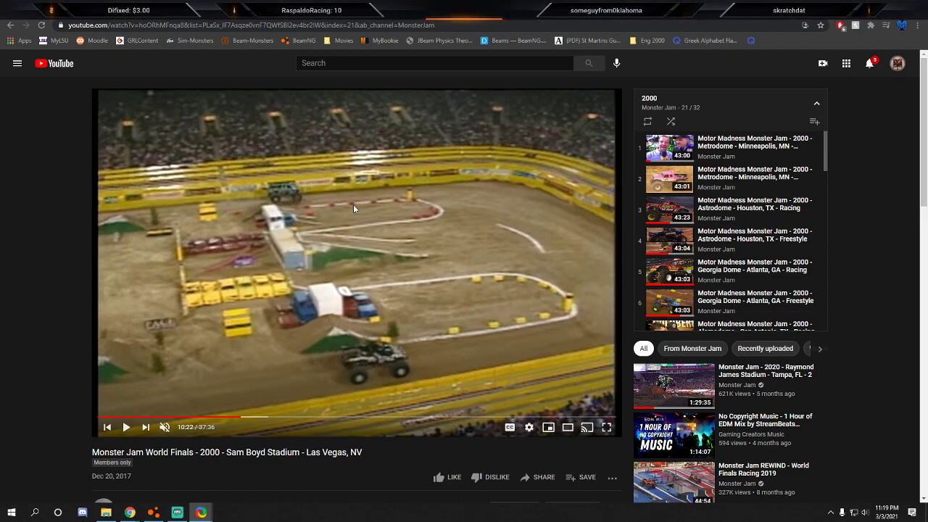
{"action": "left_click", "coordinate": [233, 418]}
{"action": "left_click", "coordinate": [302, 351]}
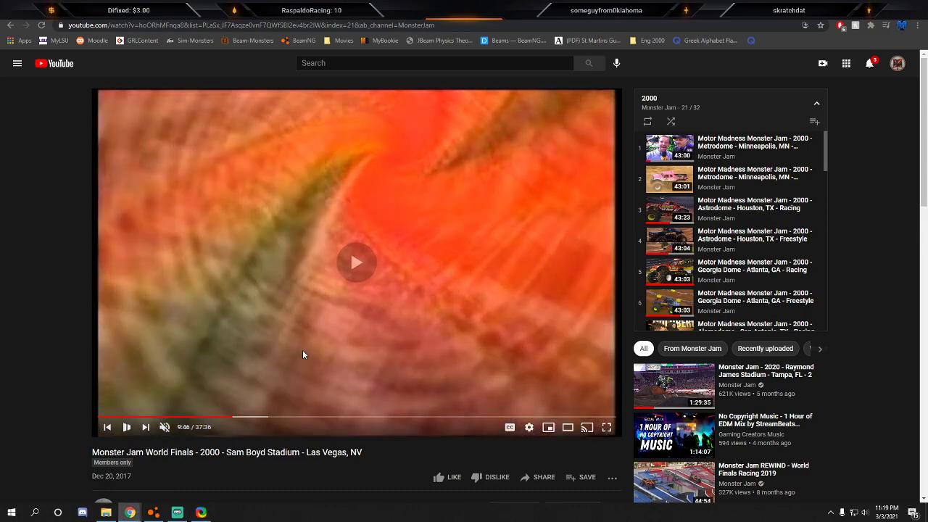
{"action": "key", "text": "Right"}
{"action": "key", "text": "Right"}
{"action": "key", "text": "Right"}
{"action": "key", "text": "Right"}
{"action": "key", "text": "Right"}
{"action": "key", "text": "Right"}
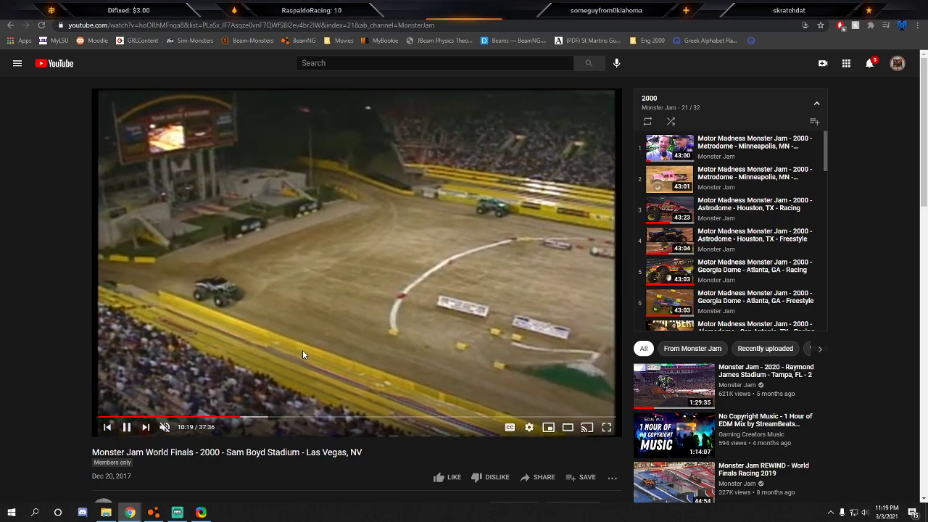
{"action": "left_click", "coordinate": [441, 264]}
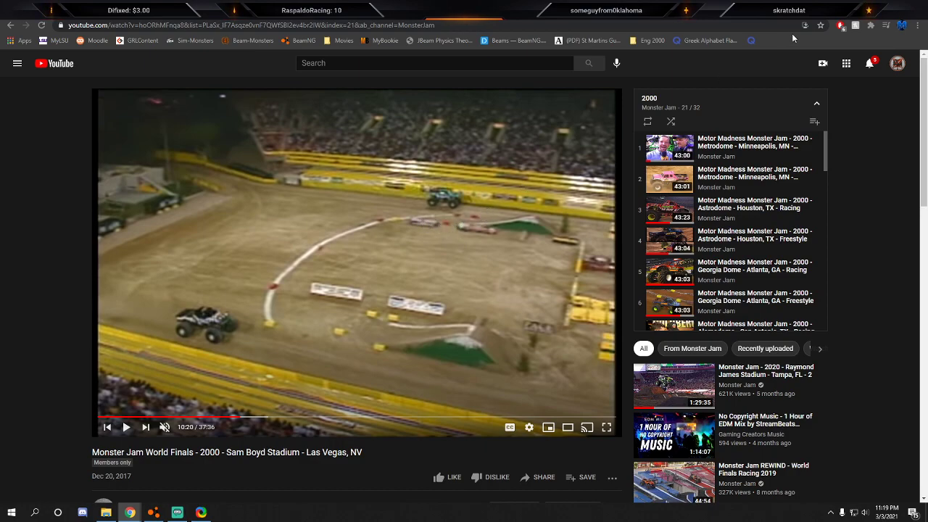
{"action": "key", "text": "alt+Tab"}
Try to line up the red box with the nearest small yellow box on the opposite side of the track.
{"action": "key", "text": "w"}
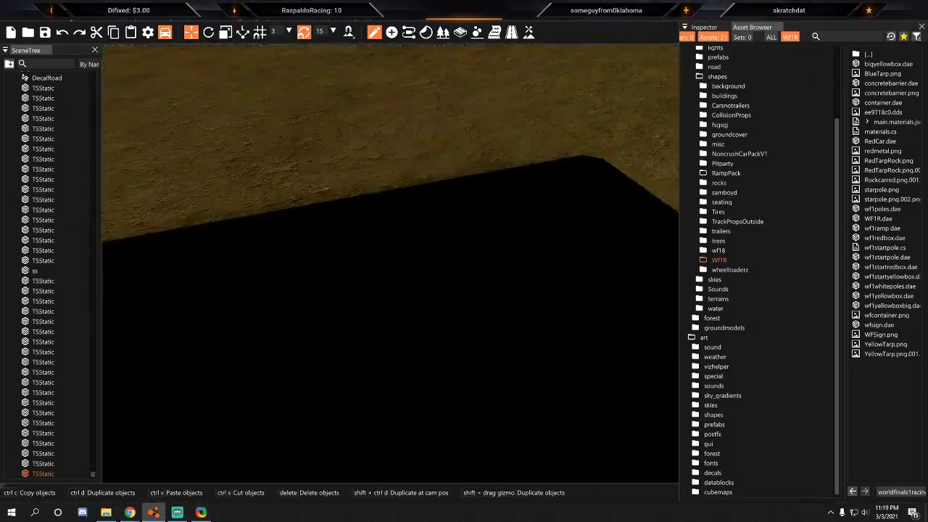
{"action": "key", "text": "s"}
{"action": "right_click_drag", "start_coordinate": [319, 115], "coordinate": [319, 115]}
{"action": "key", "text": "w"}
{"action": "key", "text": "a"}
{"action": "left_click", "coordinate": [209, 33]}
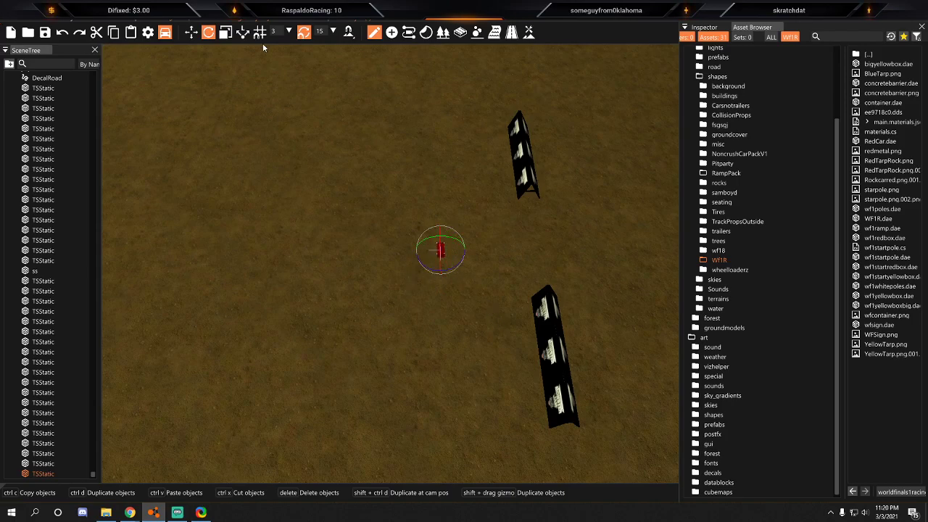
{"action": "left_click", "coordinate": [192, 33]}
{"action": "key", "text": "s"}
{"action": "key", "text": "a"}
{"action": "left_click_drag", "start_coordinate": [621, 282], "coordinate": [358, 306]}
{"action": "key", "text": "w"}
{"action": "right_click_drag", "start_coordinate": [357, 305], "coordinate": [434, 289]}
{"action": "left_click_drag", "start_coordinate": [449, 287], "coordinate": [438, 298]}
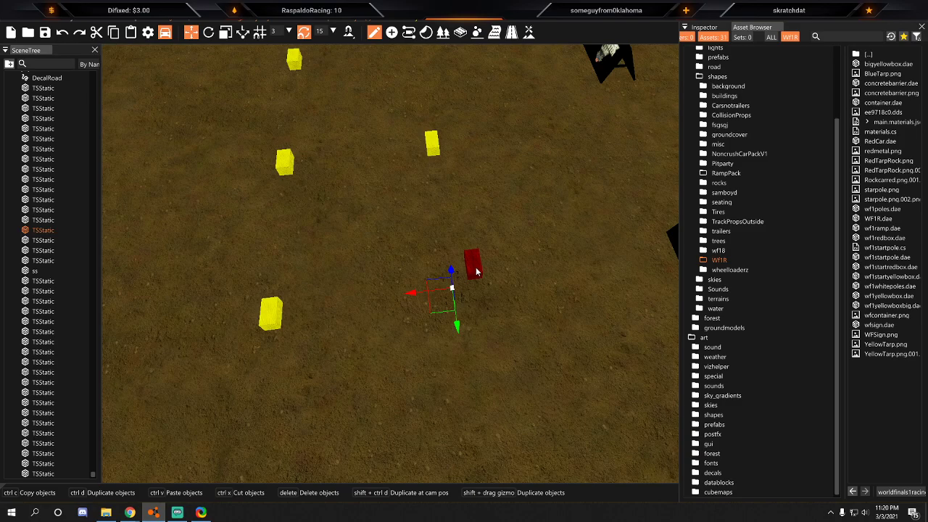
{"action": "left_click_drag", "start_coordinate": [449, 276], "coordinate": [450, 270]}
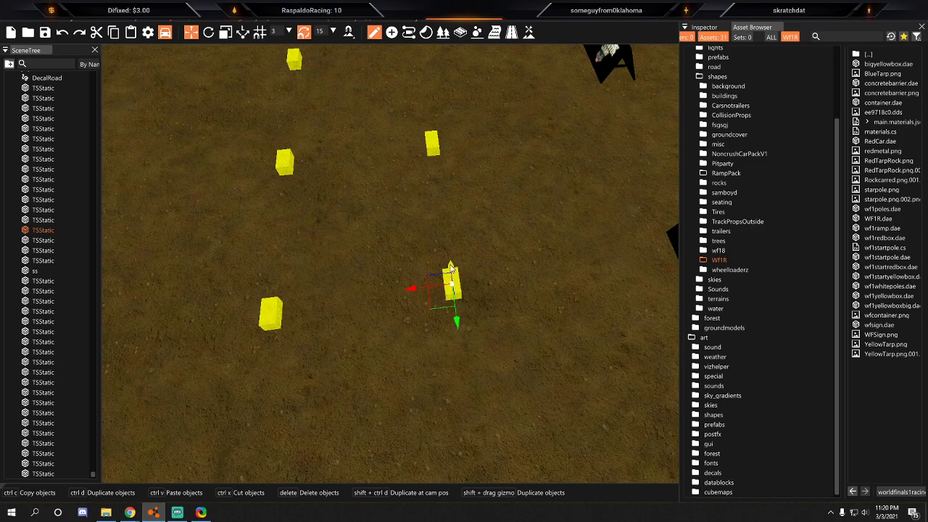
Move the red box from the far barriers across the track to the nearest small yellow box.
{"action": "key", "text": "d"}
{"action": "right_click_drag", "start_coordinate": [450, 272], "coordinate": [551, 217]}
{"action": "key", "text": "s"}
{"action": "left_click", "coordinate": [459, 182]}
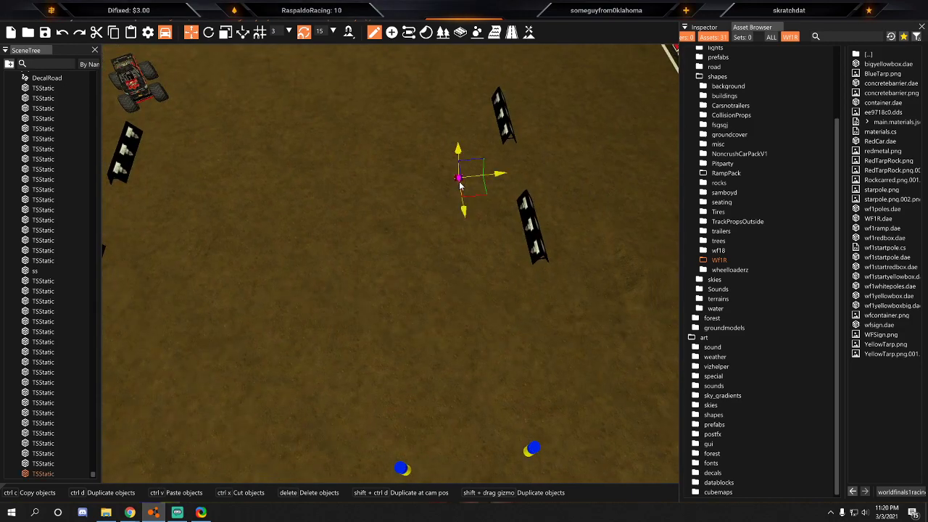
{"action": "left_click", "coordinate": [471, 188]}
{"action": "left_click", "coordinate": [461, 183]}
{"action": "left_click", "coordinate": [460, 180]}
{"action": "left_click_drag", "start_coordinate": [479, 194], "coordinate": [116, 271]}
{"action": "key", "text": "a"}
{"action": "key", "text": "w"}
{"action": "key", "text": "d"}
{"action": "left_click_drag", "start_coordinate": [606, 270], "coordinate": [511, 297]}
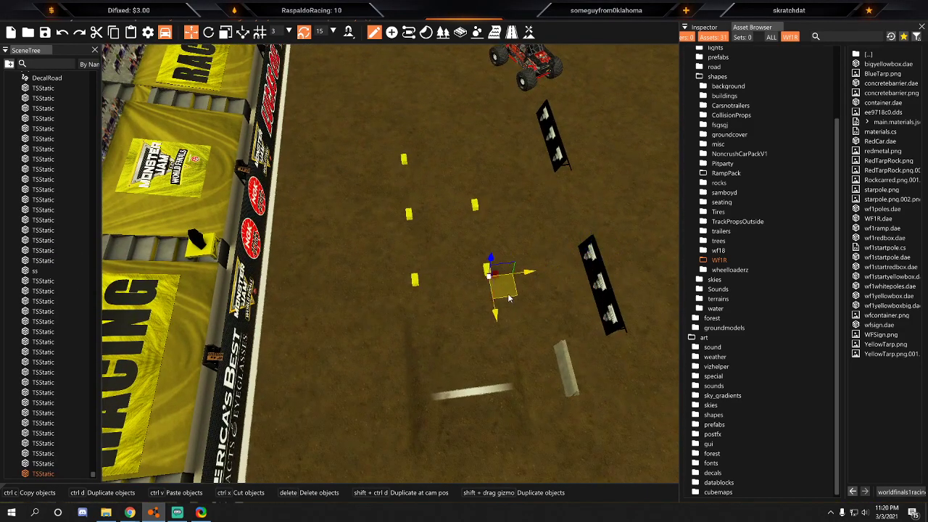
Fine-tune the placement of the red box and the neighbouring yellow box so they sit against each other.
{"action": "key", "text": "w"}
{"action": "key", "text": "d"}
{"action": "left_click_drag", "start_coordinate": [440, 381], "coordinate": [398, 395]}
{"action": "left_click", "coordinate": [208, 32]}
{"action": "left_click", "coordinate": [437, 321]}
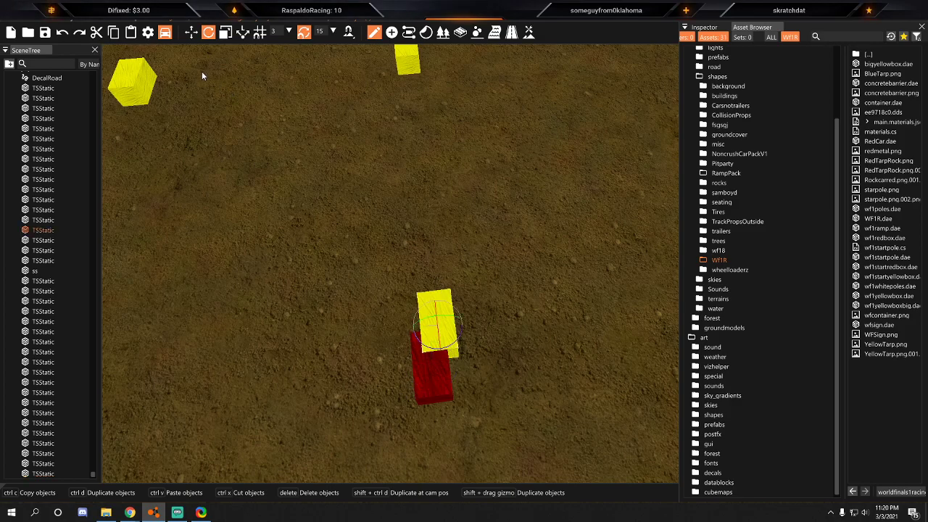
{"action": "left_click", "coordinate": [191, 32]}
{"action": "left_click_drag", "start_coordinate": [437, 317], "coordinate": [435, 319]}
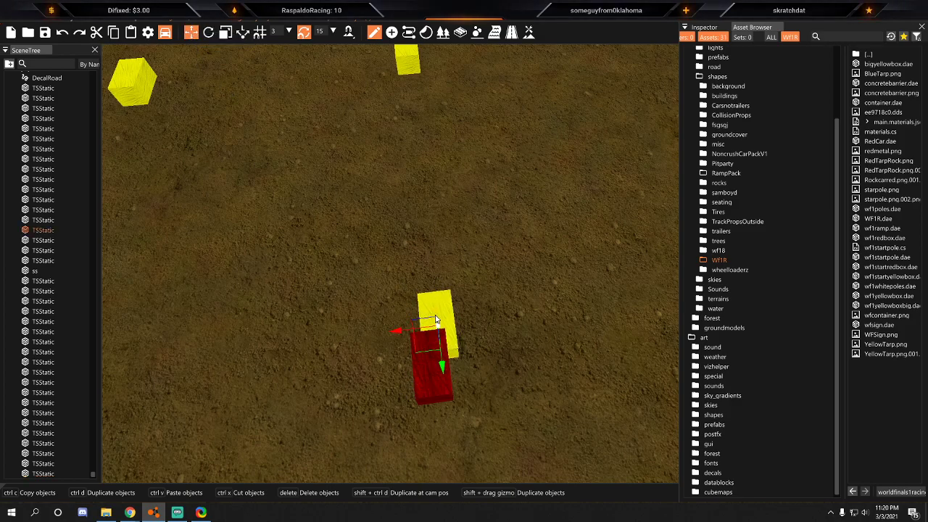
Duplicate the red box beside two of the yellow boxes in the adjacent row.
{"action": "left_click_drag", "start_coordinate": [415, 390], "coordinate": [451, 158]}
{"action": "key", "text": "s"}
{"action": "left_click_drag", "start_coordinate": [404, 139], "coordinate": [243, 159]}
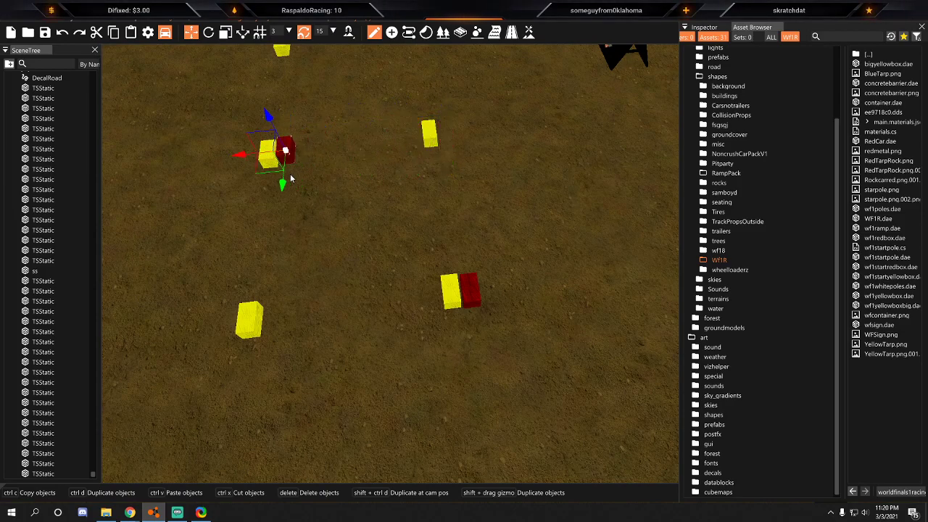
{"action": "left_click_drag", "start_coordinate": [280, 206], "coordinate": [267, 374], "text": "shift"}
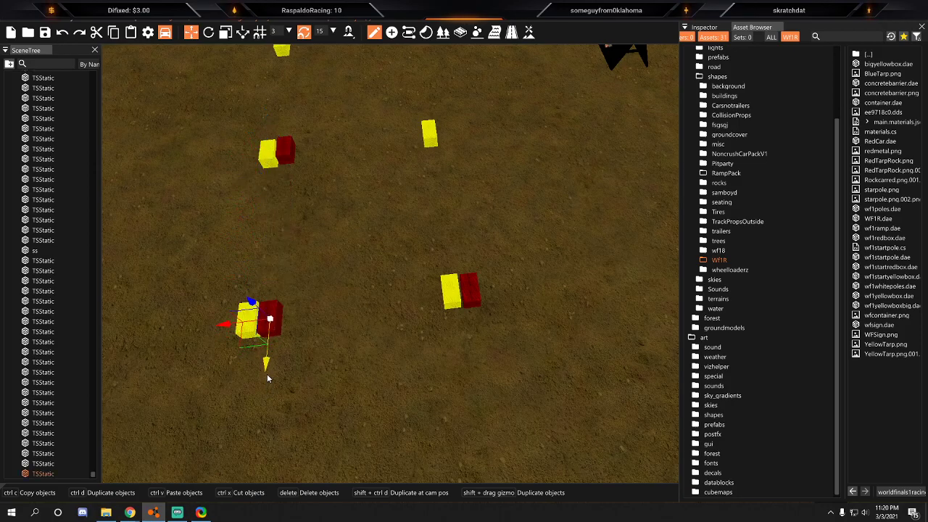
Copy the red box to the remaining yellow boxes so that all five have a red one beside them.
{"action": "right_click_drag", "start_coordinate": [267, 373], "coordinate": [376, 371]}
{"action": "key", "text": "a"}
{"action": "right_click_drag", "start_coordinate": [289, 340], "coordinate": [288, 325]}
{"action": "key", "text": "s"}
{"action": "right_click_drag", "start_coordinate": [394, 244], "coordinate": [344, 268]}
{"action": "key", "text": "s"}
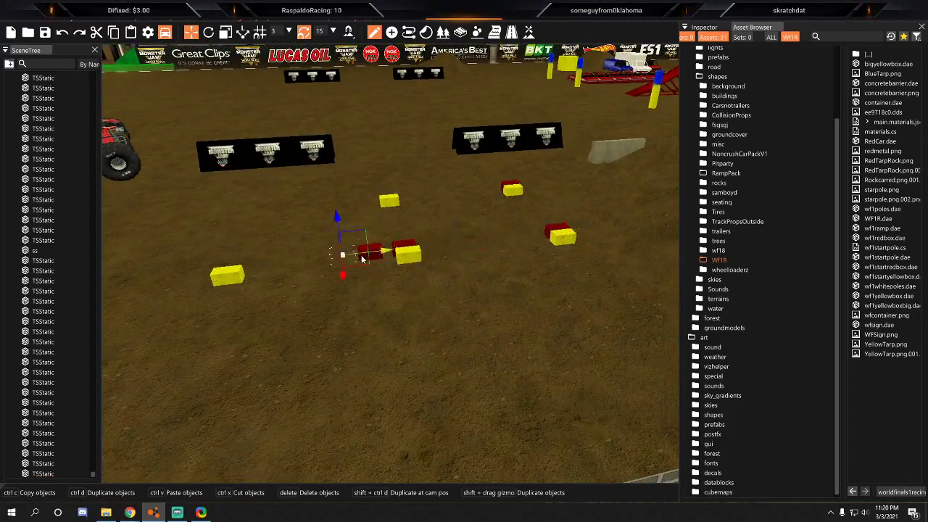
{"action": "right_click_drag", "start_coordinate": [283, 265], "coordinate": [410, 313]}
{"action": "key", "text": "s"}
{"action": "key", "text": "s"}
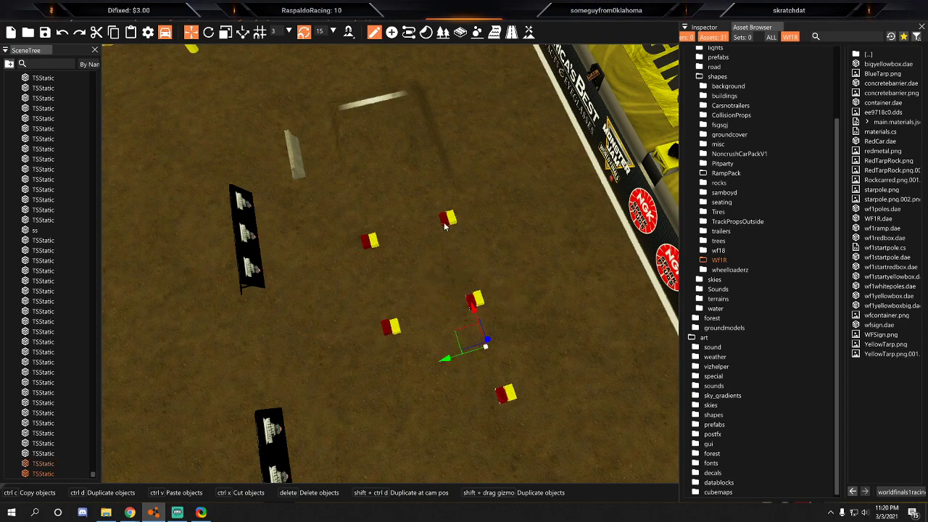
Move the three red boxes of the outer row together across the track, beyond the opposite pair of black barriers.
{"action": "key", "text": "s"}
{"action": "left_click_drag", "start_coordinate": [428, 307], "coordinate": [333, 336]}
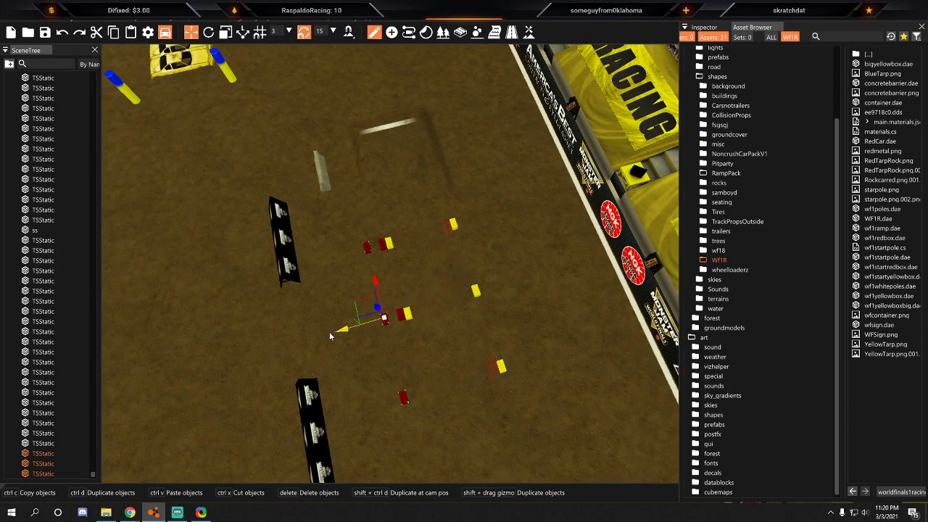
{"action": "left_click_drag", "start_coordinate": [127, 371], "coordinate": [103, 379]}
{"action": "right_click_drag", "start_coordinate": [312, 339], "coordinate": [258, 331]}
{"action": "key", "text": "a"}
{"action": "key", "text": "s"}
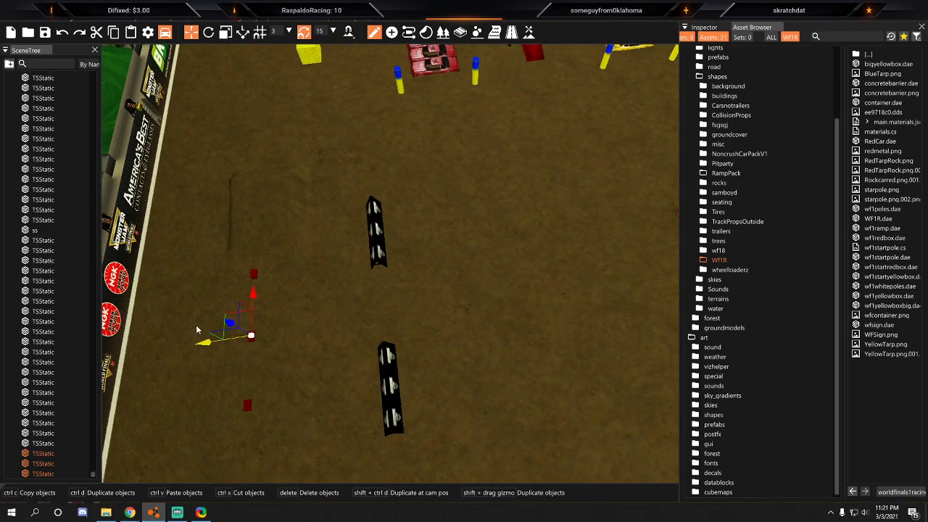
Select the two remaining red boxes and move them across the track to form a second row beside the other three.
{"action": "key", "text": "d"}
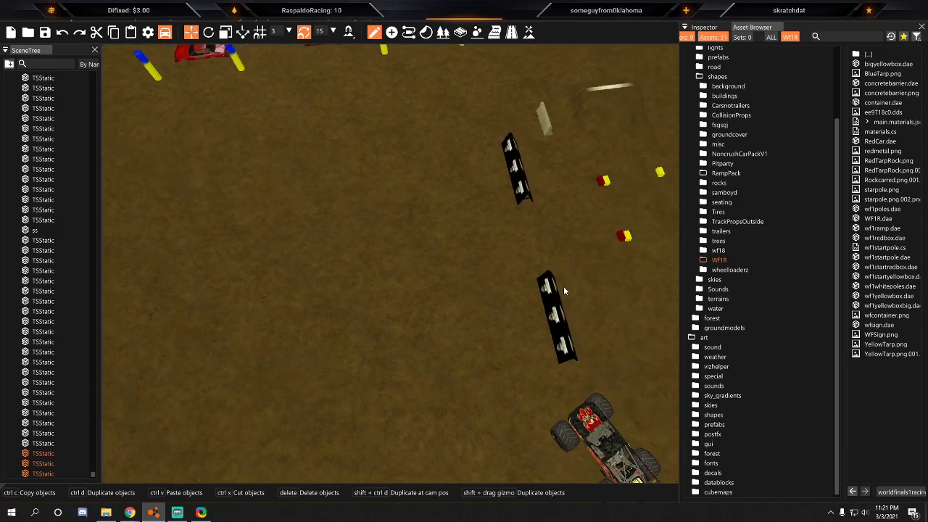
{"action": "left_click", "coordinate": [544, 231]}
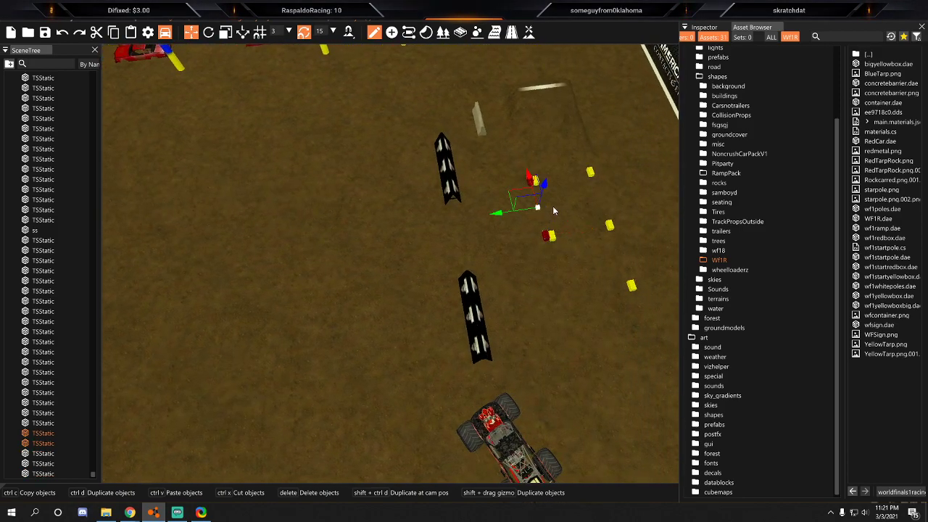
{"action": "key", "text": "a"}
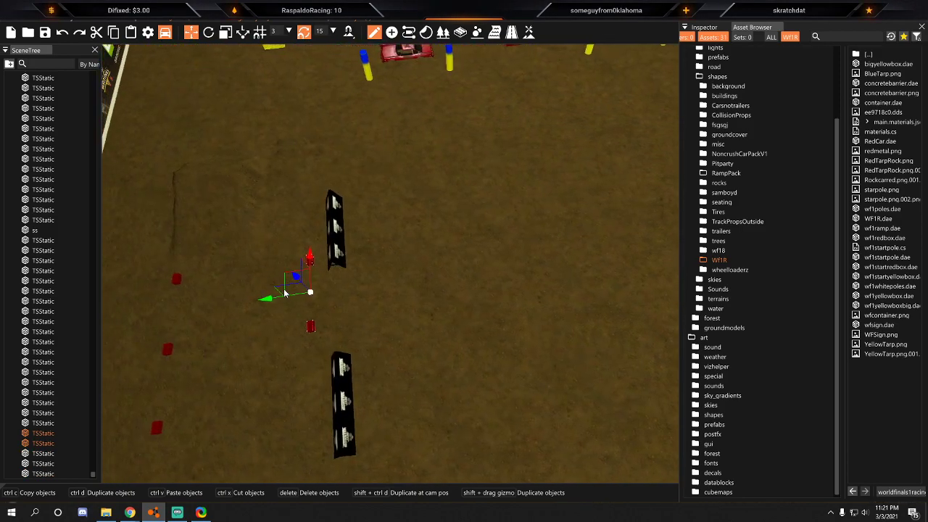
{"action": "right_click_drag", "start_coordinate": [352, 326], "coordinate": [413, 285]}
{"action": "key", "text": "w"}
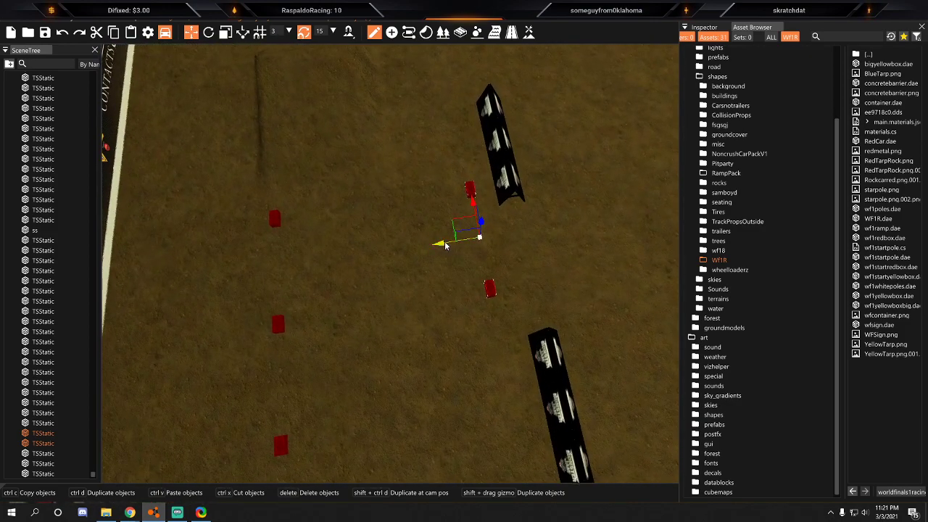
{"action": "left_click_drag", "start_coordinate": [358, 255], "coordinate": [339, 256]}
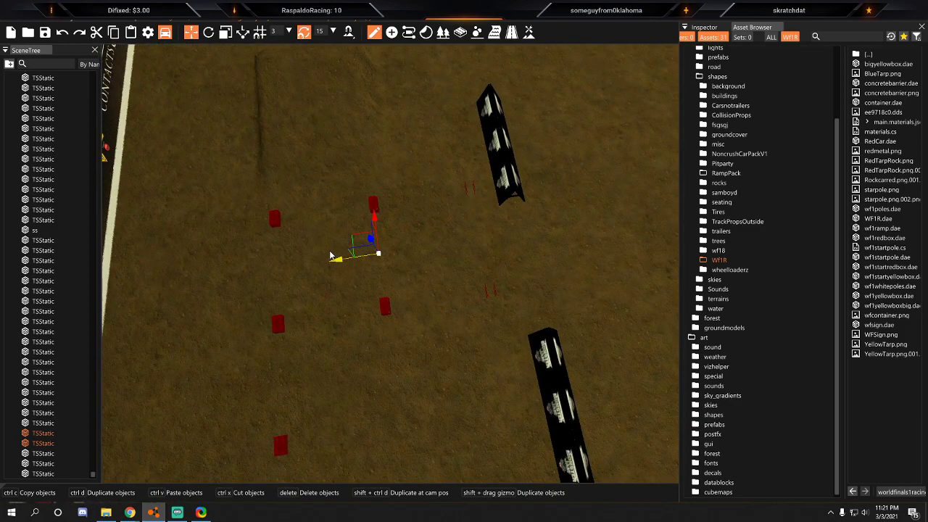
Check the layout of the yellow boxes across the track and align the outer row of three red boxes to match.
{"action": "key", "text": "a"}
{"action": "key", "text": "d"}
{"action": "right_click_drag", "start_coordinate": [451, 219], "coordinate": [407, 181]}
{"action": "key", "text": "w"}
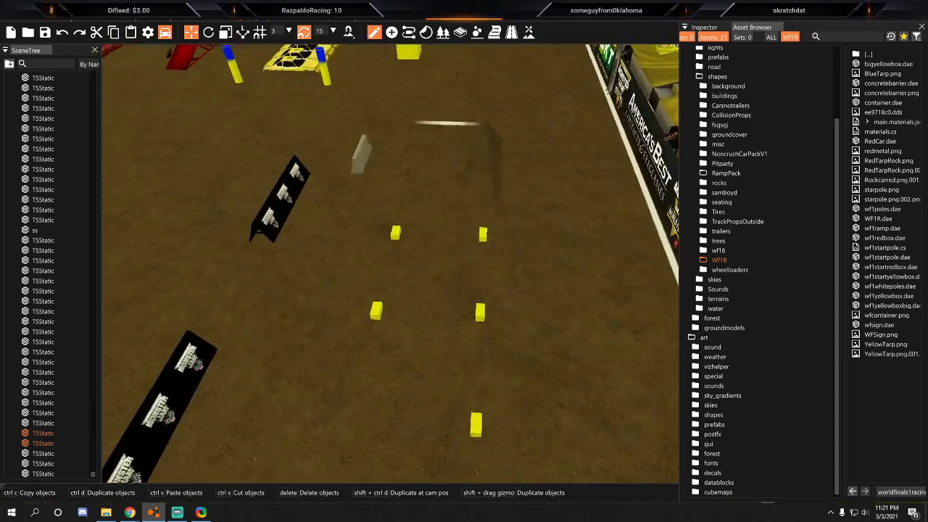
{"action": "key", "text": "w"}
{"action": "key", "text": "a"}
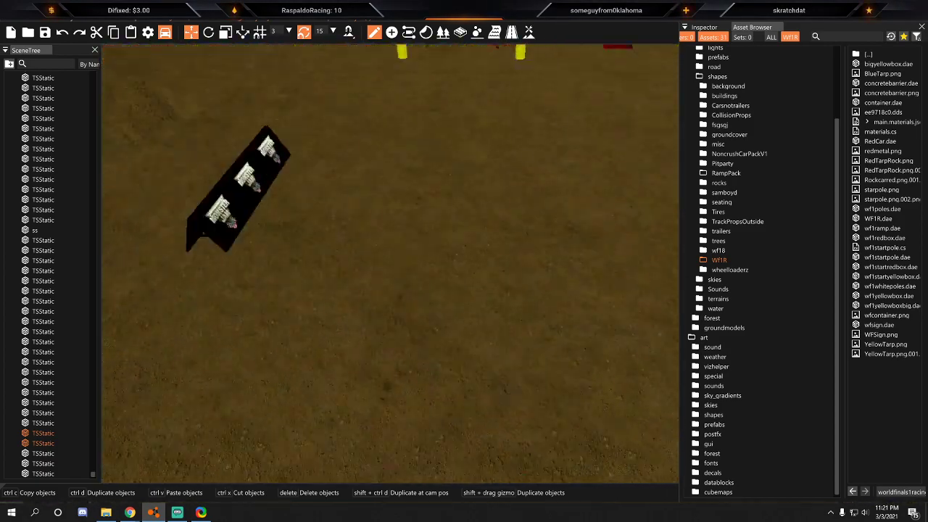
{"action": "key", "text": "a"}
{"action": "key", "text": "w"}
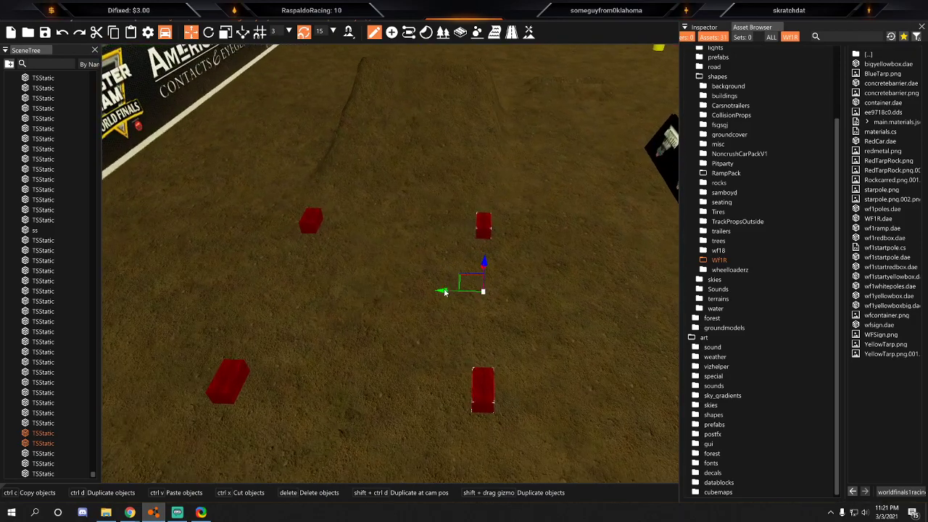
{"action": "key", "text": "a"}
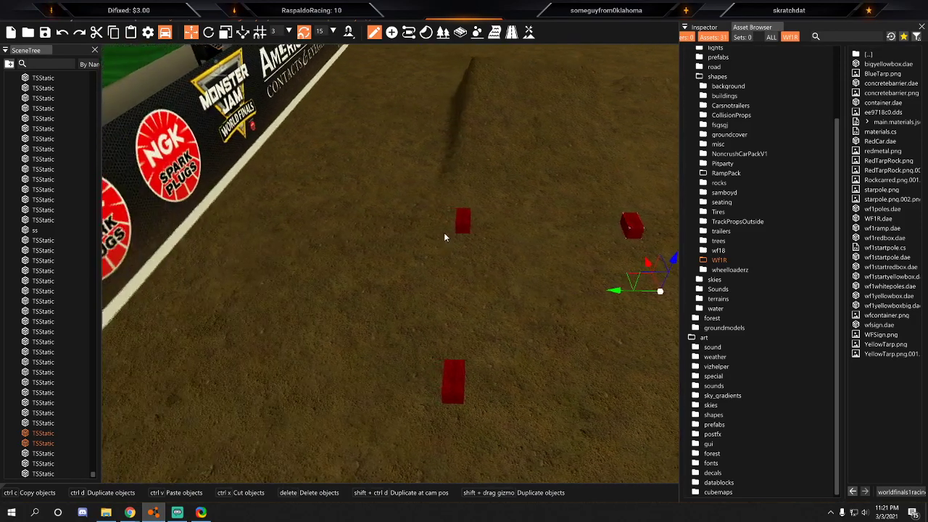
{"action": "key", "text": "s"}
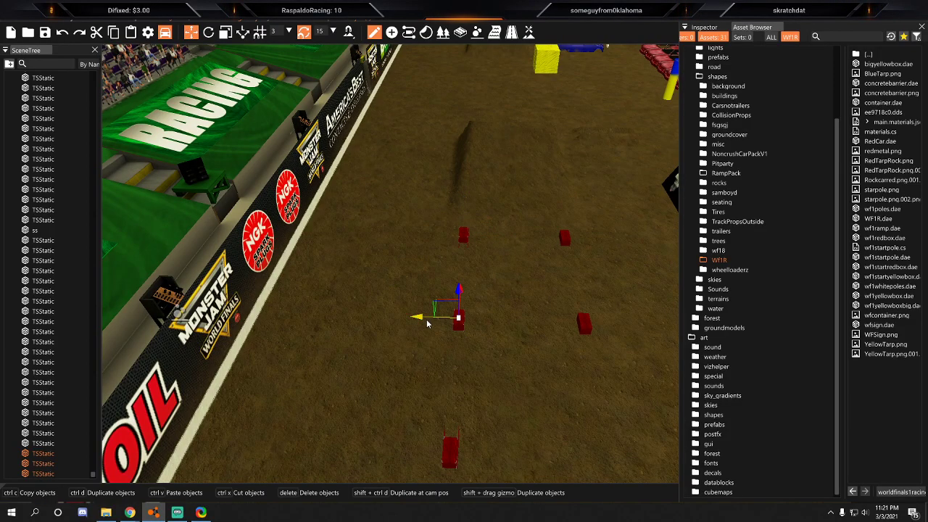
{"action": "left_click", "coordinate": [537, 316]}
Duplicate the outer row of three red boxes and move the copies along the wall to the far side of the white-edged ramp.
{"action": "key", "text": "s"}
{"action": "right_click_drag", "start_coordinate": [537, 316], "coordinate": [522, 304]}
{"action": "key", "text": "w"}
{"action": "key", "text": "w"}
{"action": "key", "text": "s"}
{"action": "key", "text": "s"}
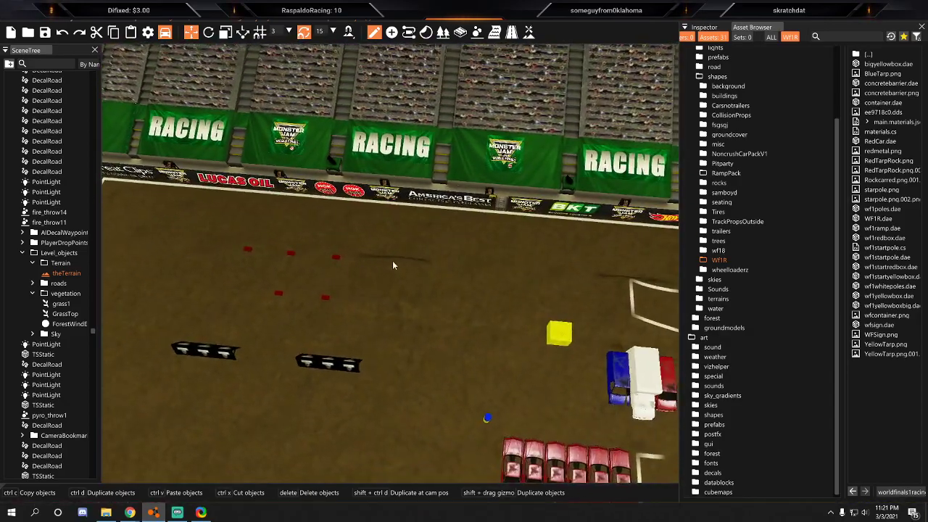
{"action": "left_click", "coordinate": [333, 256]}
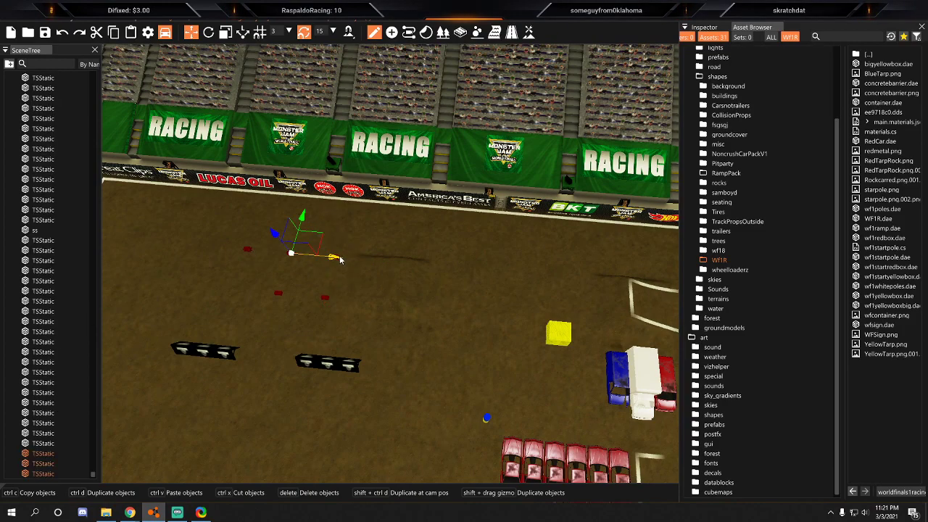
{"action": "left_click_drag", "start_coordinate": [519, 285], "coordinate": [491, 285]}
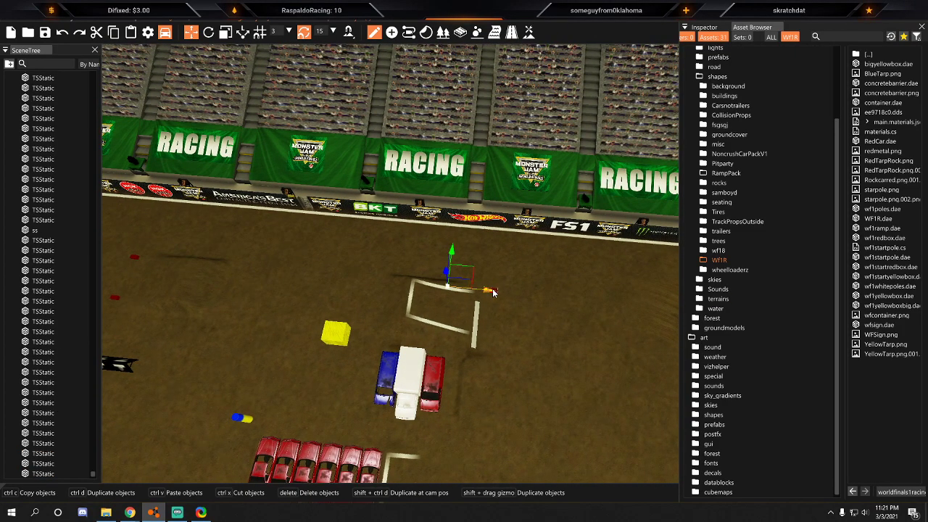
{"action": "key", "text": "a"}
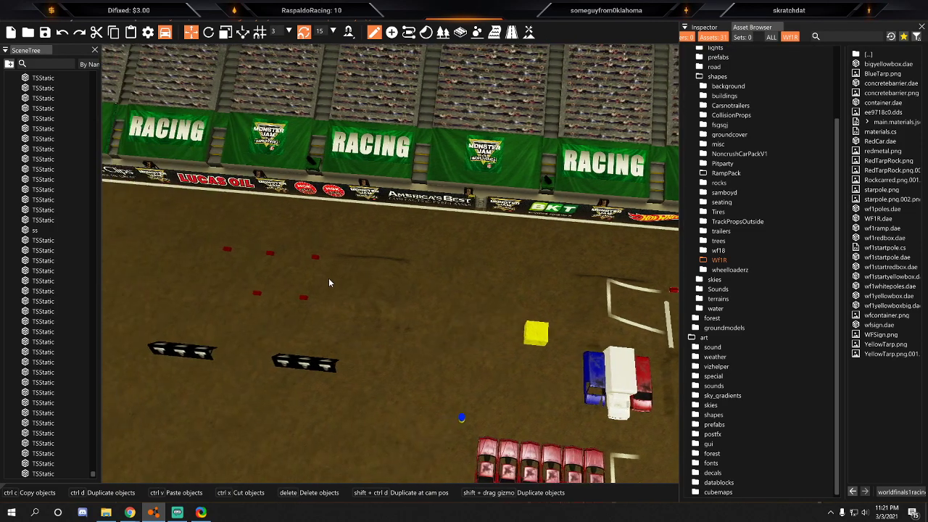
Duplicate the inner pair of red boxes and place one copy before the white-edged ramp and the other beside its white barrier.
{"action": "left_click", "coordinate": [317, 302]}
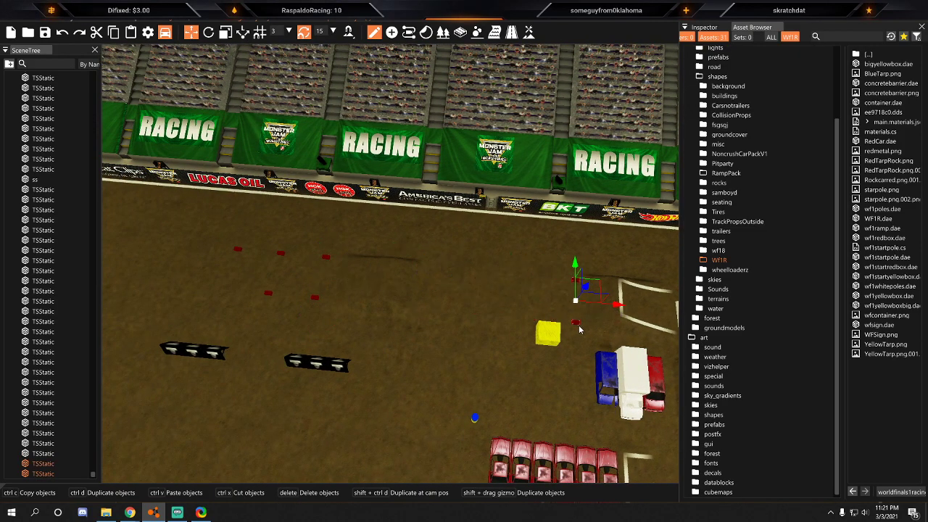
{"action": "key", "text": "d"}
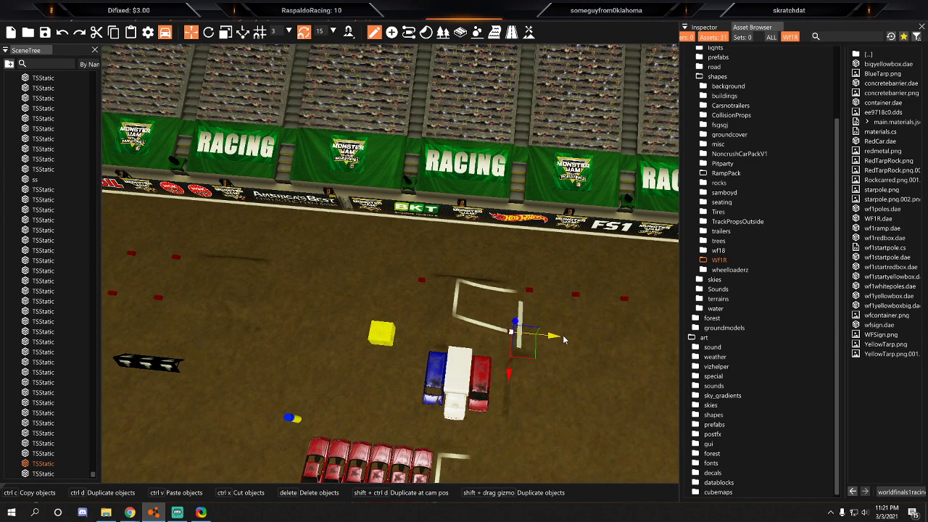
{"action": "left_click", "coordinate": [594, 333]}
Duplicate two red boxes of the row beyond the ramp to extend it to five evenly spaced boxes.
{"action": "key", "text": "d"}
{"action": "right_click_drag", "start_coordinate": [595, 333], "coordinate": [290, 239]}
{"action": "right_click_drag", "start_coordinate": [580, 434], "coordinate": [504, 398]}
{"action": "key", "text": "w"}
{"action": "left_click", "coordinate": [466, 350]}
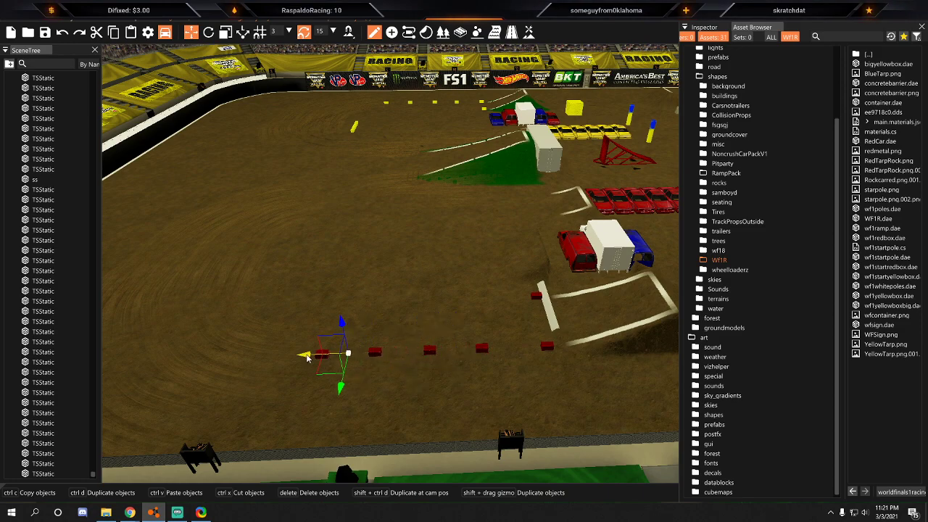
Select the concrete barrier beside the dirt ramp near the yellow boxes and rotate it upside down.
{"action": "left_click", "coordinate": [389, 273]}
{"action": "right_click_drag", "start_coordinate": [390, 273], "coordinate": [434, 265]}
{"action": "key", "text": "w"}
{"action": "left_click", "coordinate": [540, 367]}
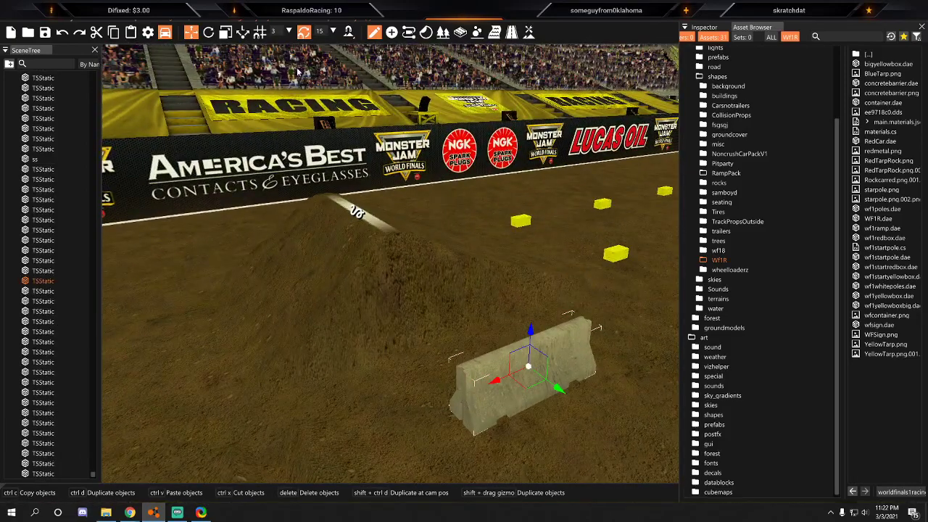
{"action": "right_click_drag", "start_coordinate": [253, 186], "coordinate": [404, 327]}
{"action": "left_click_drag", "start_coordinate": [403, 322], "coordinate": [421, 314]}
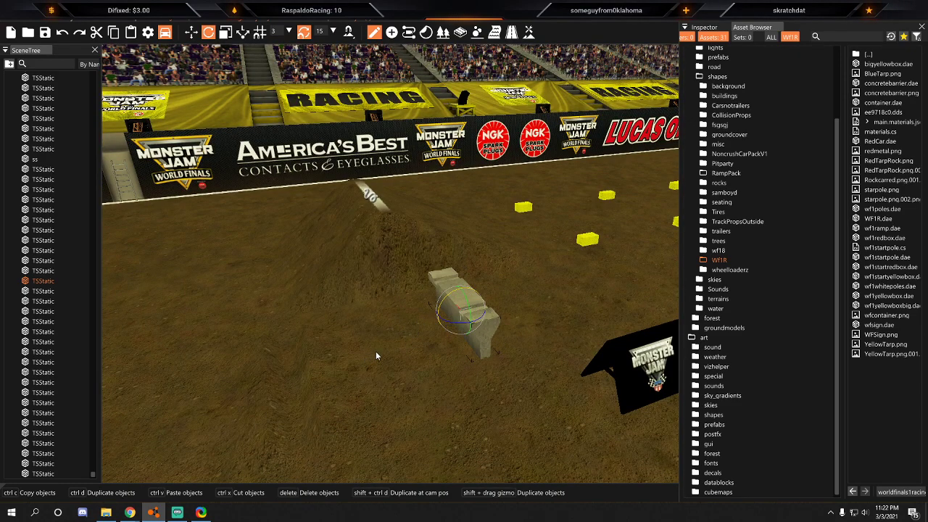
{"action": "left_click_drag", "start_coordinate": [478, 310], "coordinate": [284, 358]}
Lower the flipped concrete barrier toward the dirt and shift it slightly along its length.
{"action": "key", "text": "d"}
{"action": "right_click_drag", "start_coordinate": [284, 358], "coordinate": [235, 371]}
{"action": "left_click_drag", "start_coordinate": [428, 321], "coordinate": [428, 372]}
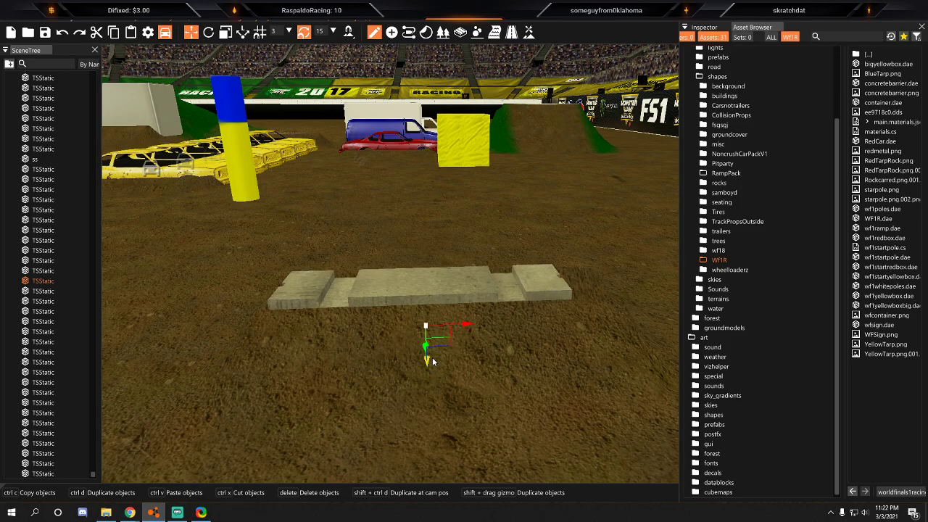
{"action": "left_click_drag", "start_coordinate": [469, 331], "coordinate": [492, 330]}
{"action": "key", "text": "s"}
{"action": "right_click_drag", "start_coordinate": [491, 329], "coordinate": [464, 319]}
{"action": "key", "text": "d"}
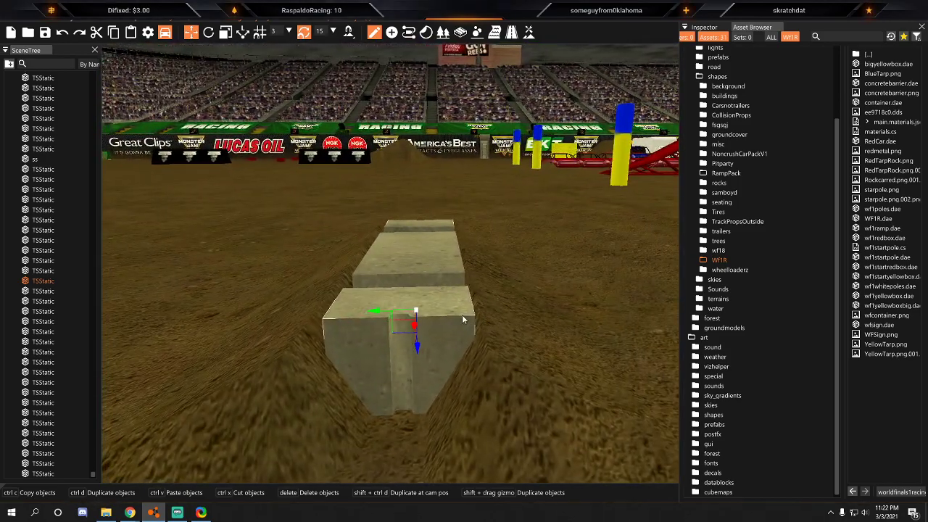
Duplicate the flipped concrete barrier and move the copy across the track to the matching spot near the red boxes.
{"action": "key", "text": "d"}
{"action": "mouse_move", "coordinate": [405, 343]}
{"action": "right_mouse_down"}
{"action": "mouse_move", "coordinate": [210, 335]}
{"action": "mouse_move", "coordinate": [207, 427]}
{"action": "mouse_move", "coordinate": [402, 330]}
{"action": "right_mouse_up"}
{"action": "key", "text": "w"}
{"action": "key", "text": "s"}
{"action": "key", "text": "d"}
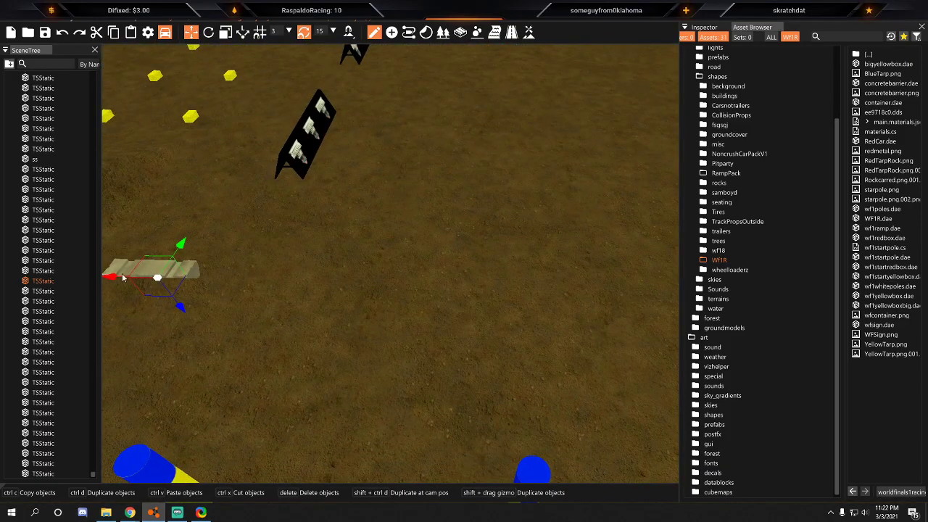
{"action": "left_click_drag", "start_coordinate": [417, 319], "coordinate": [702, 343], "text": "shift"}
{"action": "key", "text": "d"}
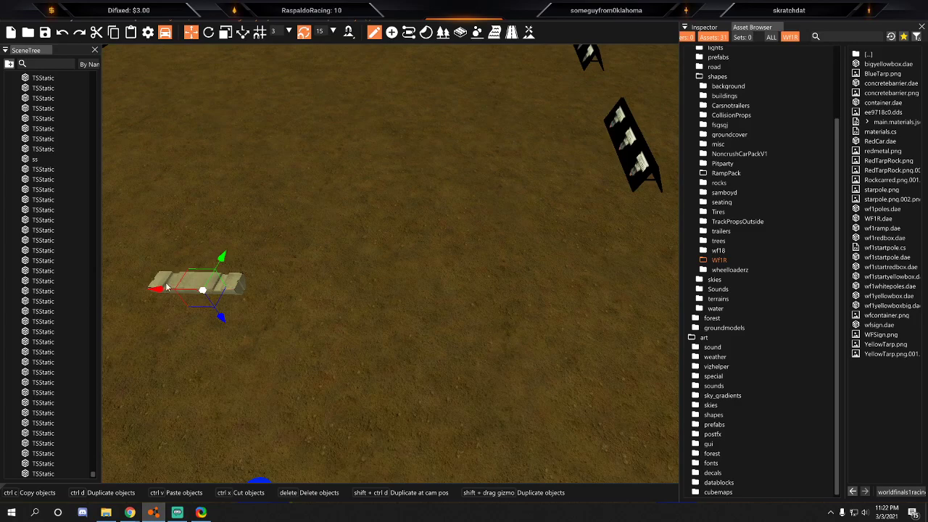
{"action": "left_click_drag", "start_coordinate": [167, 289], "coordinate": [557, 298]}
{"action": "key", "text": "d"}
{"action": "key", "text": "a"}
{"action": "left_click_drag", "start_coordinate": [229, 300], "coordinate": [405, 320]}
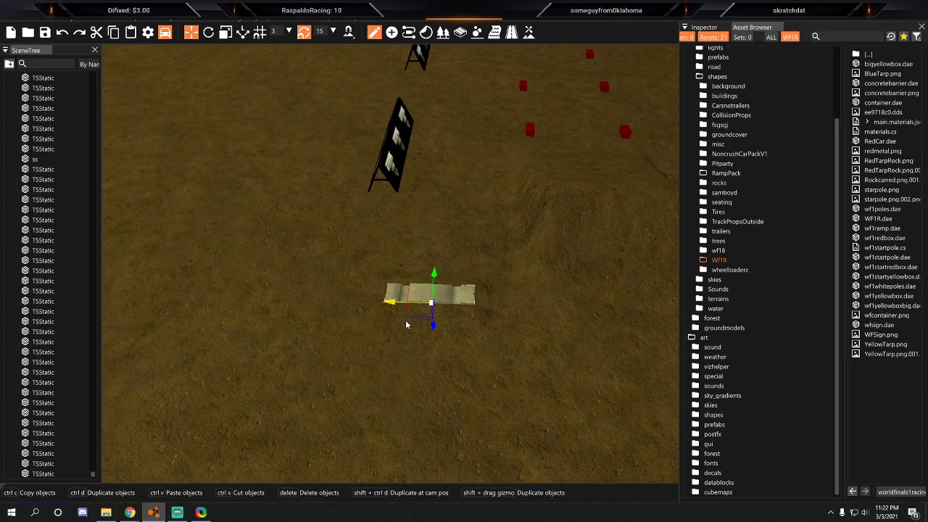
{"action": "left_click", "coordinate": [466, 234]}
Save the level and look over the whole track layout from above the stands.
{"action": "key", "text": "a"}
{"action": "left_click", "coordinate": [16, 21]}
{"action": "left_click", "coordinate": [30, 51]}
{"action": "left_click", "coordinate": [222, 128]}
{"action": "key", "text": "s"}
{"action": "right_click_drag", "start_coordinate": [222, 128], "coordinate": [145, 108]}
{"action": "key", "text": "d"}
{"action": "right_click_drag", "start_coordinate": [260, 149], "coordinate": [234, 133]}
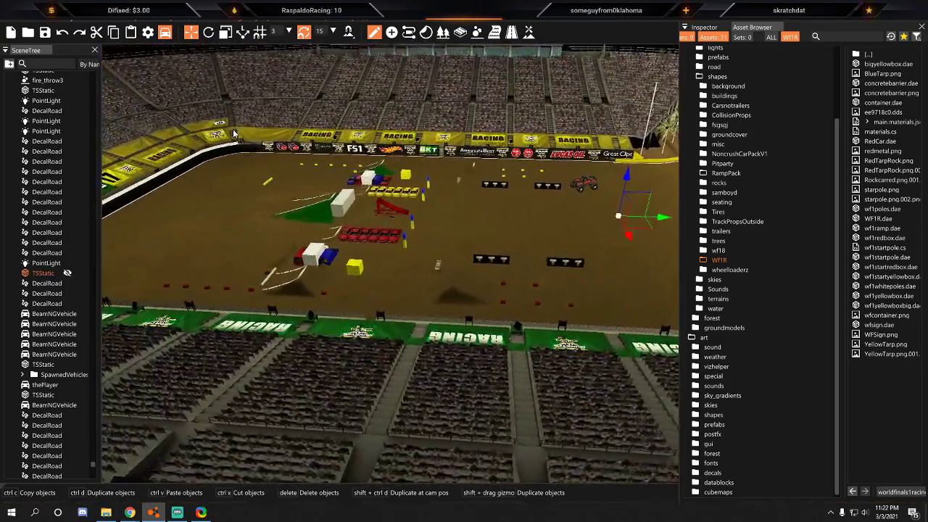